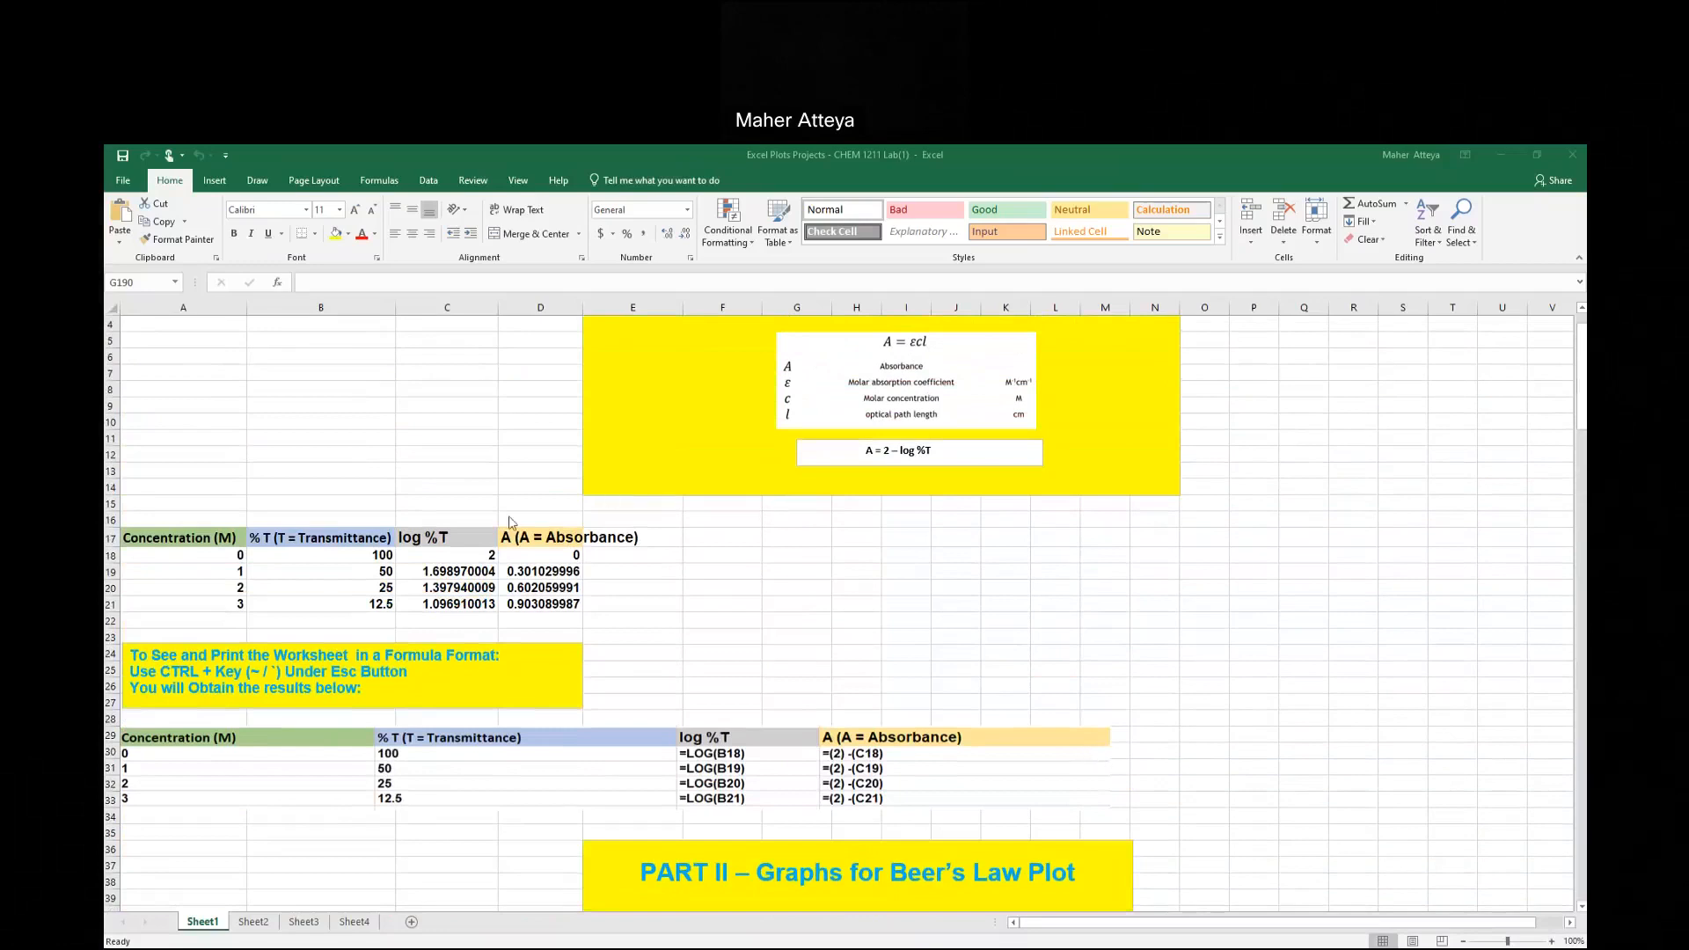
Switch from the Excel worksheet to the Word report and paste the formula-format table picture beneath the Beer's Law values table.
drag(442, 552, 553, 609)
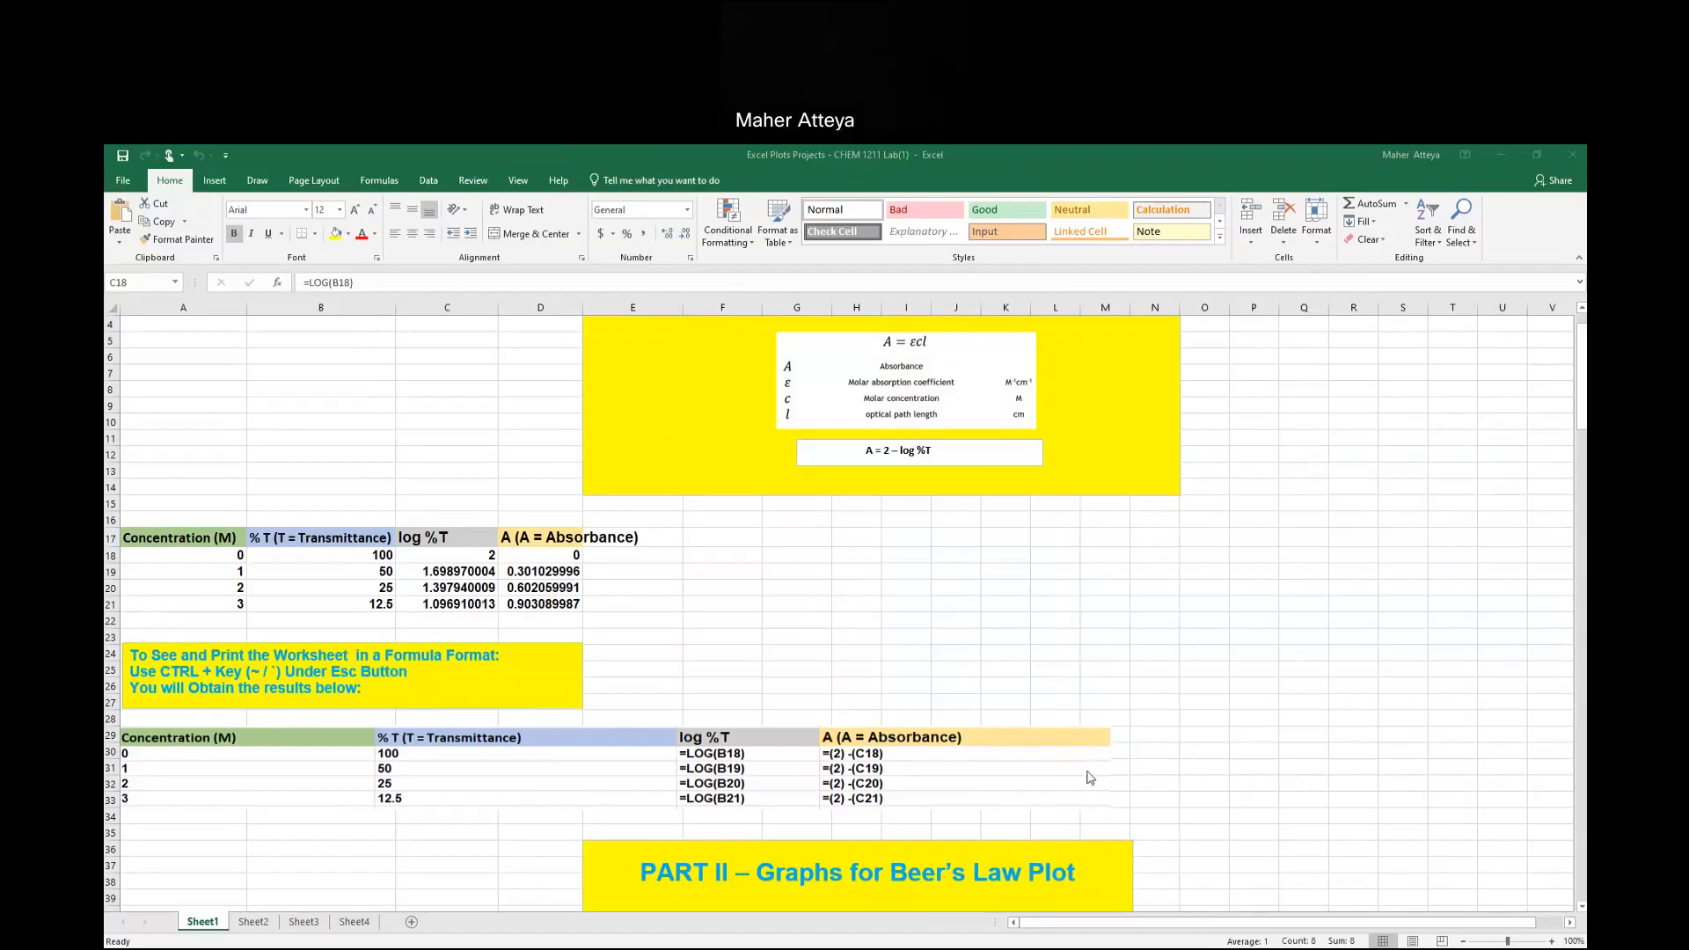
key(alt+Tab)
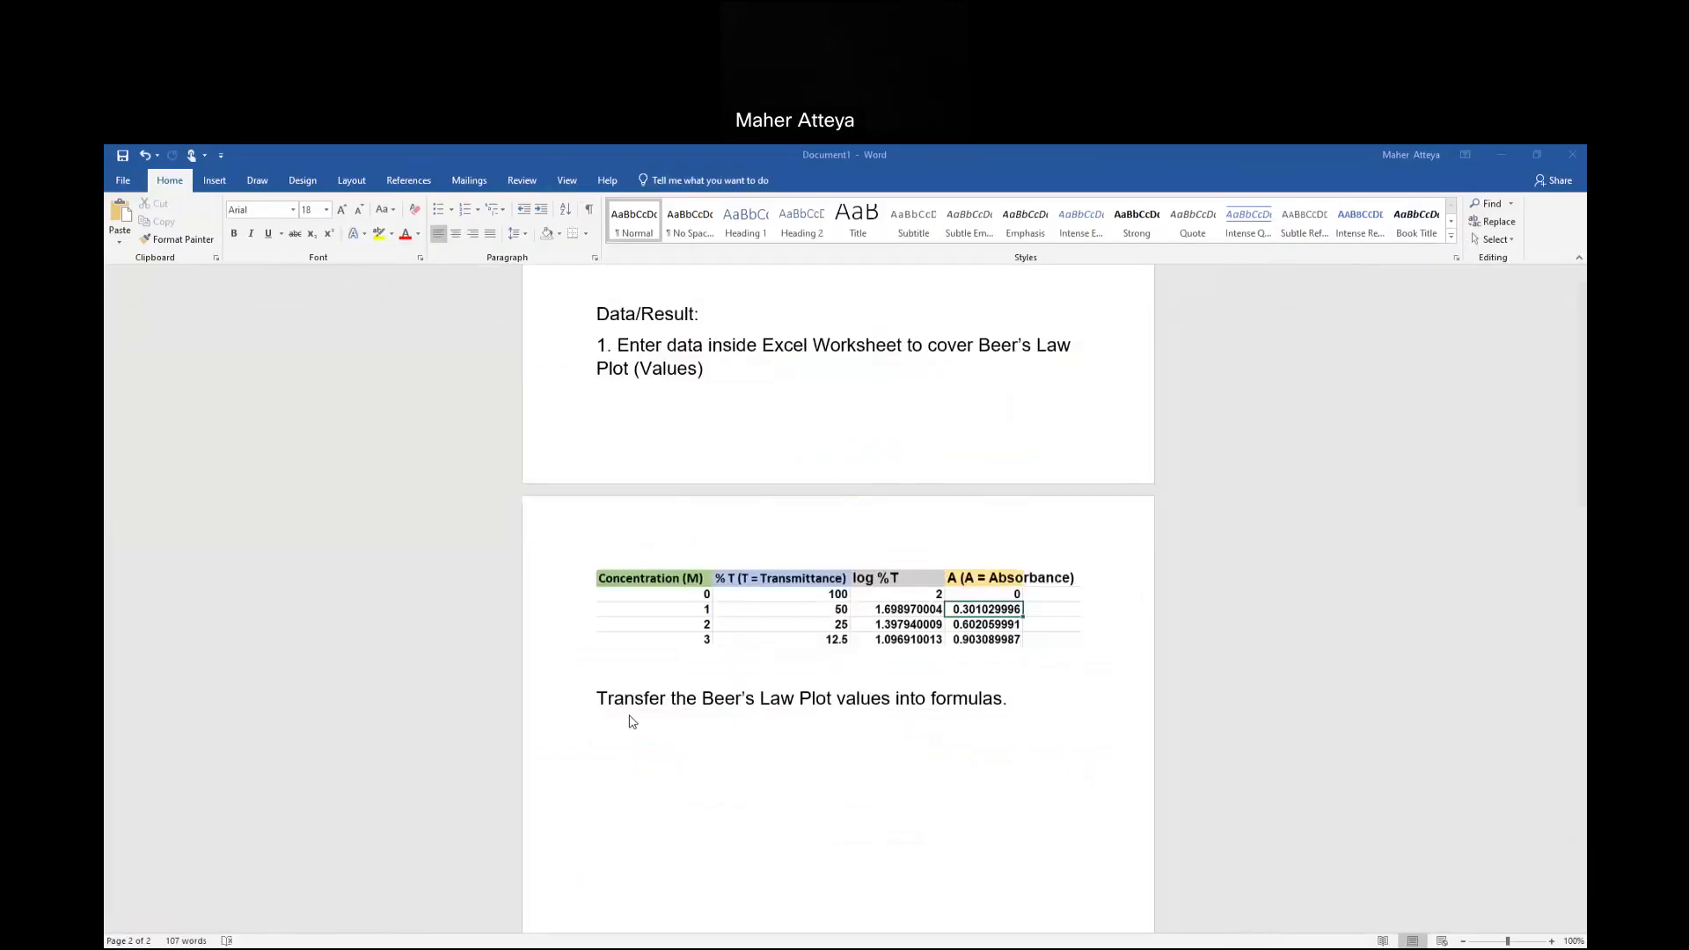
click(679, 736)
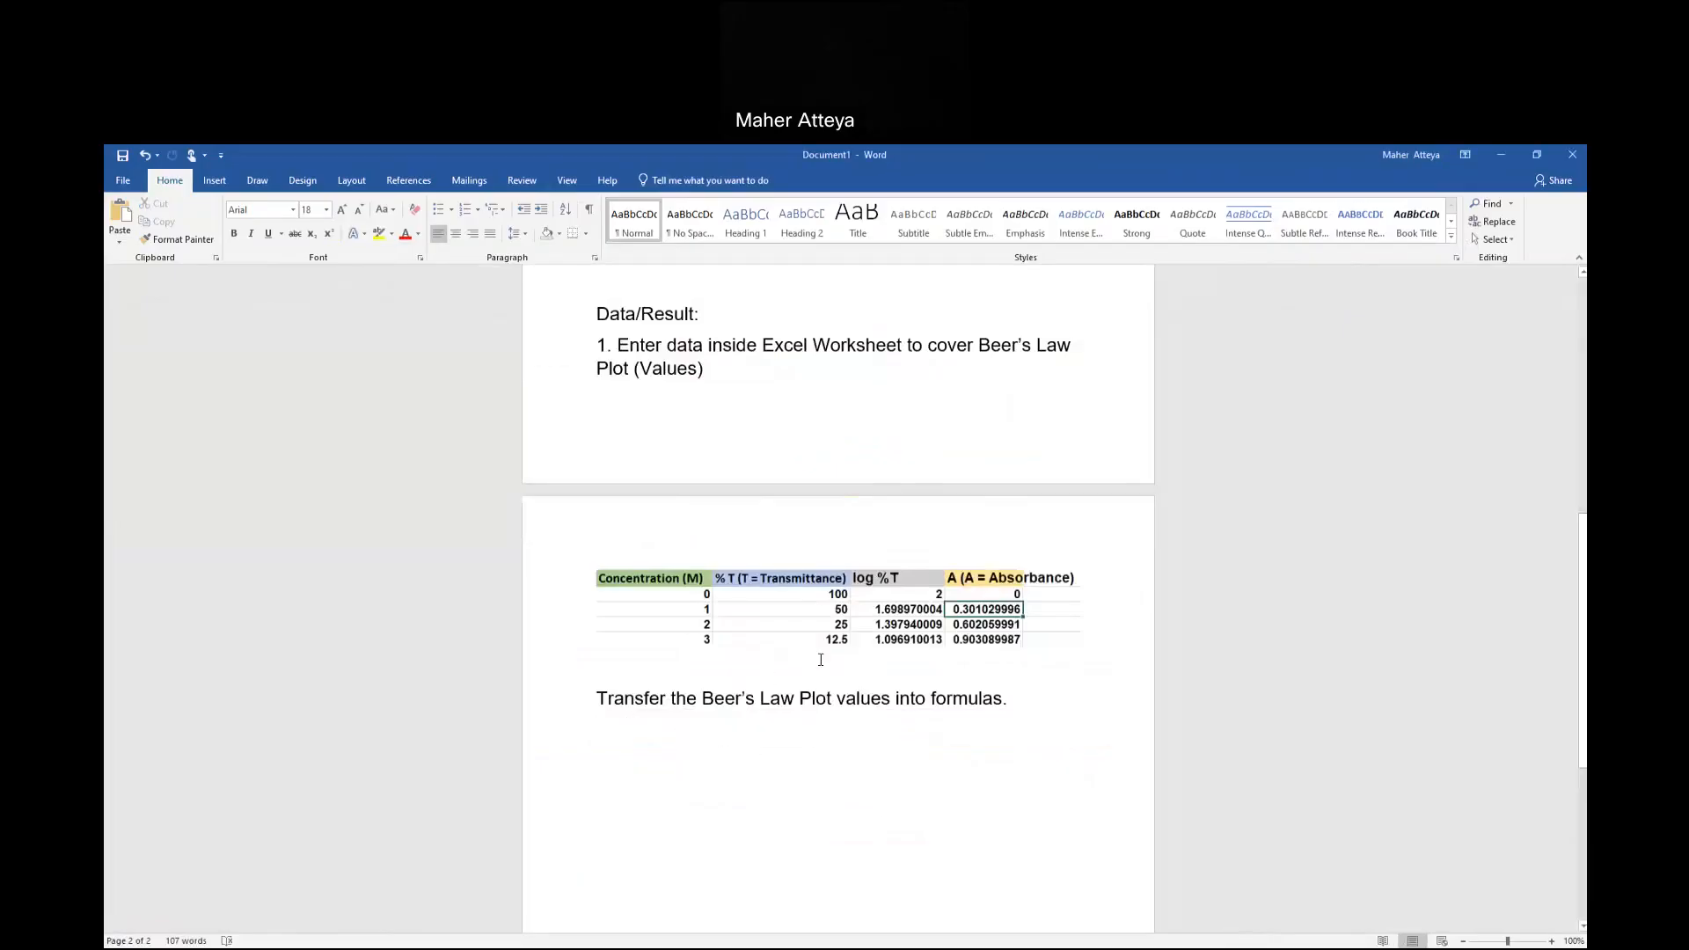
click(820, 662)
click(110, 212)
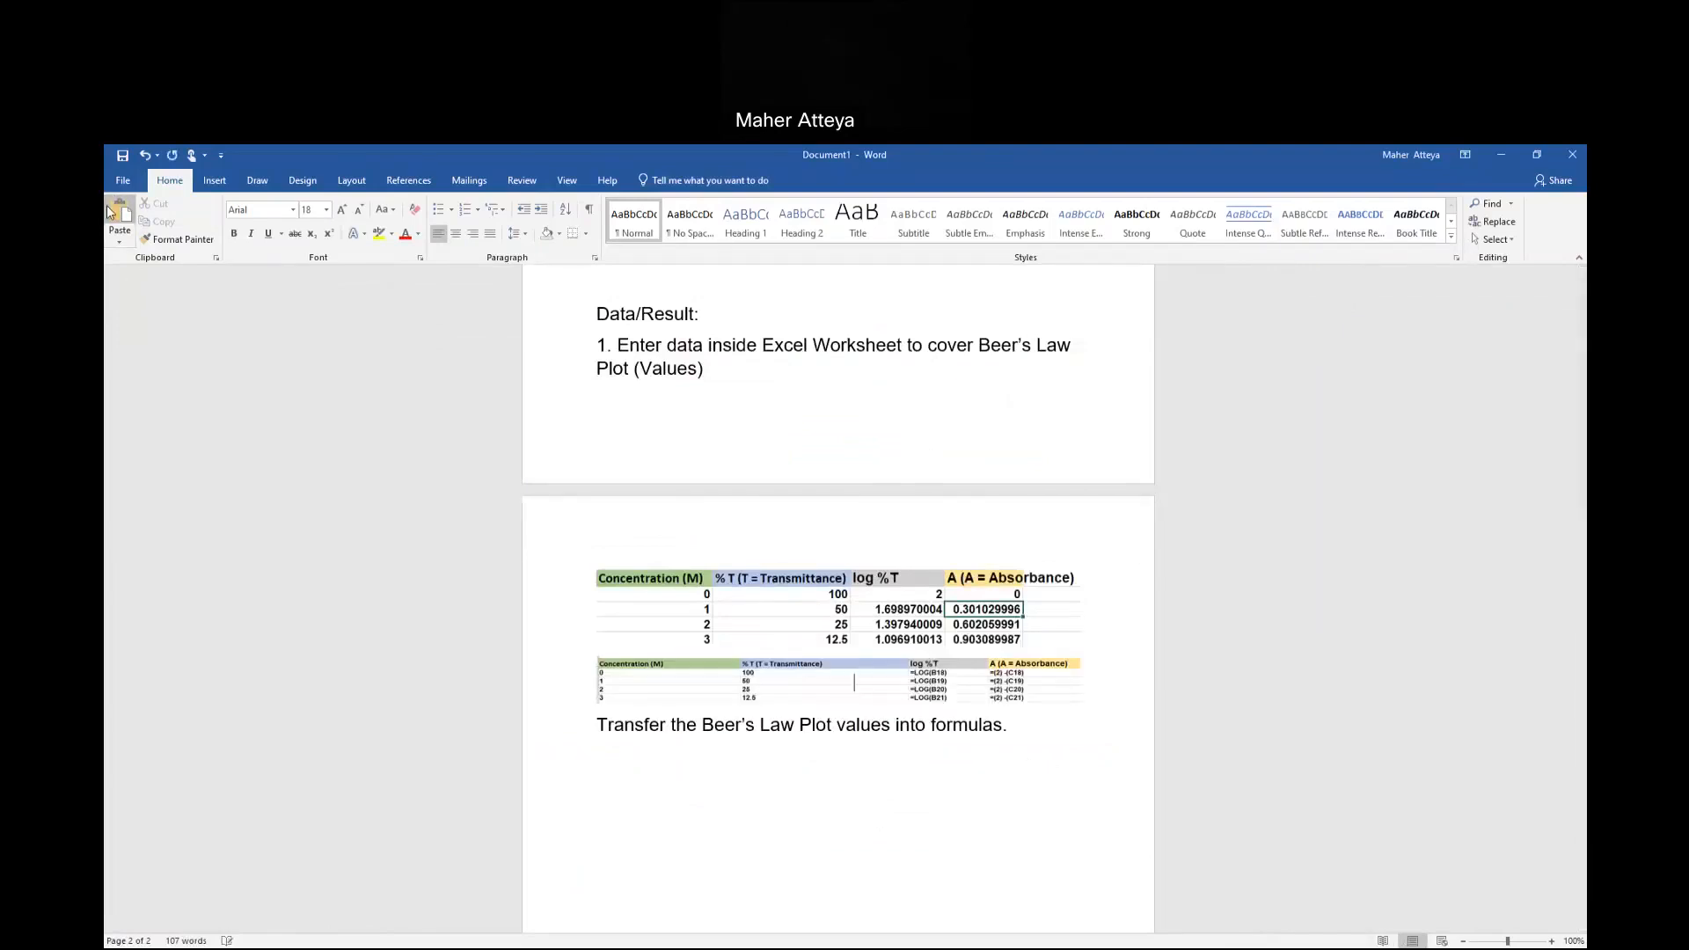
Insert two blank lines before the sentence "Transfer the Beer's Law Plot values into formulas.".
click(599, 725)
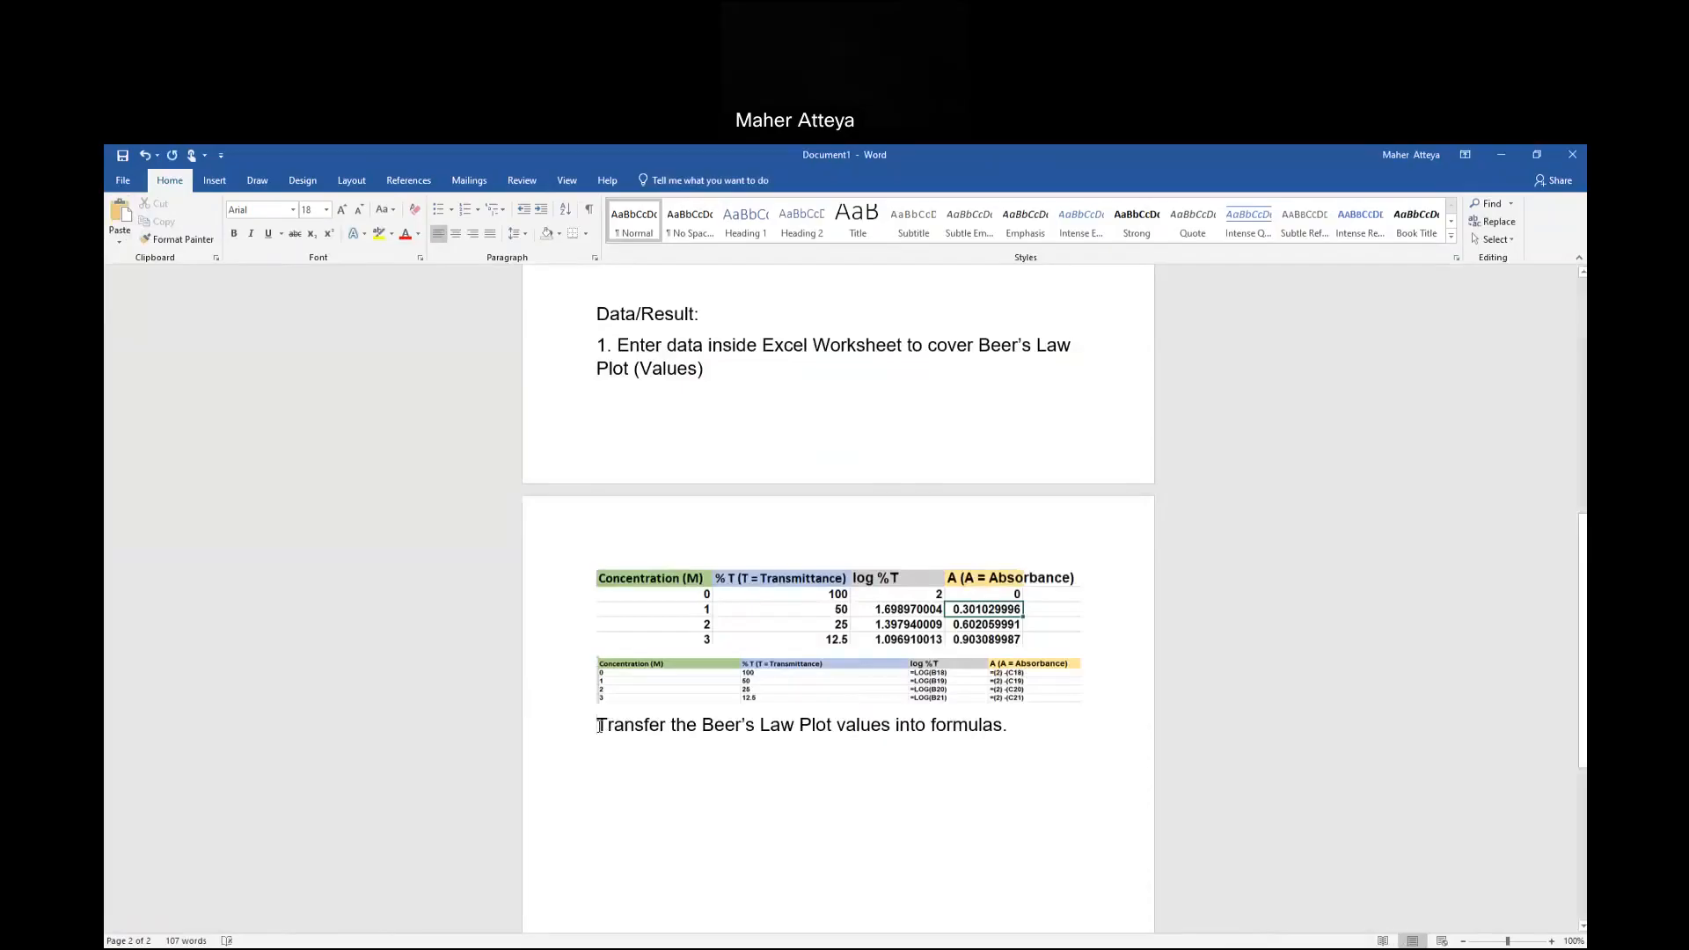
key(Return)
key(Return)
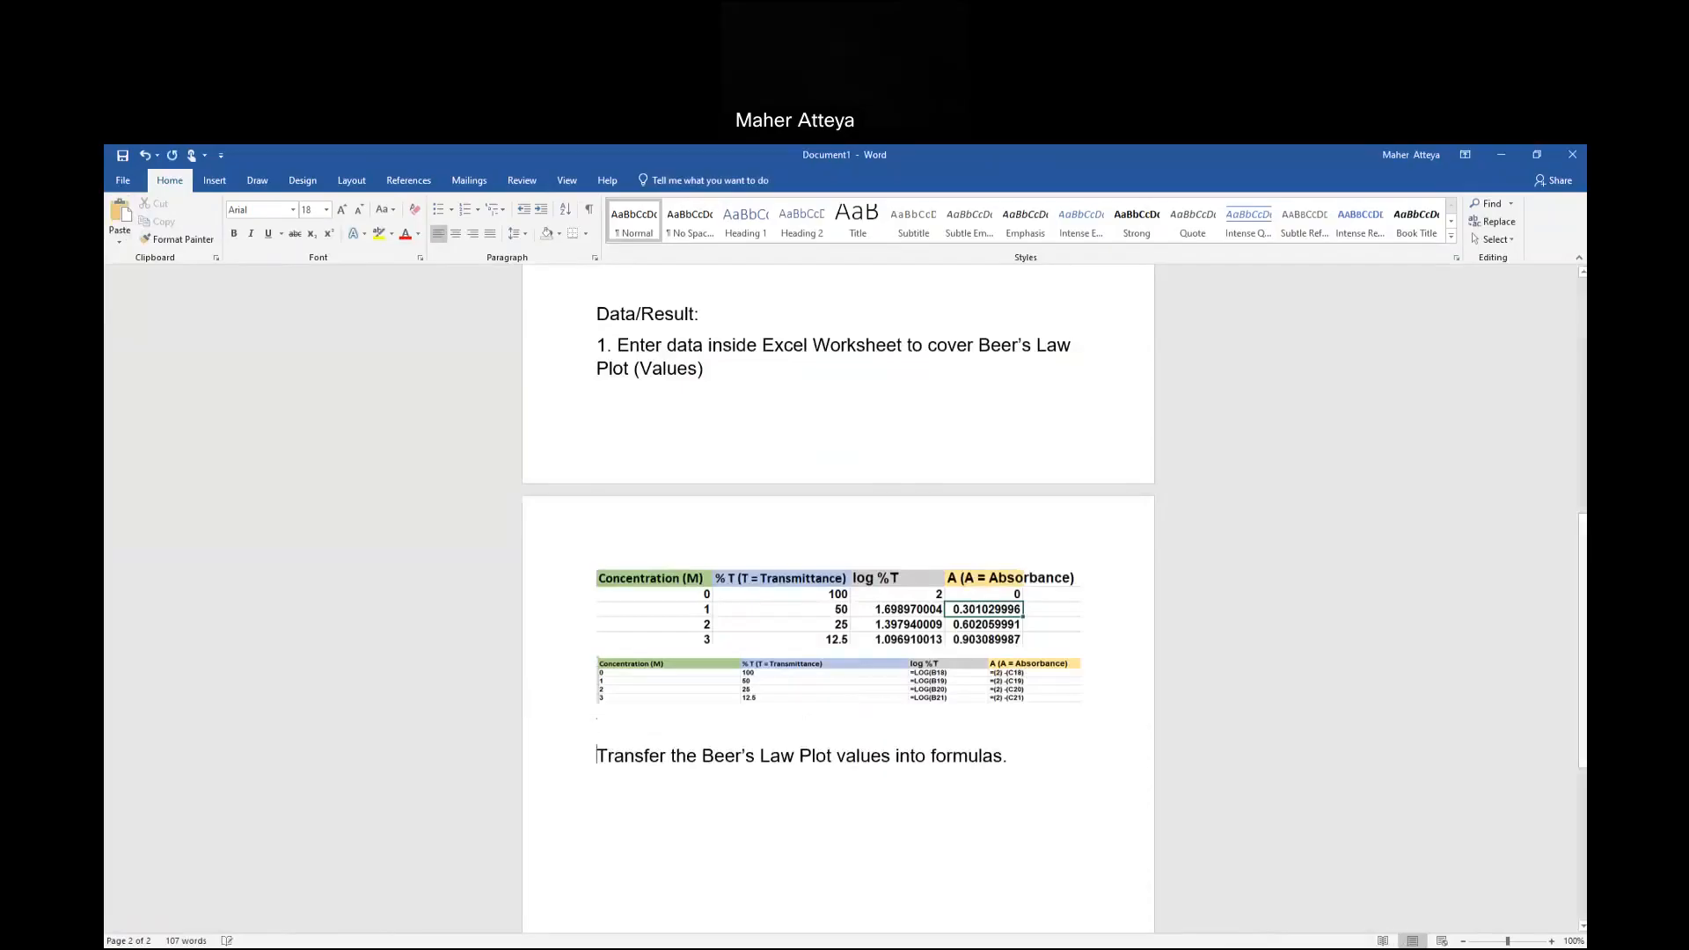
Enlarge the pasted formula table picture by stretching it taller and widening it past the right text margin.
click(796, 695)
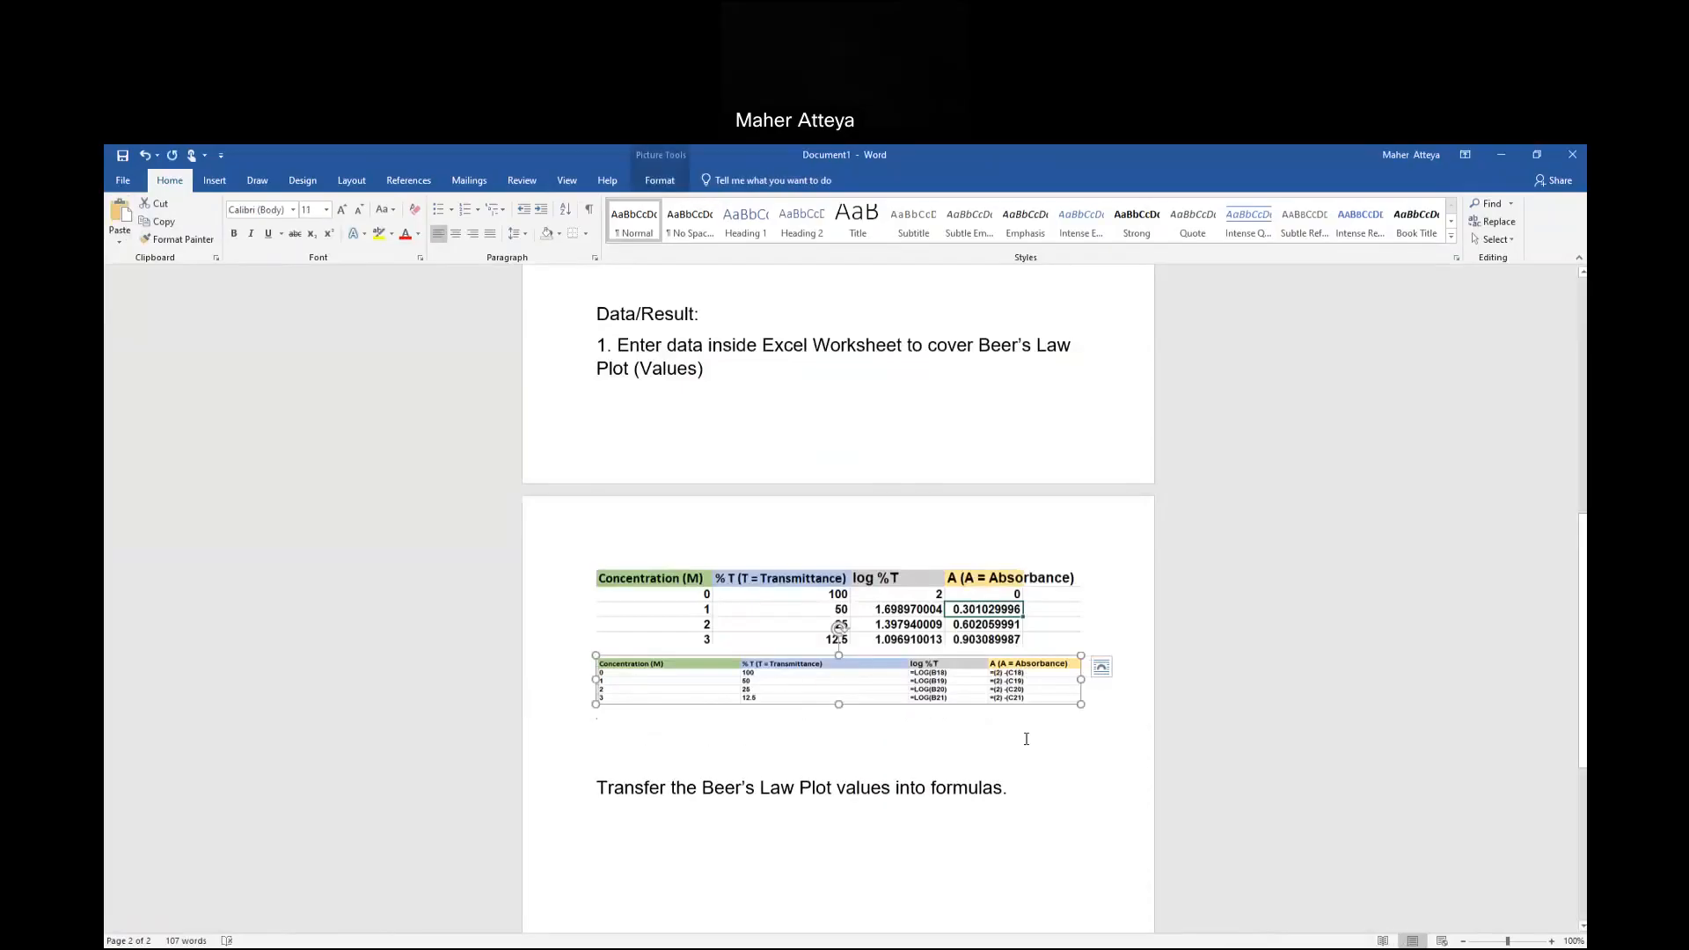
drag(842, 707, 840, 763)
drag(1083, 709, 1135, 708)
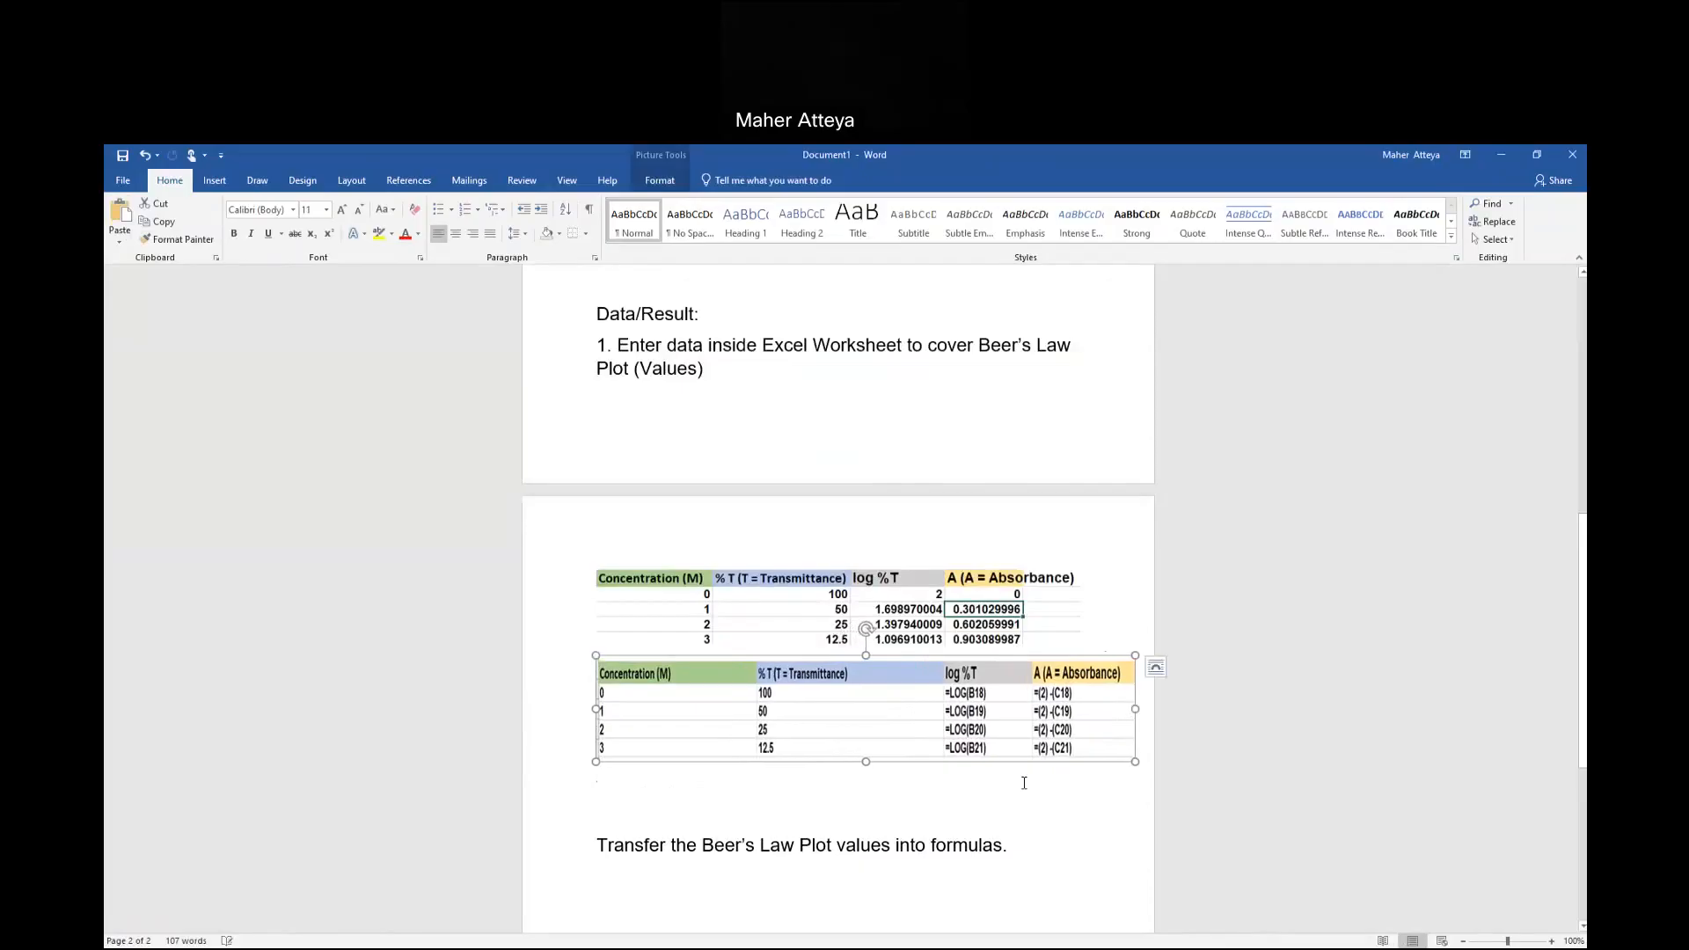
click(1031, 804)
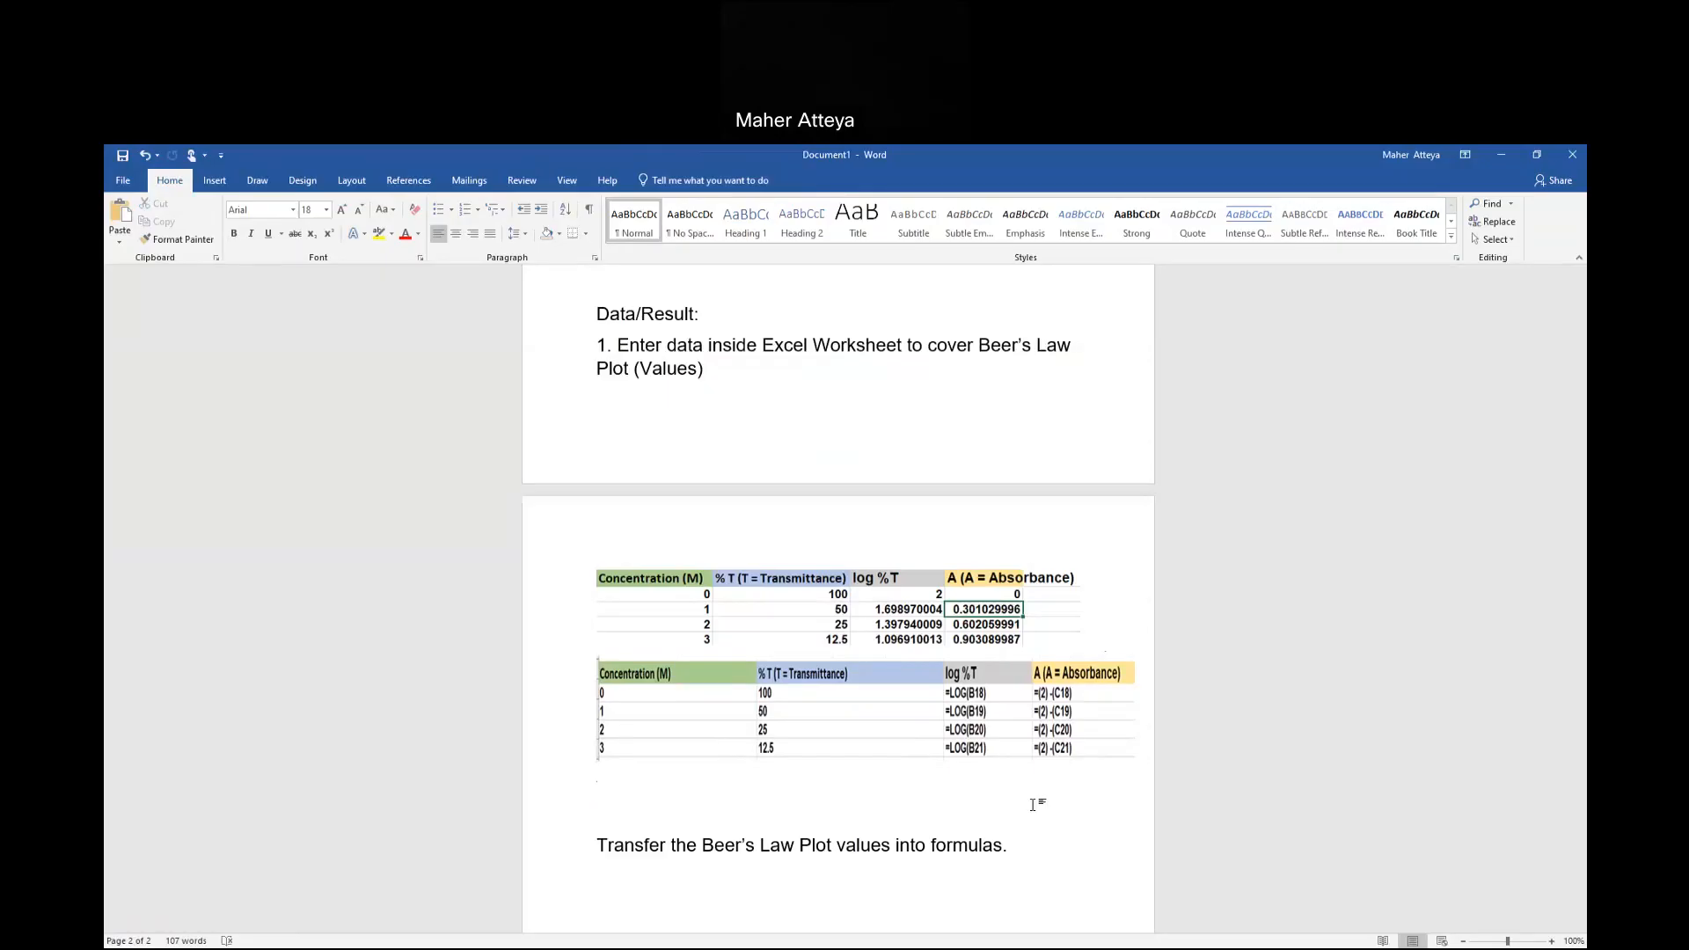
Move the formula table picture to the line below "Transfer the Beer's Law Plot values into formulas.".
click(666, 866)
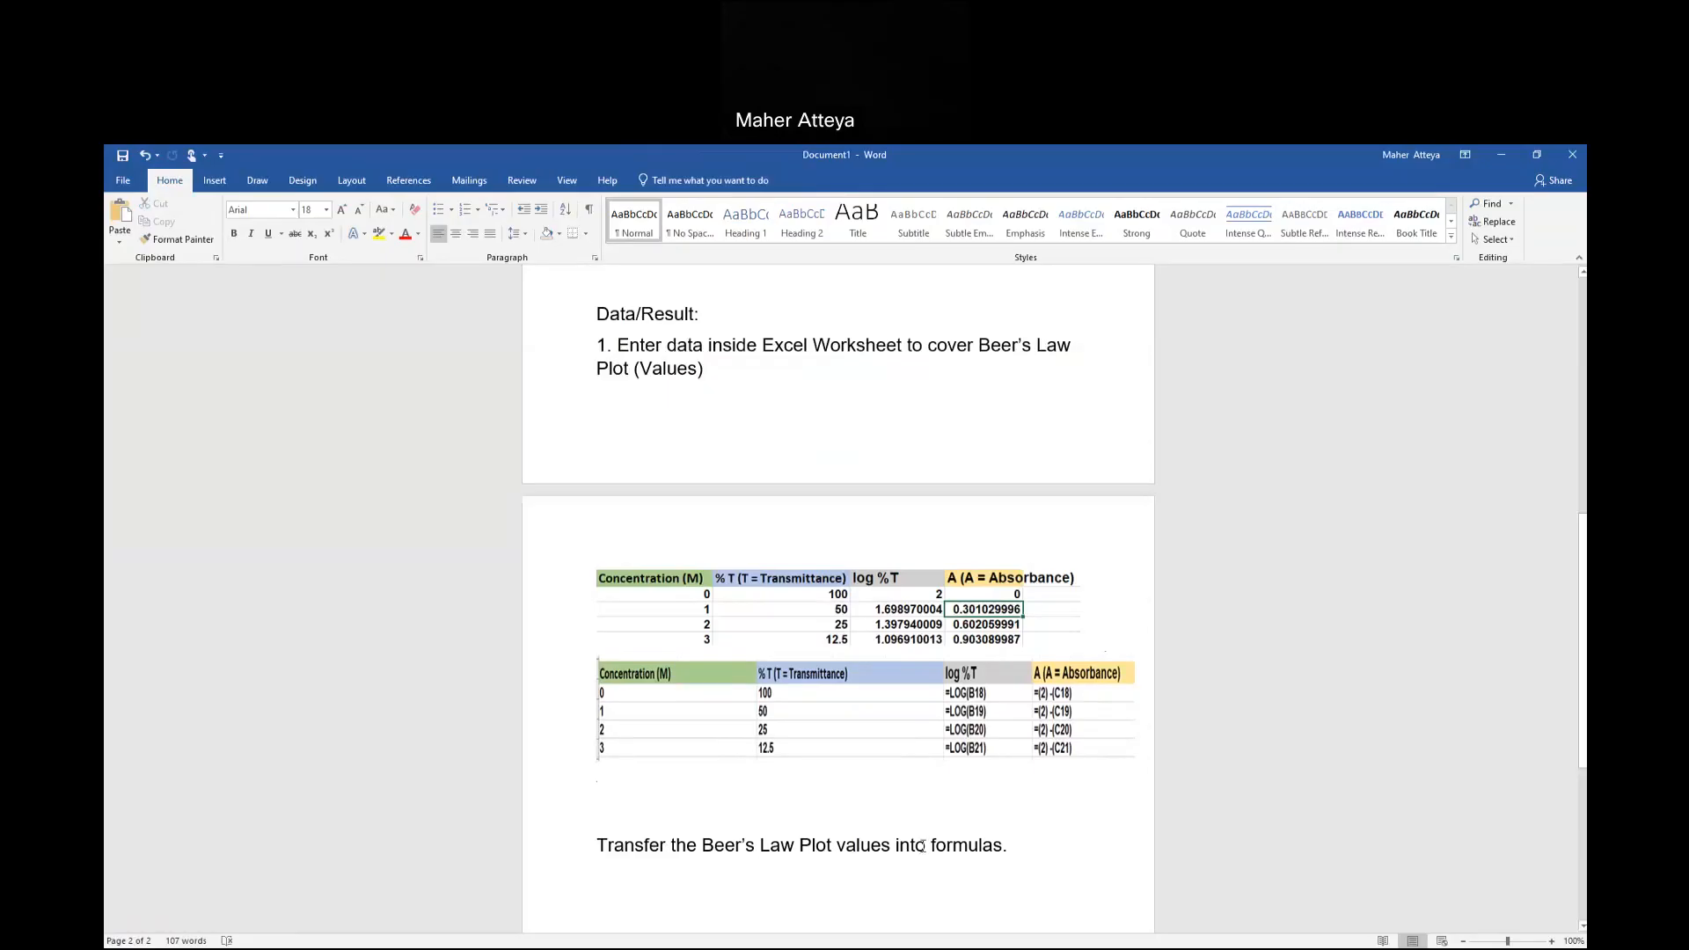
click(910, 697)
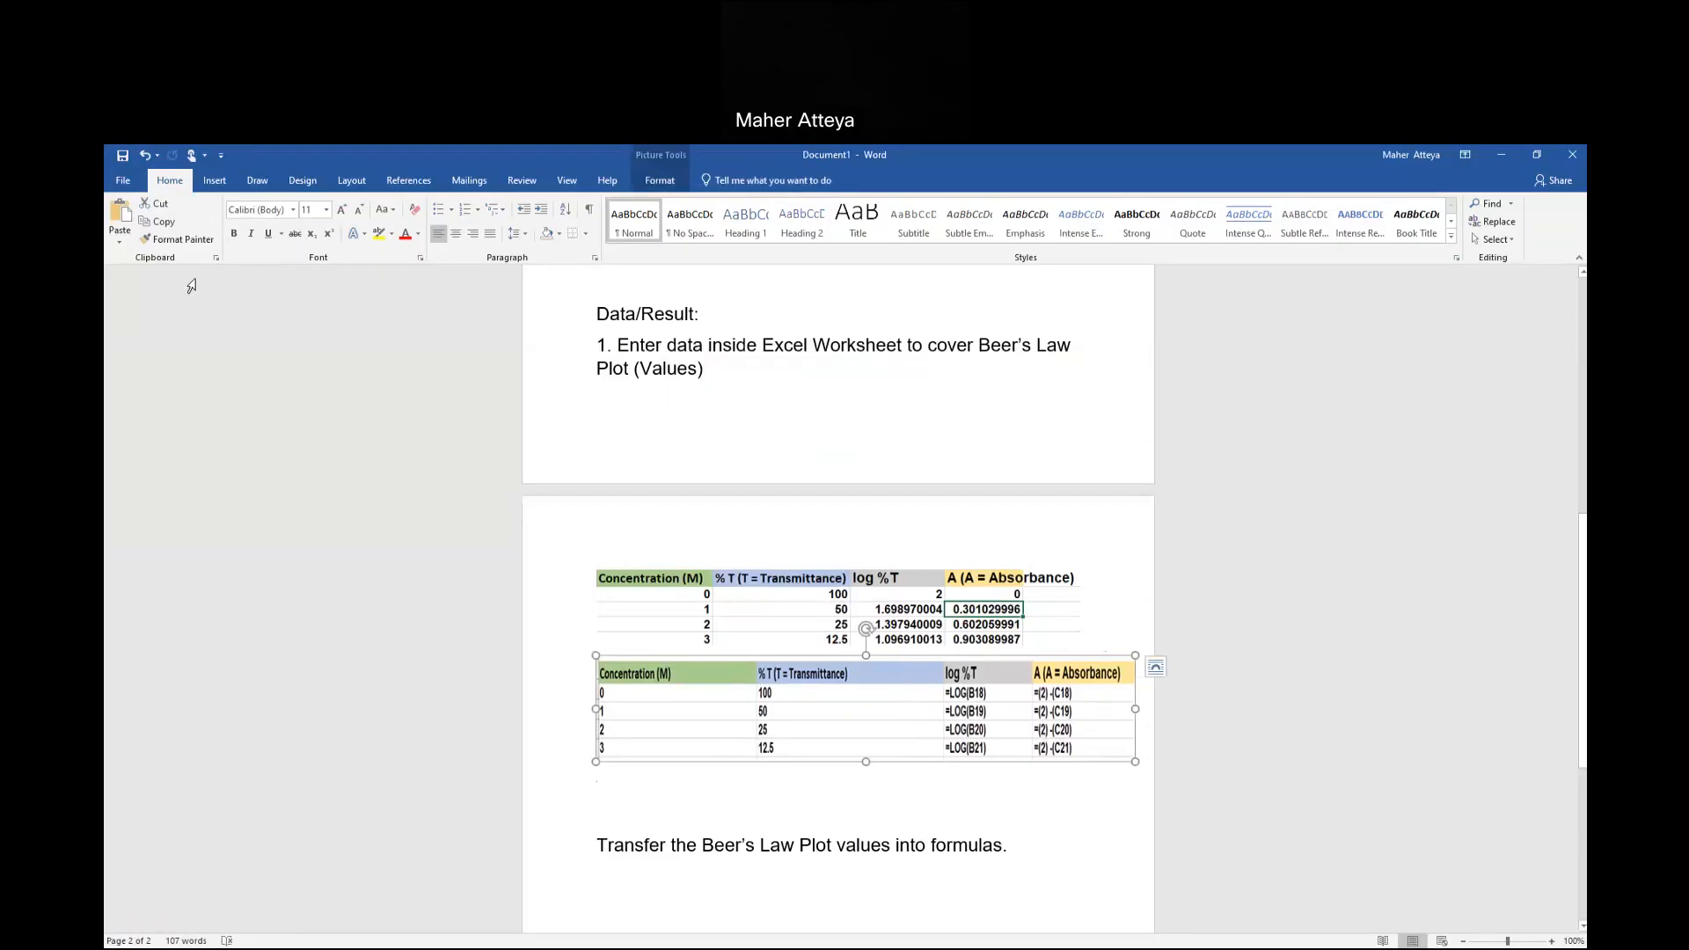
click(159, 205)
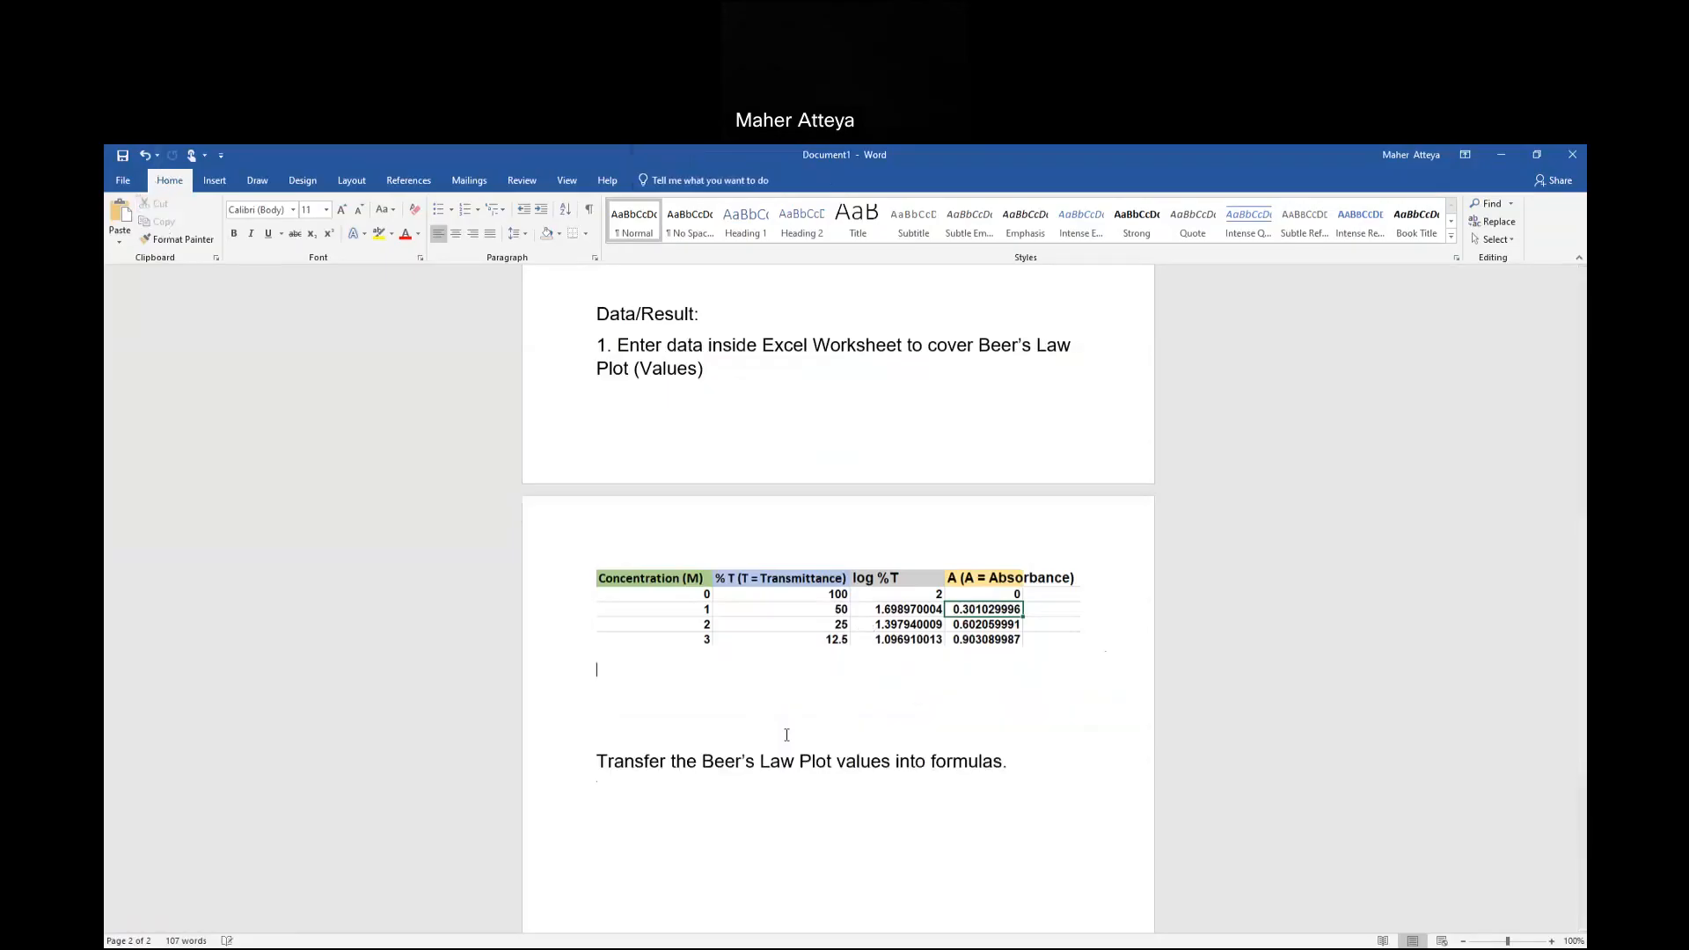
click(696, 829)
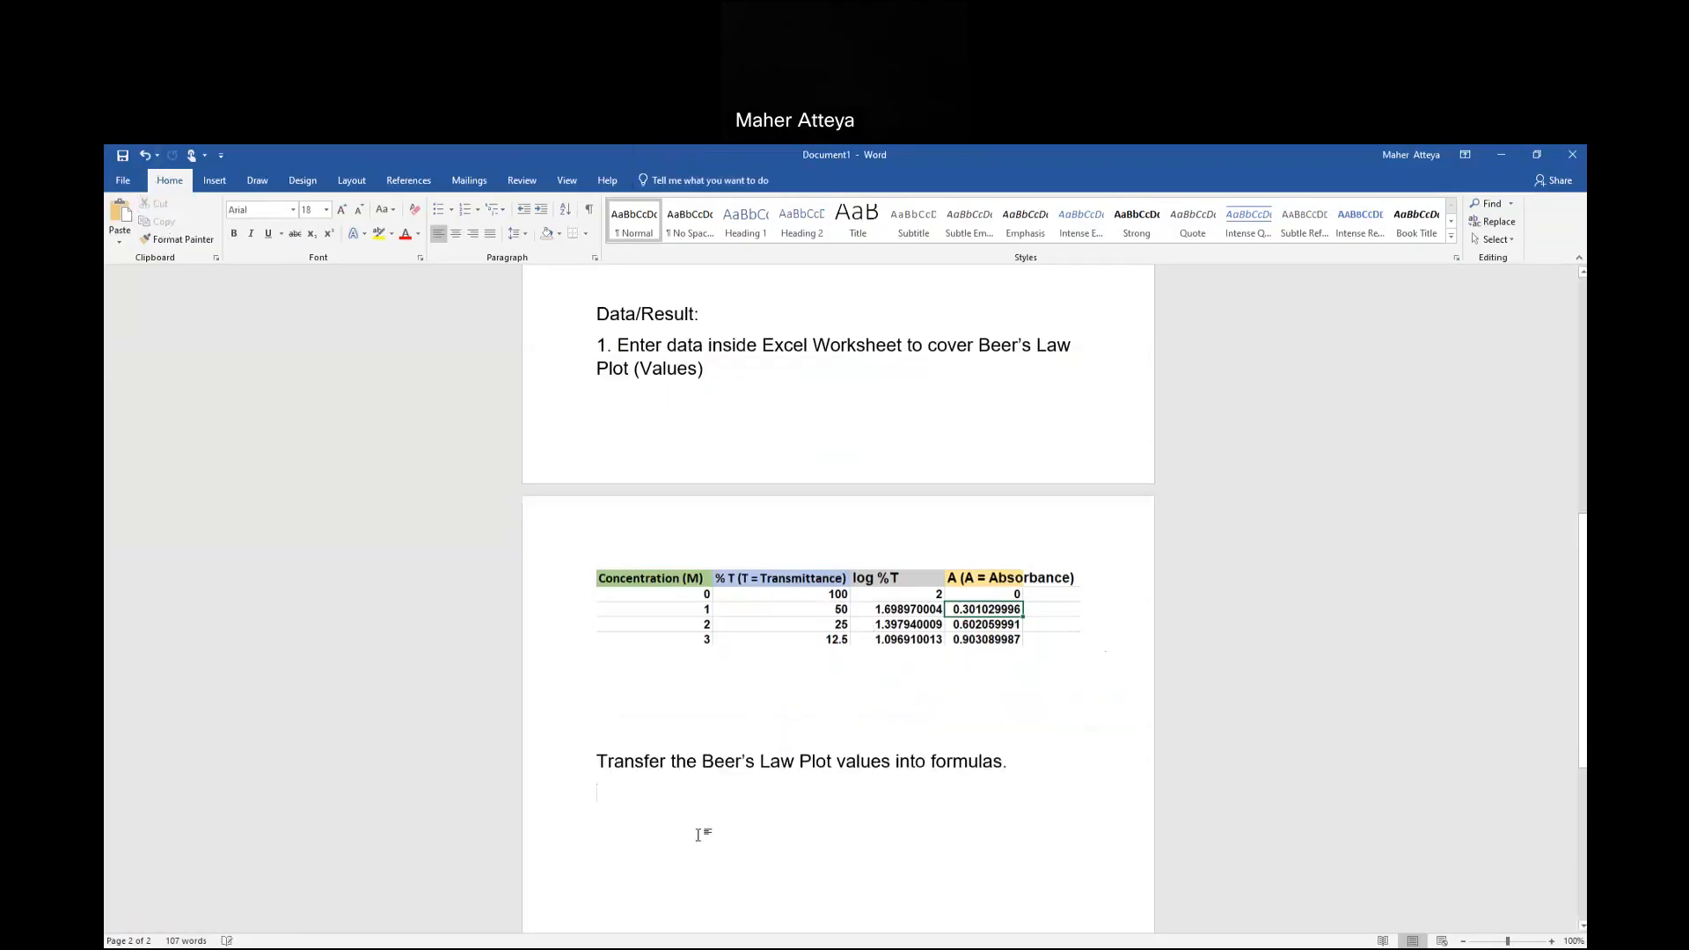
click(119, 216)
Widen the relocated formula table picture past the right text margin and stretch its height so the formulas are easier to read.
click(1034, 834)
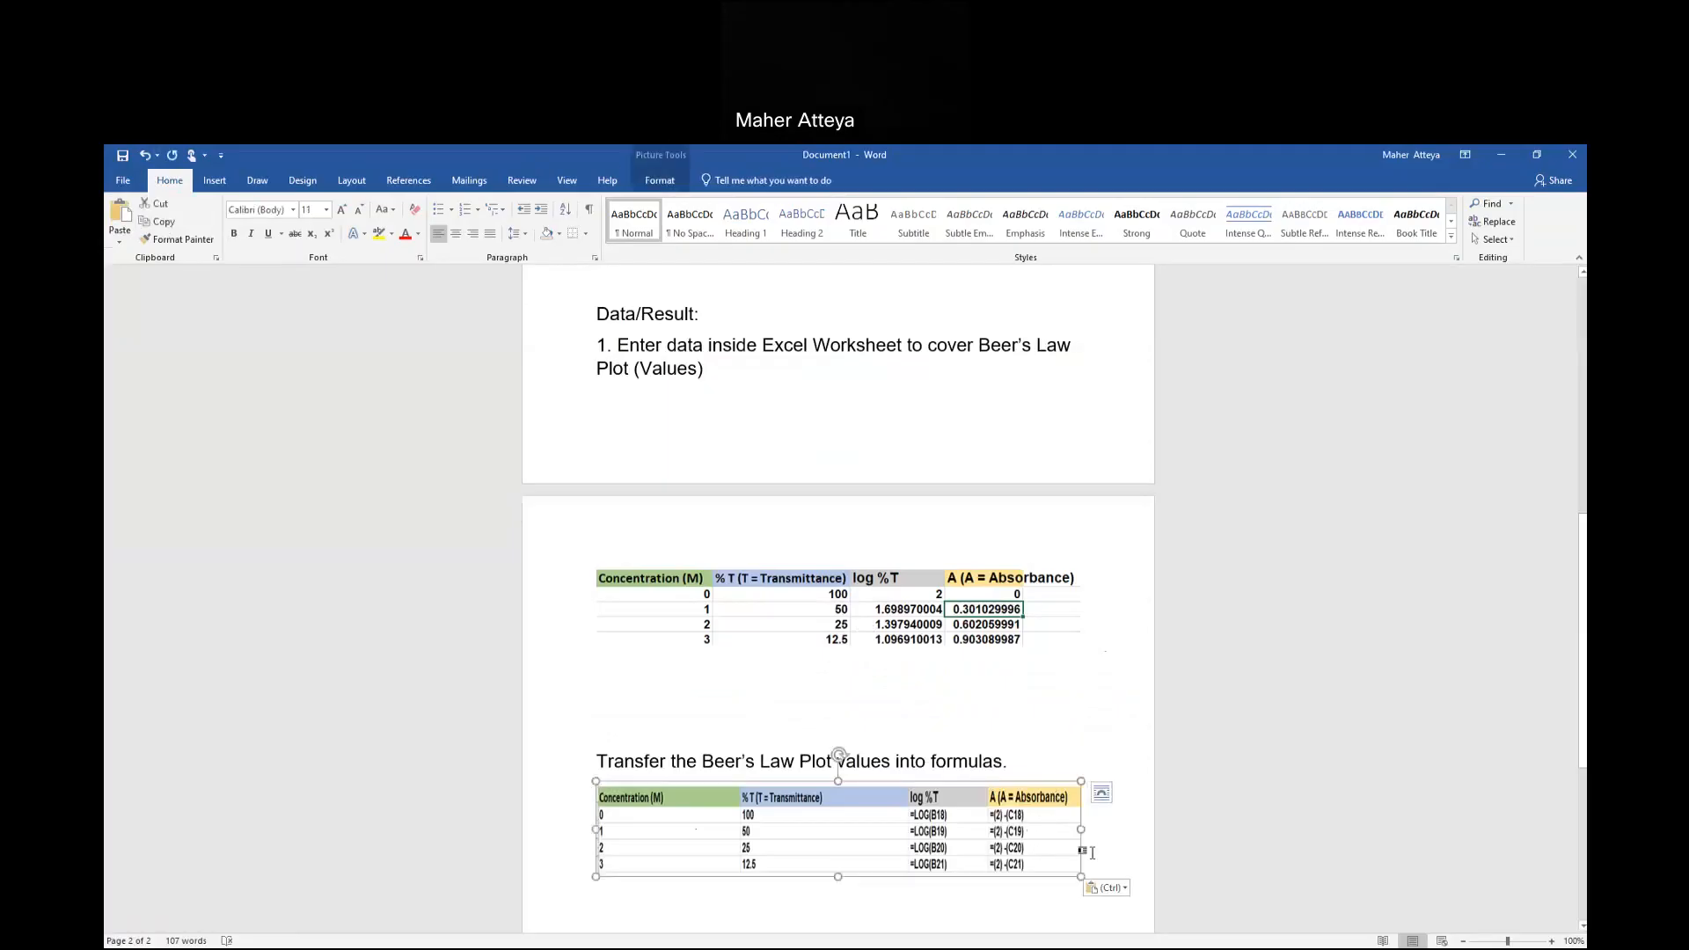
drag(1083, 829, 1138, 828)
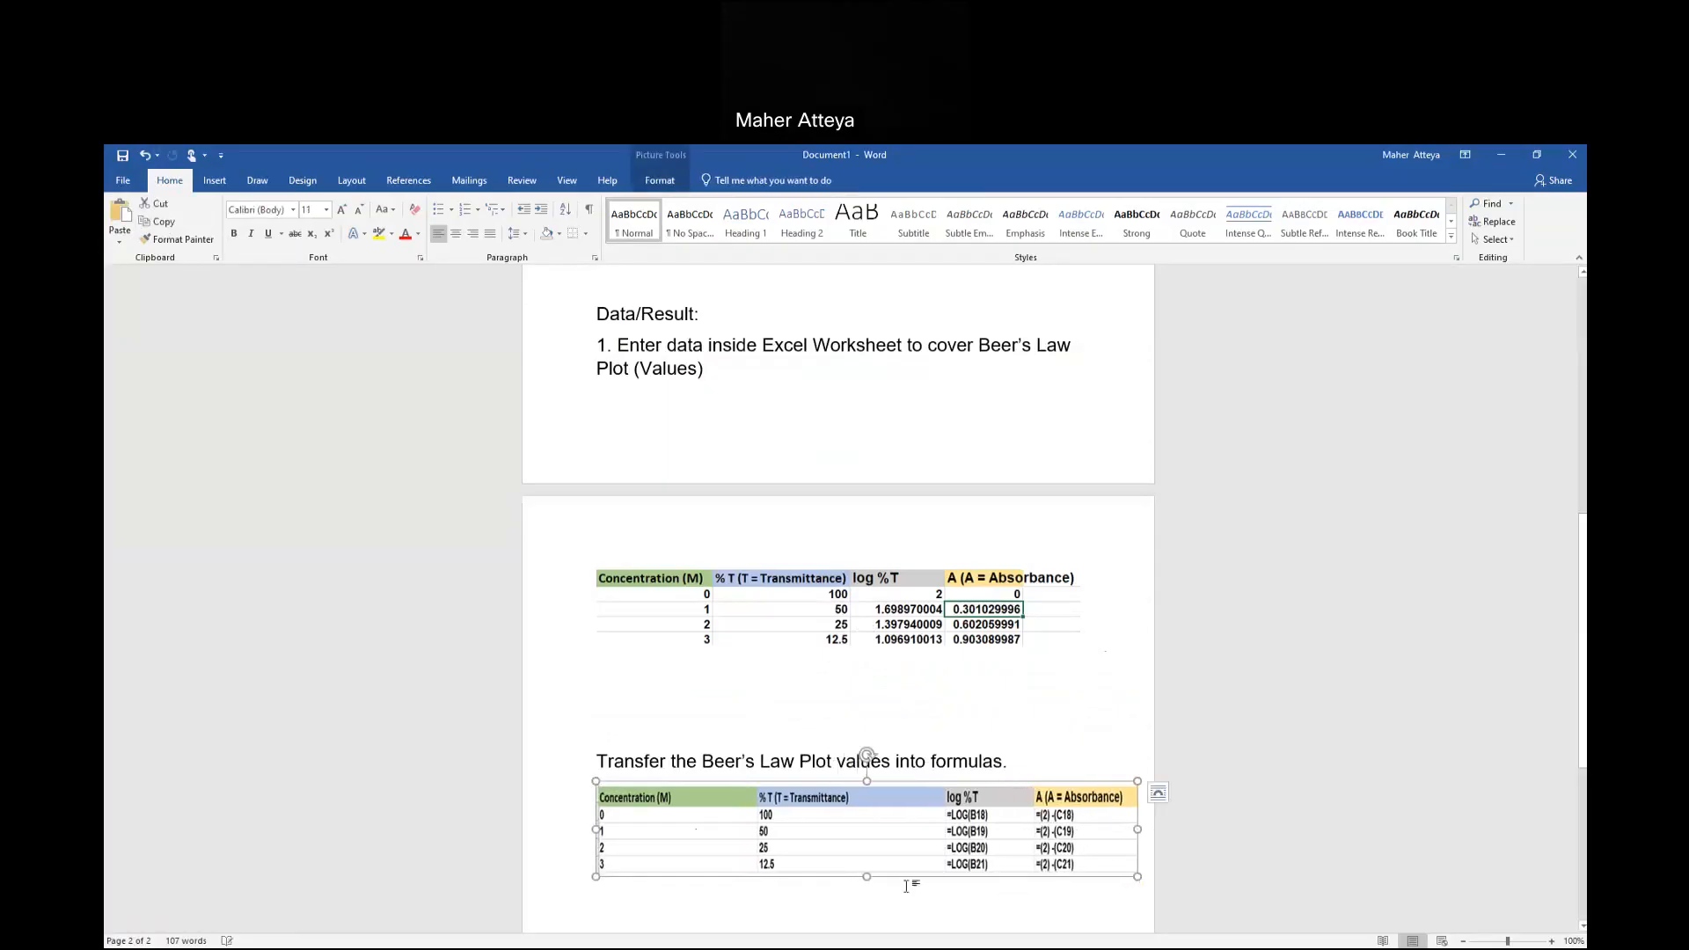
drag(867, 877, 867, 918)
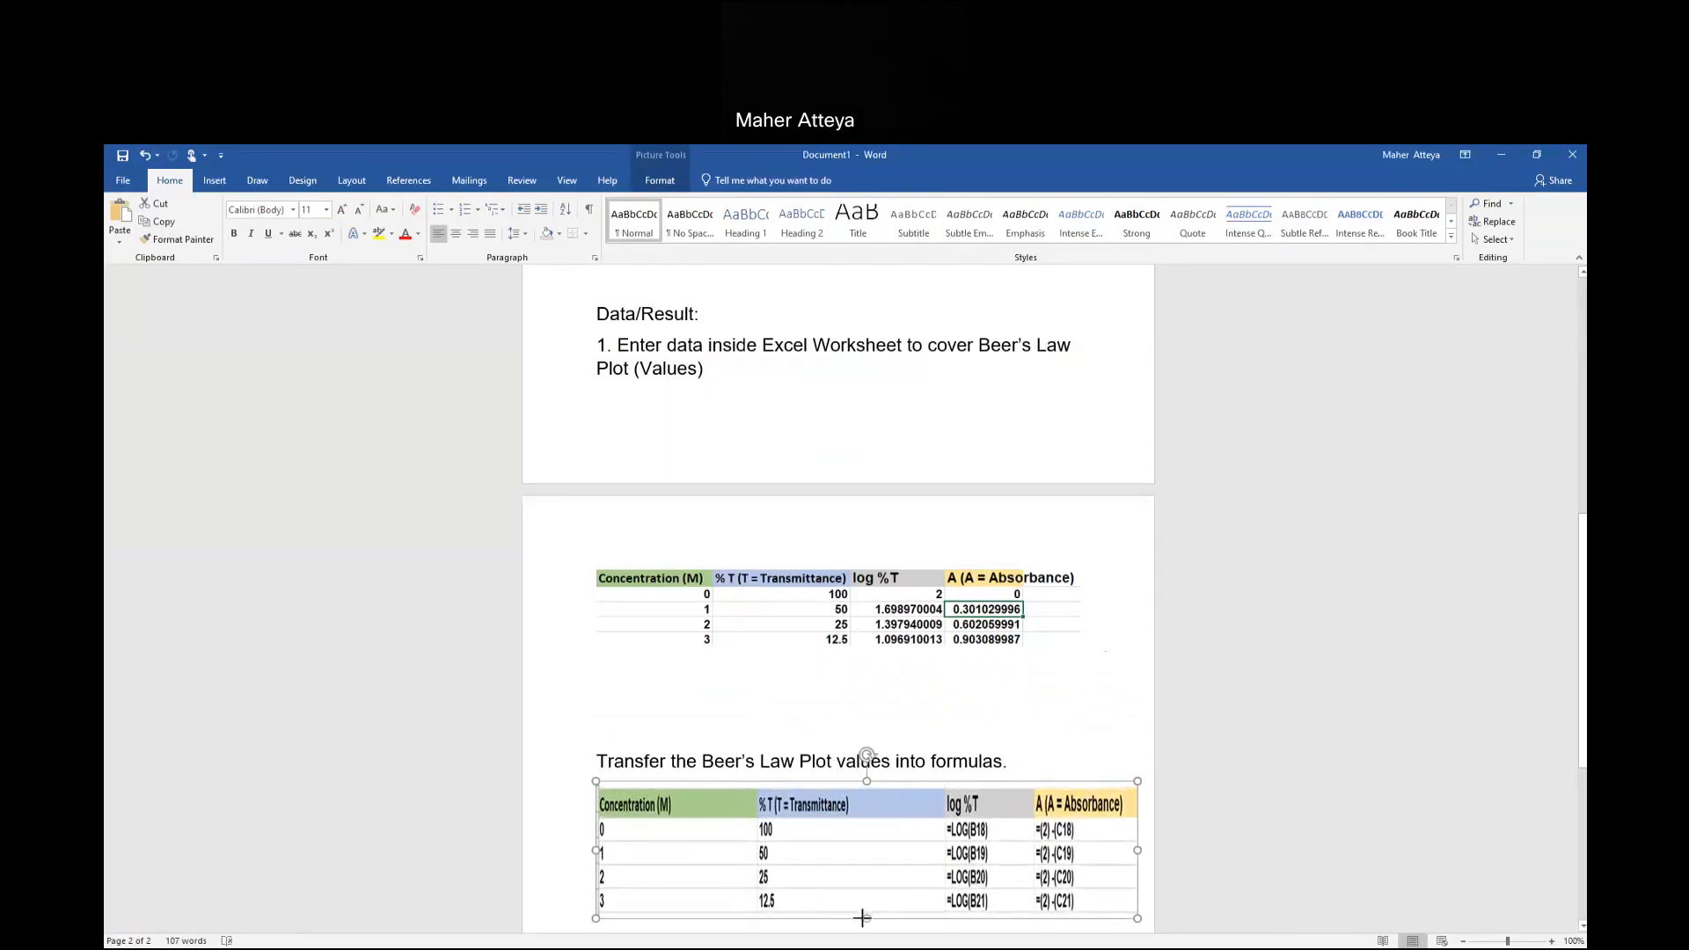
click(604, 684)
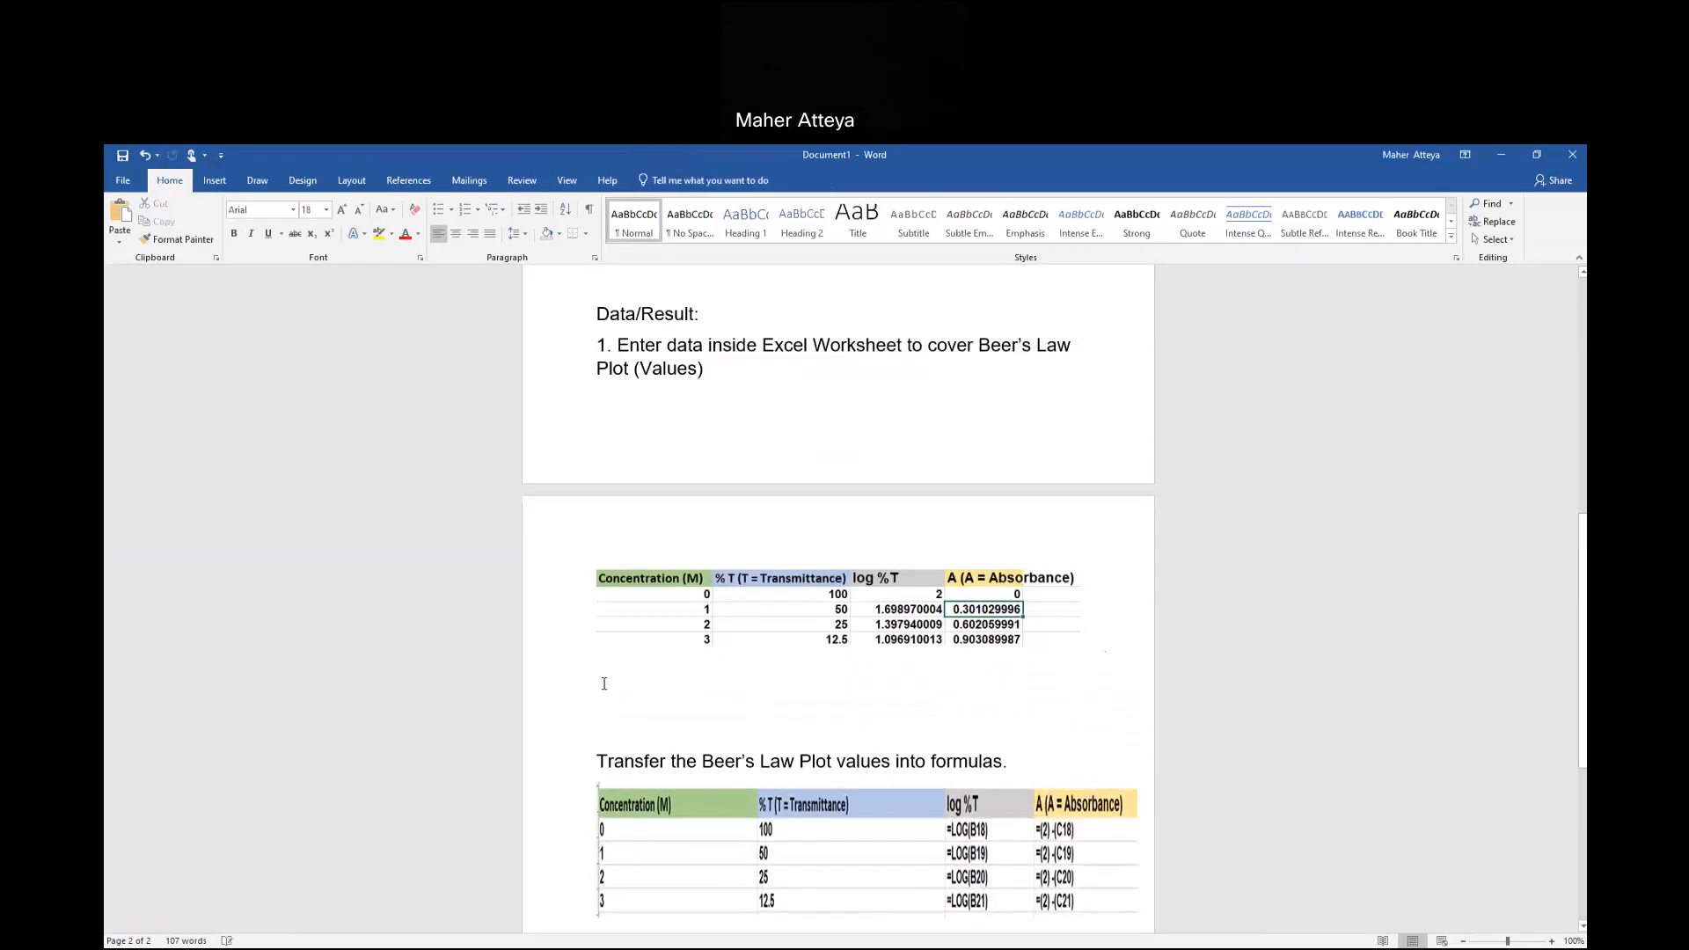
Start a new line directly after the formula table picture in the report.
scroll(603, 682, down, 4)
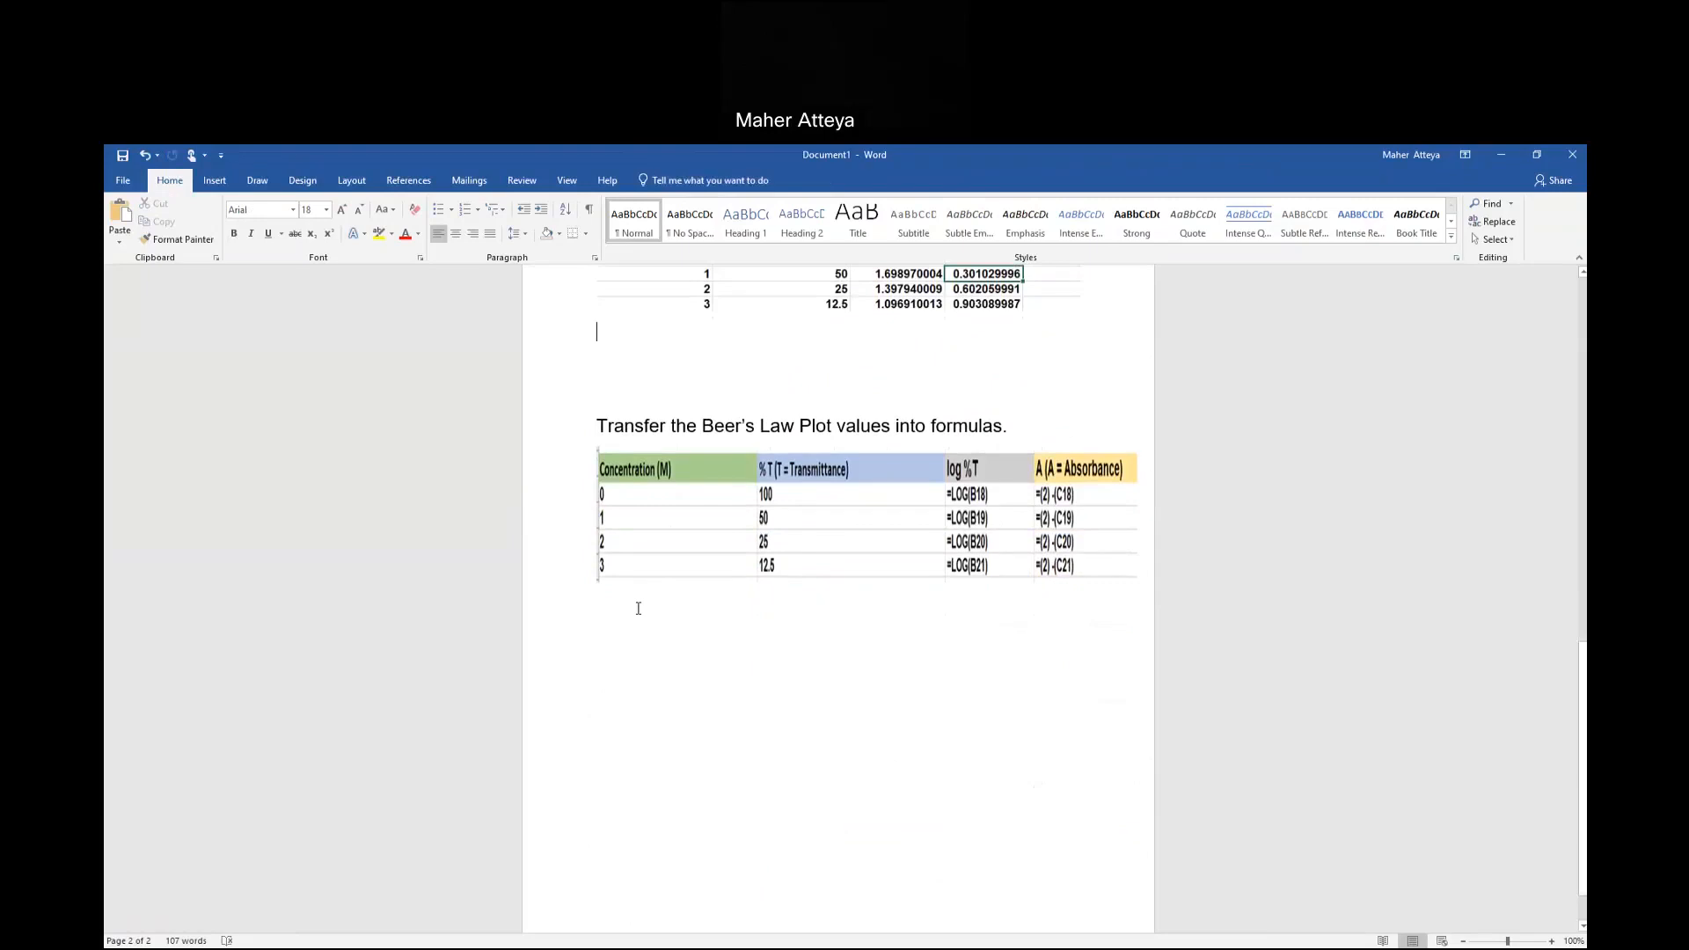
double_click(638, 608)
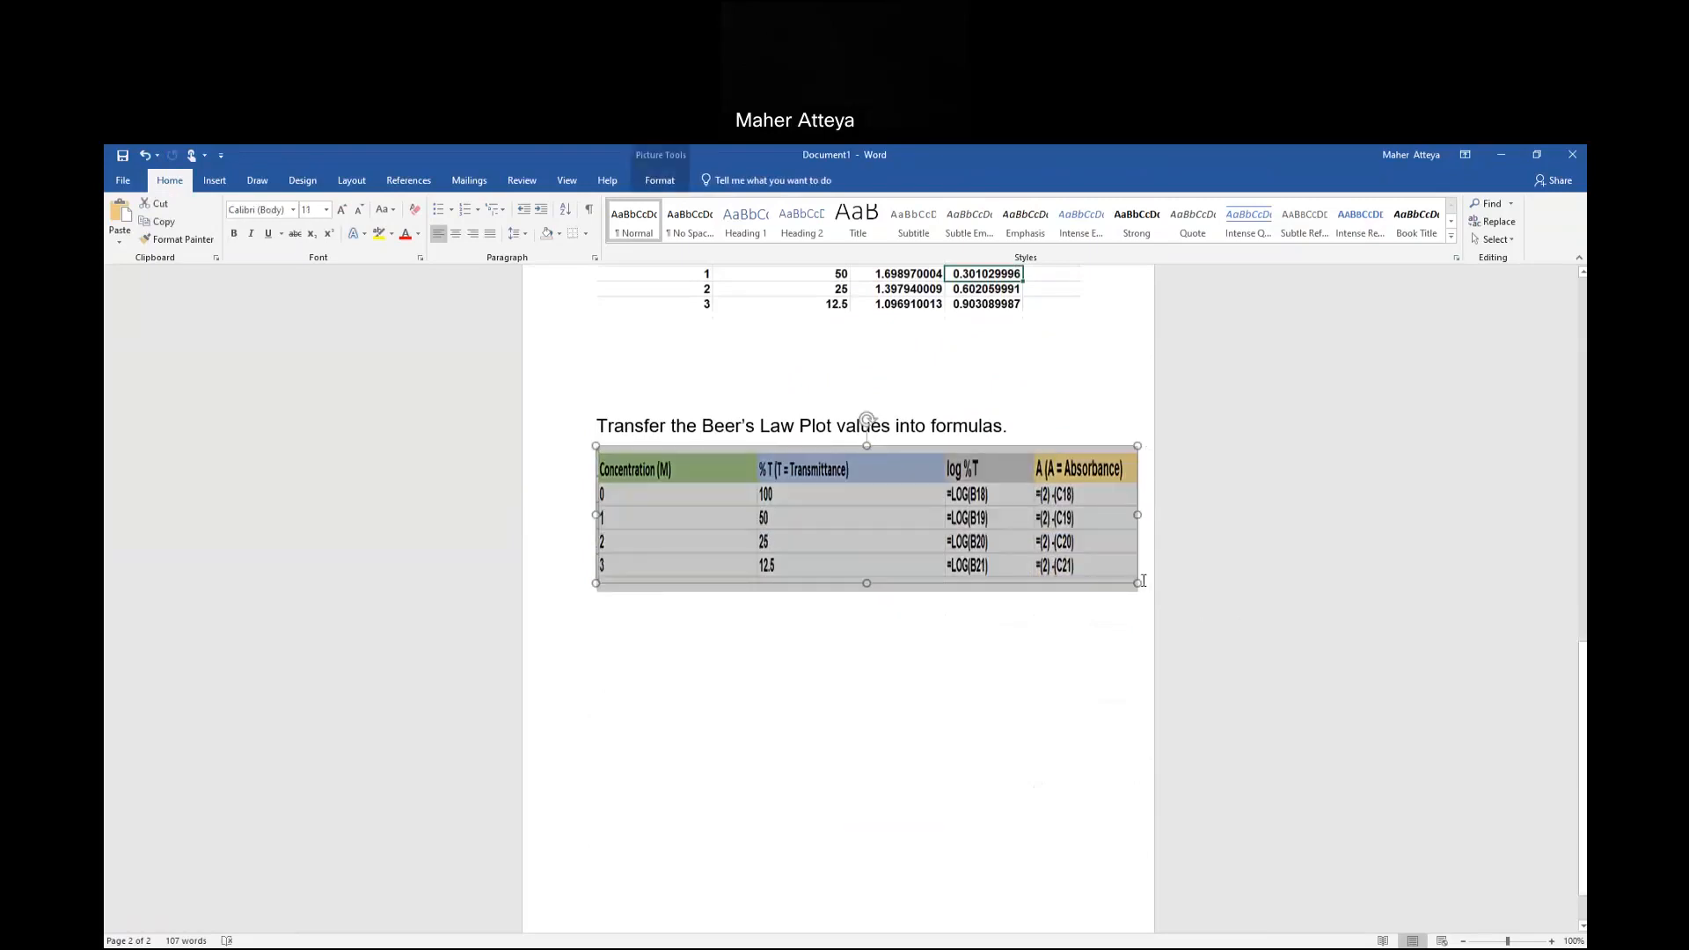
click(1144, 580)
key(Return)
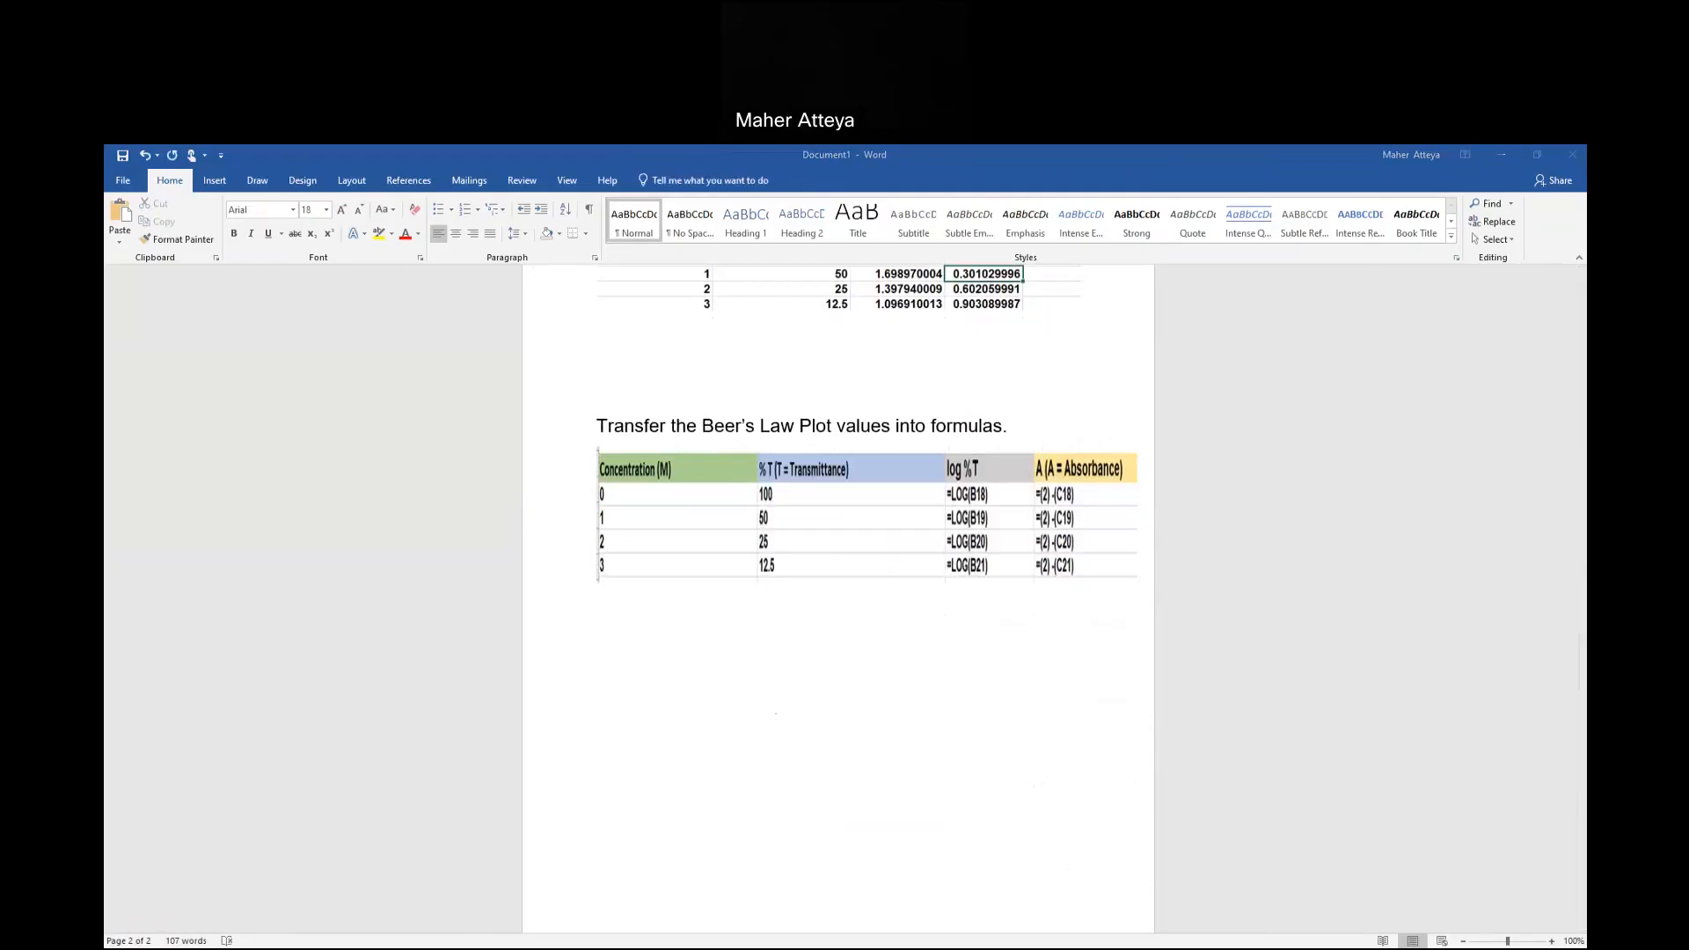
Switch back to the Excel workbook and review the Part II scatter plot instructions and the %T vs. Conc axis assignments on Sheet1.
key(alt+Tab)
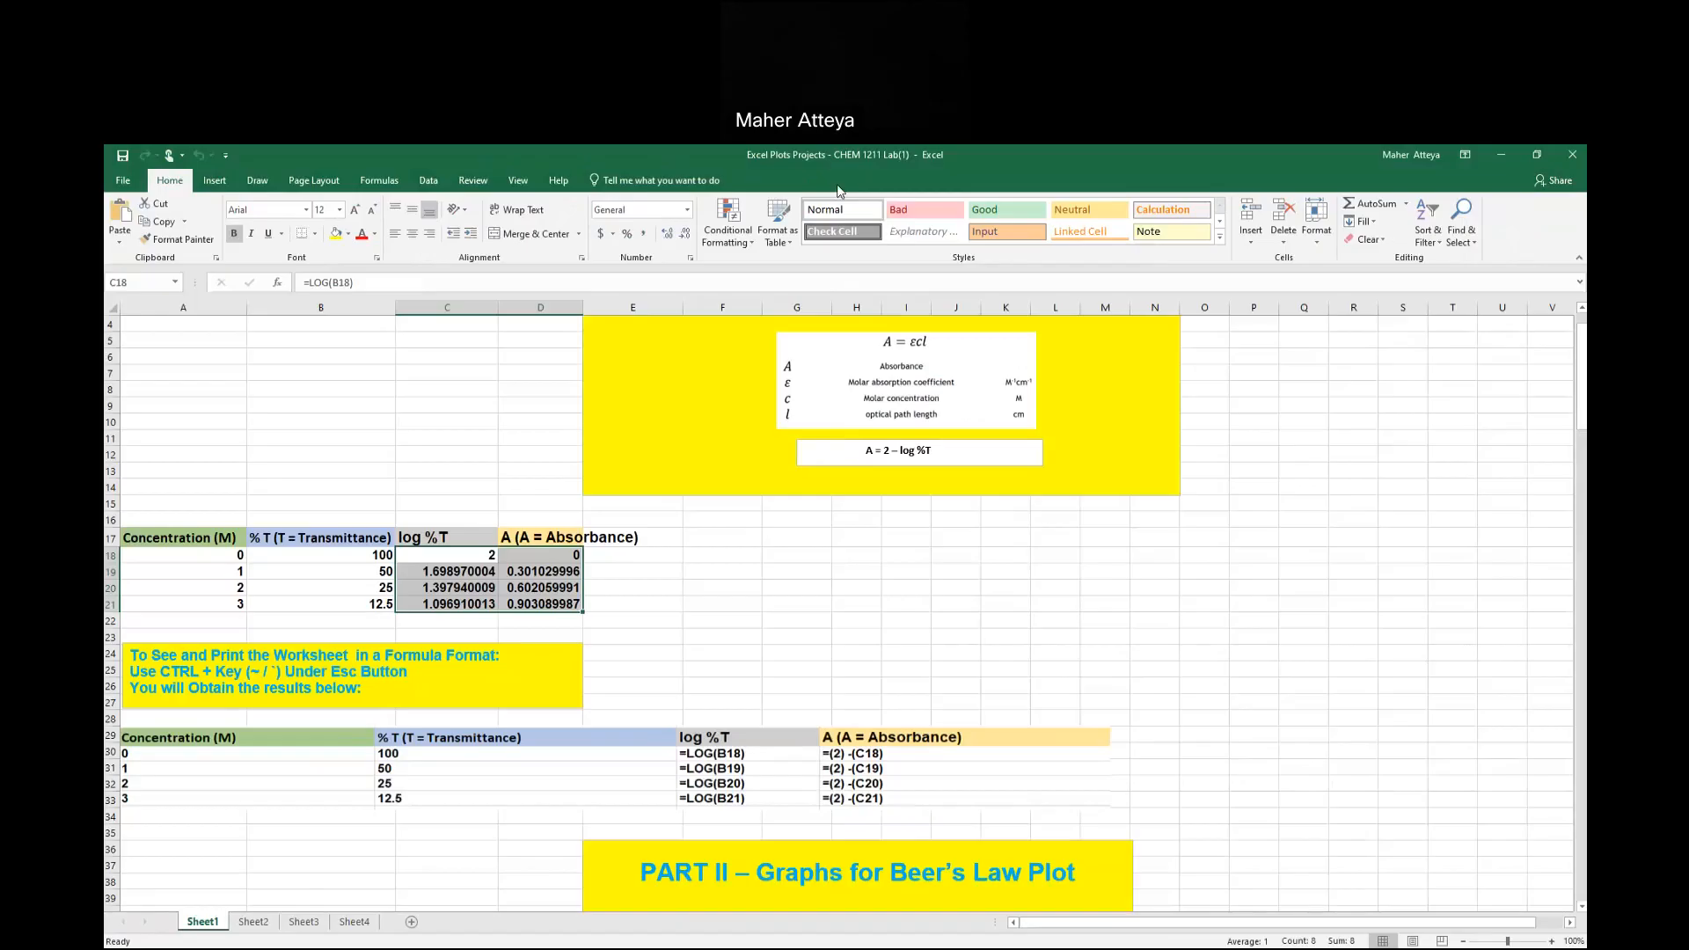
click(626, 162)
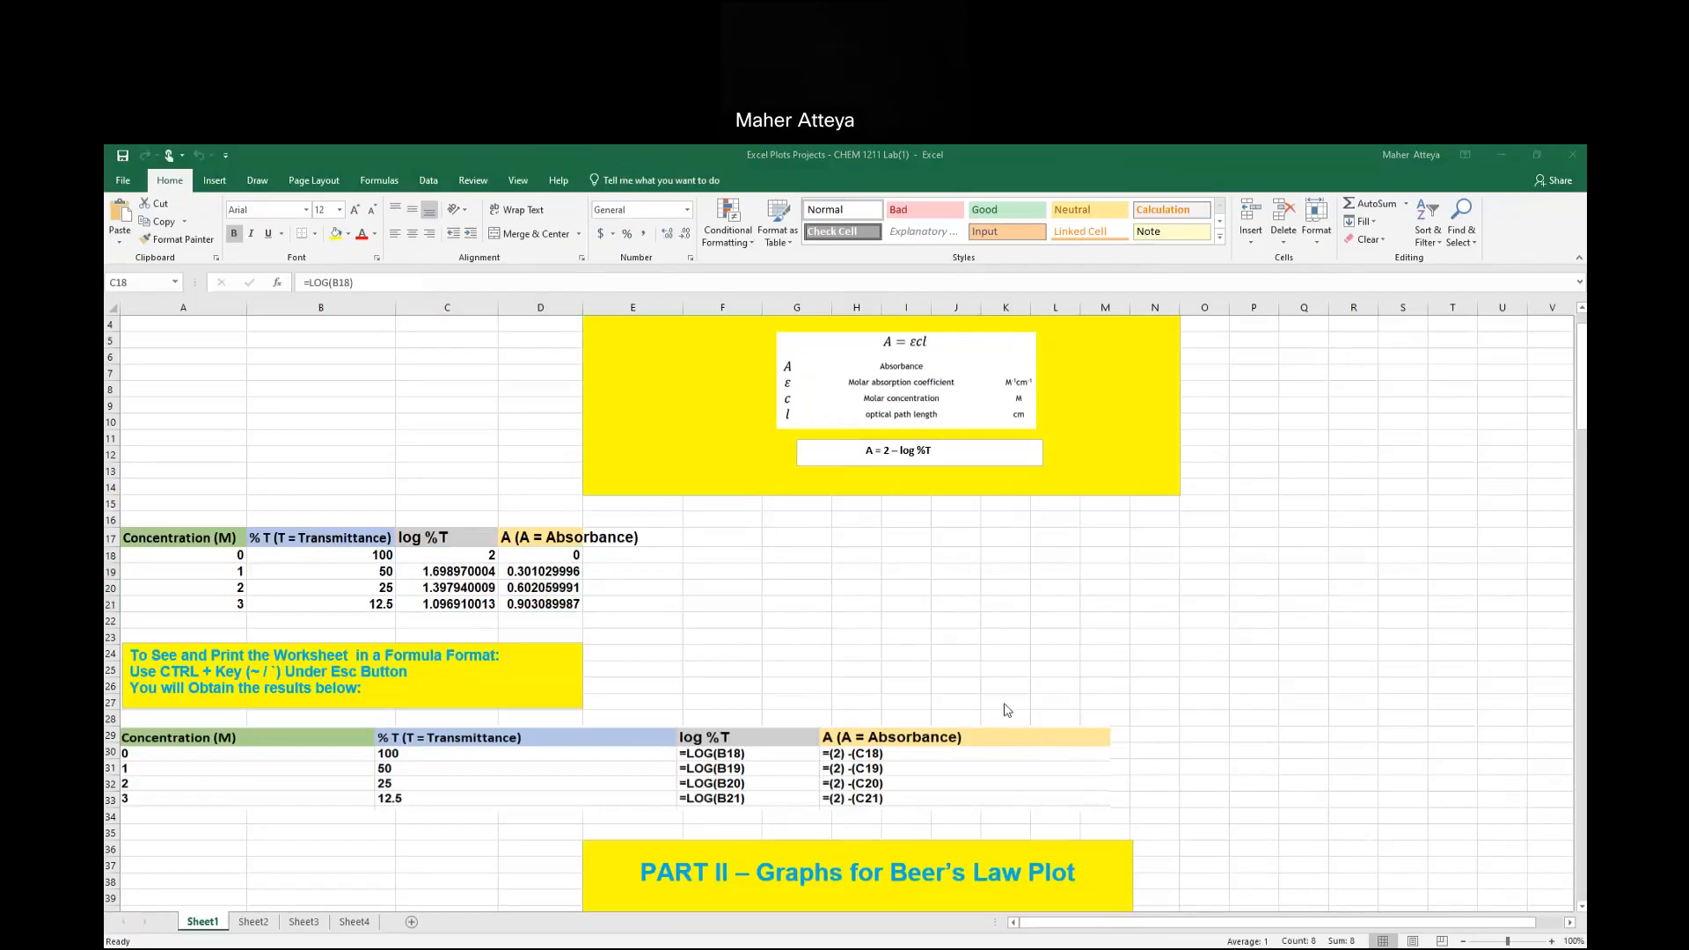
scroll(1007, 710, down, 9)
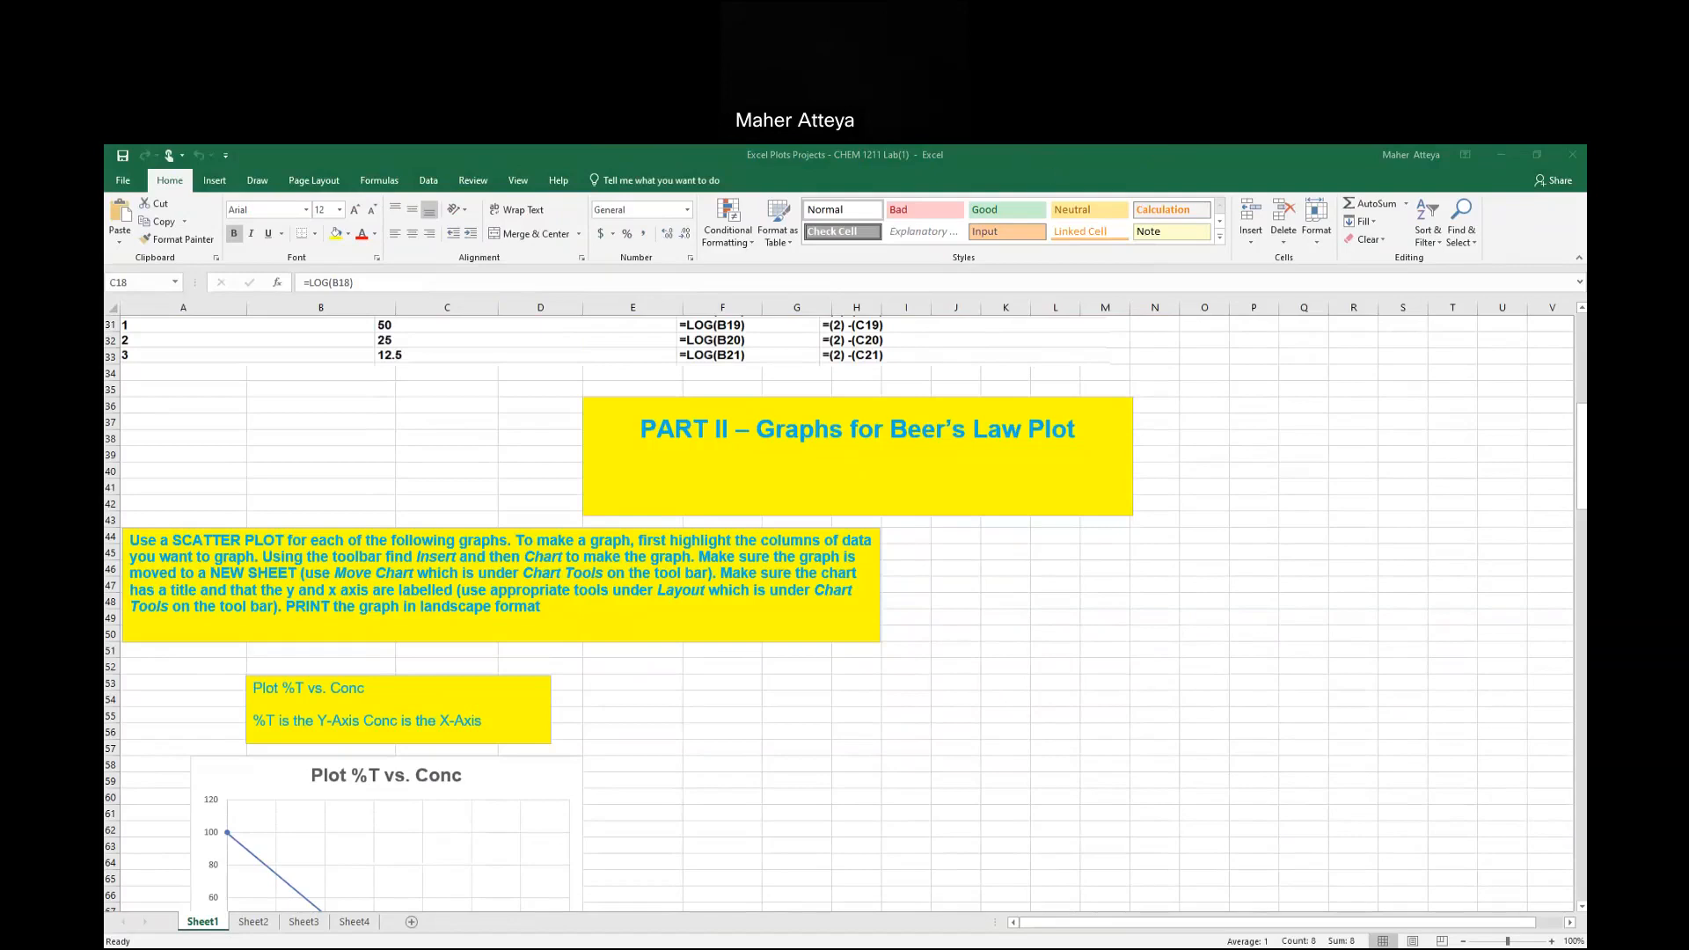
mouse_move(516, 656)
mouse_down()
mouse_move(288, 652)
mouse_move(208, 743)
mouse_move(476, 757)
mouse_move(607, 714)
mouse_move(485, 660)
mouse_up()
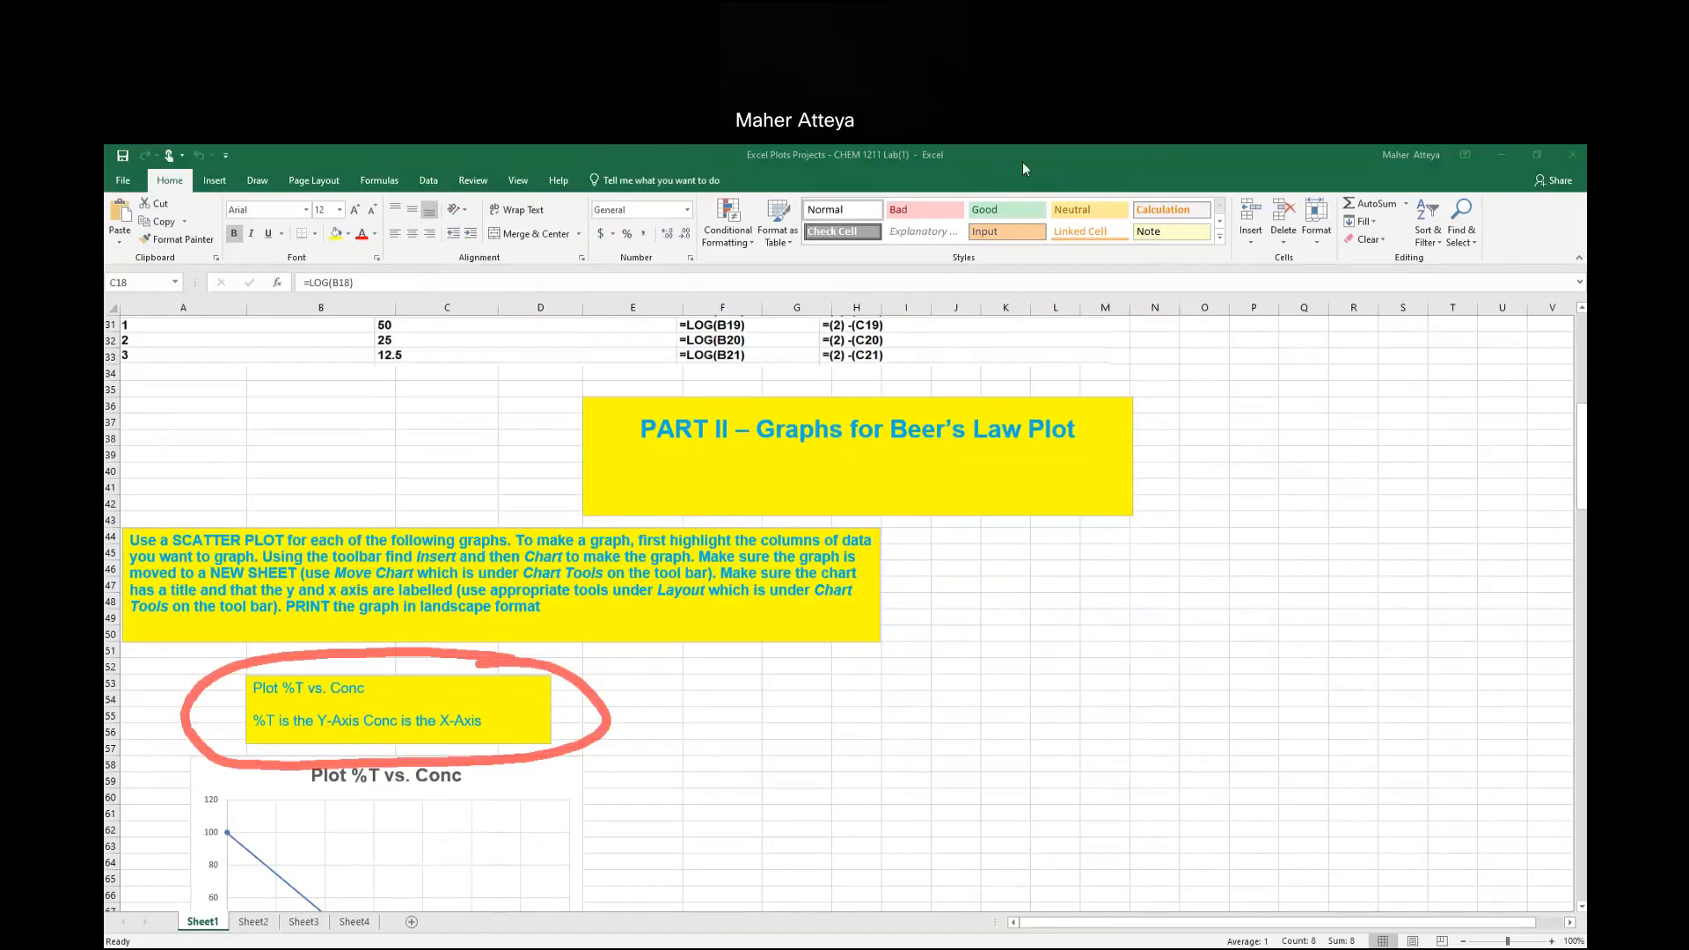
scroll(764, 759, up, 7)
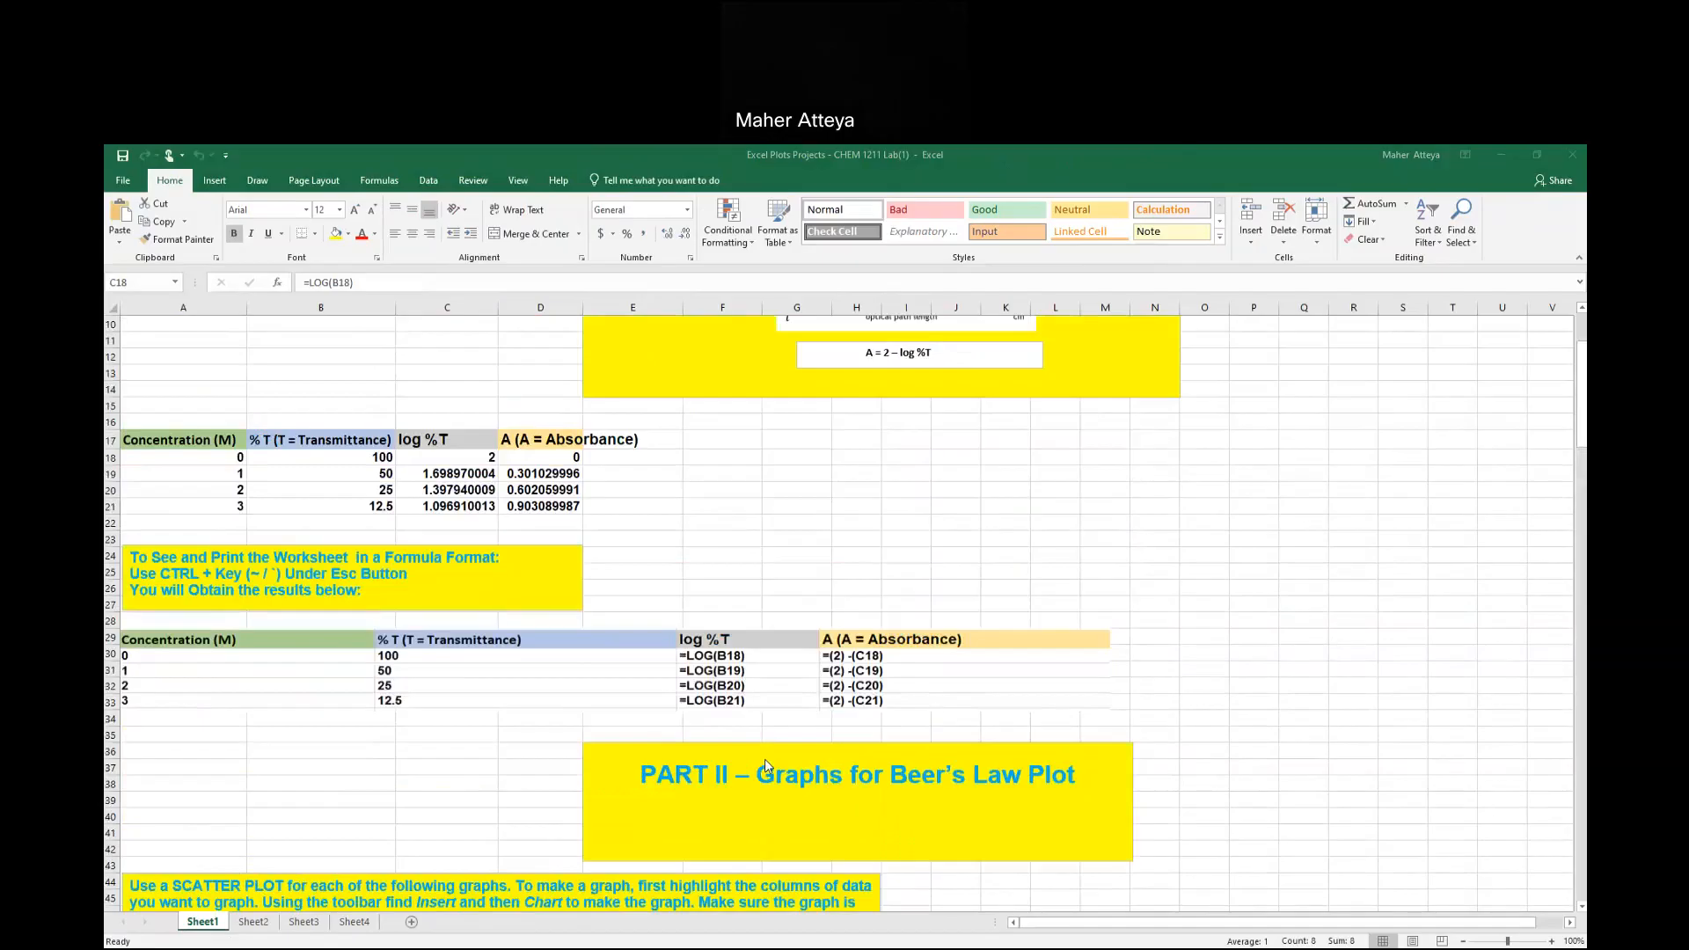
scroll(777, 762, down, 4)
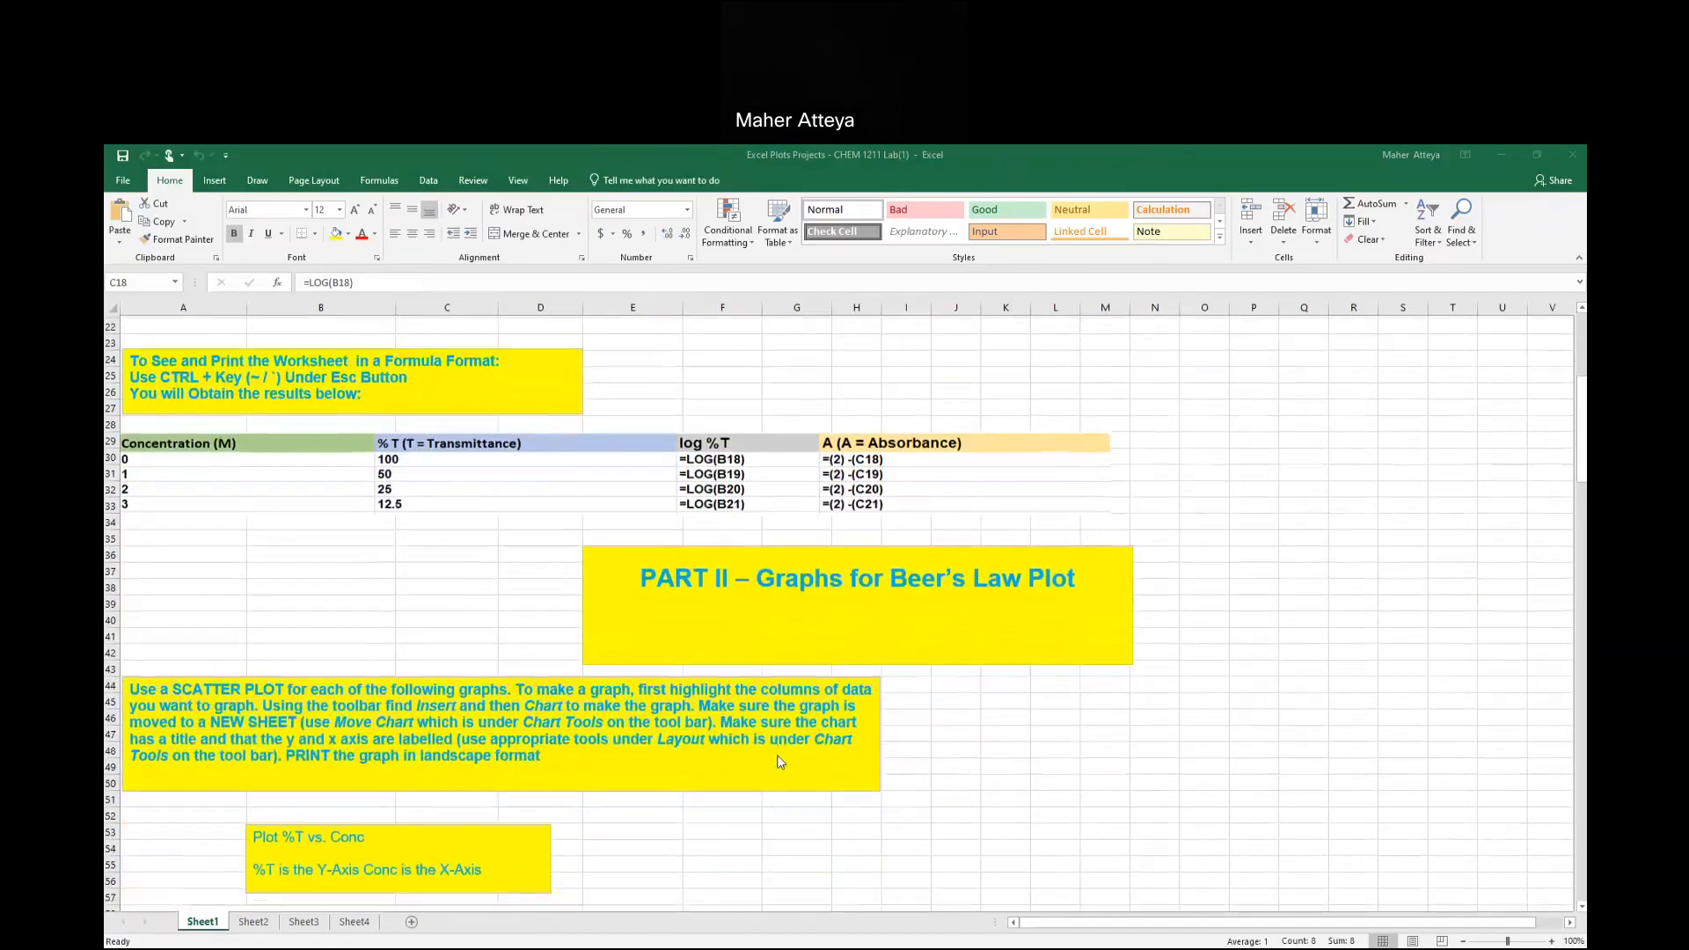
scroll(780, 762, up, 5)
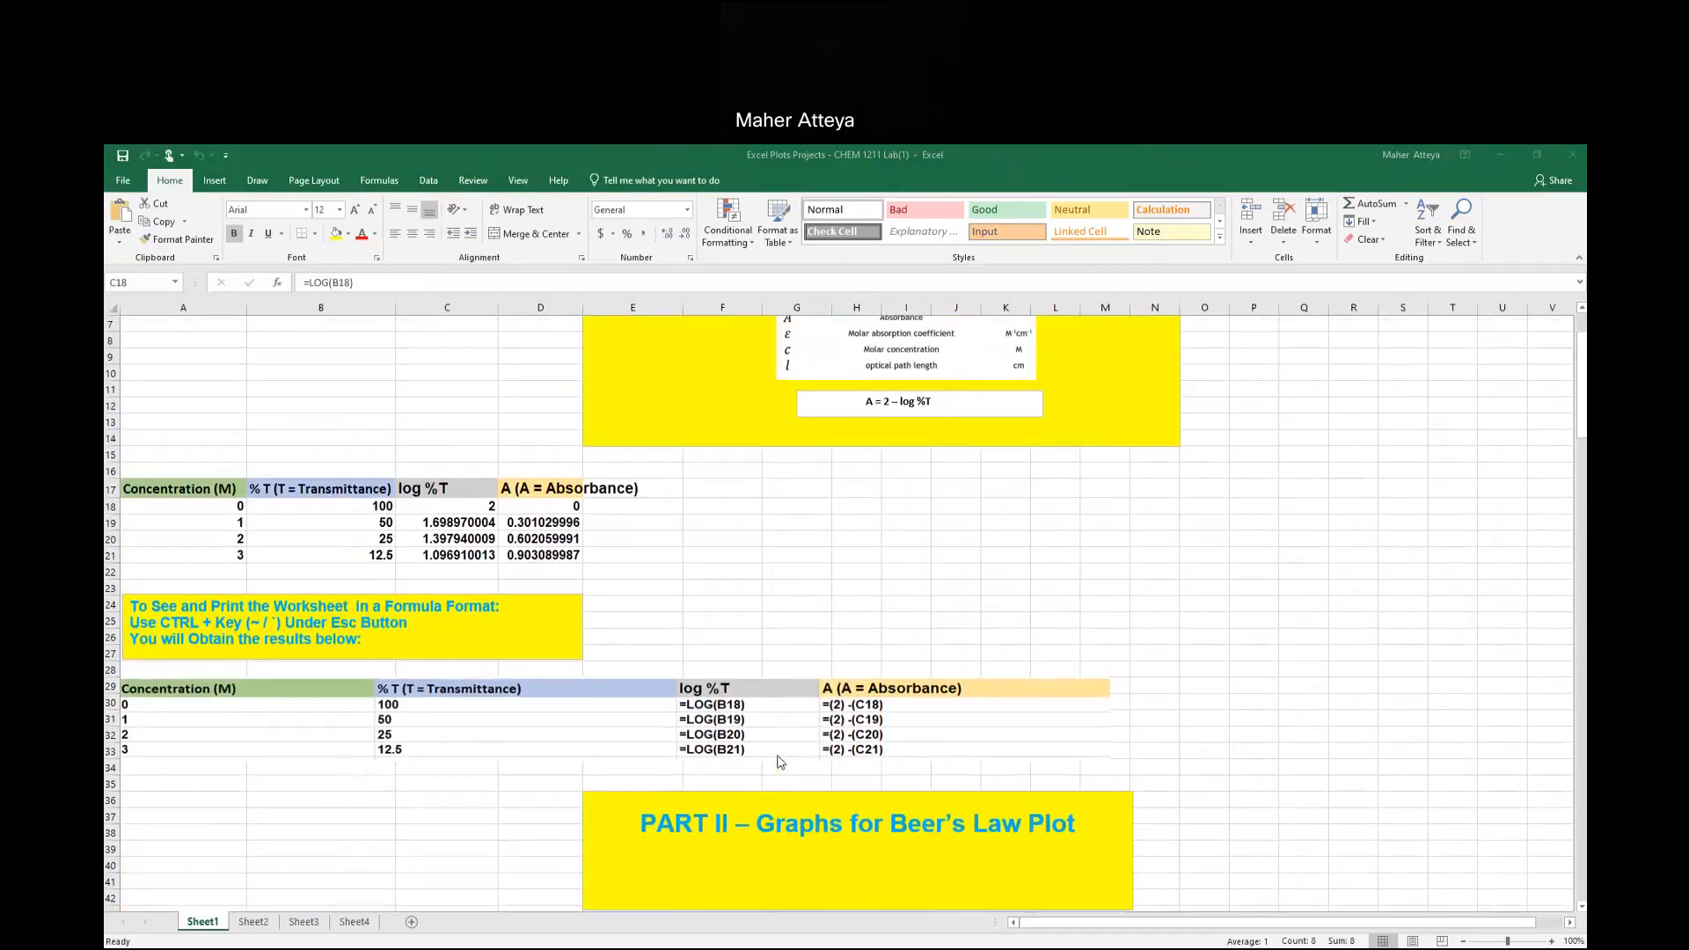
Examine the Concentration and log %T columns of the data table and the "Plot %T vs. Conc" and "Plot log %T vs. Conc" charts.
click(1023, 155)
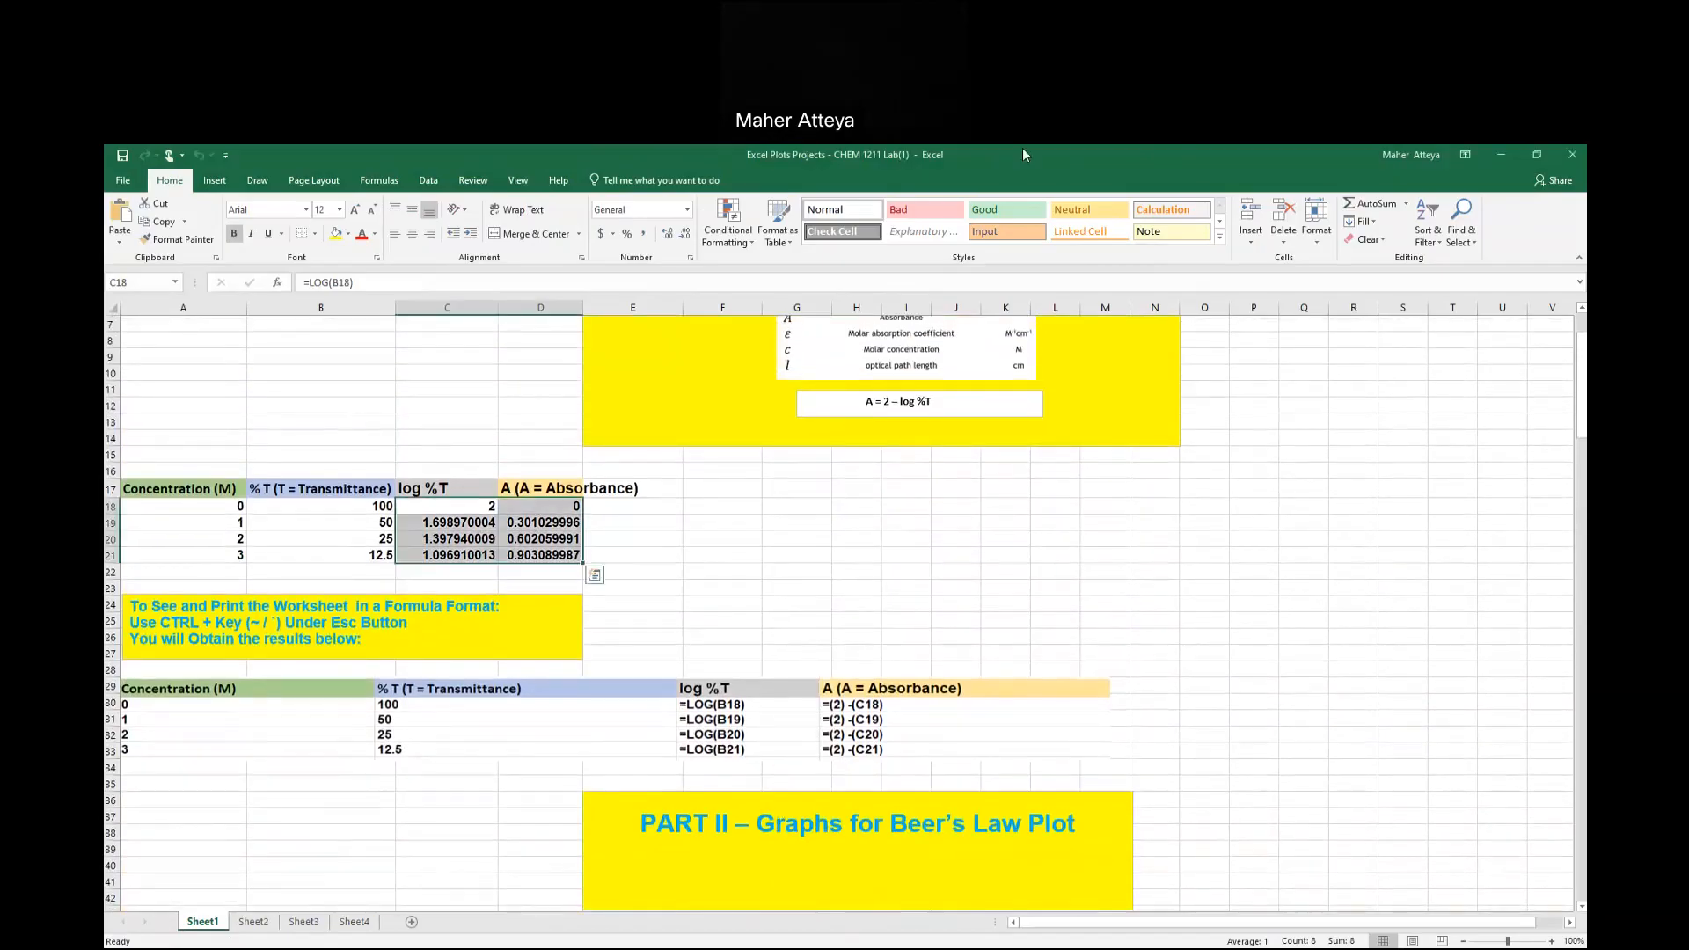
click(880, 152)
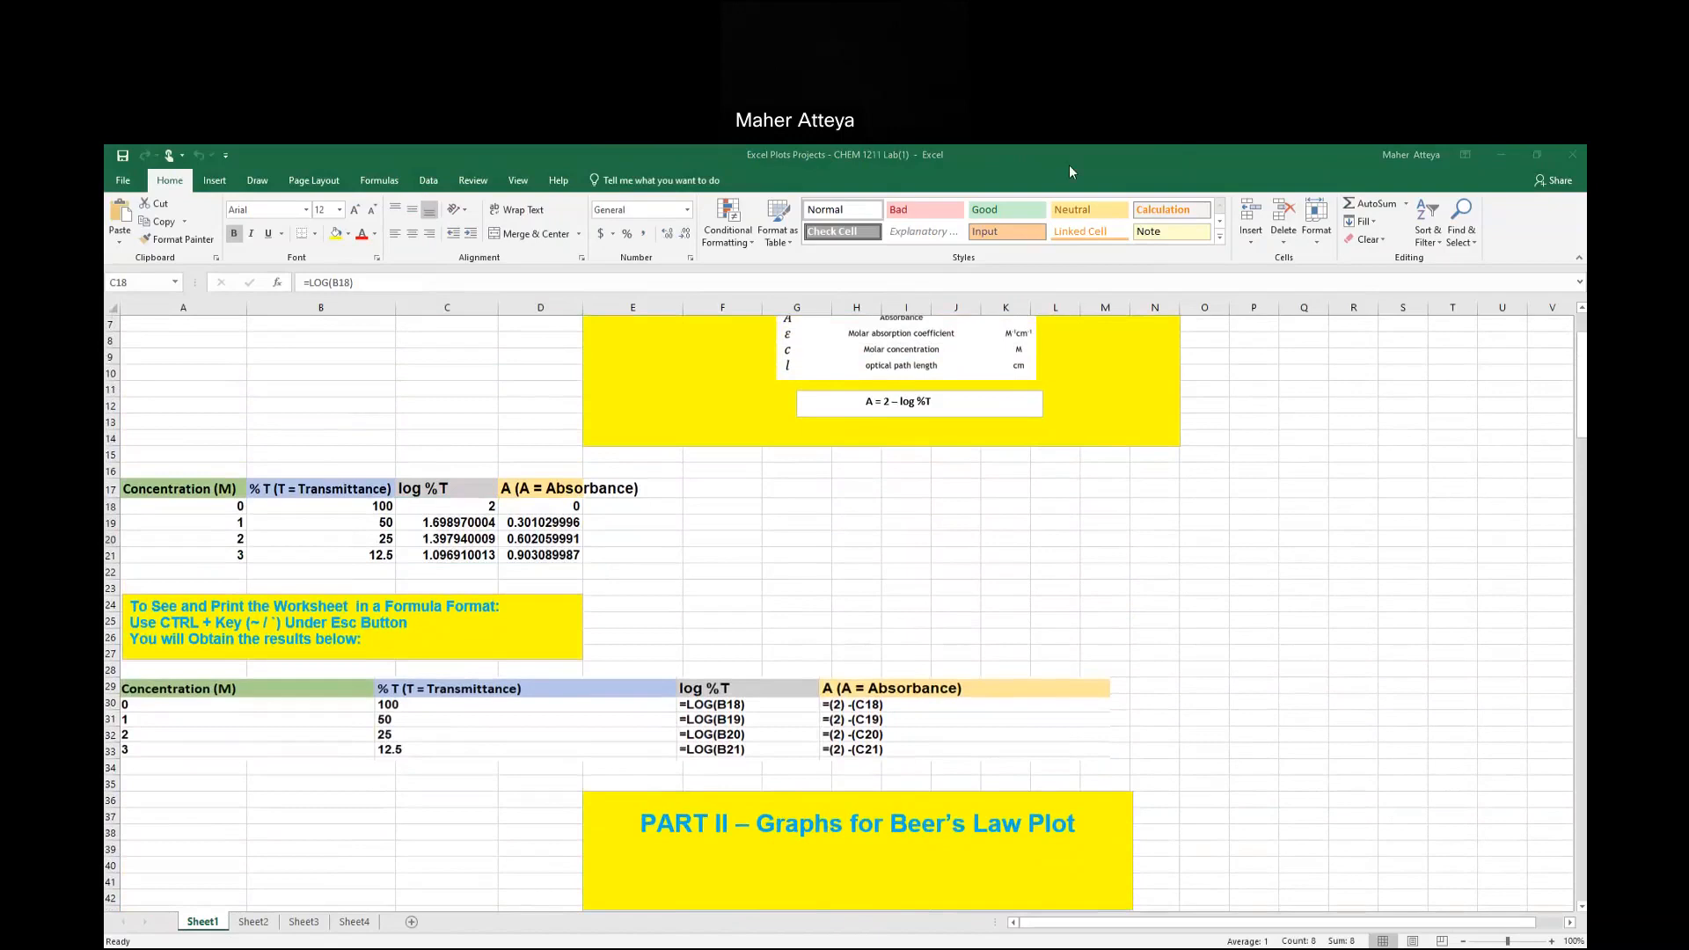
mouse_move(502, 453)
mouse_down()
mouse_move(393, 564)
mouse_move(508, 580)
mouse_move(508, 450)
mouse_up()
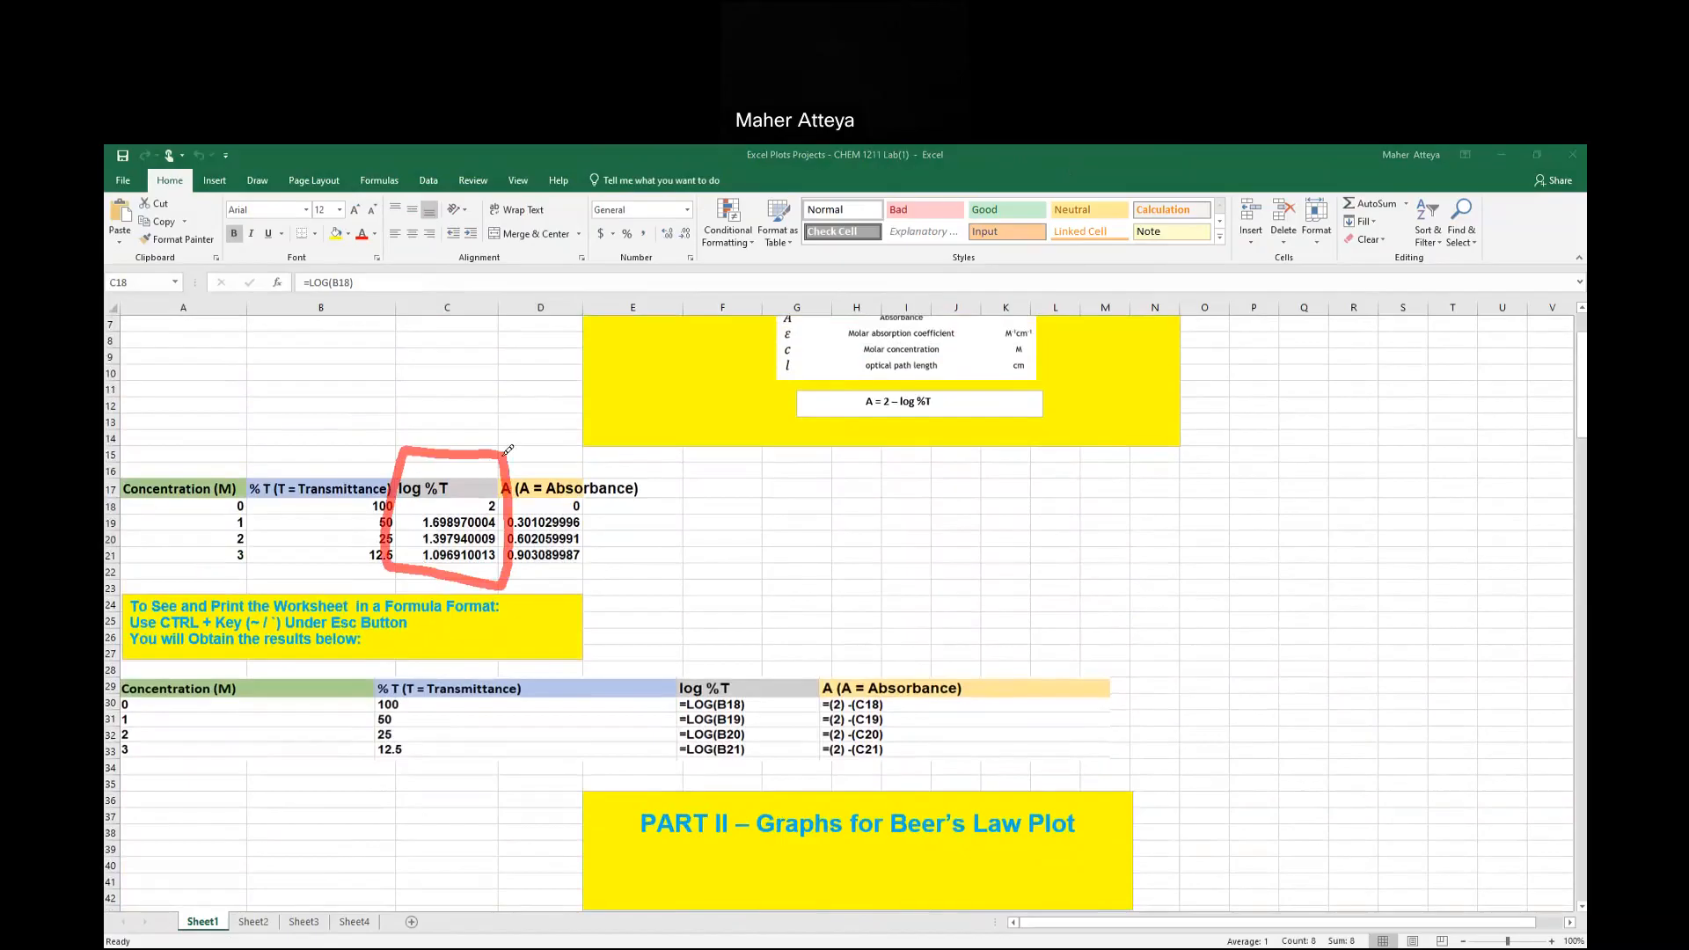
mouse_move(230, 456)
mouse_down()
mouse_move(132, 512)
mouse_move(180, 586)
mouse_move(257, 484)
mouse_move(224, 462)
mouse_up()
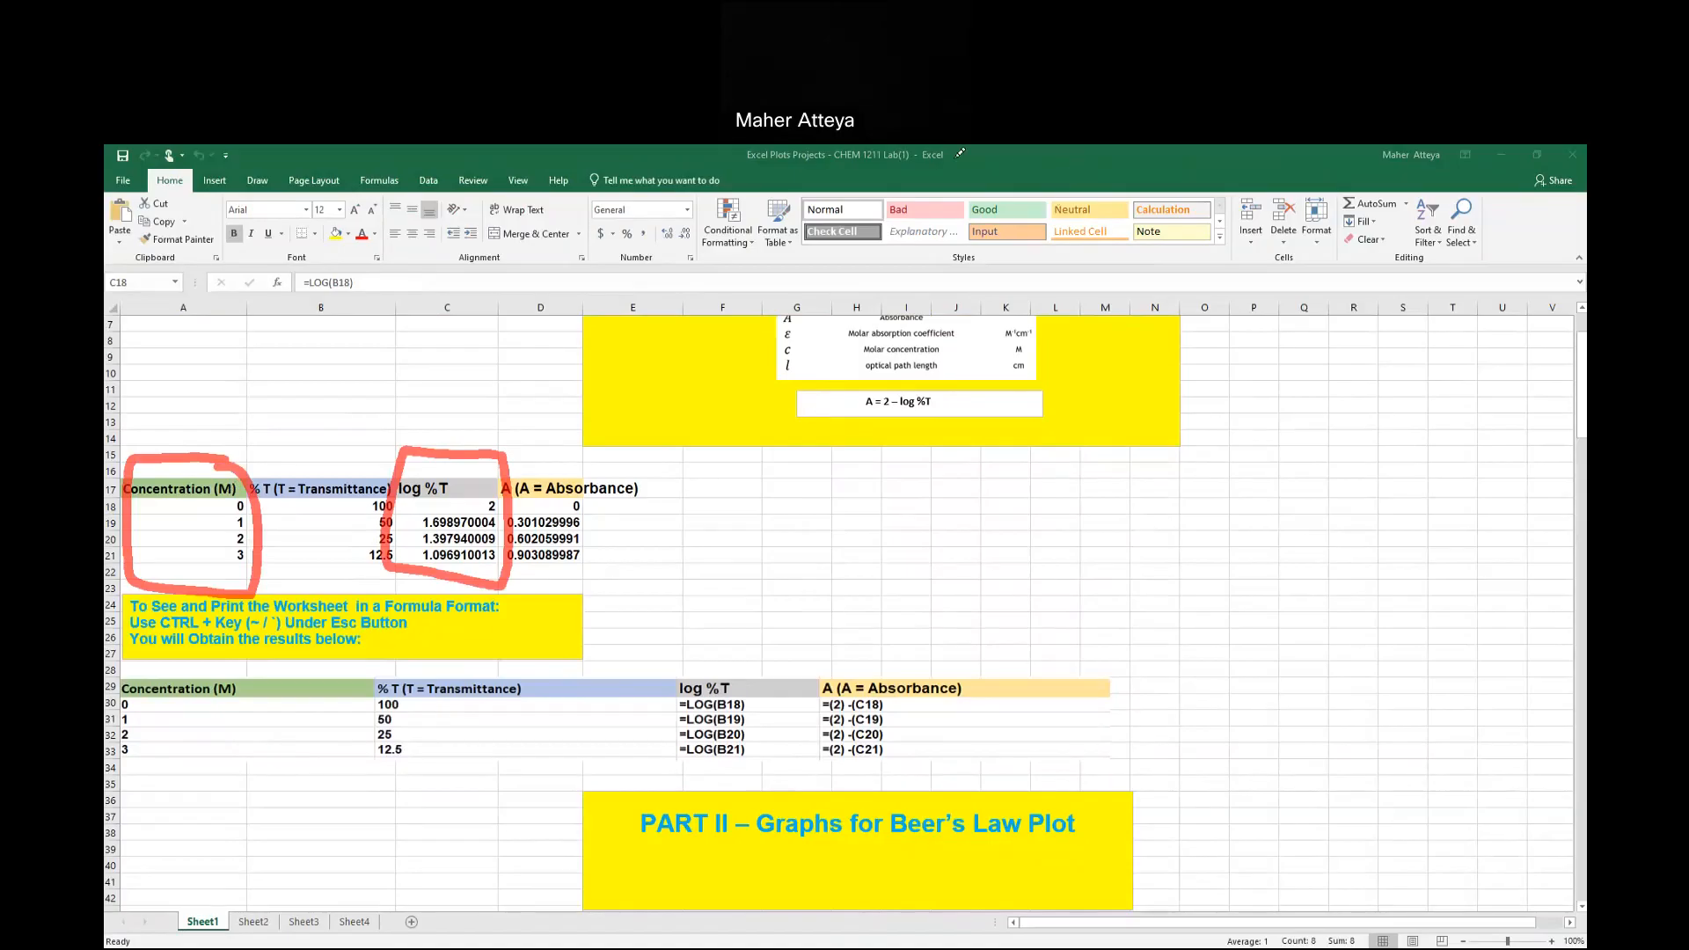
click(1073, 164)
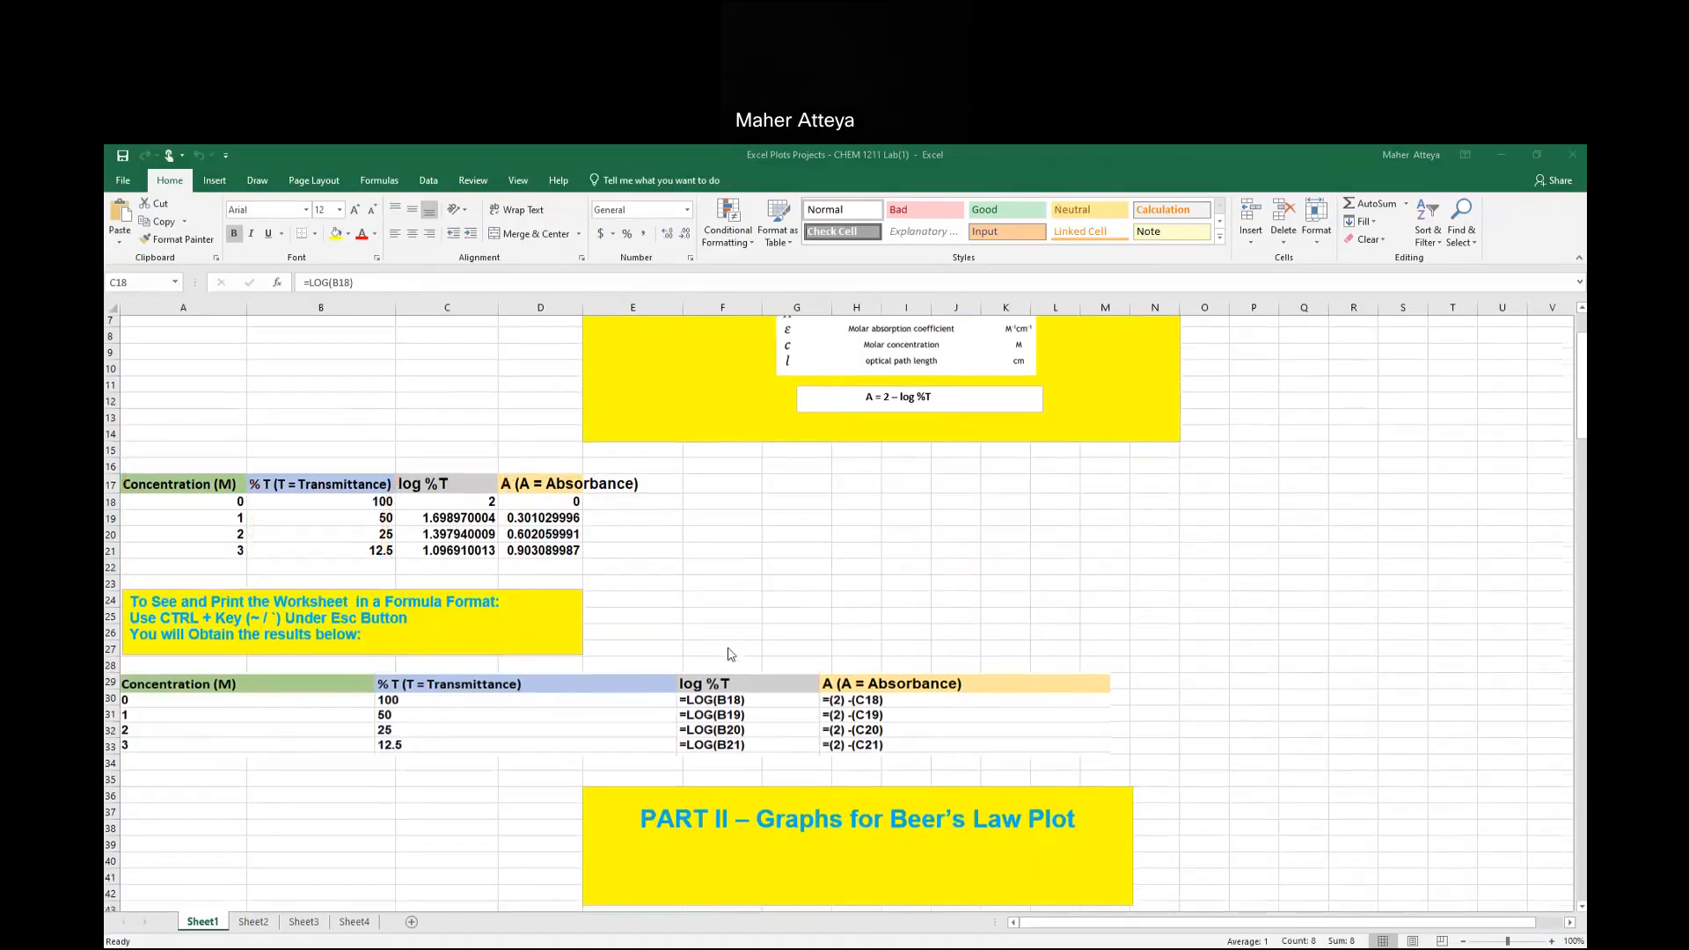
scroll(728, 654, down, 6)
scroll(728, 654, down, 9)
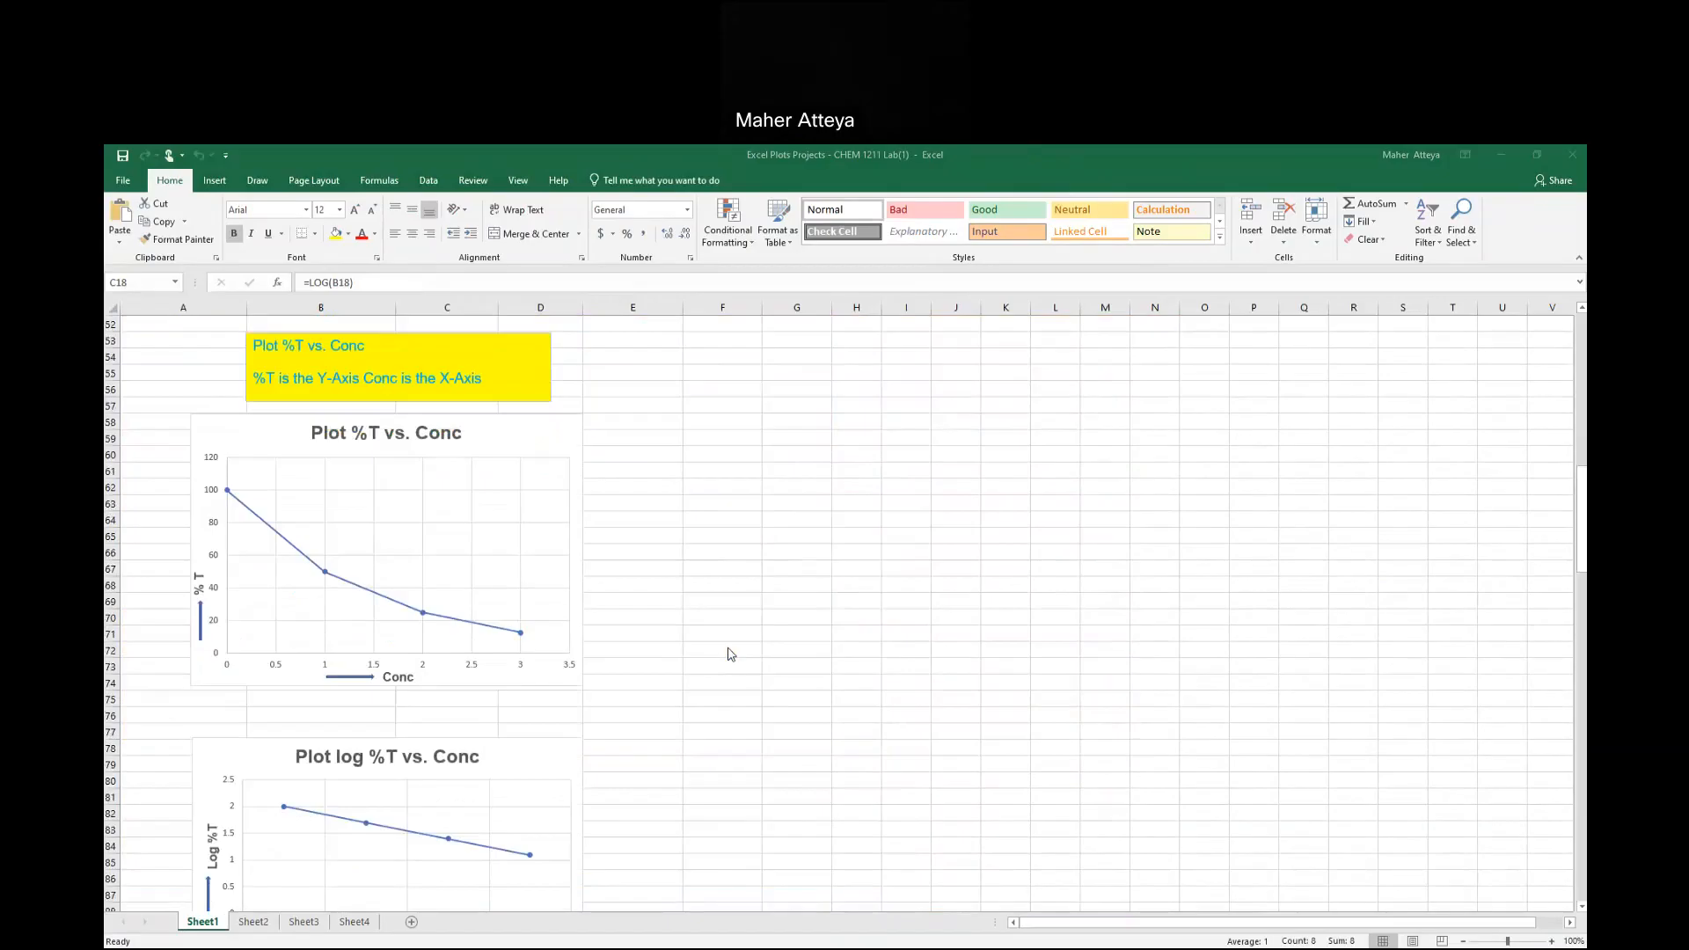
scroll(728, 654, down, 1)
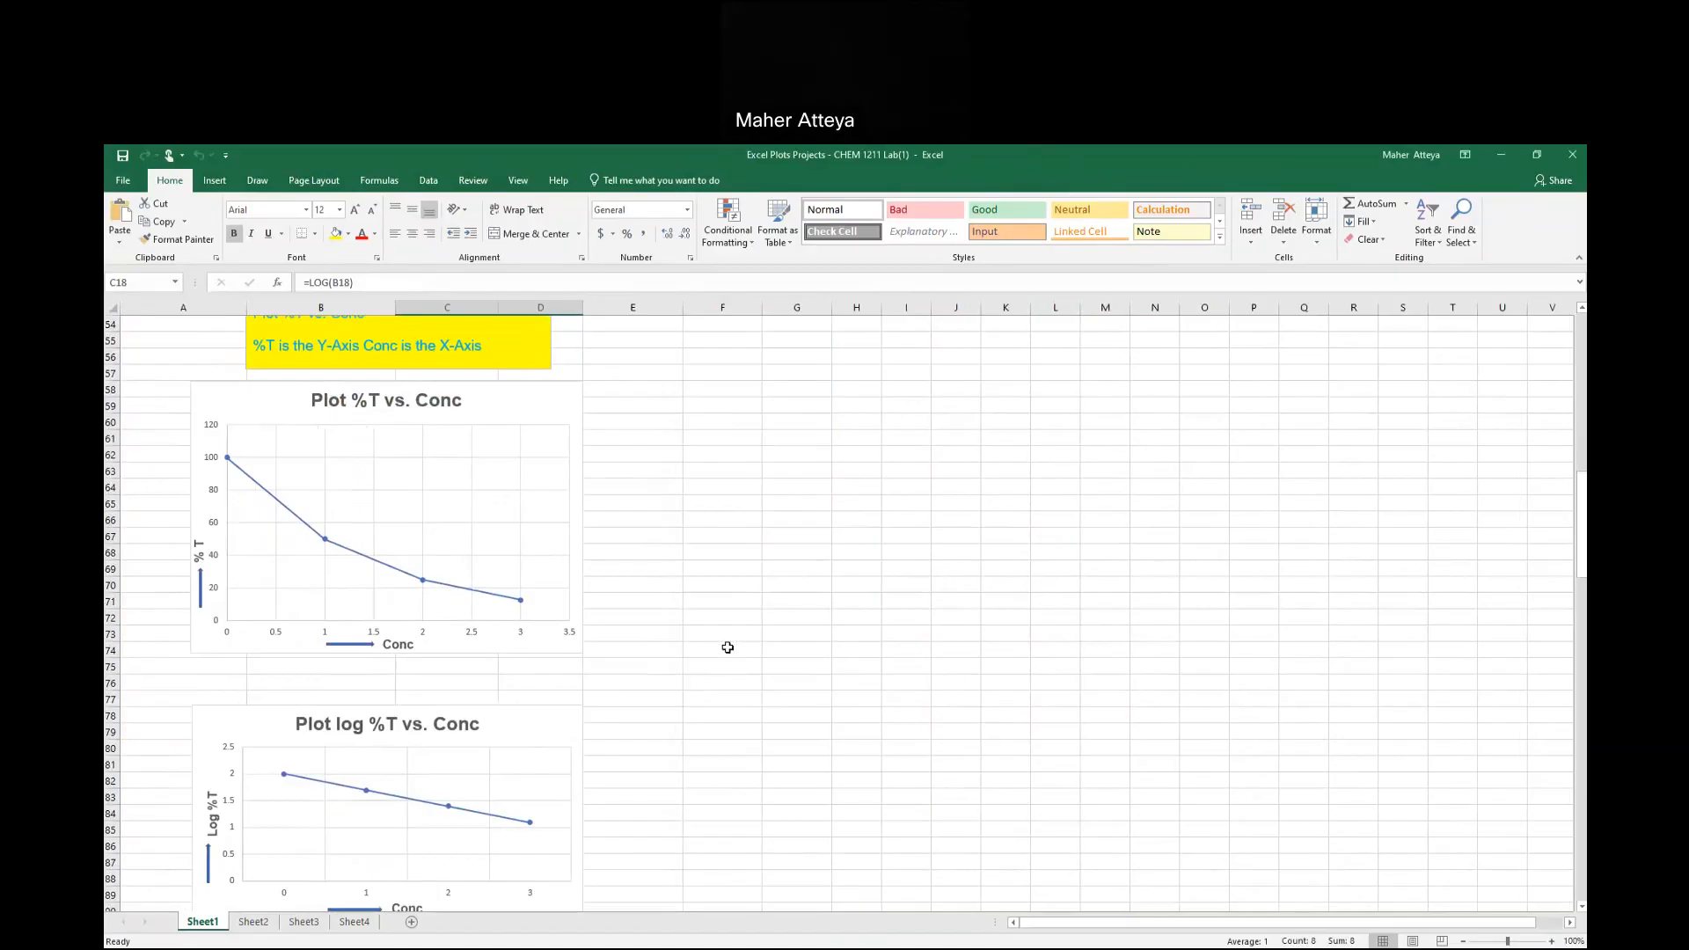
scroll(545, 641, up, 5)
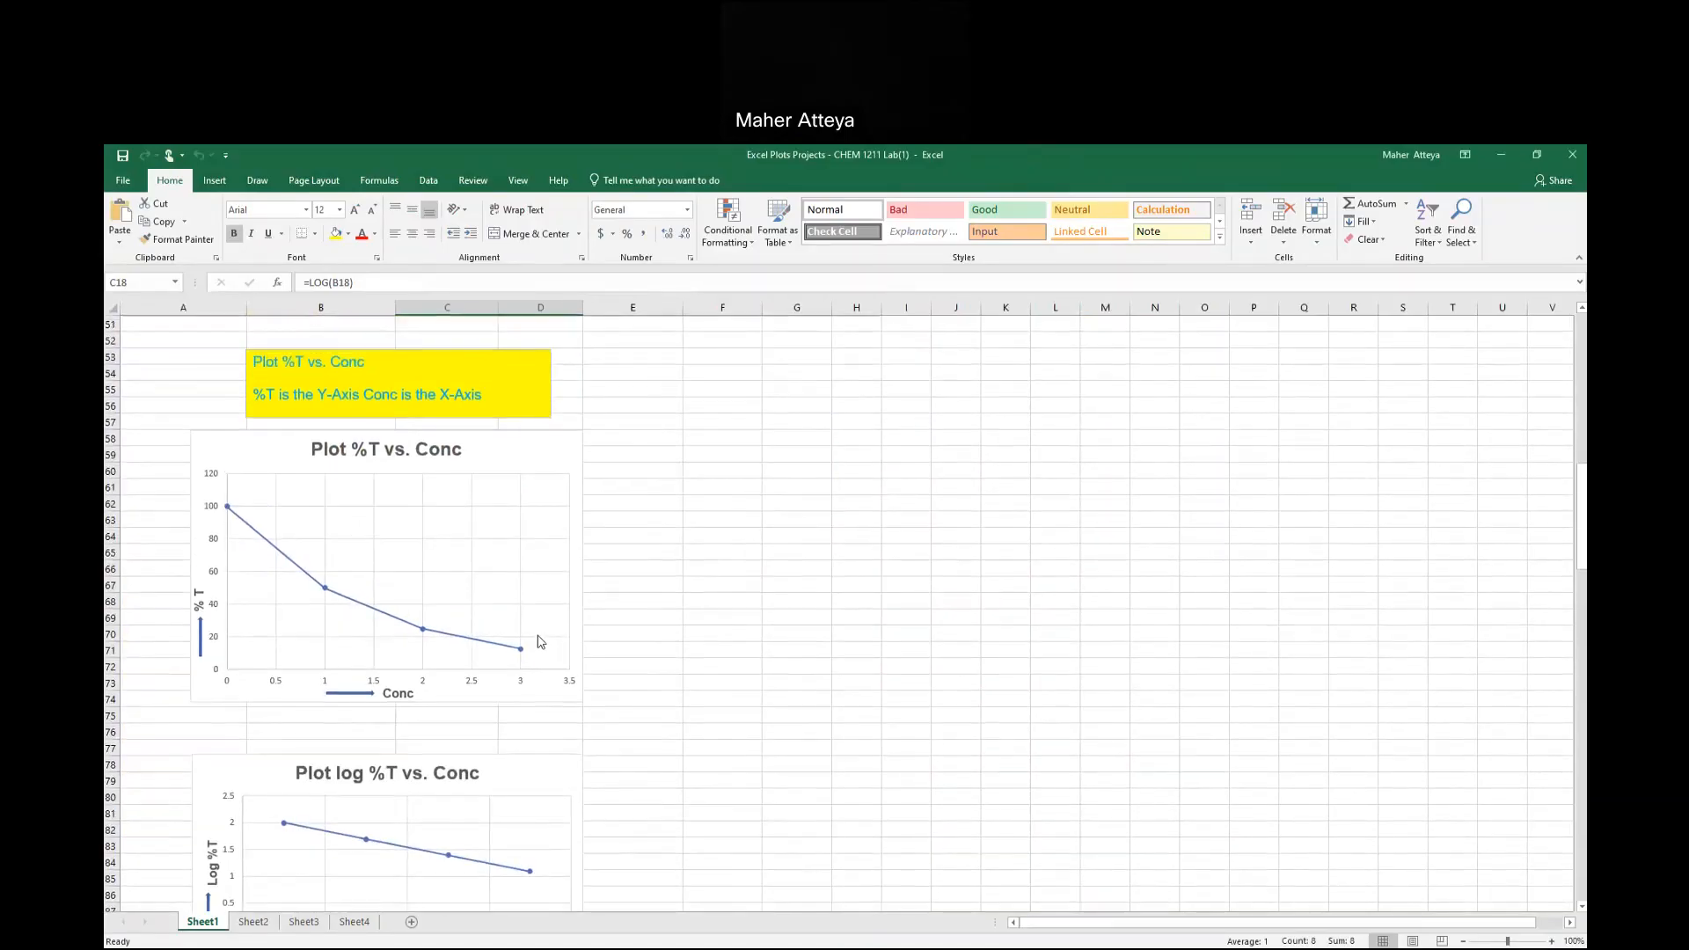
Return to the Beer's Law data table and compare its log %T column with the Concentration (M) column.
scroll(537, 639, up, 13)
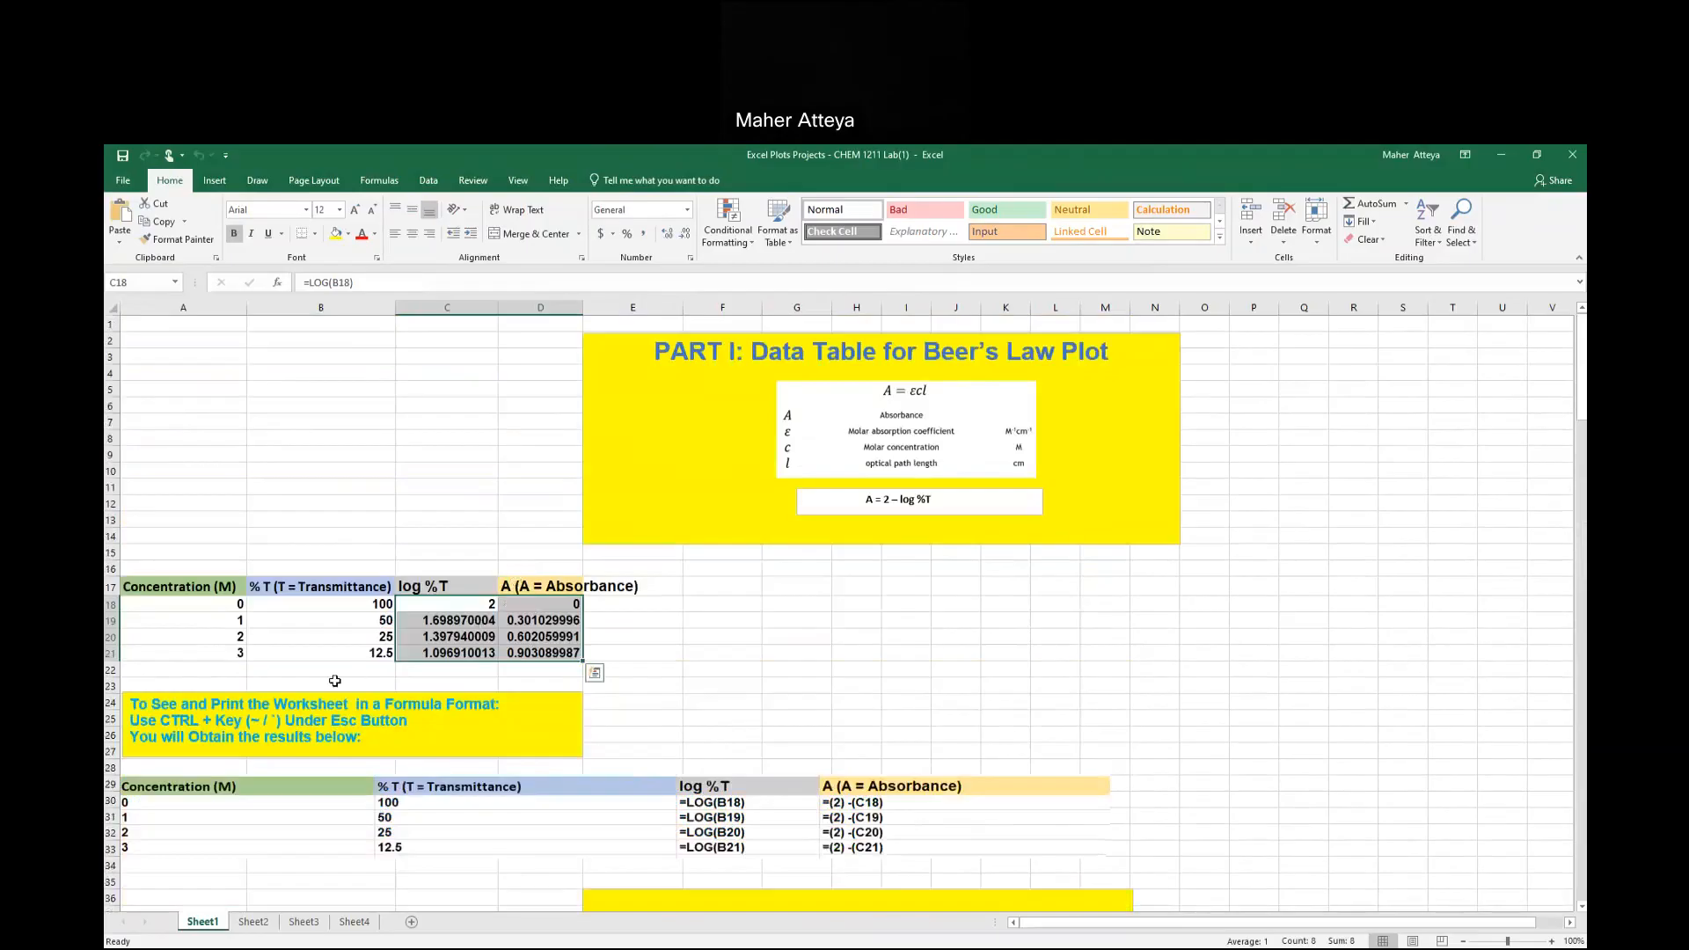
click(329, 680)
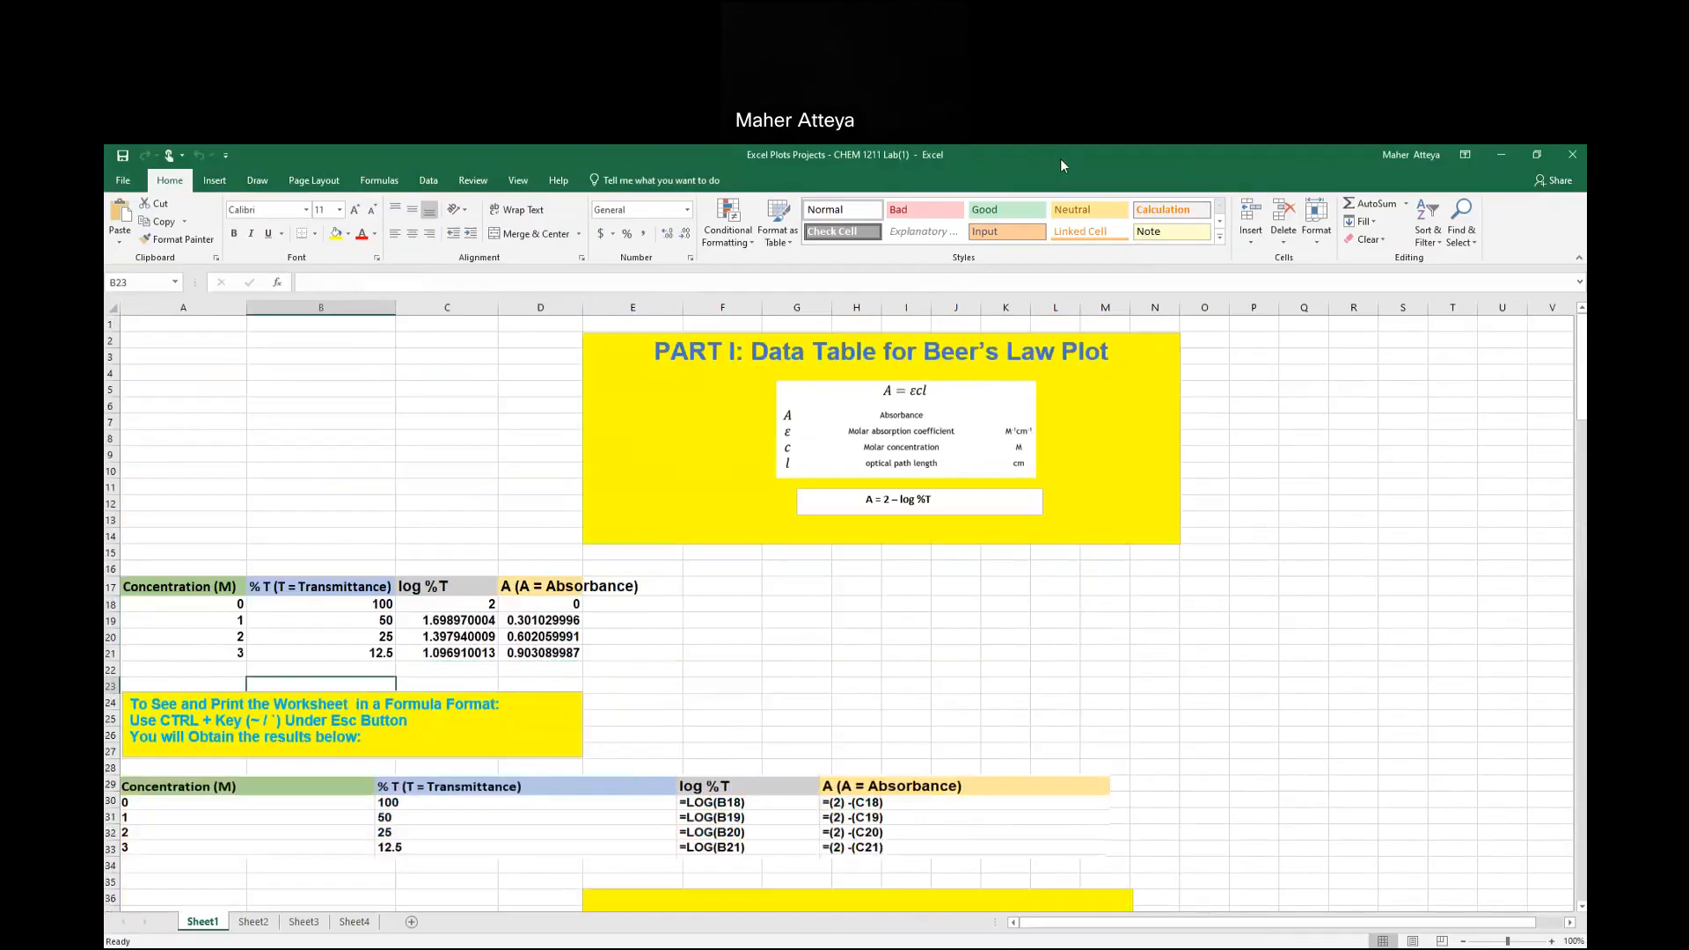
mouse_move(490, 554)
mouse_down()
mouse_move(396, 555)
mouse_move(397, 619)
mouse_move(491, 699)
mouse_move(509, 539)
mouse_up()
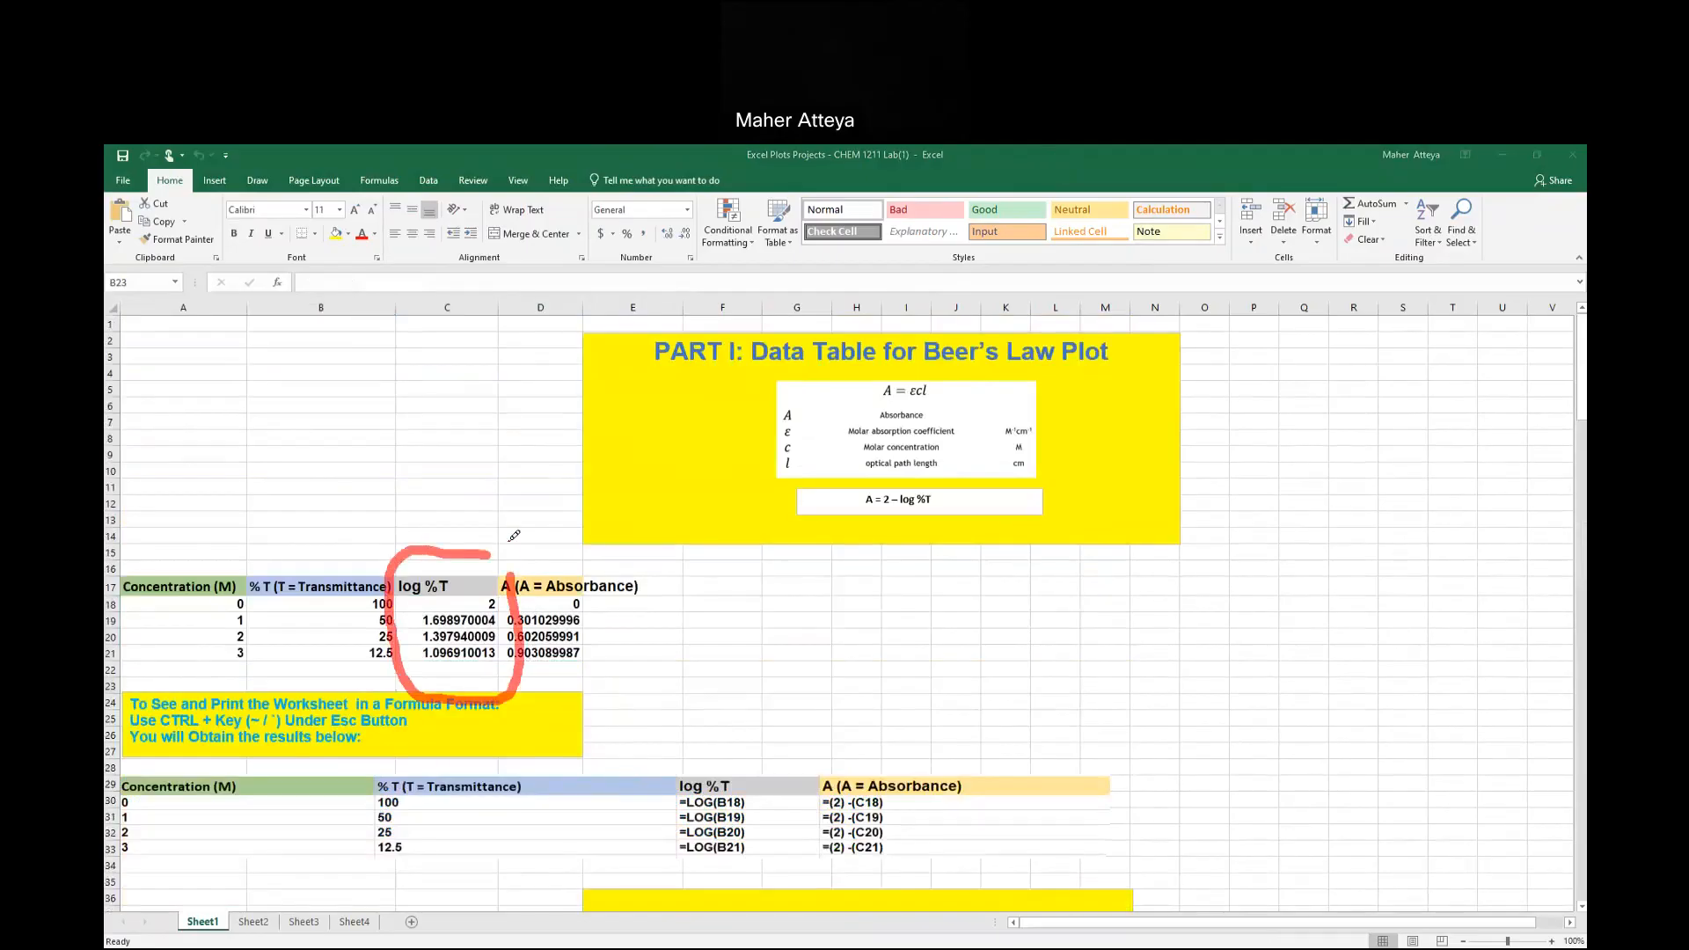
mouse_move(251, 560)
mouse_down()
mouse_move(157, 544)
mouse_move(227, 678)
mouse_move(289, 585)
mouse_move(263, 557)
mouse_up()
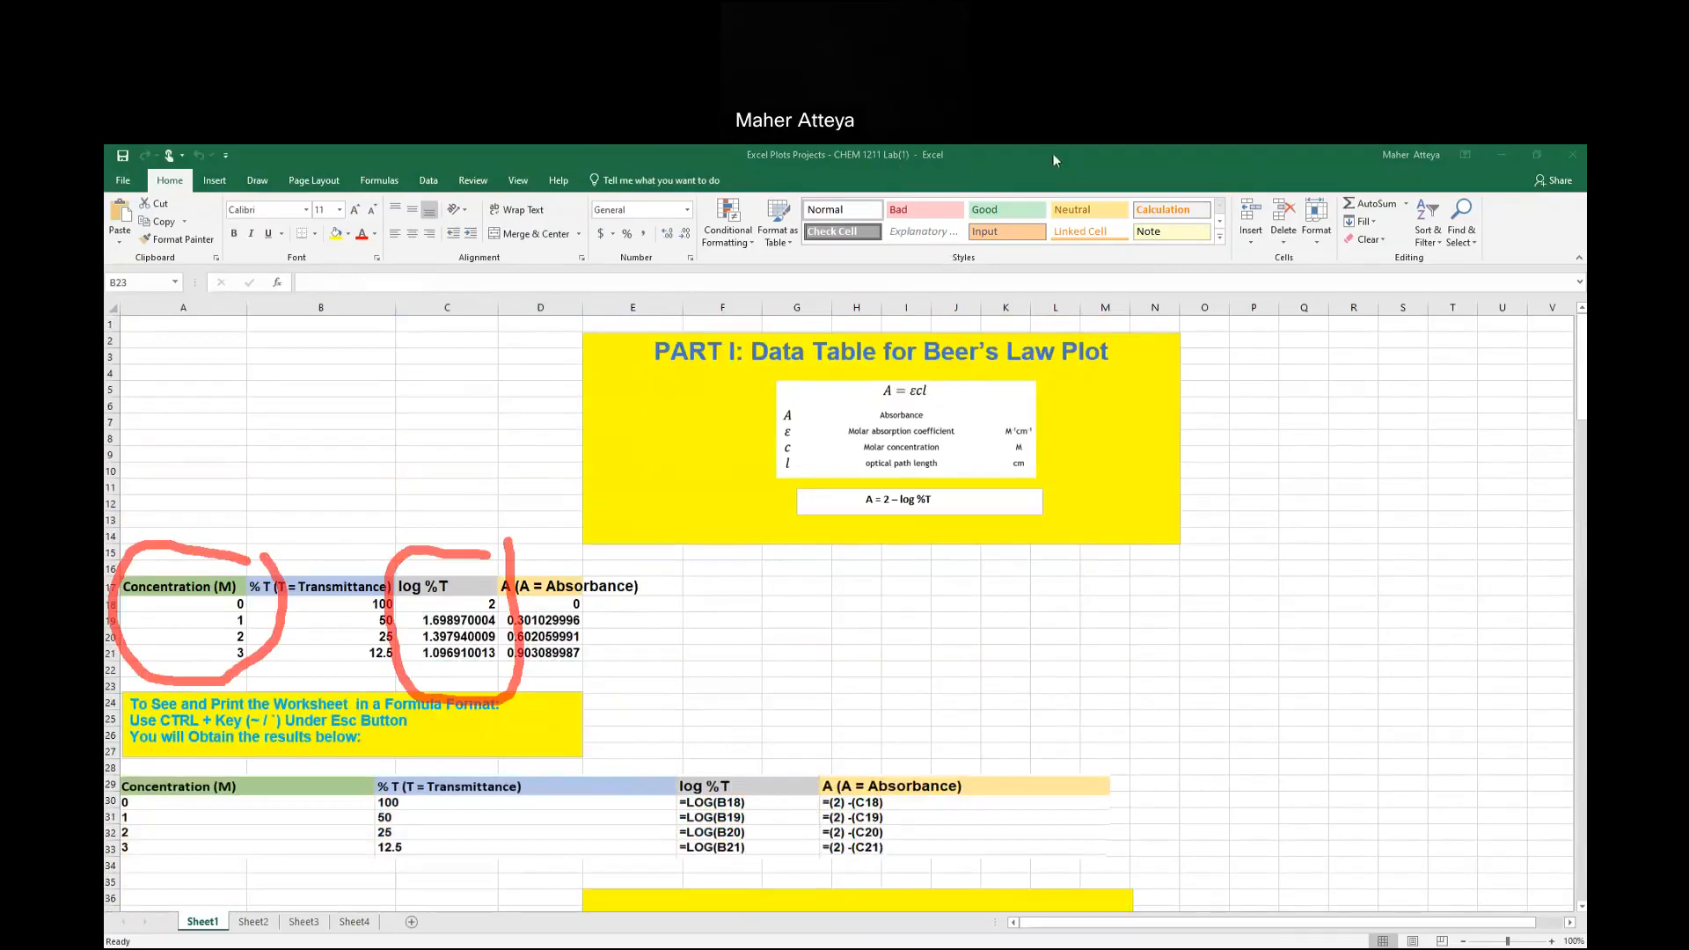
key(Escape)
Read through the Part II scatter plot instructions and inspect the "Plot %T vs. Conc" chart below them on Sheet1.
scroll(798, 570, down, 6)
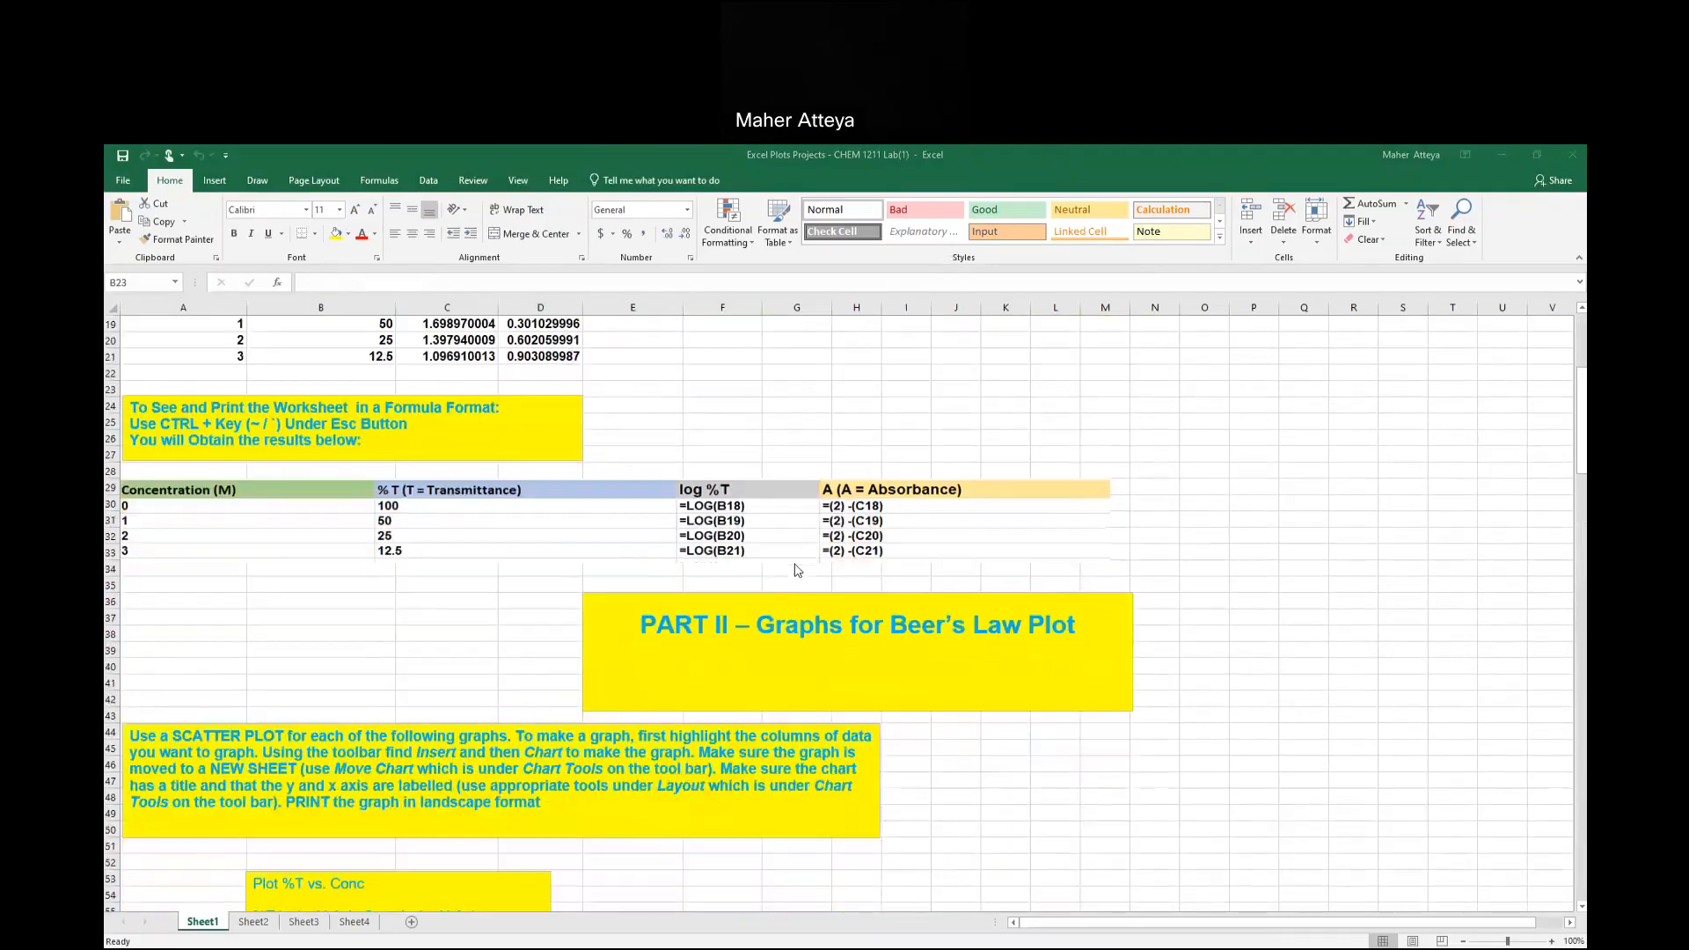
scroll(798, 570, down, 2)
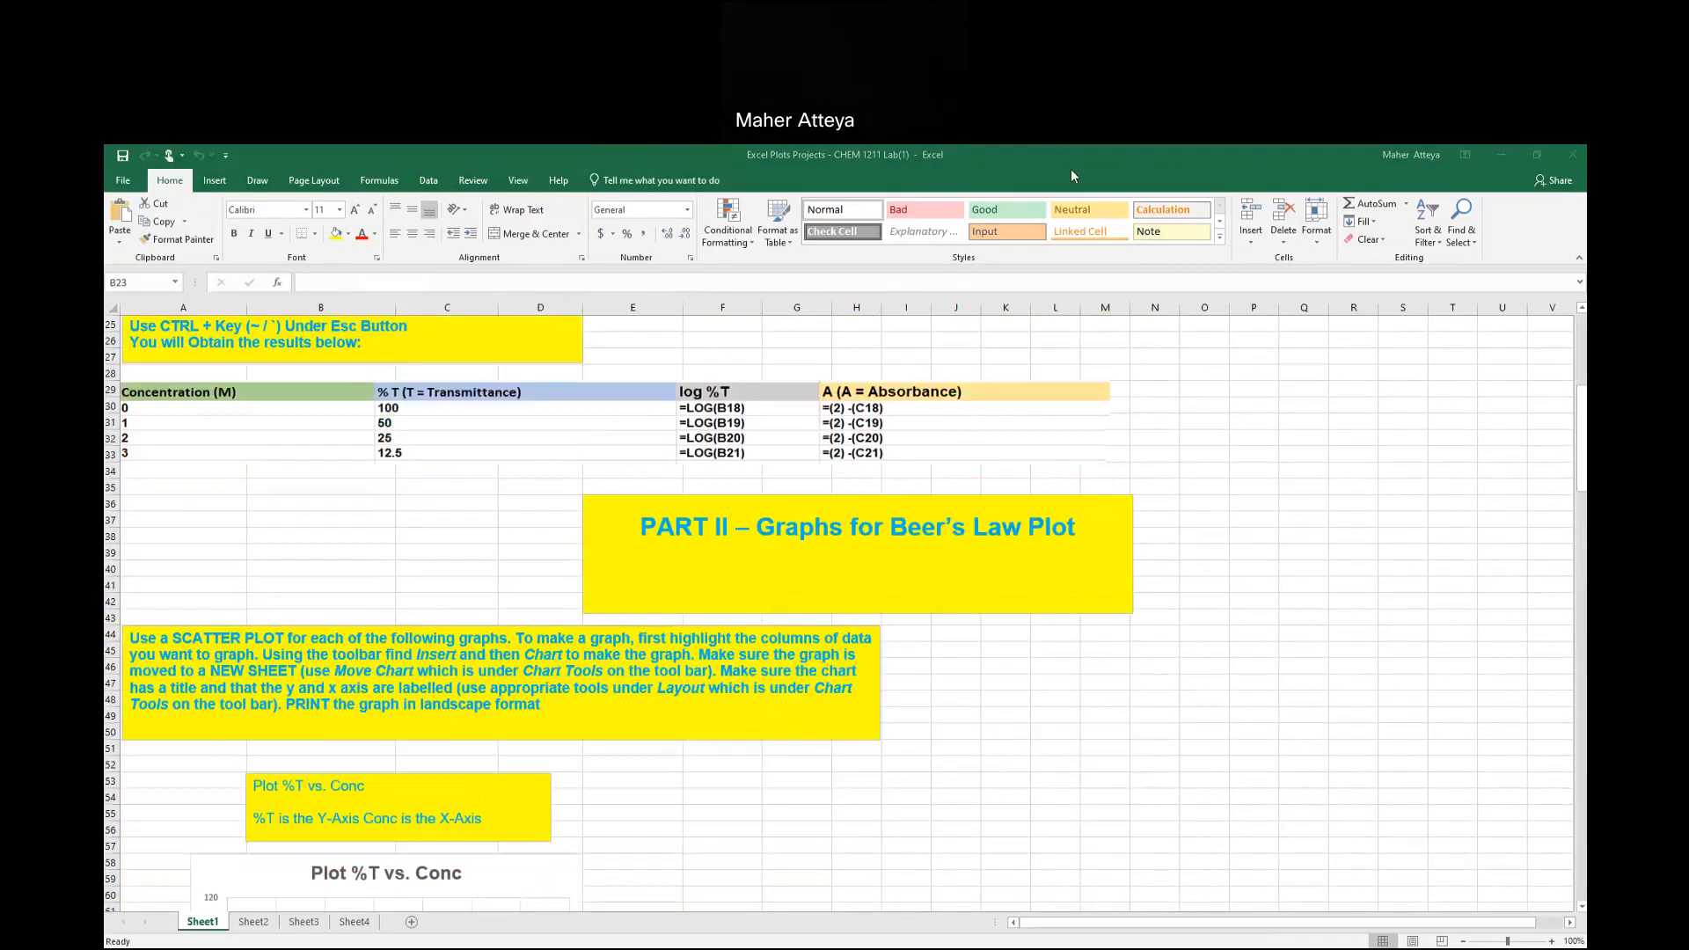
mouse_move(220, 613)
mouse_down()
mouse_move(669, 609)
mouse_move(947, 723)
mouse_move(686, 752)
mouse_move(182, 722)
mouse_move(128, 691)
mouse_move(120, 628)
mouse_move(227, 606)
mouse_up()
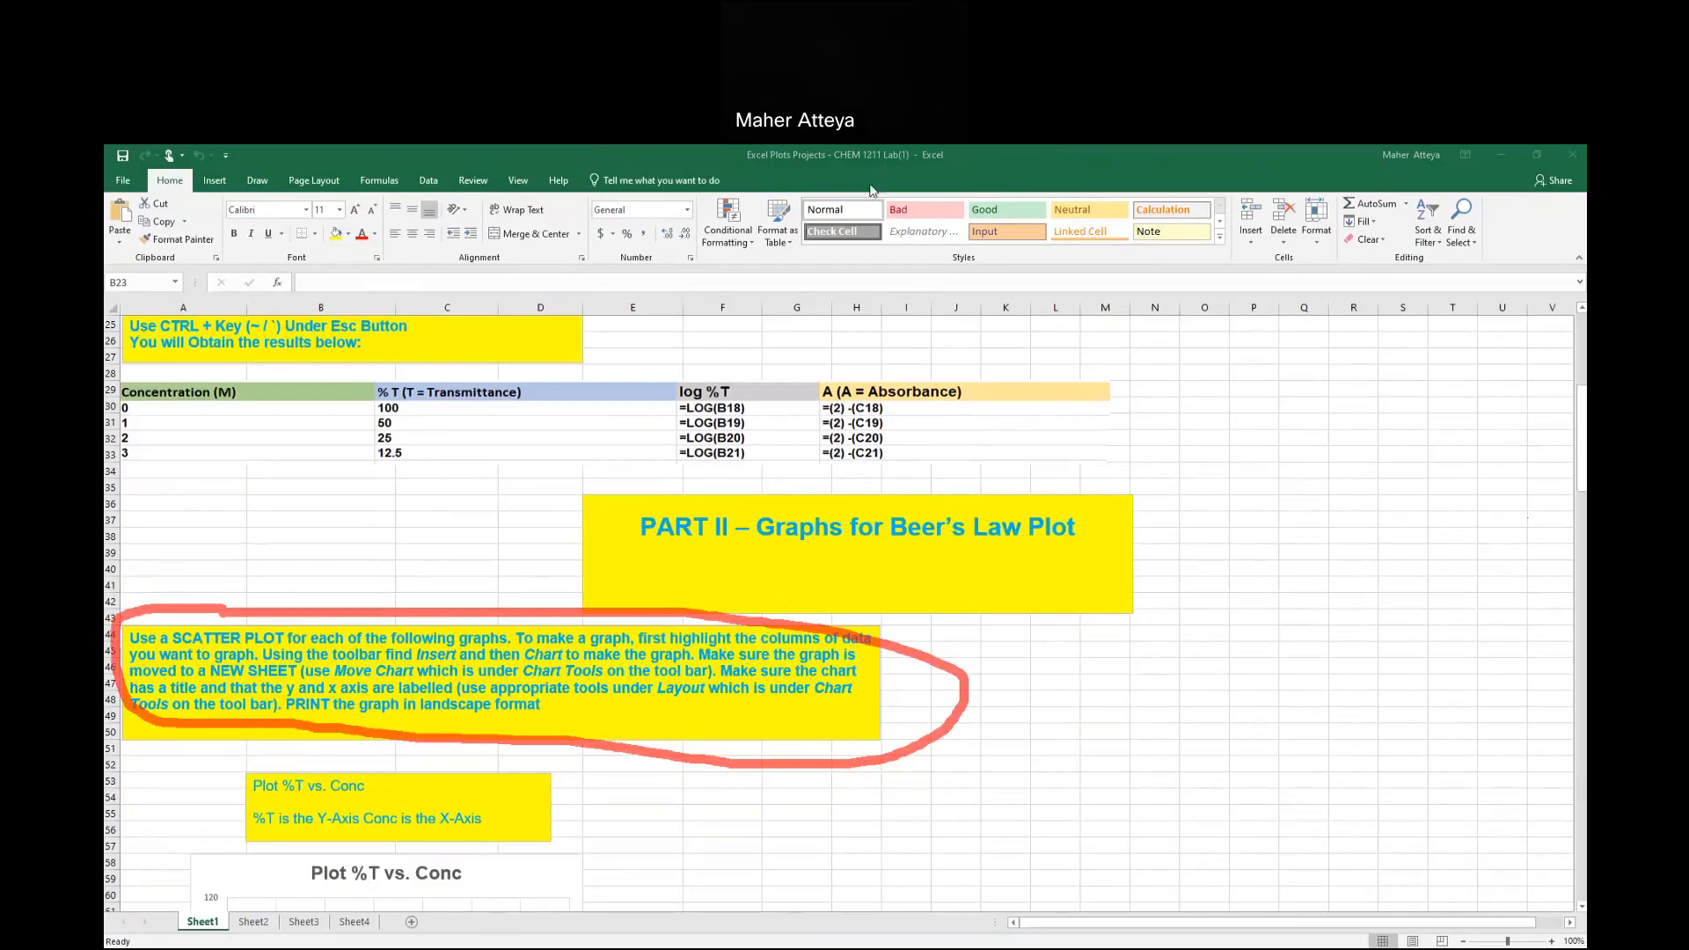
click(1059, 164)
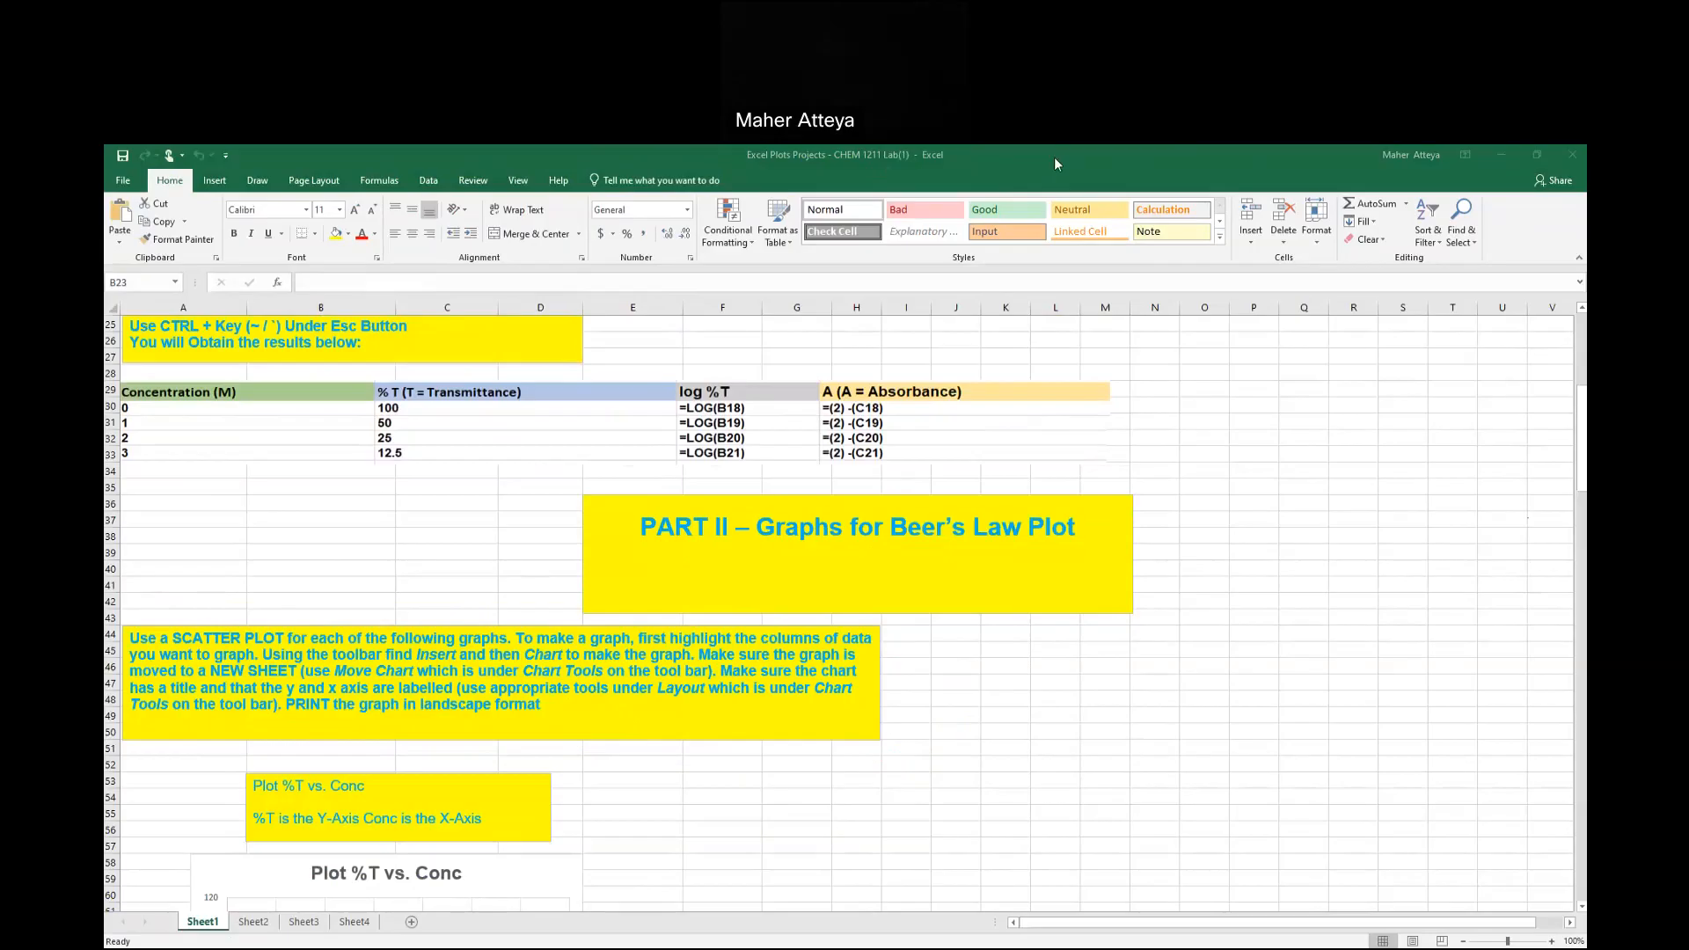
mouse_move(590, 695)
mouse_down()
mouse_move(595, 818)
mouse_move(1141, 765)
mouse_up()
mouse_move(1148, 696)
mouse_down()
mouse_move(1039, 672)
mouse_move(790, 663)
mouse_move(620, 669)
mouse_move(578, 695)
mouse_up()
scroll(660, 721, down, 2)
scroll(660, 722, down, 6)
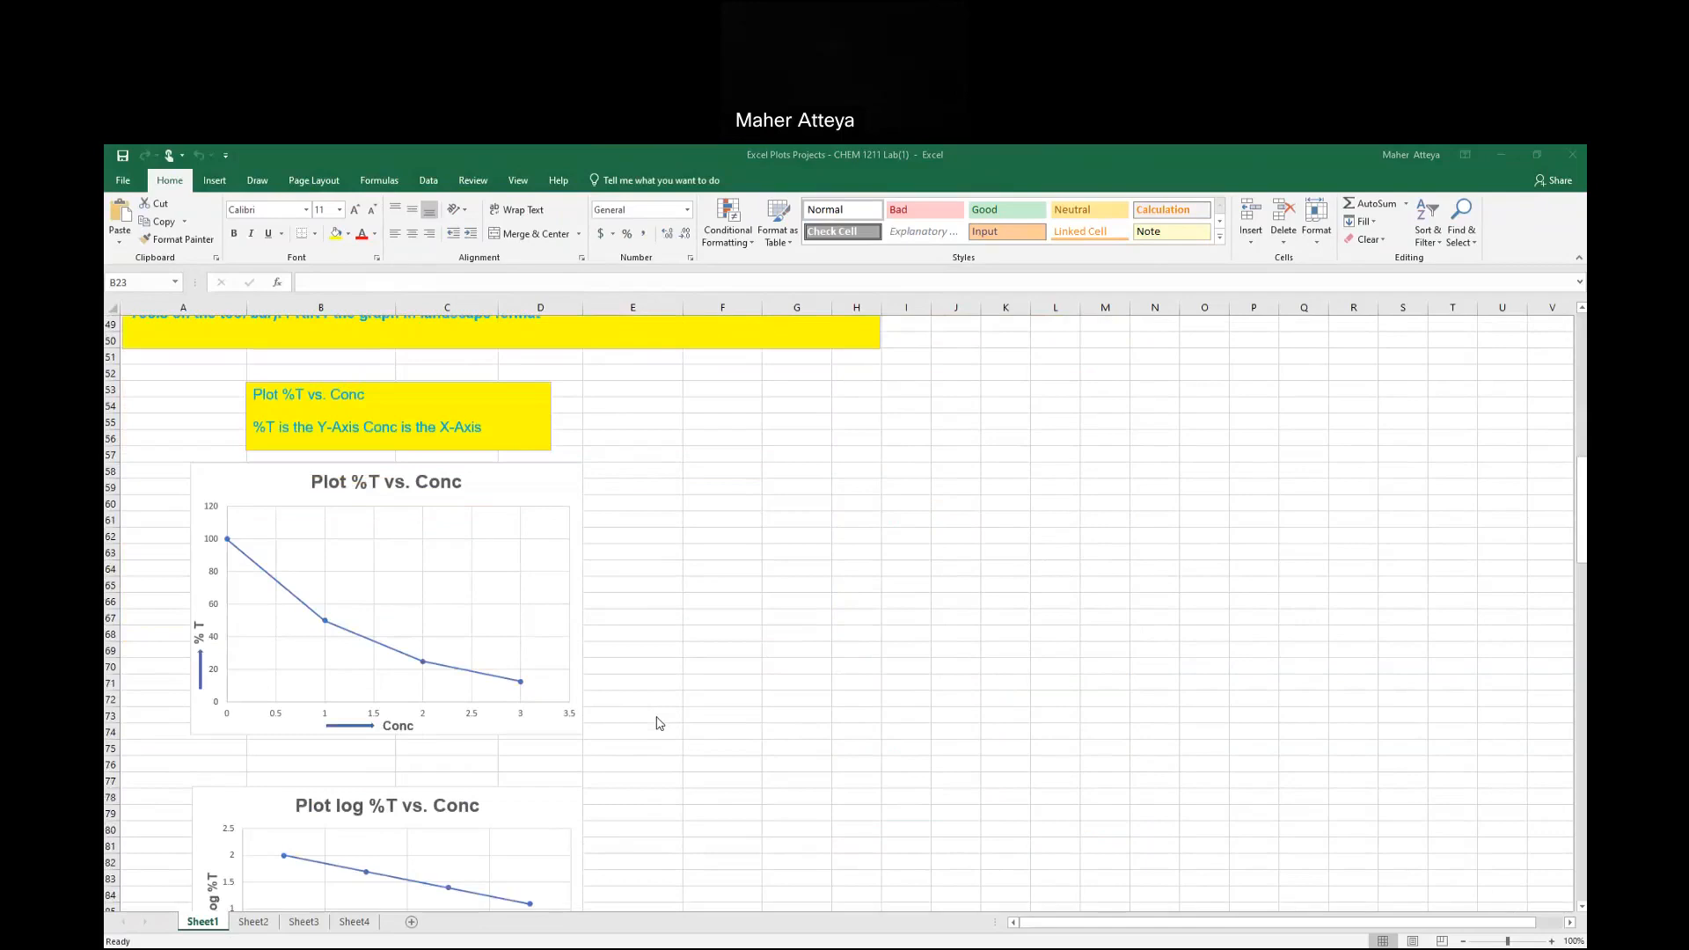
Bring the yellow "Plot %T vs. Conc" note and its chart from Excel into the Word report as a picture after the formula table.
scroll(660, 723, up, 2)
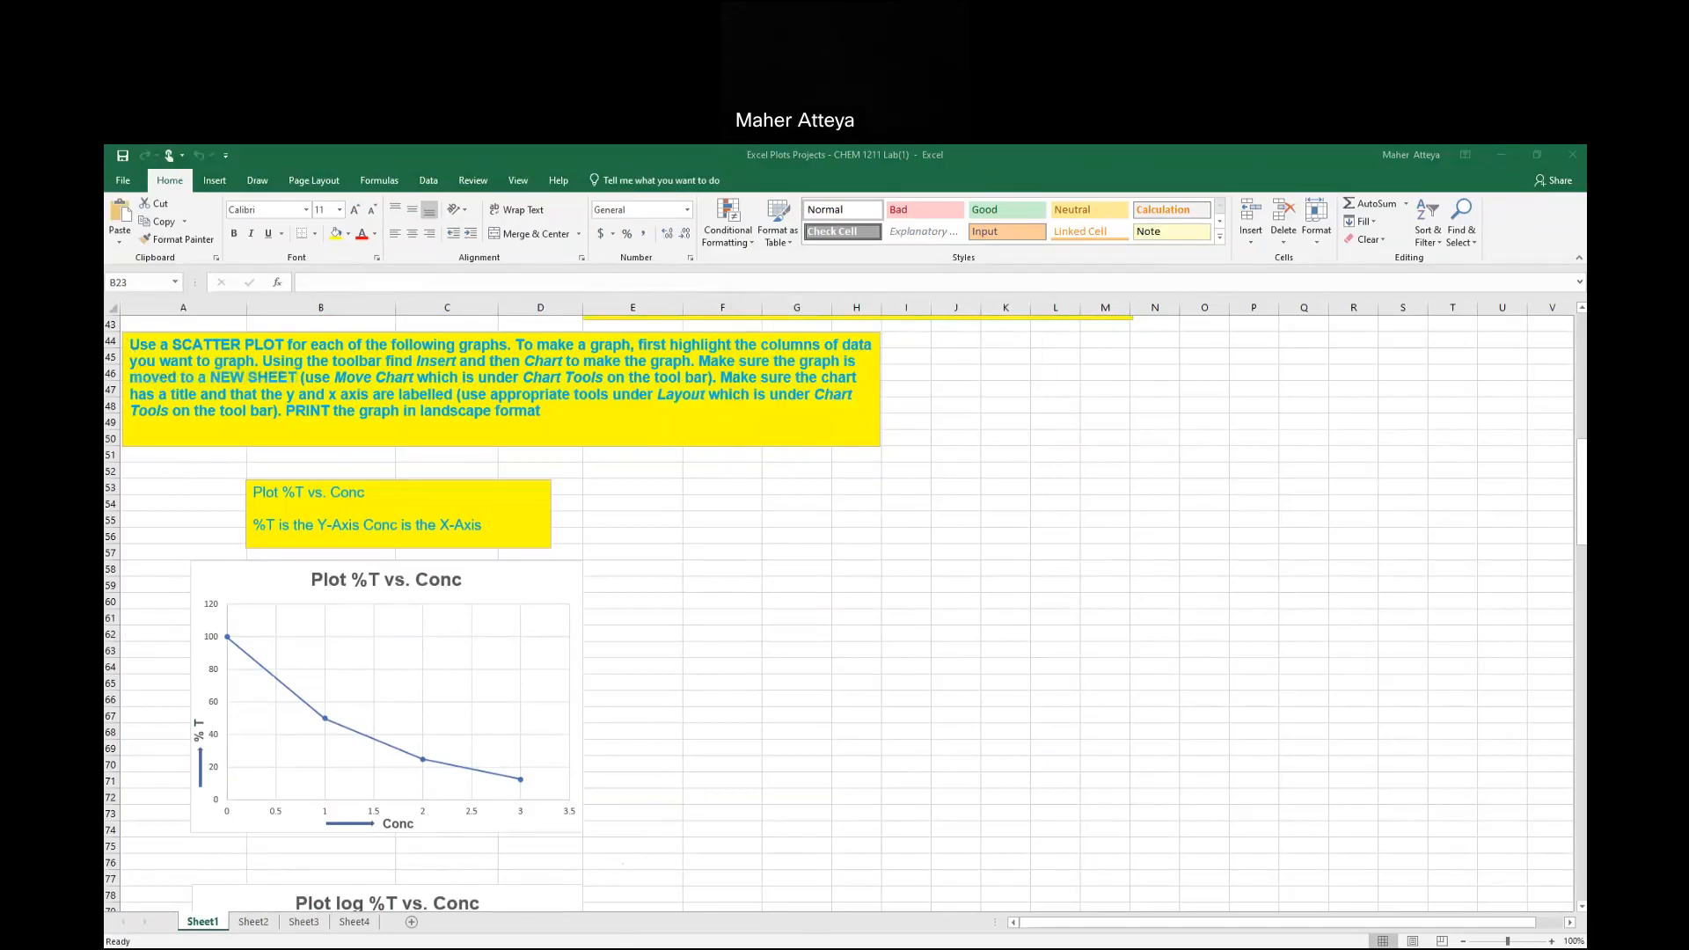
key(alt+Tab)
scroll(706, 731, up, 3)
scroll(706, 733, up, 5)
scroll(706, 733, down, 3)
scroll(705, 733, down, 6)
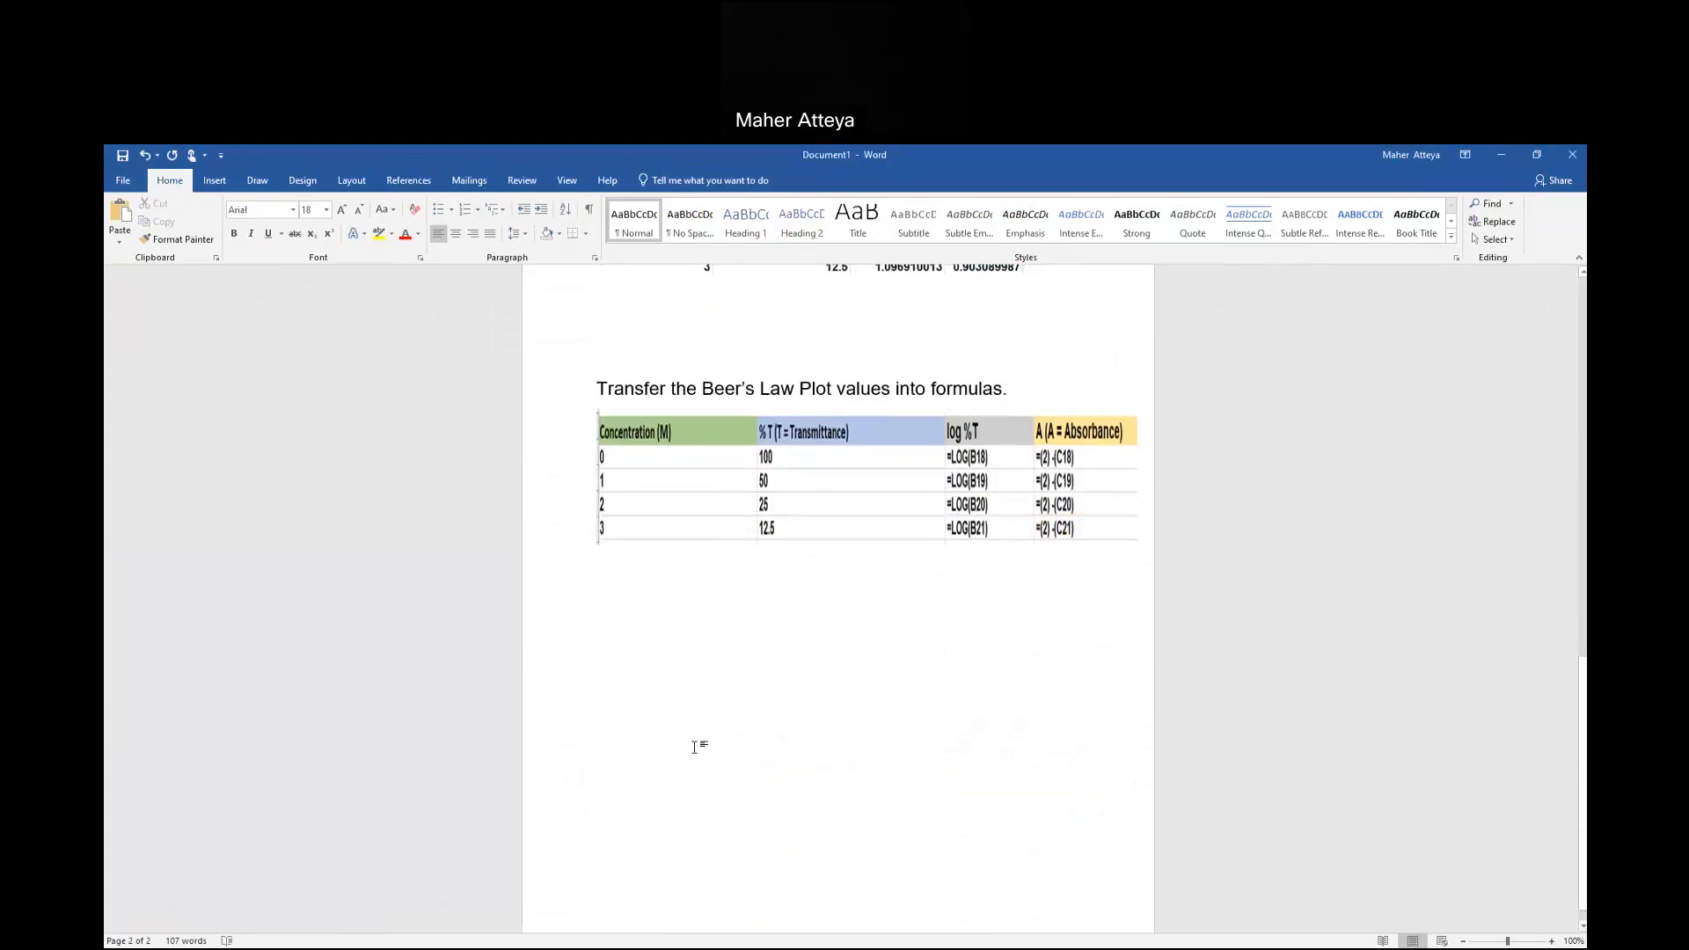
key(Return)
key(Return)
click(120, 215)
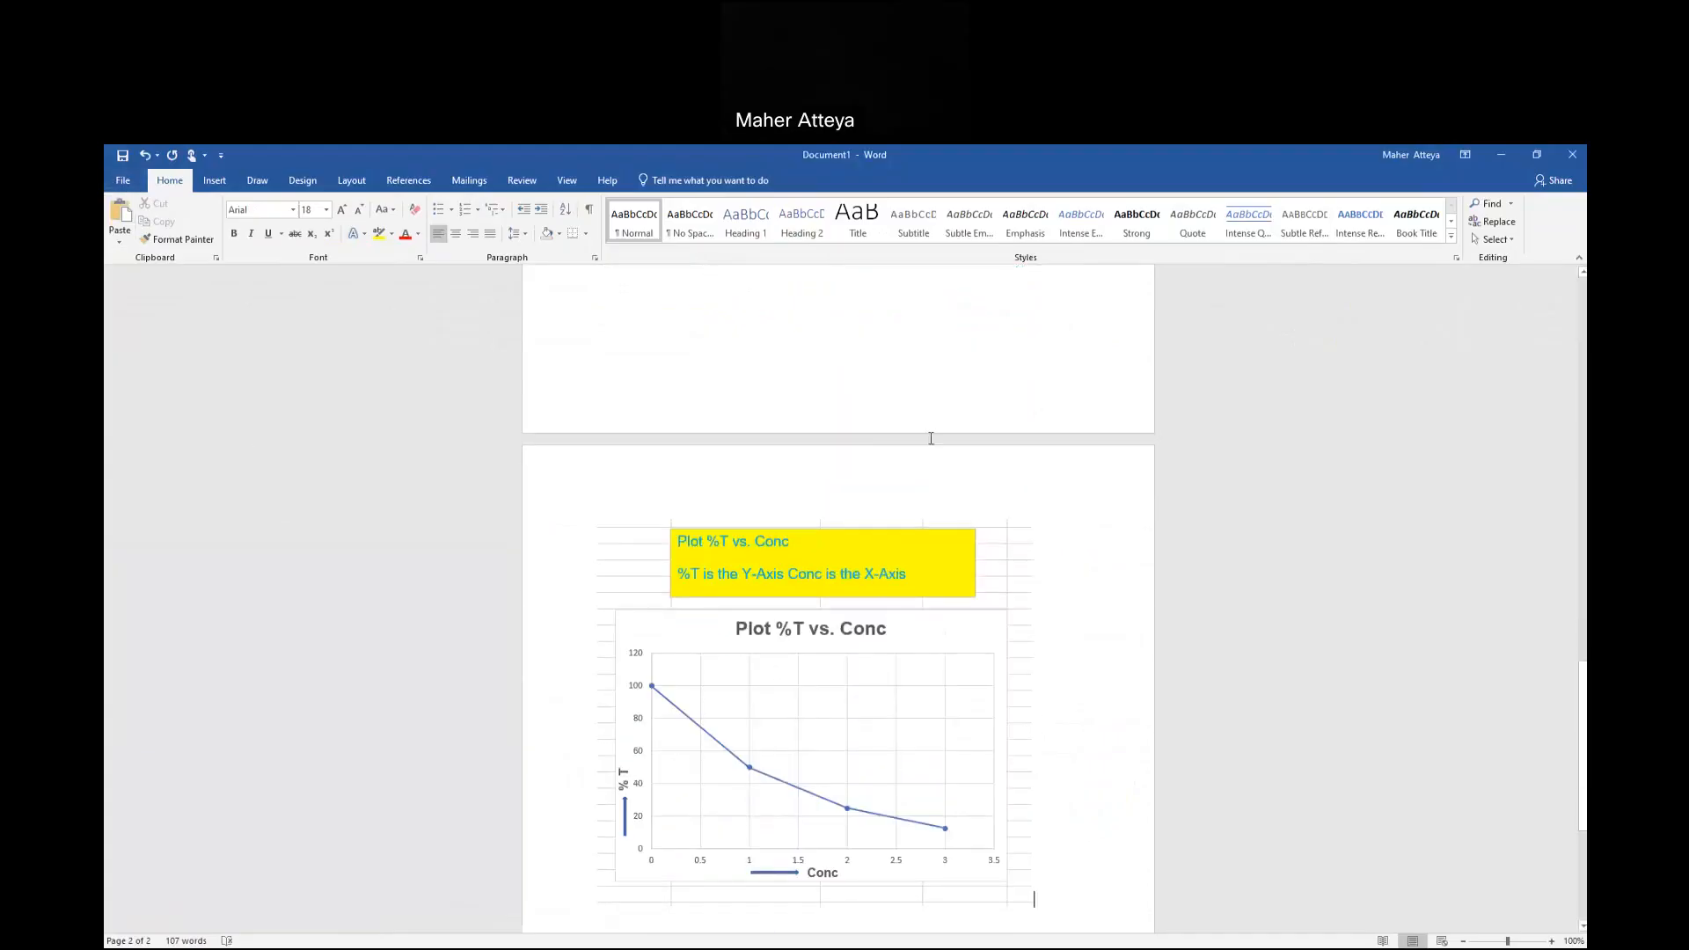
Copy the line "3. Plot %T vs. Conc." from the report's Procedure list.
scroll(945, 426, up, 10)
scroll(949, 429, up, 3)
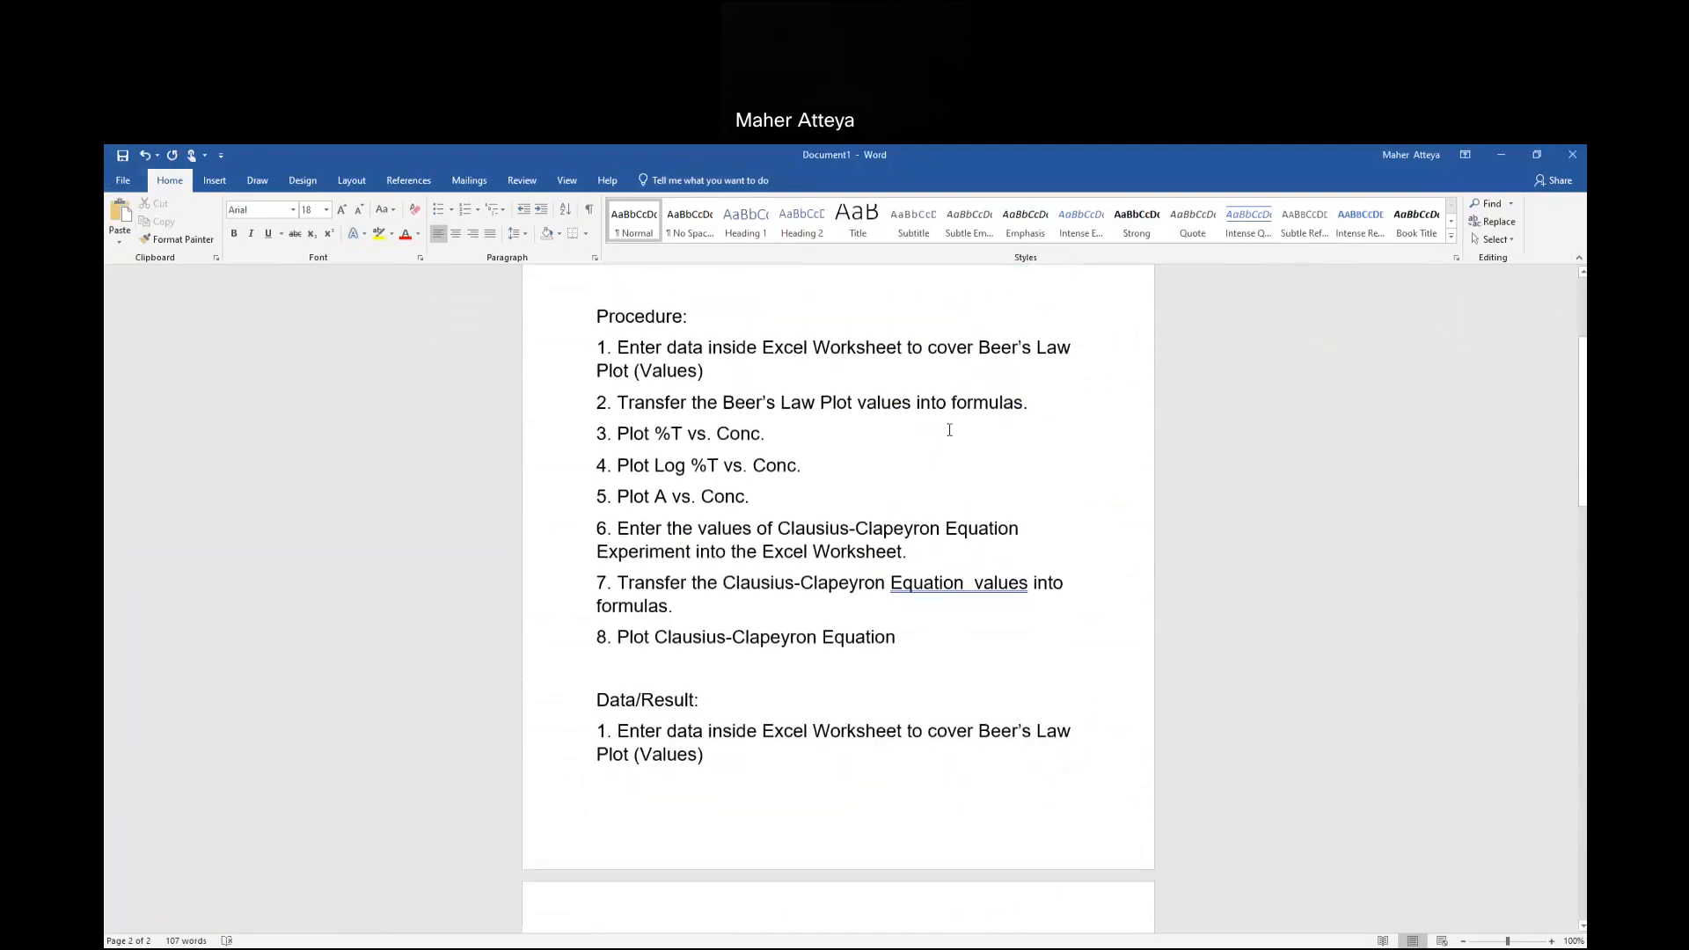
drag(595, 433, 775, 440)
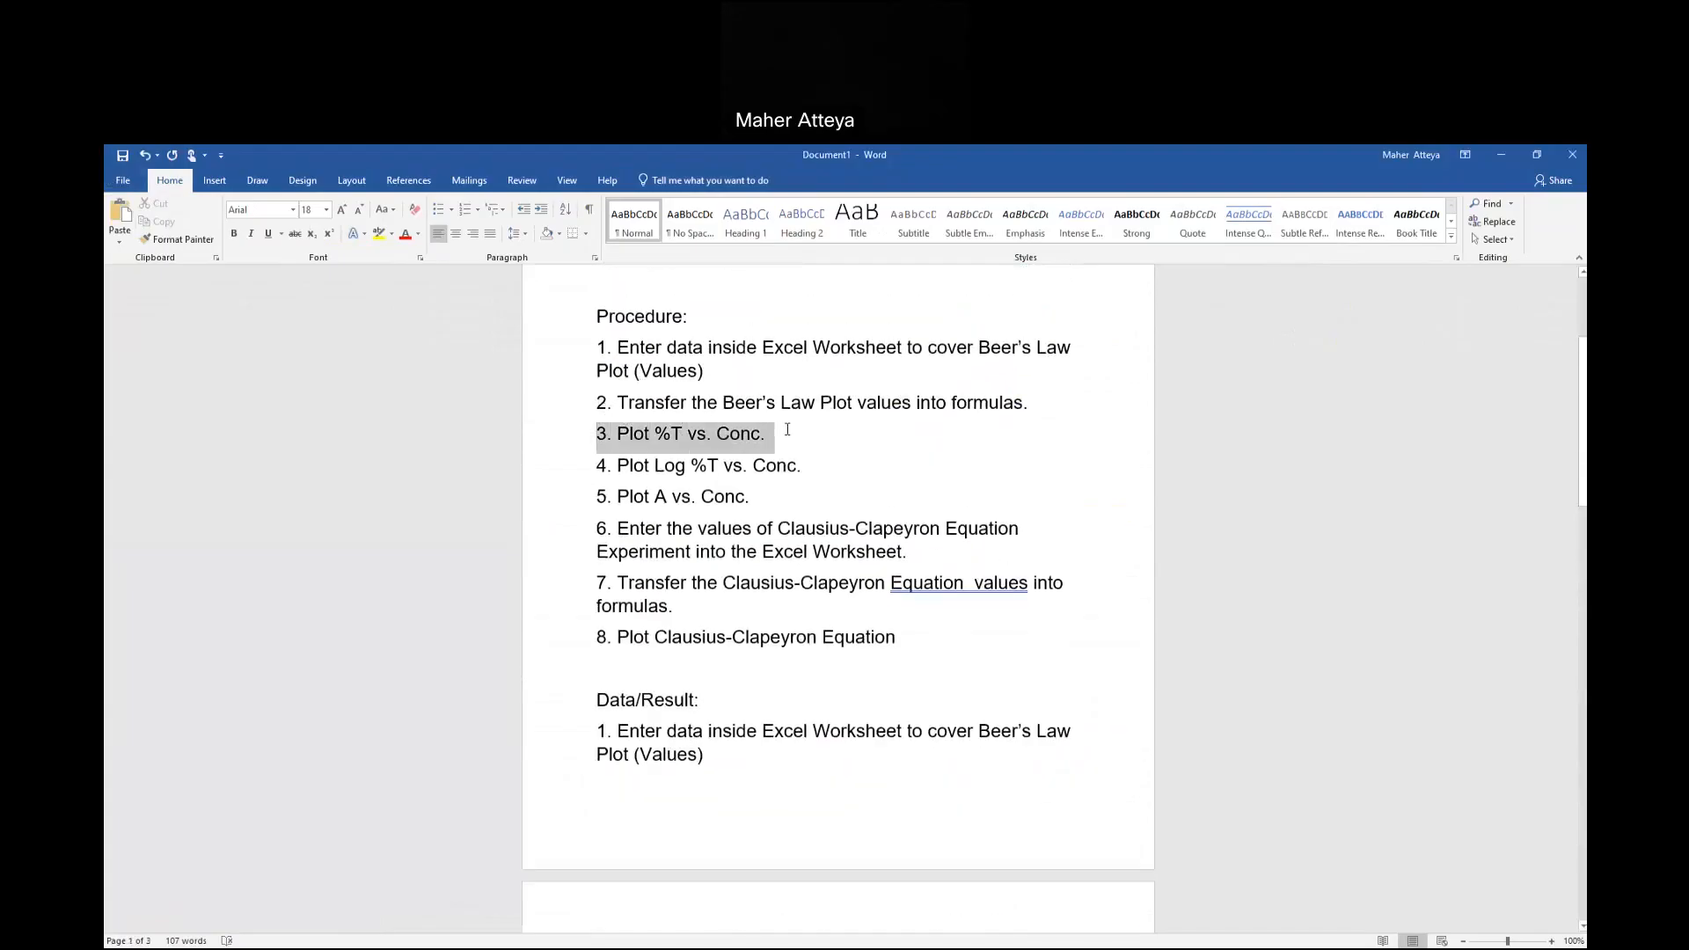
click(742, 438)
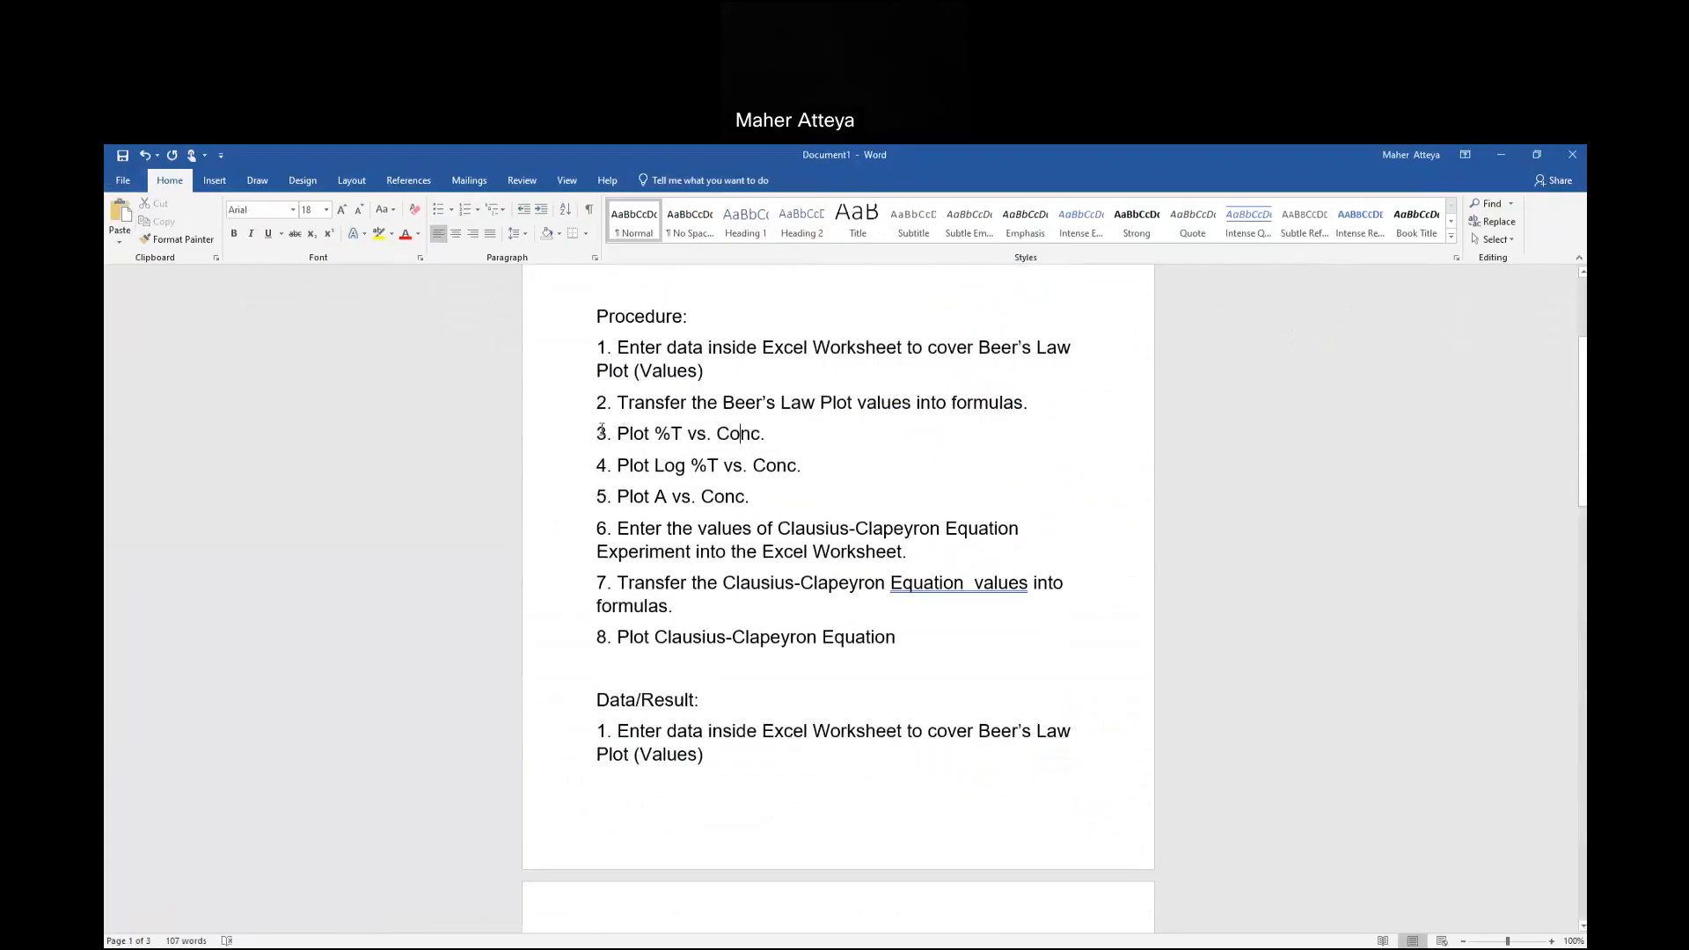
drag(602, 433, 774, 435)
key(ctrl+c)
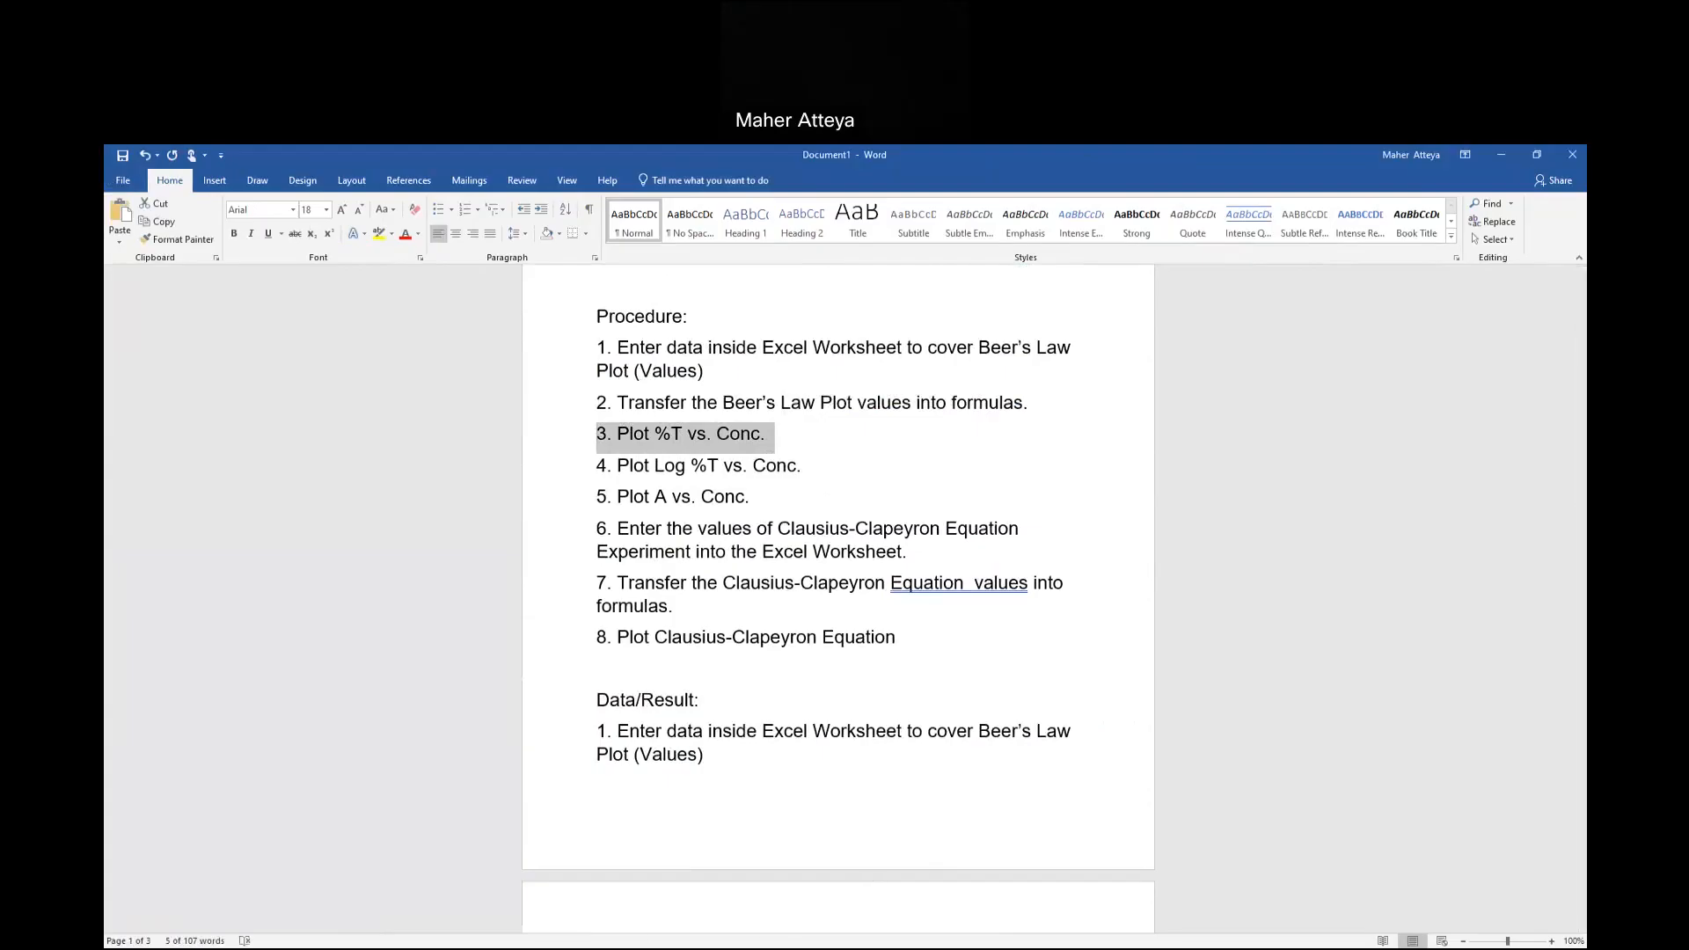
Add blank lines after "Transfer the Beer's Law Plot values into formulas." and paste the copied "3. Plot %T vs. Conc." line there.
key(alt+Tab)
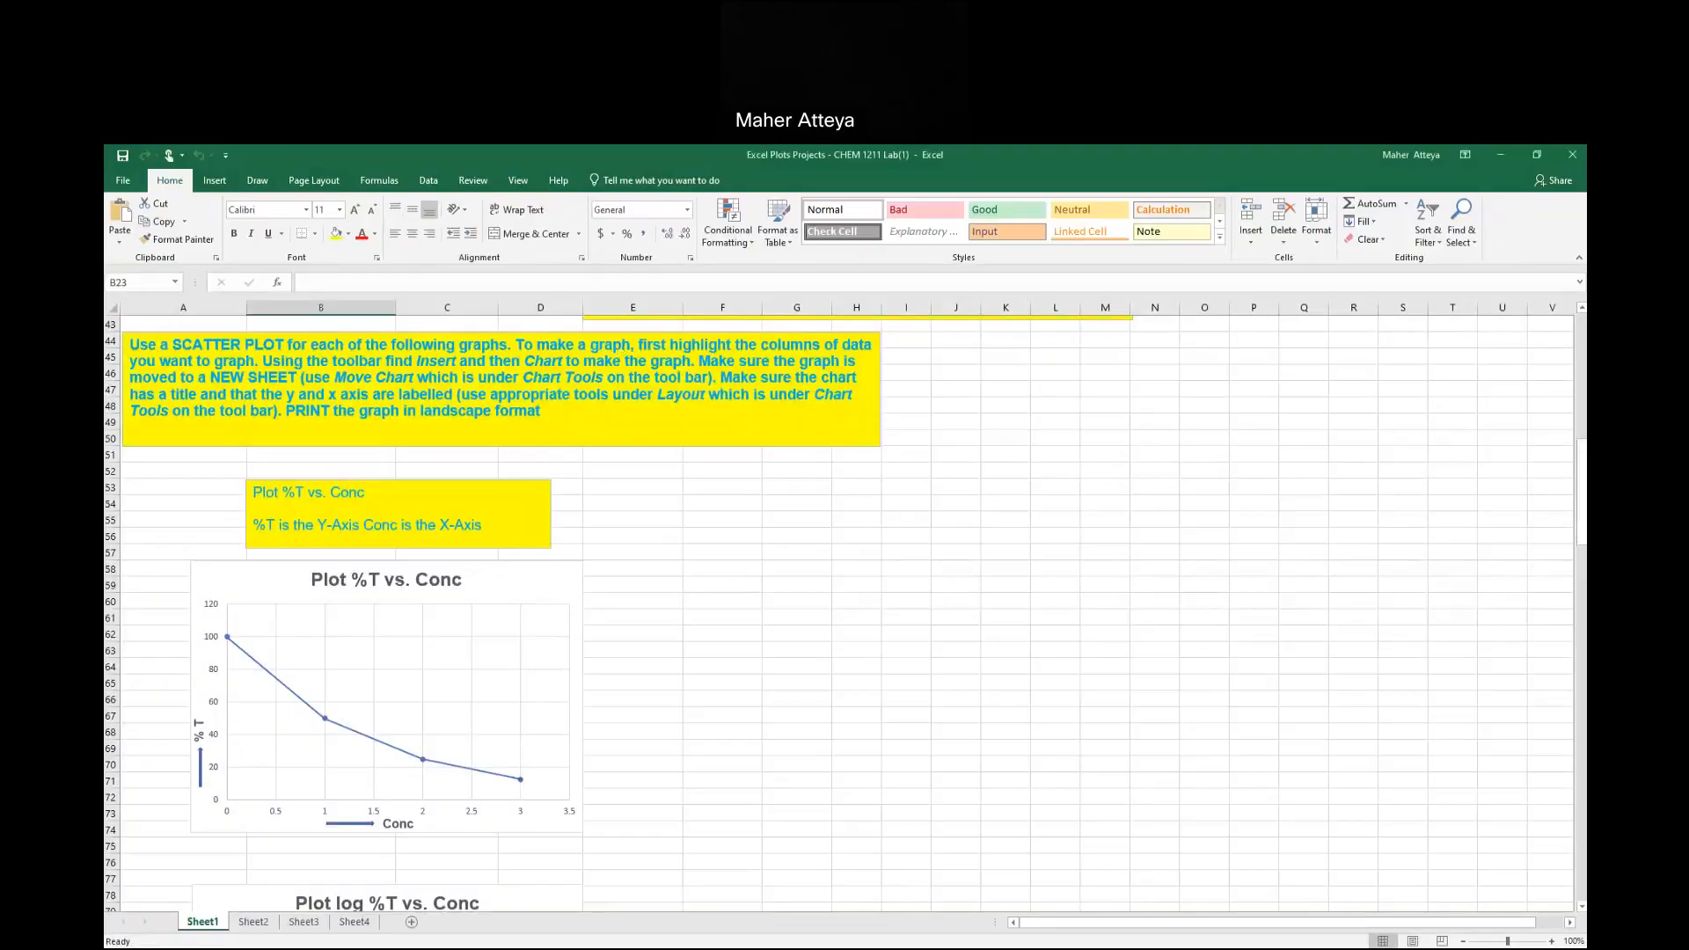
key(alt+Tab)
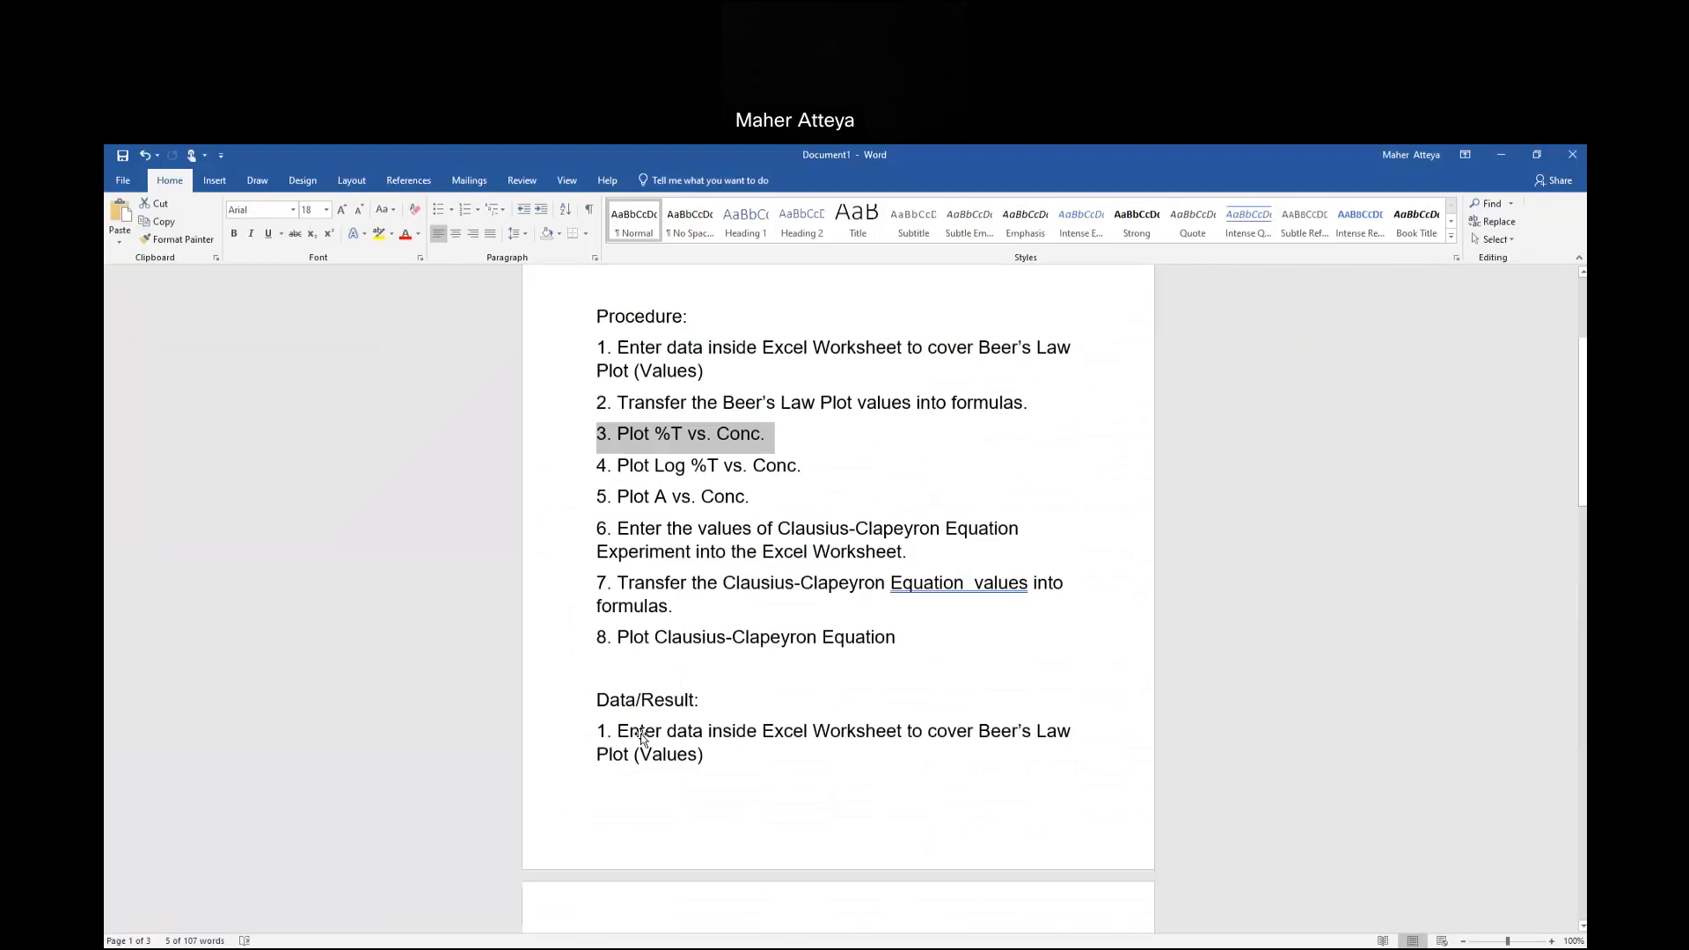
scroll(640, 732, down, 6)
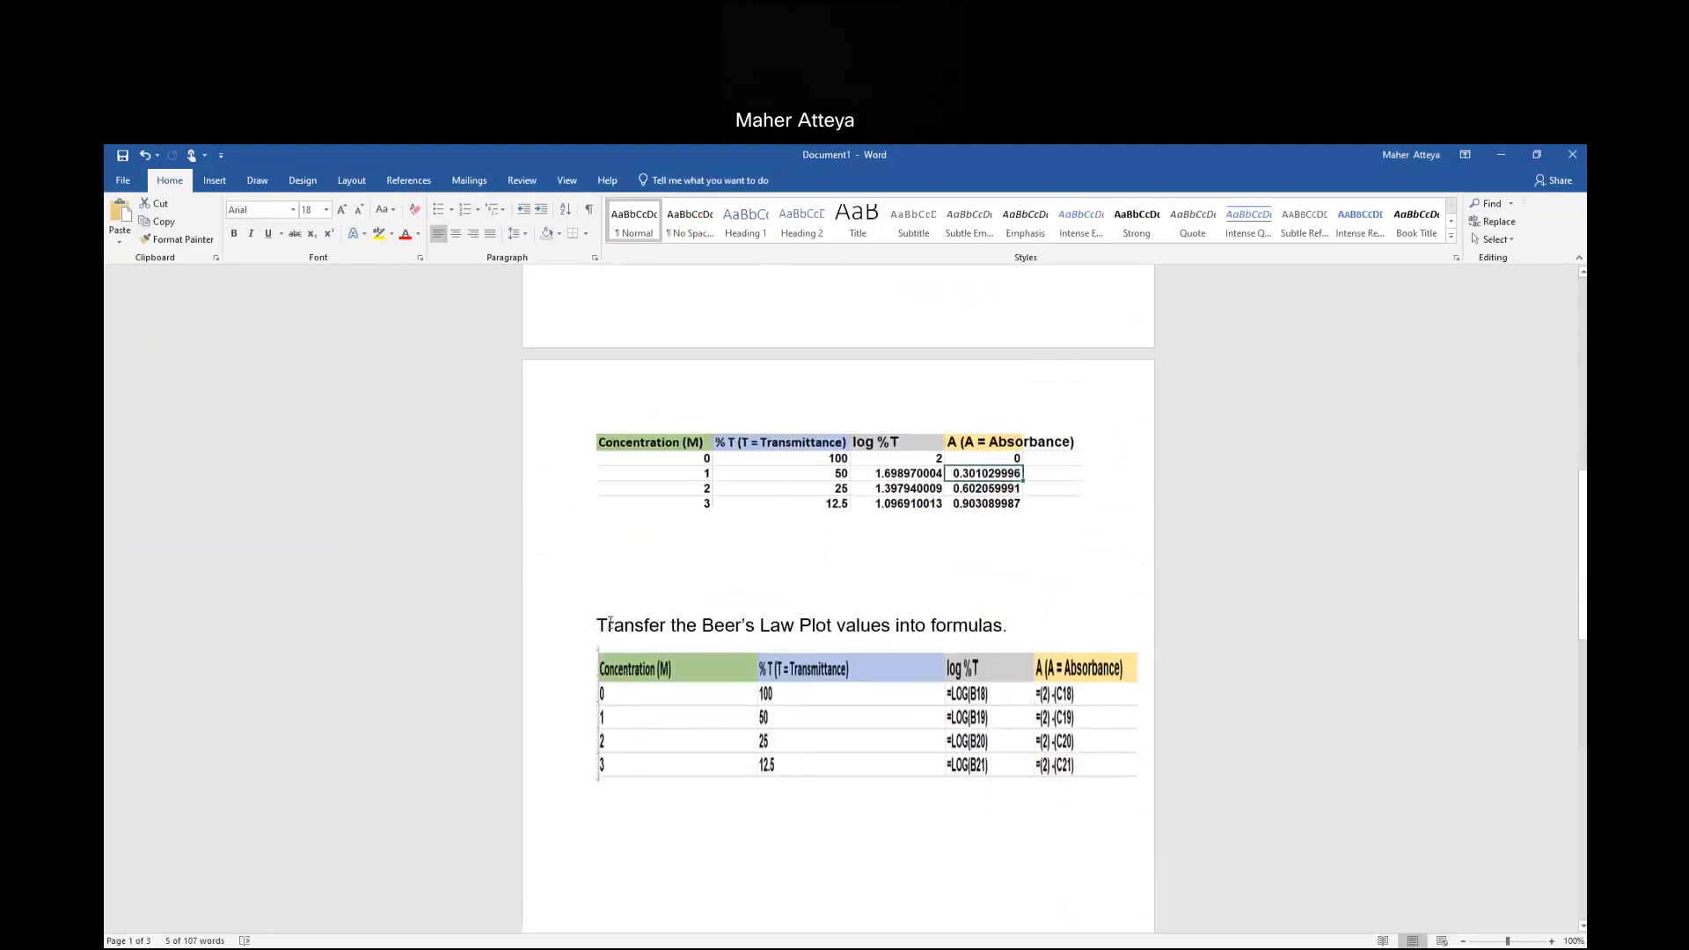
click(1042, 633)
key(Return)
key(Return)
key(Return)
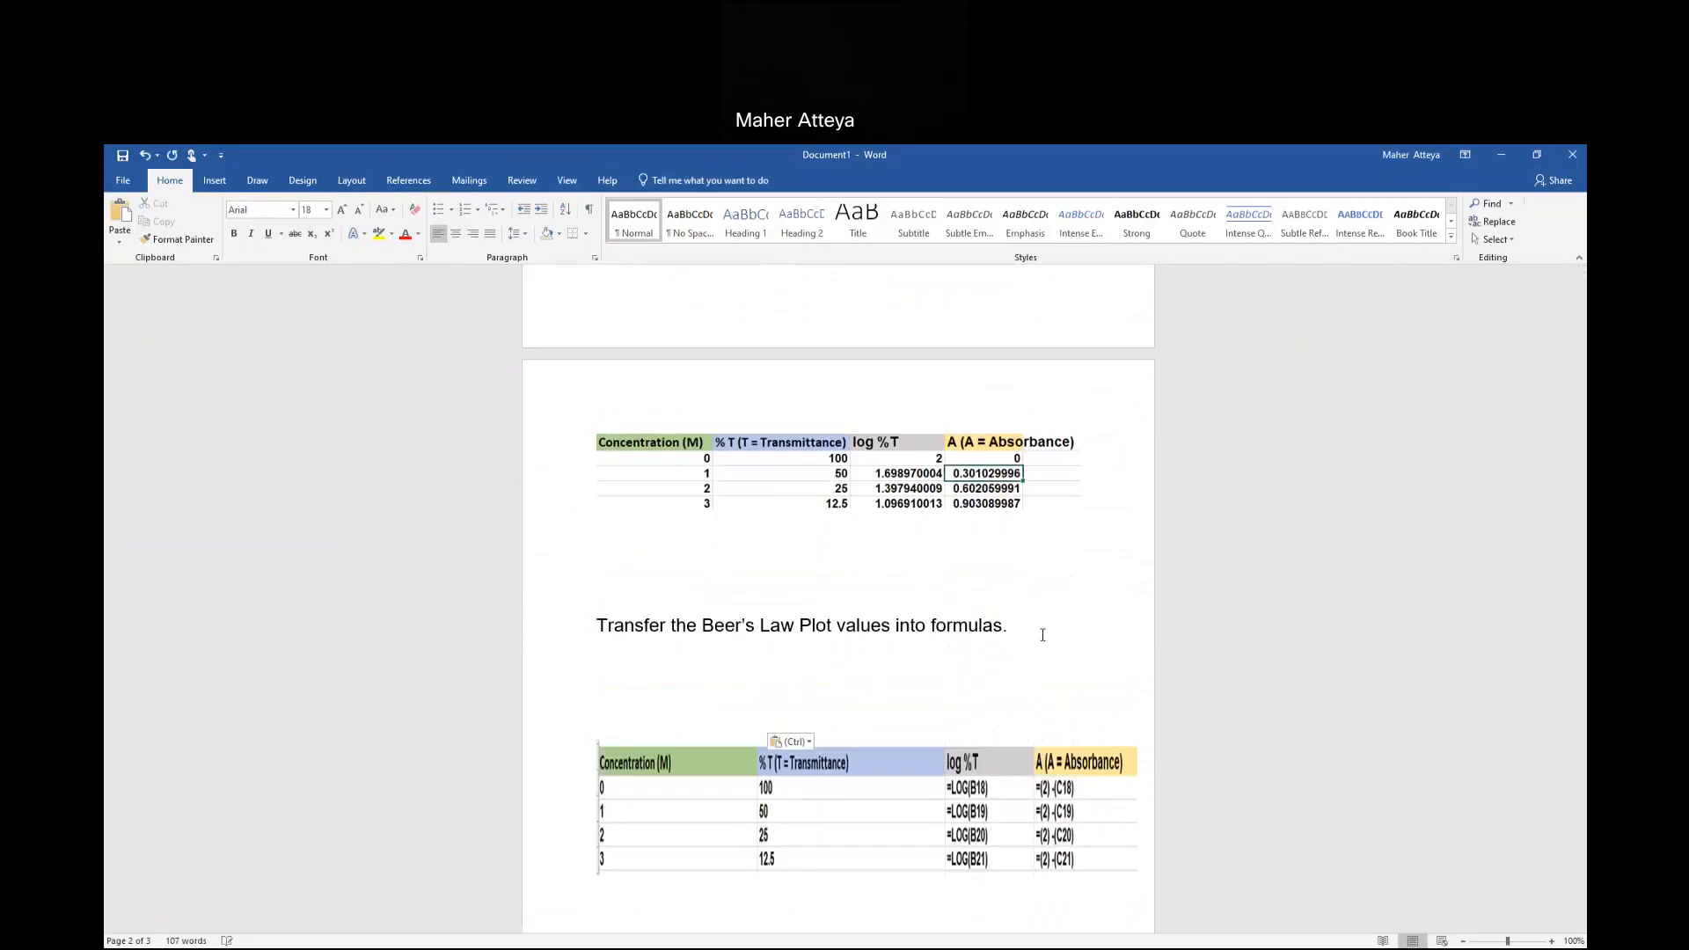
key(ctrl+v)
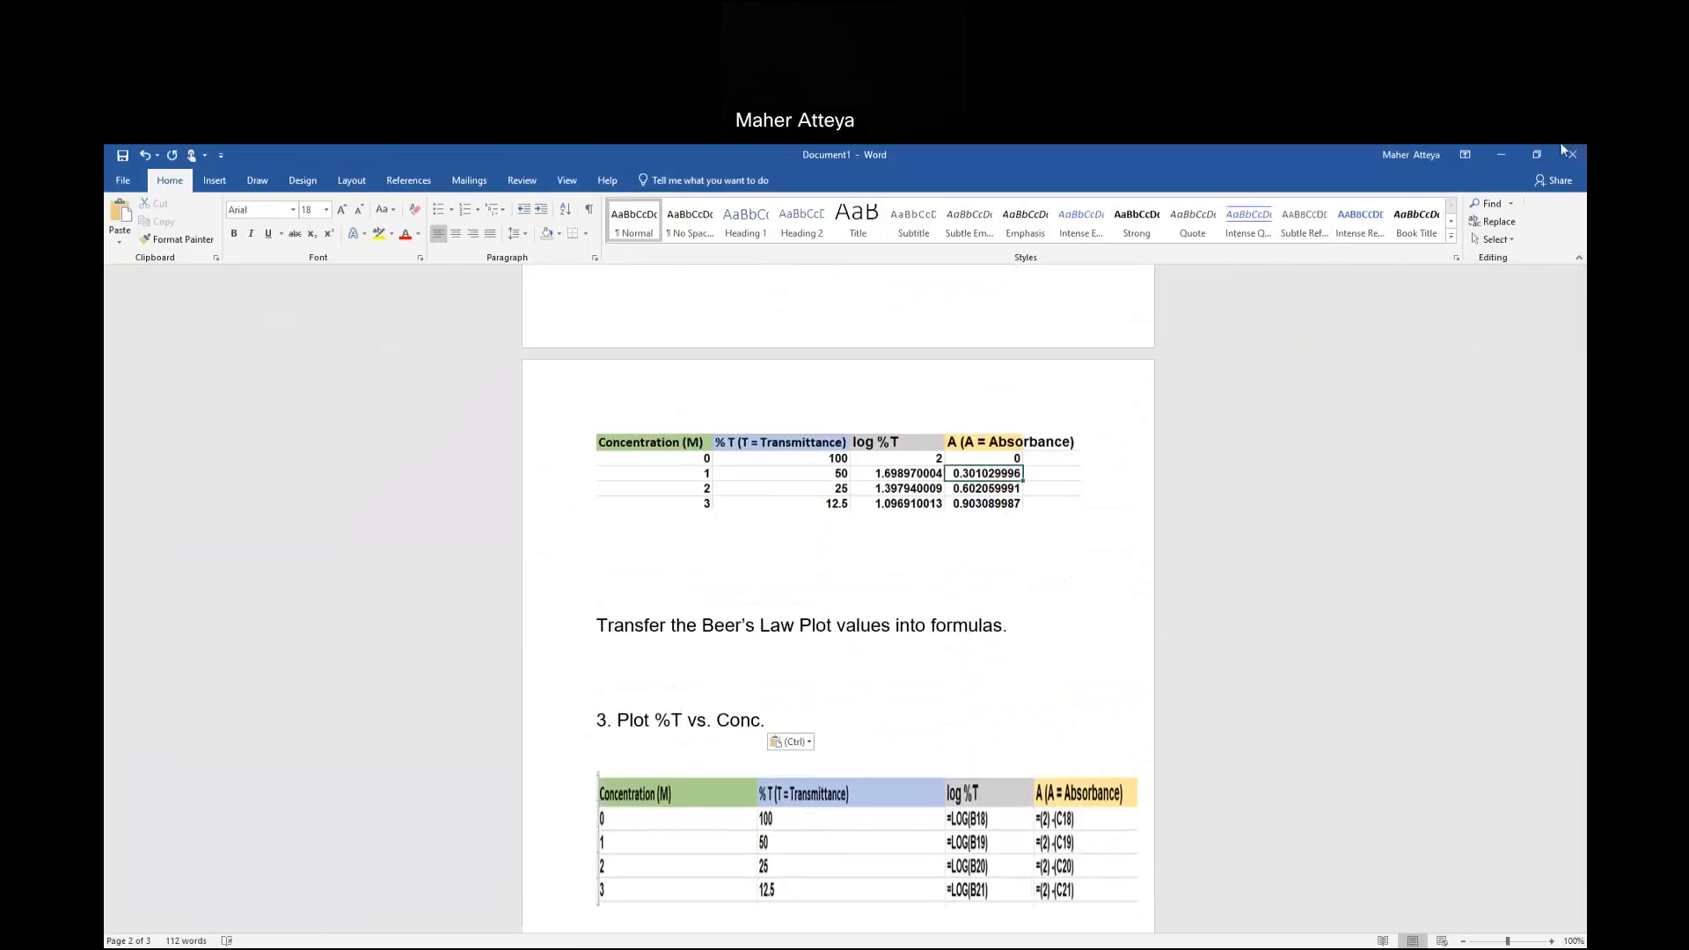
Apply the Title style to the "1. Enter data inside Excel Worksheet to cover Beer's Law Plot (Values)" line under Data/Result.
scroll(1423, 665, up, 2)
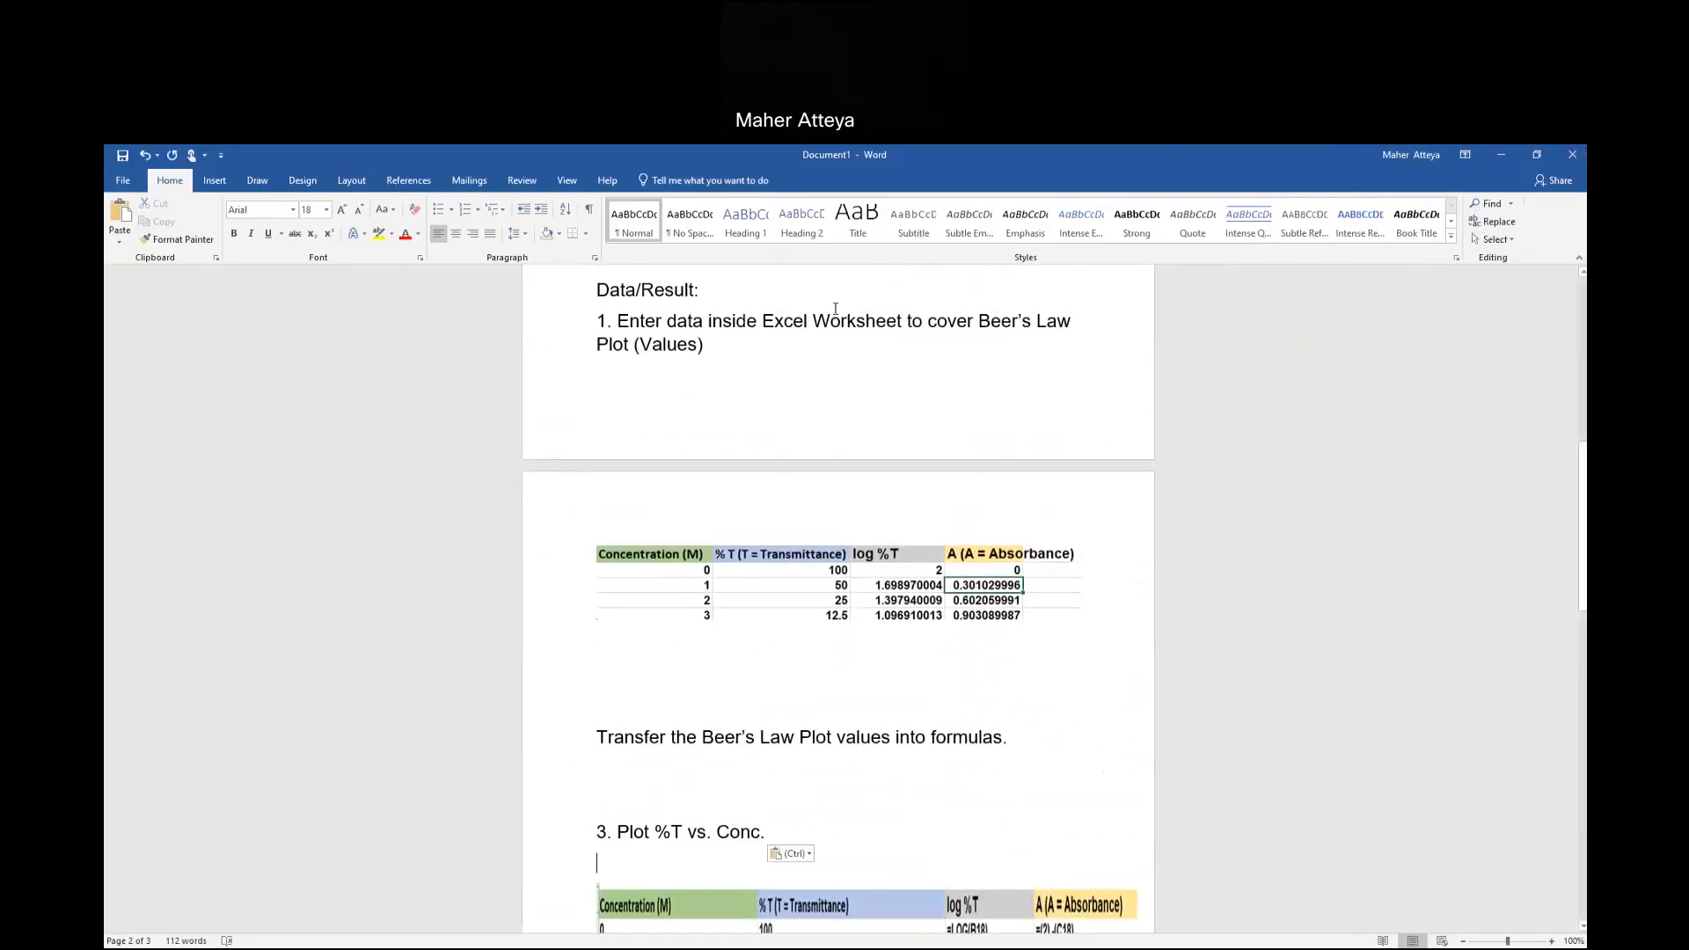
click(724, 322)
click(844, 227)
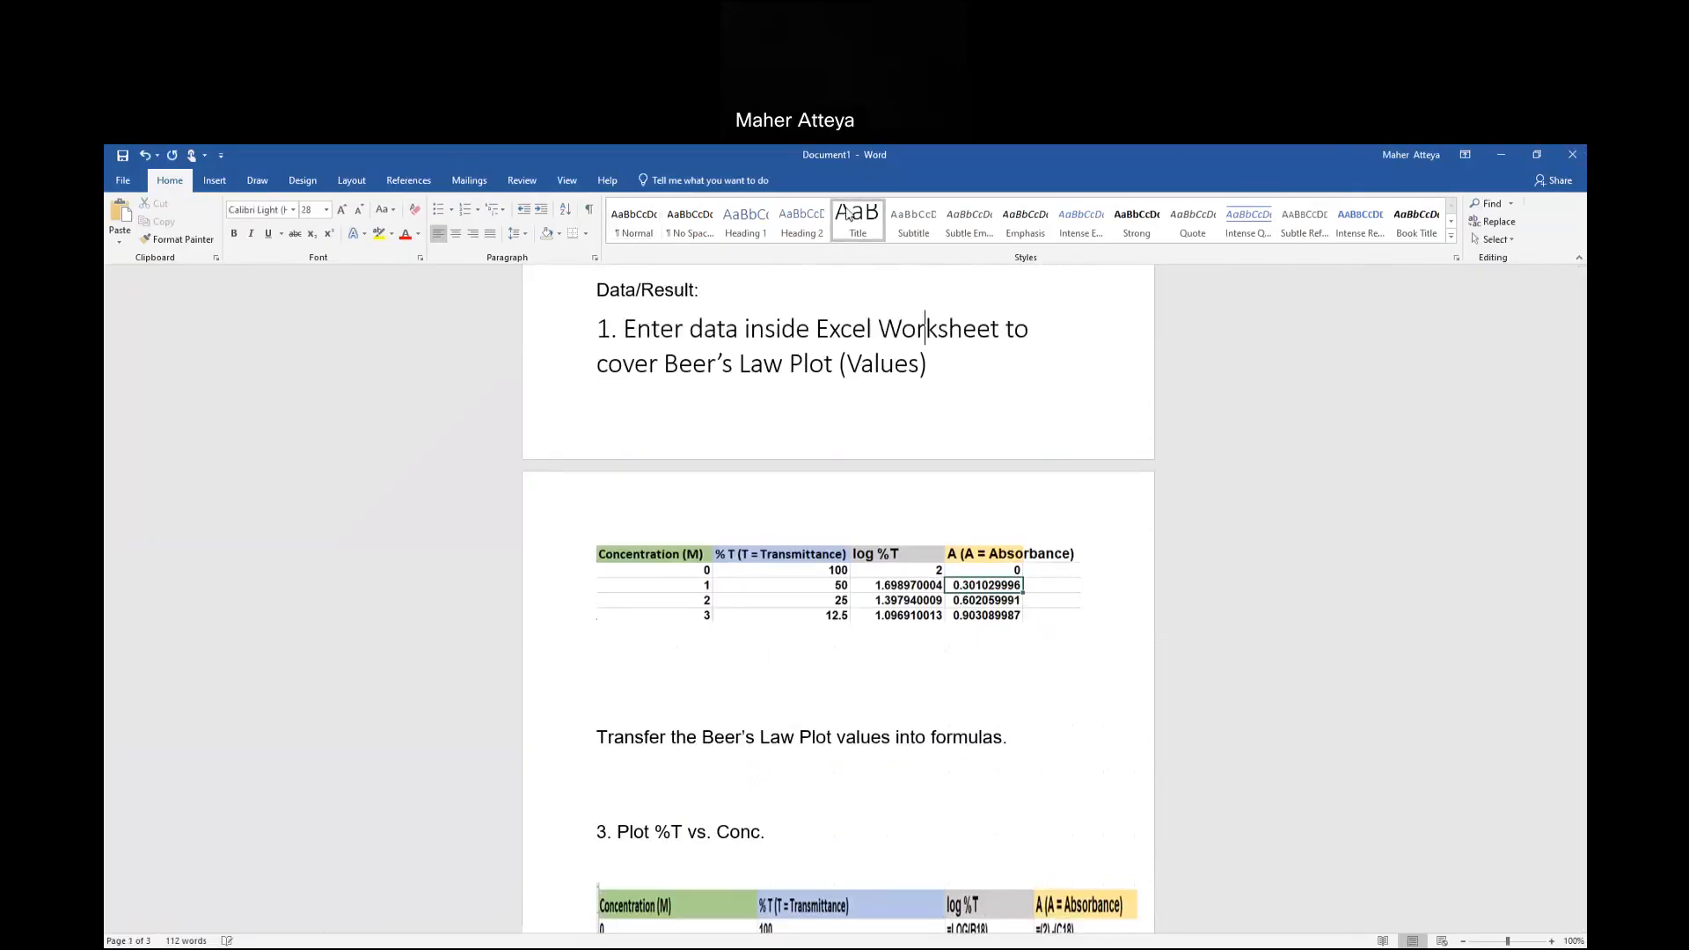
Move the line "Transfer the Beer's Law Plot values into formulas." above the value table as item 2 under Data/Result.
drag(600, 735, 1112, 730)
key(ctrl+c)
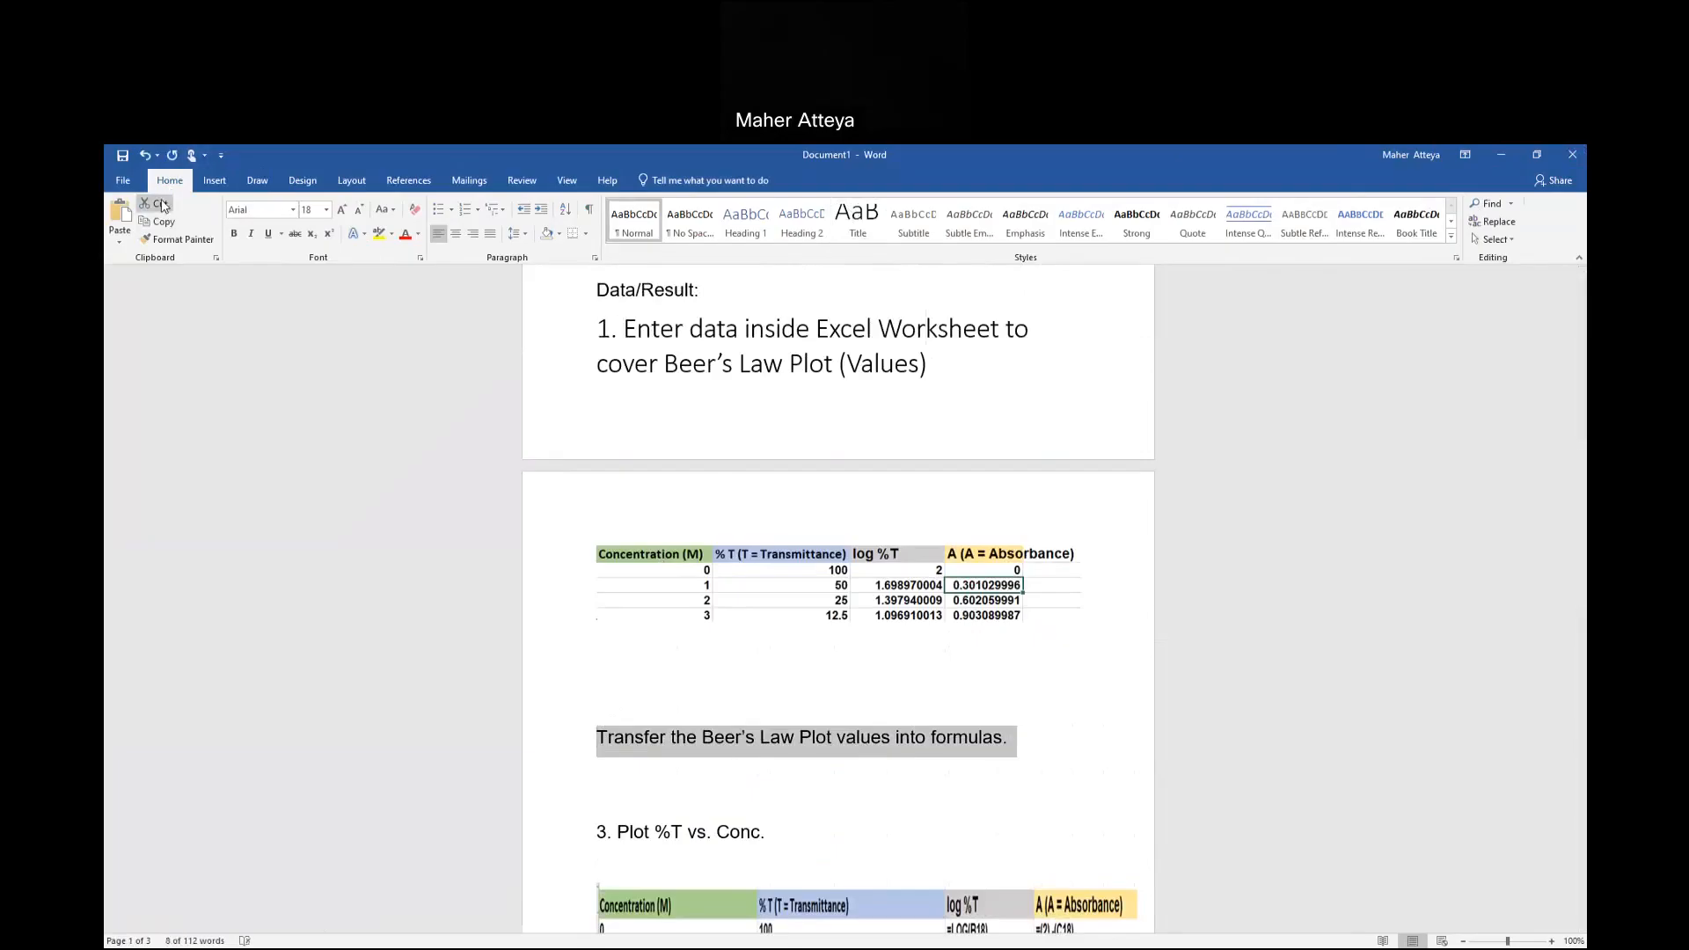
click(161, 204)
scroll(664, 419, up, 2)
click(669, 593)
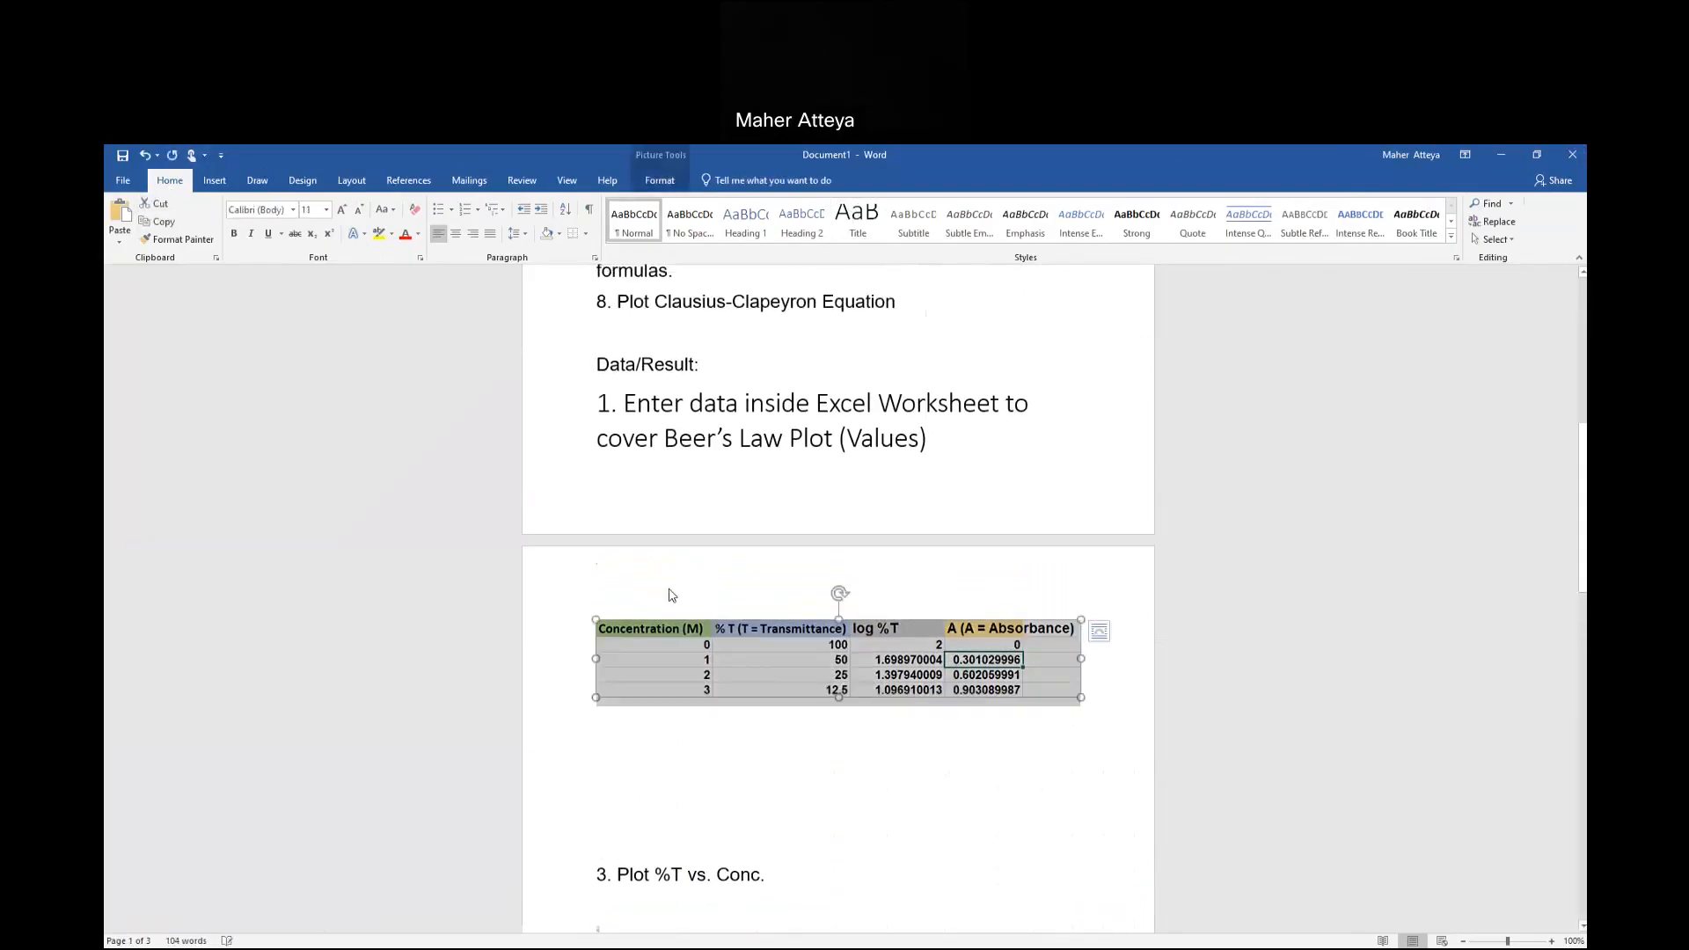
click(975, 448)
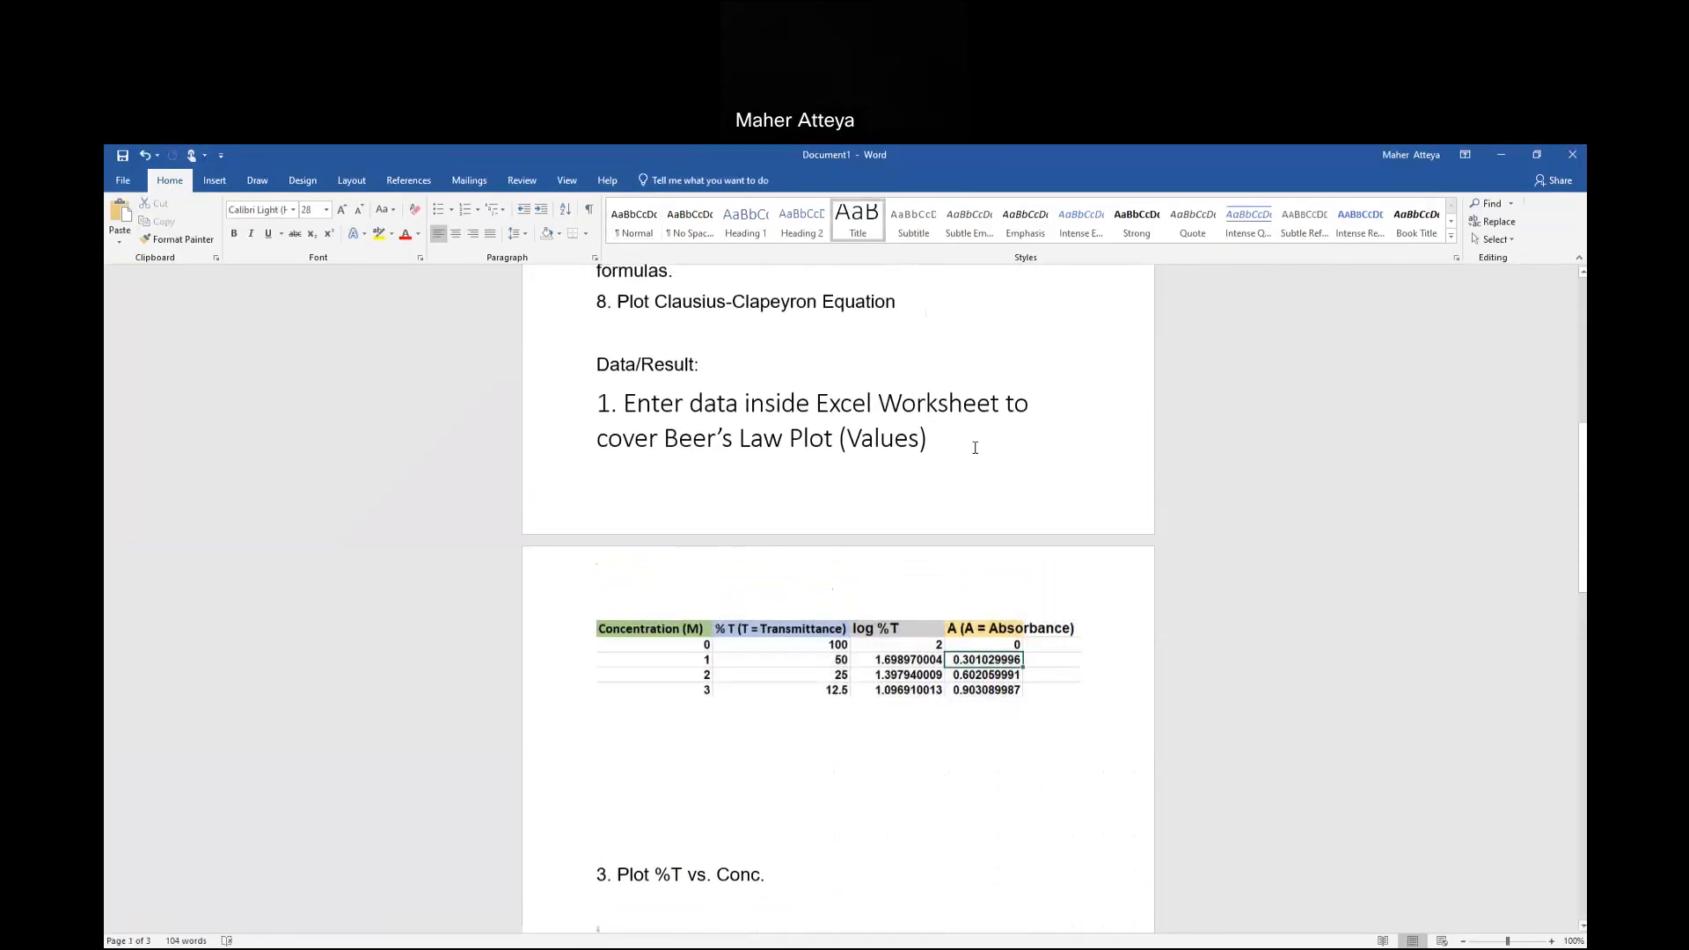
key(Return)
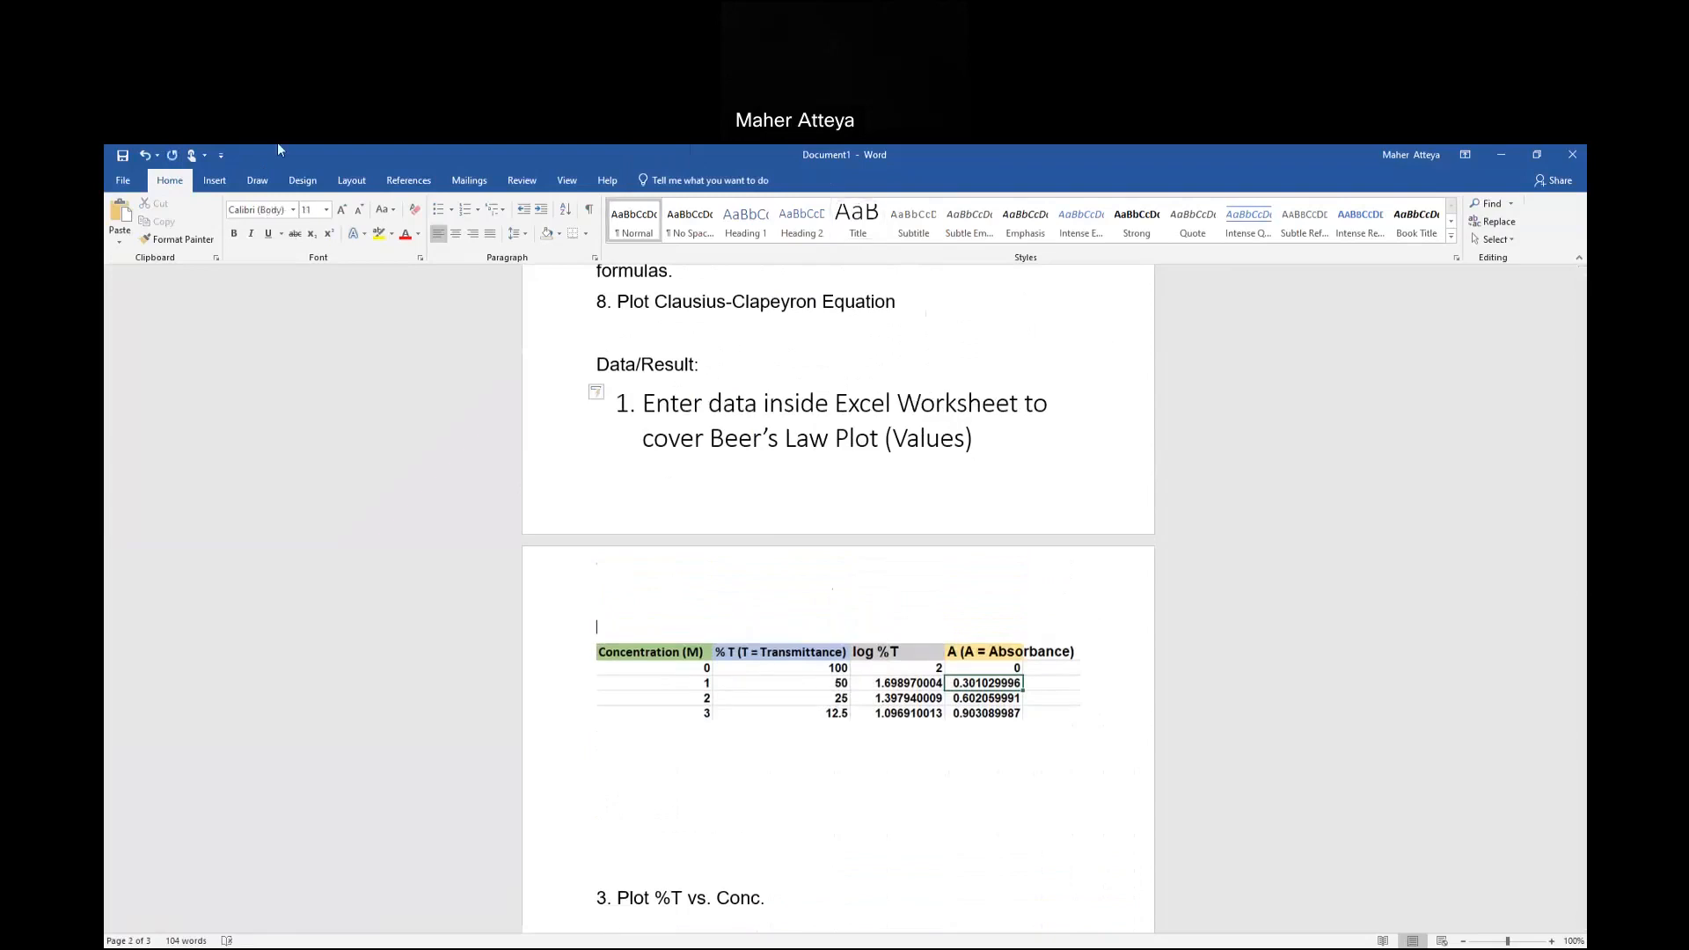
click(119, 216)
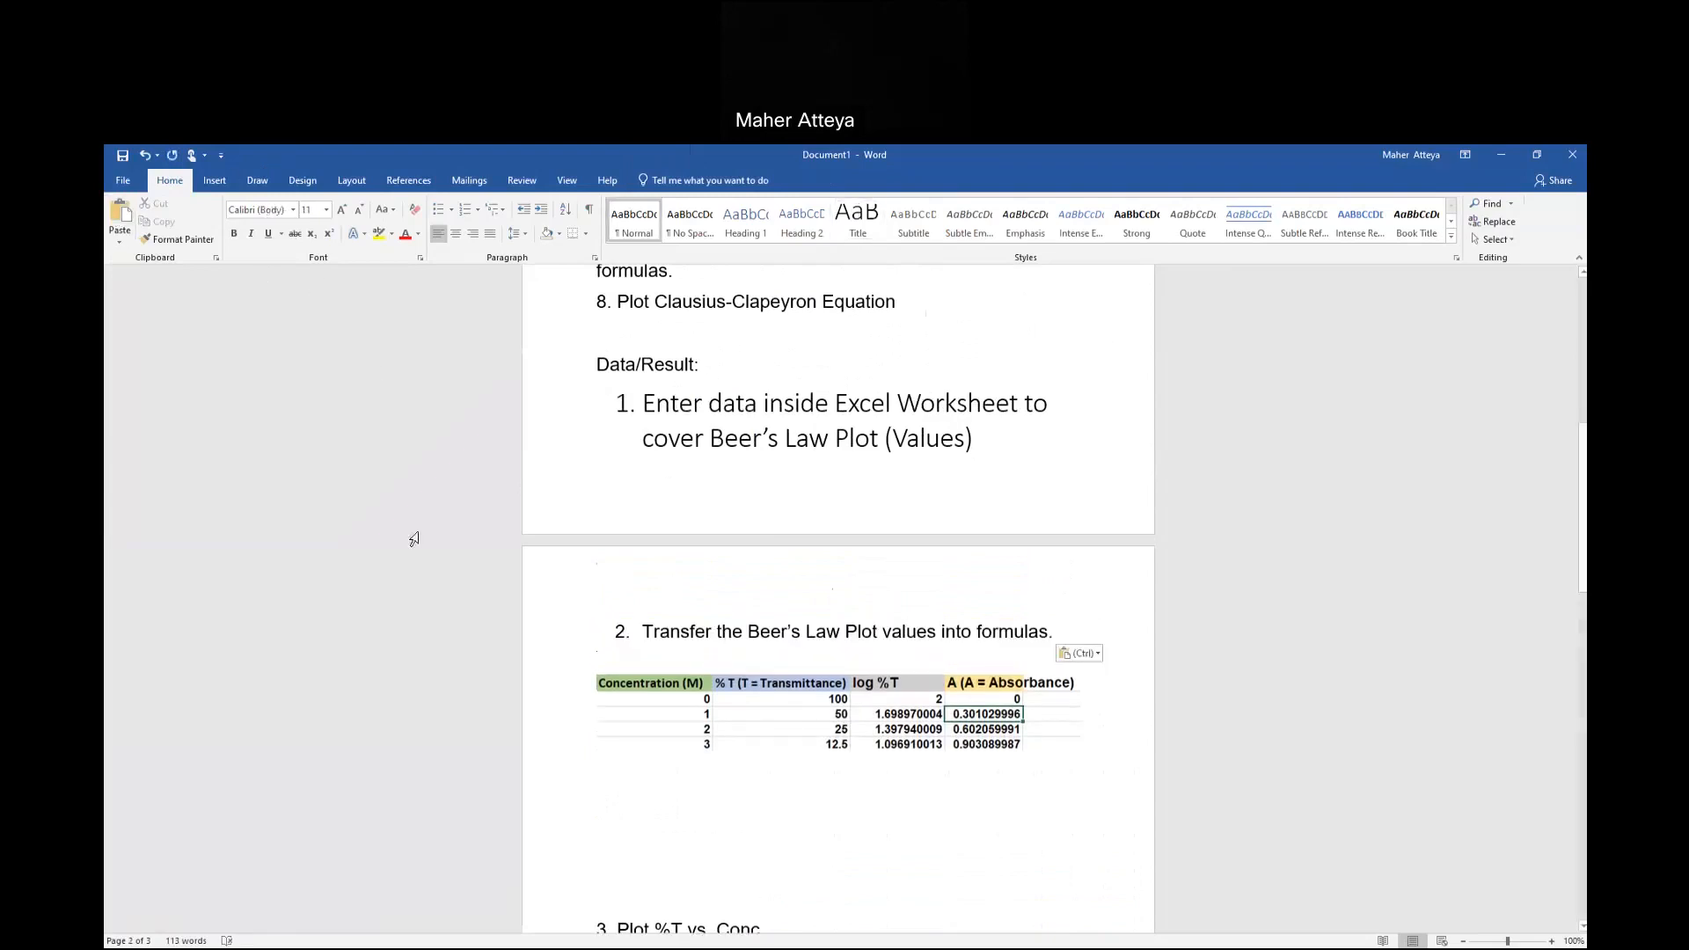
Move the formula table from below "3. Plot %T vs. Conc." to the blank space beneath the value table.
scroll(368, 831, down, 8)
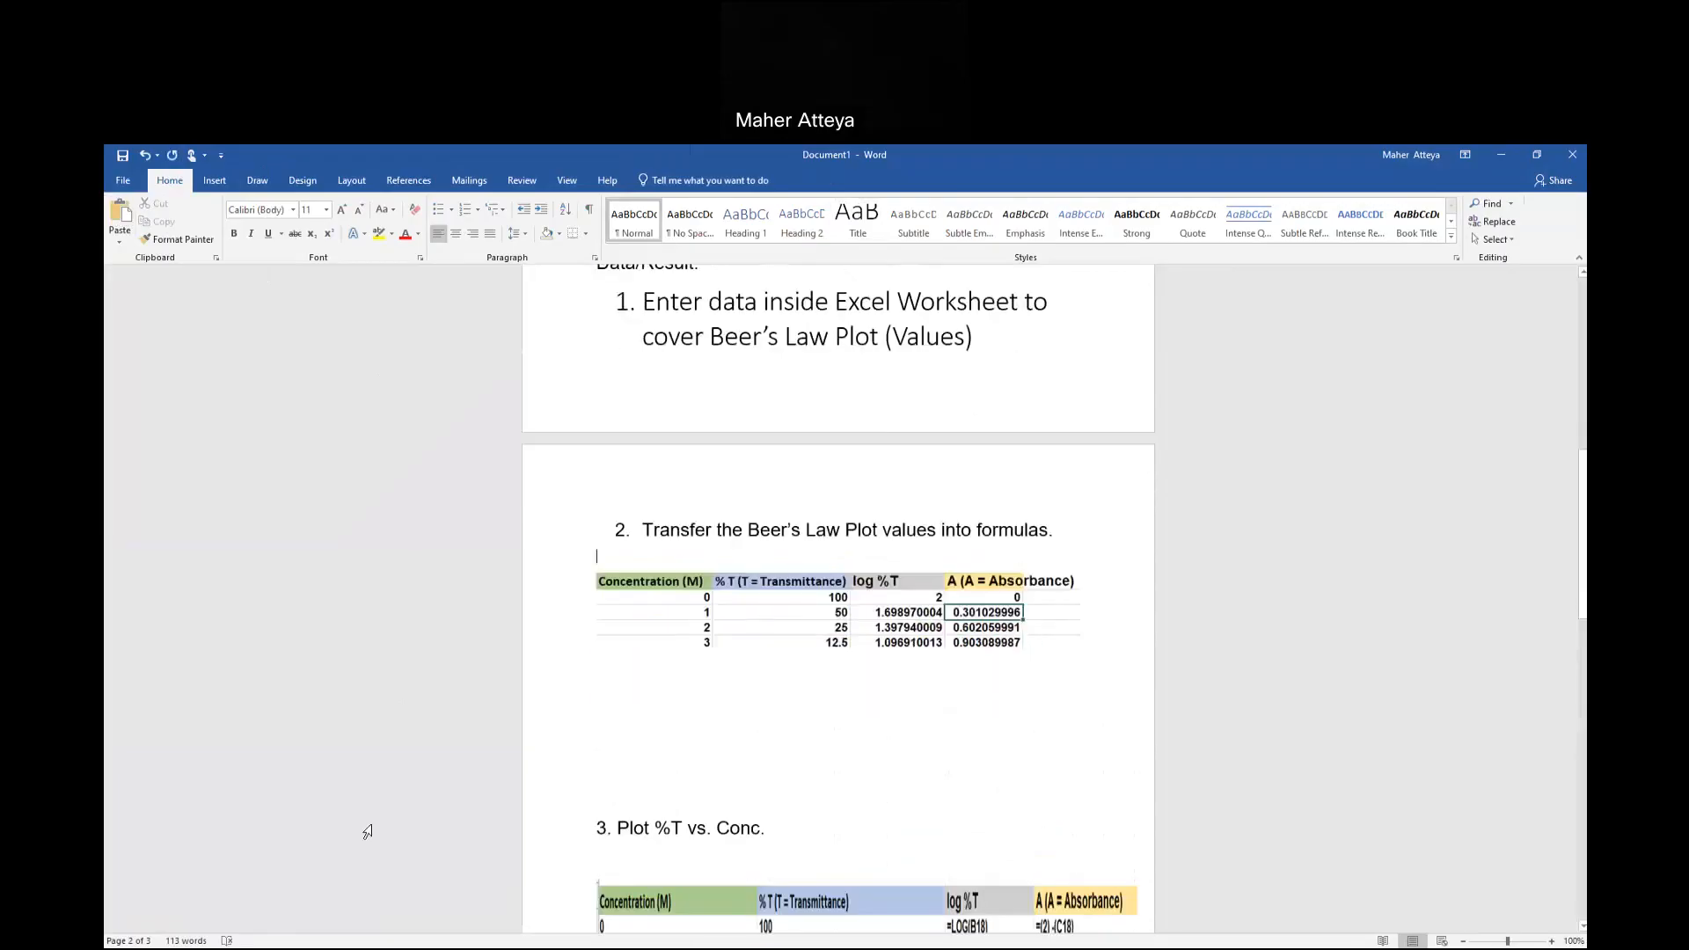
scroll(368, 831, down, 3)
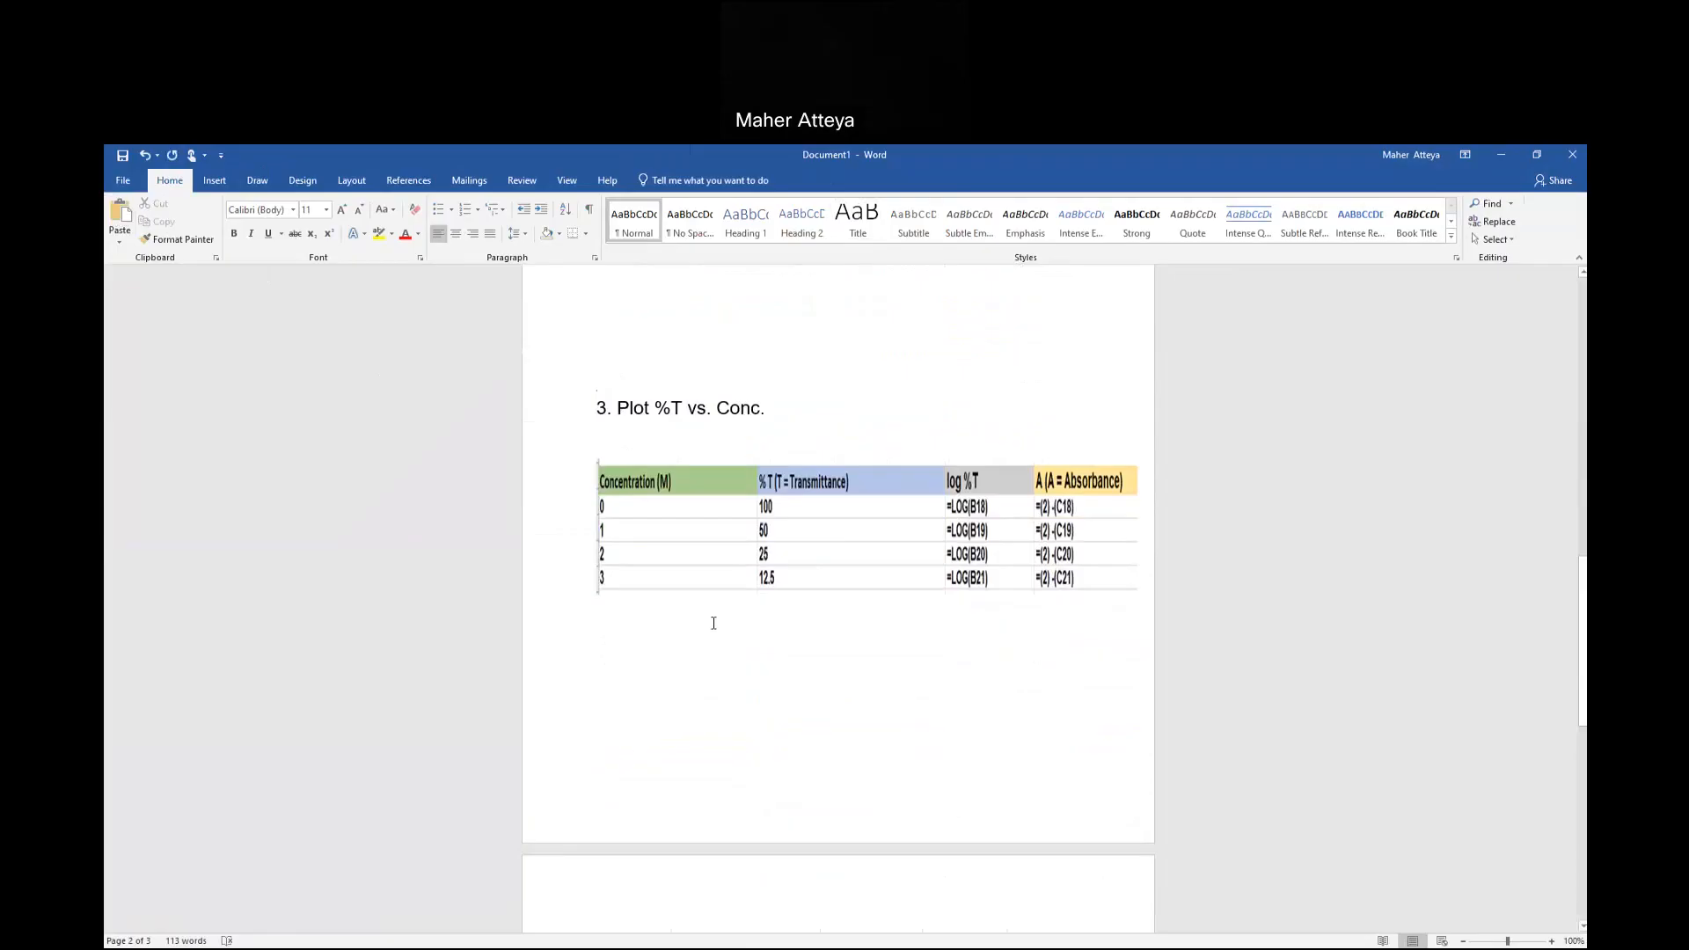
click(750, 546)
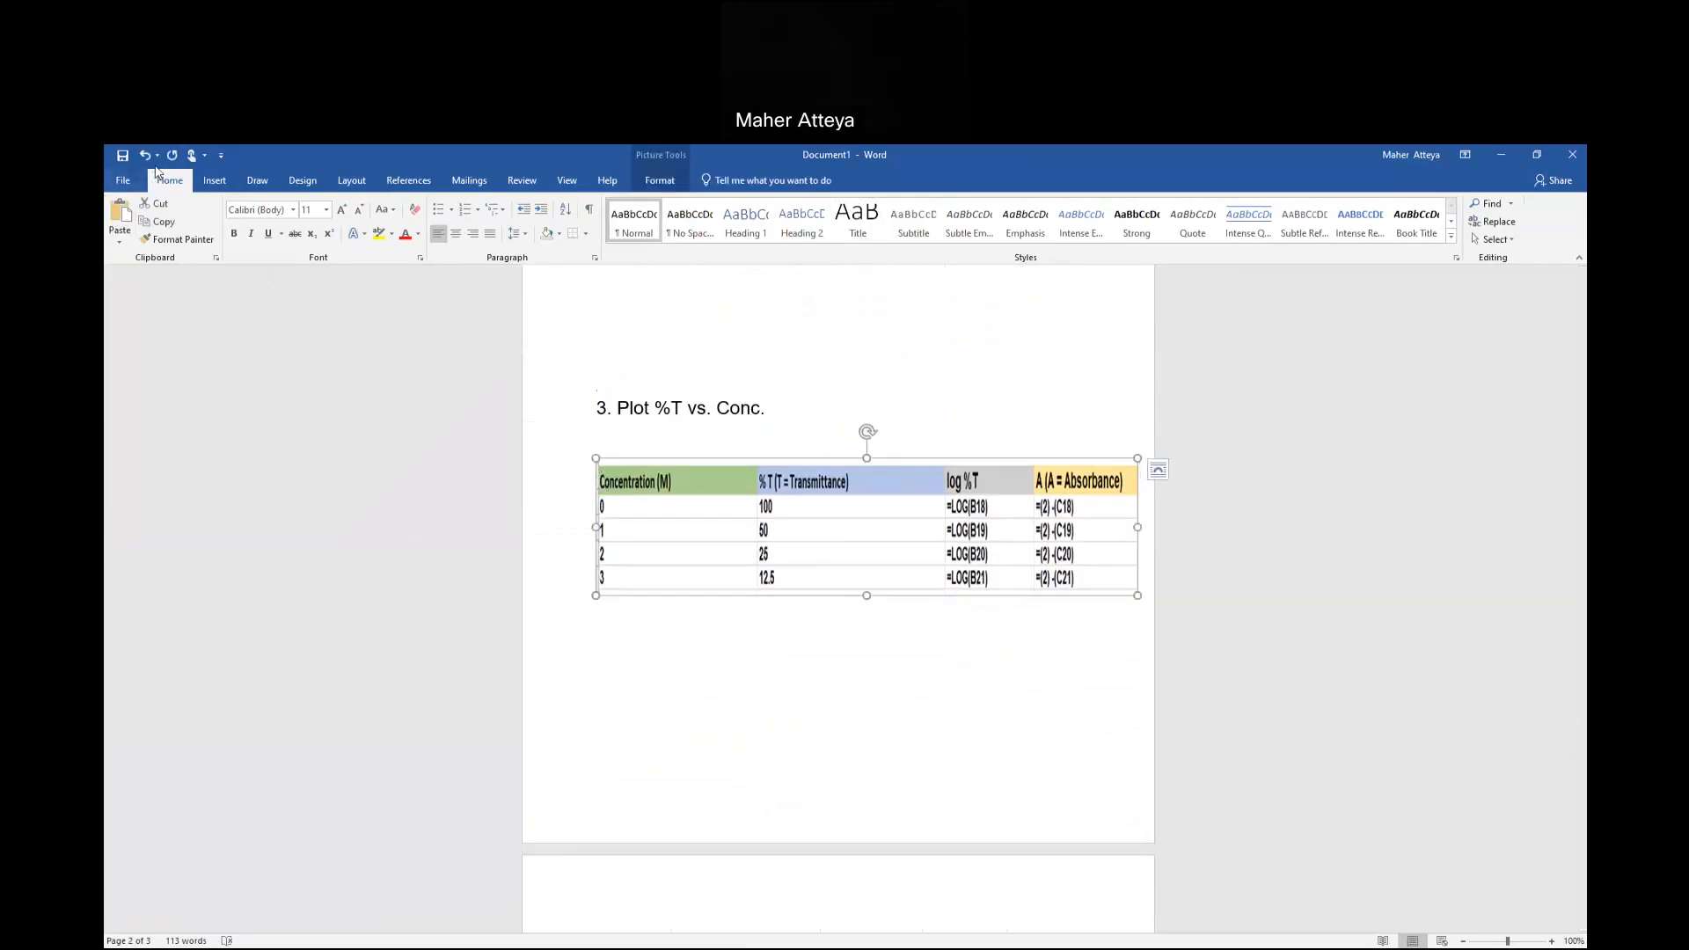
click(155, 206)
scroll(654, 659, up, 3)
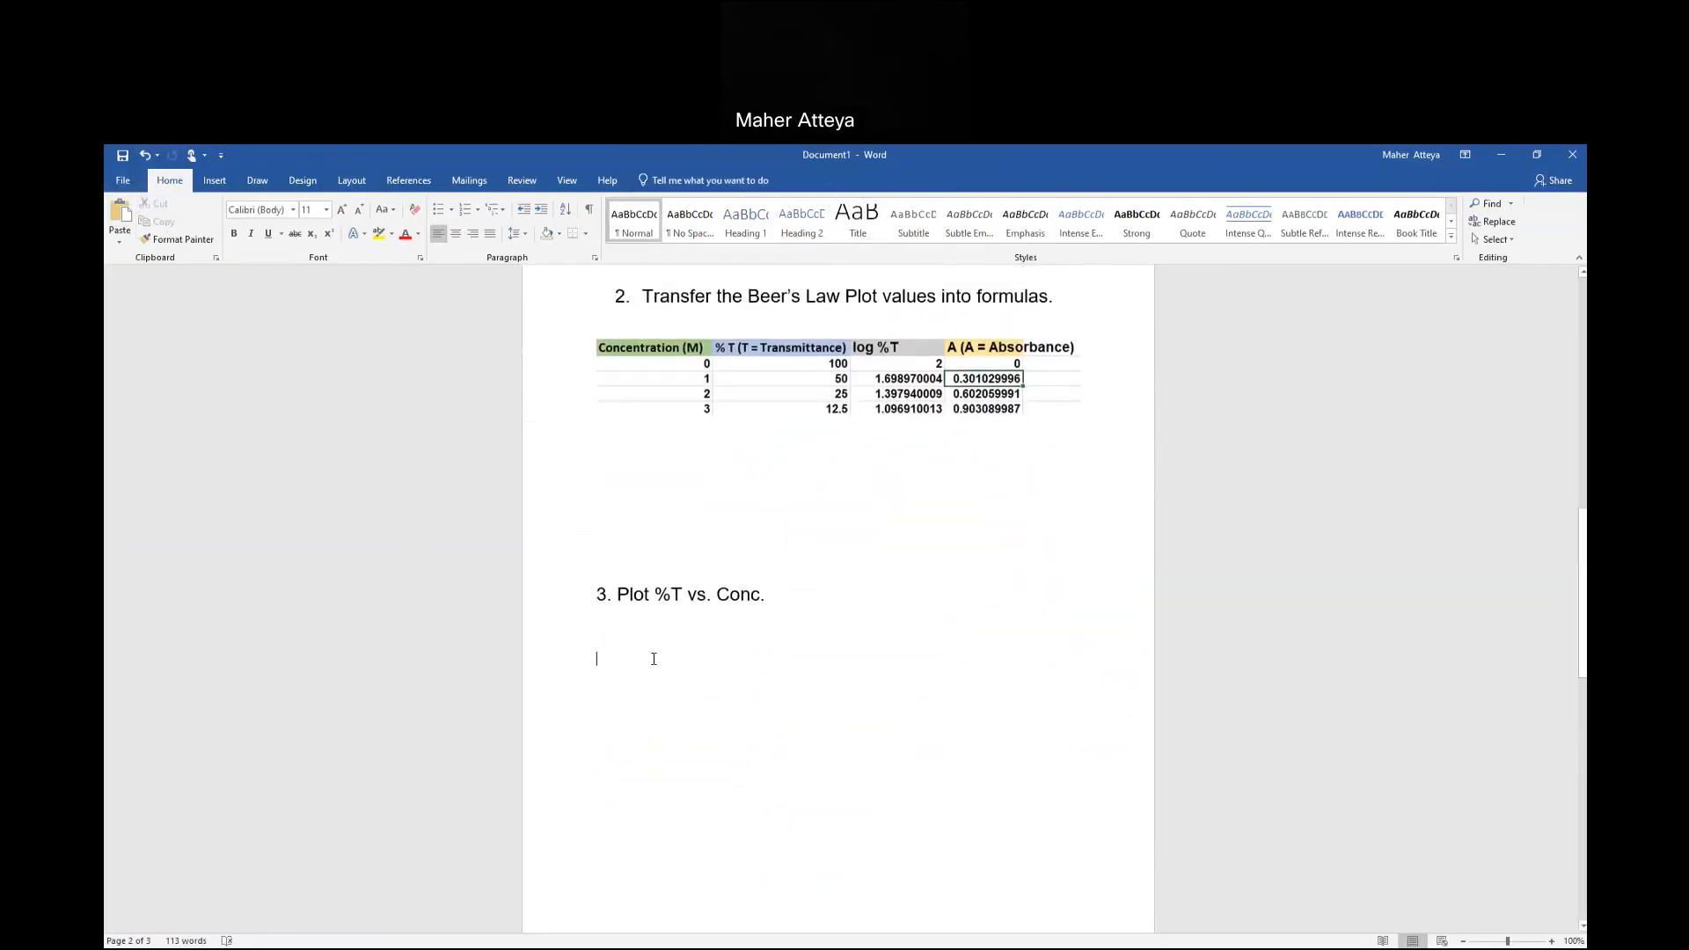
scroll(654, 659, up, 2)
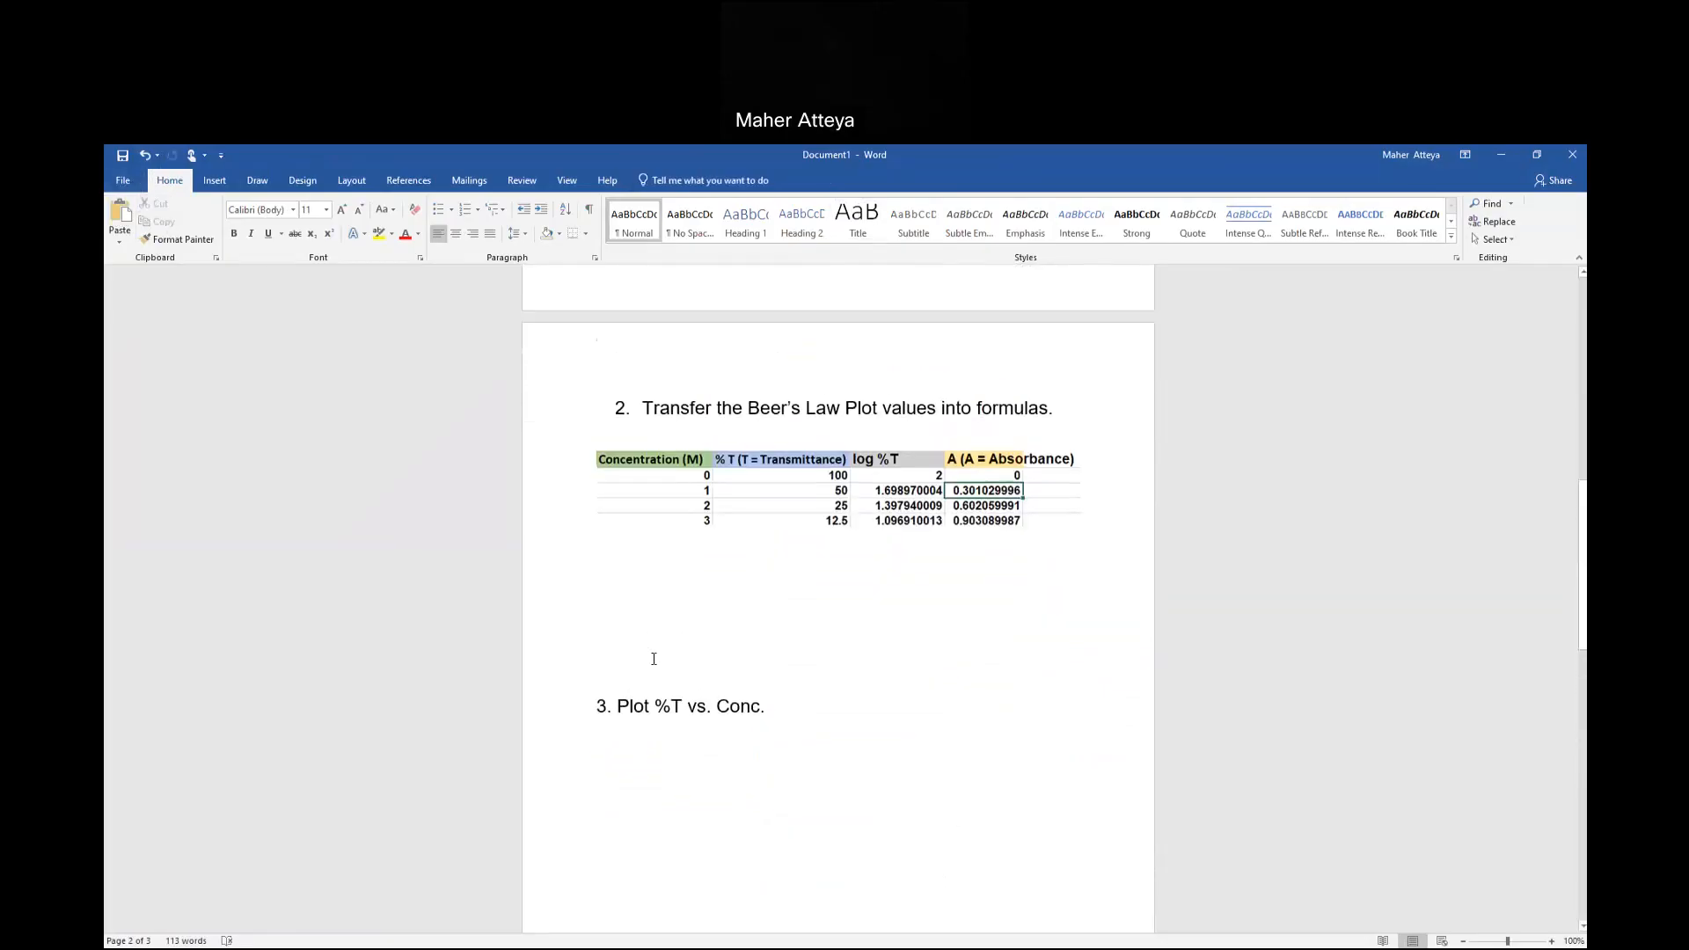
scroll(740, 696, up, 3)
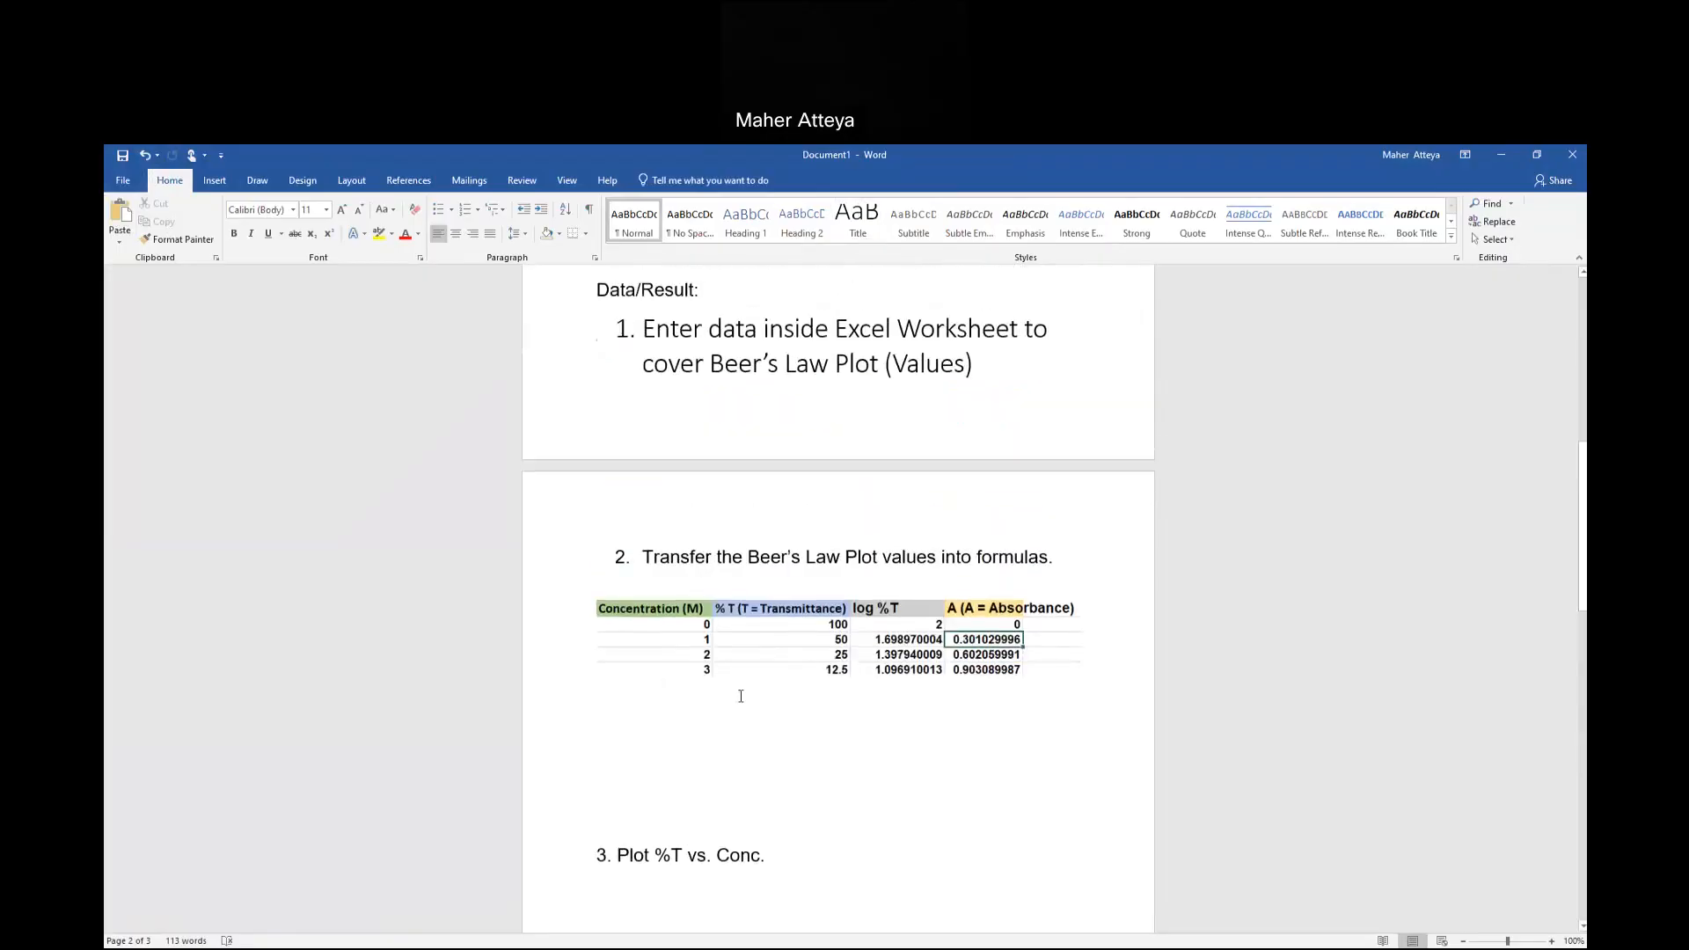
scroll(741, 696, up, 3)
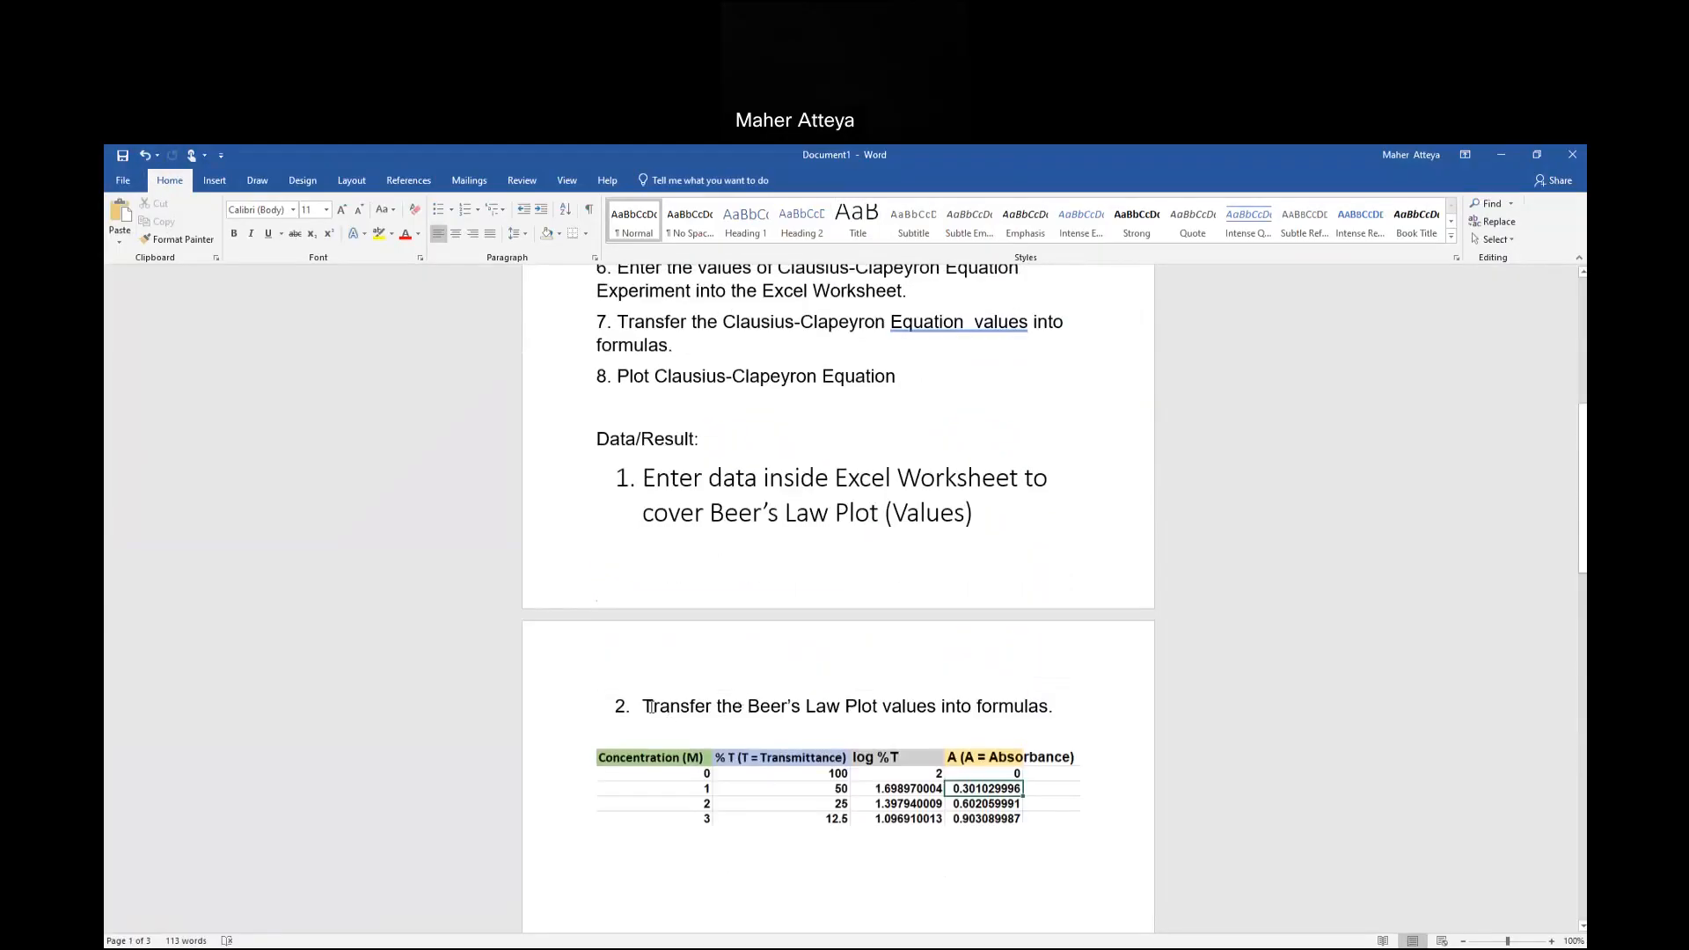
scroll(673, 758, down, 3)
click(678, 779)
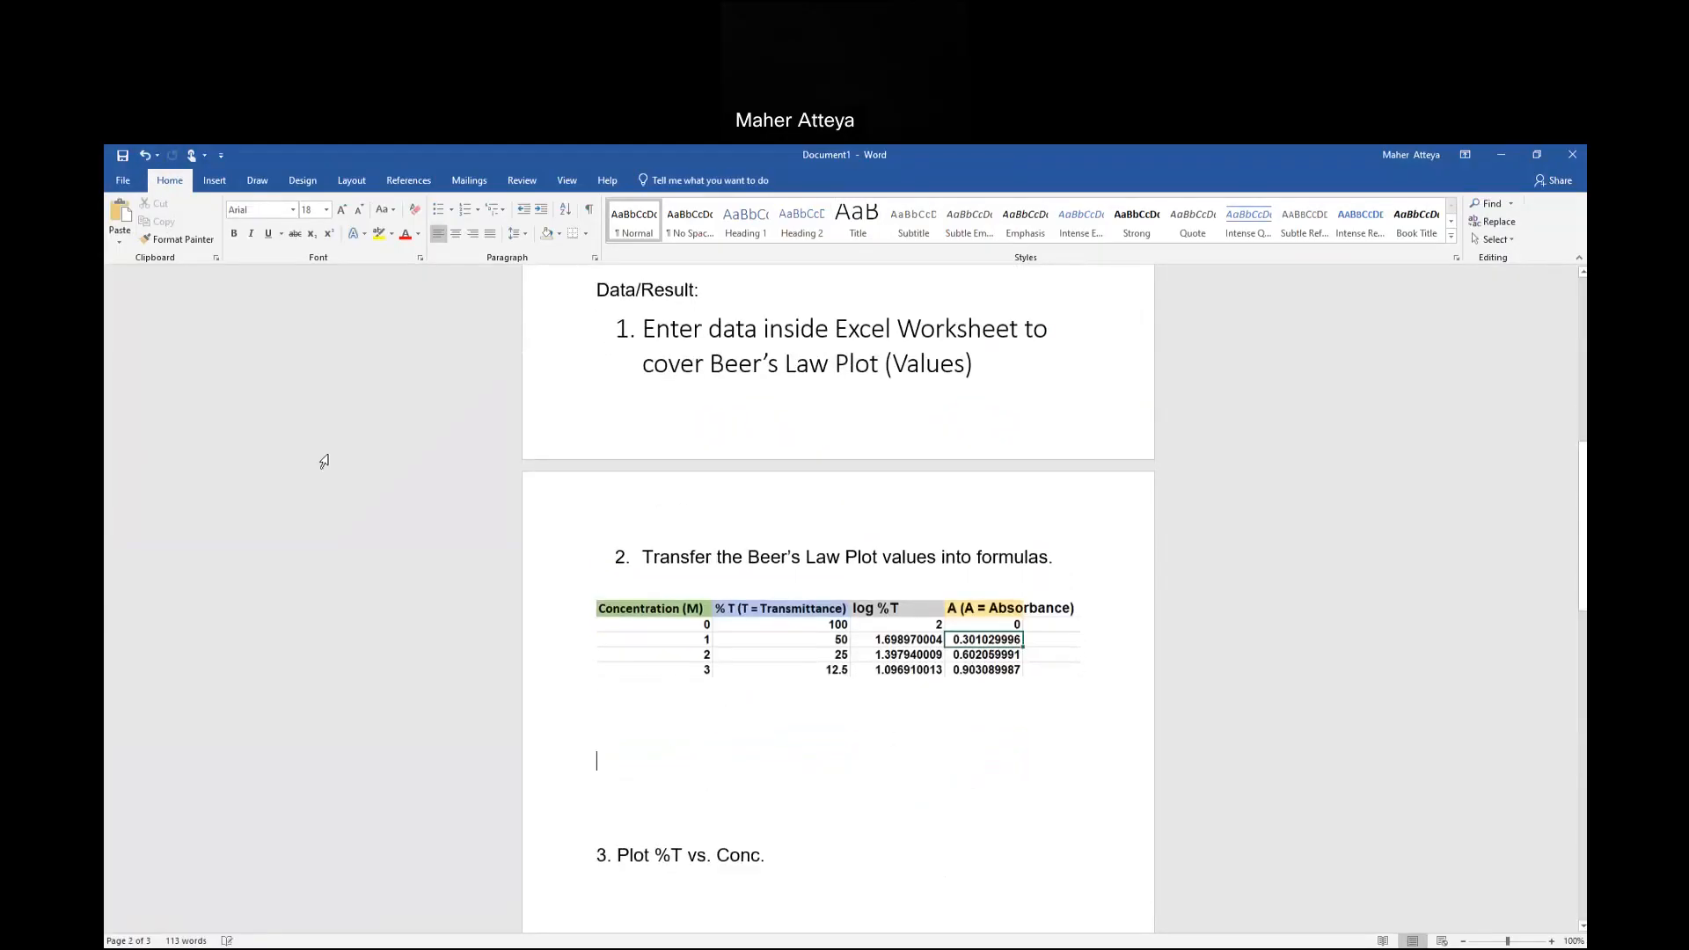
click(121, 216)
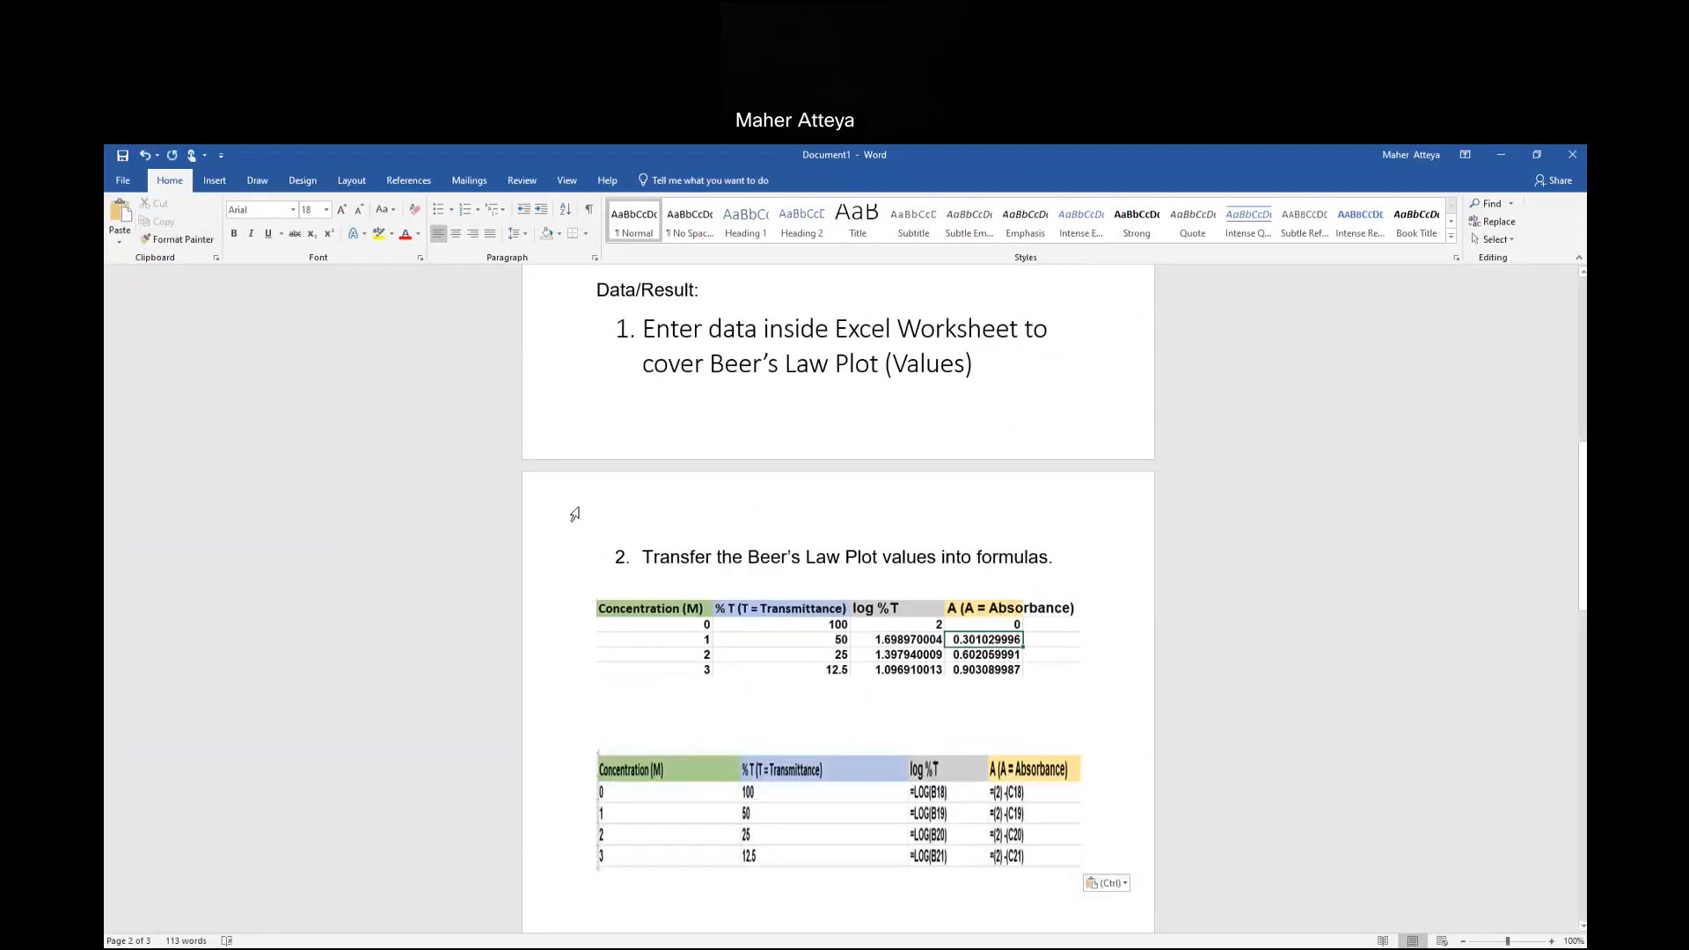
Move the line "Transfer the Beer's Law Plot values into formulas." between the value and formula tables and number it 2.
drag(643, 557, 1056, 559)
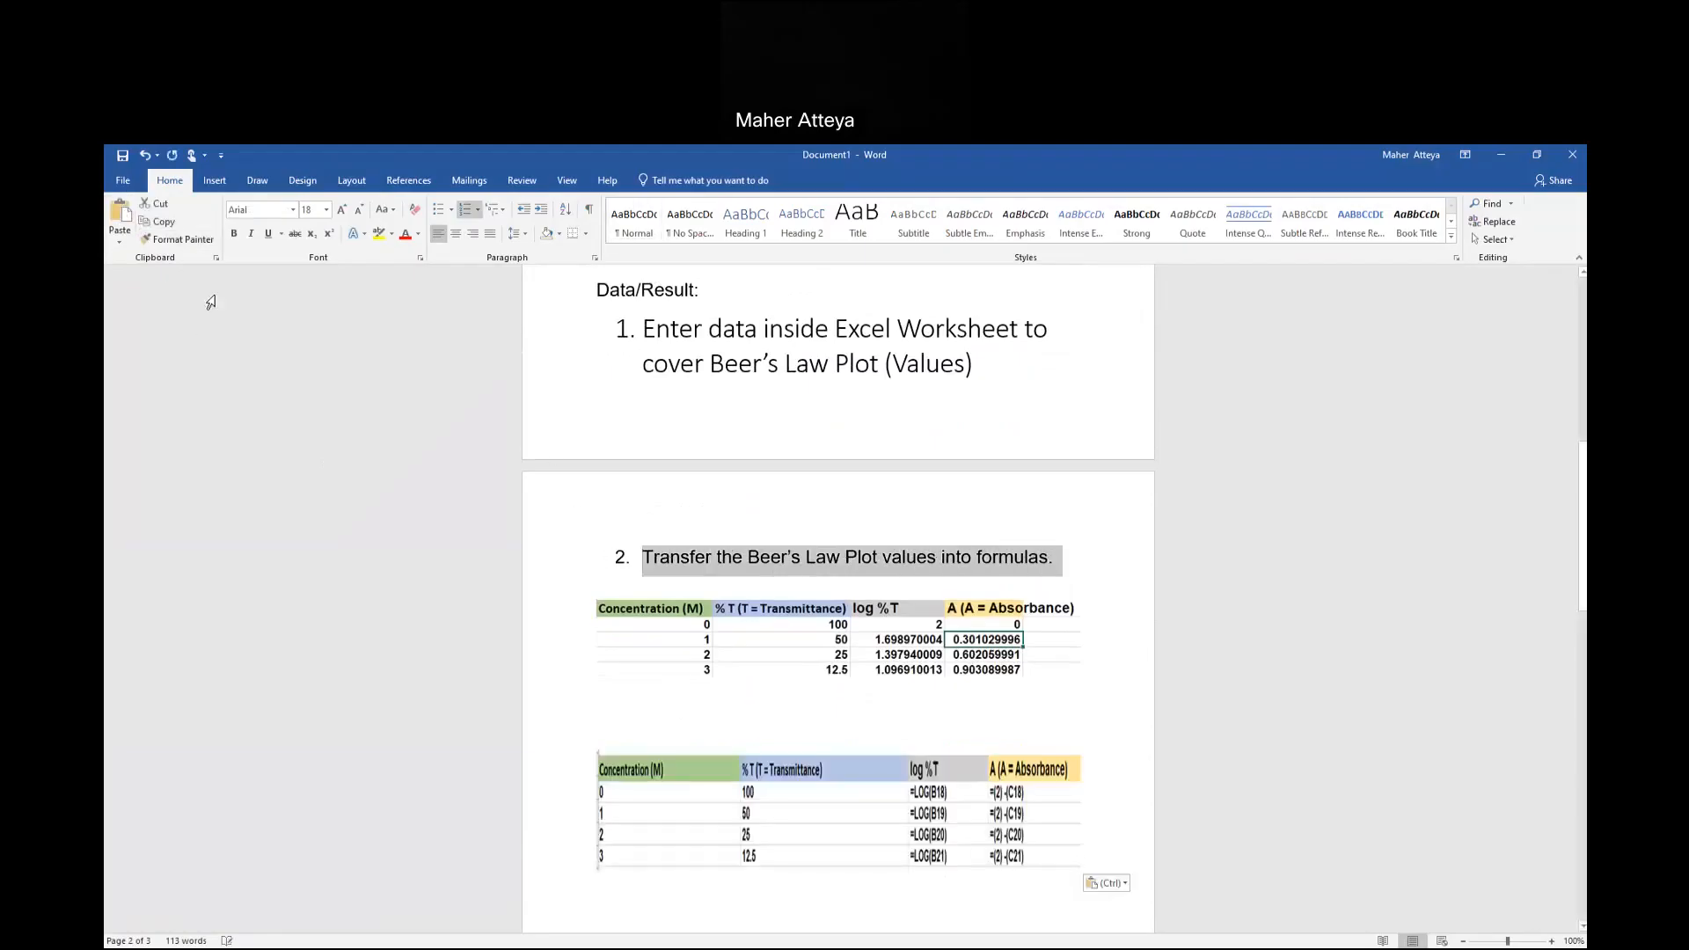
click(155, 203)
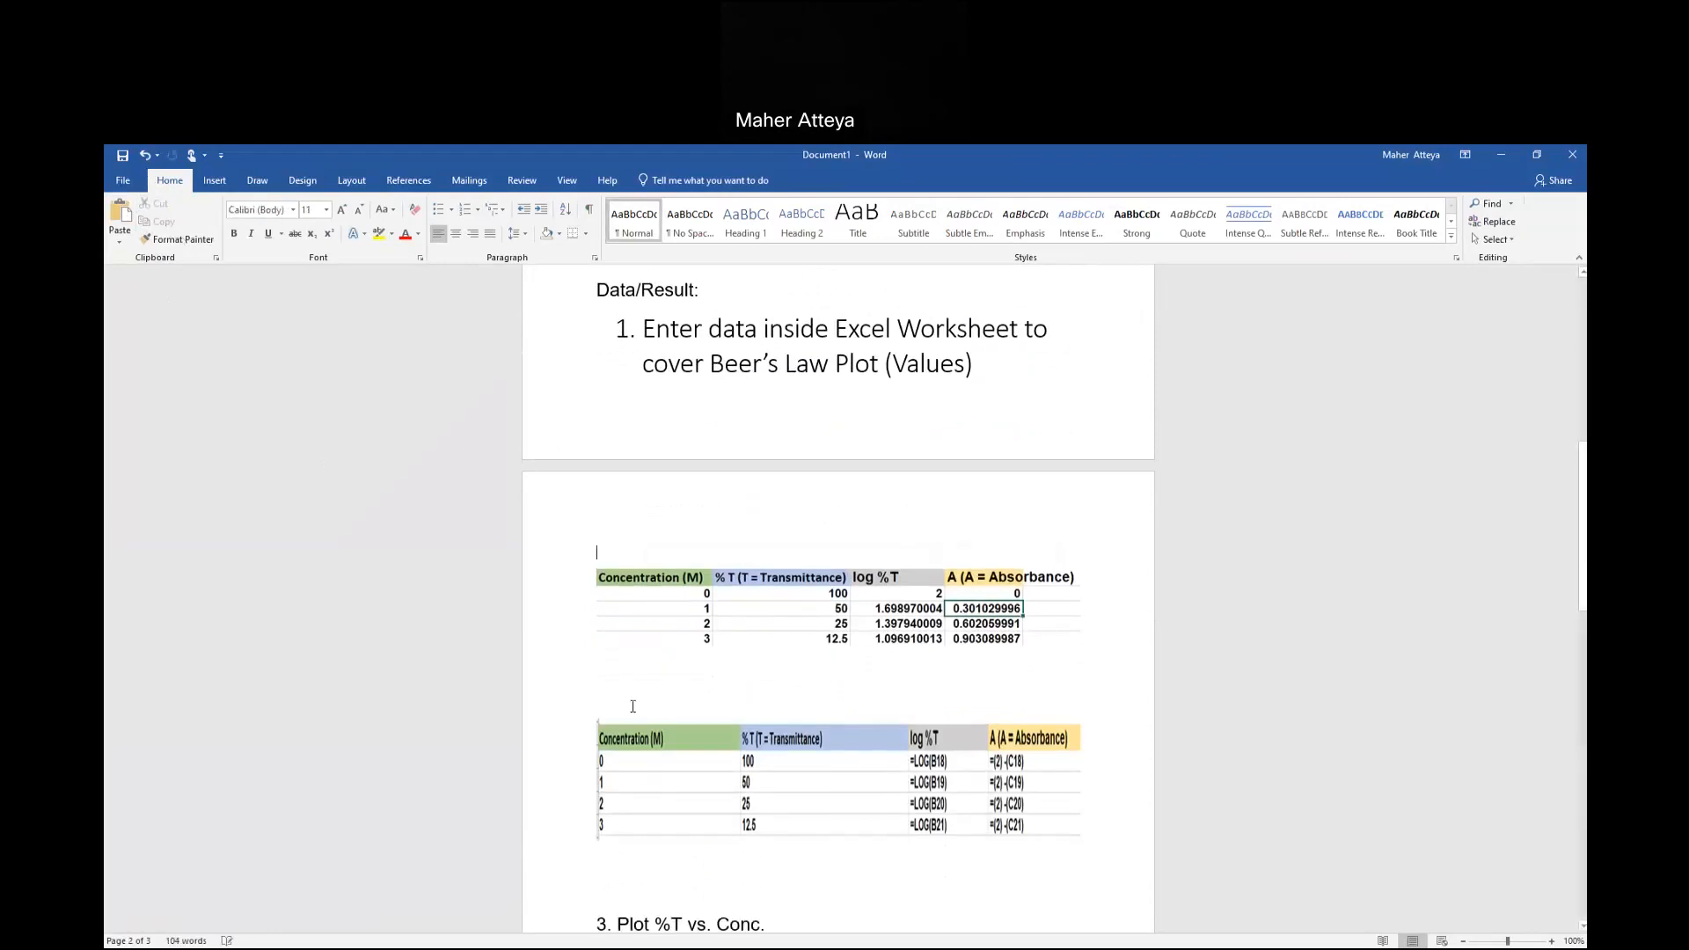
click(631, 701)
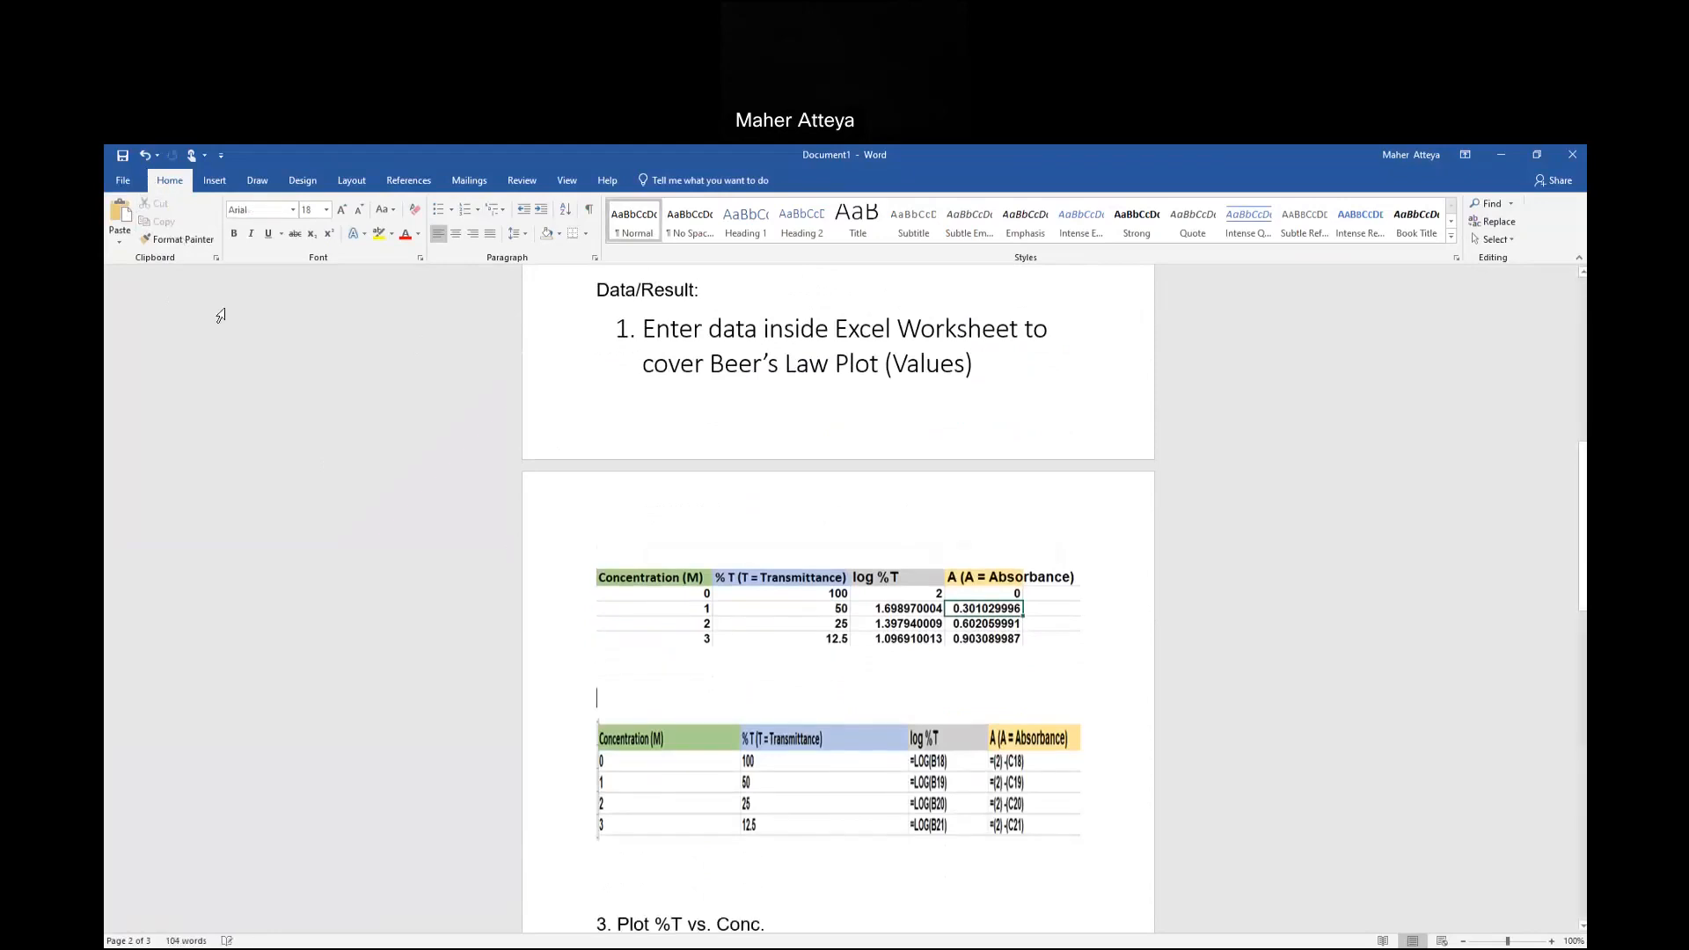
click(124, 216)
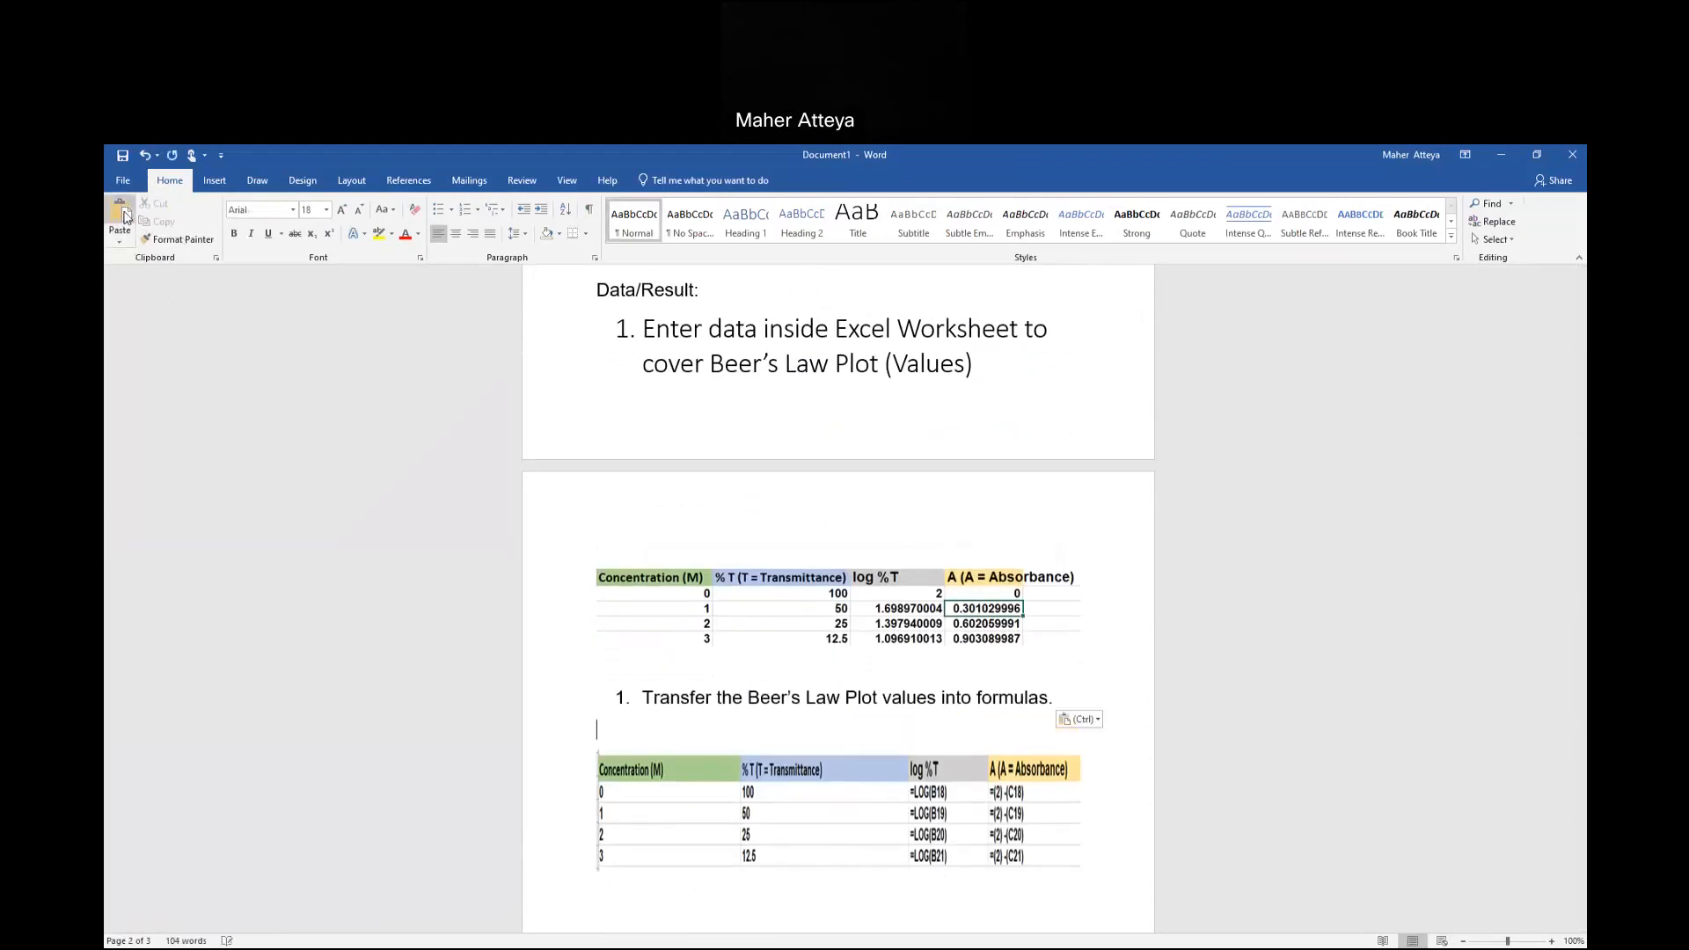
click(630, 698)
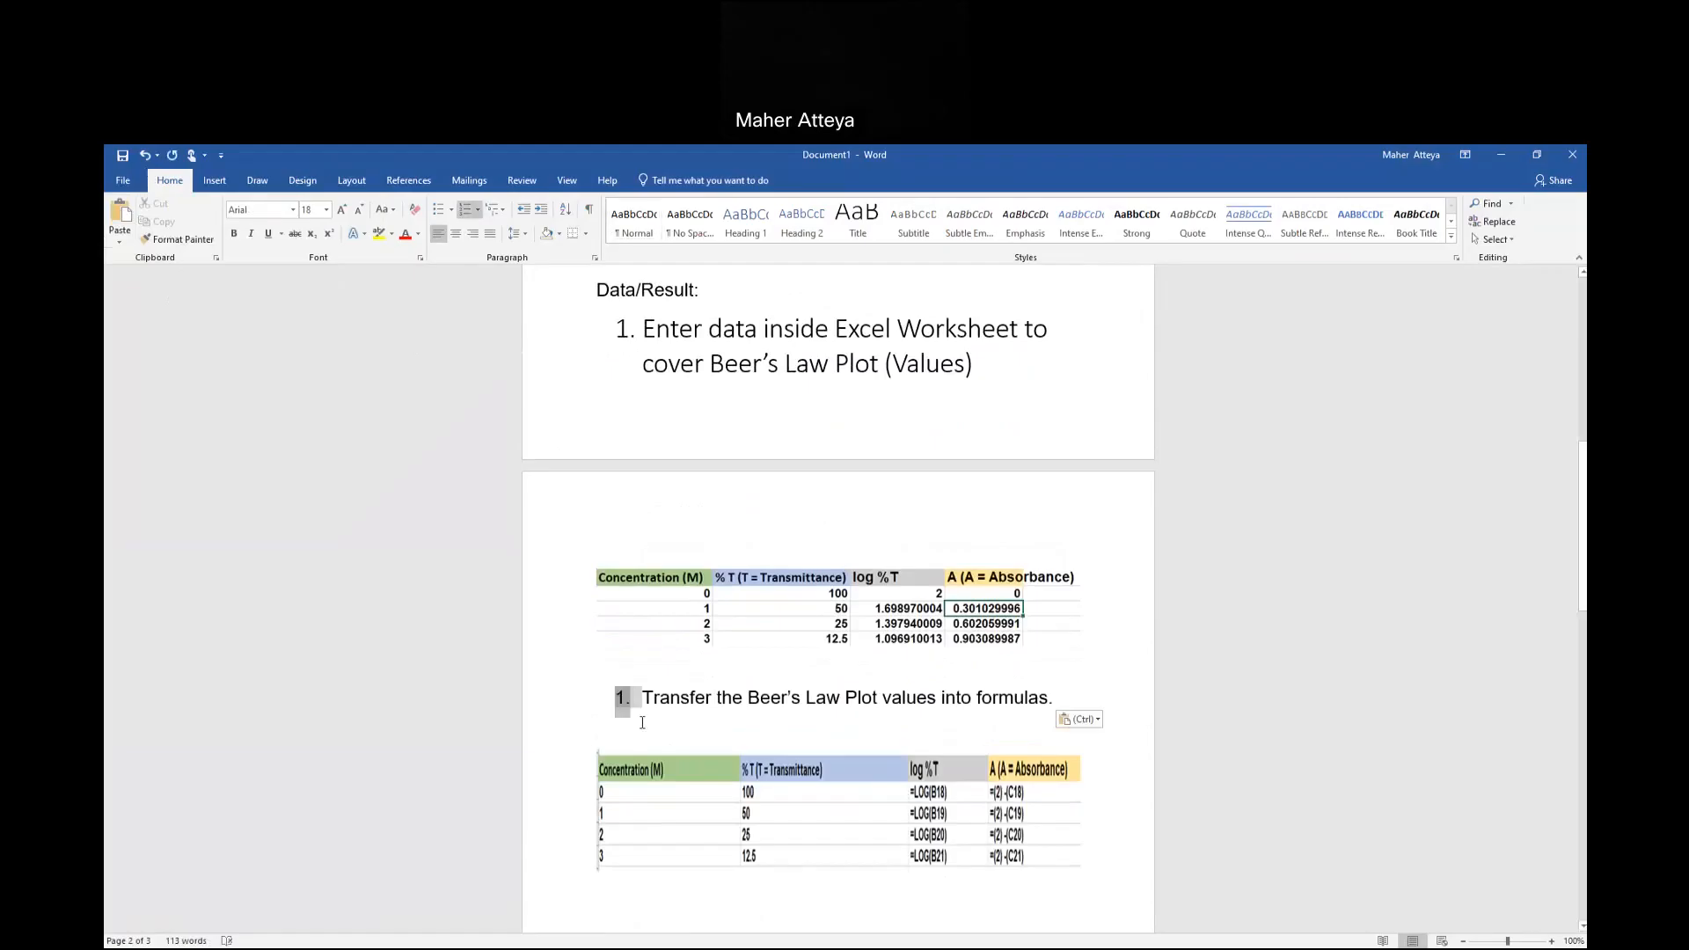
key(BackSpace)
text(2.)
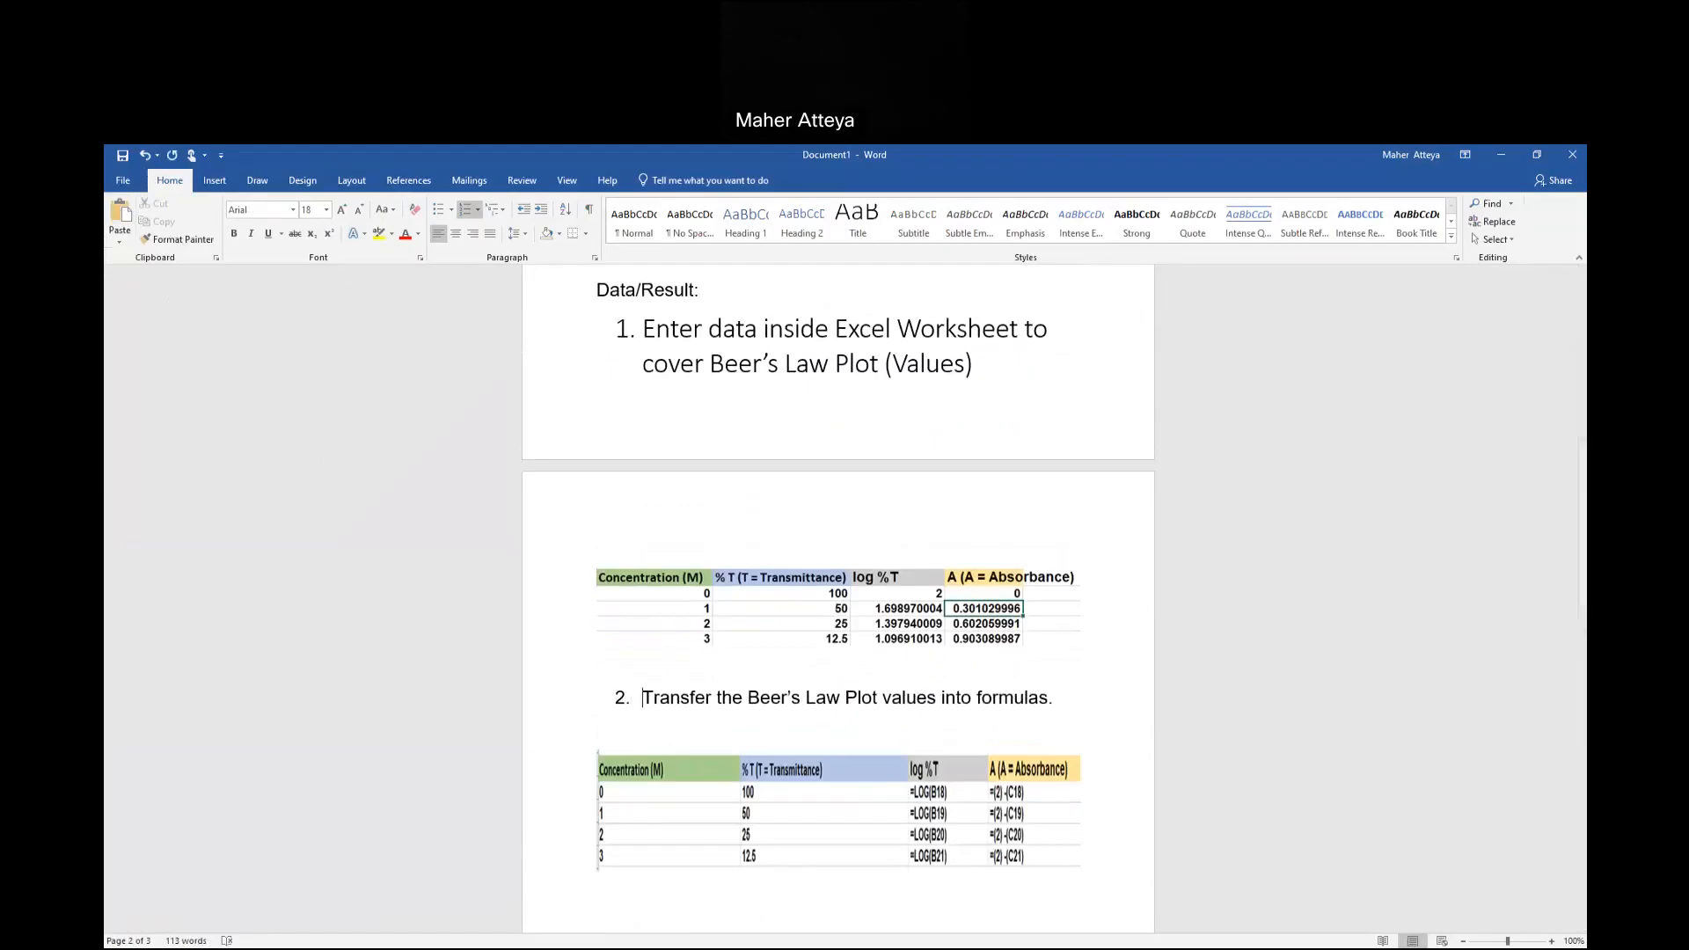
Paste the "Plot %T vs. Conc" graph from the Excel worksheet under the "3. Plot %T vs. Conc." line.
scroll(768, 735, down, 4)
click(768, 735)
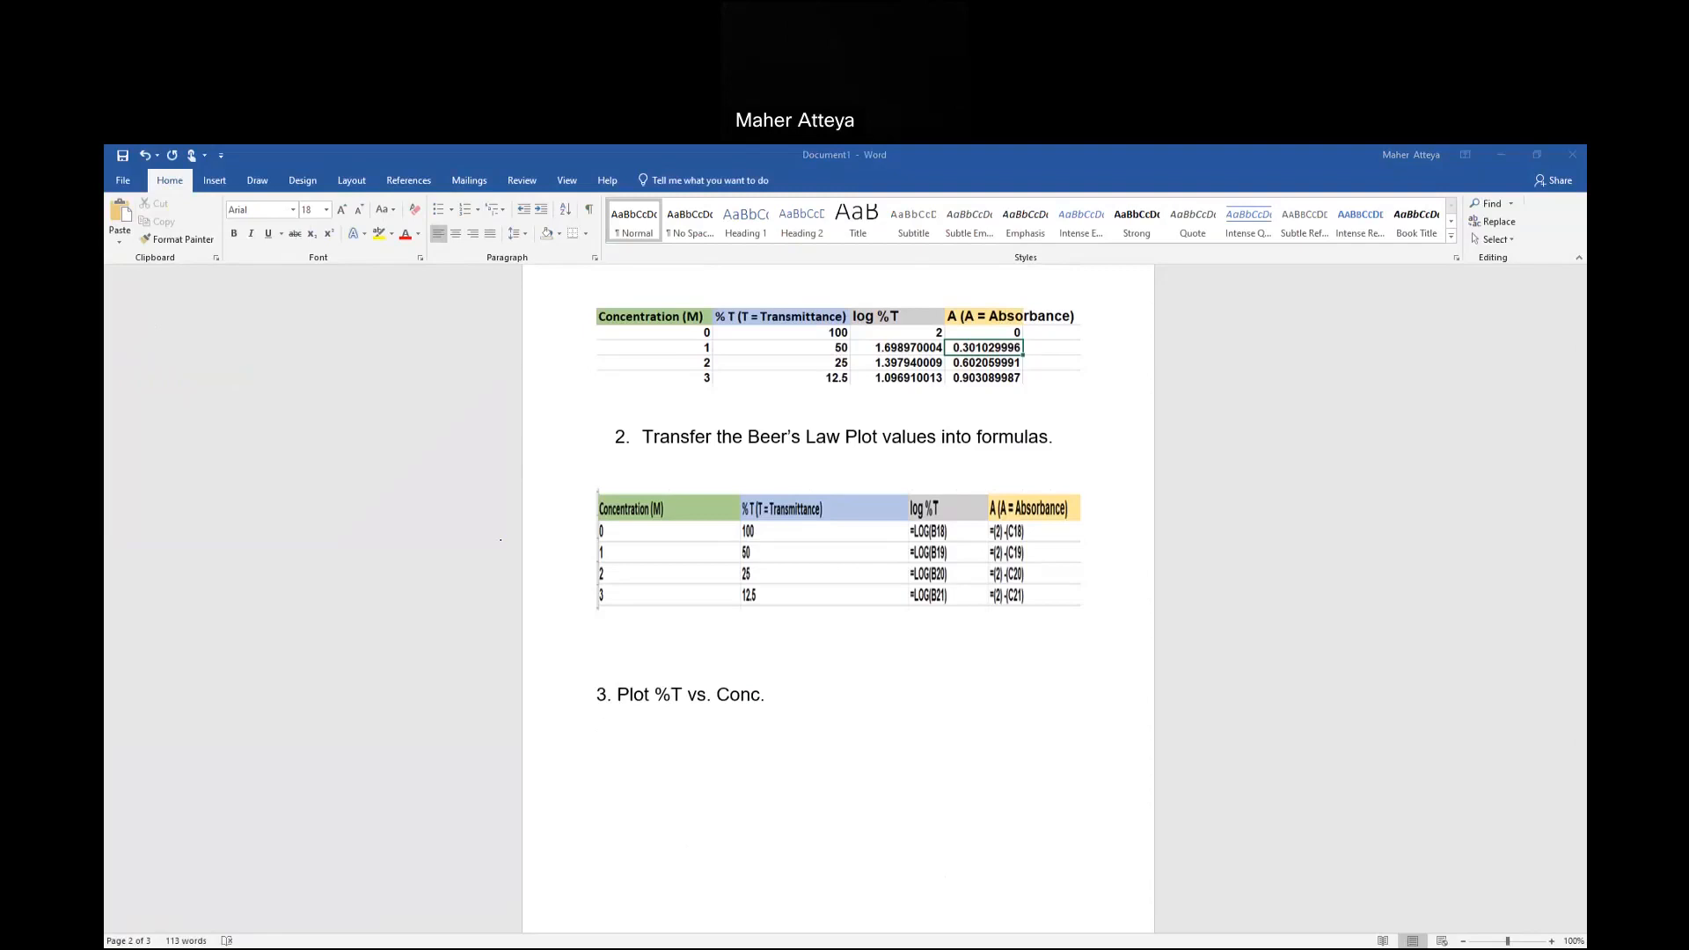
click(837, 772)
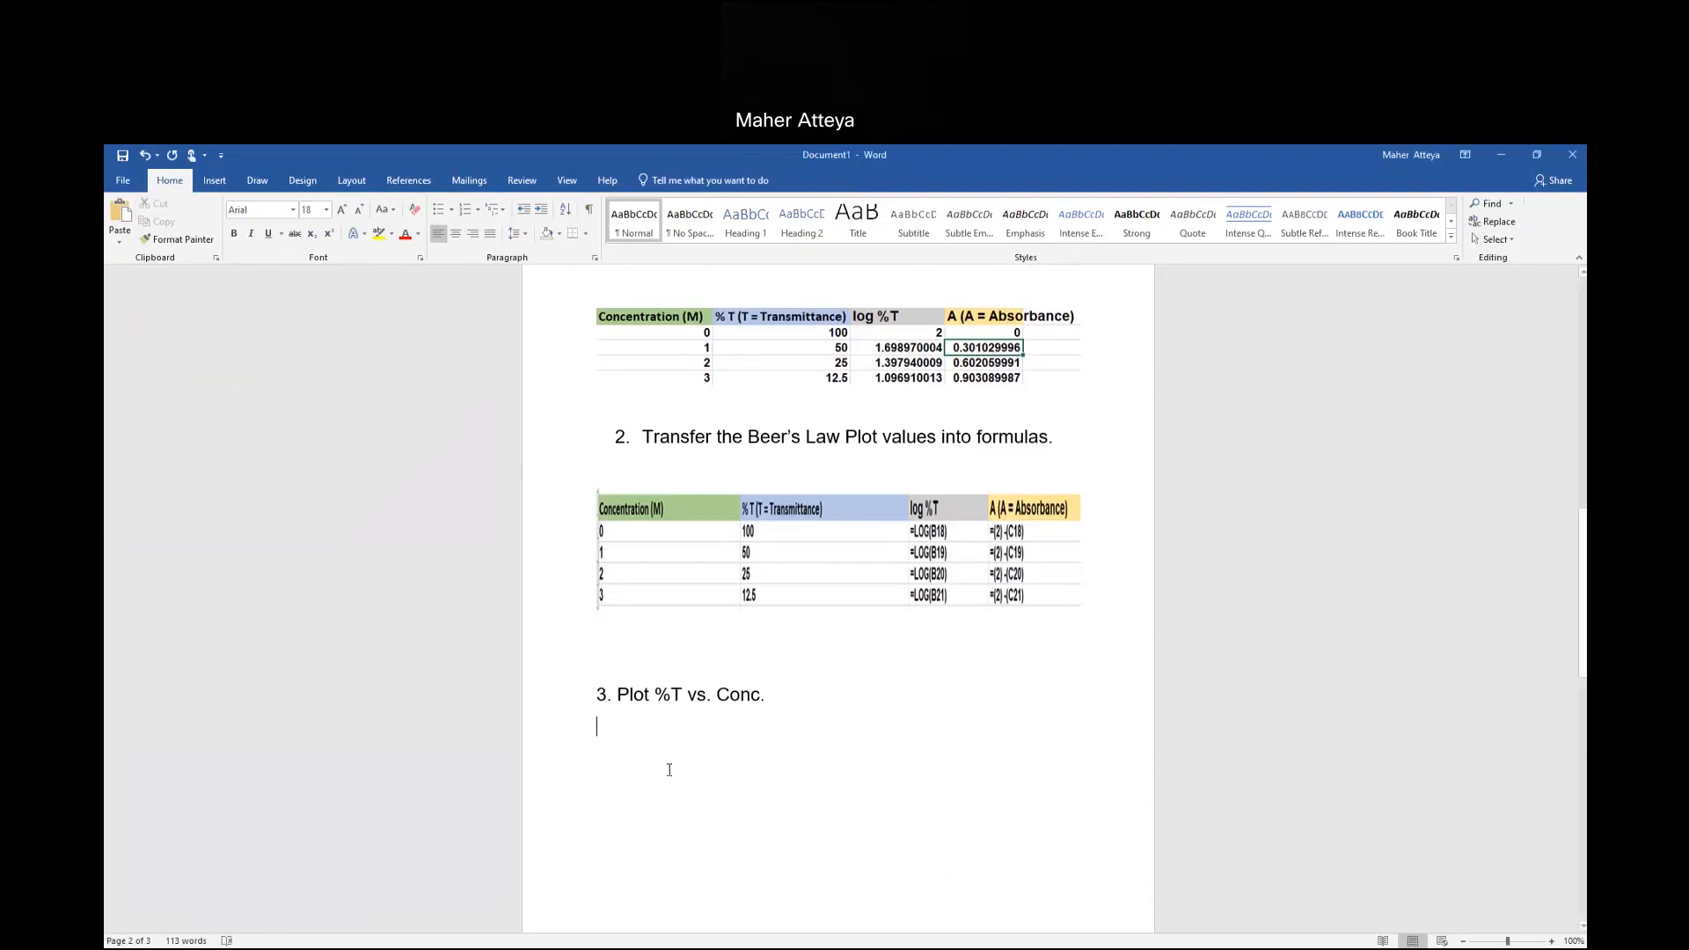
click(124, 225)
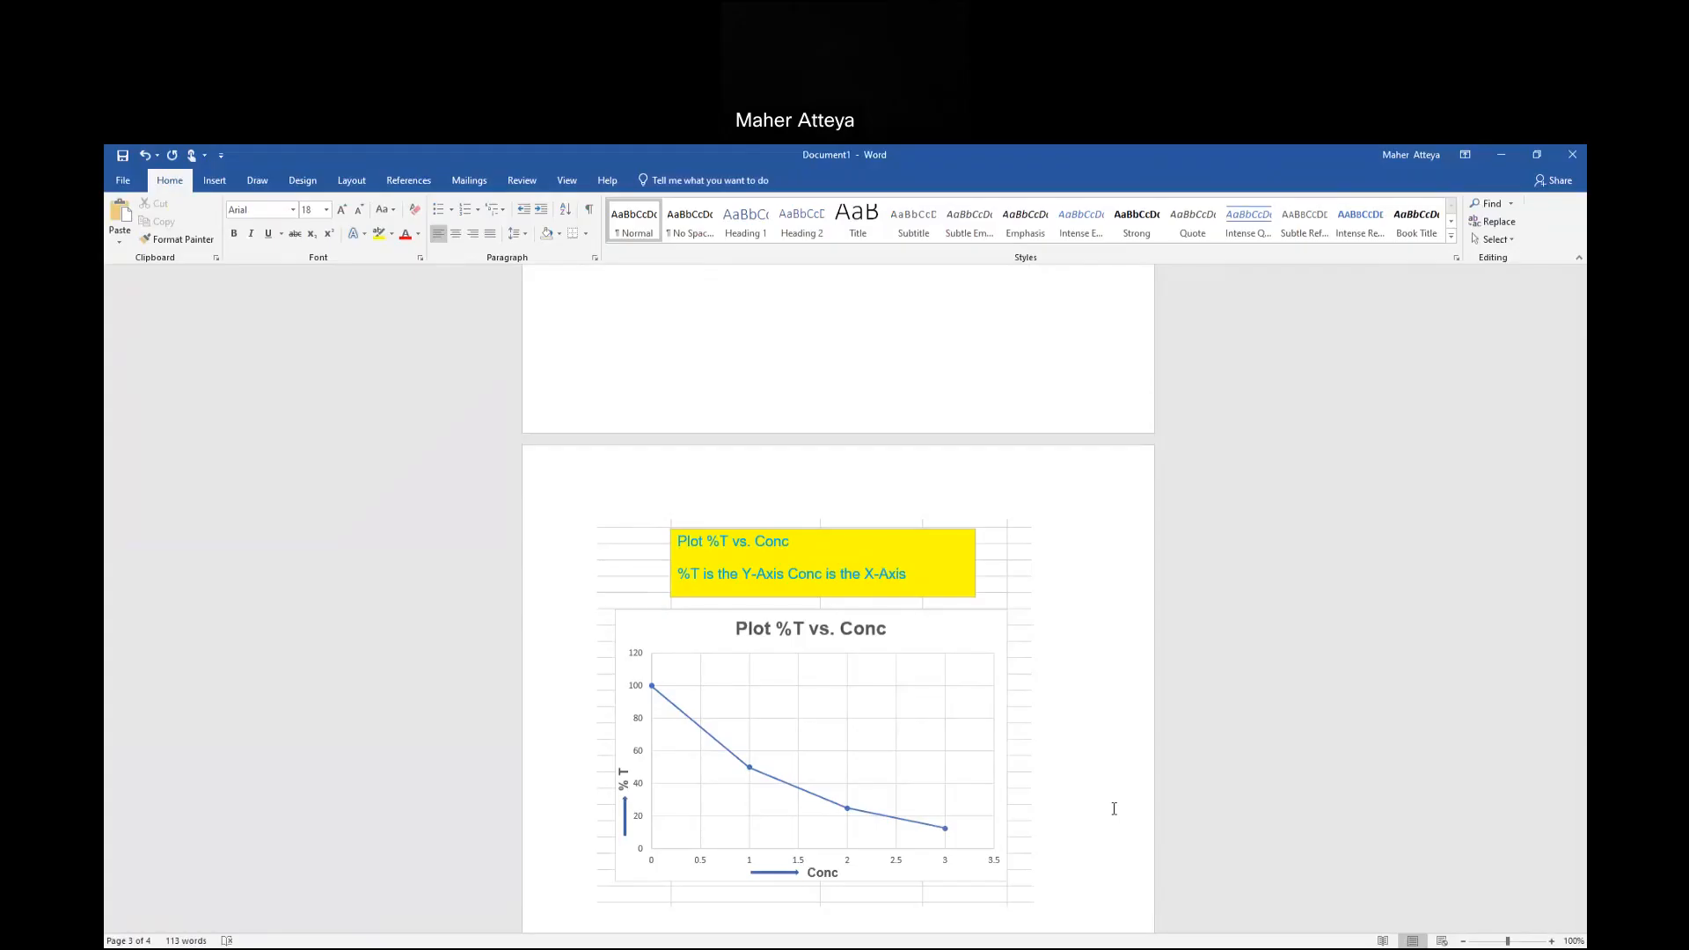
Copy the line "4. Plot Log %T vs. Conc." from the Procedure list and paste it below the %T vs. Conc graph.
scroll(871, 756, up, 8)
scroll(866, 750, up, 15)
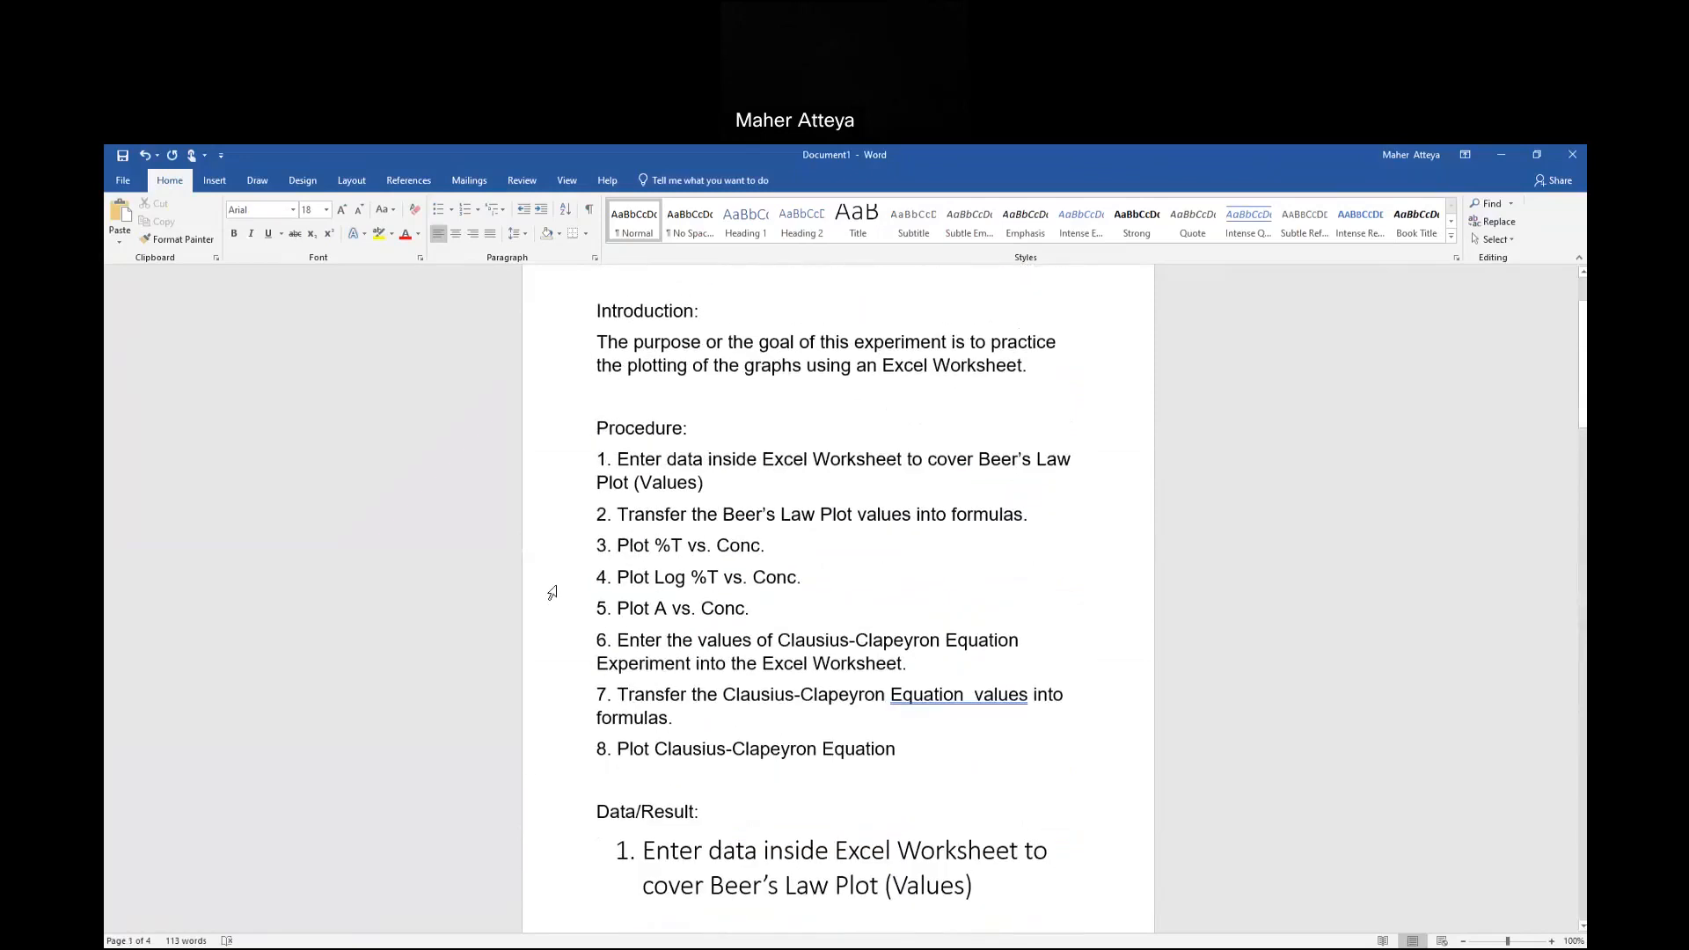
drag(592, 577, 804, 581)
key(ctrl+c)
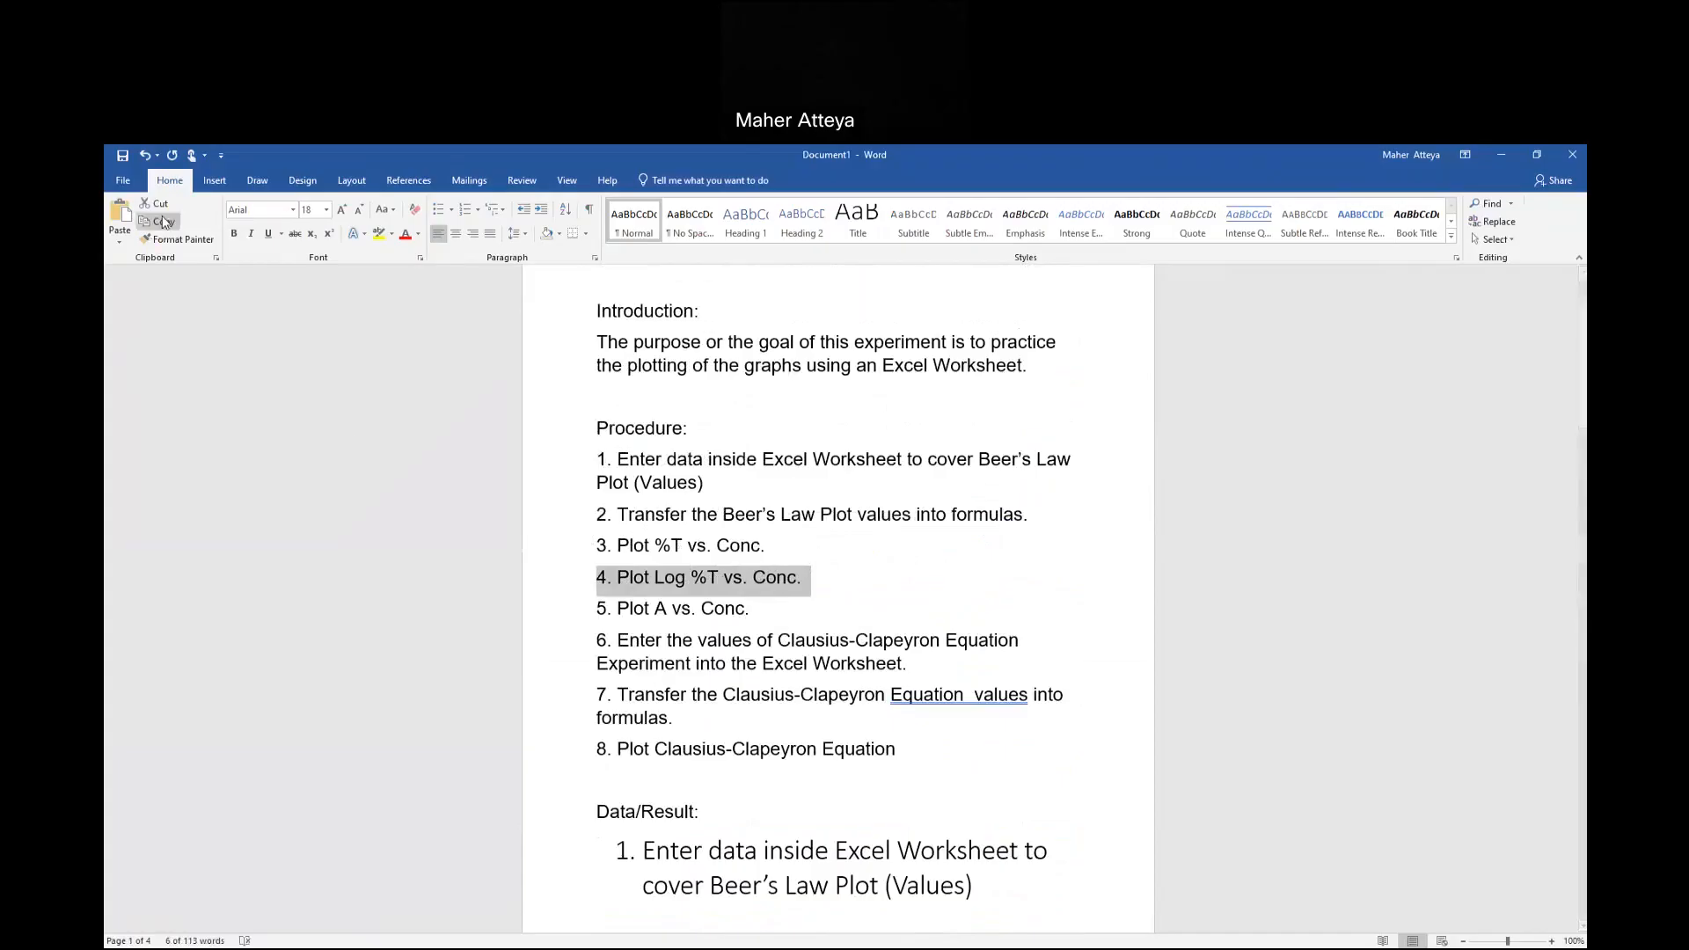
scroll(842, 671, down, 10)
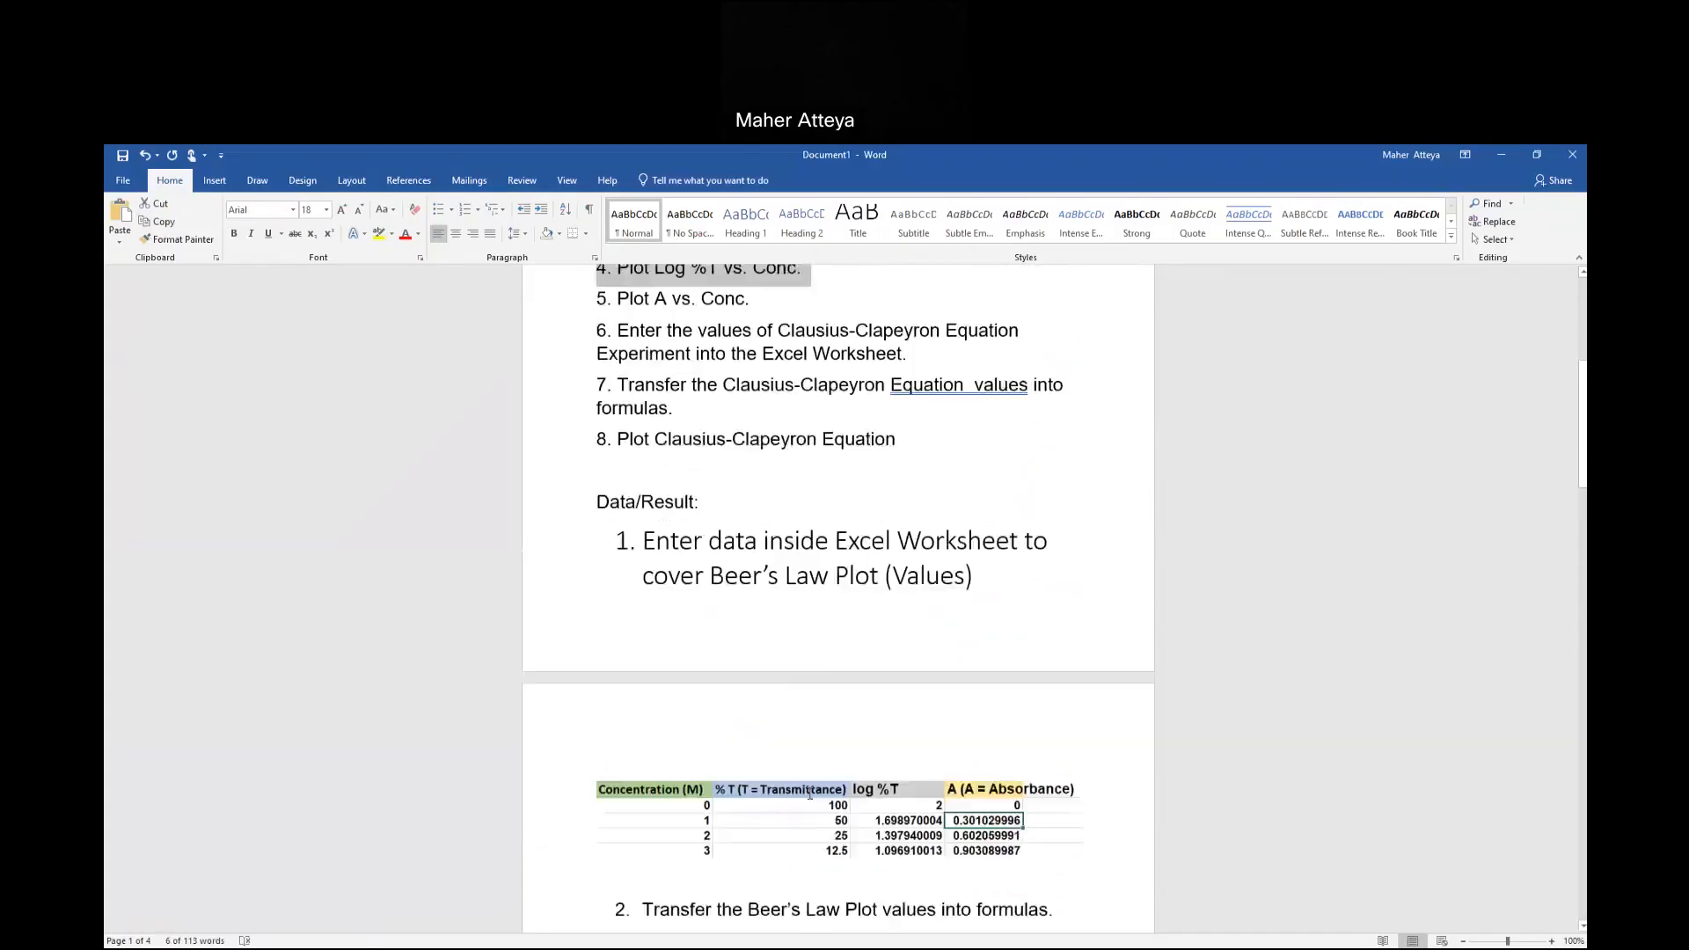
scroll(811, 793, down, 1)
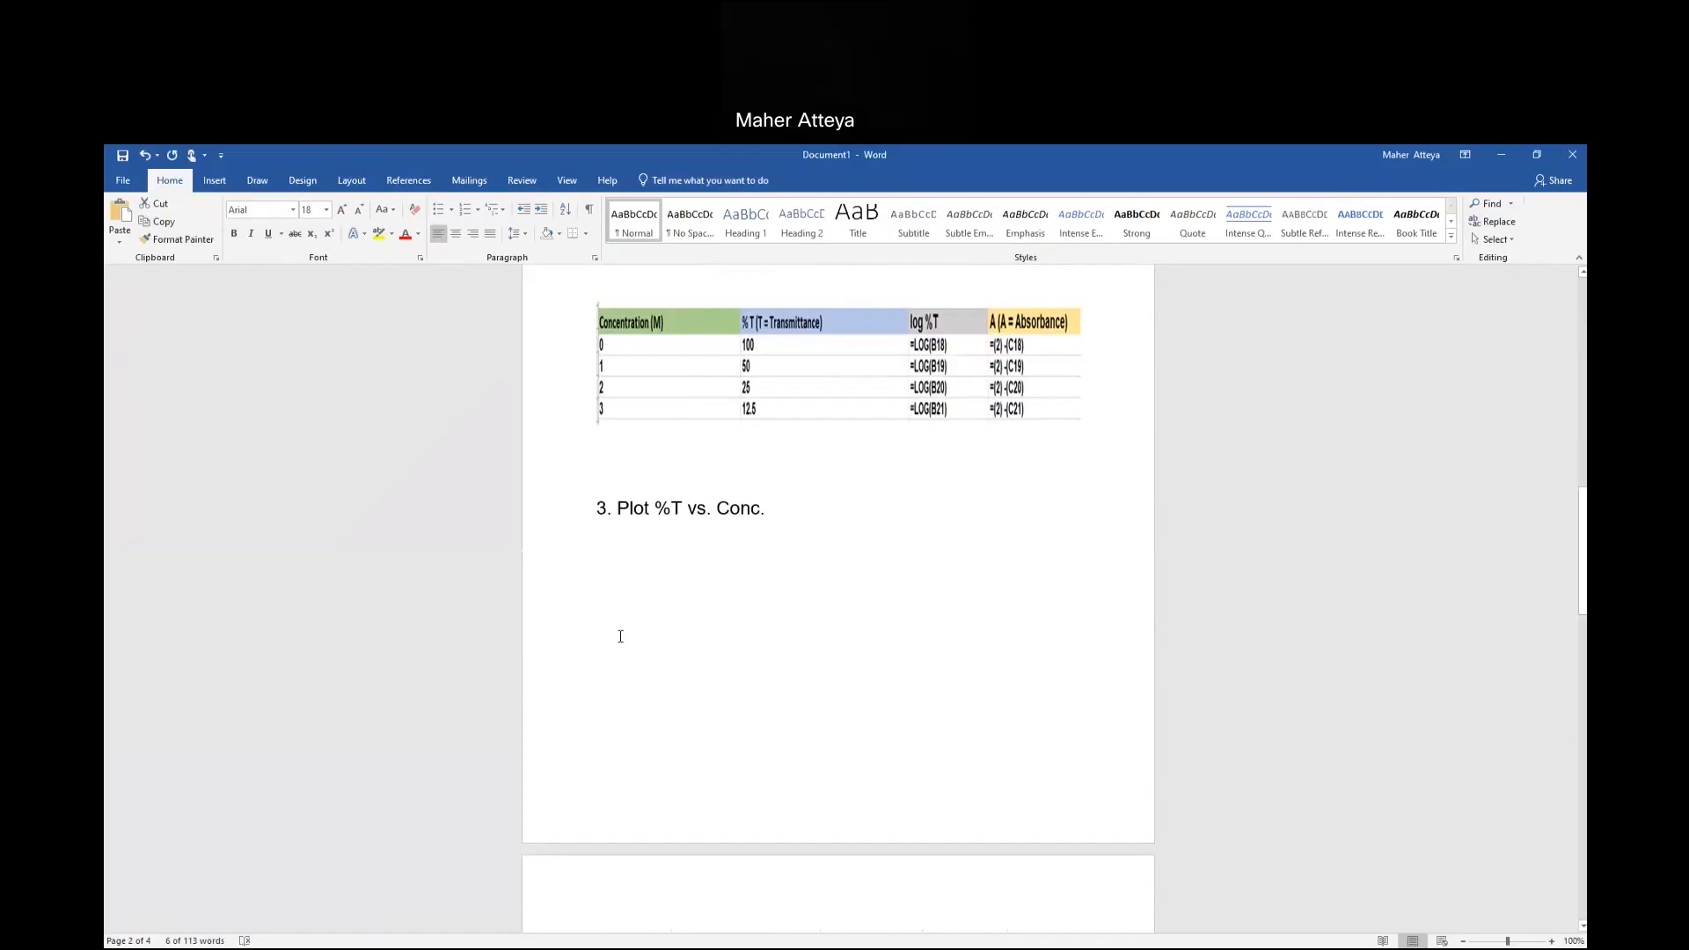
scroll(620, 636, down, 10)
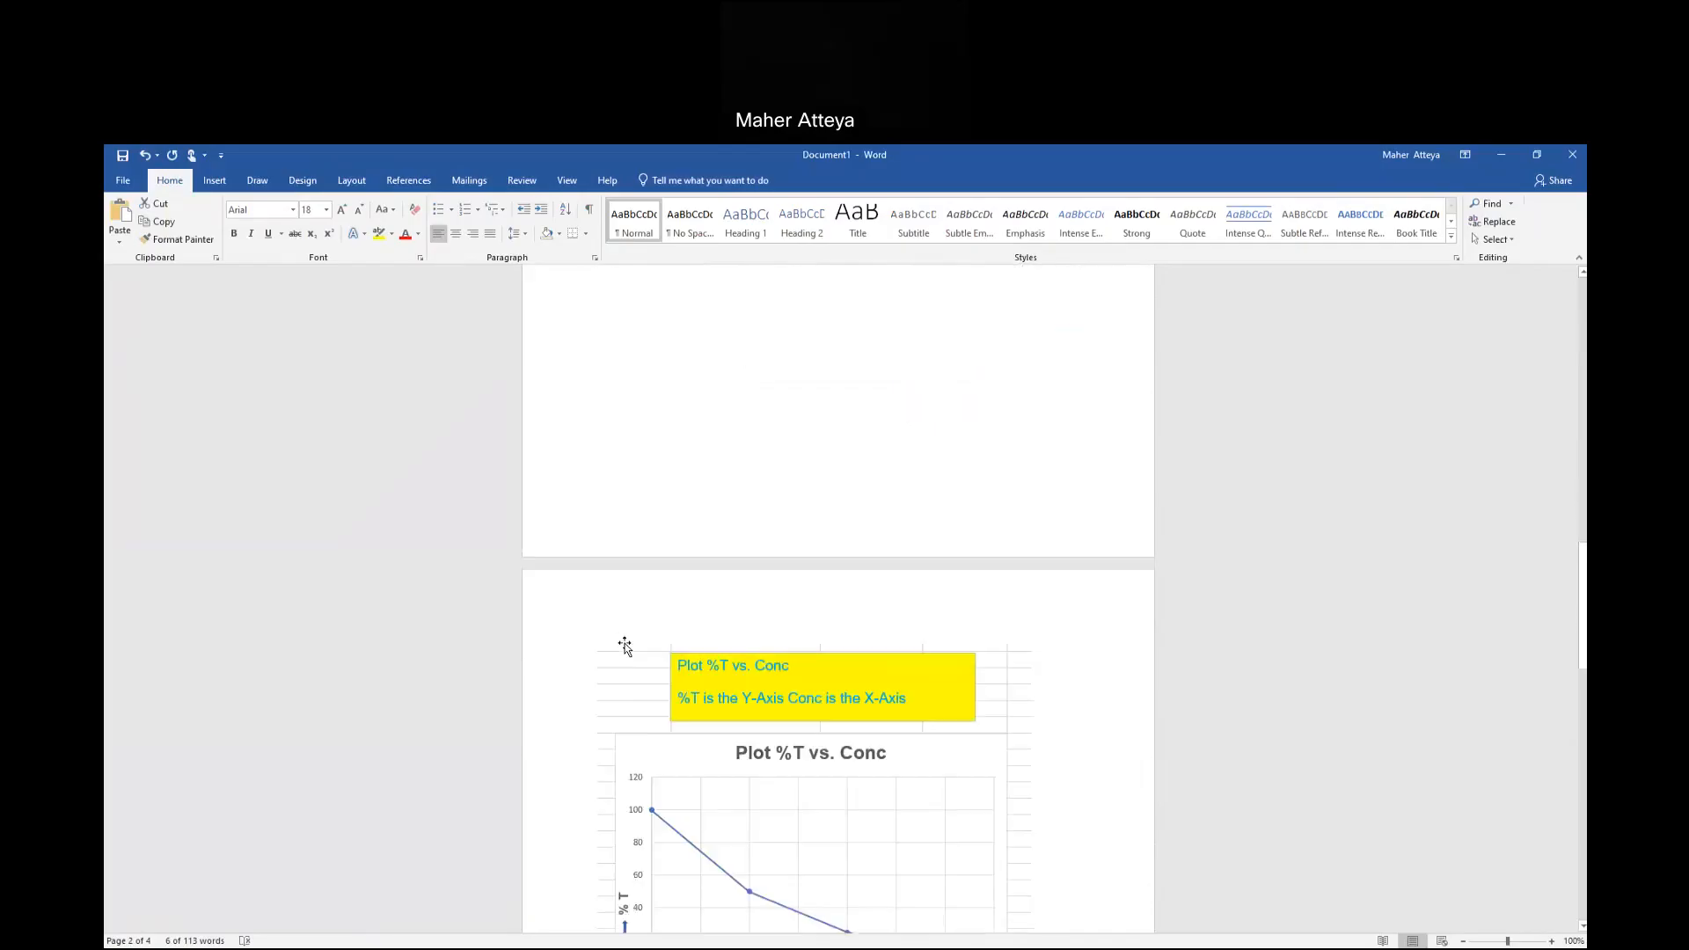
click(635, 613)
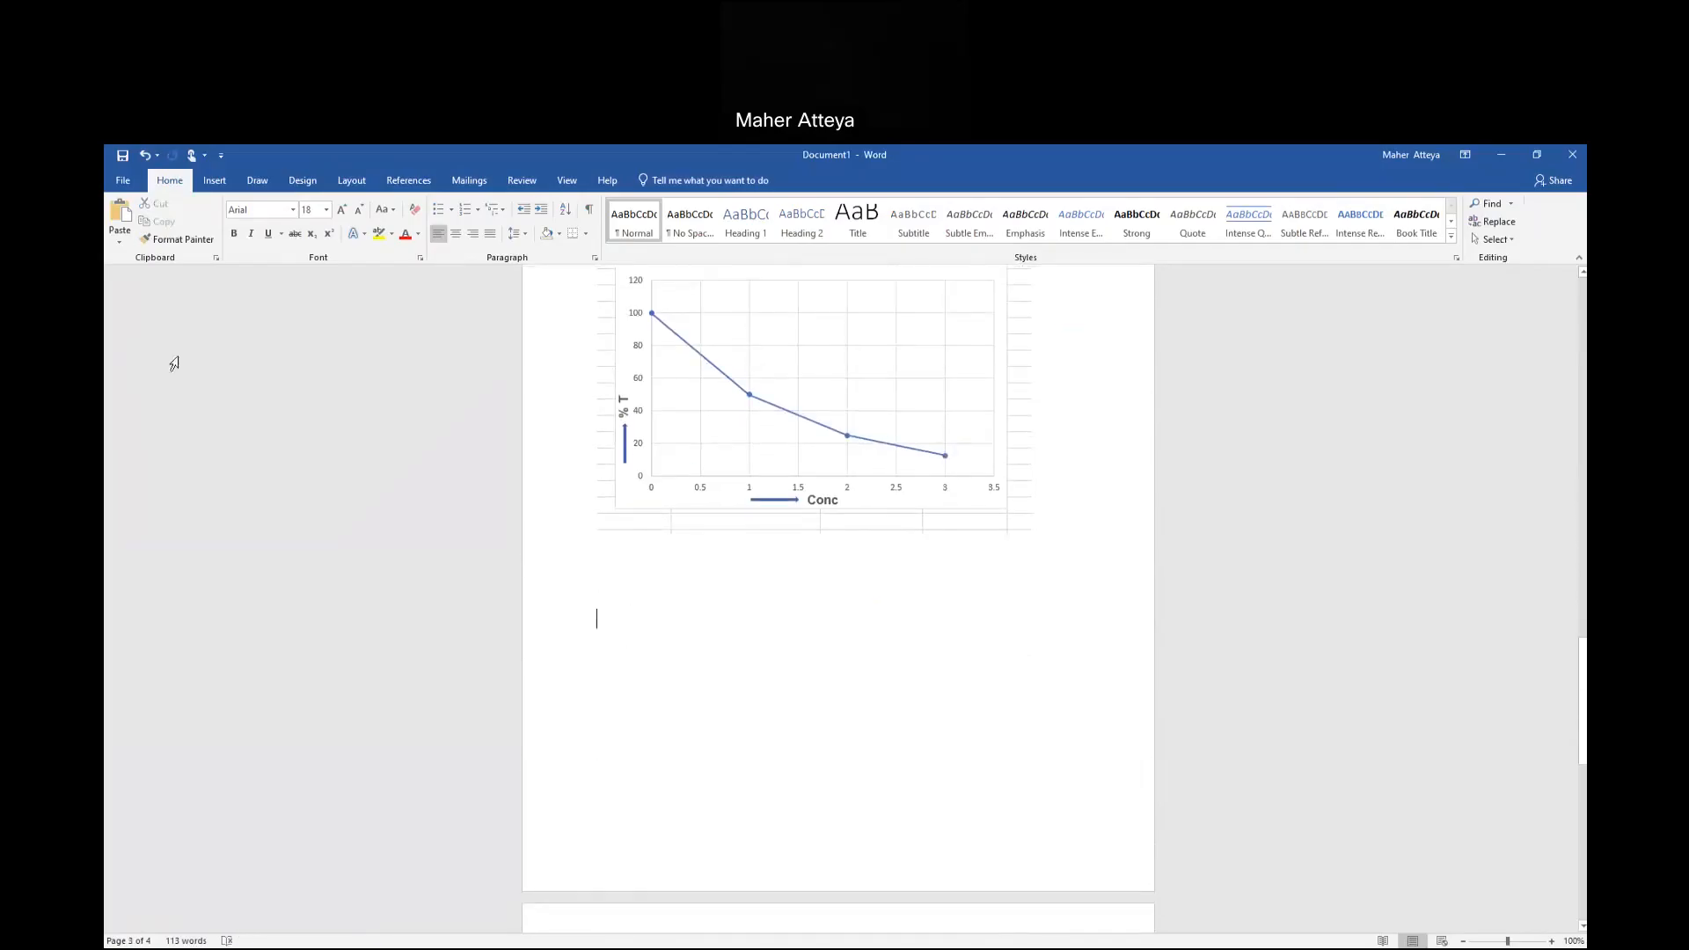
click(121, 214)
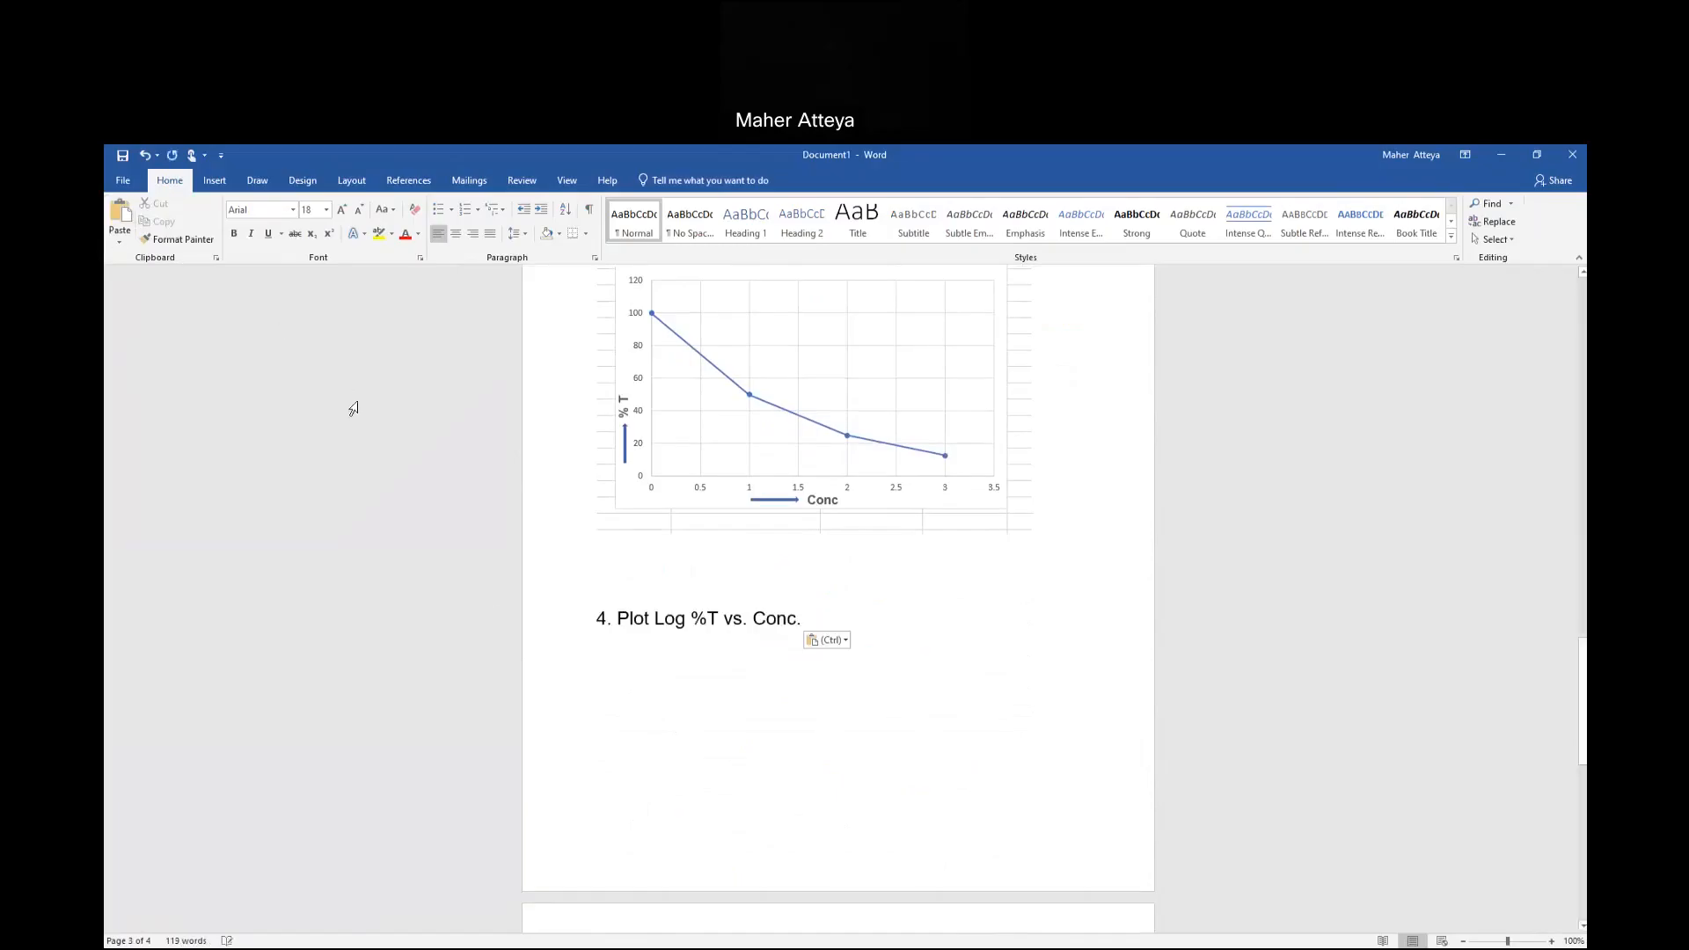
Bring the "Plot log %T vs. Conc" graph from the Excel worksheet into the Word report under "4. Plot Log %T vs. Conc.".
key(alt+Tab)
scroll(764, 720, down, 7)
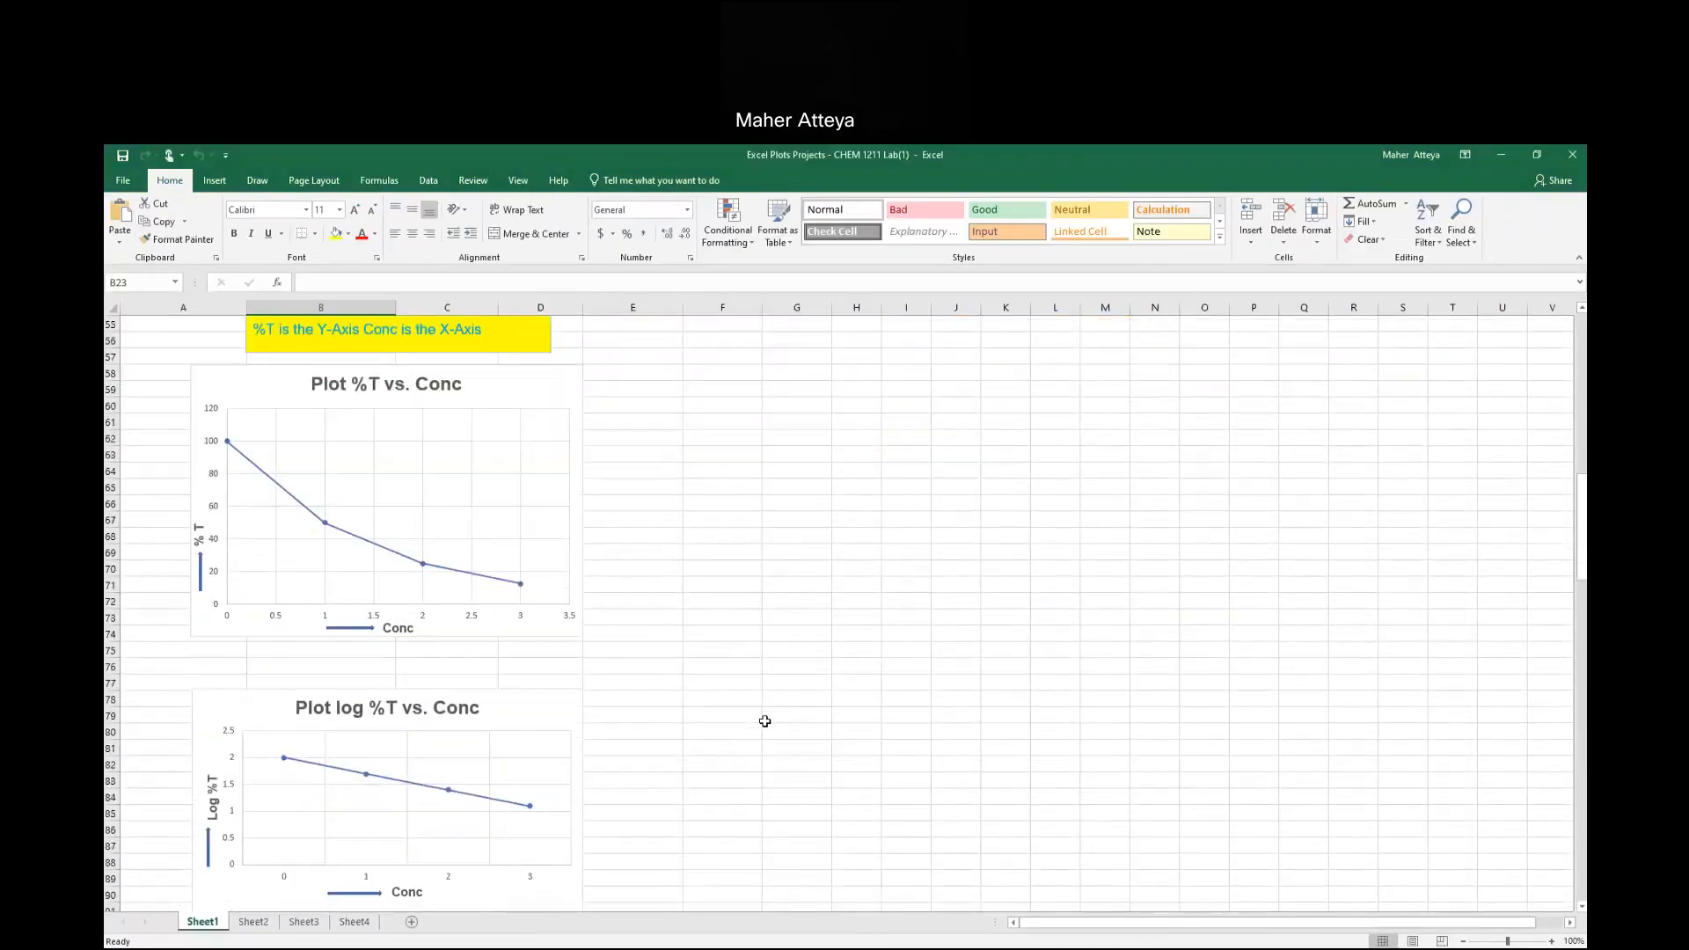
scroll(763, 722, down, 2)
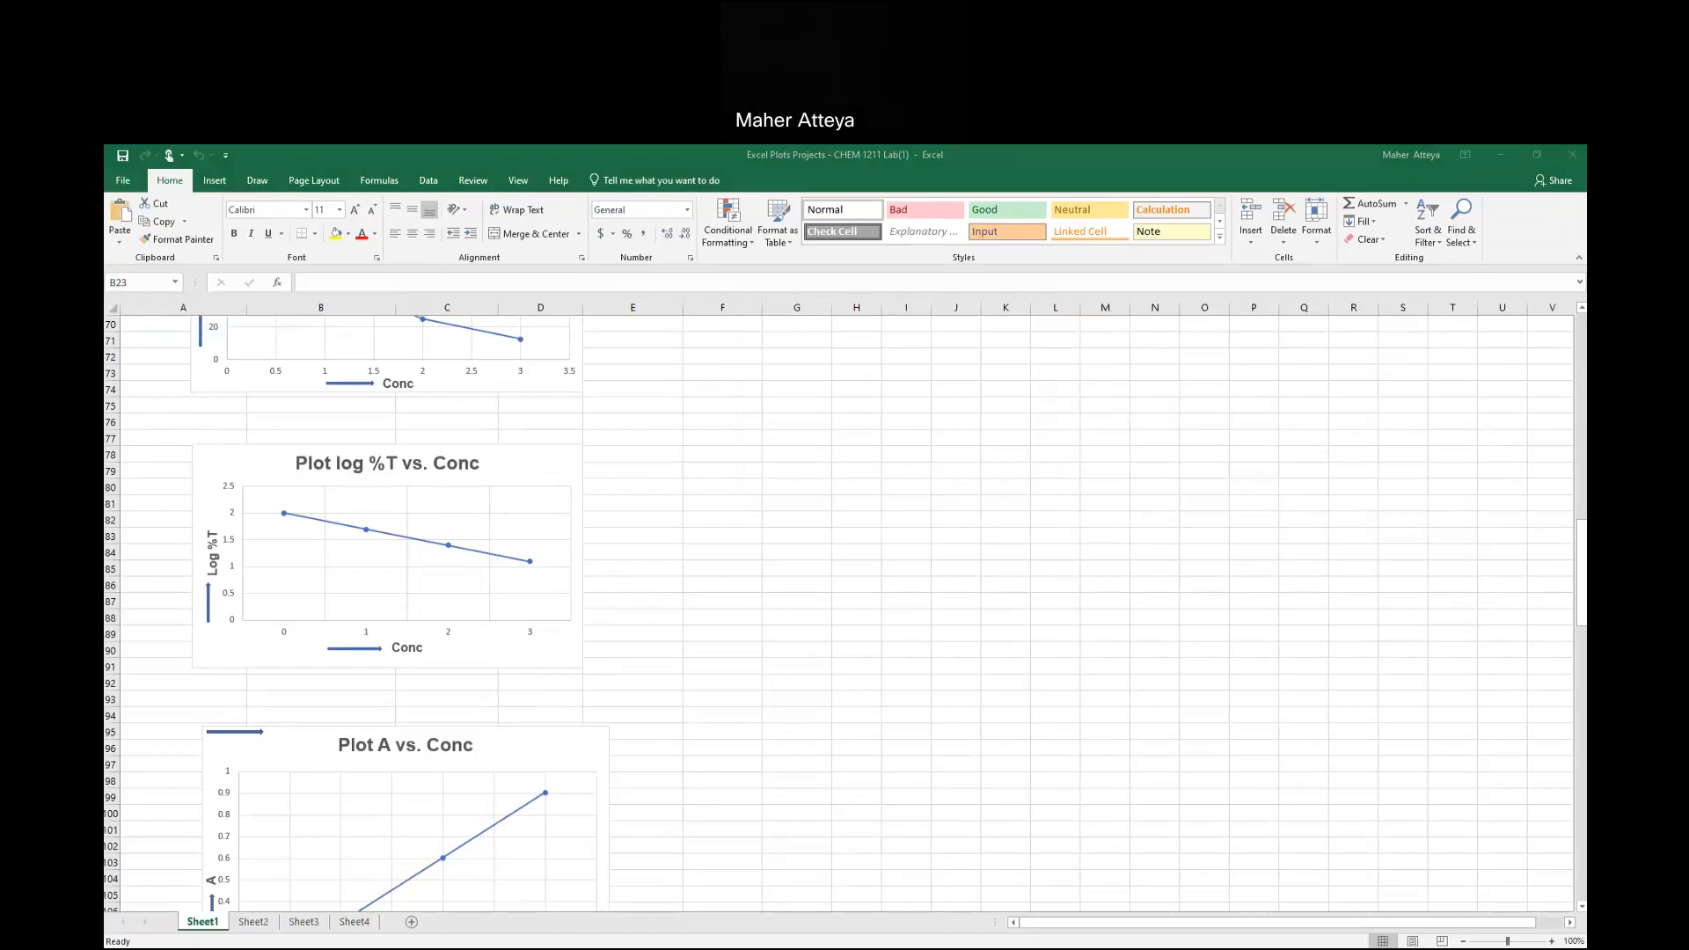
key(alt+Tab)
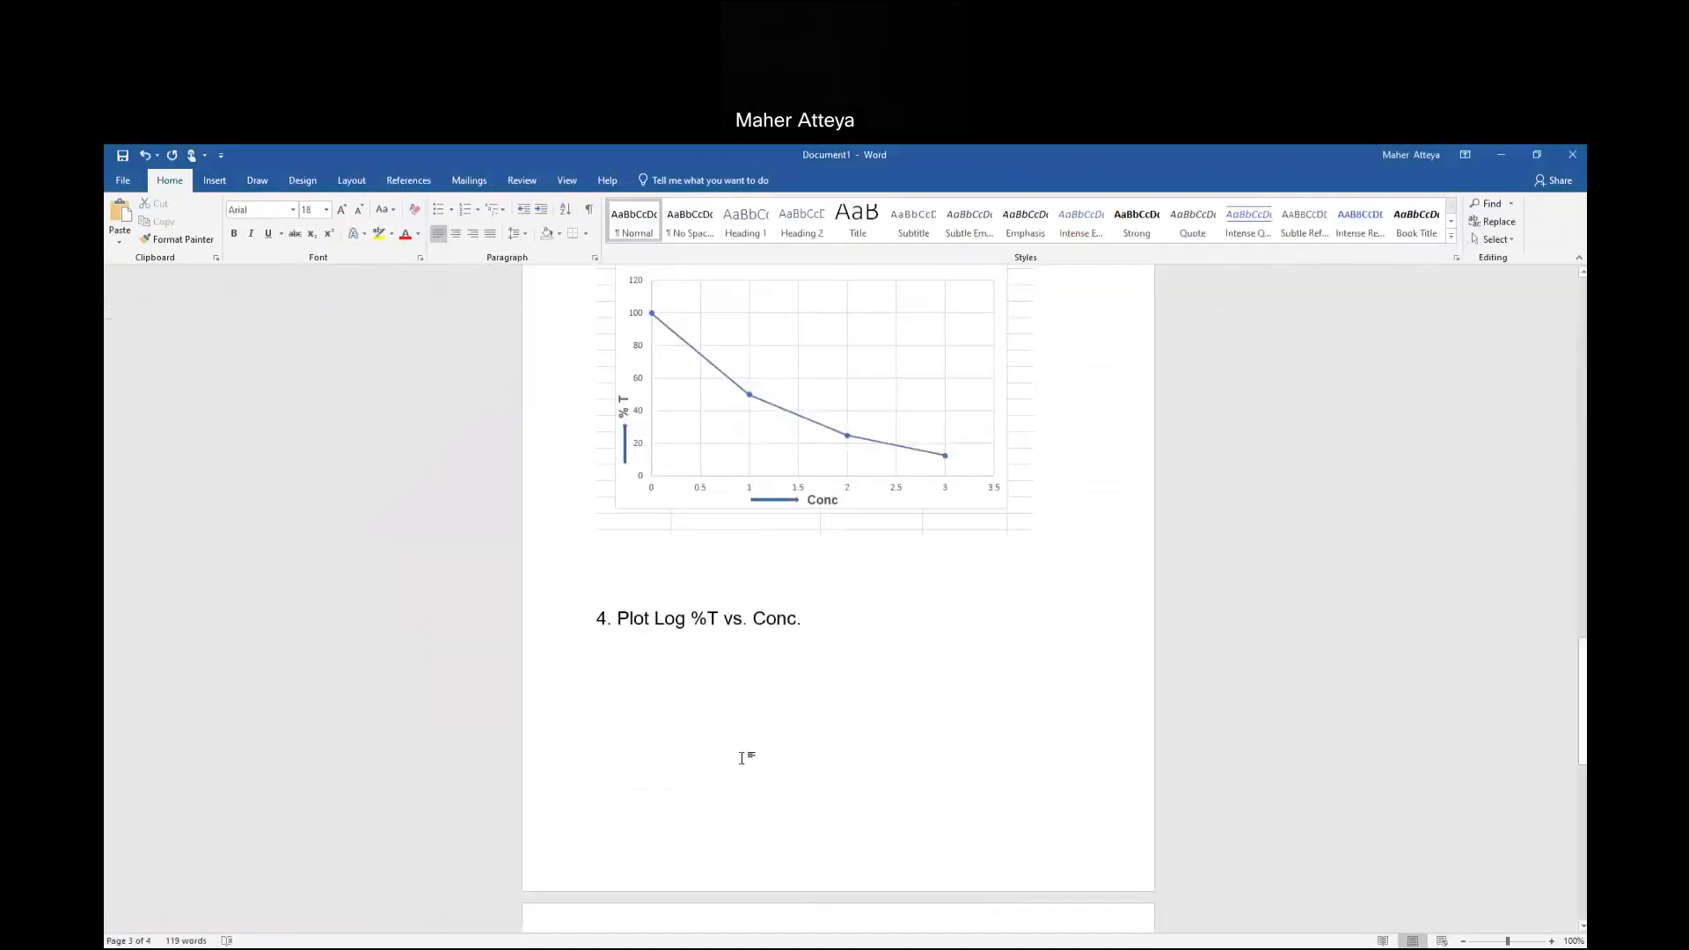
click(116, 220)
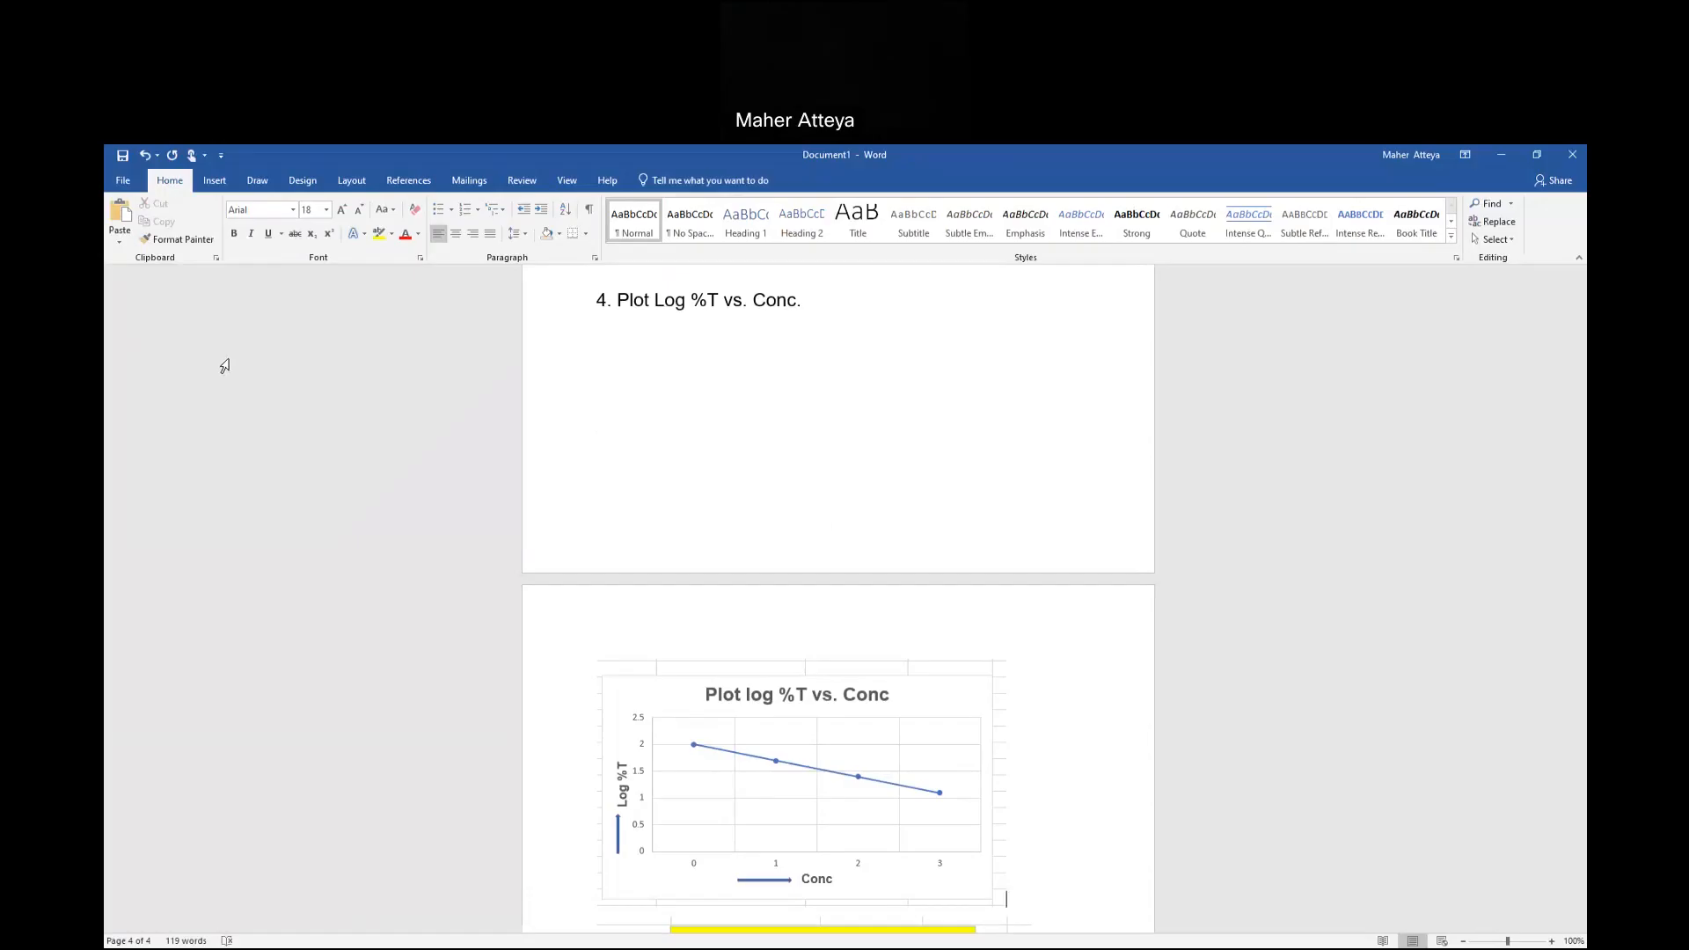
Add the line "5. A vs. Conc. Plot" on a new page after the last %T vs. Conc graph.
scroll(186, 526, down, 5)
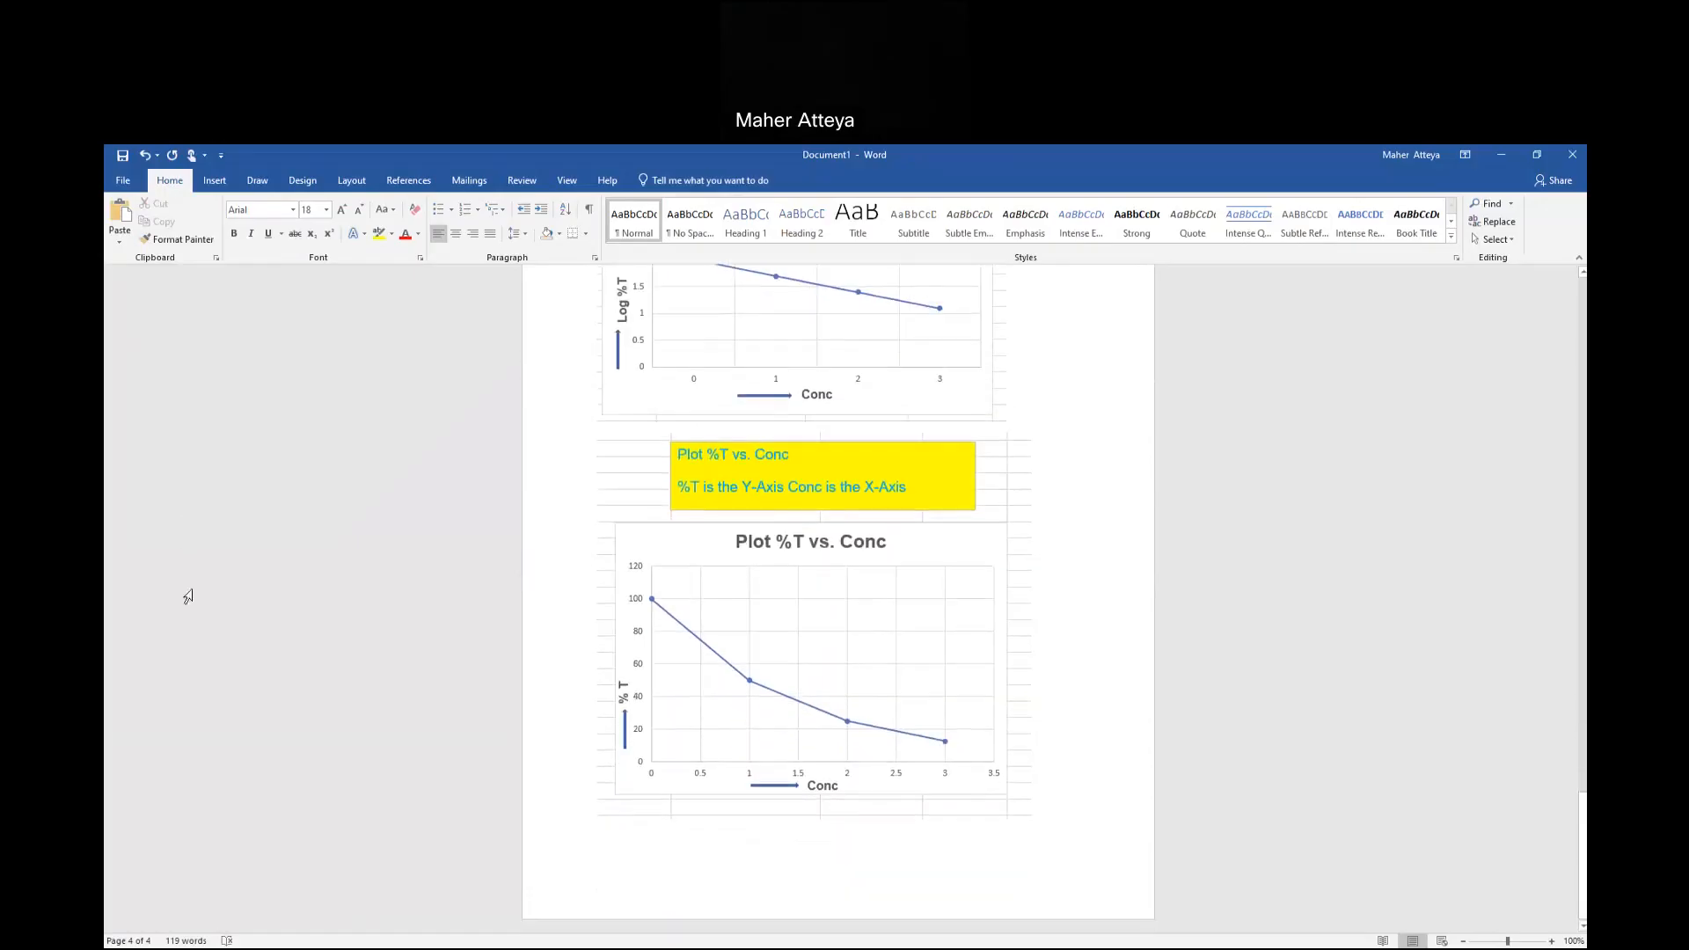
scroll(187, 768, up, 3)
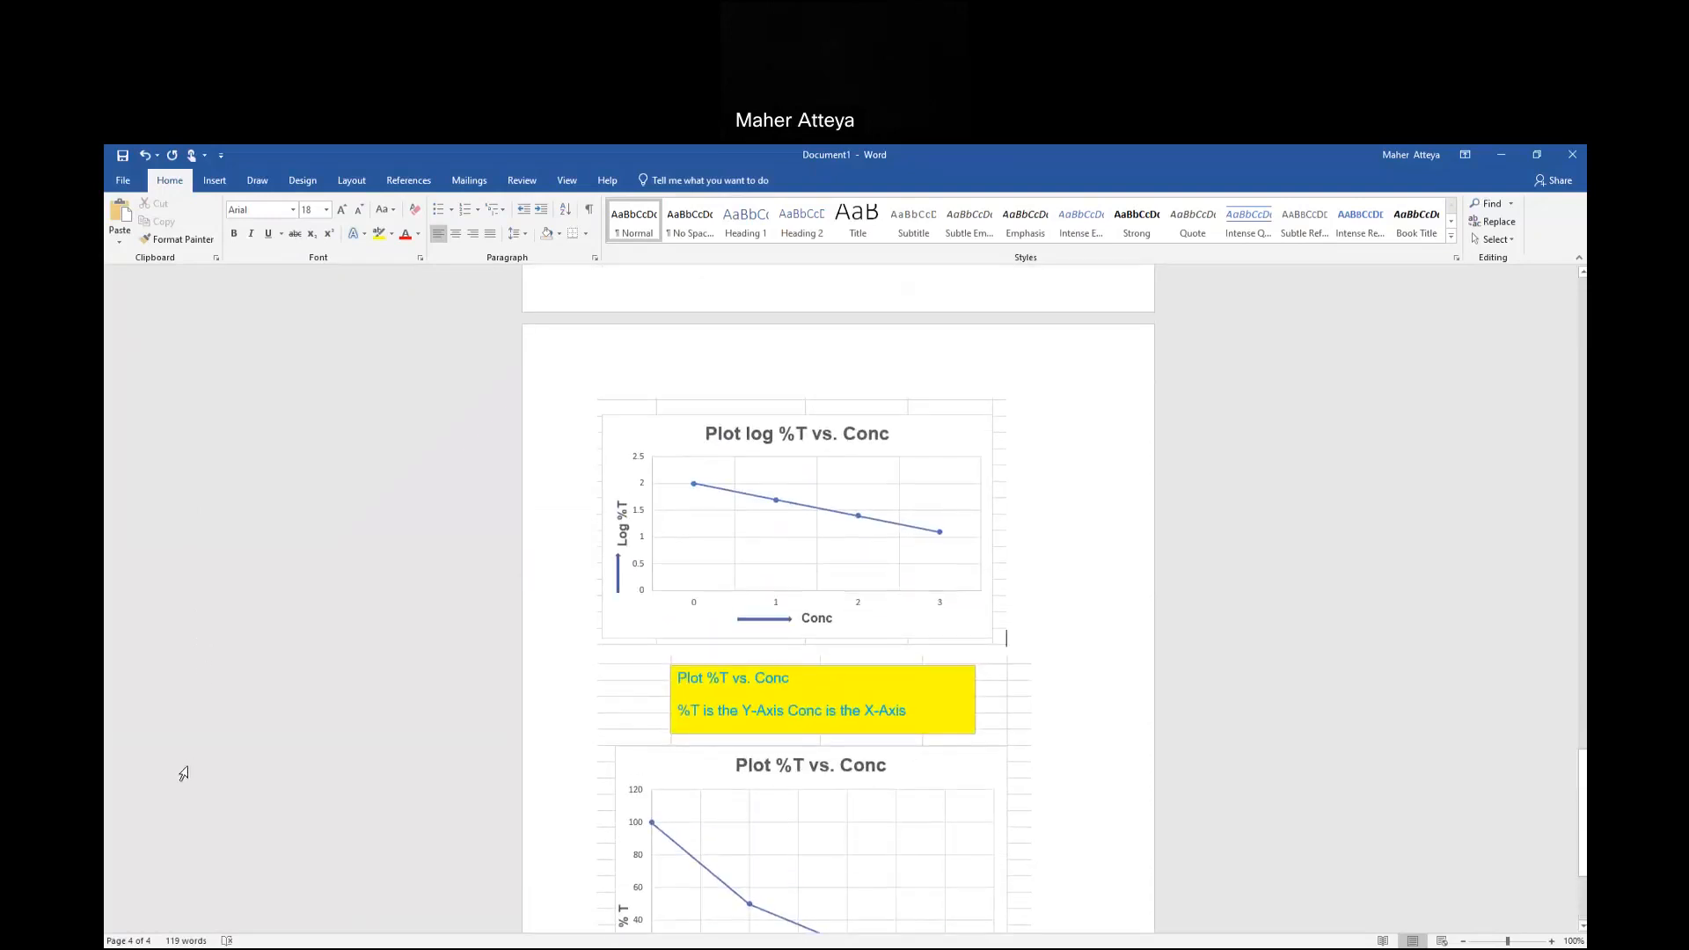
scroll(183, 774, up, 4)
scroll(183, 773, down, 1)
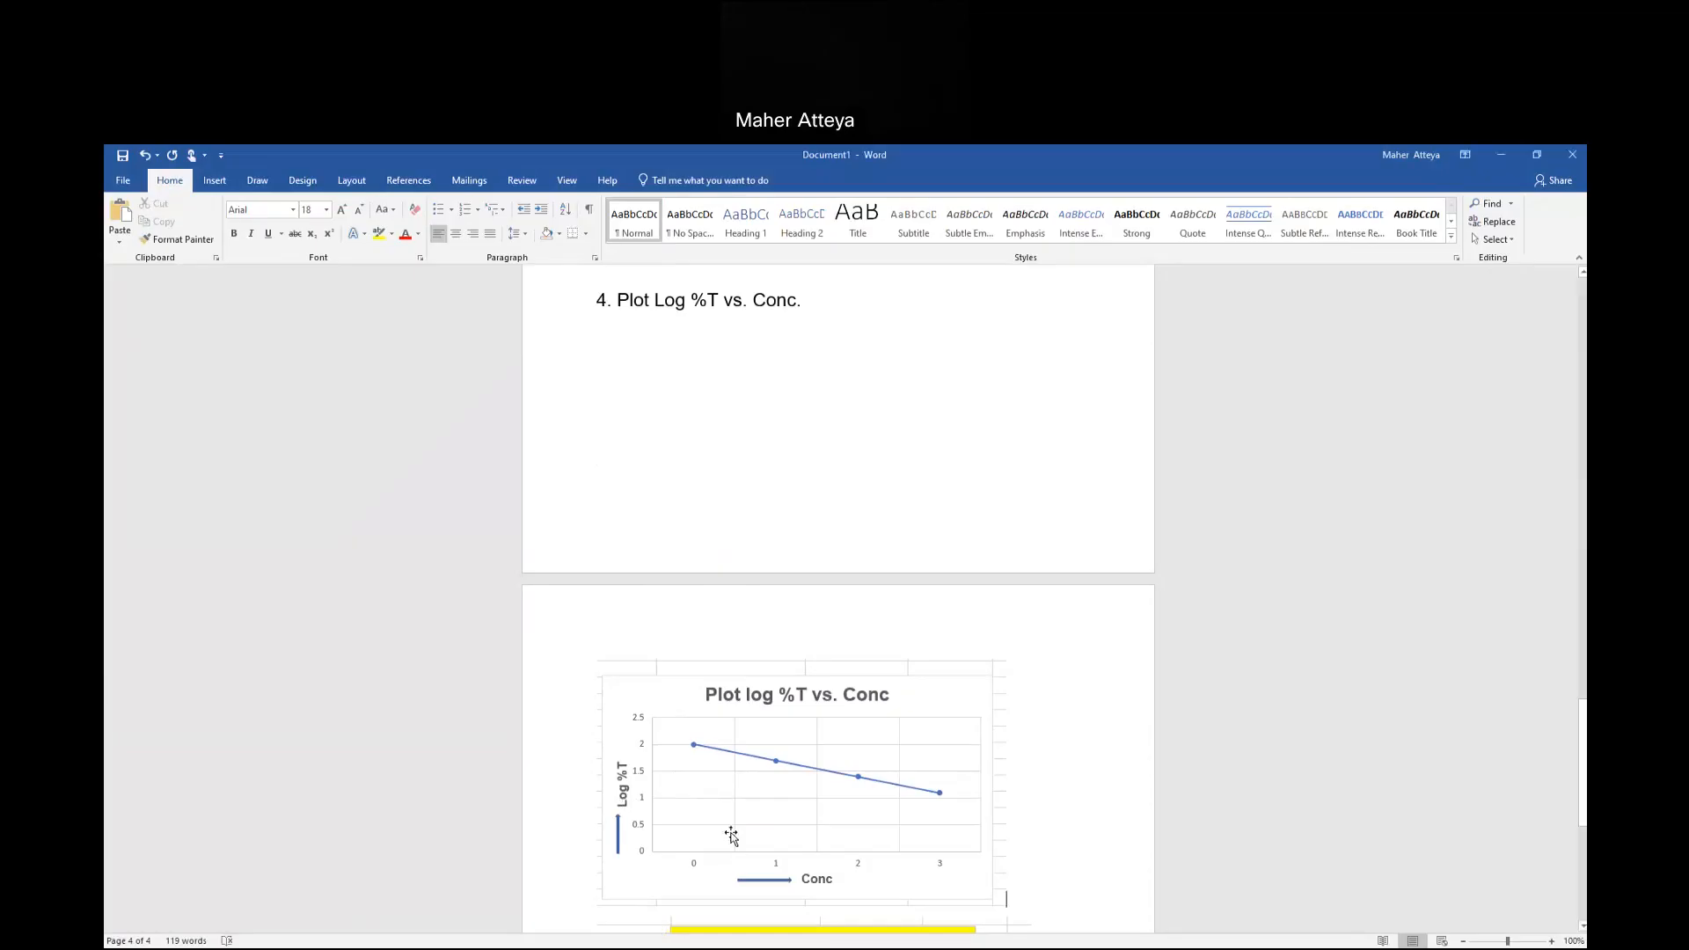
scroll(731, 831, down, 6)
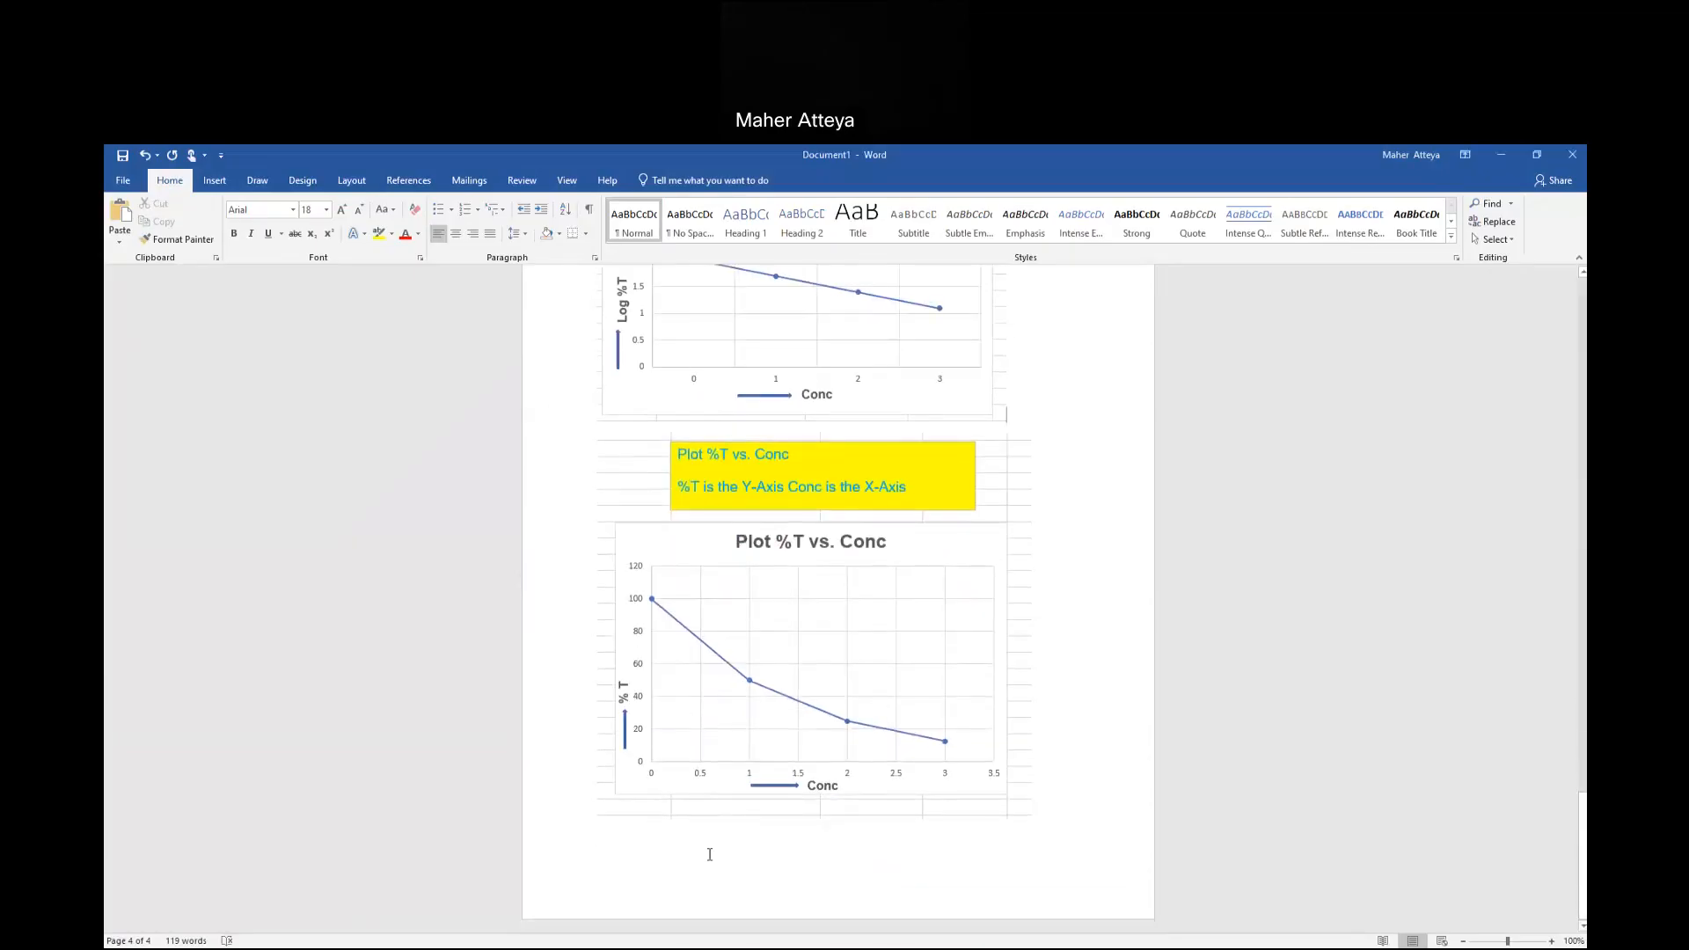
double_click(711, 854)
click(1063, 825)
key(Return)
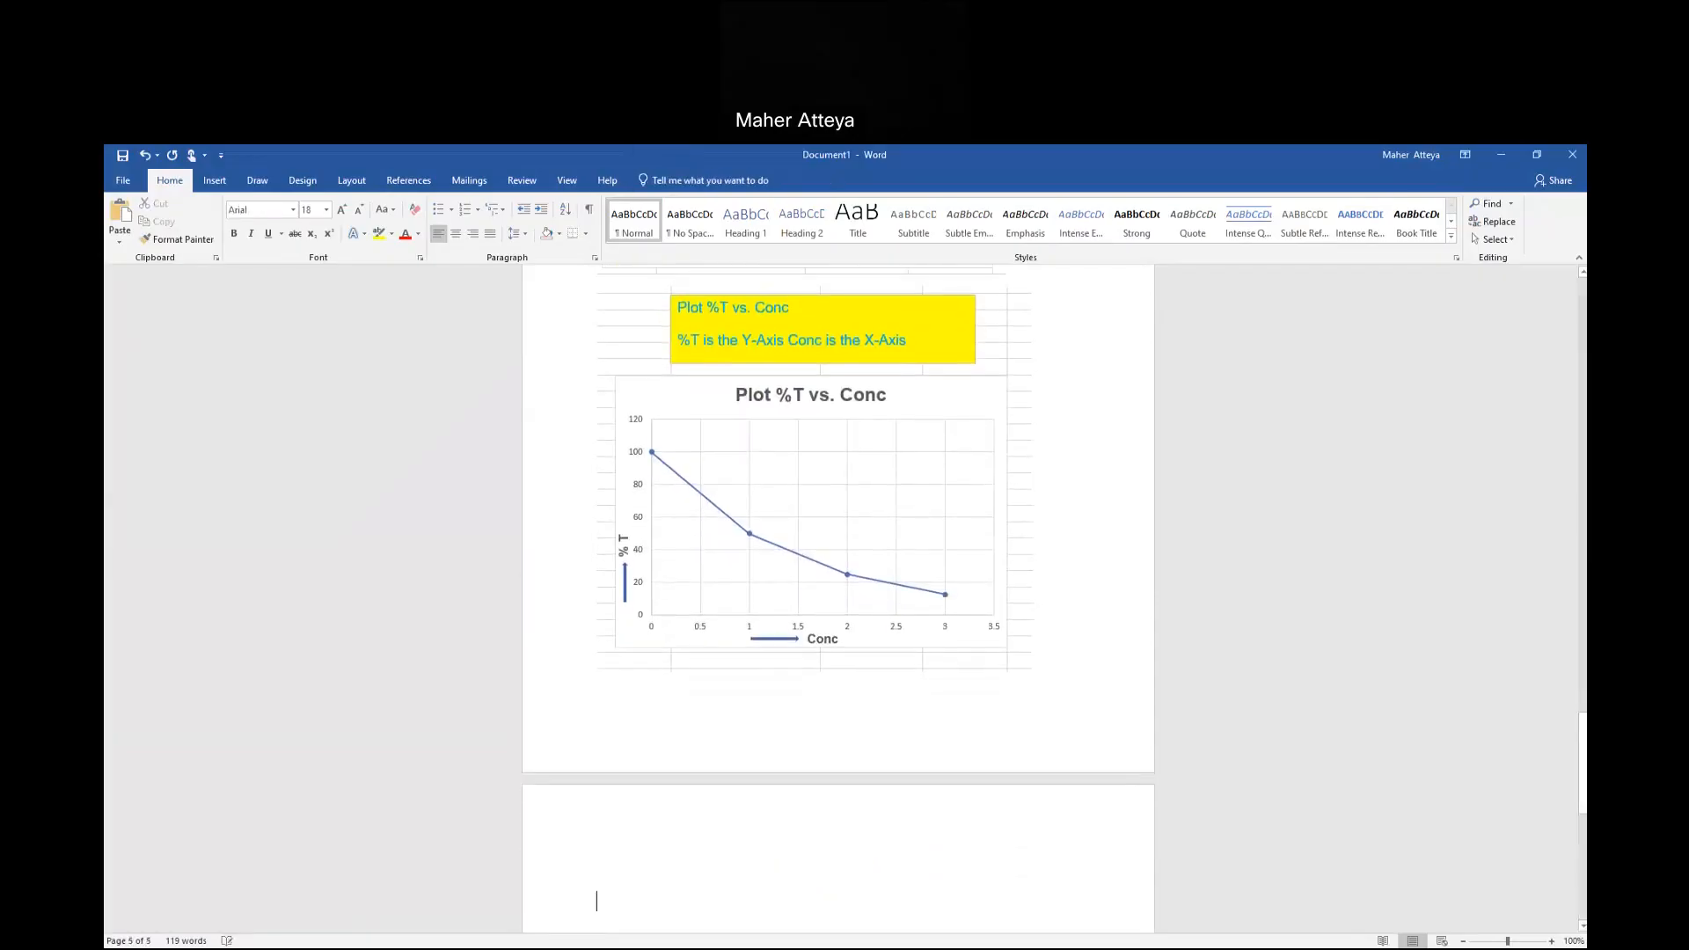
text(5. A vs. Conc. Plot)
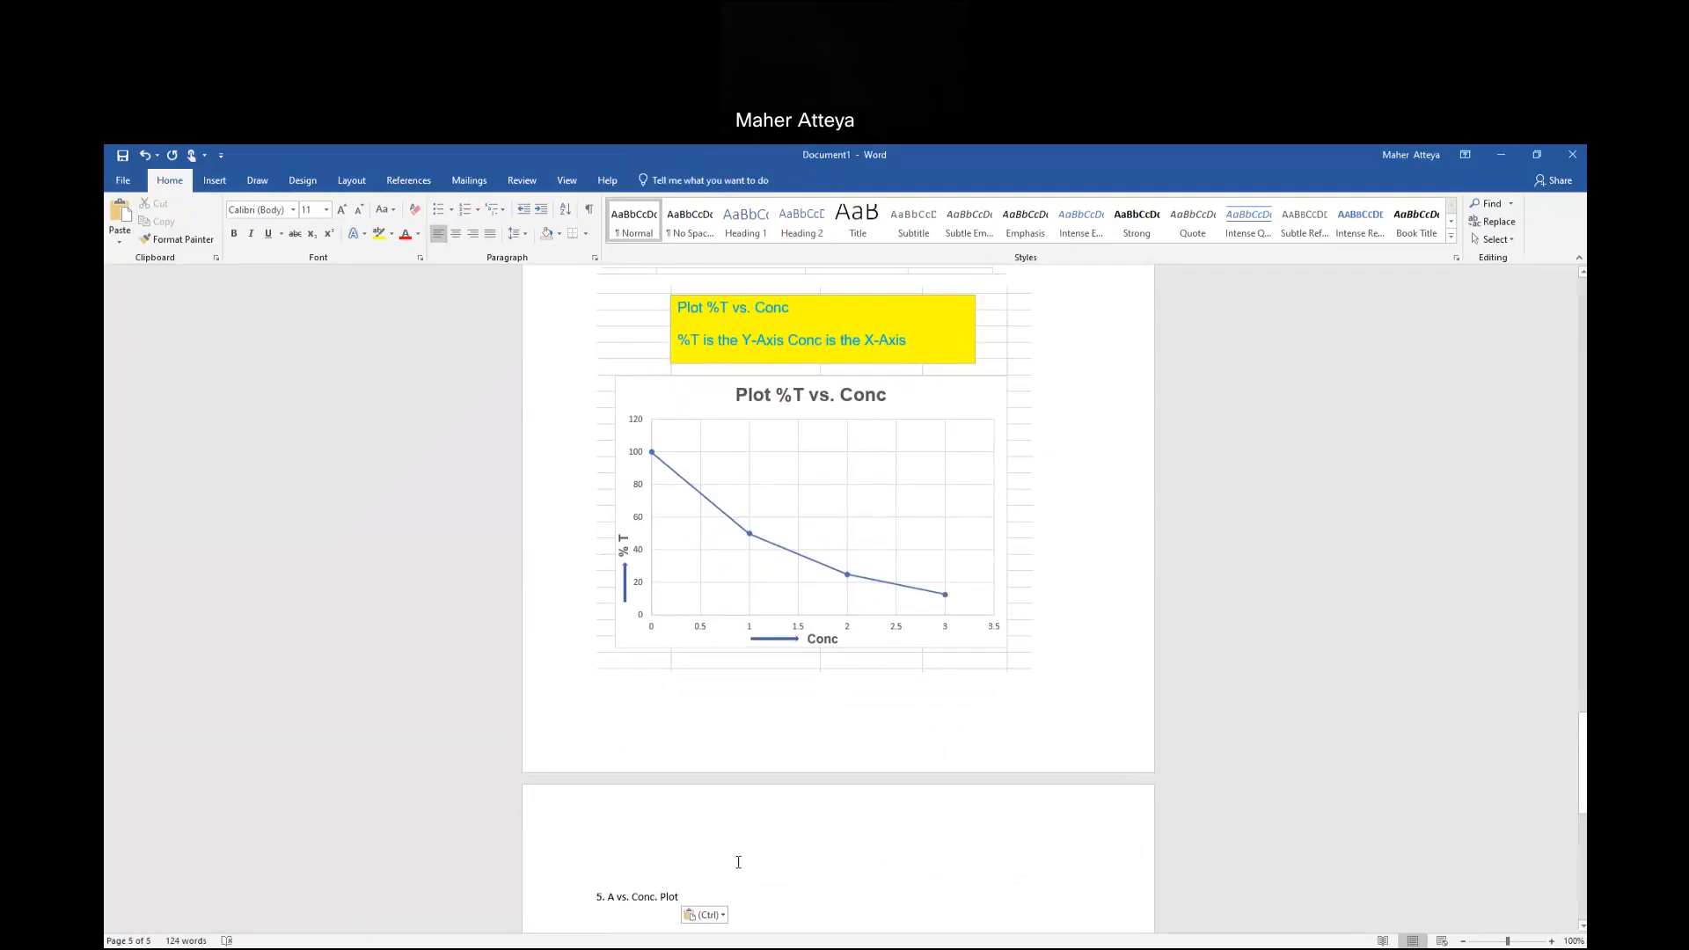
Format the line "5. A vs. Conc. Plot" in the Word report as 18-point Arial.
drag(595, 897, 703, 906)
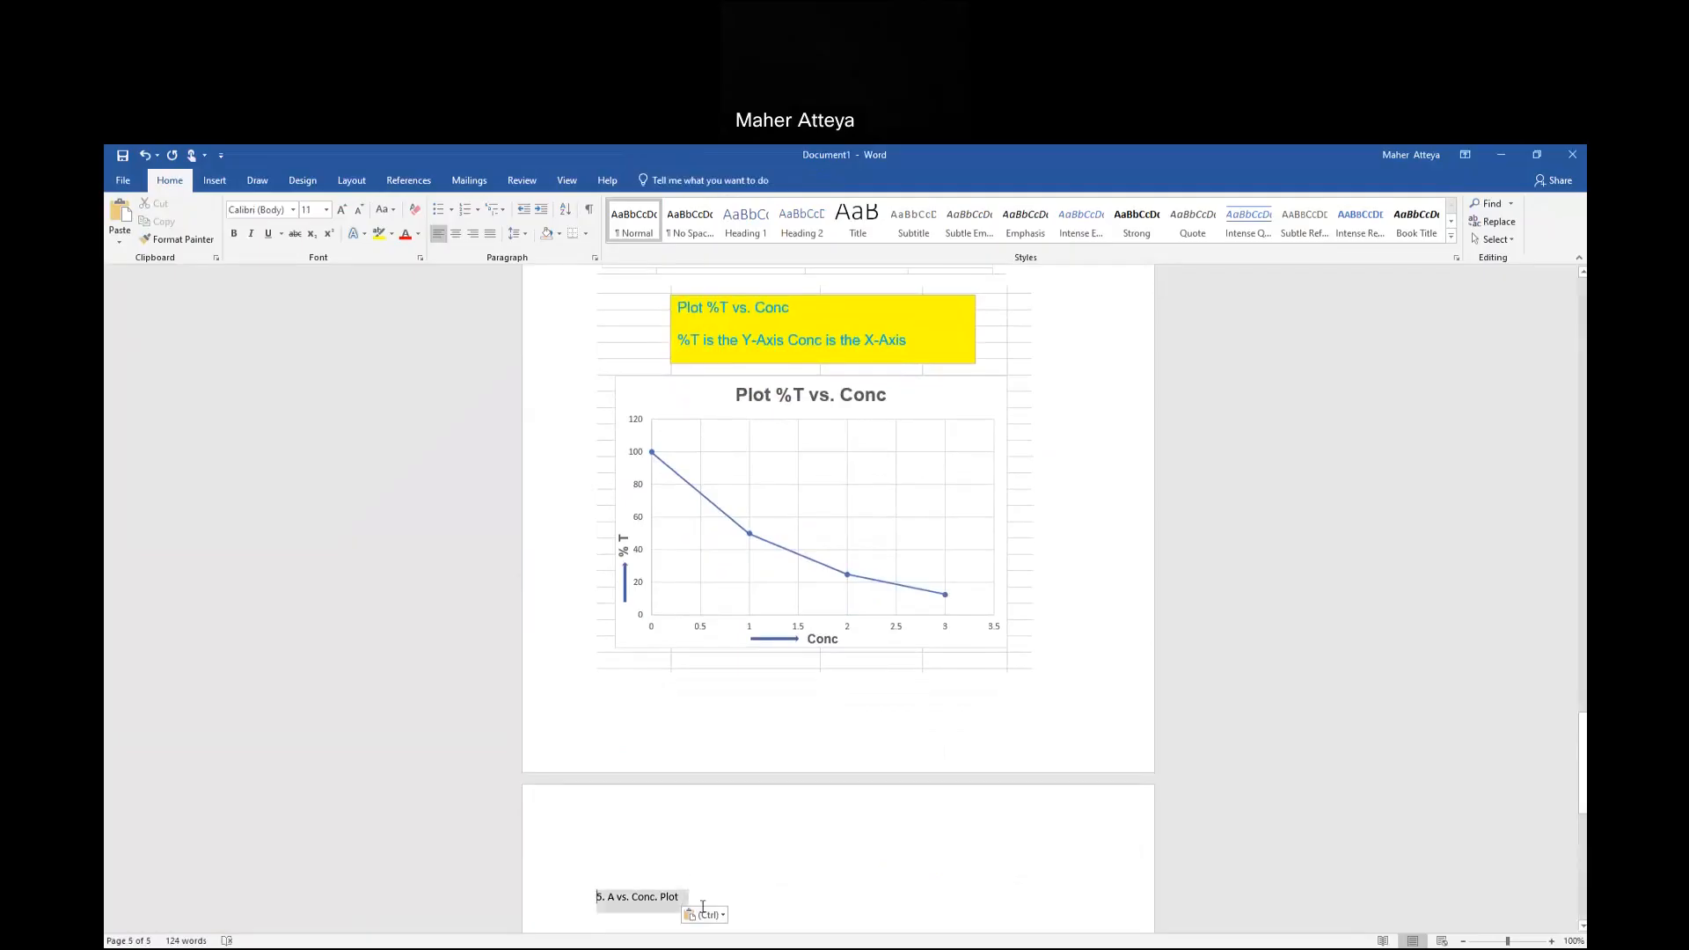
click(339, 212)
click(326, 210)
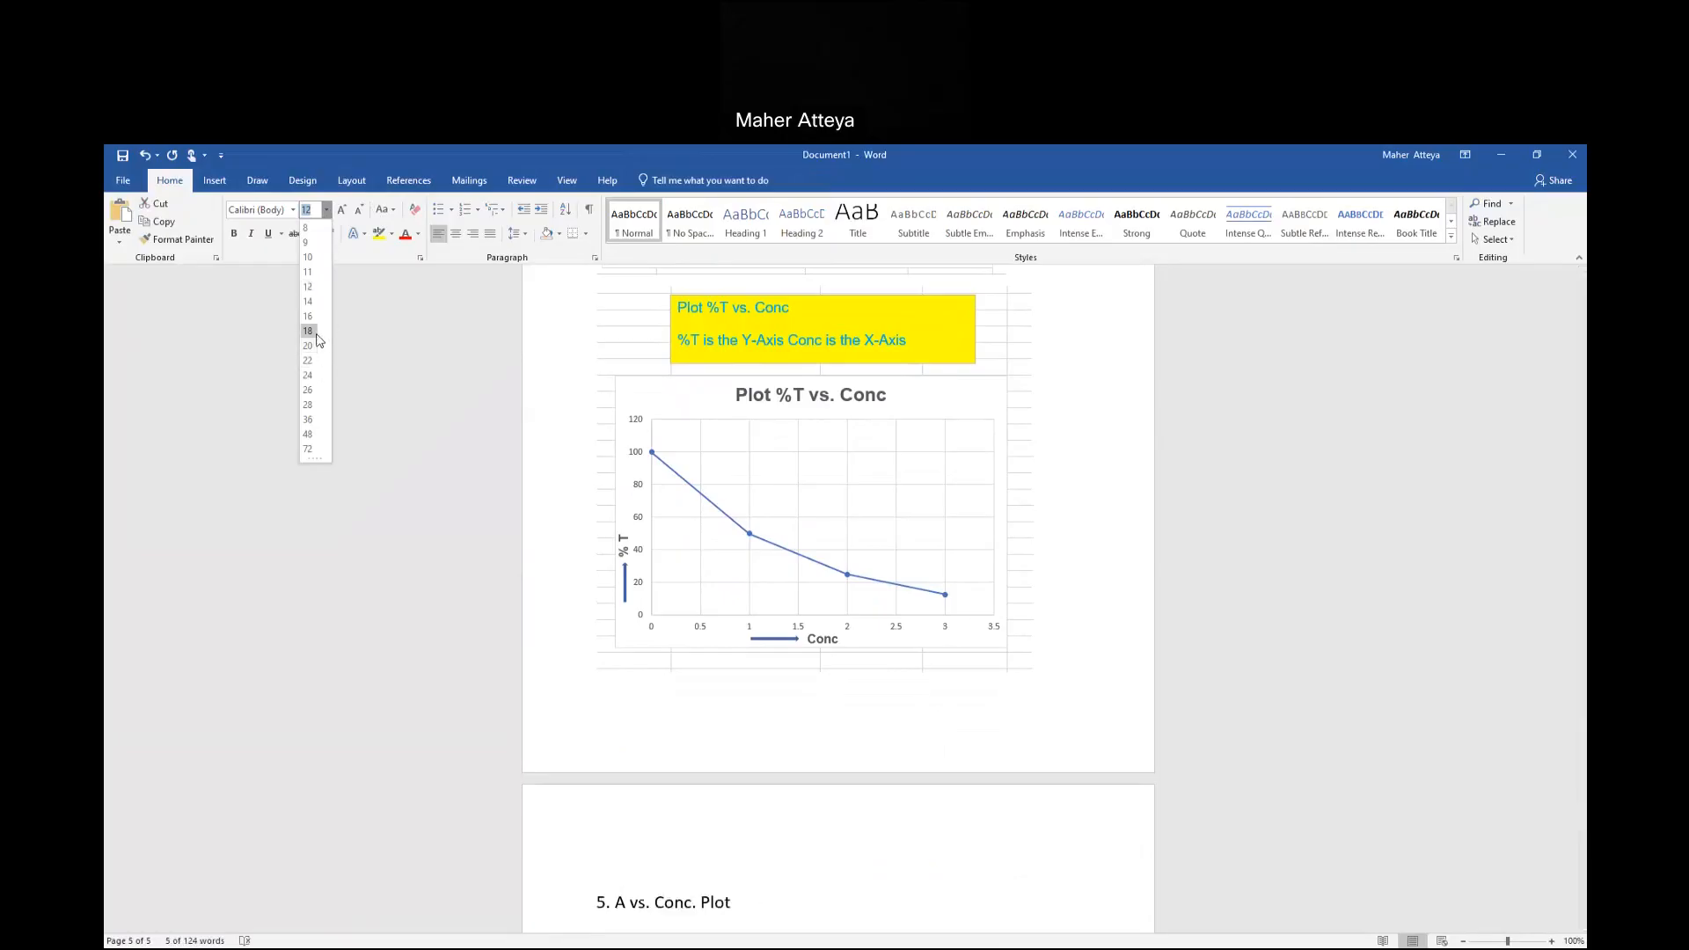
click(317, 339)
click(293, 210)
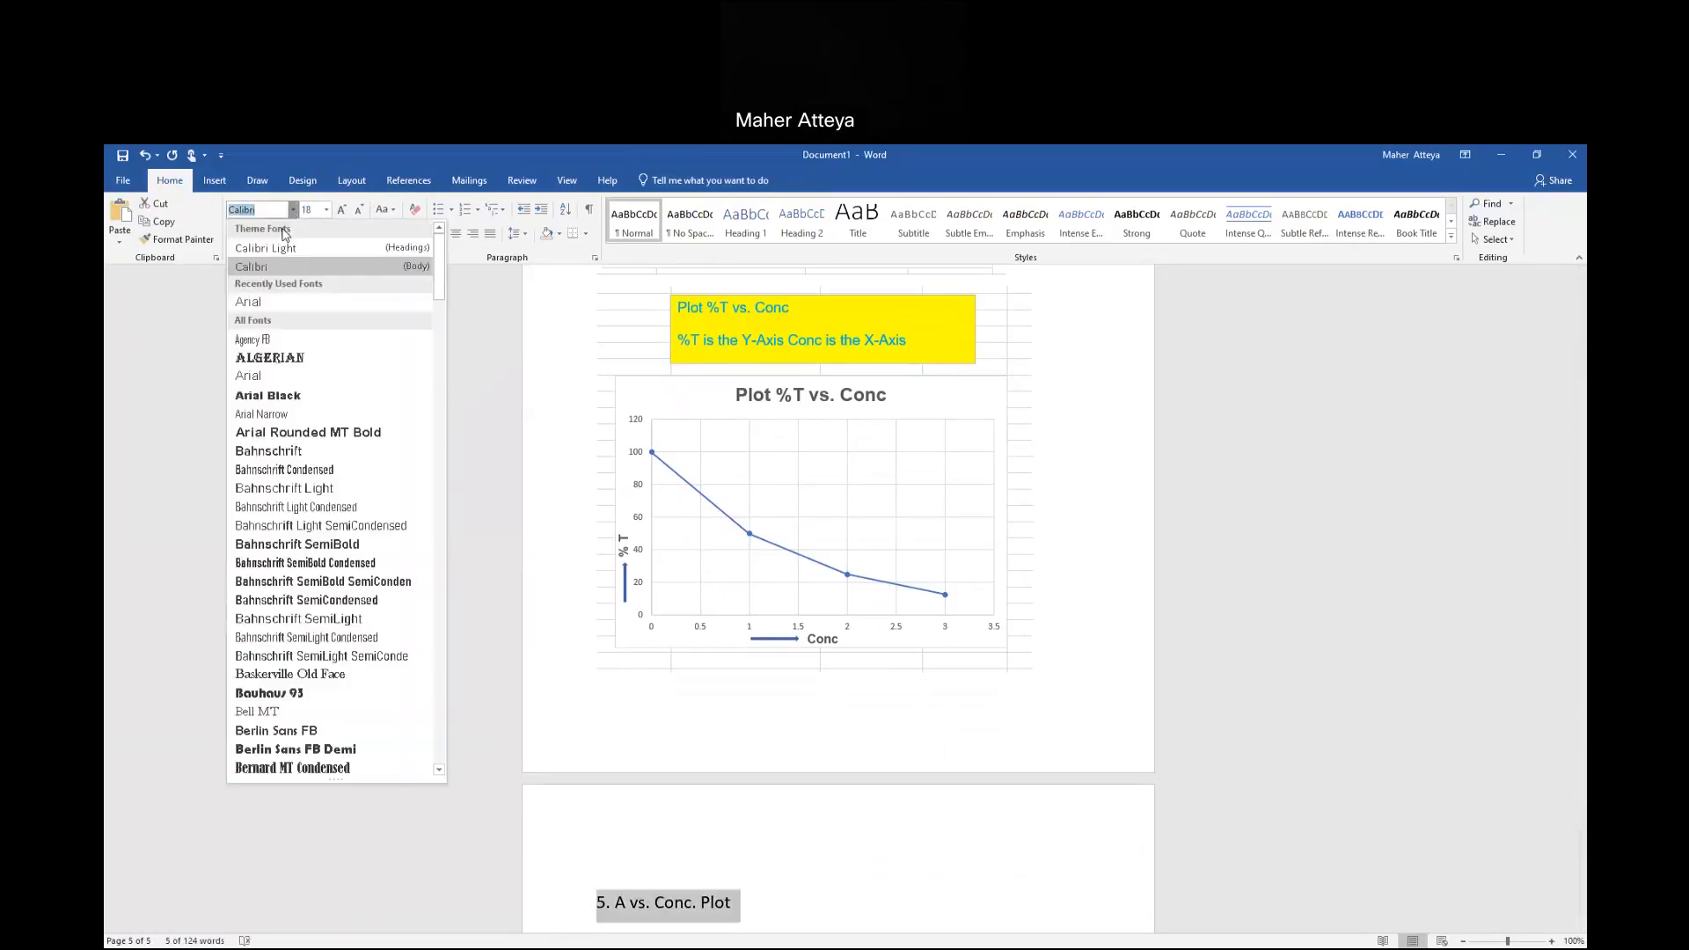
click(249, 302)
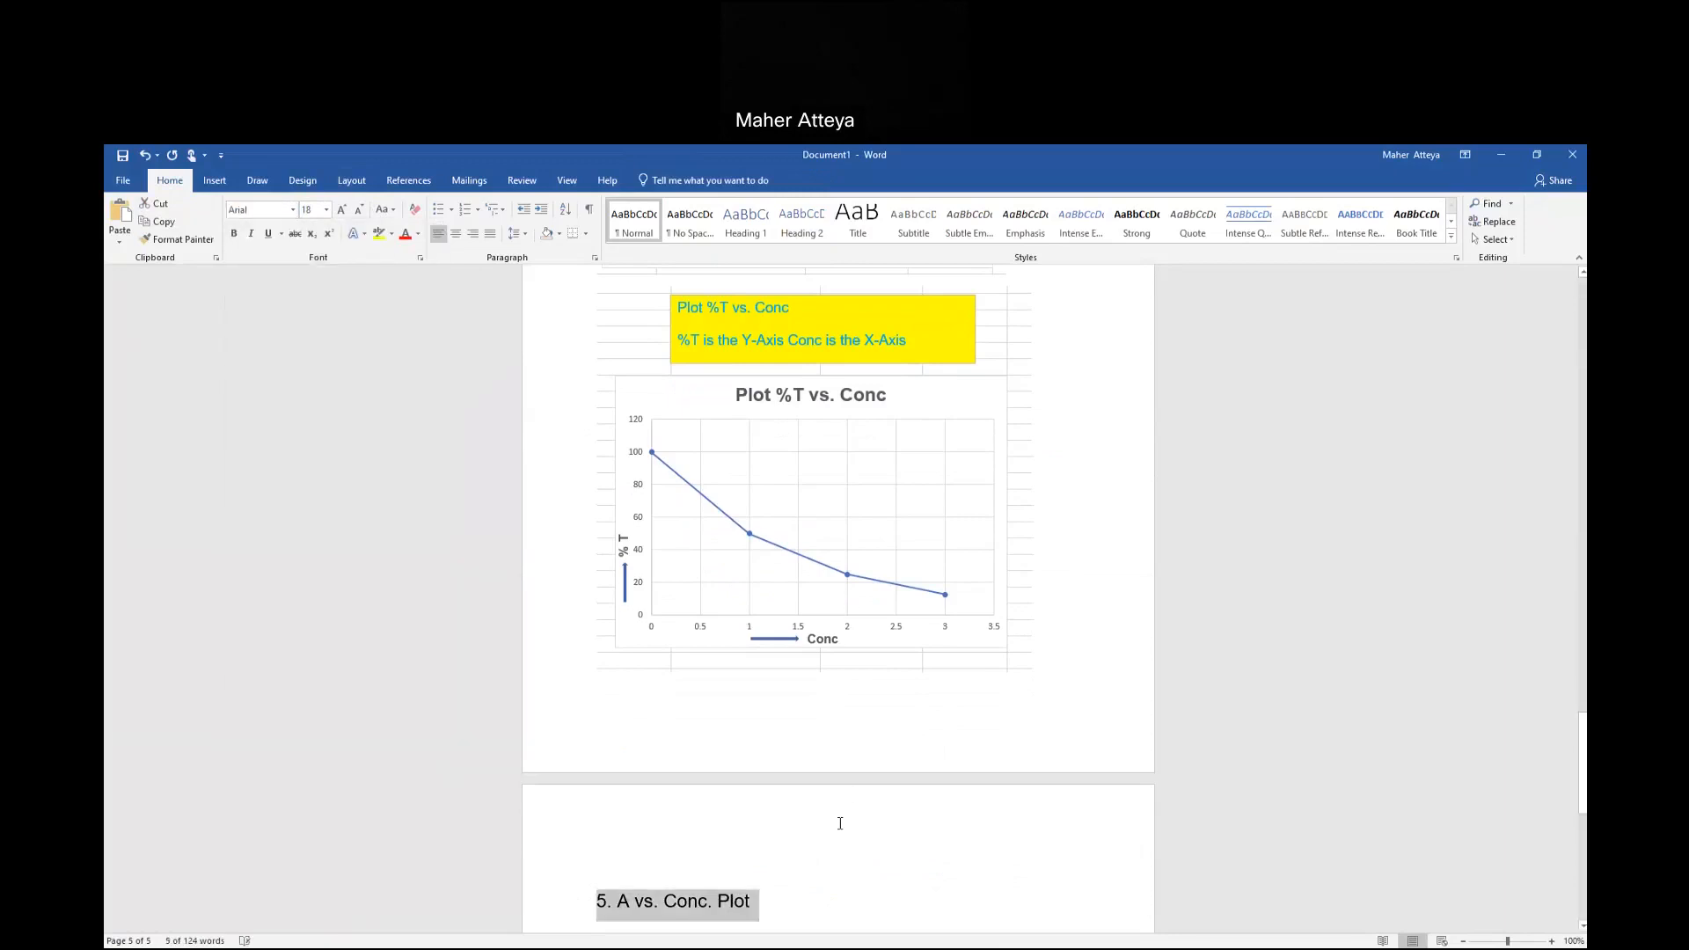
Bring the "Plot A vs. Conc" graph from the Excel worksheet into the Word report, one blank line below "5. A vs. Conc. Plot".
scroll(841, 823, down, 3)
click(783, 738)
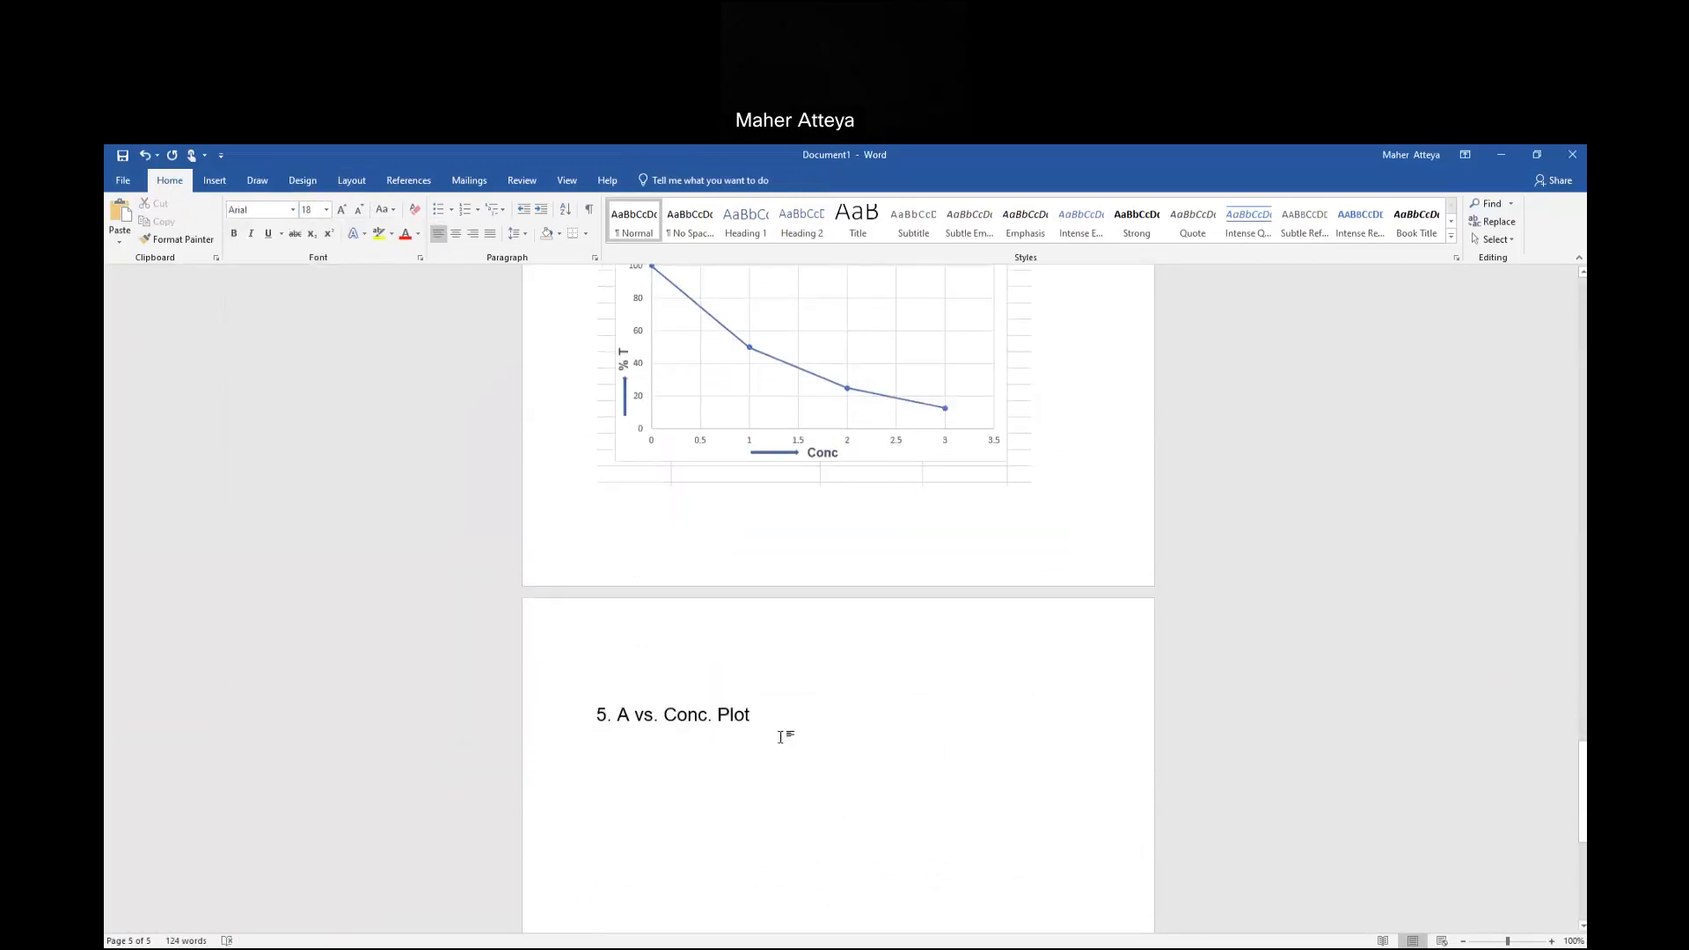
key(Return)
key(Return)
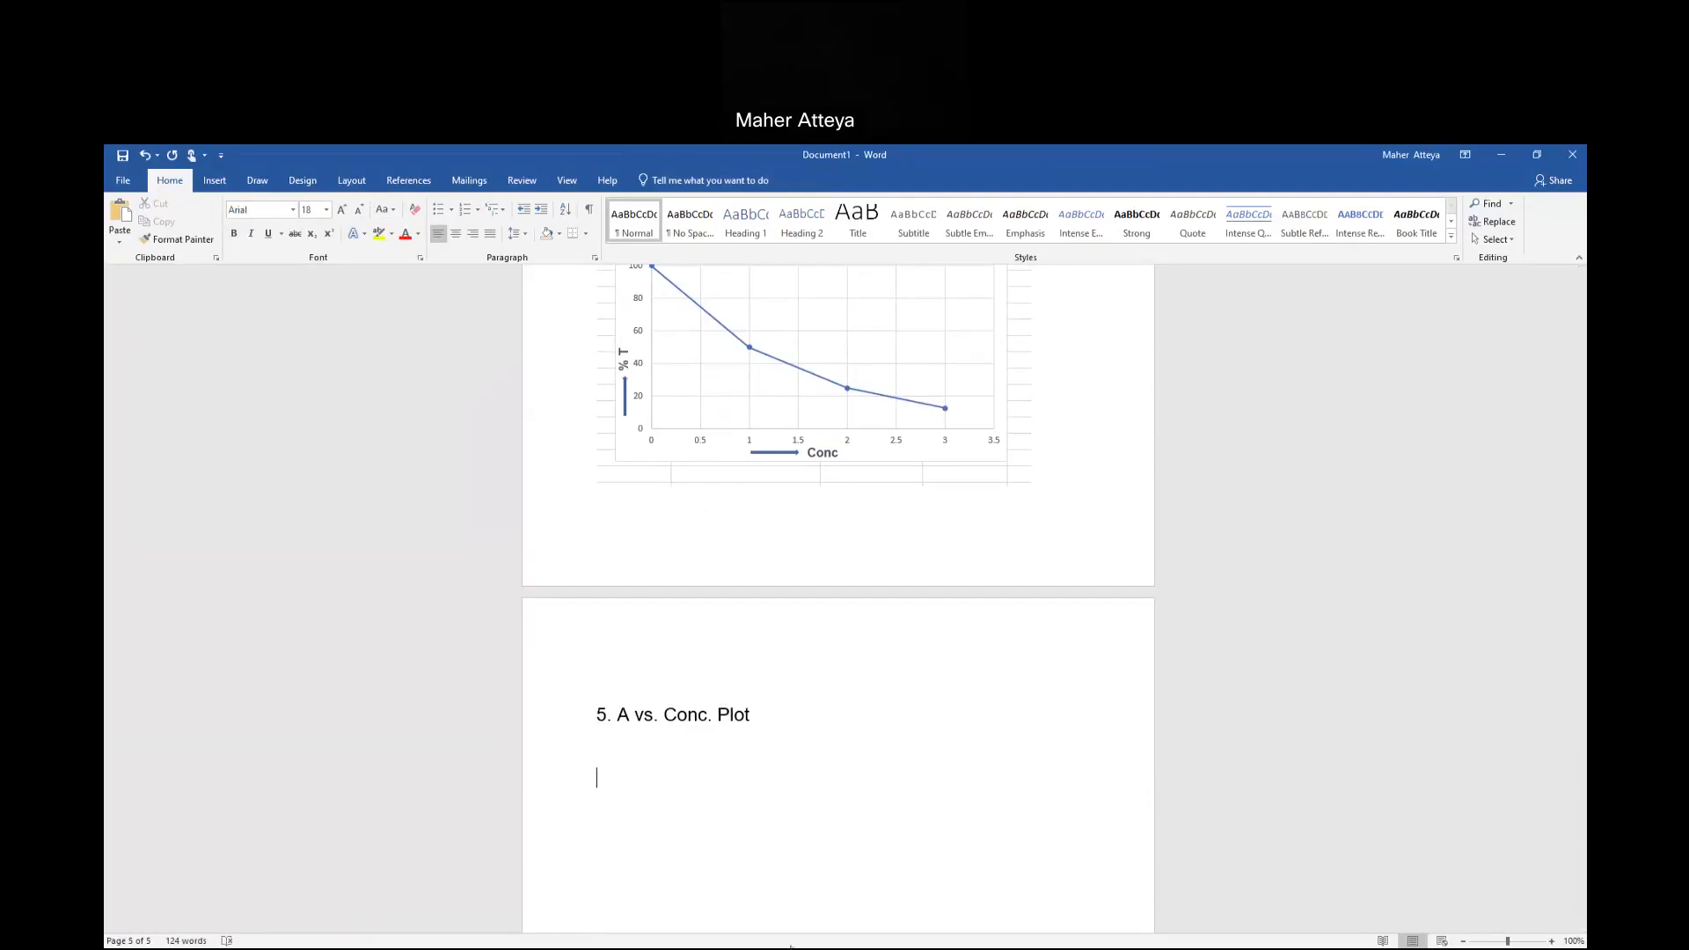
key(alt+Tab)
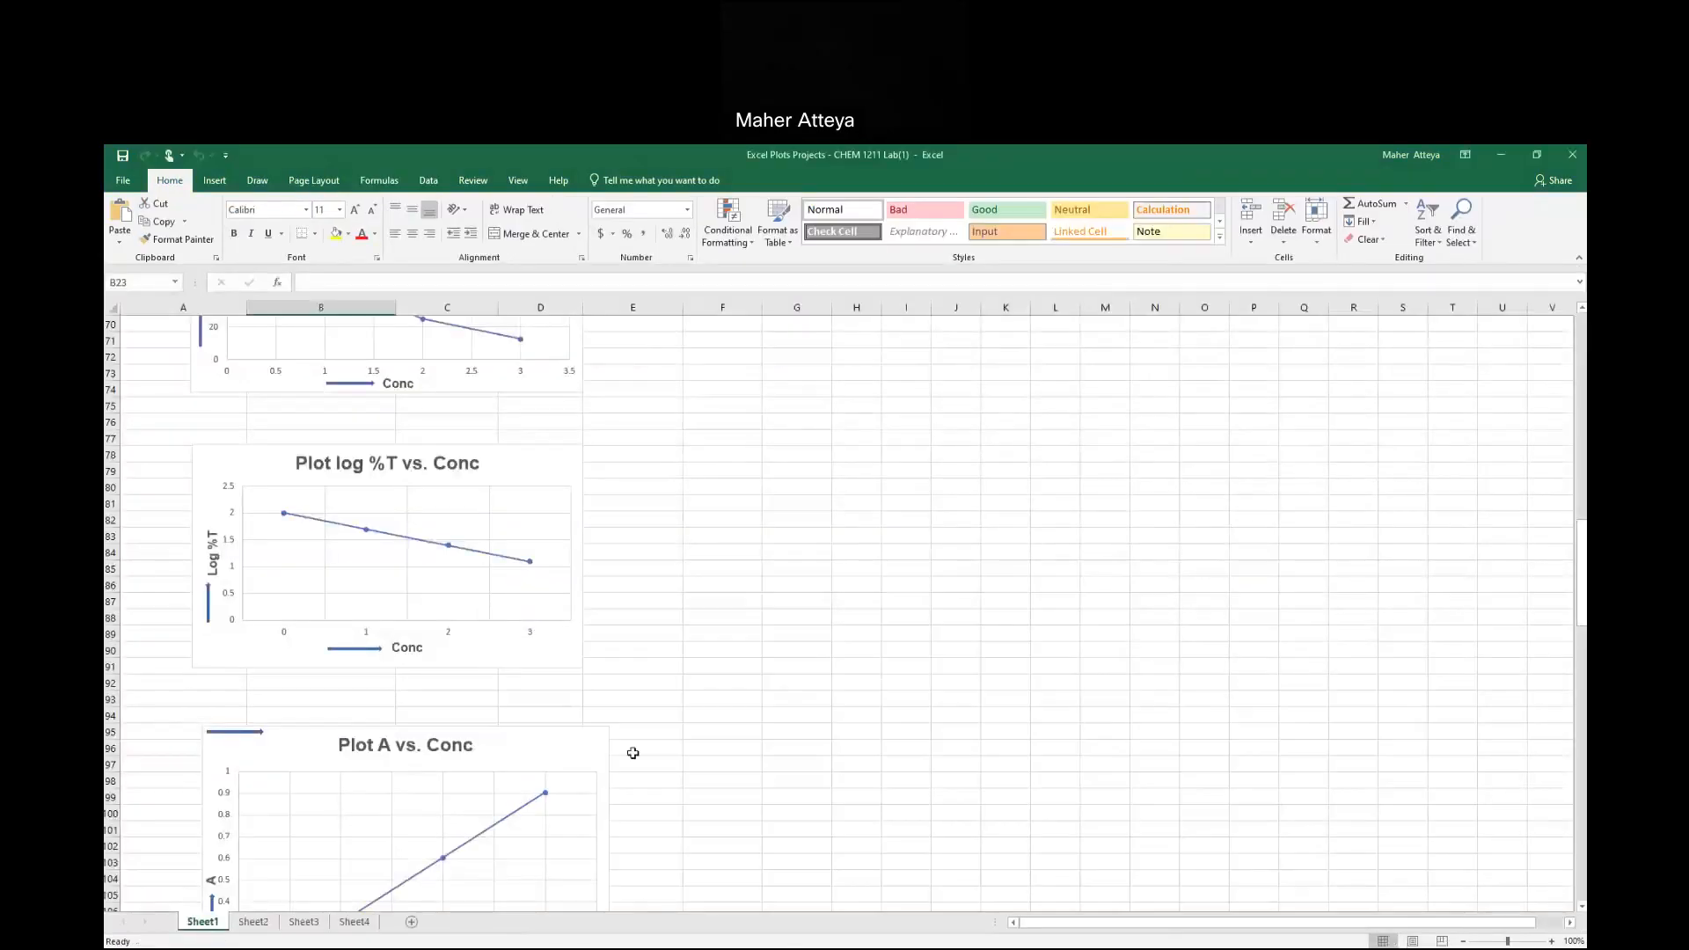
scroll(619, 720, down, 2)
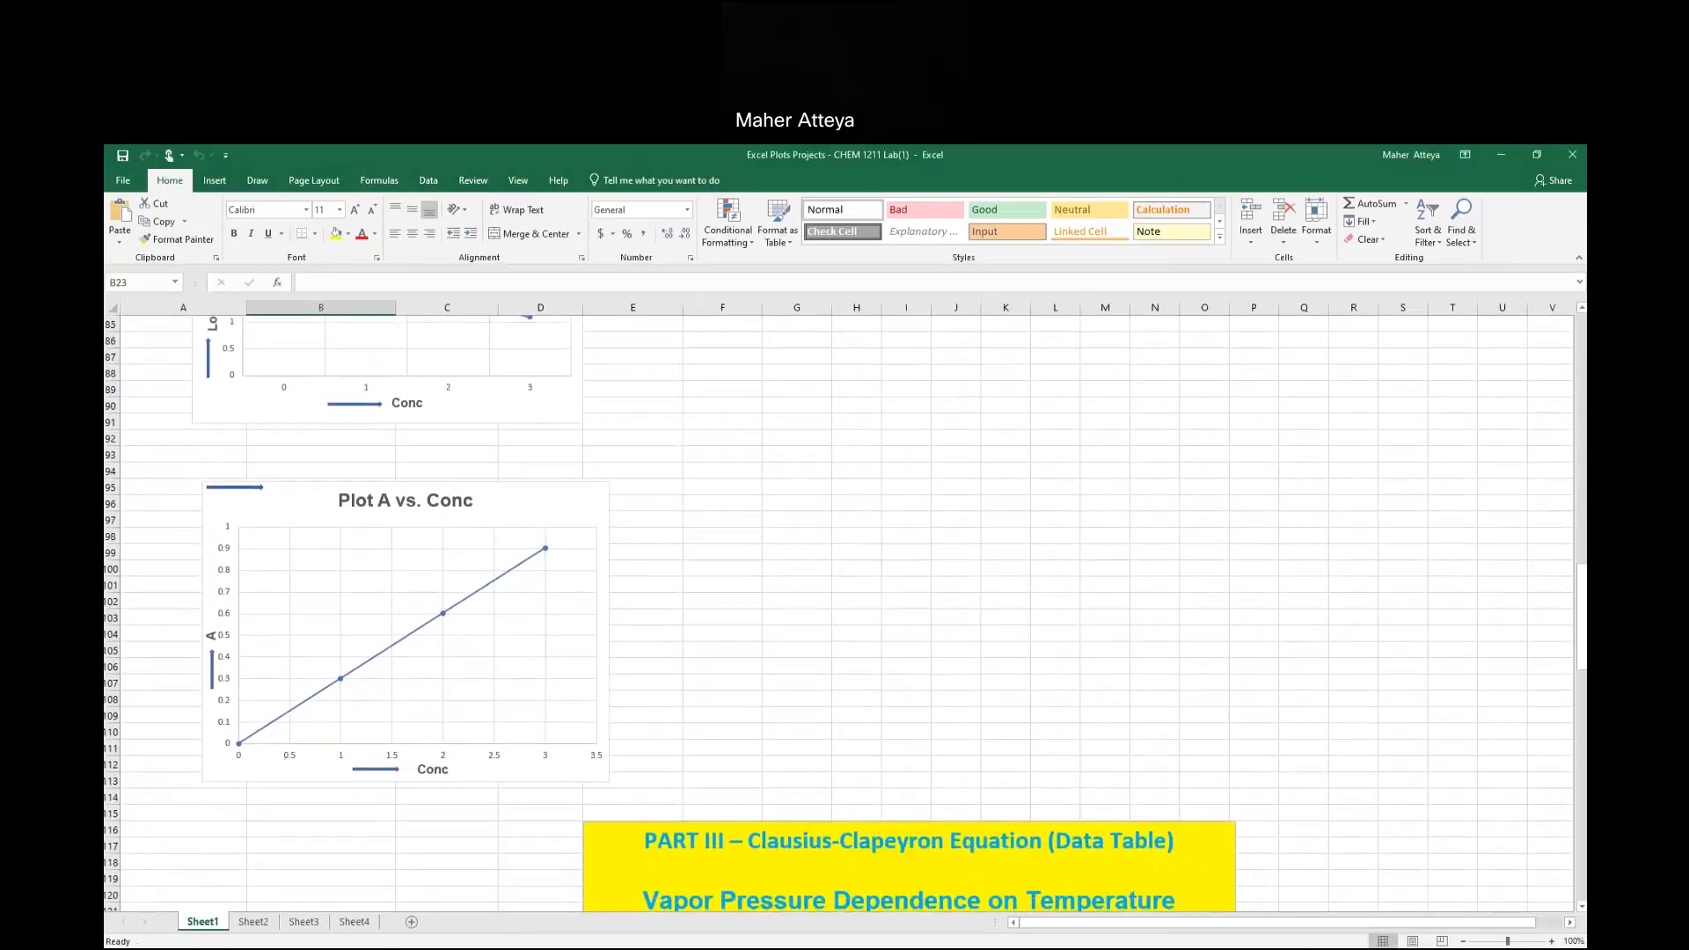
key(alt+Tab)
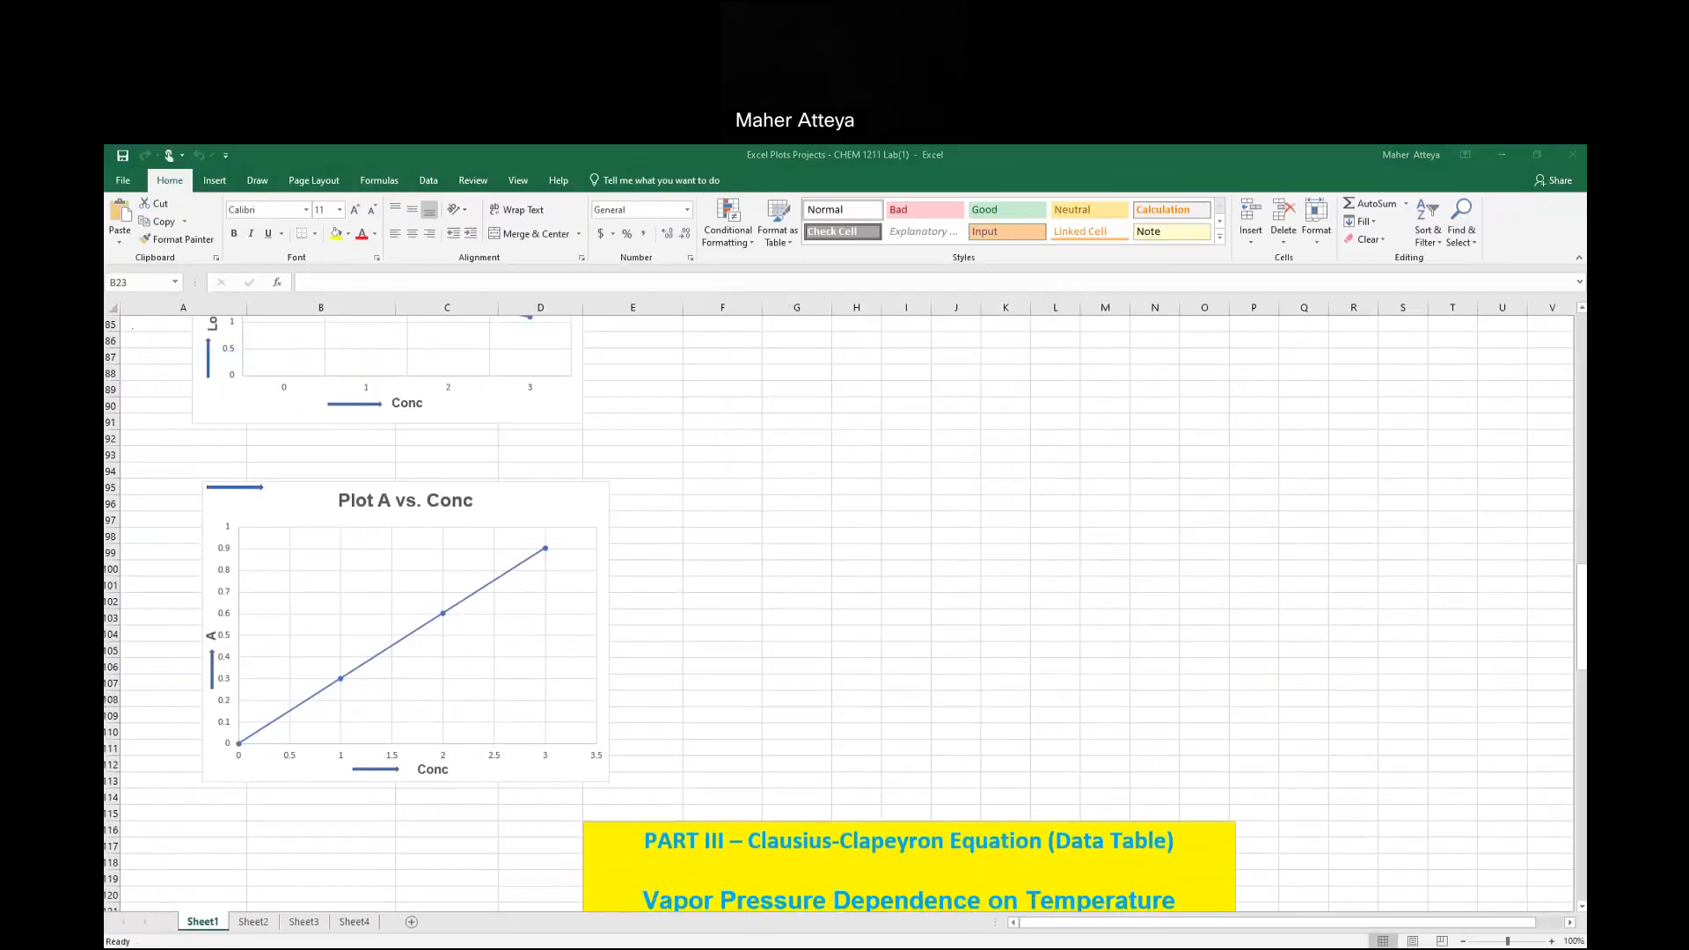
click(830, 911)
click(115, 213)
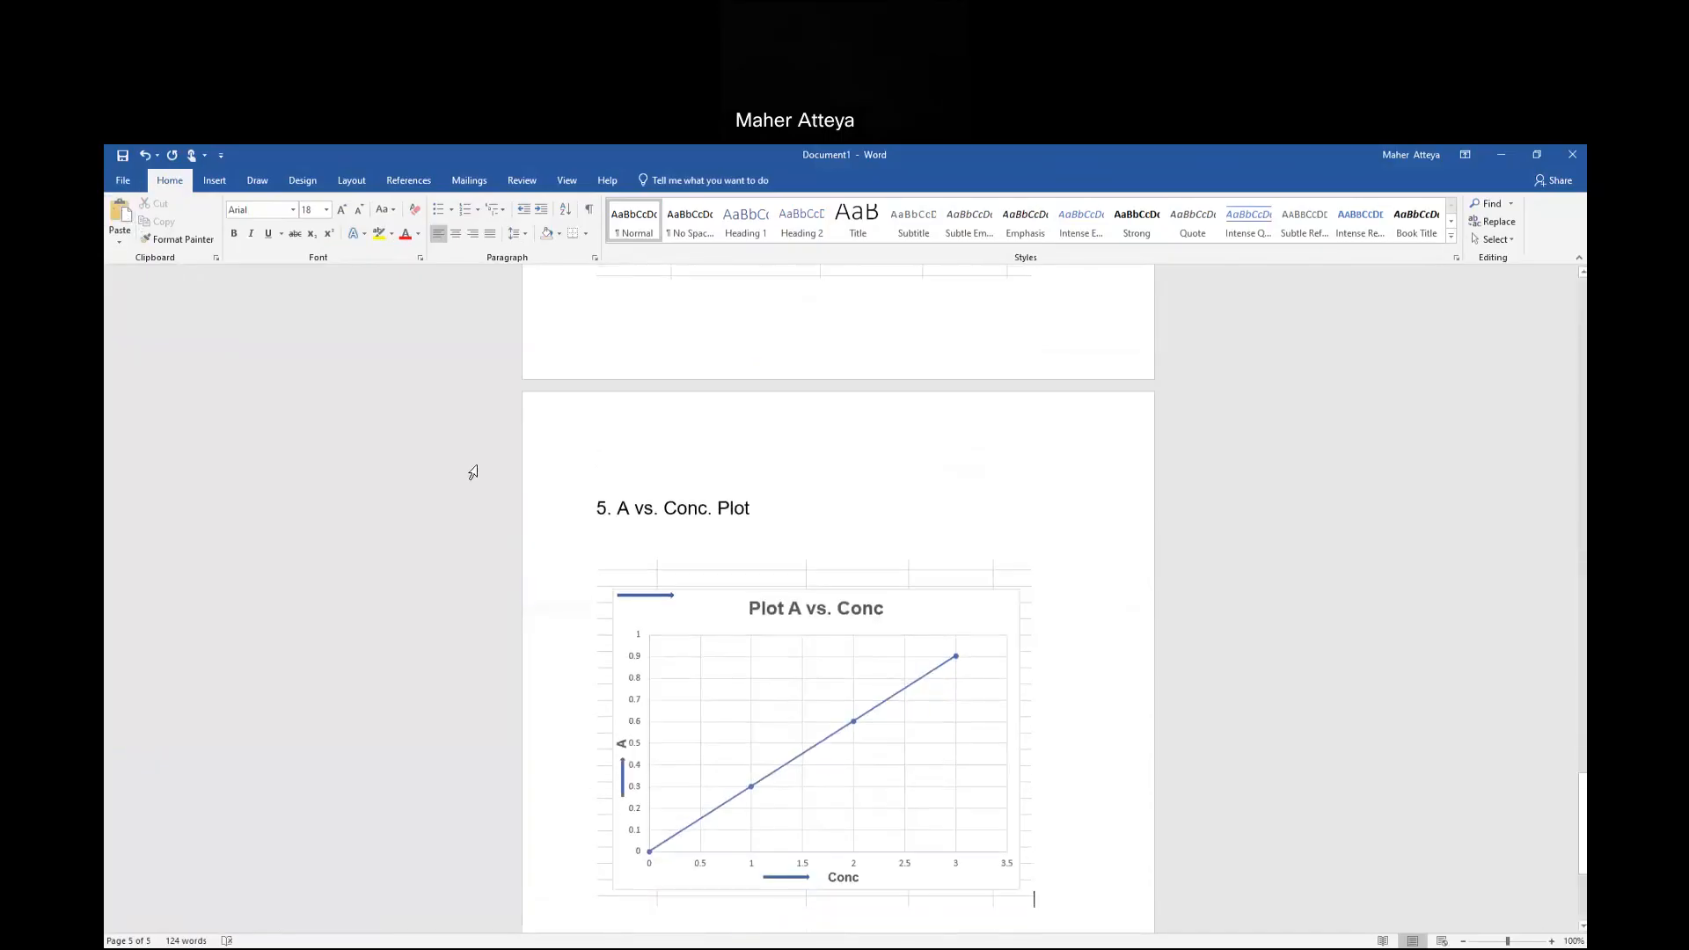
Paste the line "6. Data Table for Clausius-Clapeyron Equation (Values" below the A vs. Conc graph.
key(Return)
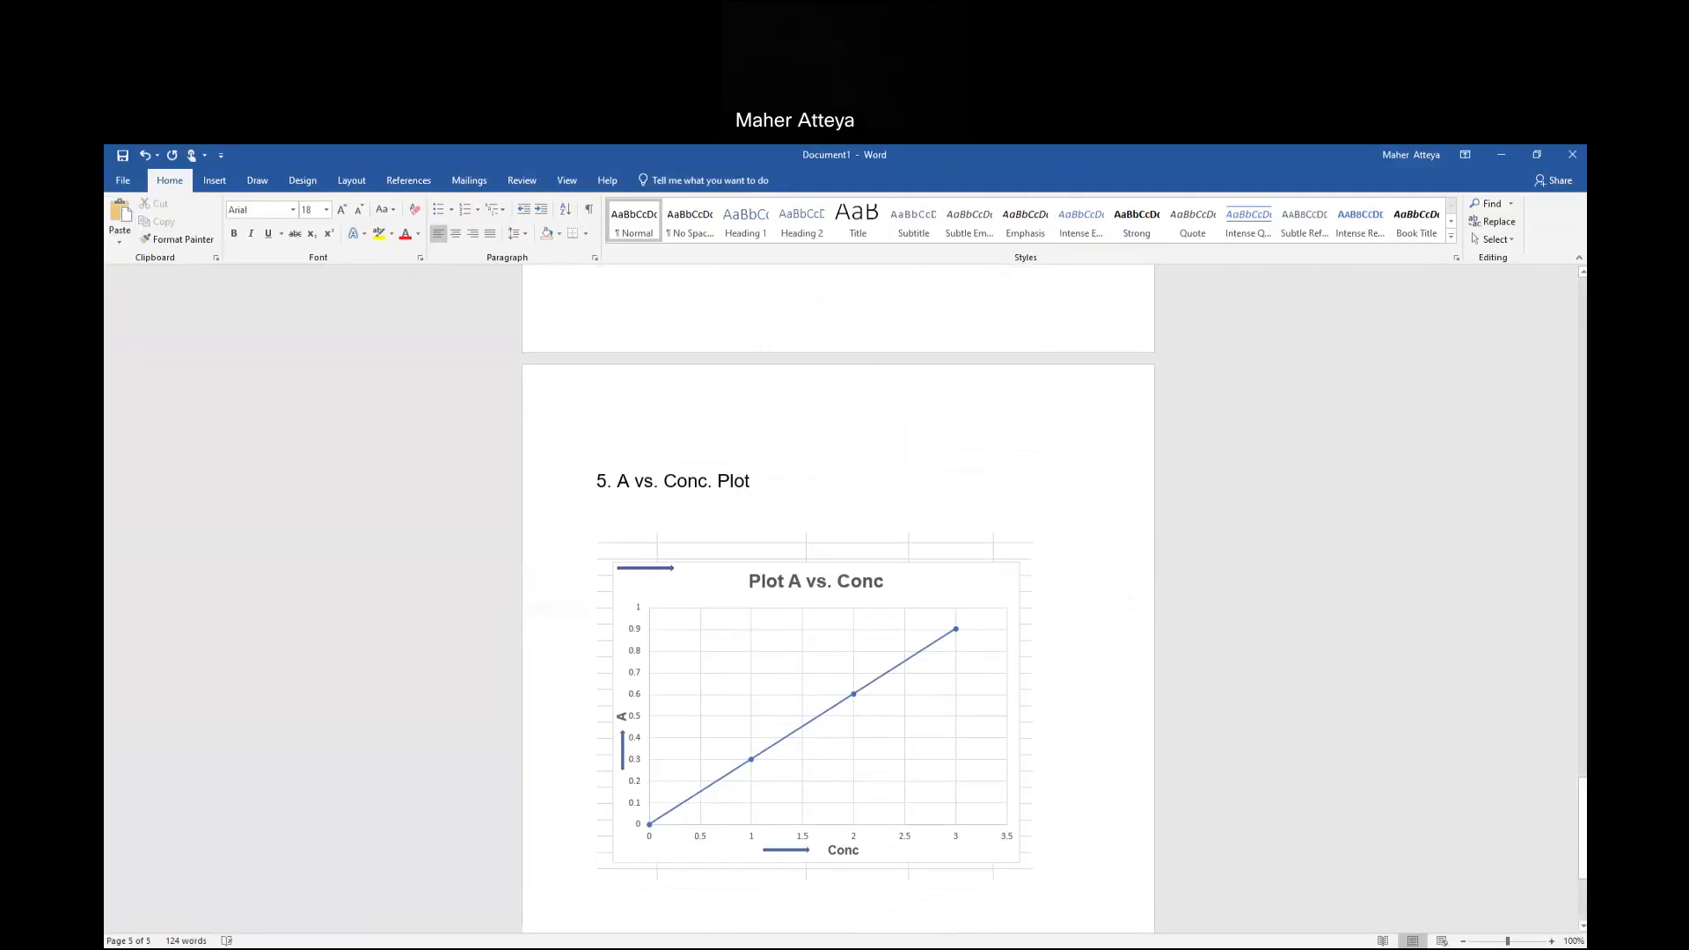
key(Return)
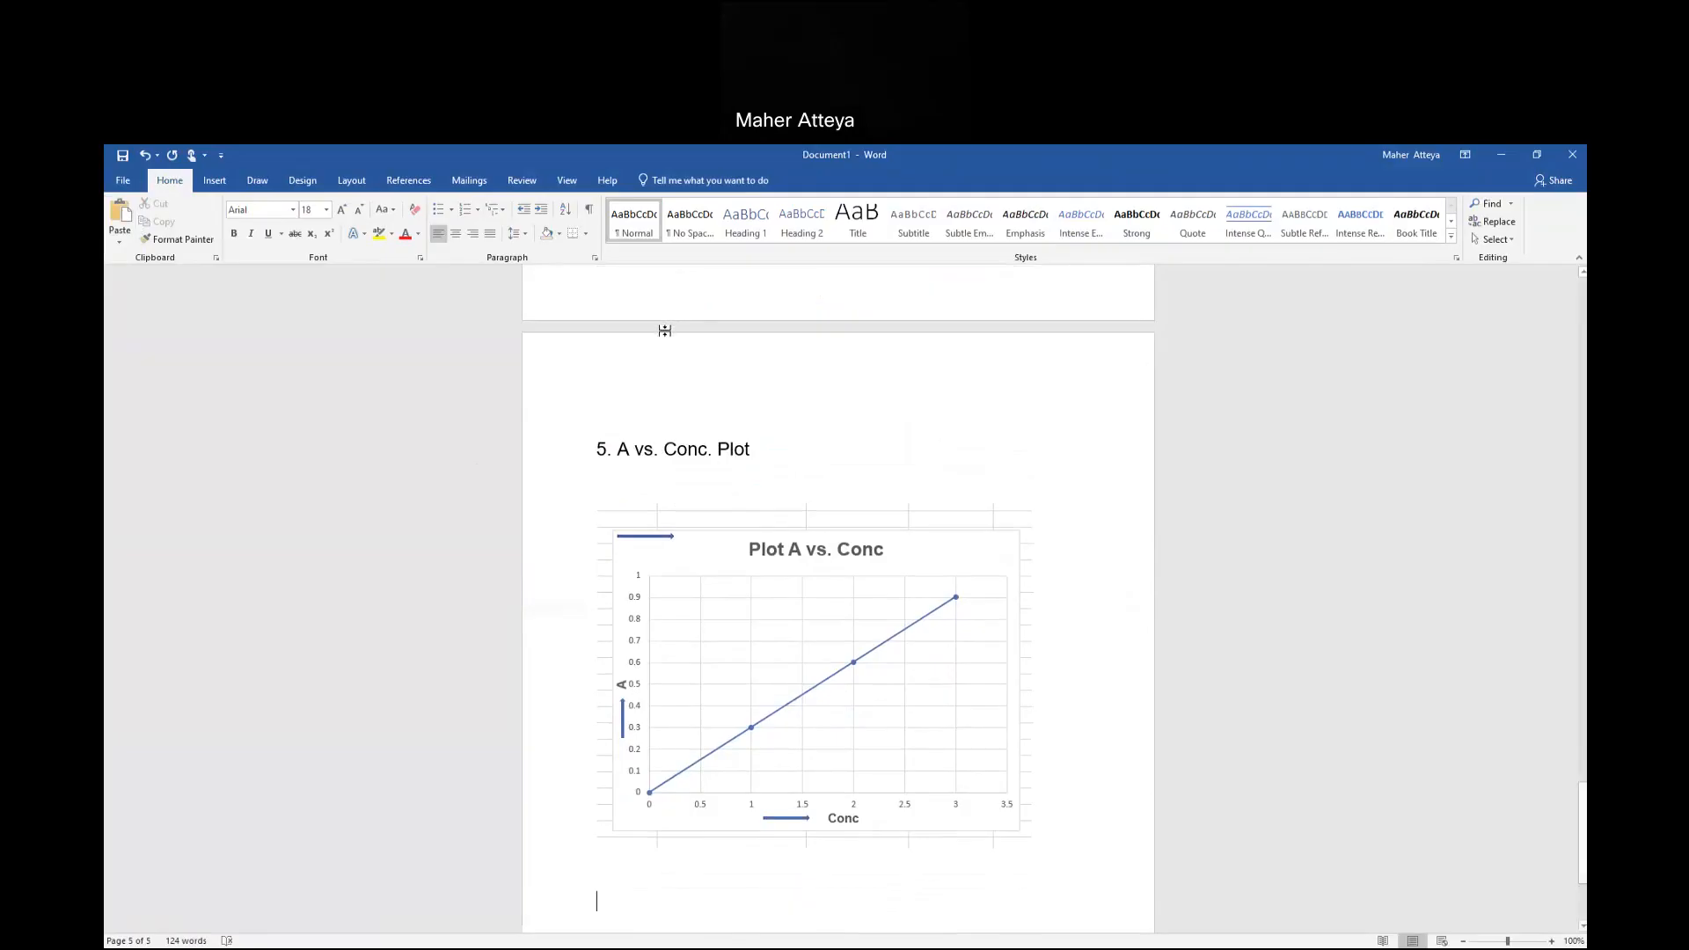
scroll(665, 332, down, 3)
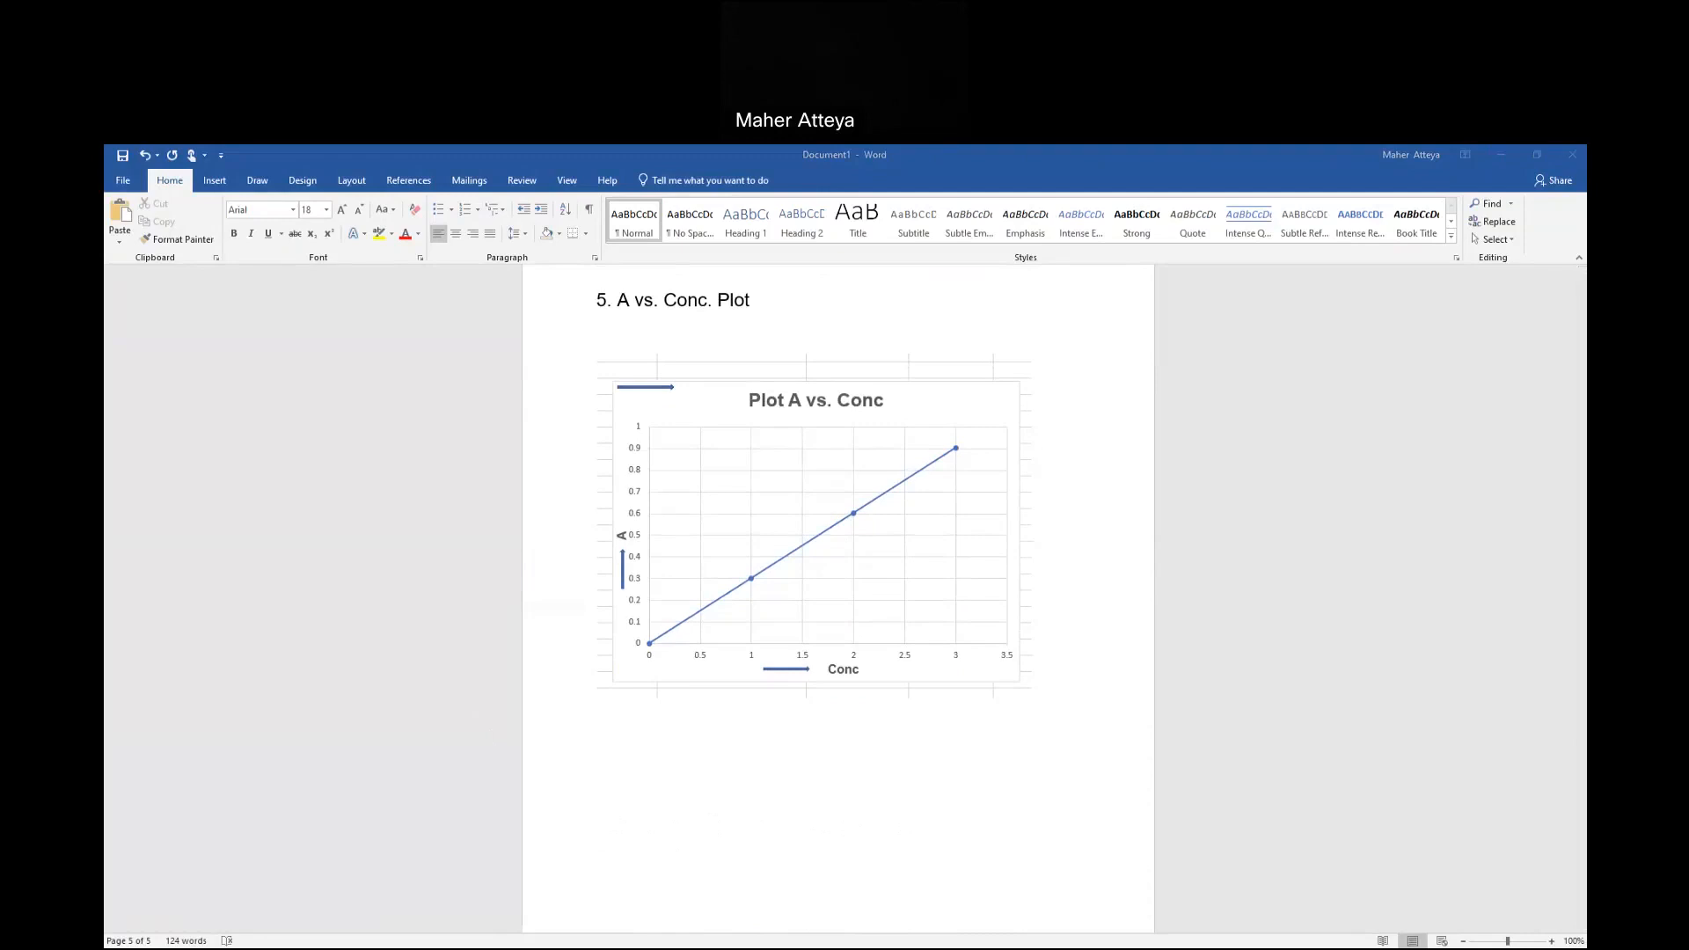
click(128, 215)
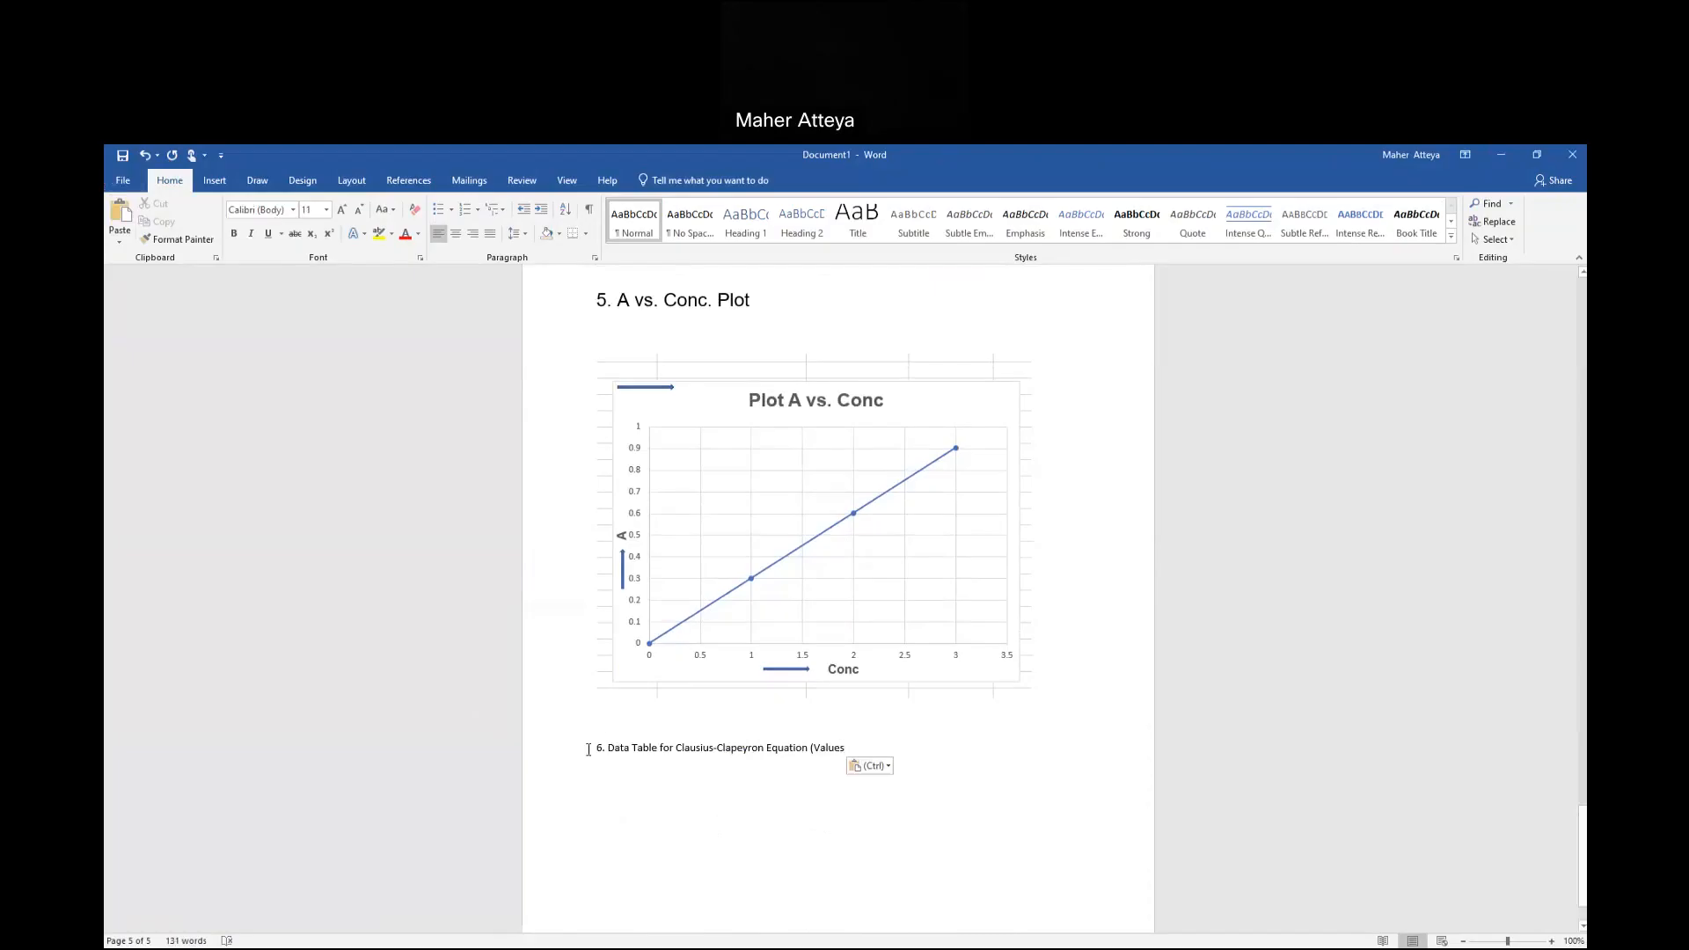
Format the Clausius-Clapeyron data table line as 18-point Arial, complete it with a closing parenthesis and add blank lines below it.
drag(589, 750, 943, 750)
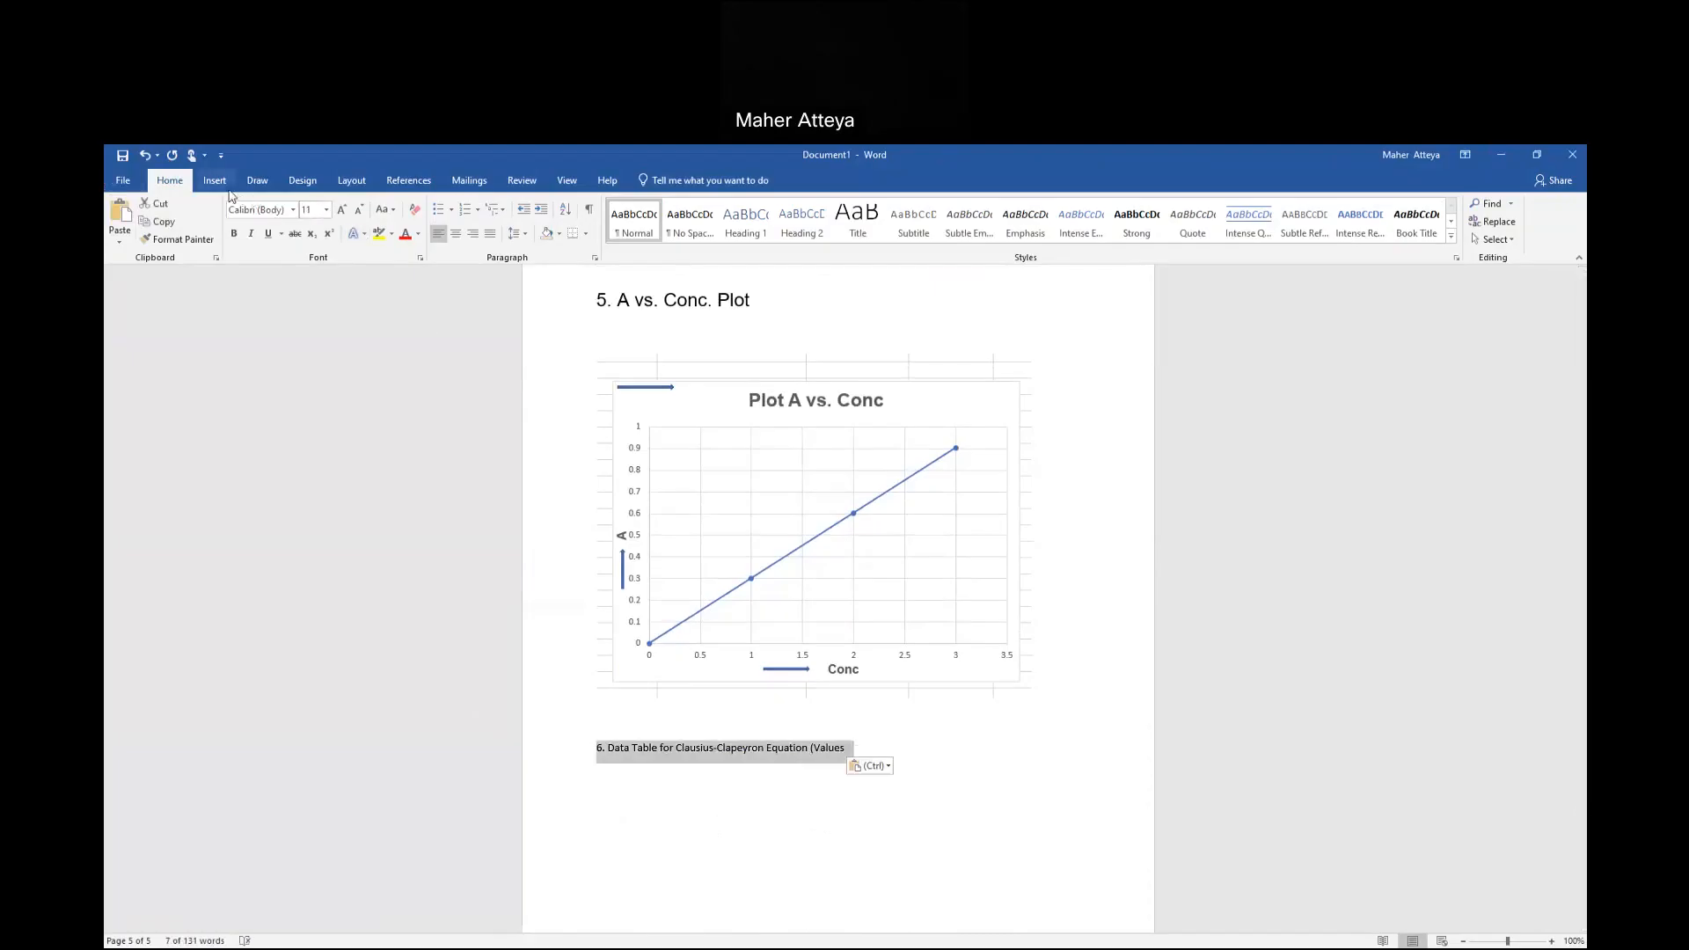
click(326, 209)
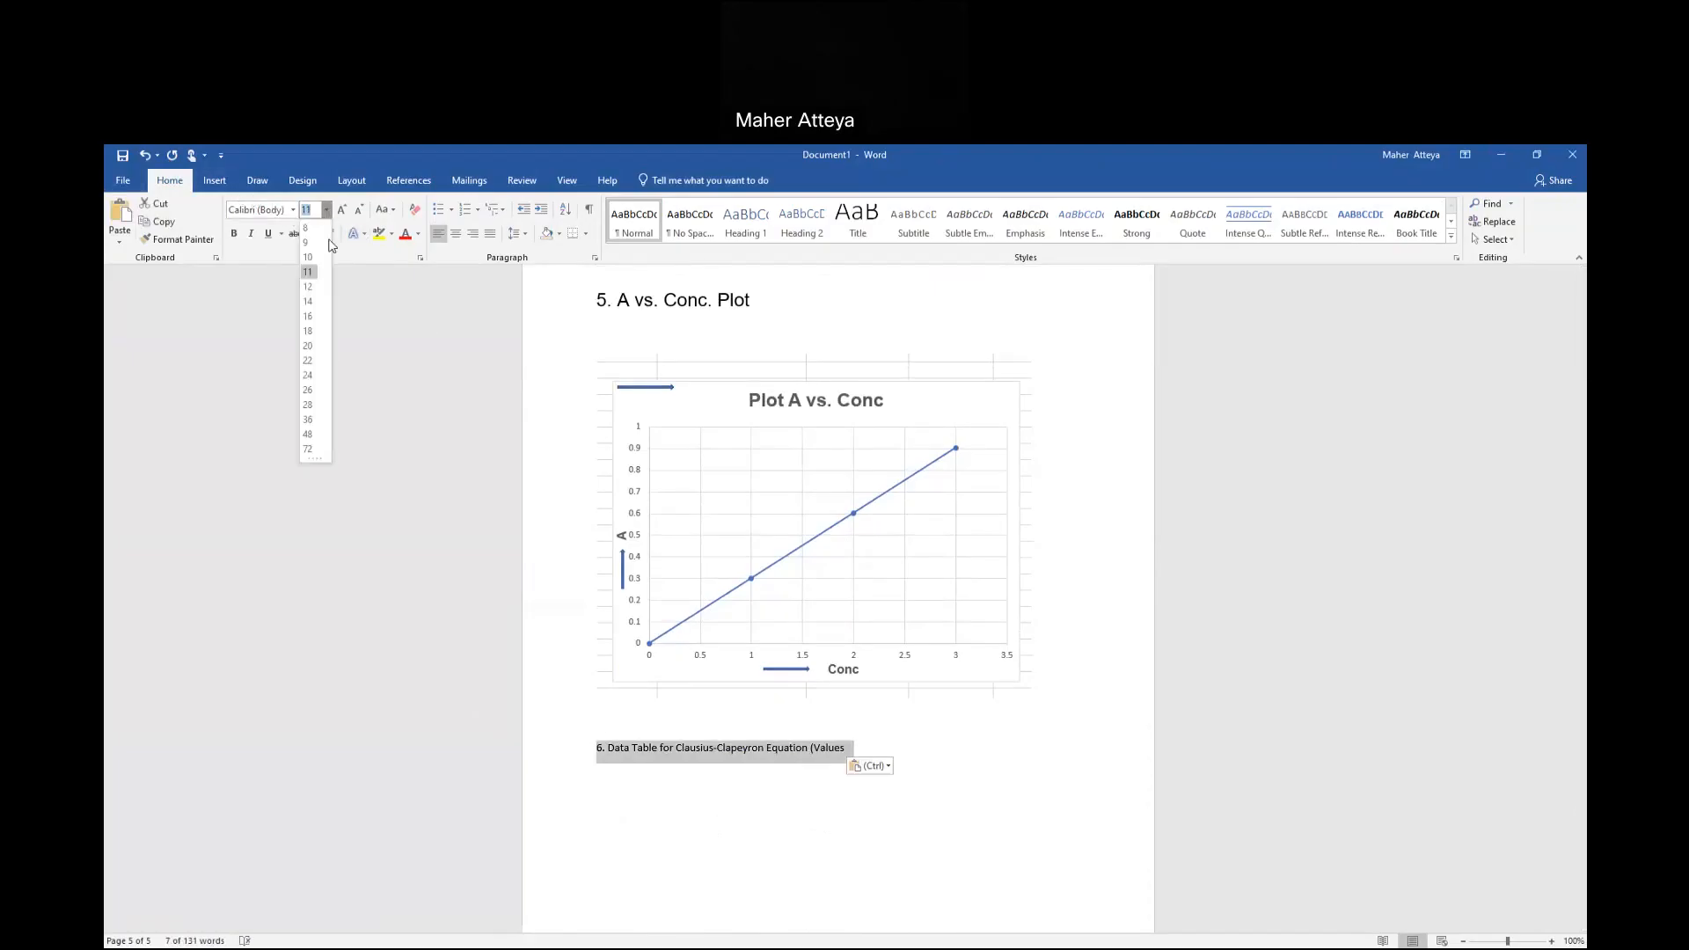
click(312, 331)
click(293, 209)
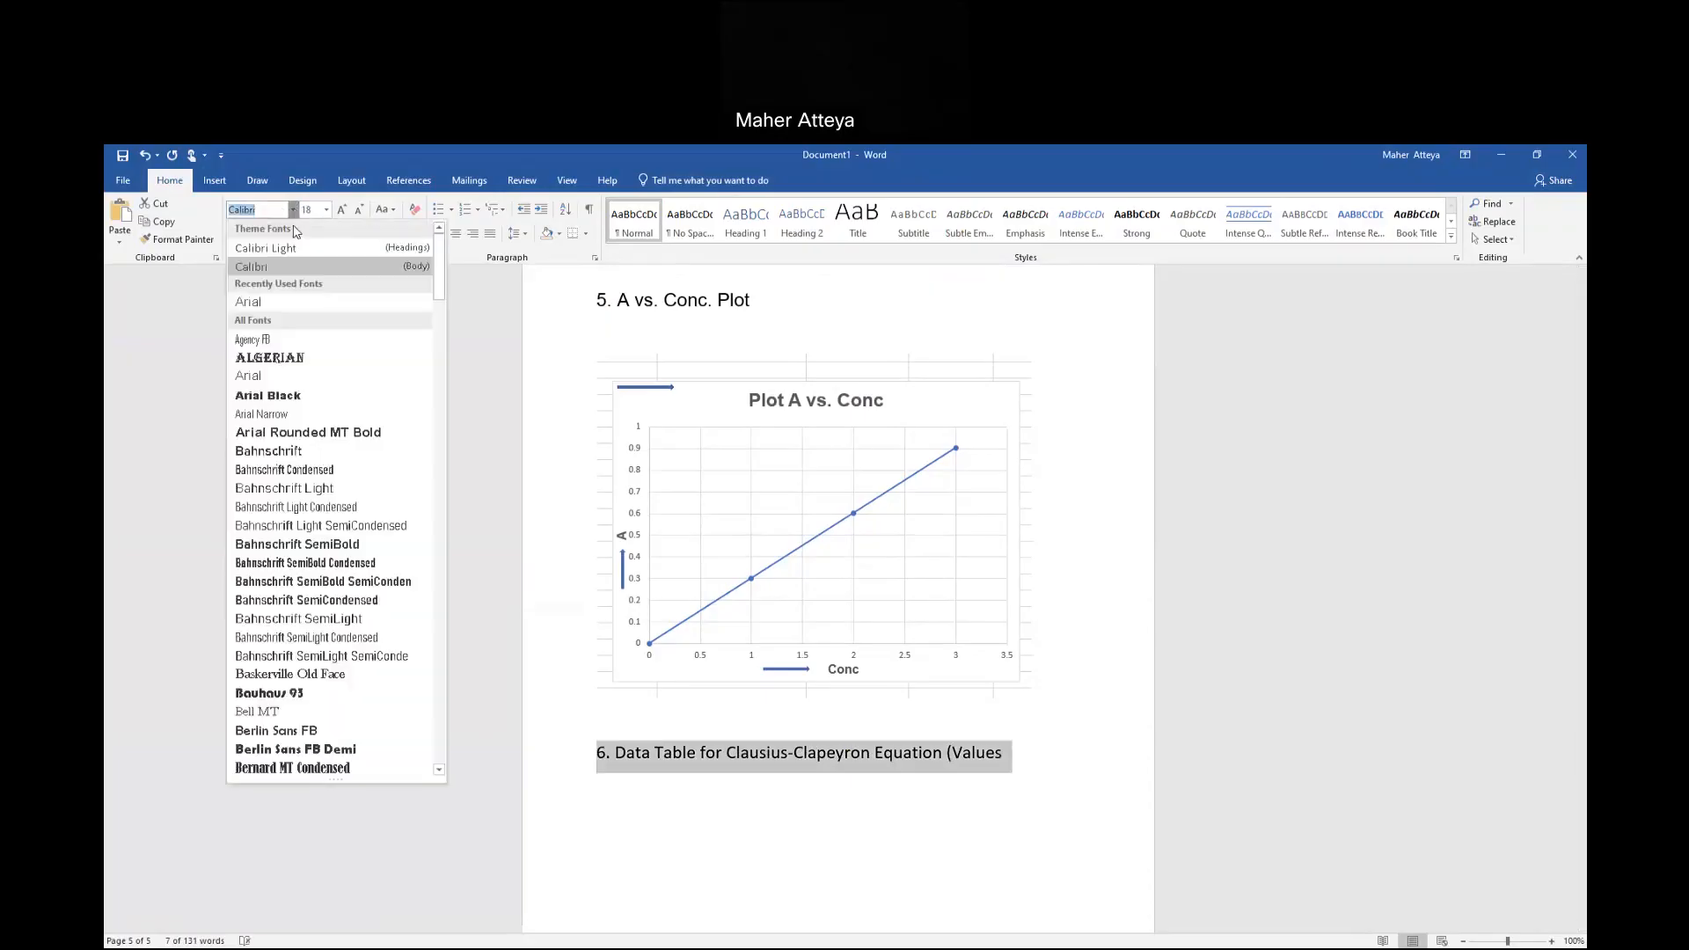
click(288, 304)
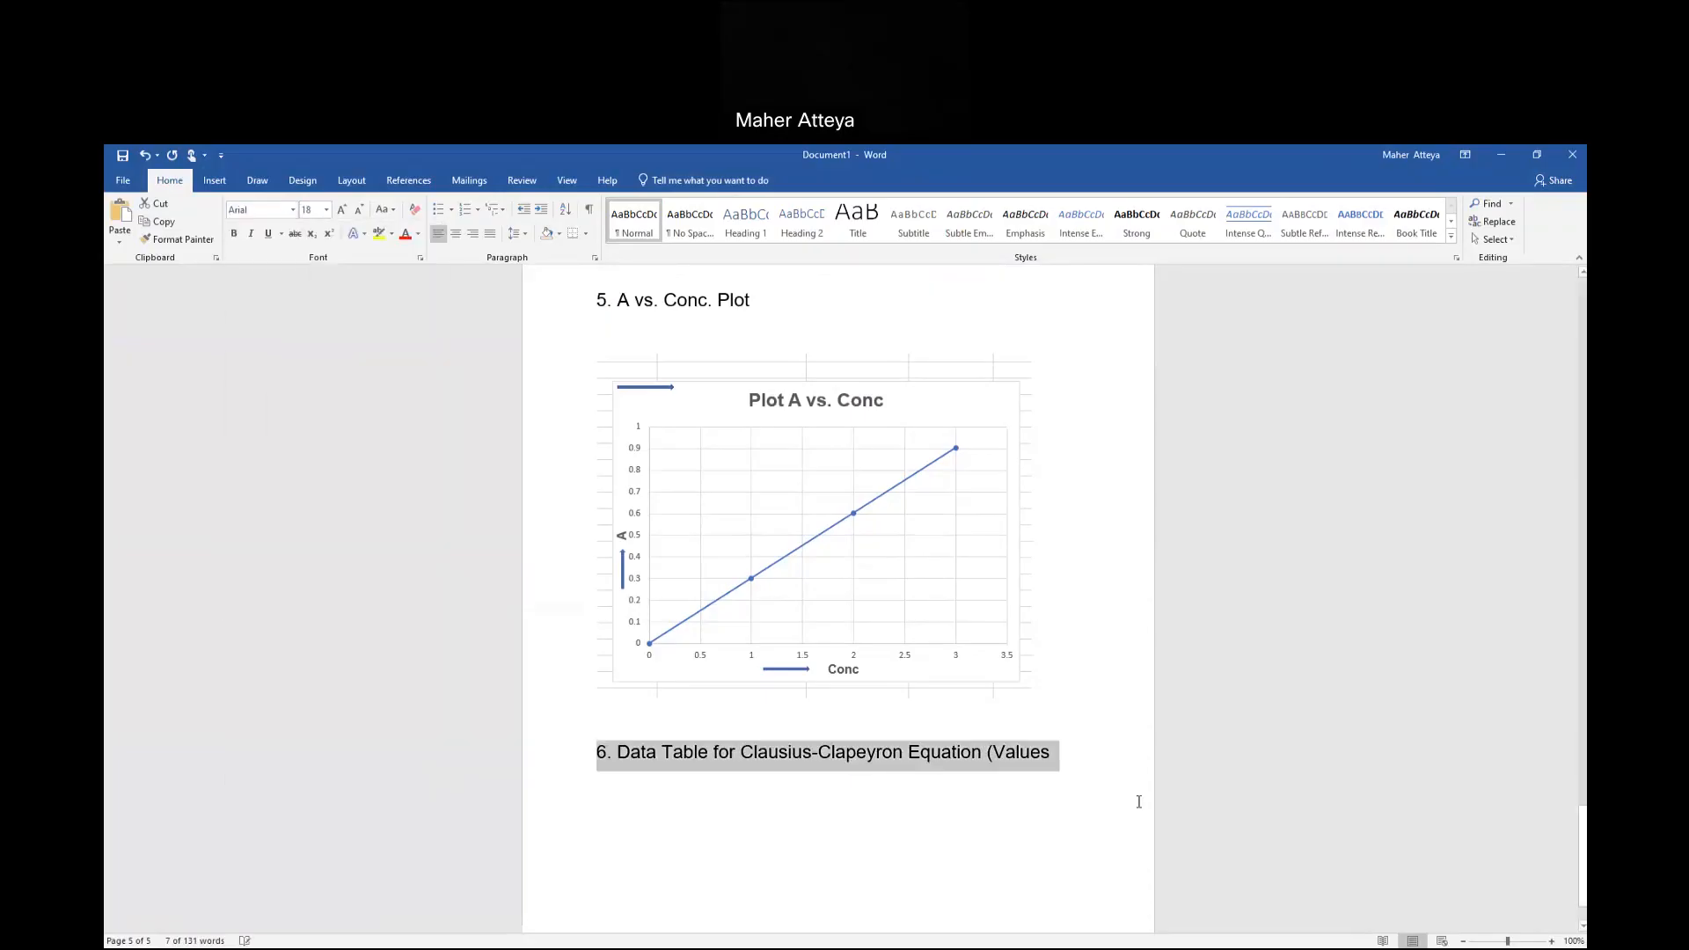
click(1054, 758)
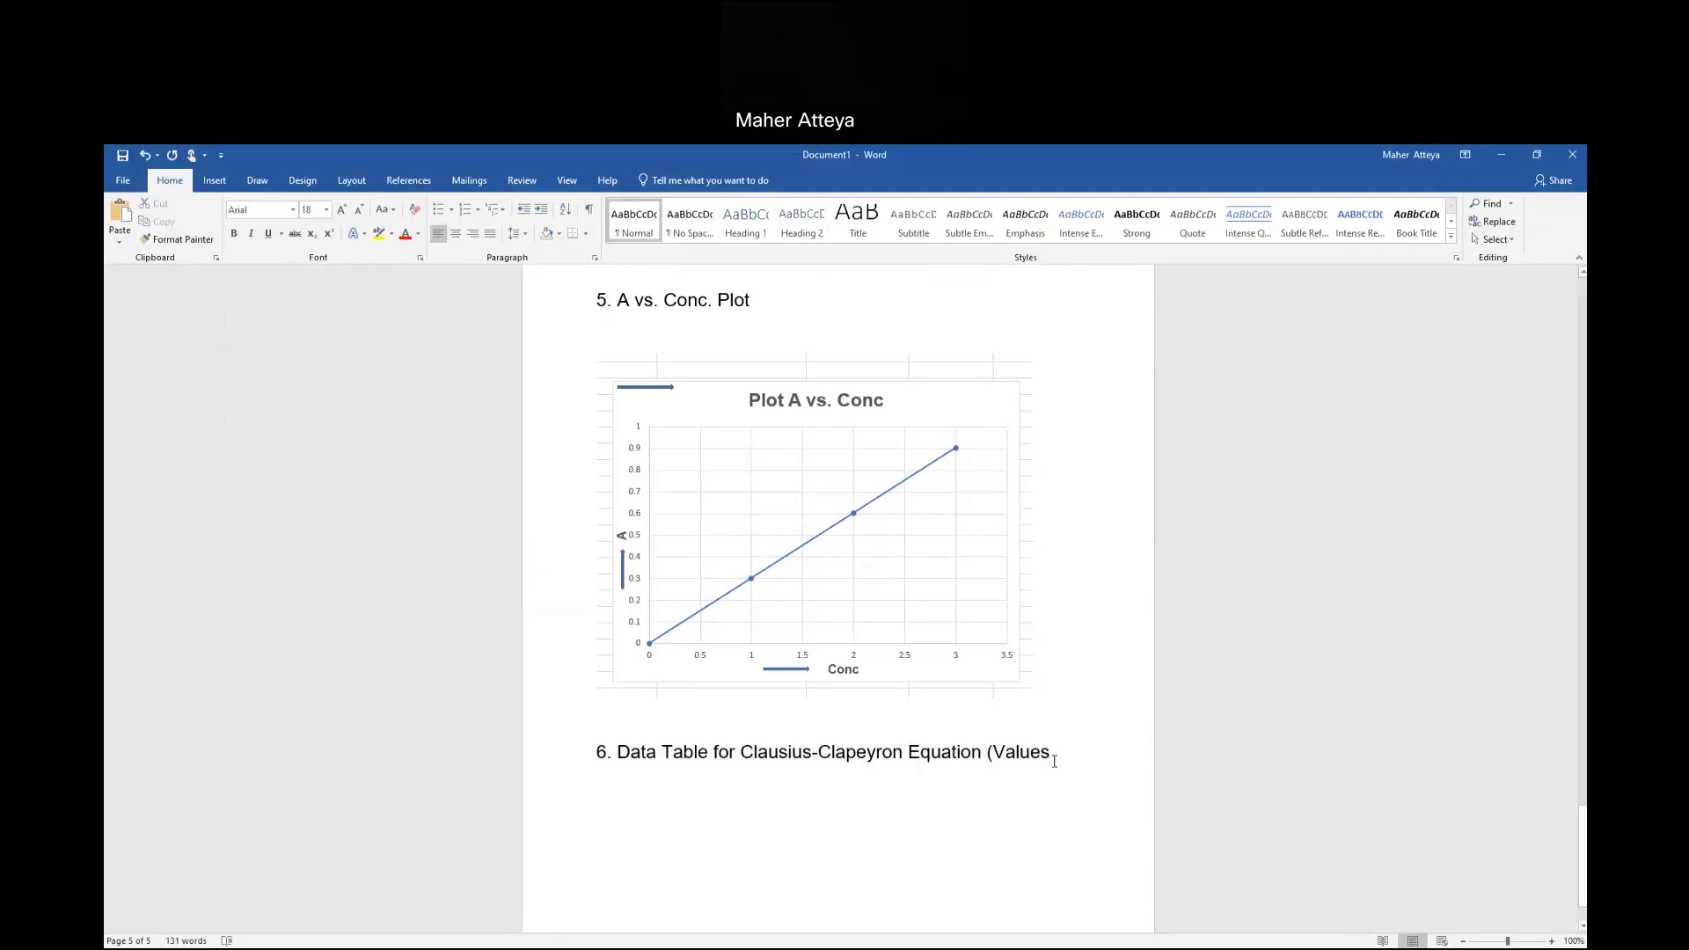
text())
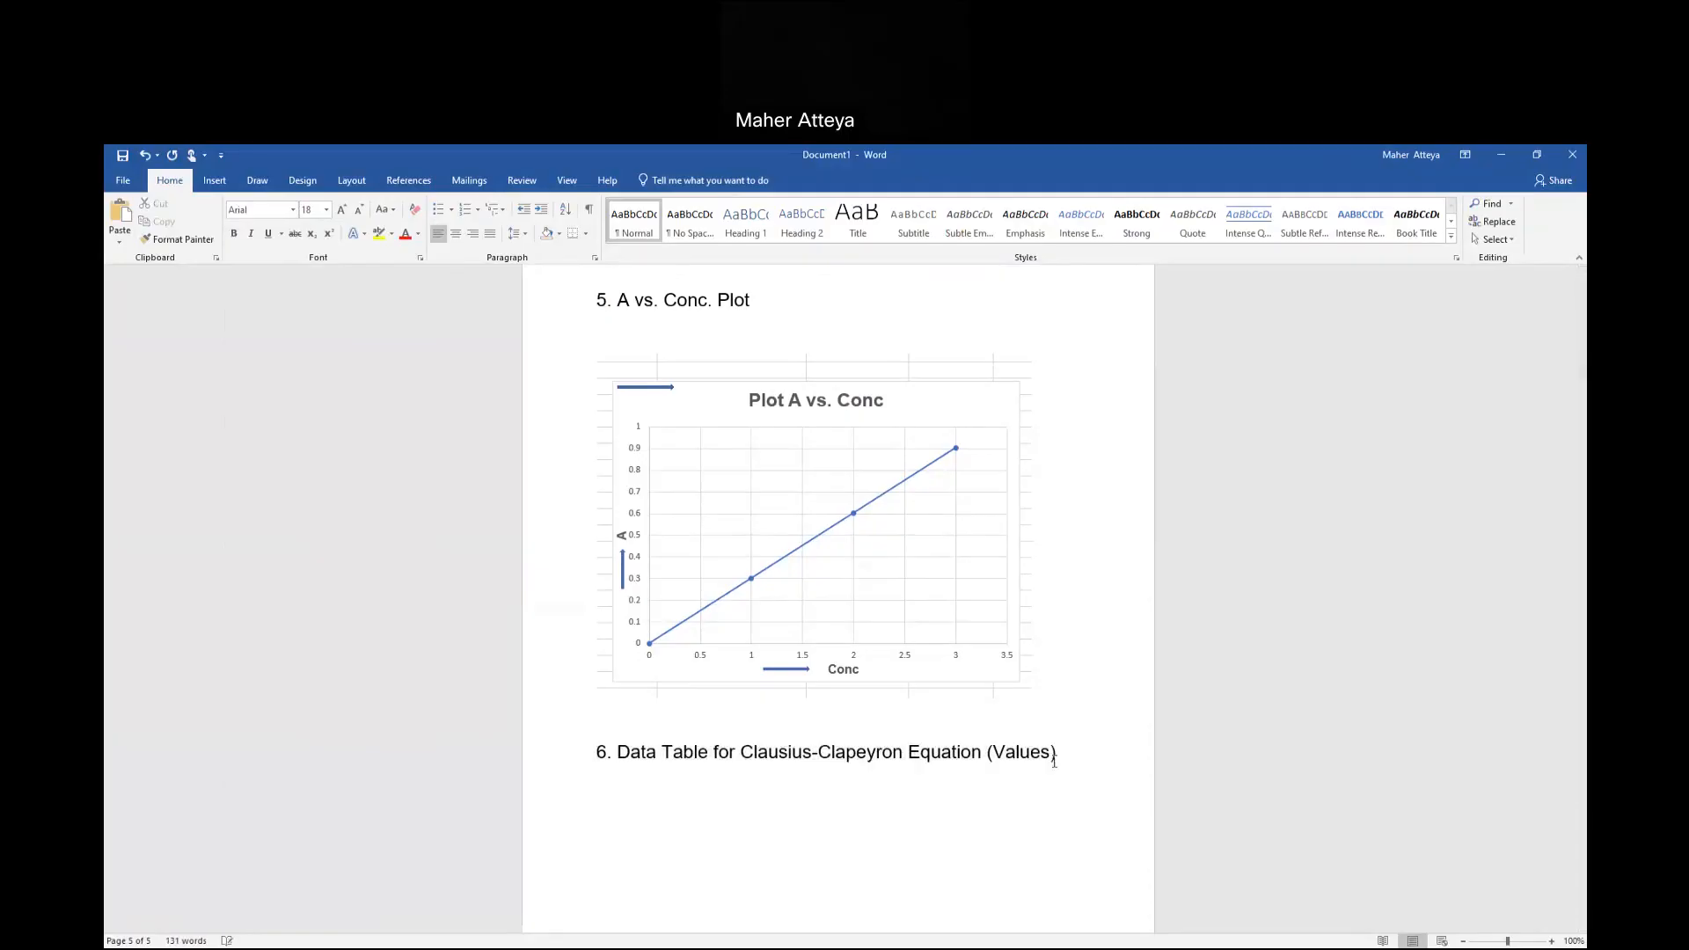
key(Return)
key(Return)
Switch to the Excel worksheet, find the Clausius-Clapeyron data table and circle its Temperature (oC) and Pressure (kPa) columns with on-screen ink.
key(alt+Tab)
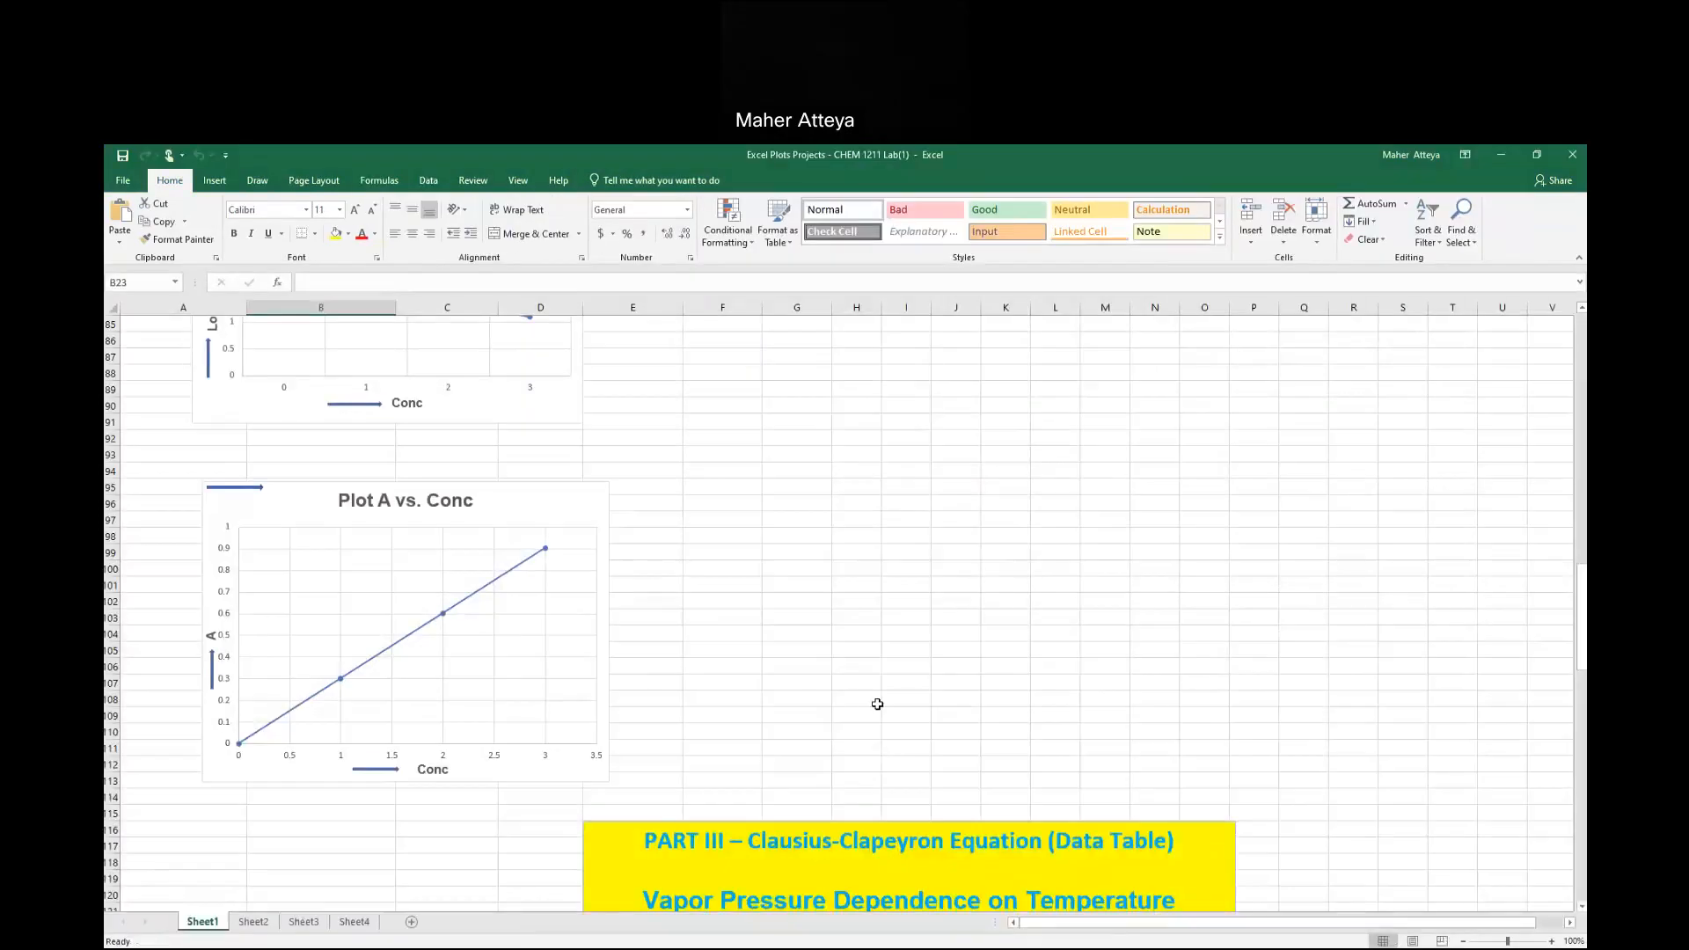
scroll(878, 704, down, 12)
scroll(878, 708, down, 3)
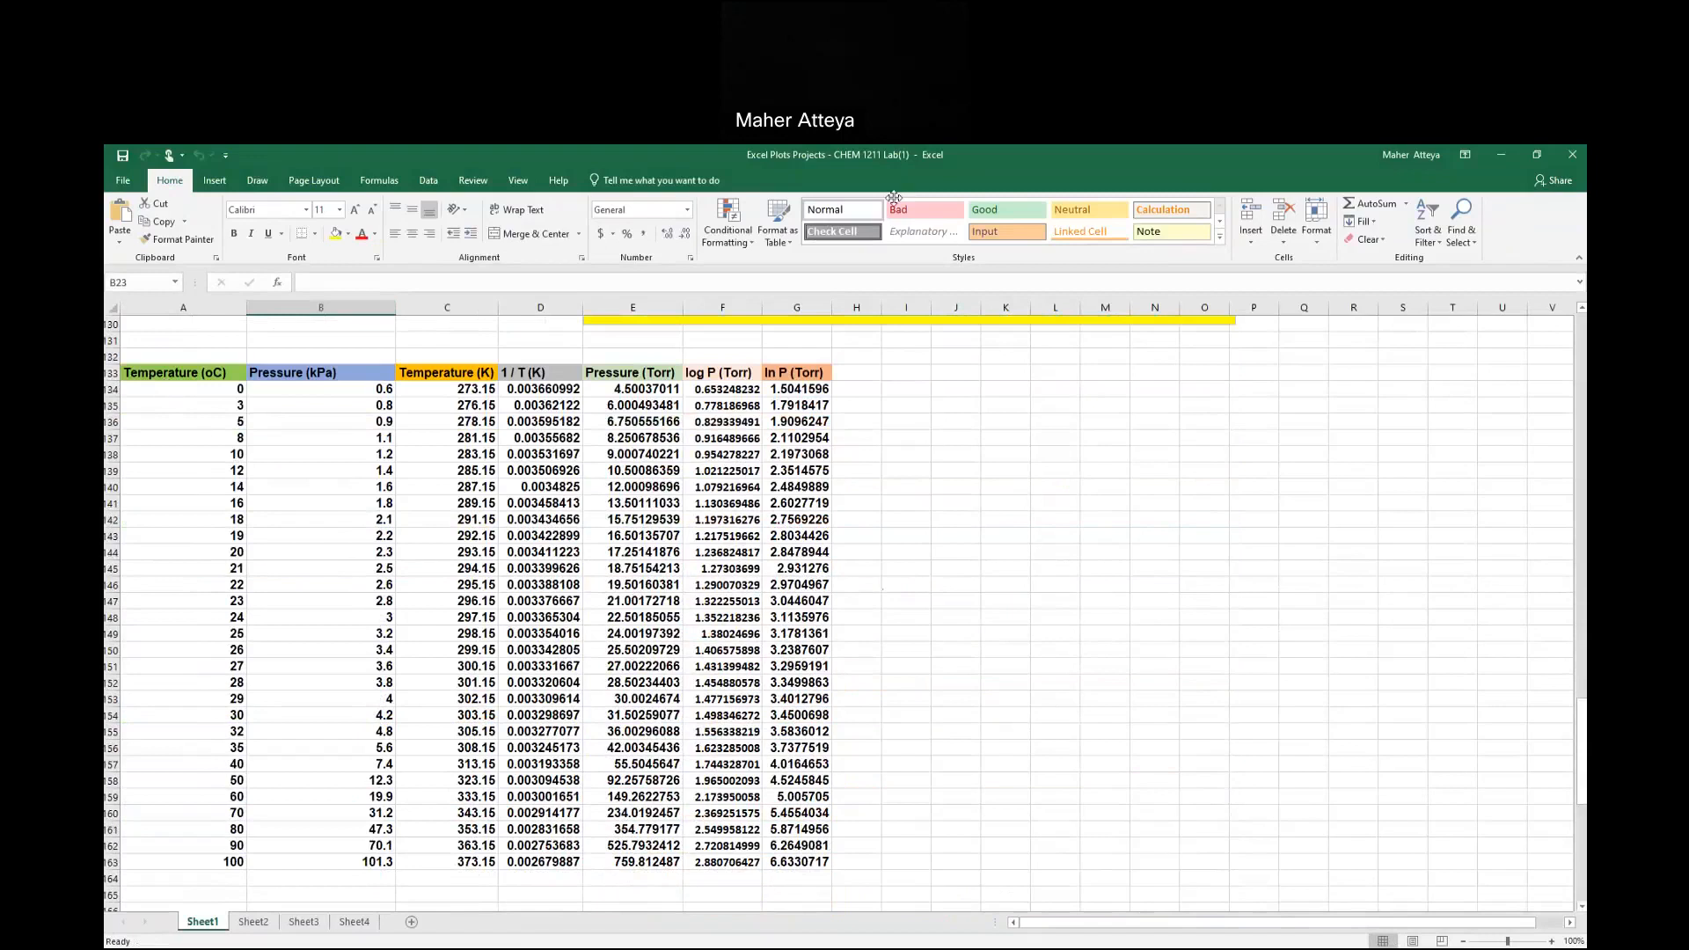
click(1078, 166)
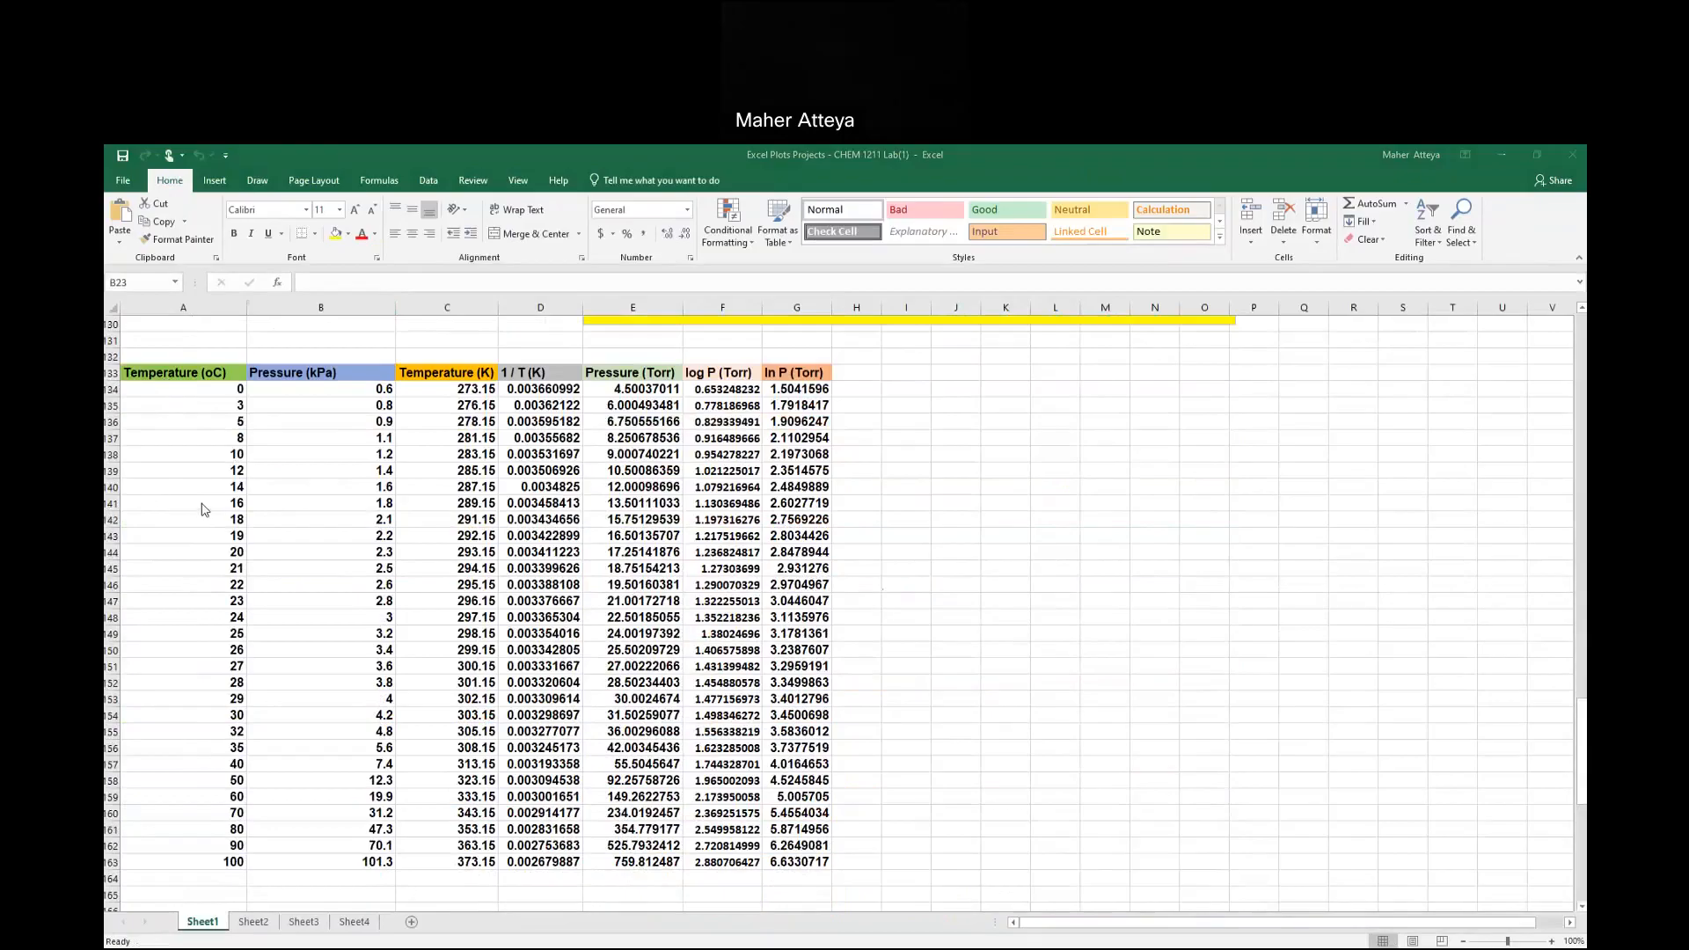
mouse_move(125, 343)
mouse_down()
mouse_move(396, 359)
mouse_move(411, 670)
mouse_up()
mouse_move(413, 744)
mouse_down()
mouse_move(410, 906)
mouse_move(186, 872)
mouse_move(210, 652)
mouse_move(209, 388)
mouse_move(192, 332)
mouse_up()
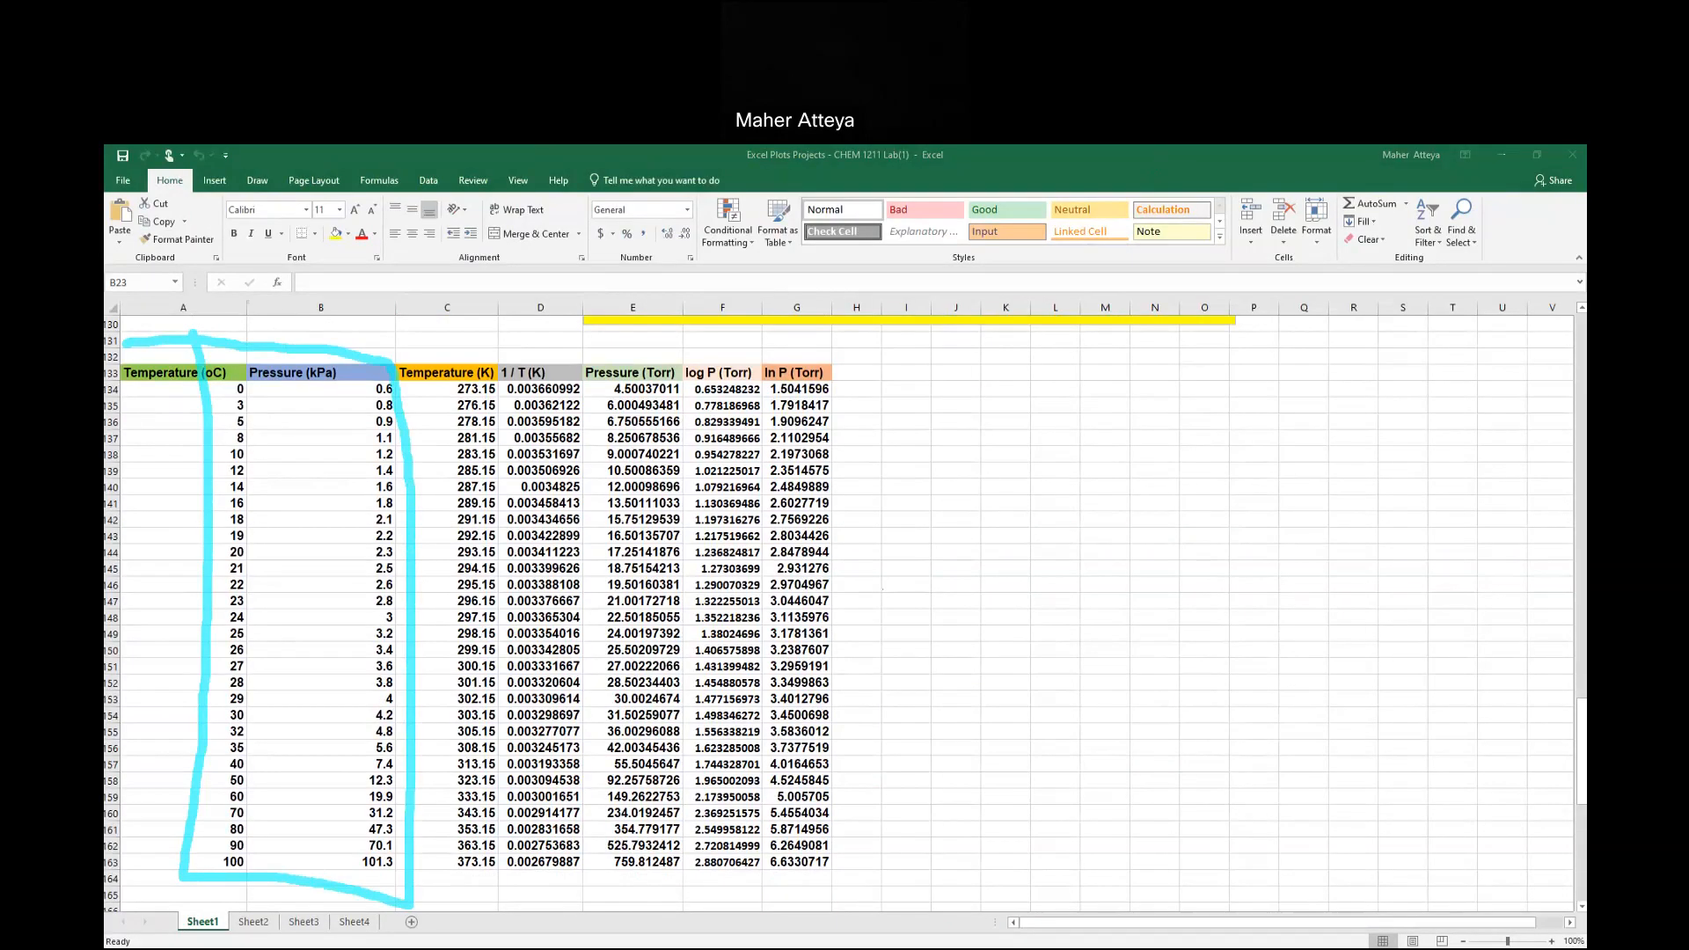
key(Escape)
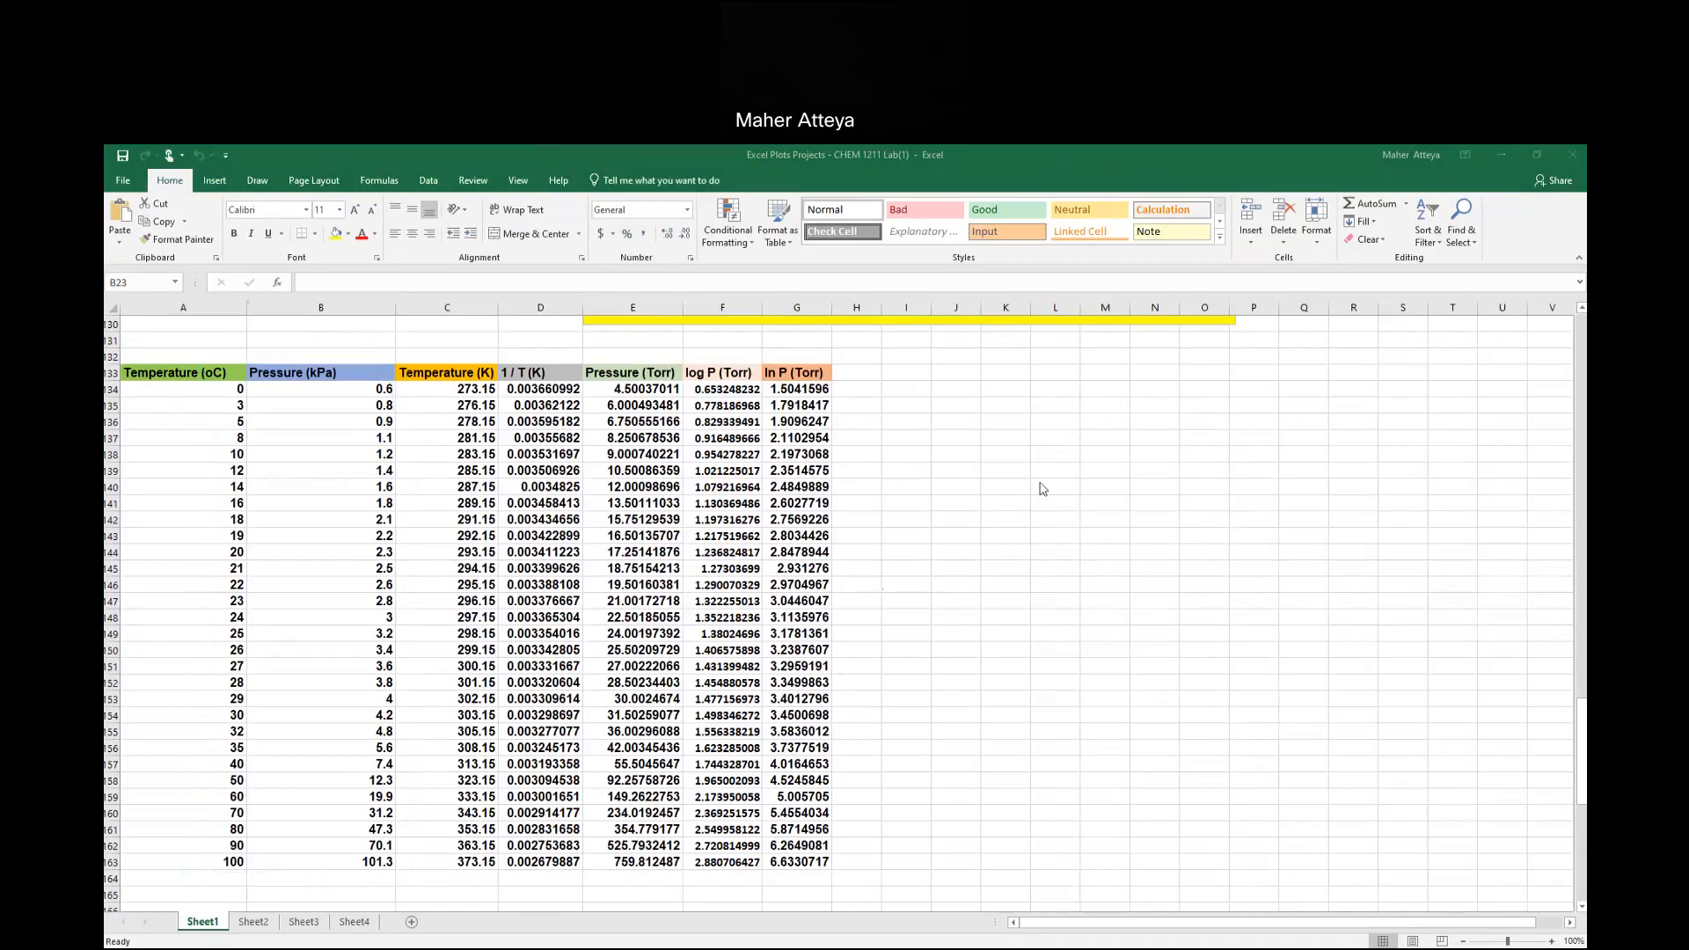
Review the Part III section of the worksheet, from the Clausius-Clapeyron equation box down to the "Log P and Ln P vs 1/T" graph.
scroll(1038, 493, up, 4)
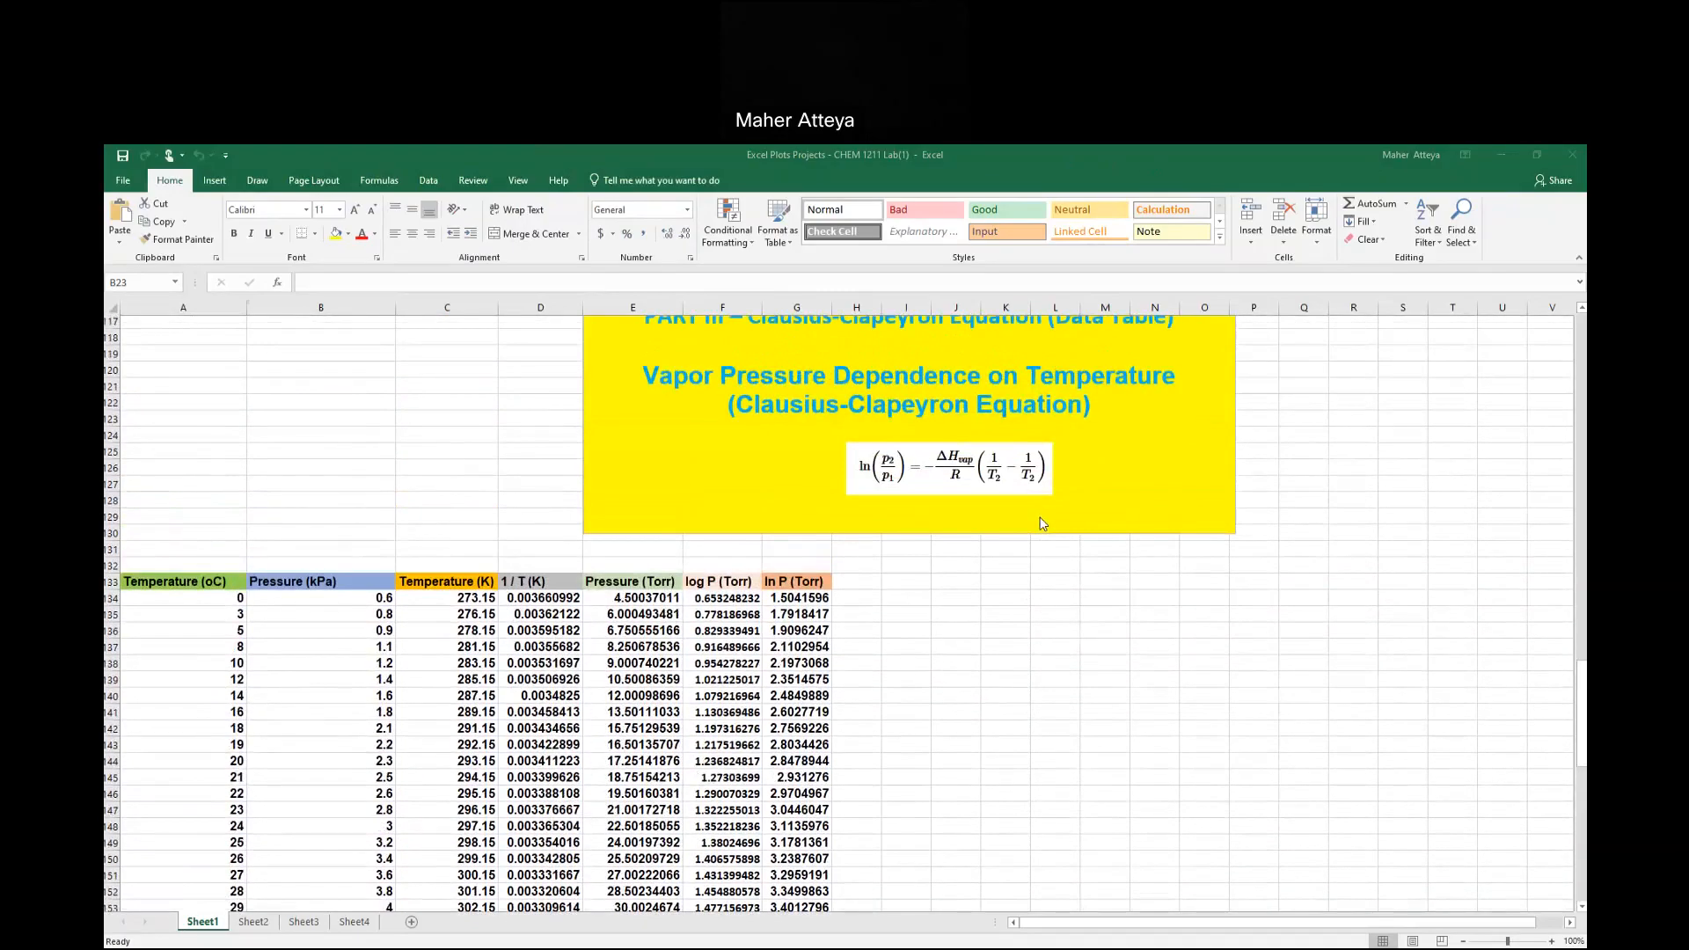
scroll(1043, 524, up, 2)
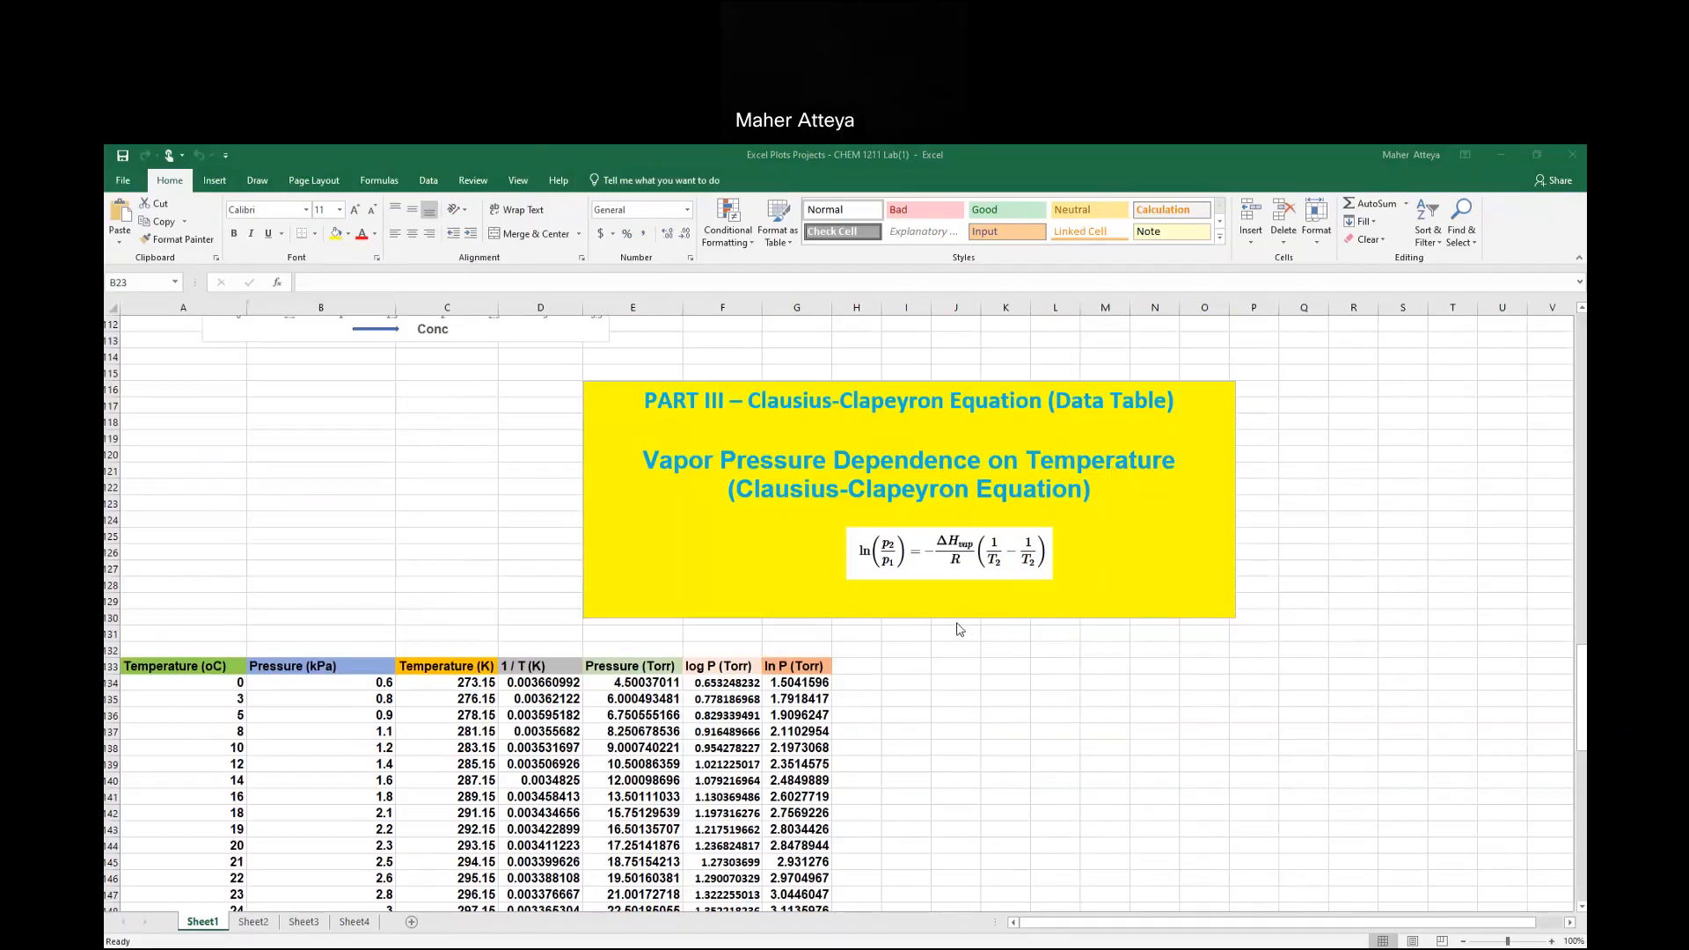
scroll(945, 561, down, 20)
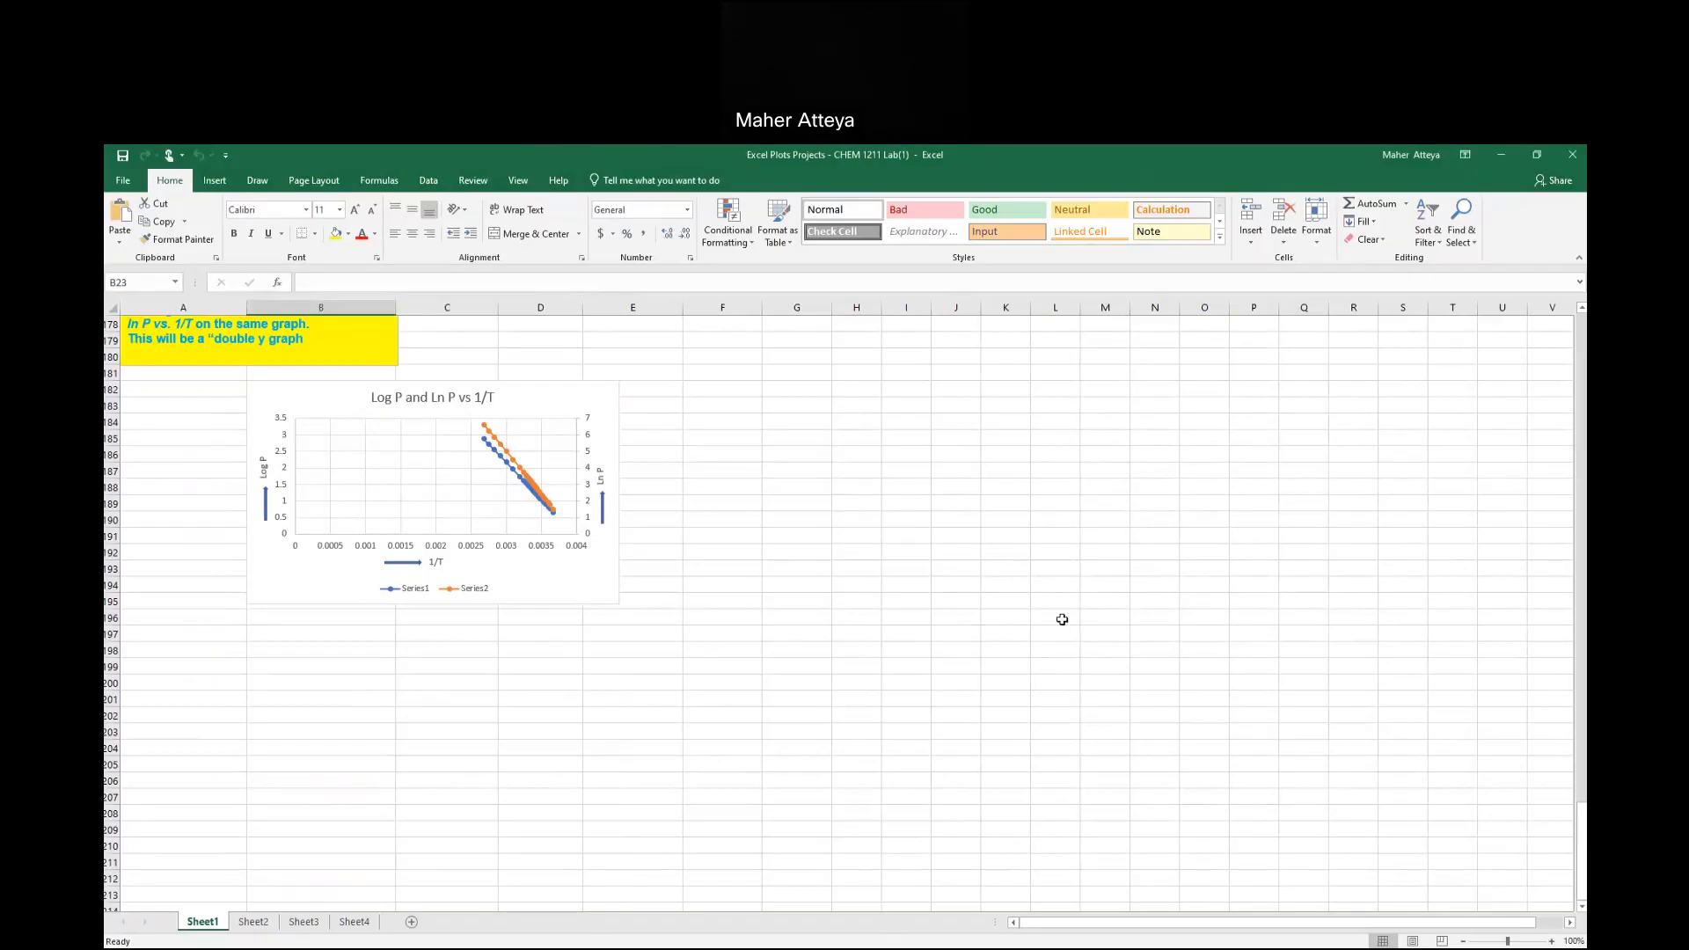
scroll(1049, 616, up, 5)
scroll(1049, 616, up, 17)
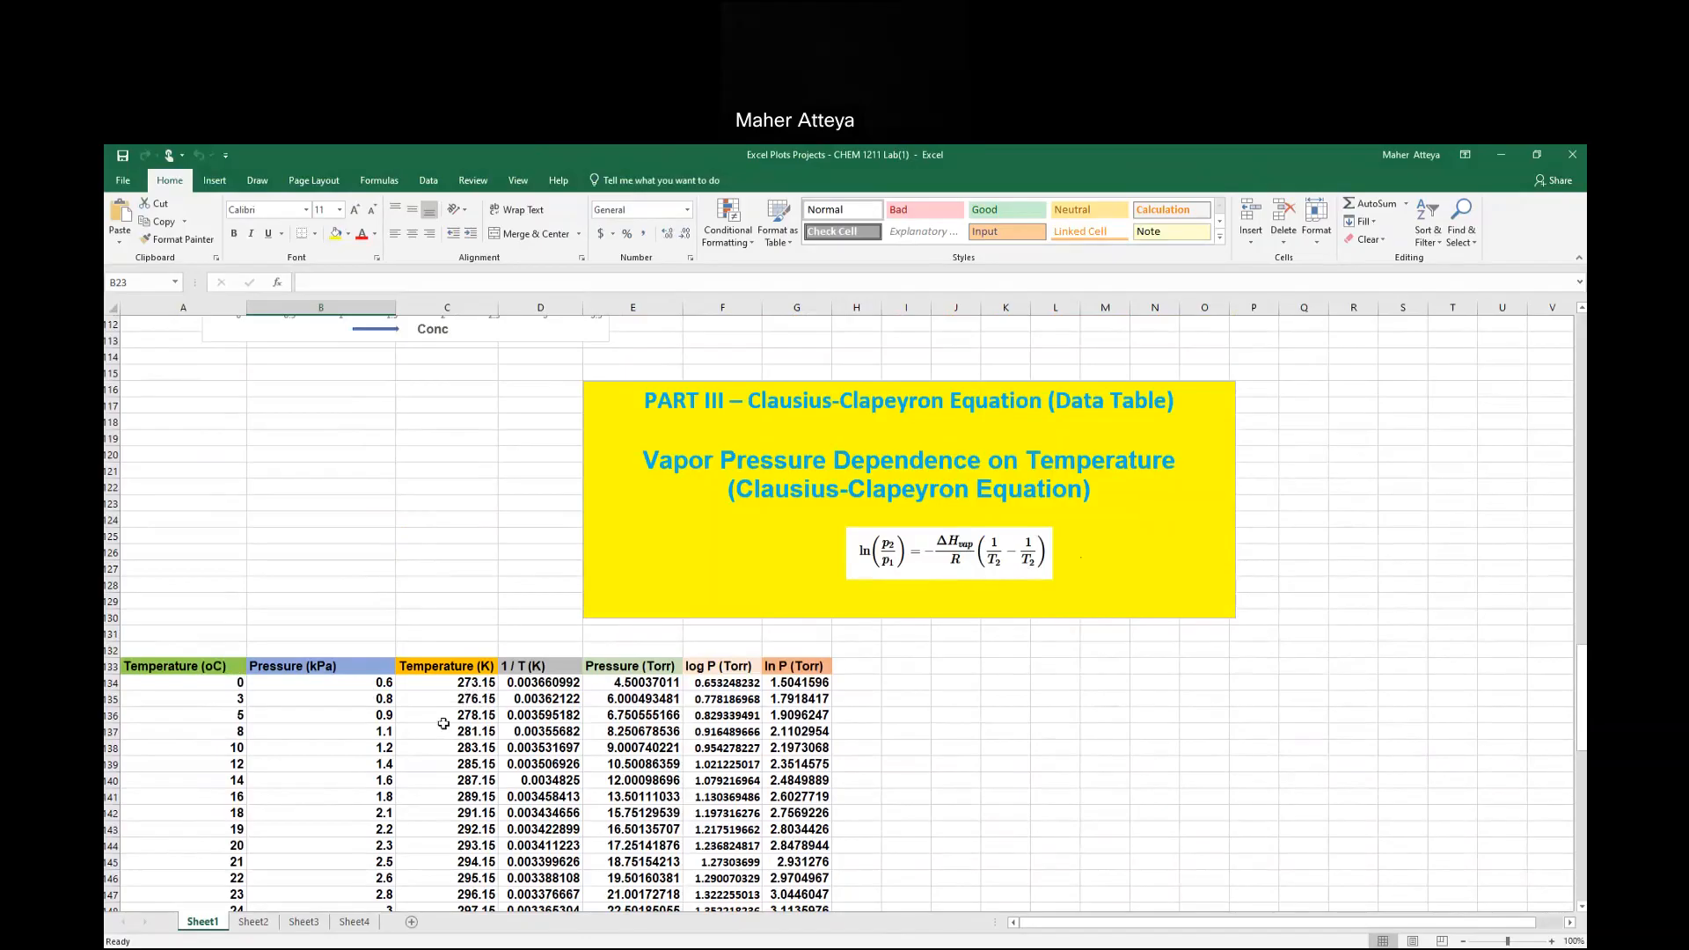
Inspect the contents of cells B138, A138, C138 and D138 to check the temperature conversion and 1/T formulas.
click(252, 750)
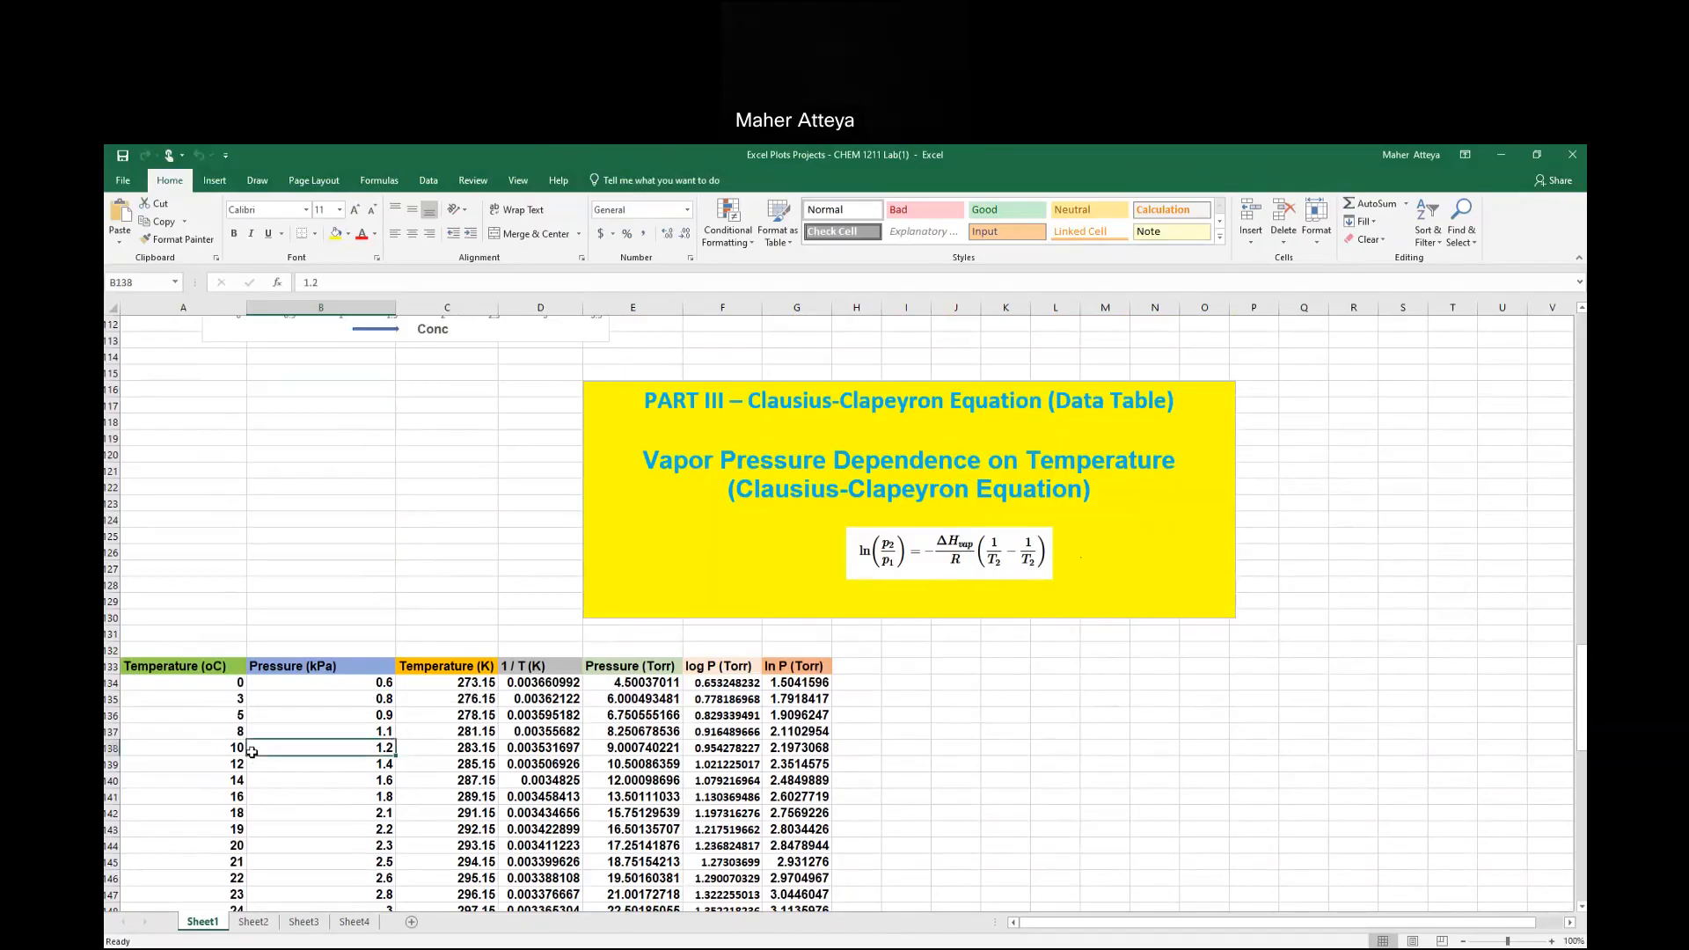
click(224, 749)
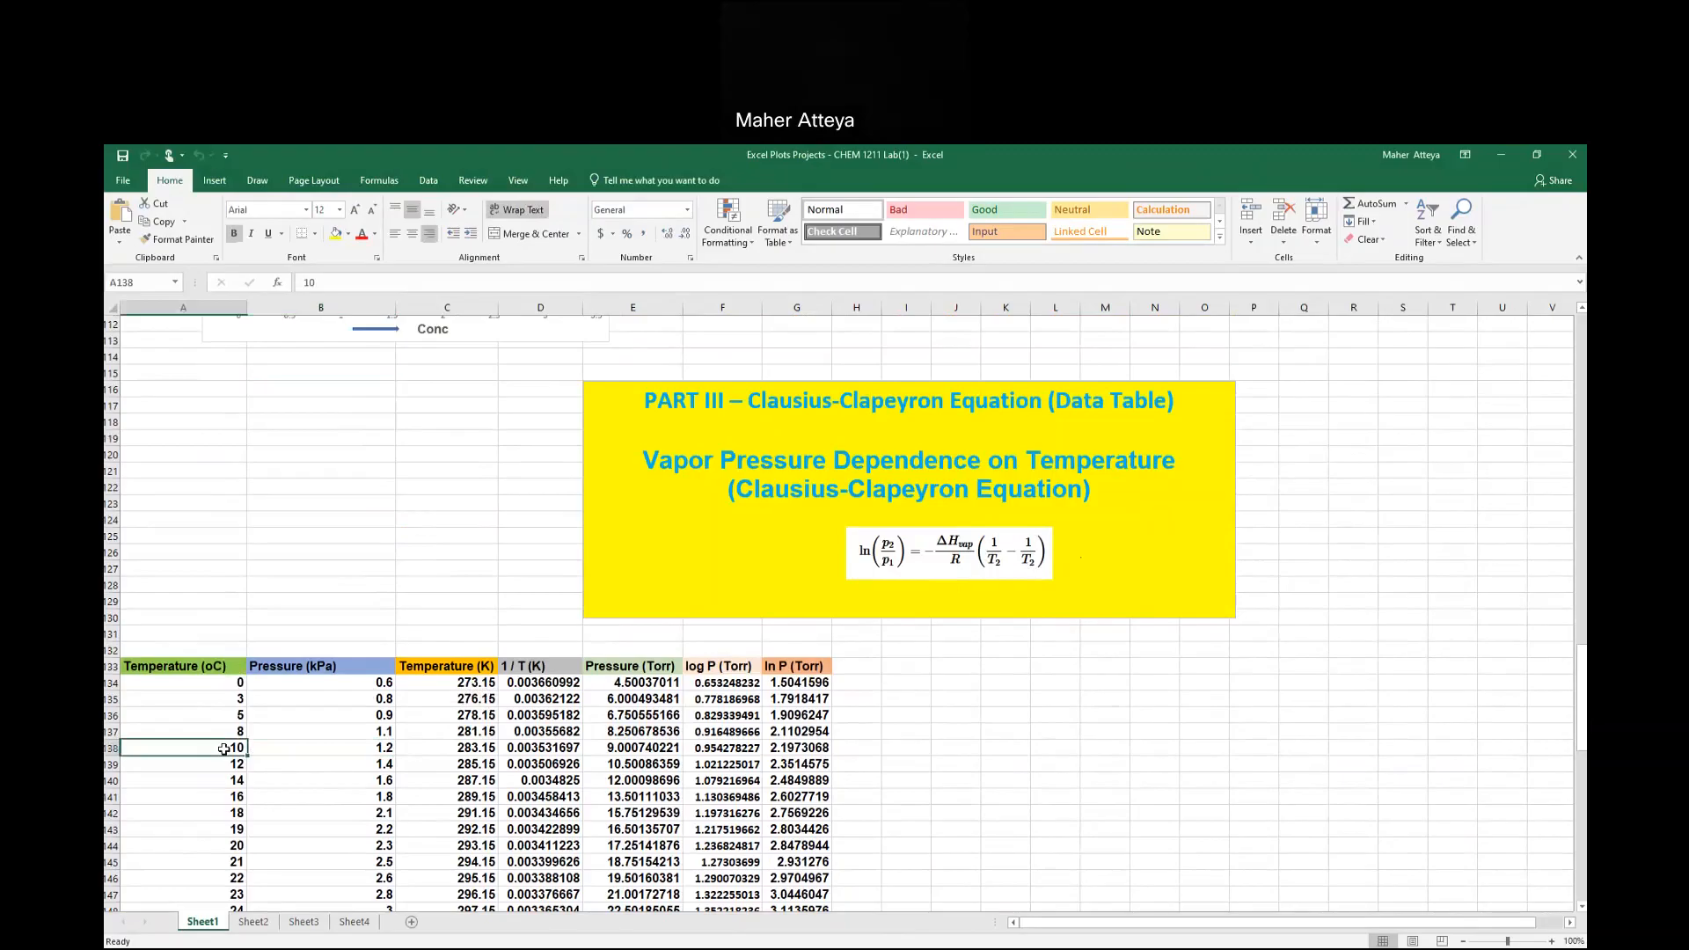
click(457, 749)
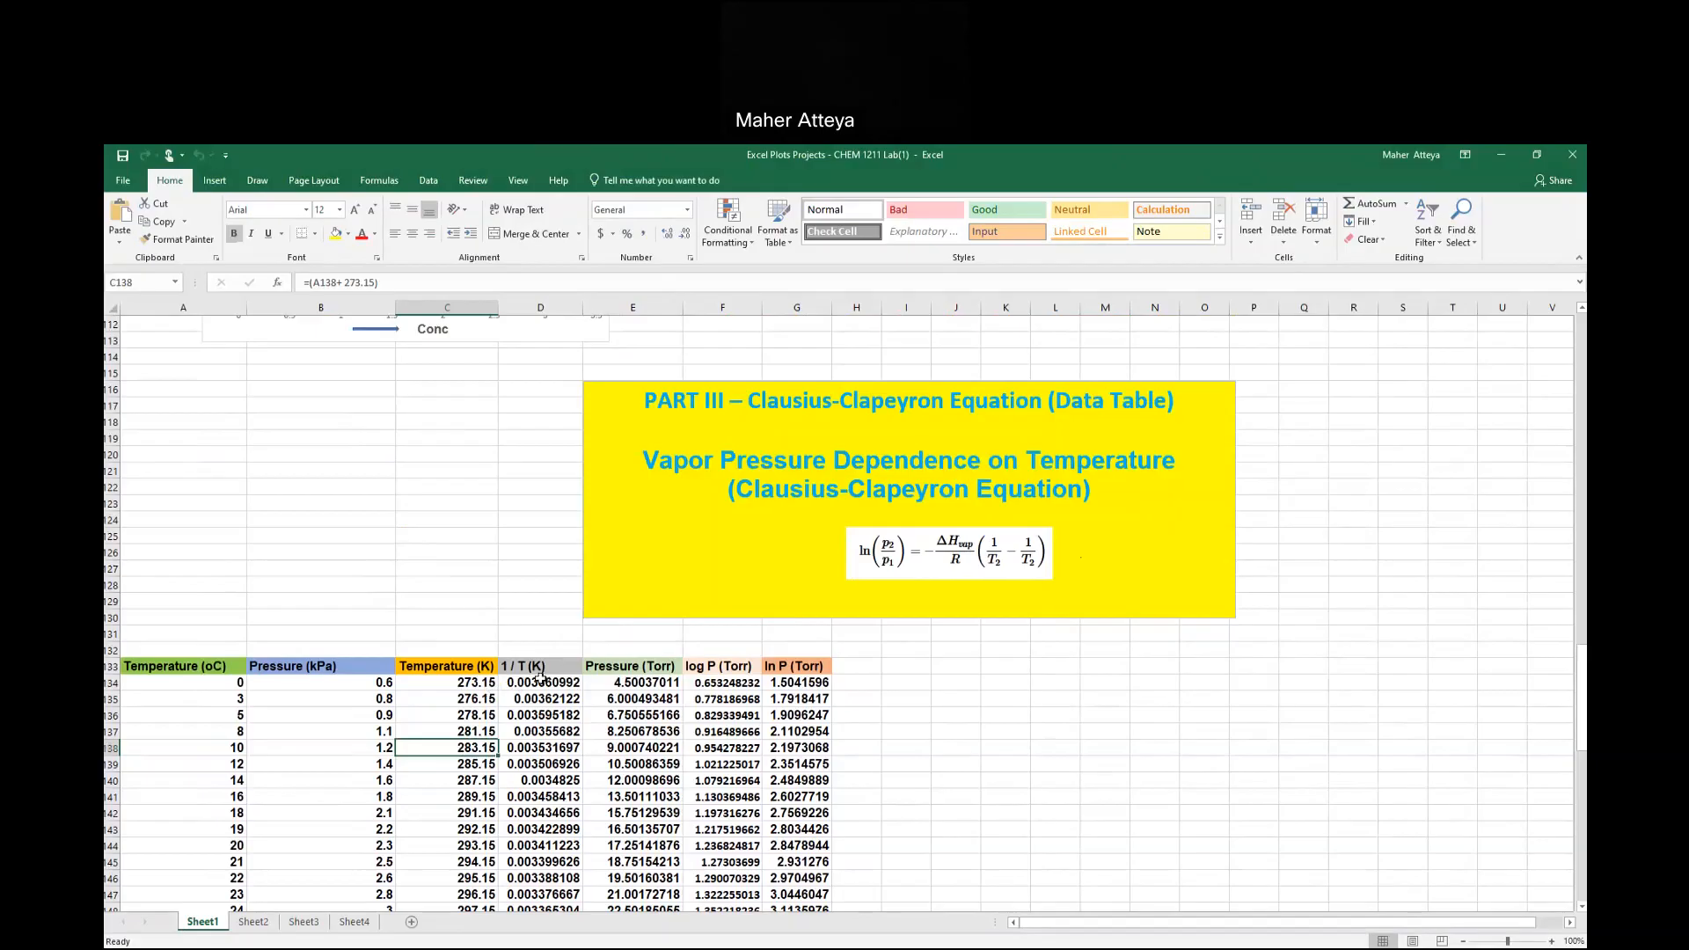
click(525, 753)
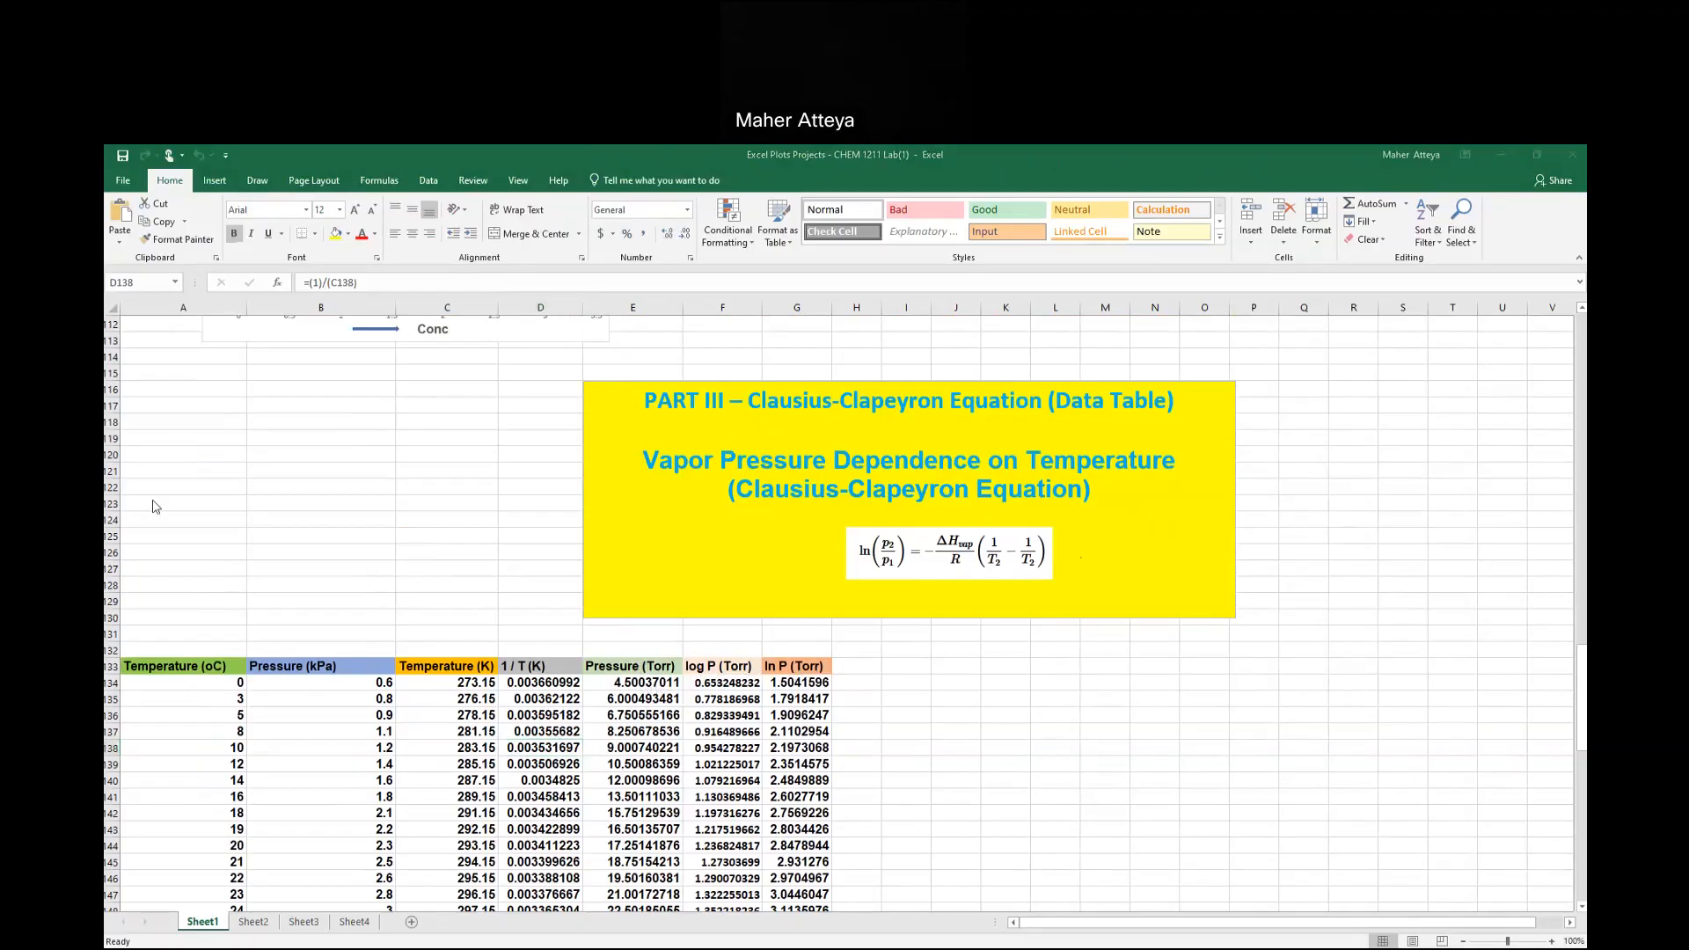
Circle the Pressure (Torr), Temperature (oC) and Pressure (kPa) columns with on-screen ink and clear the ink.
mouse_move(674, 648)
mouse_down()
mouse_move(592, 651)
mouse_move(584, 814)
mouse_move(605, 920)
mouse_move(697, 924)
mouse_move(714, 630)
mouse_up()
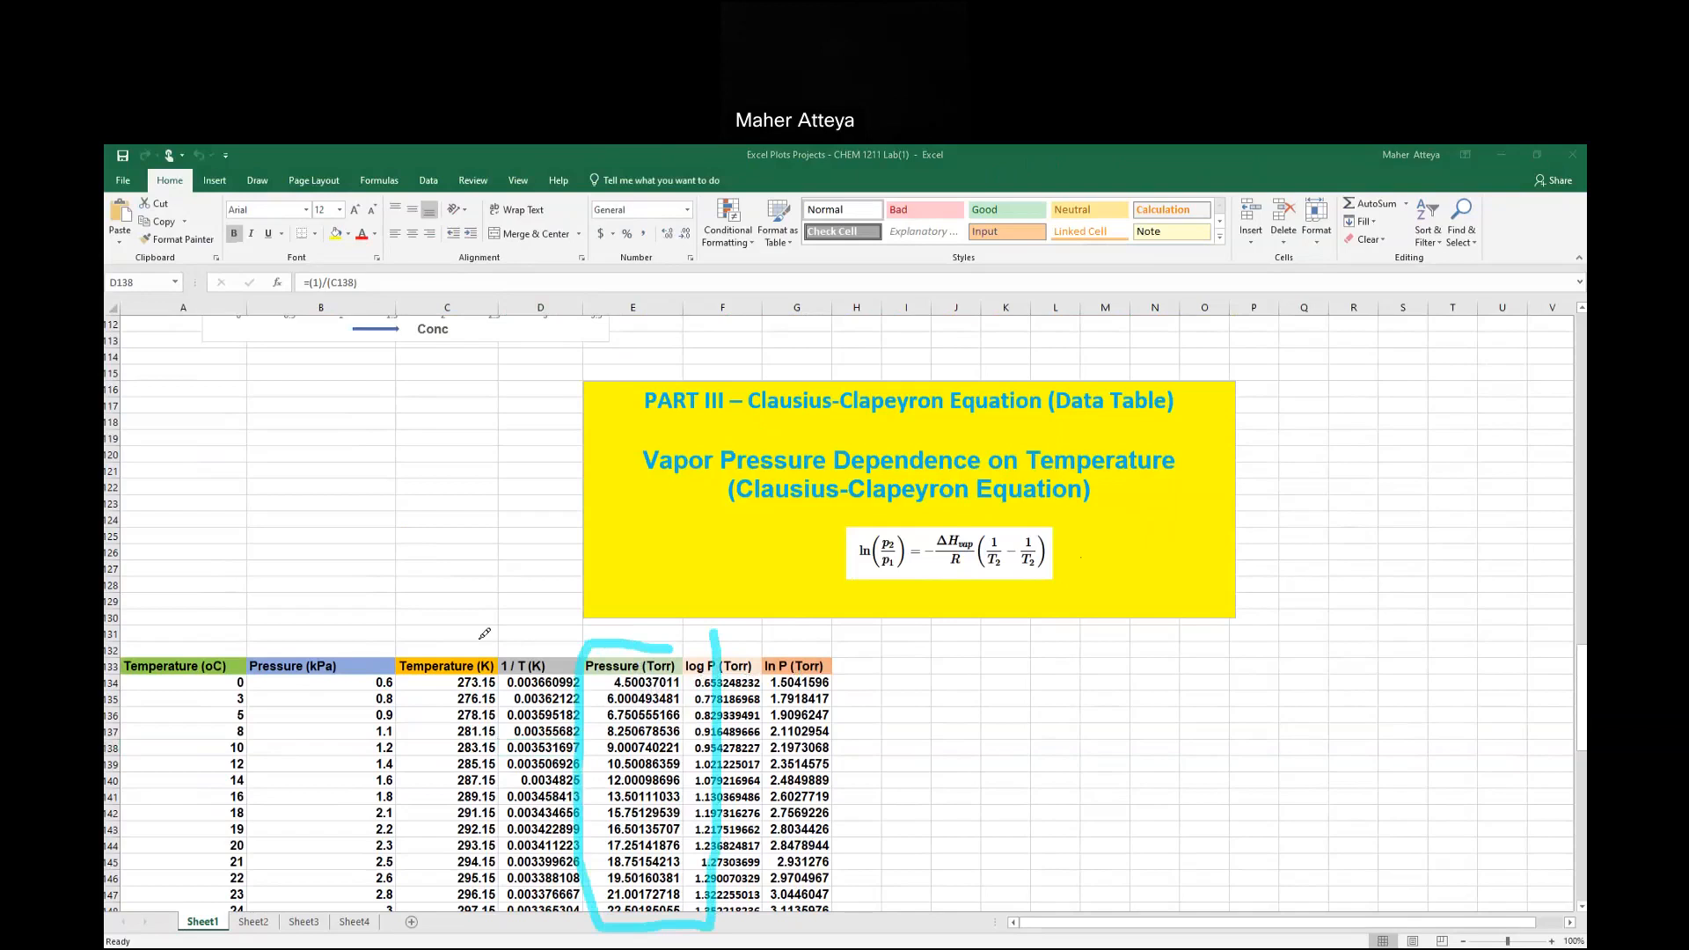
mouse_move(255, 640)
mouse_down()
mouse_move(176, 638)
mouse_move(159, 730)
mouse_move(180, 906)
mouse_up()
mouse_move(282, 933)
mouse_down()
mouse_move(317, 783)
mouse_move(286, 603)
mouse_up()
mouse_move(431, 639)
mouse_down()
mouse_move(360, 635)
mouse_move(330, 814)
mouse_up()
mouse_move(342, 873)
mouse_down()
mouse_move(447, 924)
mouse_move(449, 627)
mouse_up()
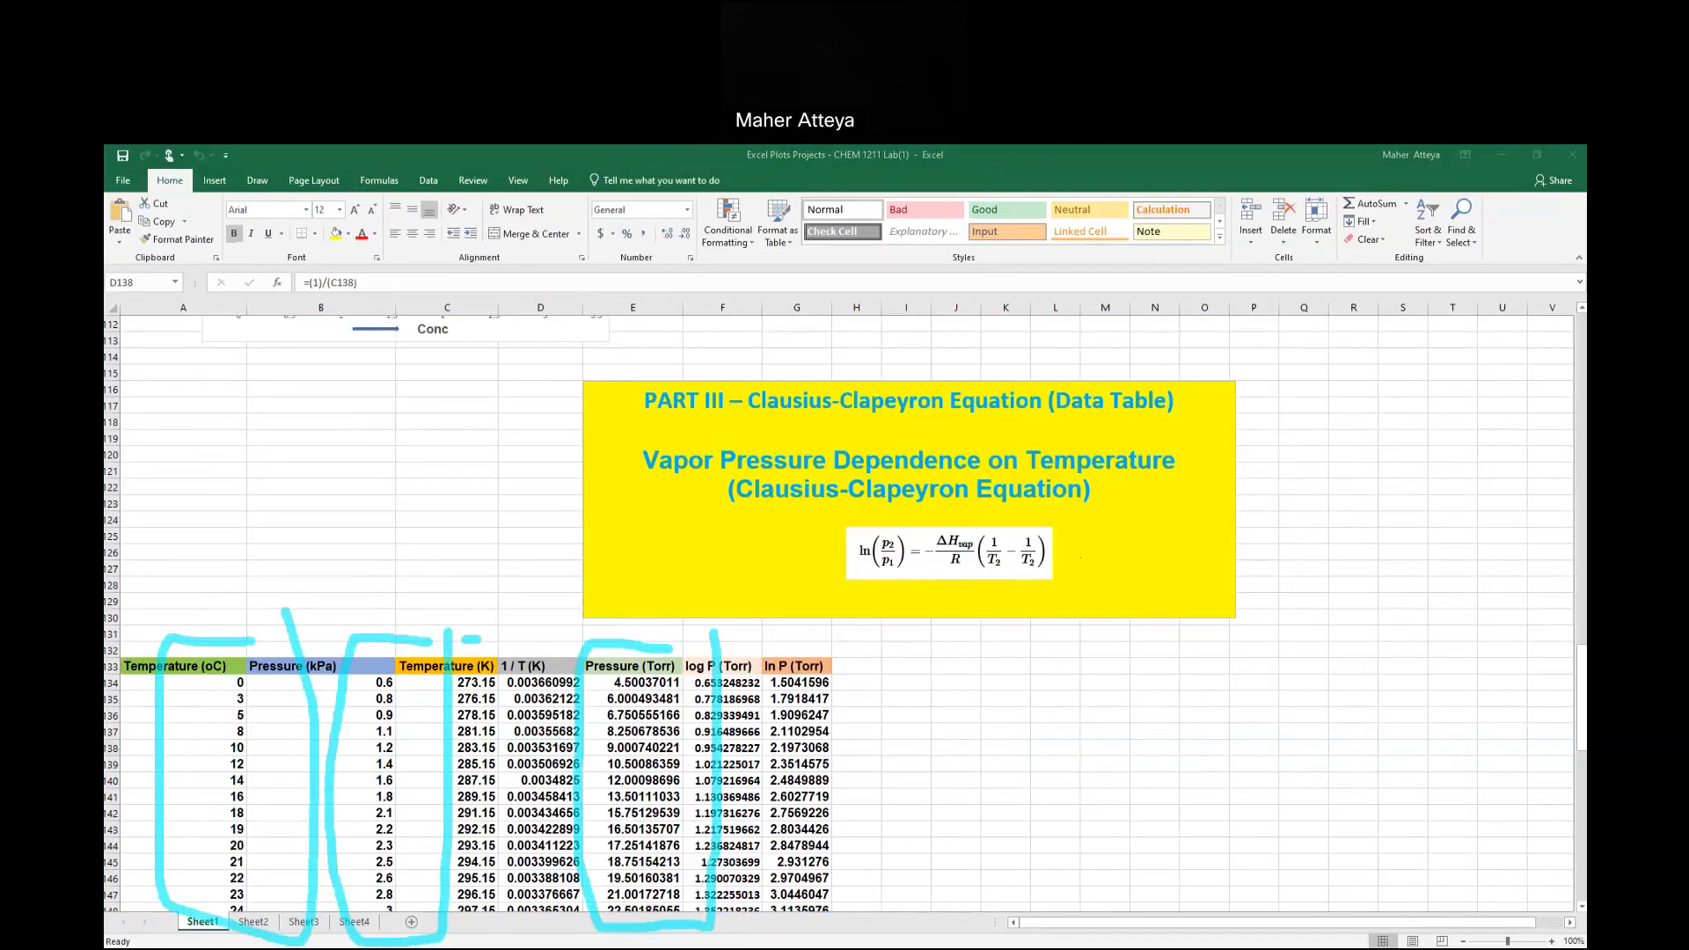
key(Escape)
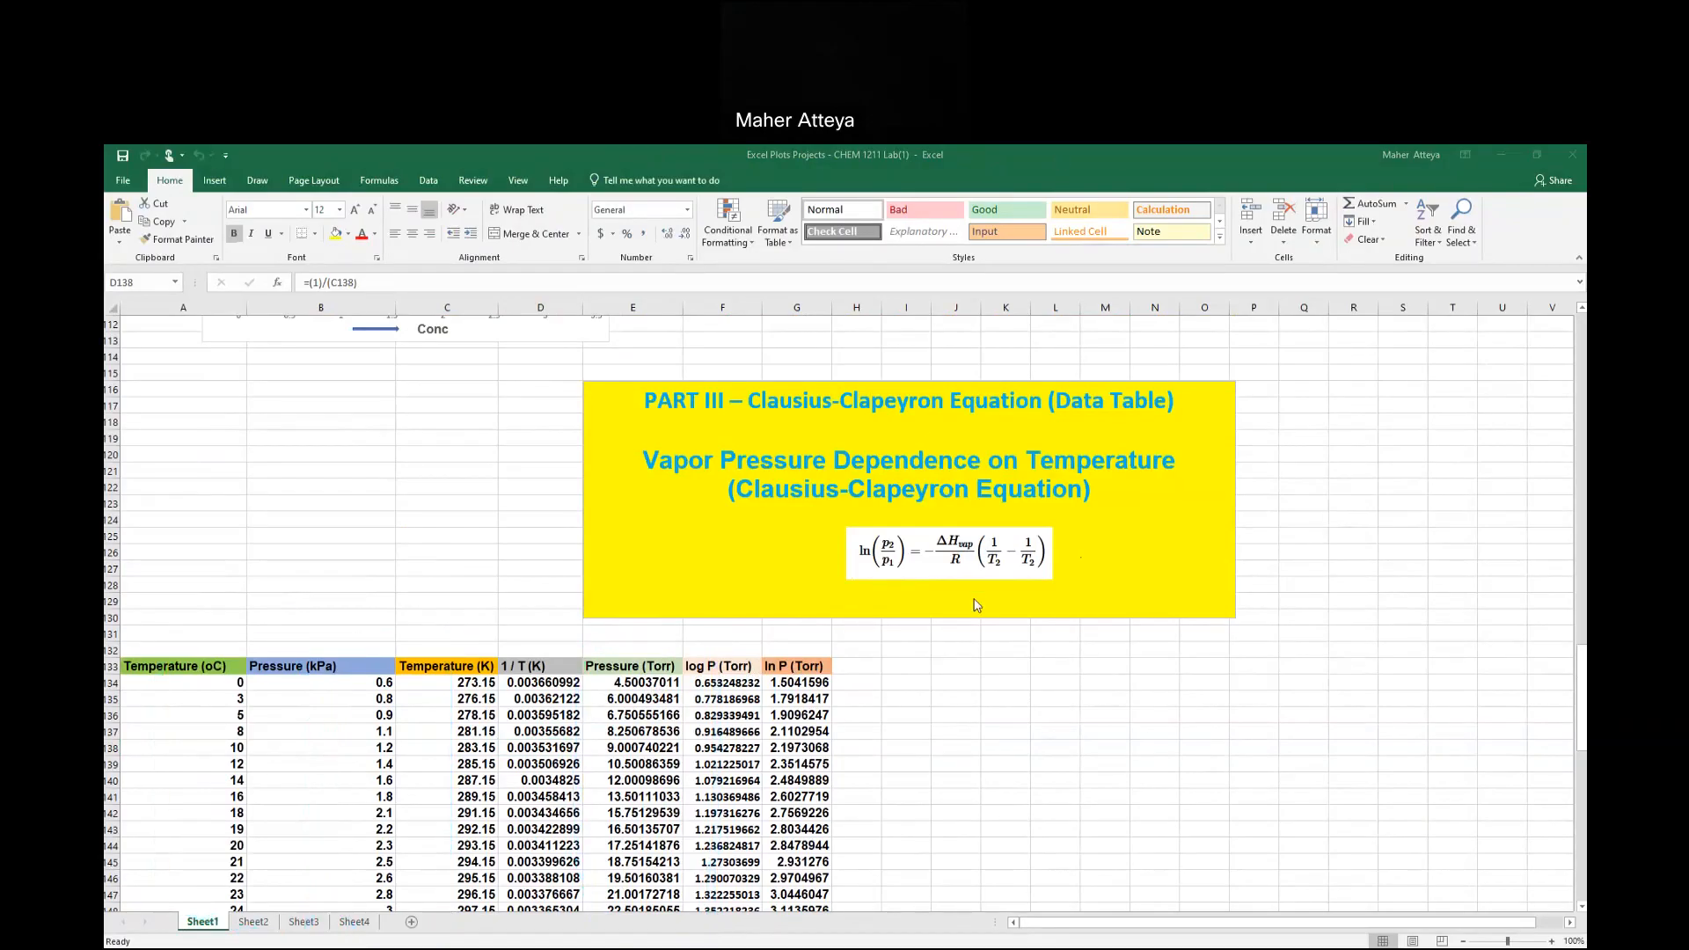
Review the Clausius-Clapeyron data table through its last row and the Part IV graph section below it.
scroll(974, 604, down, 10)
scroll(974, 605, down, 2)
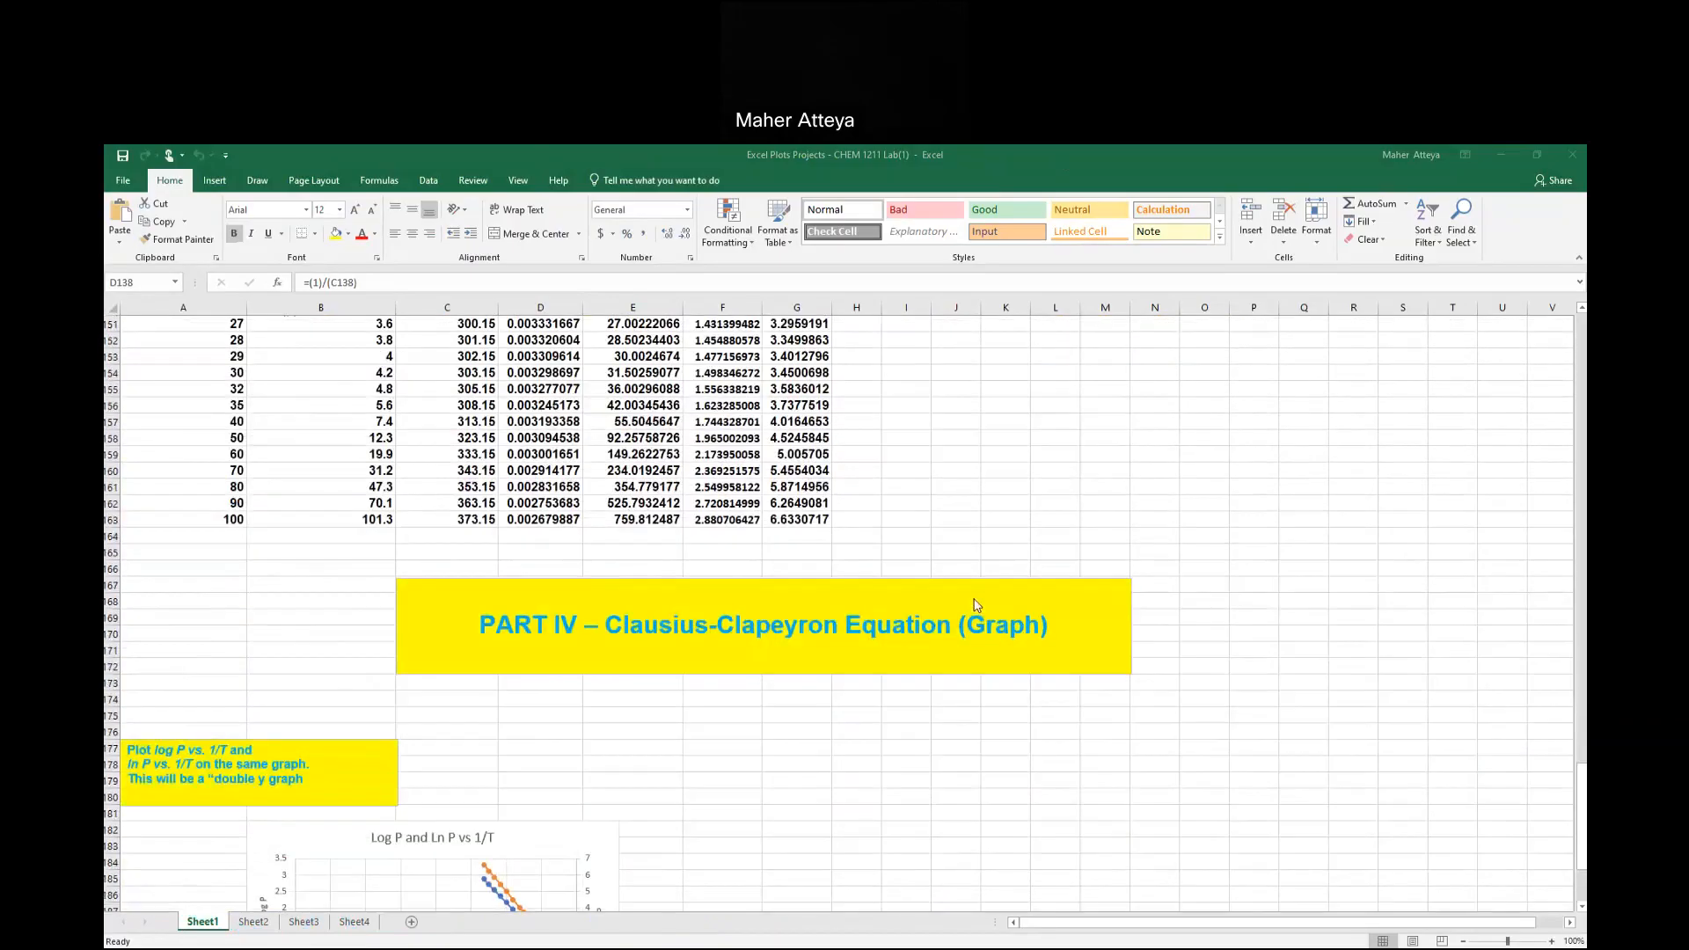
scroll(959, 594, up, 9)
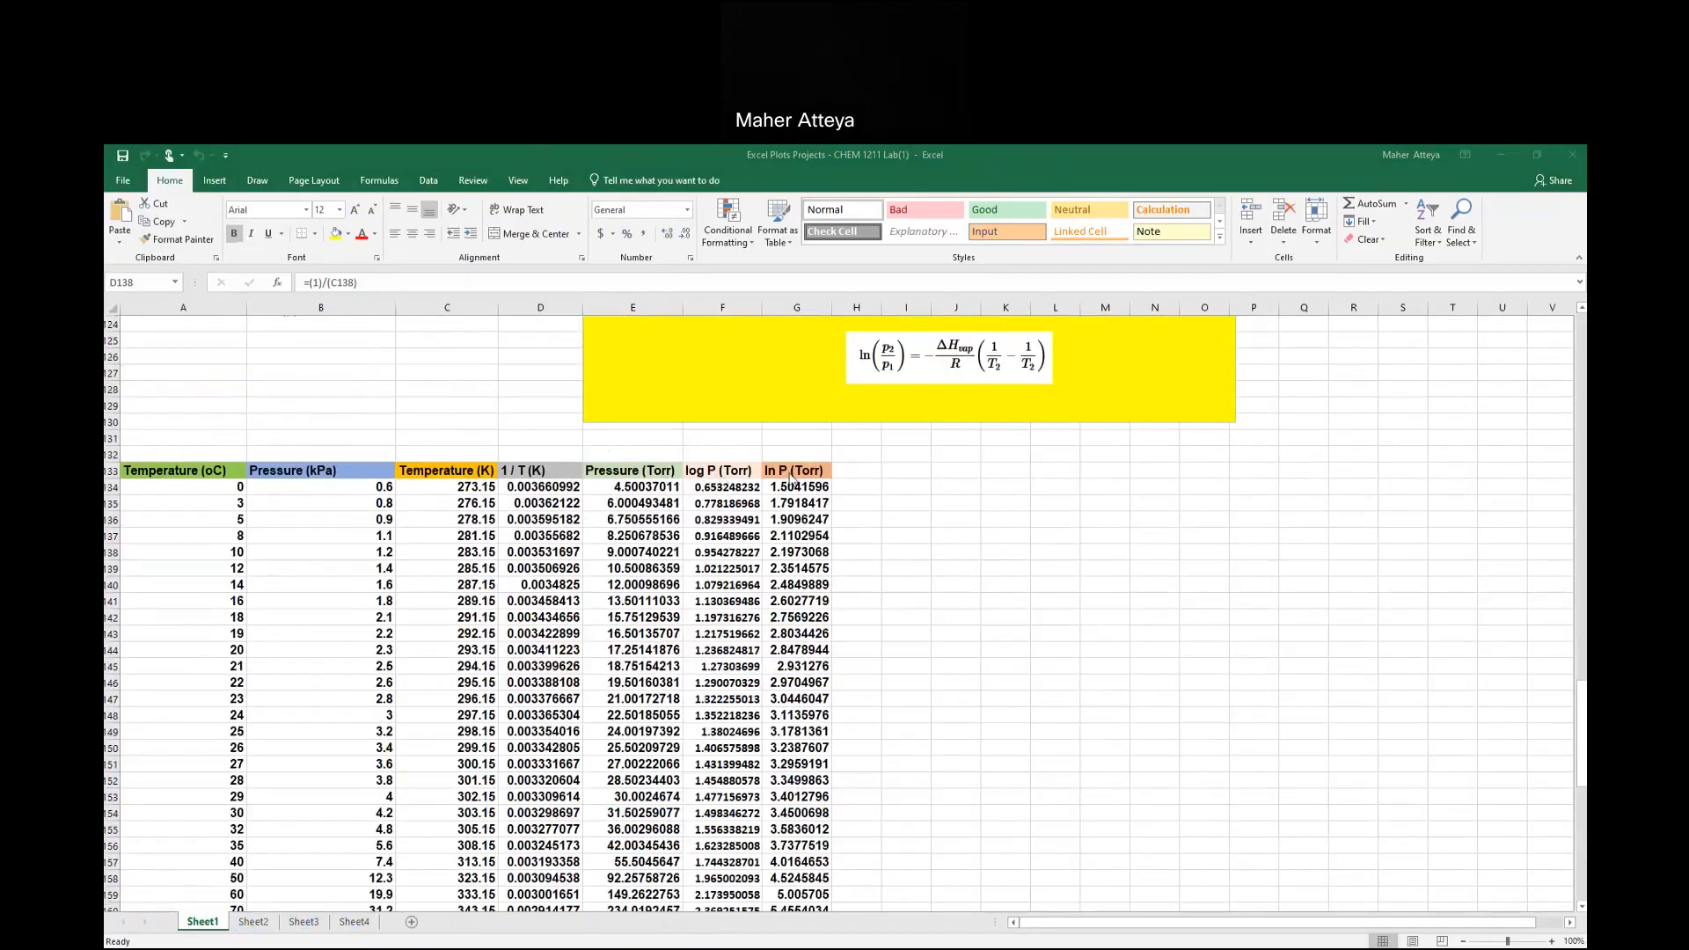
scroll(802, 683, down, 9)
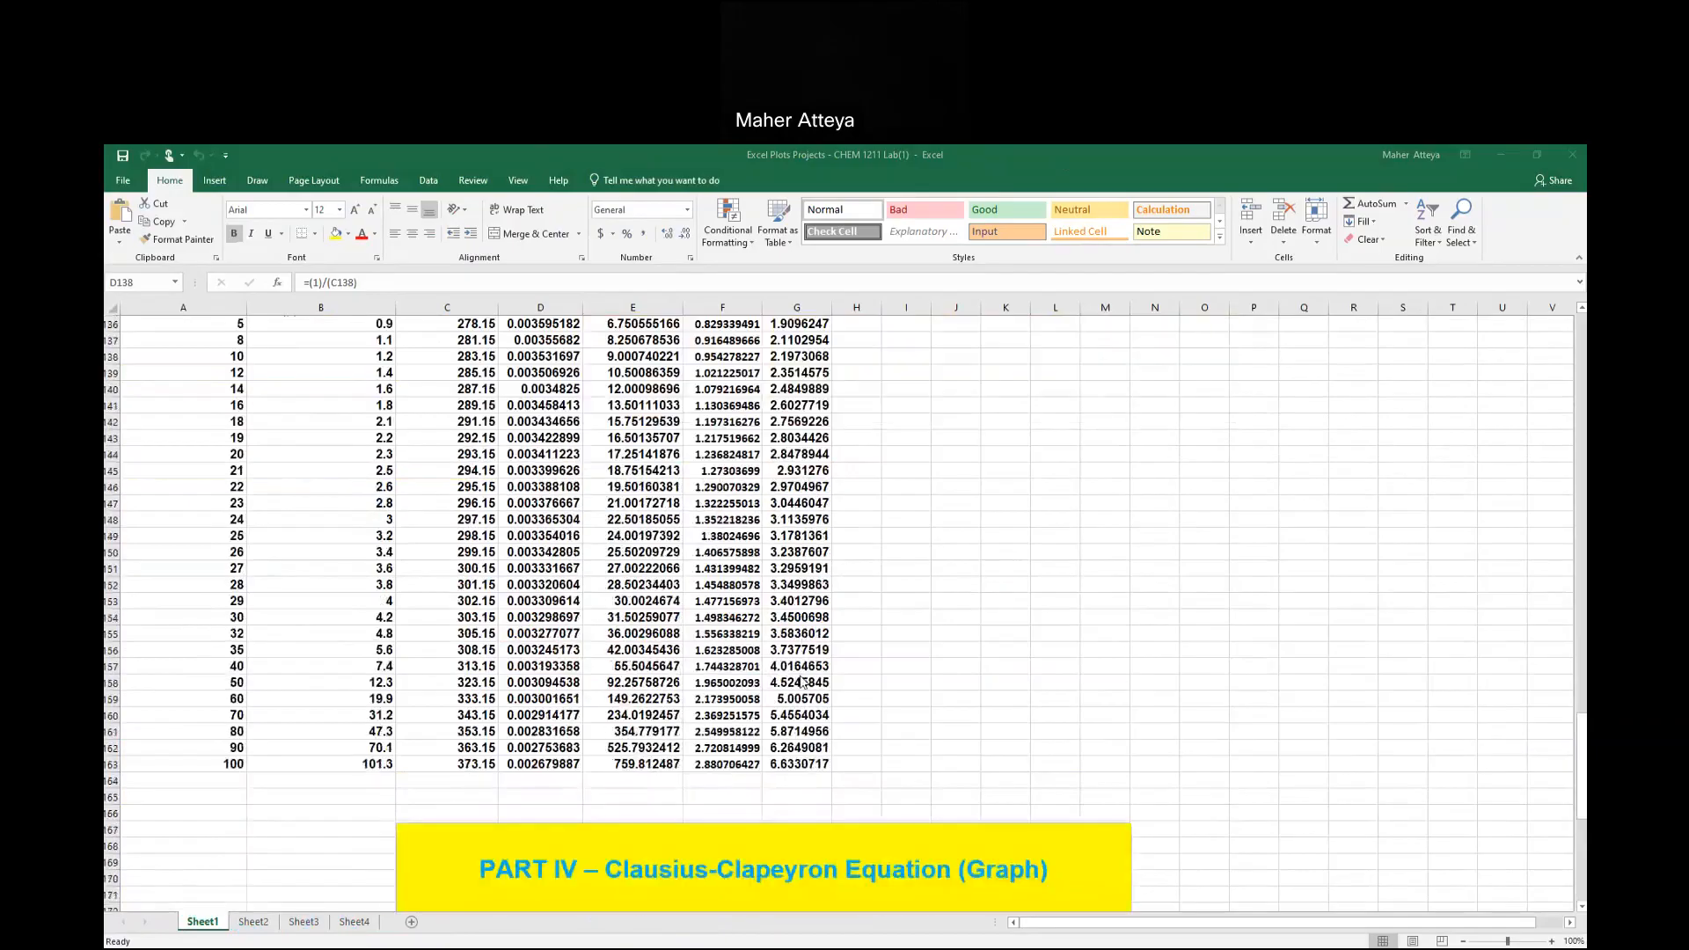
scroll(802, 683, down, 3)
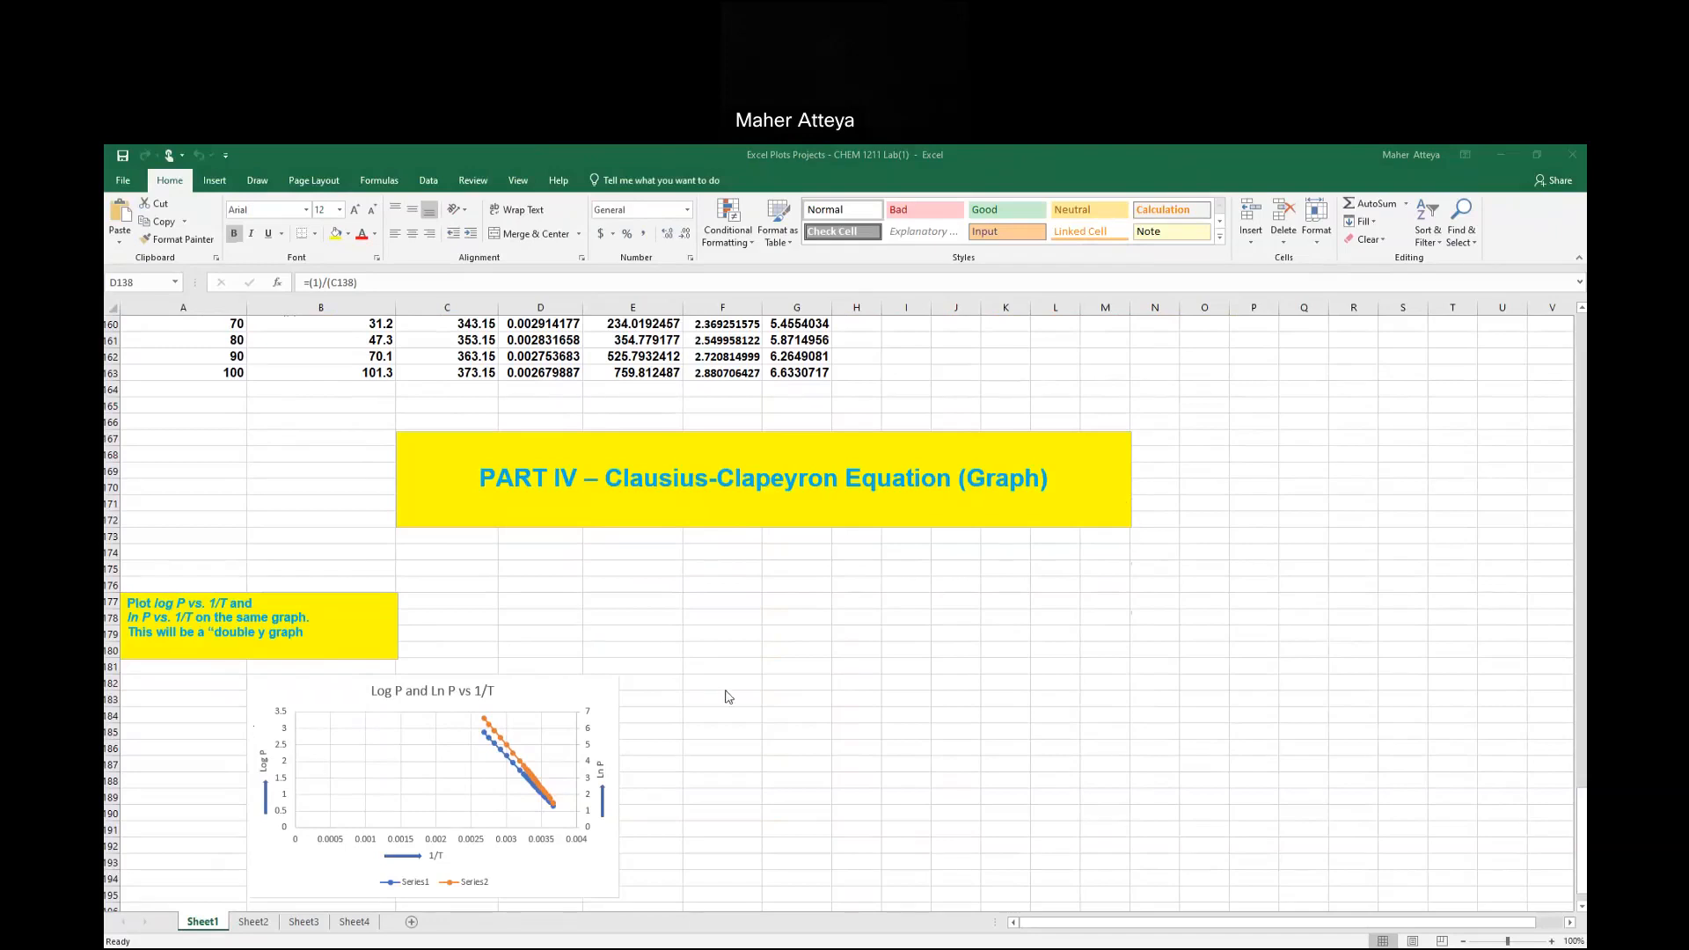
scroll(768, 752, up, 5)
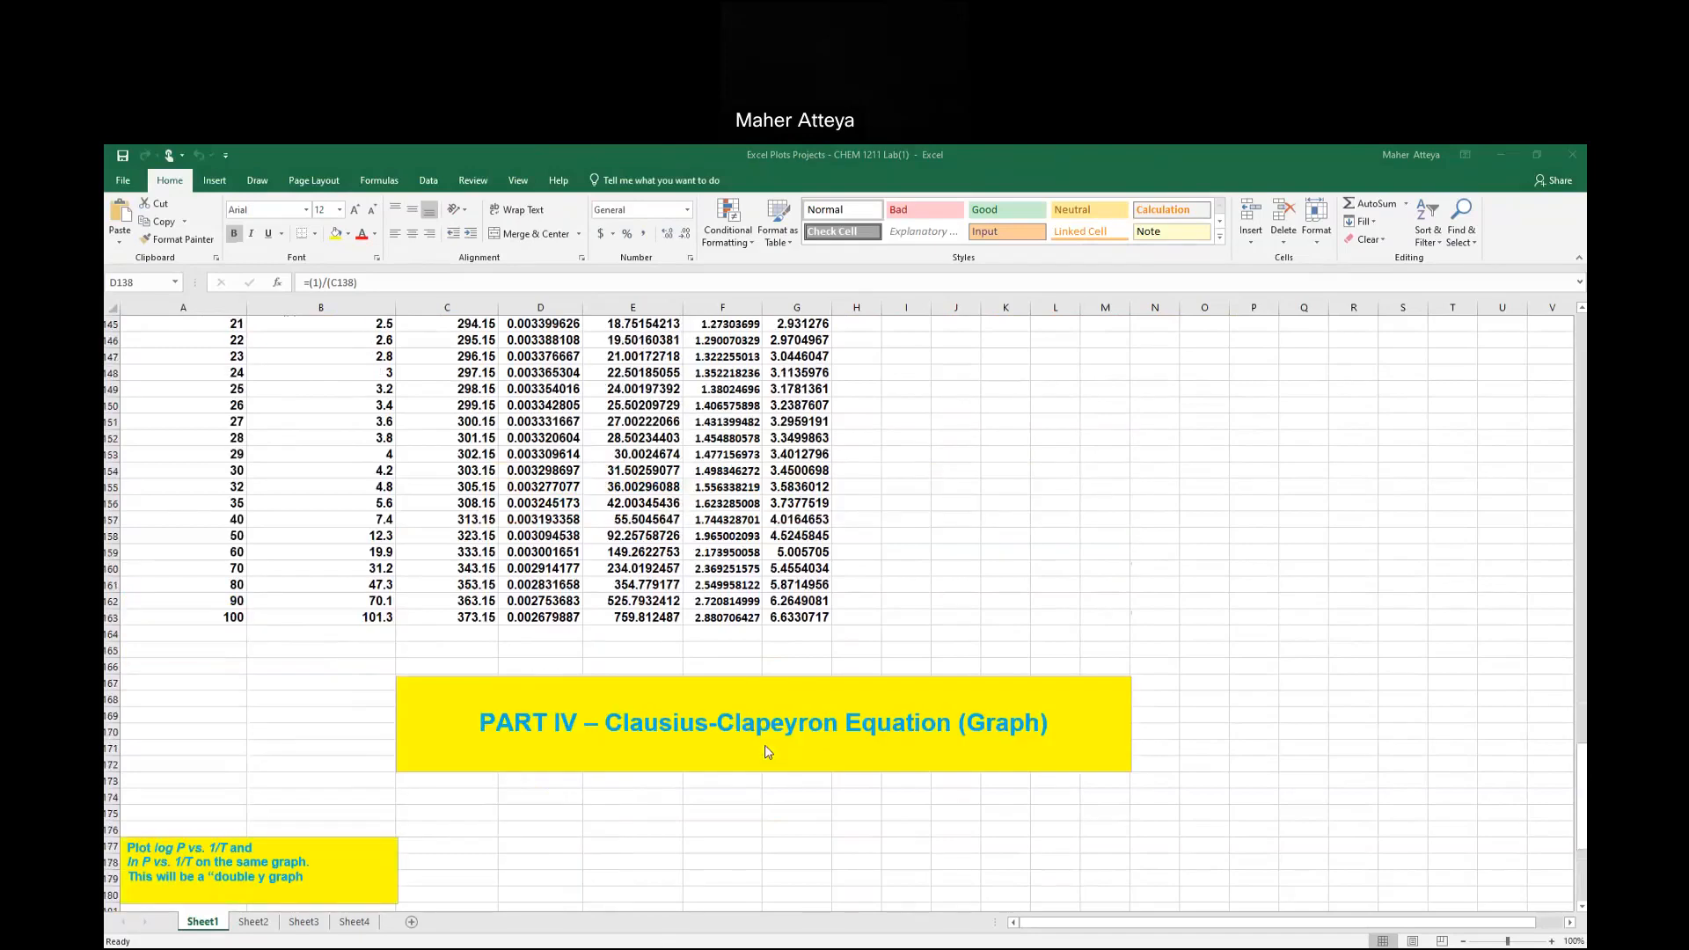
scroll(768, 753, up, 8)
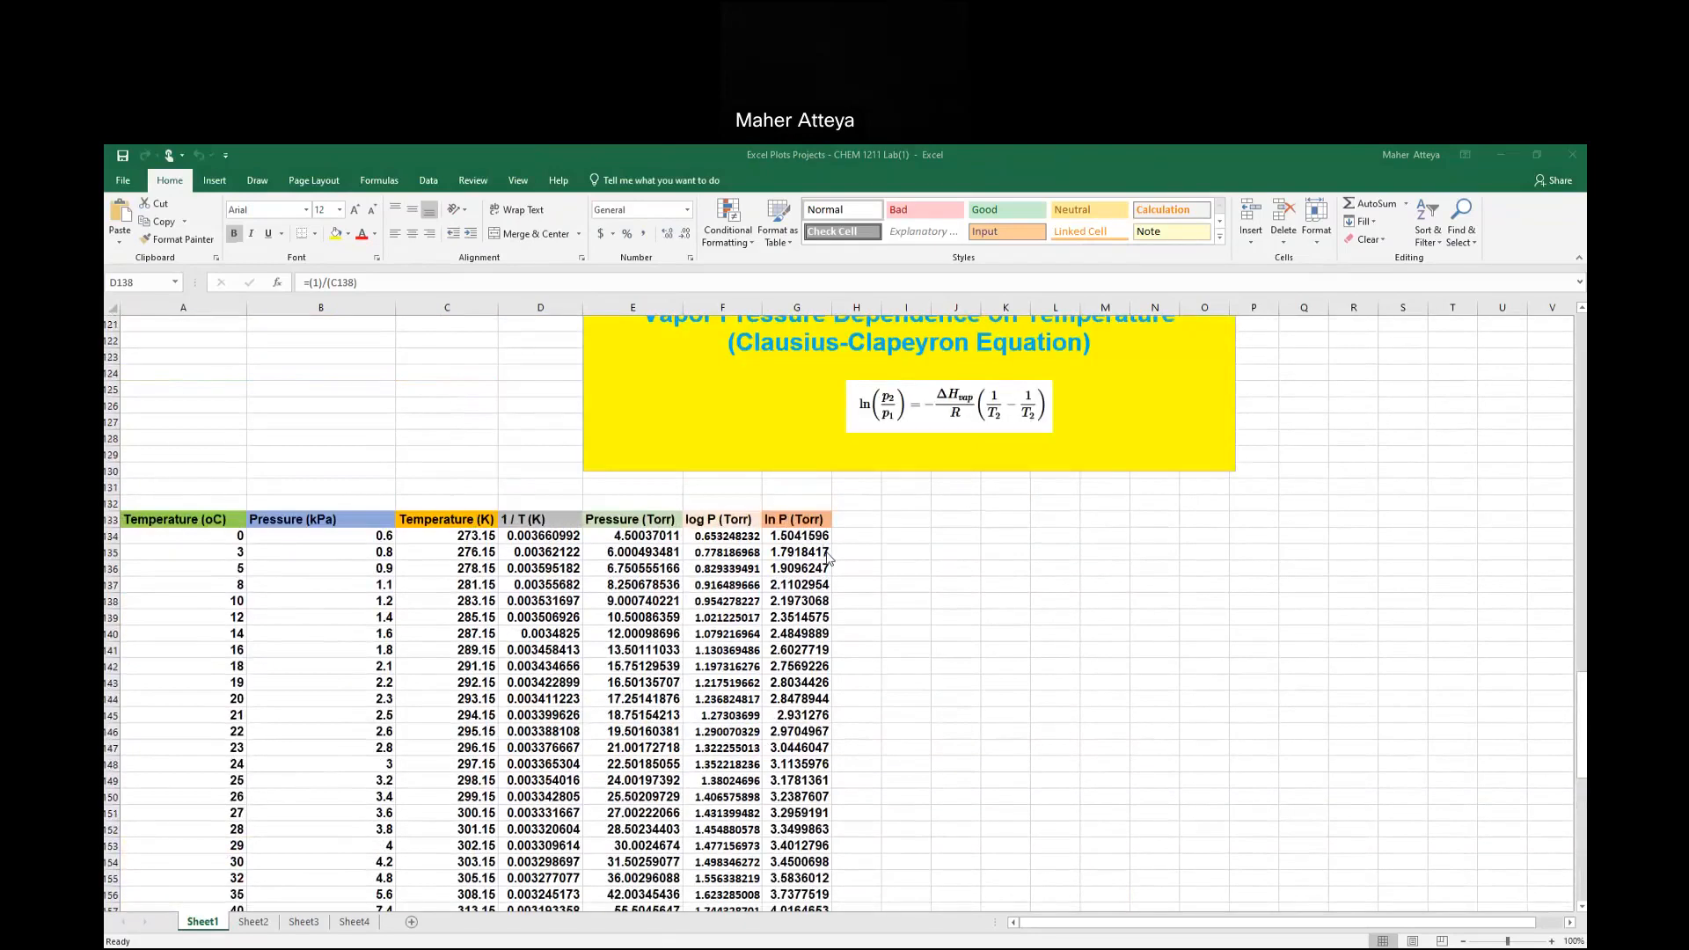
Capture the complete Clausius-Clapeyron data table as an image, switch to Word and paste it below heading 6.
scroll(827, 557, down, 1)
scroll(827, 556, down, 1)
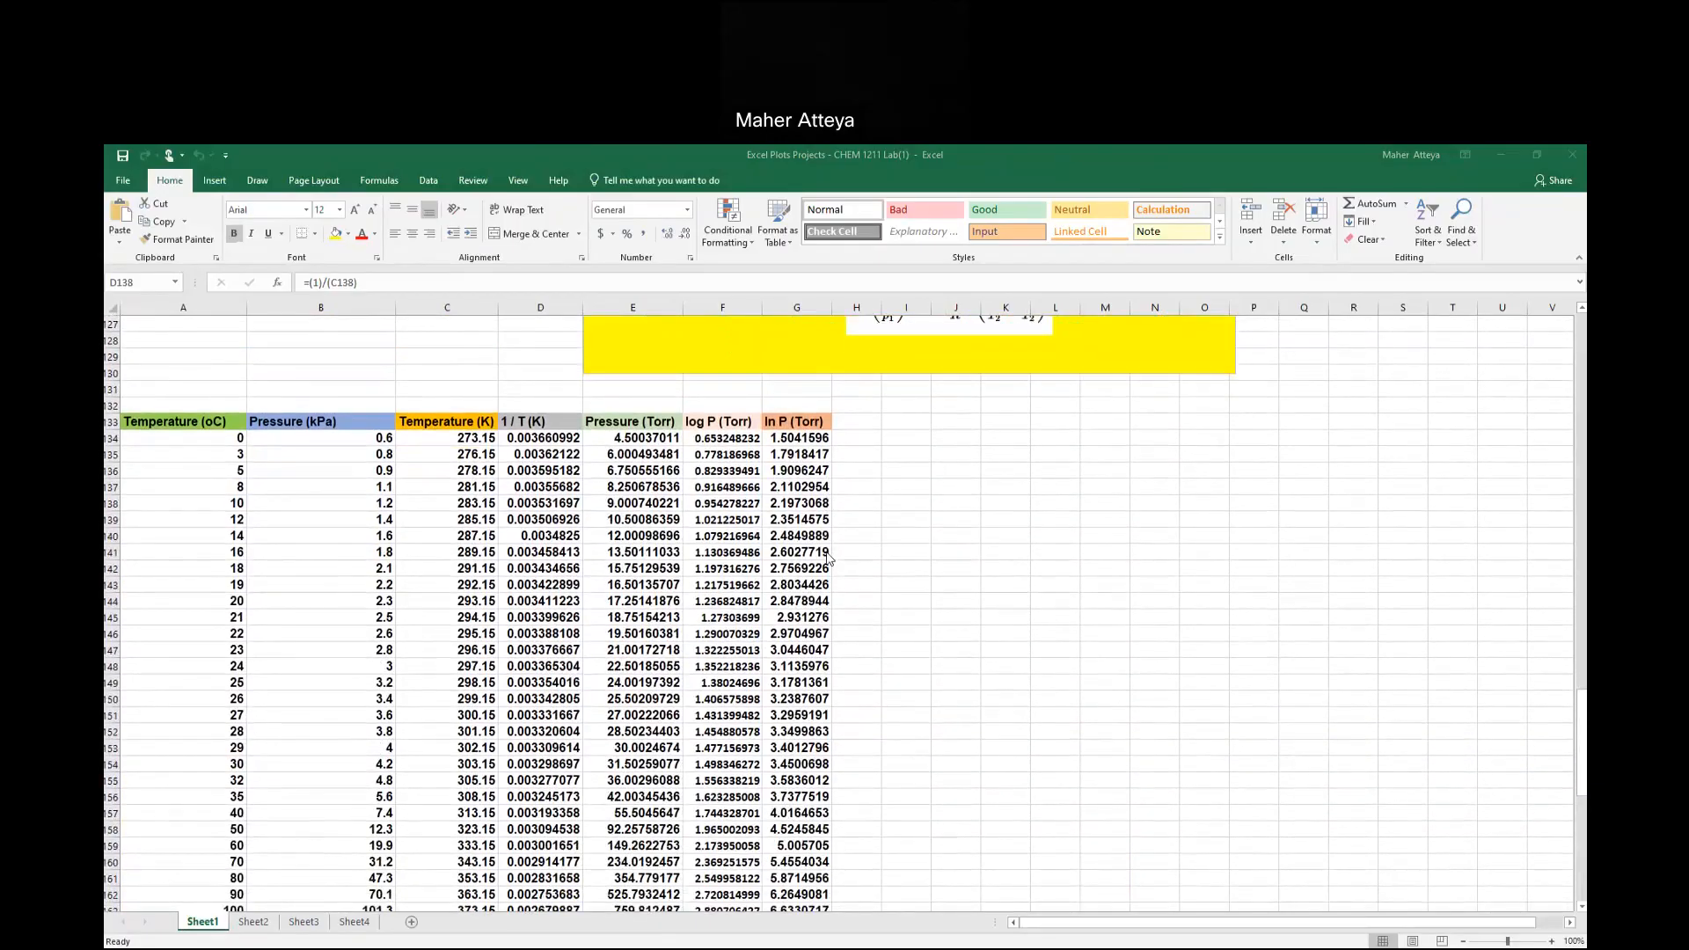
scroll(827, 557, down, 1)
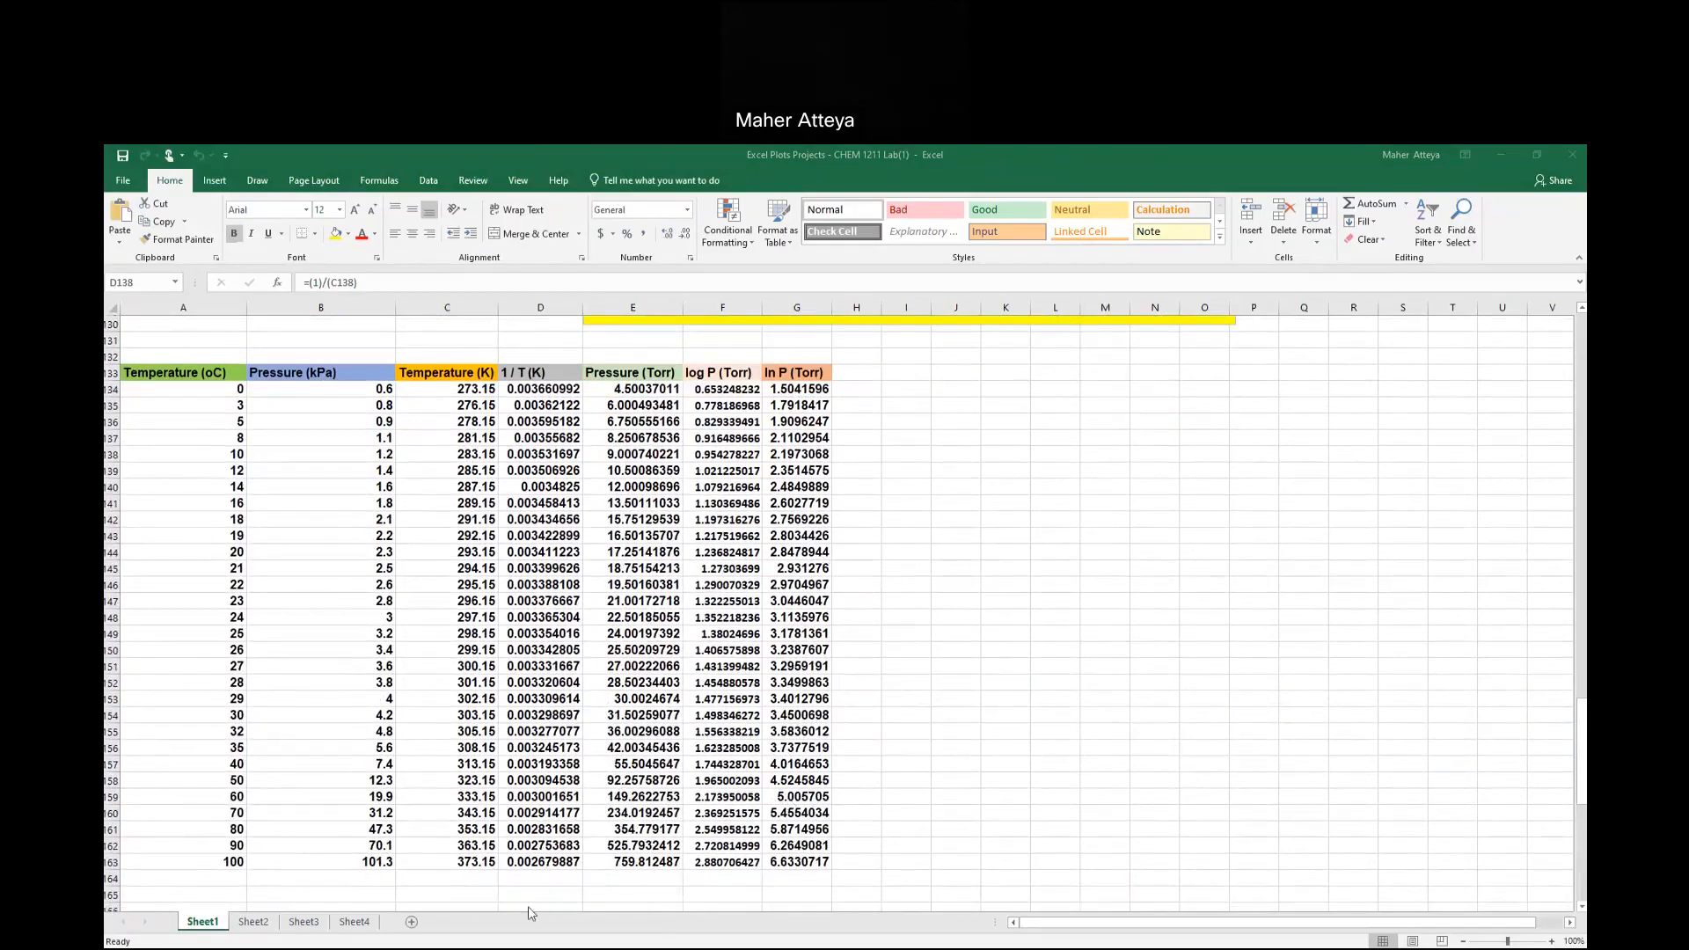
click(125, 340)
key(alt+Tab)
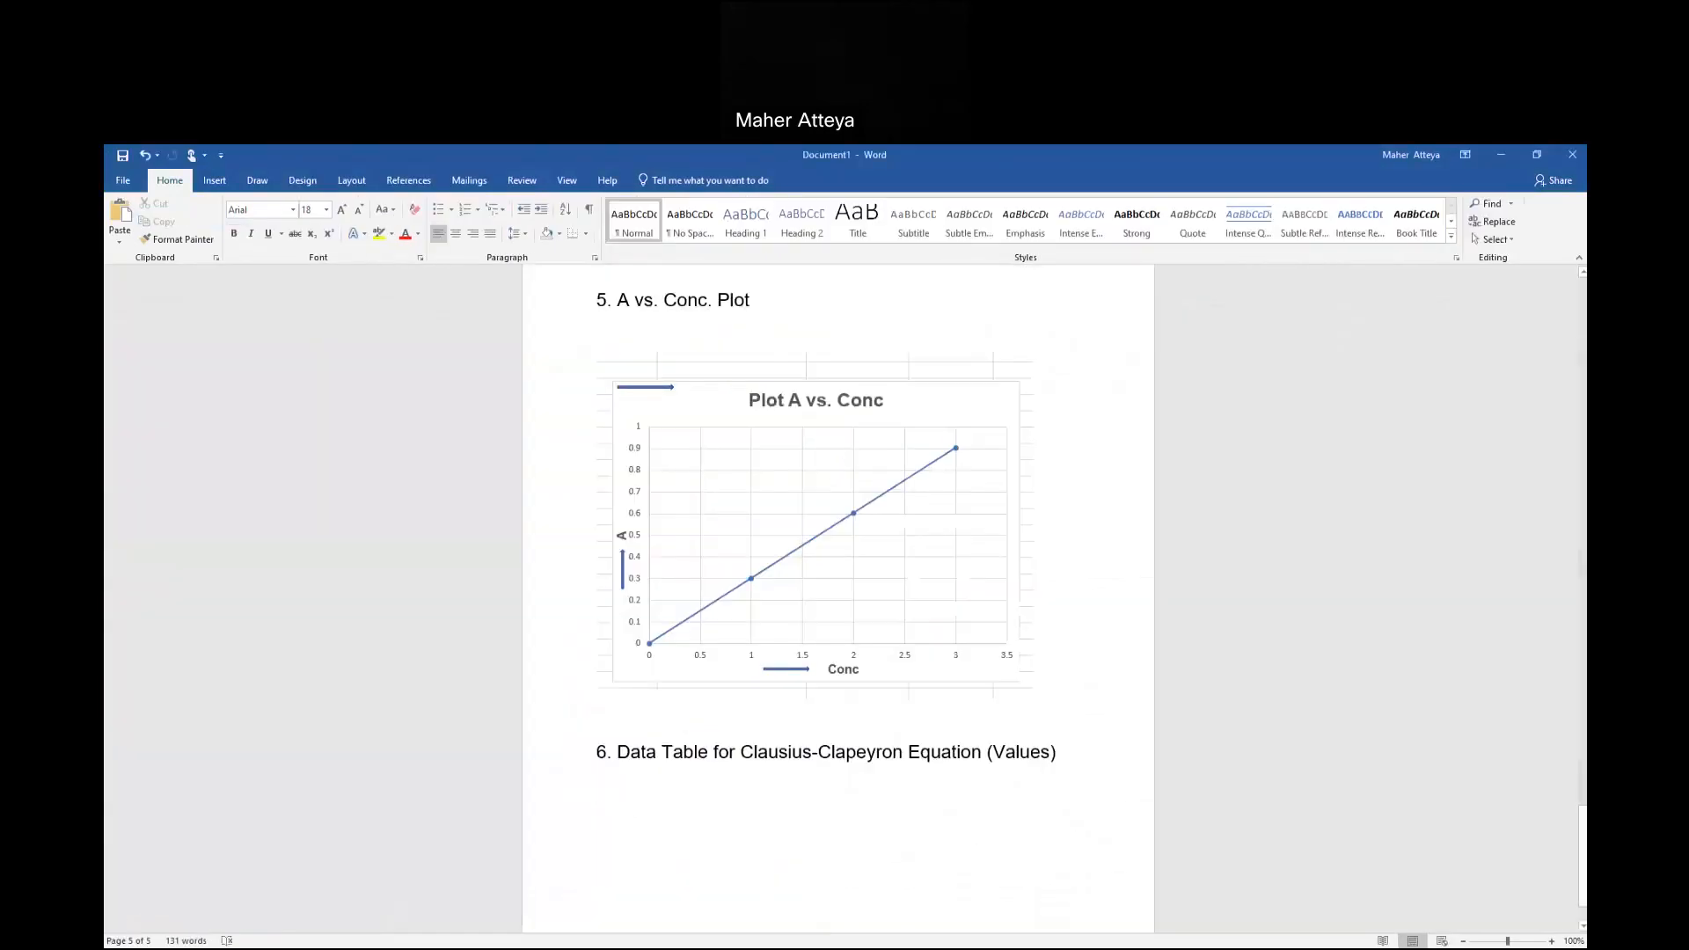
click(121, 220)
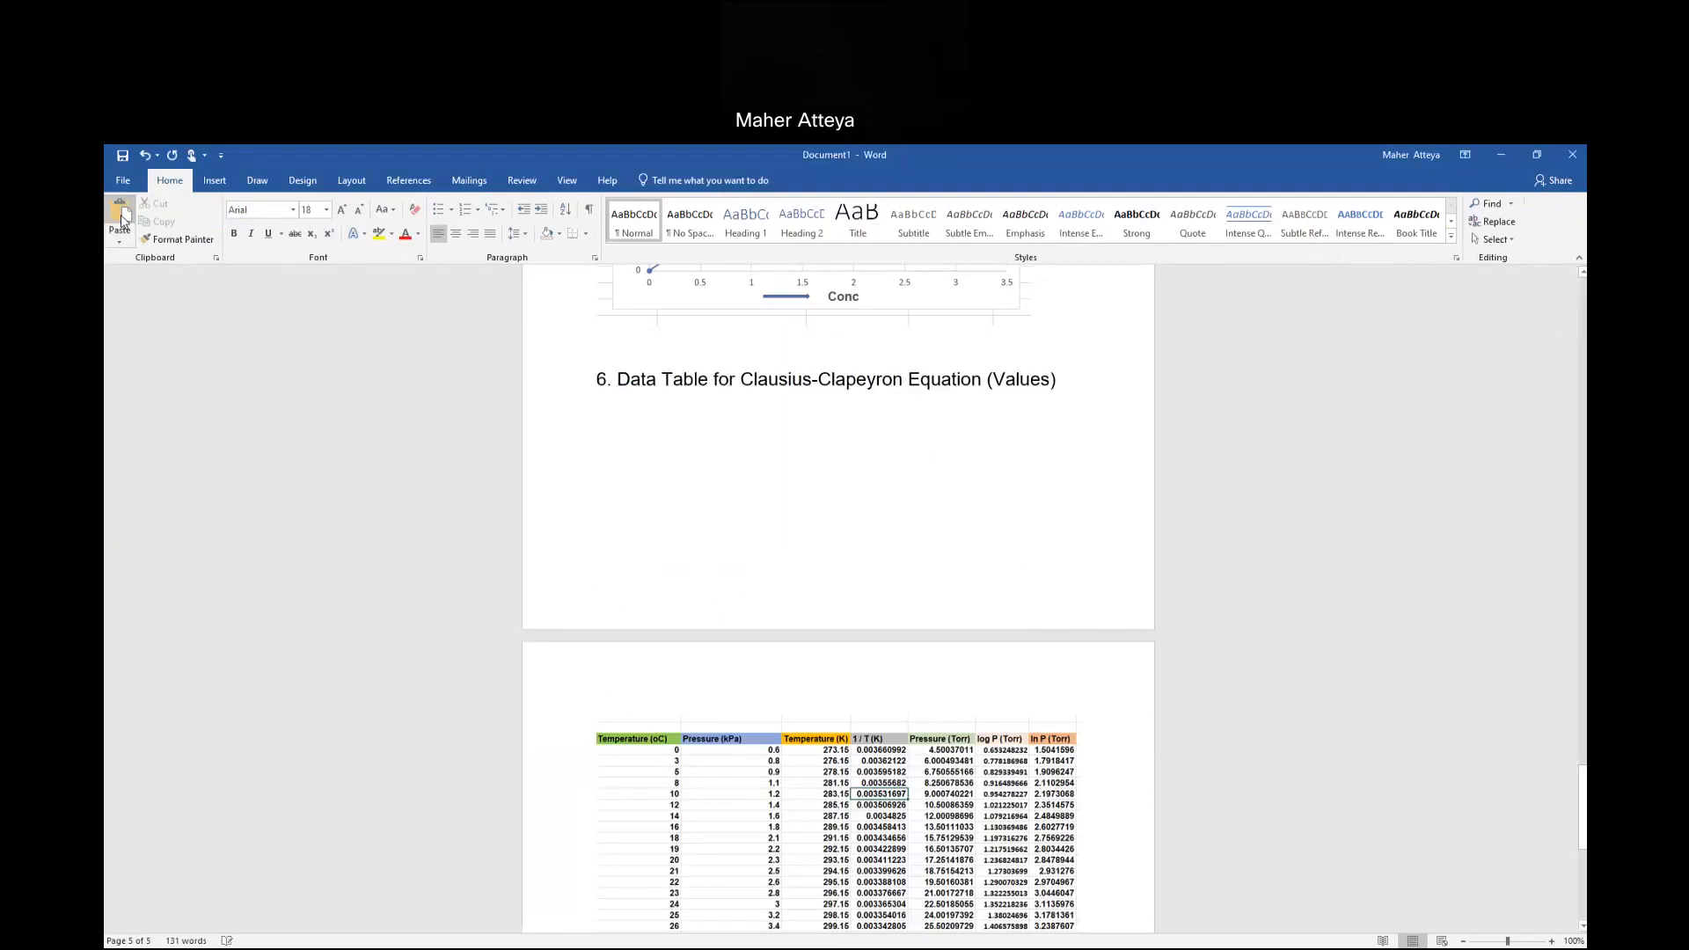
Stretch the pasted data table picture wider and taller and set the document to Narrow margins.
drag(1083, 724, 1144, 724)
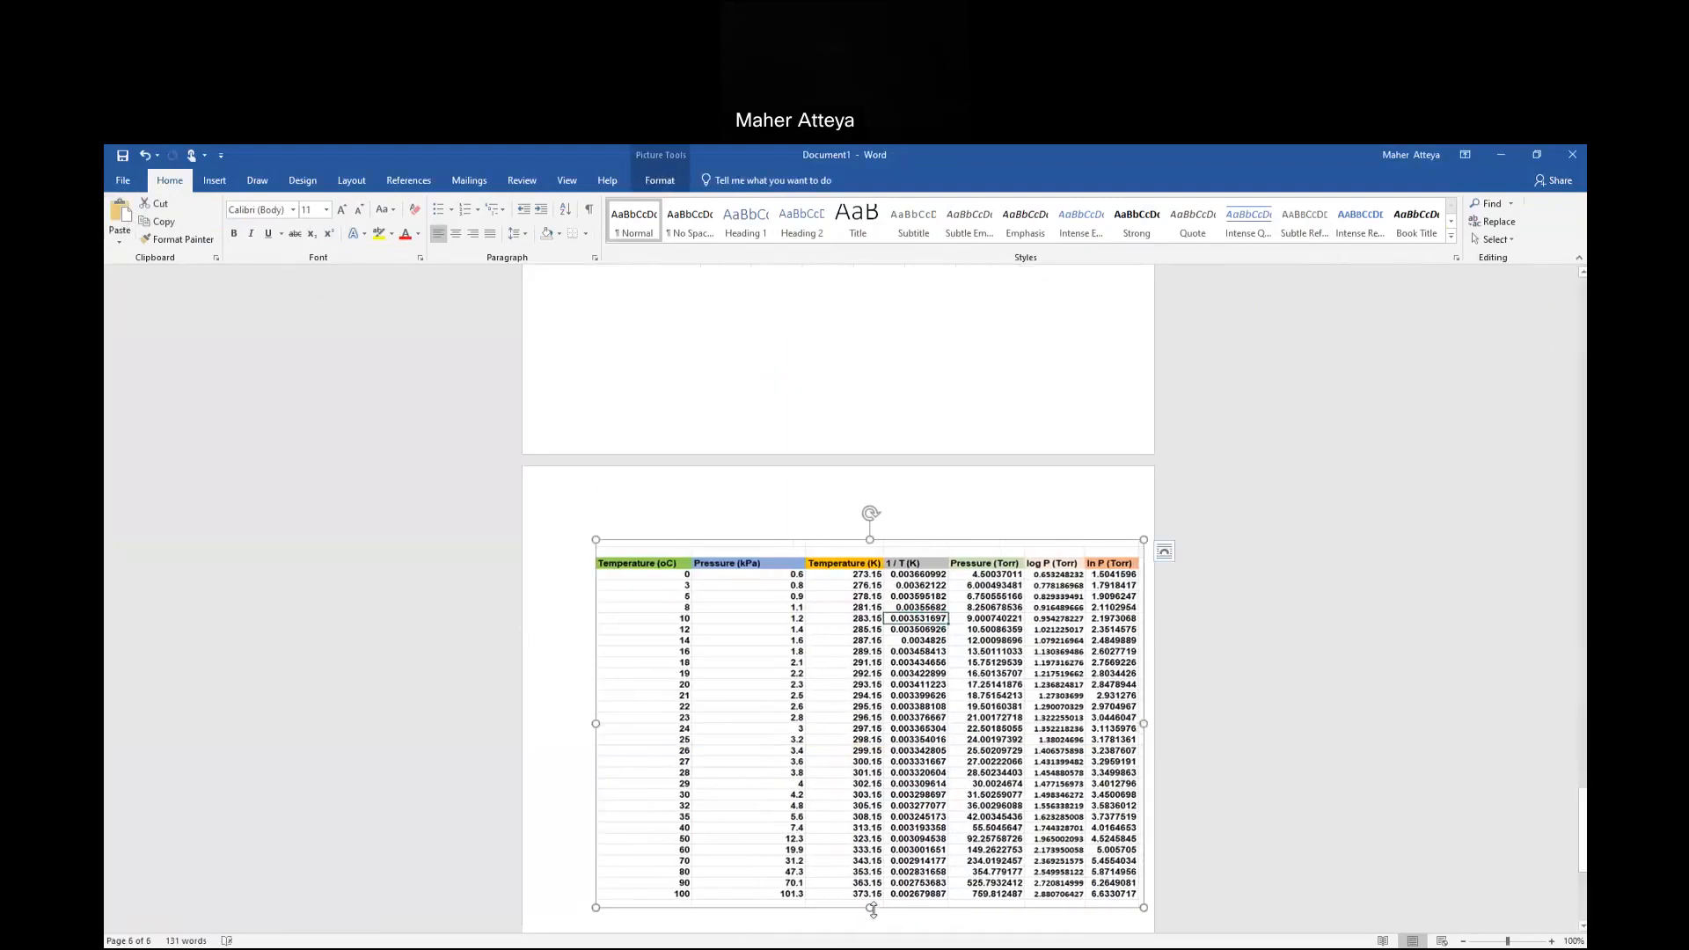
drag(871, 910, 865, 931)
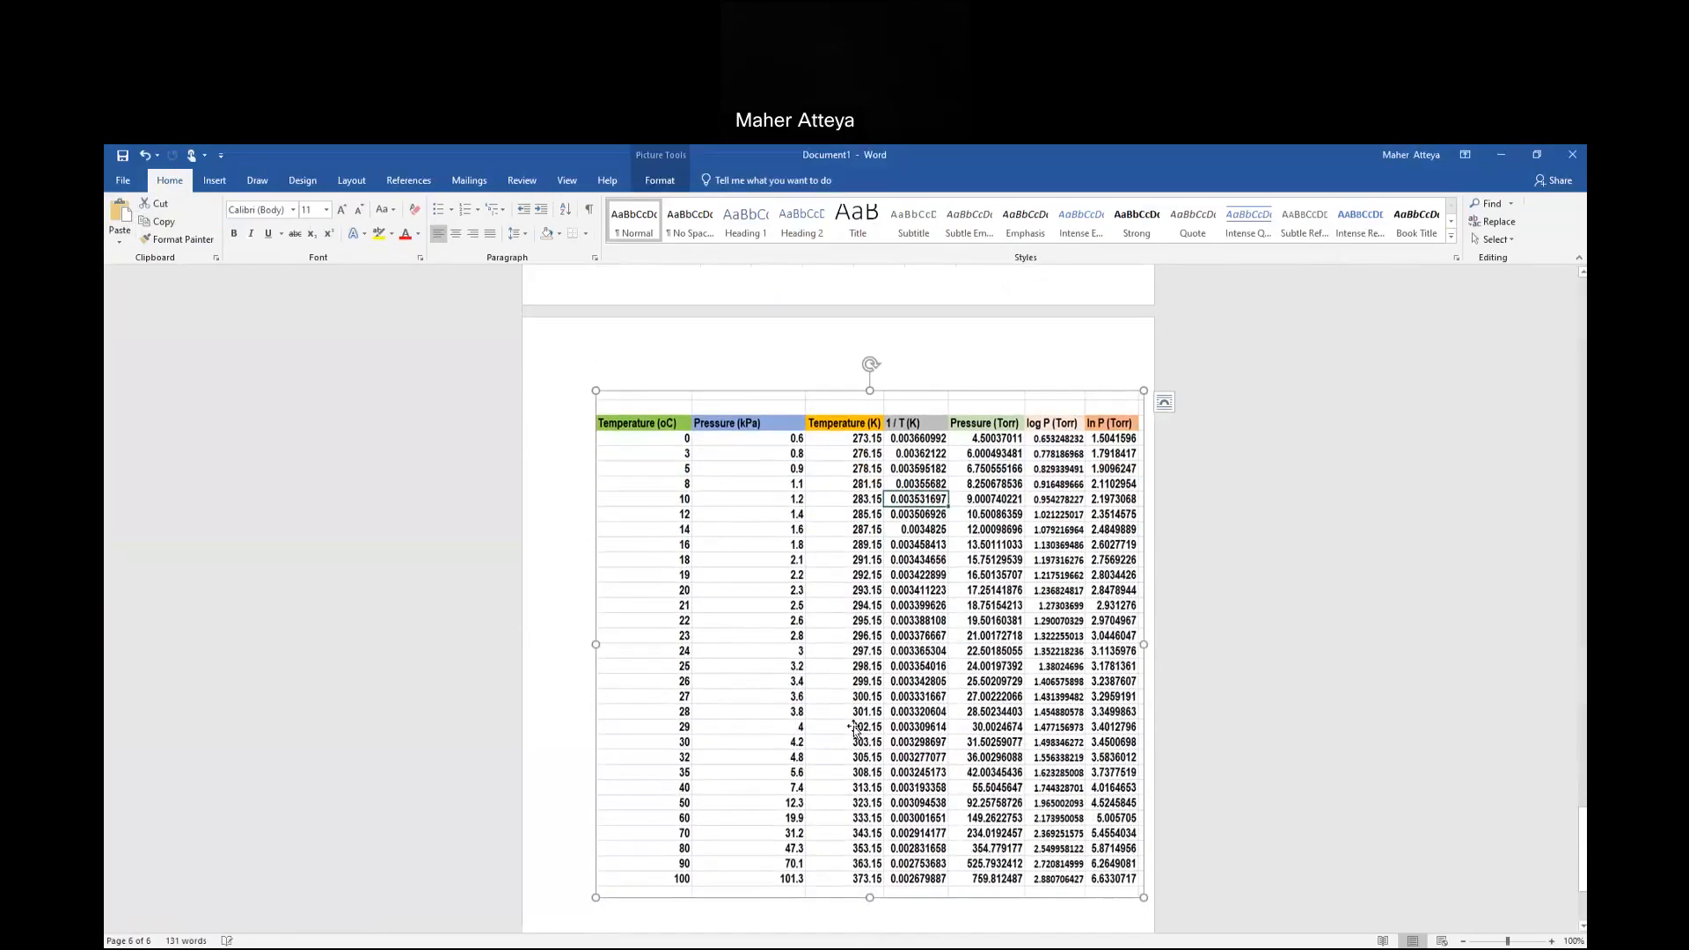
click(350, 181)
click(123, 221)
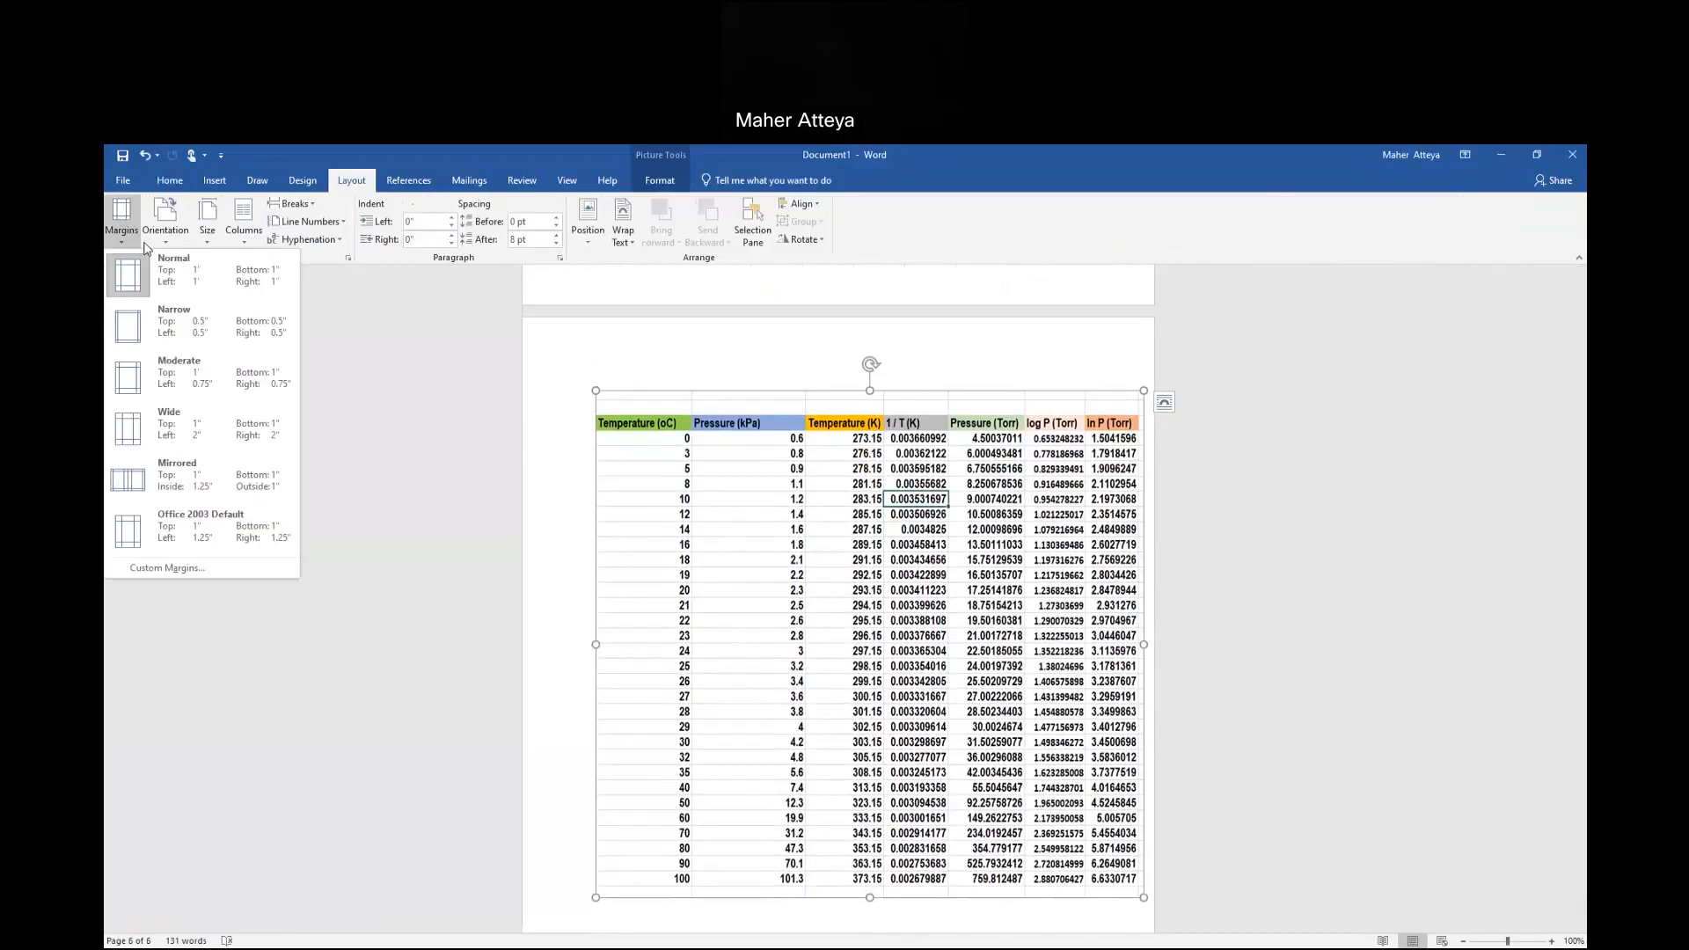
click(212, 340)
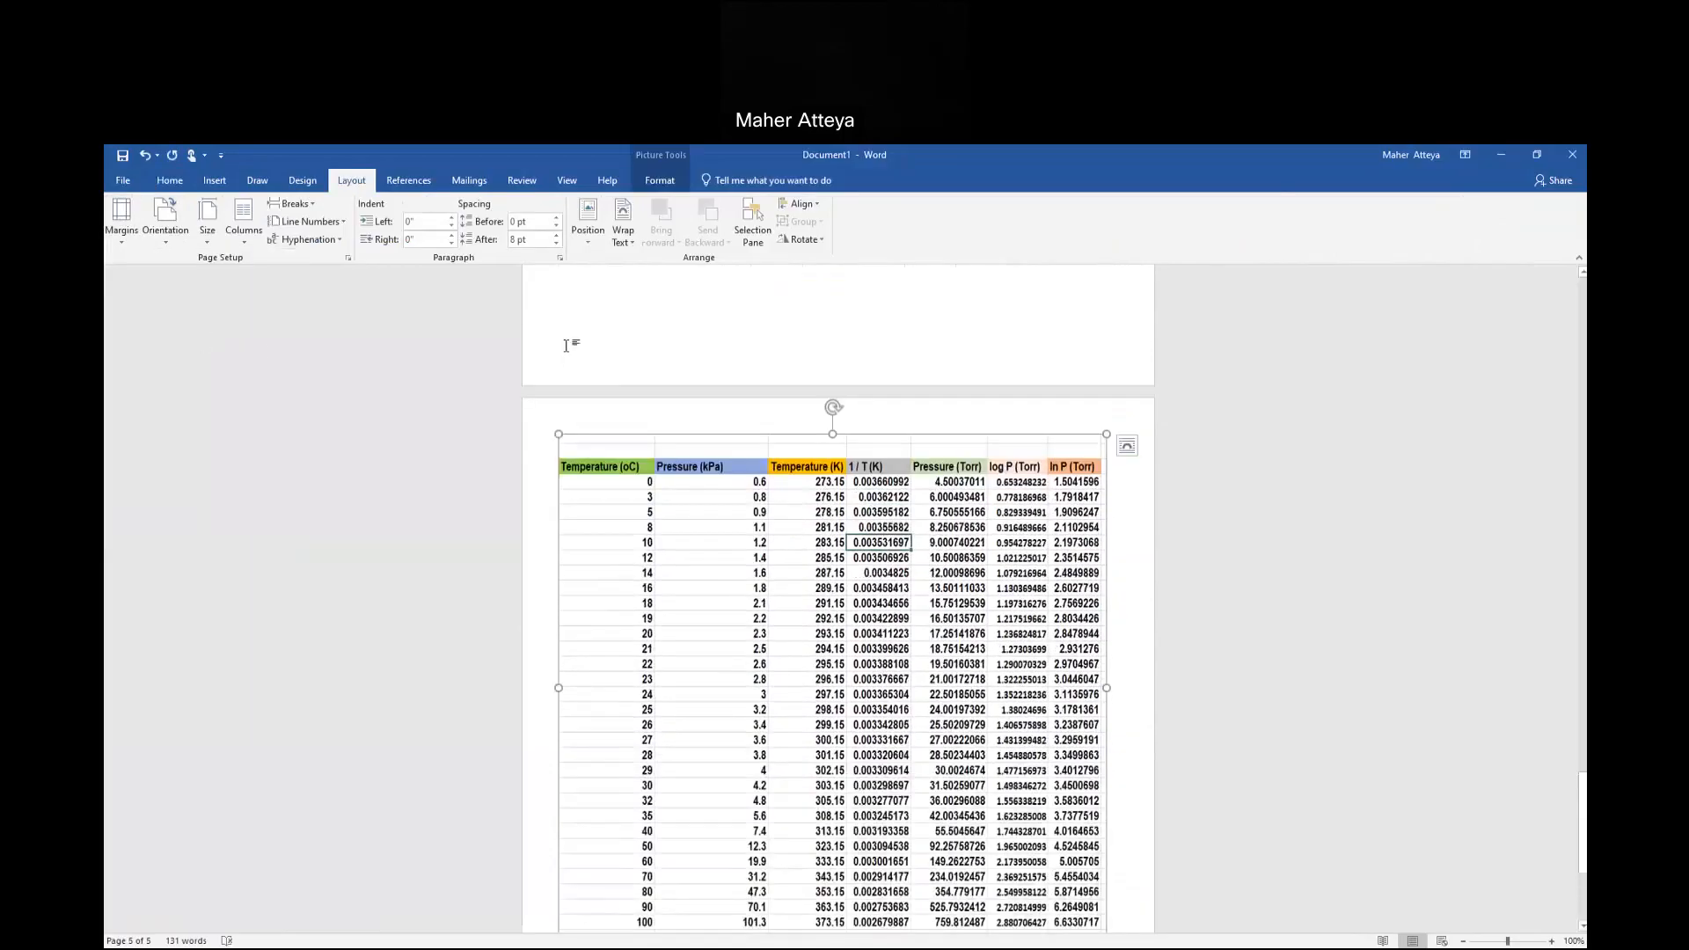
click(580, 339)
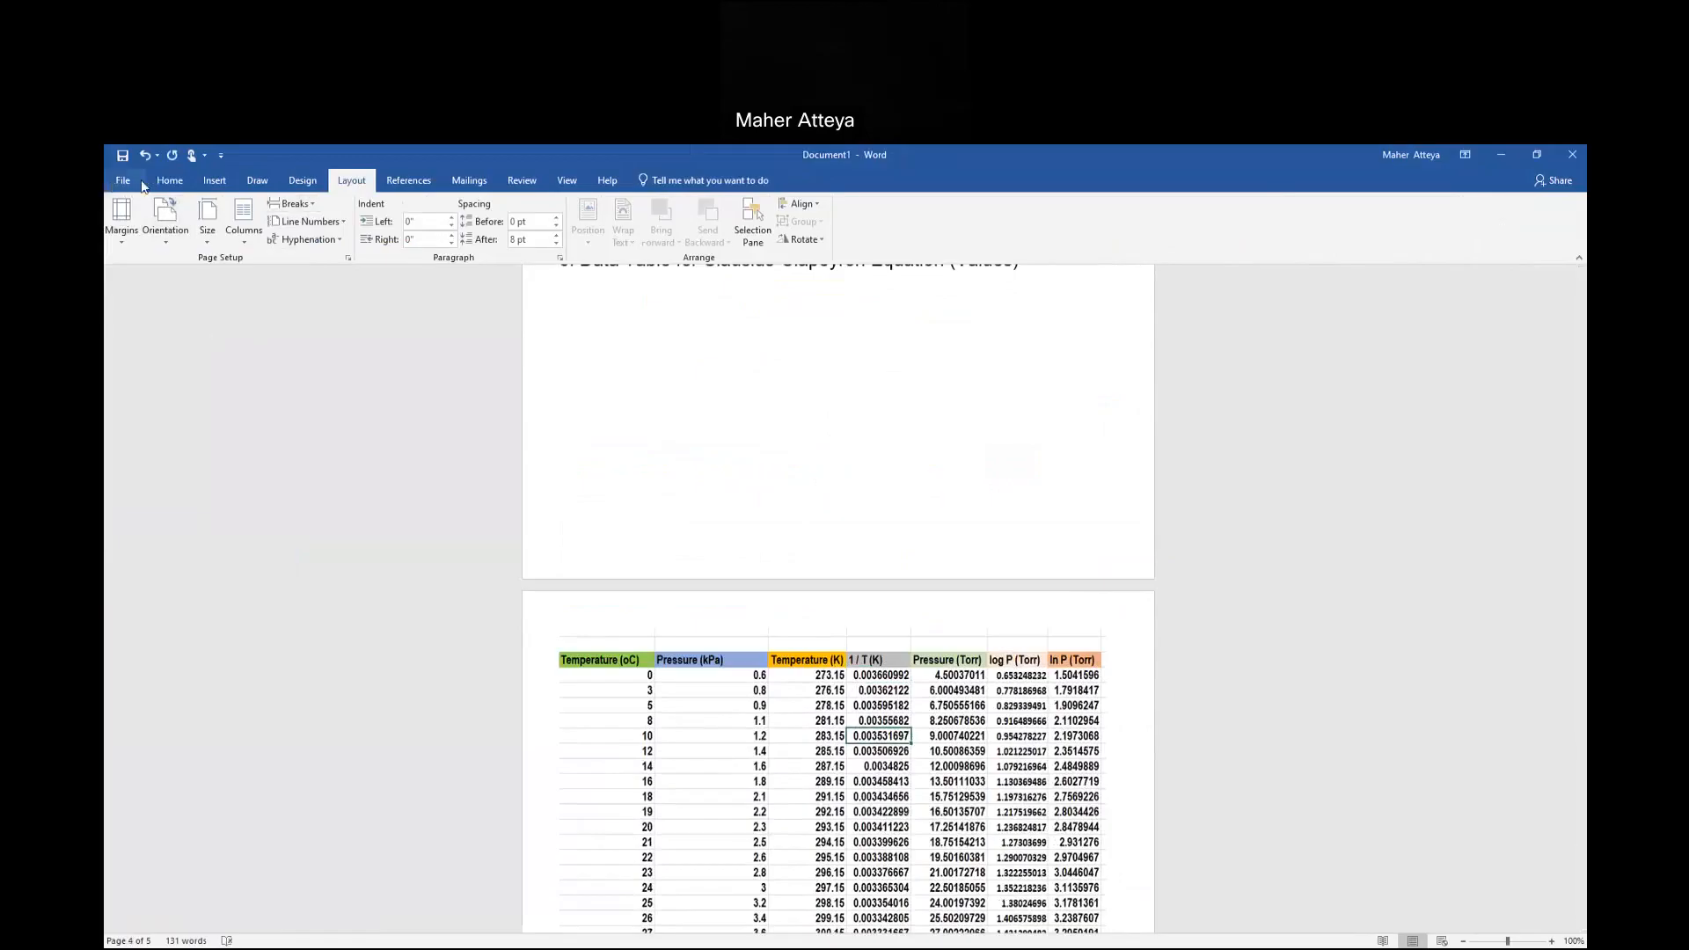
click(169, 180)
scroll(844, 714, up, 3)
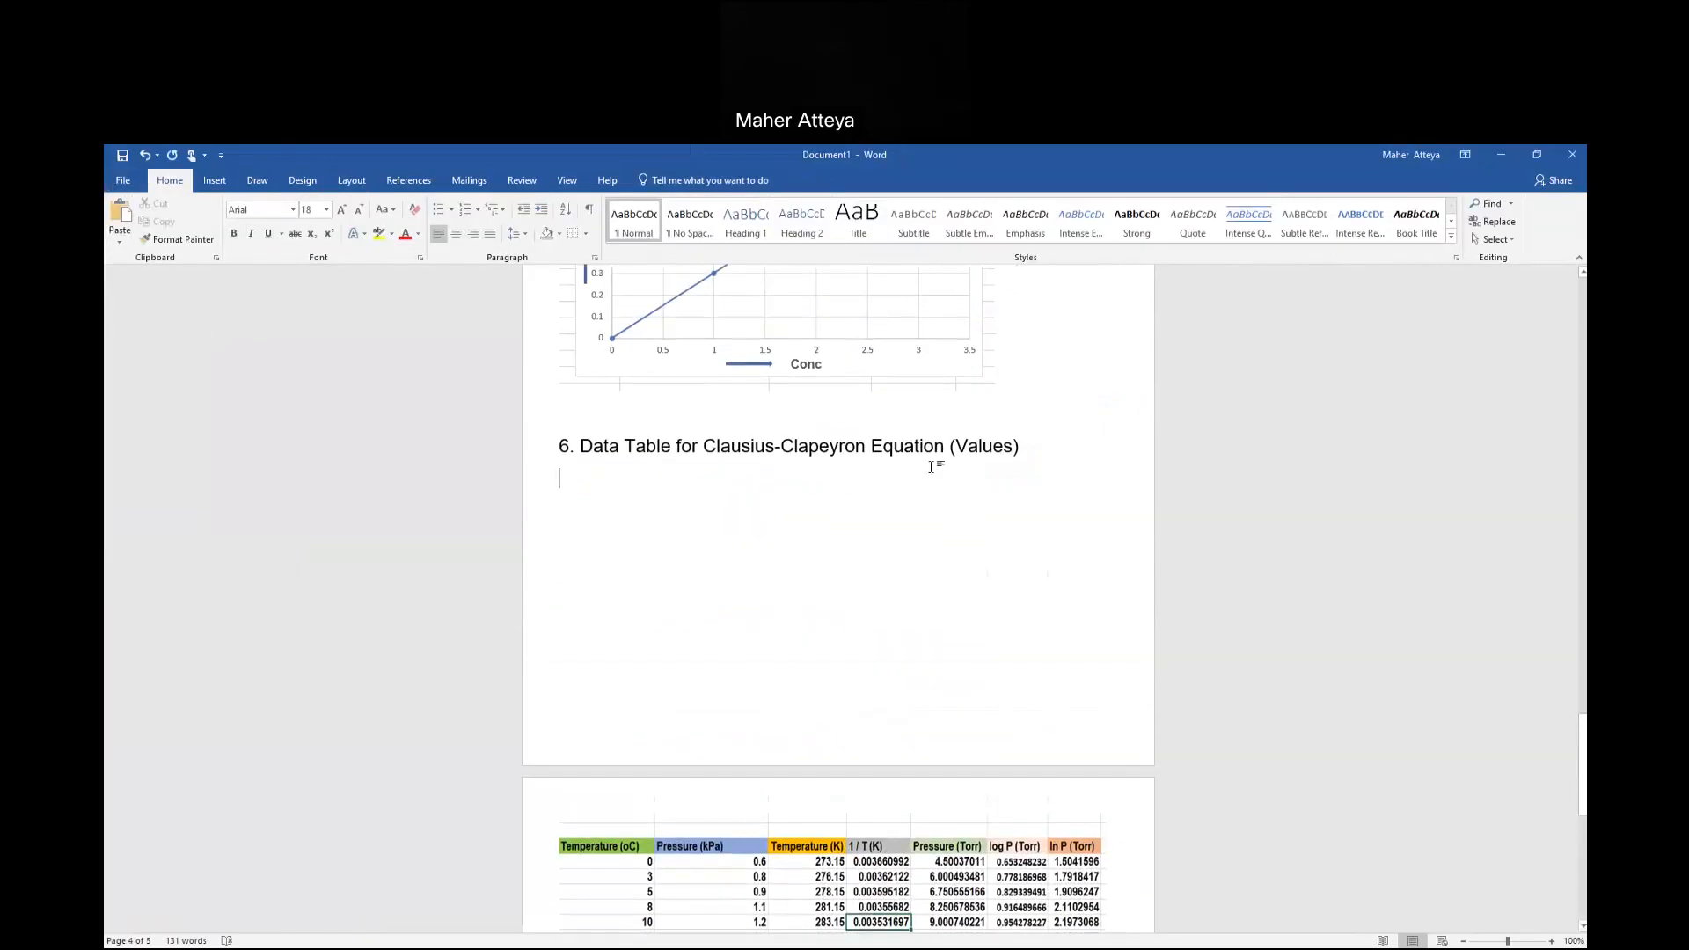
Add the line "7. Data Table for Clausius-Clapeyron Equation (Formulas)" below the data table picture.
scroll(942, 642, down, 15)
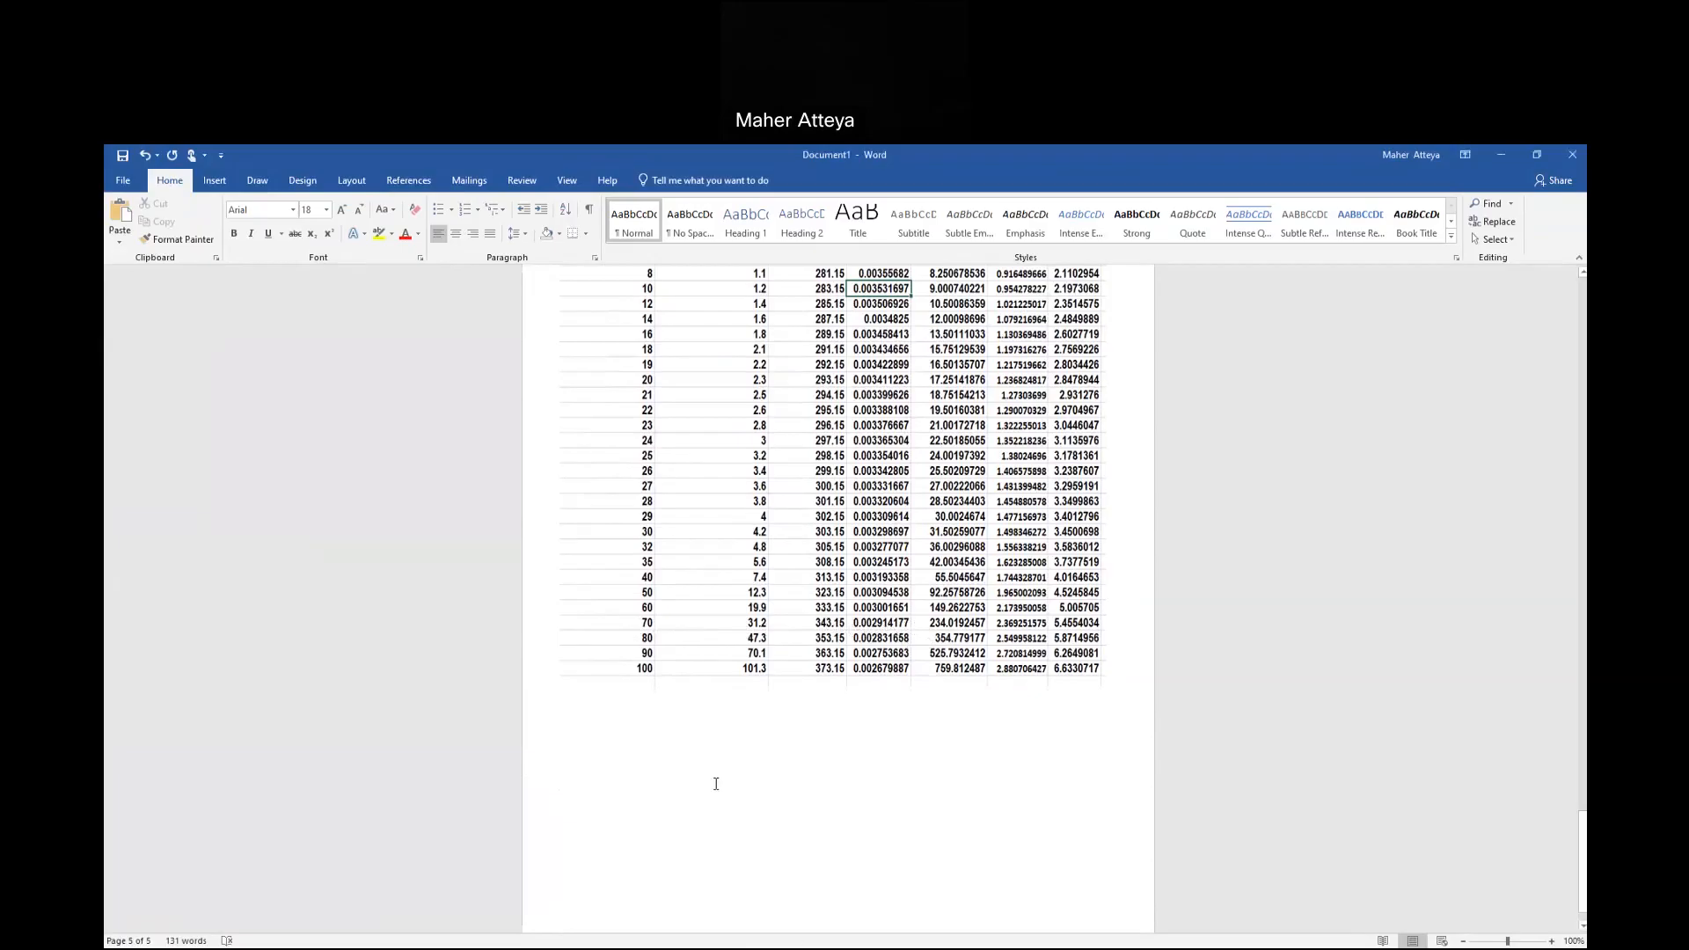
key(ctrl+a)
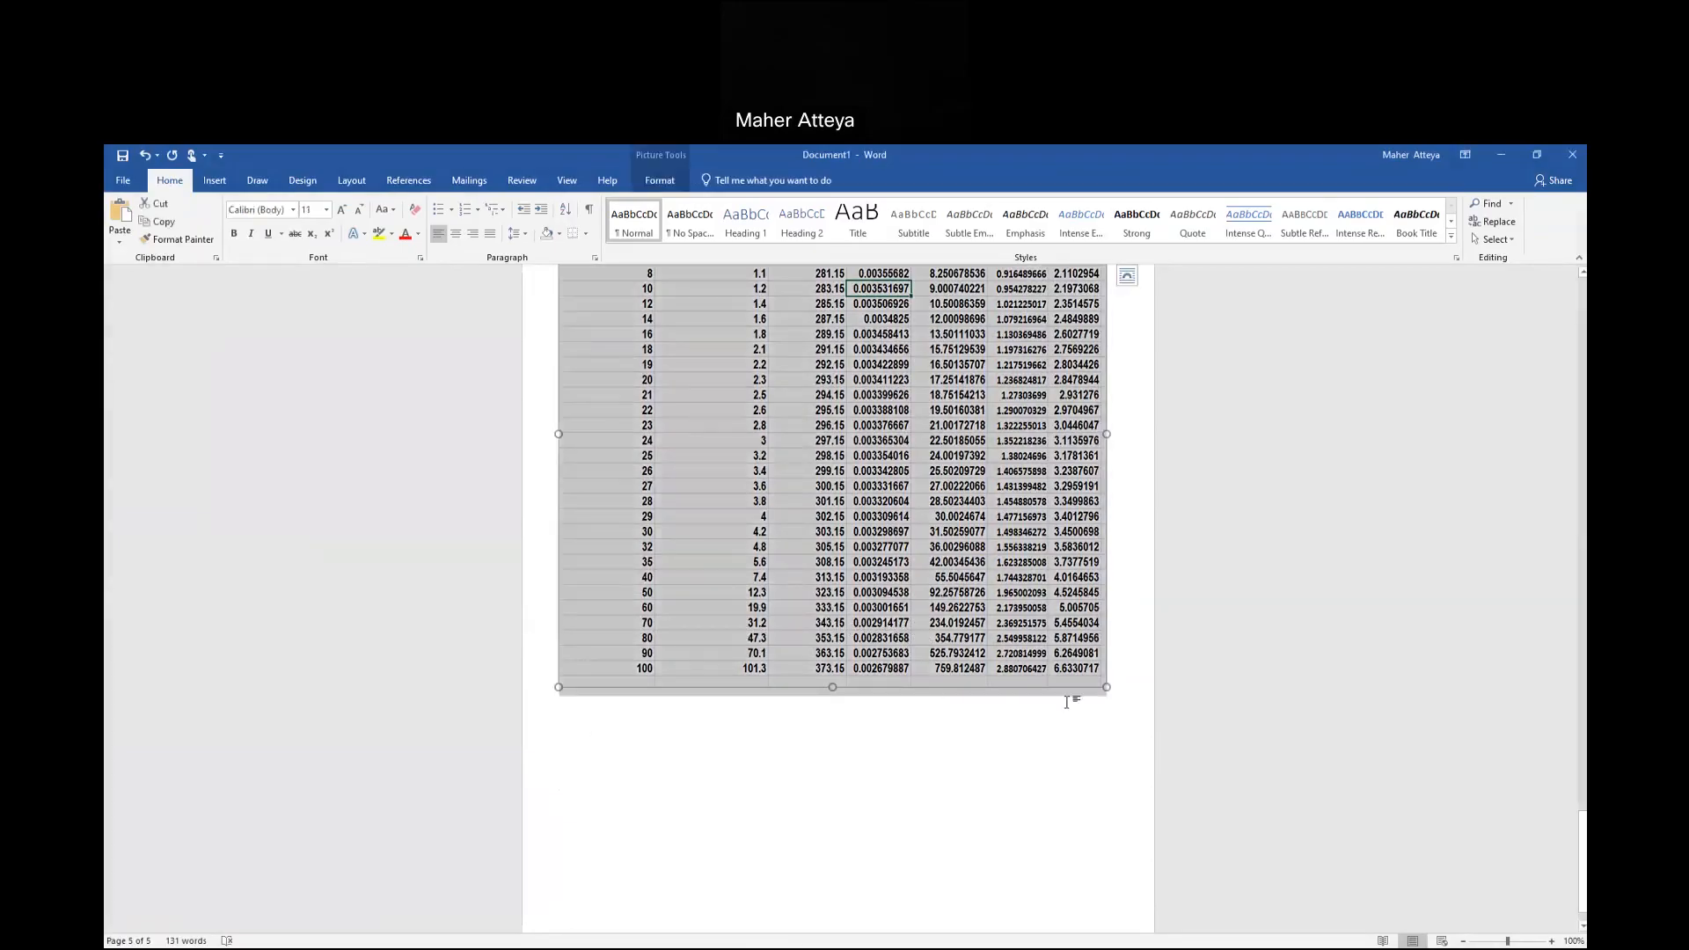
click(1135, 680)
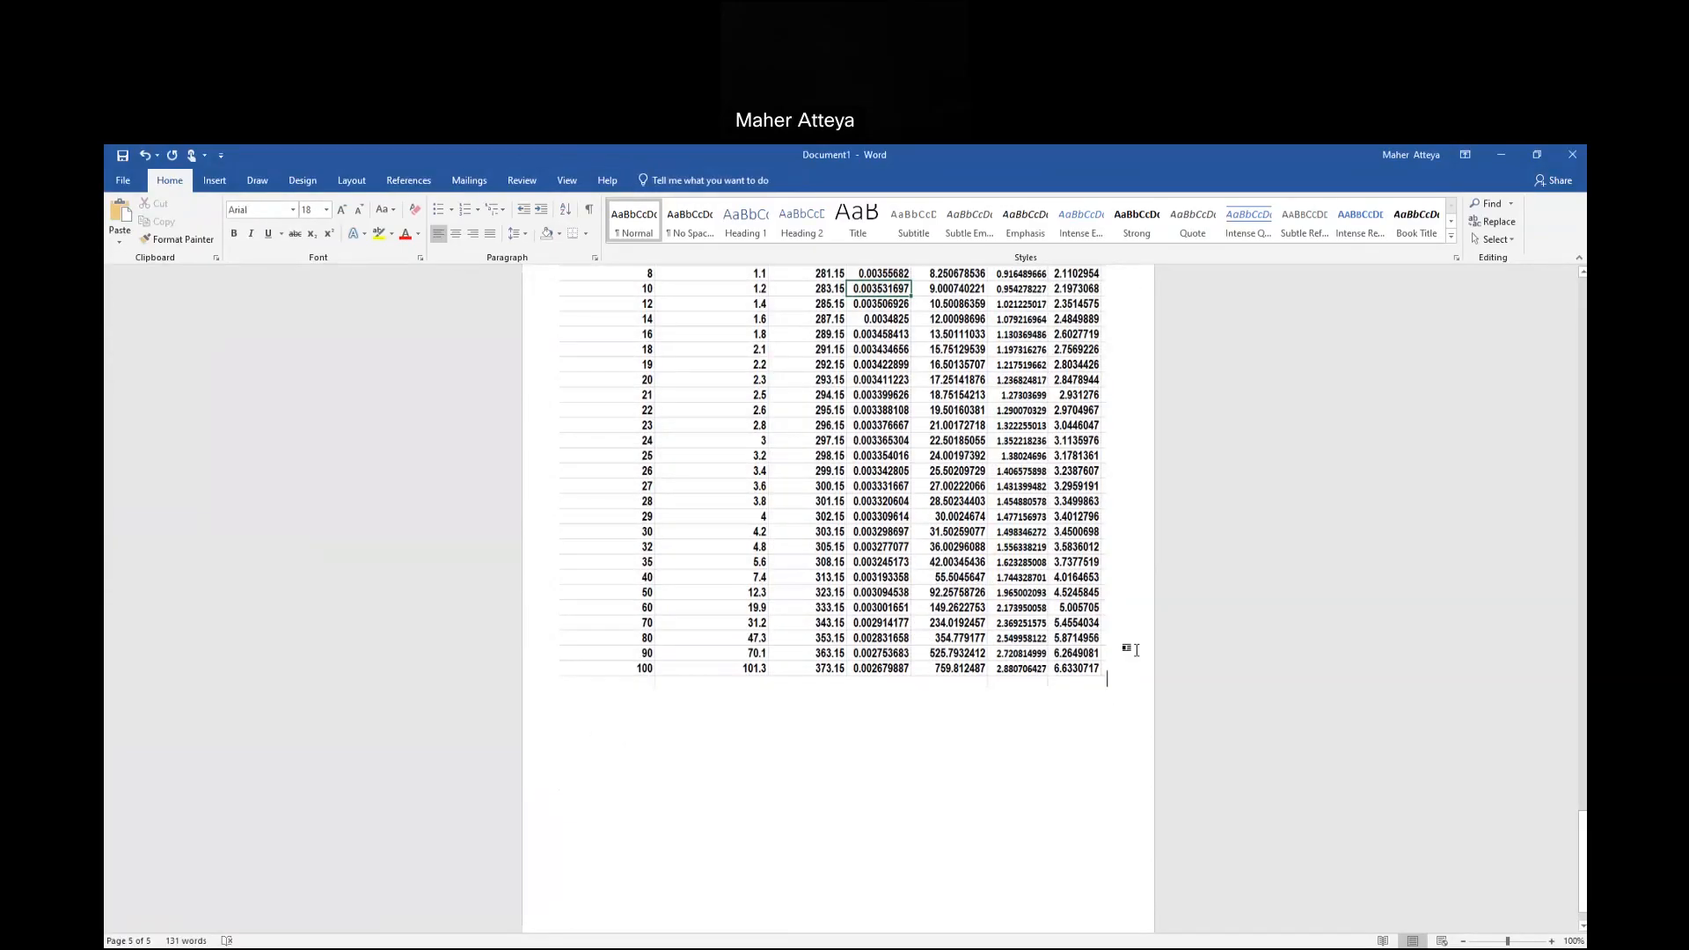
key(Return)
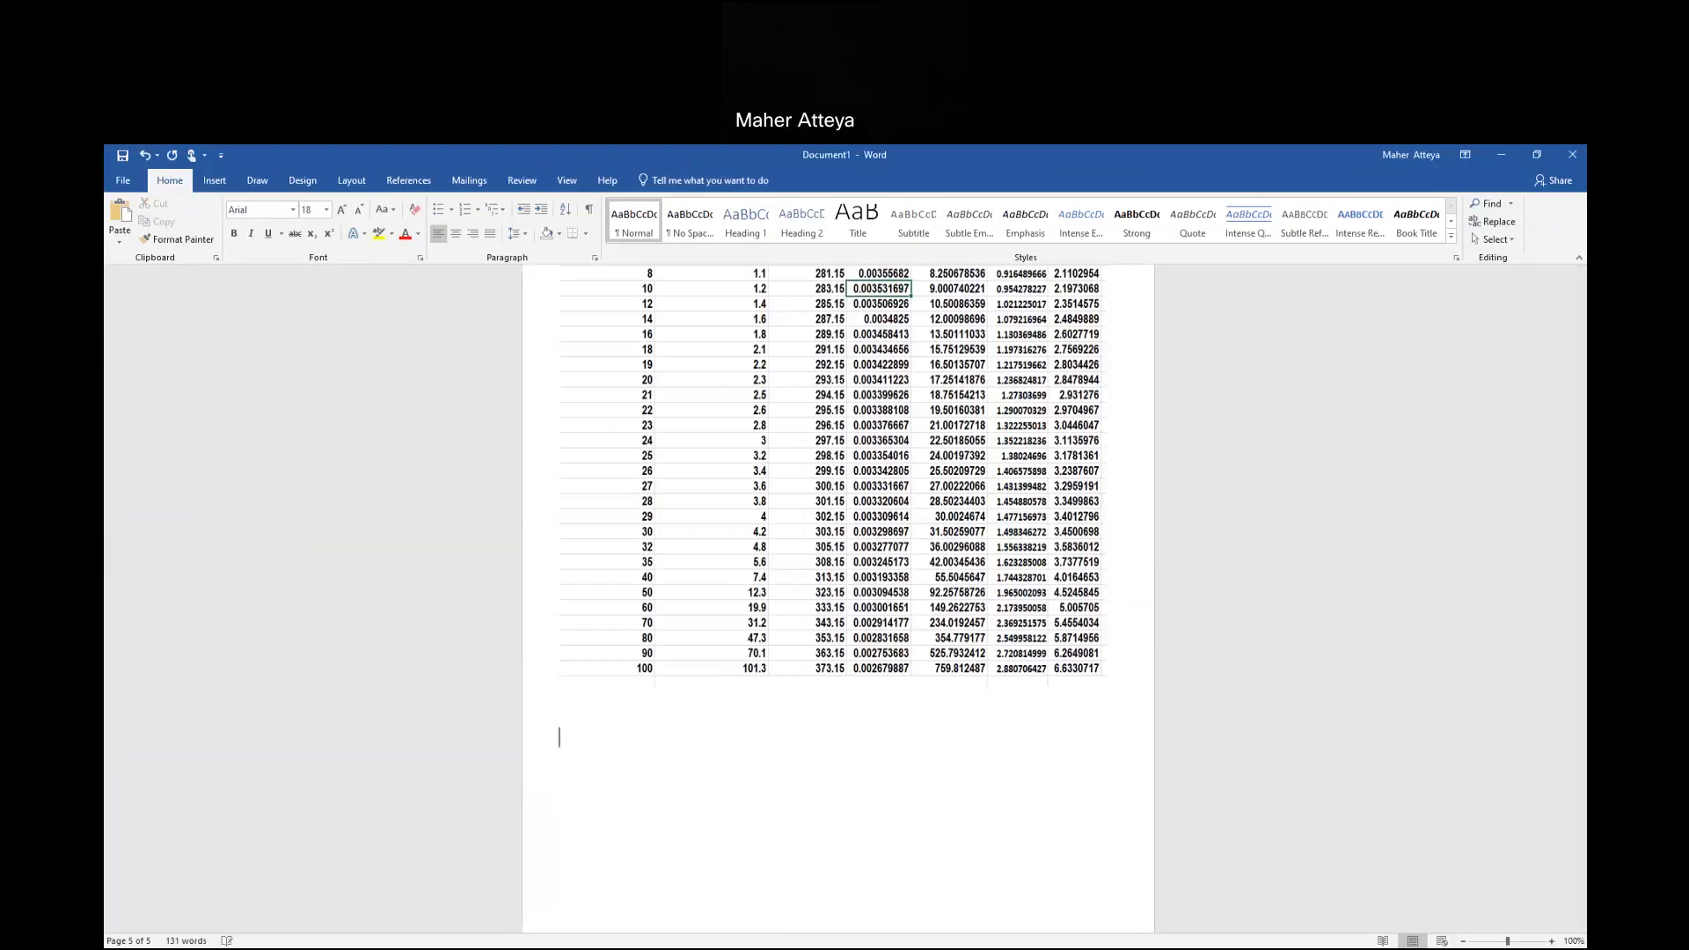
text(Data Table for Clausius-Clapeyron Equation (Formulas))
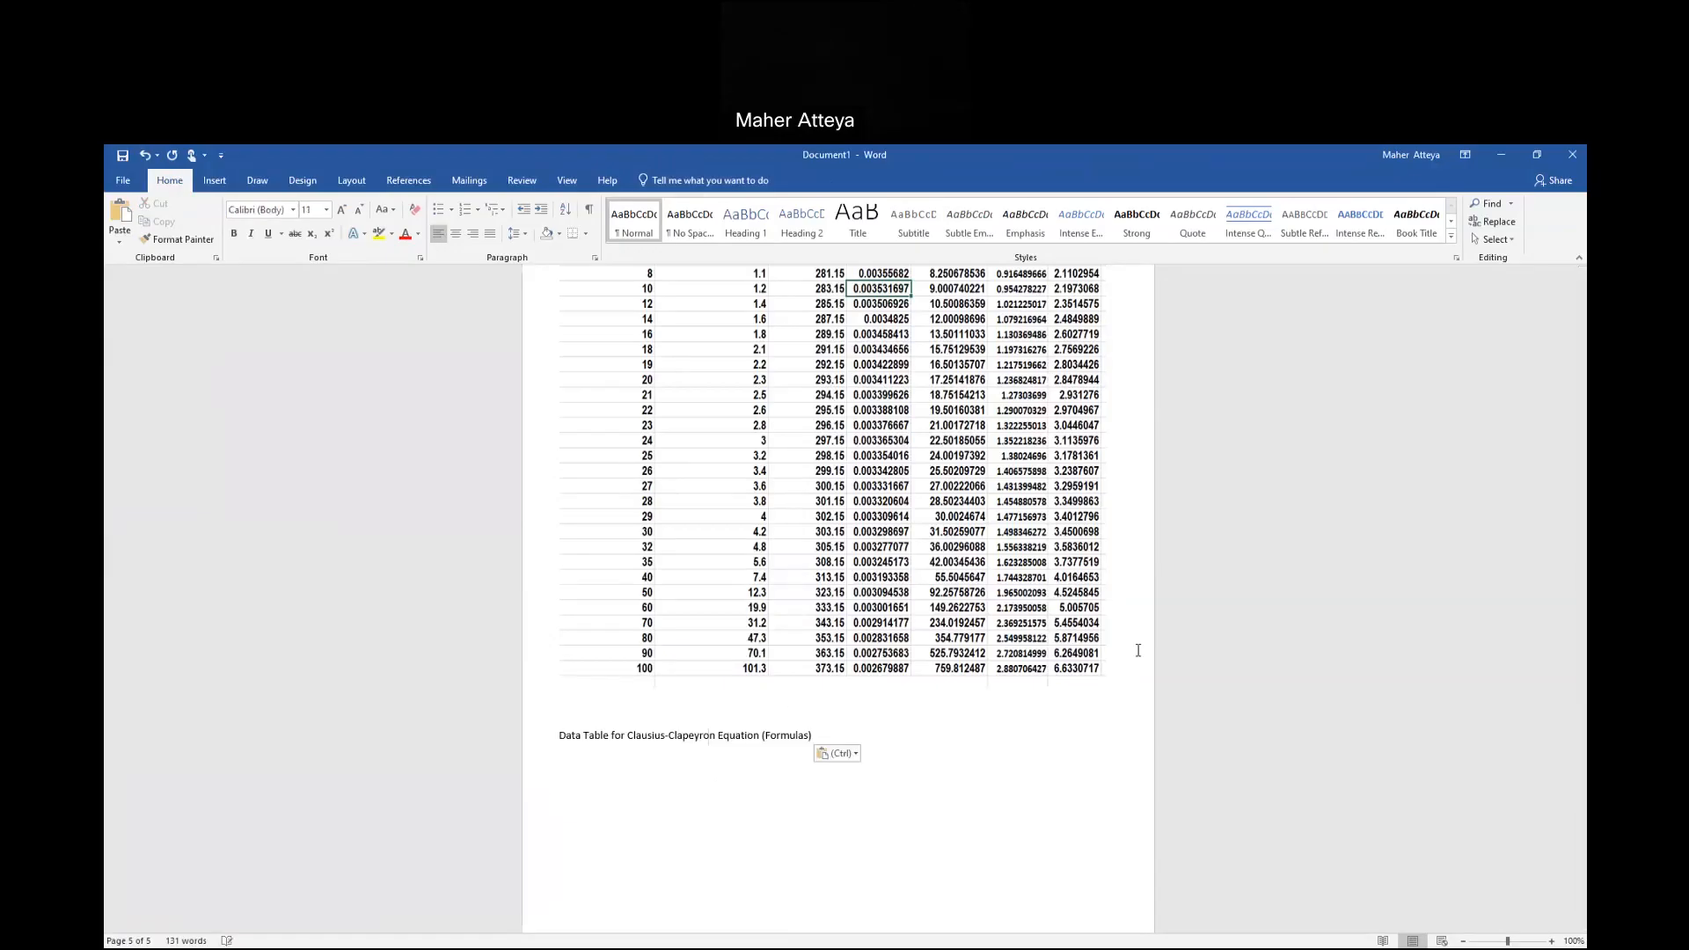
click(557, 736)
text(7.)
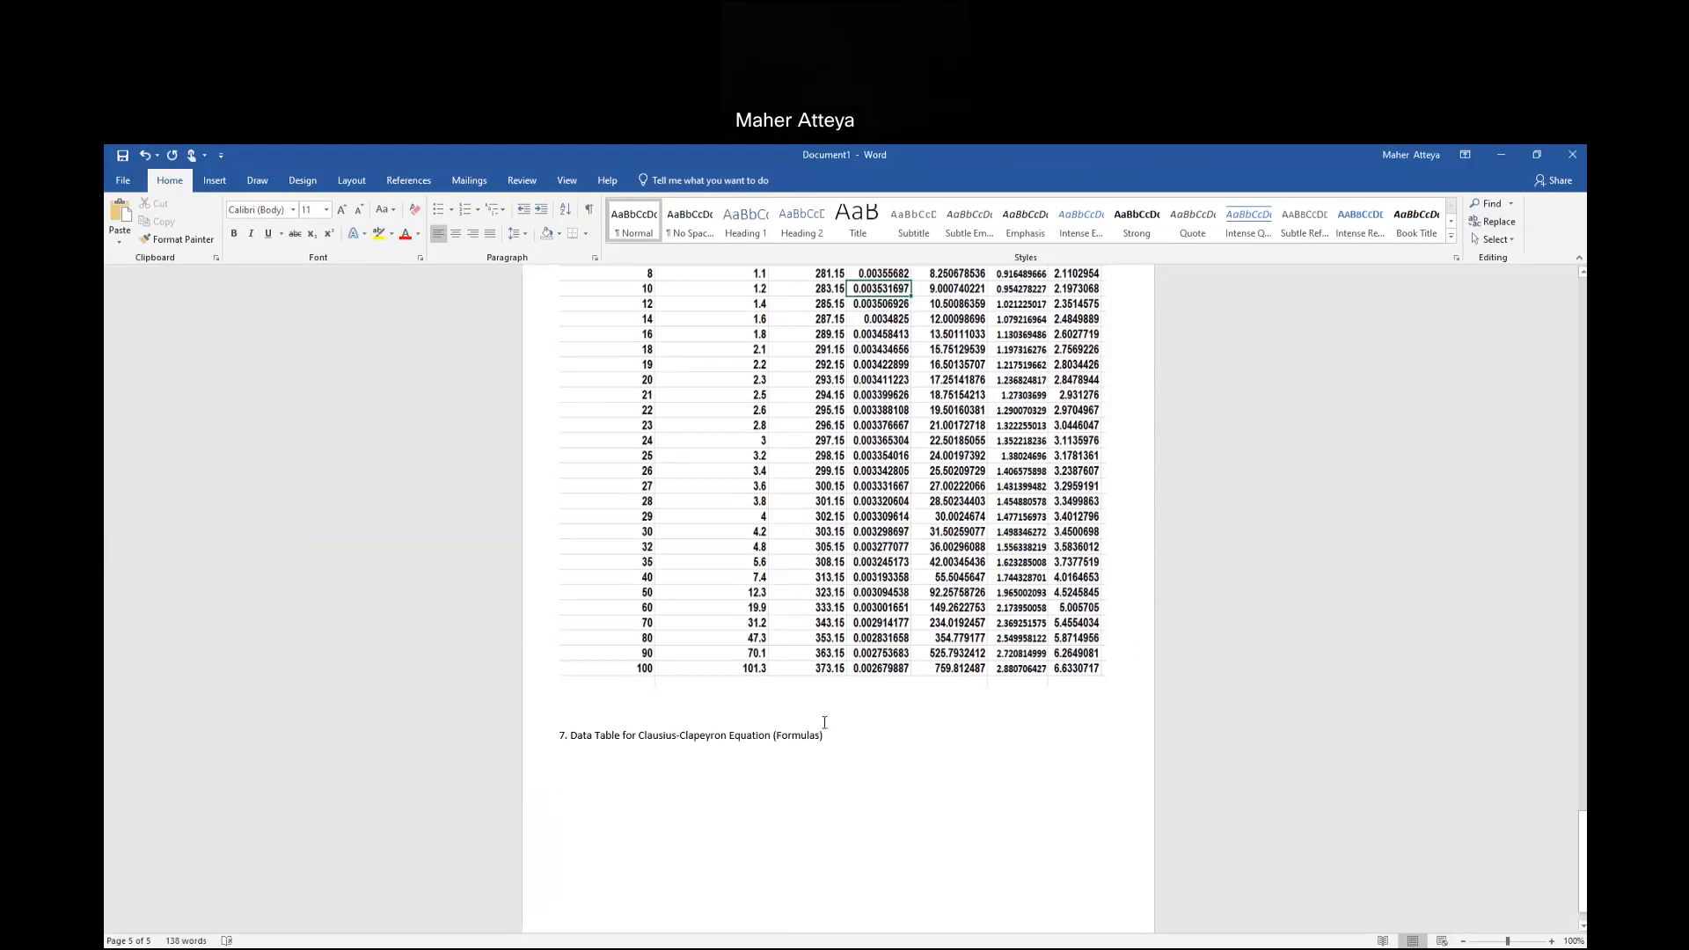
Format the line 7 heading as 18-point Arial.
drag(839, 738, 525, 728)
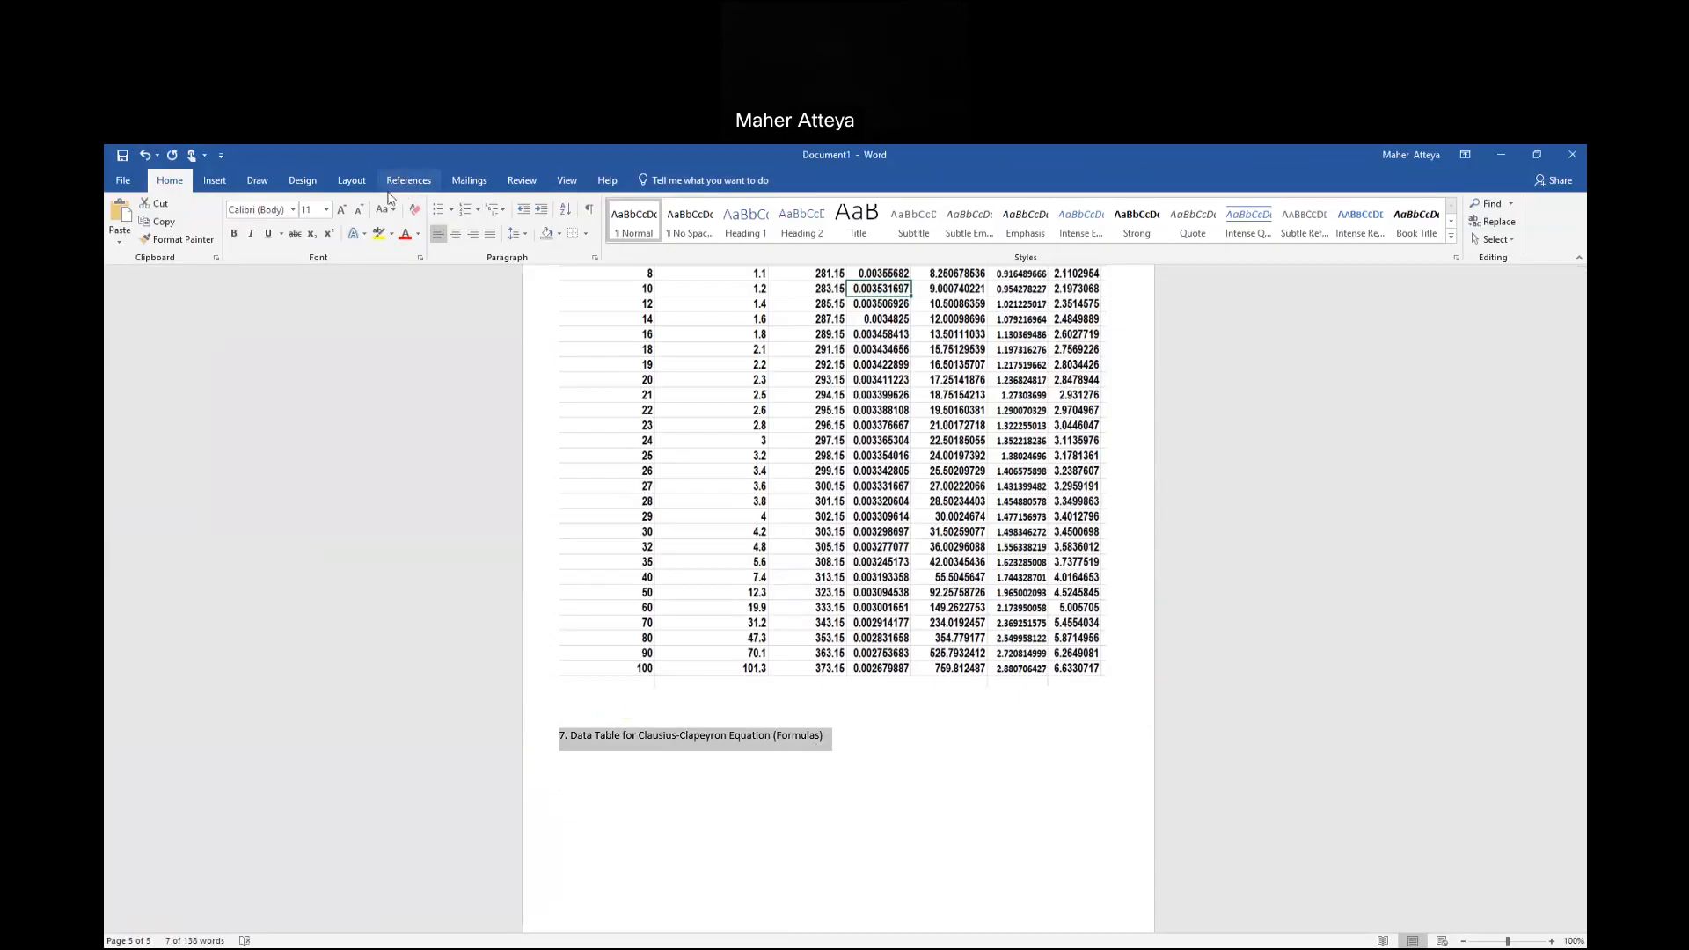
click(326, 209)
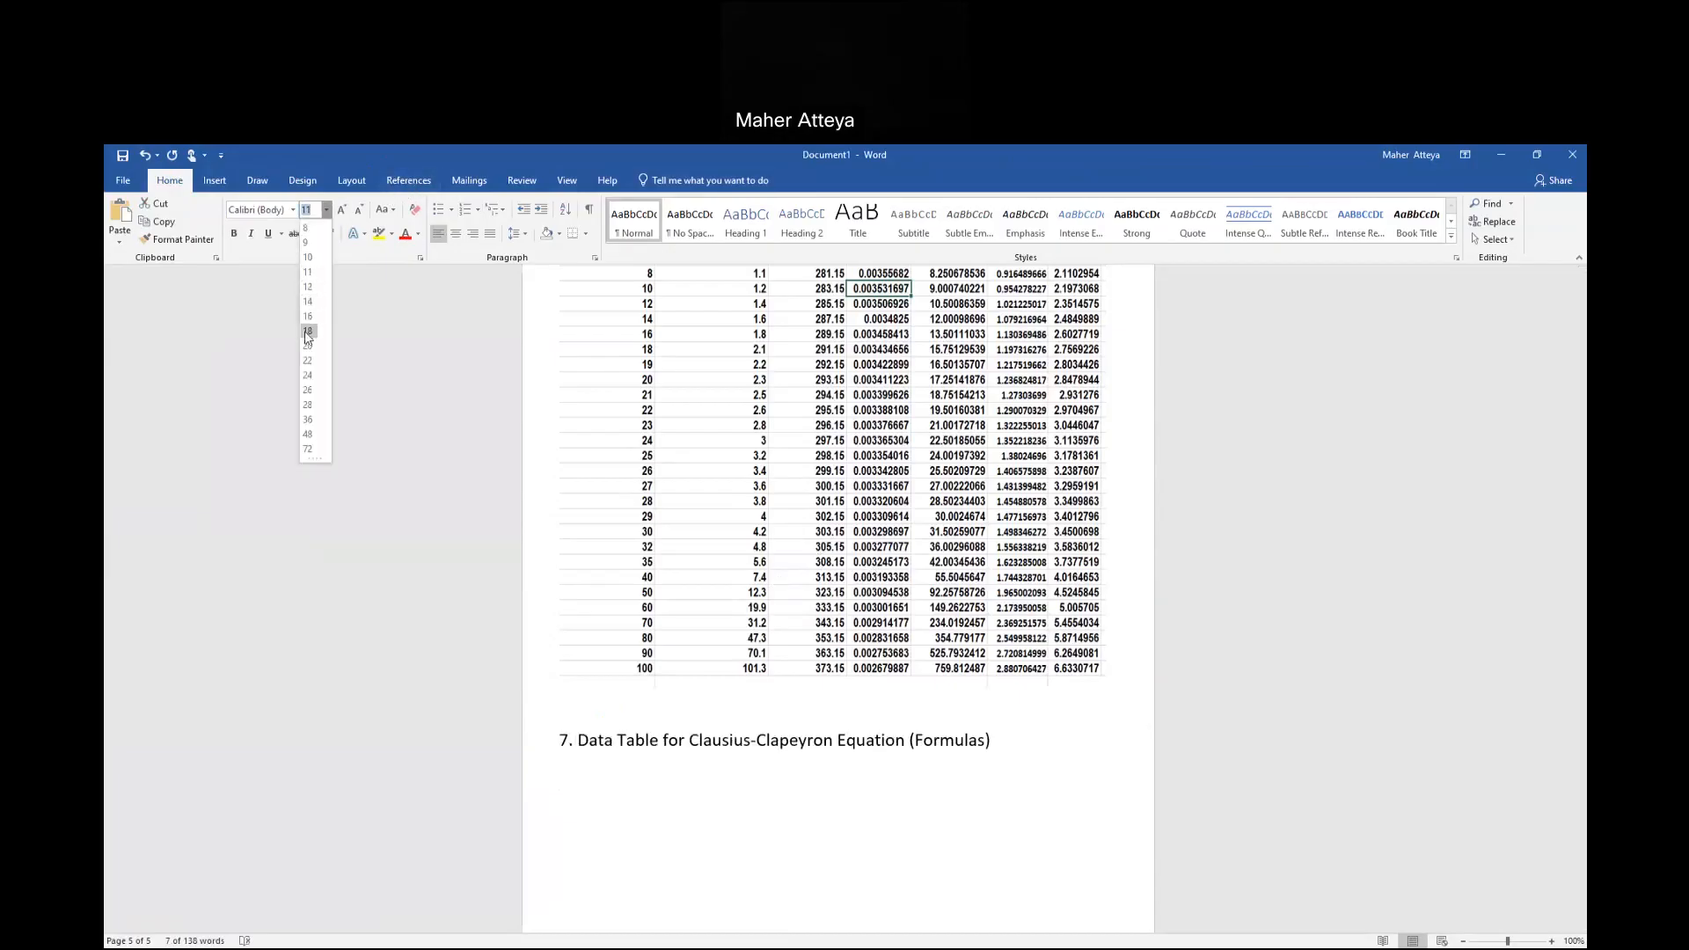
click(307, 330)
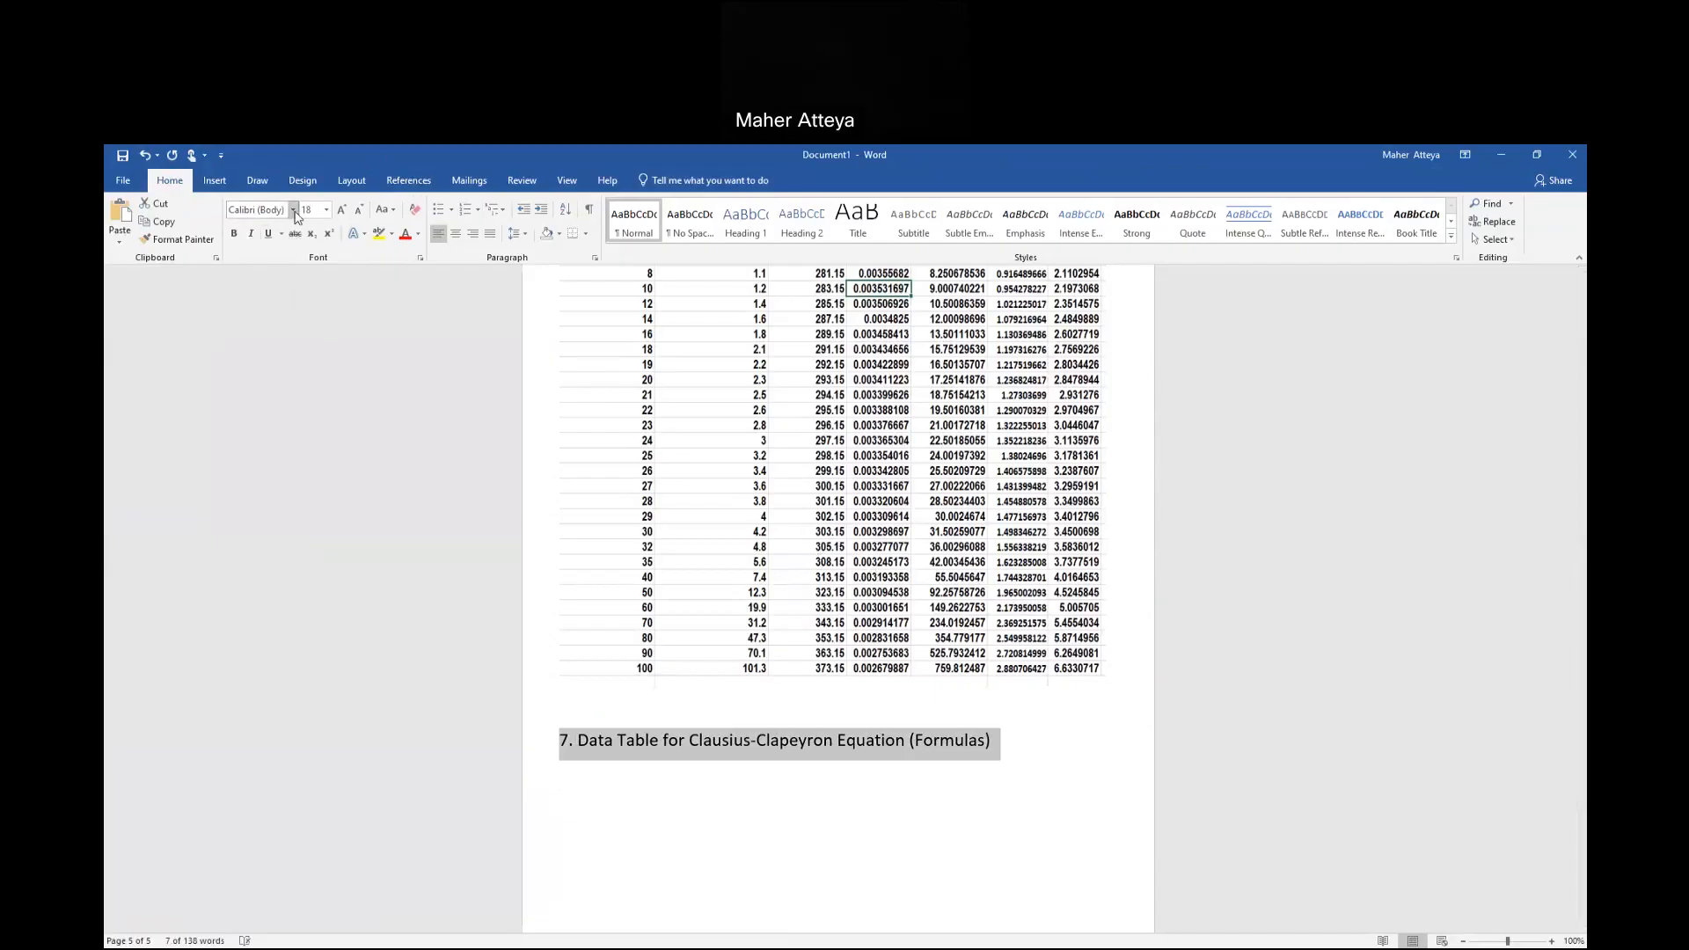
click(293, 210)
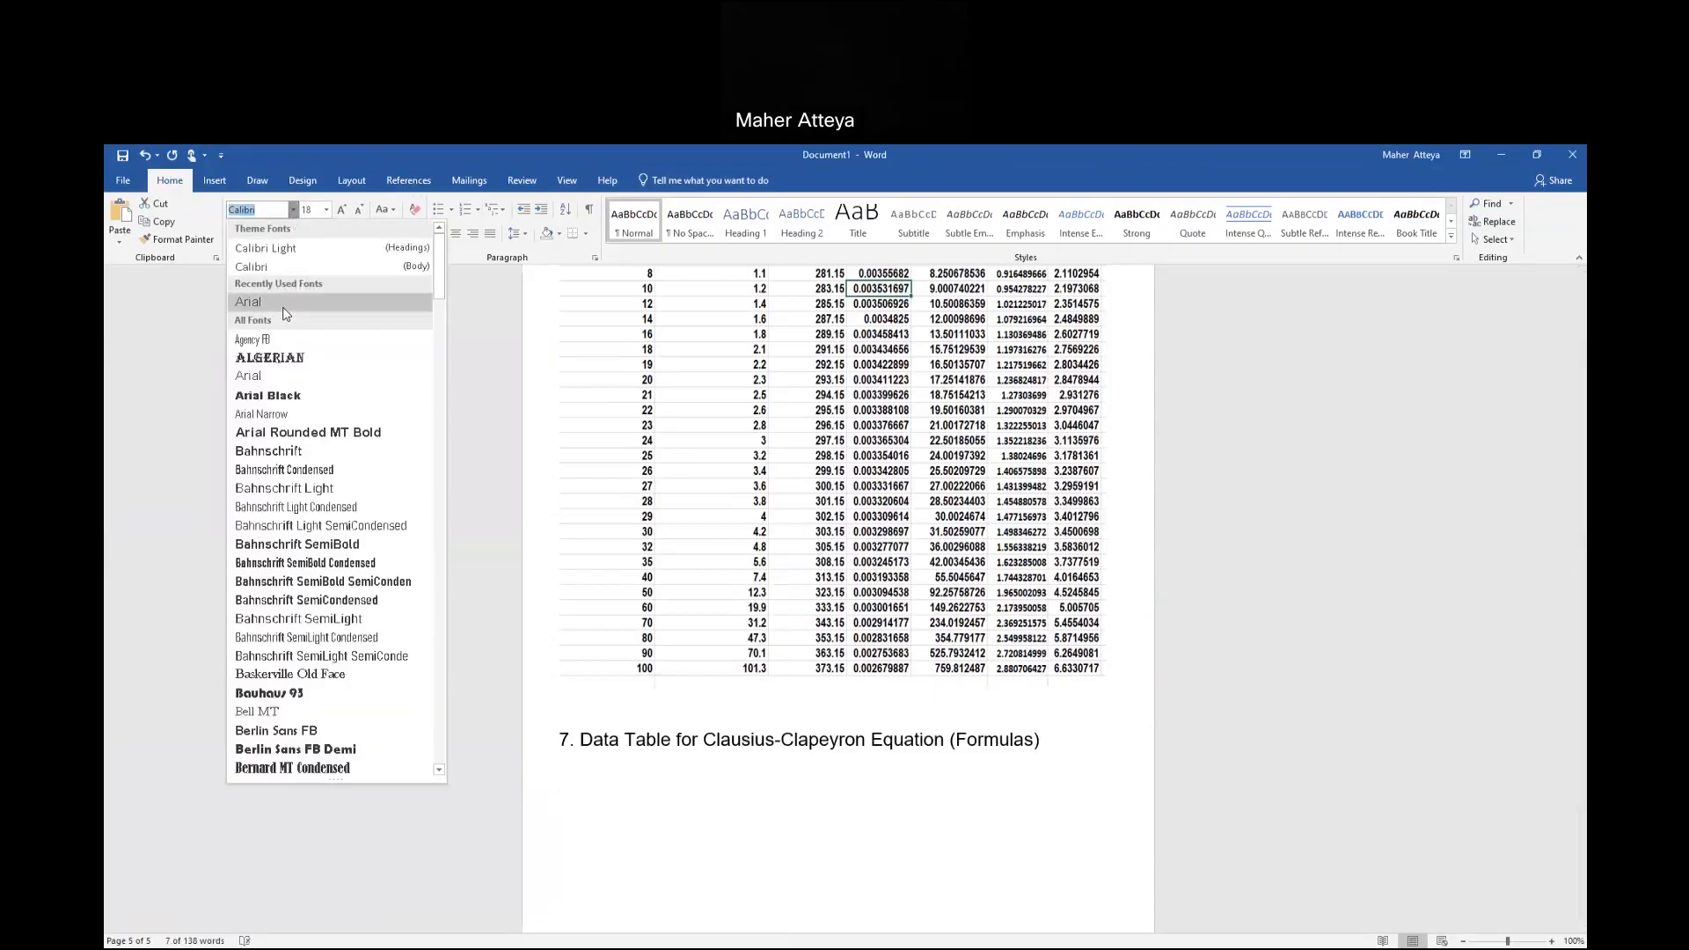
click(264, 303)
click(609, 740)
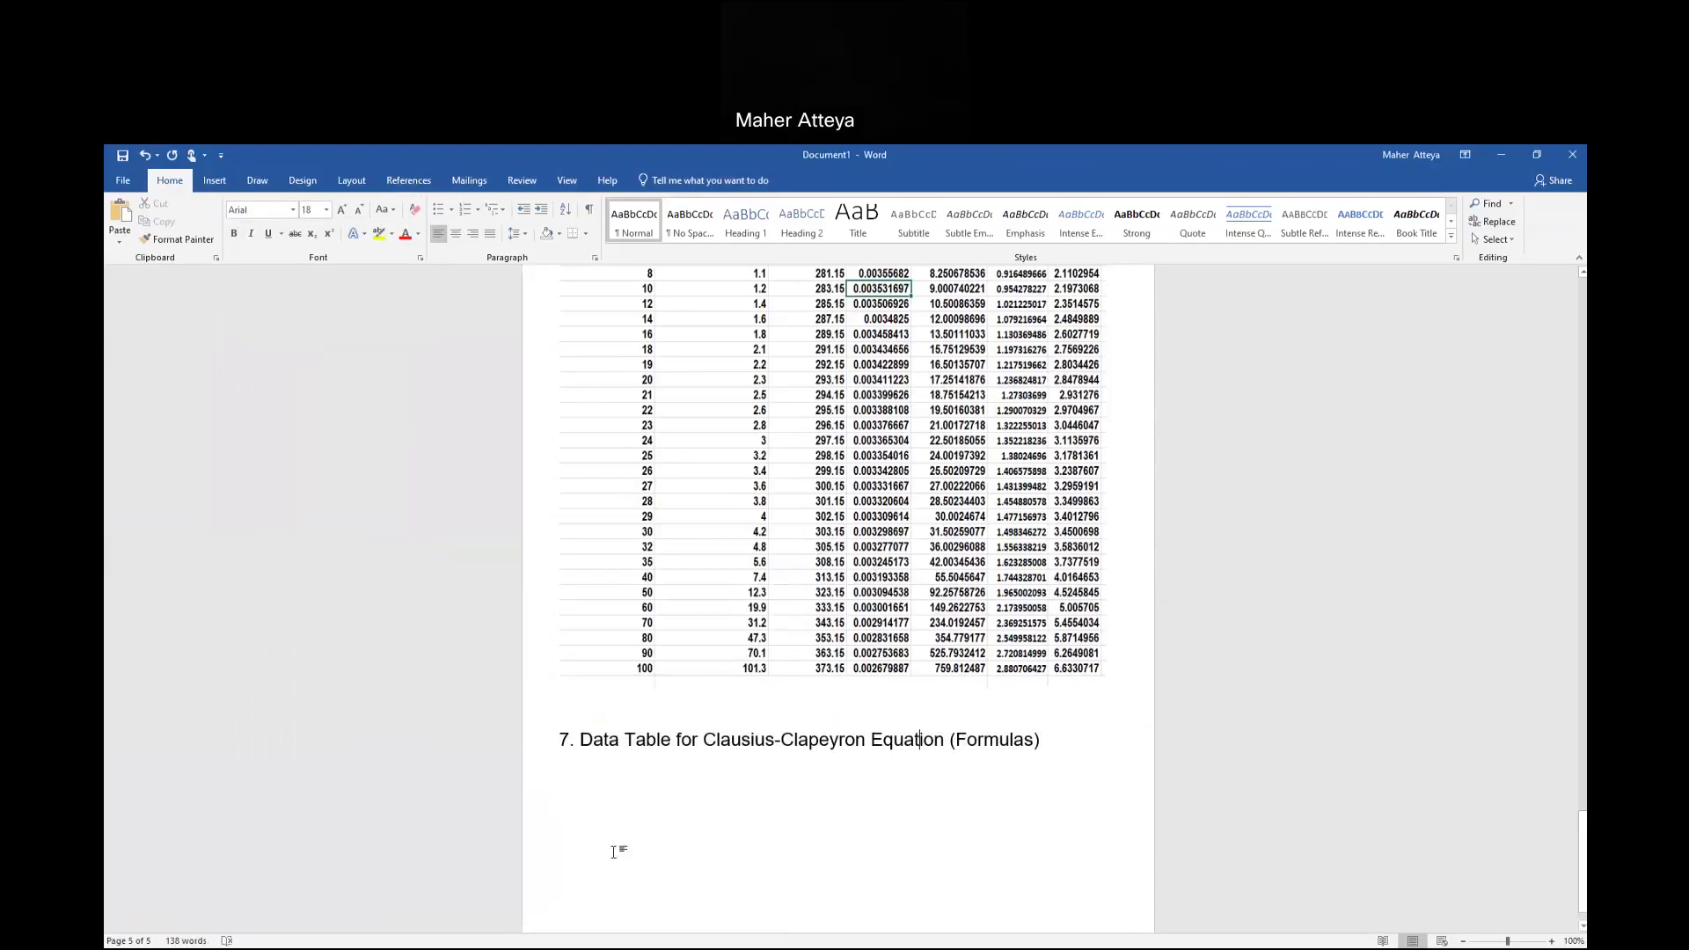
Switch to the Excel worksheet, look through the area below the Part IV graph and return to the Clausius-Clapeyron data table.
key(alt+Tab)
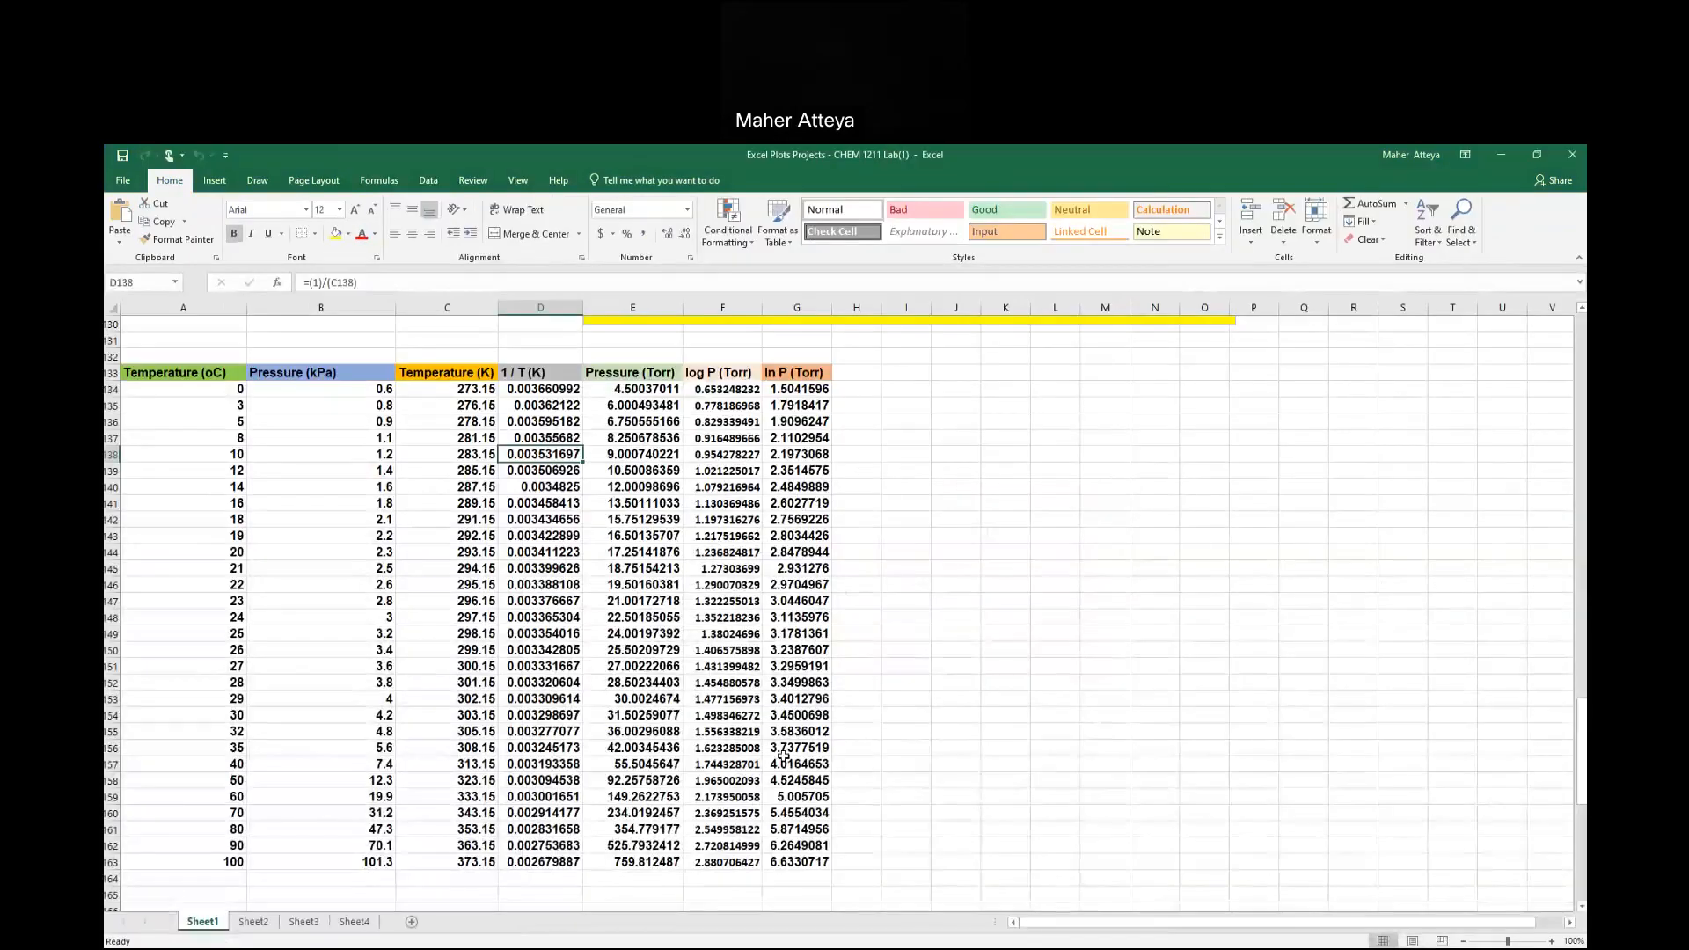
scroll(783, 757, down, 18)
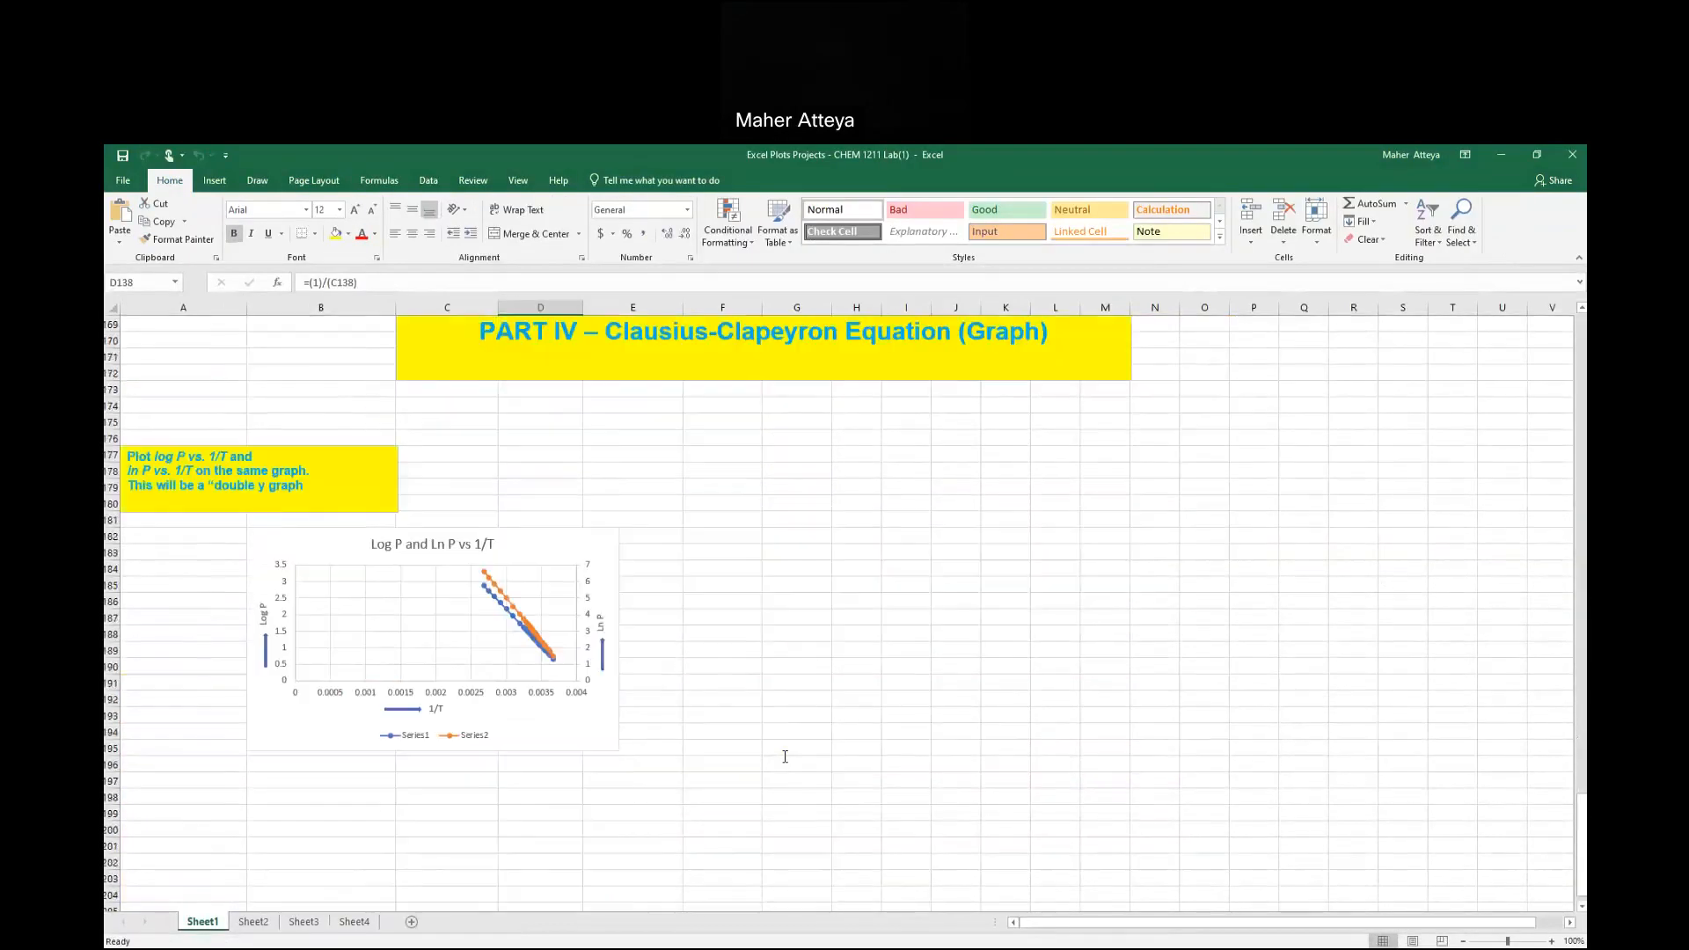
scroll(785, 756, up, 7)
scroll(786, 753, down, 12)
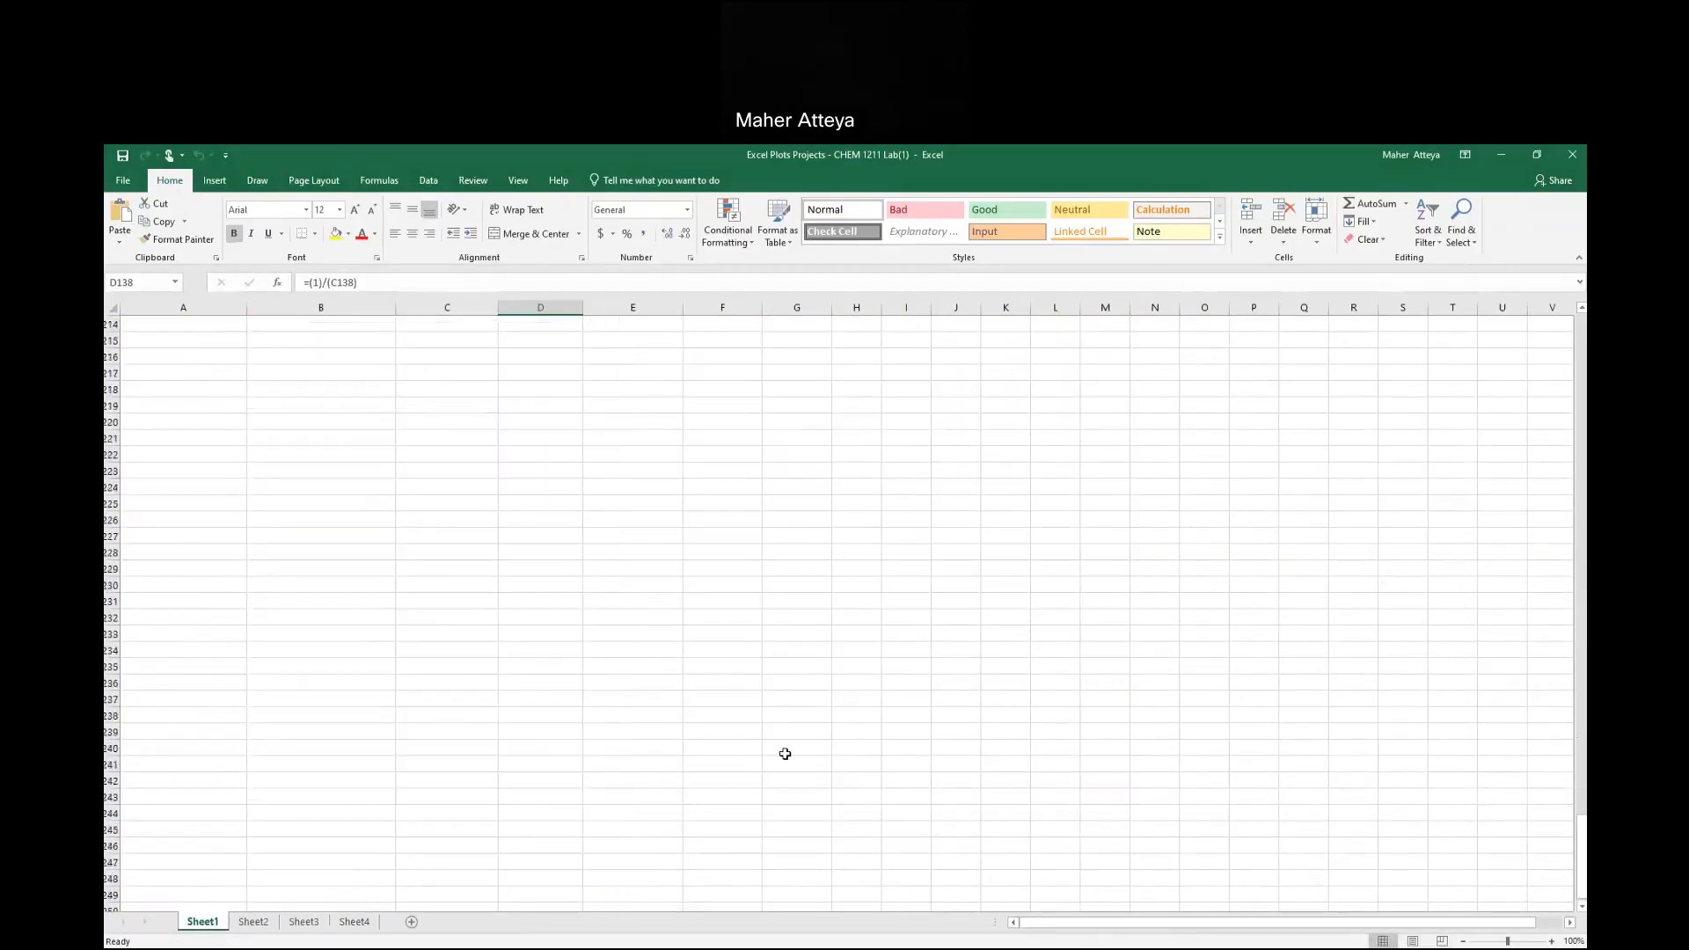
scroll(786, 754, up, 20)
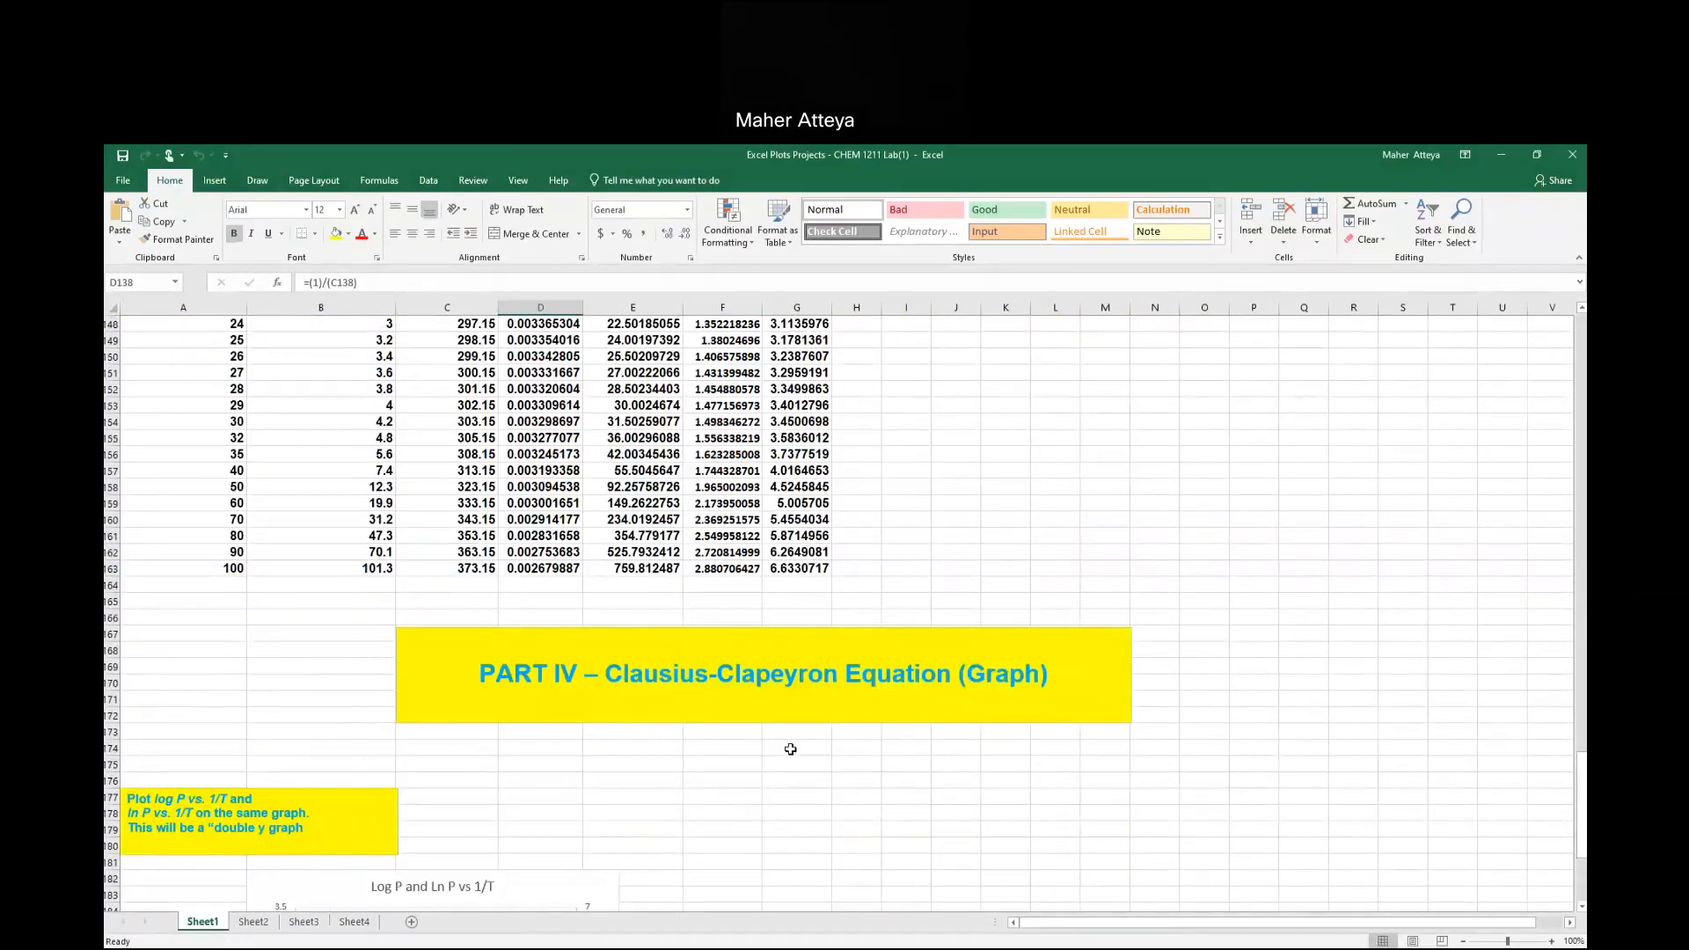
scroll(789, 749, up, 1)
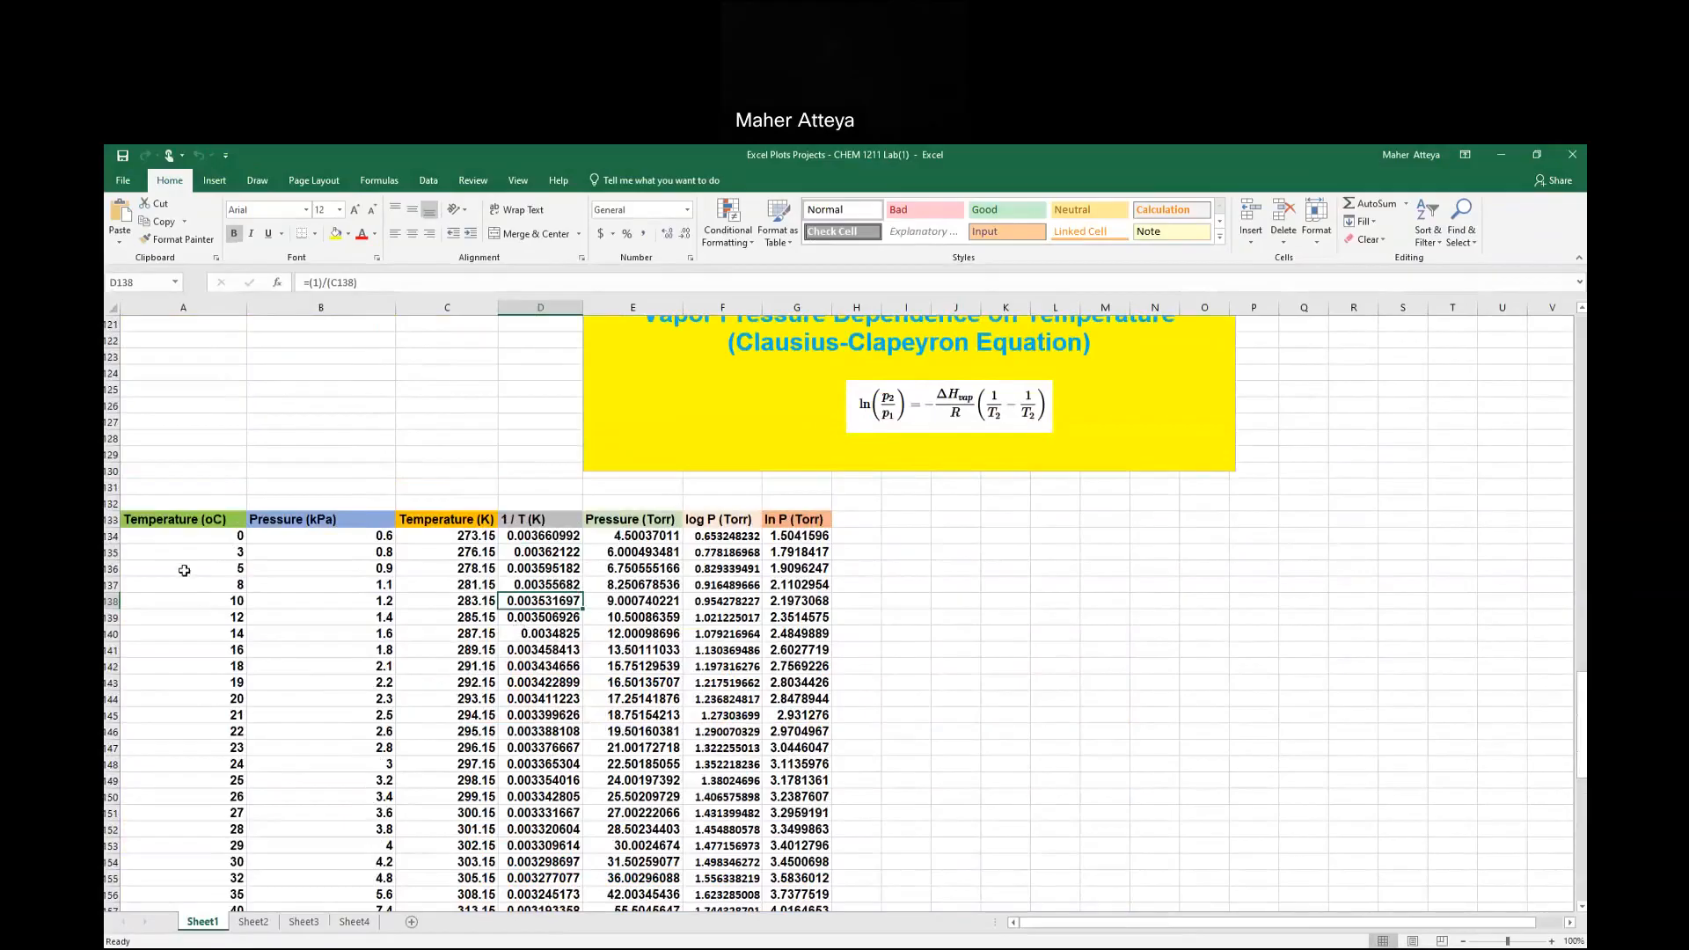
Copy the whole Clausius-Clapeyron data table, from the Temperature (oC) header in A133 to the last ln P value in G163.
click(151, 519)
drag(339, 544, 814, 878)
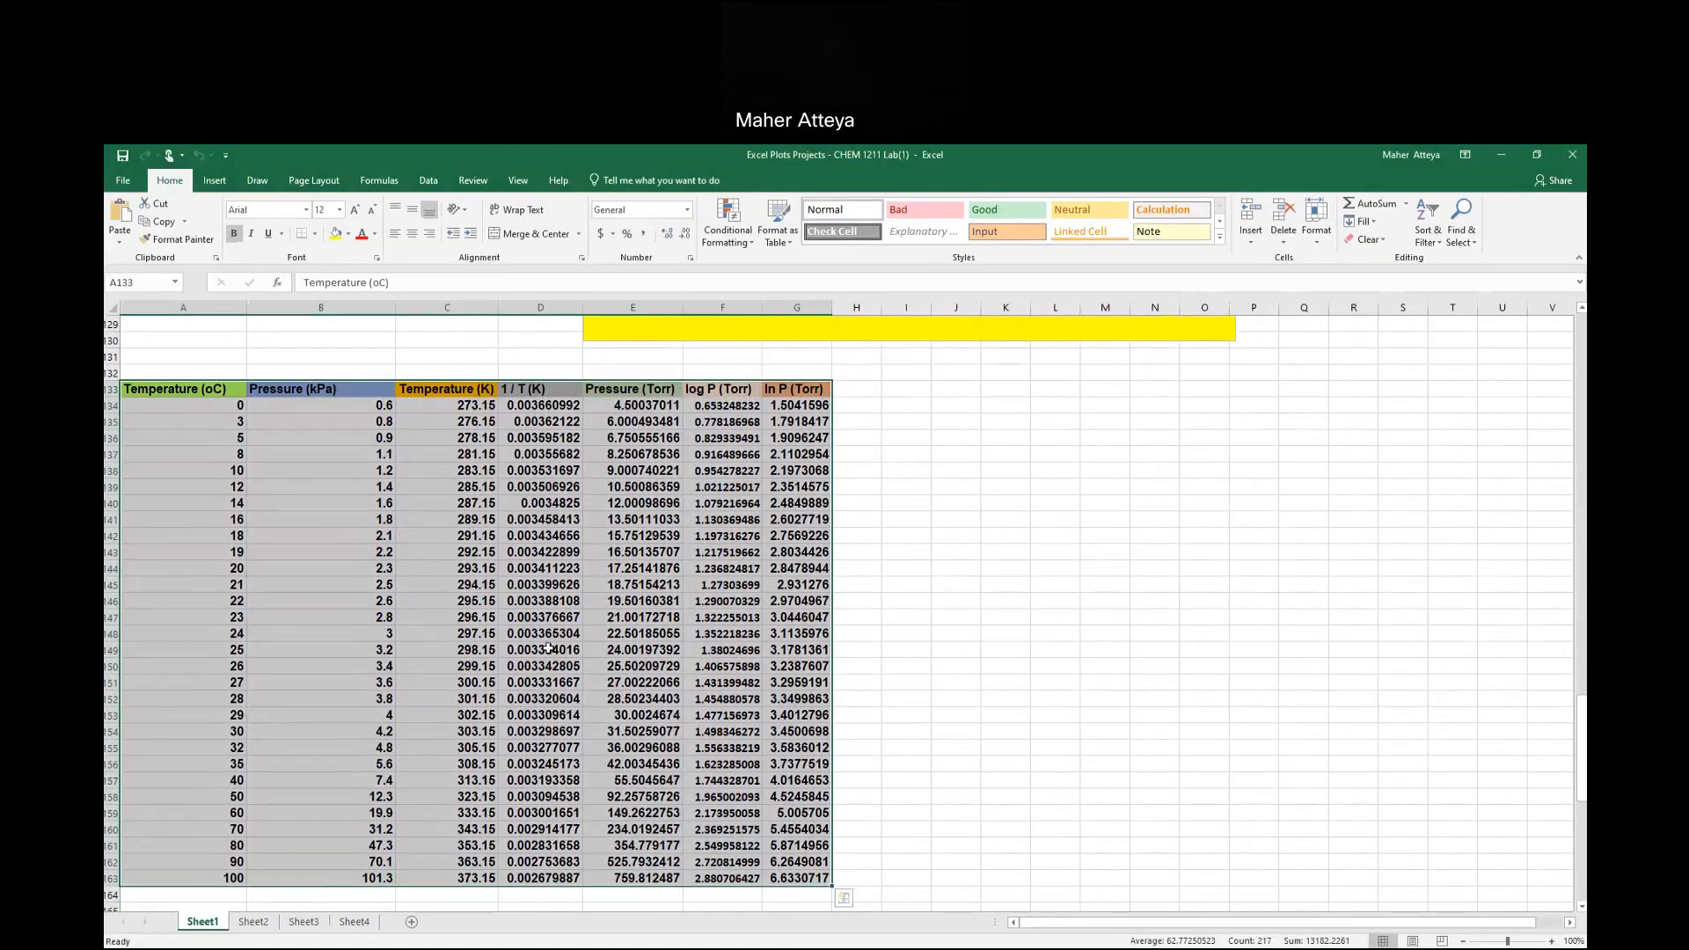
right_click(480, 617)
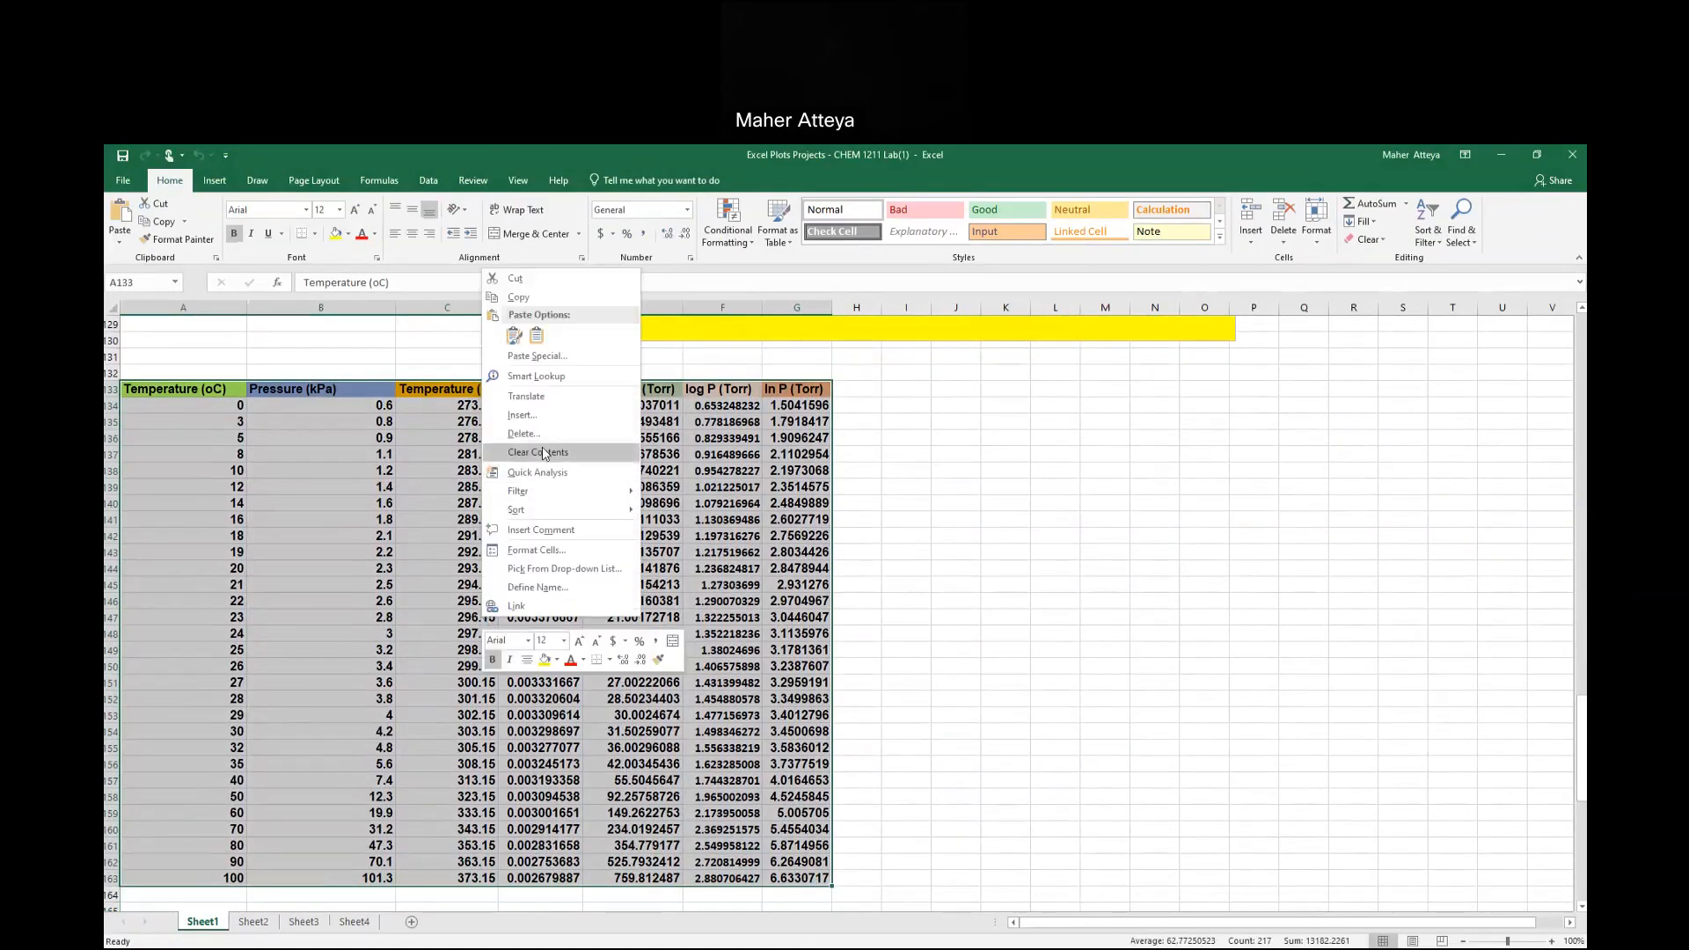
click(540, 296)
Create a new blank workbook.
click(123, 180)
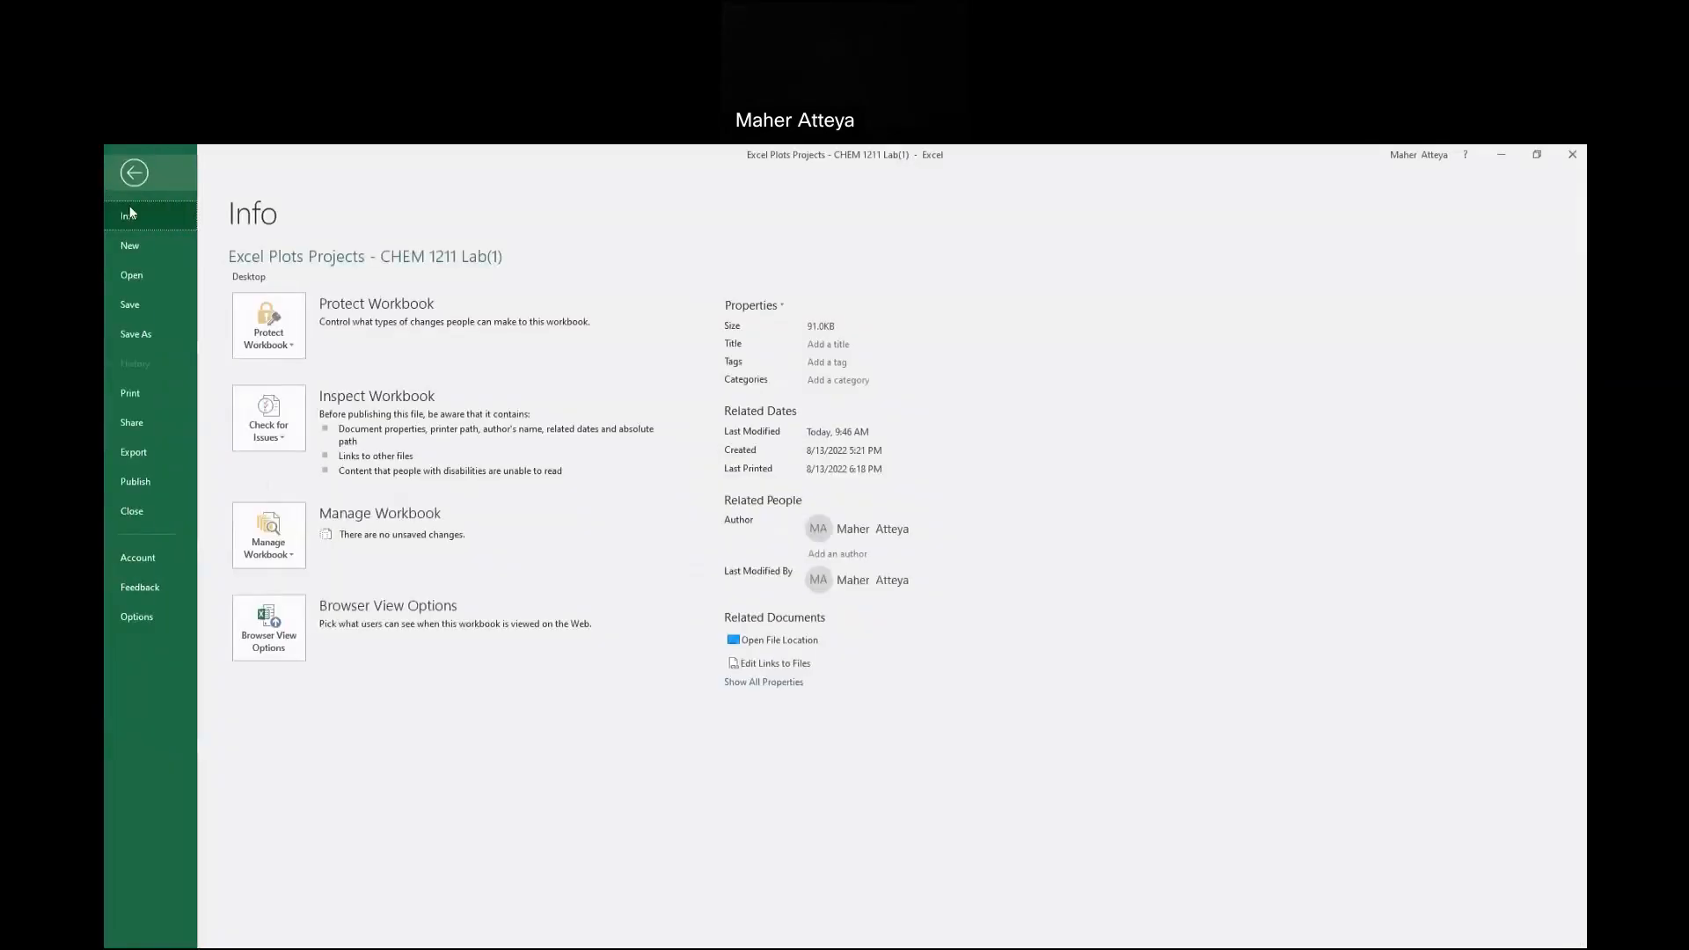
click(134, 255)
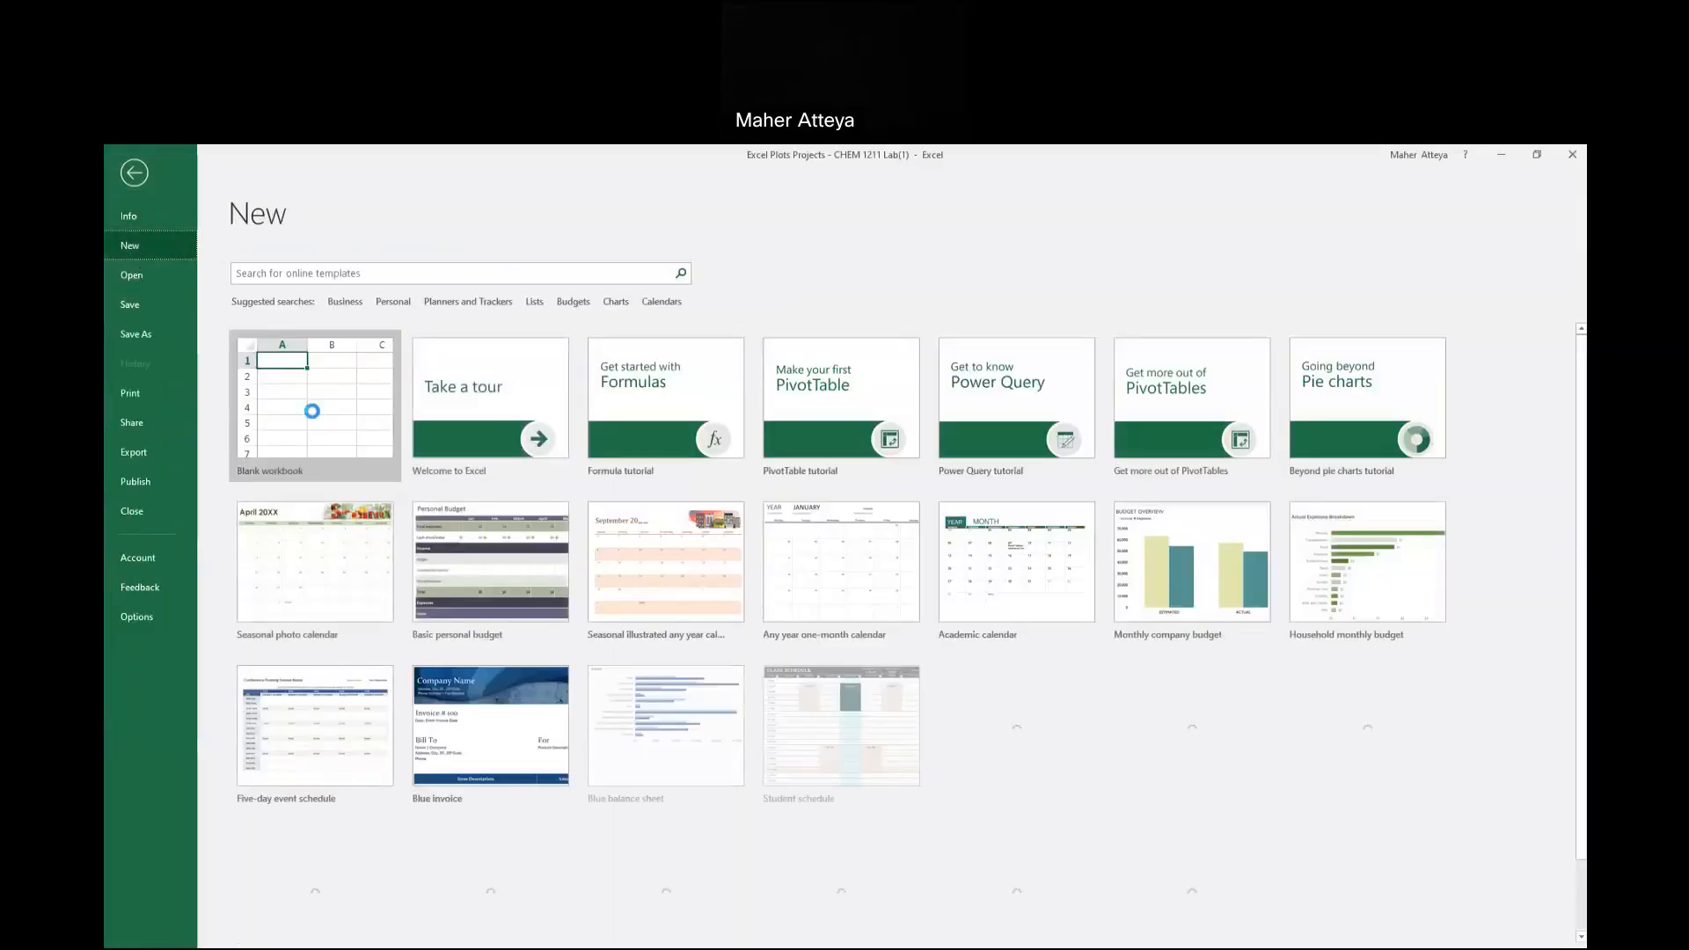
click(310, 407)
Paste the copied data table into the new sheet starting at A8 and widen the ln P (Torr) column to fit its header.
click(148, 430)
drag(575, 447, 1153, 894)
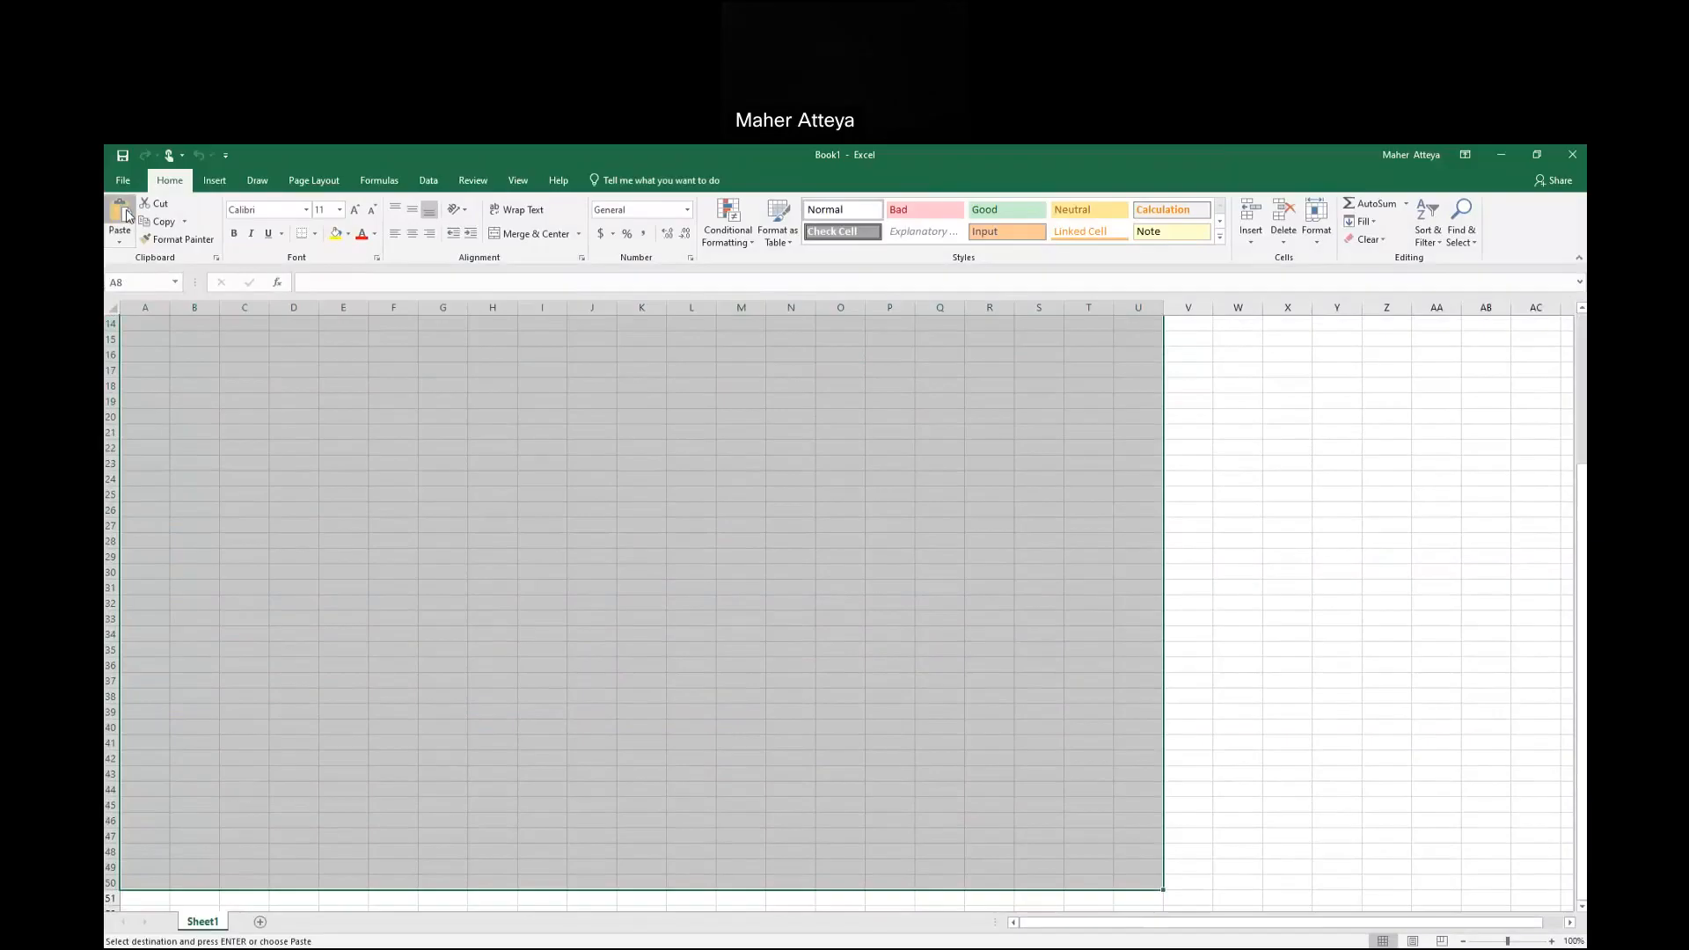
click(120, 214)
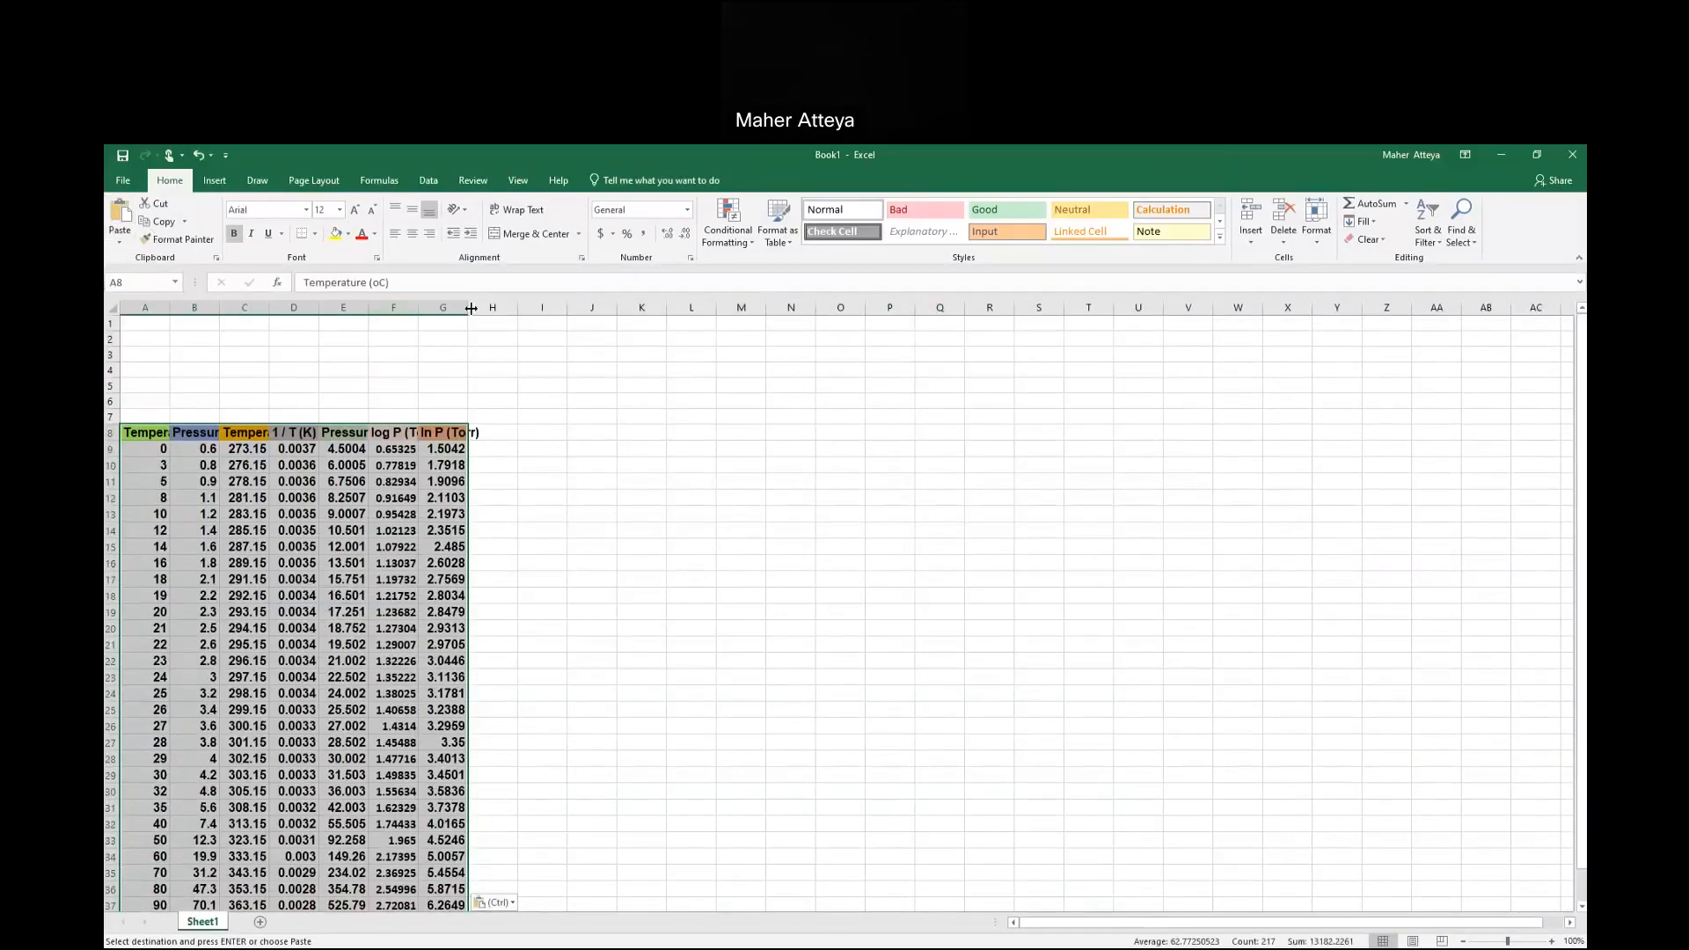
drag(466, 307, 496, 312)
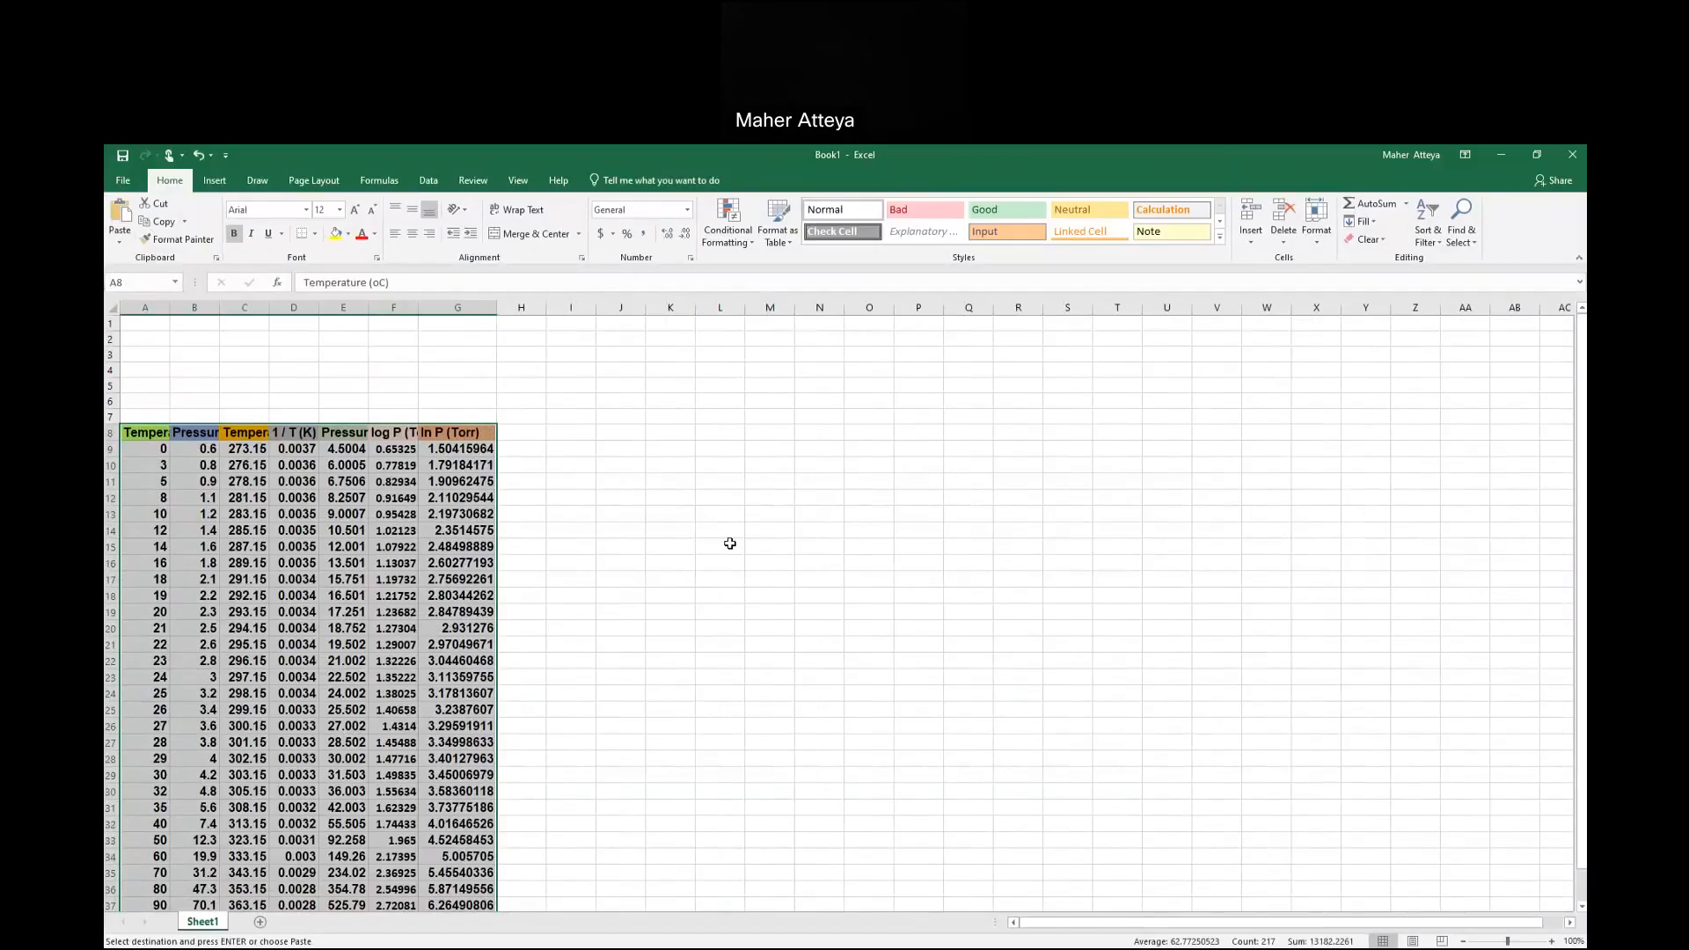
click(649, 532)
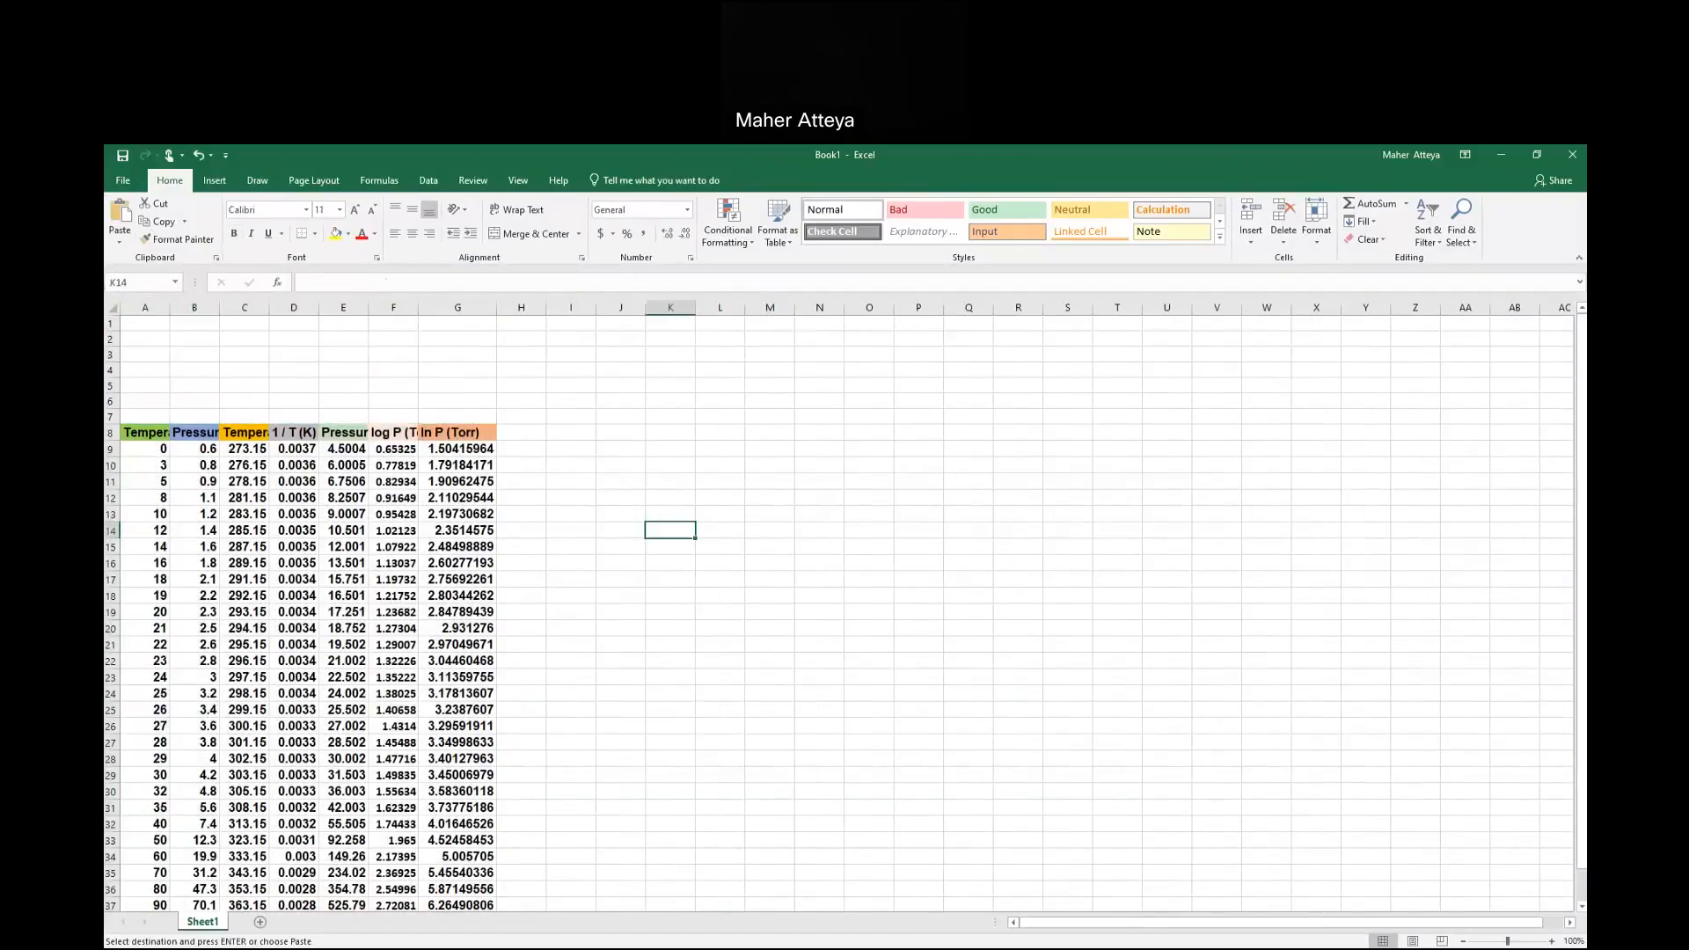
Select the pasted table from A8 to G38 and switch the sheet to showing formulas instead of values.
drag(133, 447, 476, 481)
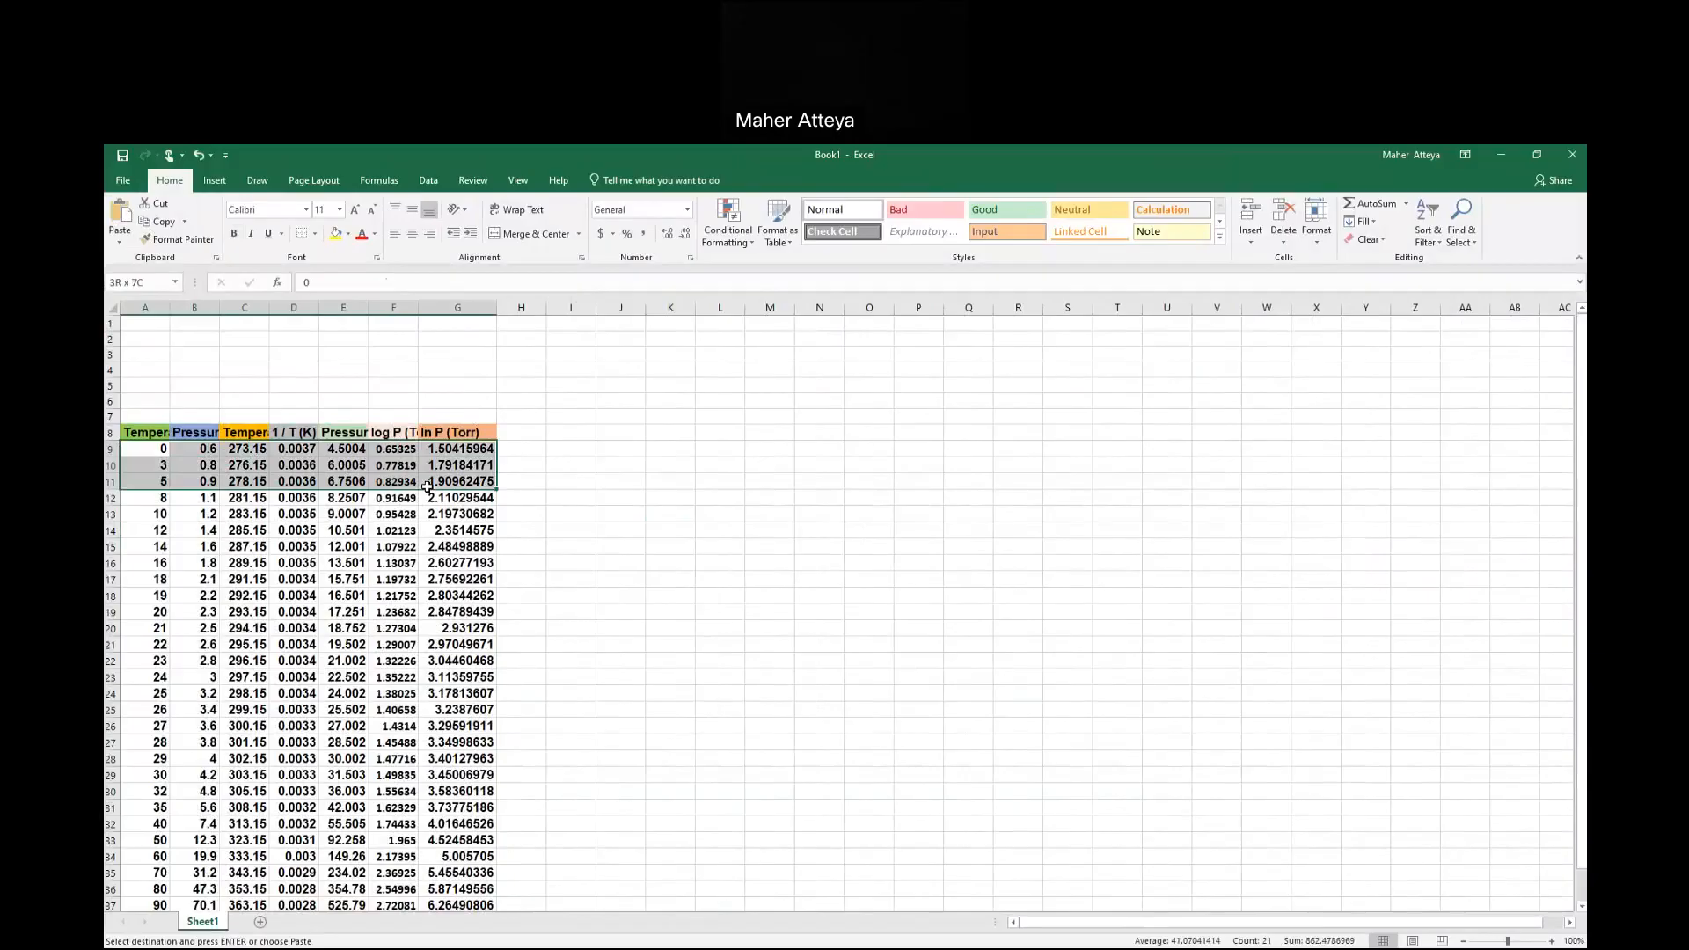
click(236, 401)
drag(133, 432, 475, 797)
key(ctrl+v)
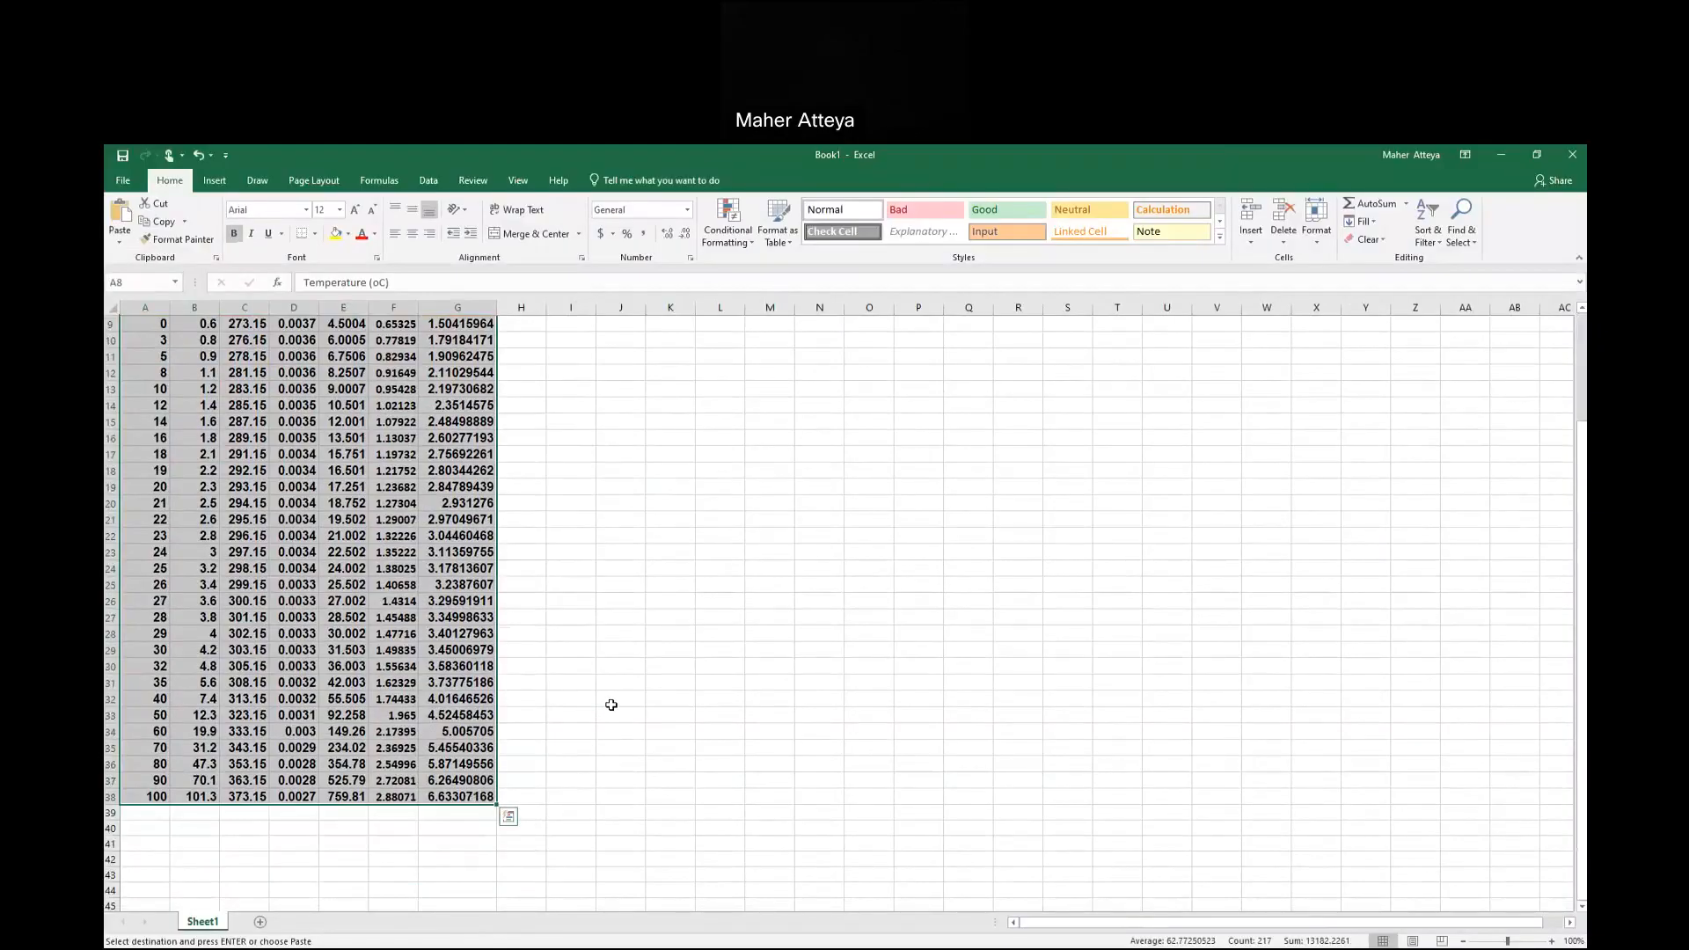
key(ctrl+grave)
click(958, 682)
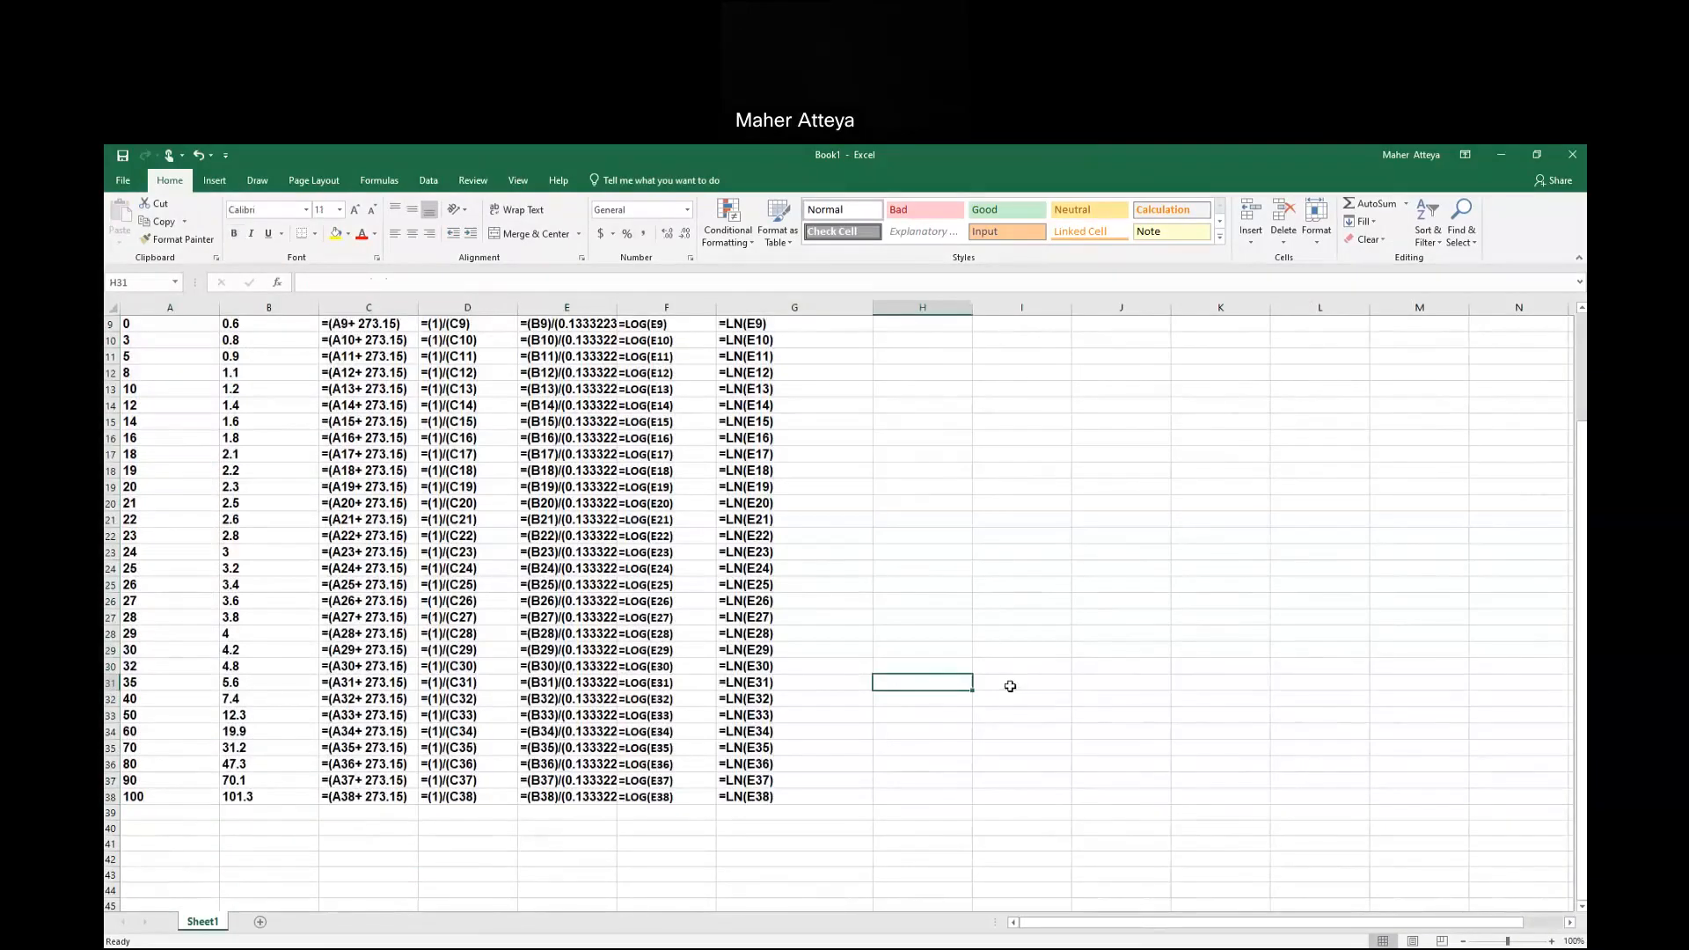
Copy the formula view of the table, from the header row in A8 to the last row in G38.
scroll(1003, 683, up, 3)
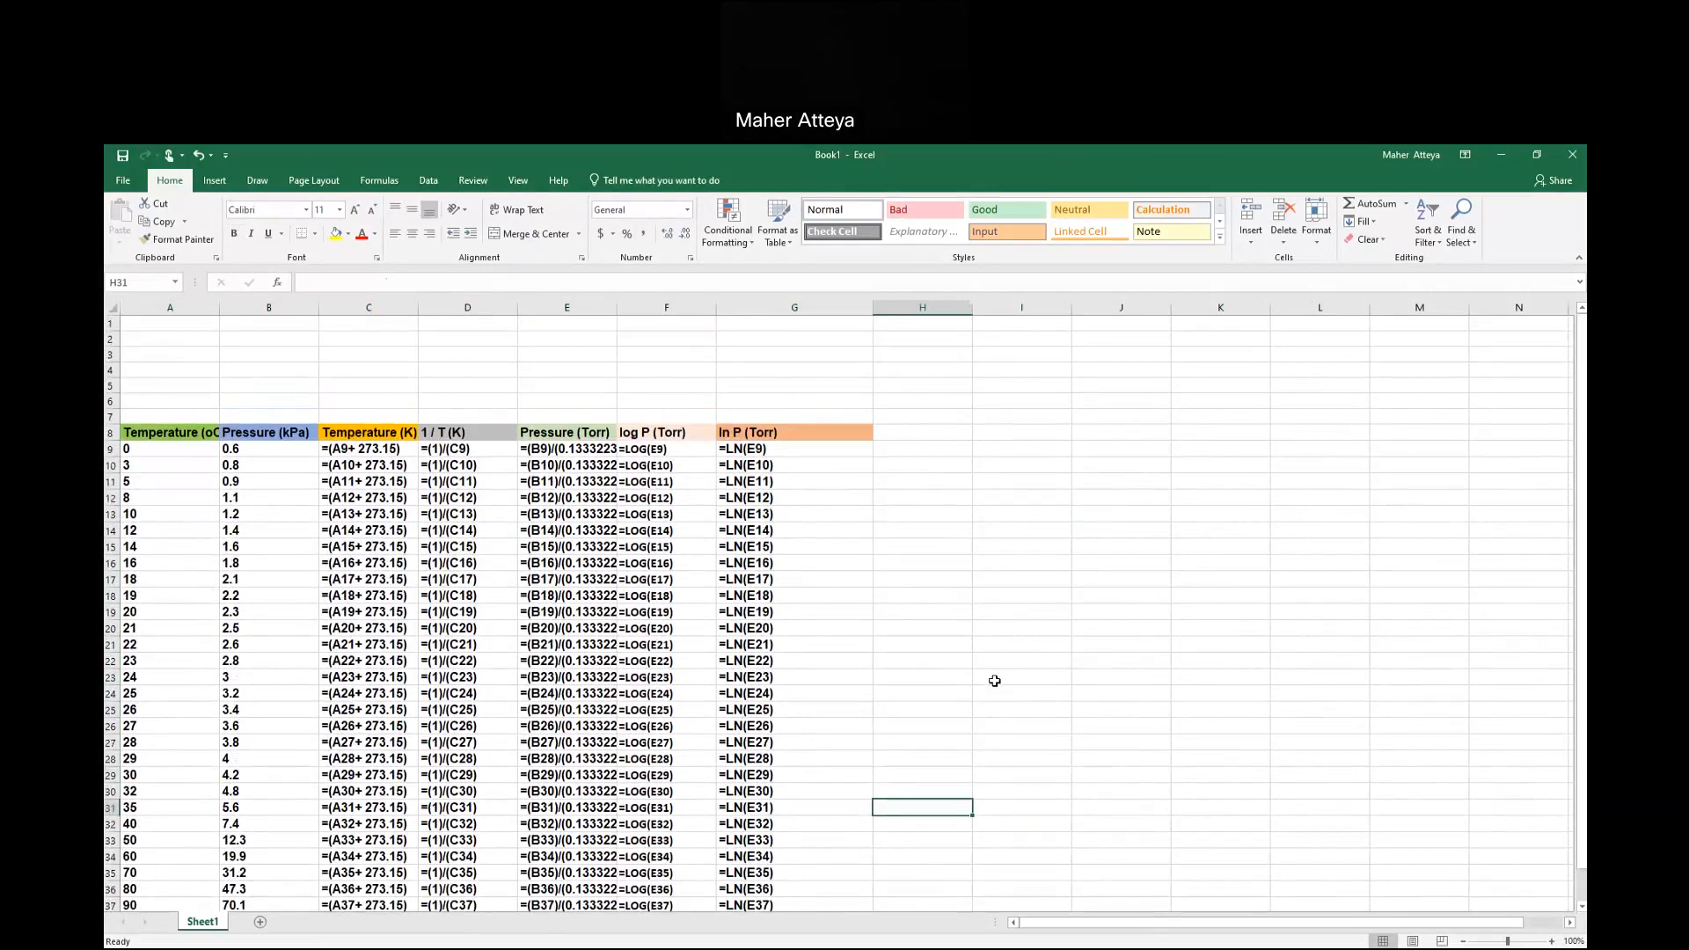
click(139, 430)
drag(139, 429, 775, 897)
scroll(775, 897, down, 2)
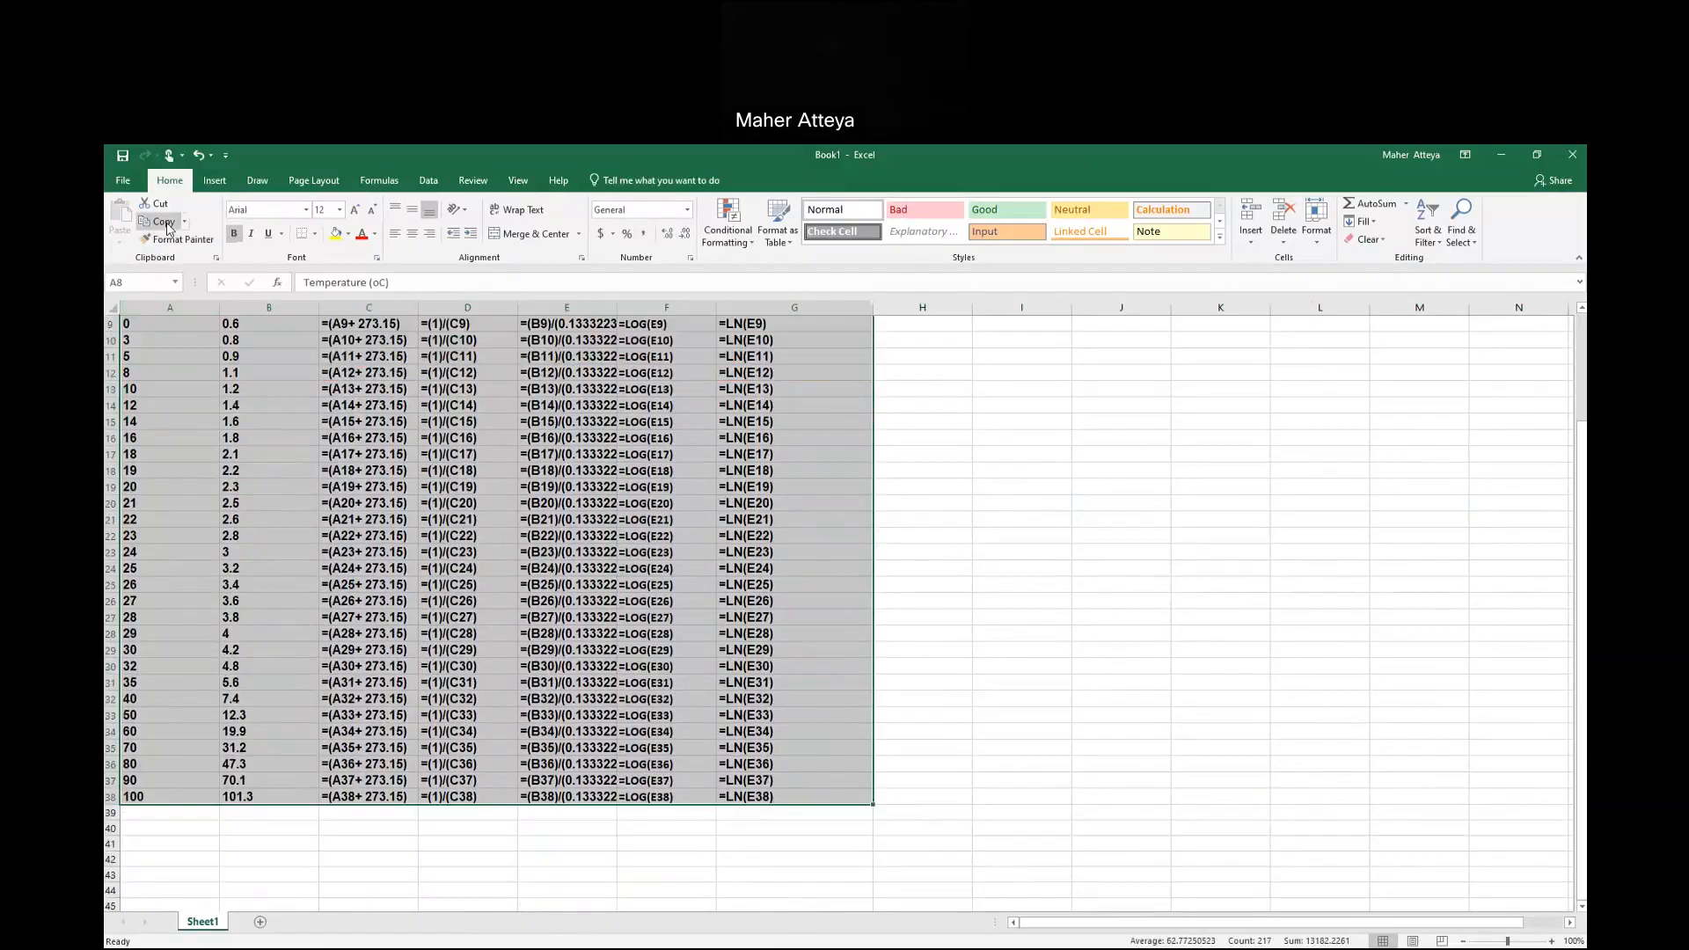
click(168, 226)
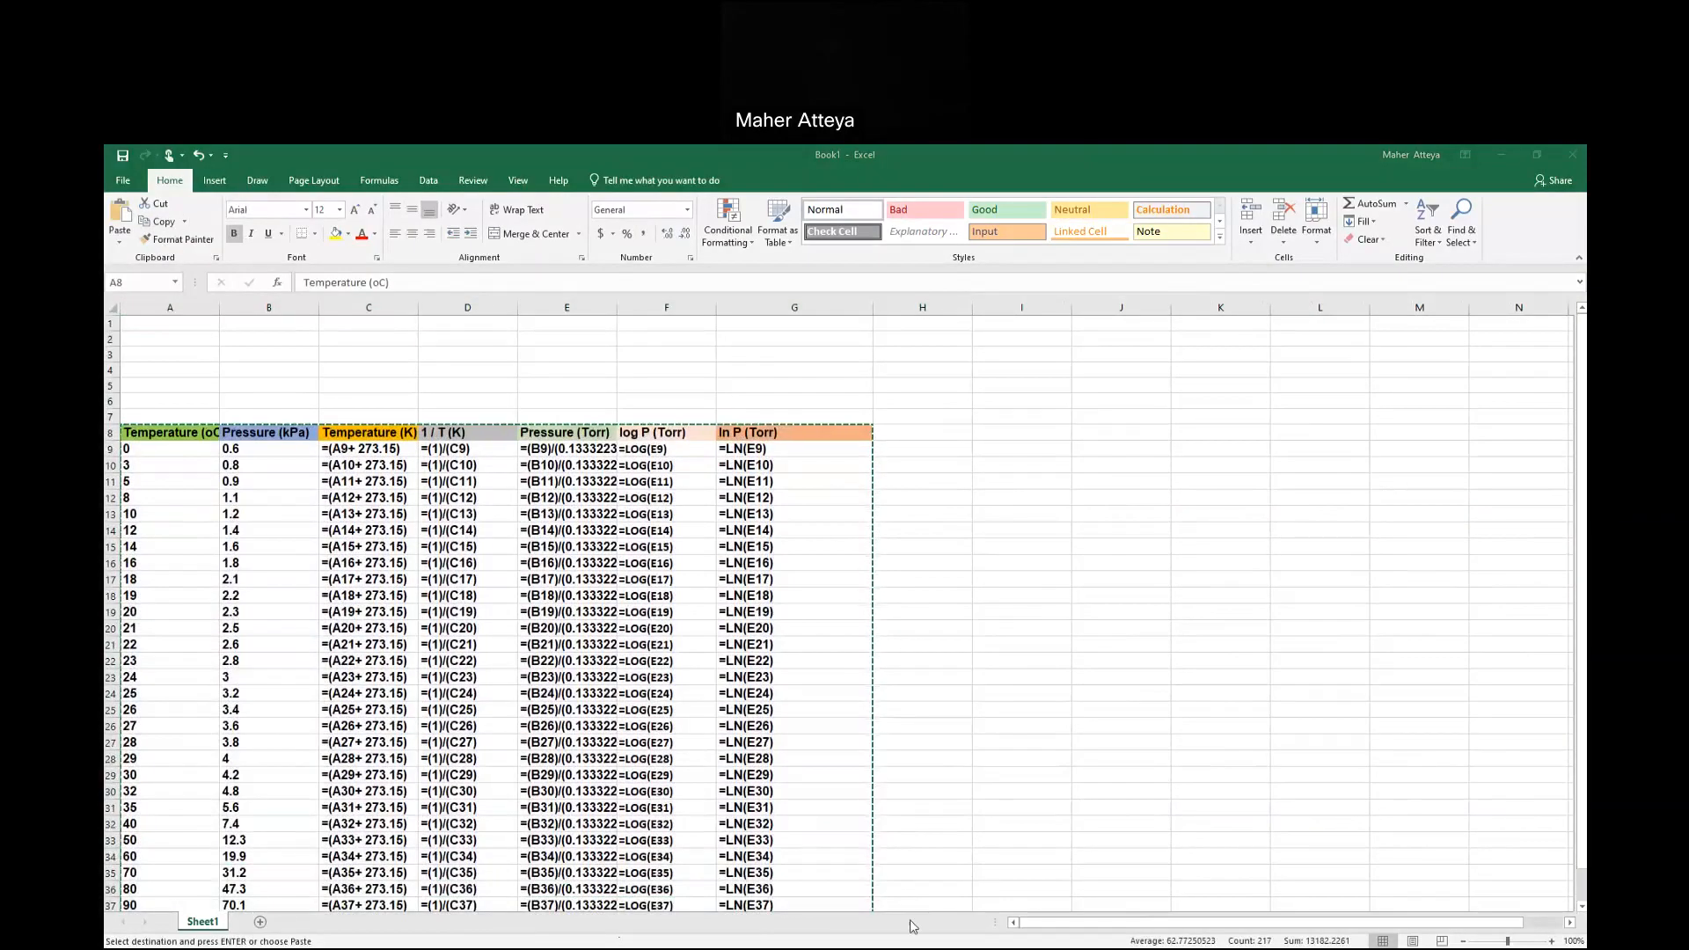
Switch back to the Excel Plots Projects workbook and look over the area between the data table and the Part IV graph.
click(819, 923)
scroll(968, 708, down, 9)
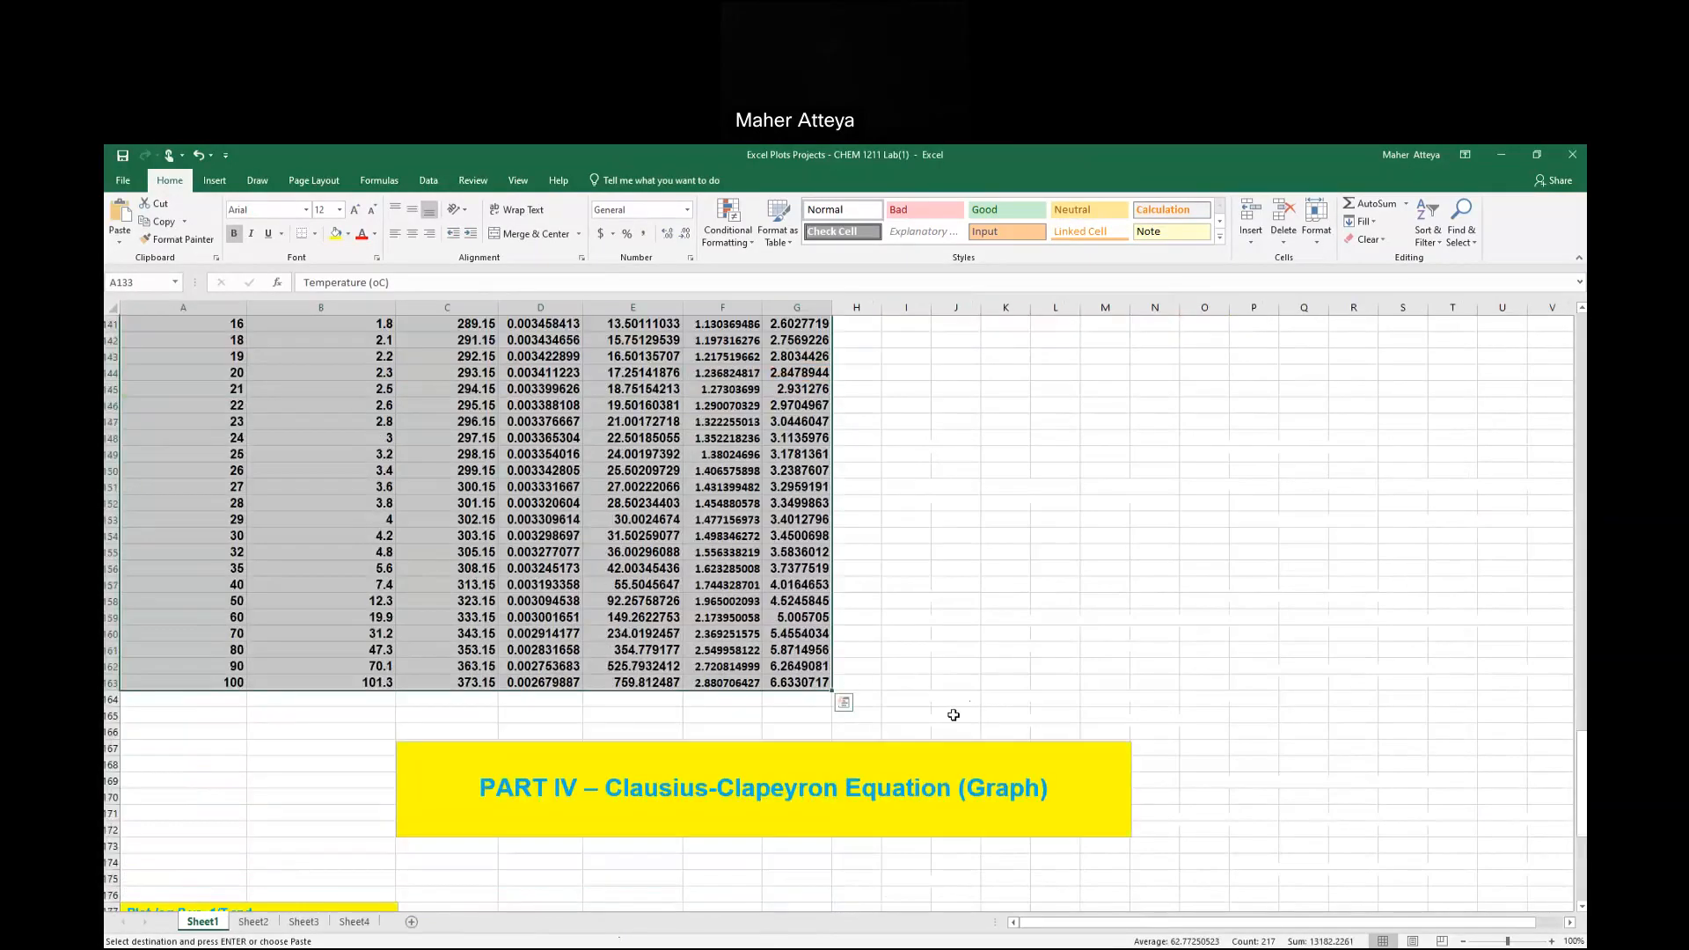
scroll(954, 715, down, 4)
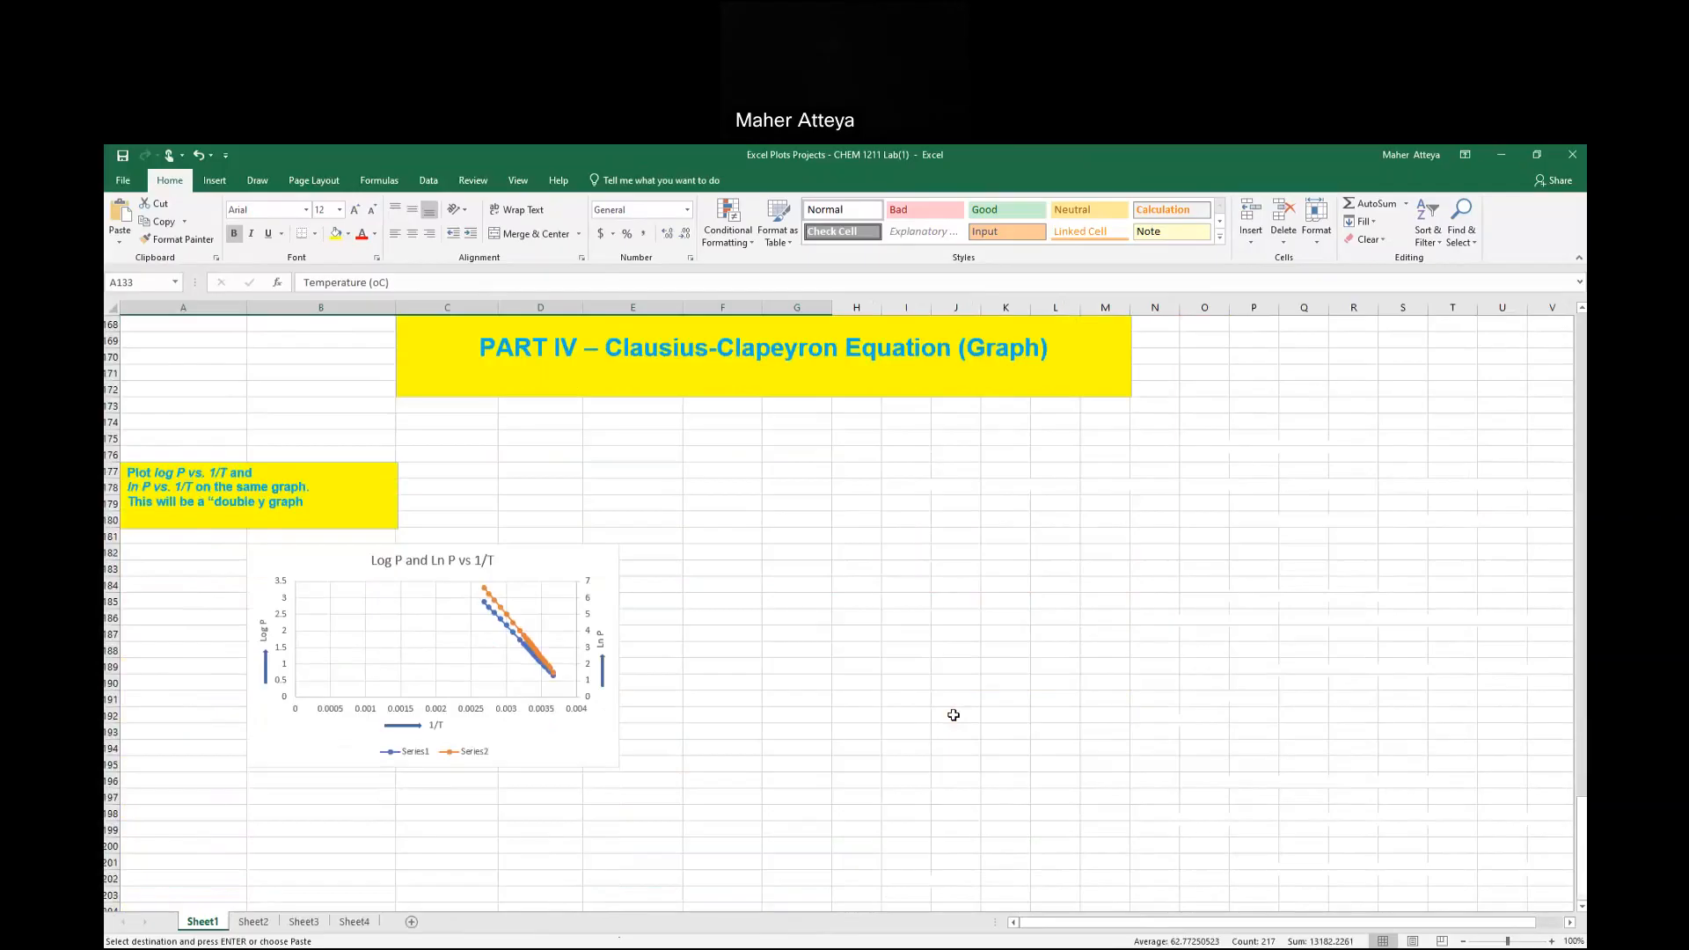
scroll(954, 716, up, 18)
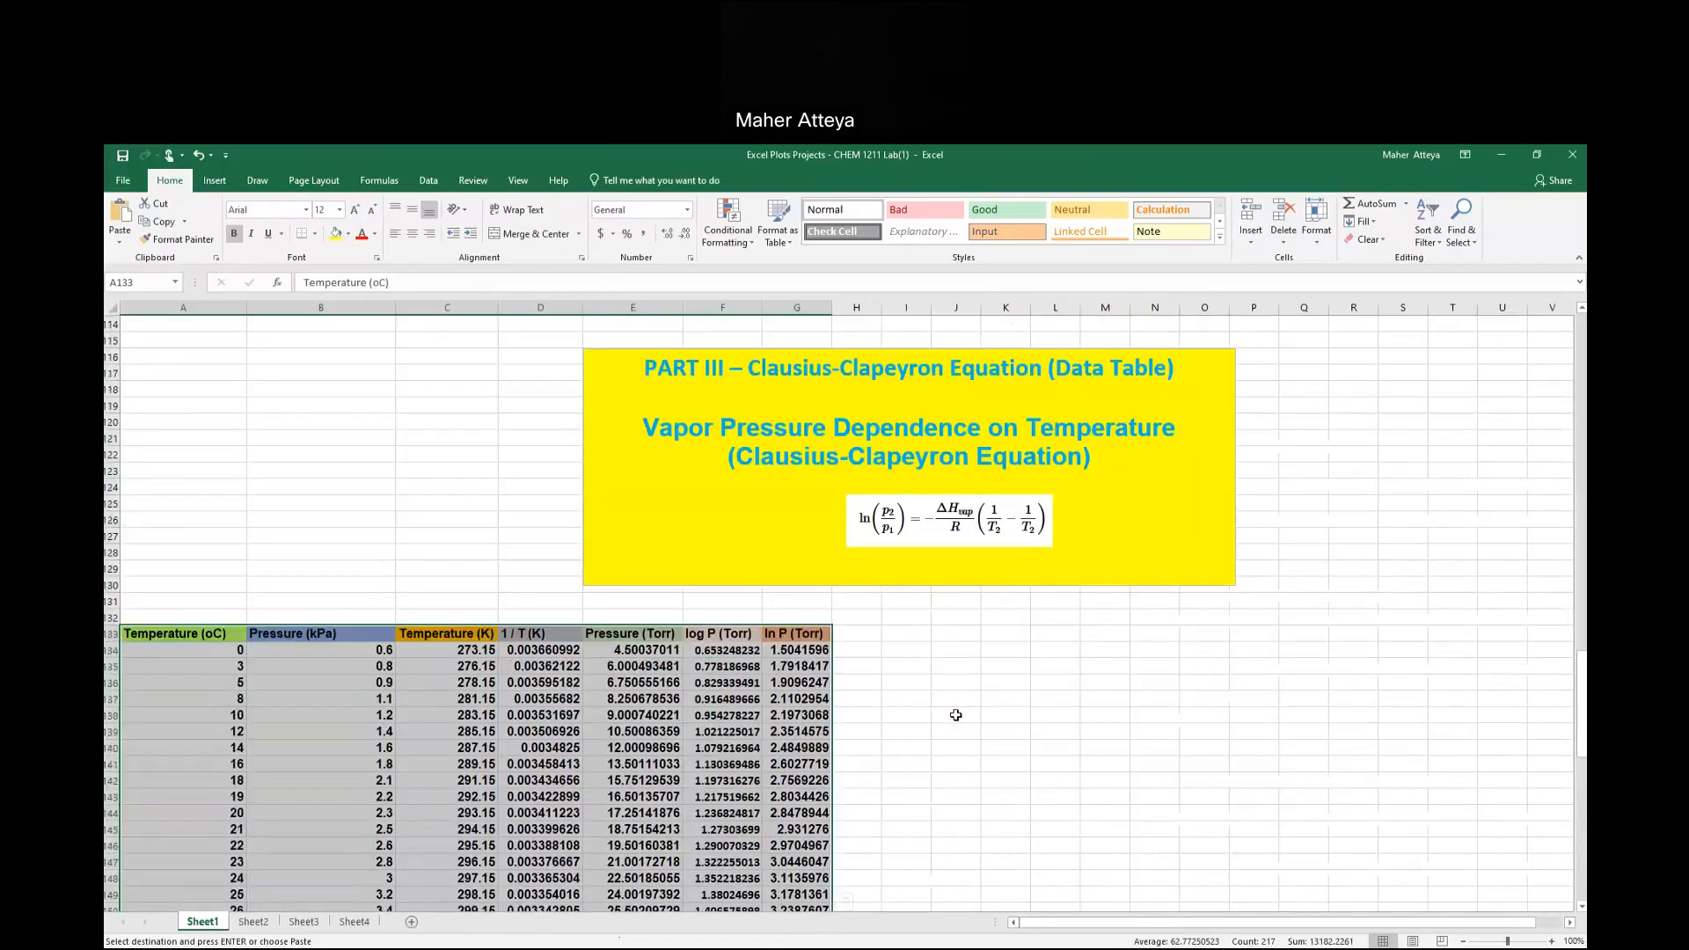
Try to paste the copied formula table at G165 below the Clausius-Clapeyron data table, and undo the paste.
click(956, 715)
scroll(956, 715, down, 9)
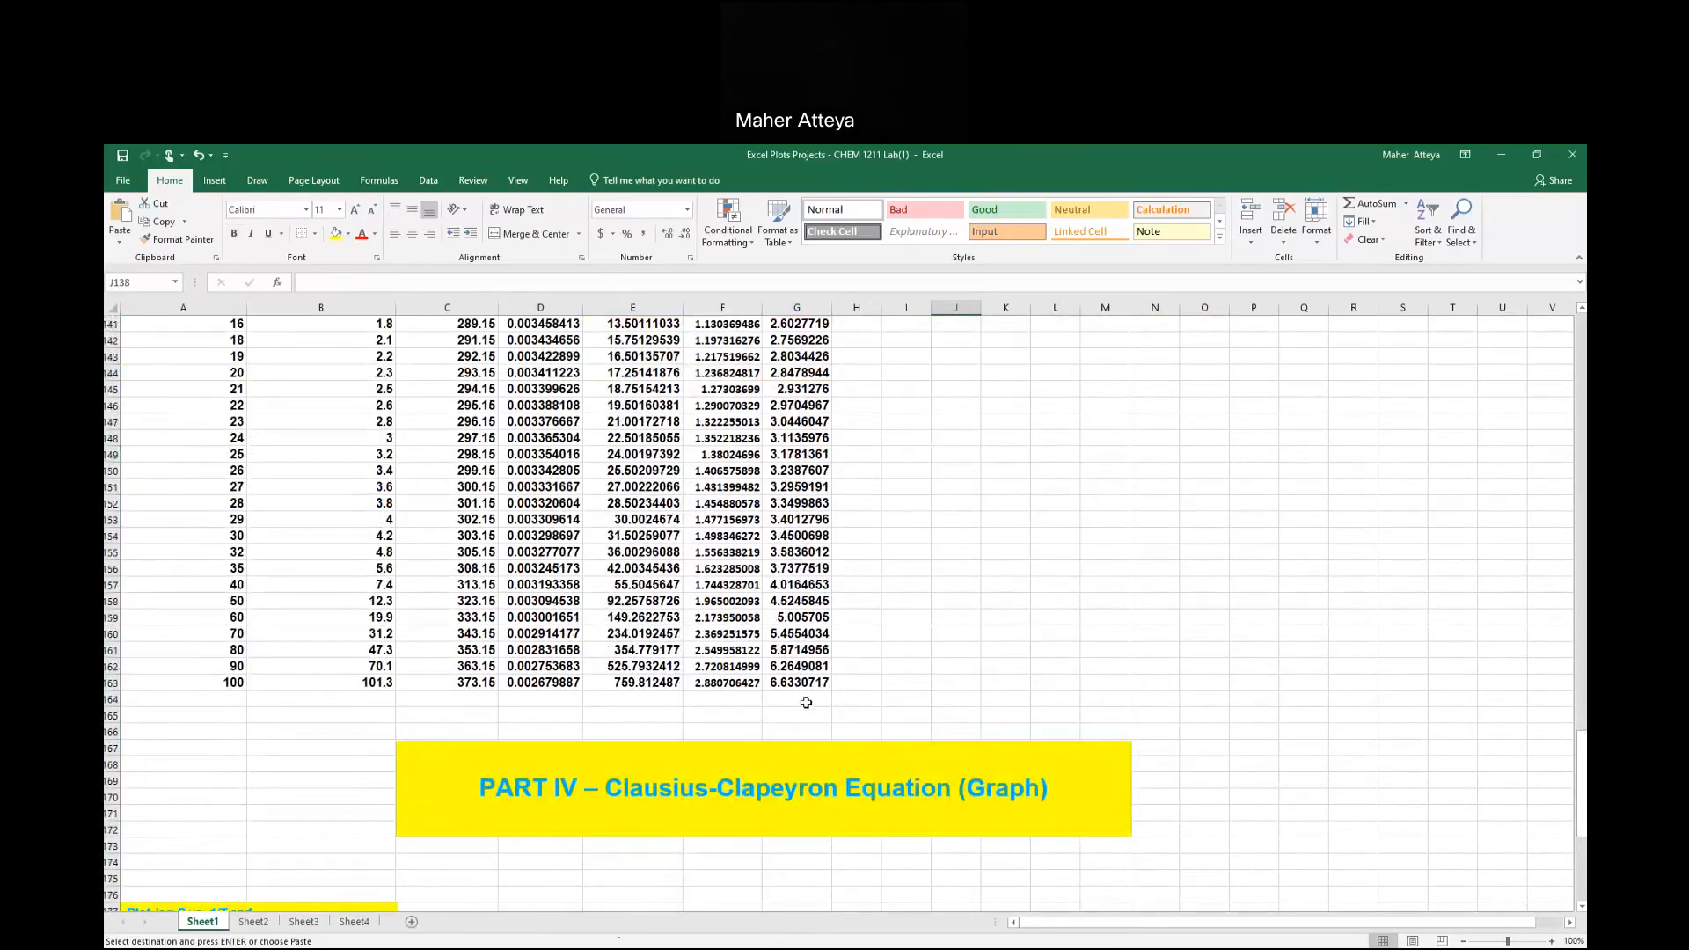
click(829, 714)
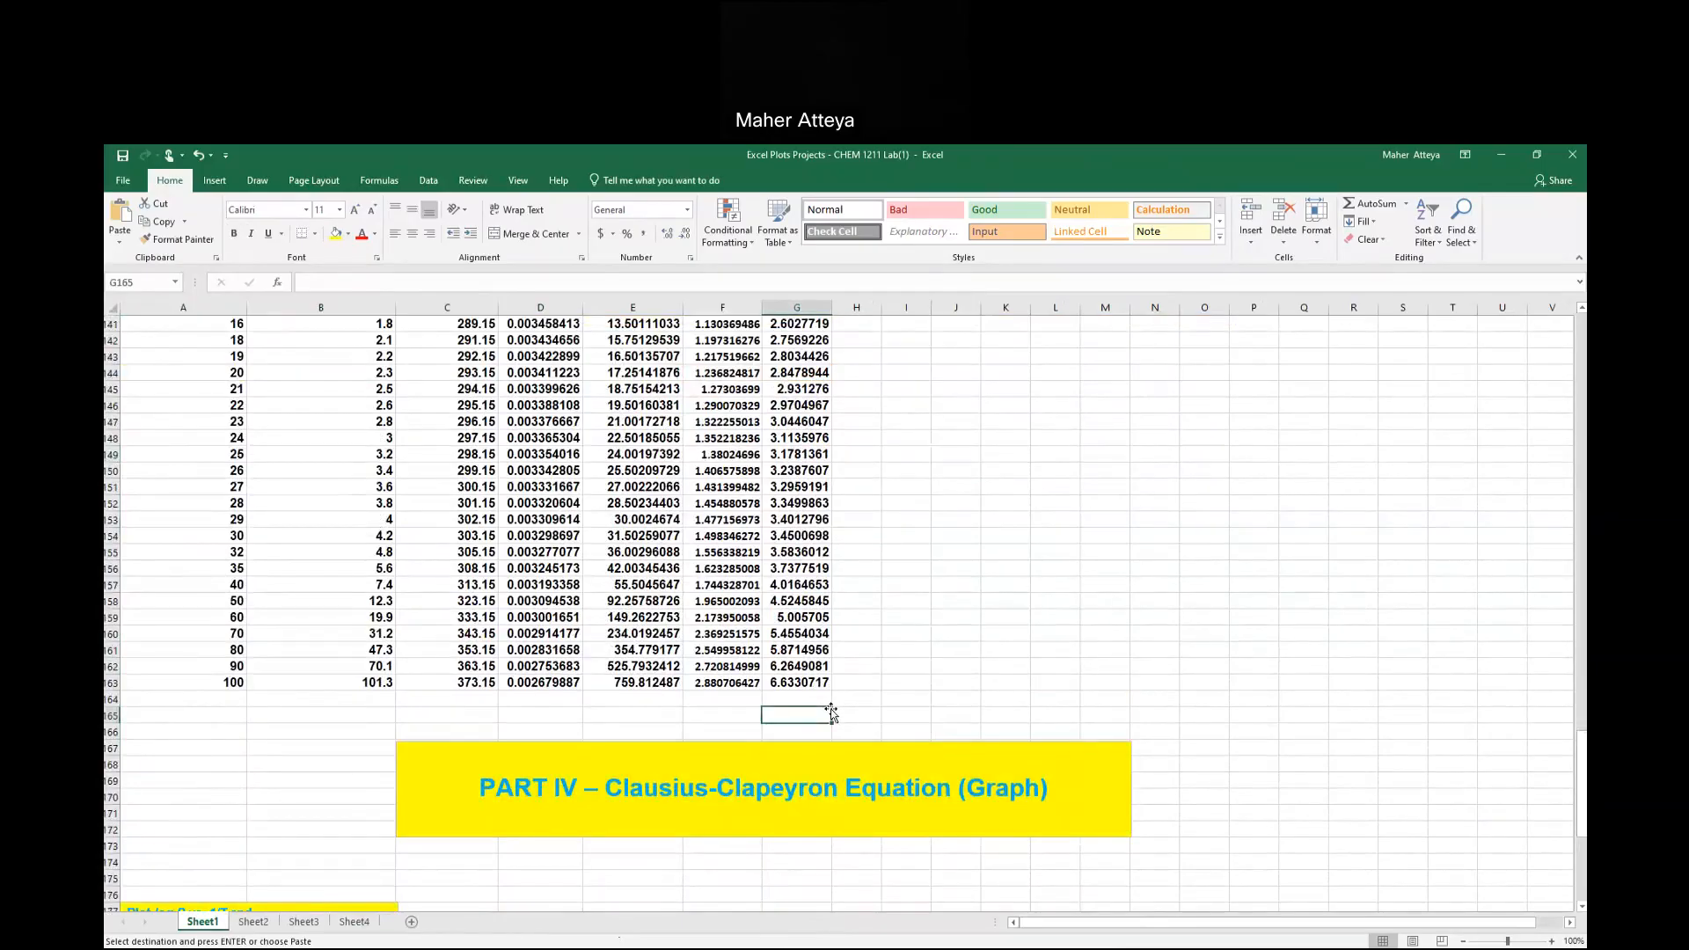
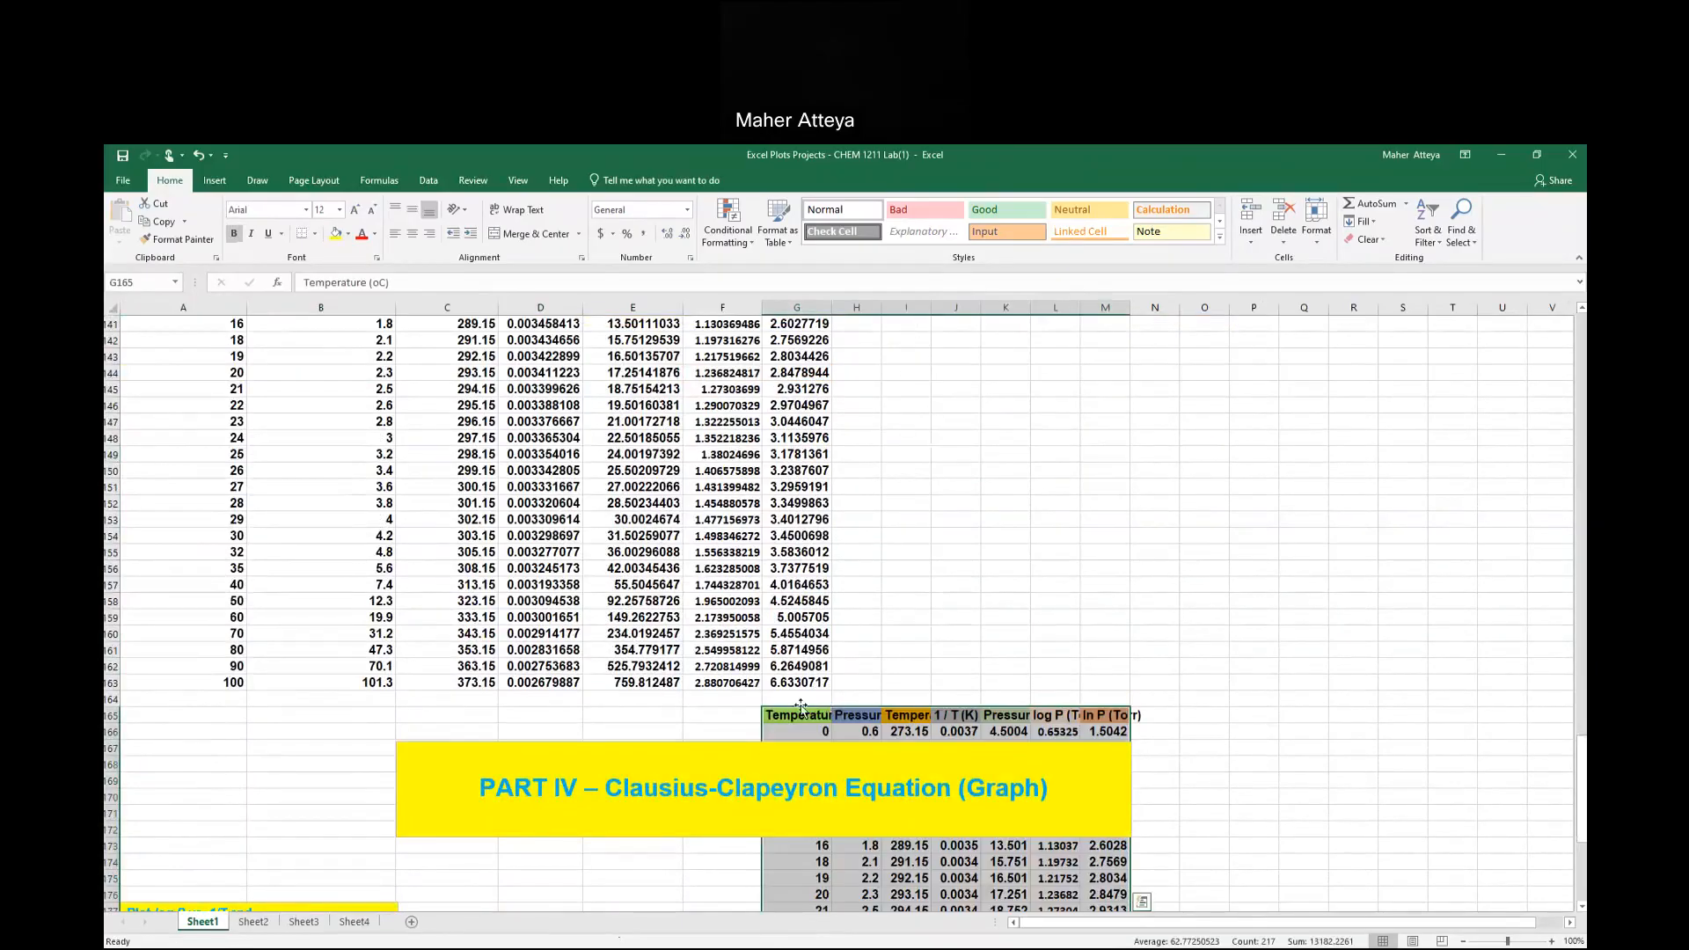
click(200, 158)
click(1100, 534)
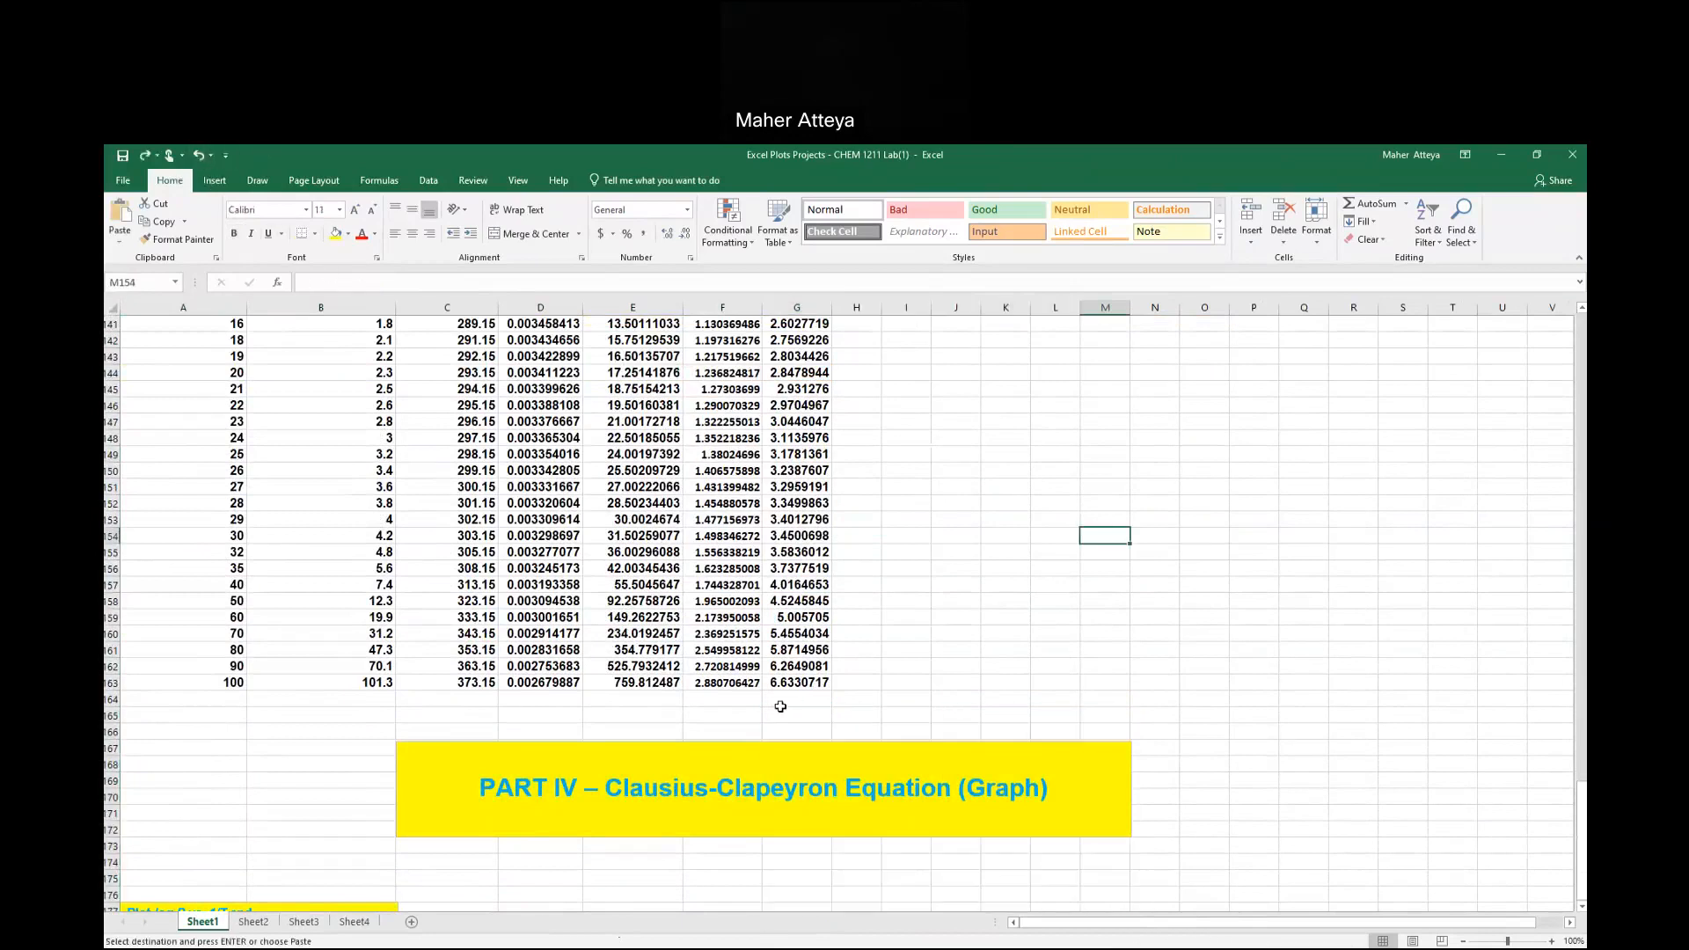
Look through Sheet1 and return to its beginning to examine the Part I Beer's Law tables and formula-format note.
scroll(762, 718, up, 9)
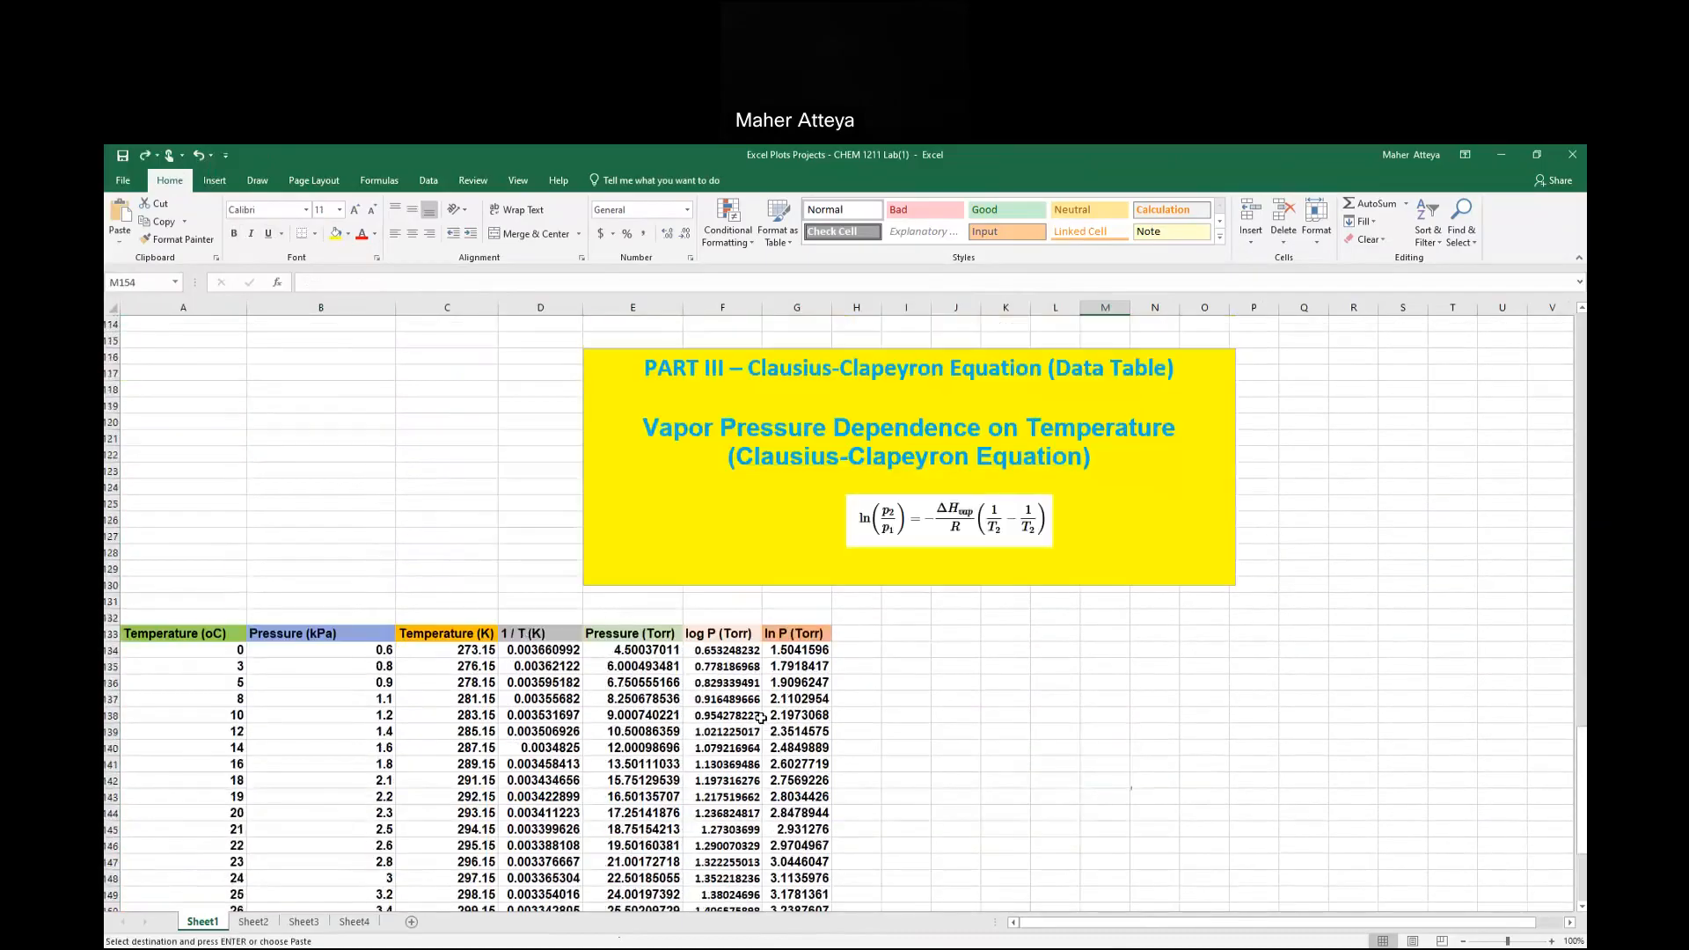
scroll(762, 717, down, 5)
scroll(742, 690, up, 15)
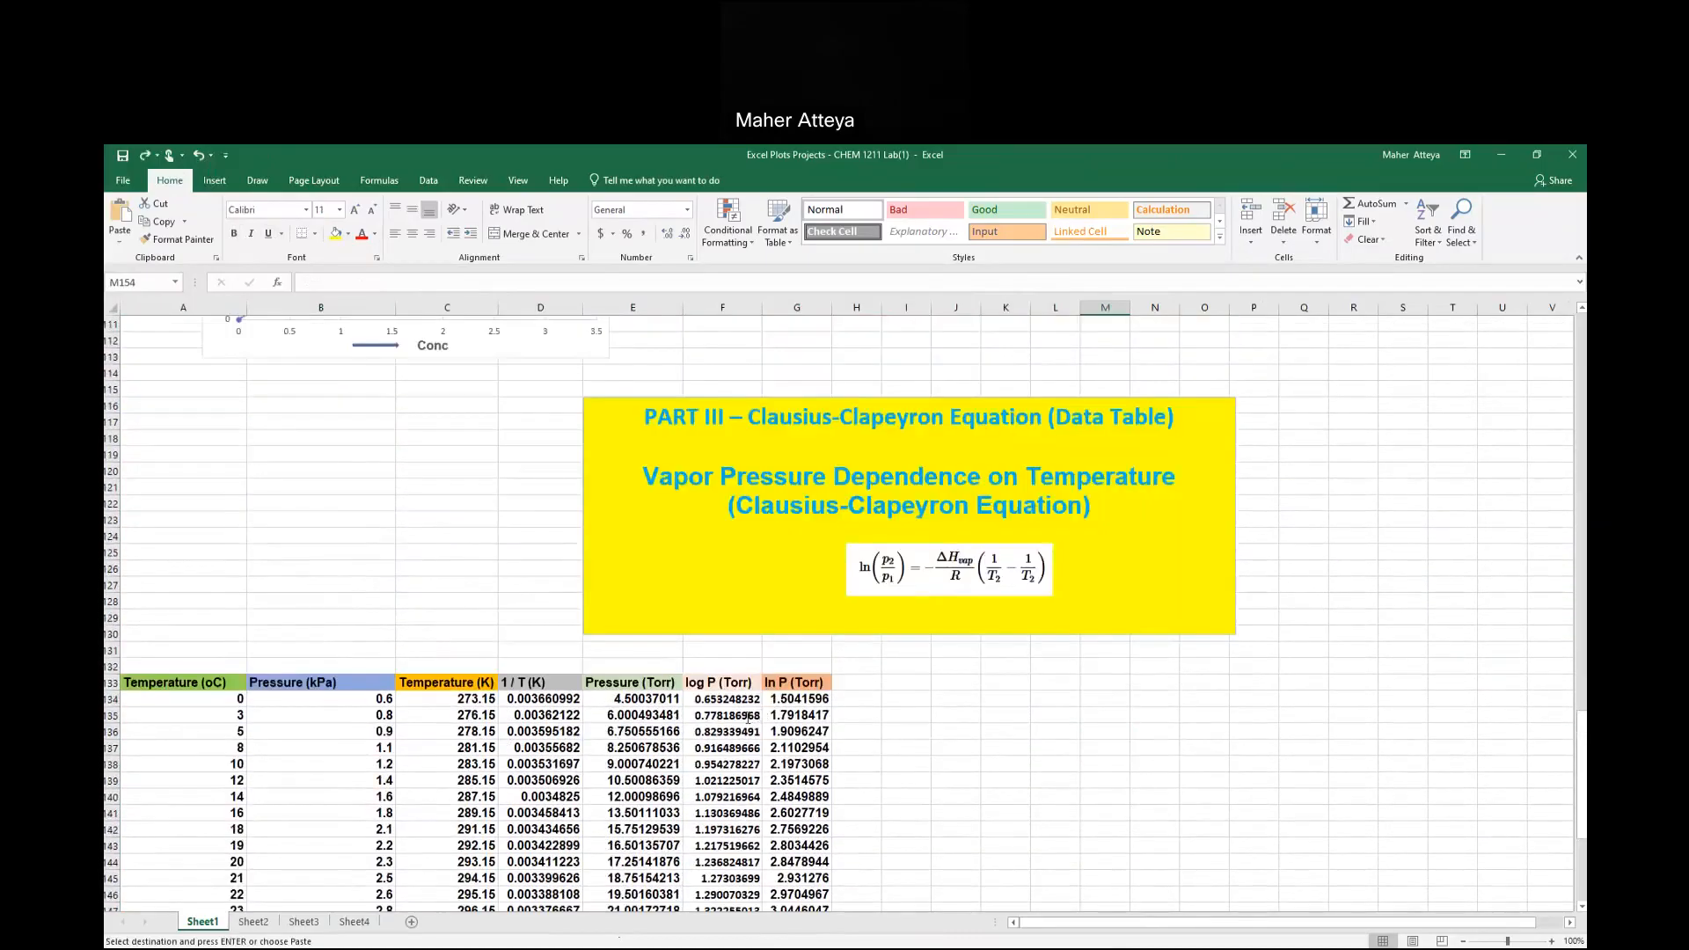
scroll(742, 690, up, 8)
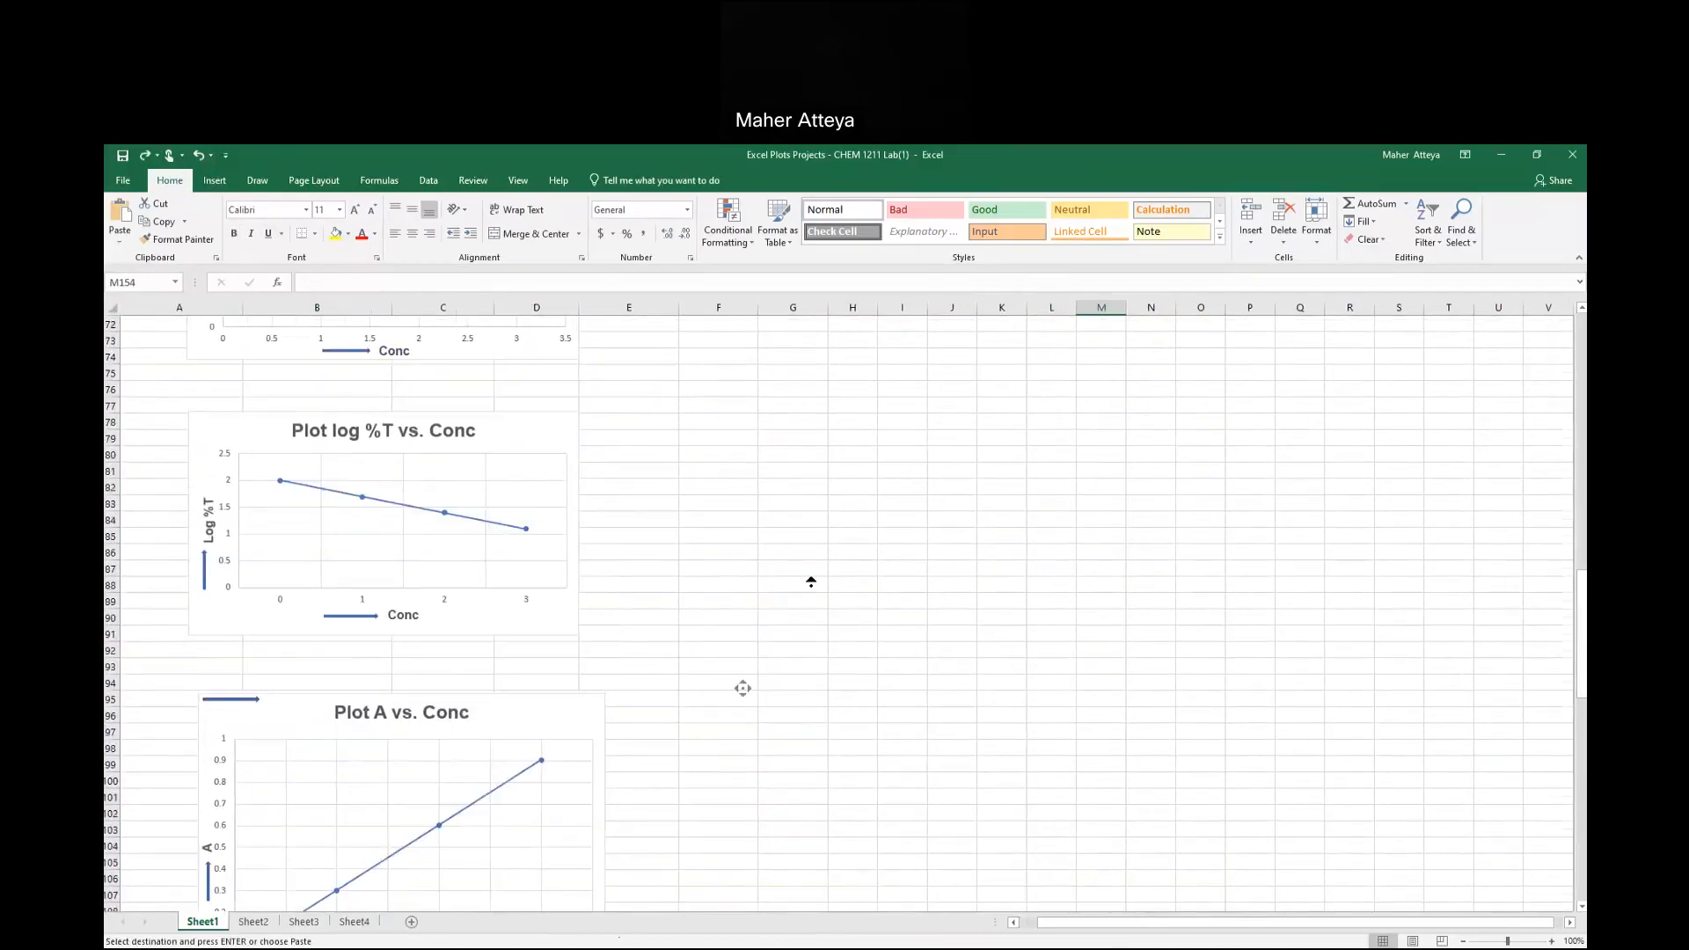
scroll(897, 588, right, 2)
scroll(782, 897, down, 20)
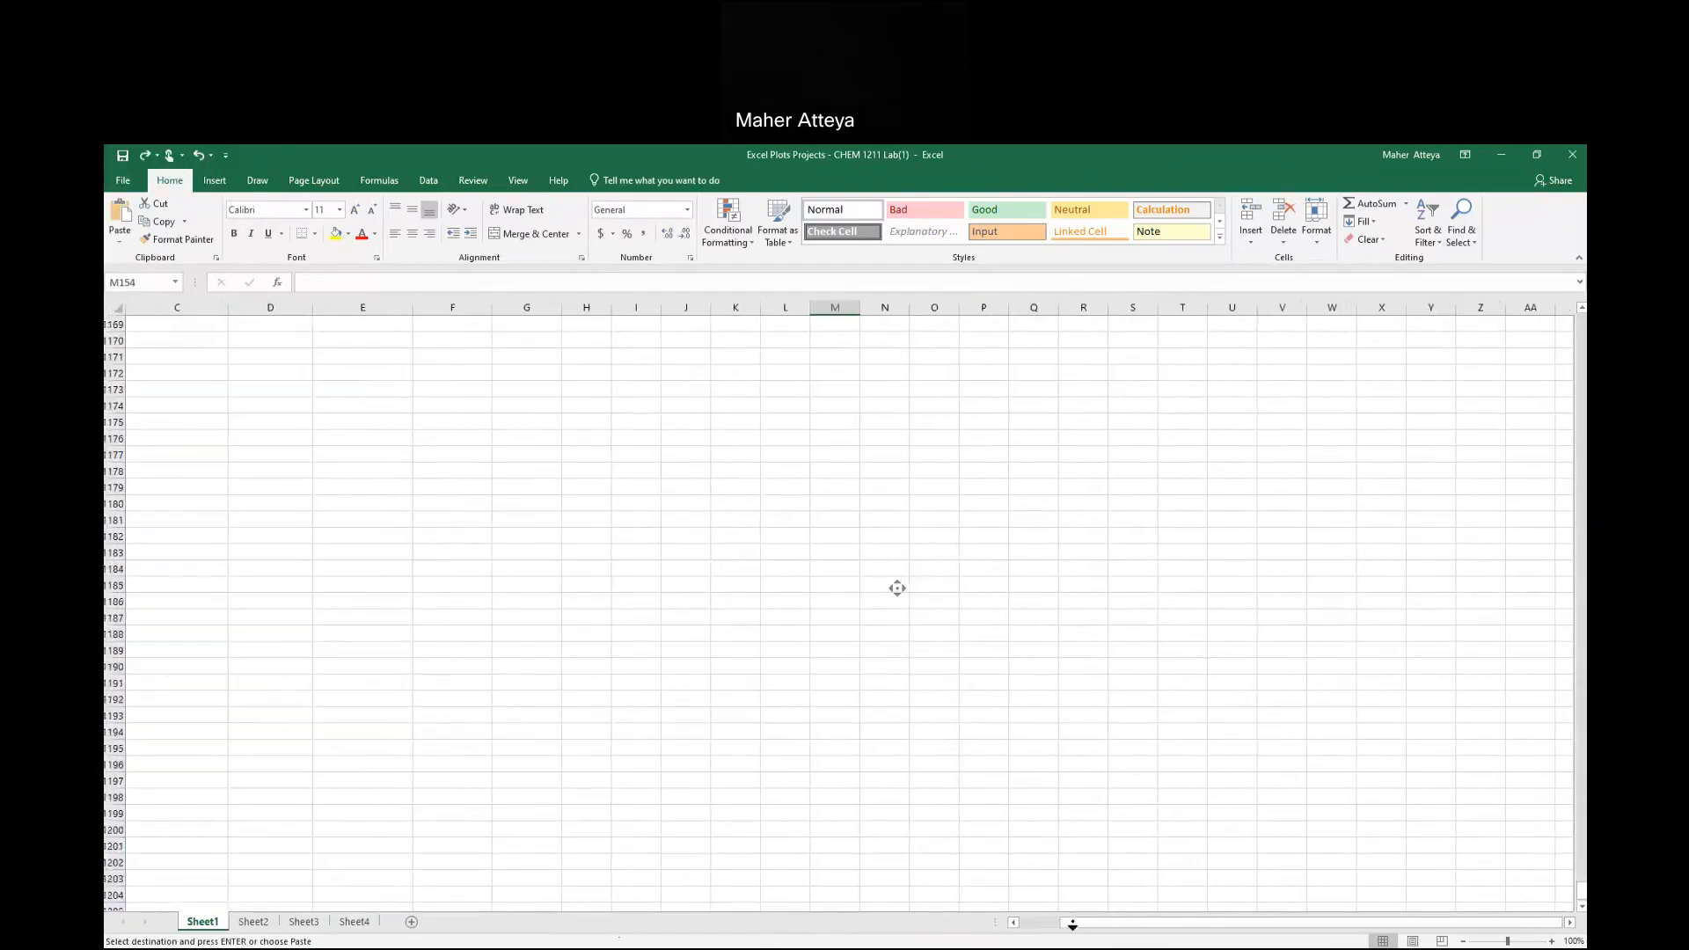
drag(1068, 923, 1026, 923)
scroll(687, 586, up, 7)
scroll(686, 587, up, 18)
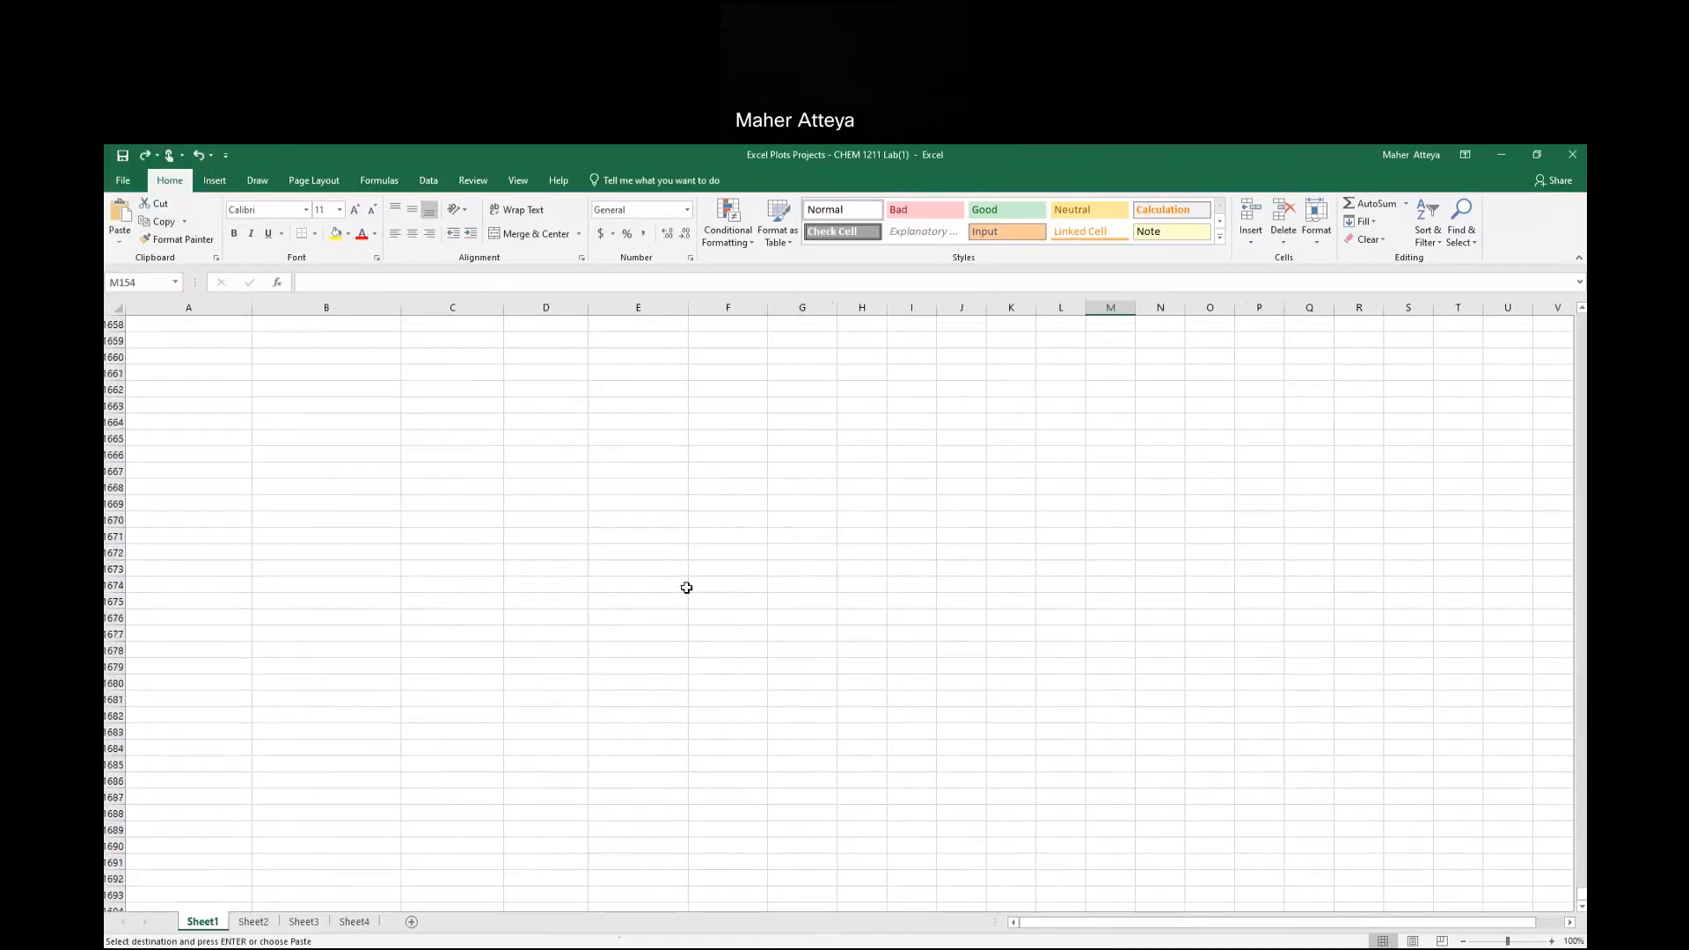
scroll(686, 587, right, 20)
scroll(686, 587, right, 20)
scroll(686, 587, down, 20)
scroll(687, 587, right, 20)
drag(1581, 899, 1536, 359)
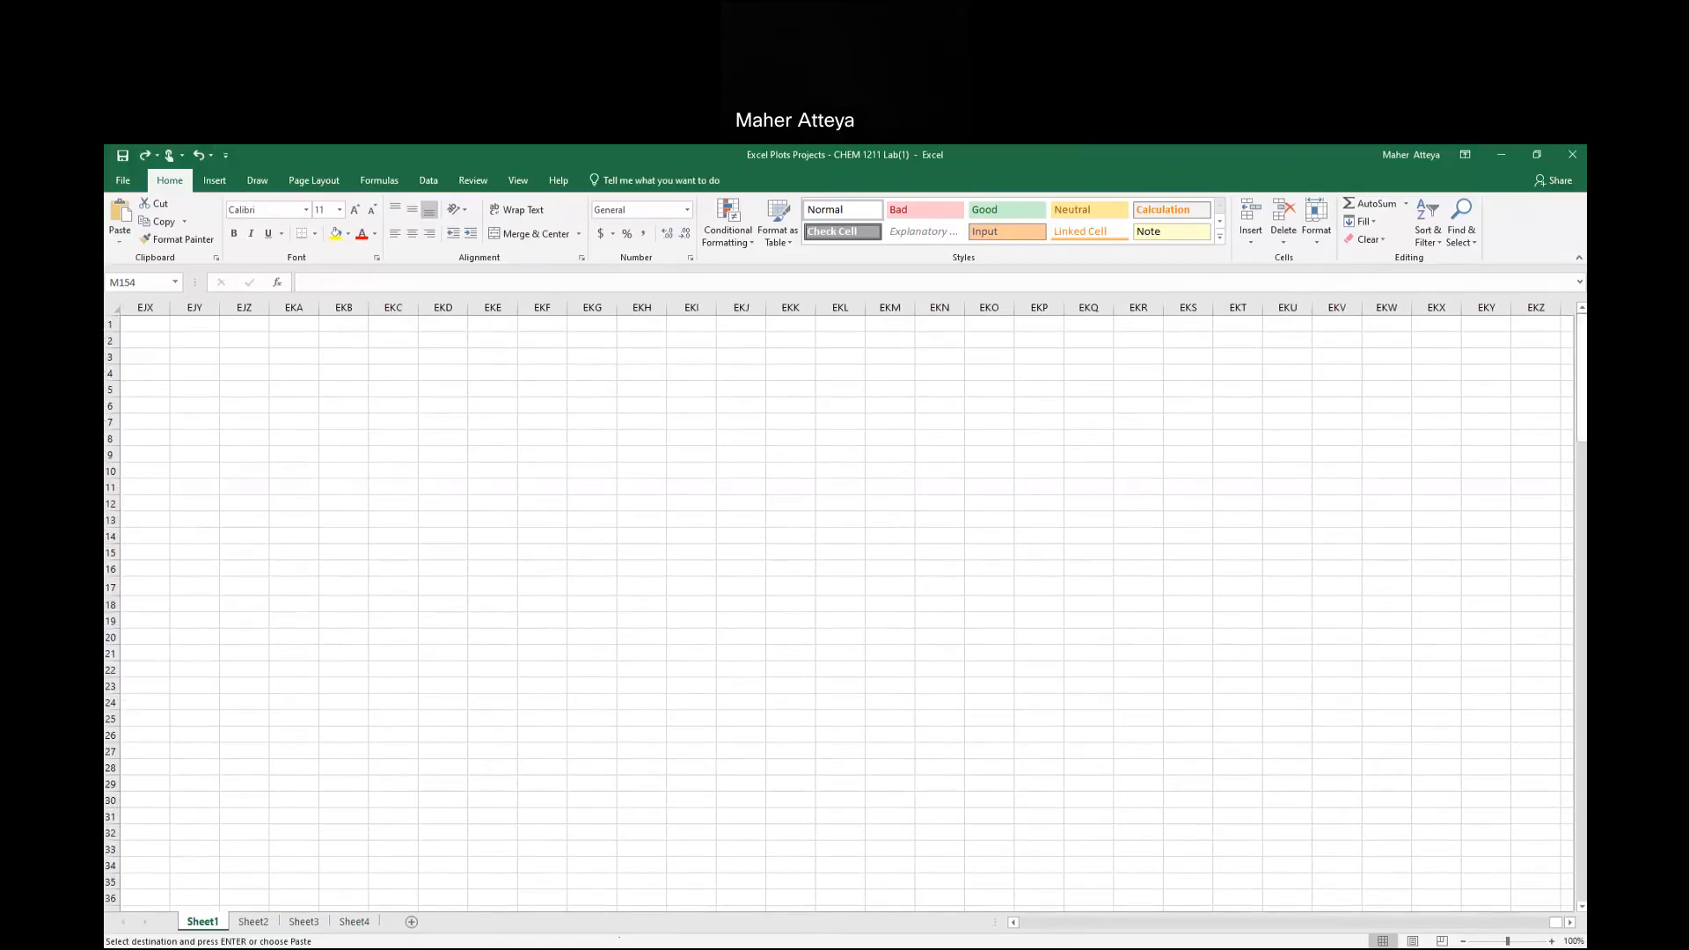
click(1014, 922)
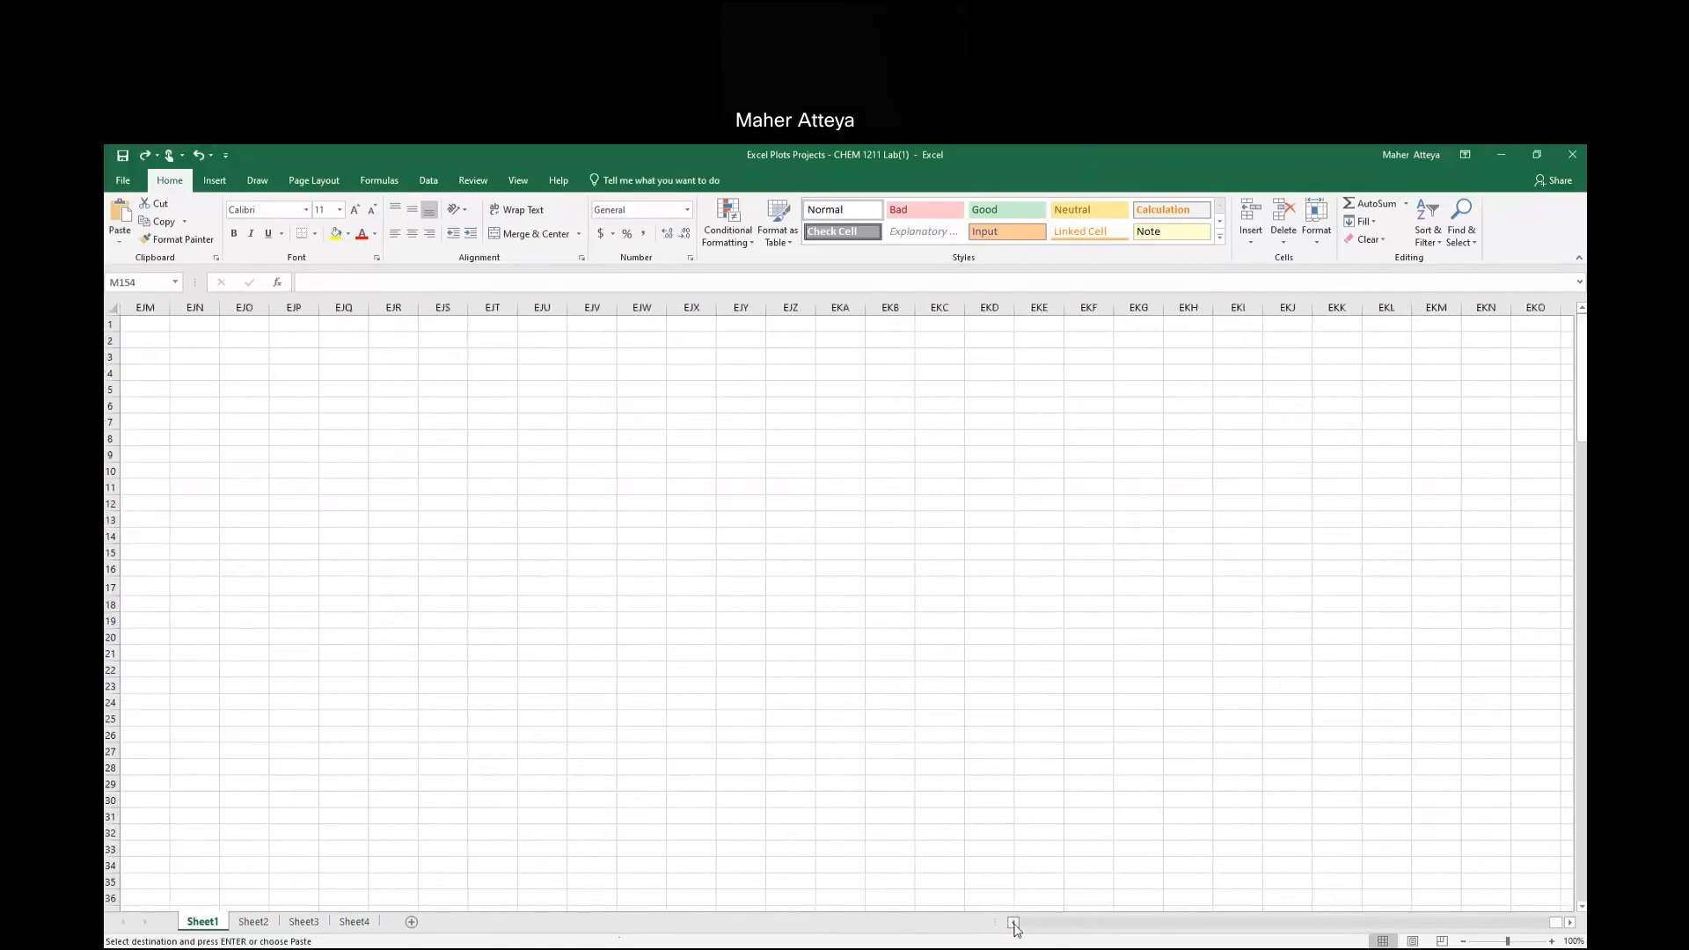
click(1014, 923)
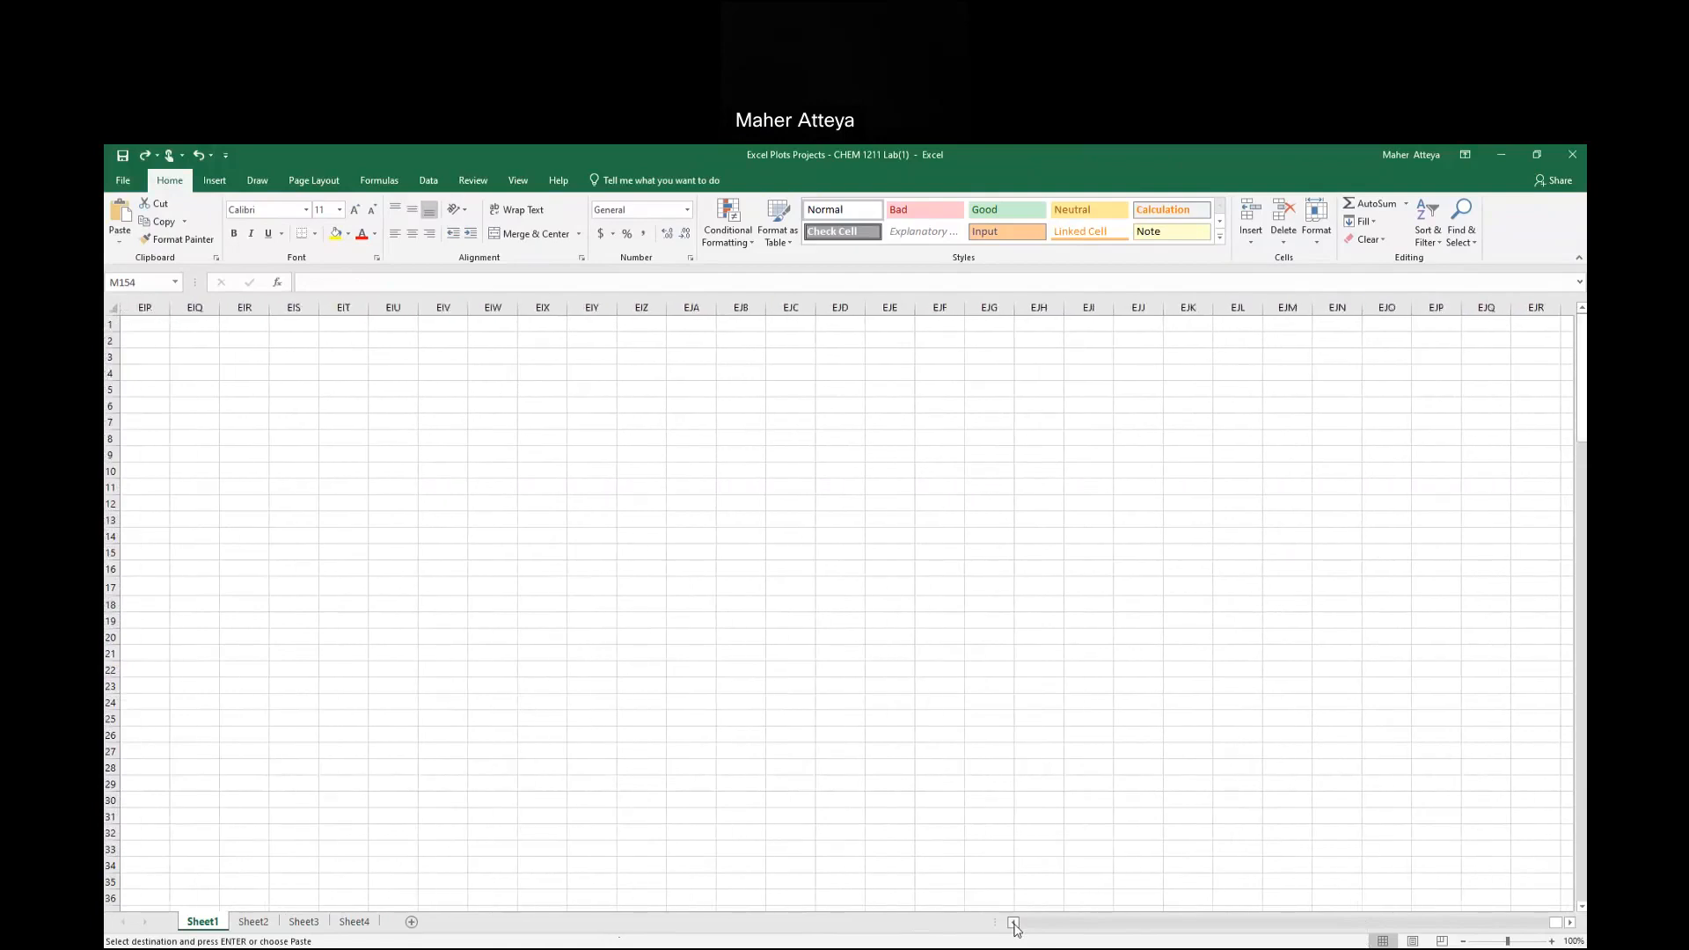
click(1556, 926)
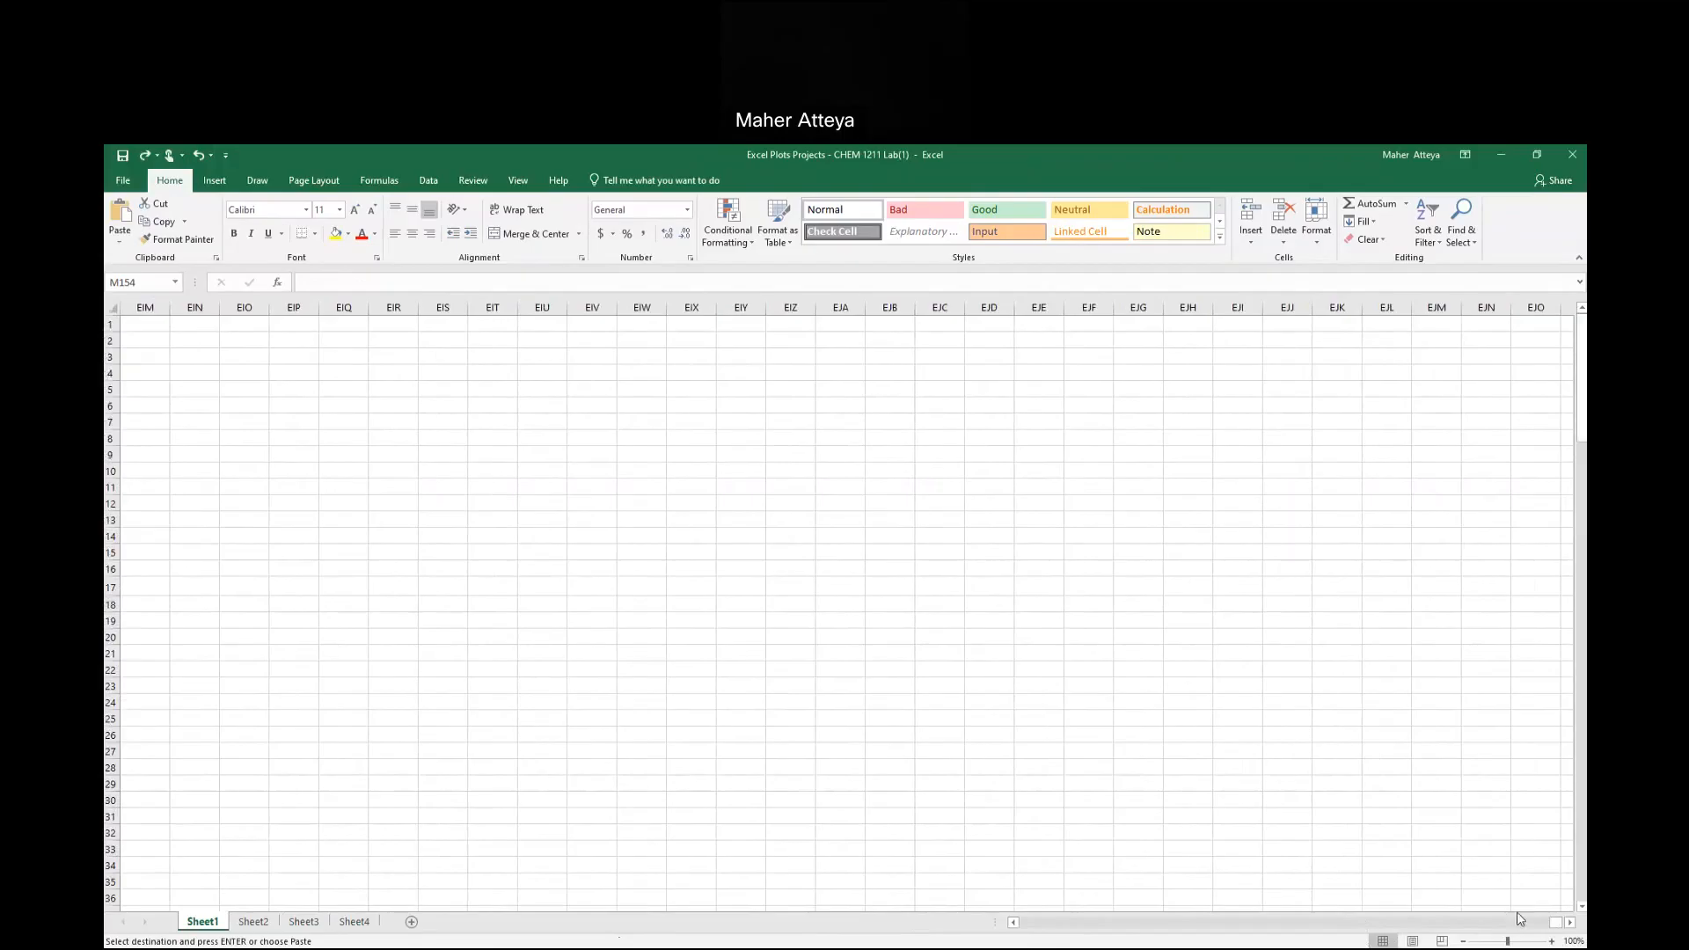
drag(1559, 927, 1012, 926)
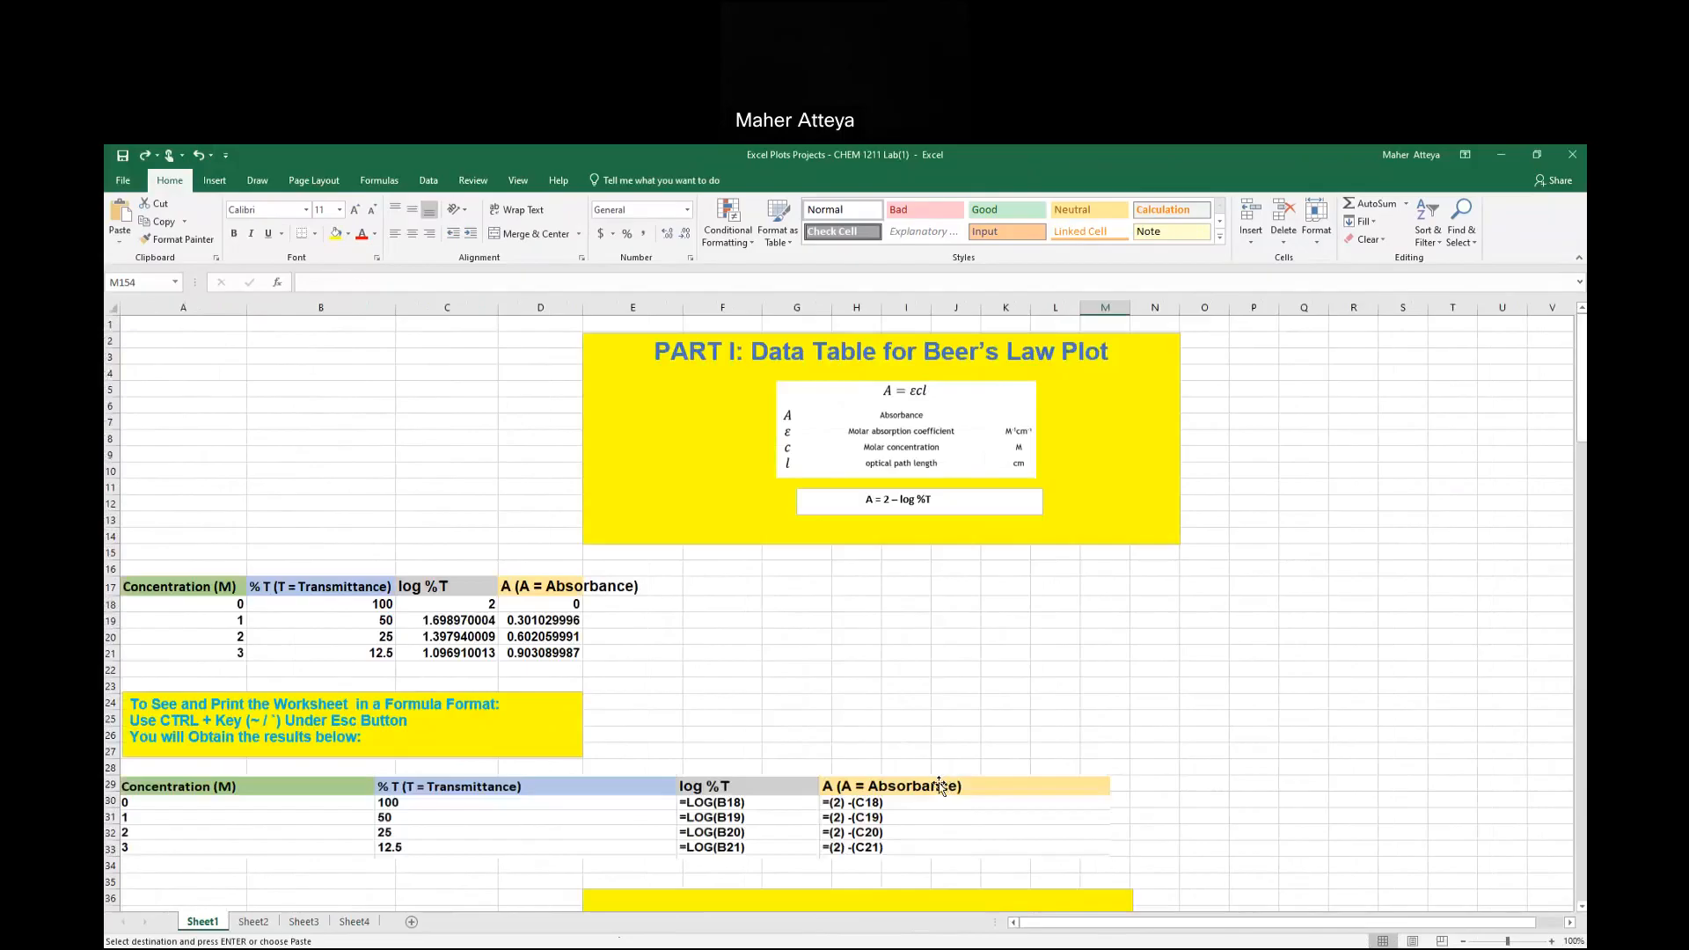
Copy the text of the yellow note about seeing and printing the worksheet in a formula format.
drag(128, 704, 578, 762)
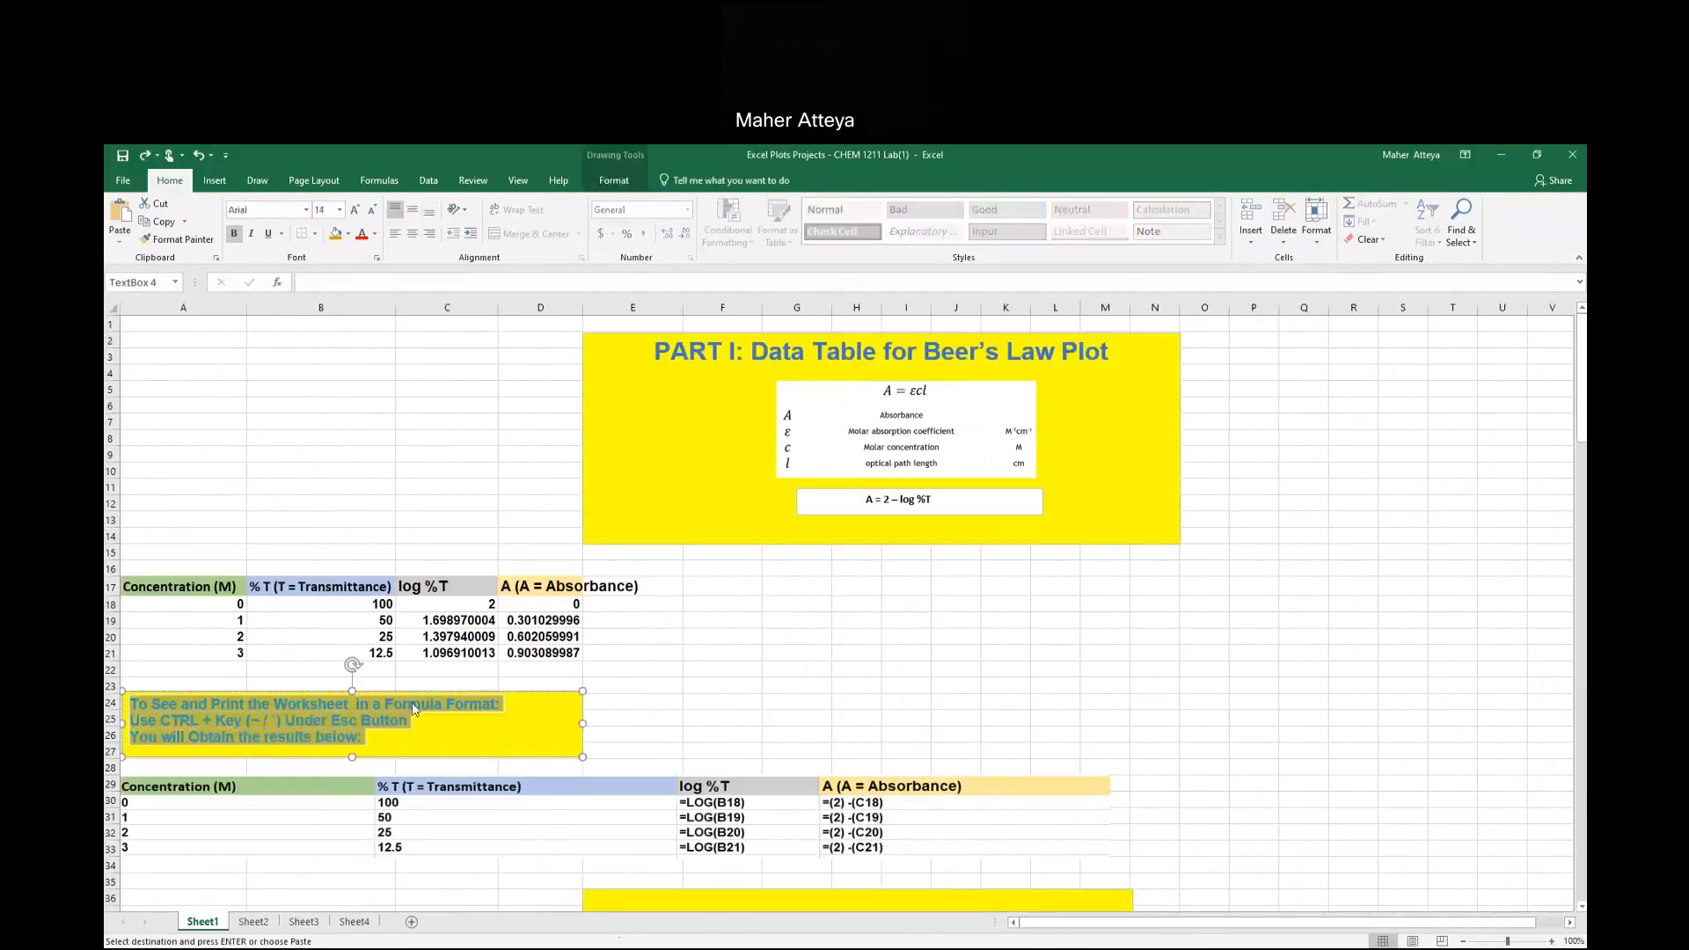
right_click(413, 708)
click(648, 734)
Insert four entire rows at row 164, between the Clausius-Clapeyron data table and the Part IV graph banner.
scroll(669, 814, down, 20)
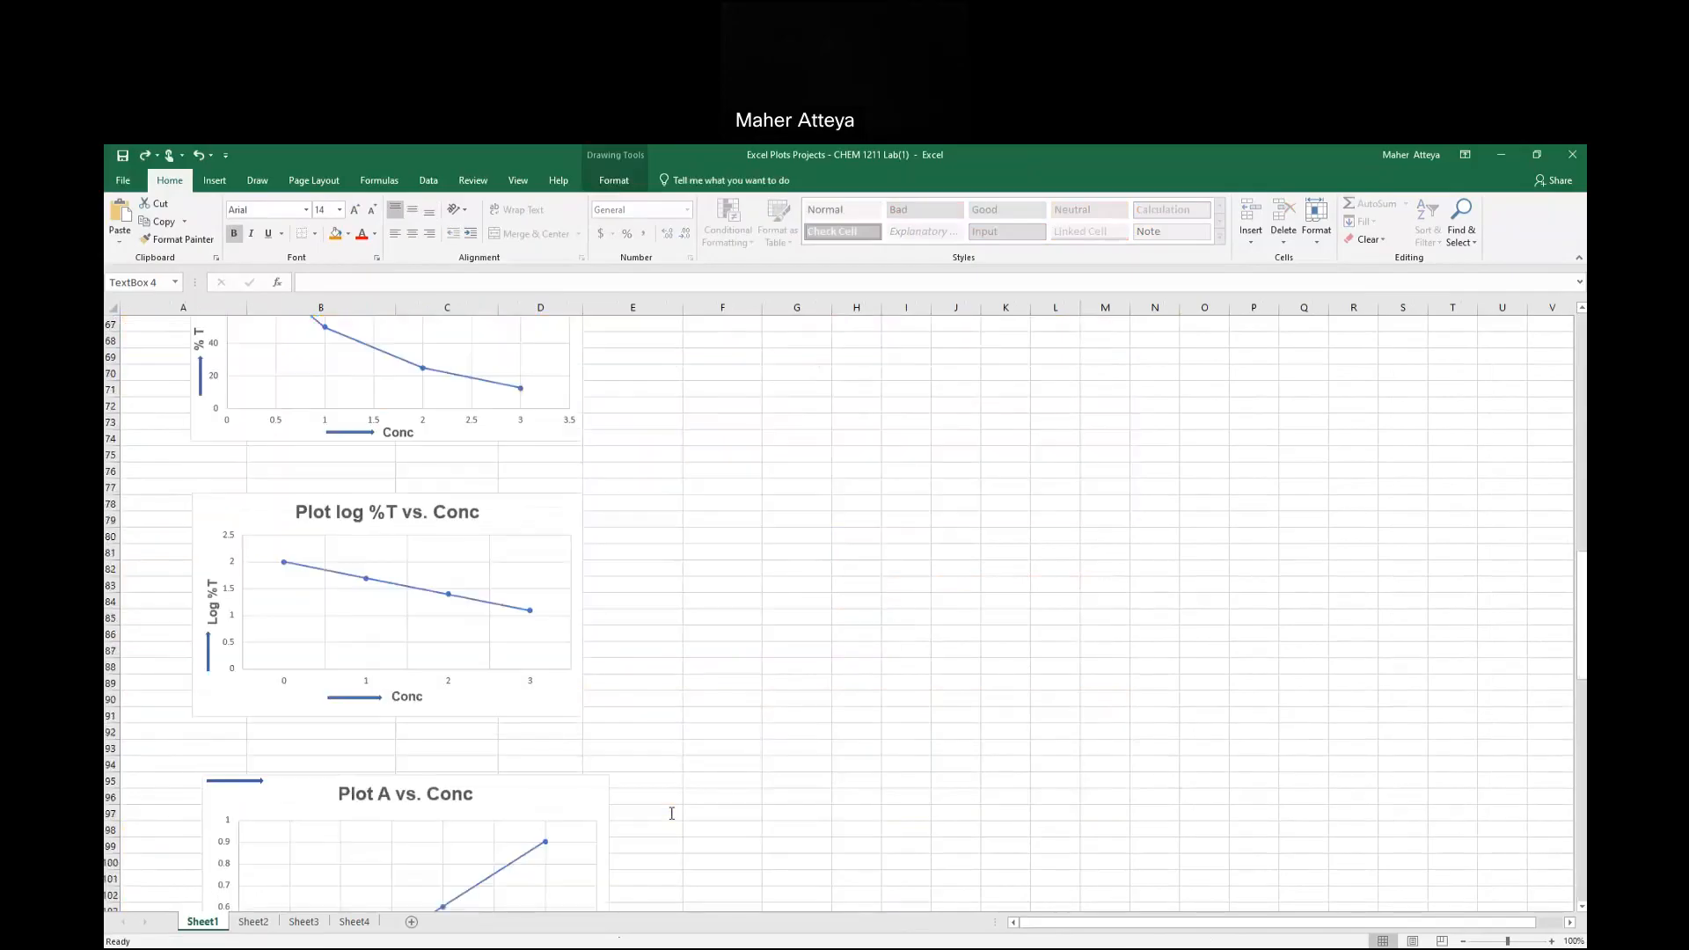
scroll(672, 814, down, 18)
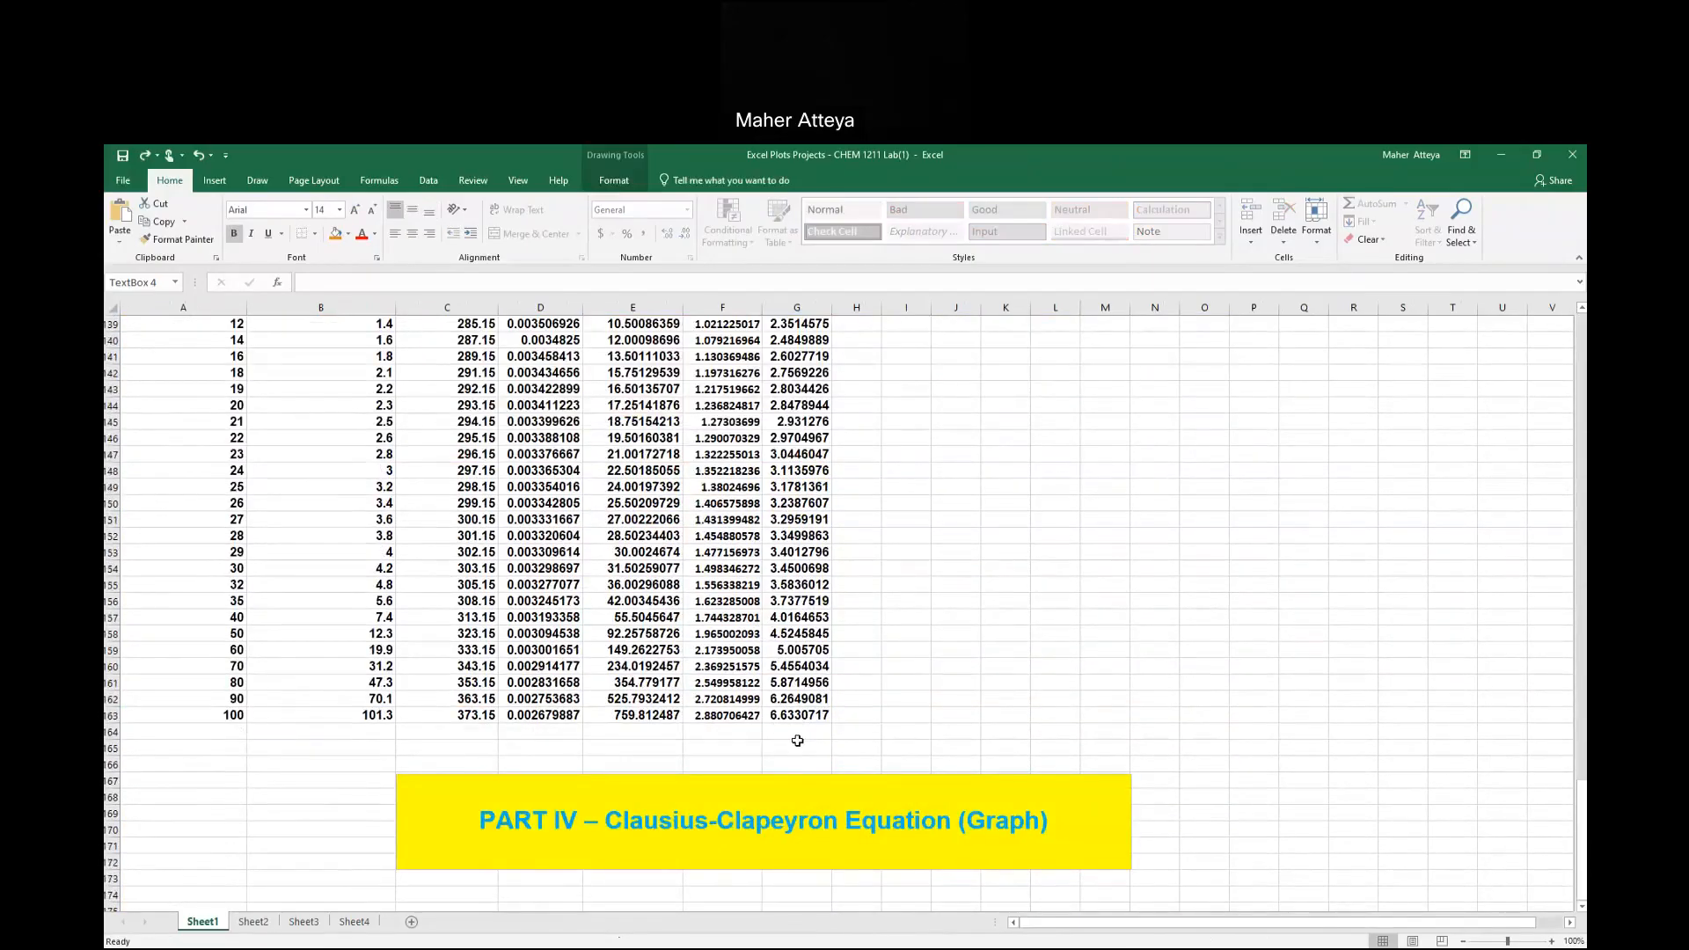
click(796, 745)
key(Down)
key(Down)
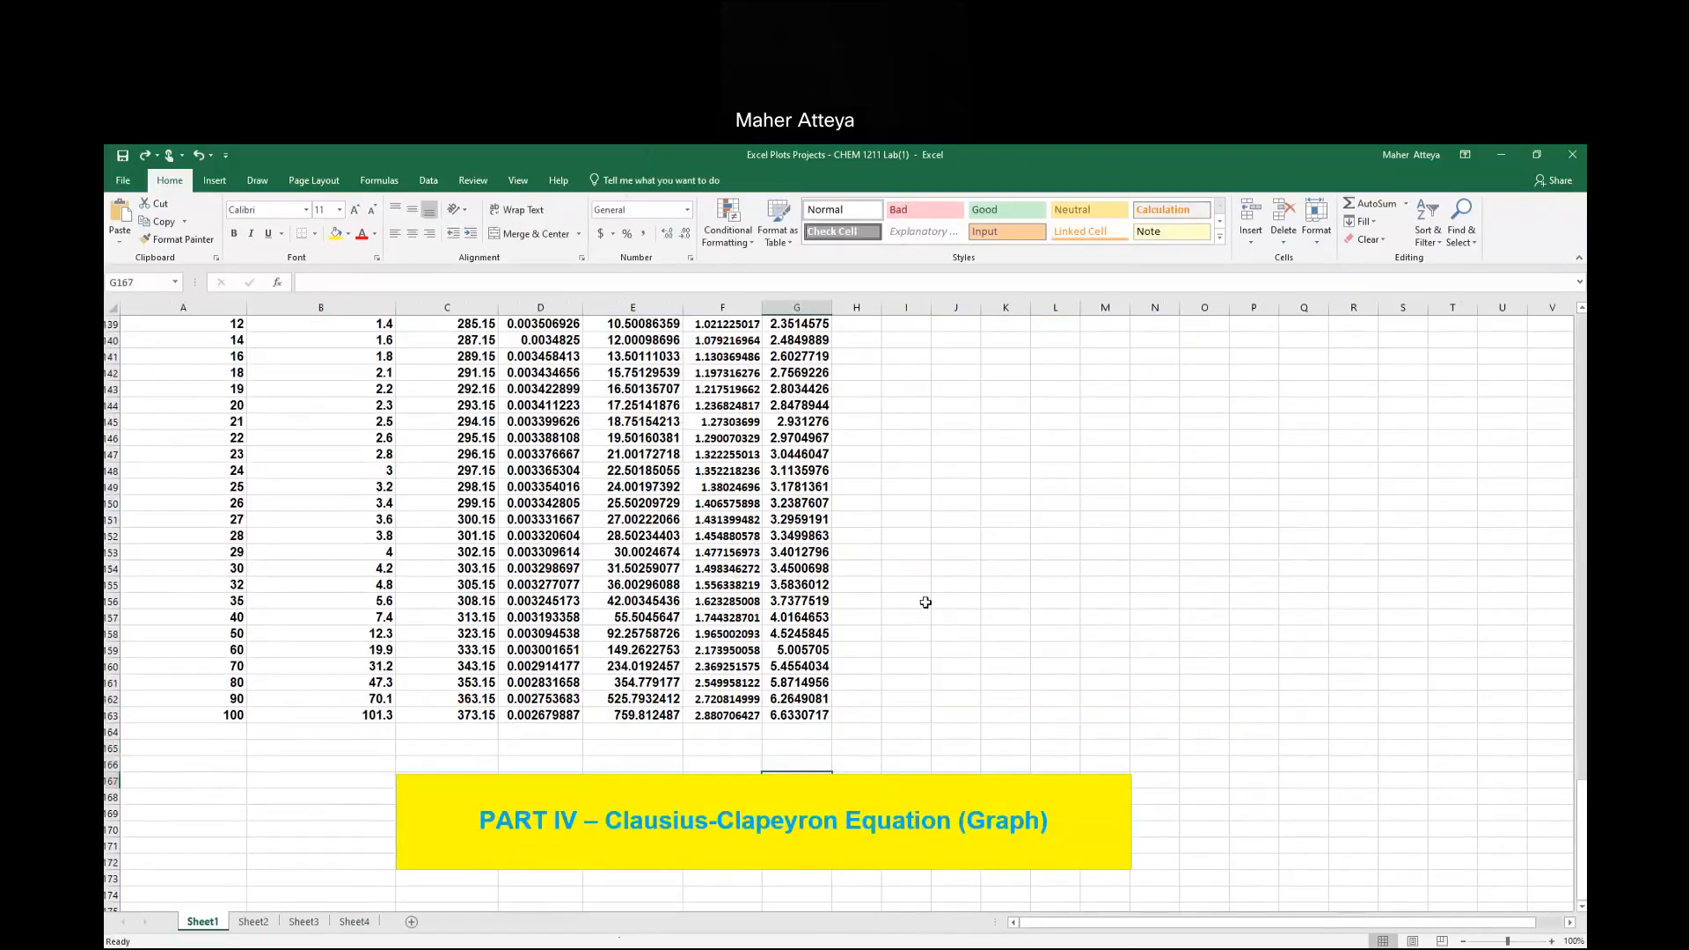
drag(189, 736, 836, 780)
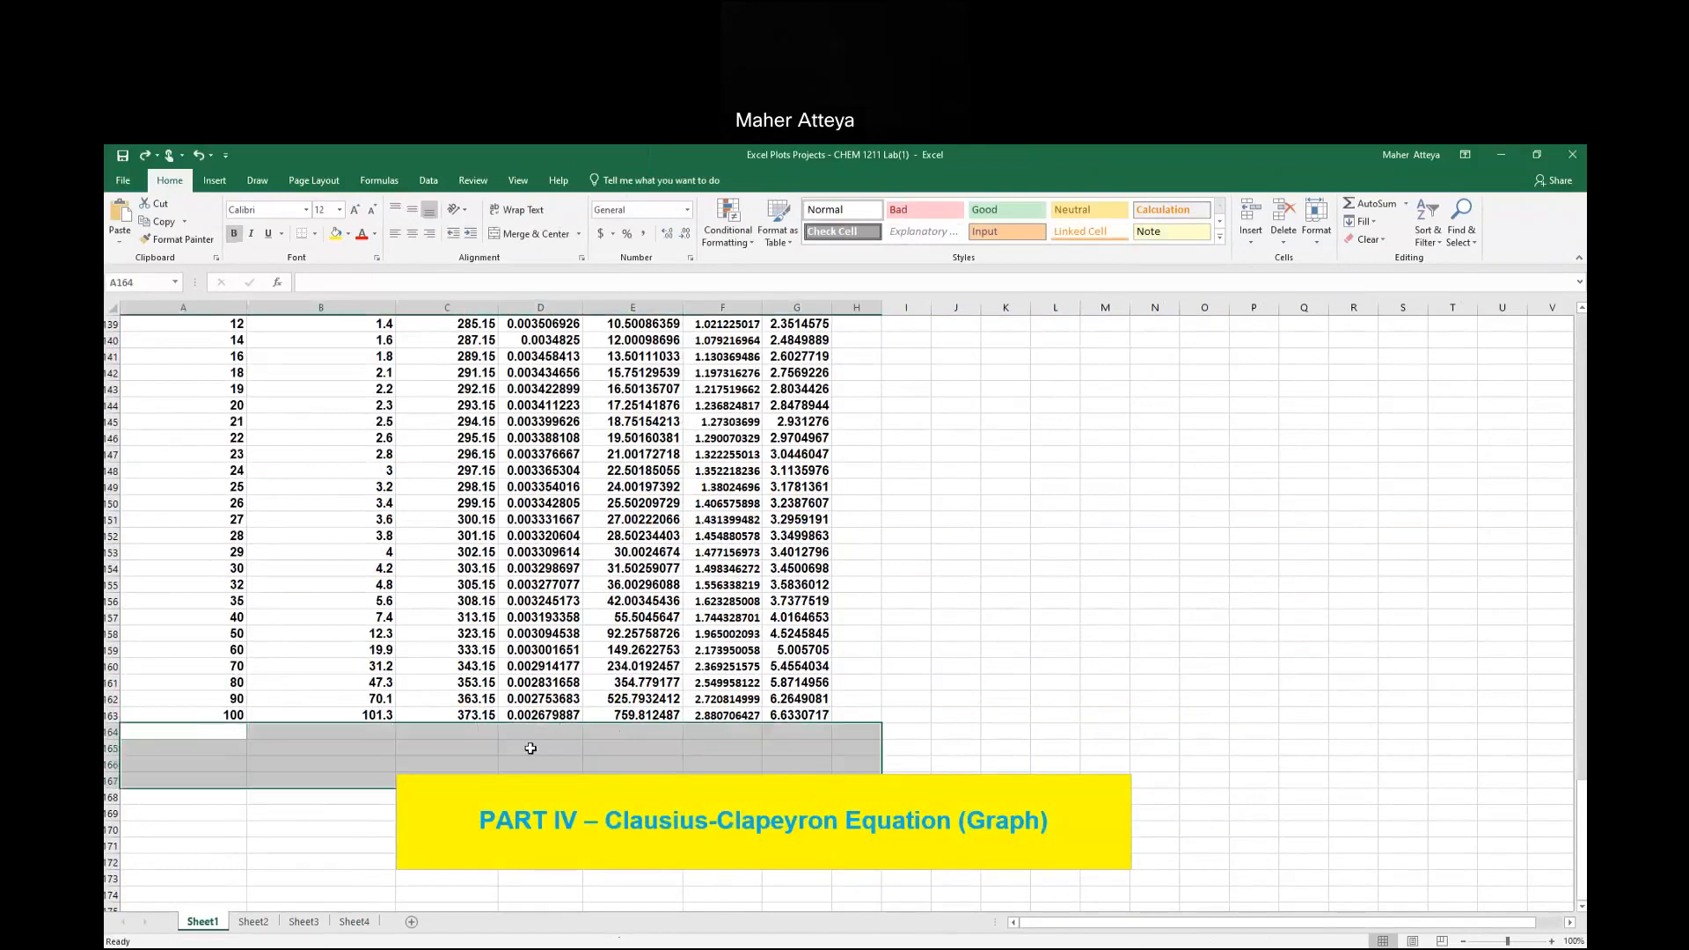
right_click(289, 768)
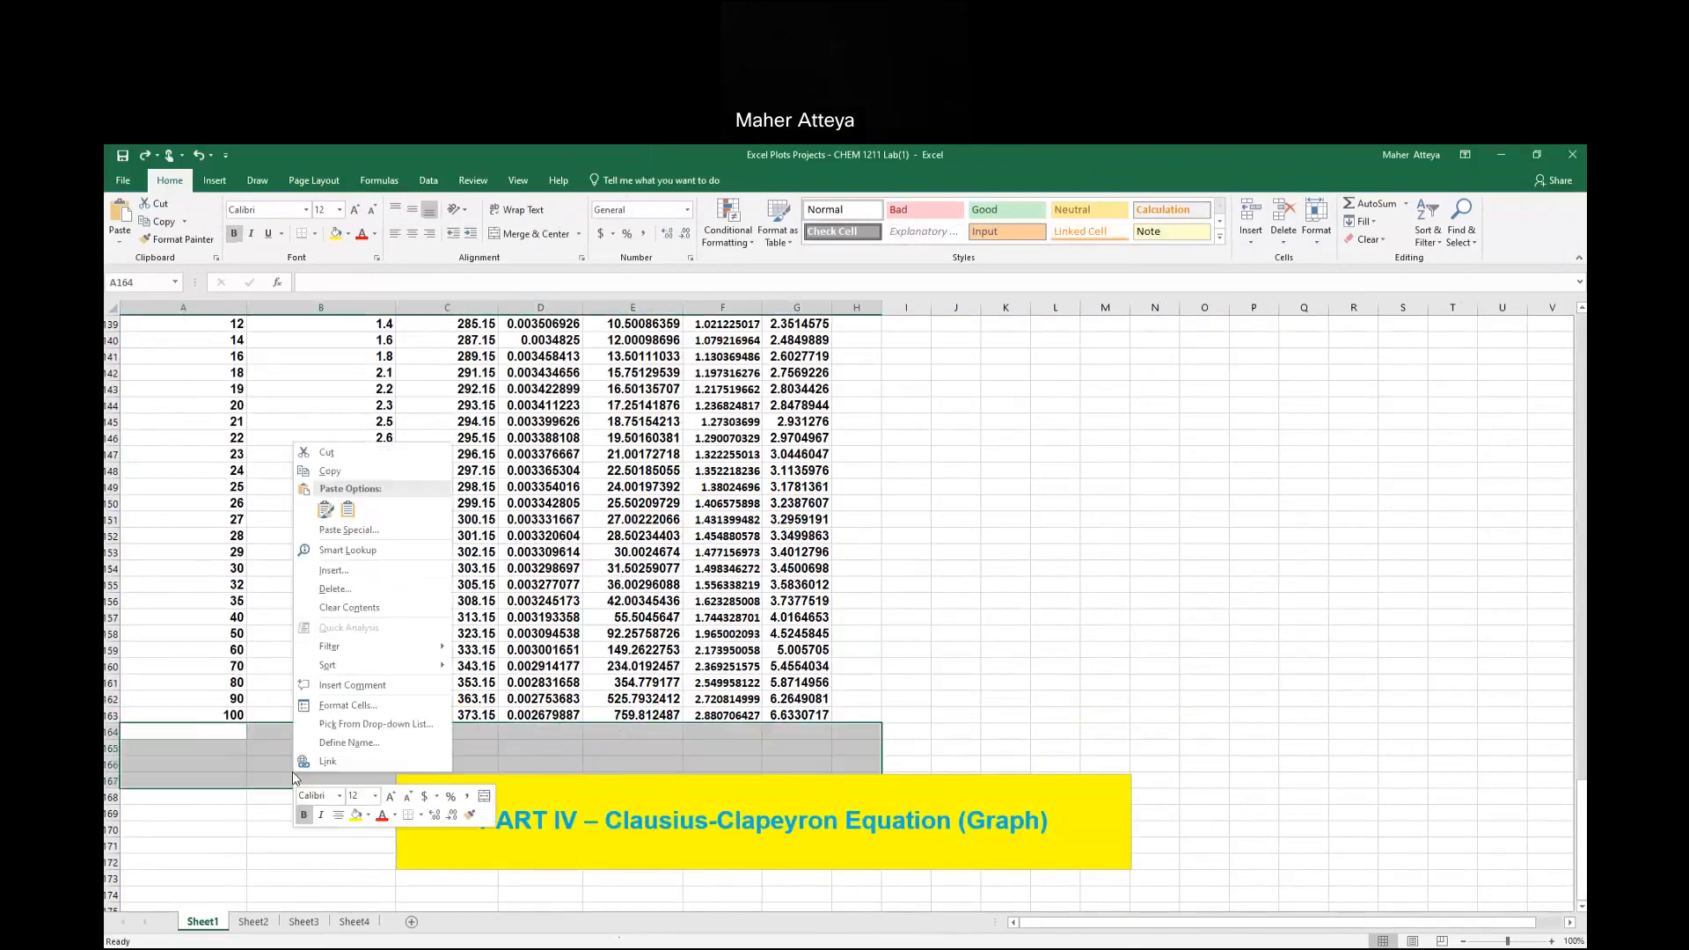
click(334, 571)
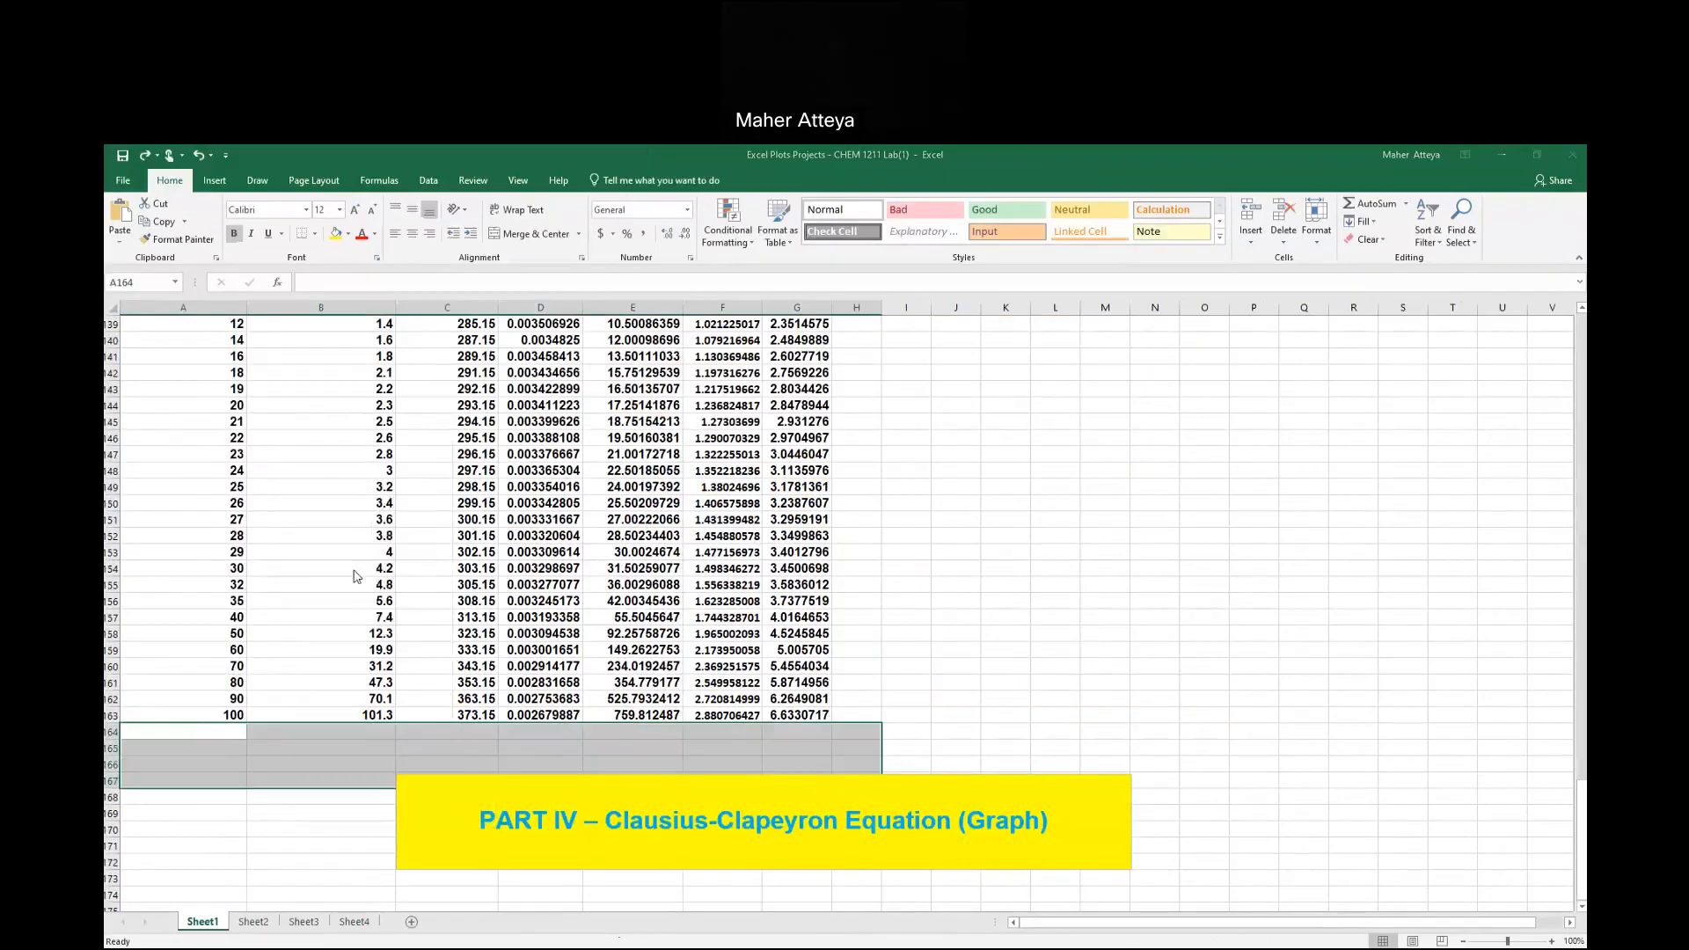
click(350, 572)
click(320, 612)
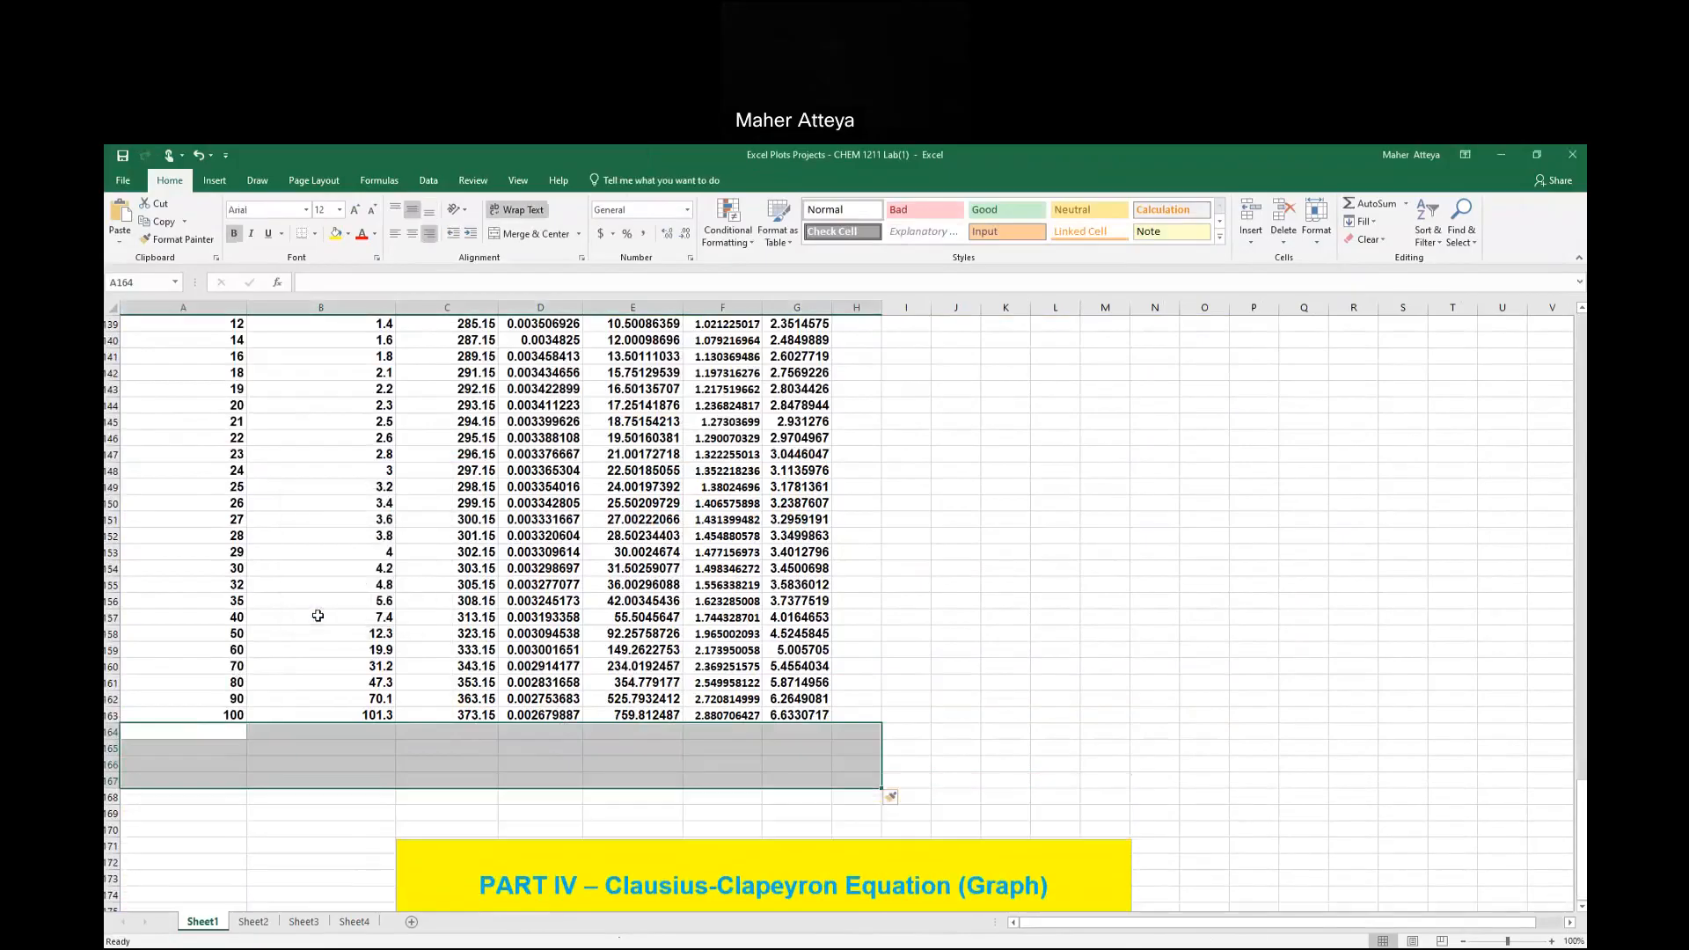
Insert another four entire rows at the same selection below the data table.
right_click(237, 764)
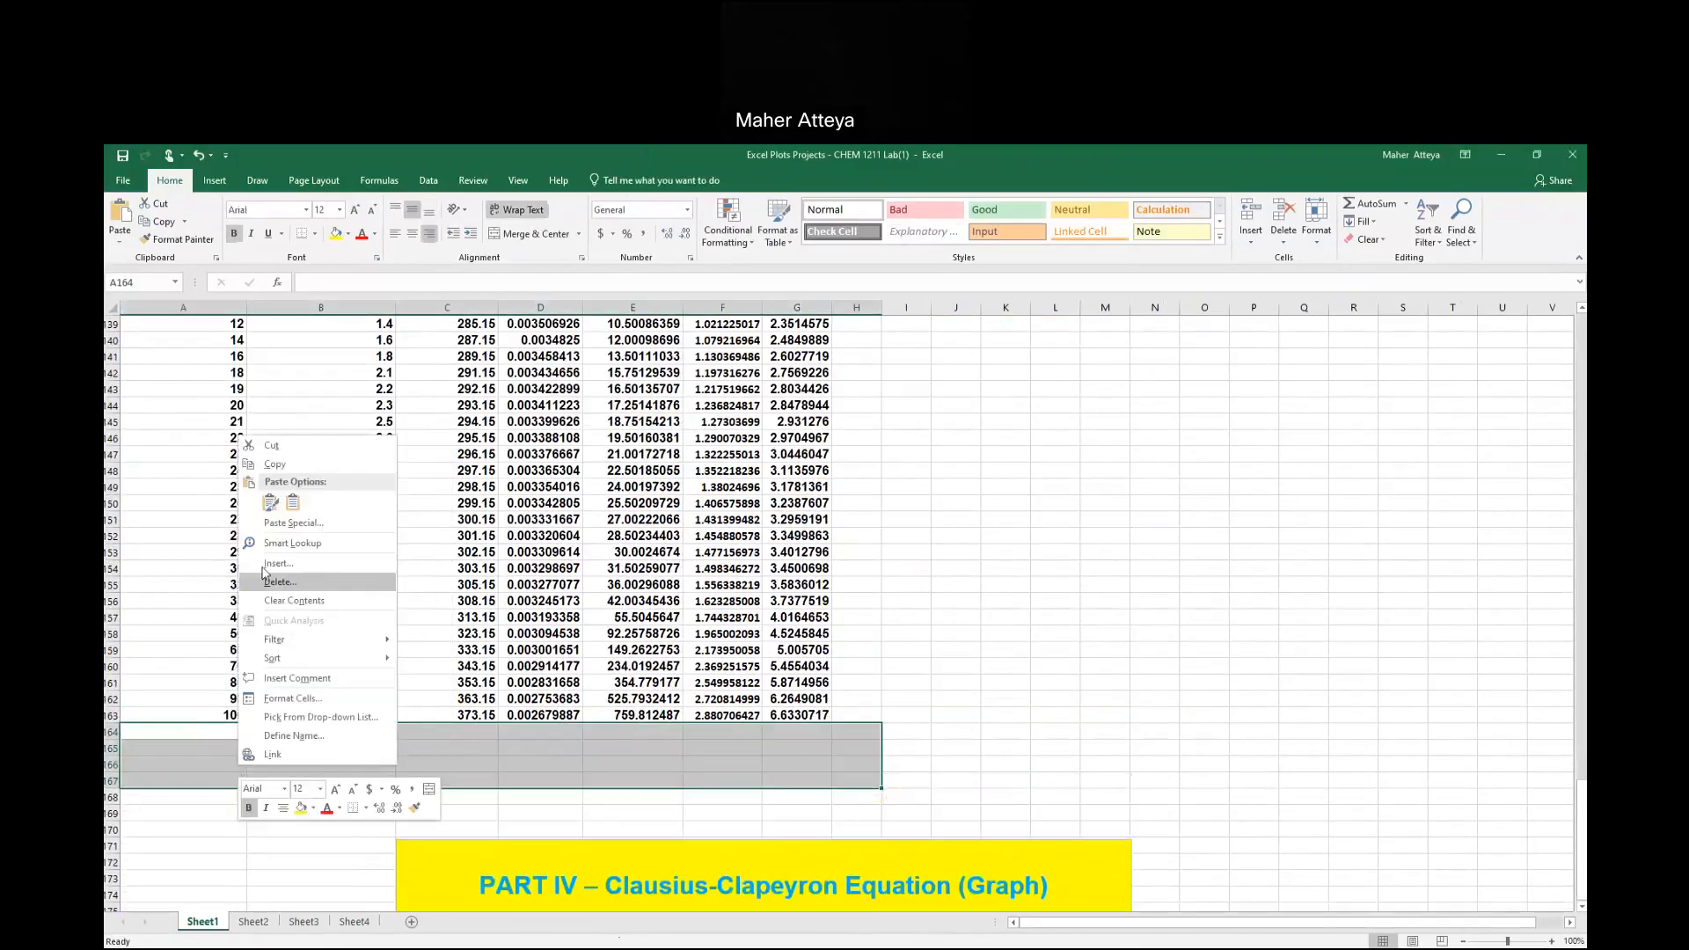
click(310, 570)
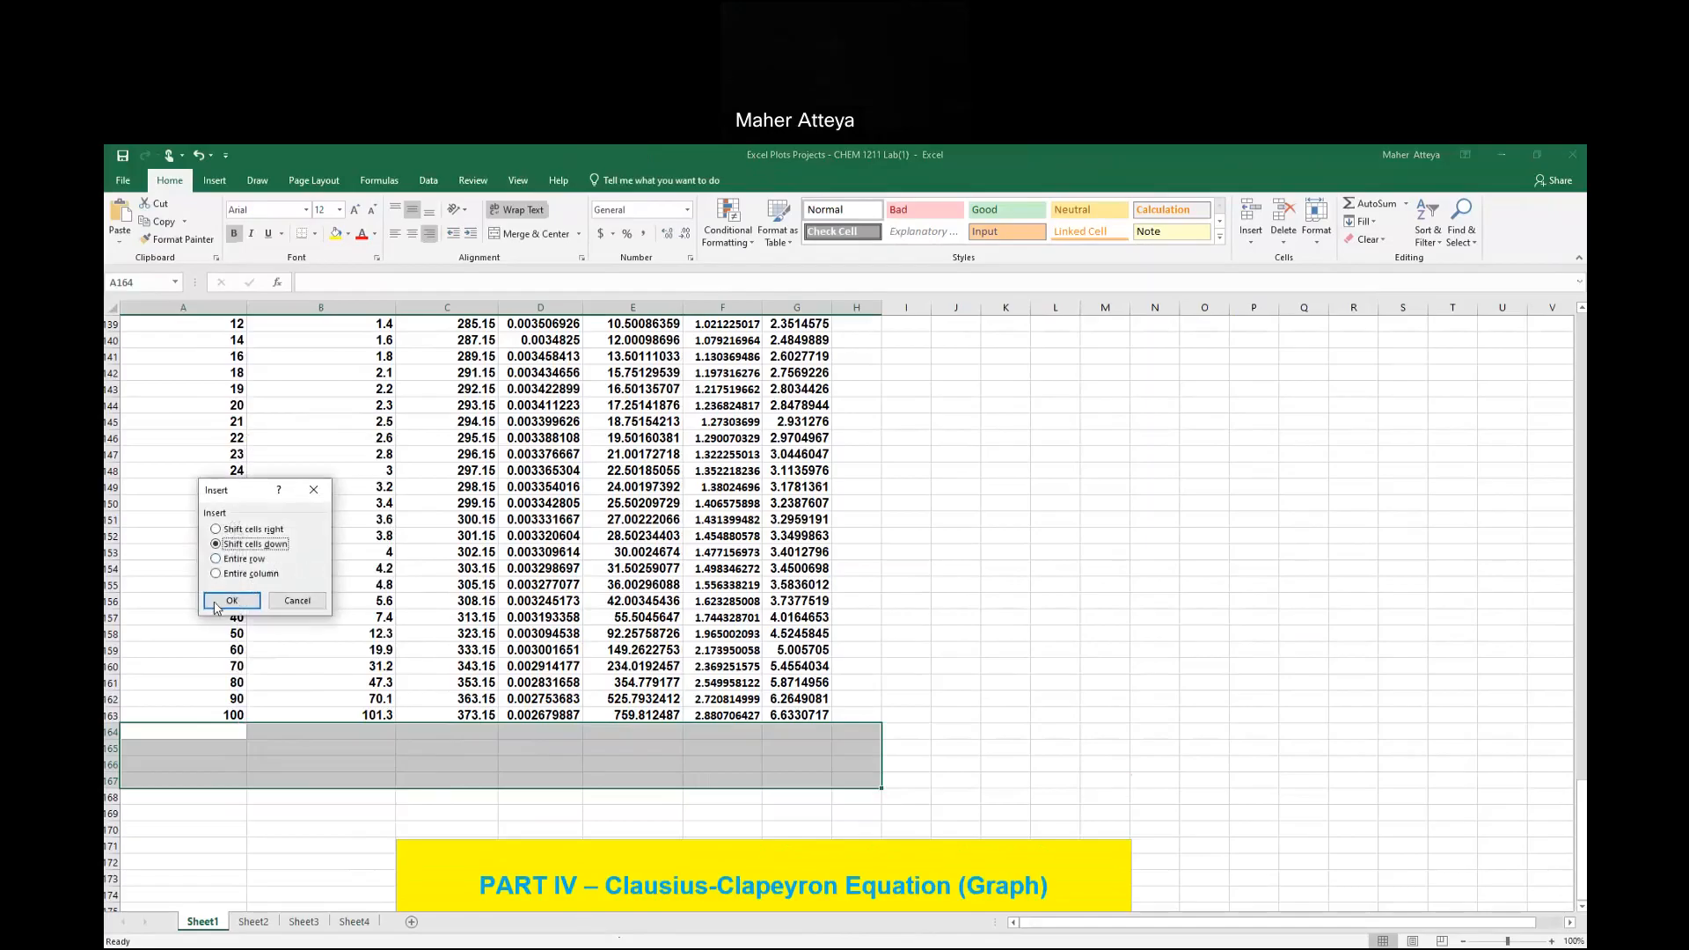
click(216, 559)
click(234, 602)
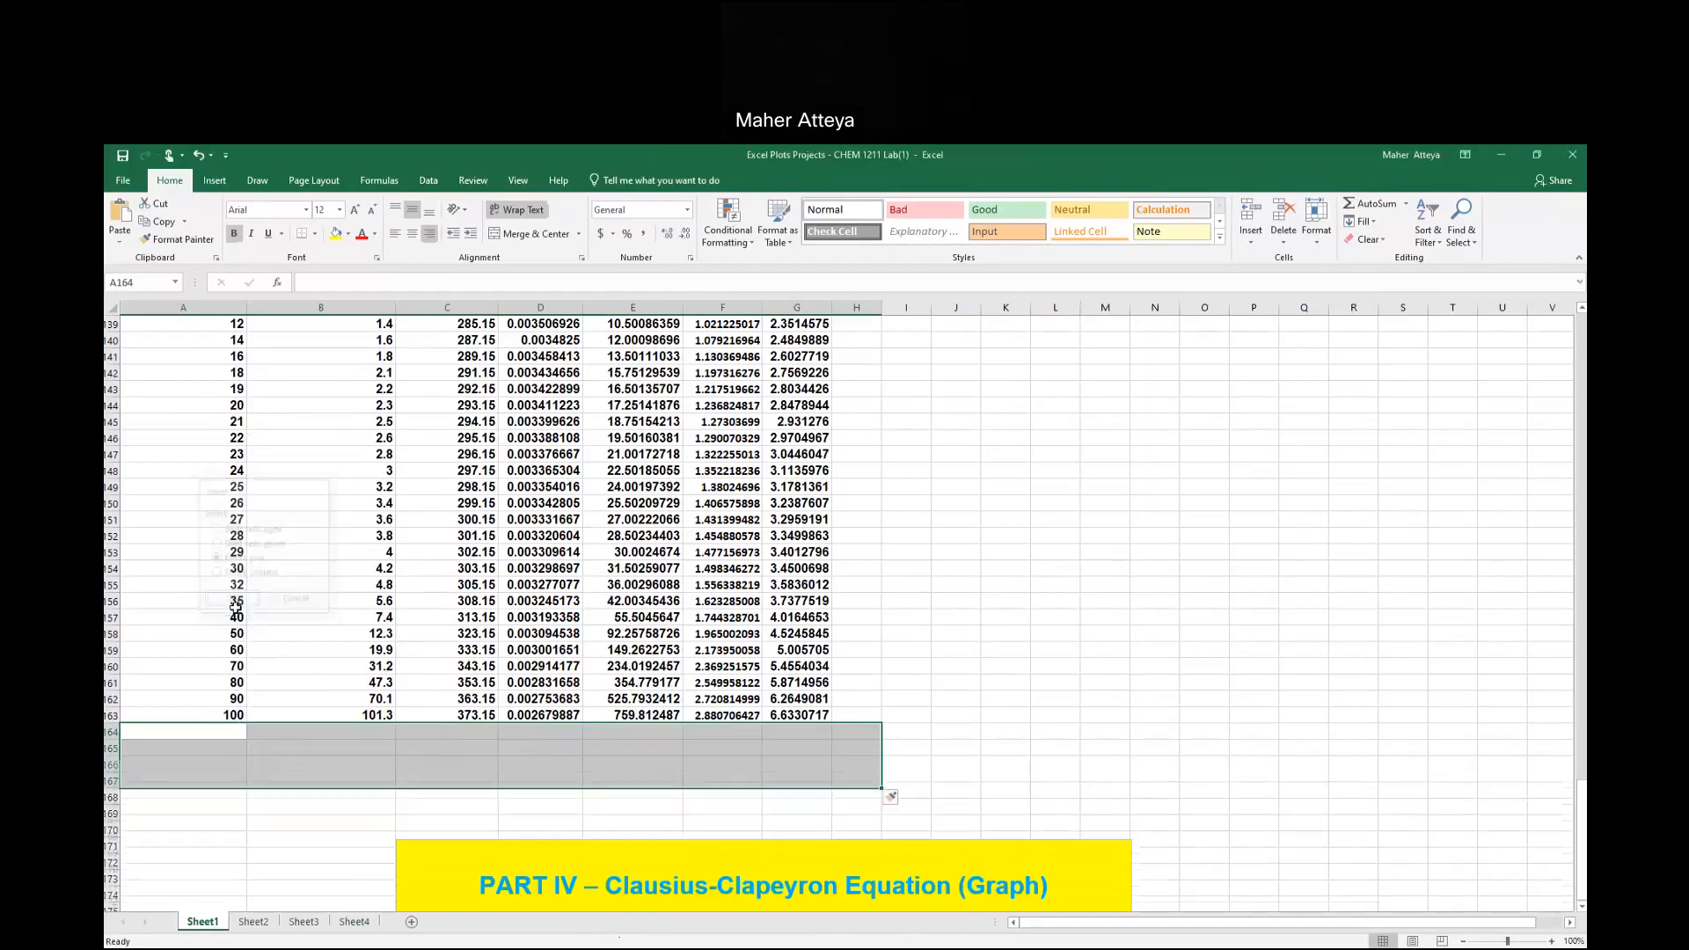
click(456, 830)
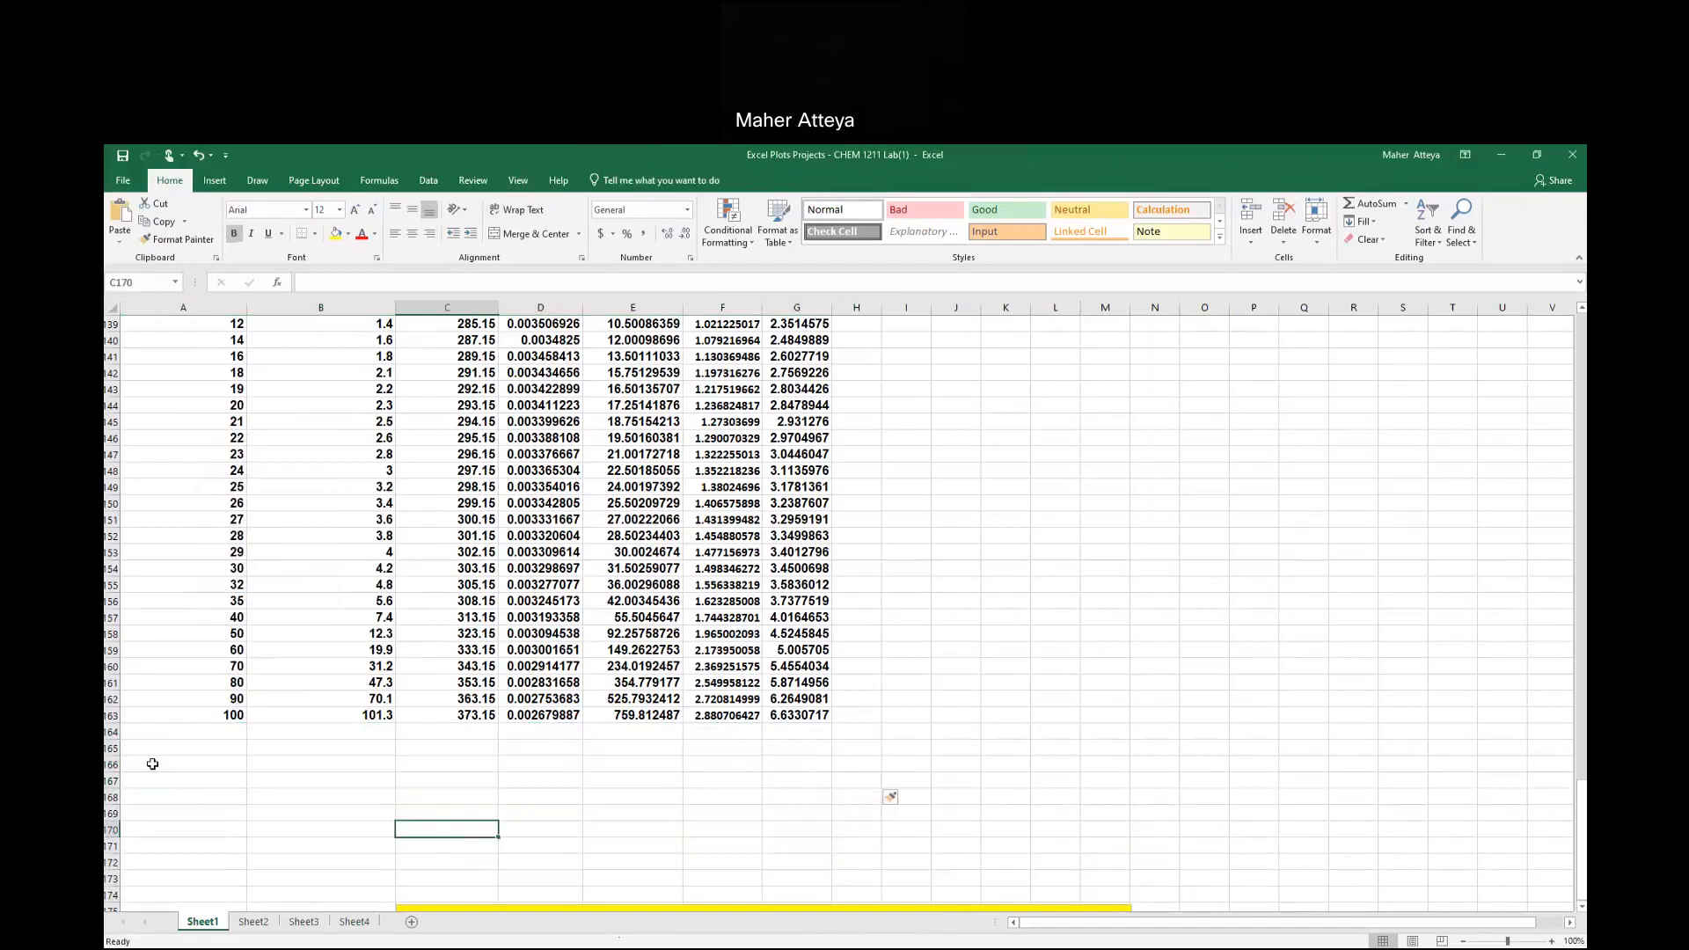
Add a text box below the data table, stretched across about columns A to H over rows 166 to 170.
drag(151, 765, 541, 781)
drag(658, 799, 675, 850)
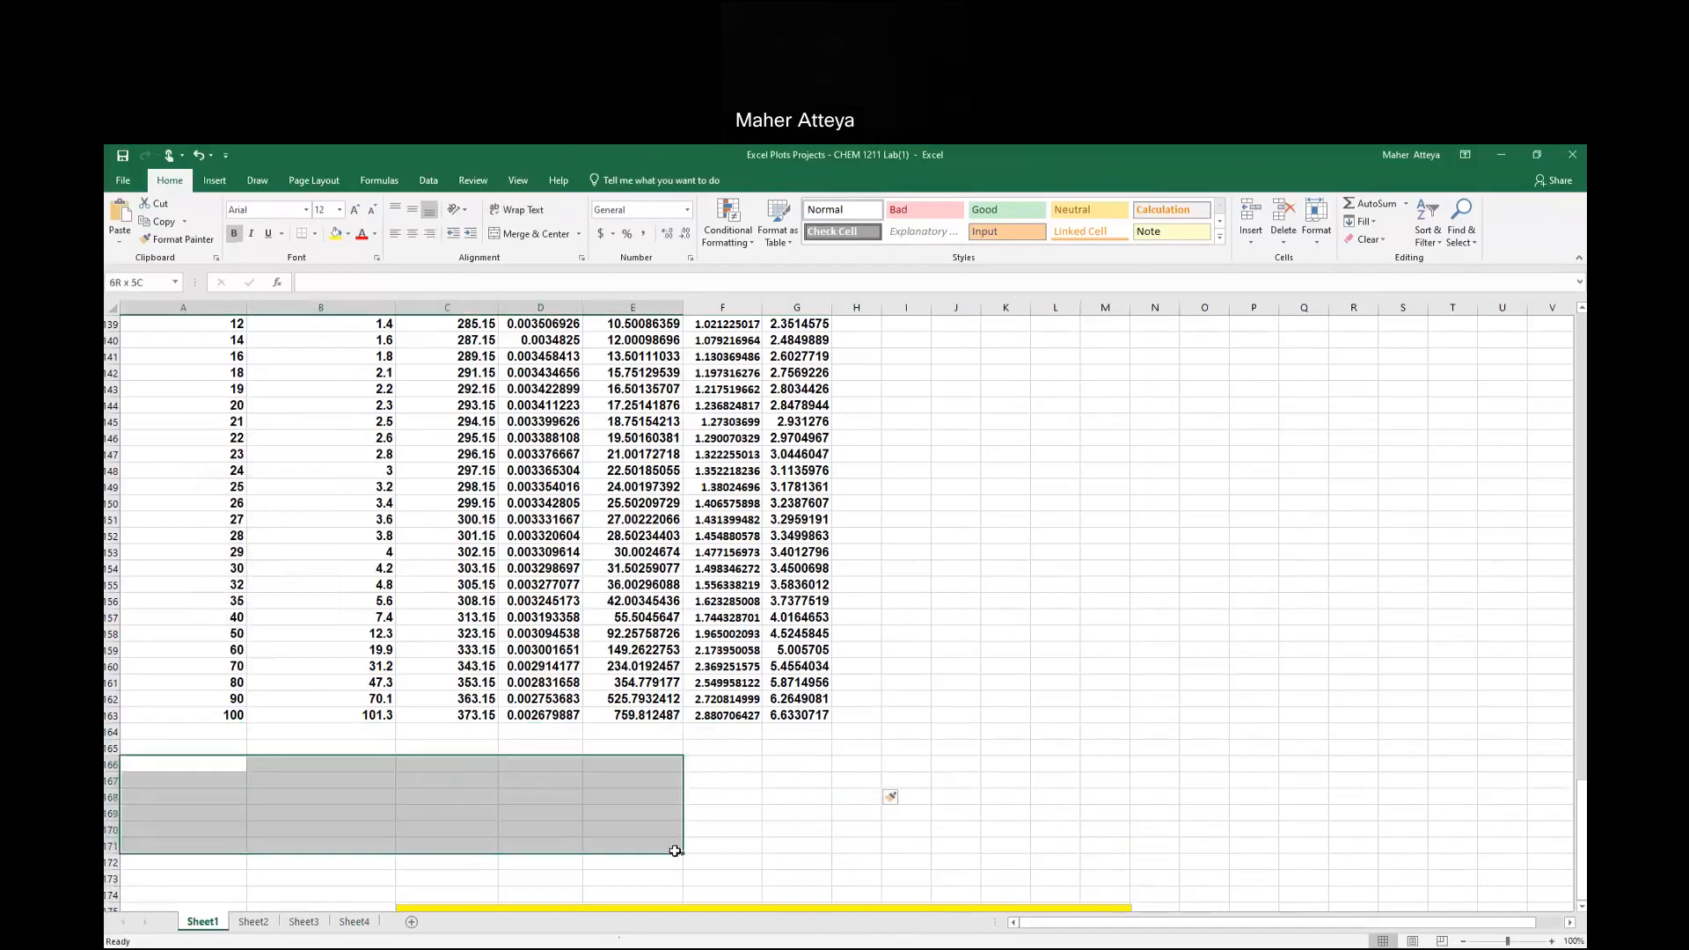
click(214, 179)
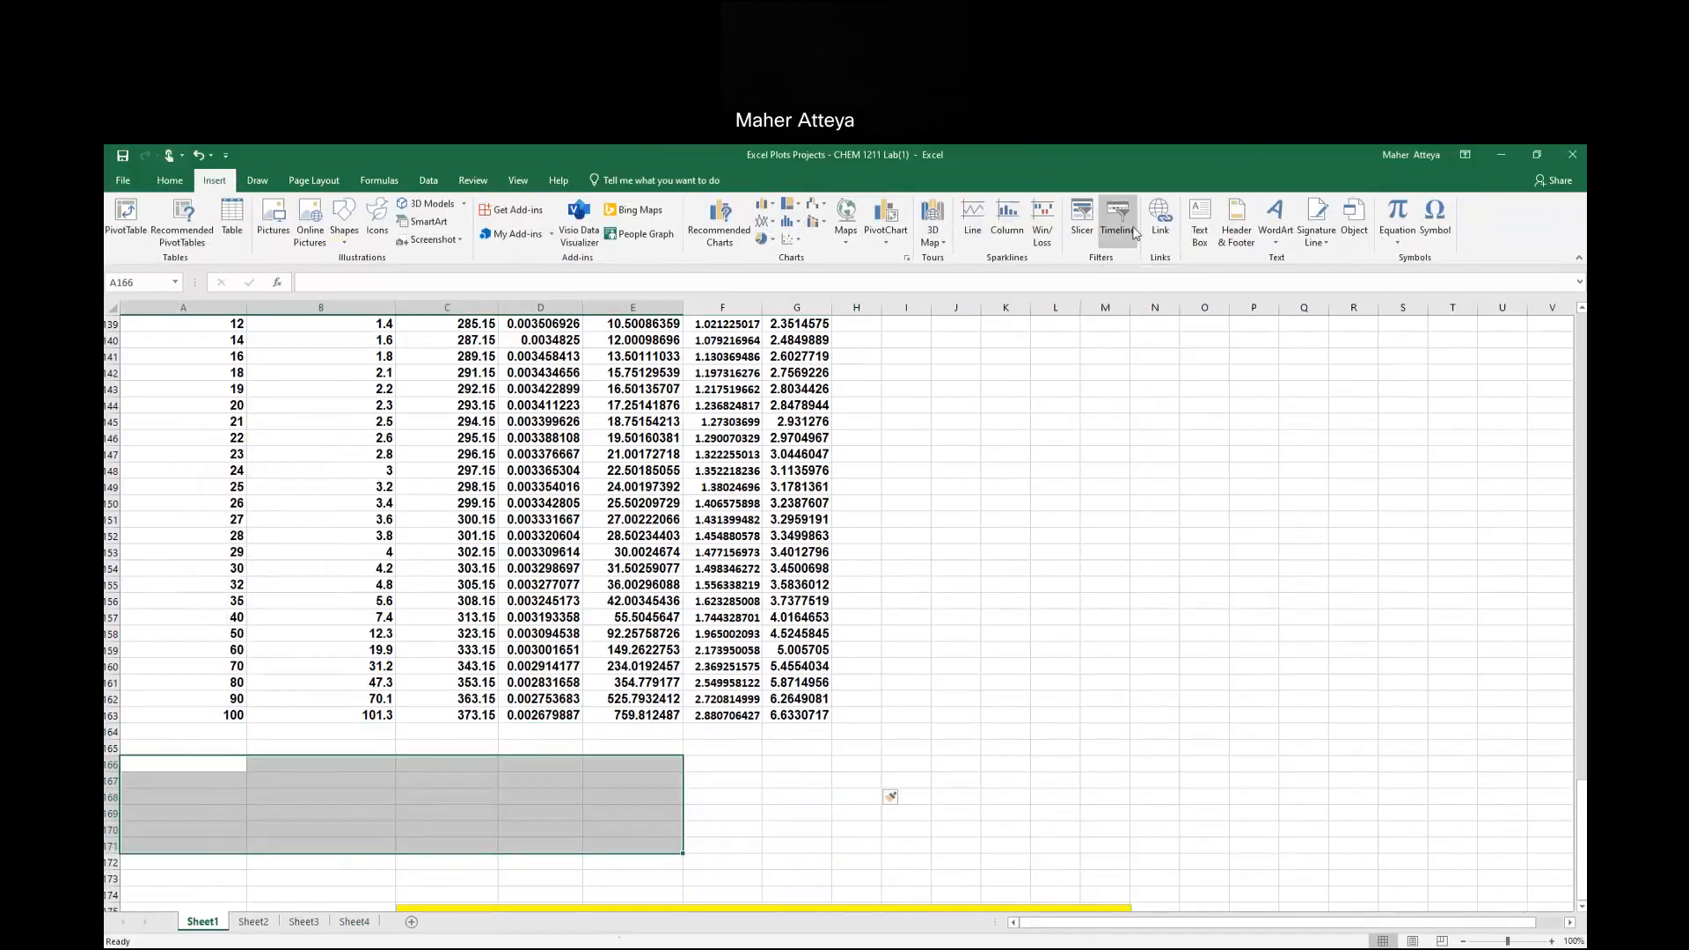
click(1209, 227)
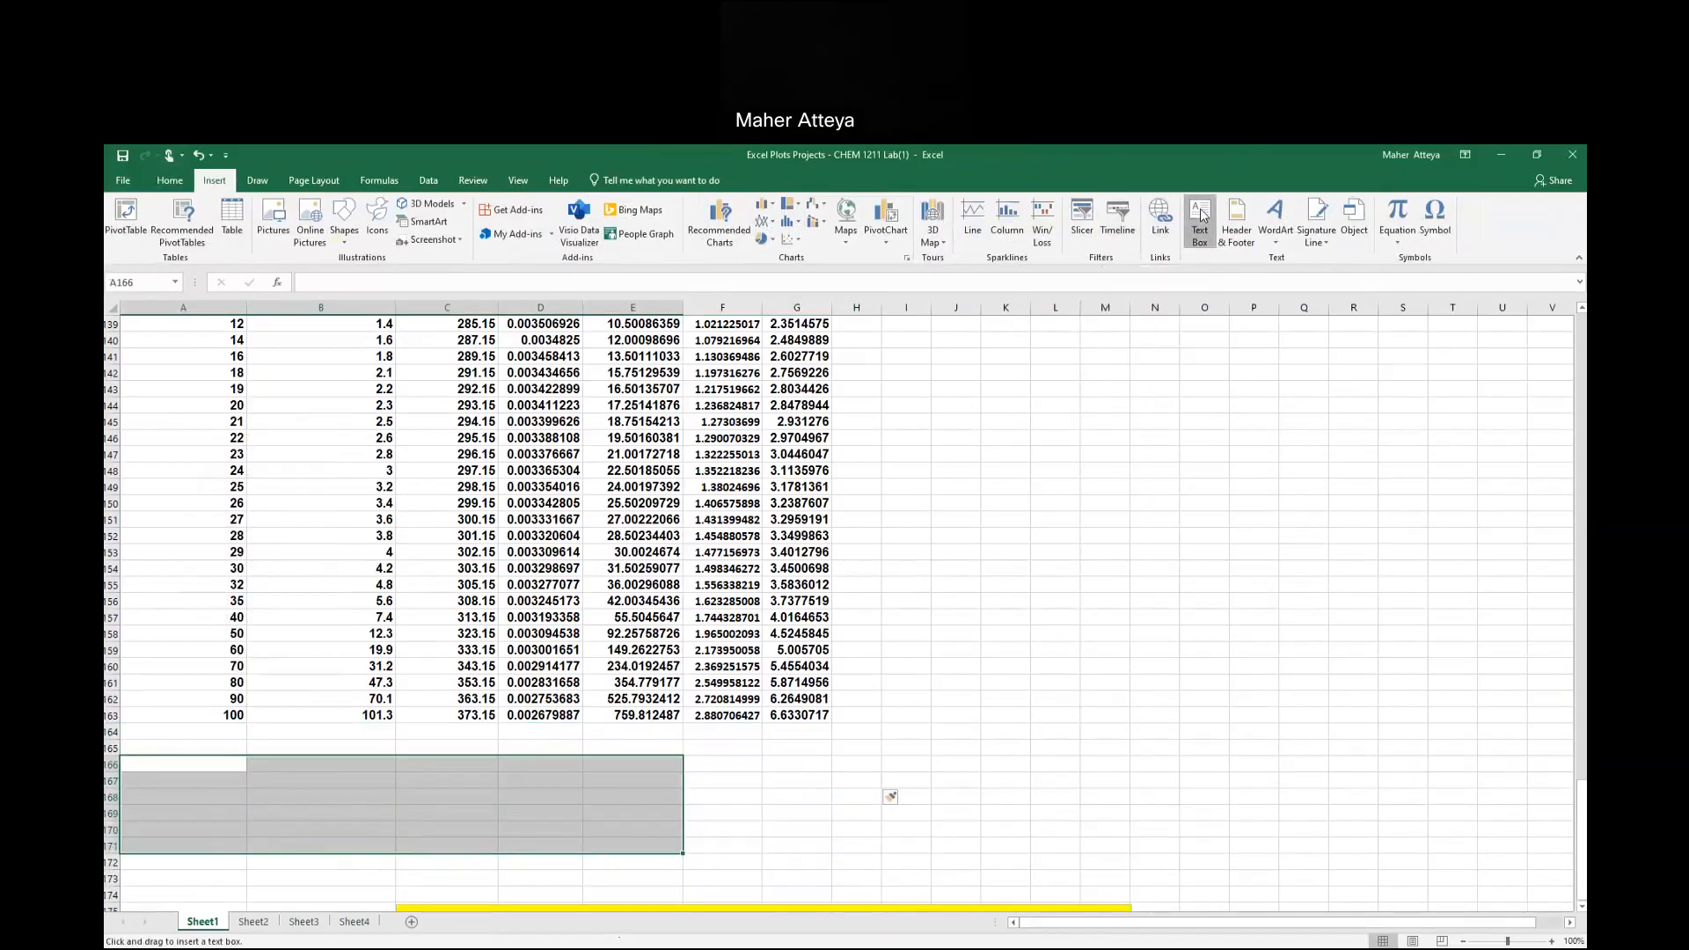
drag(809, 575, 884, 650)
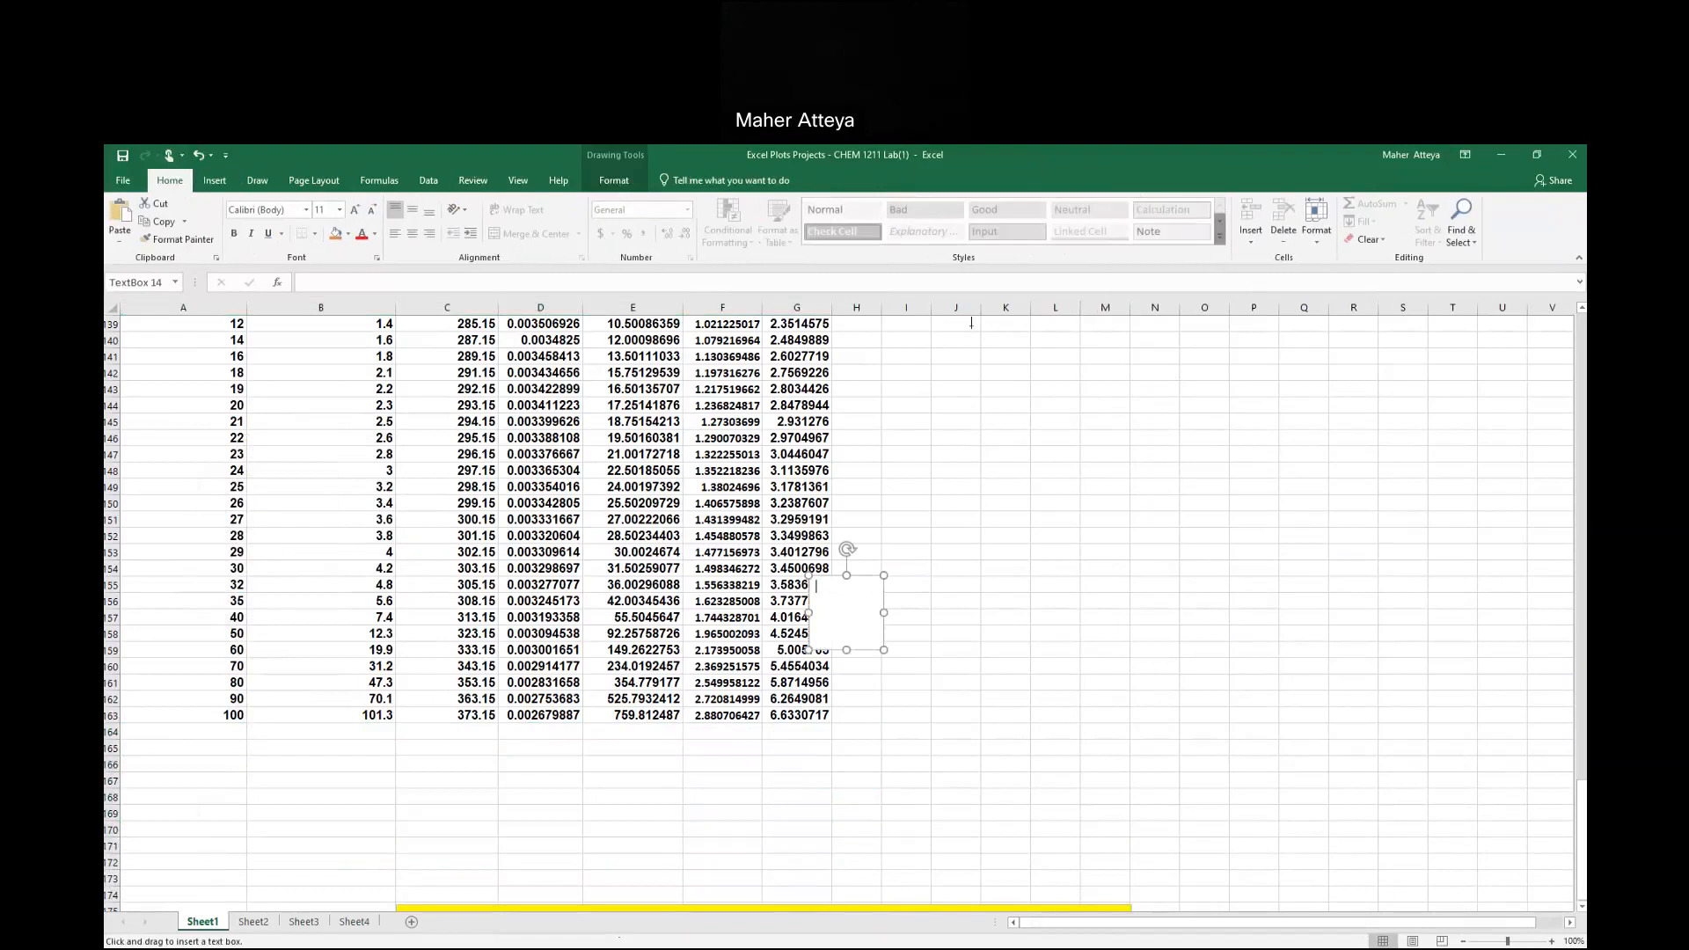
click(889, 581)
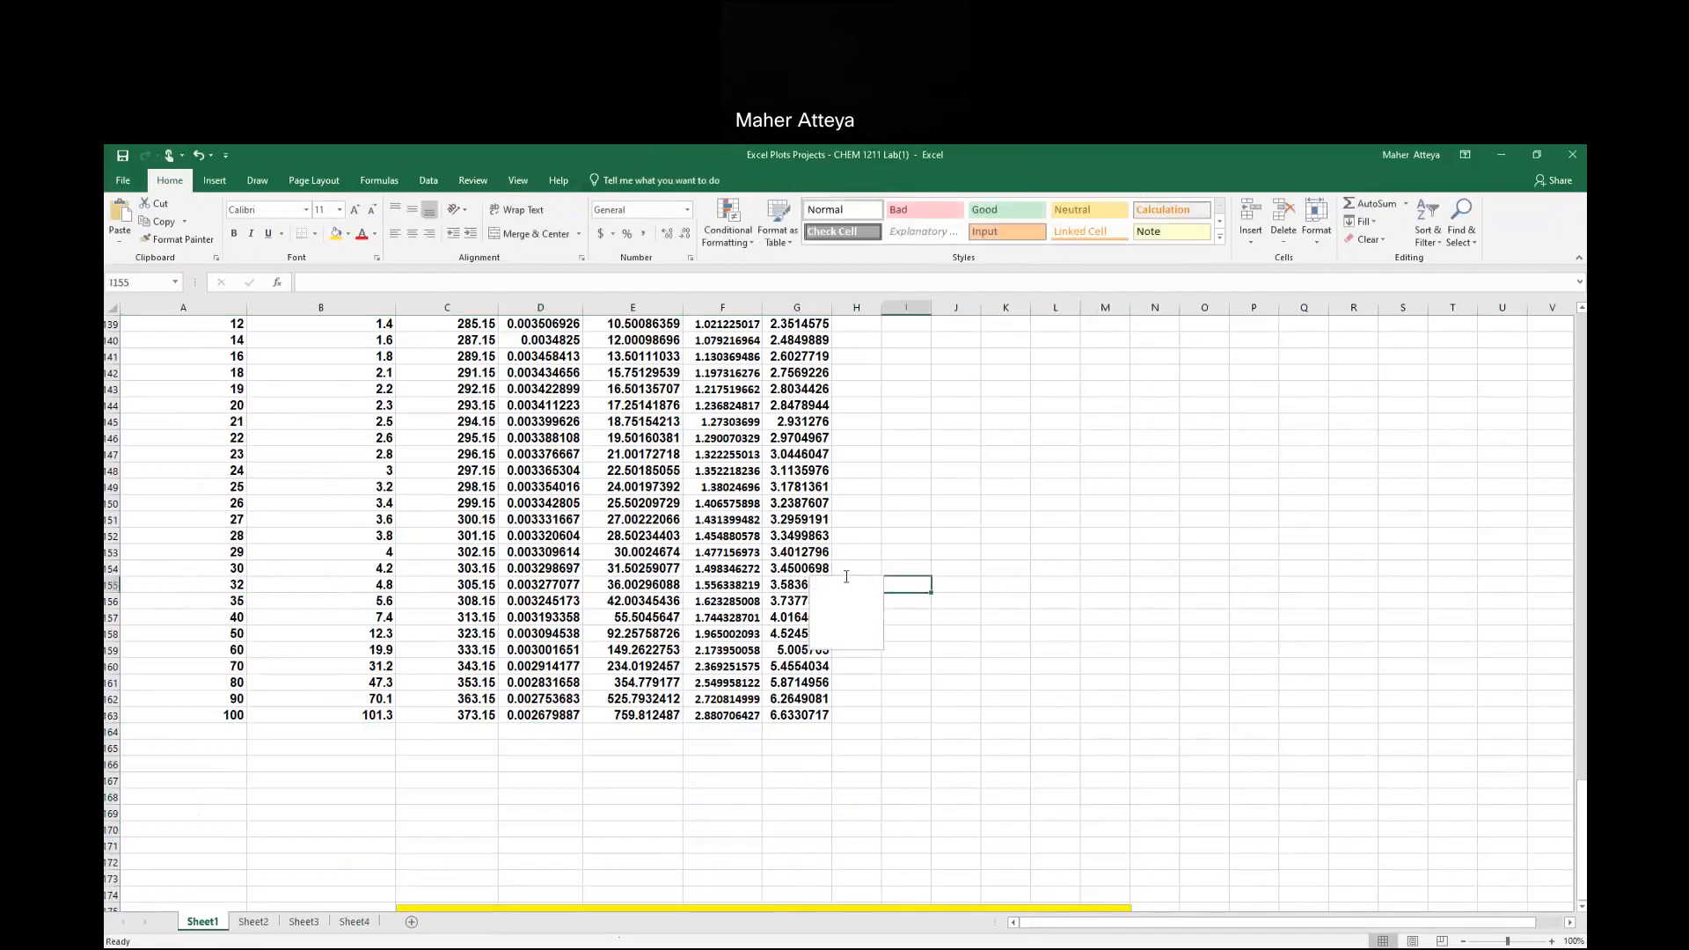
click(860, 602)
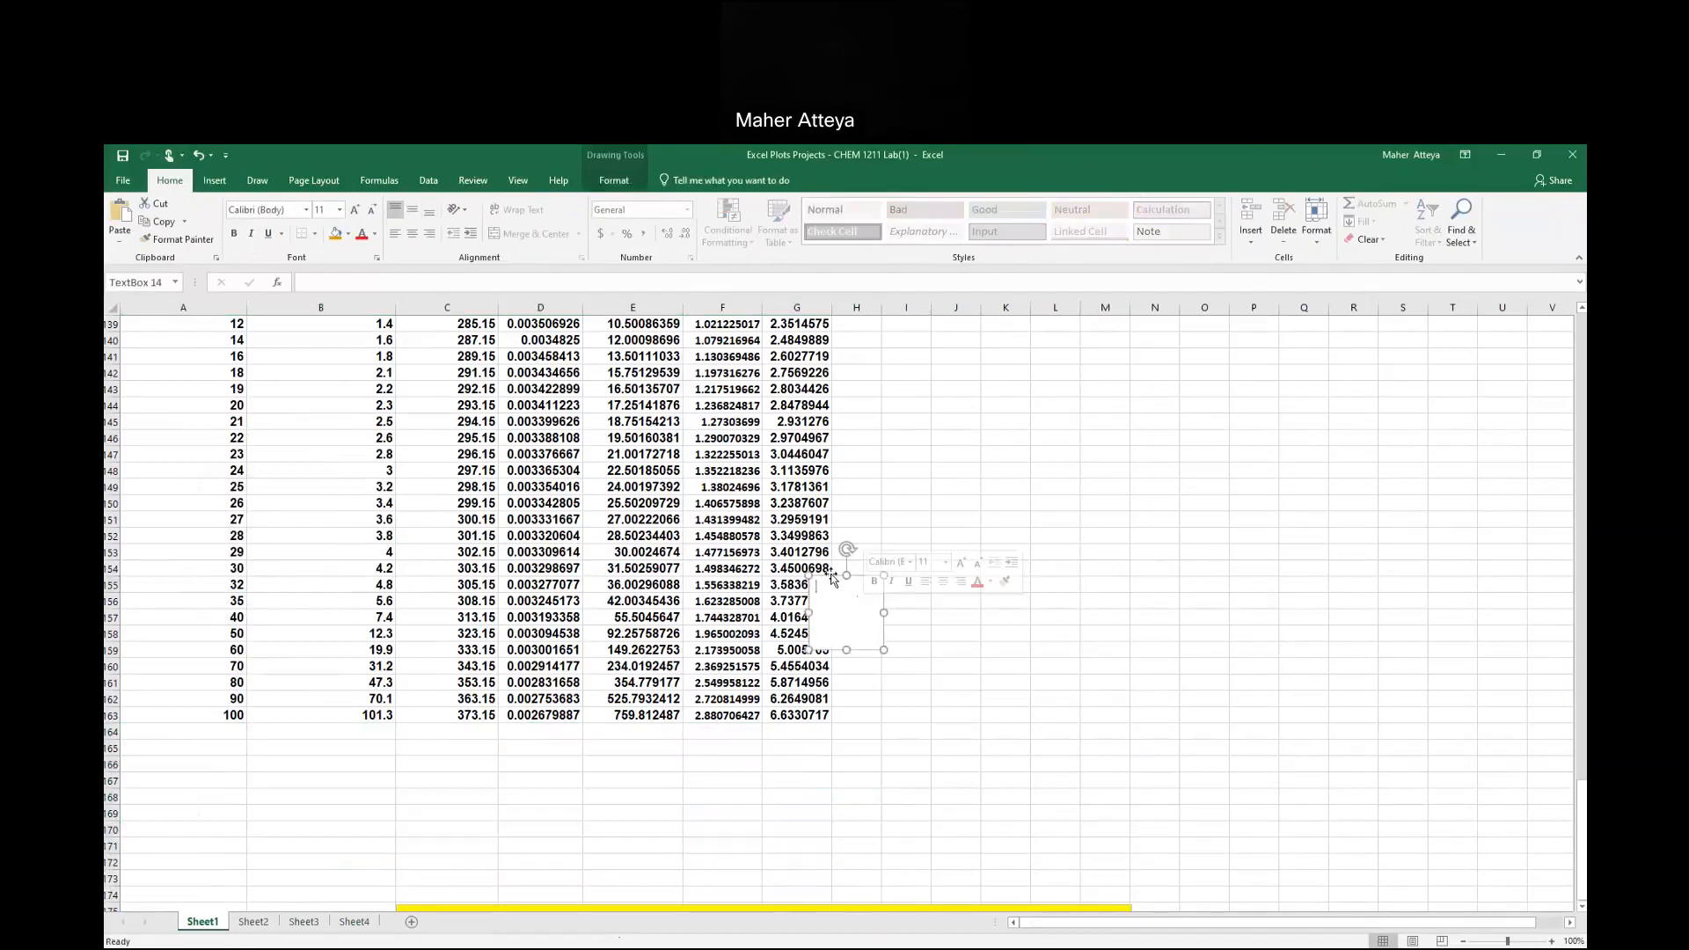
drag(832, 576, 149, 747)
drag(207, 794, 890, 852)
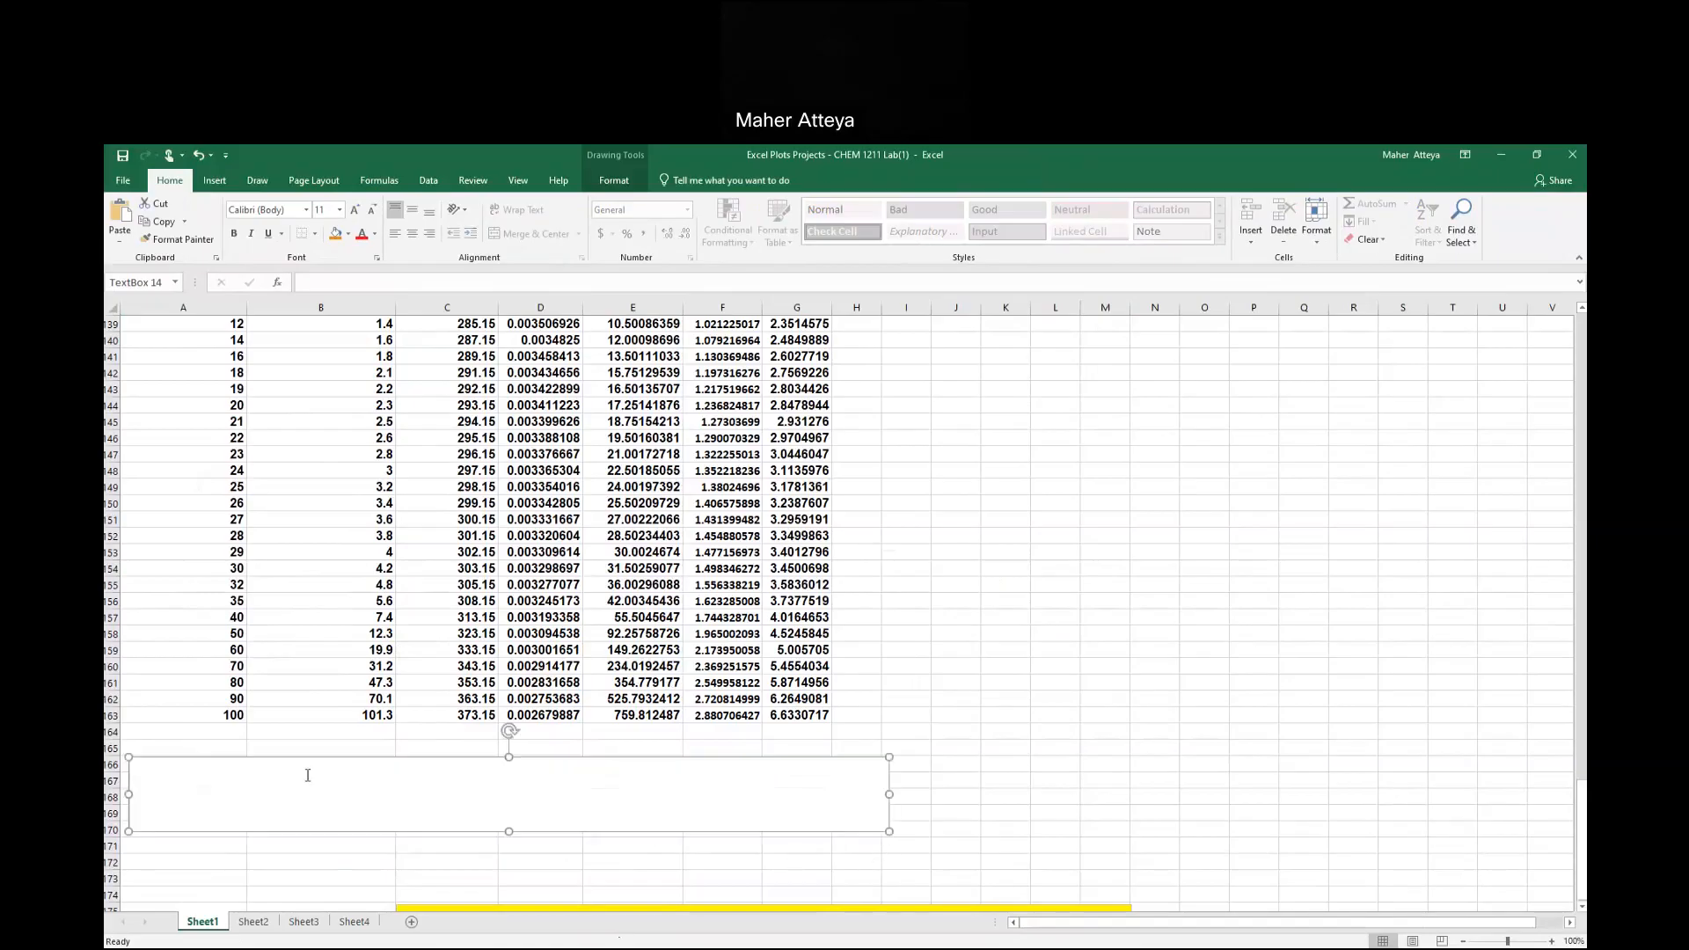
Paste the copied formula-format note into the text box and narrow the box to the width of the text.
key(ctrl+v)
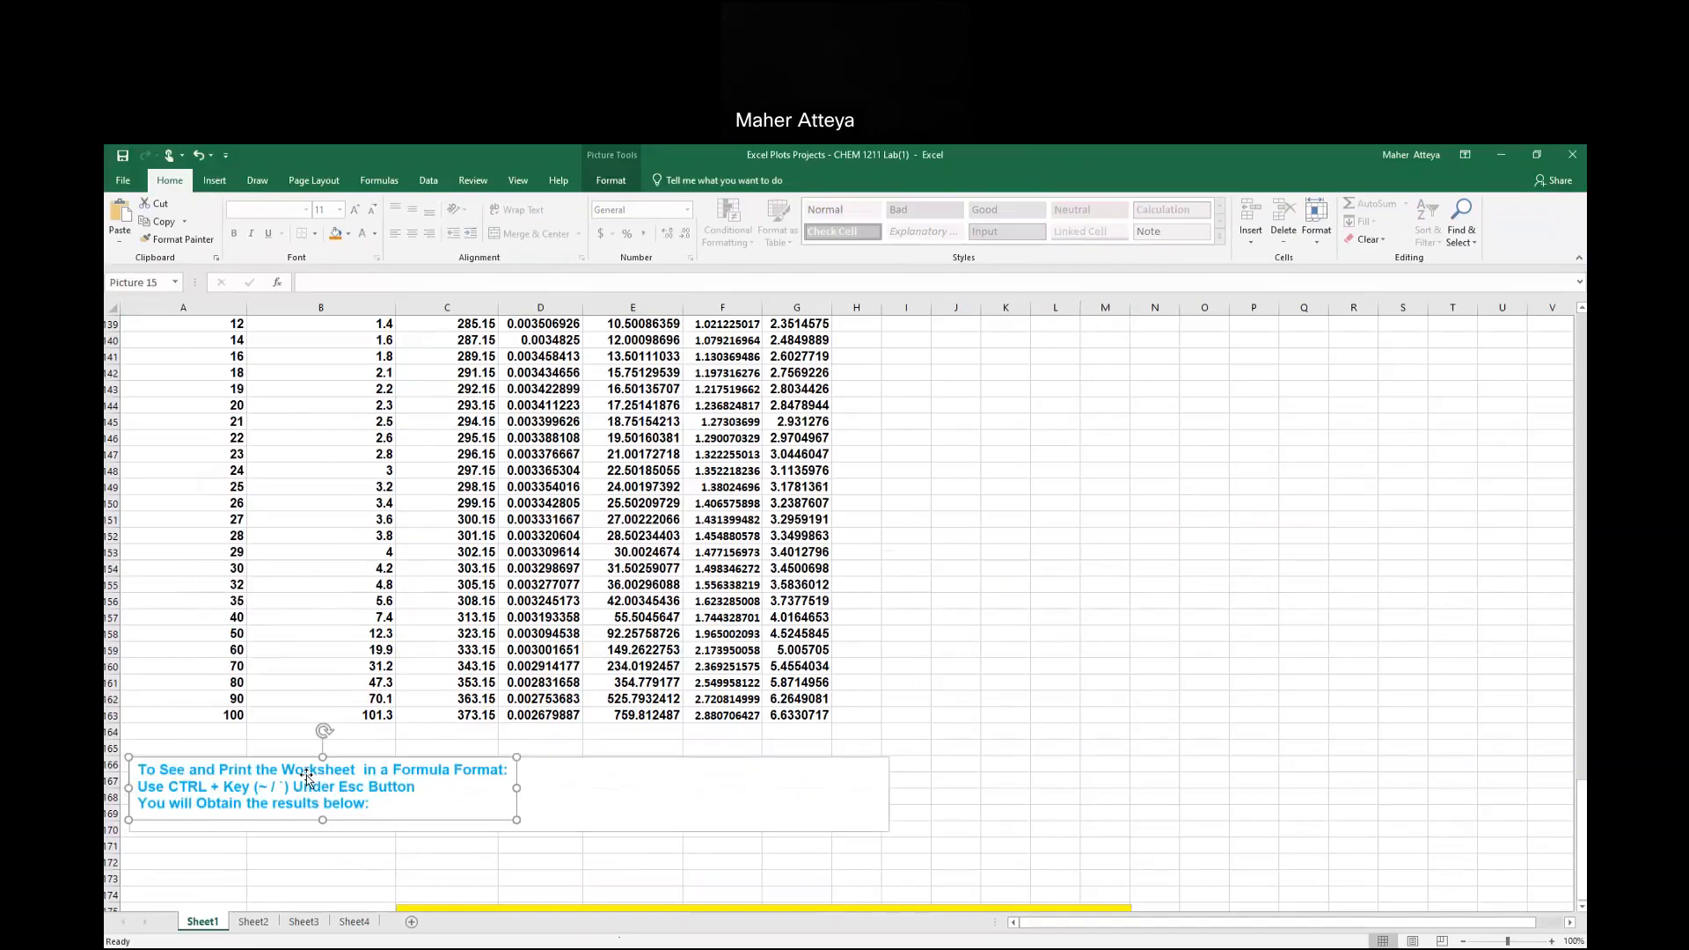
click(906, 803)
click(887, 783)
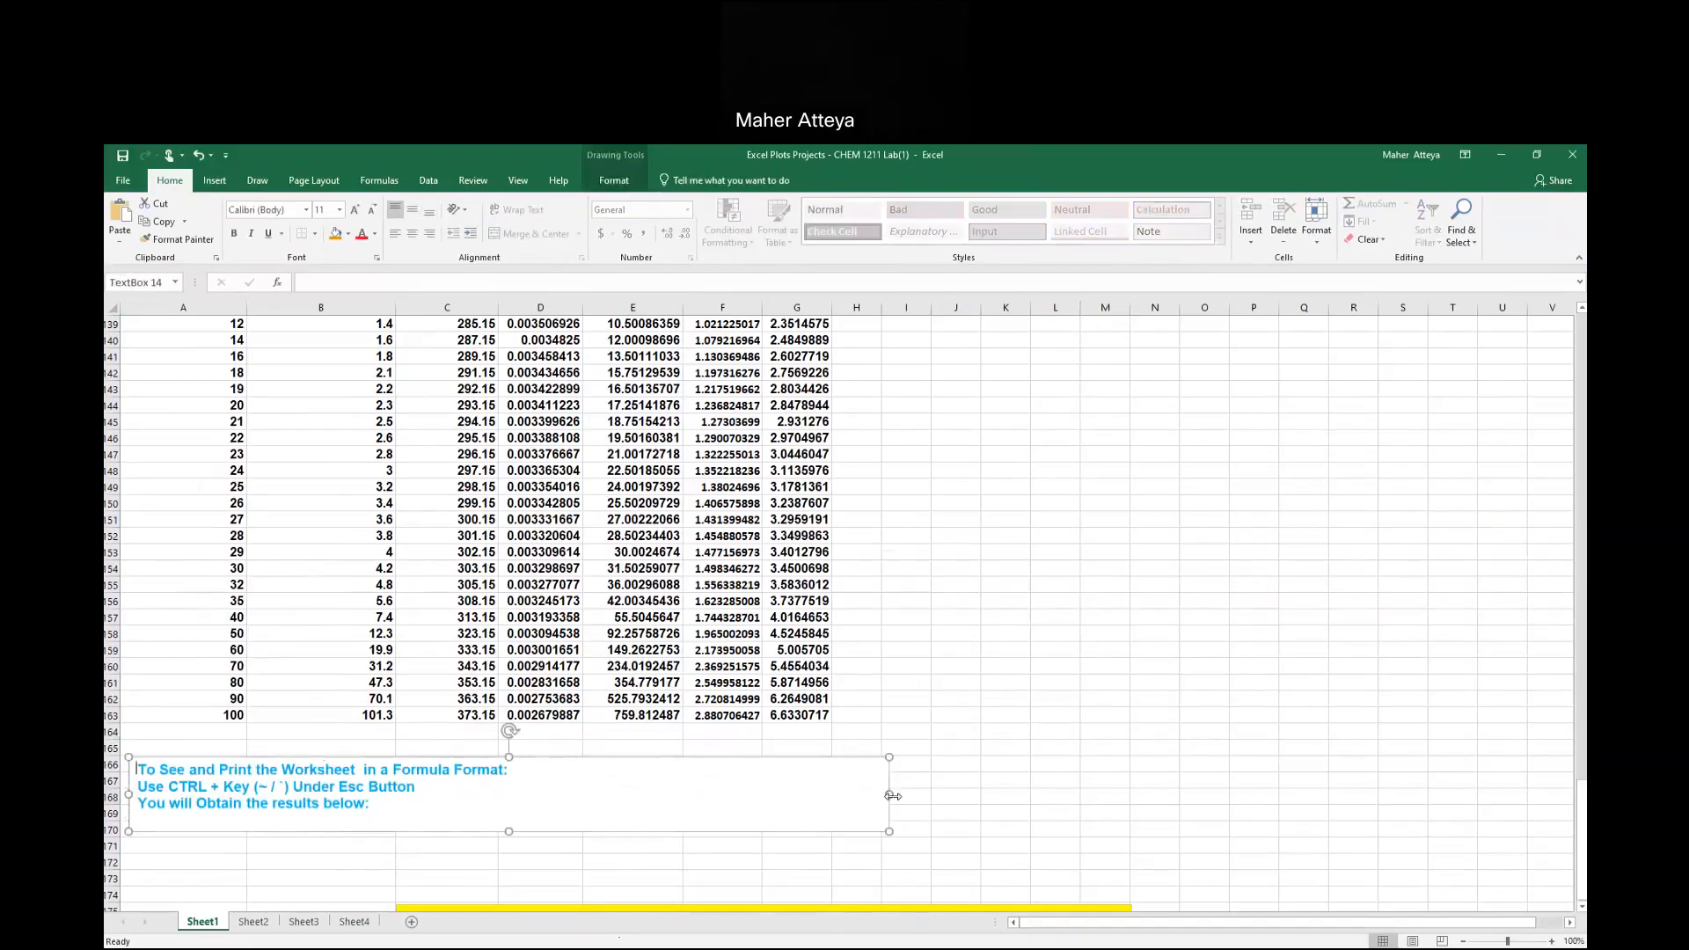
drag(766, 796, 513, 795)
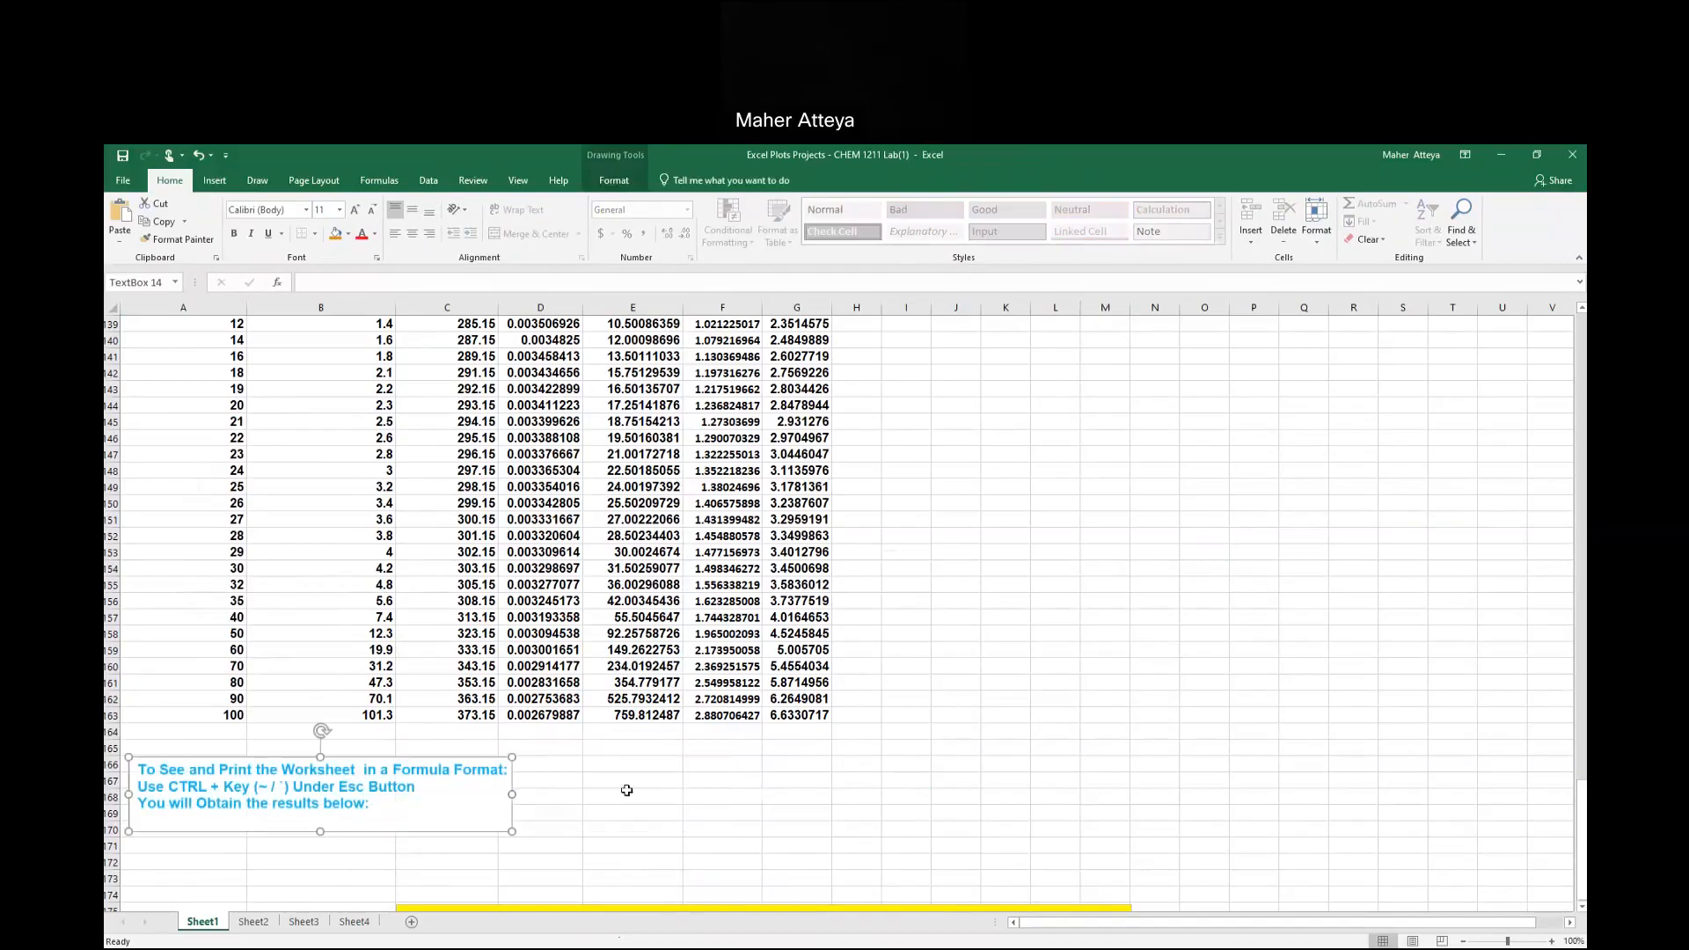
click(598, 789)
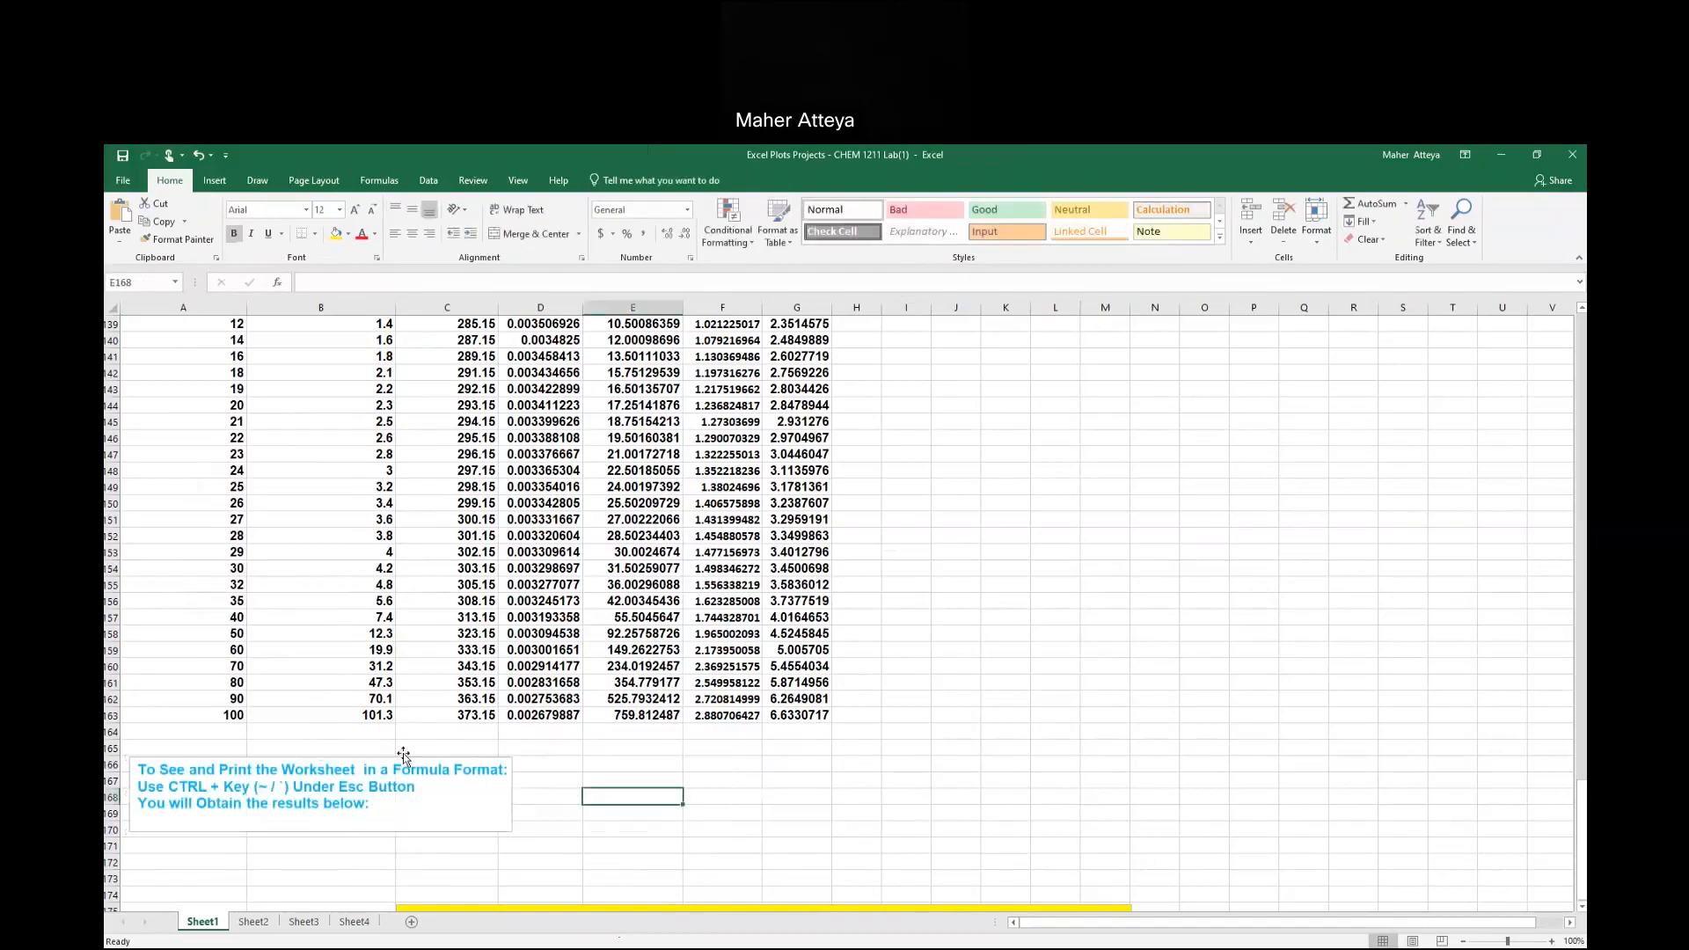
Fill the pasted formula-format note with yellow and shorten its text box to fit the three lines.
click(138, 773)
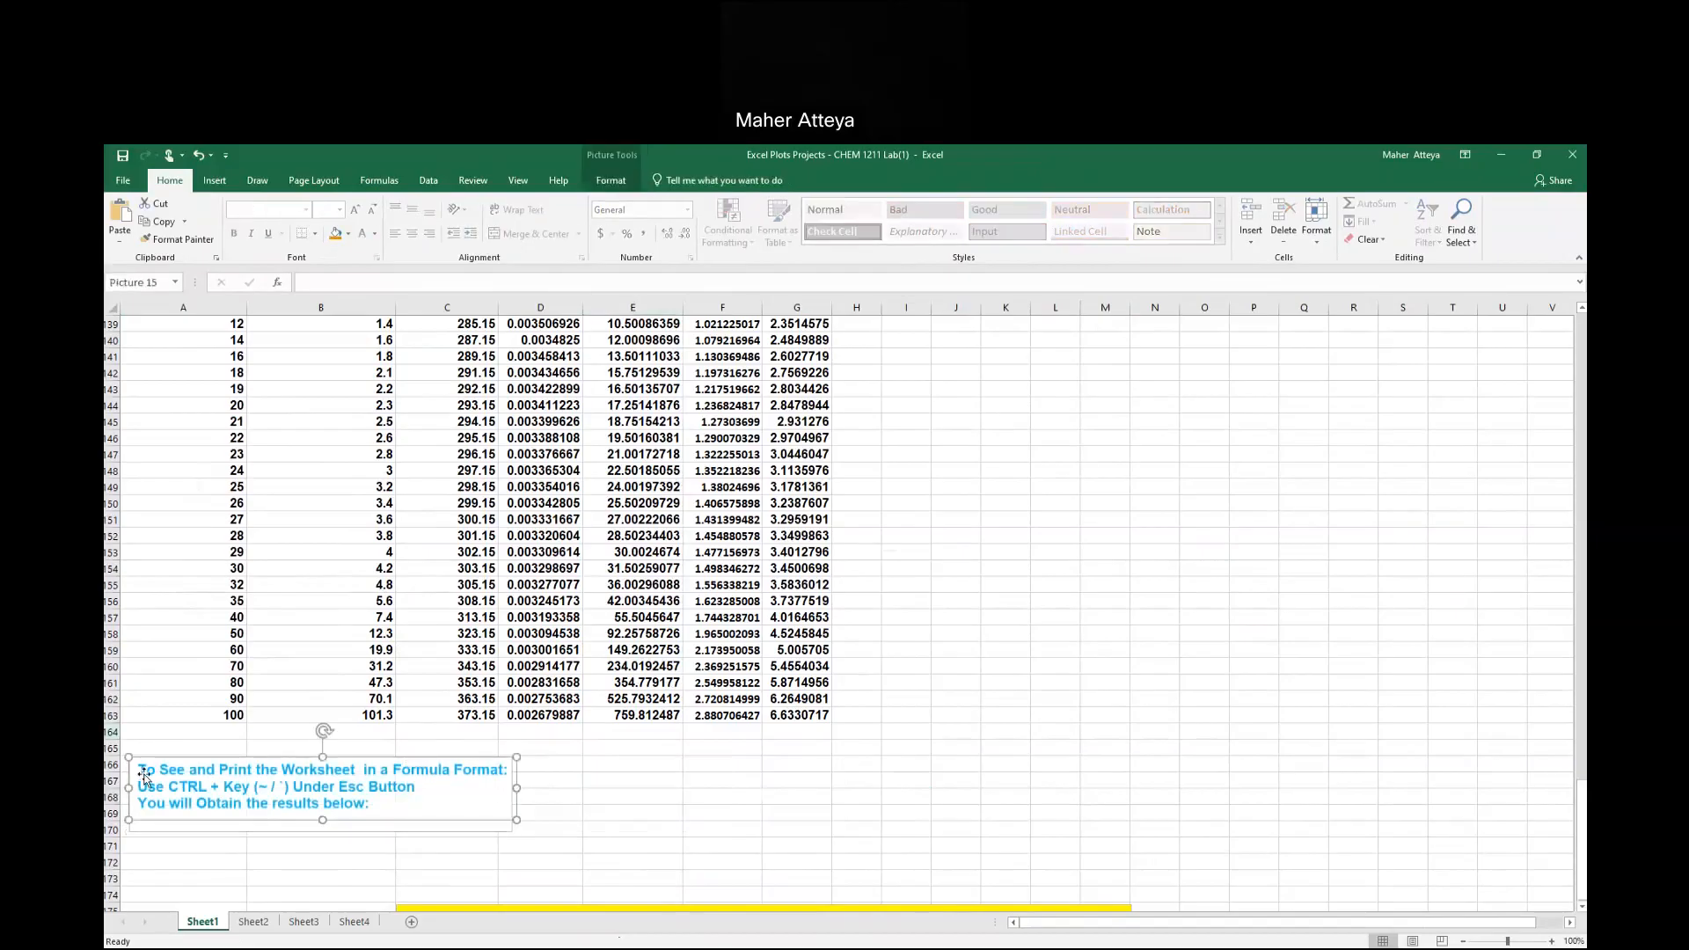
click(348, 233)
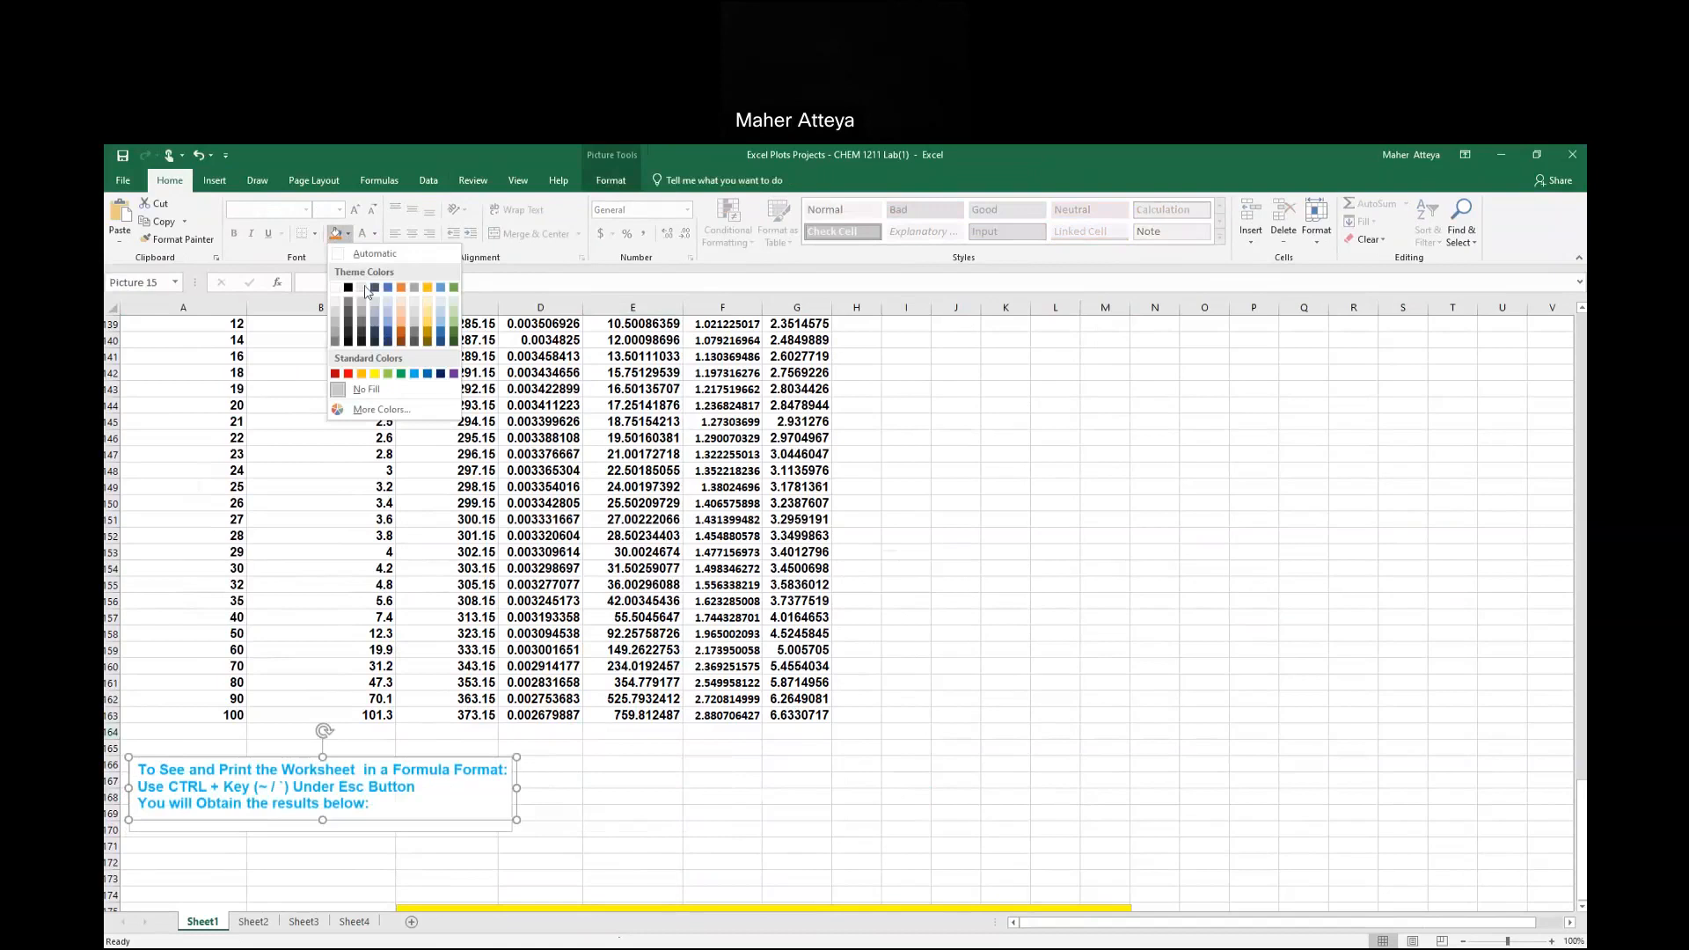
click(374, 373)
click(547, 824)
click(445, 829)
drag(319, 831, 321, 819)
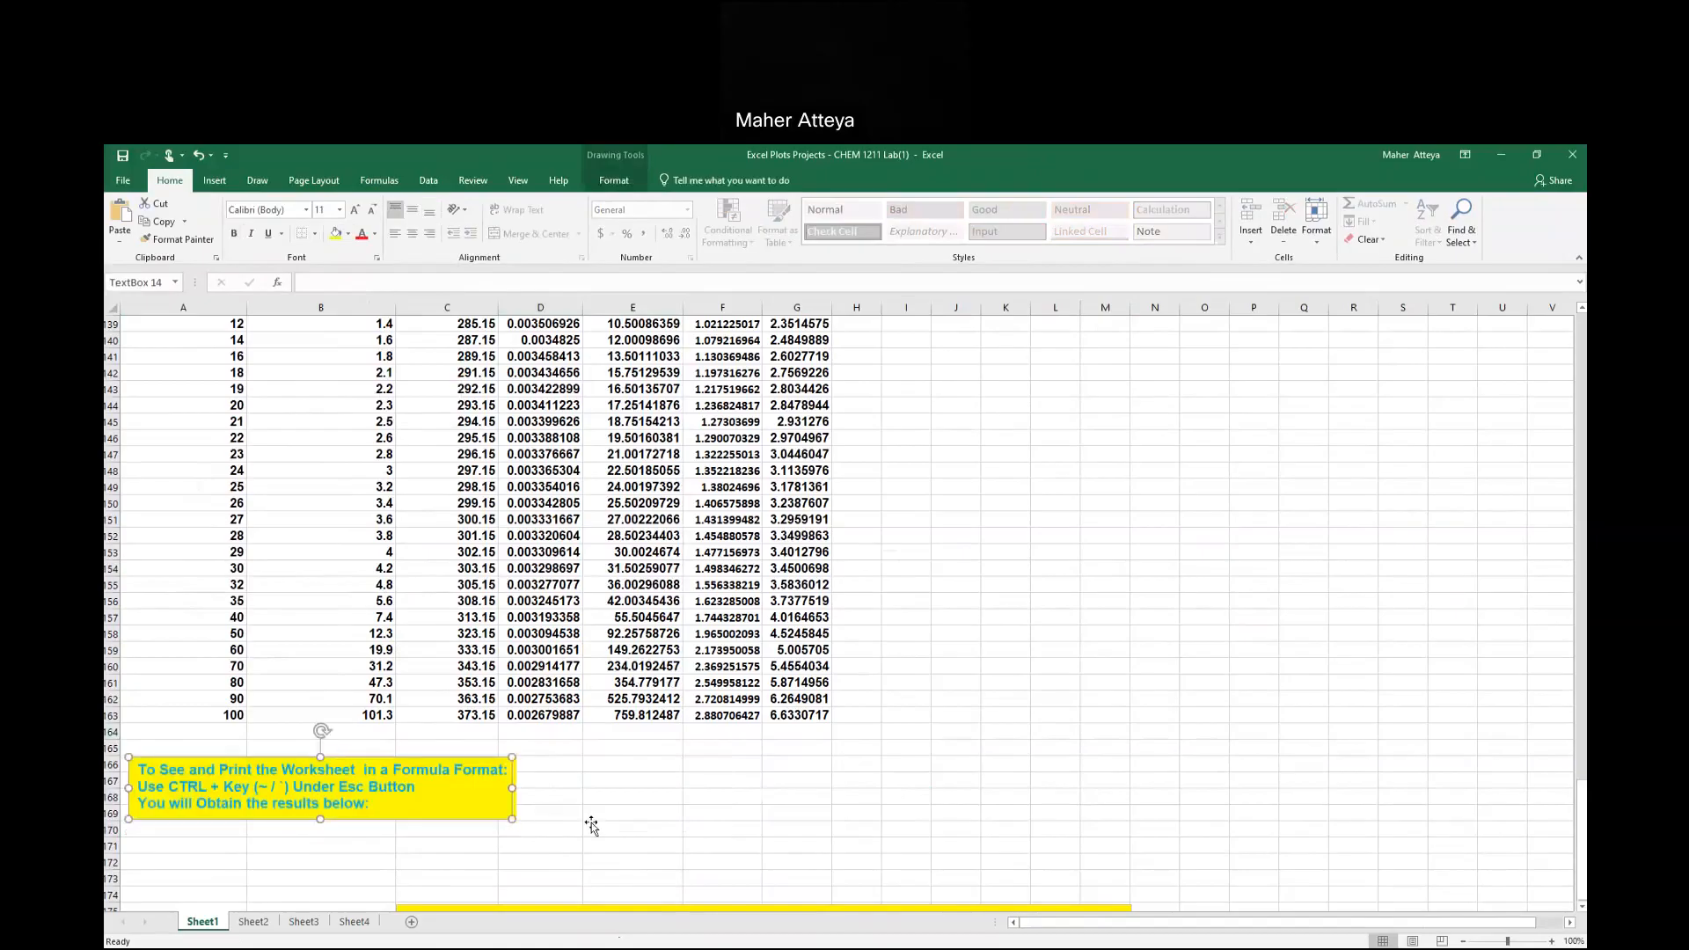
click(591, 827)
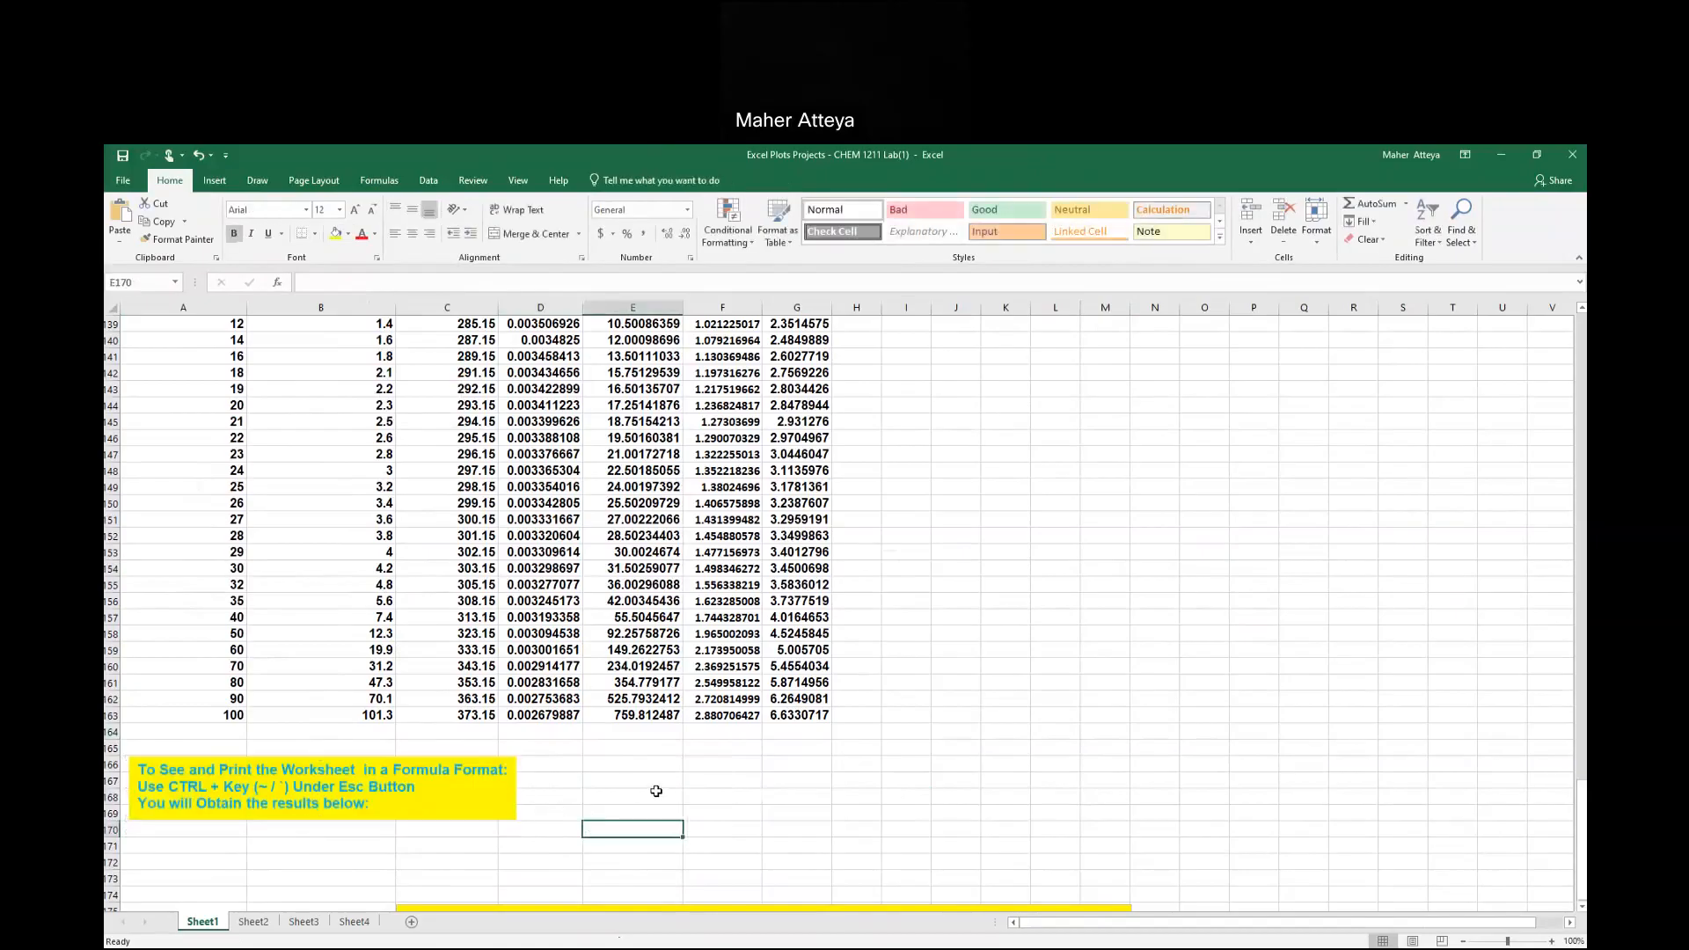
Select A170:D174 under the yellow note and insert five rows above the Part IV graph banner.
scroll(657, 791, down, 4)
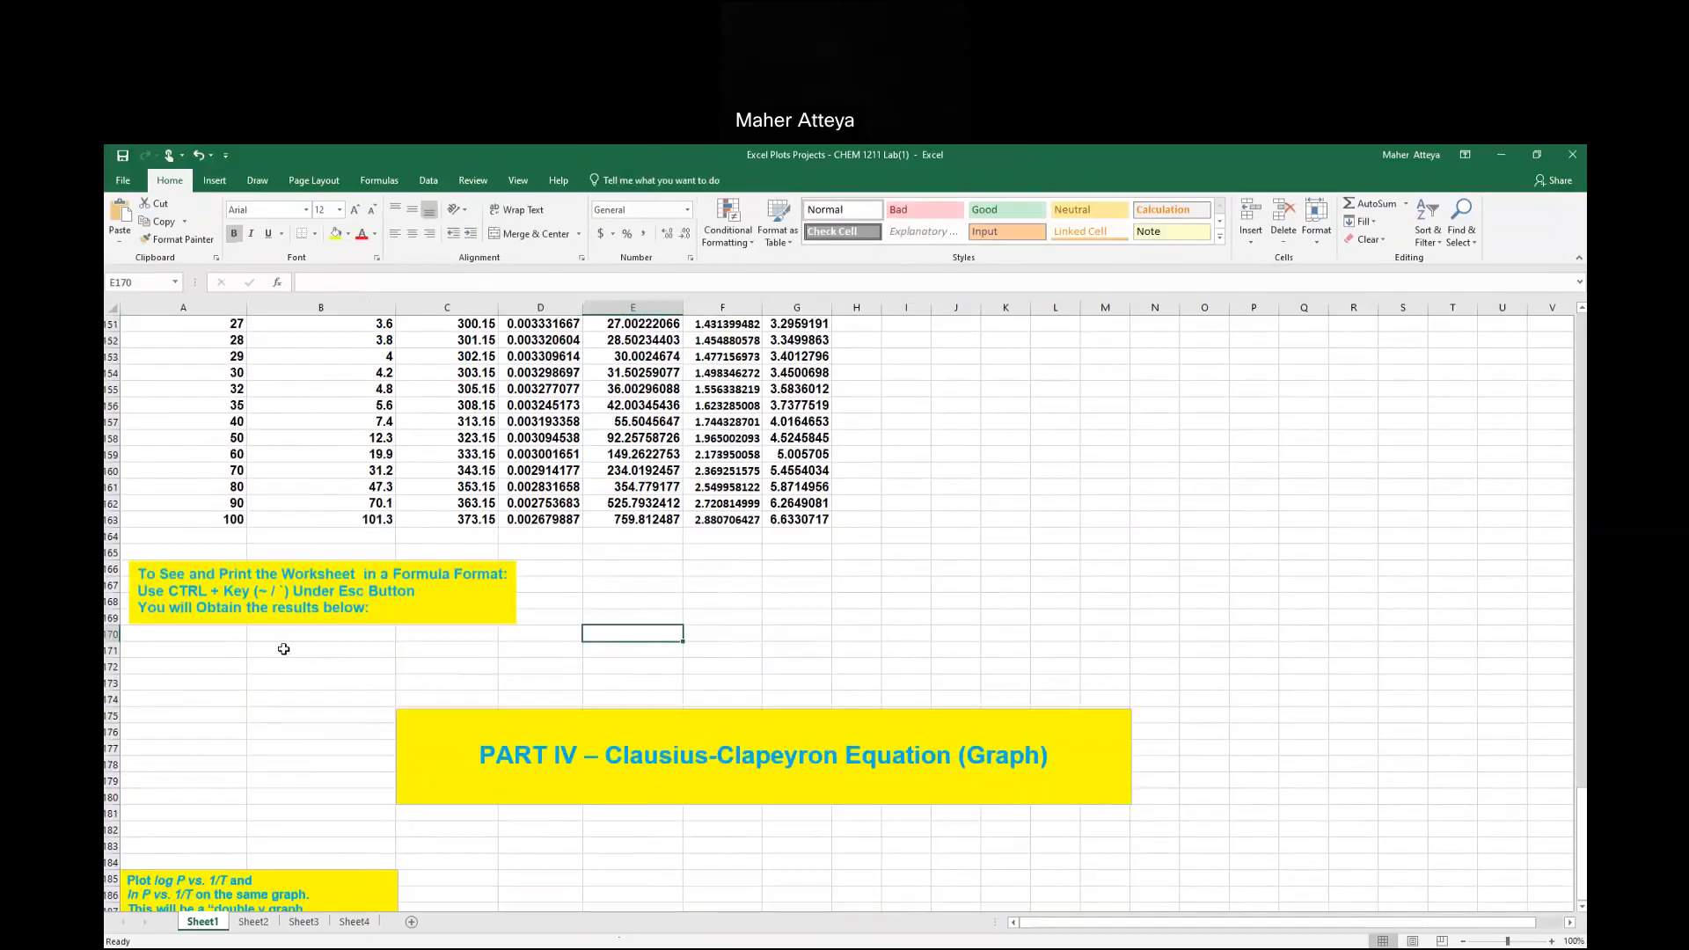
drag(223, 645, 594, 673)
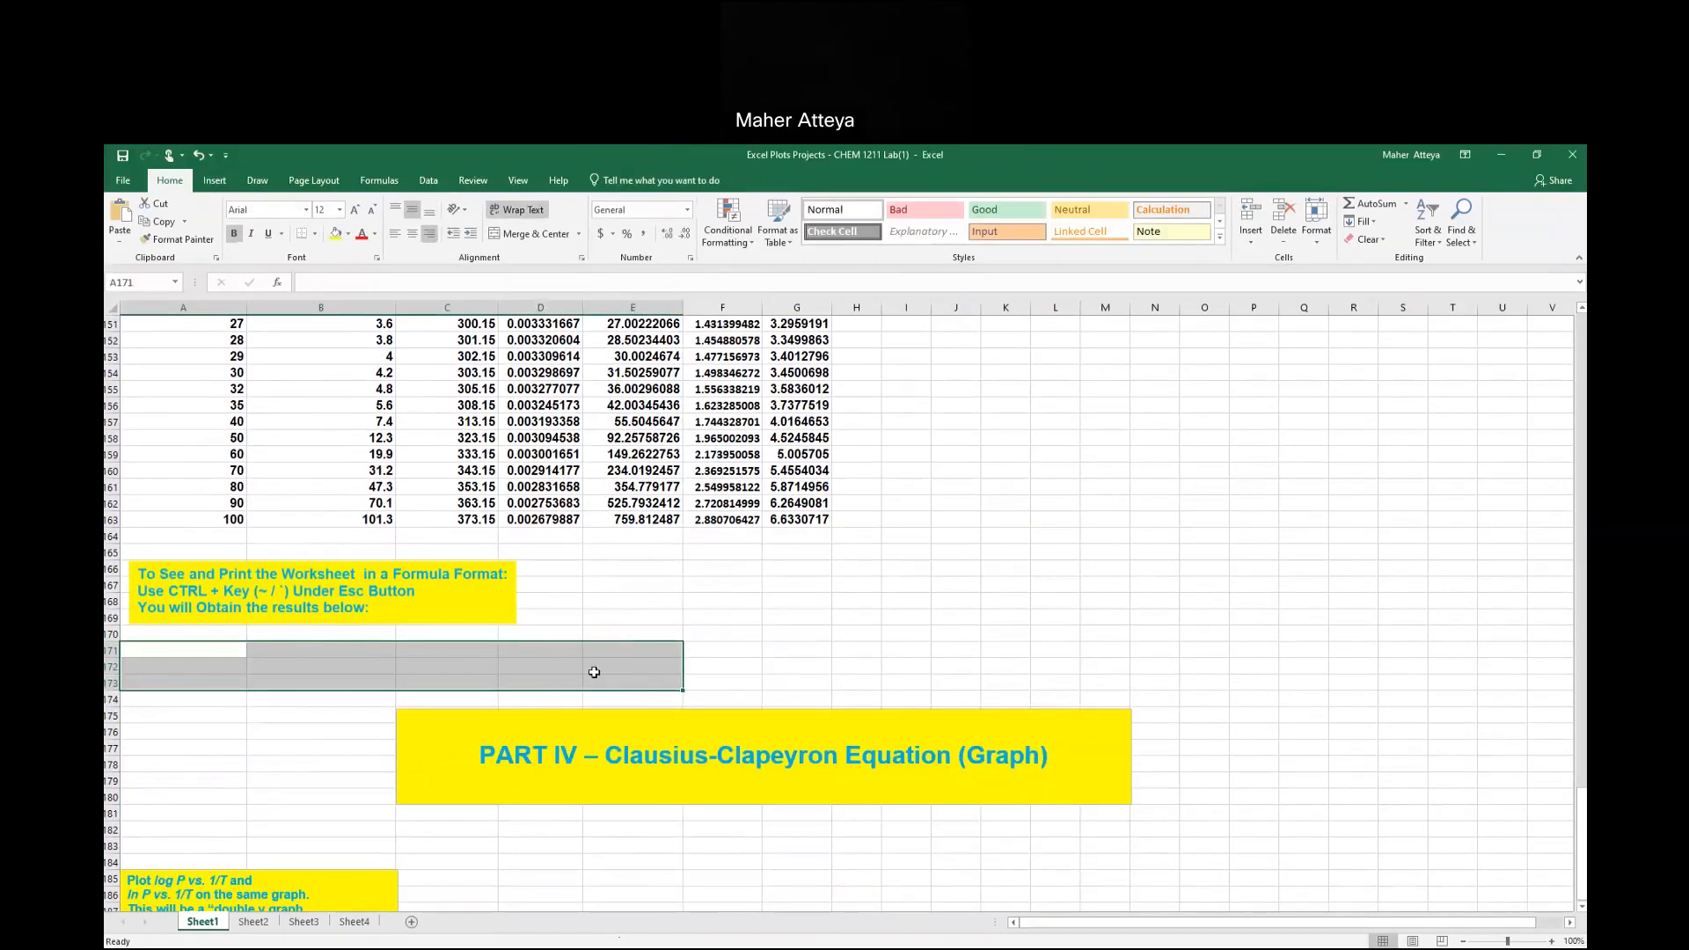
click(702, 590)
drag(196, 634, 532, 701)
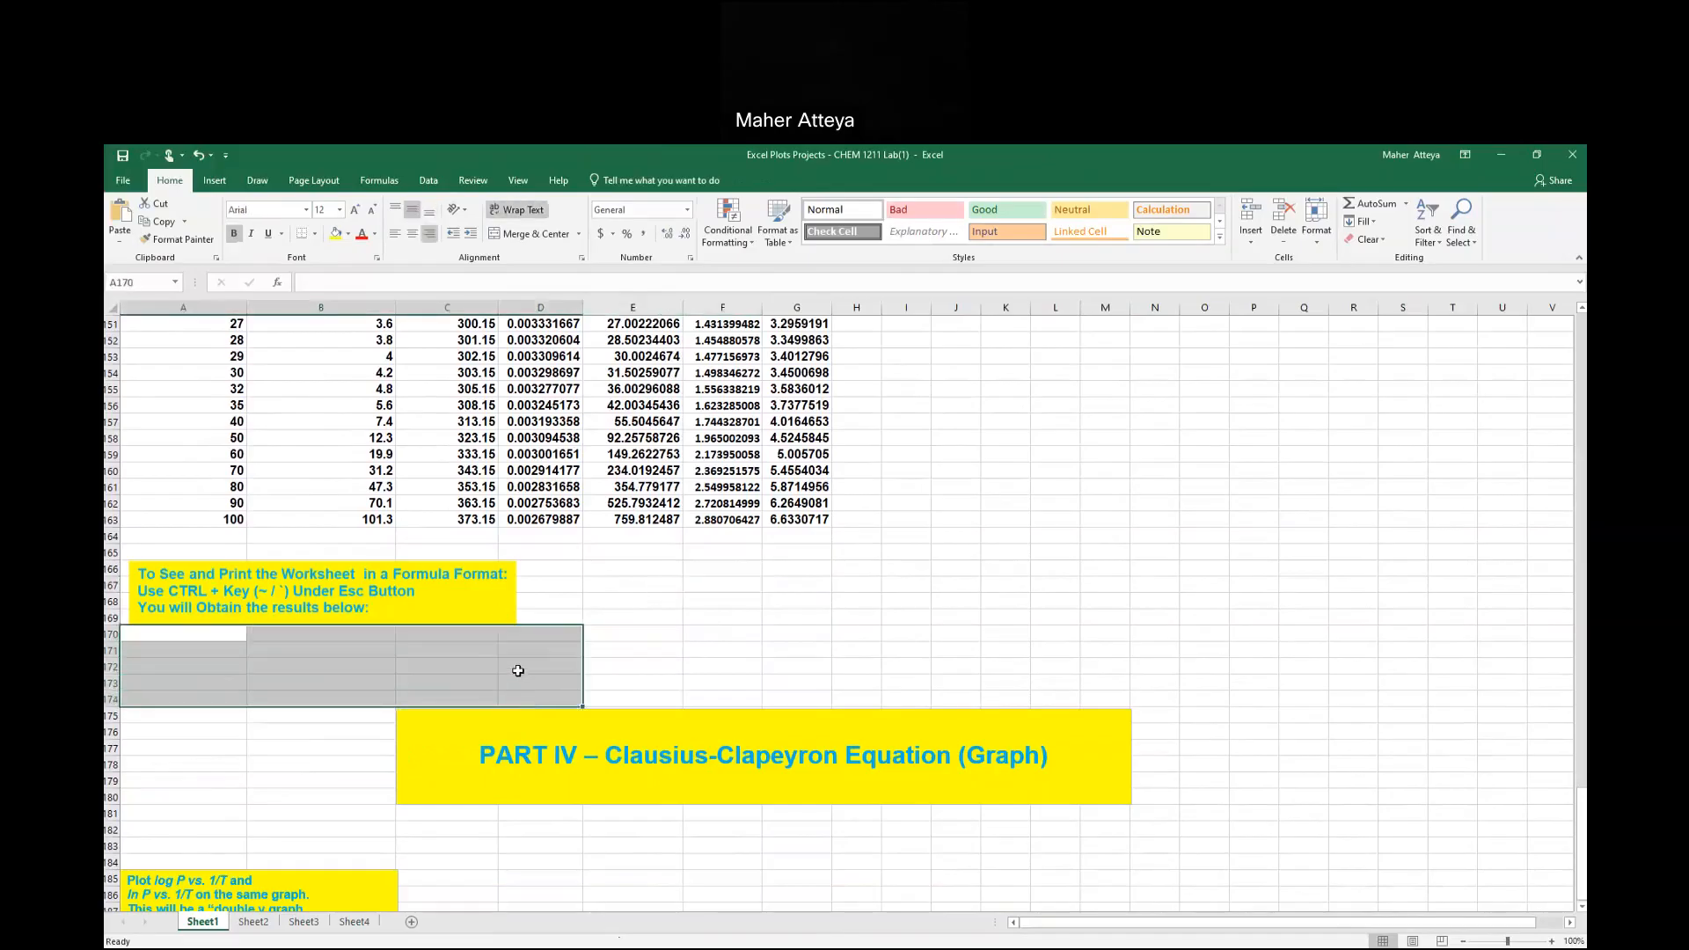
right_click(518, 674)
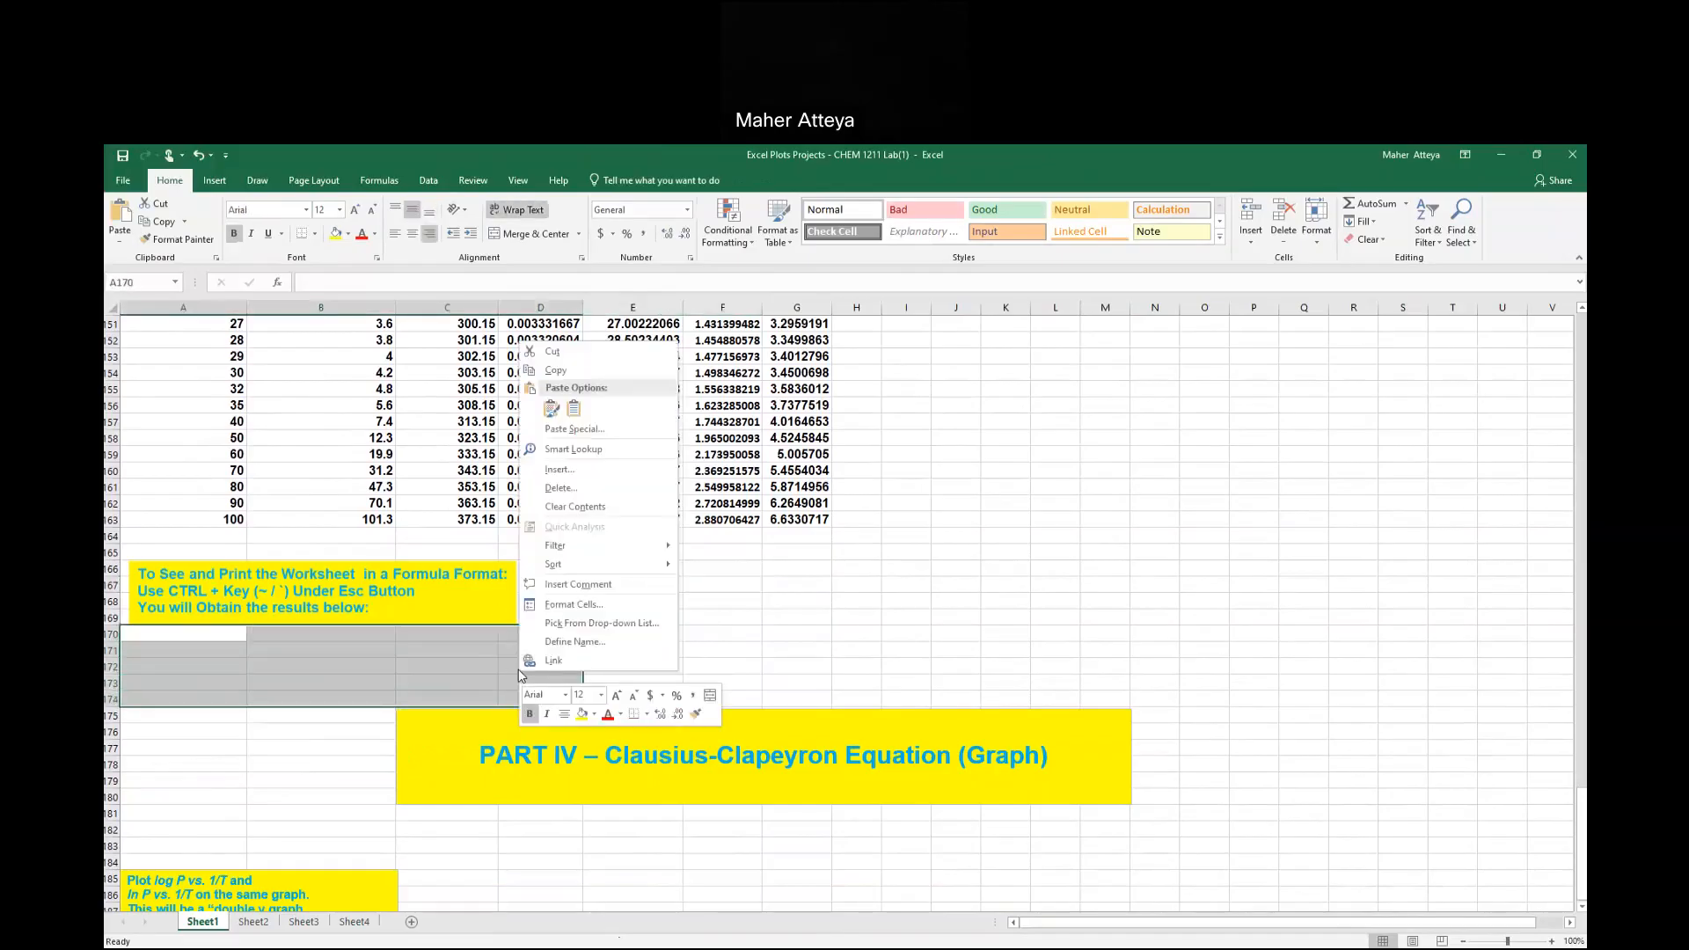
click(593, 472)
click(555, 466)
click(563, 509)
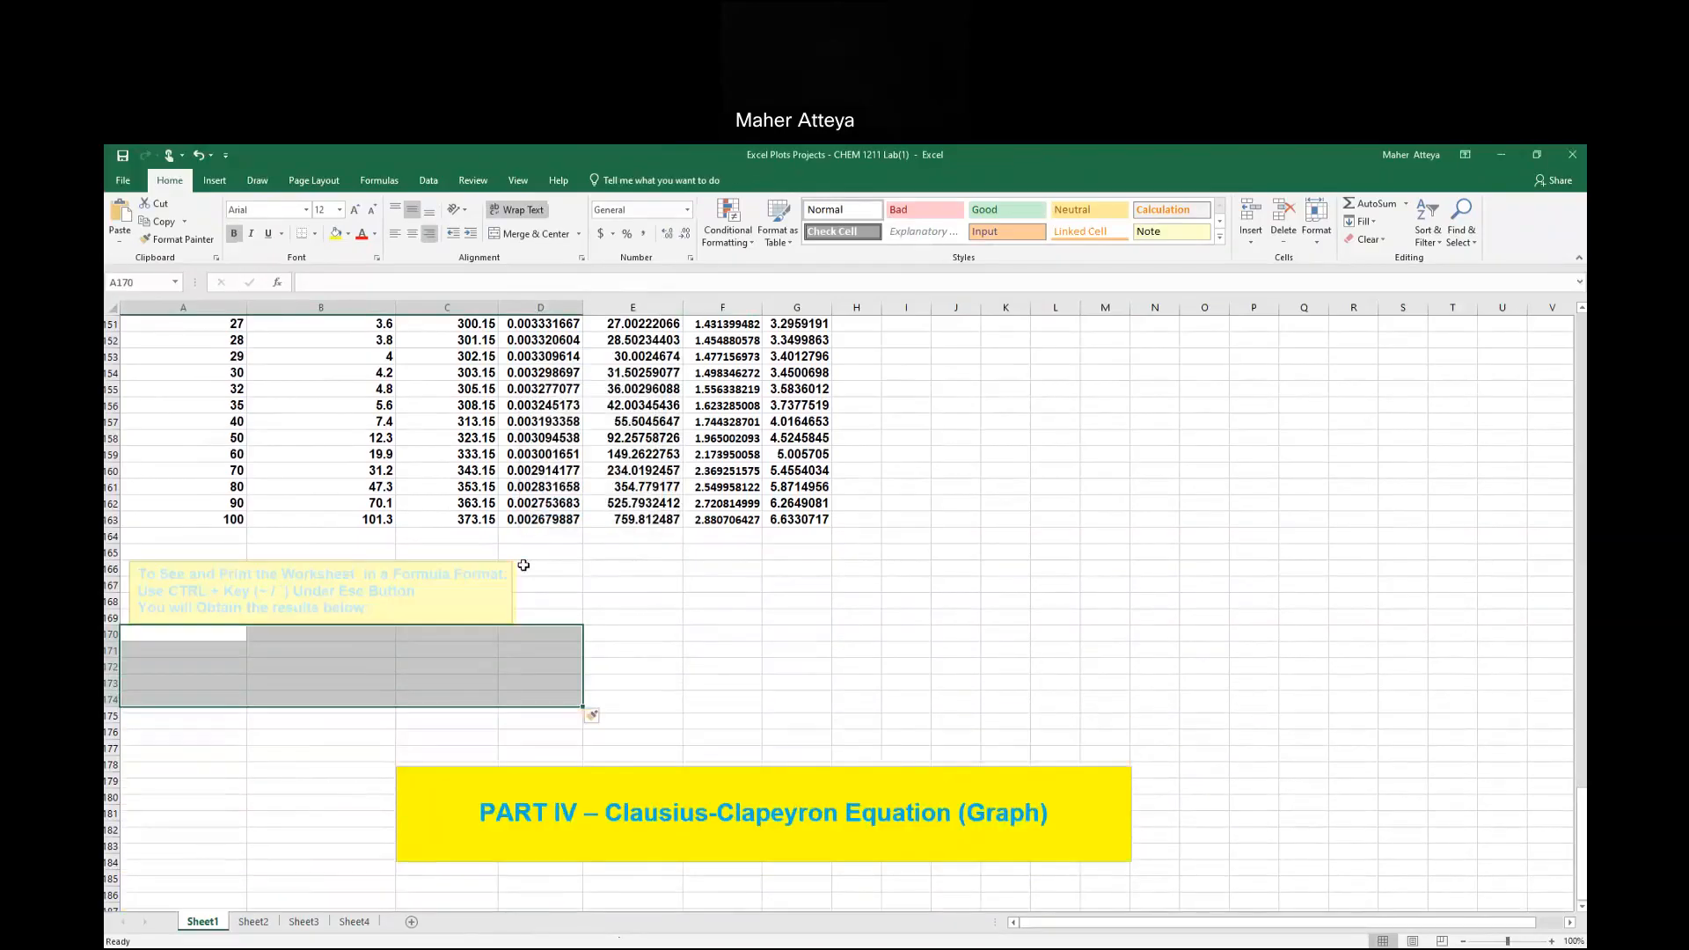
Insert five entire rows three more times at row 170 to make room for the formula table above the Part IV banner.
right_click(486, 667)
click(526, 464)
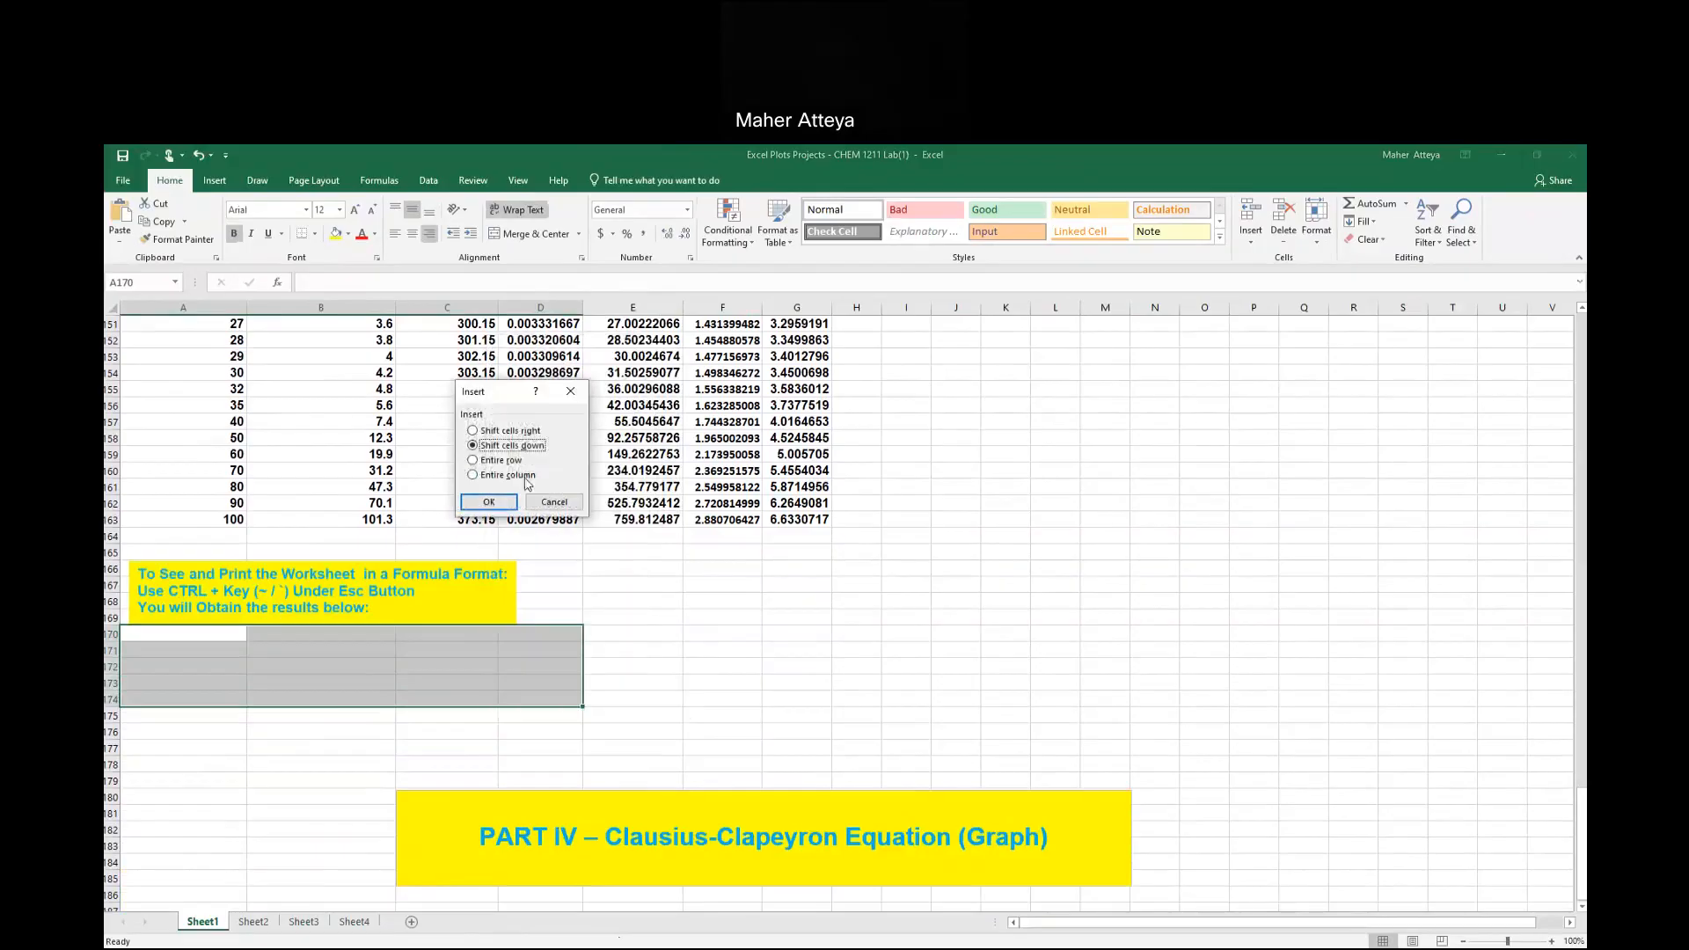
click(498, 461)
click(490, 501)
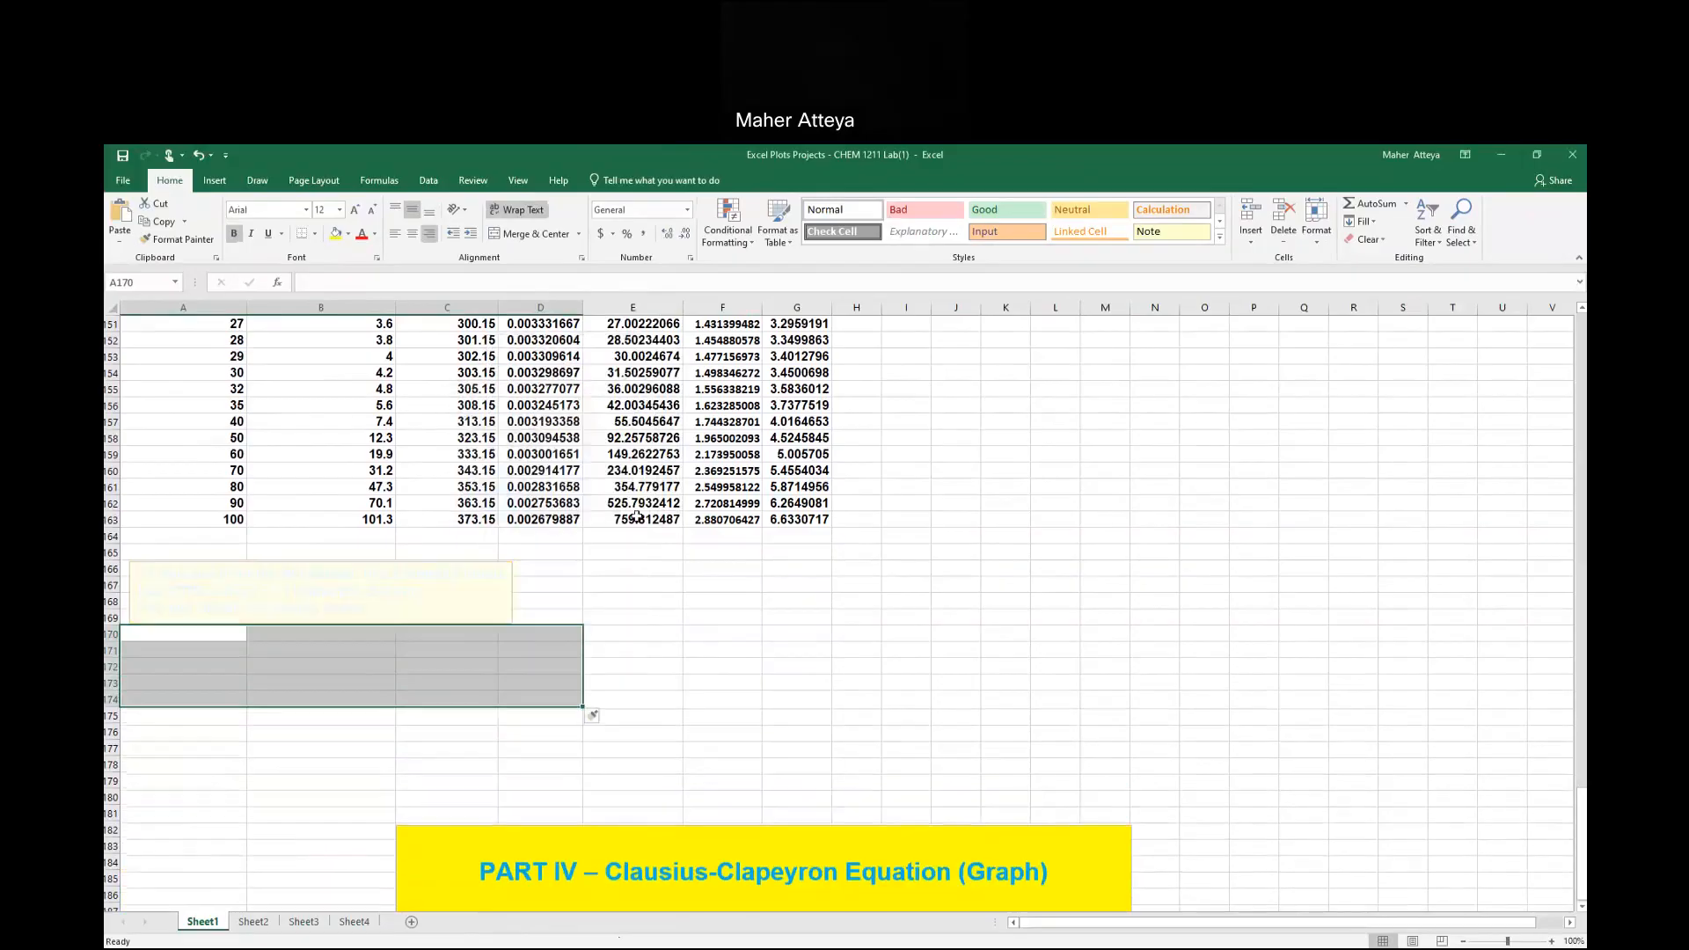
right_click(504, 669)
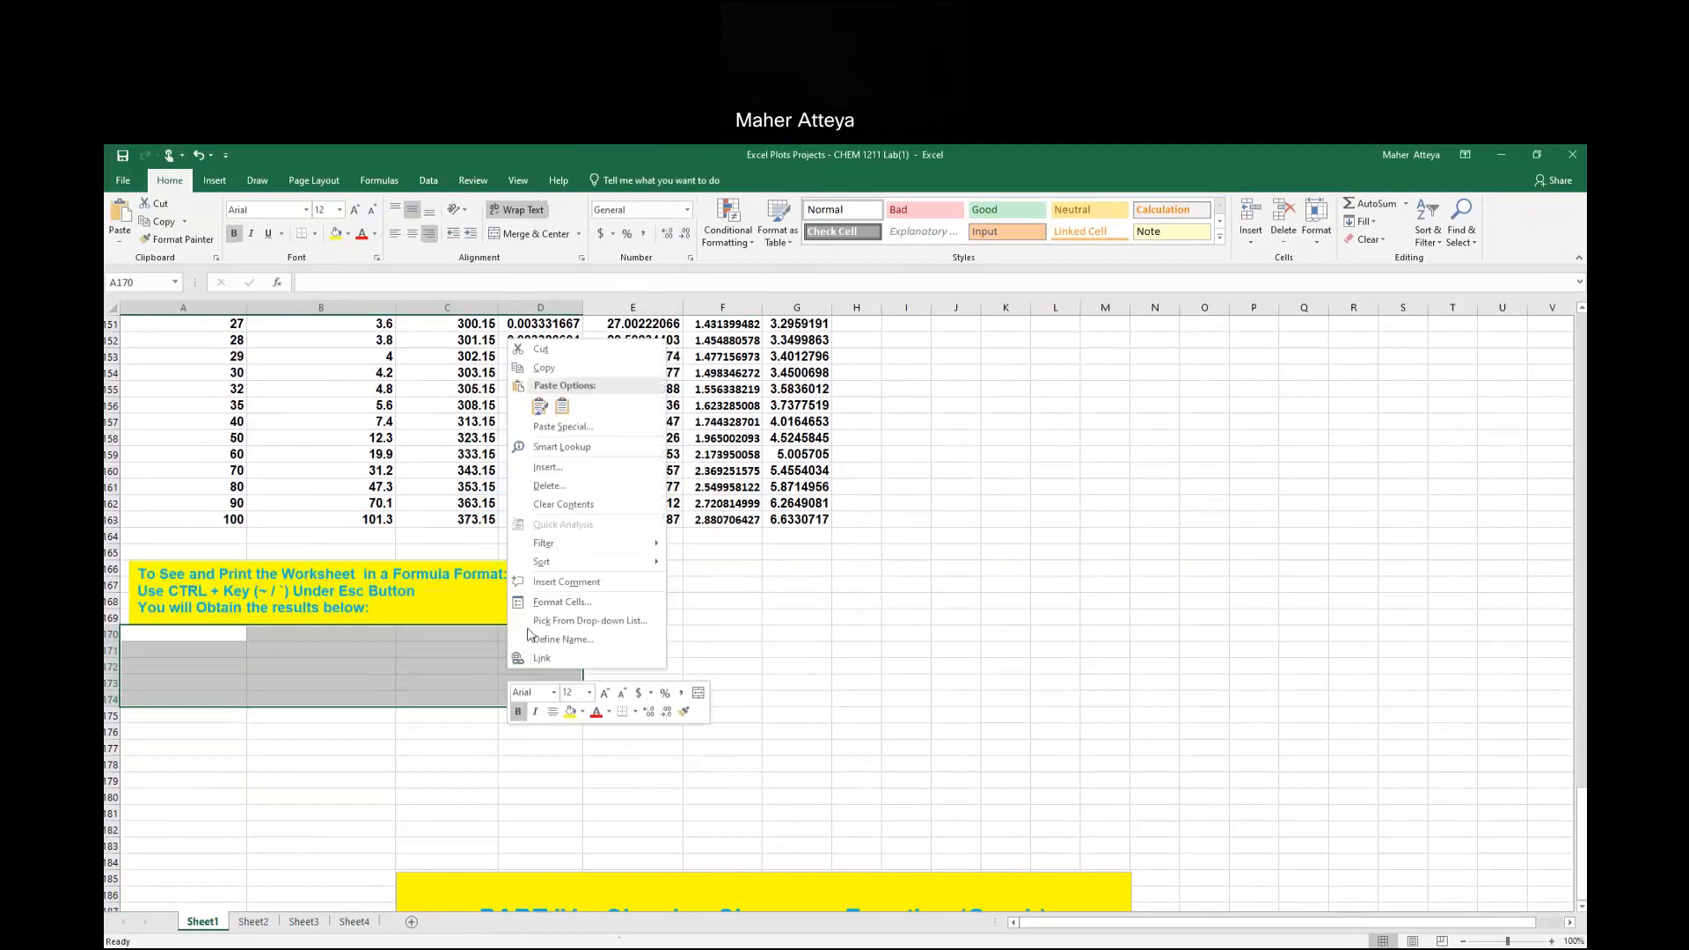
click(547, 467)
click(553, 468)
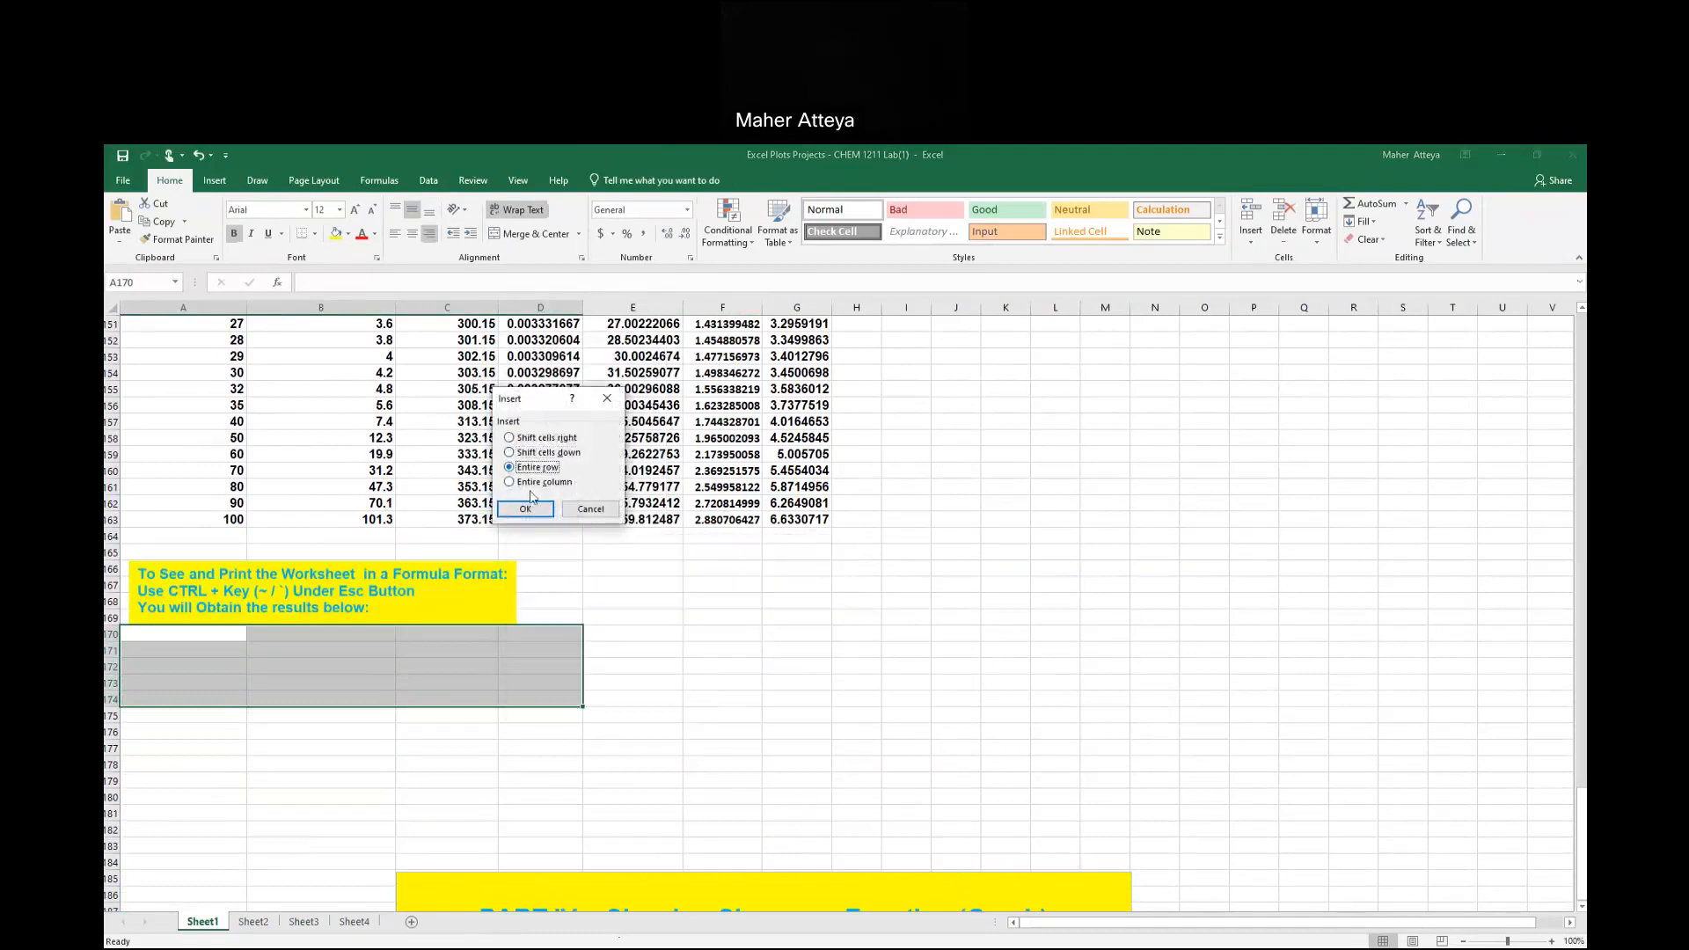
click(531, 508)
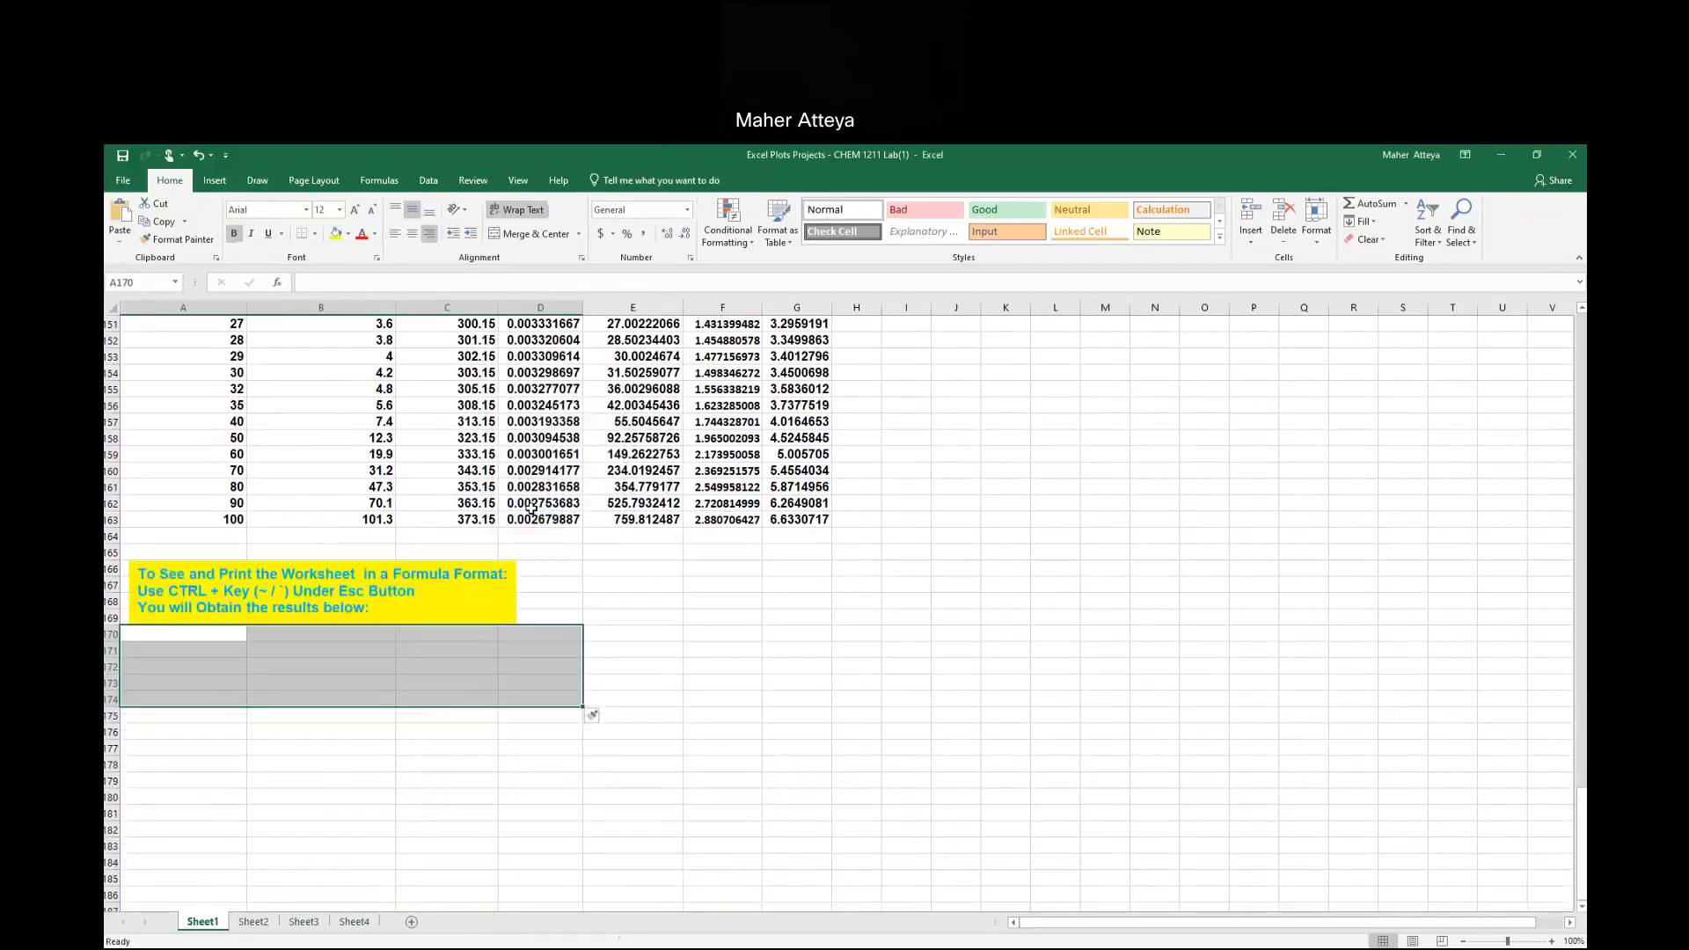
right_click(495, 660)
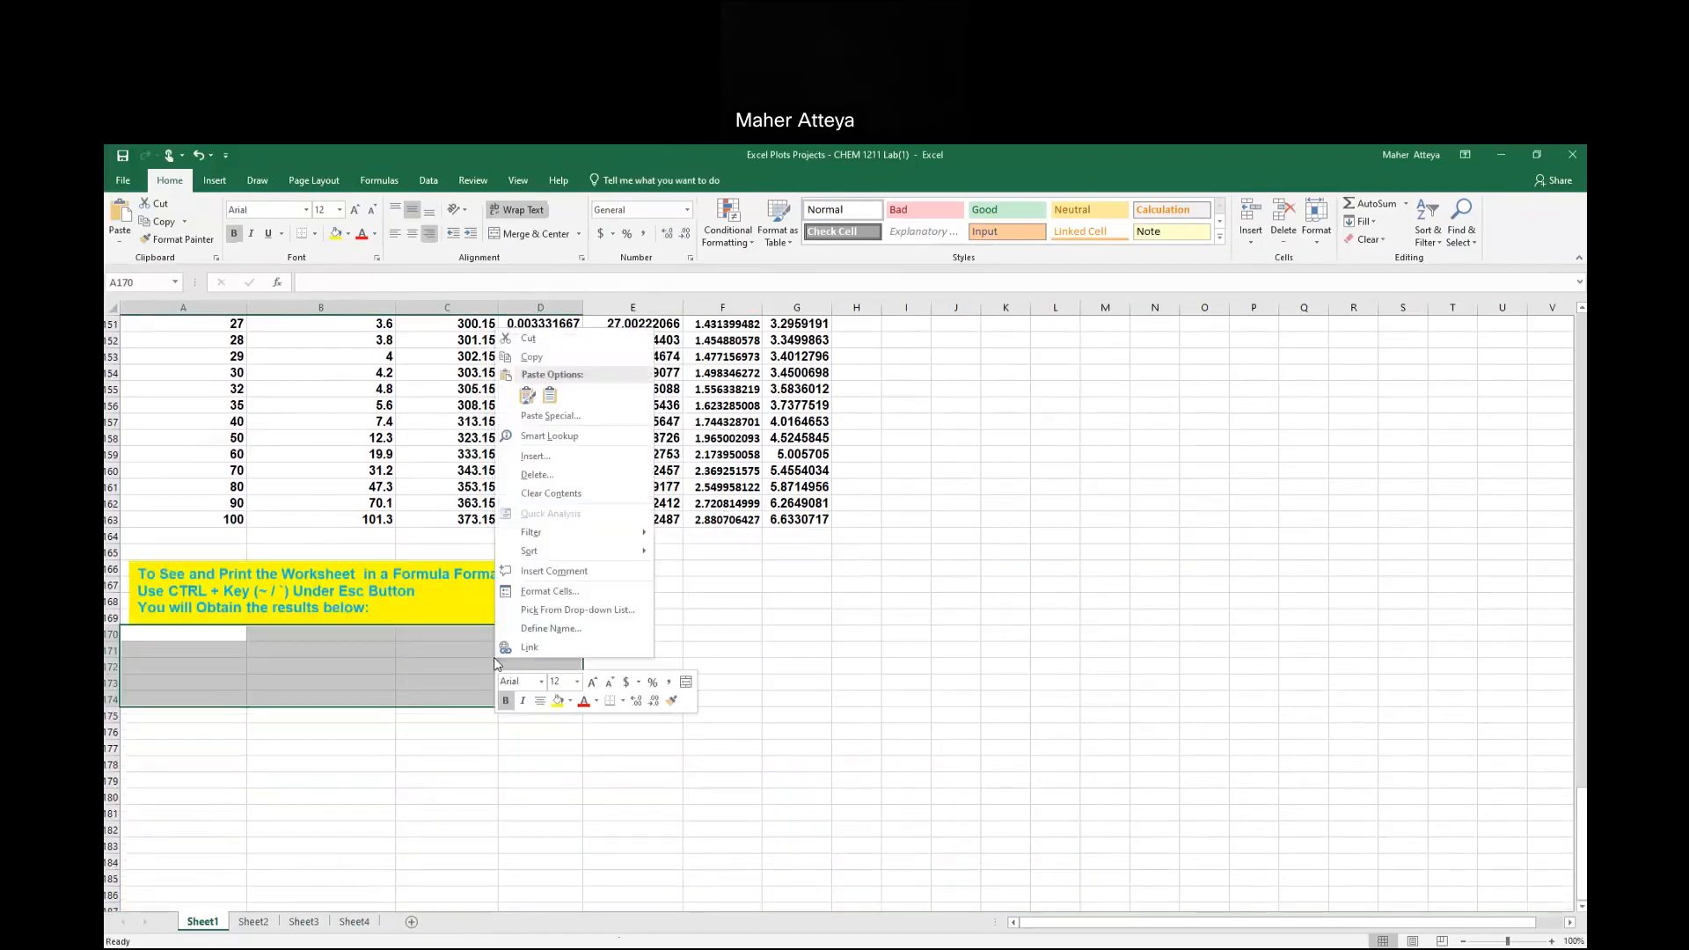
click(537, 457)
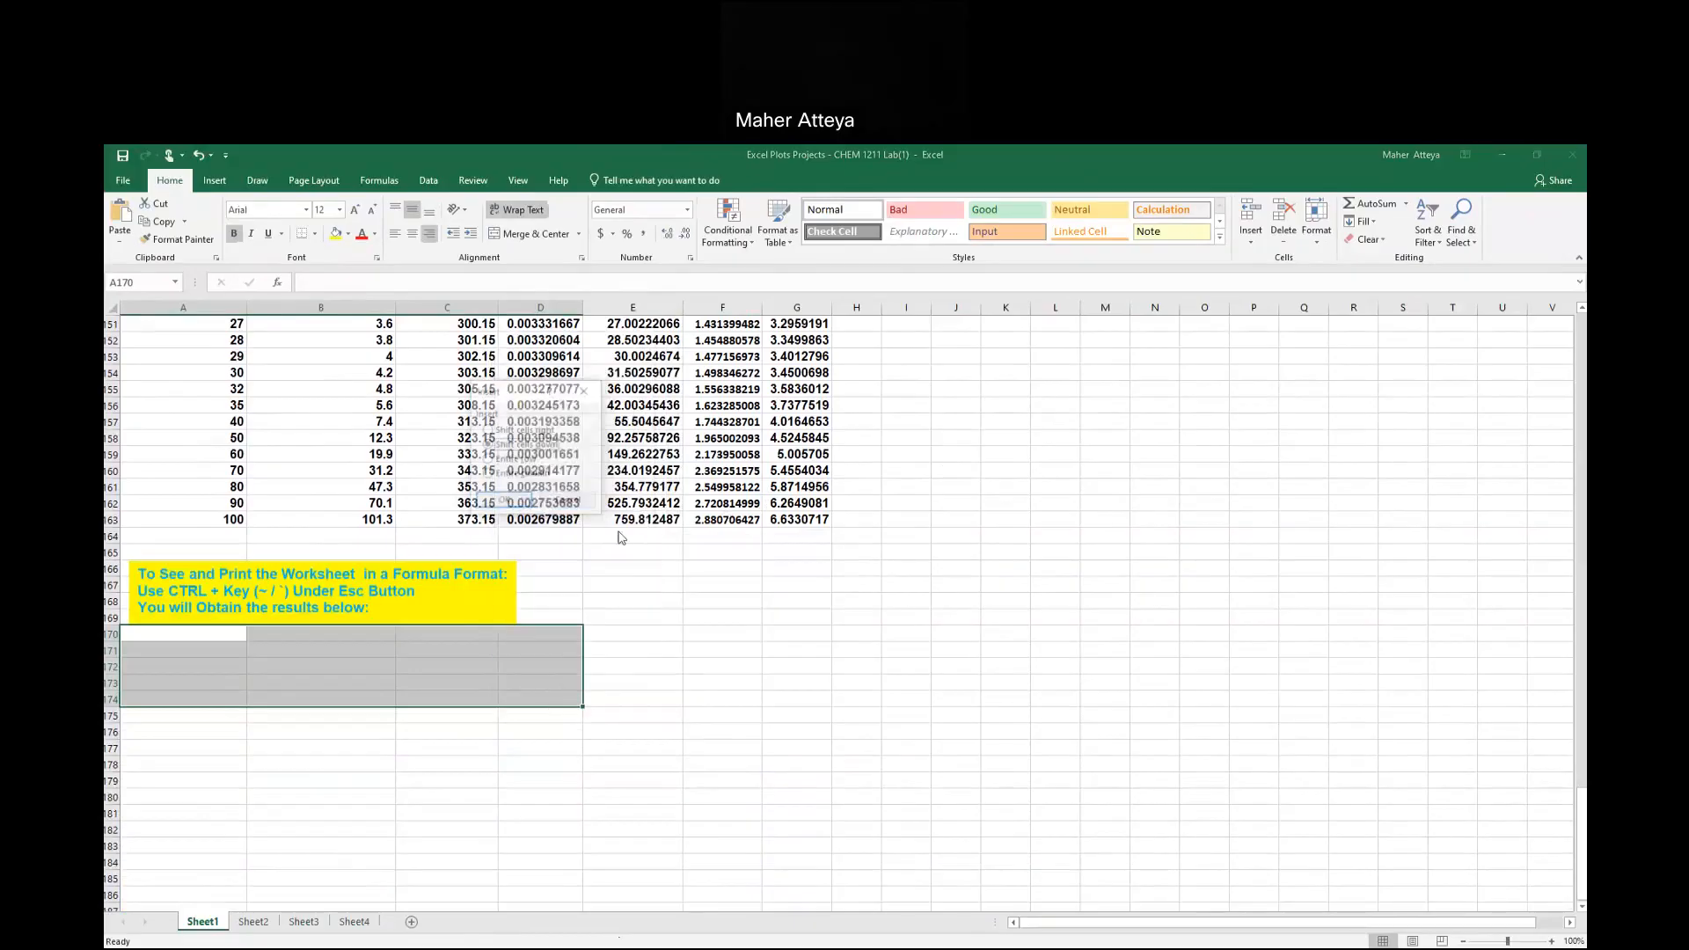
click(510, 501)
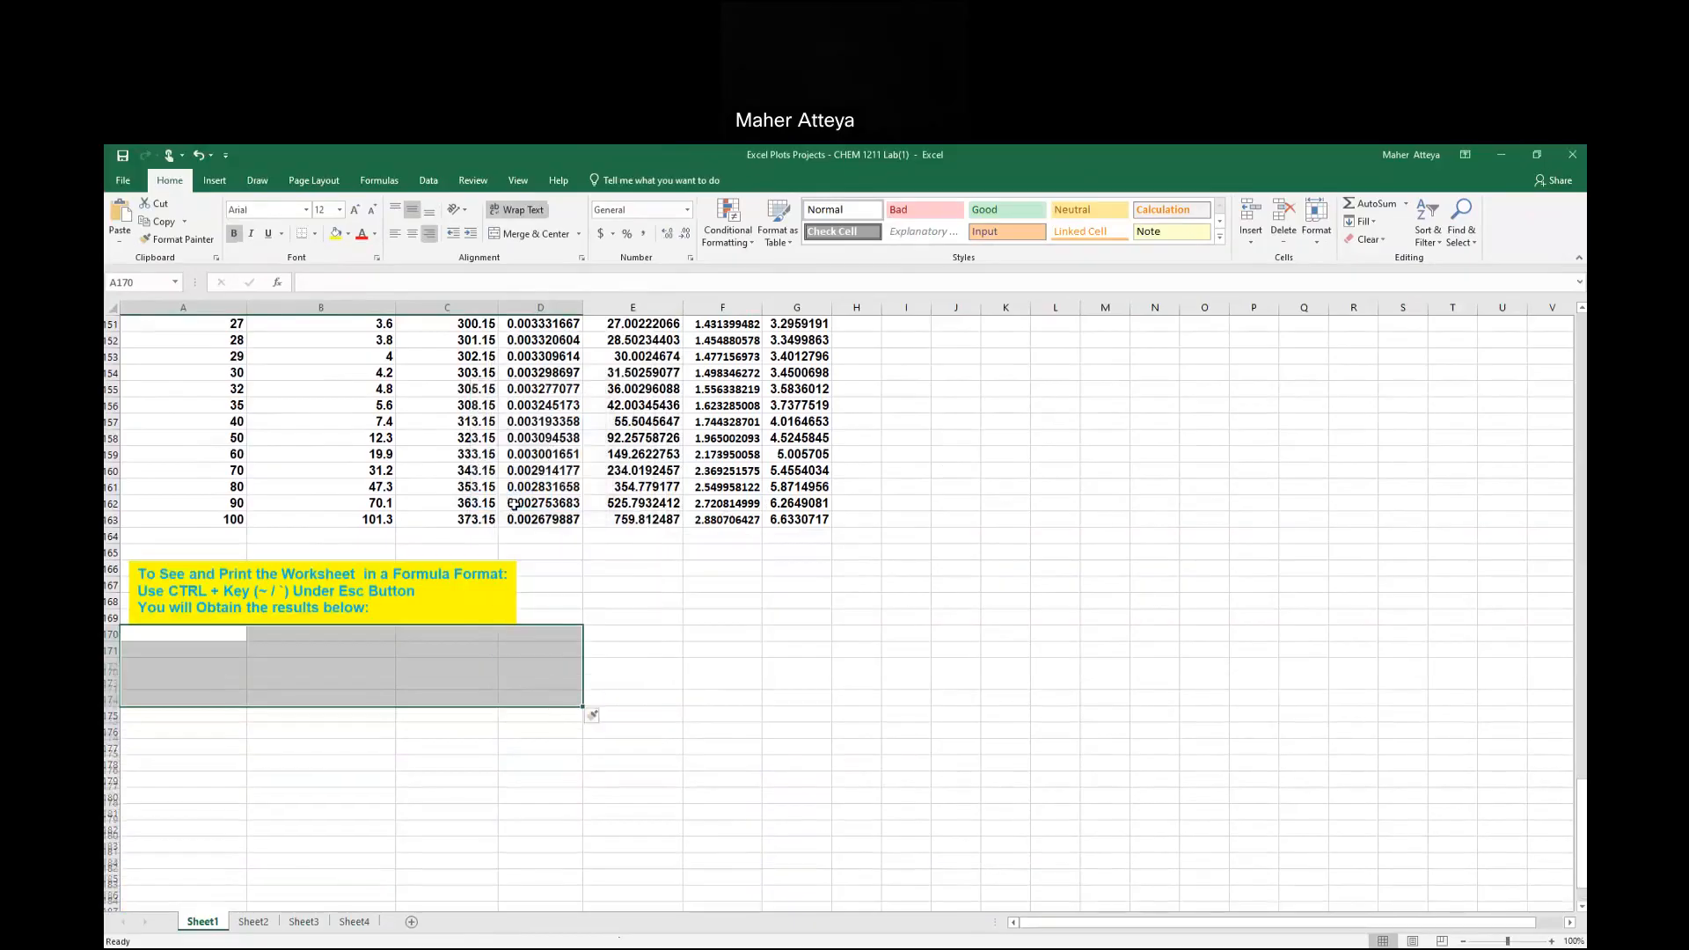
scroll(515, 504, down, 4)
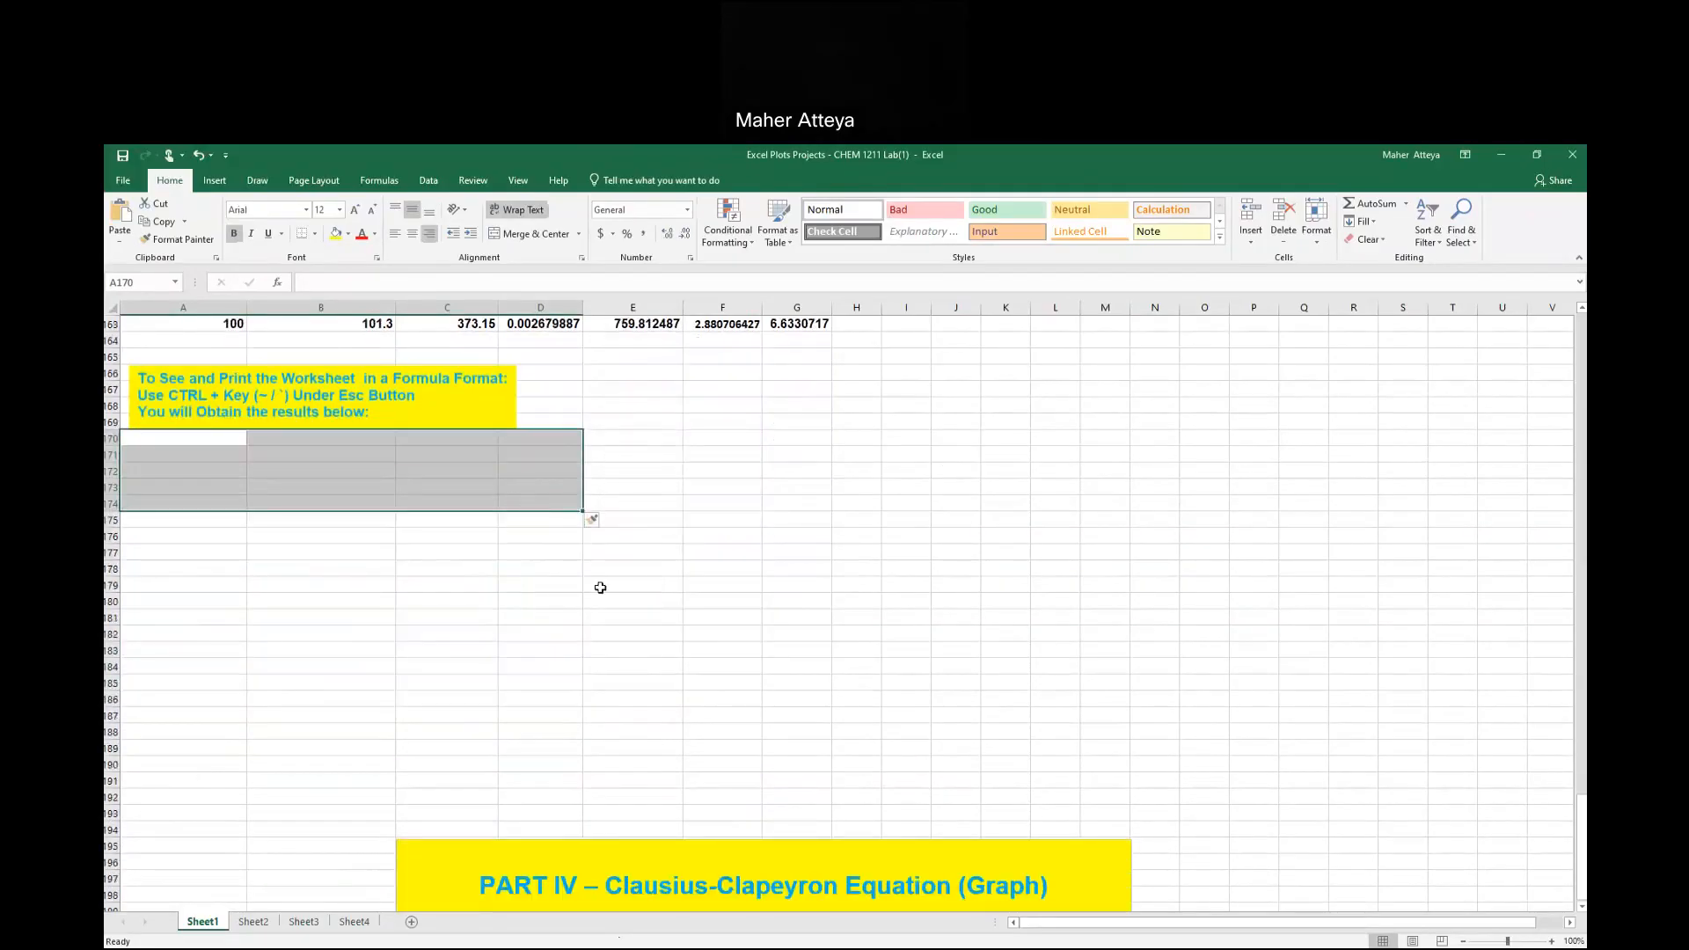
Insert rows at the selected range A170:D174 twice, five at a time, to make room above the PART IV heading.
right_click(533, 476)
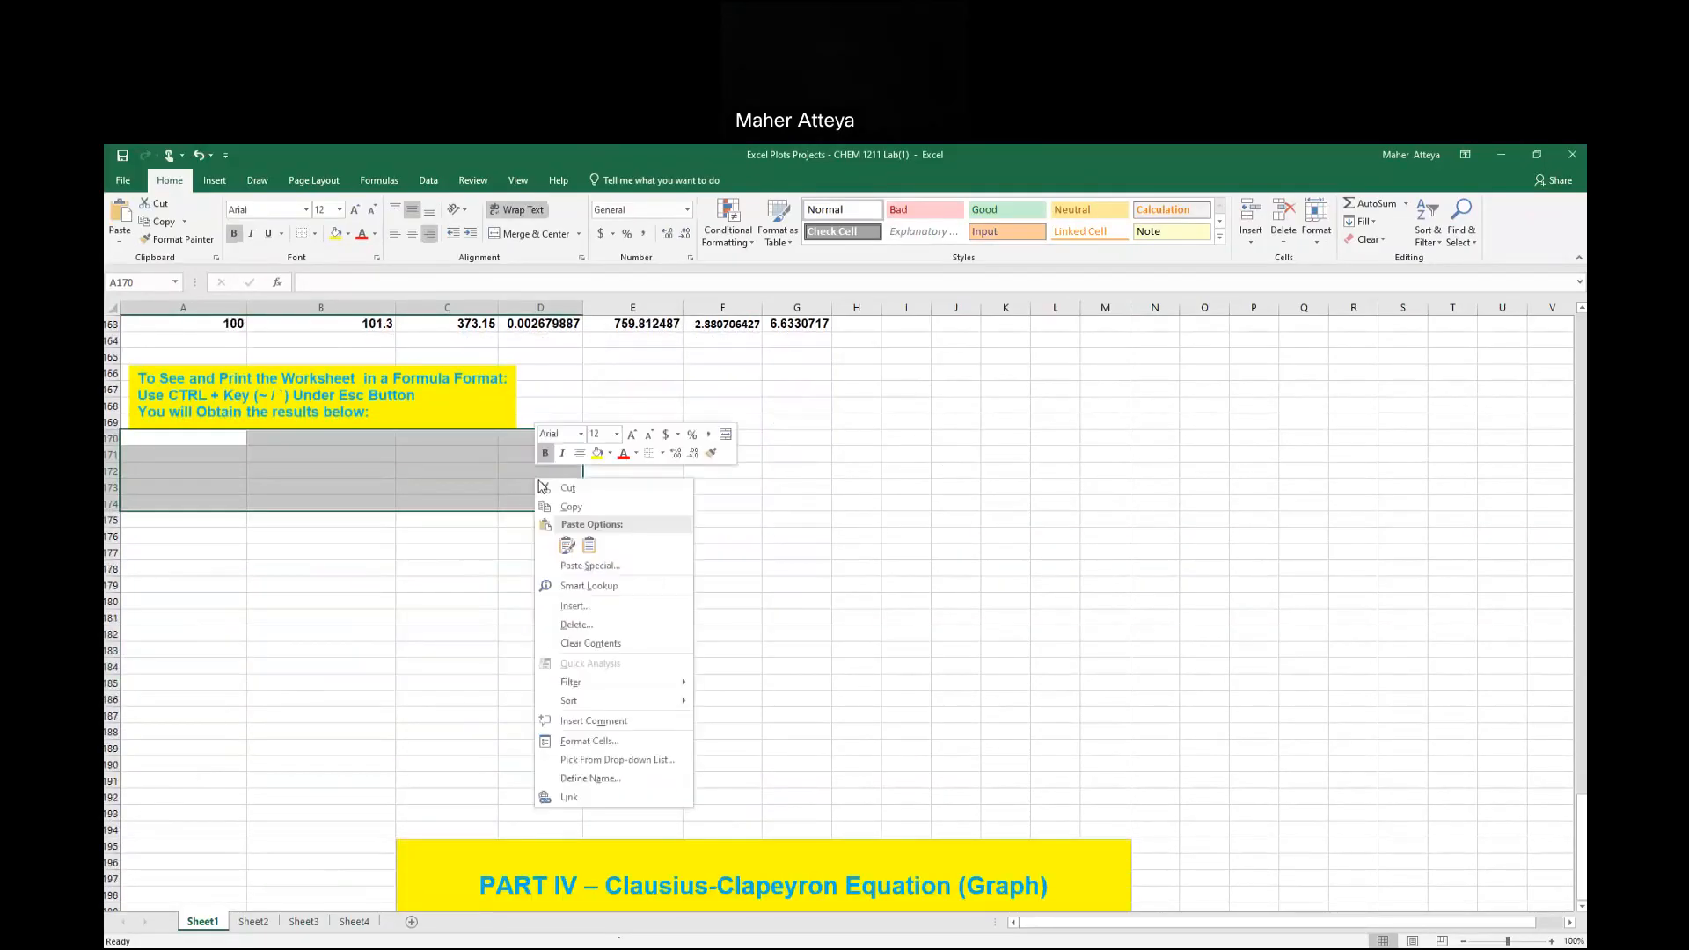
click(568, 609)
click(543, 607)
click(533, 648)
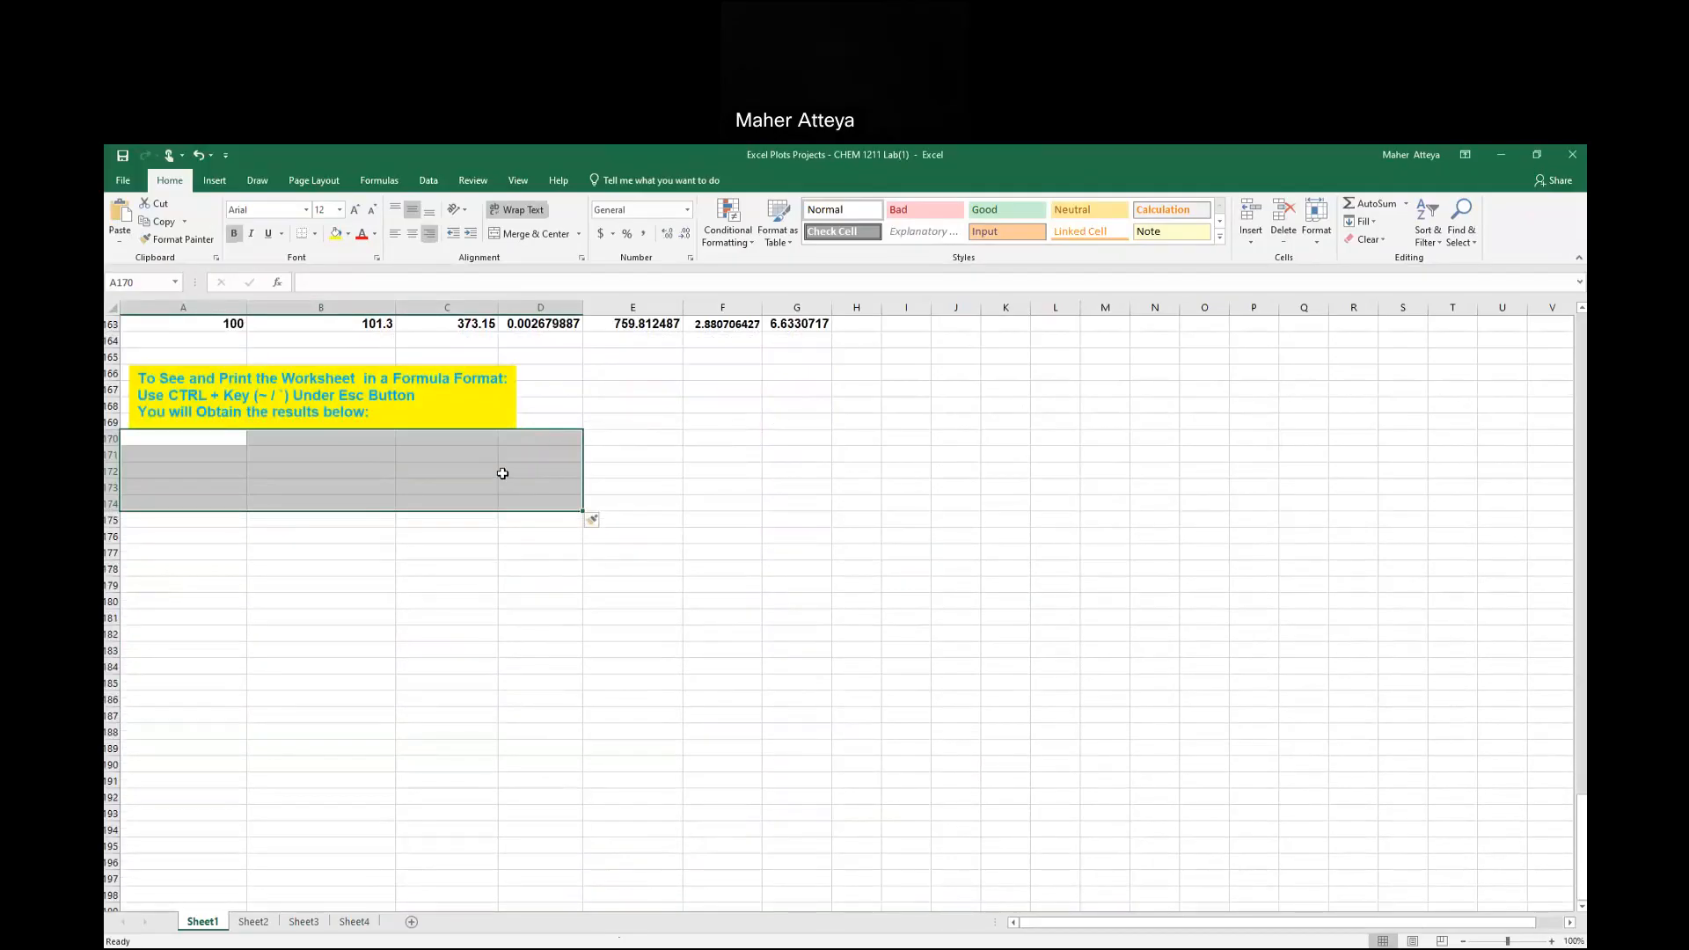
right_click(503, 473)
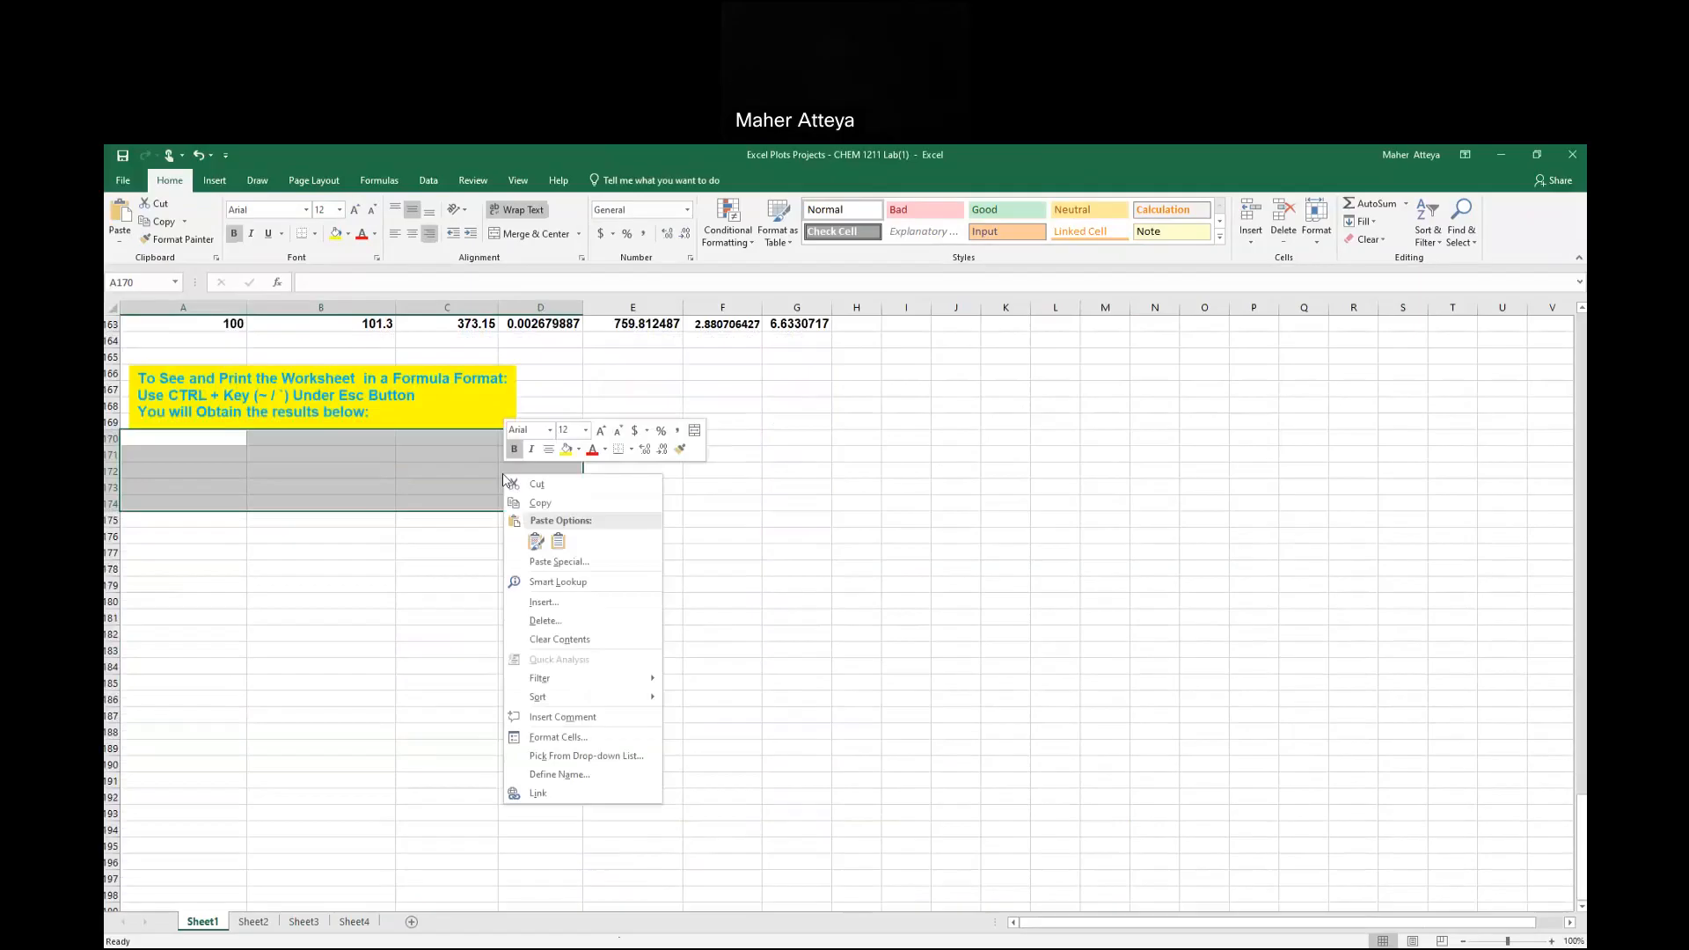
click(546, 602)
click(542, 602)
click(516, 639)
Insert one more entire row at cell D175, above the PART IV heading.
scroll(628, 601, down, 5)
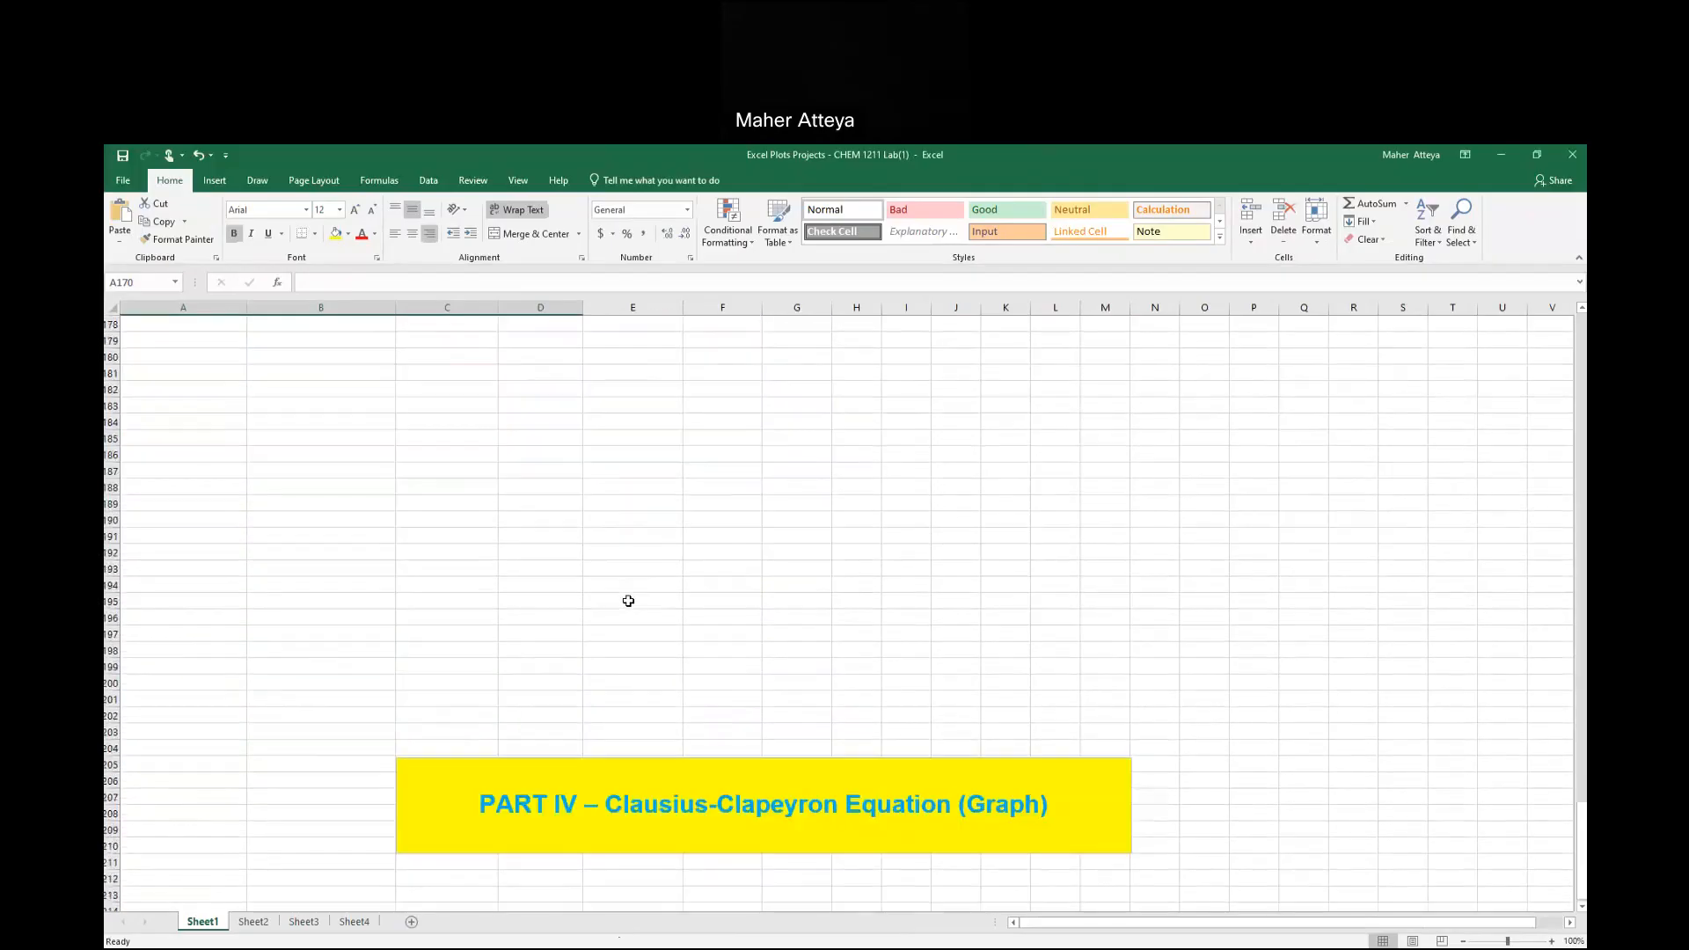
scroll(628, 601, up, 3)
right_click(519, 429)
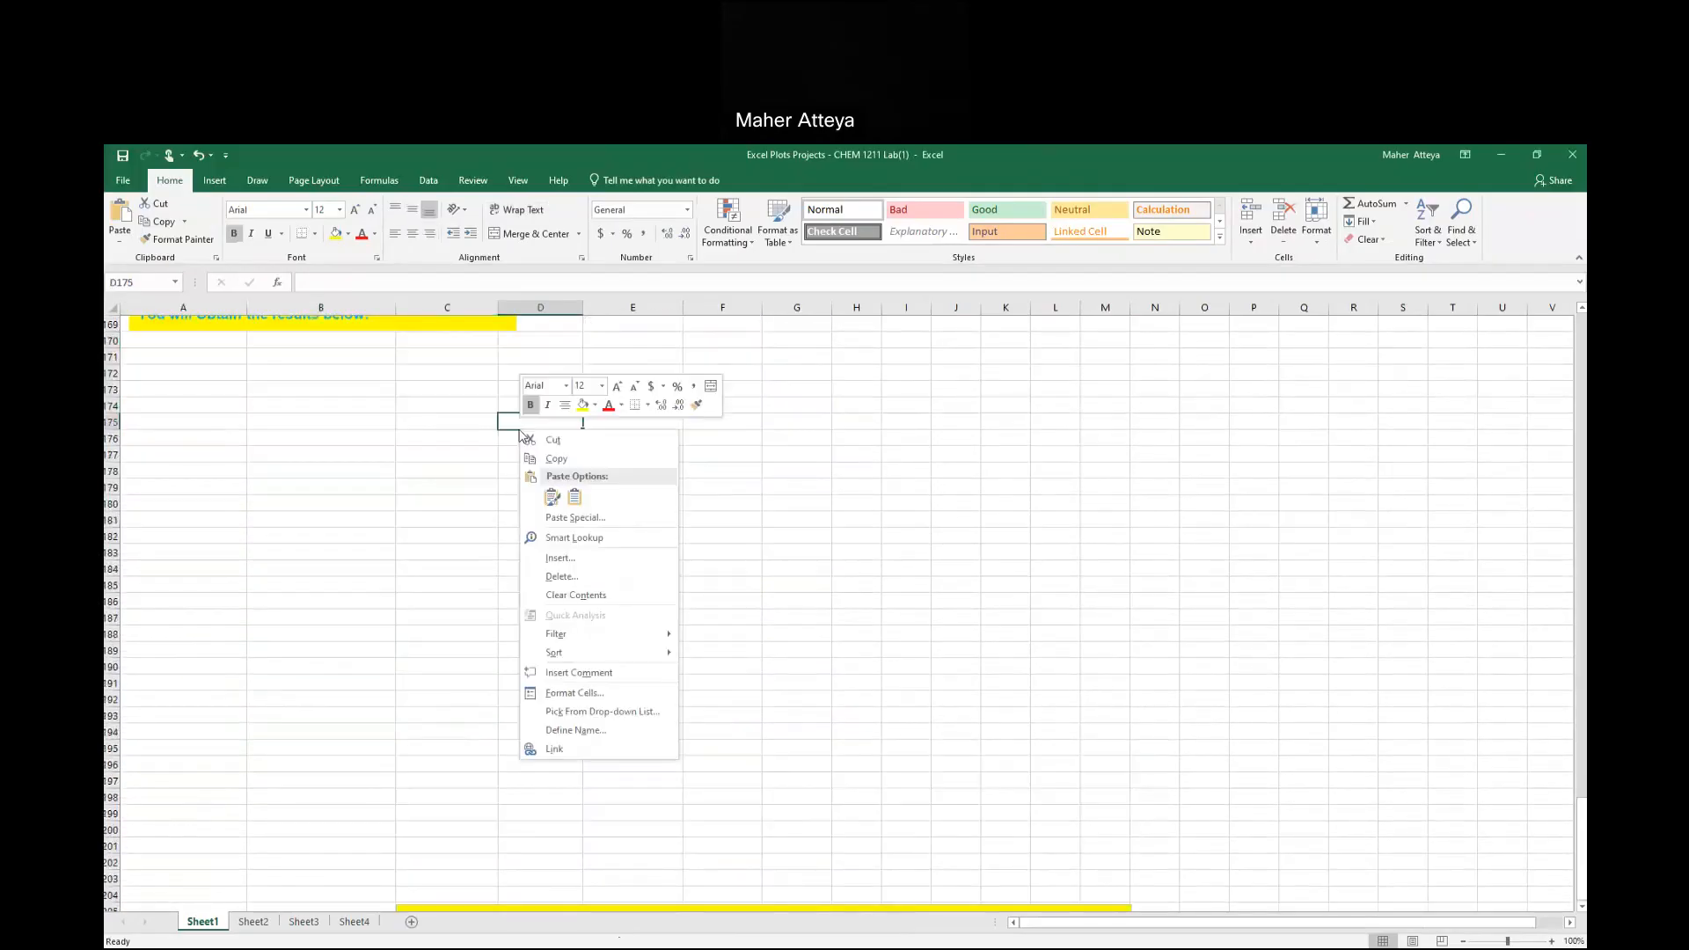
click(578, 559)
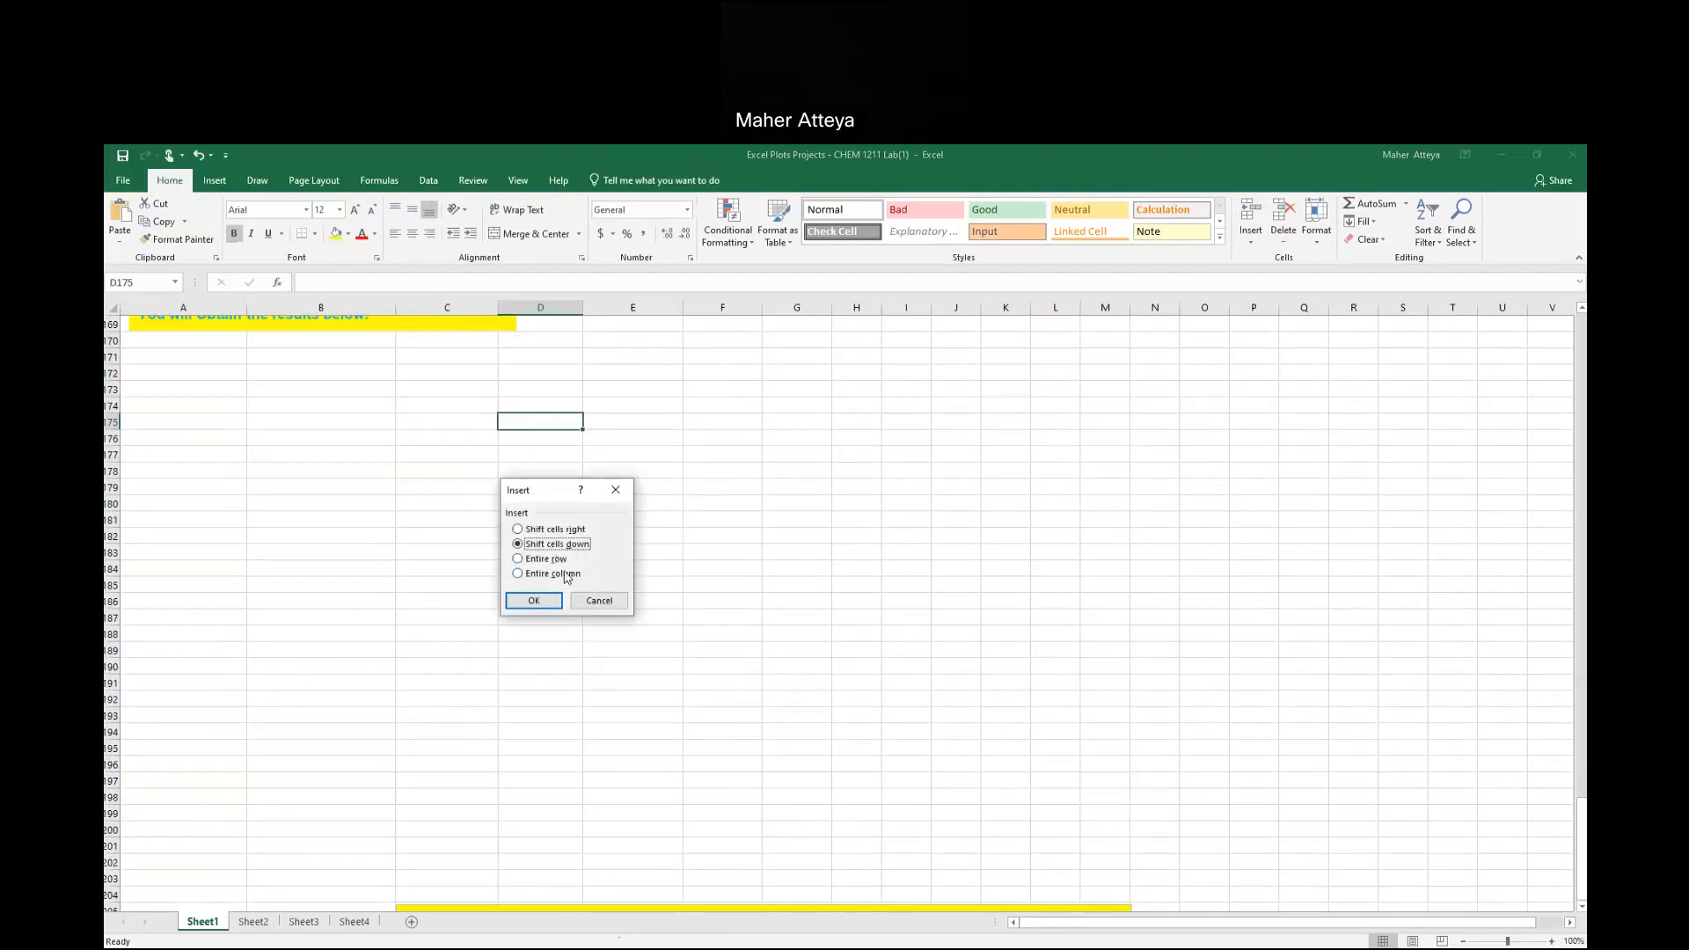
click(564, 562)
click(535, 600)
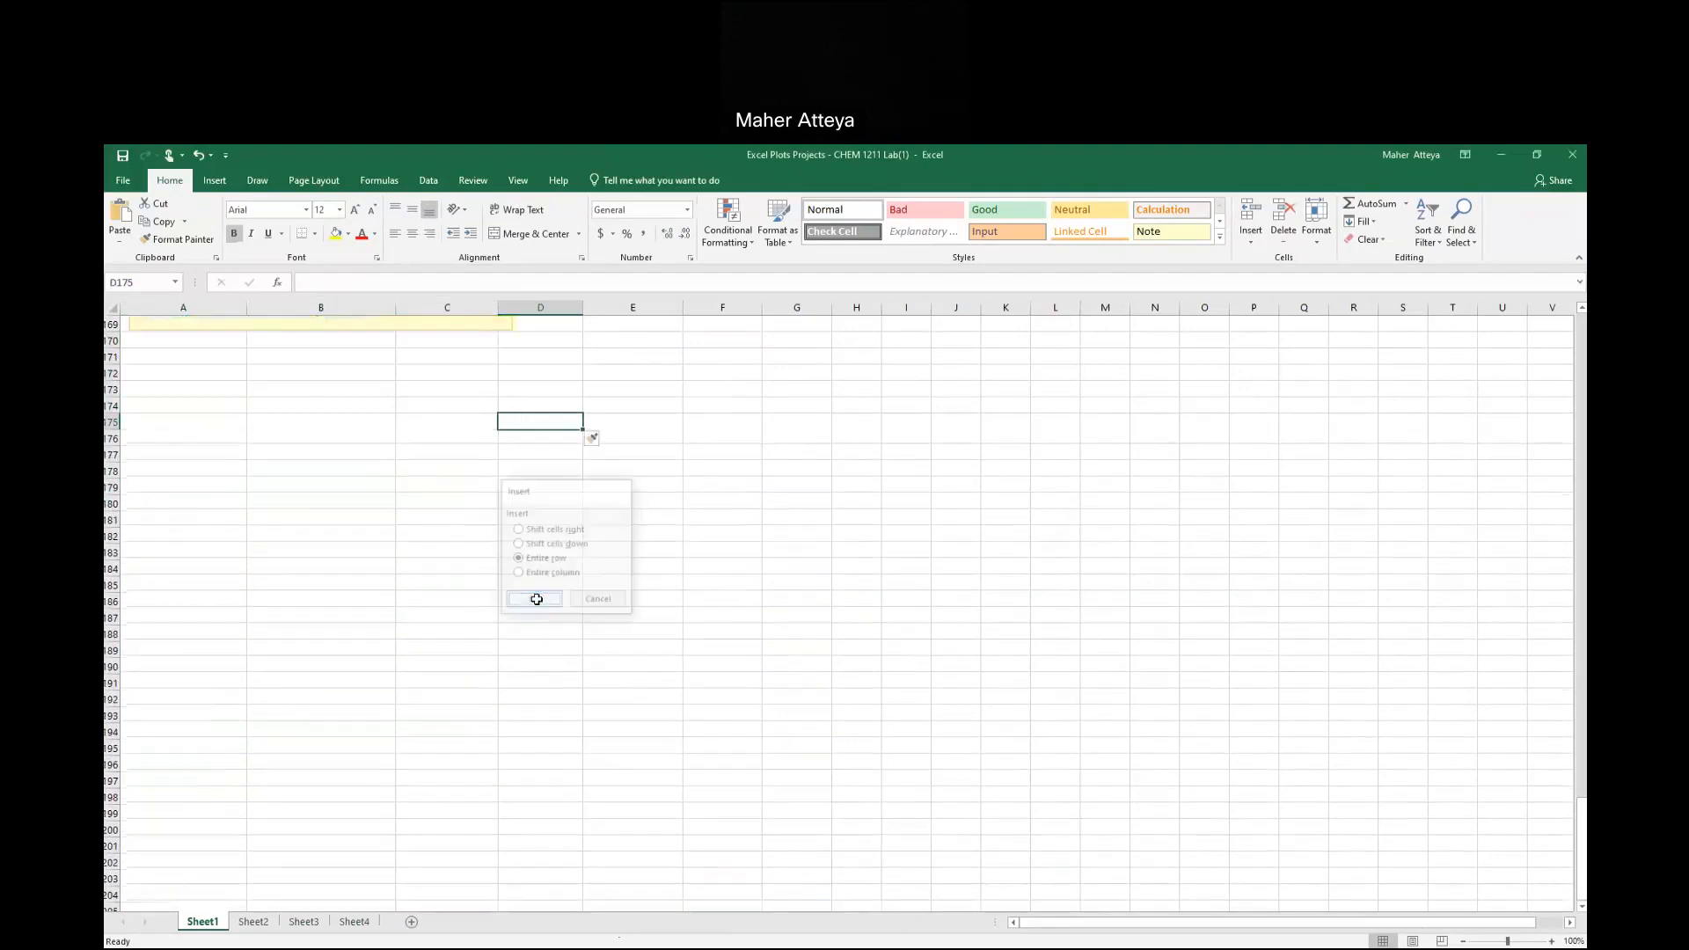
Copy the formula table from the Book1 workbook and paste it at A170 in the Excel Plots Projects worksheet.
scroll(536, 594, up, 3)
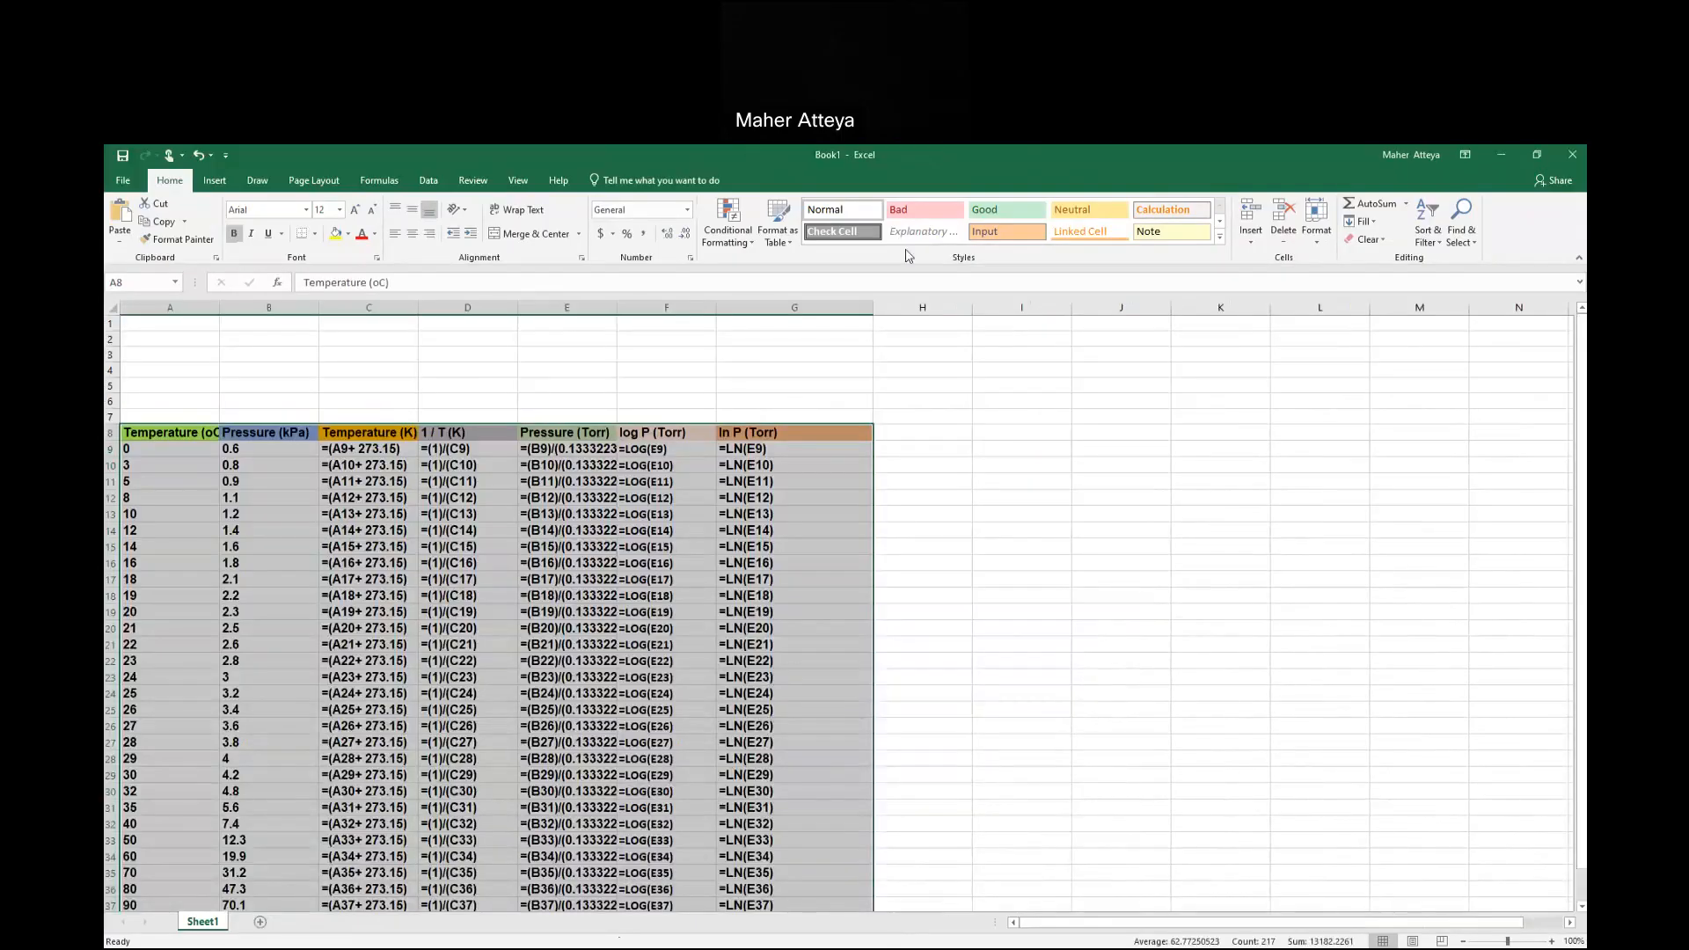
scroll(521, 473, down, 3)
scroll(521, 472, up, 3)
click(159, 220)
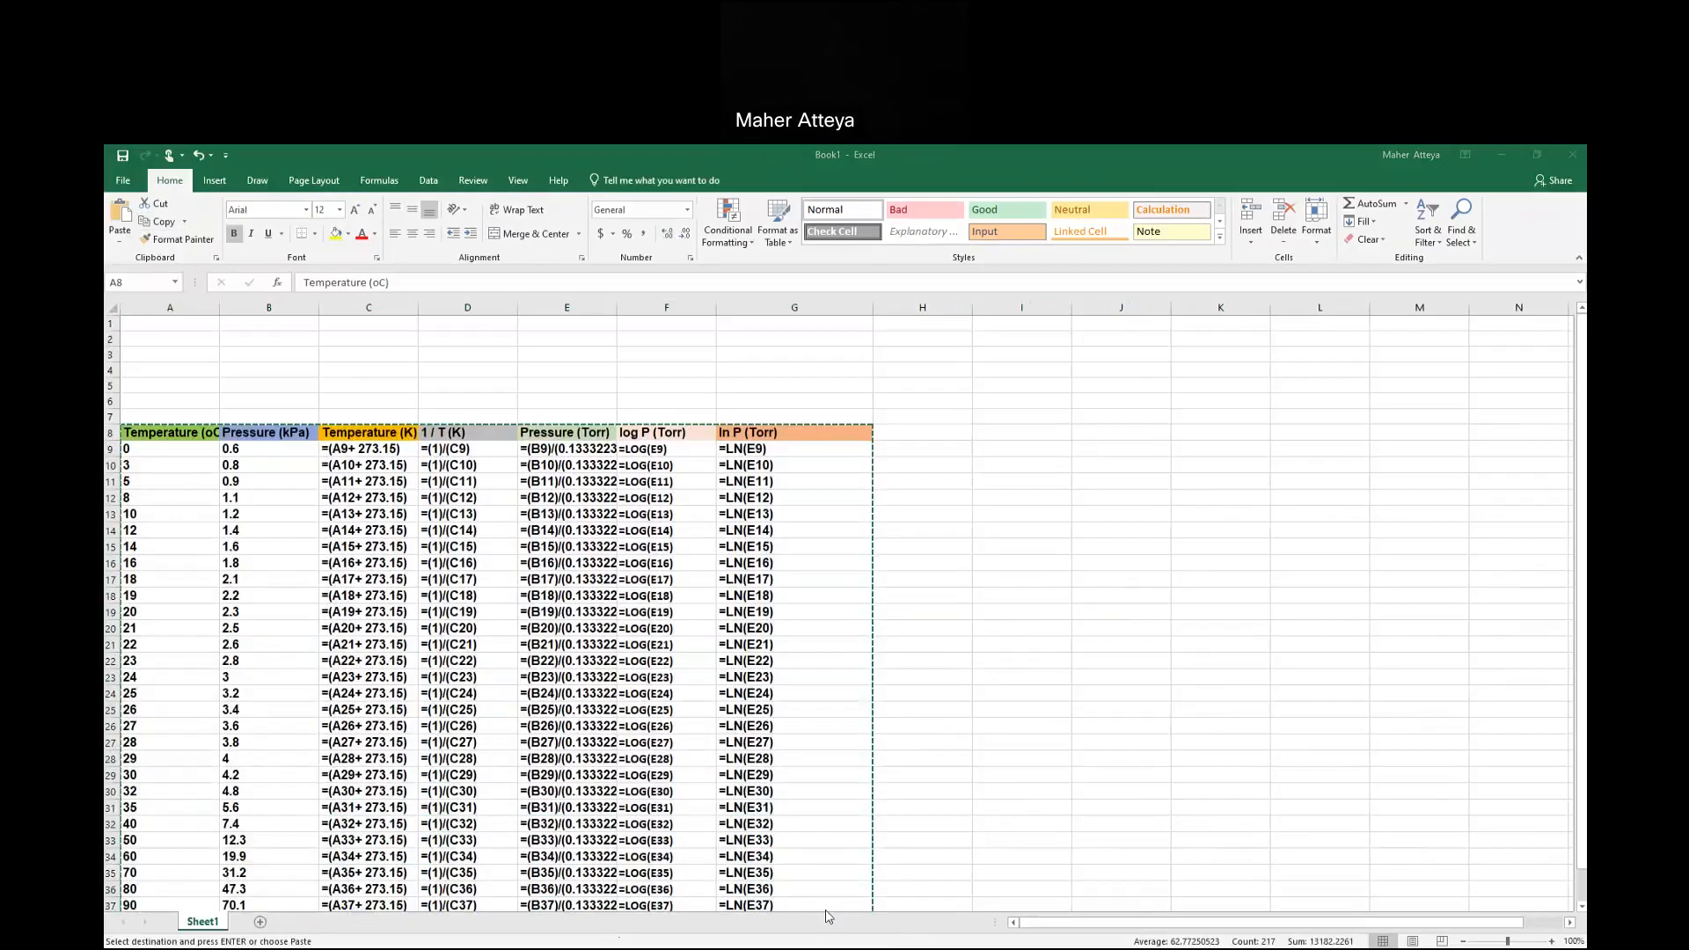
drag(177, 490, 1100, 914)
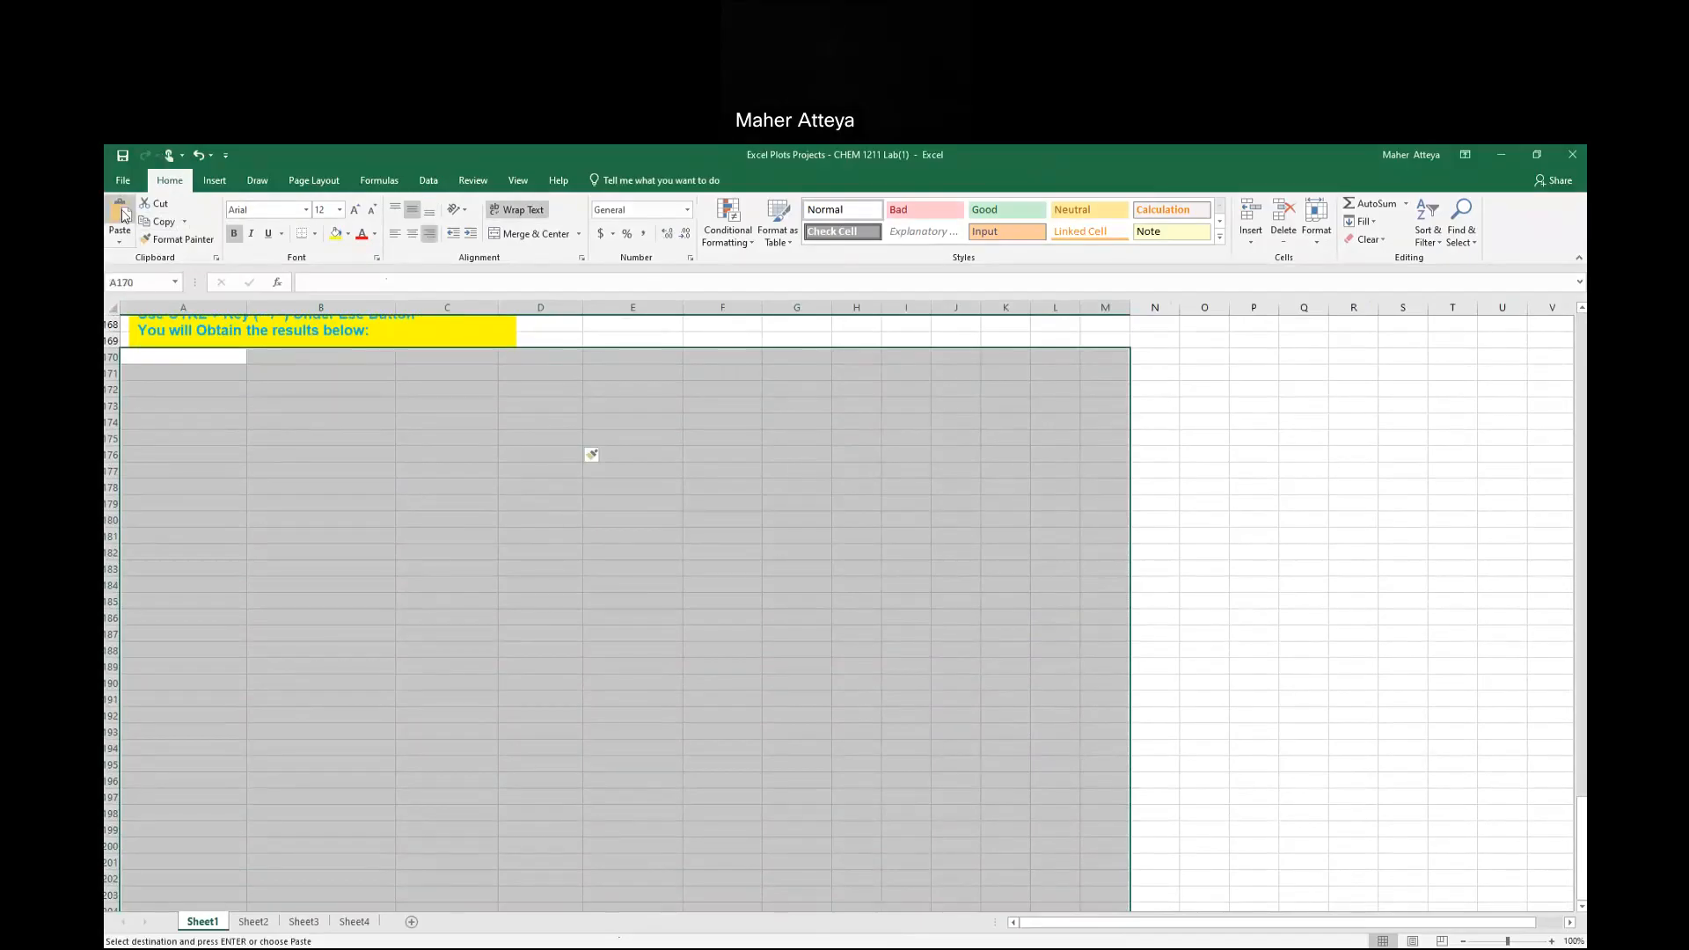
click(121, 215)
click(996, 481)
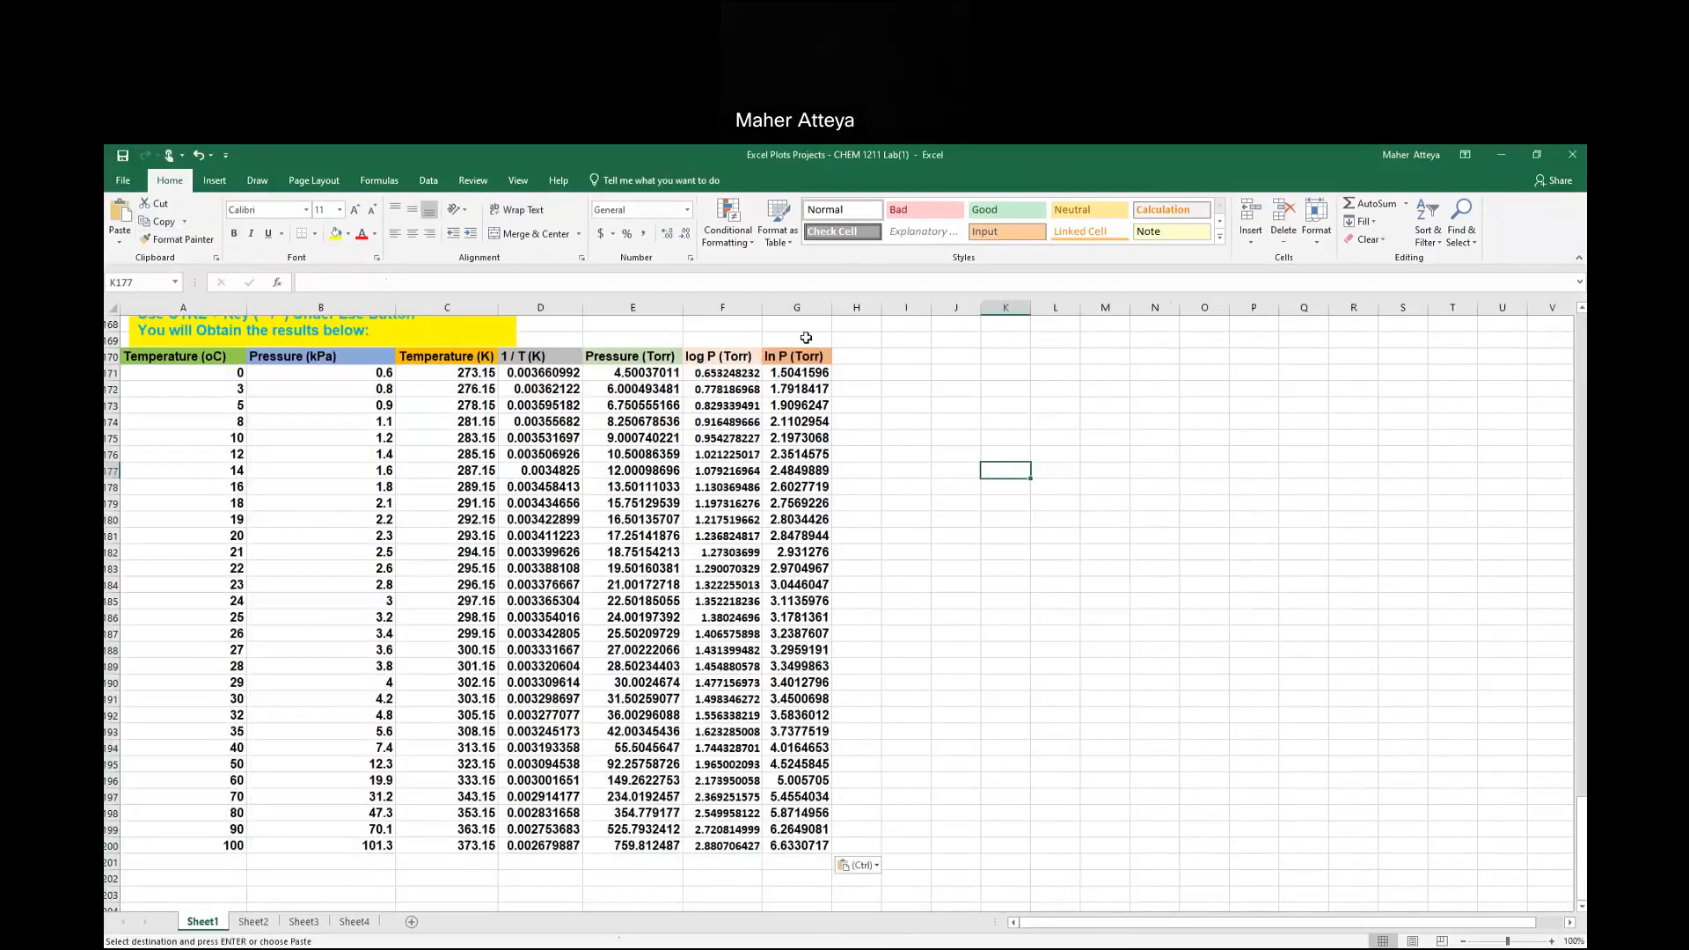
scroll(1010, 587, down, 4)
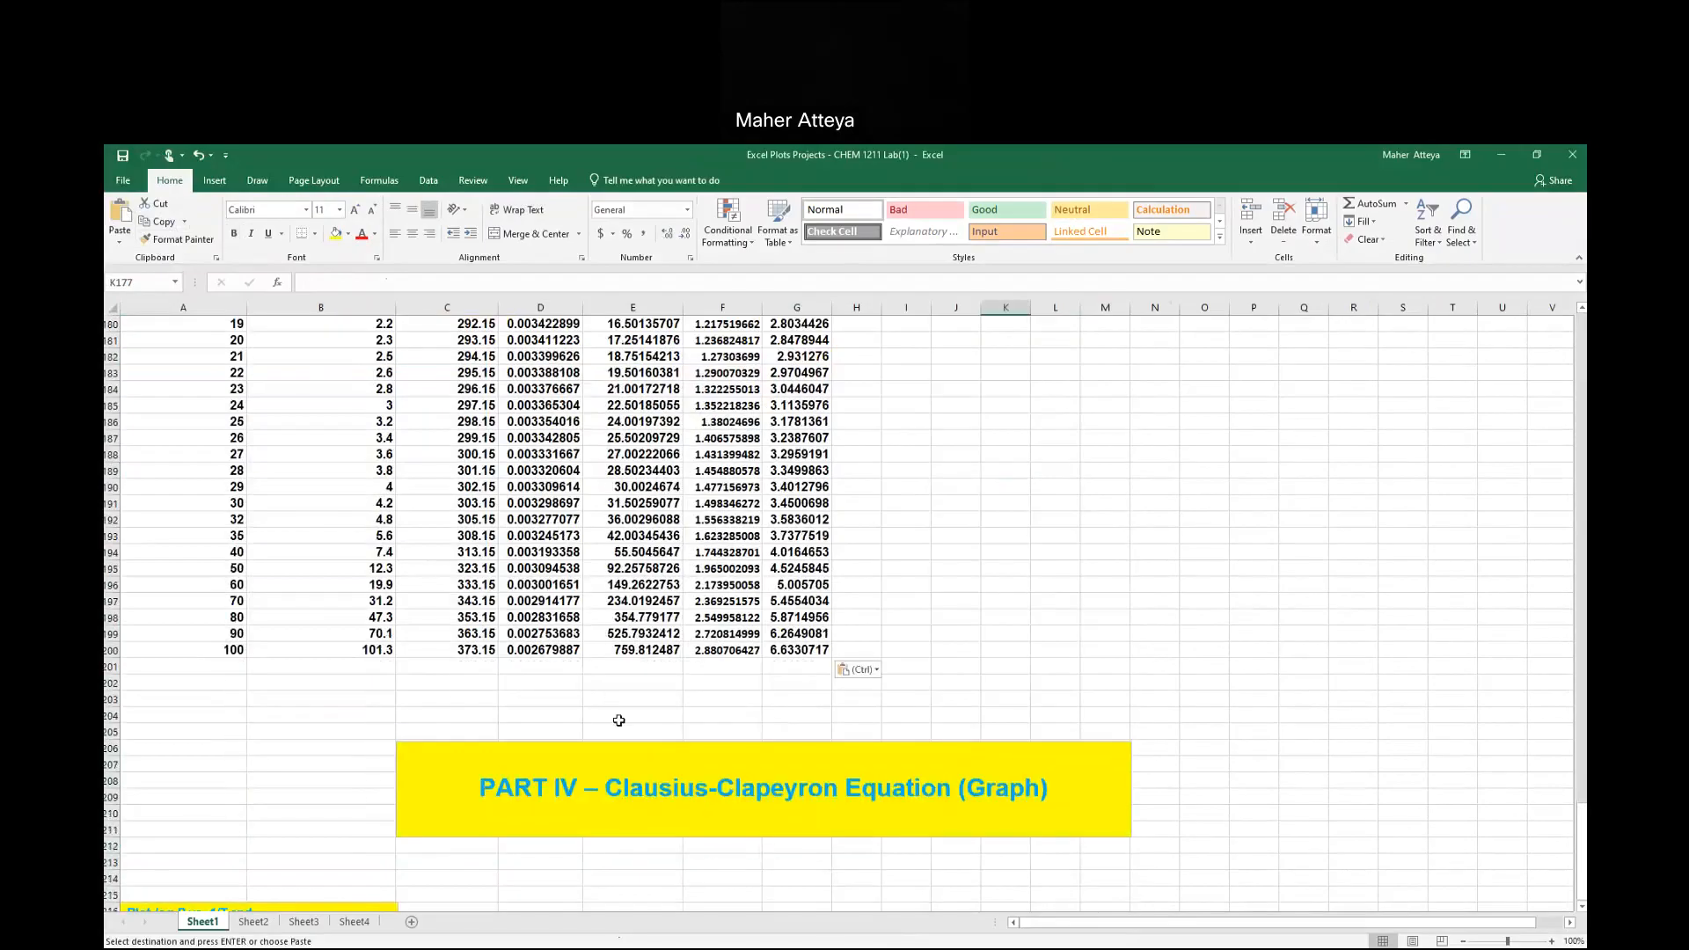
scroll(1061, 630, up, 4)
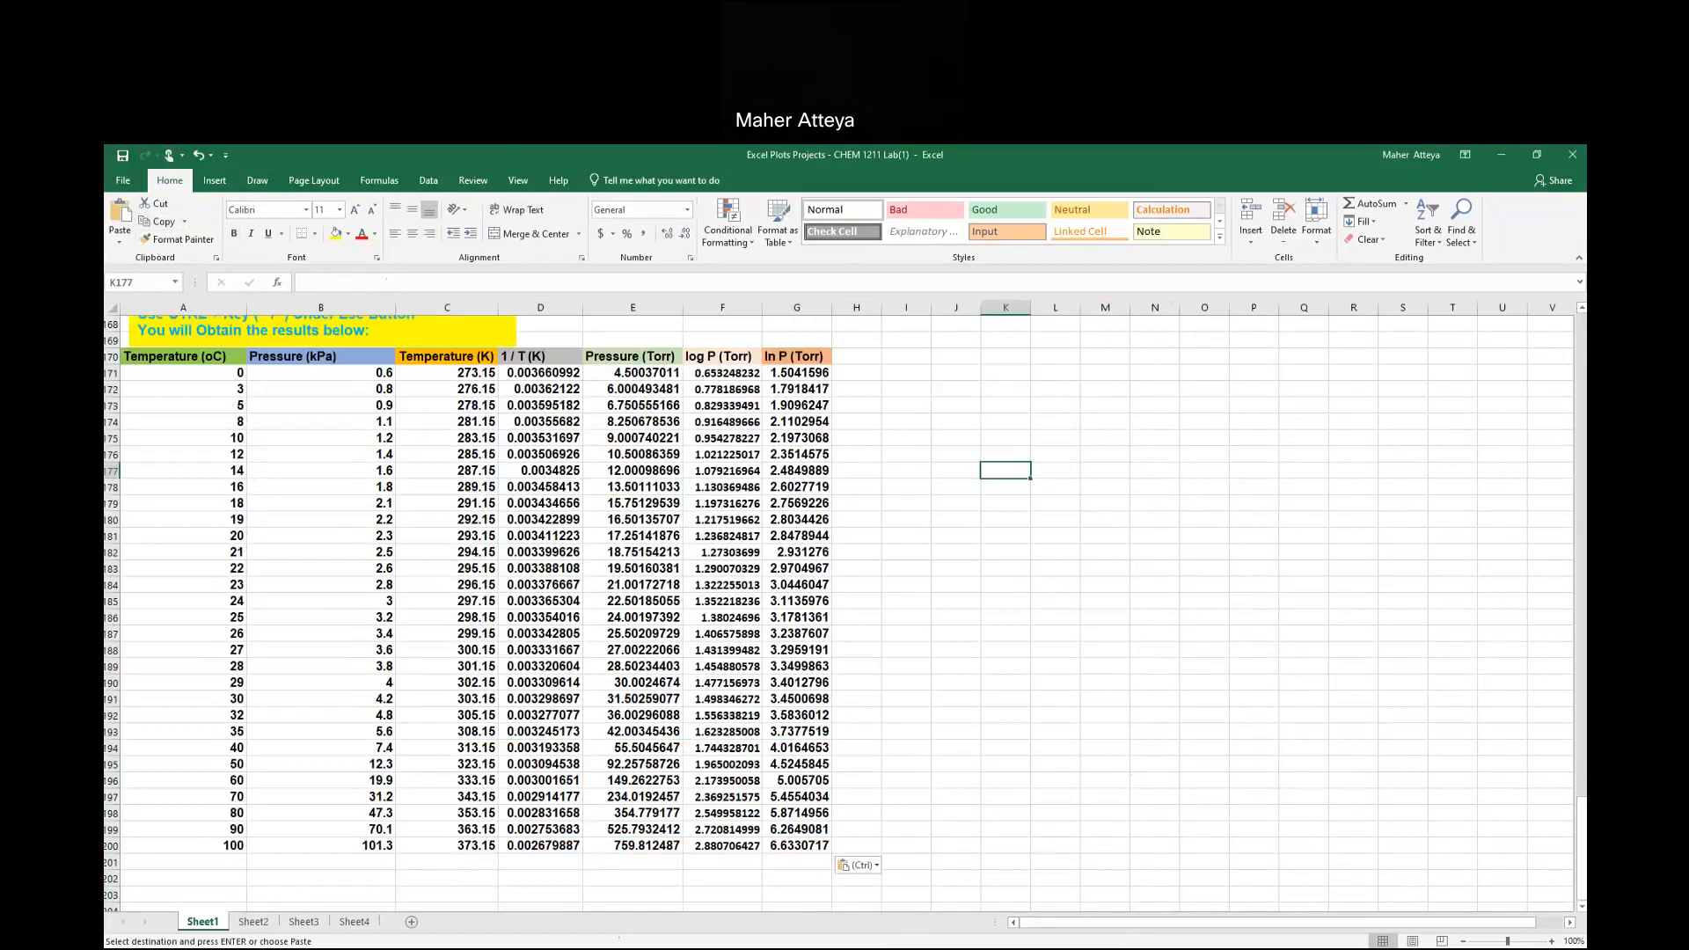
Look at the formulas section in the Word document, copy Book1's formula table again, and return to the project workbook.
key(alt+Tab)
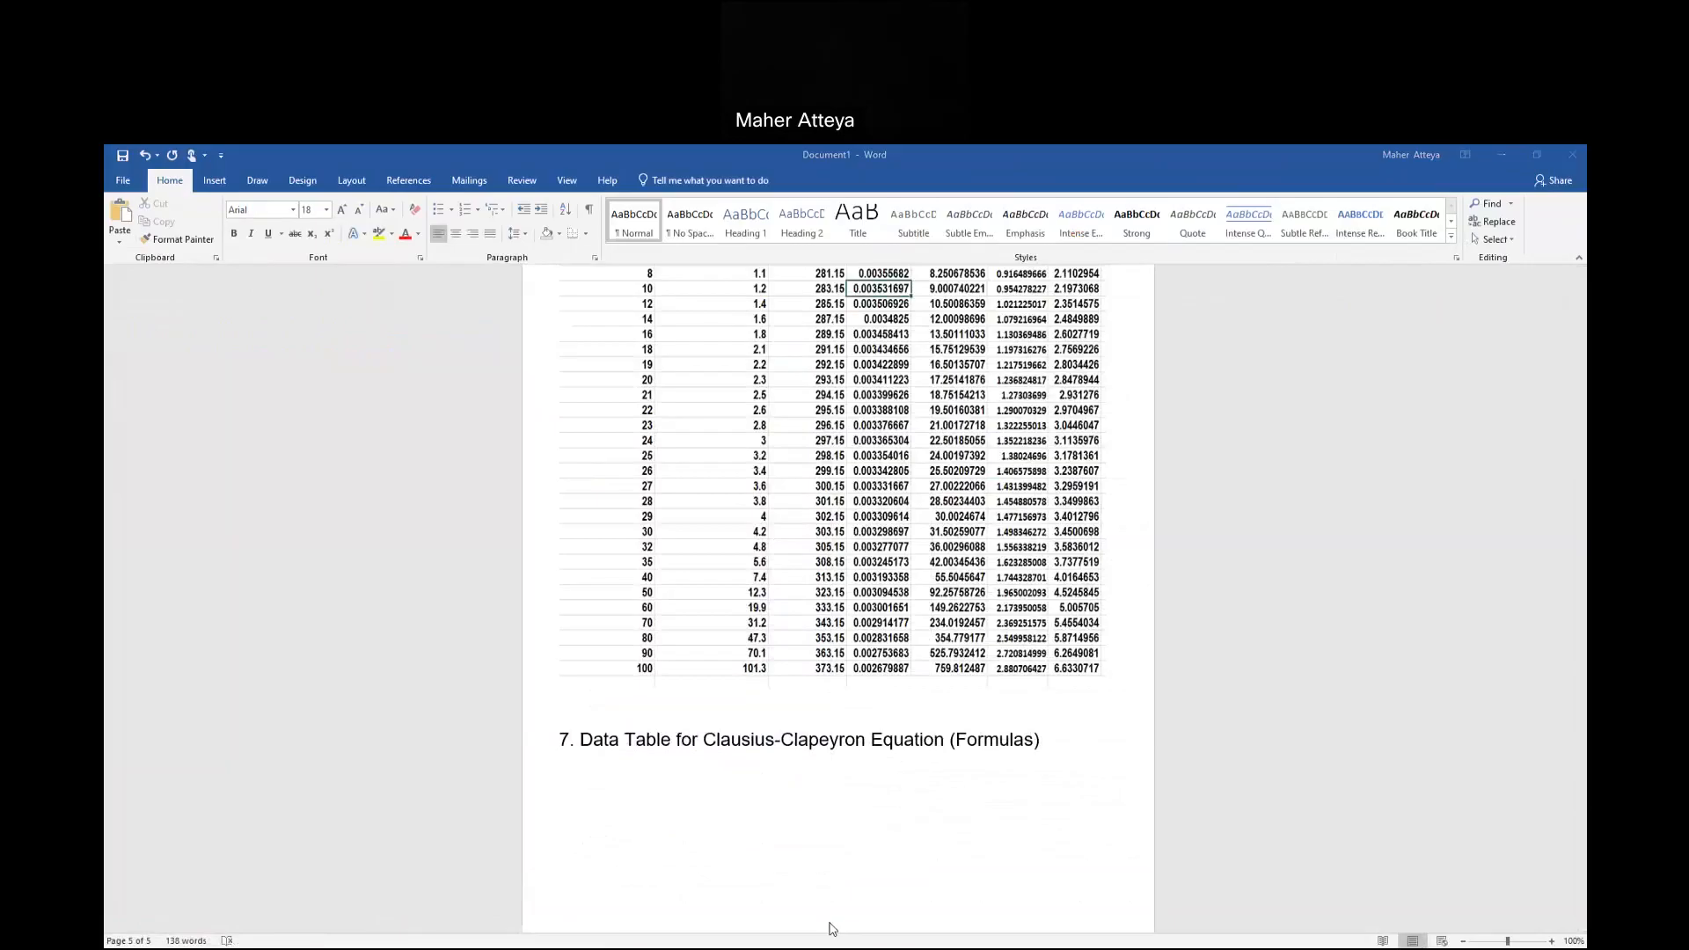
key(alt+Tab)
click(165, 223)
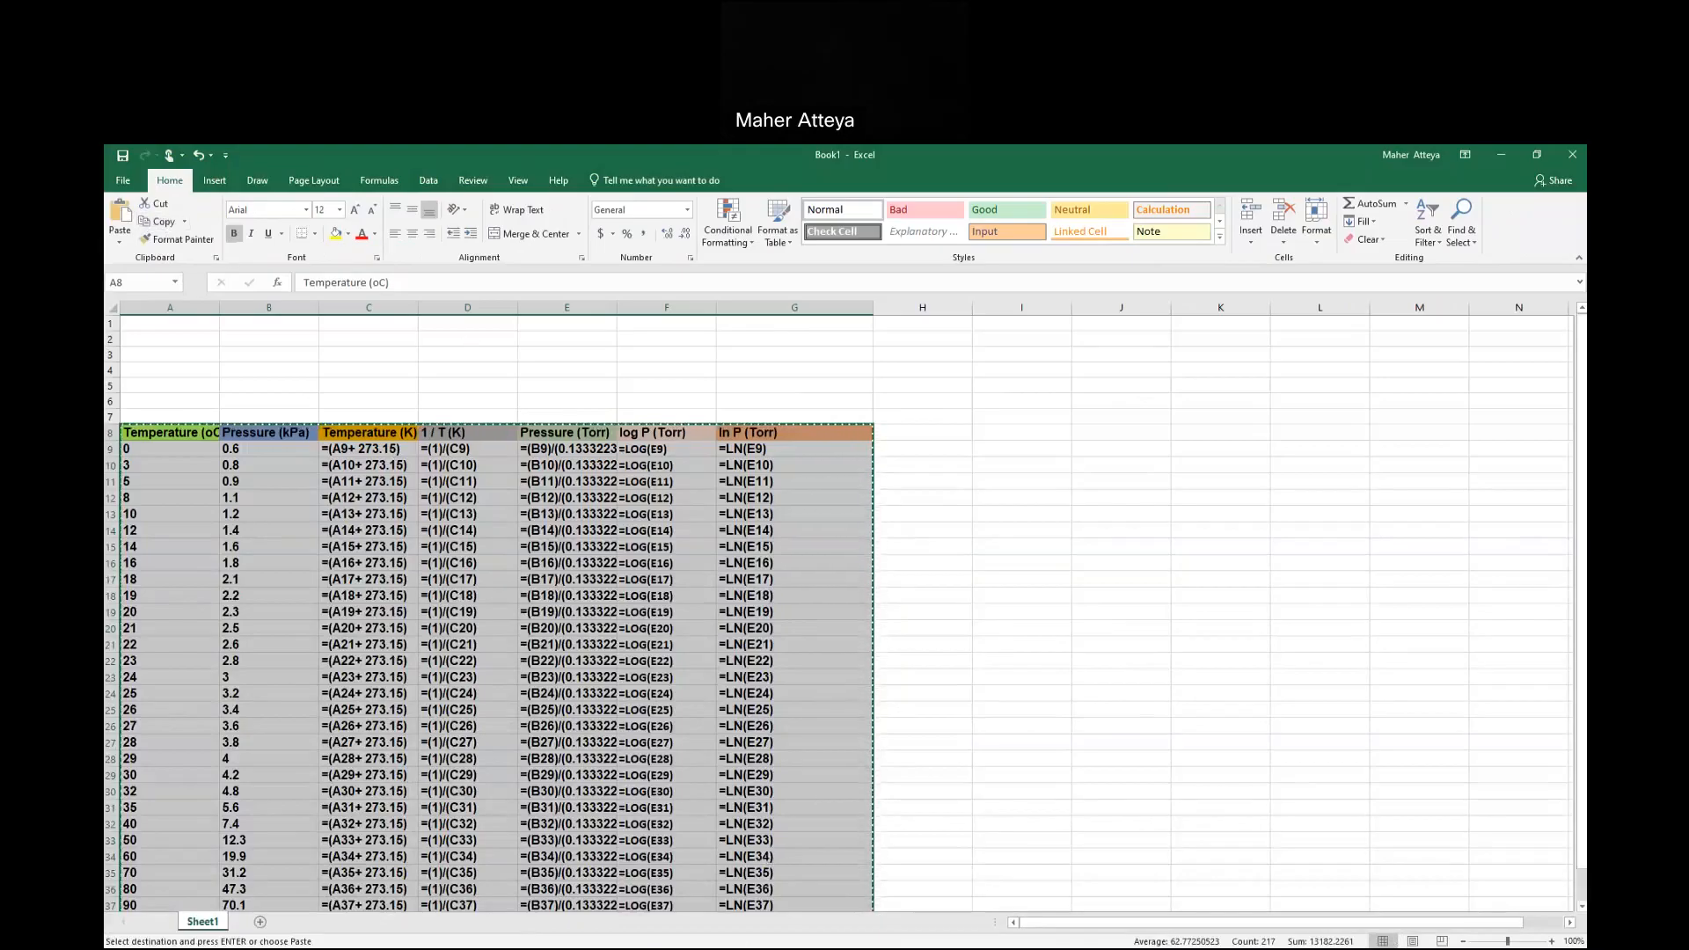
key(alt+Tab)
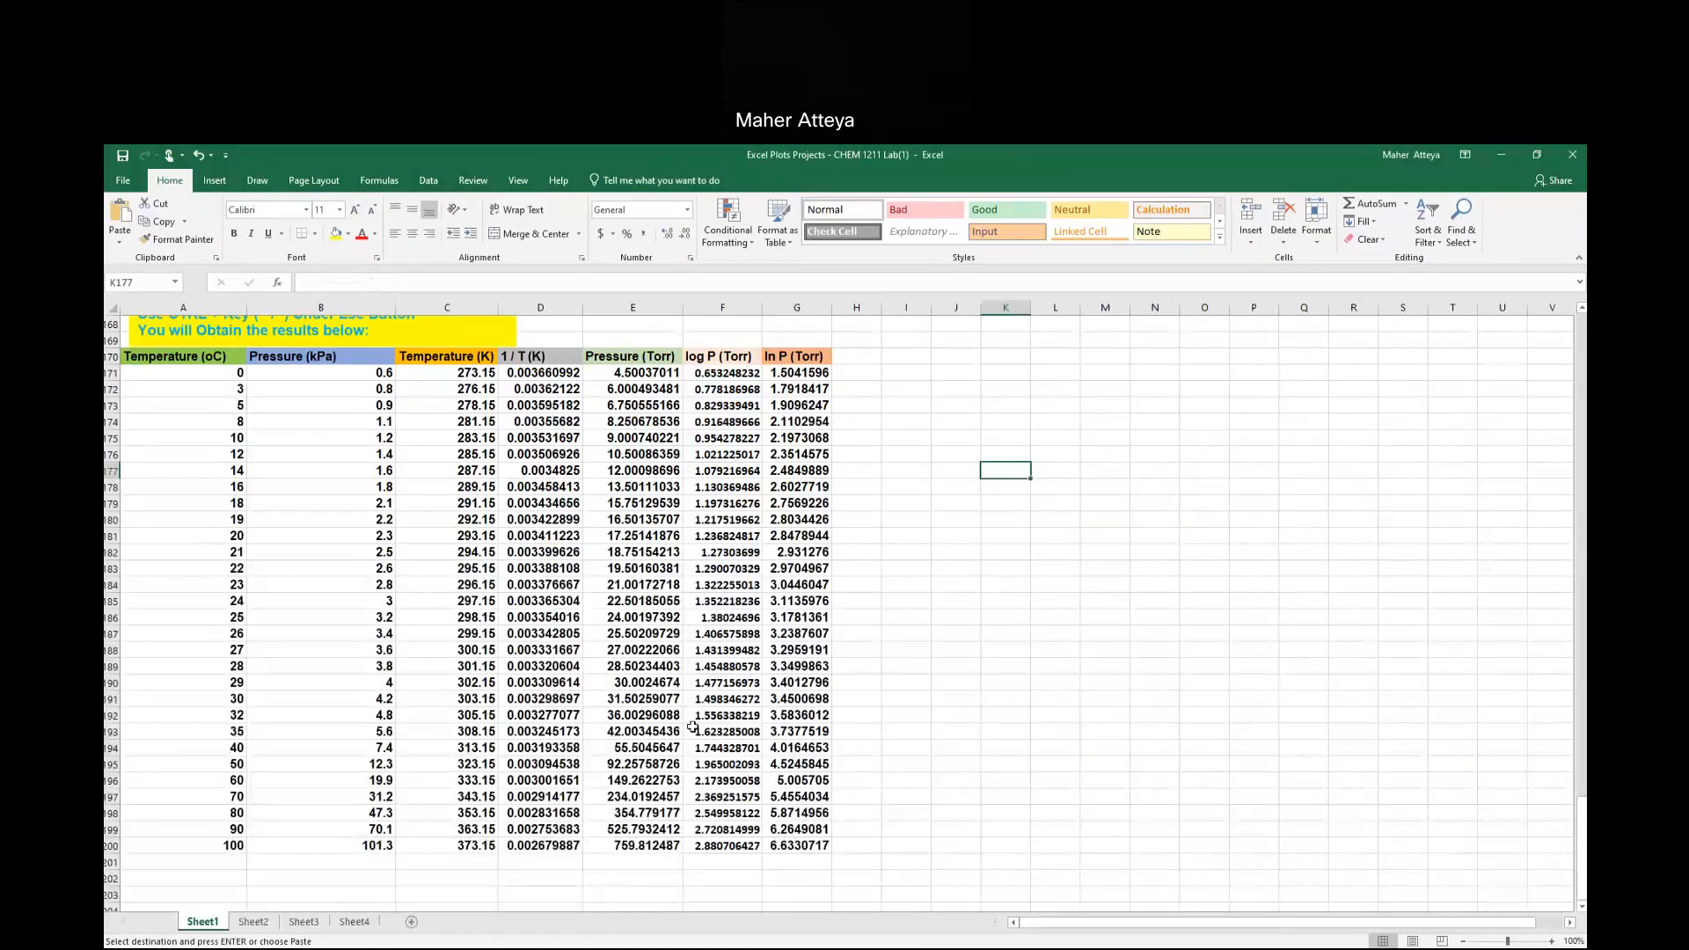
Clear the pasted table from A170:G201 and delete its coloured header cells in A170:G170.
drag(145, 355, 822, 859)
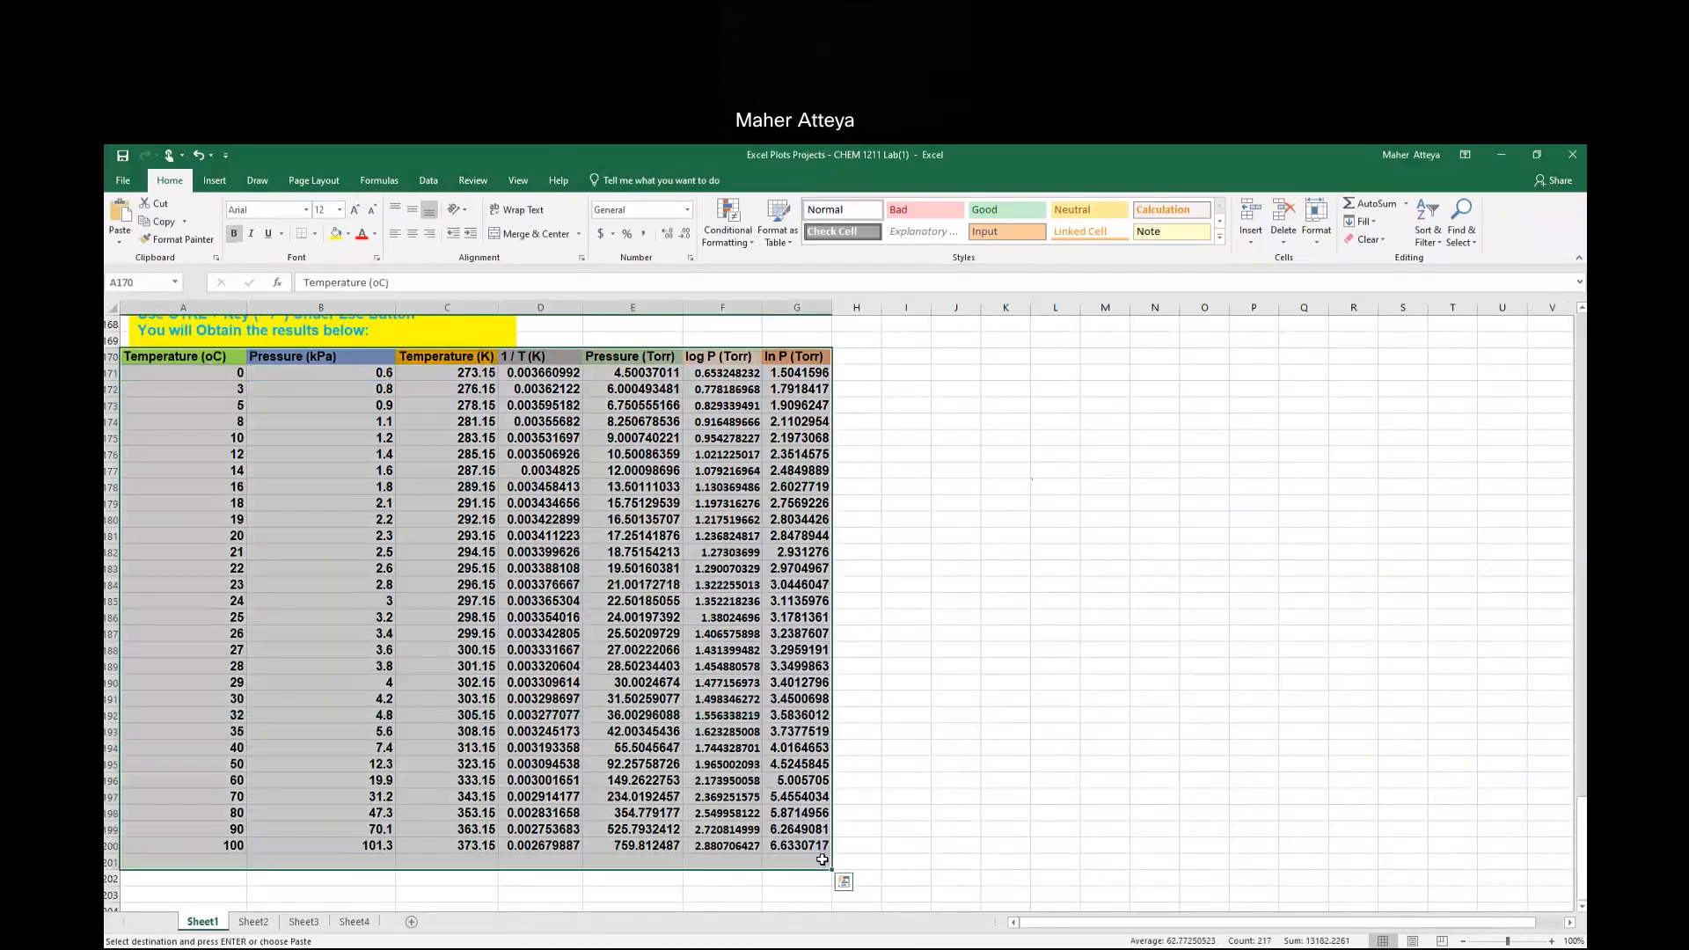
key(Delete)
click(788, 651)
drag(163, 352, 804, 357)
right_click(805, 357)
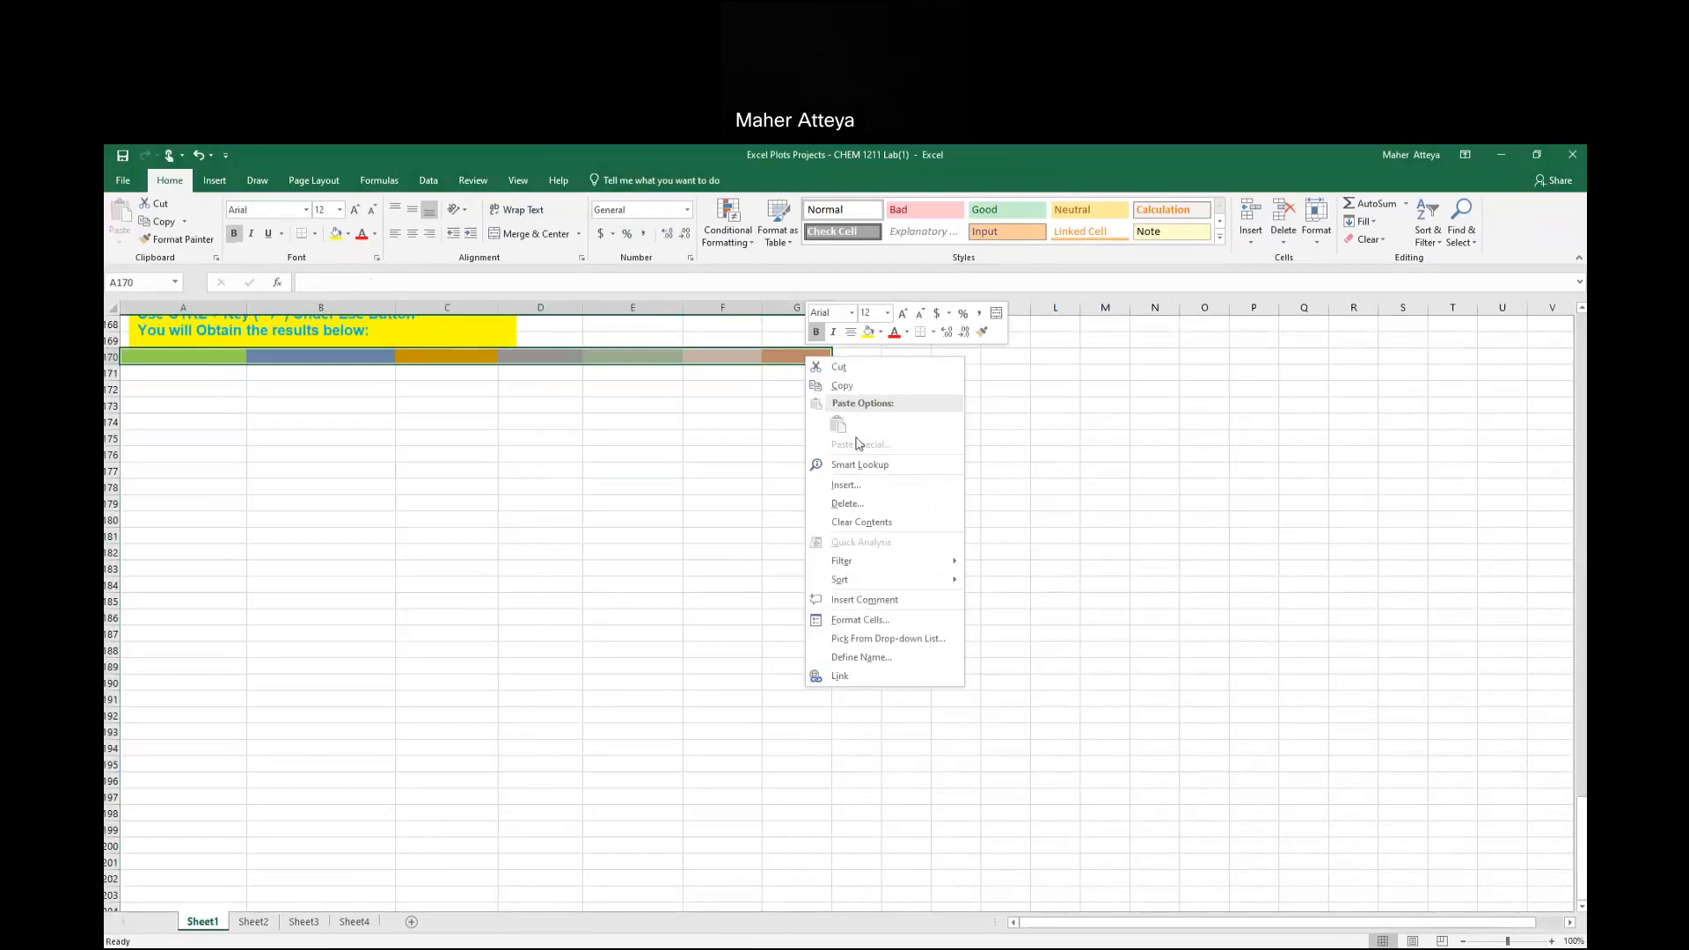
click(847, 503)
click(833, 505)
click(828, 546)
Copy the formula table from Book1 and paste it into the blank area starting at A171 of the project worksheet.
click(254, 420)
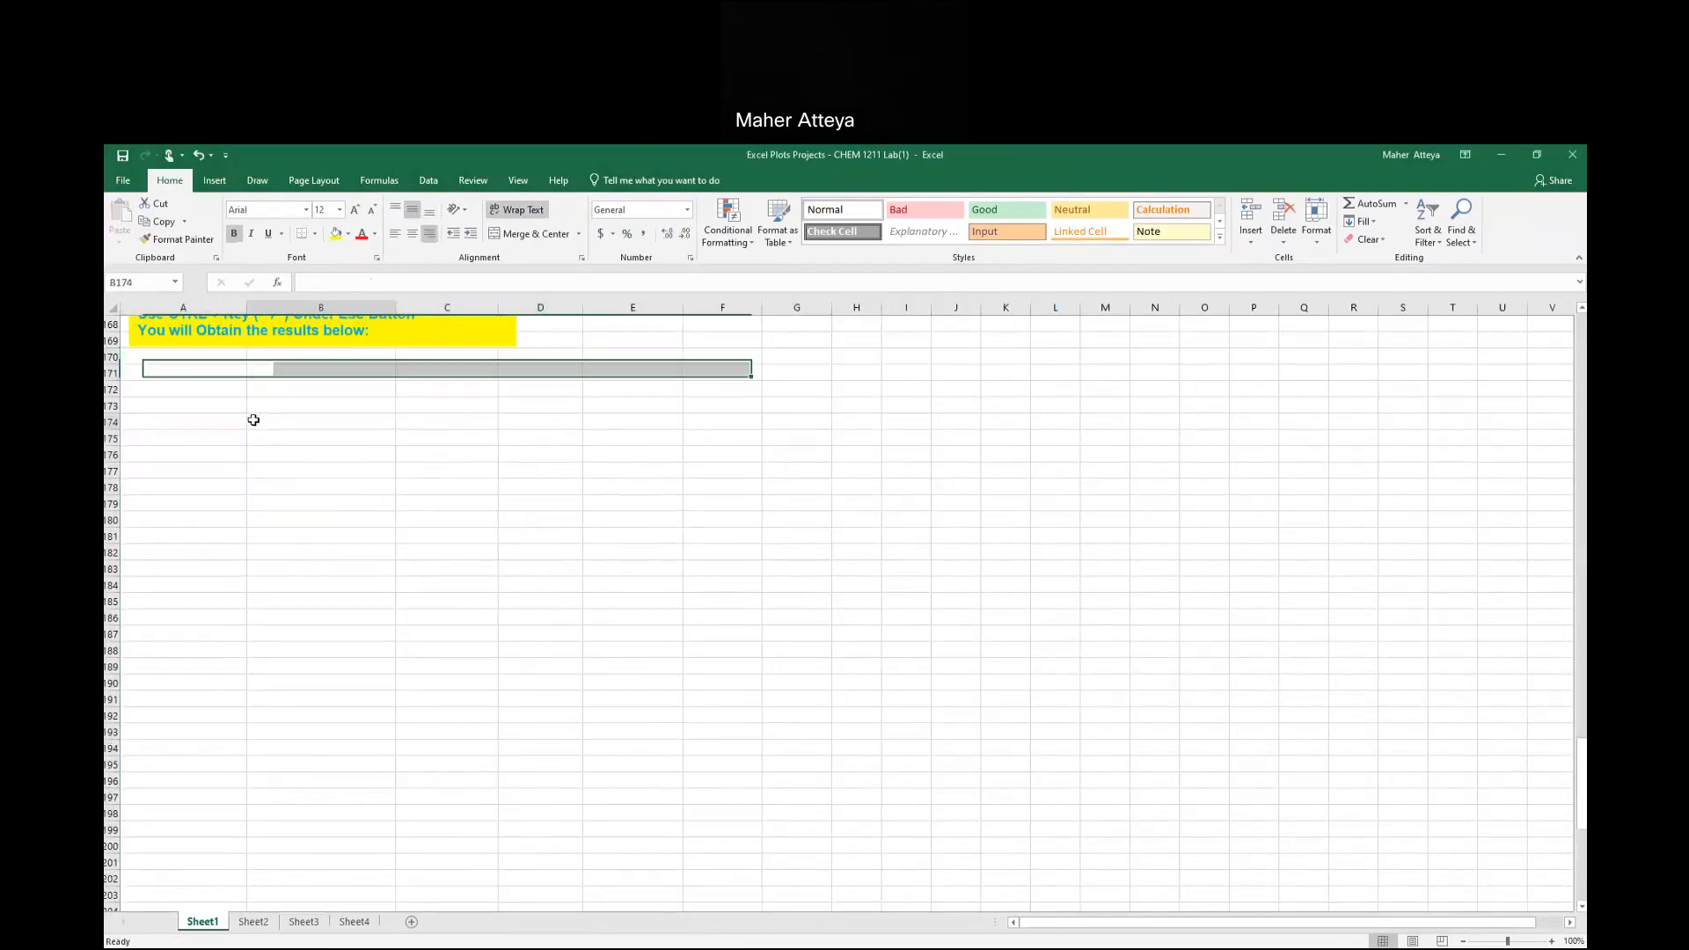
drag(174, 377, 1069, 893)
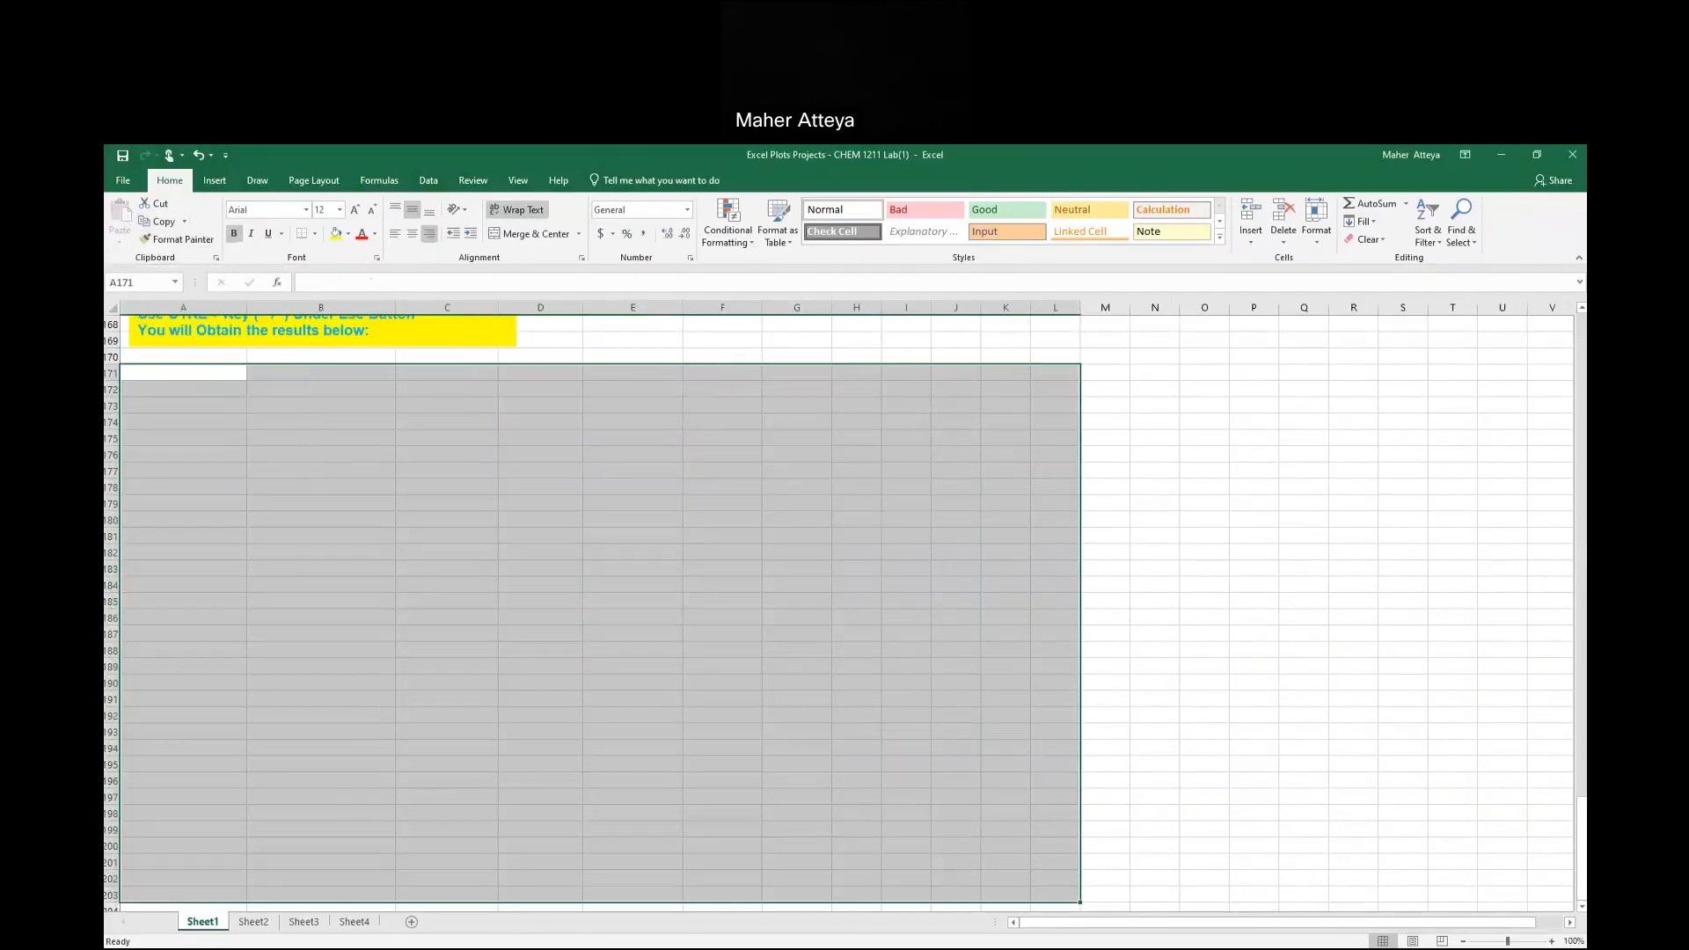
click(934, 926)
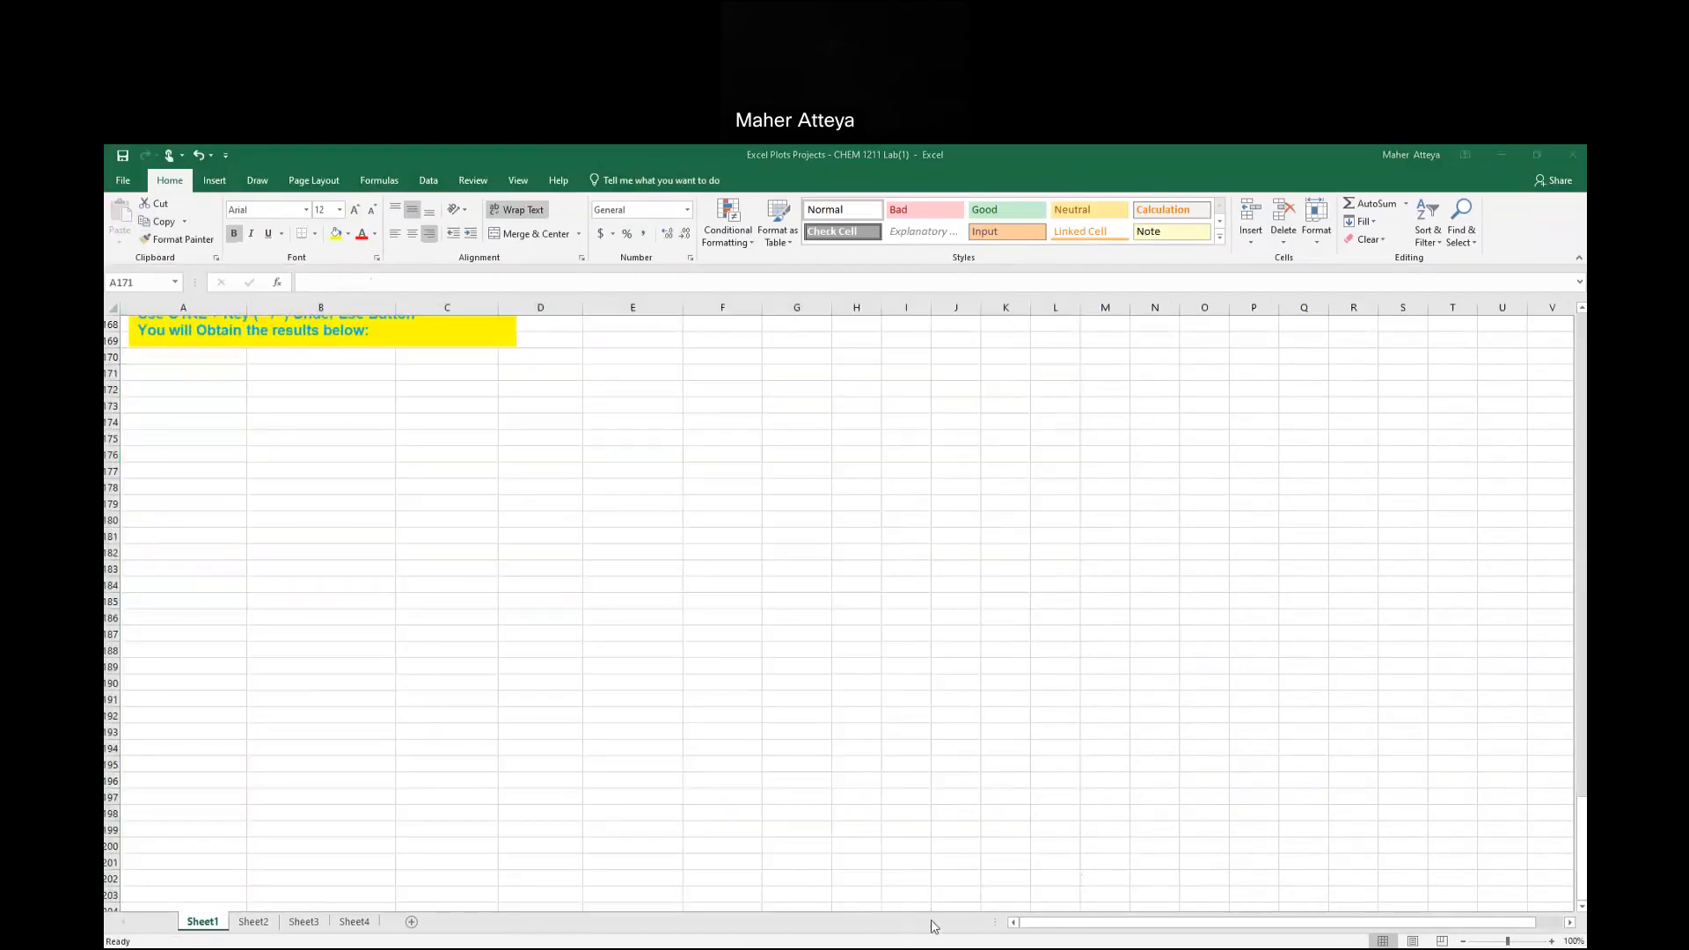
key(alt+Tab)
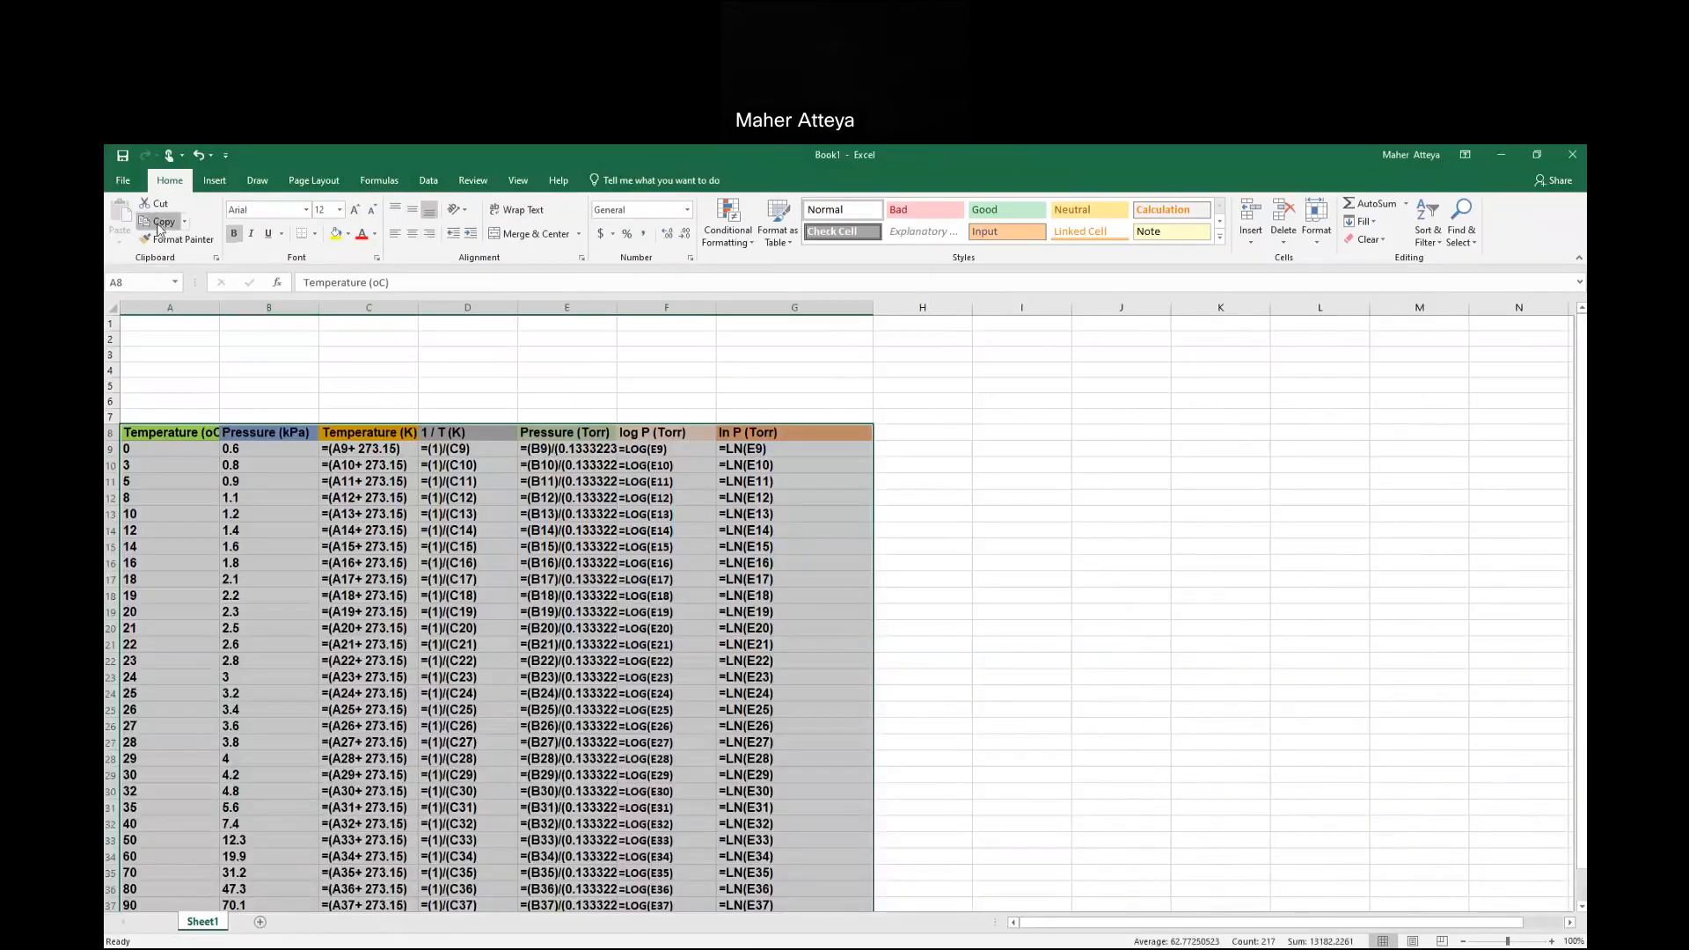
click(1503, 154)
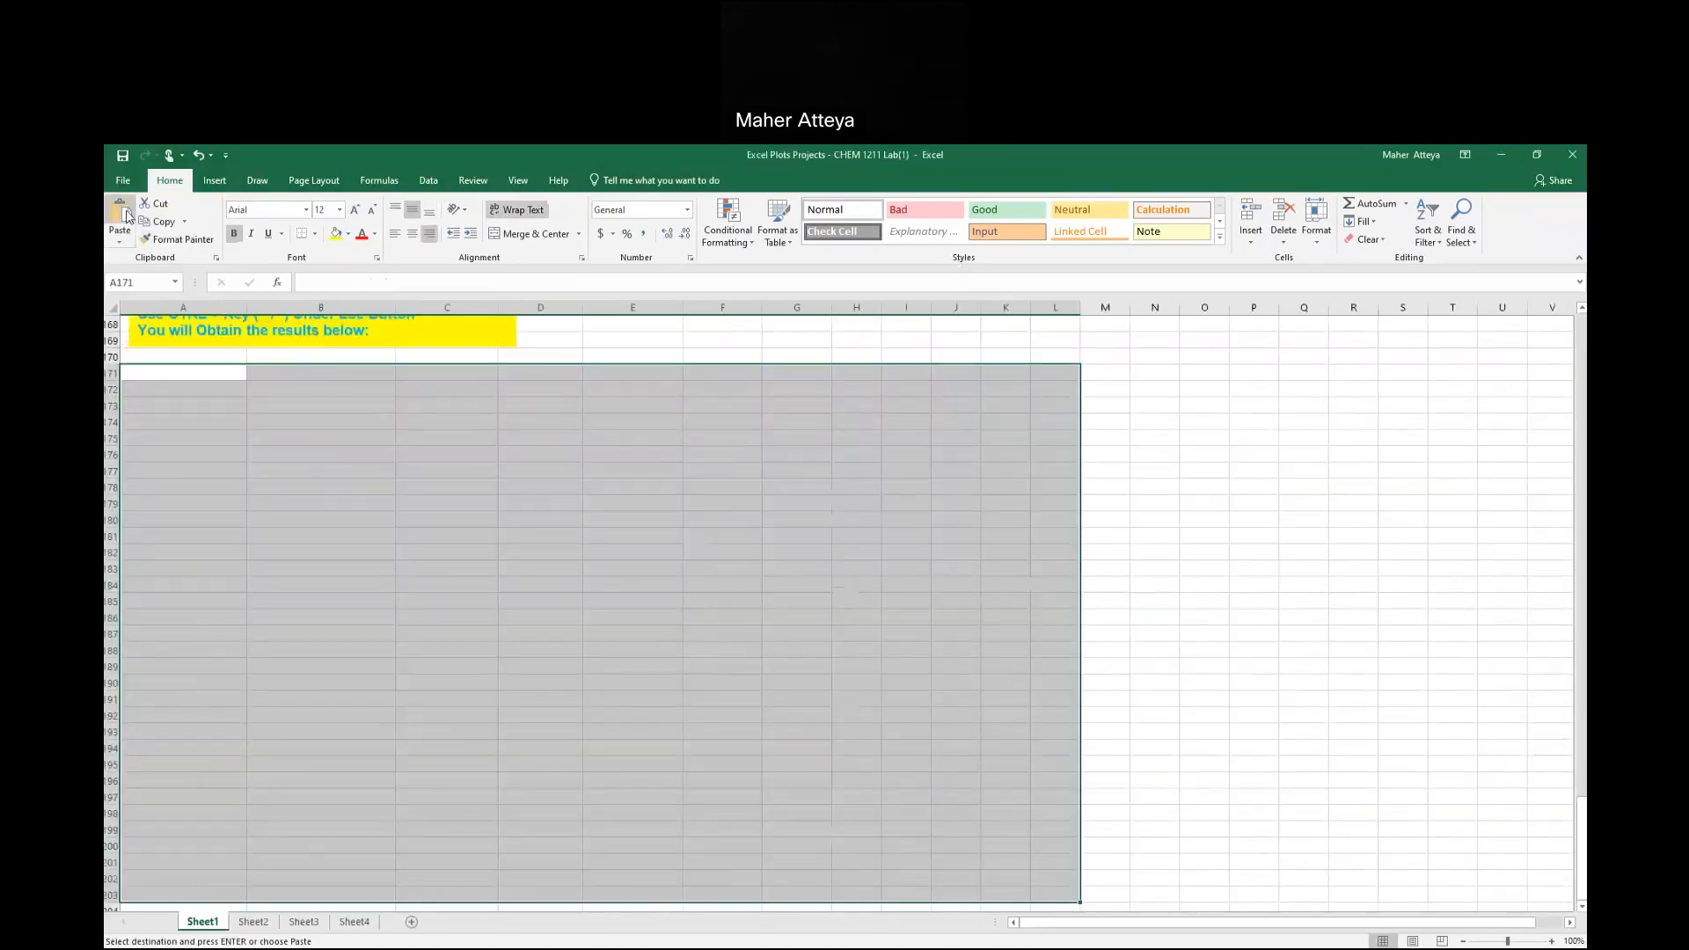
click(121, 213)
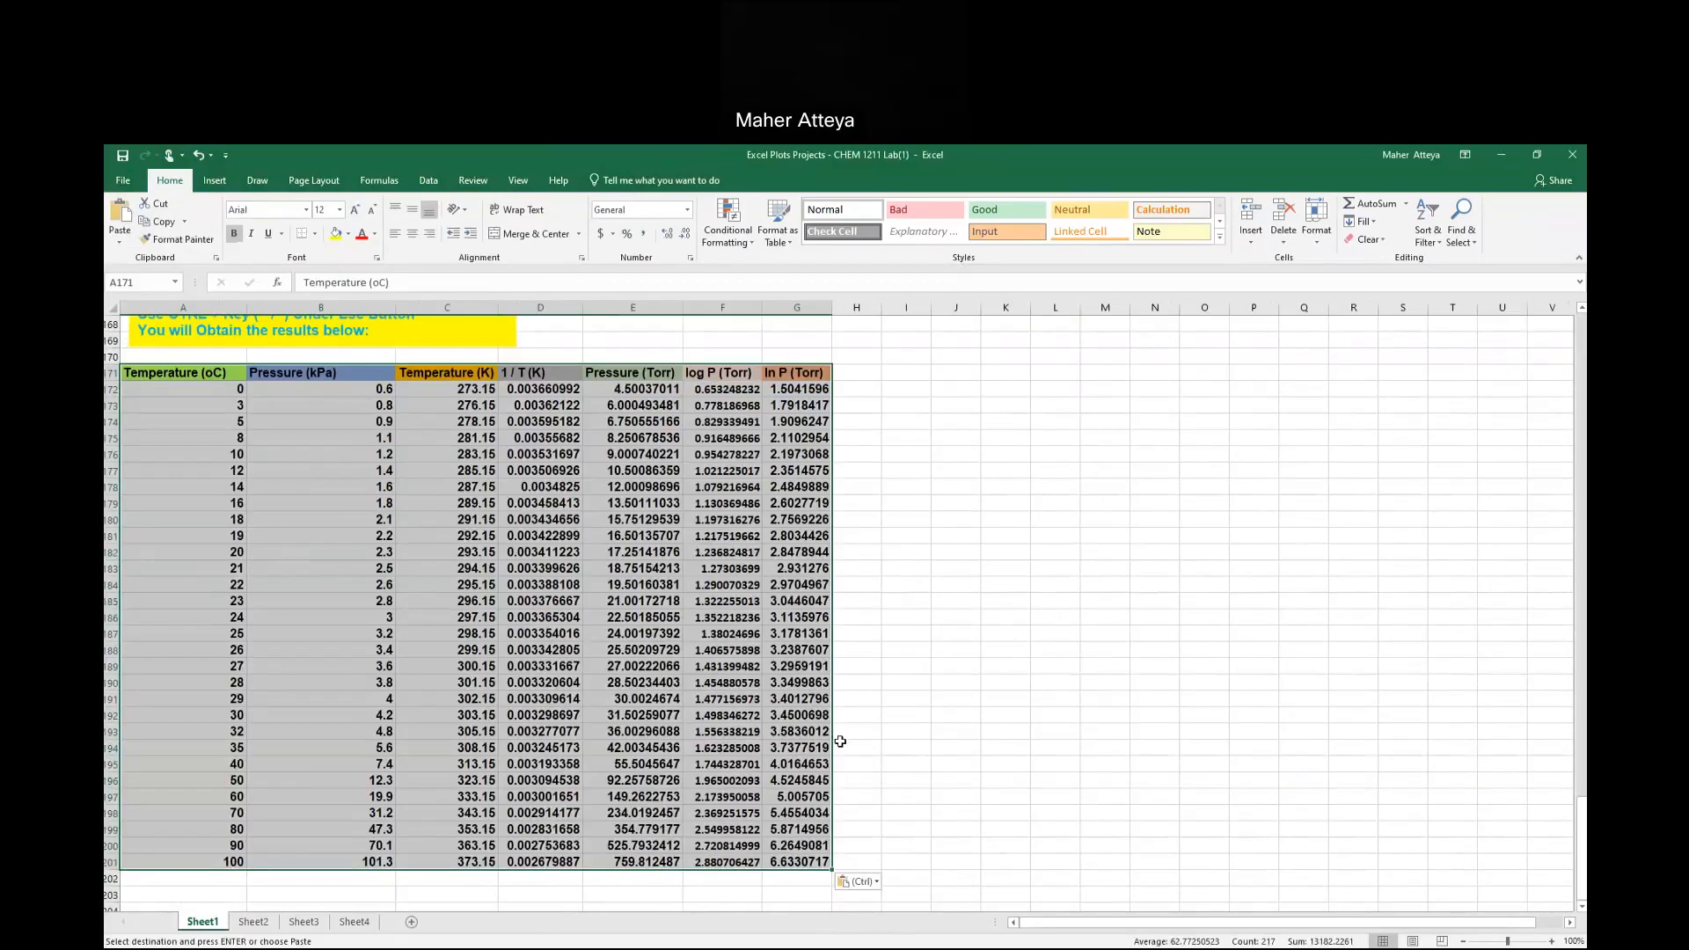
Switch Sheet1 to display formulas instead of calculated values.
scroll(840, 742, up, 4)
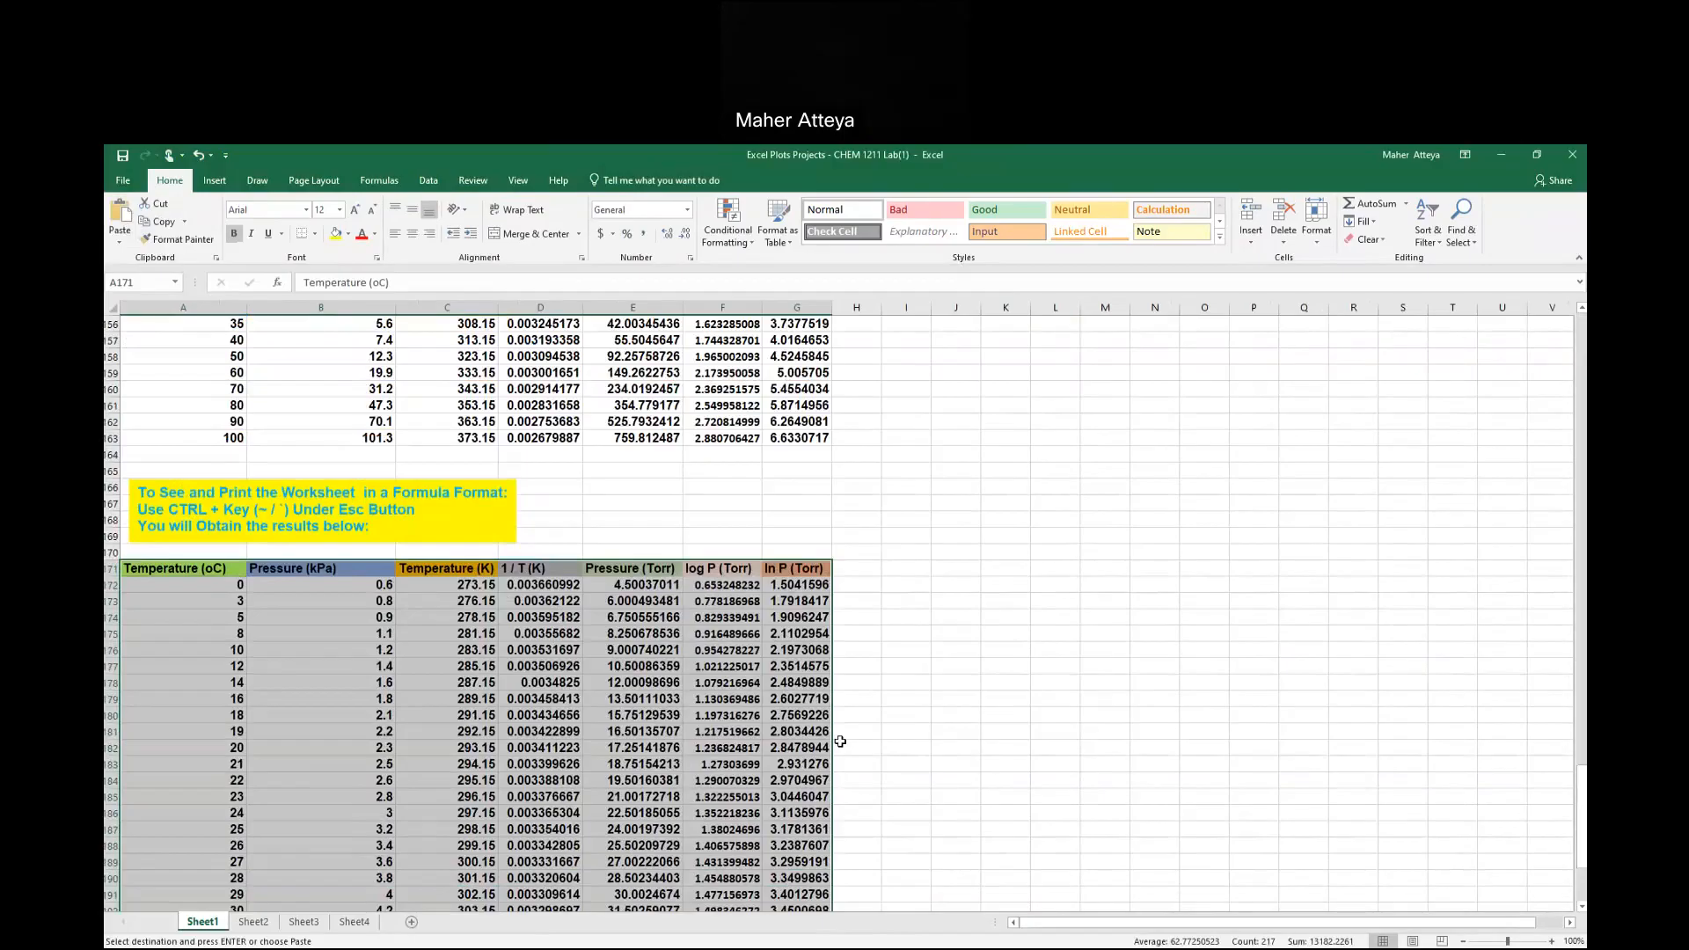
key(ctrl+grave)
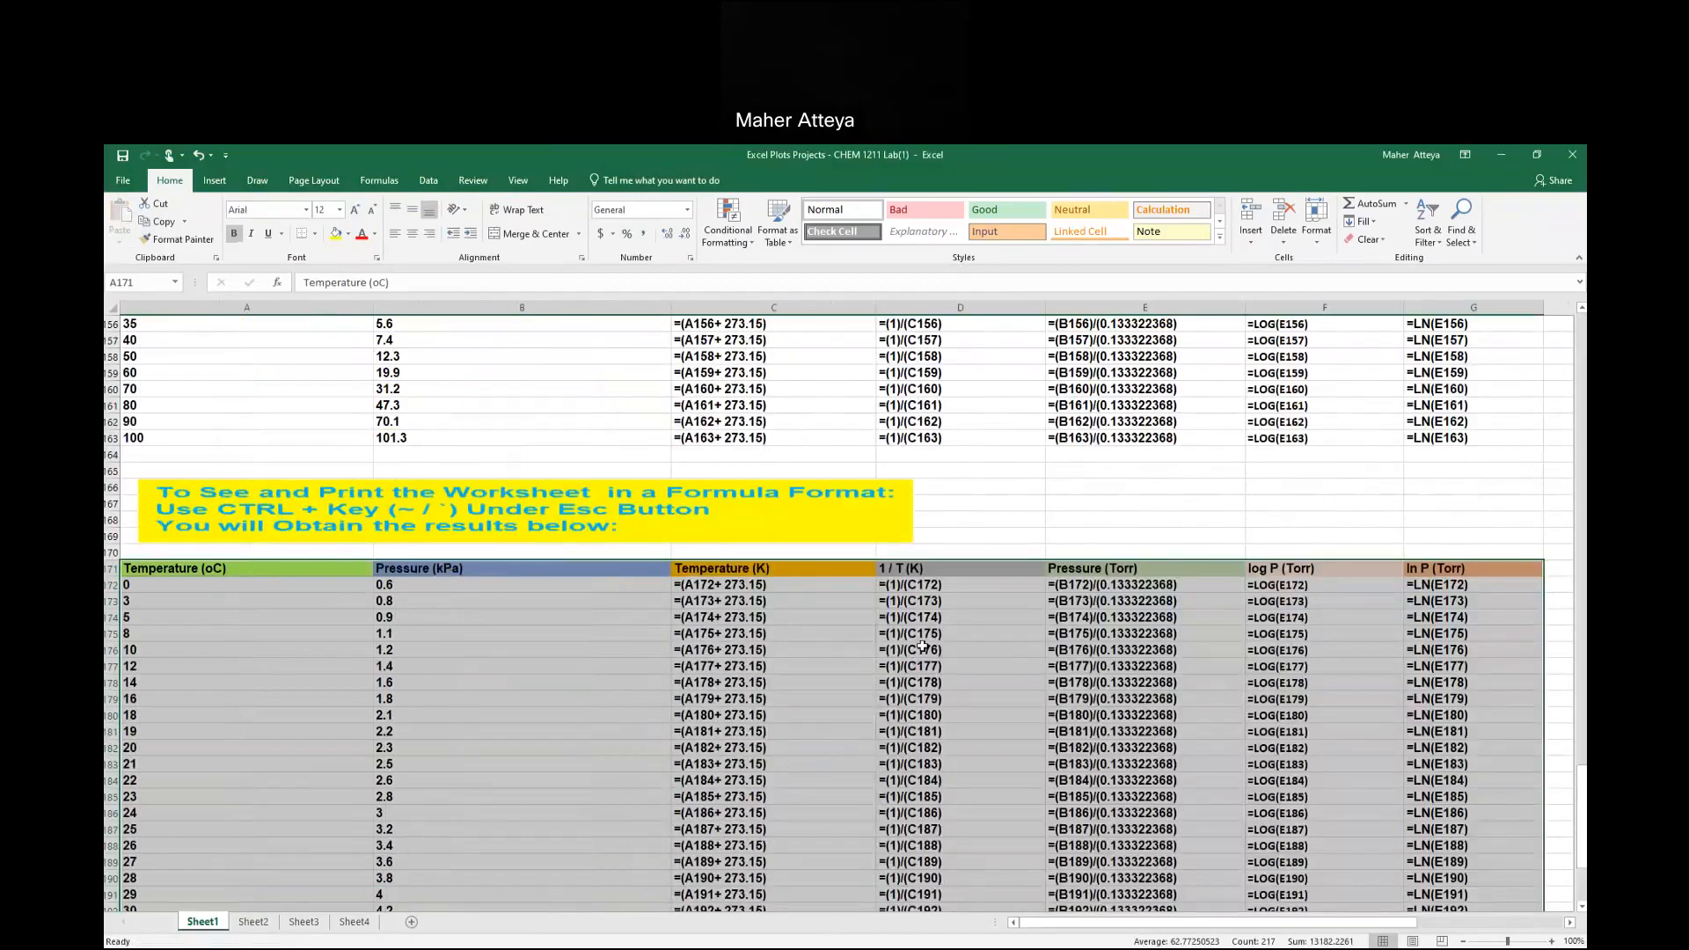
Review the formulas, tables and charts throughout Sheet1, from the PART I data to the table above PART IV.
scroll(951, 587, up, 5)
scroll(951, 587, up, 8)
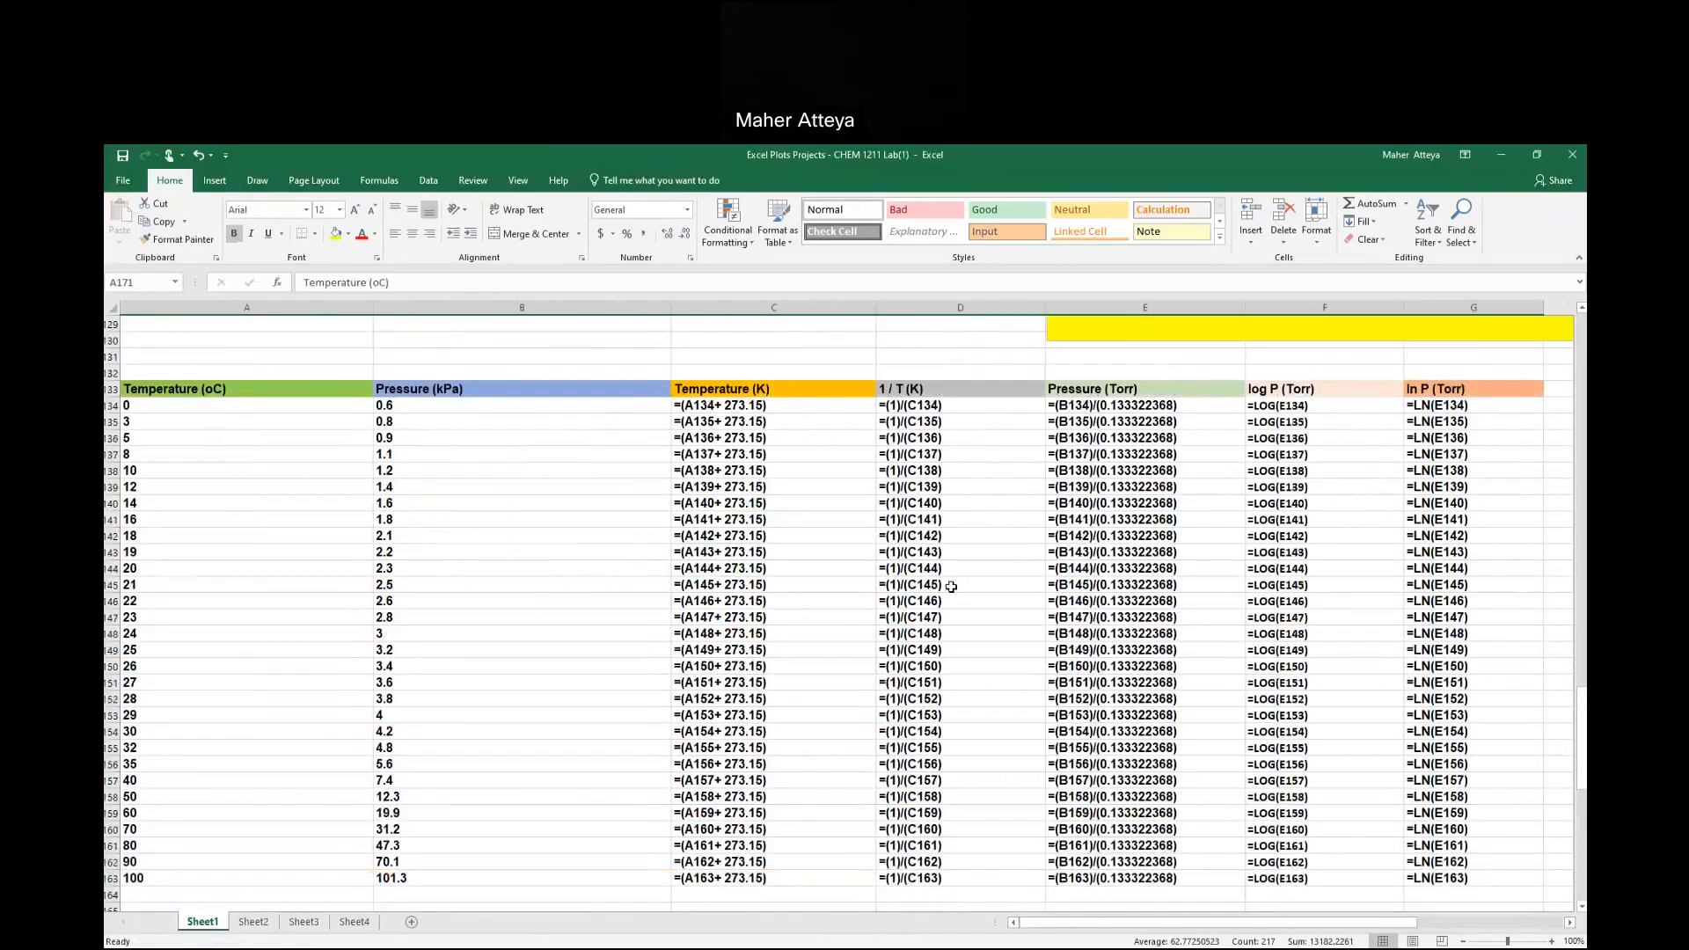
scroll(952, 587, up, 15)
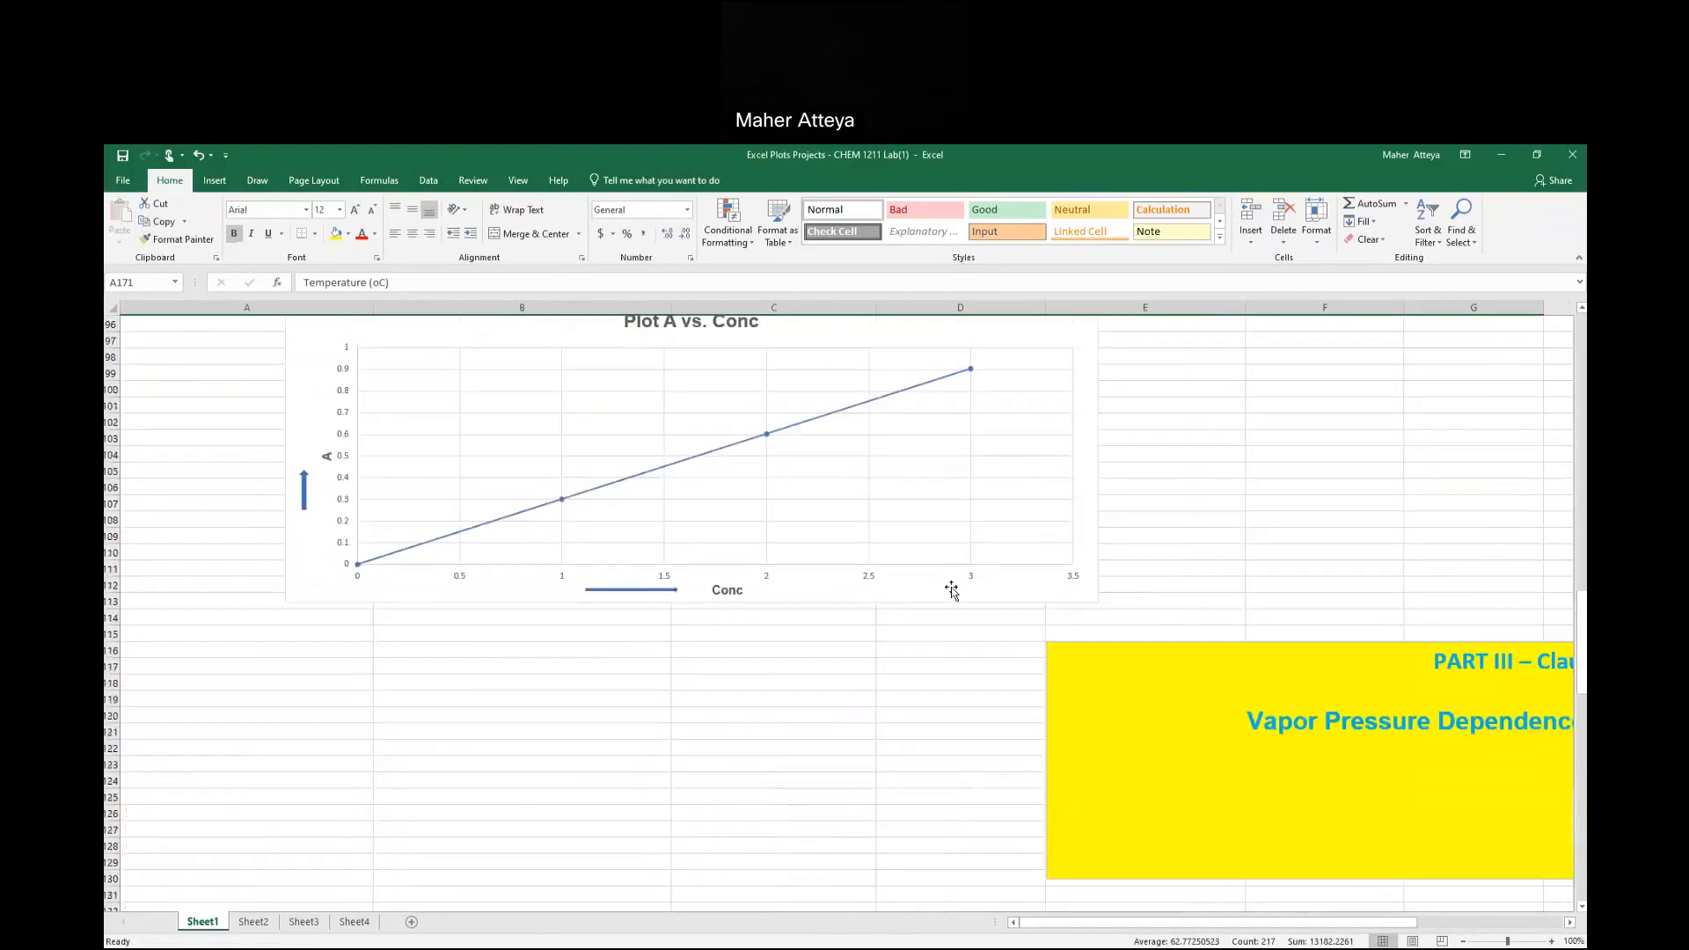
scroll(954, 594, up, 20)
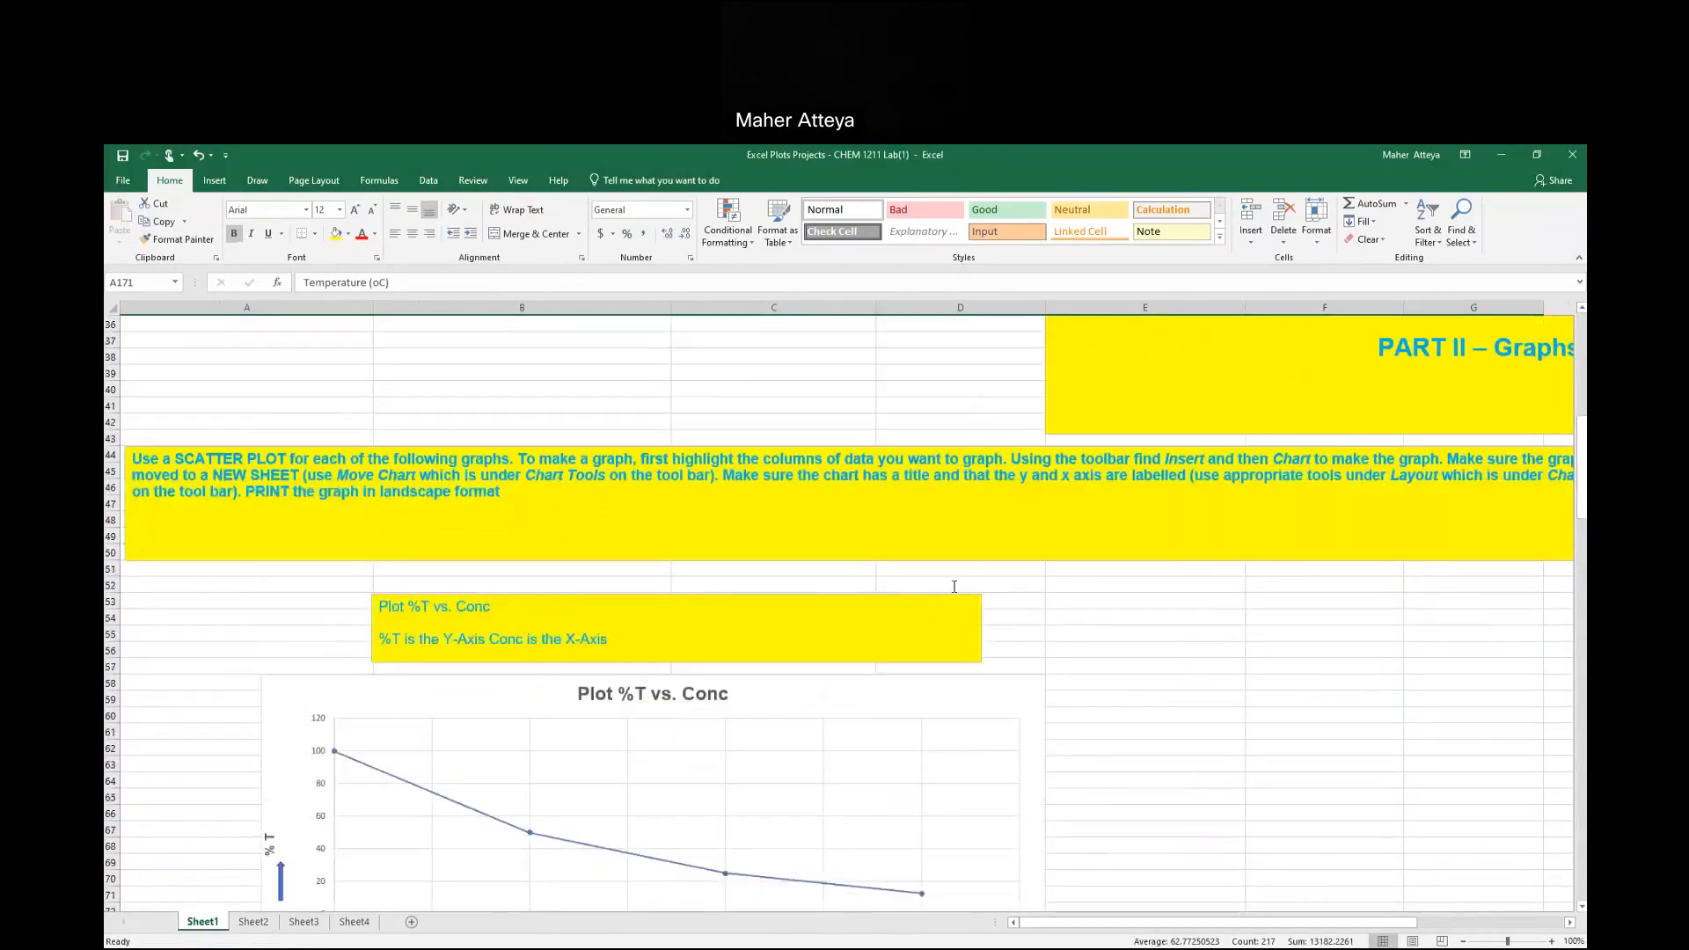
scroll(953, 589, up, 1)
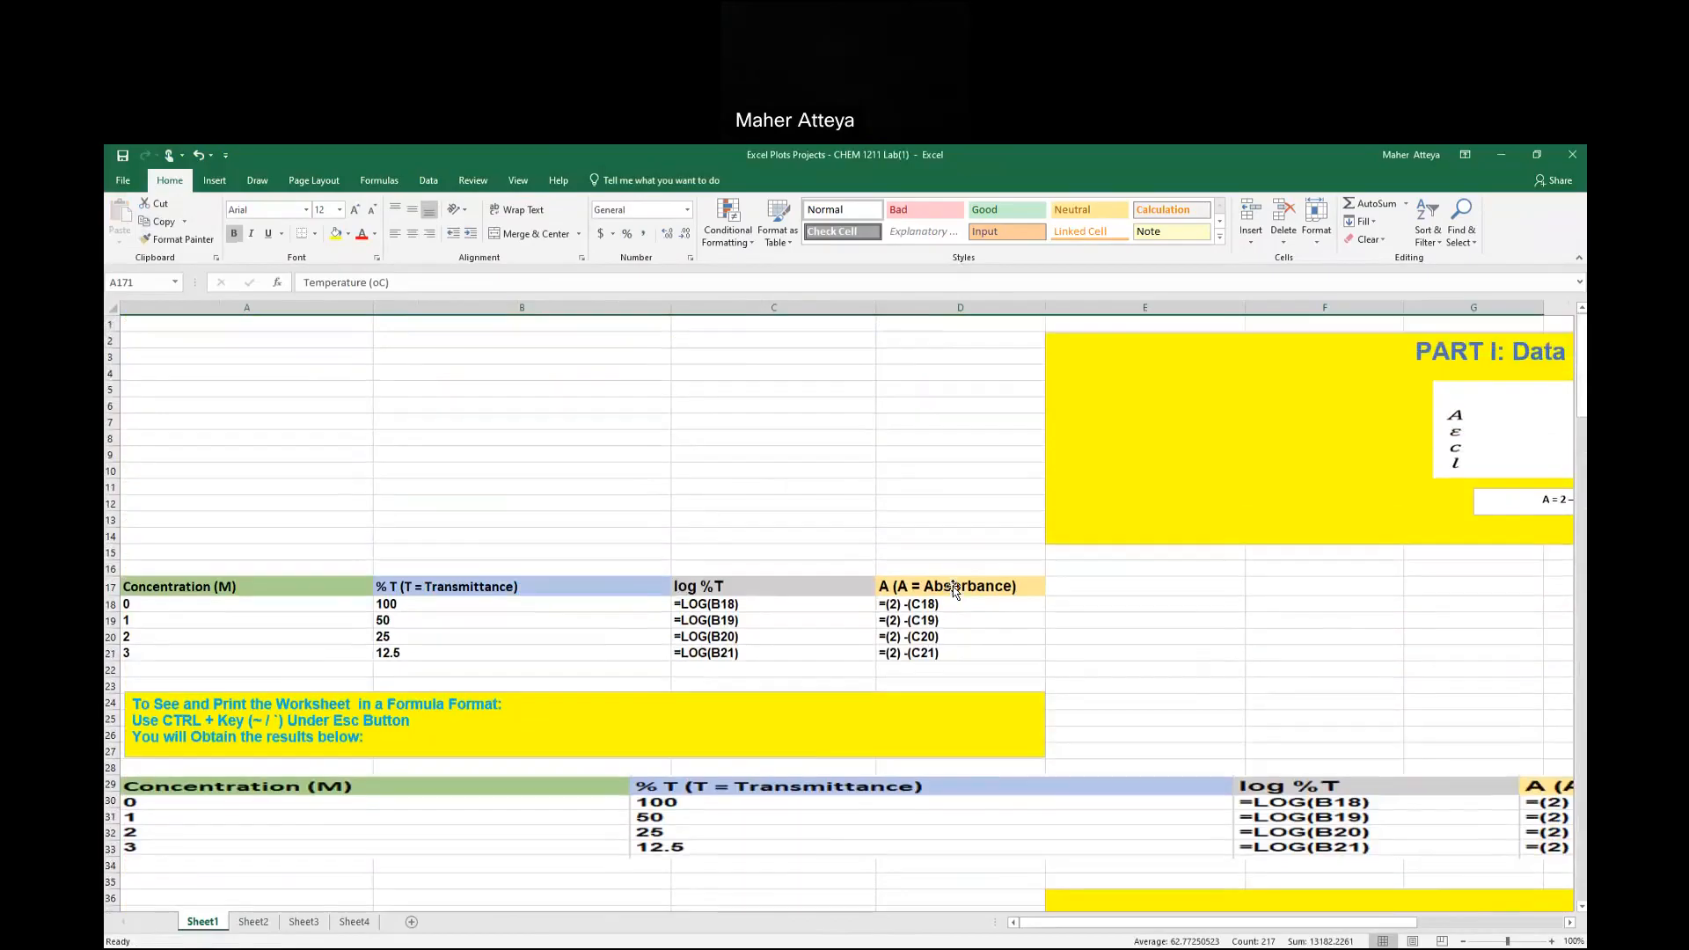
scroll(954, 591, down, 20)
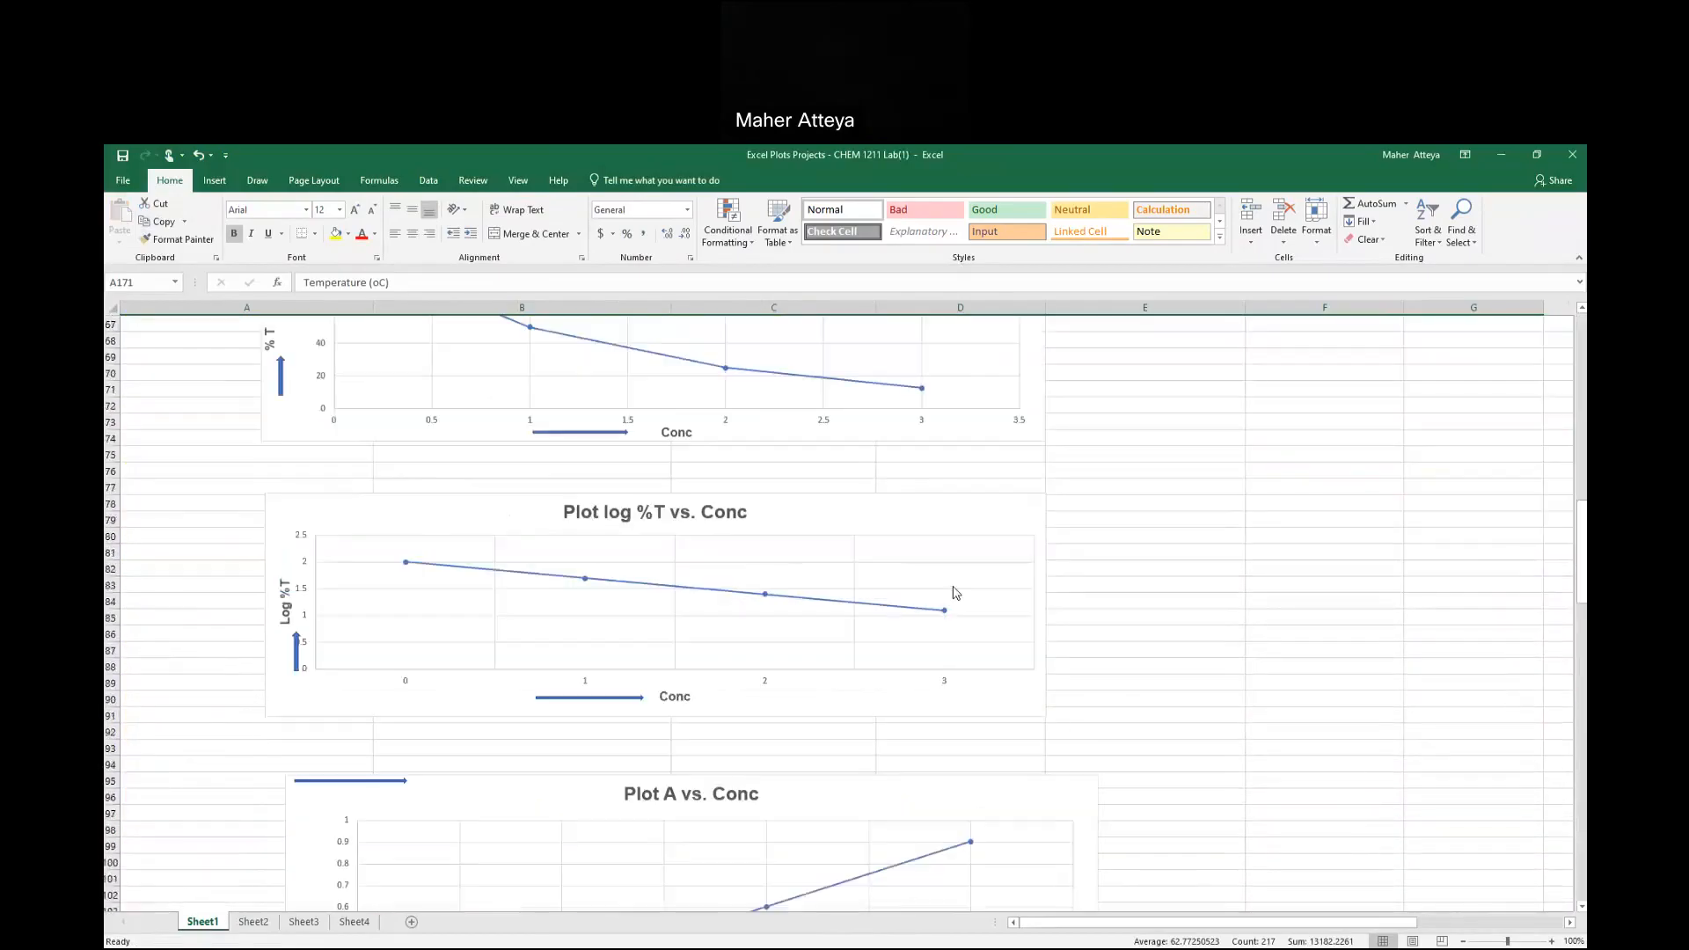
scroll(956, 592, down, 20)
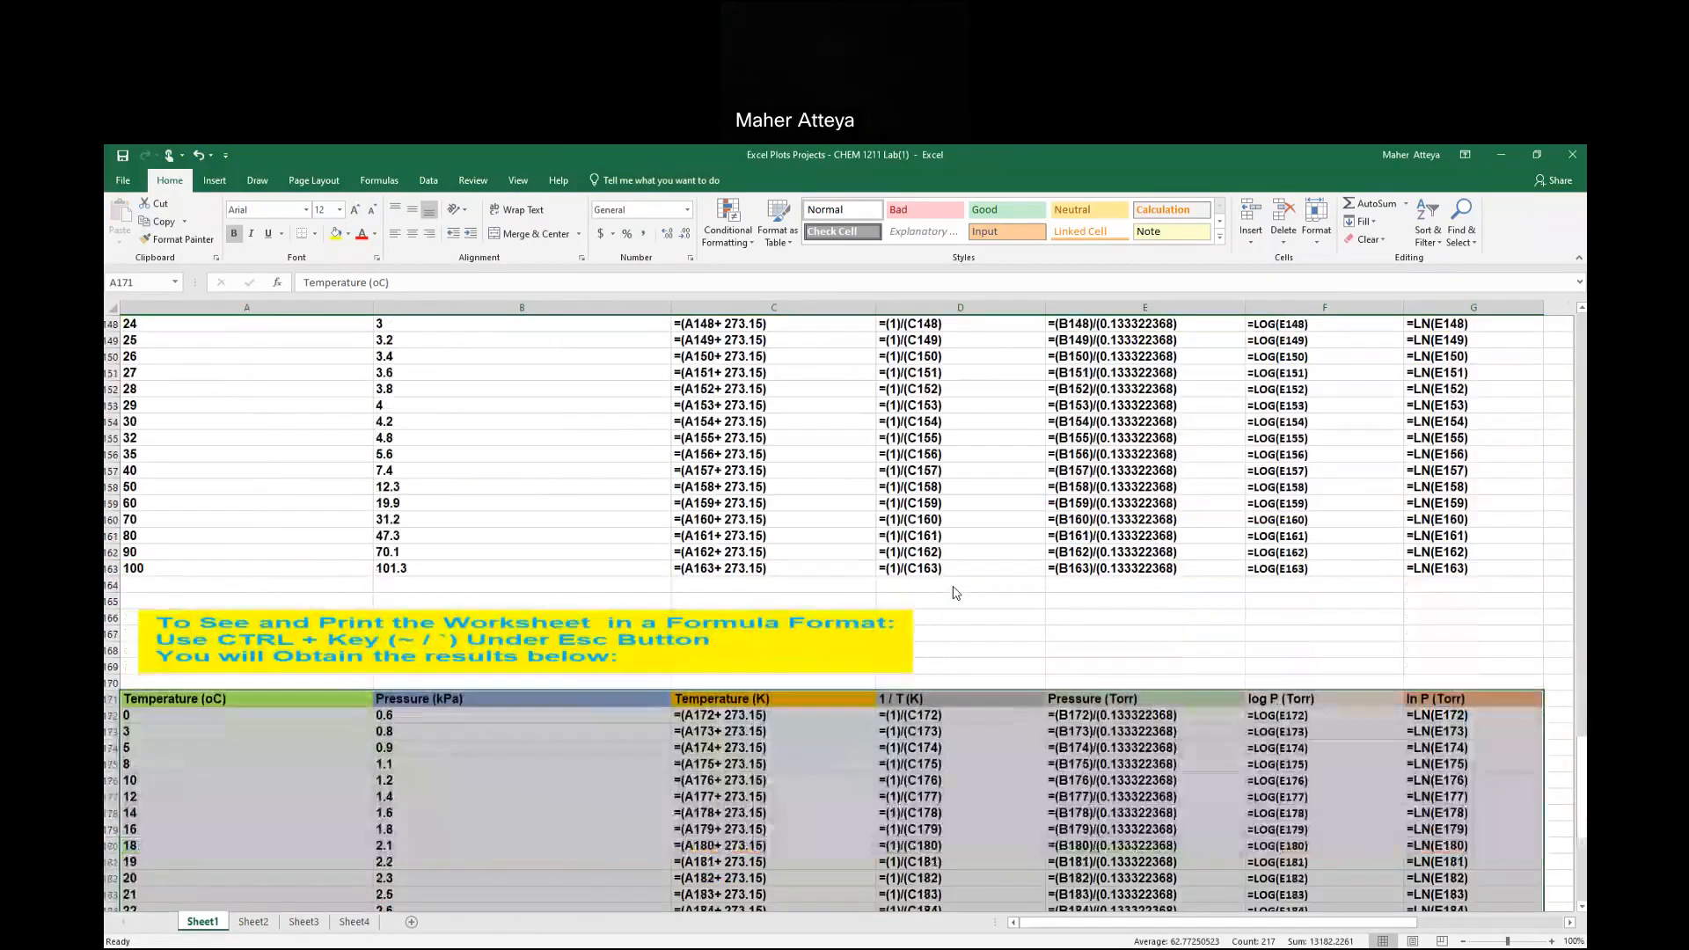
scroll(957, 593, down, 11)
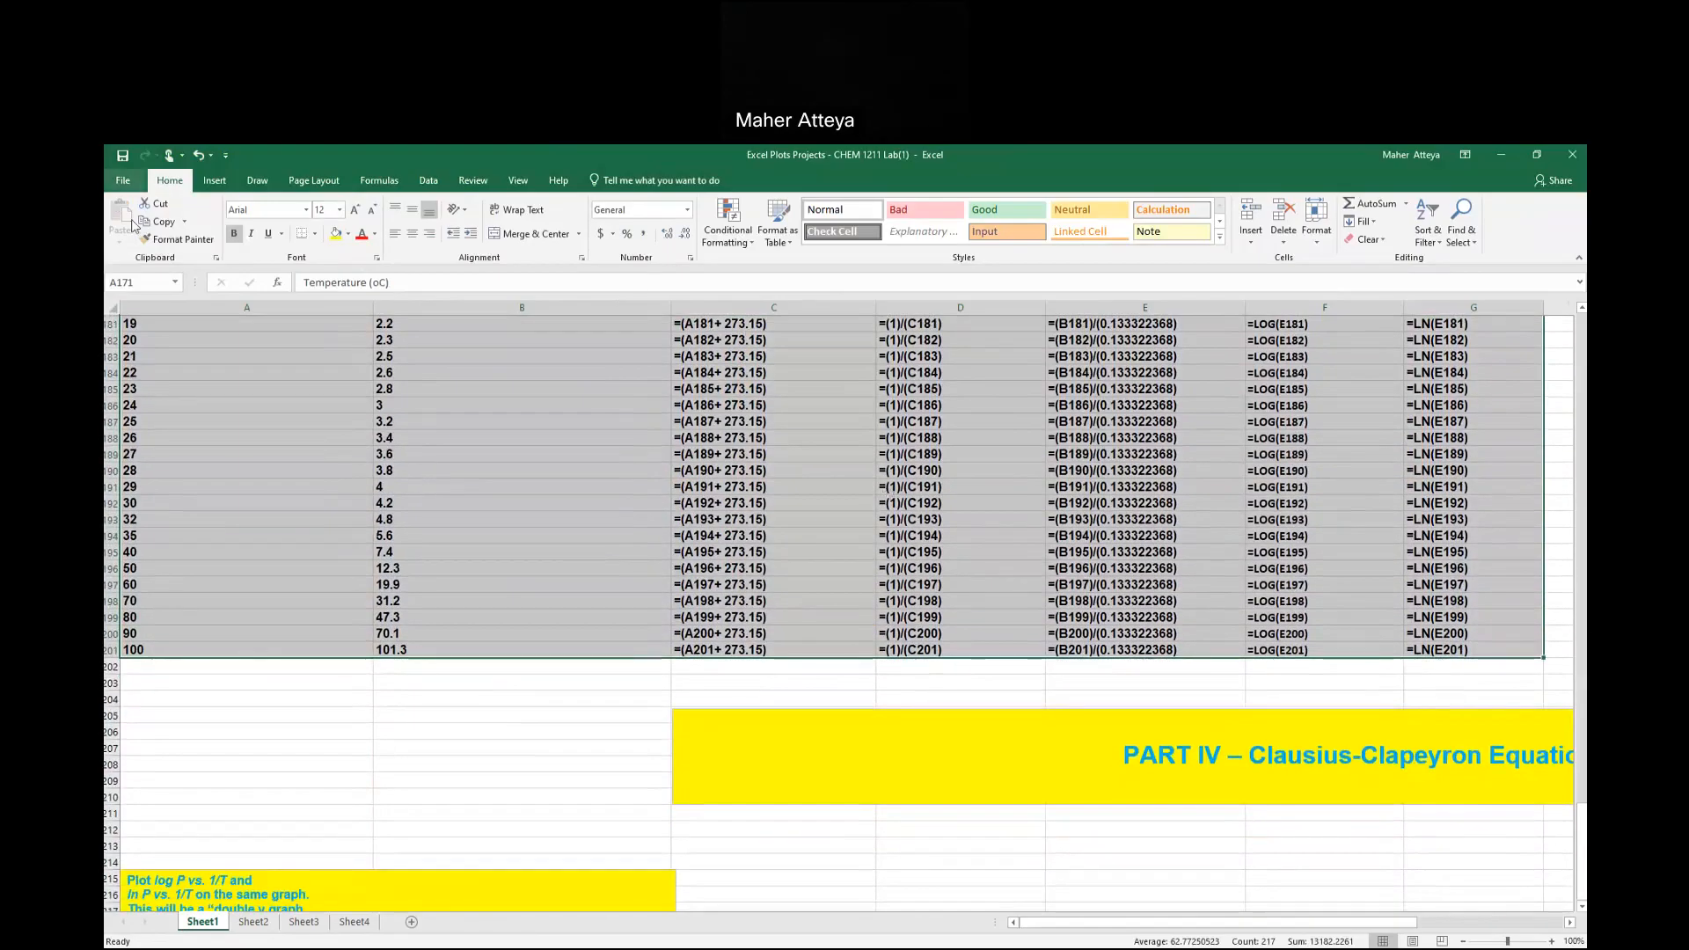
Undo the last paste of the Clausius-Clapeyron table at A171.
click(184, 224)
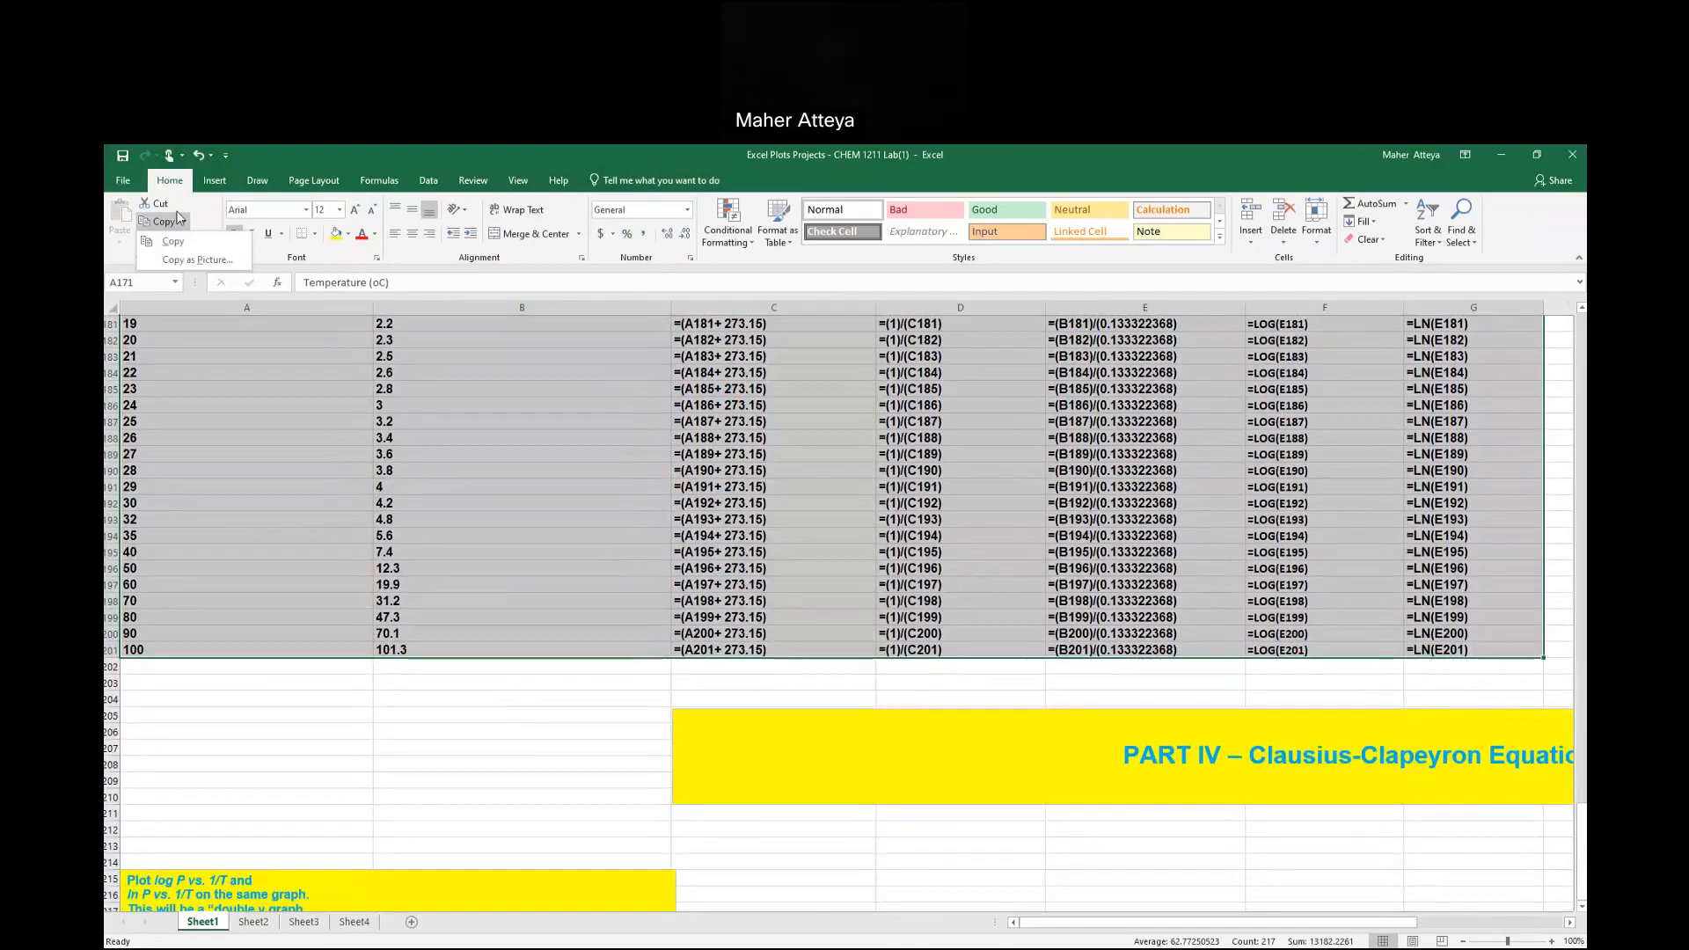
click(199, 156)
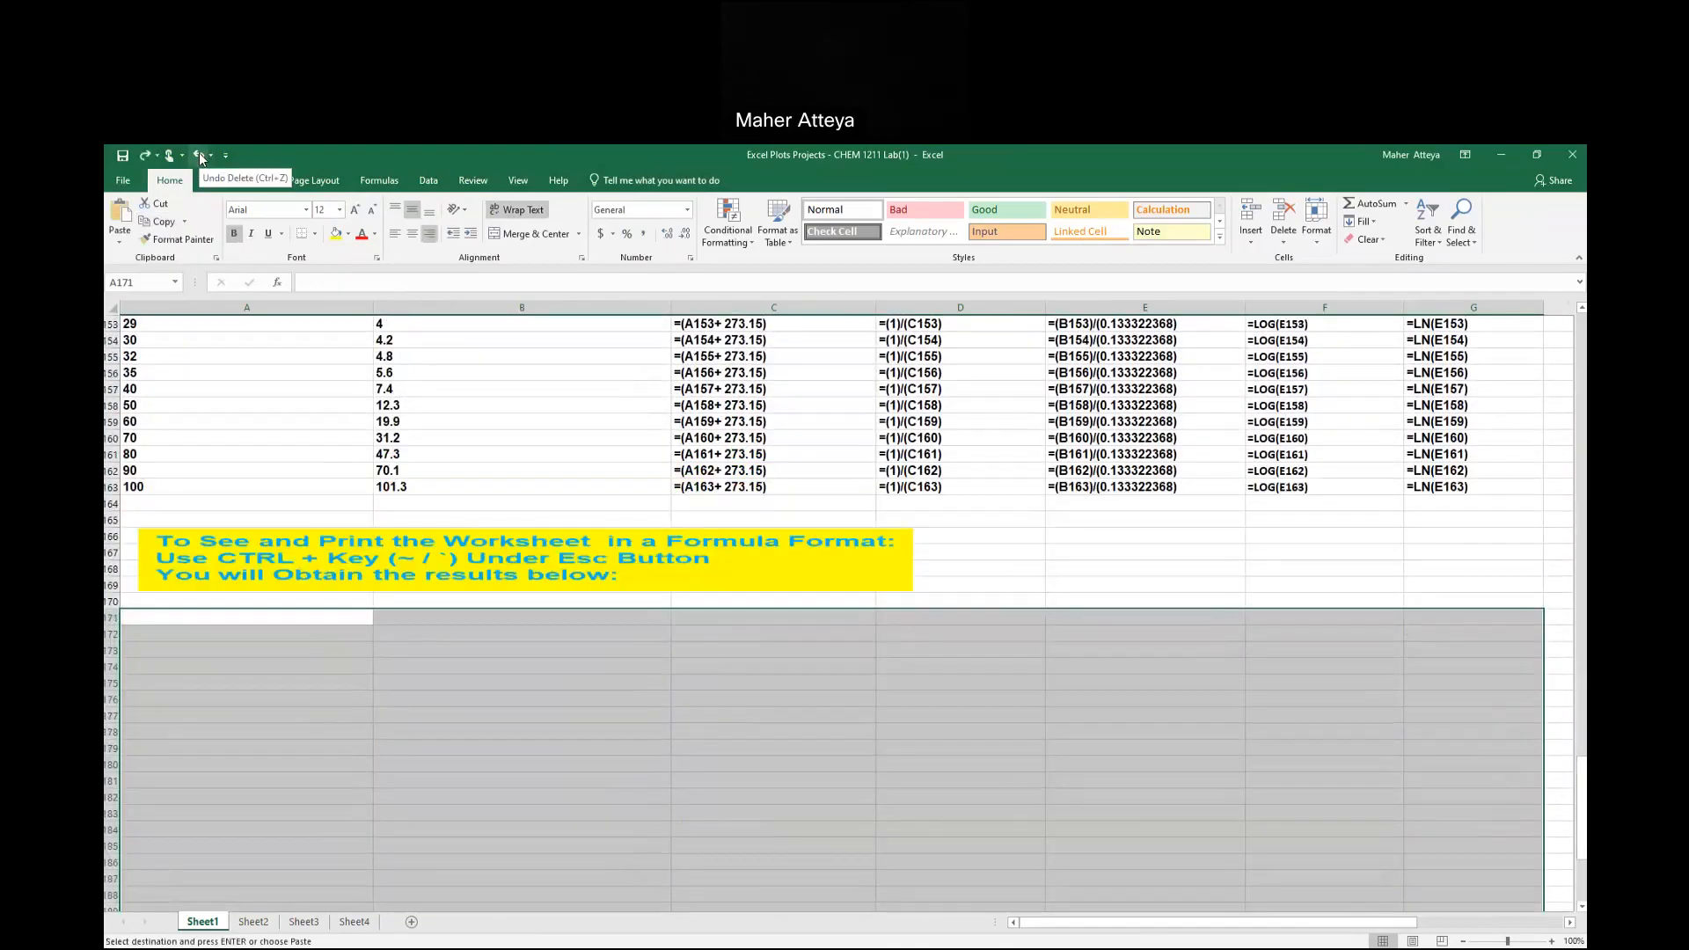
Undo the recent edits to the formula table area around A170, checking Sheet1 up to the PART I data between undos.
scroll(781, 747, up, 13)
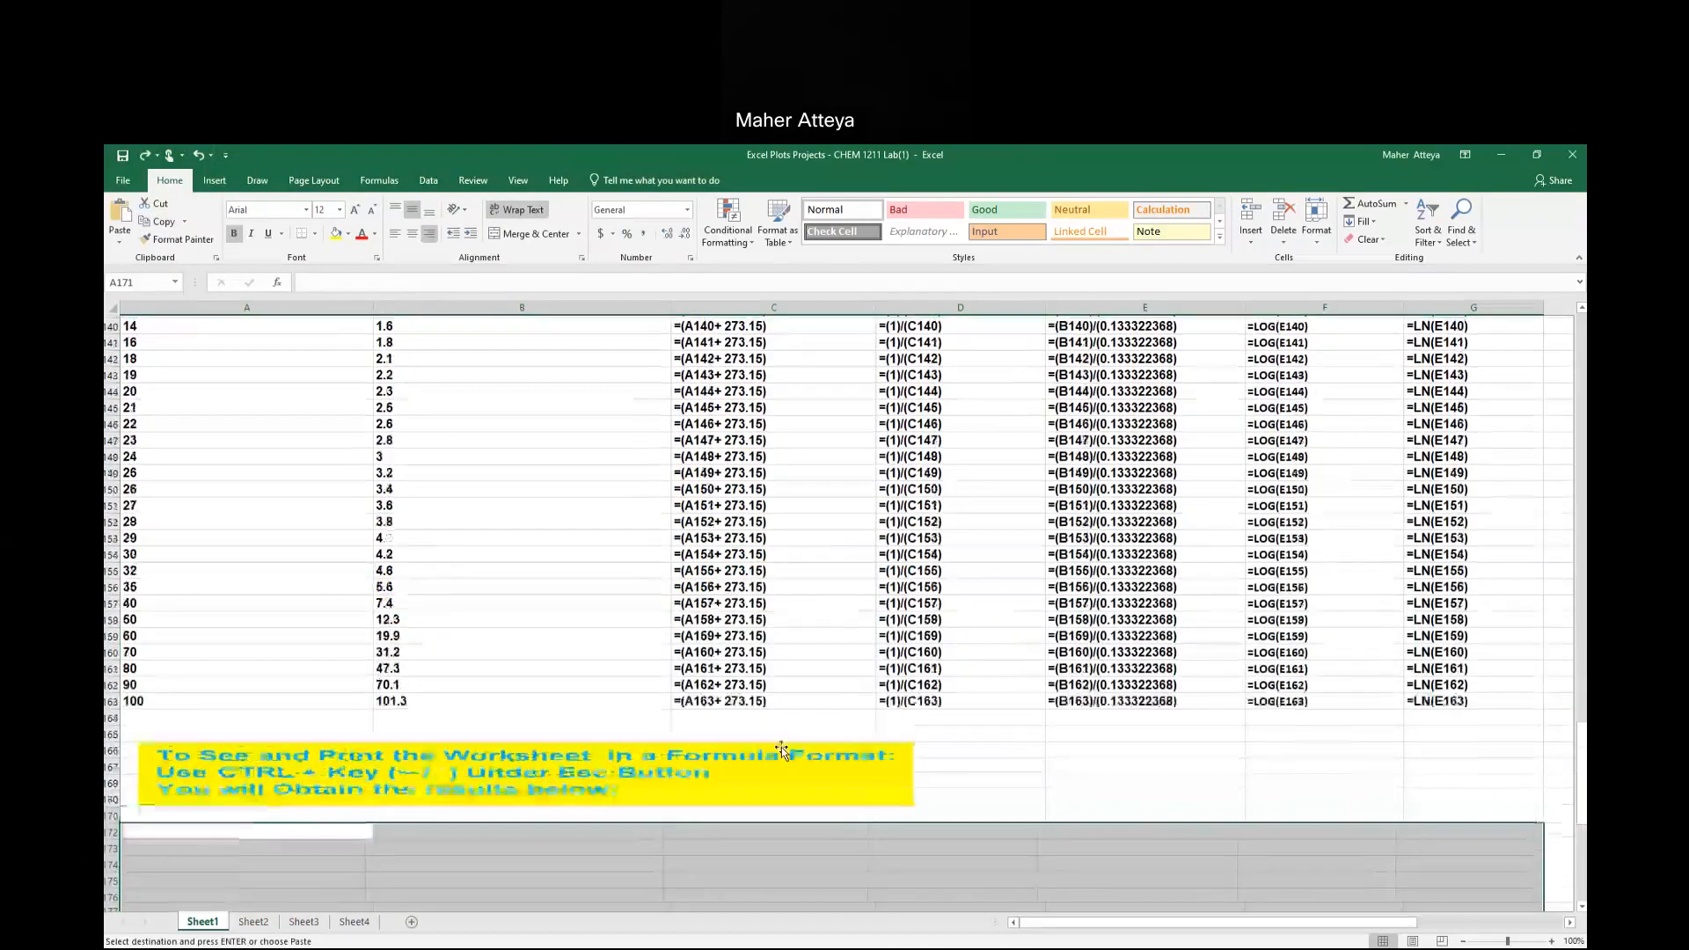
scroll(782, 747, up, 20)
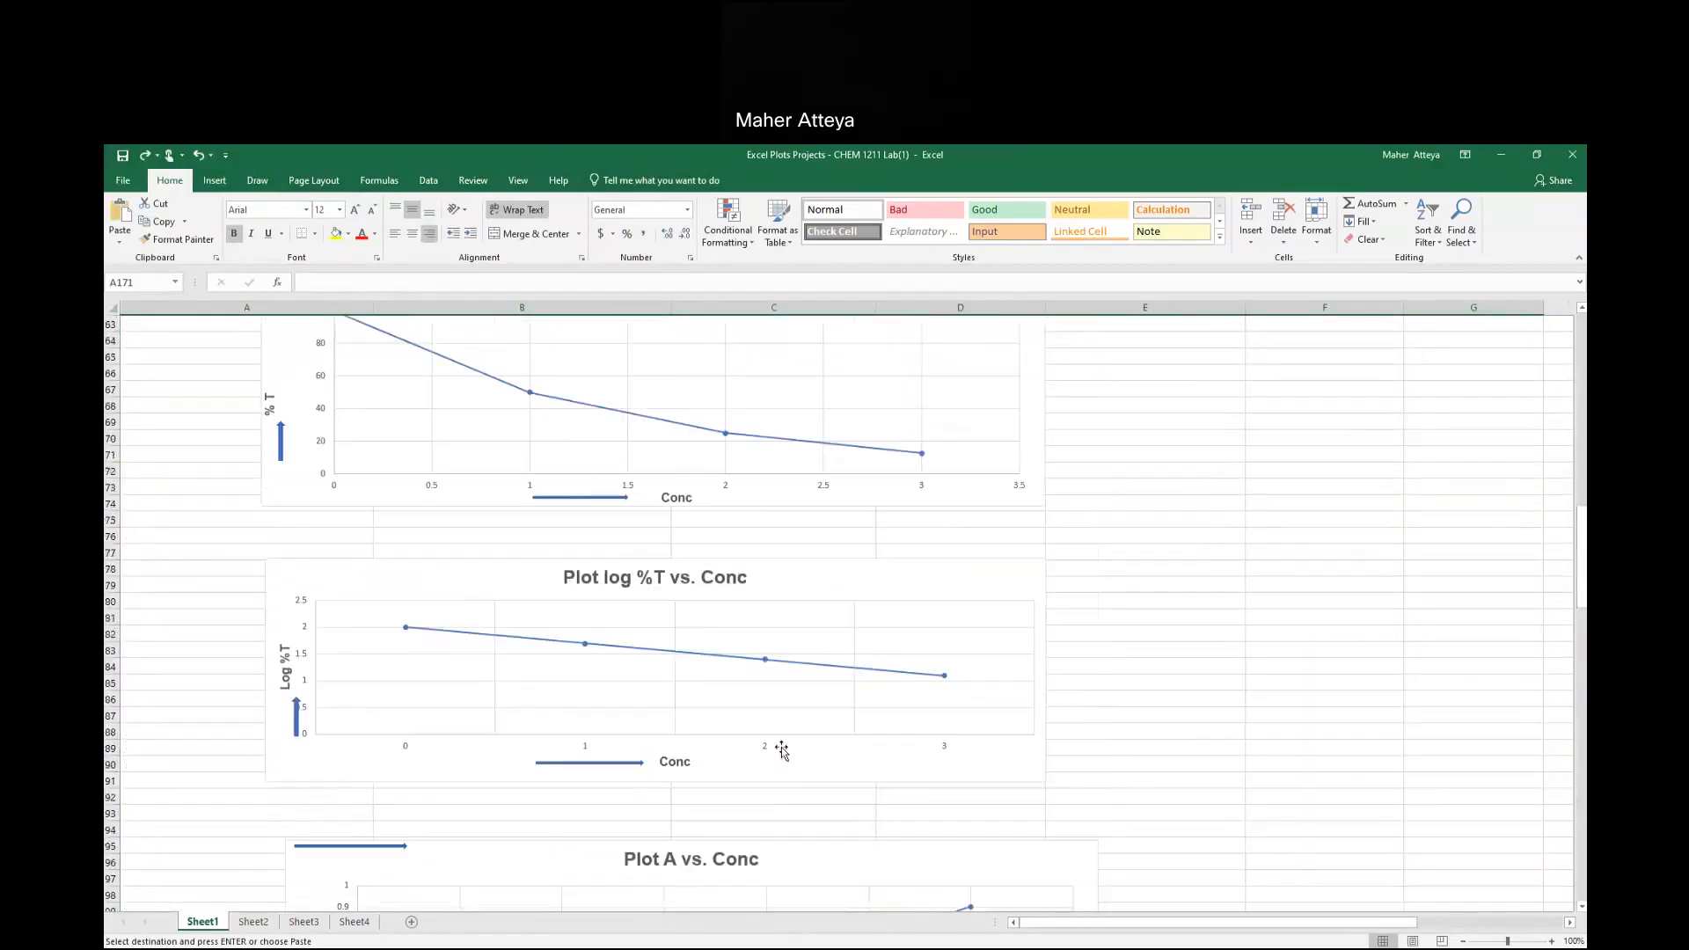
scroll(790, 745, up, 9)
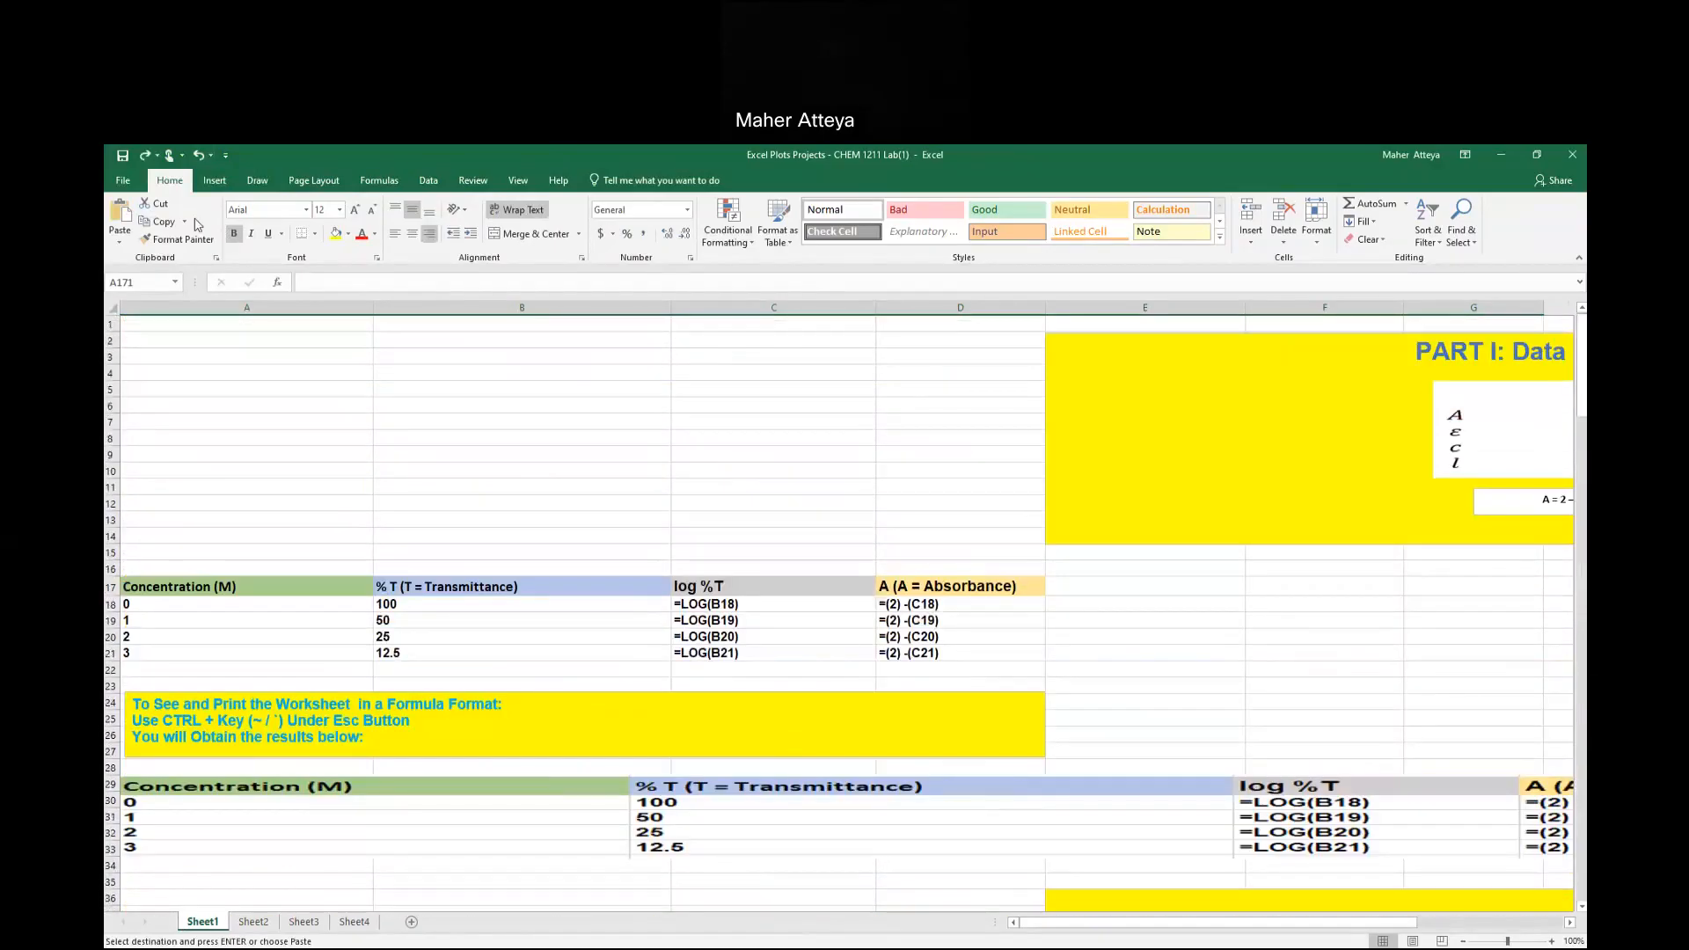
click(197, 155)
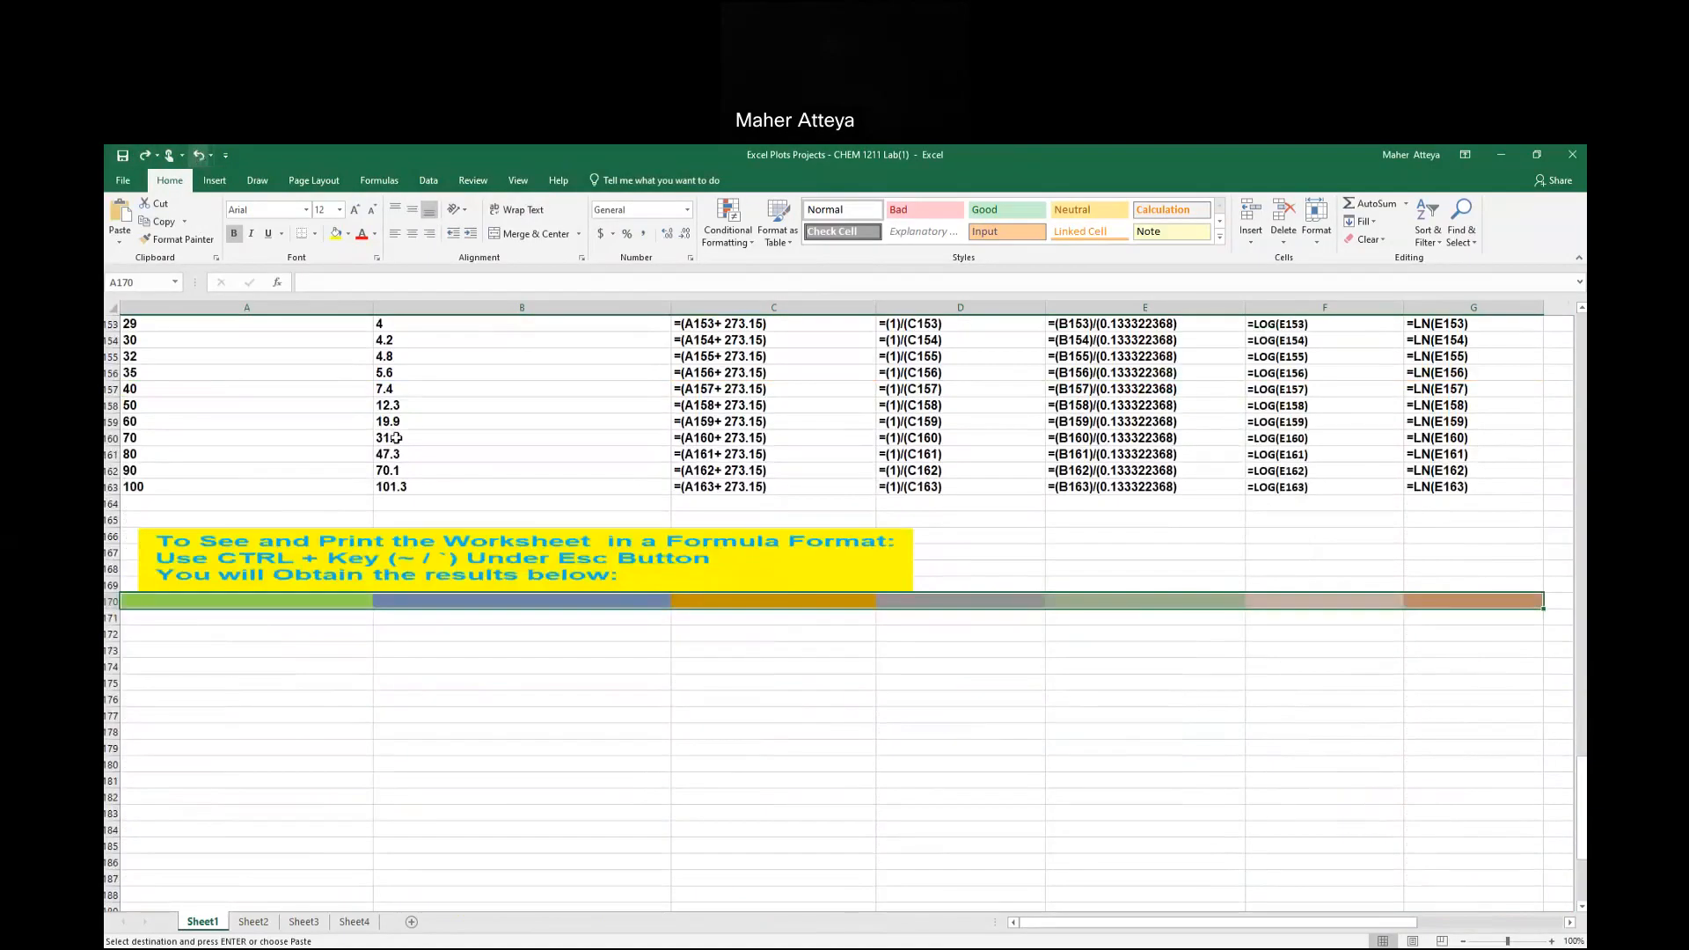
scroll(755, 774, up, 15)
scroll(754, 775, up, 20)
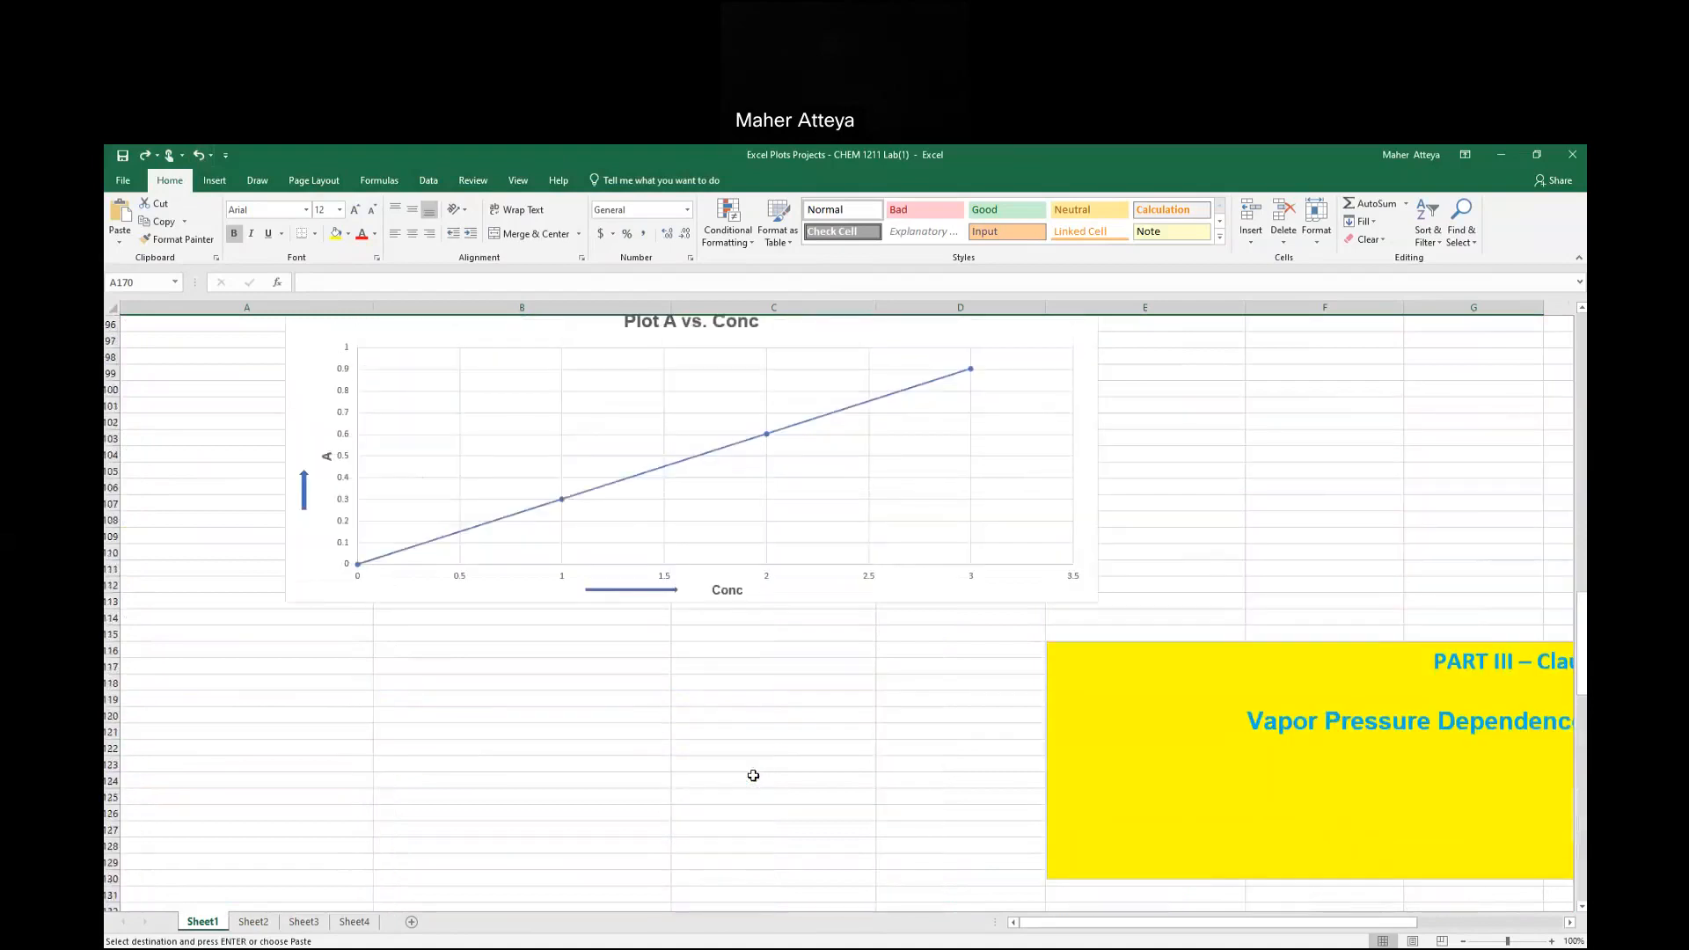
scroll(754, 778, up, 10)
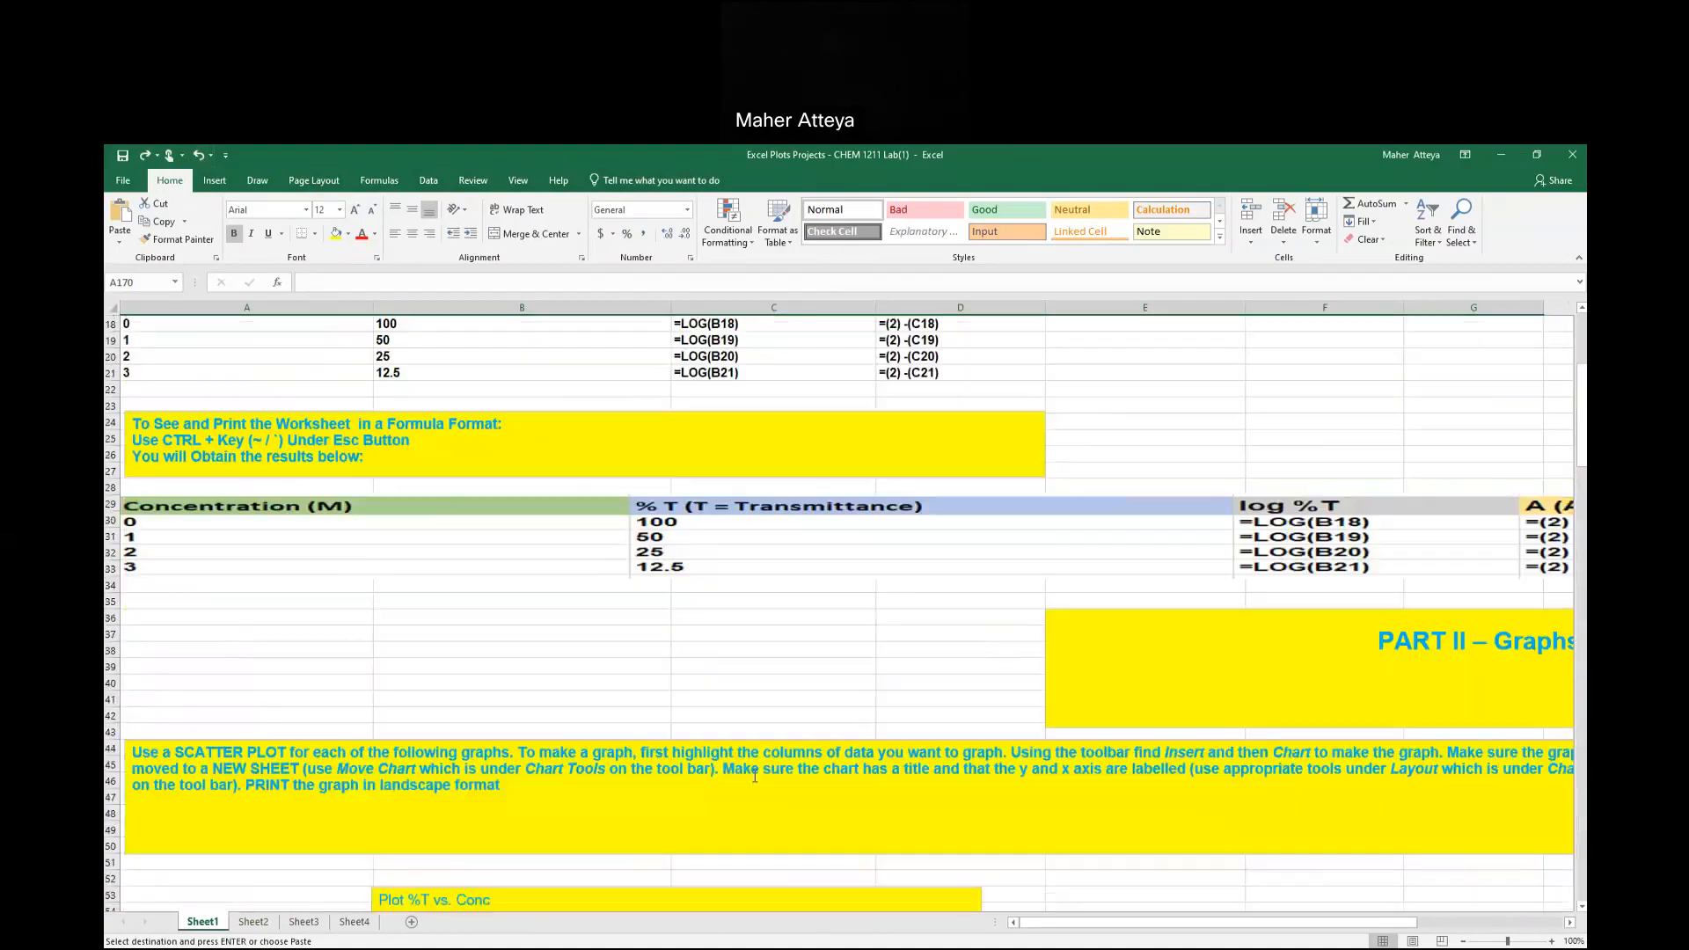
scroll(754, 779, up, 1)
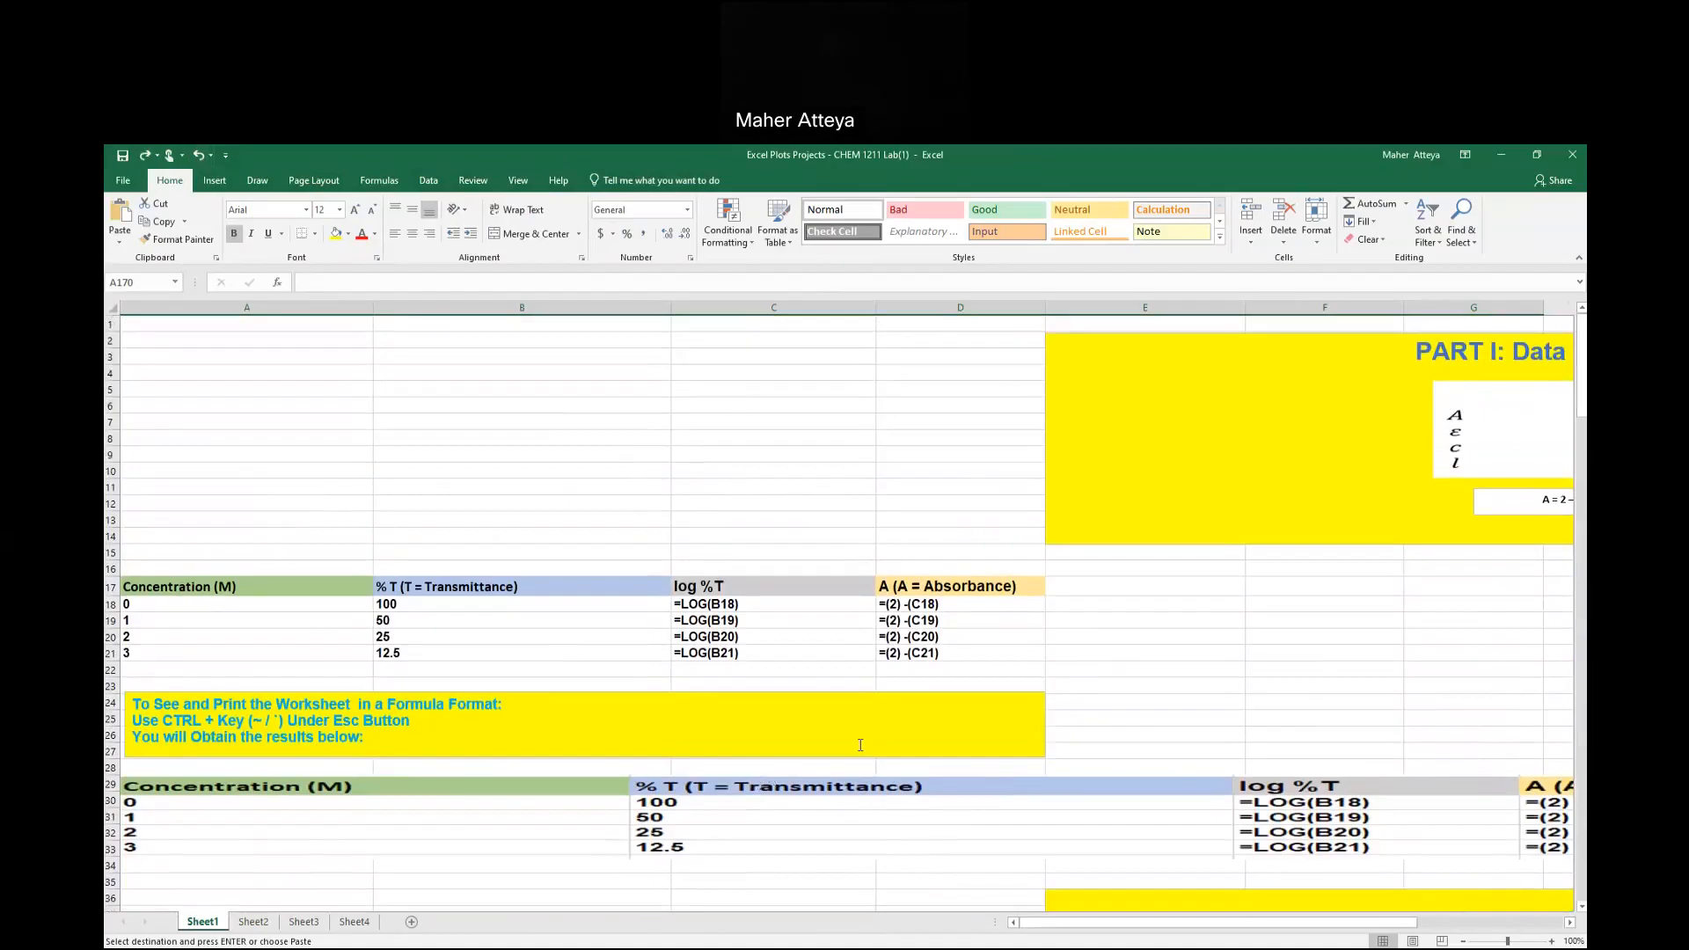
click(199, 155)
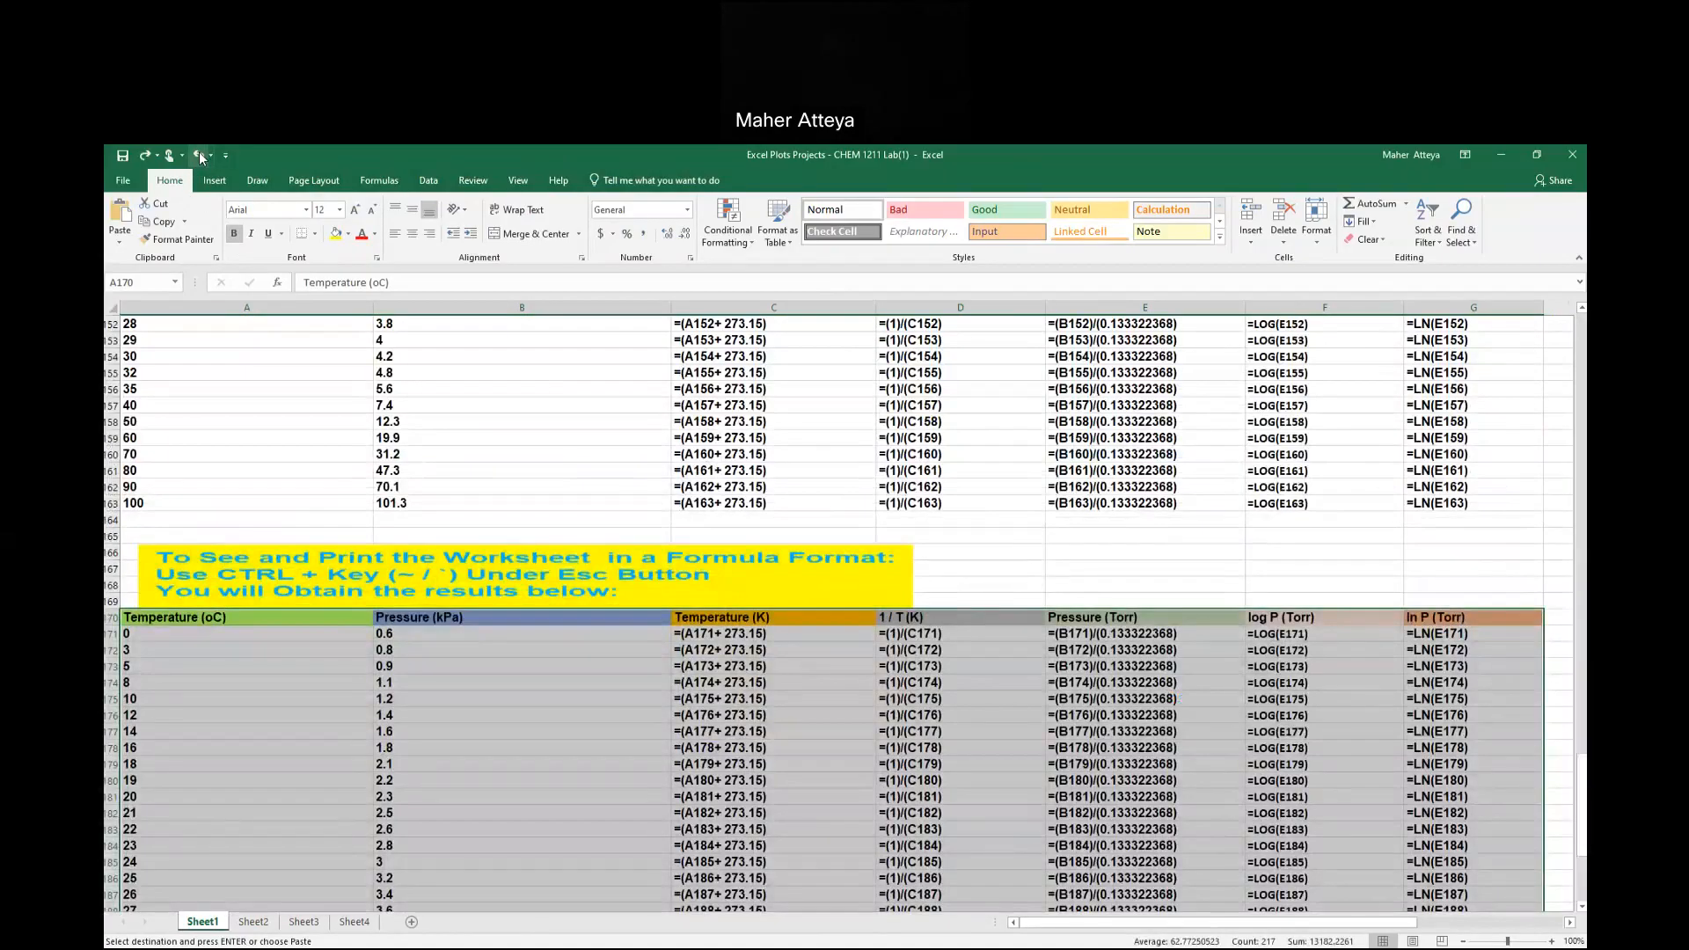
click(200, 155)
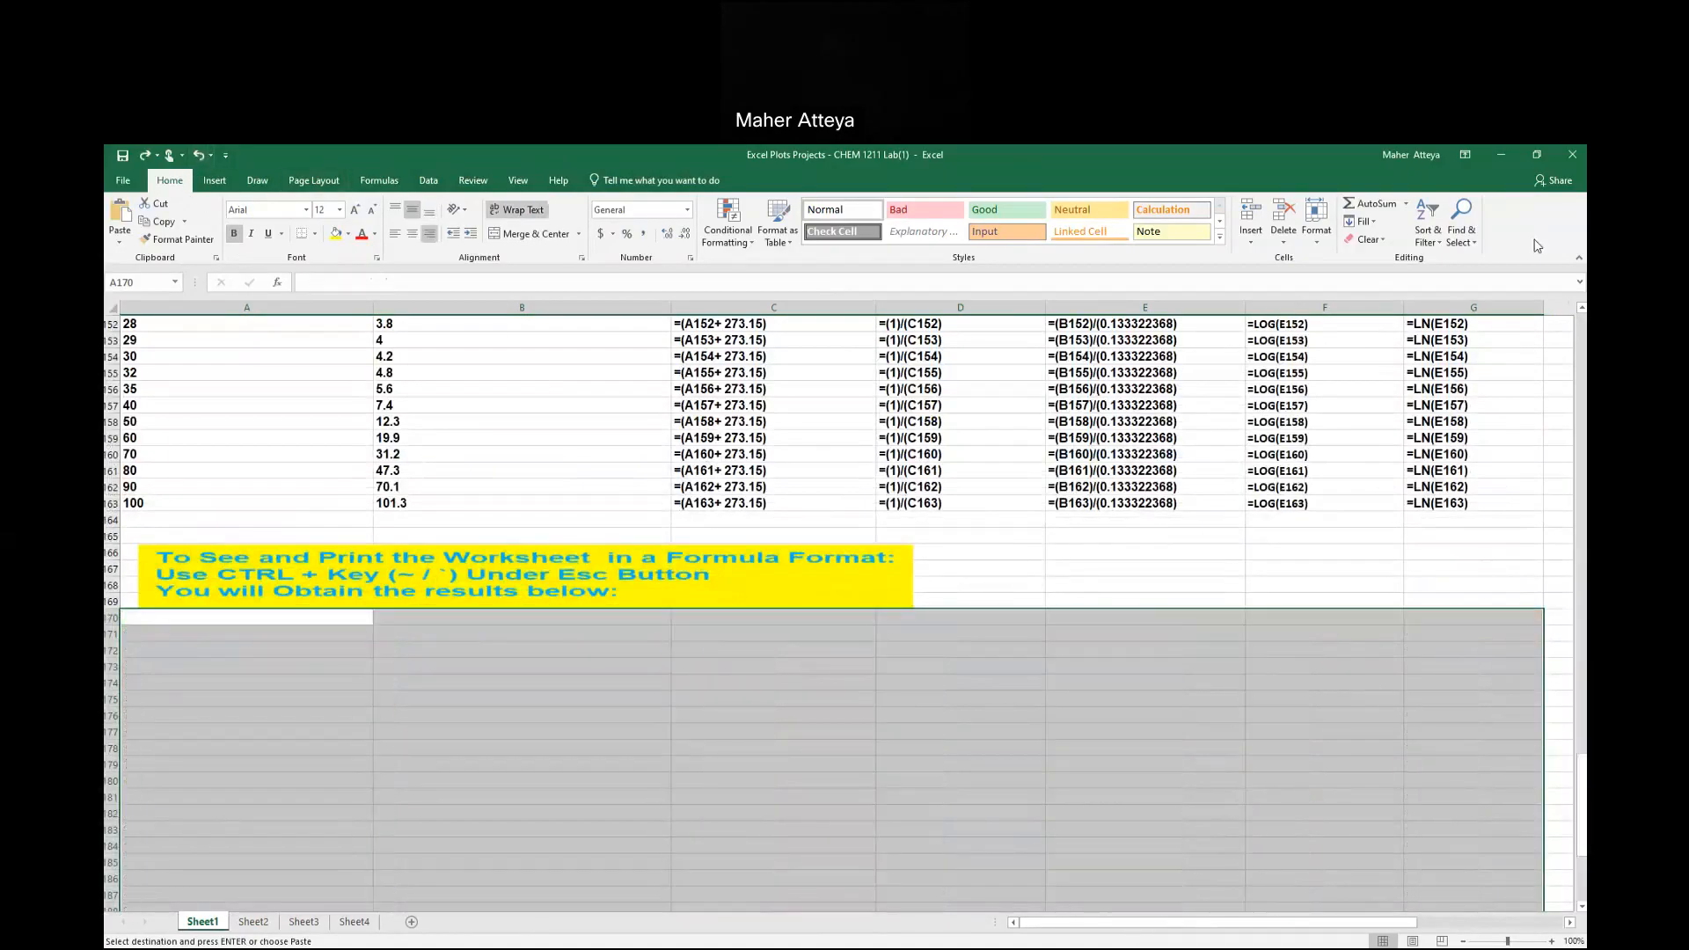
Close the Excel Plots Projects workbook without saving, and reopen it without updating its external links.
click(1572, 154)
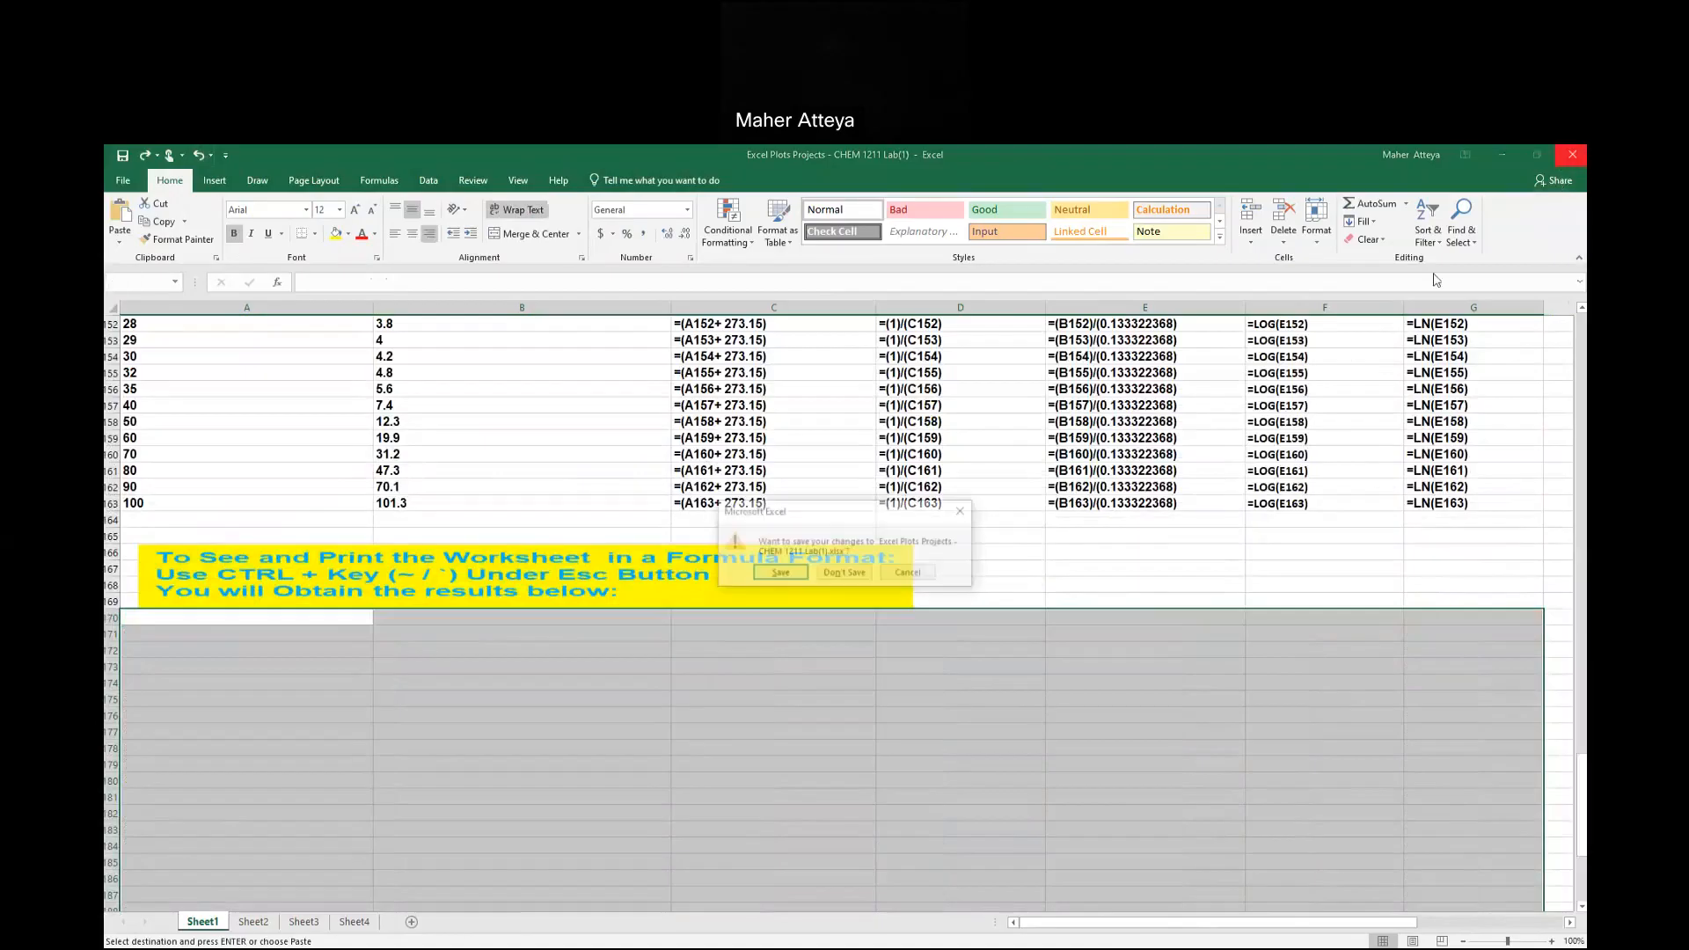
click(834, 575)
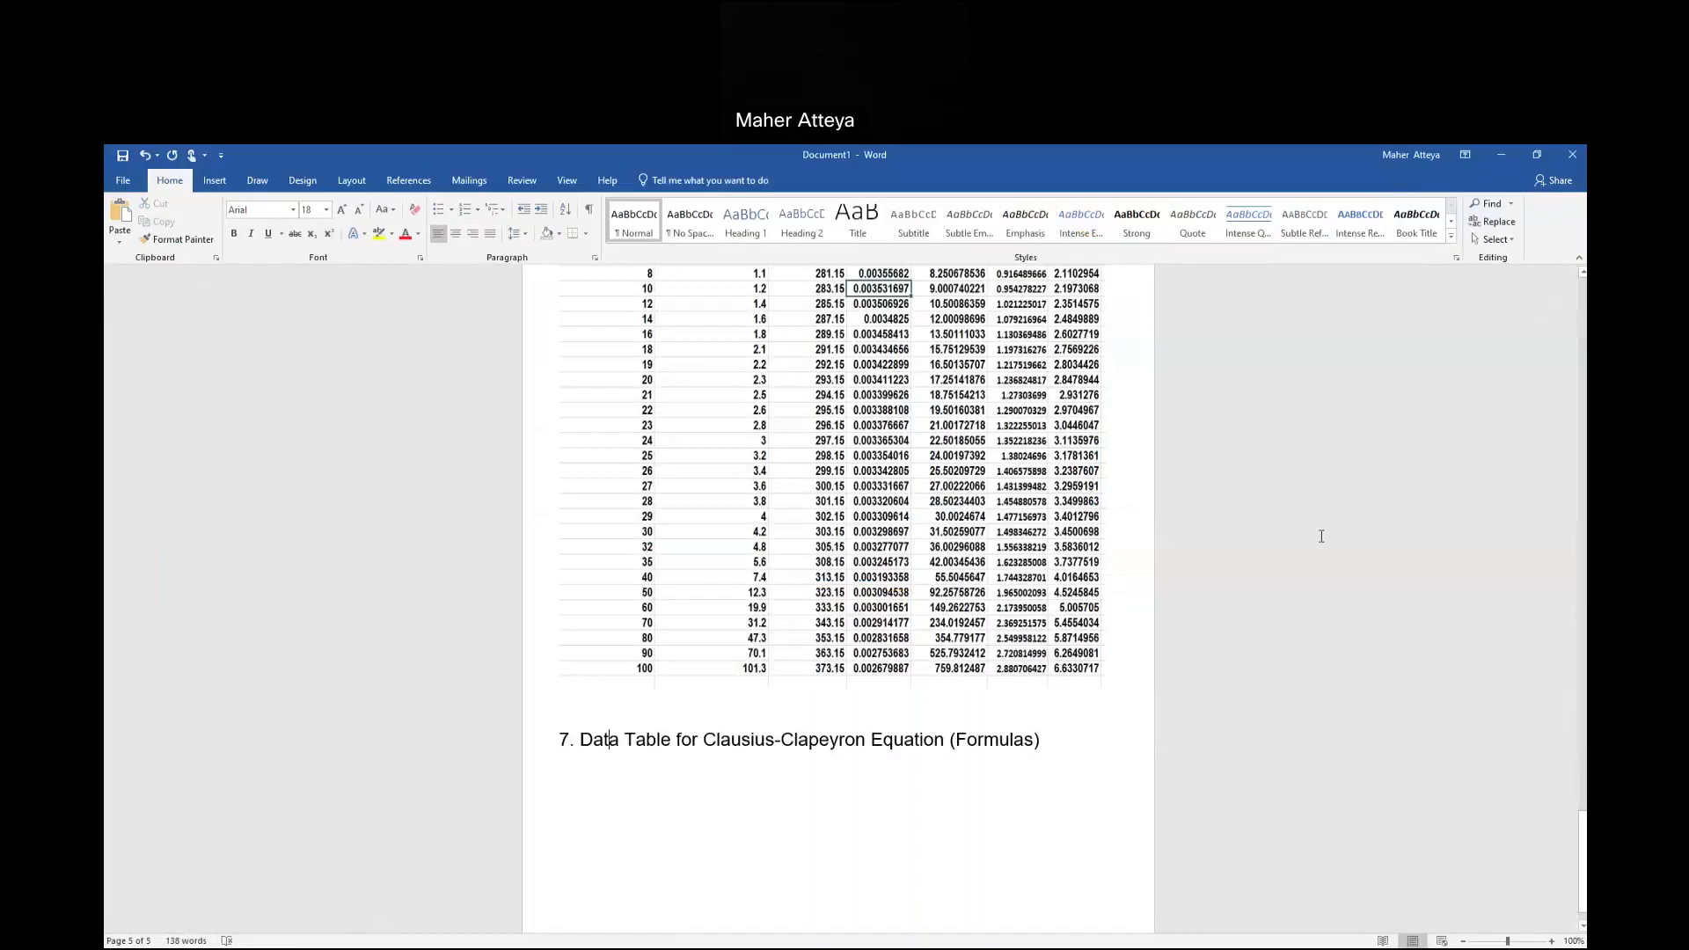
click(1501, 156)
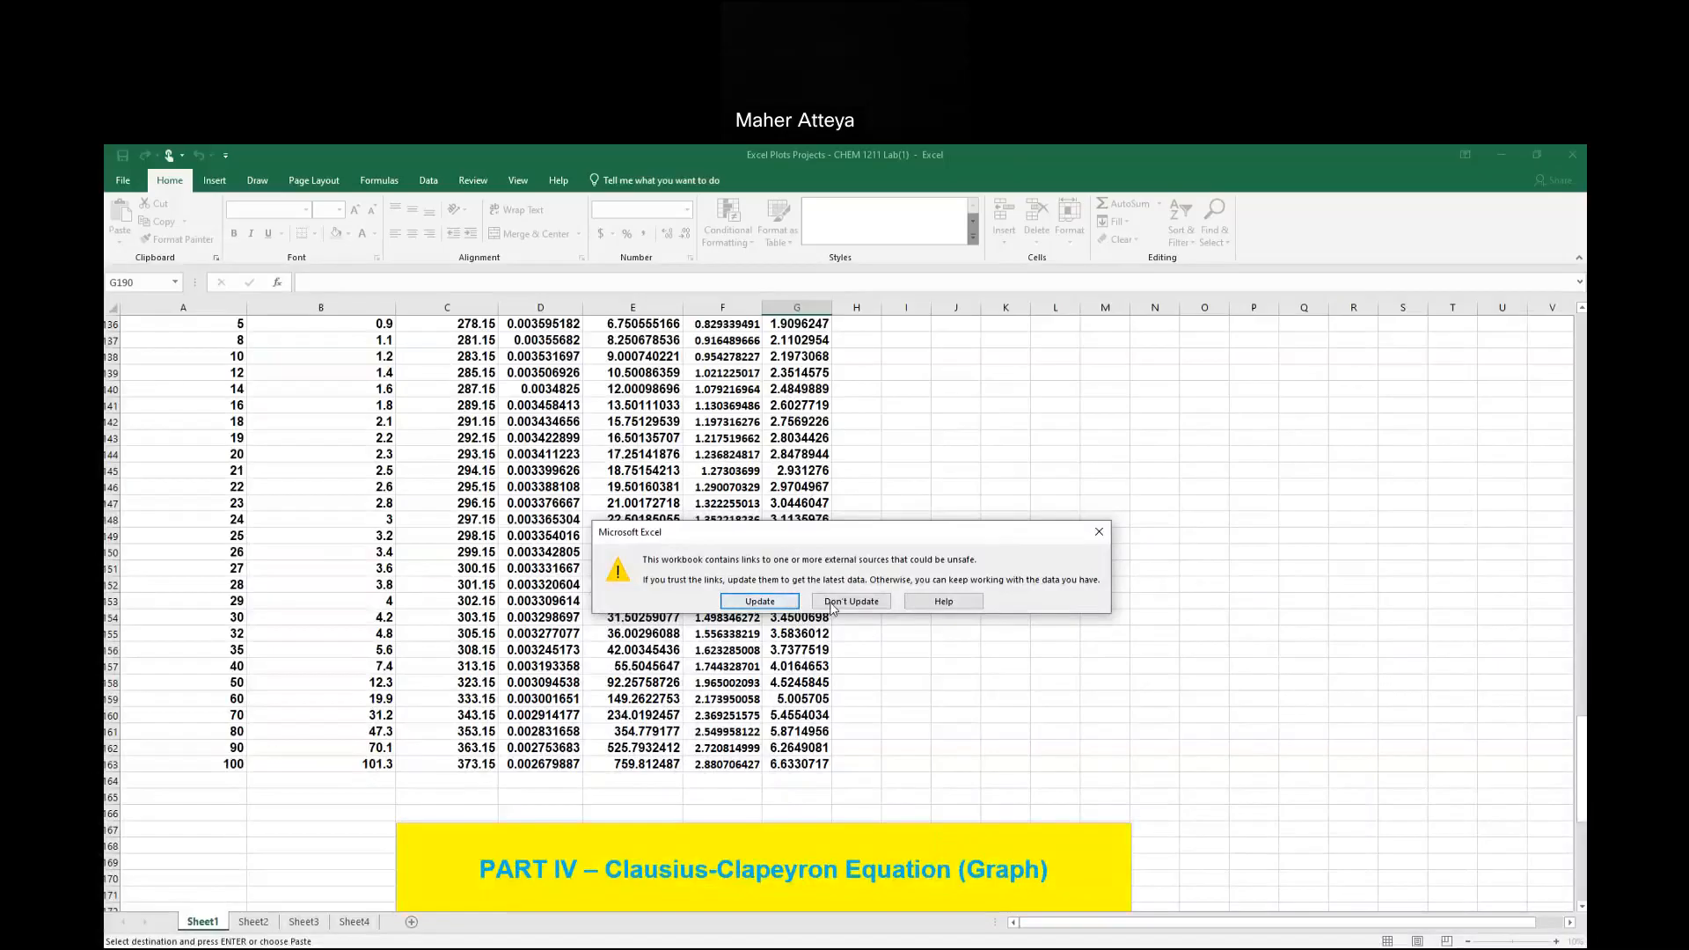
click(851, 602)
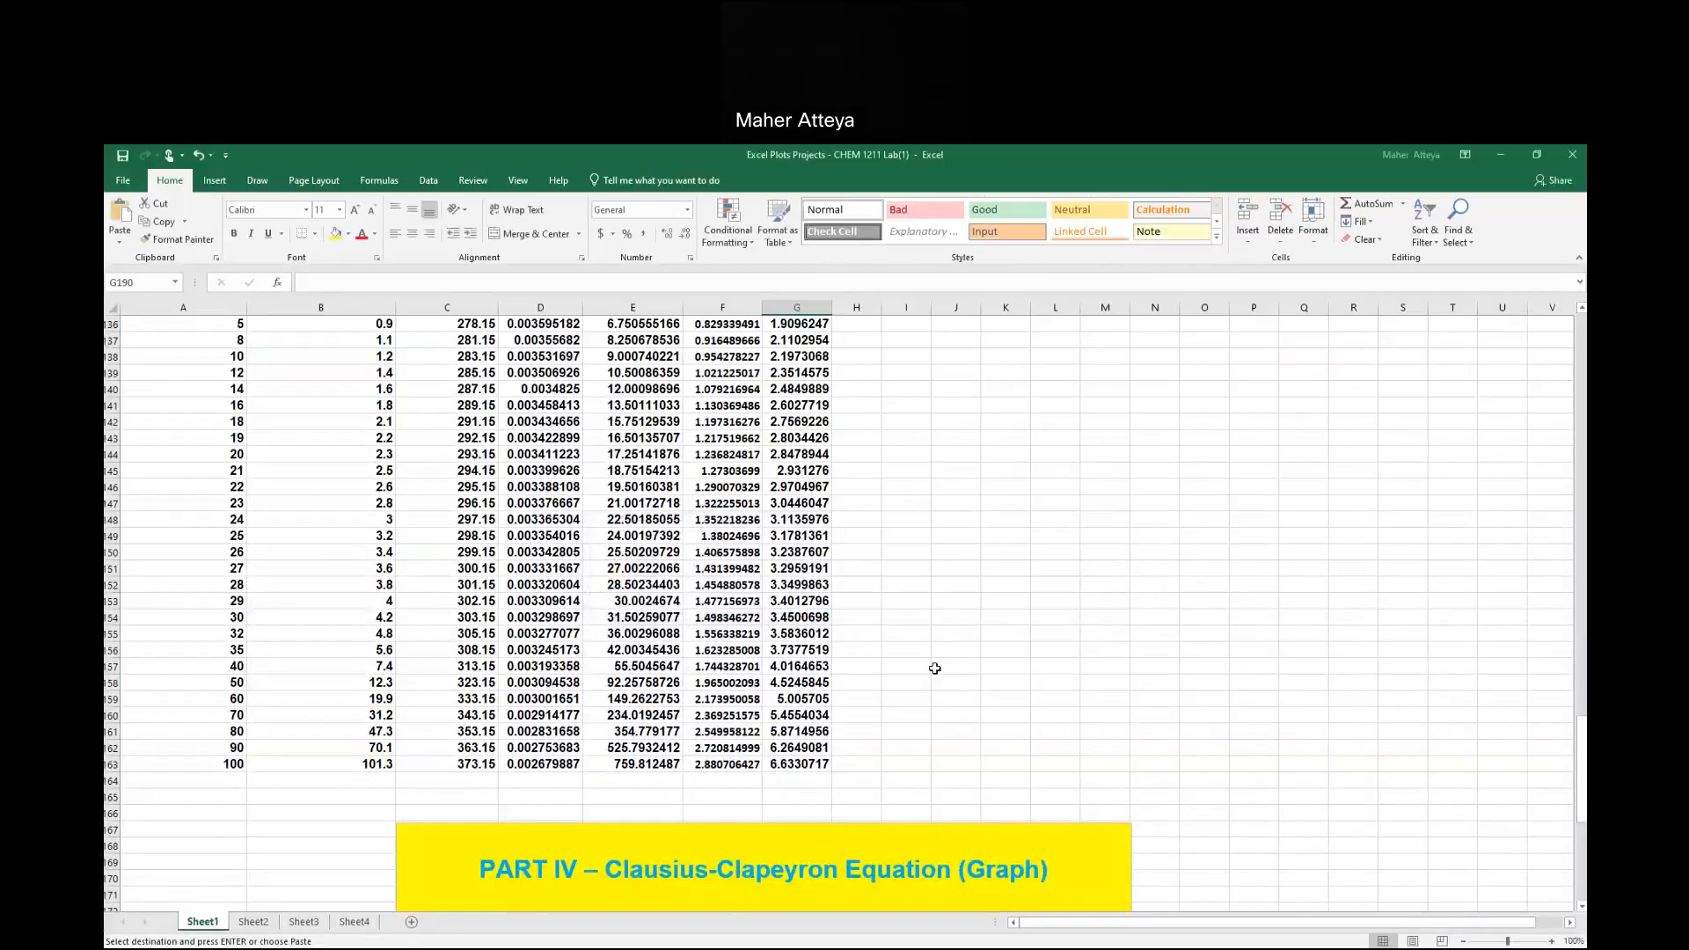
Select the blank cells A165:G166 between the vapor pressure table and the PART IV heading.
scroll(915, 727, down, 3)
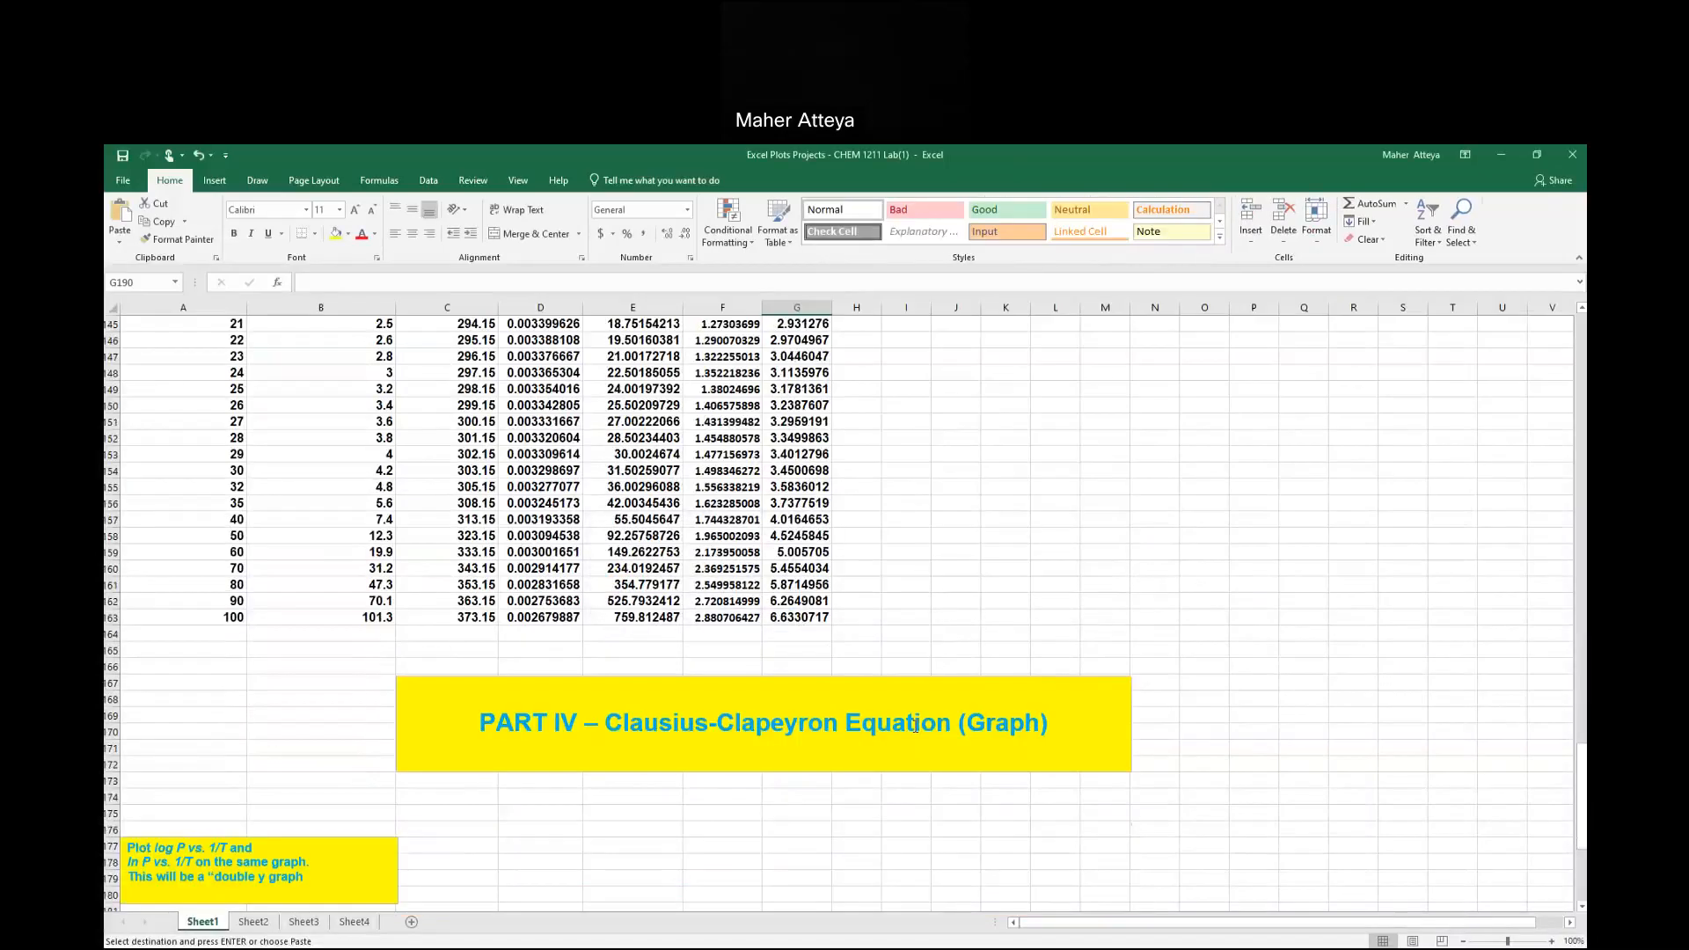
scroll(915, 727, up, 2)
drag(226, 744, 784, 763)
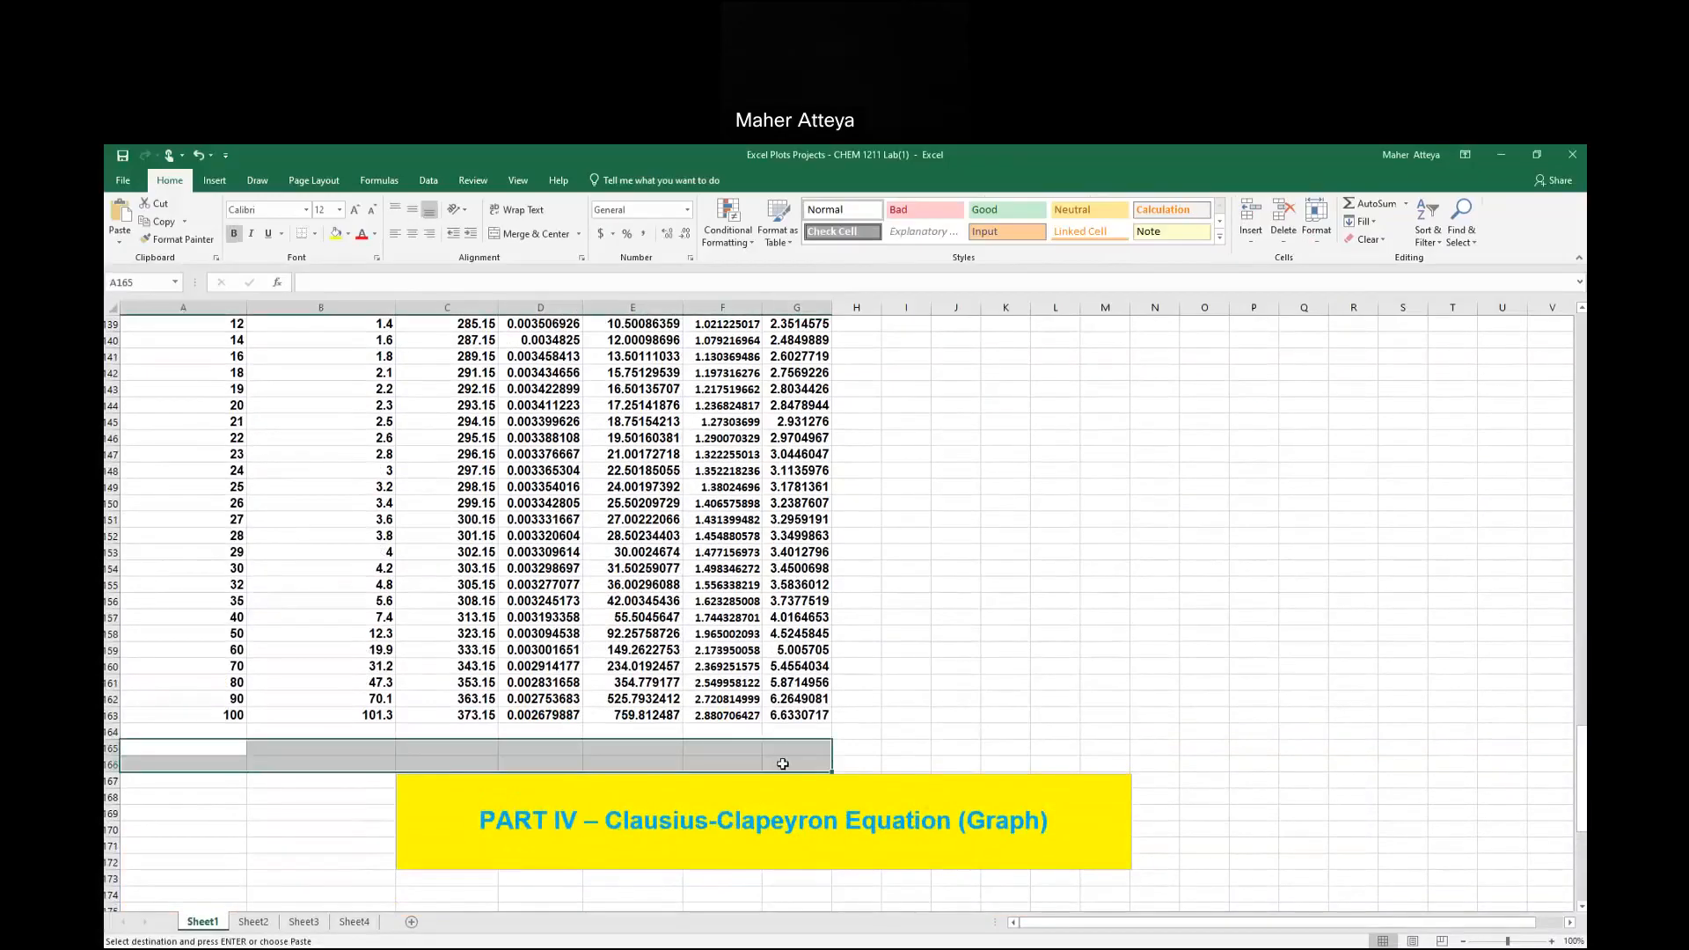
scroll(783, 763, down, 4)
scroll(783, 764, down, 3)
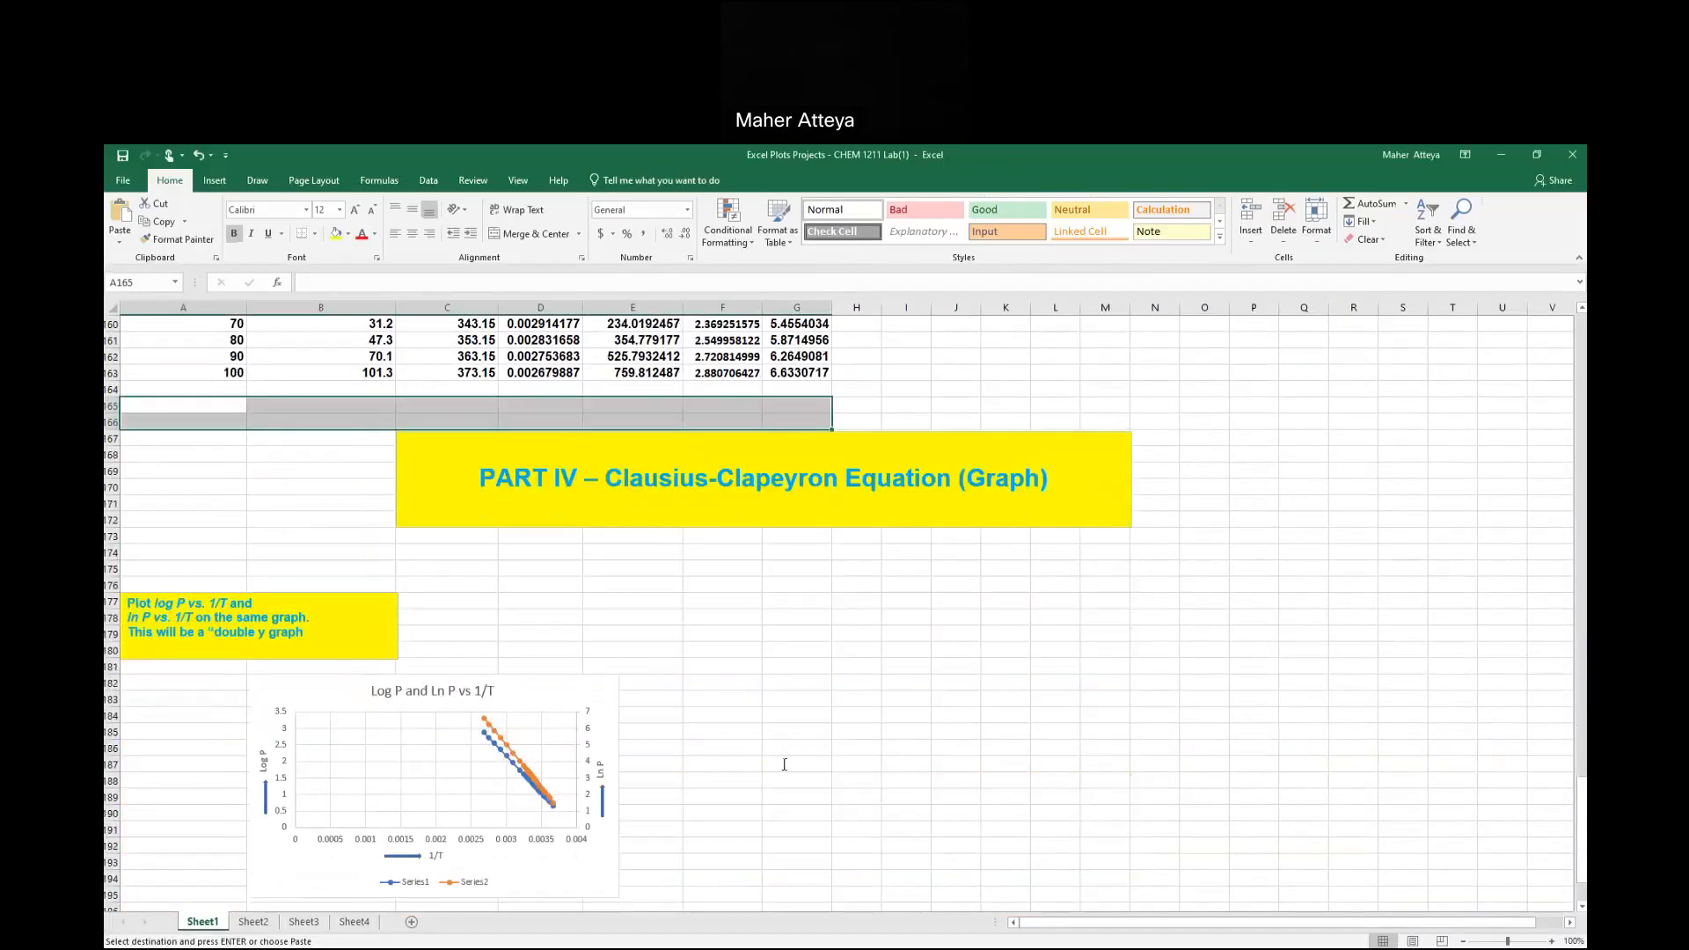
scroll(784, 764, up, 4)
right_click(701, 612)
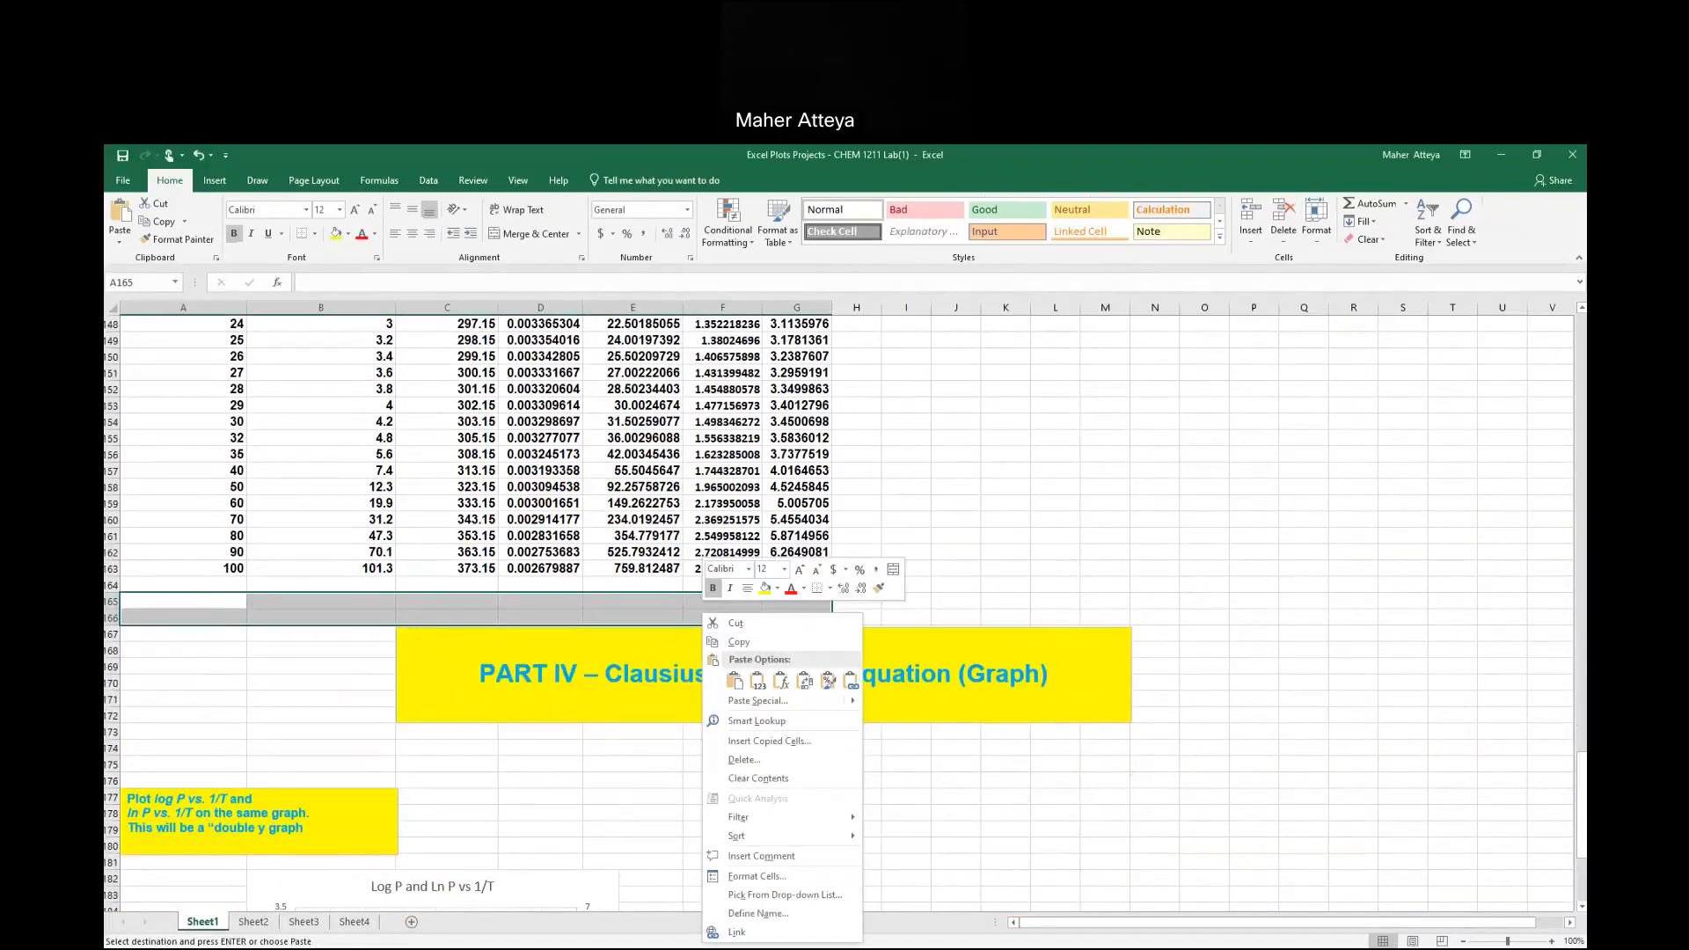
key(Escape)
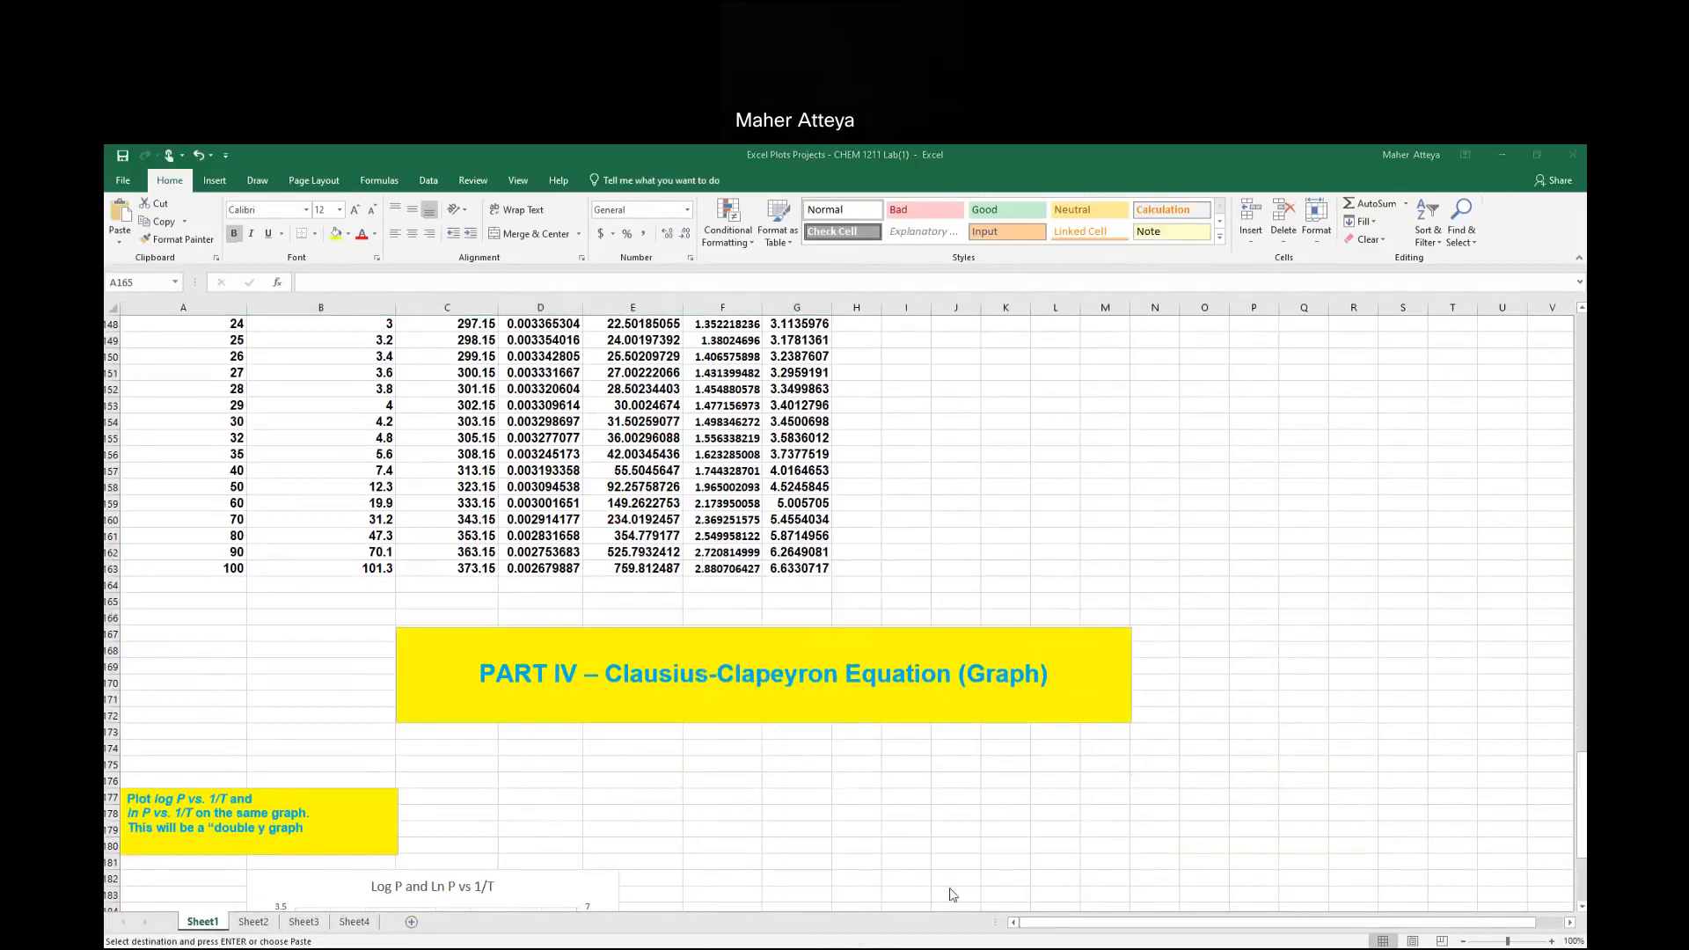
Switch to the workbook holding the formula table and save it to the Desktop as an Excel Workbook named Book1.
click(940, 917)
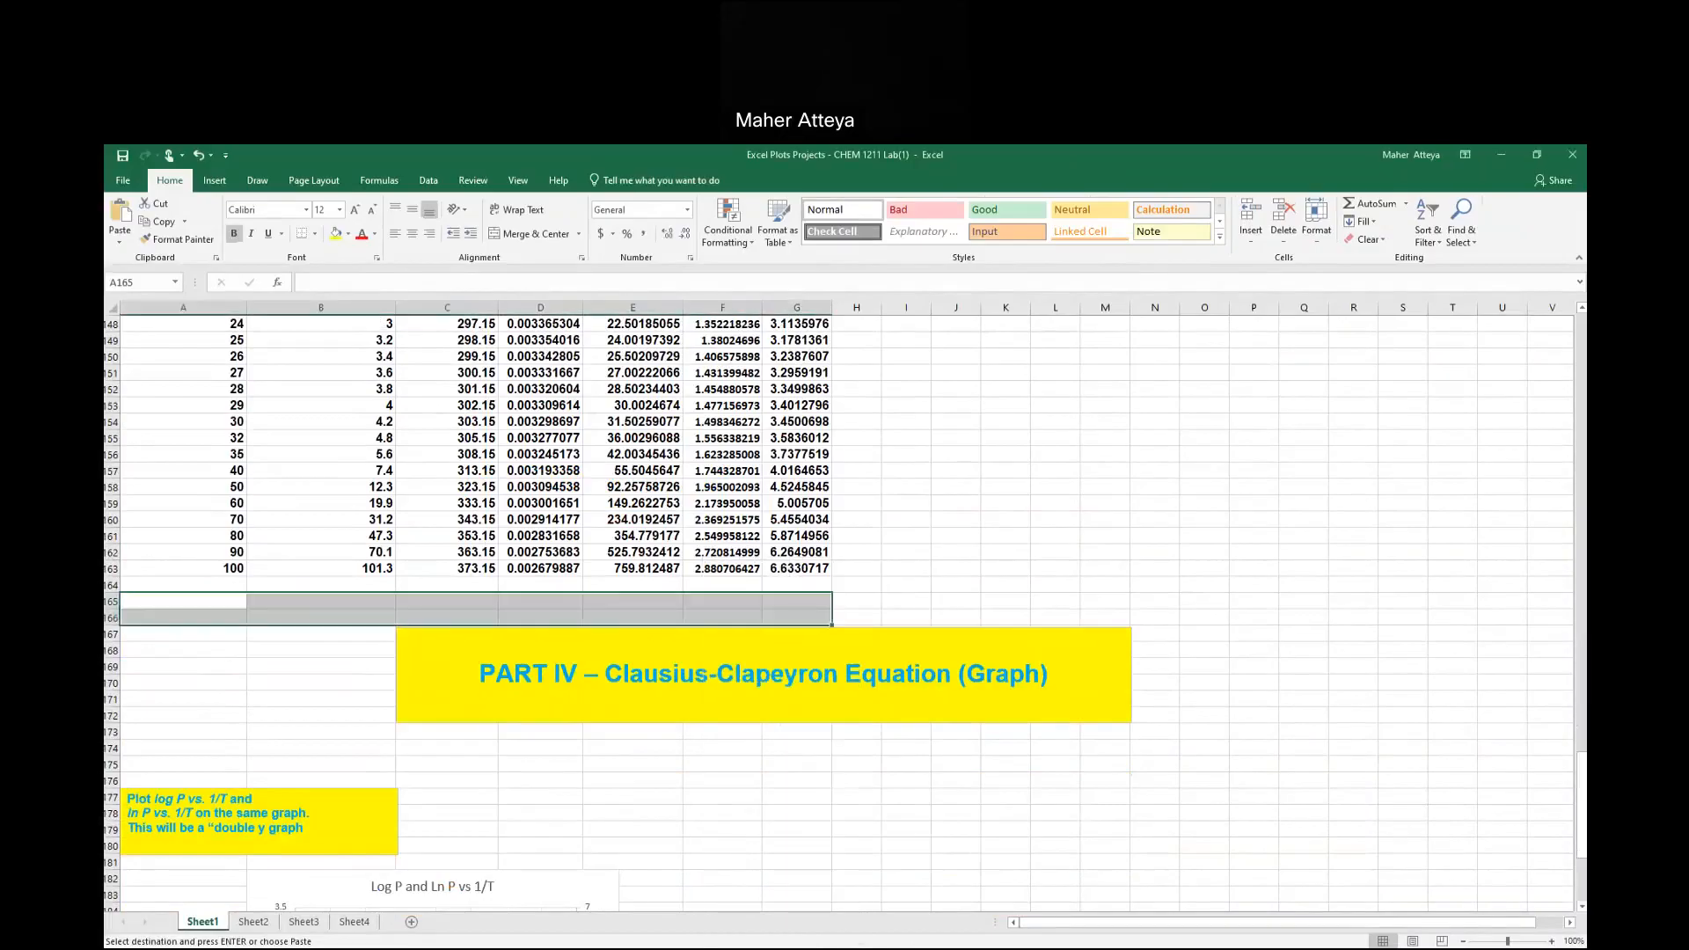
click(812, 918)
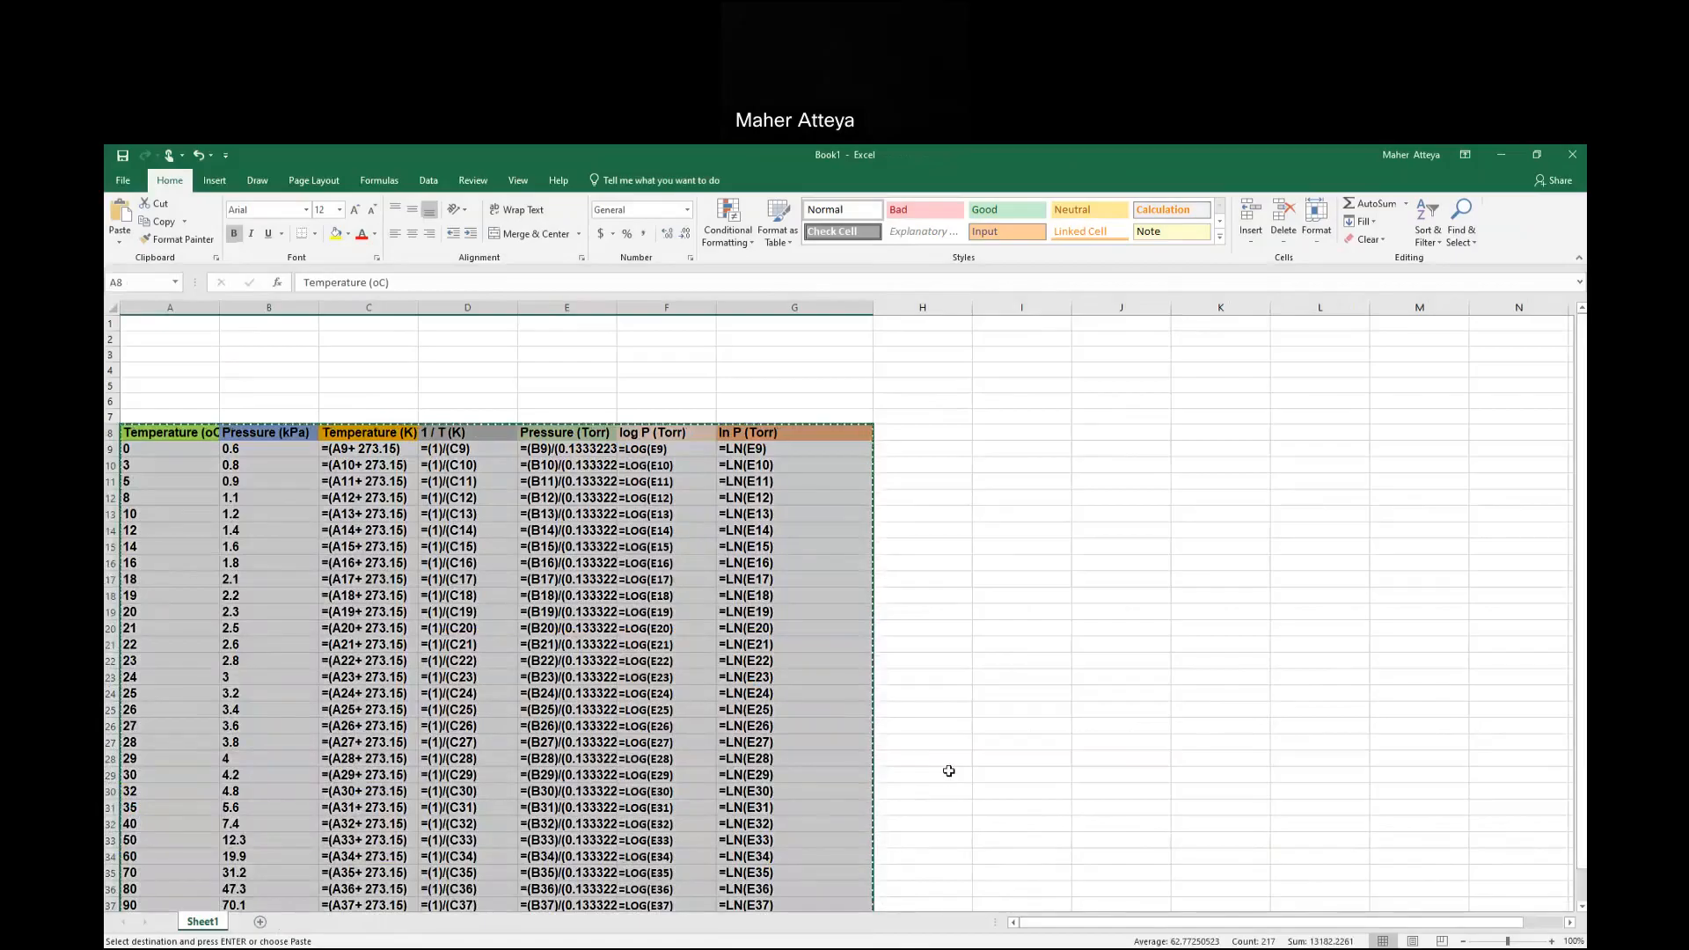
click(948, 771)
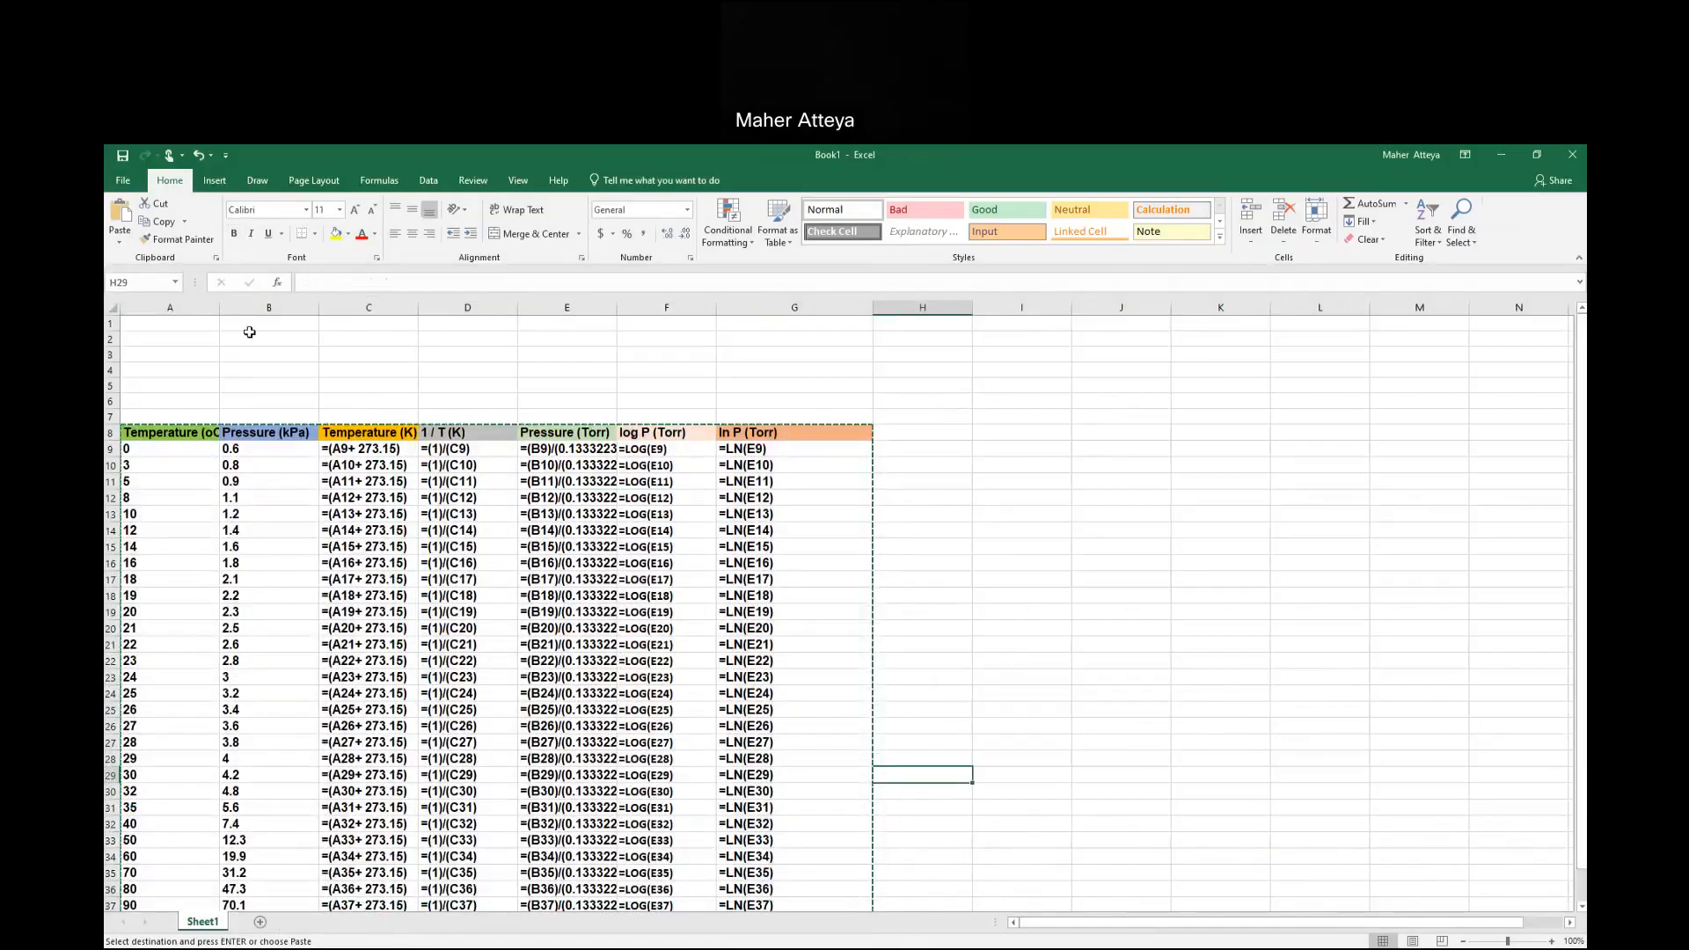
click(123, 181)
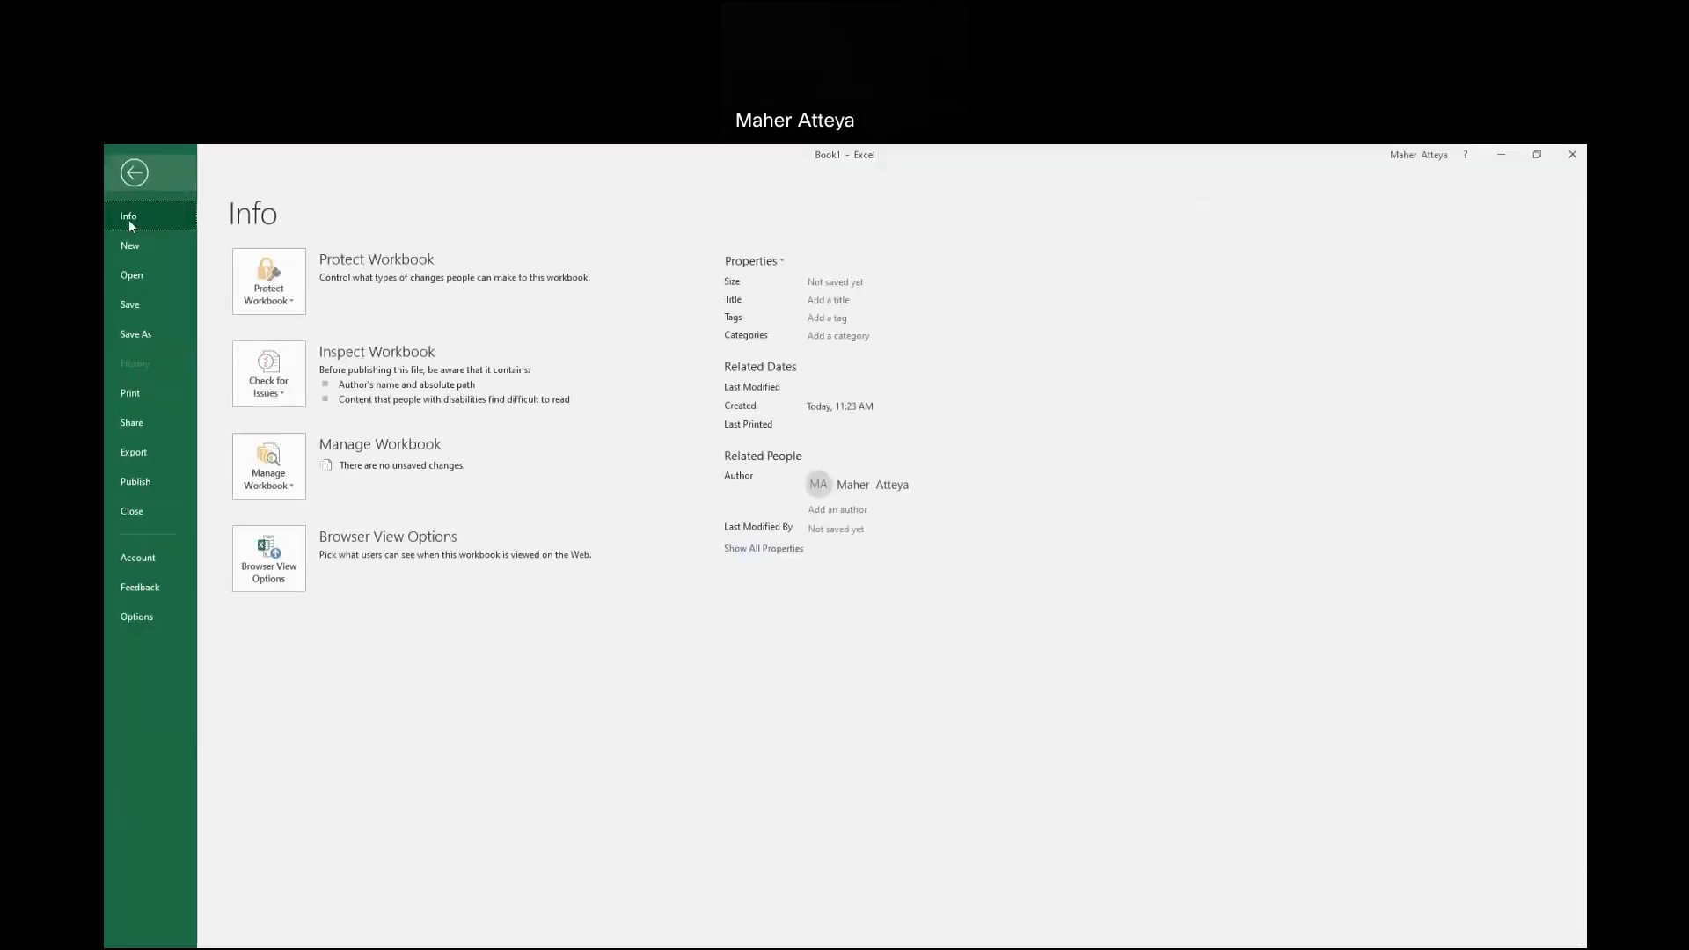
click(144, 338)
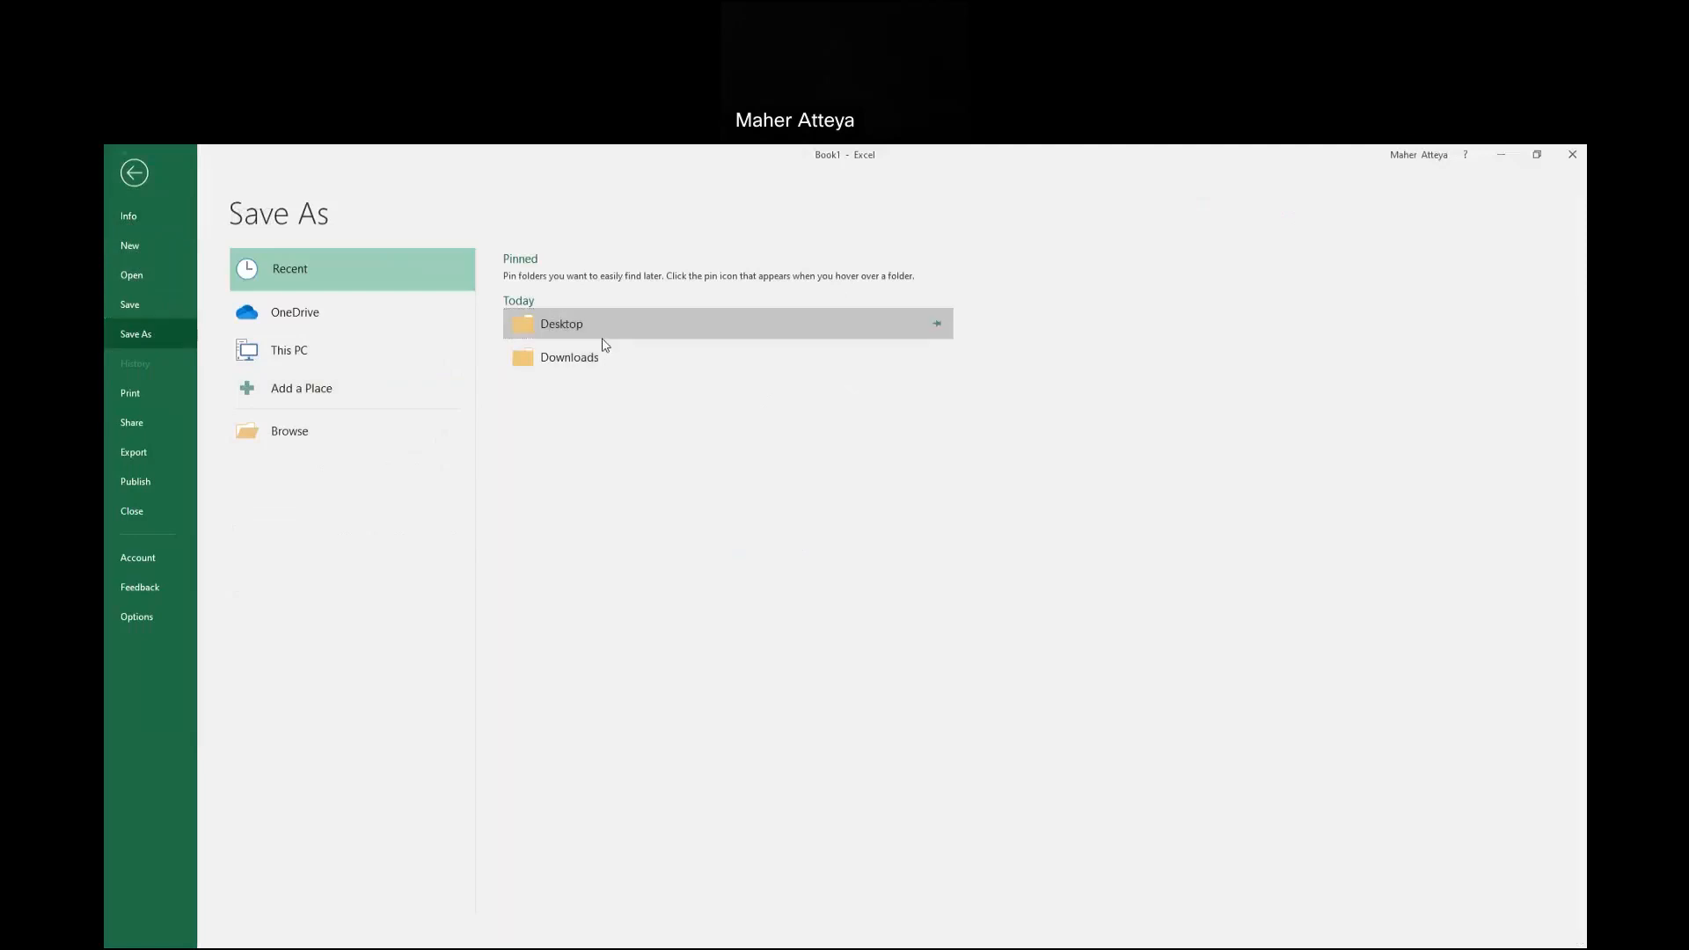
click(606, 345)
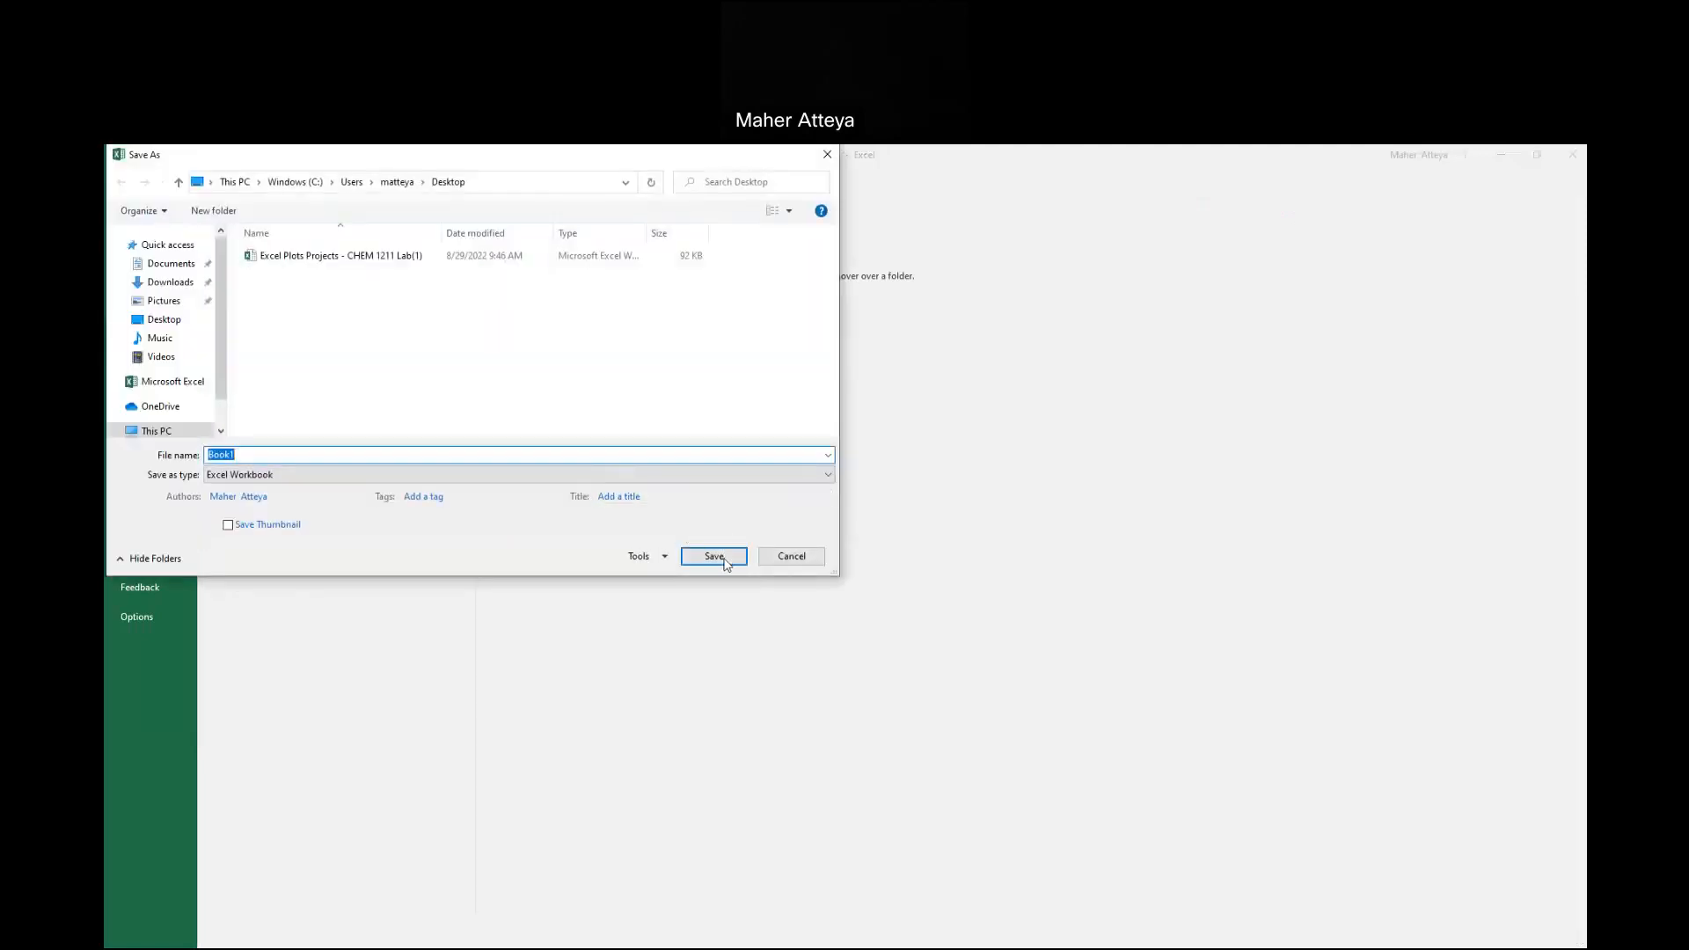
click(715, 556)
Check the formula table in Book1 down to the 100 °C row, and close the workbook.
scroll(820, 583, down, 1)
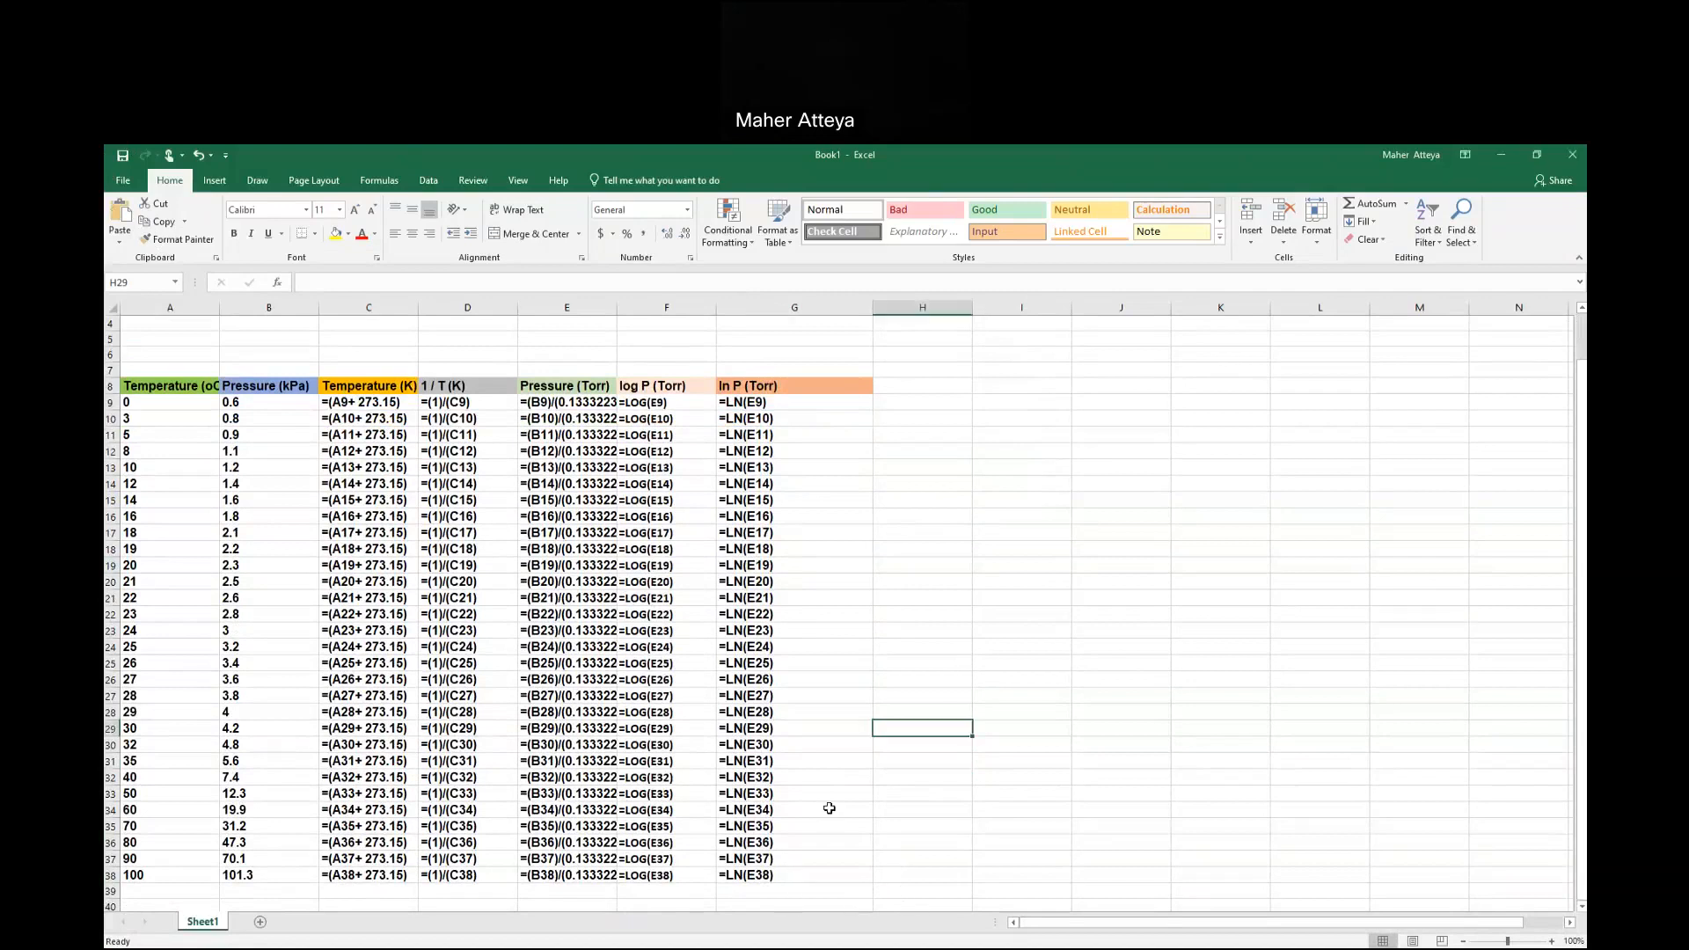
scroll(830, 808, up, 1)
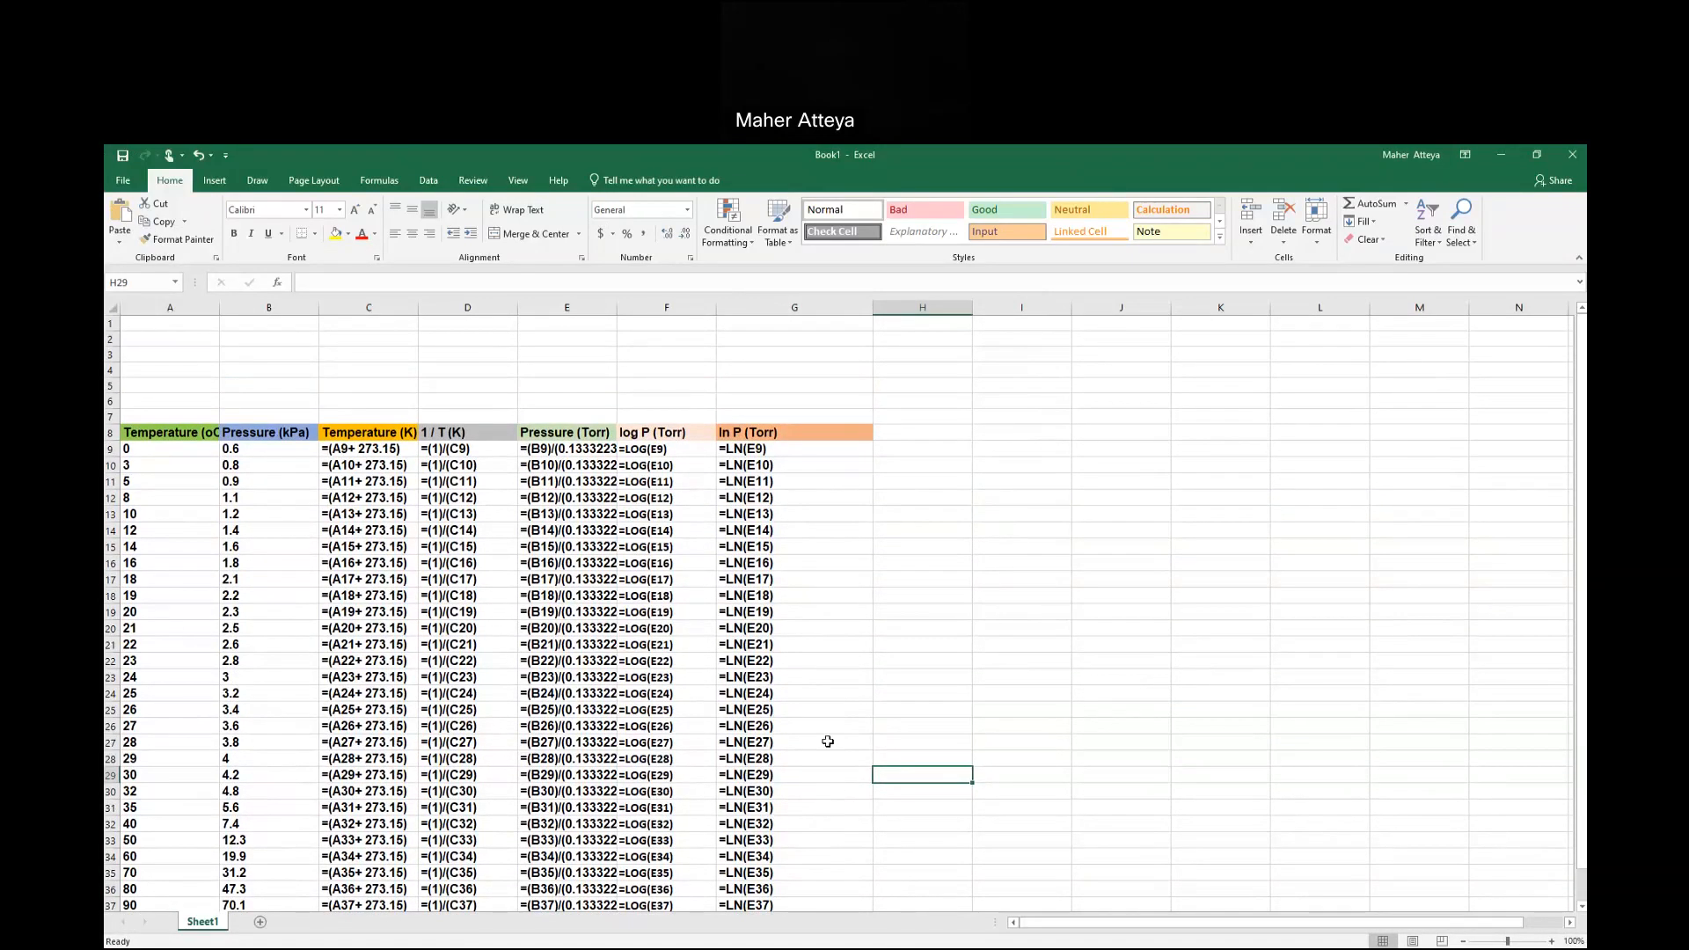
click(1572, 155)
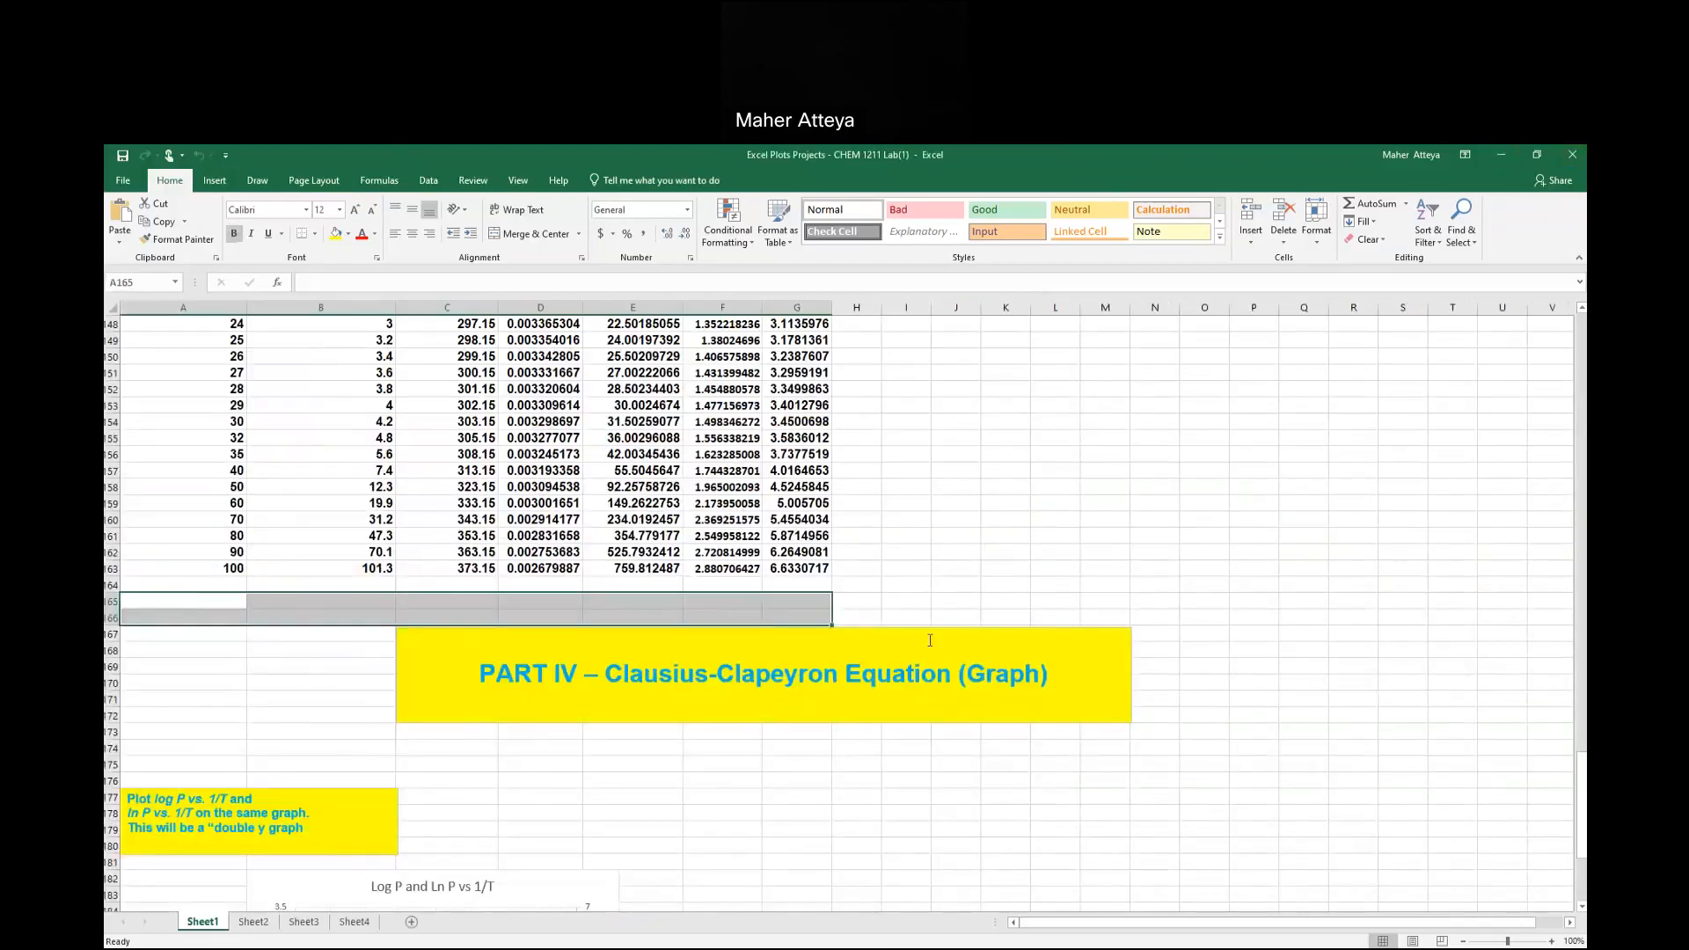
Insert two entire rows at A165:G166, above the PART IV heading in the project worksheet.
right_click(612, 614)
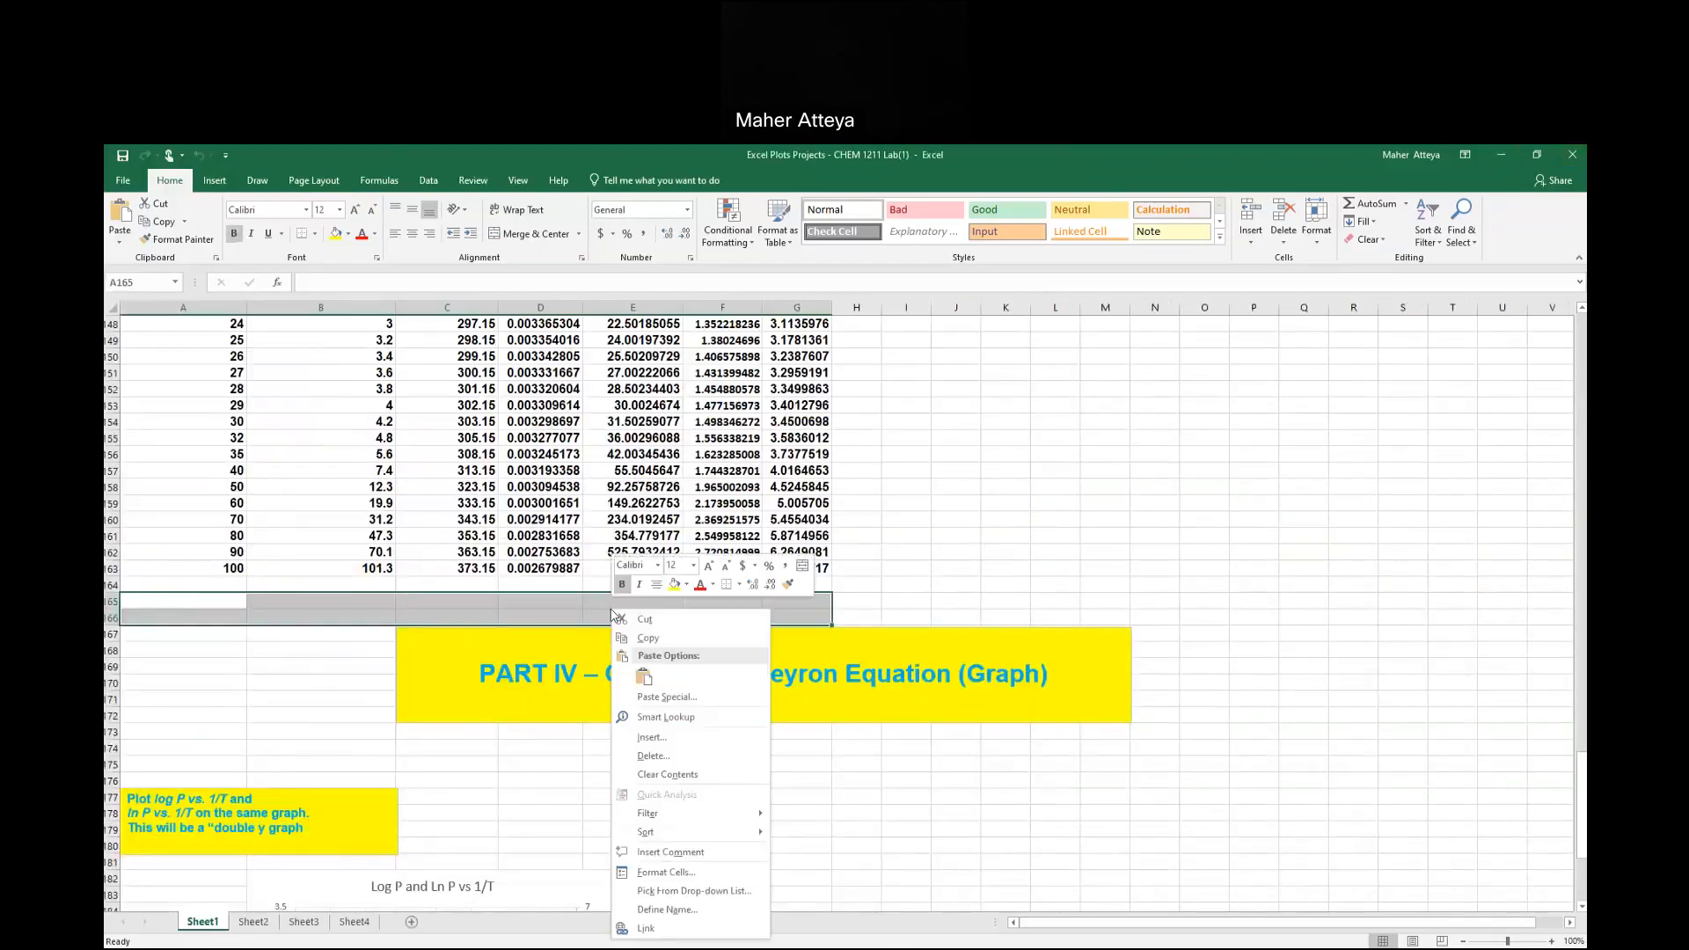
click(650, 737)
click(643, 742)
click(624, 782)
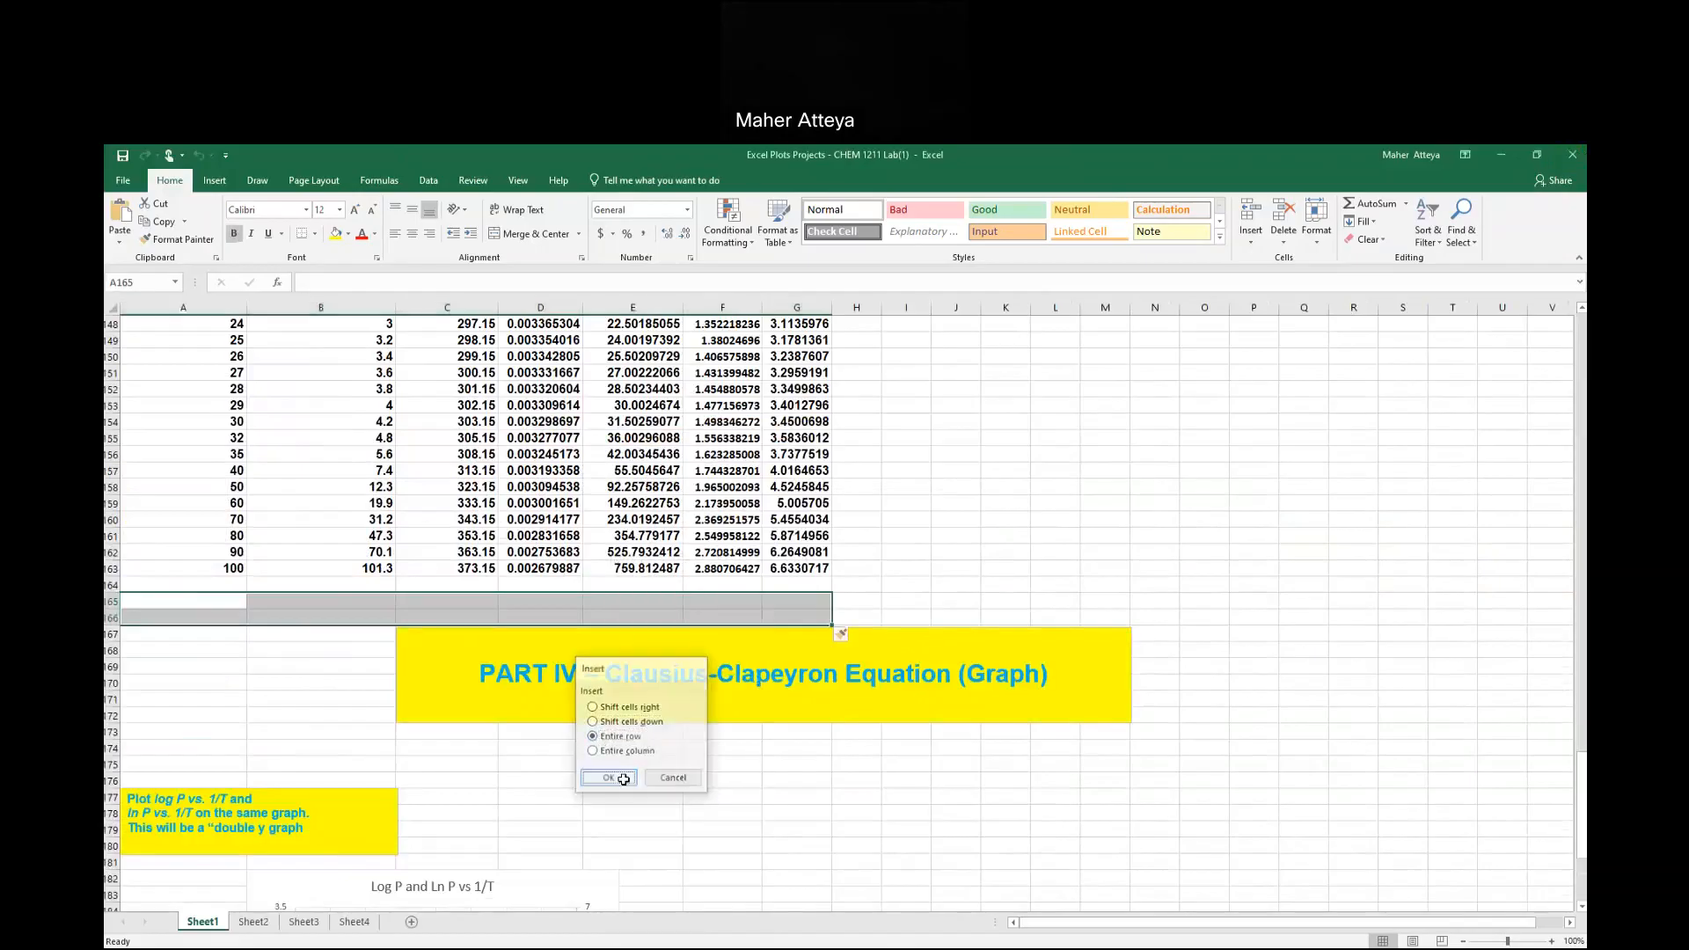
Insert five more entire rows at A164:H168, directly below the vapor pressure table.
click(157, 597)
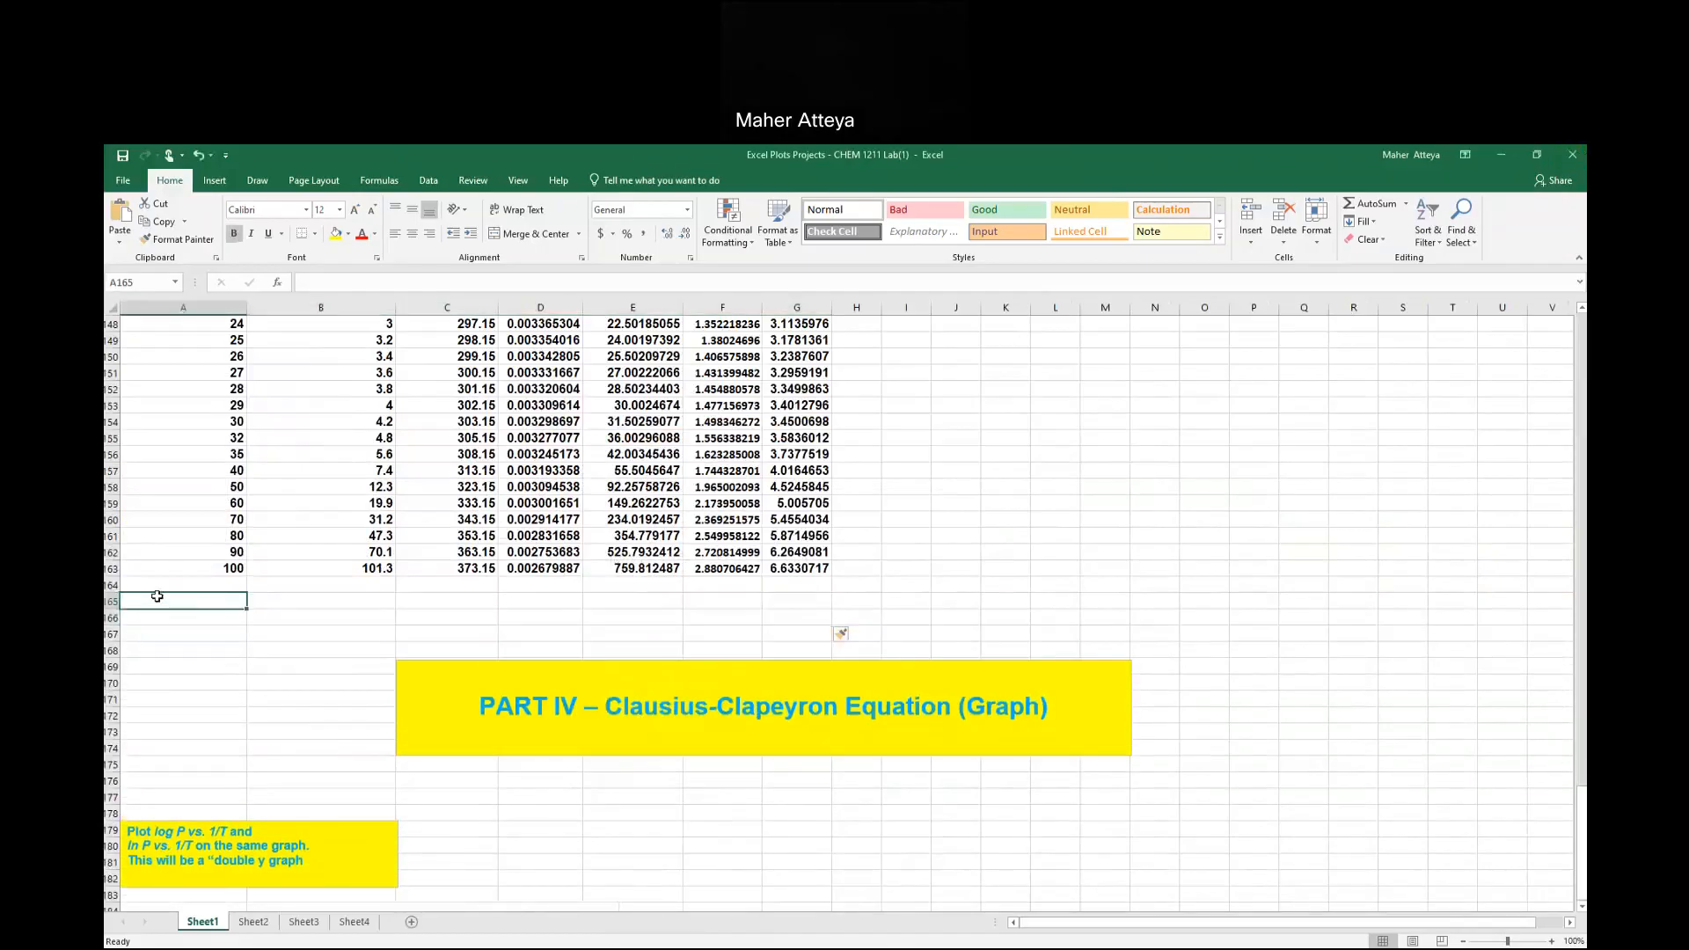
drag(156, 587, 880, 651)
right_click(718, 630)
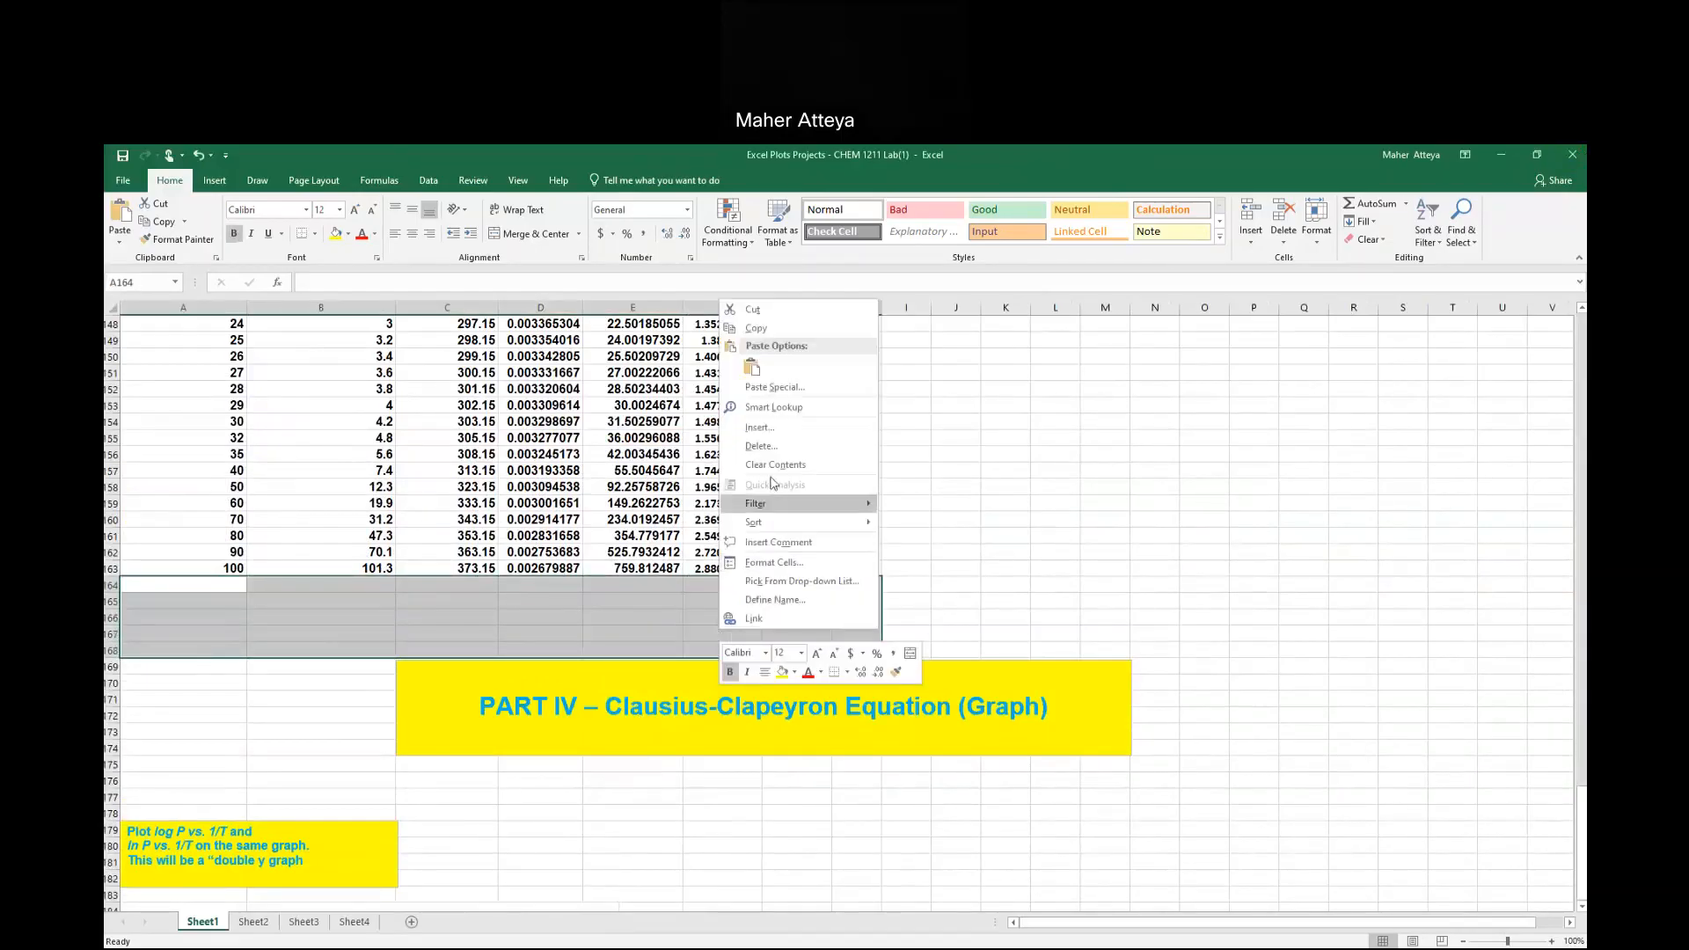
click(761, 428)
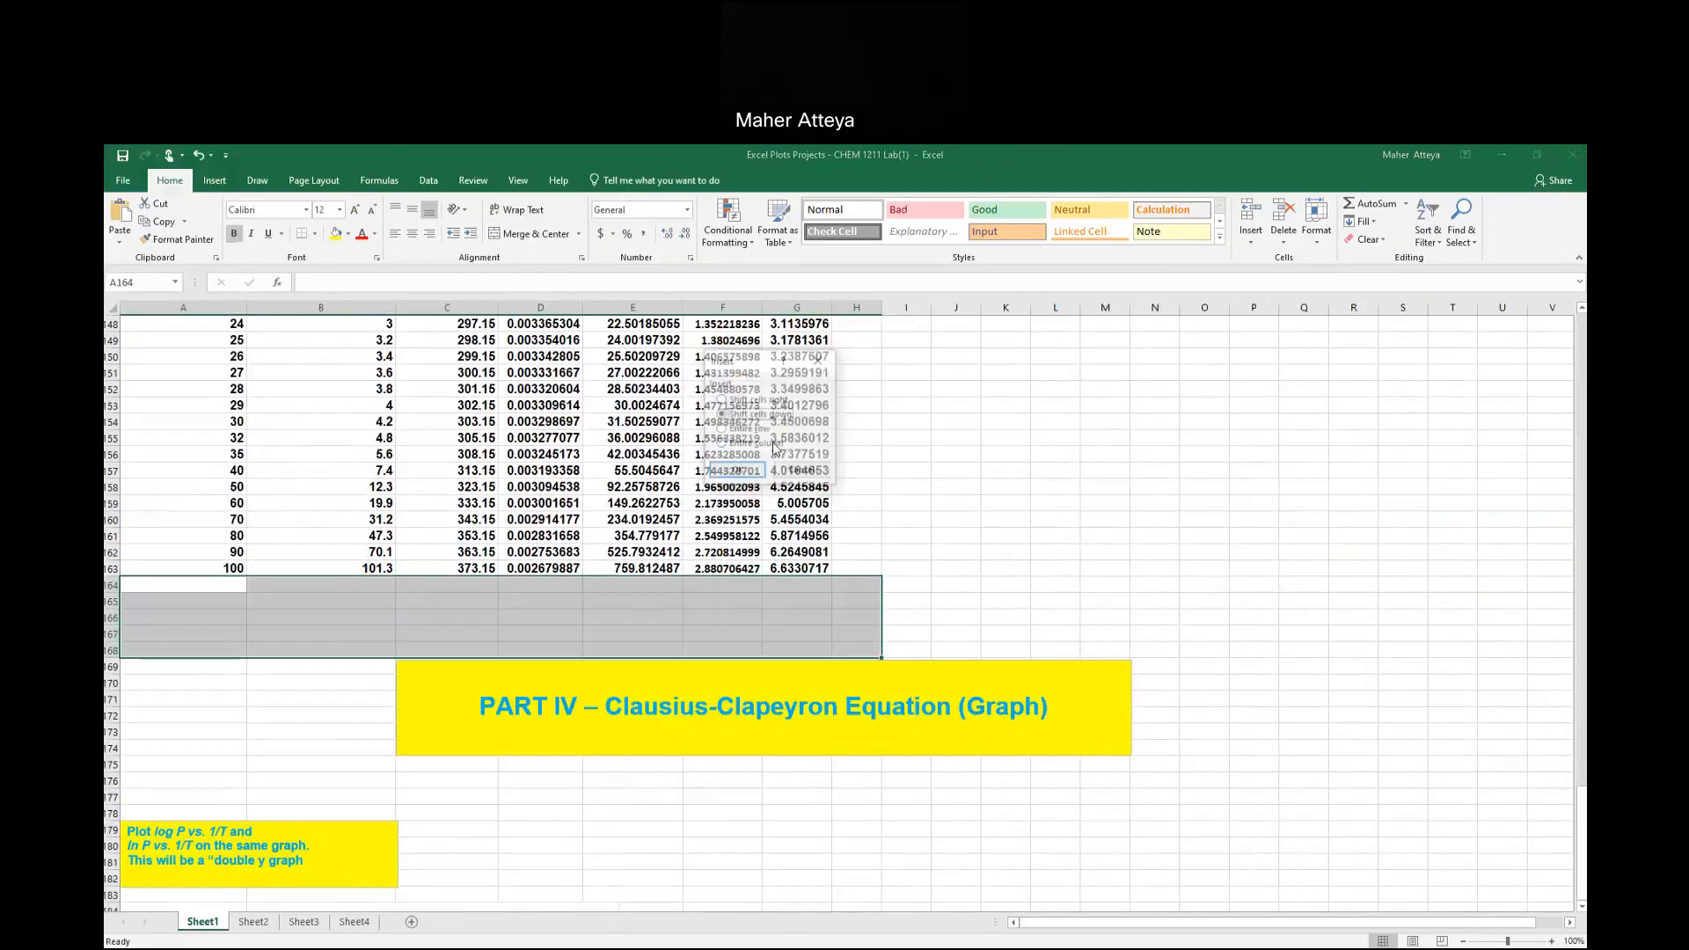
click(758, 429)
click(738, 471)
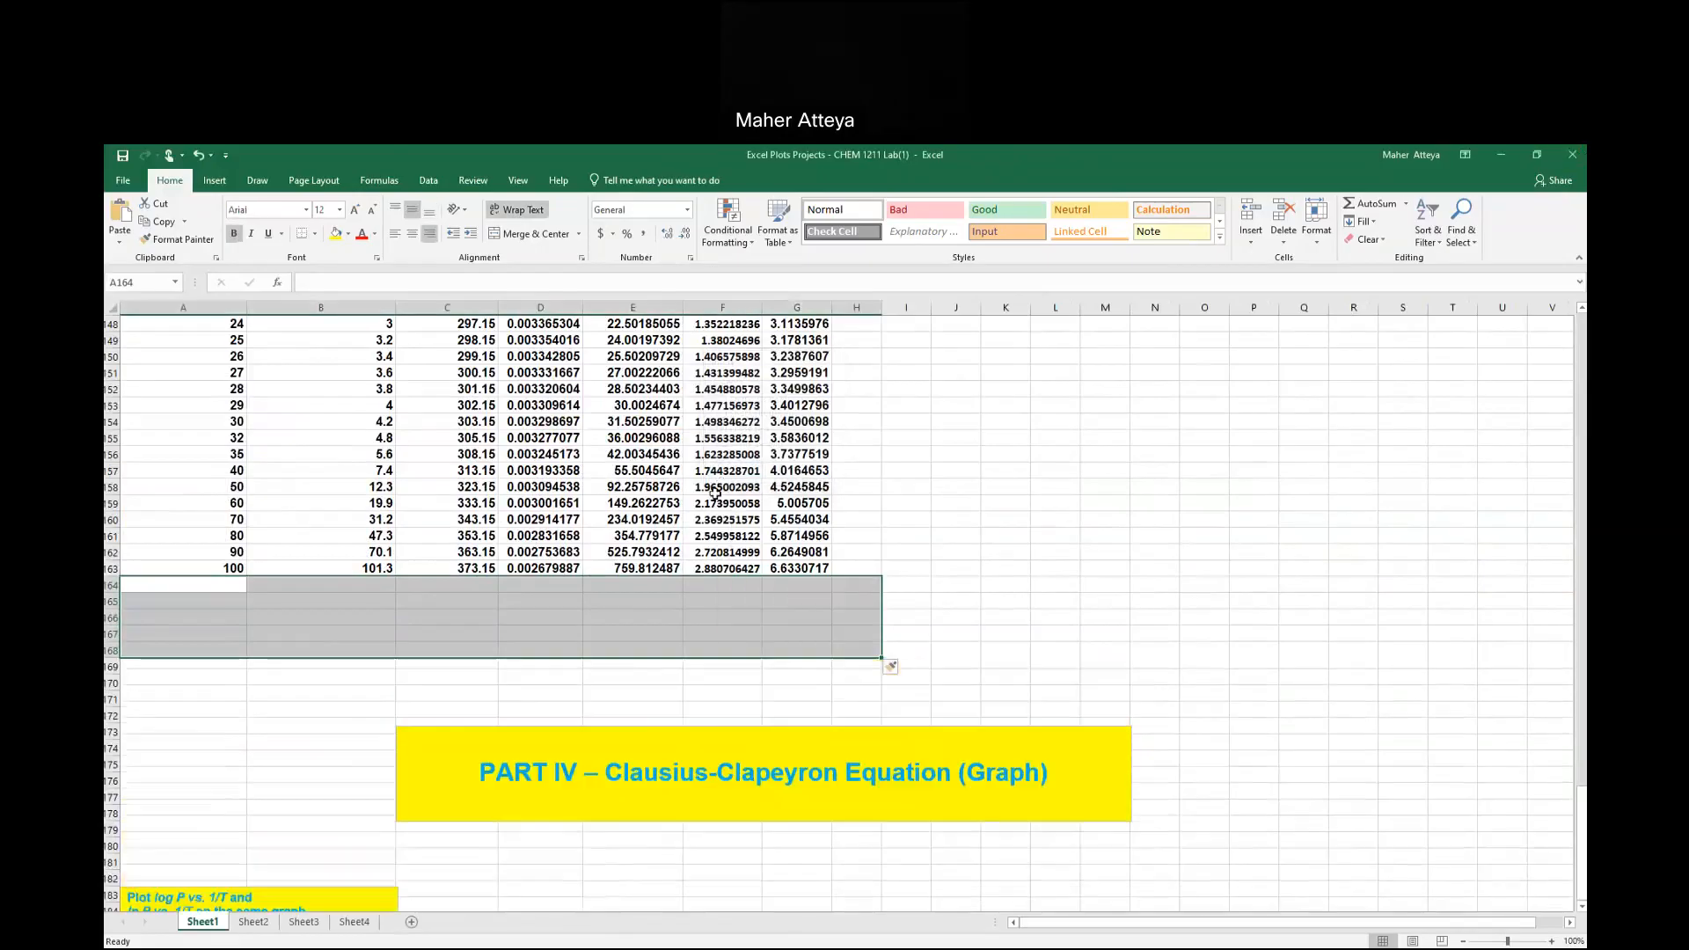
Insert ten entire rows at A164:H173, directly below the vapor pressure table and above the PART IV heading.
drag(161, 588, 845, 732)
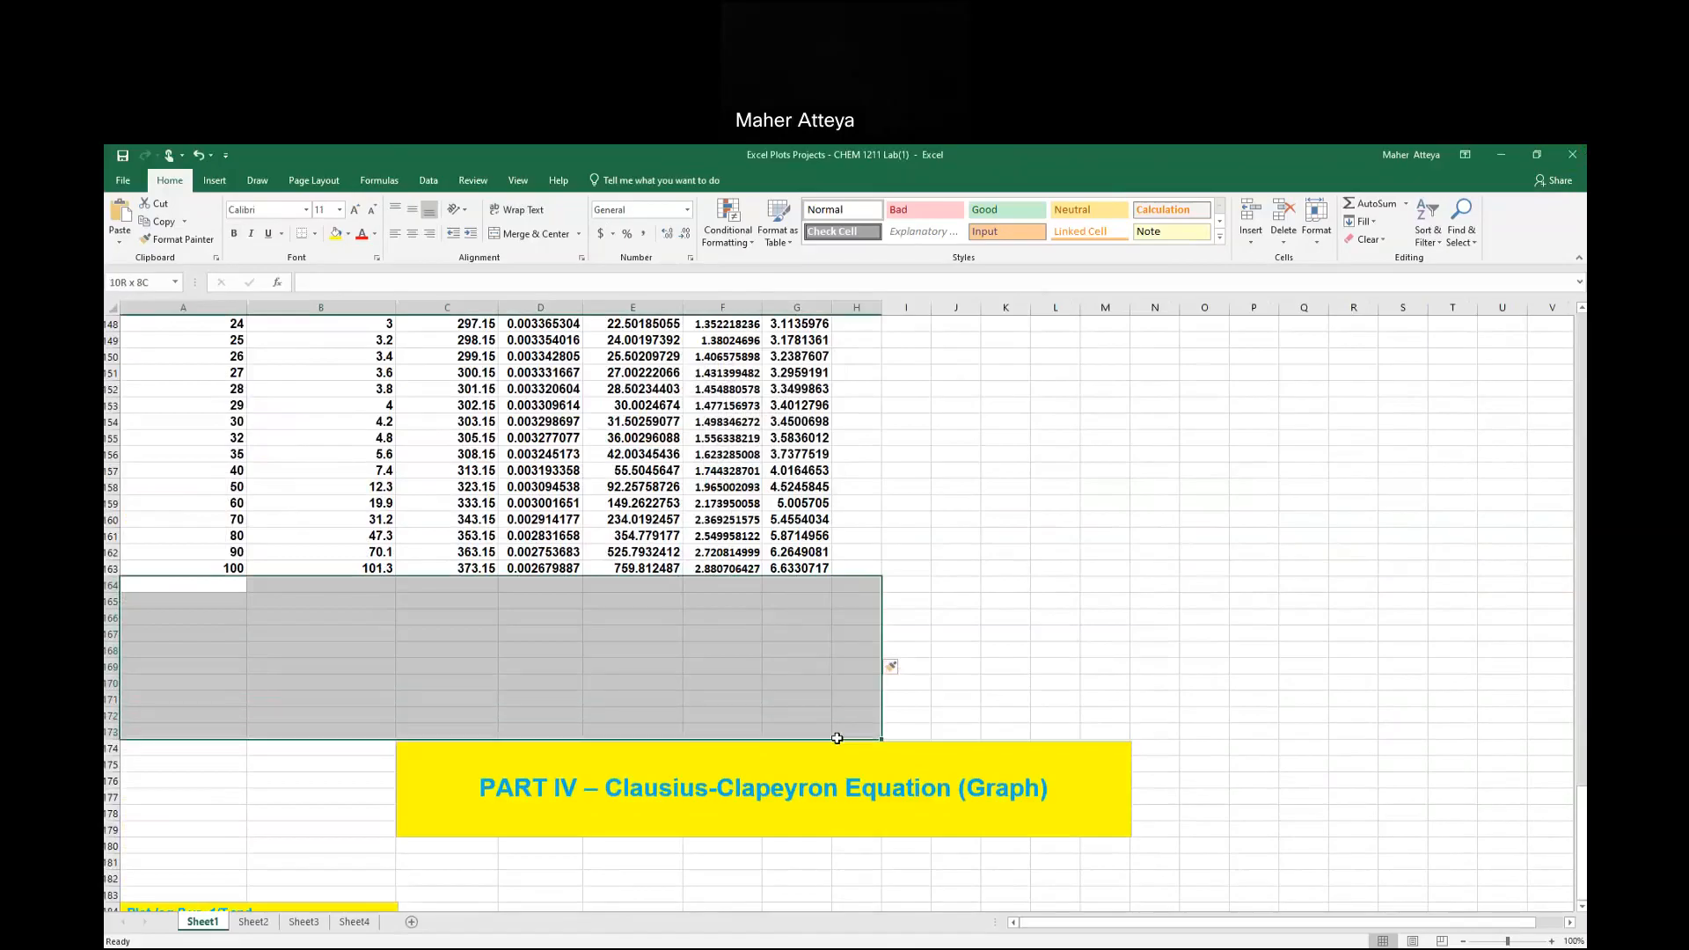
right_click(630, 623)
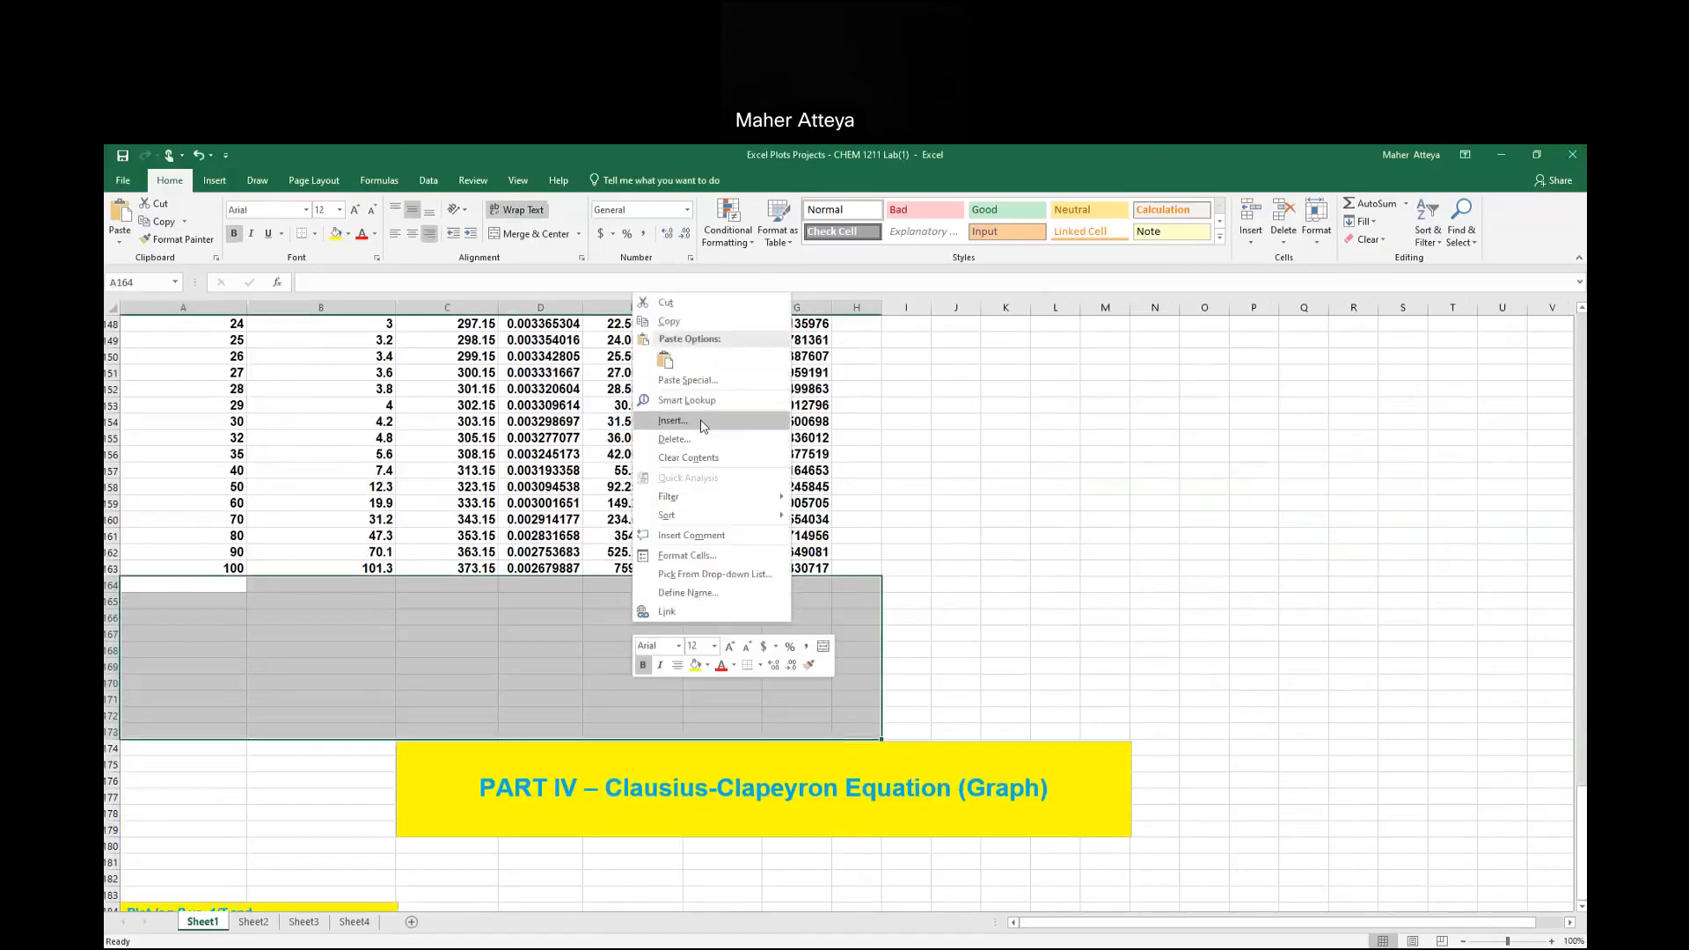
click(673, 421)
click(675, 420)
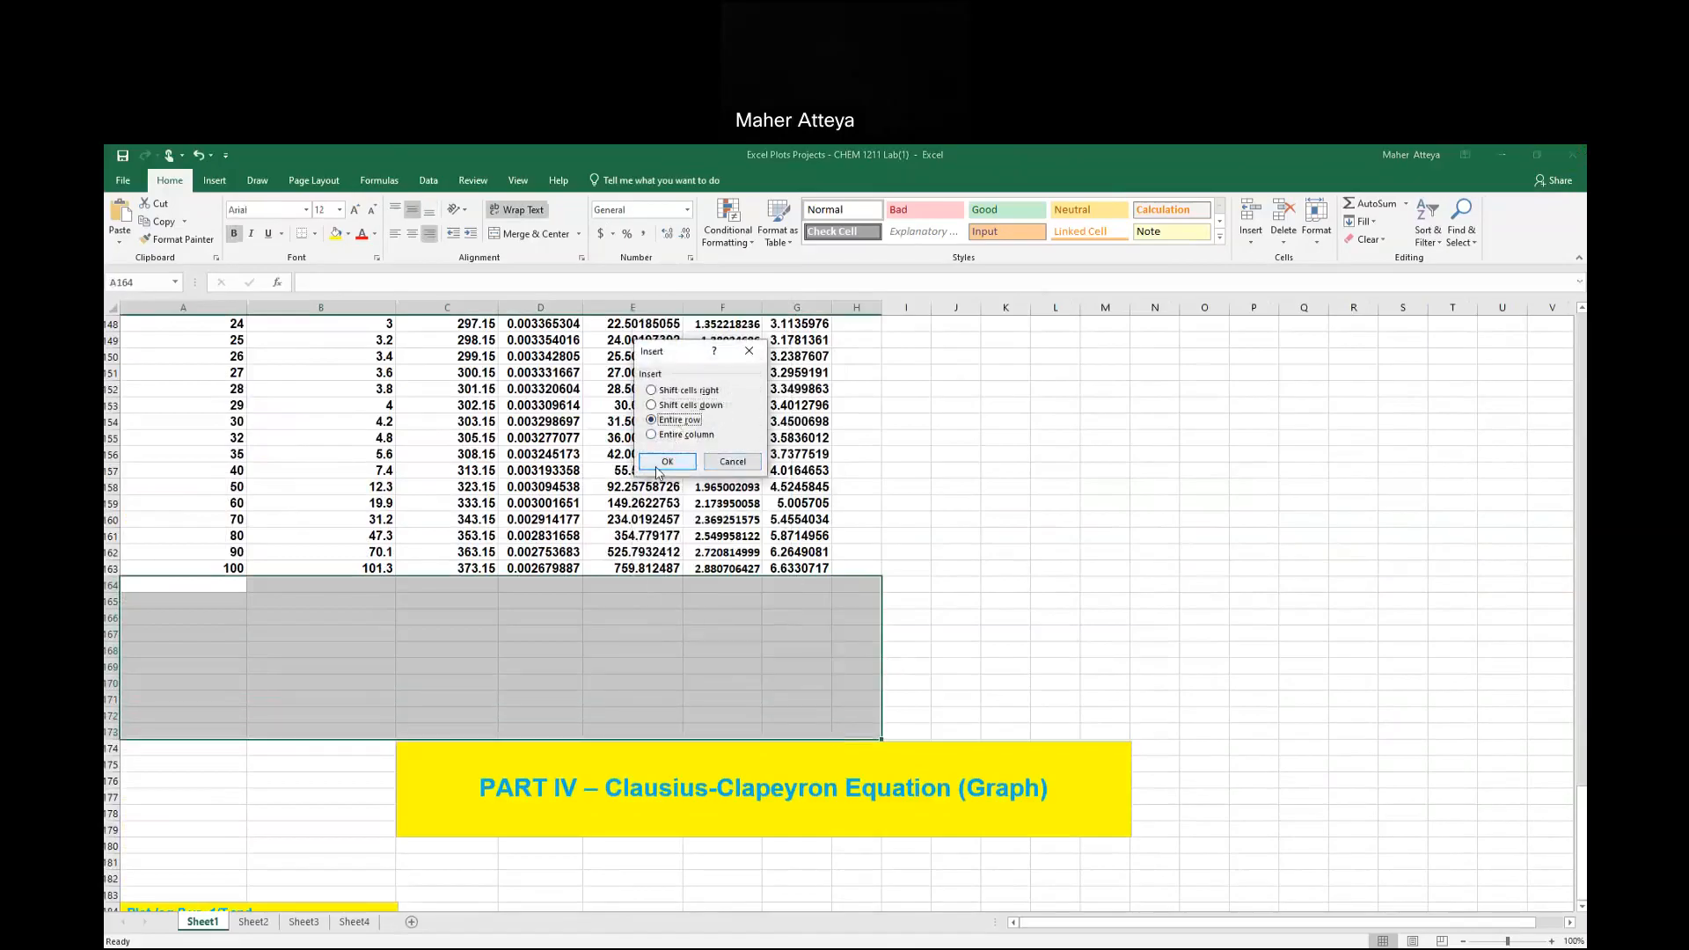
click(666, 463)
click(534, 827)
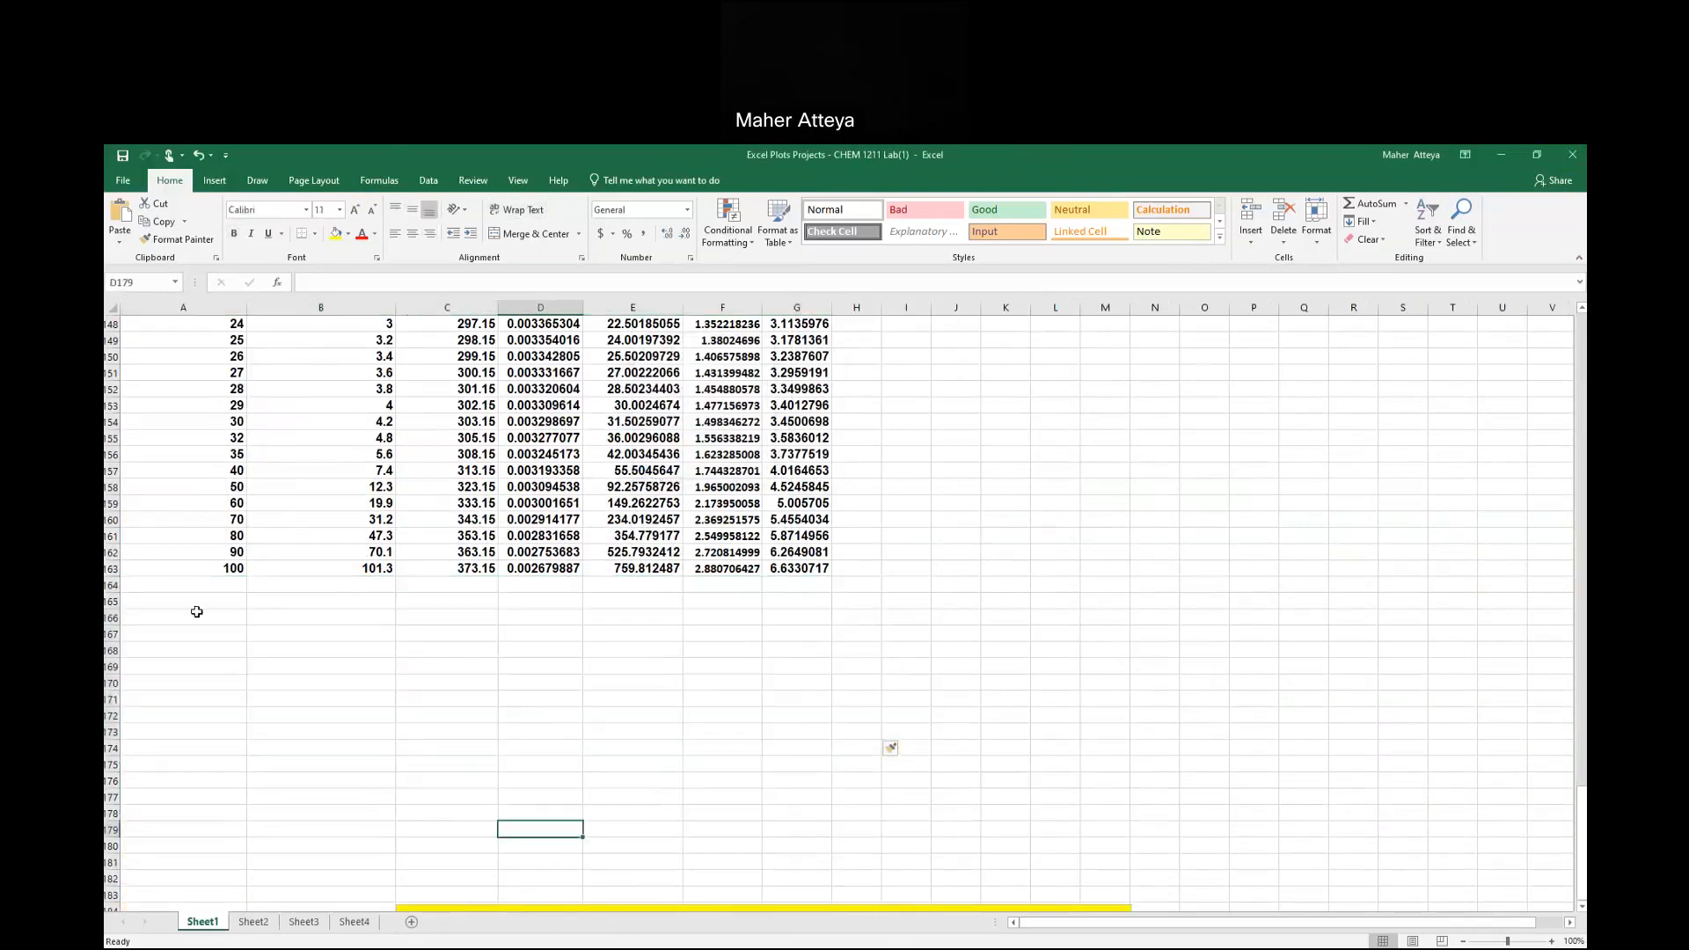
Insert twenty more entire rows at A164:I183 to enlarge the gap below the vapor pressure table.
drag(172, 586, 905, 891)
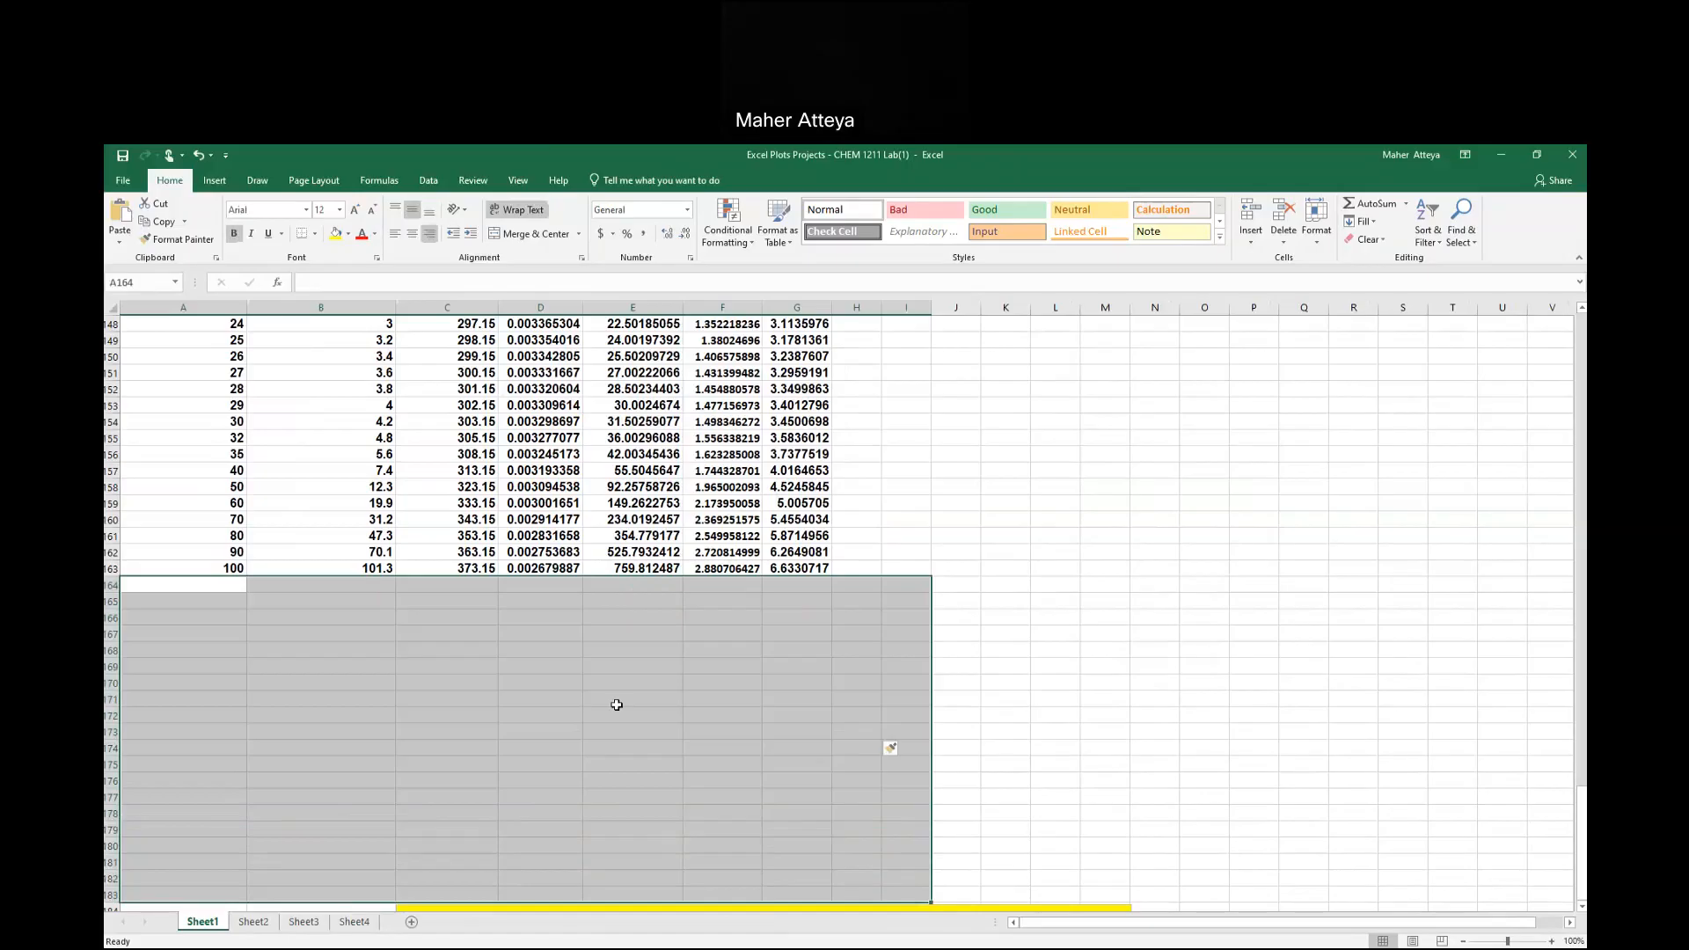
right_click(617, 704)
click(677, 515)
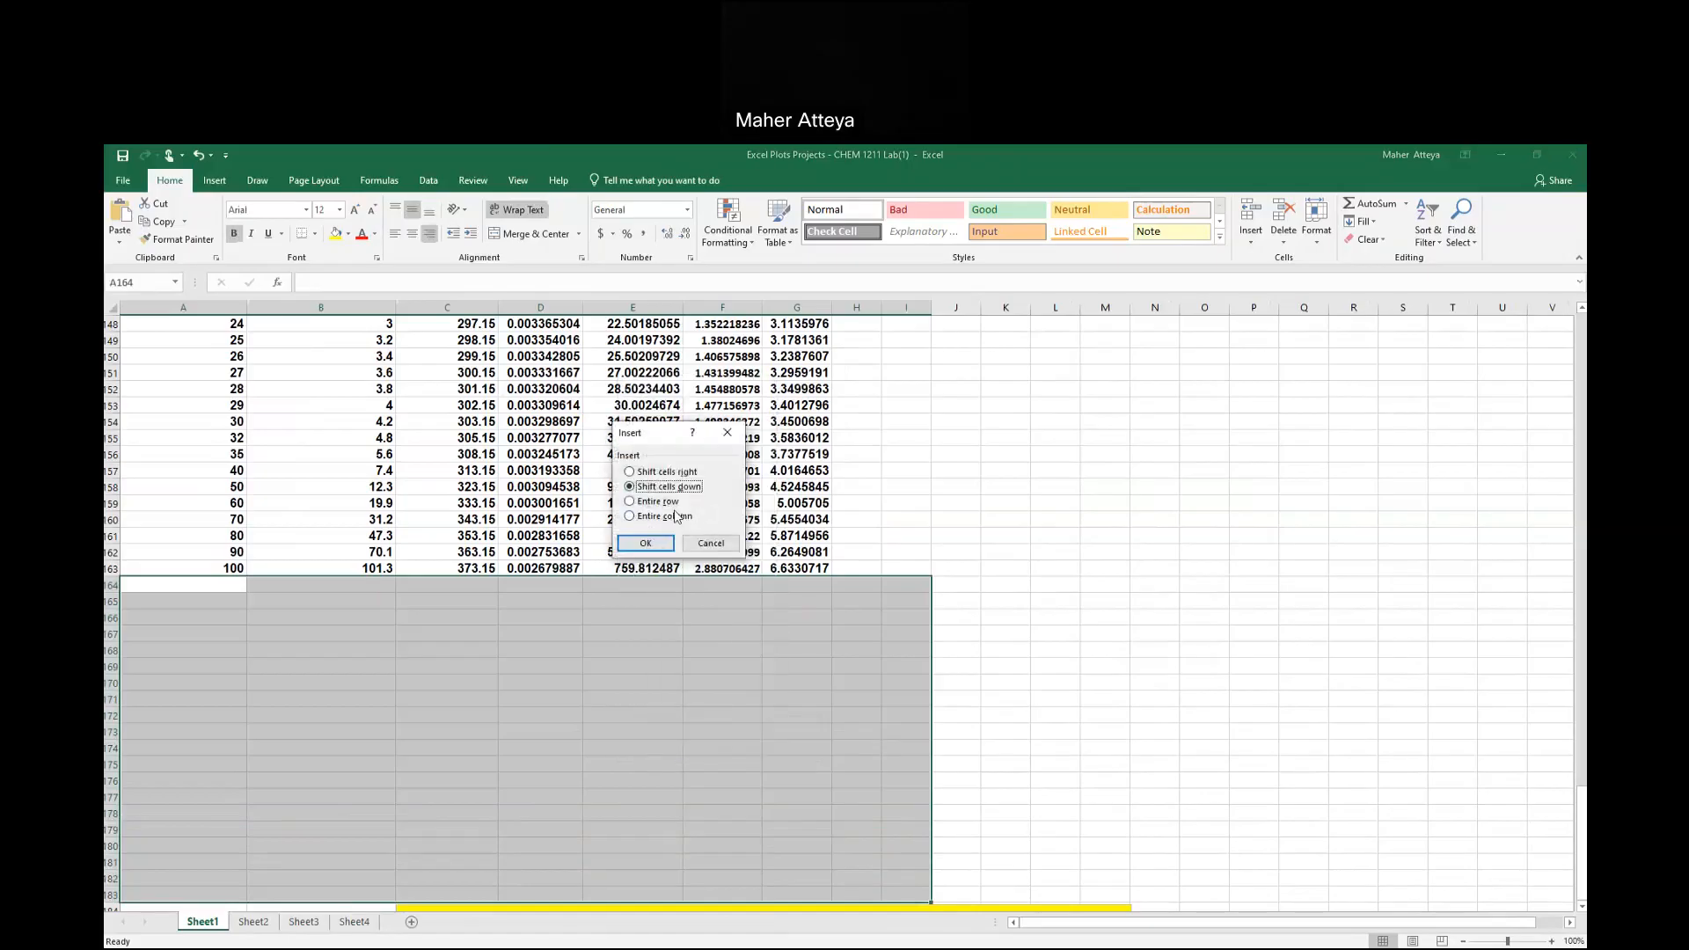
click(674, 501)
click(645, 543)
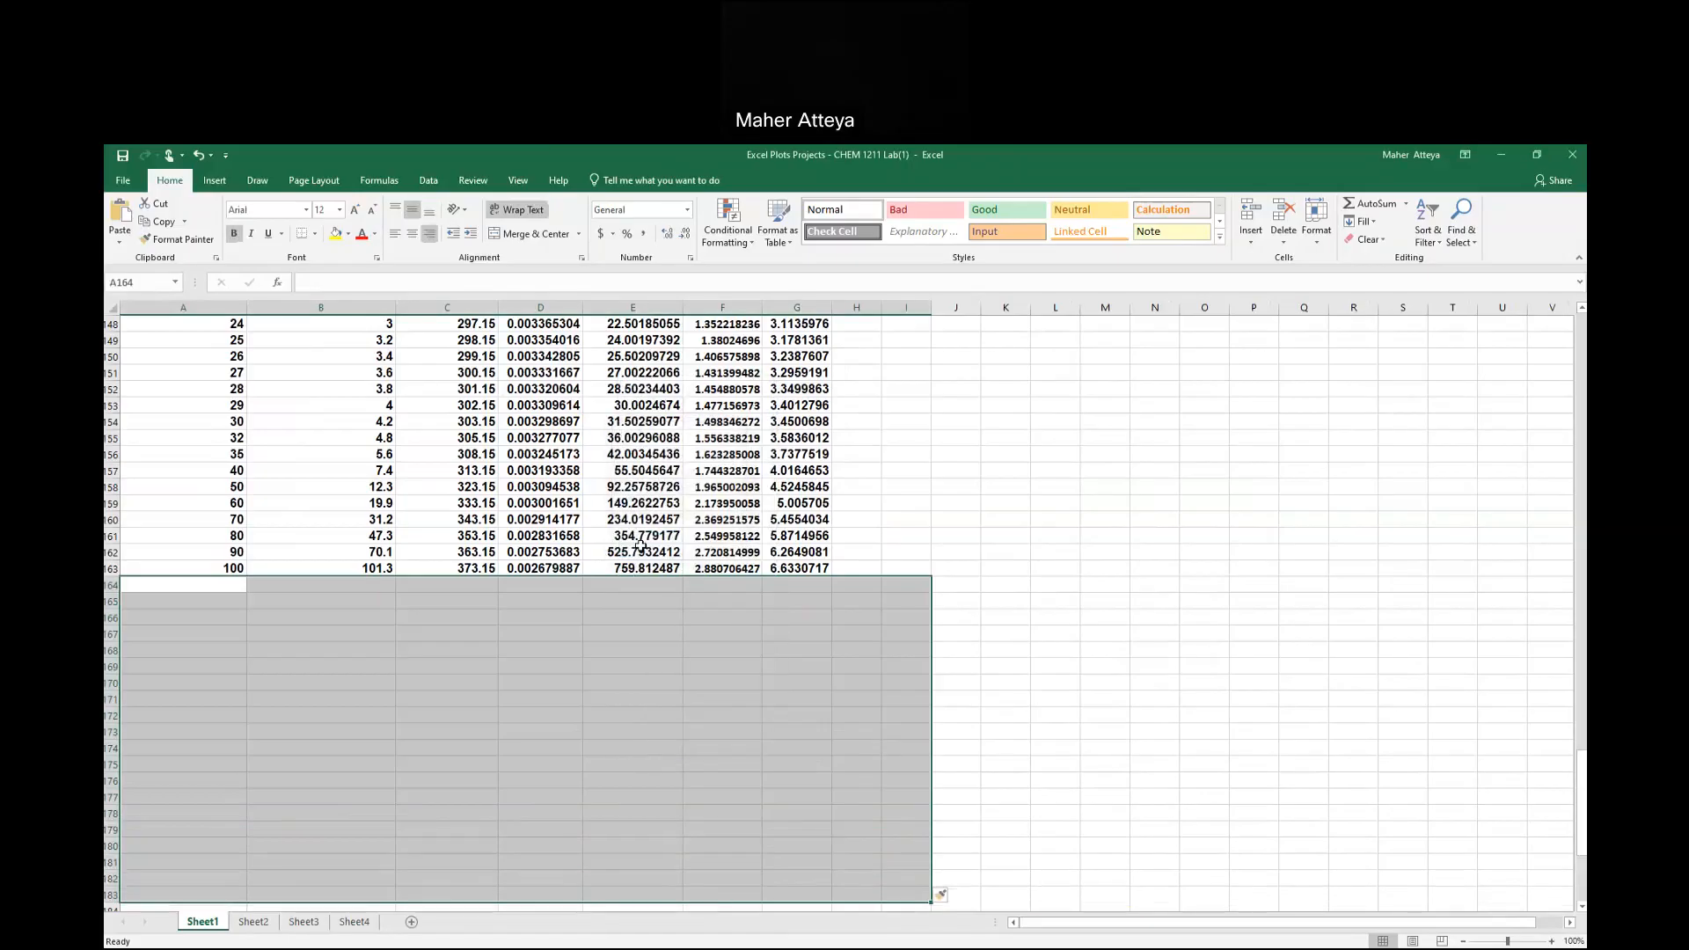
scroll(772, 699, down, 3)
click(773, 702)
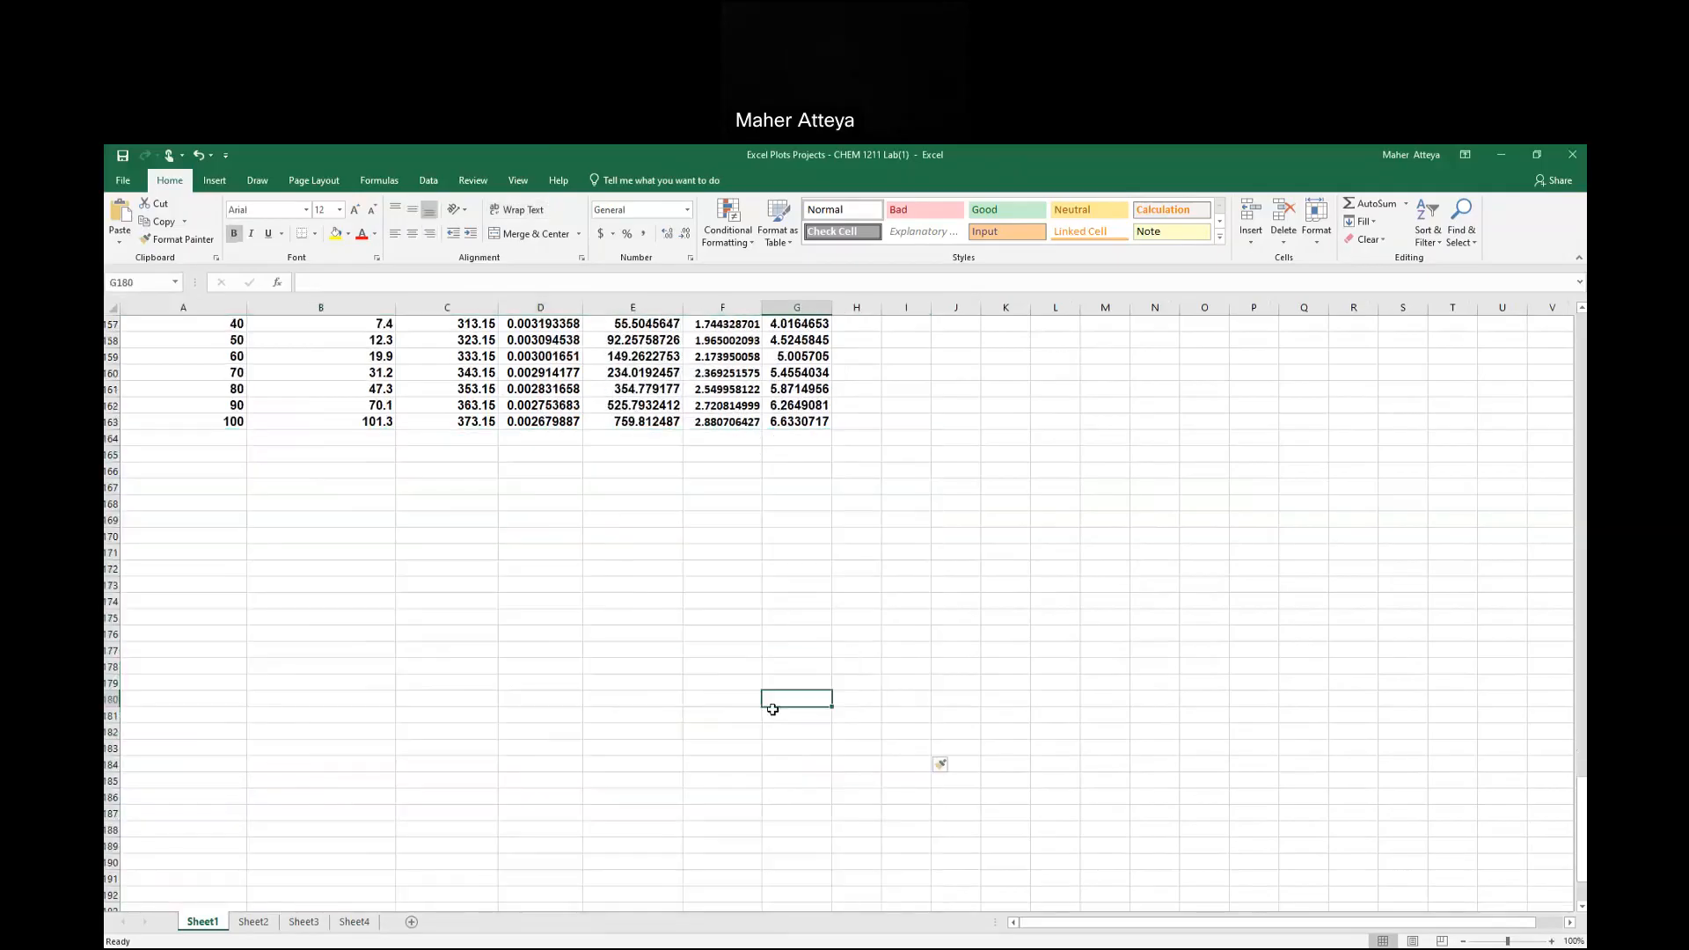
Paste the copied formula-format table picture into the blank area starting at A169, below the vapor pressure table.
drag(166, 453, 990, 881)
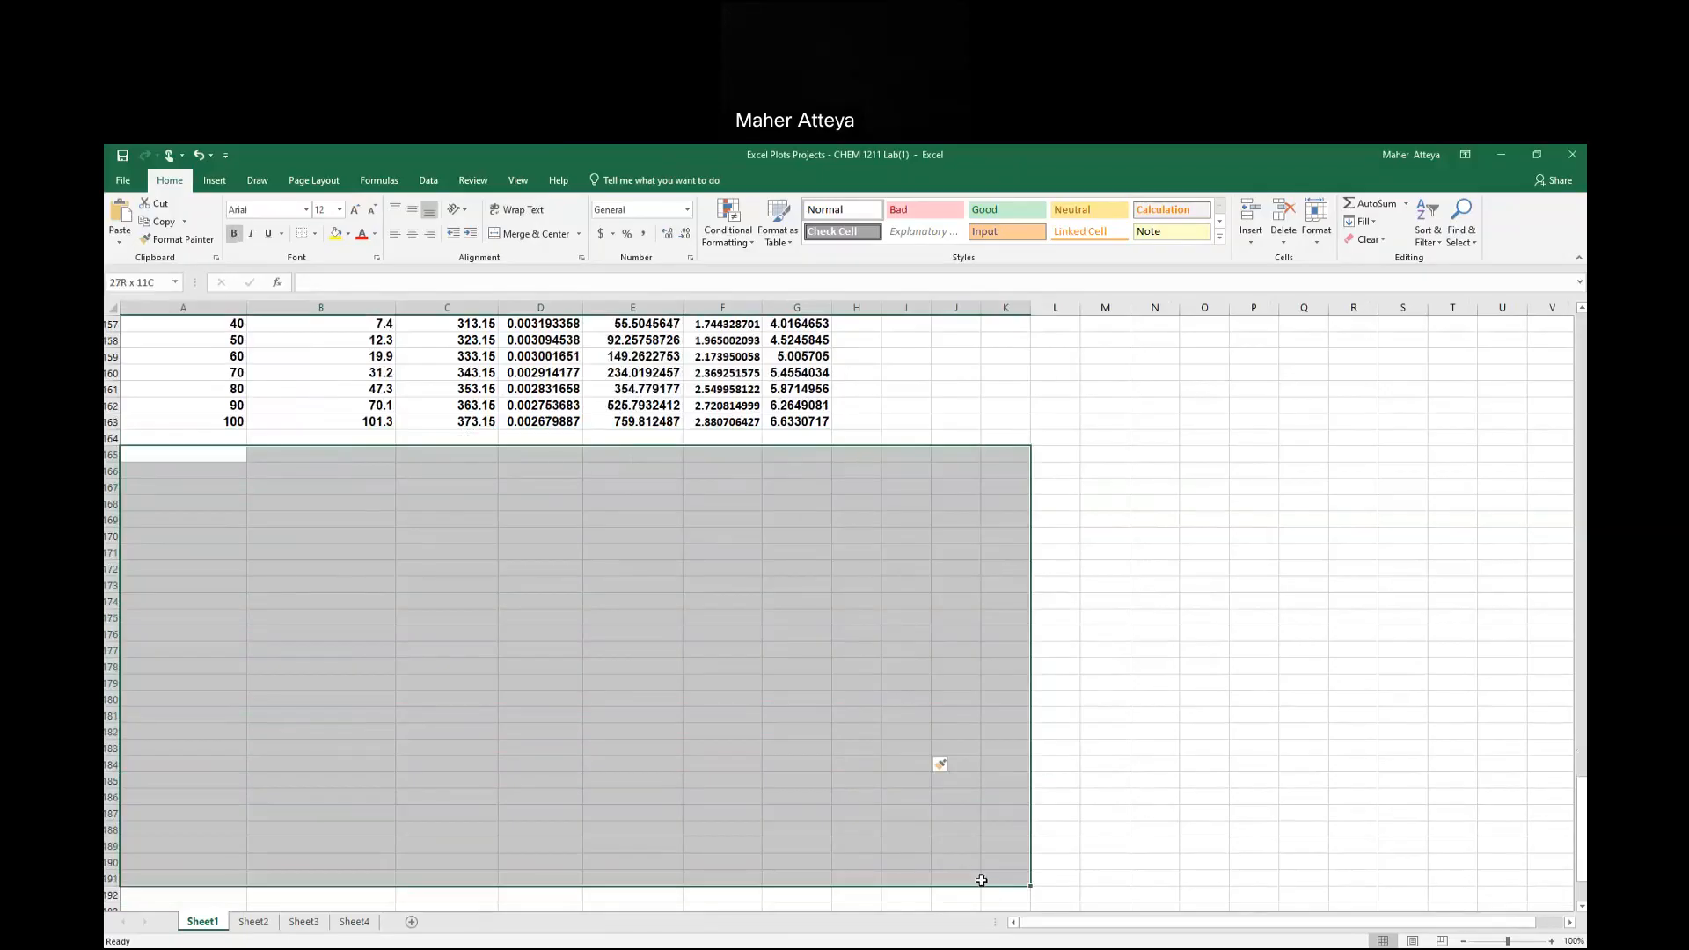
click(1249, 533)
click(837, 436)
drag(162, 483, 988, 853)
click(200, 528)
drag(744, 575, 985, 889)
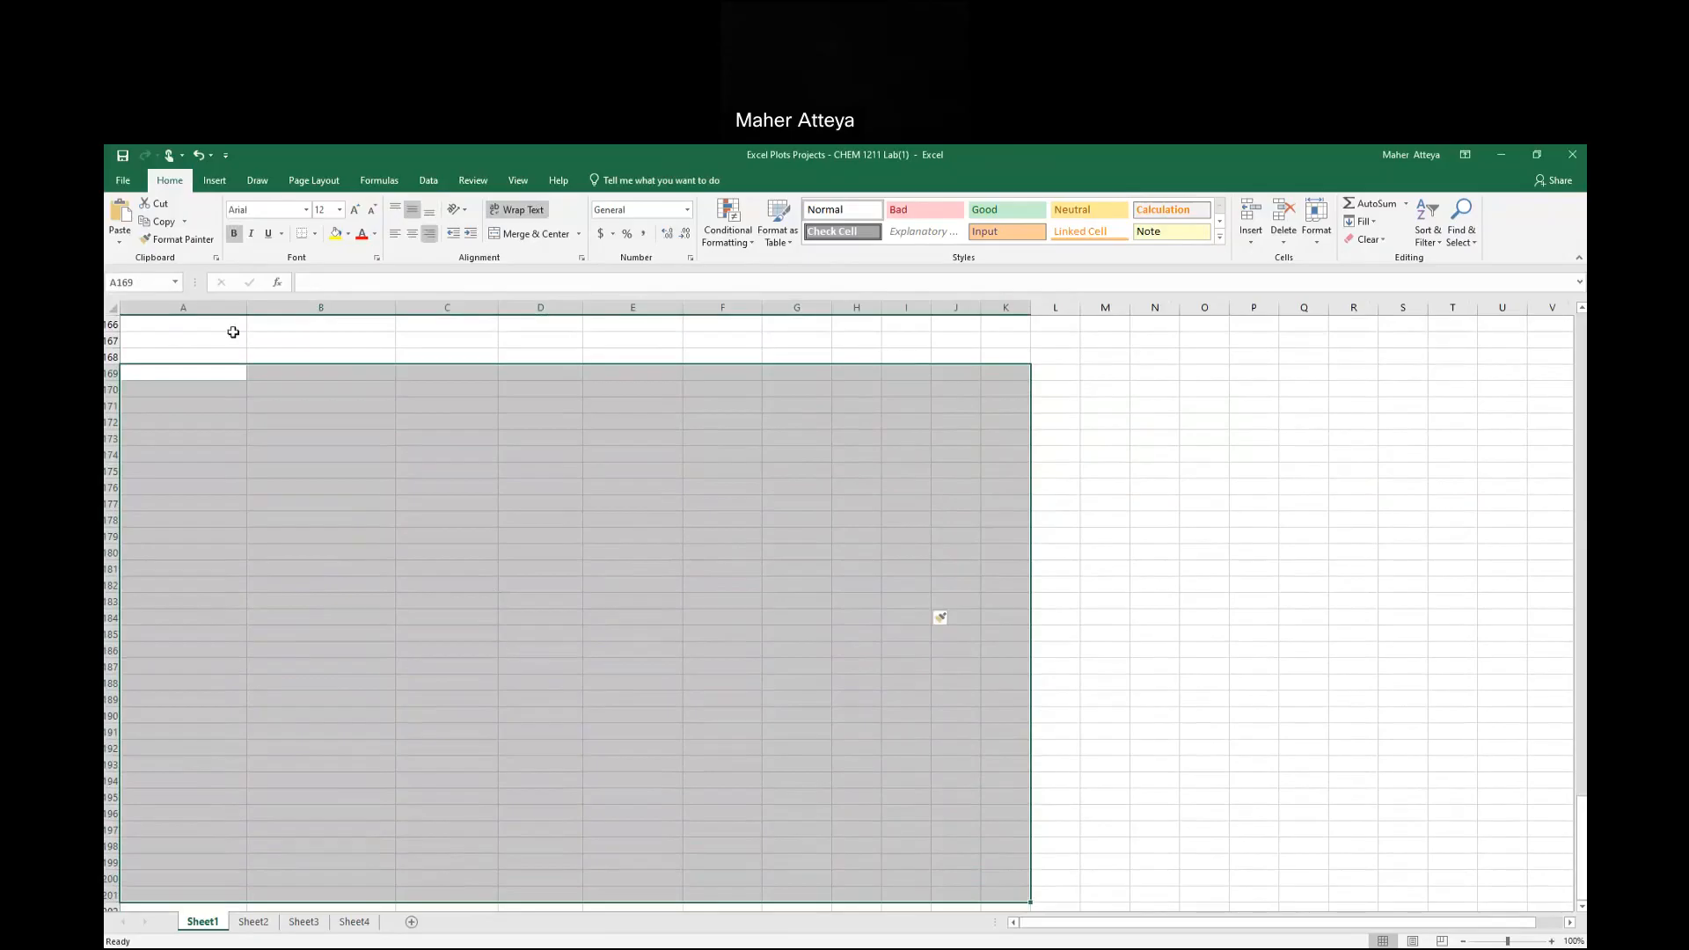
click(125, 213)
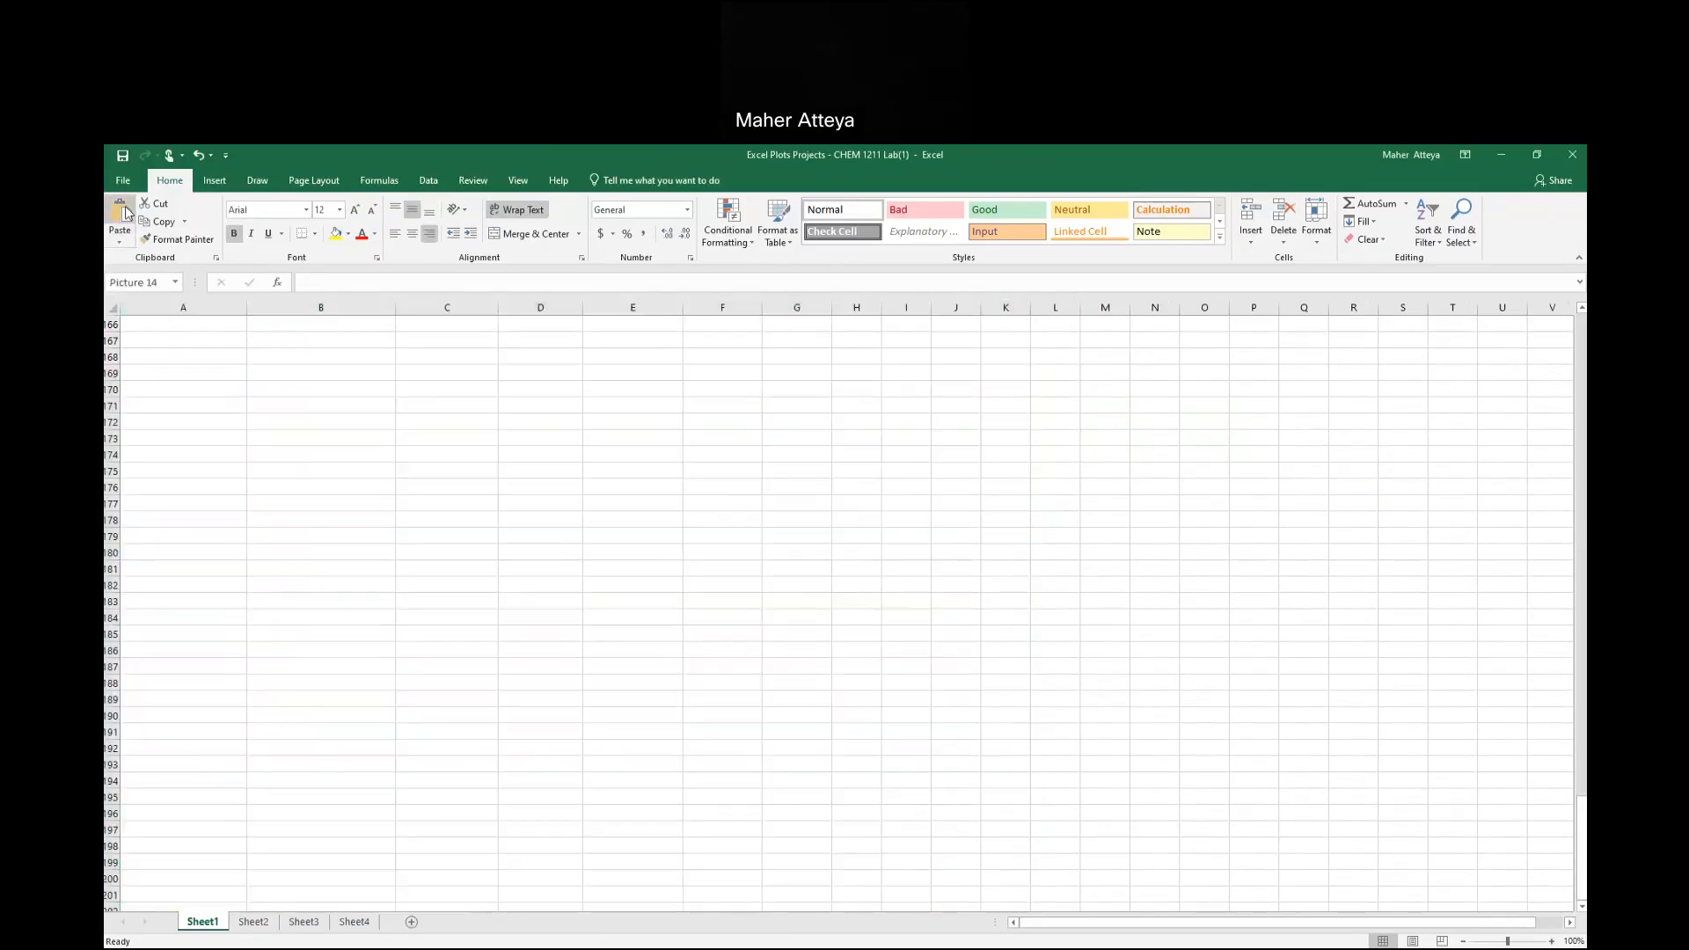
click(1058, 616)
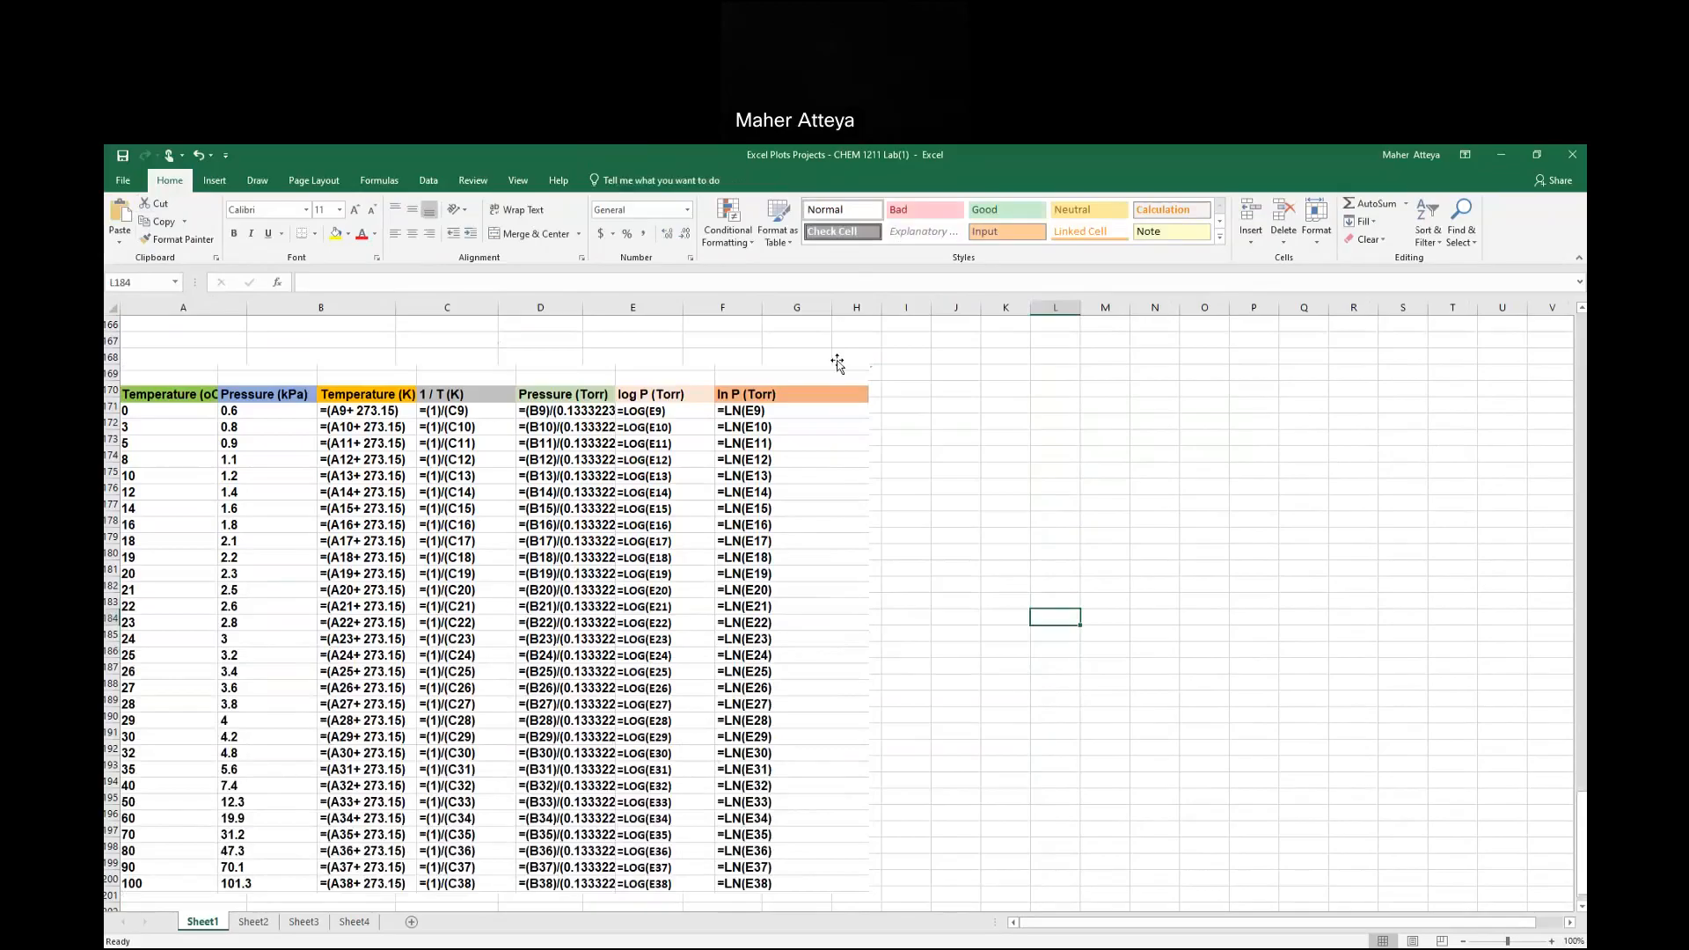
Copy the three-line formula-format printing instructions from the yellow text box below the first absorbance table, above PART II.
scroll(837, 363, up, 4)
scroll(821, 449, up, 3)
scroll(821, 444, up, 20)
scroll(821, 440, up, 14)
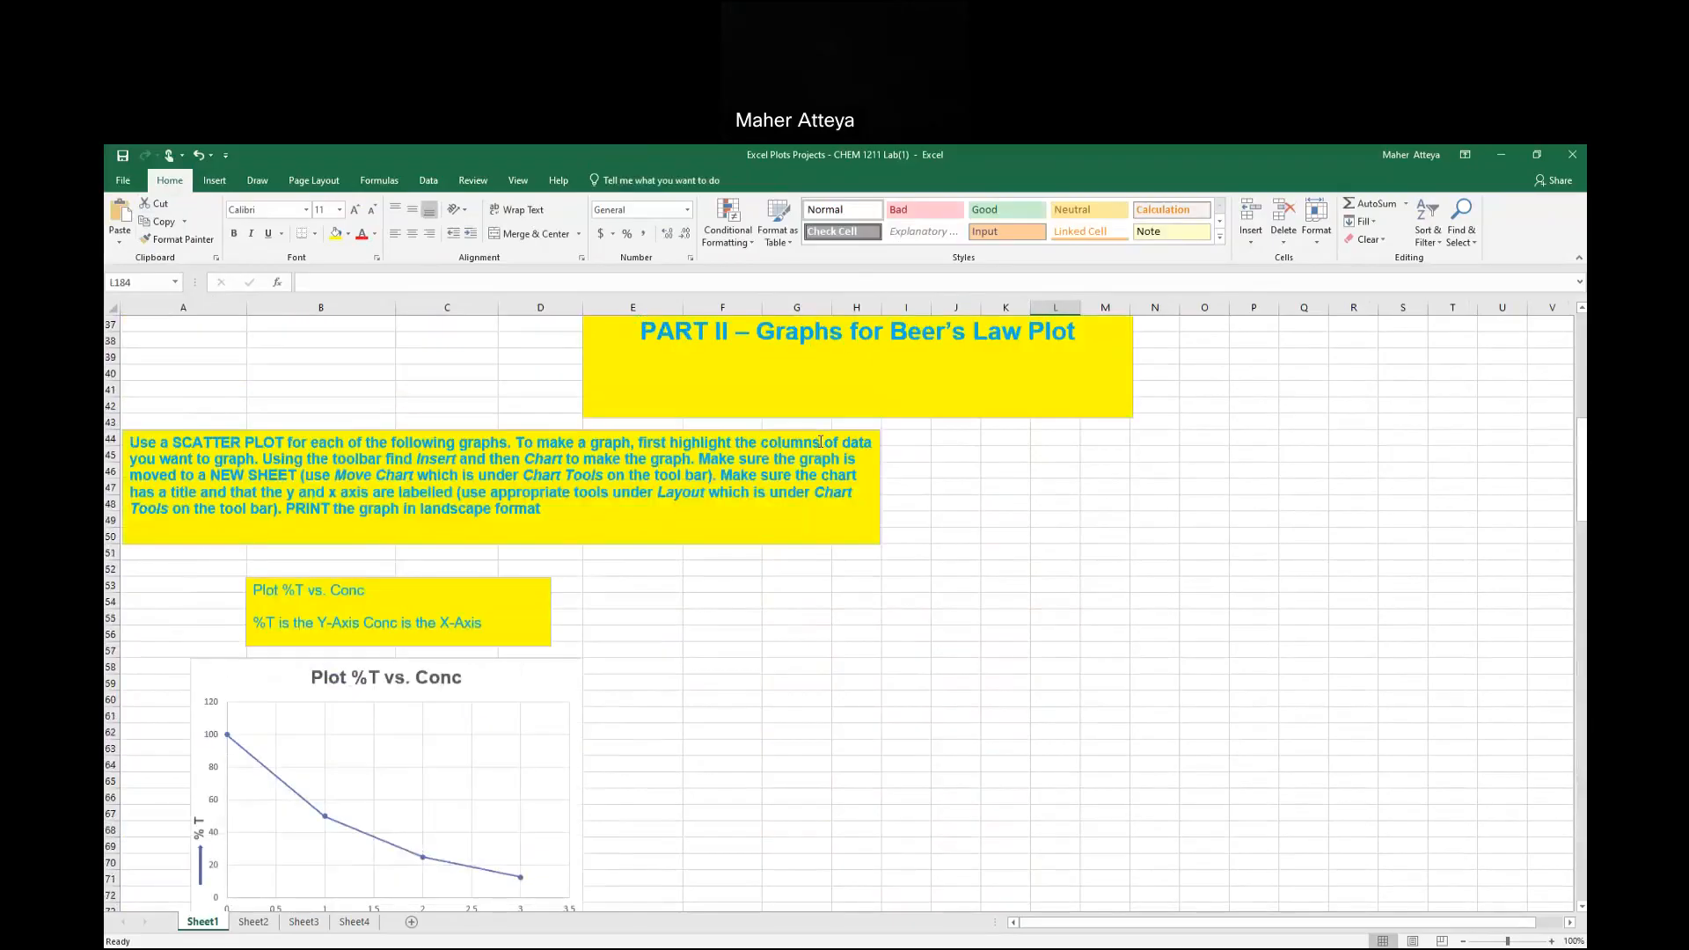
scroll(814, 444, up, 2)
scroll(815, 445, up, 5)
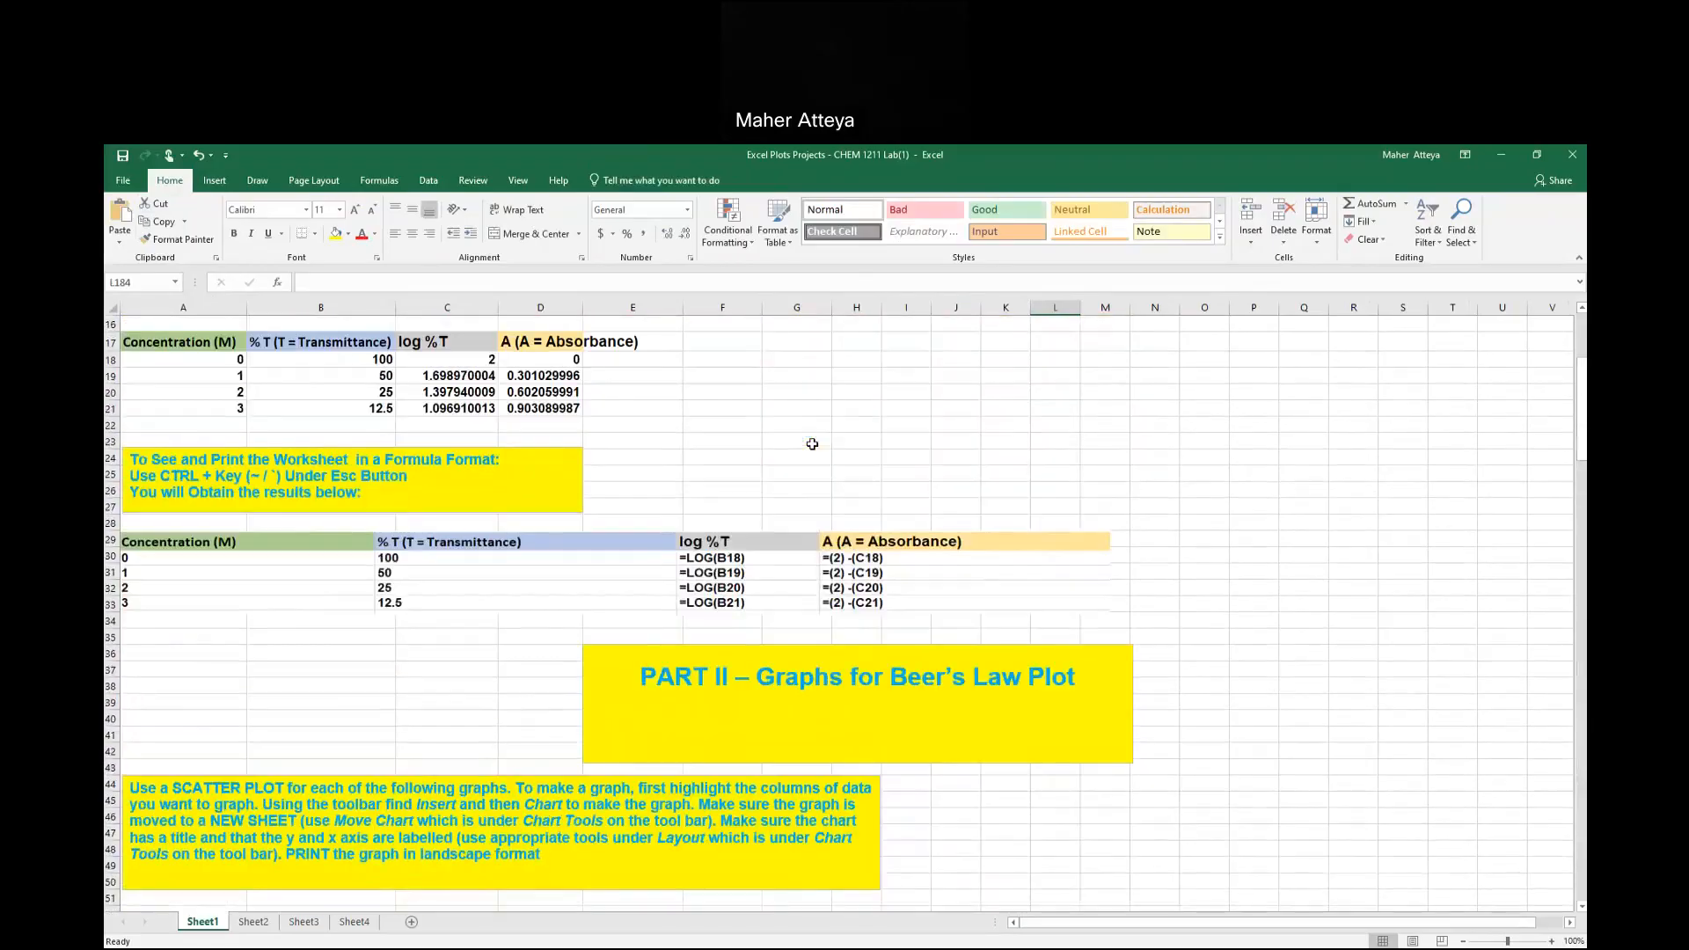
mouse_move(134, 458)
mouse_down()
mouse_move(374, 477)
mouse_move(365, 494)
mouse_up()
right_click(314, 470)
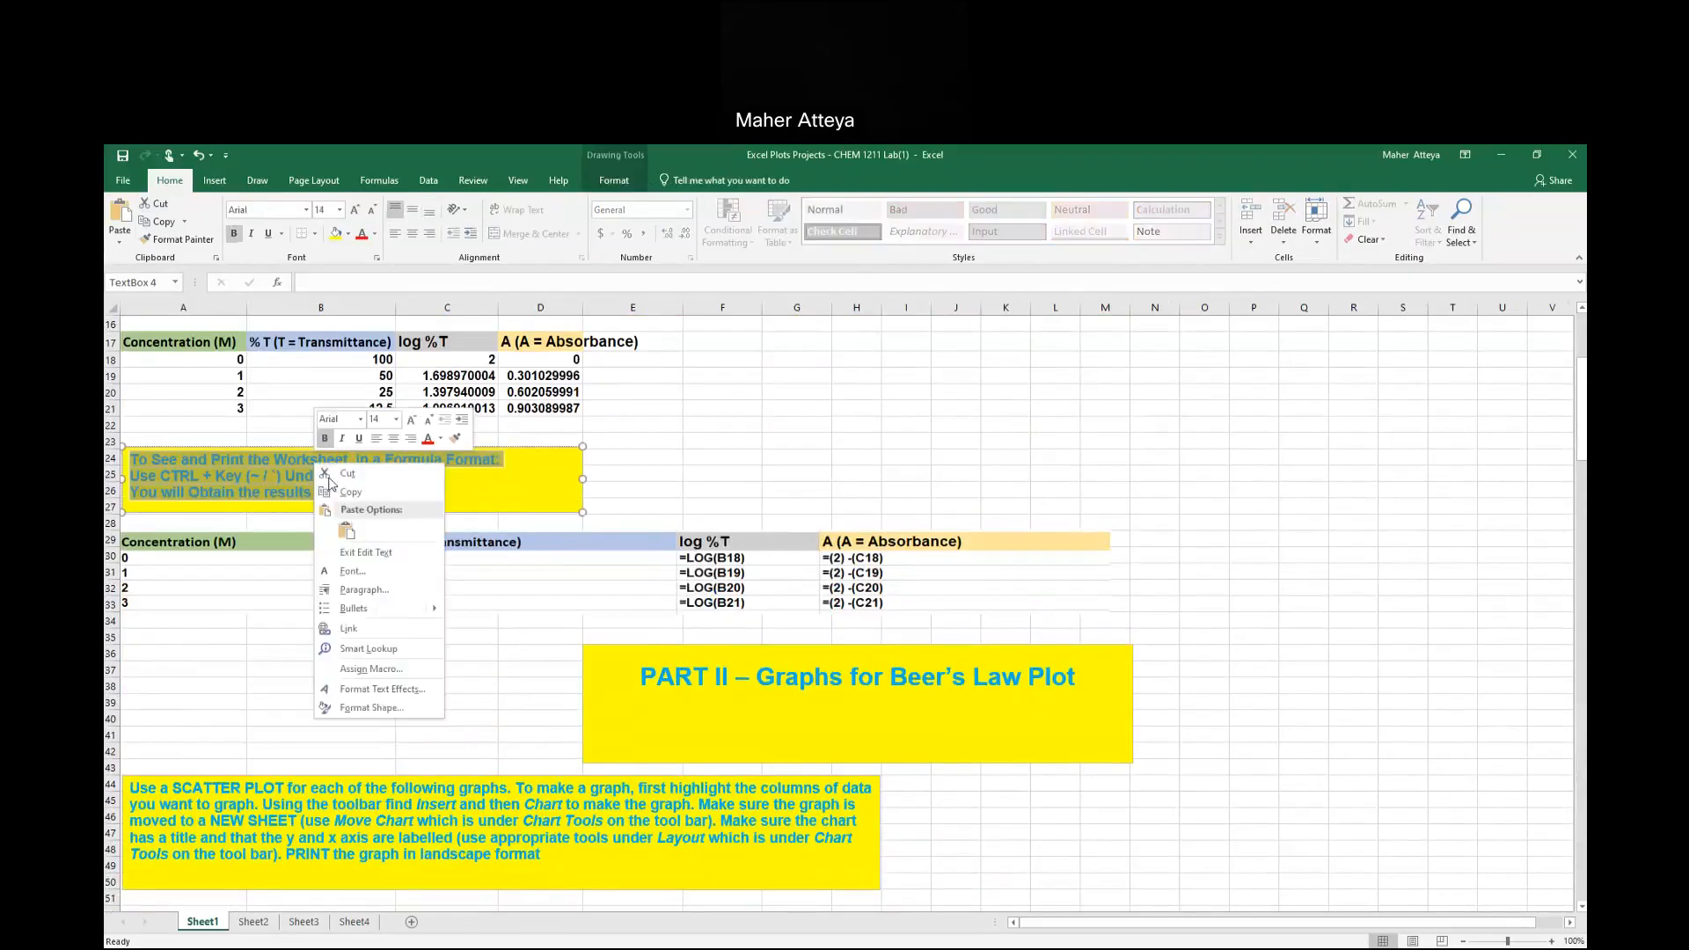
click(350, 483)
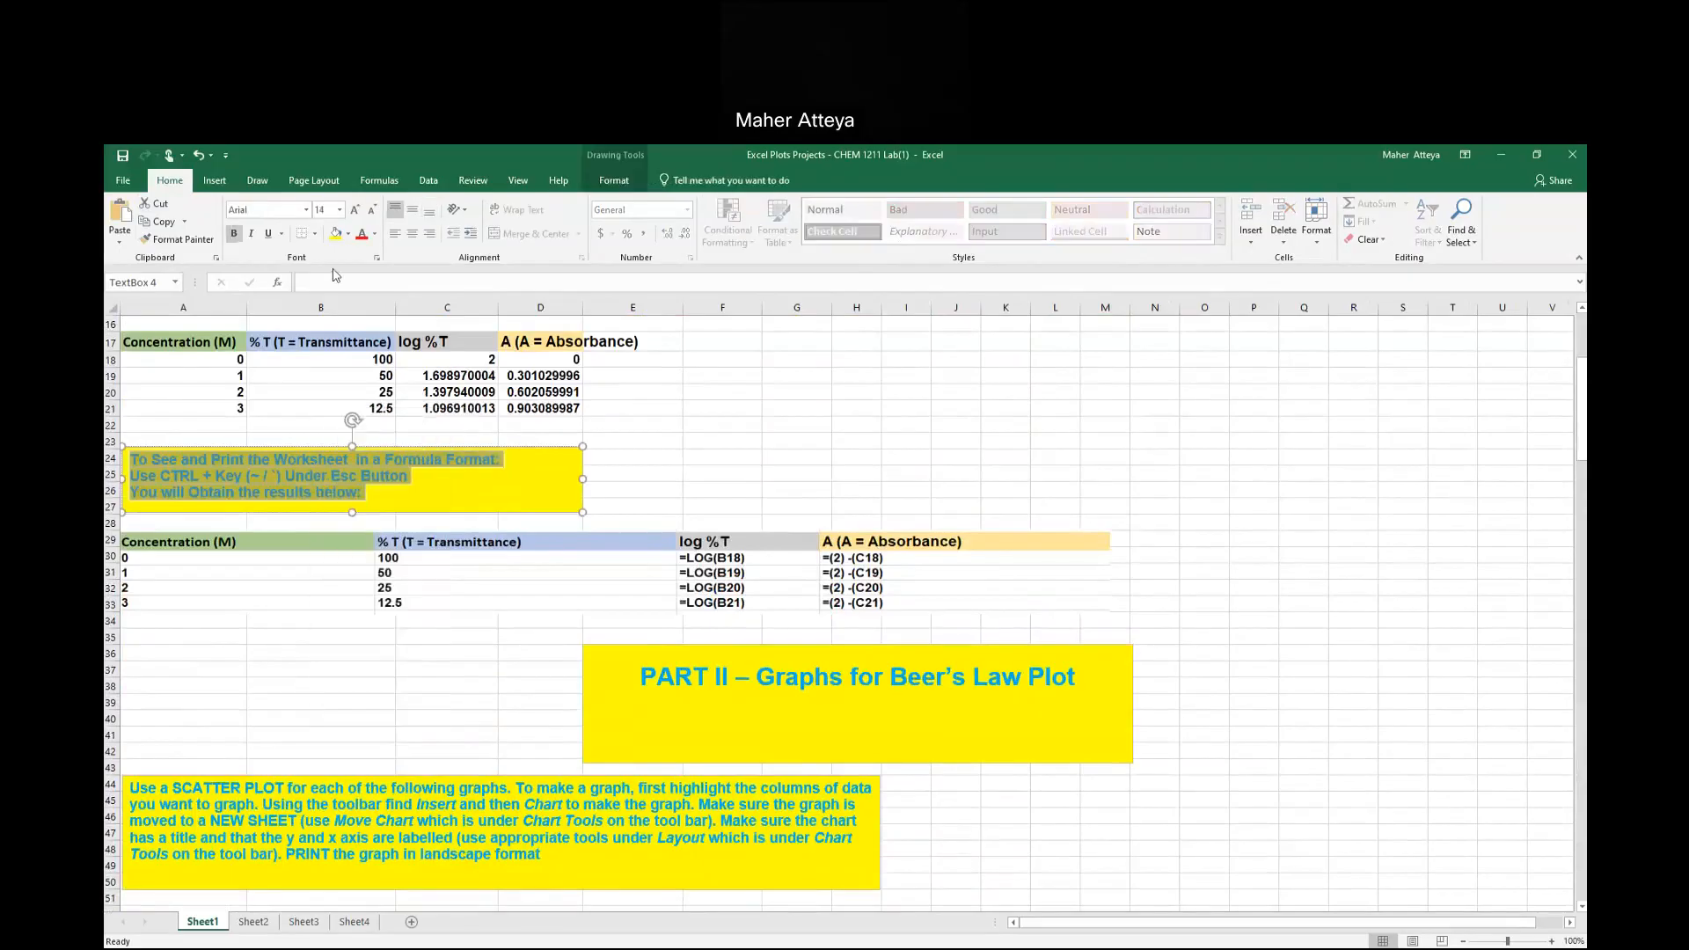
Draw a text box across columns A to F in rows 165 to 168, above the formula table, and paste the copied instructions into it.
click(213, 181)
scroll(911, 378, down, 12)
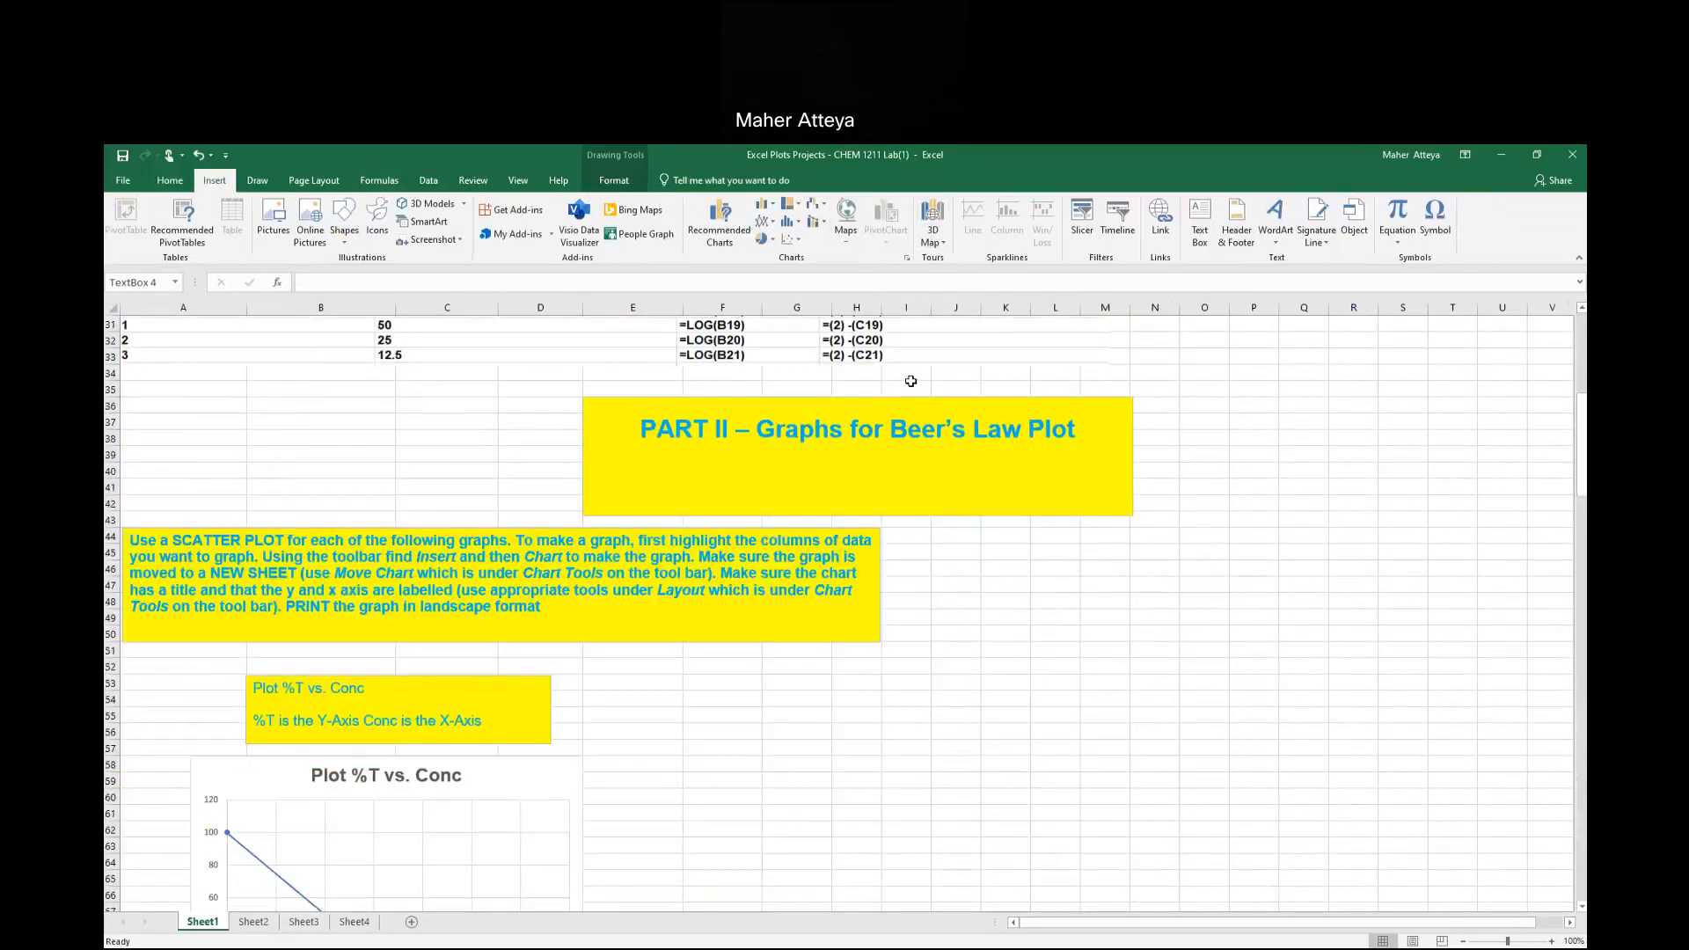
scroll(912, 378, down, 20)
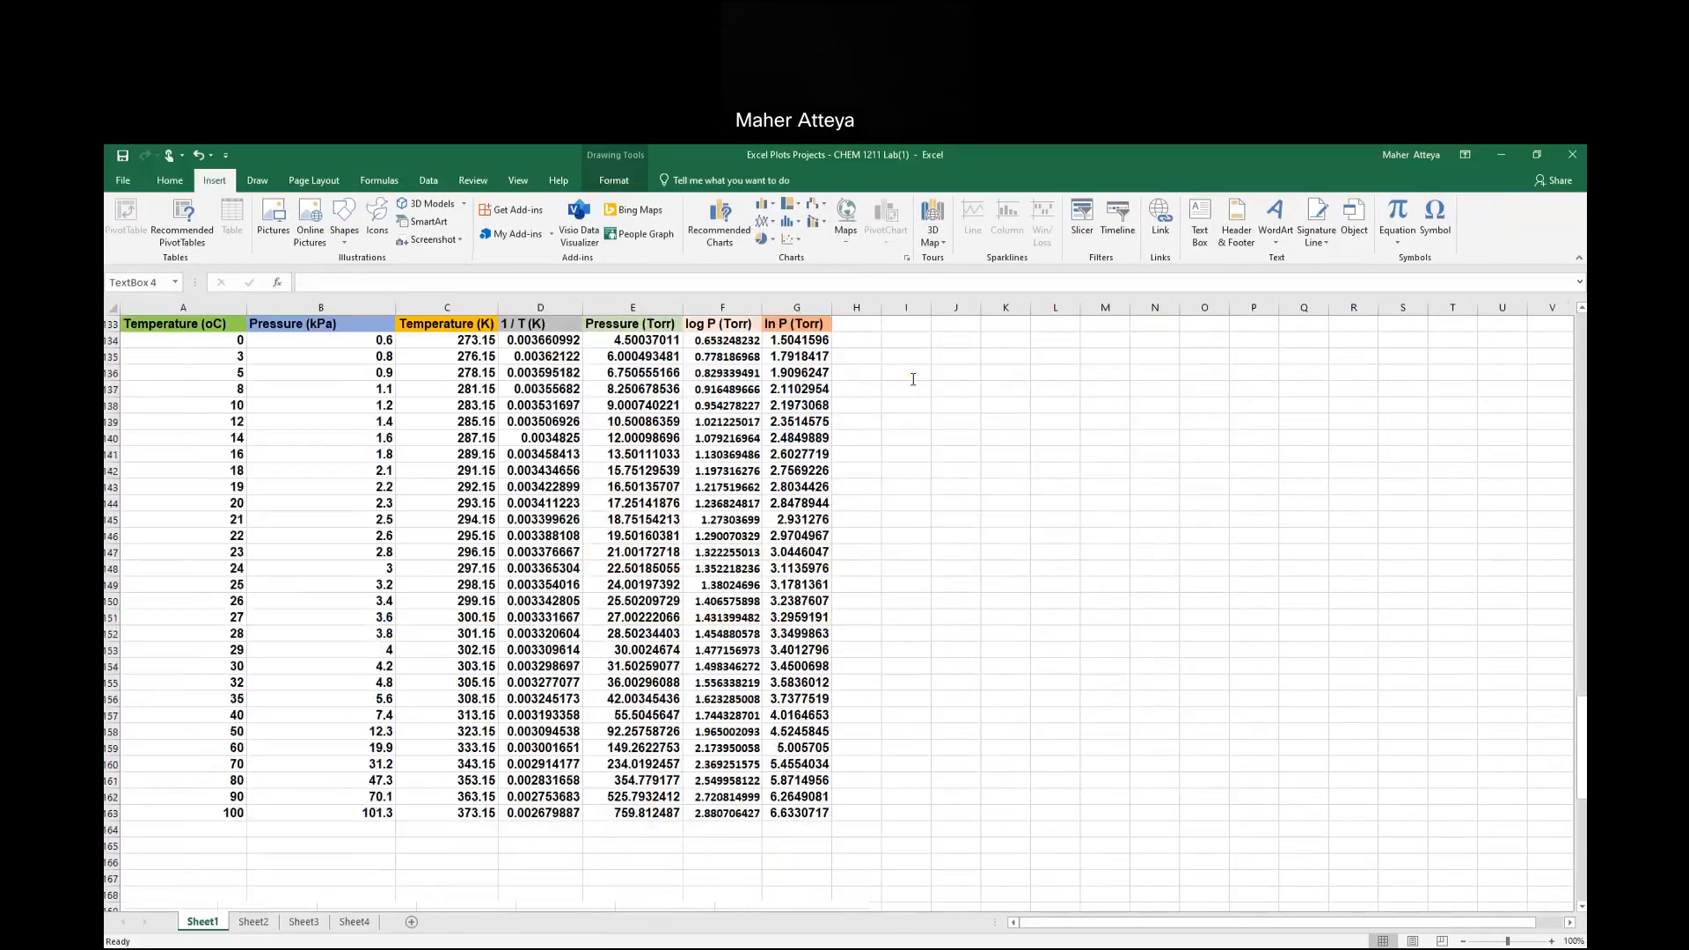
scroll(913, 380, down, 9)
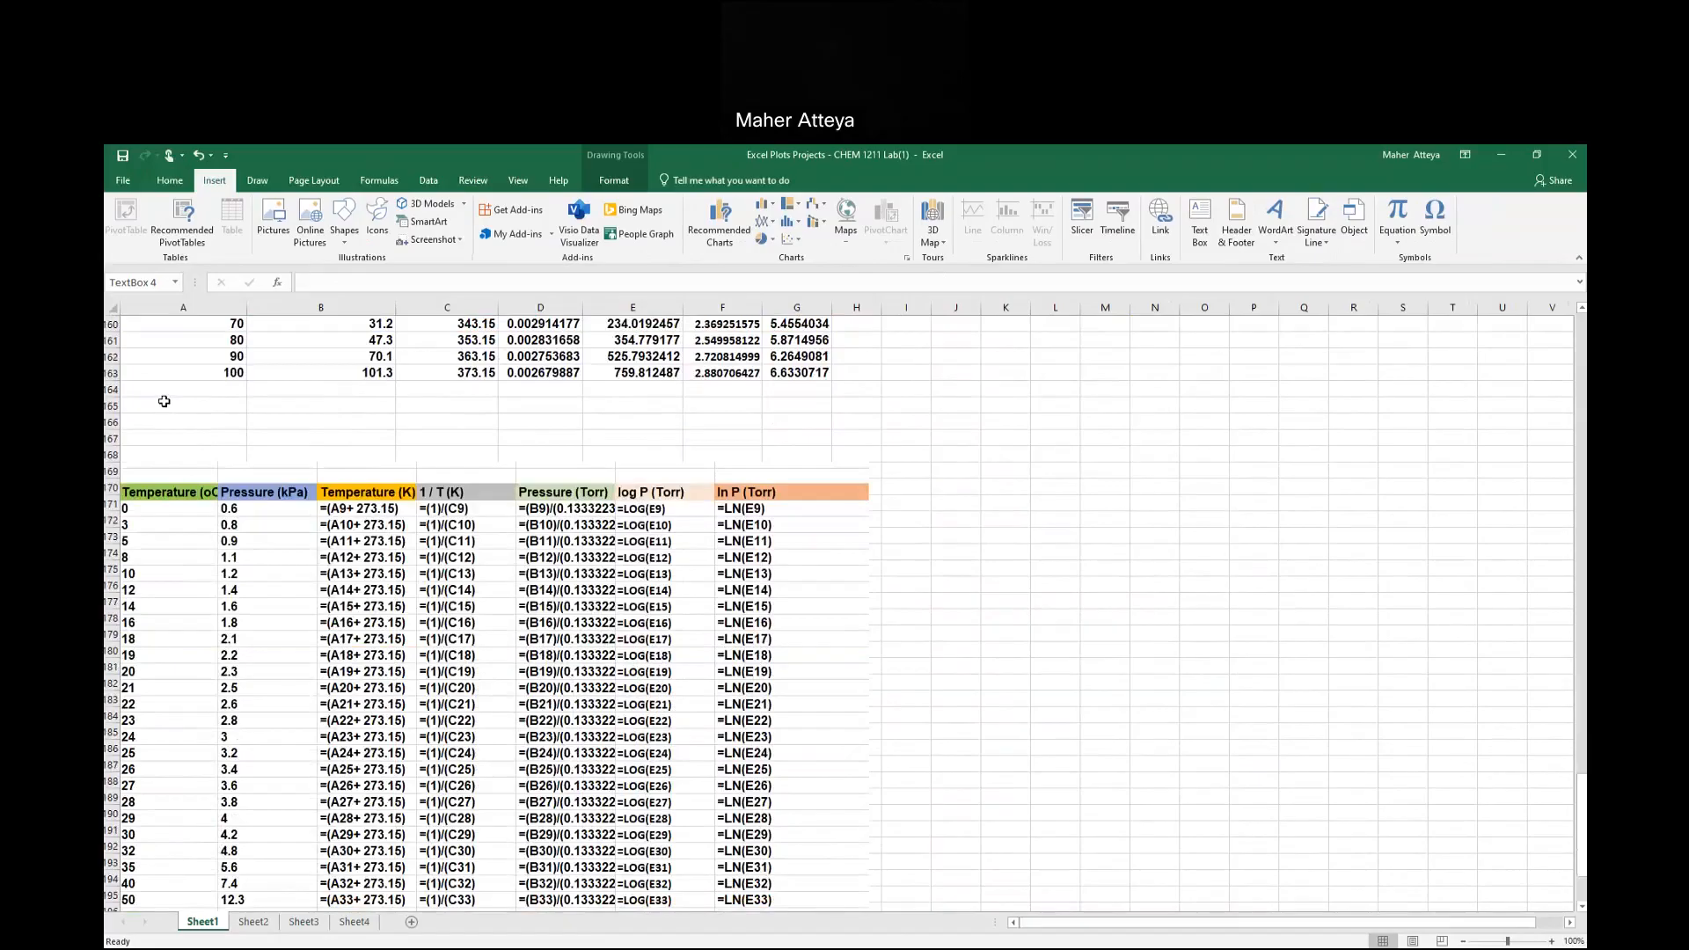
click(219, 403)
click(1200, 220)
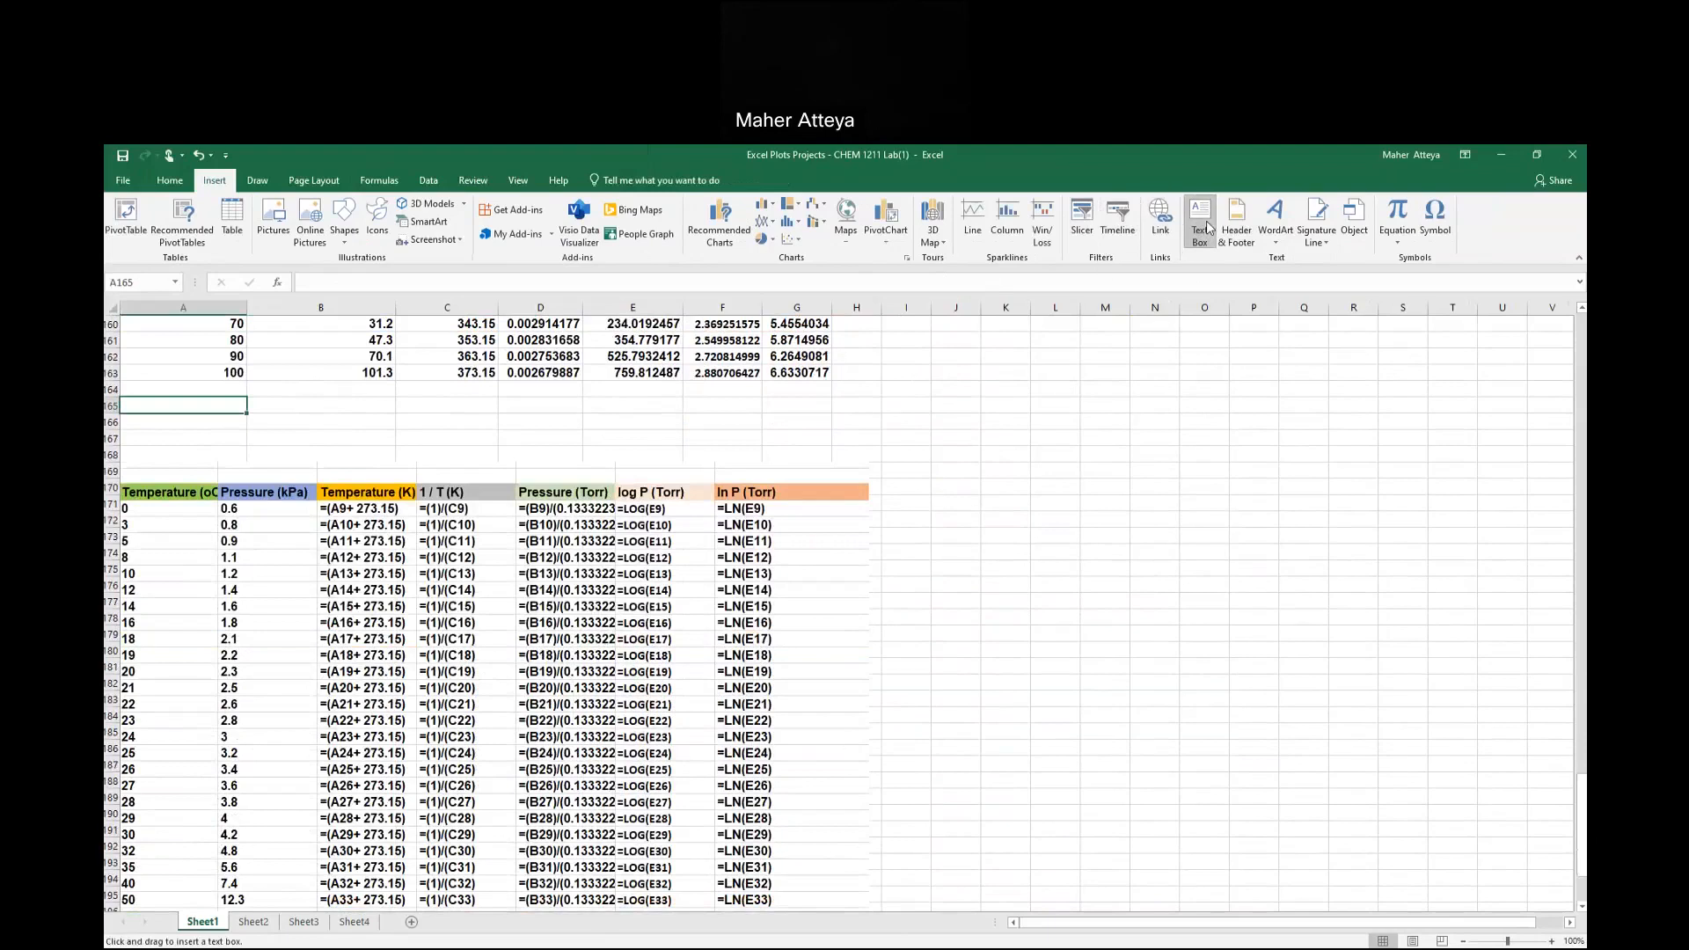
drag(807, 575, 885, 649)
drag(174, 400, 760, 462)
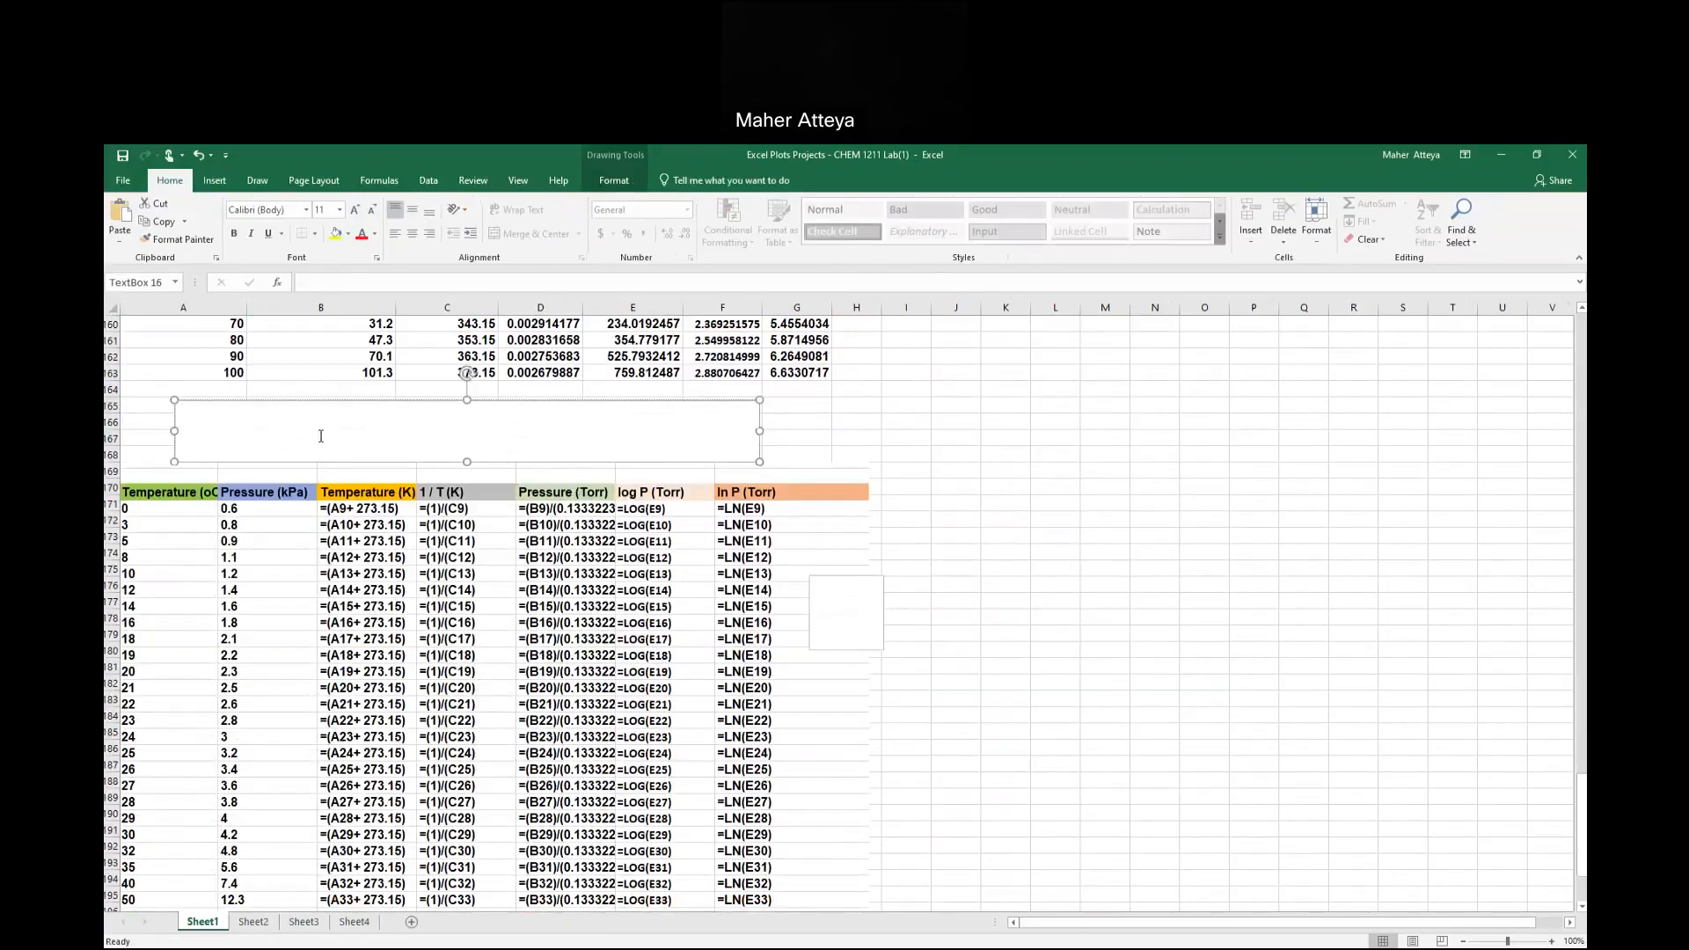
key(ctrl+v)
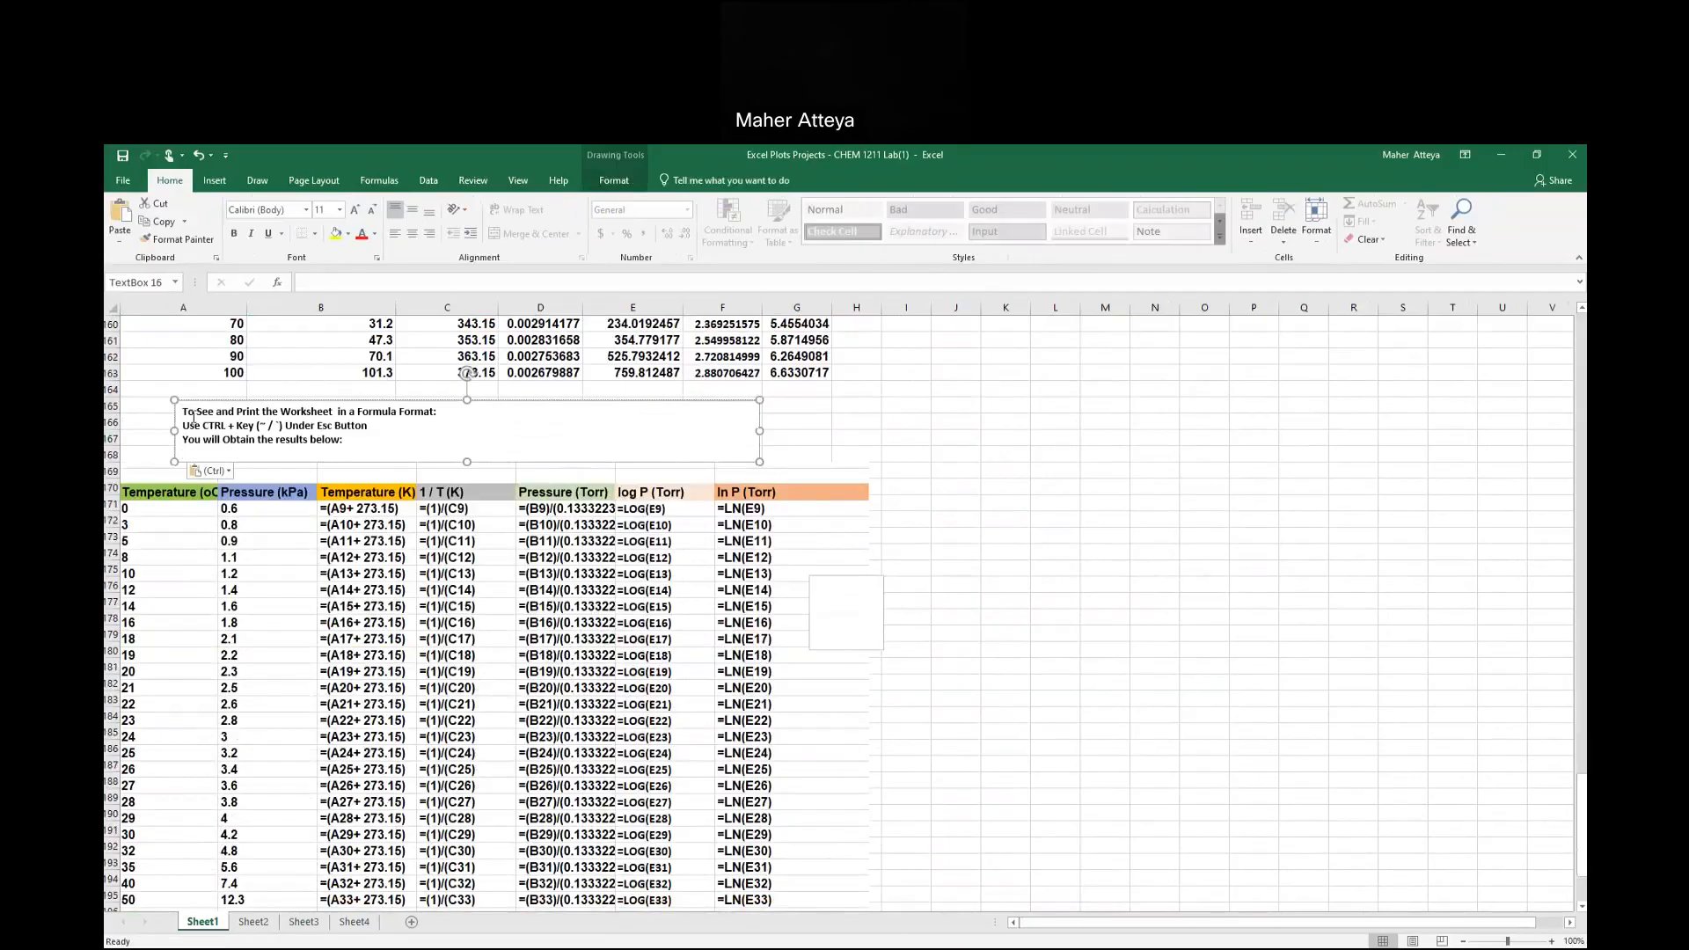
Format the pasted instructions in the new text box as 18 pt bold.
drag(182, 411, 388, 443)
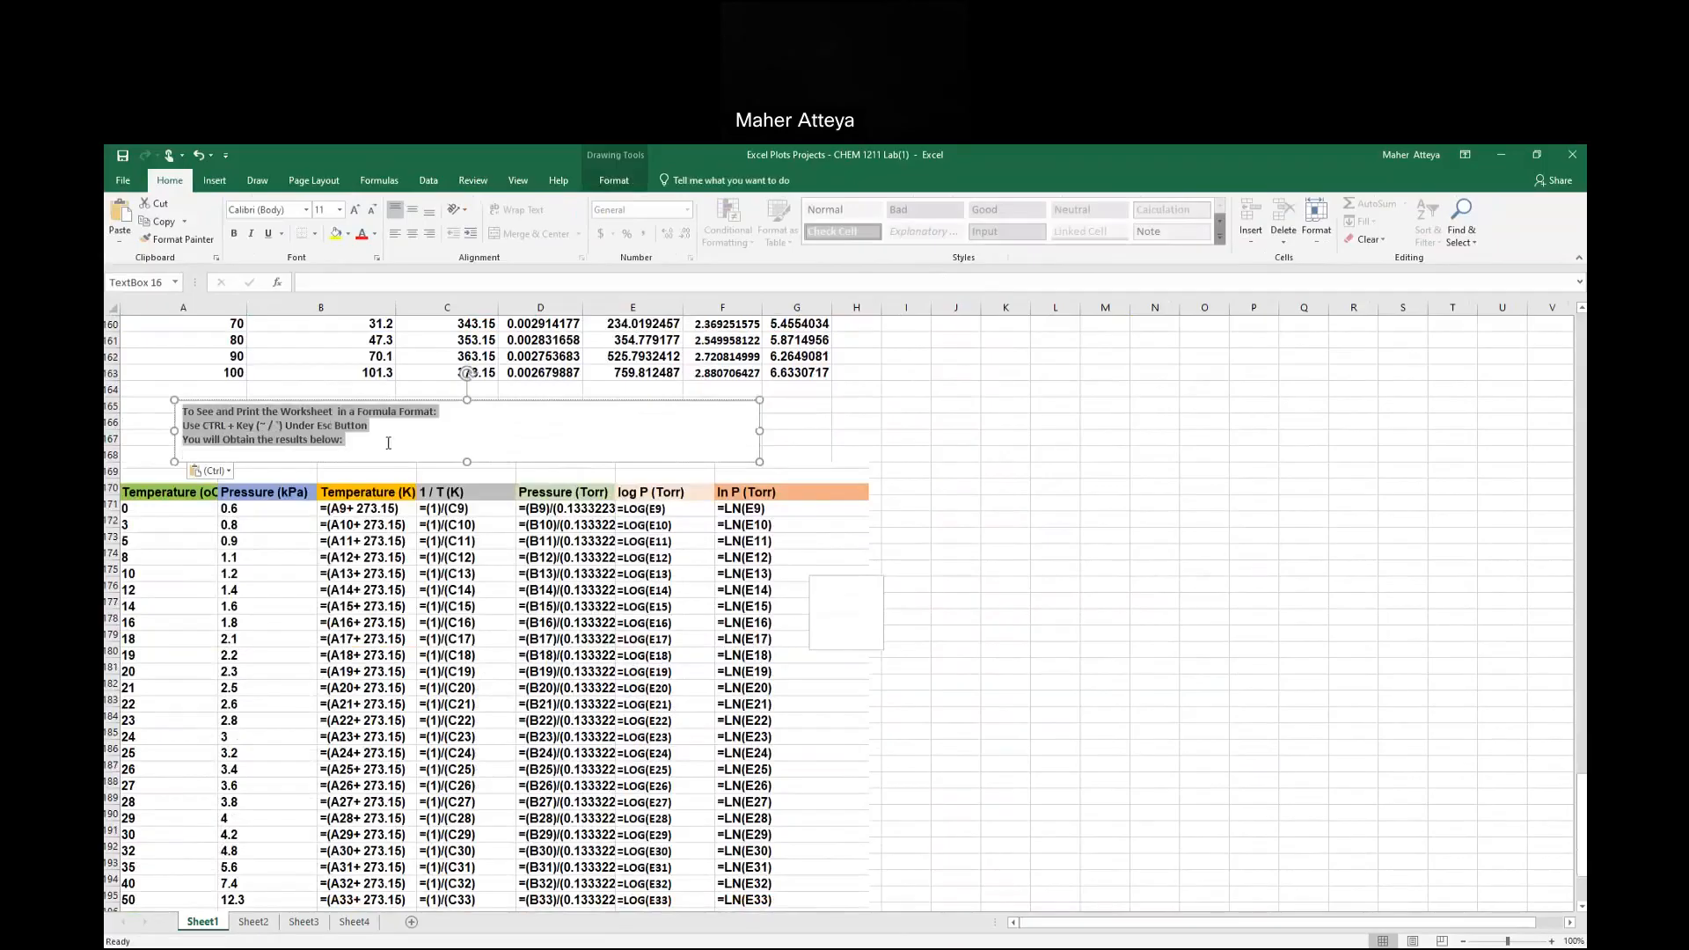
click(234, 235)
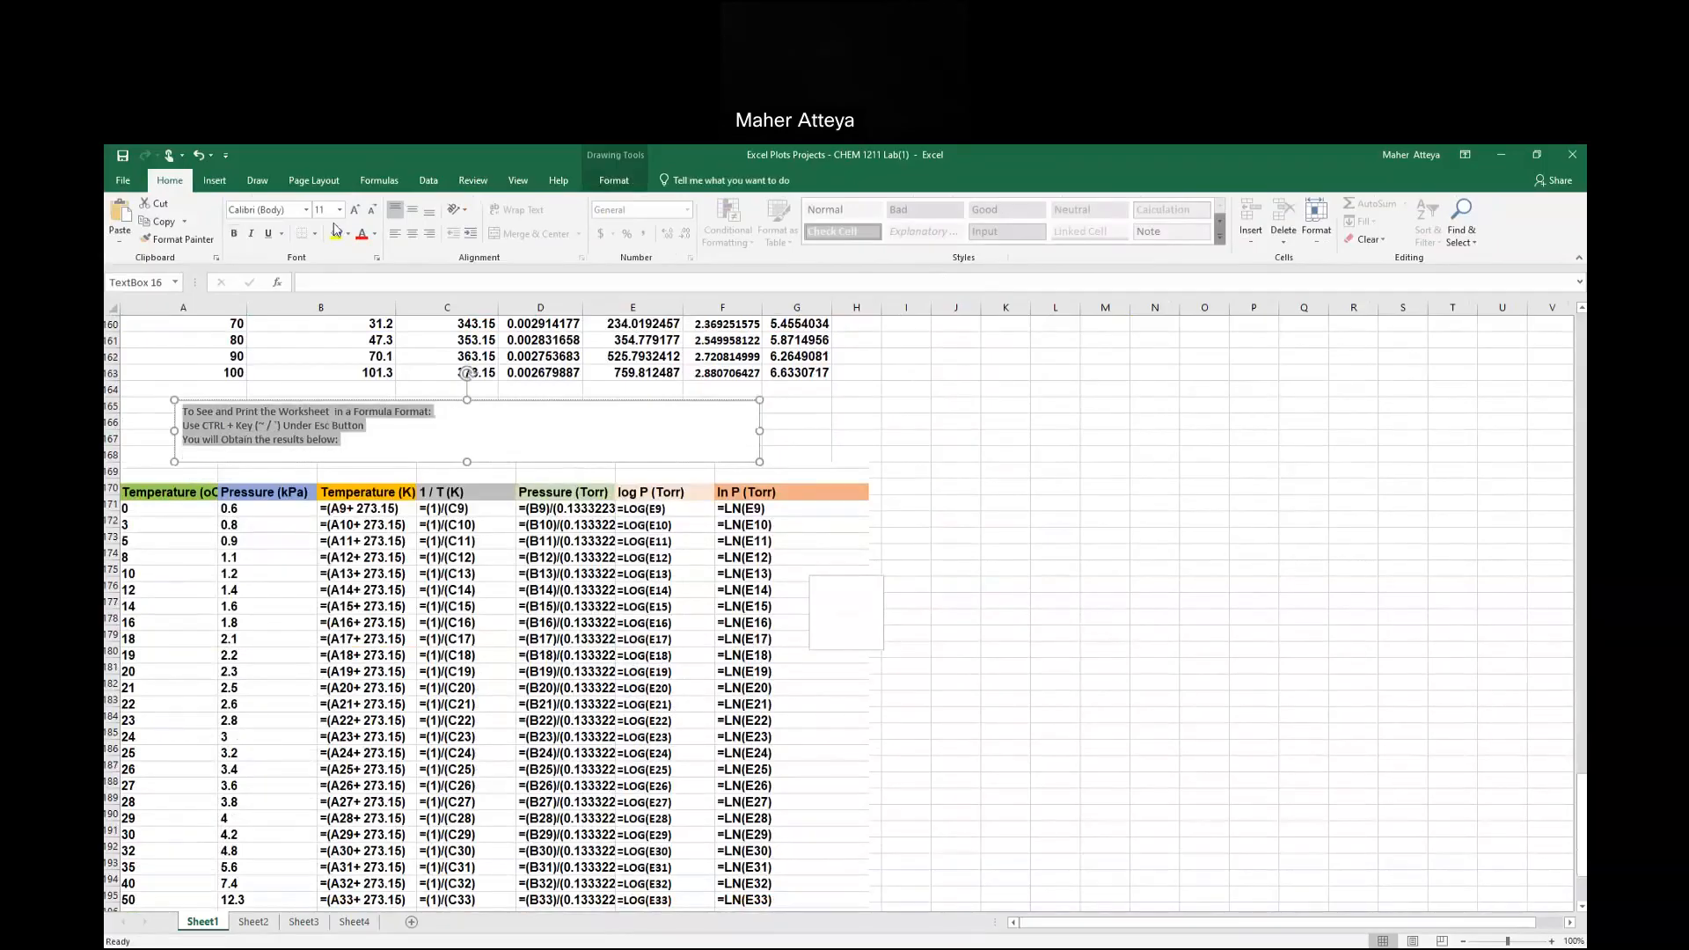
click(340, 210)
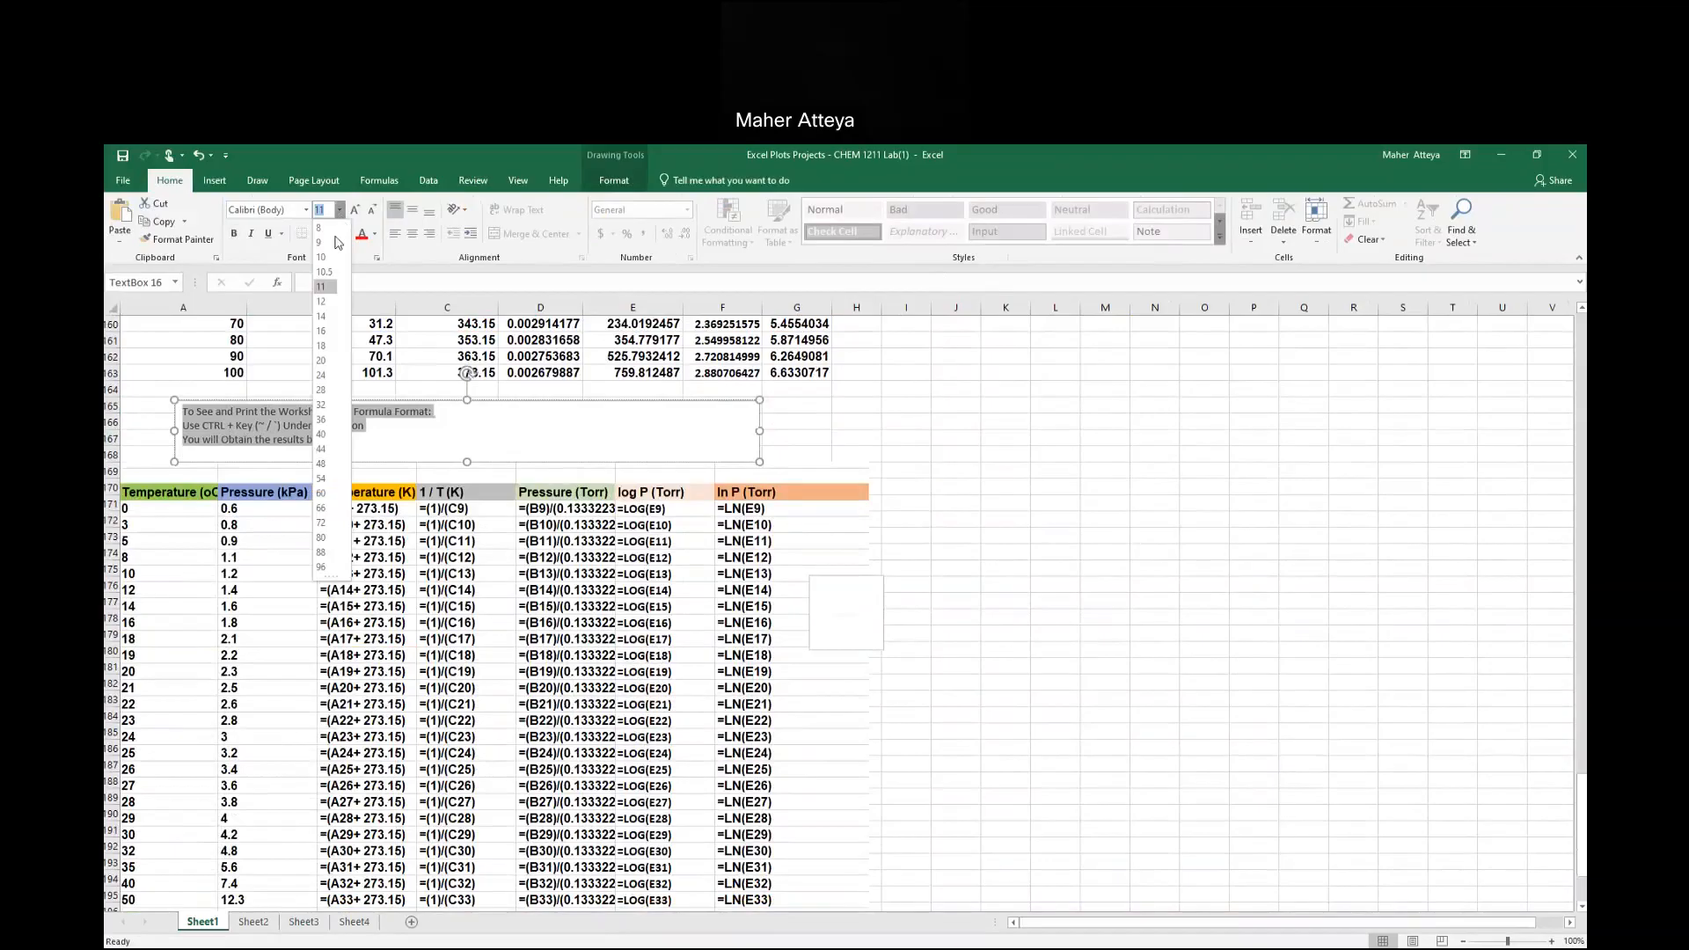
click(321, 346)
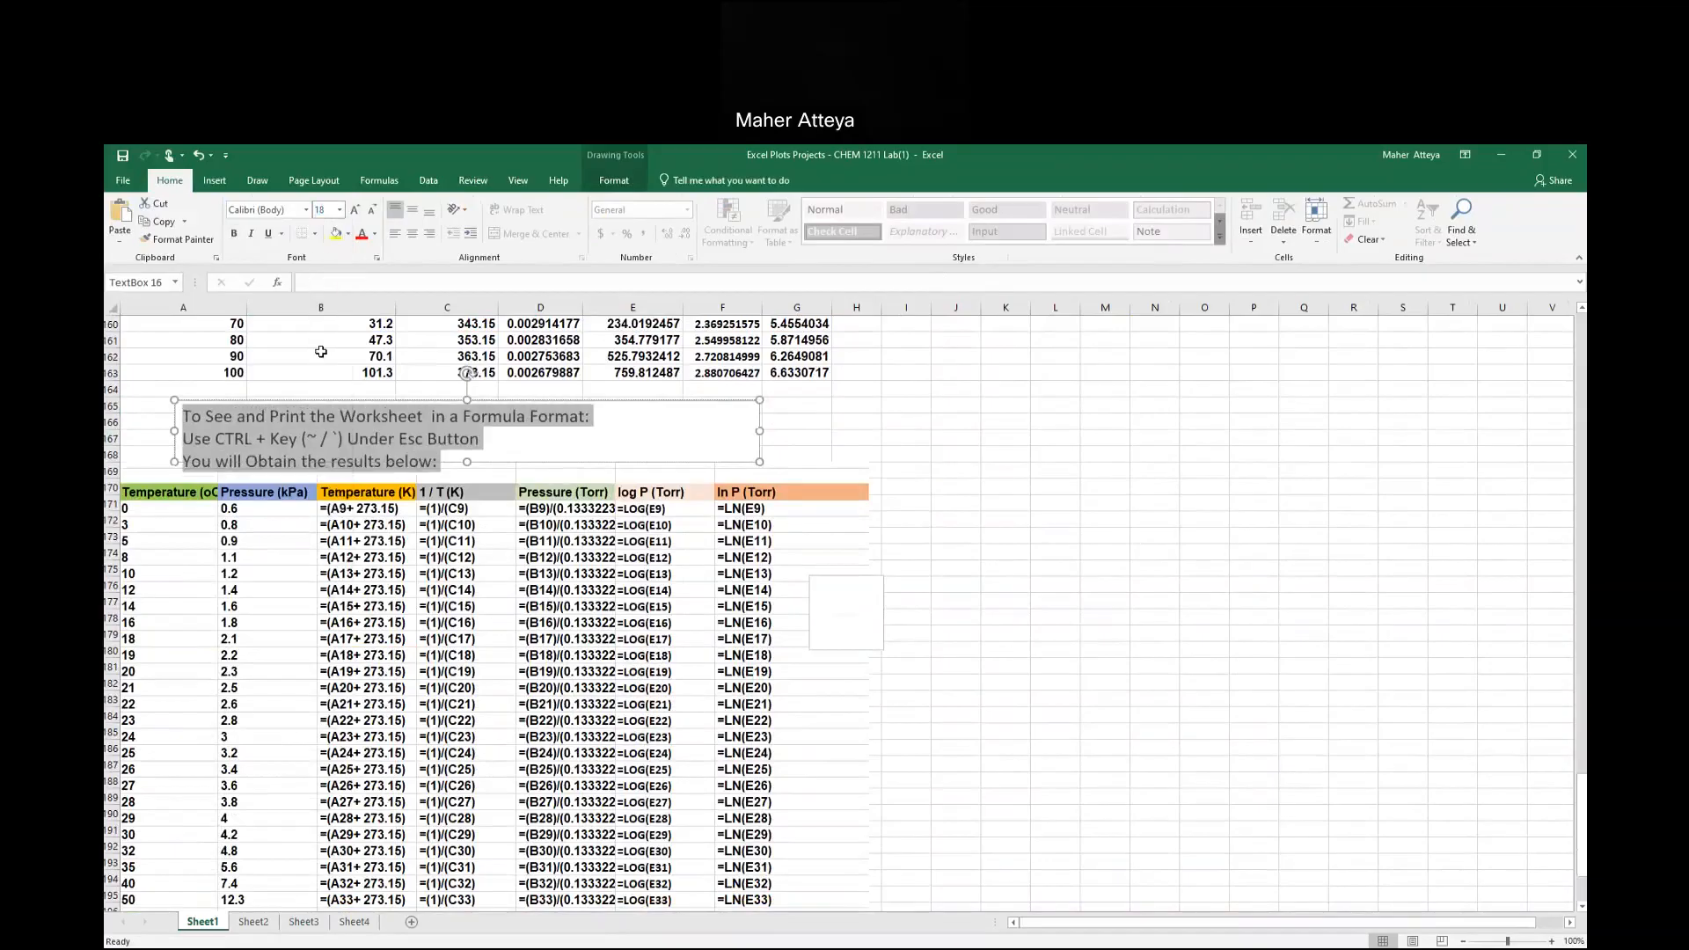
click(234, 234)
Copy the formula-format instructions again from the yellow text box at rows 24 to 27.
scroll(613, 454, up, 14)
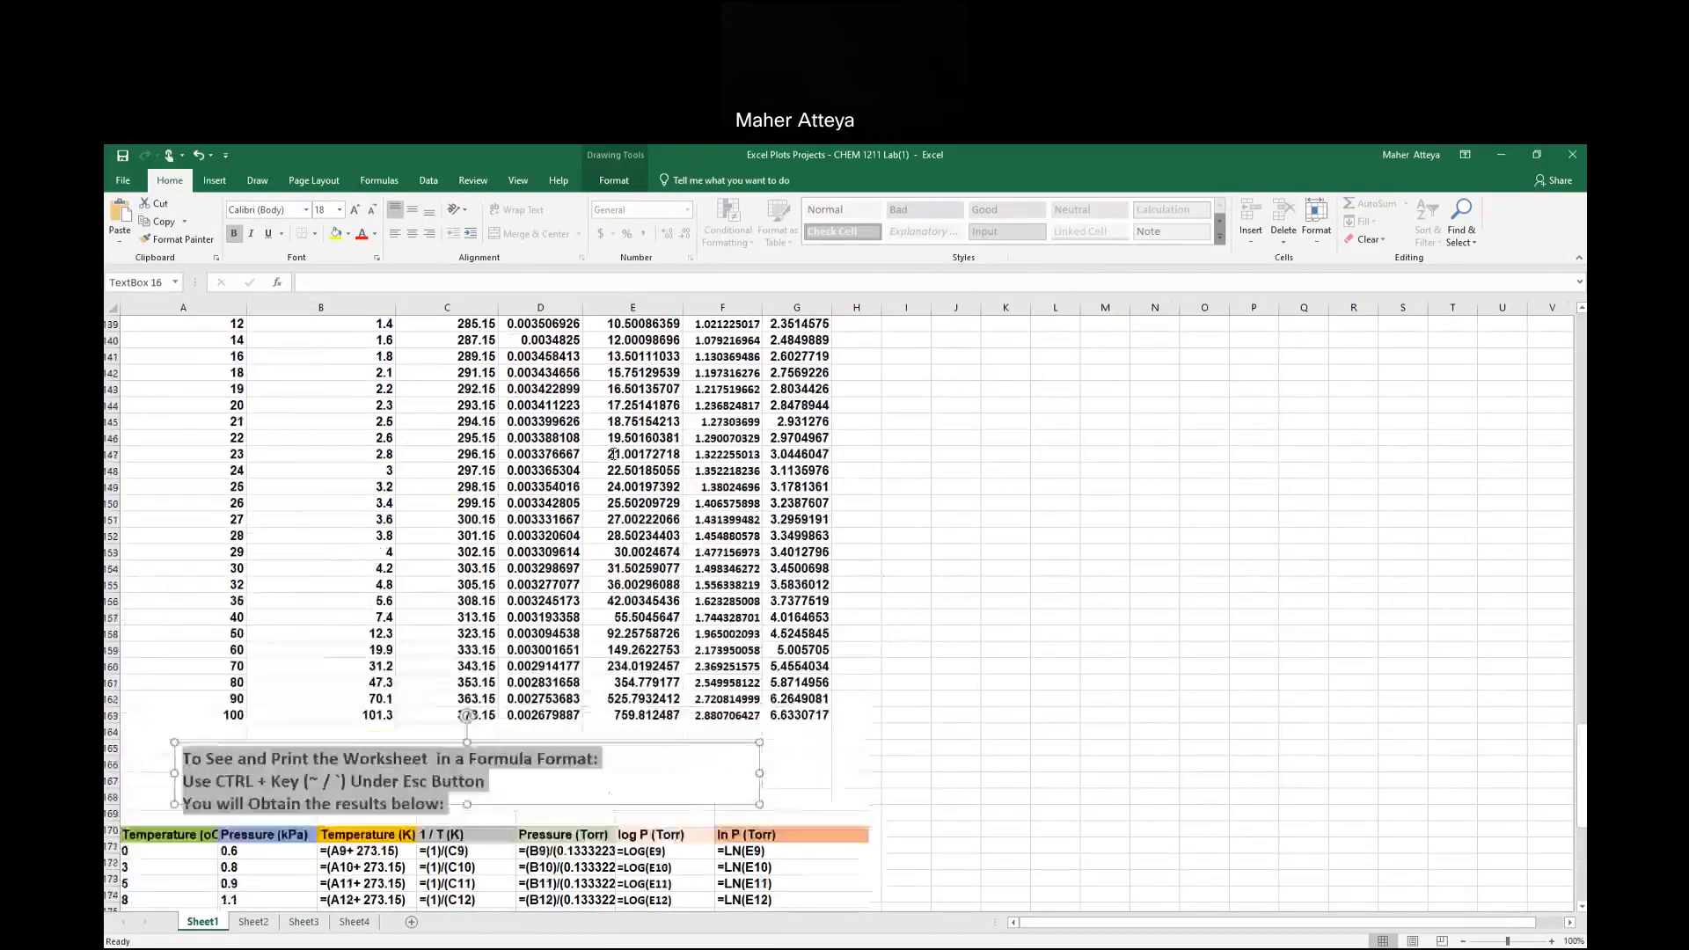
scroll(613, 454, up, 20)
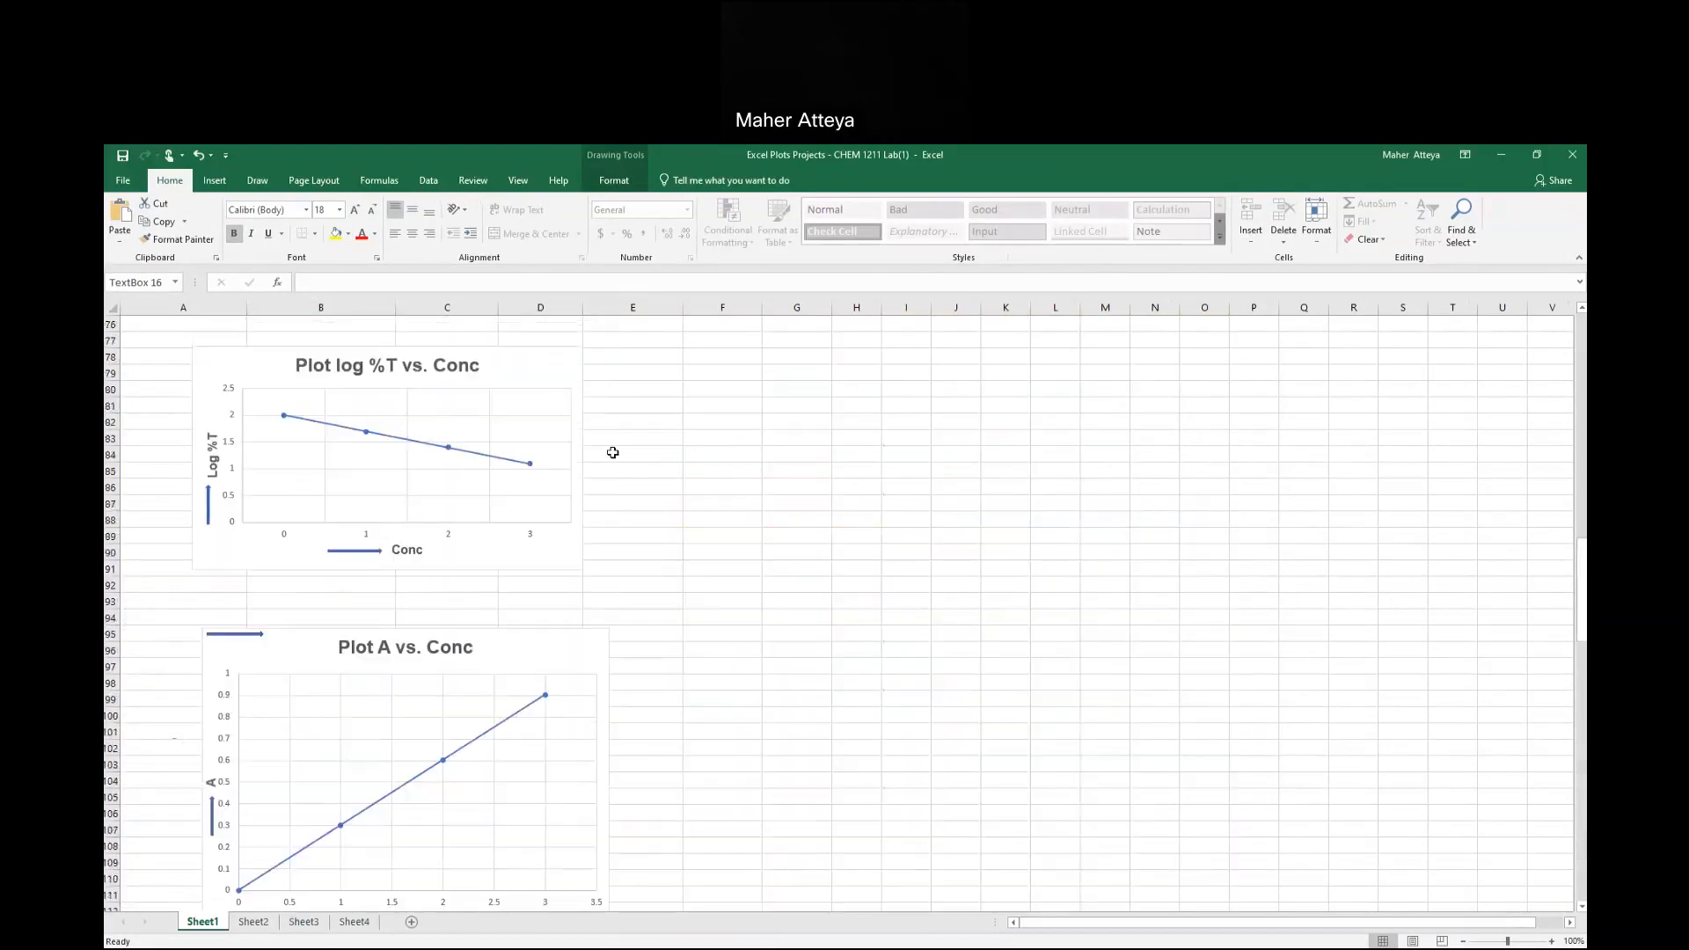
scroll(614, 453, up, 11)
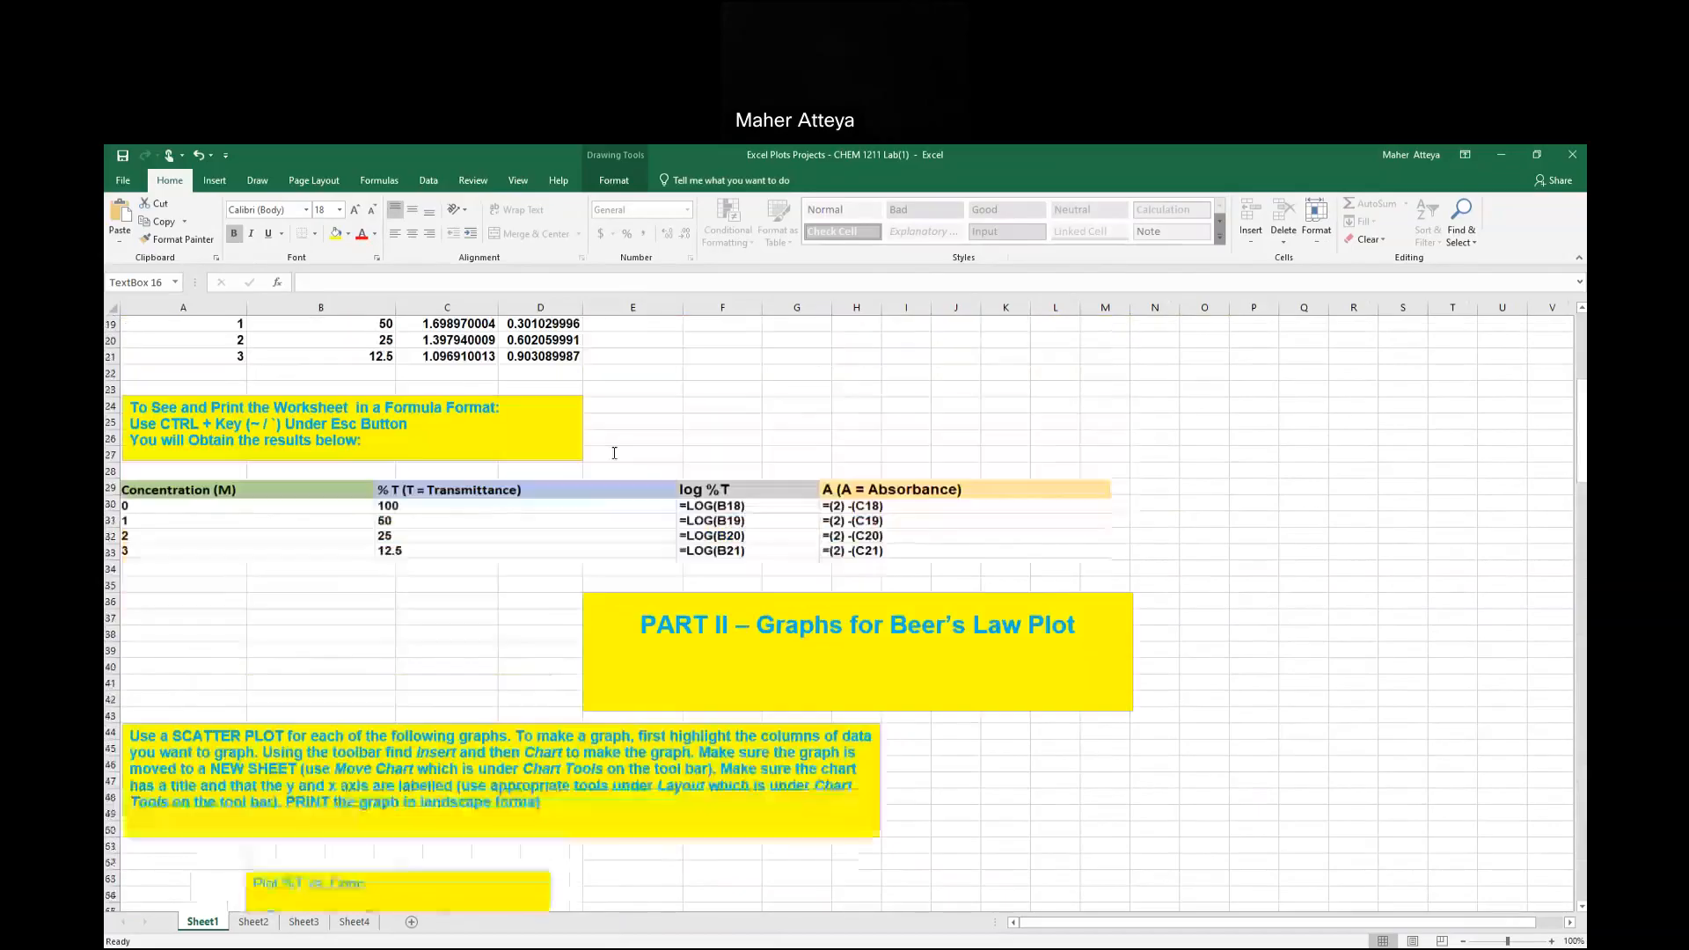
drag(133, 511, 352, 534)
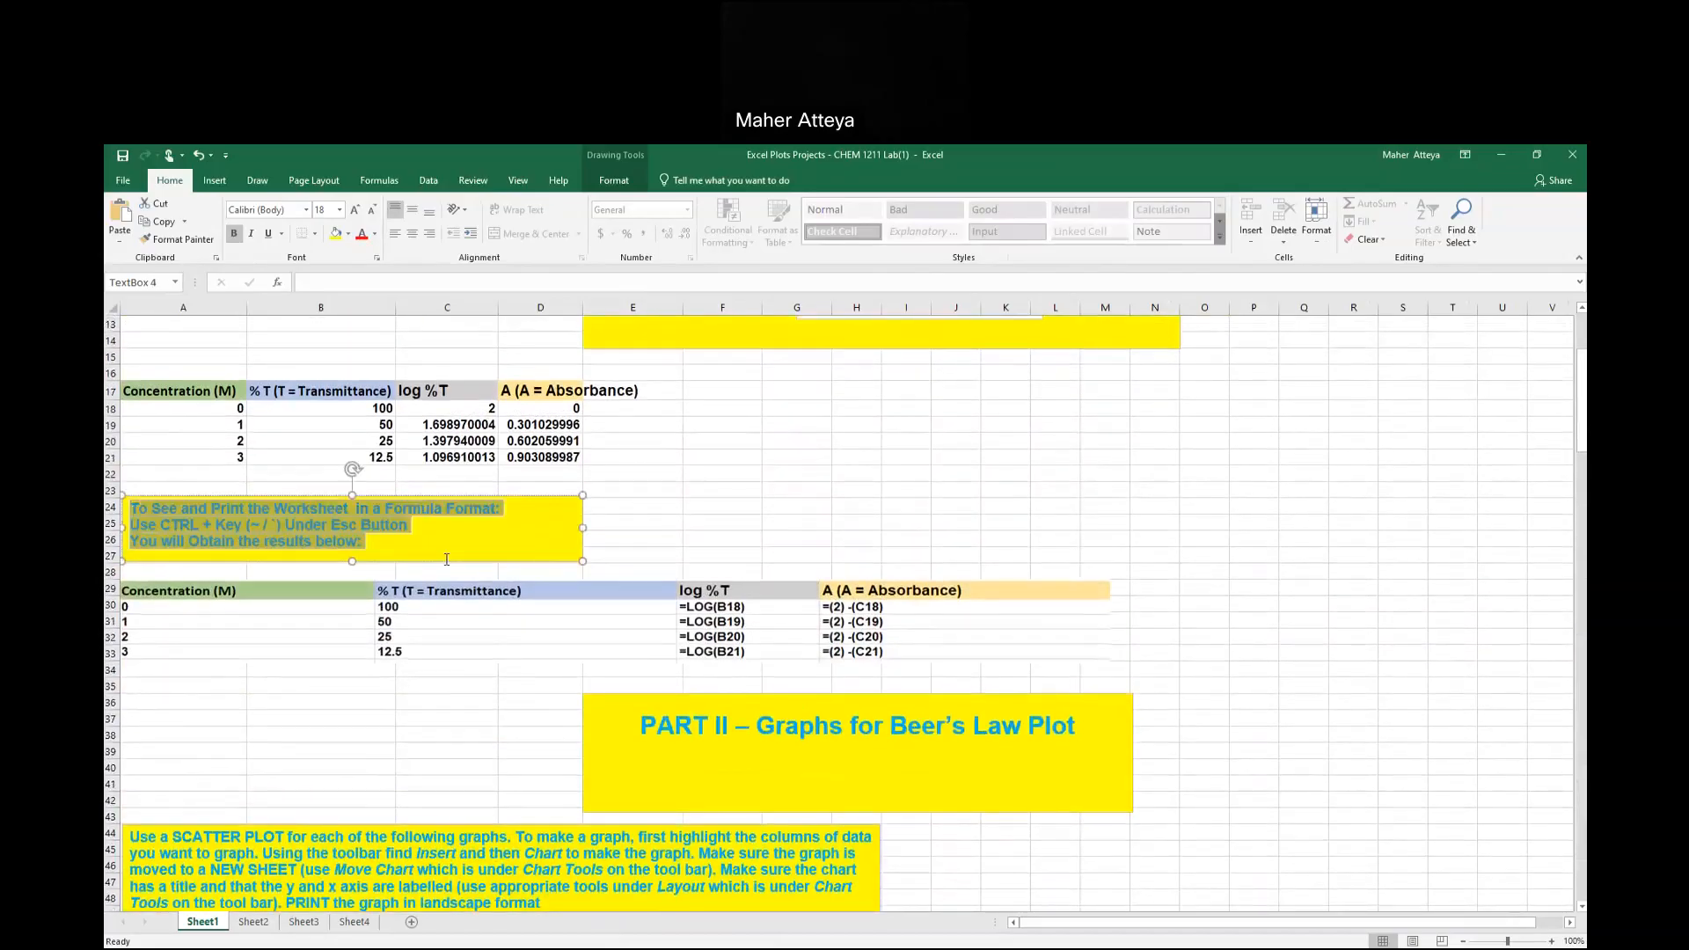
right_click(352, 529)
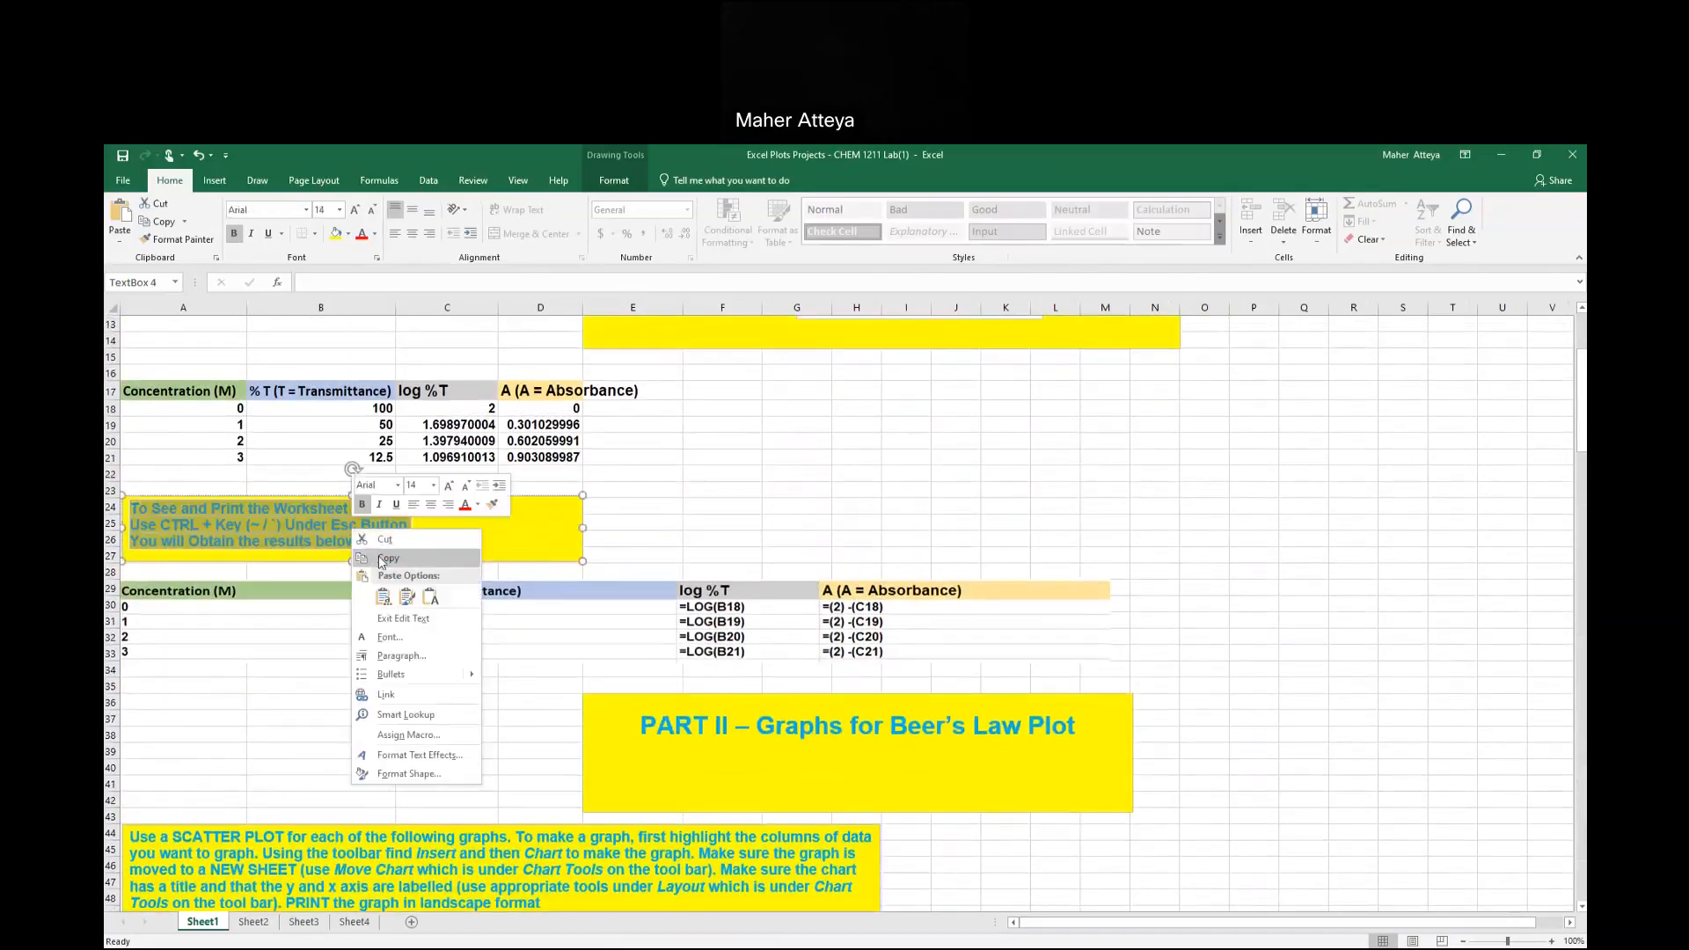
click(385, 559)
Replace the text in the white instruction box above the formula table with the copied three-line formula-format instructions.
scroll(652, 635, down, 17)
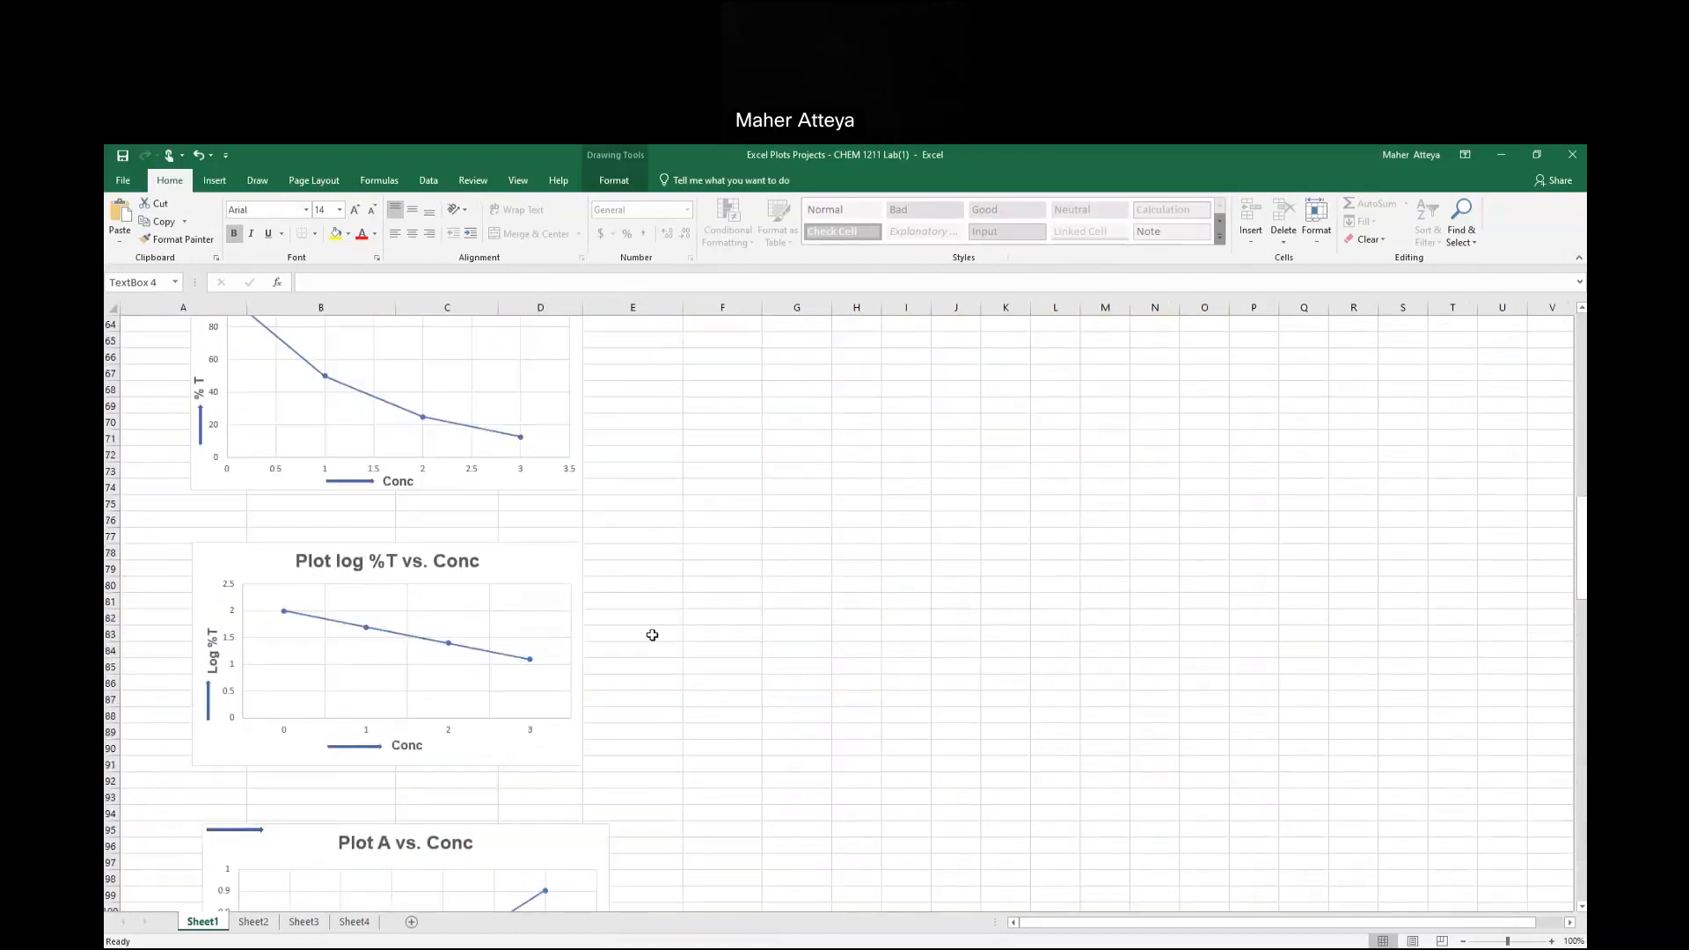
scroll(652, 635, down, 20)
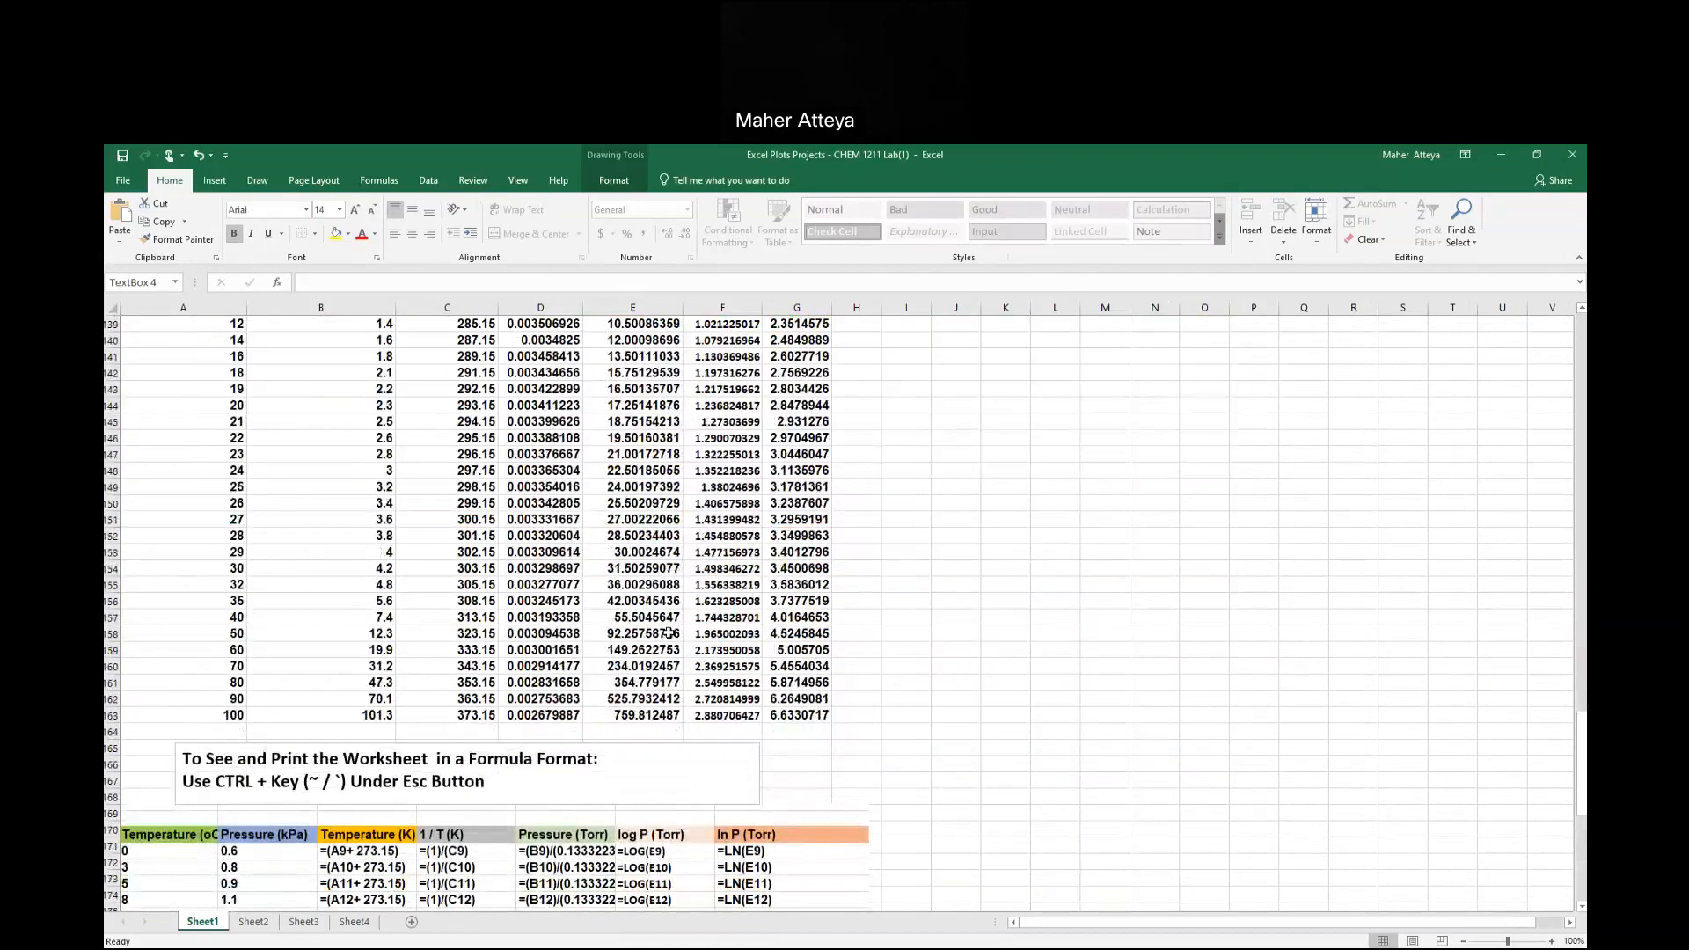
scroll(668, 633, down, 5)
scroll(183, 532, down, 5)
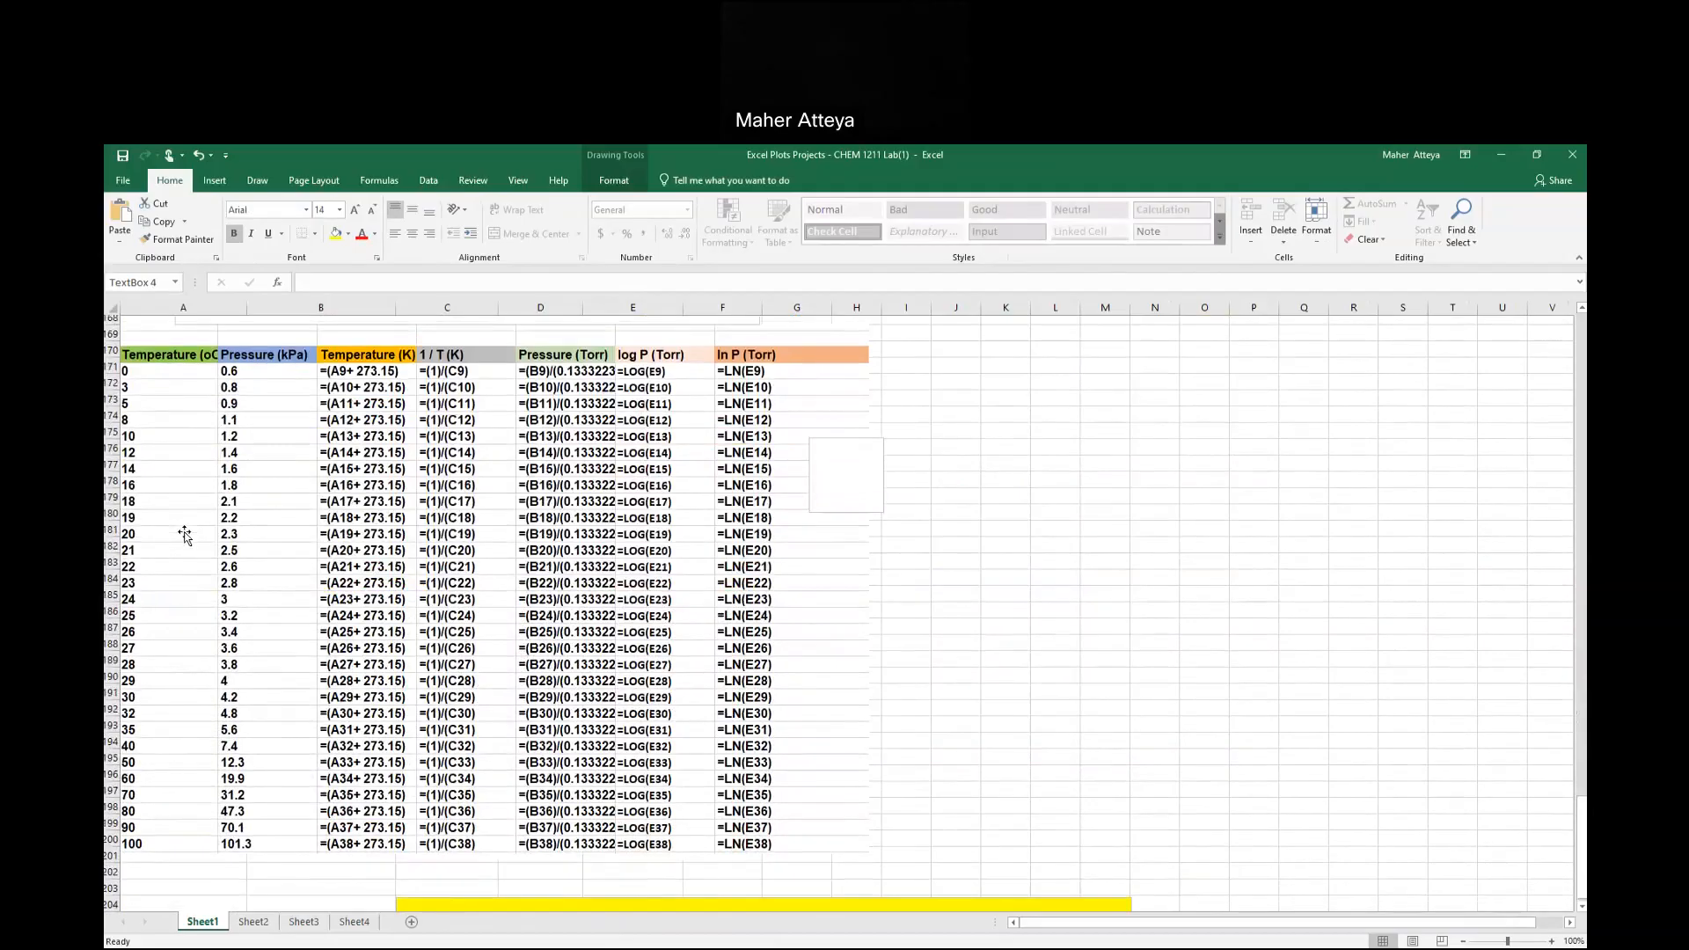
scroll(182, 532, up, 5)
drag(182, 513, 527, 551)
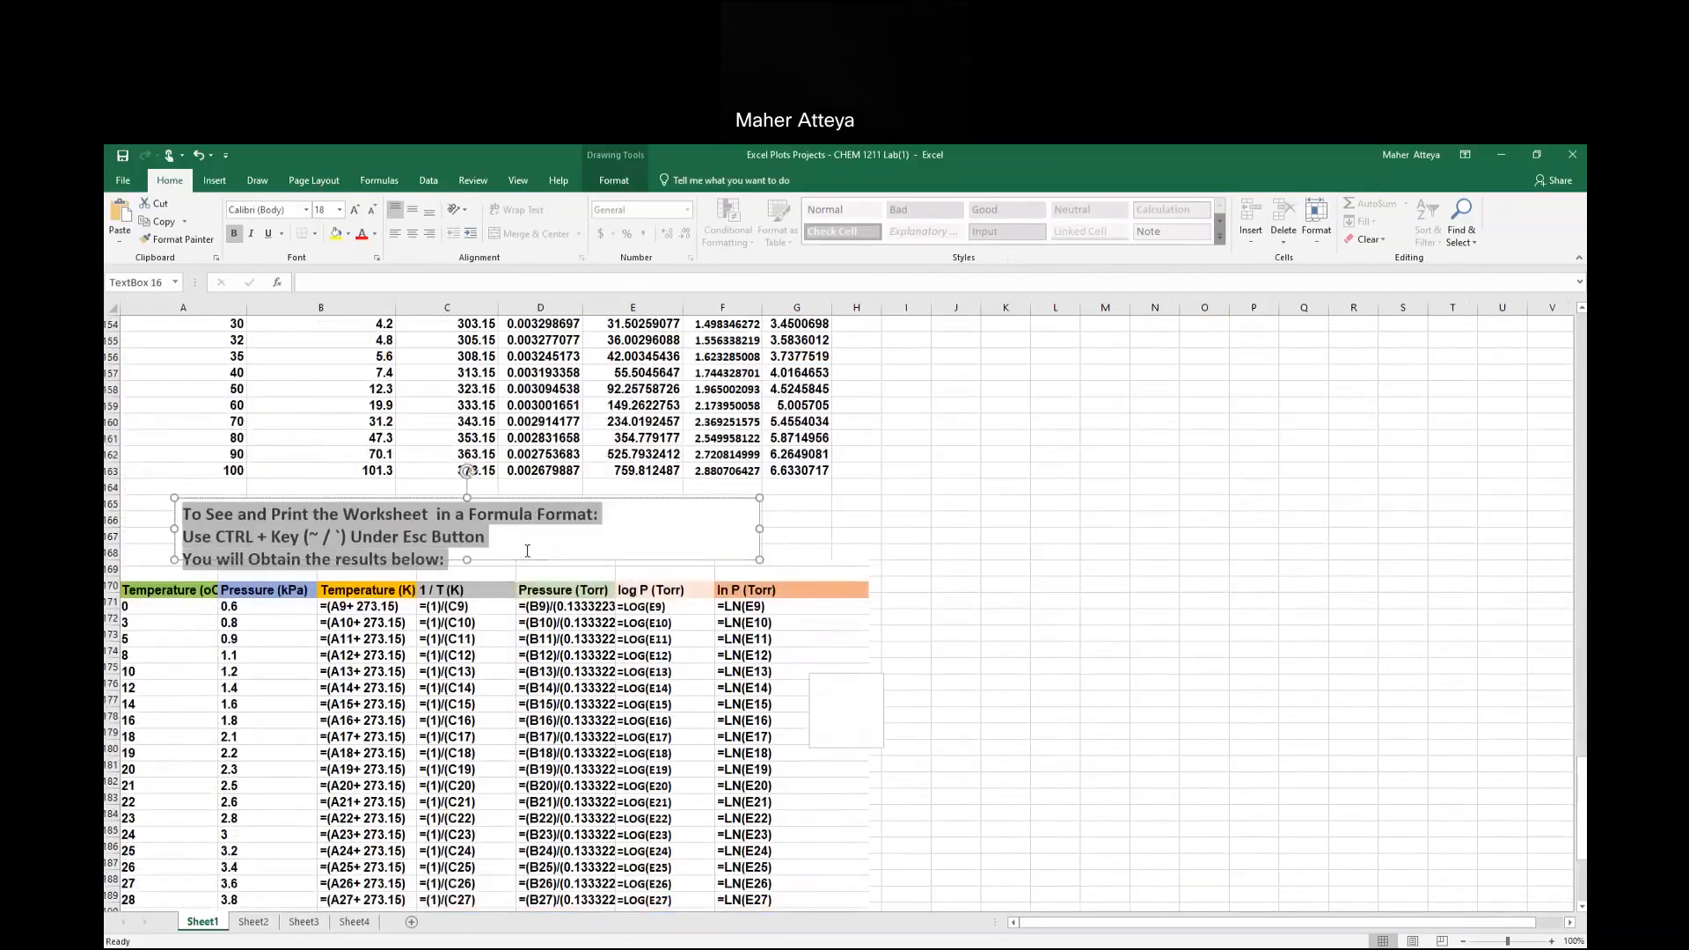
key(ctrl+v)
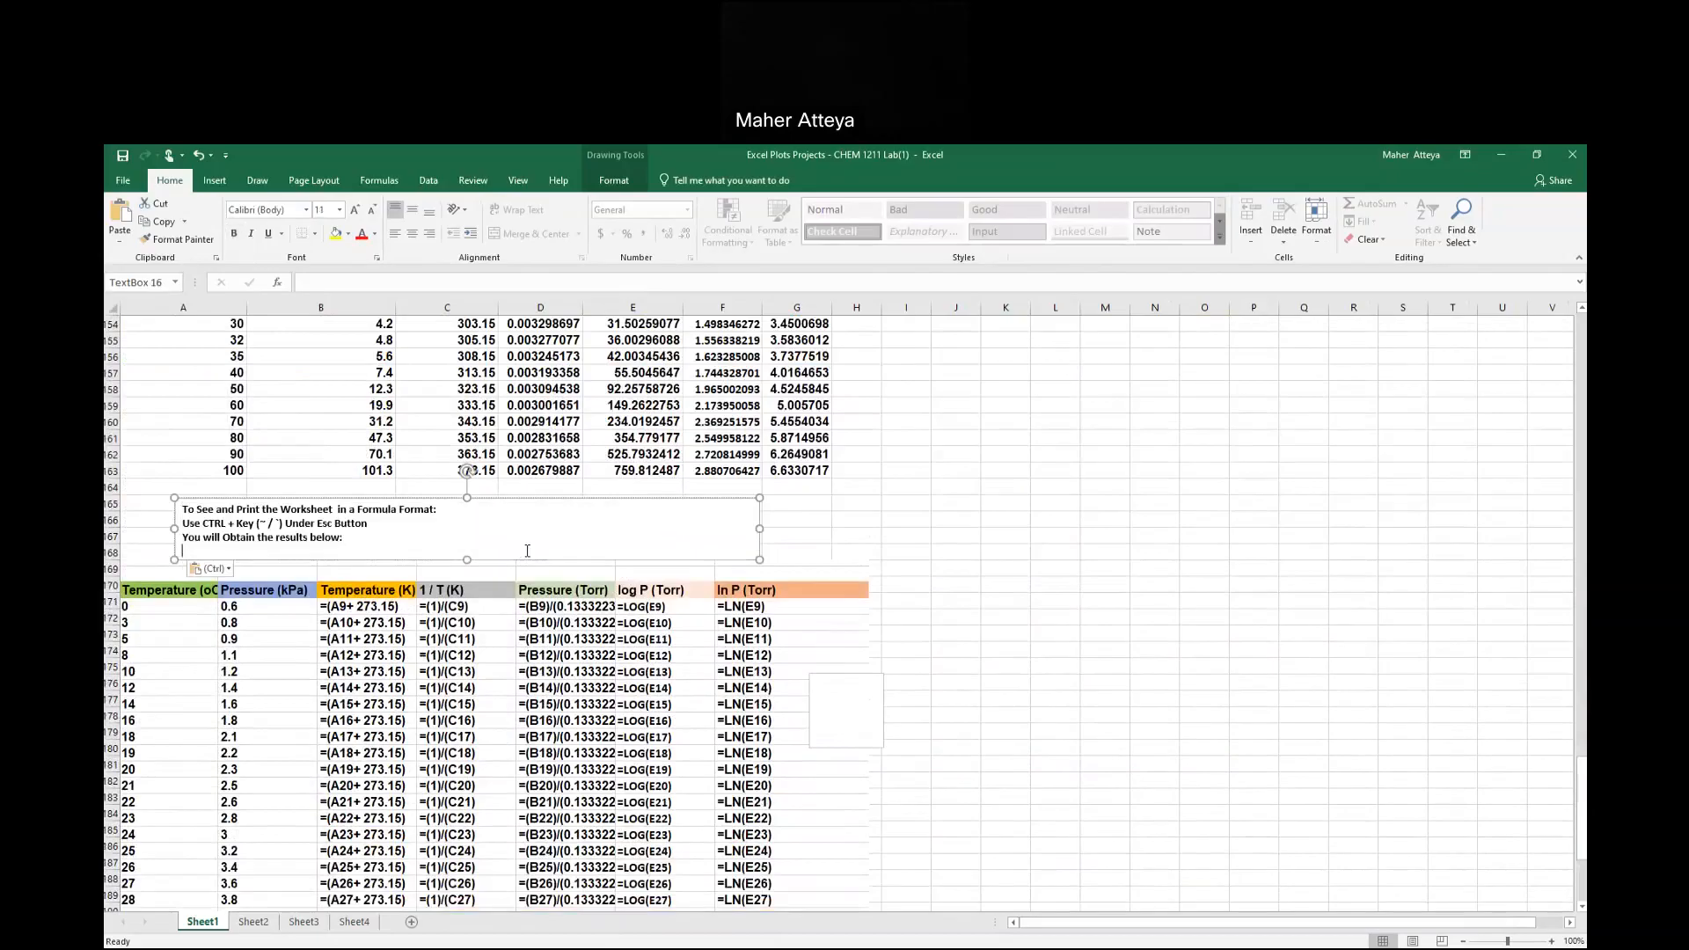
Enlarge the instruction text box slightly in height and width, keeping it above the formula table.
drag(467, 560, 468, 565)
click(454, 563)
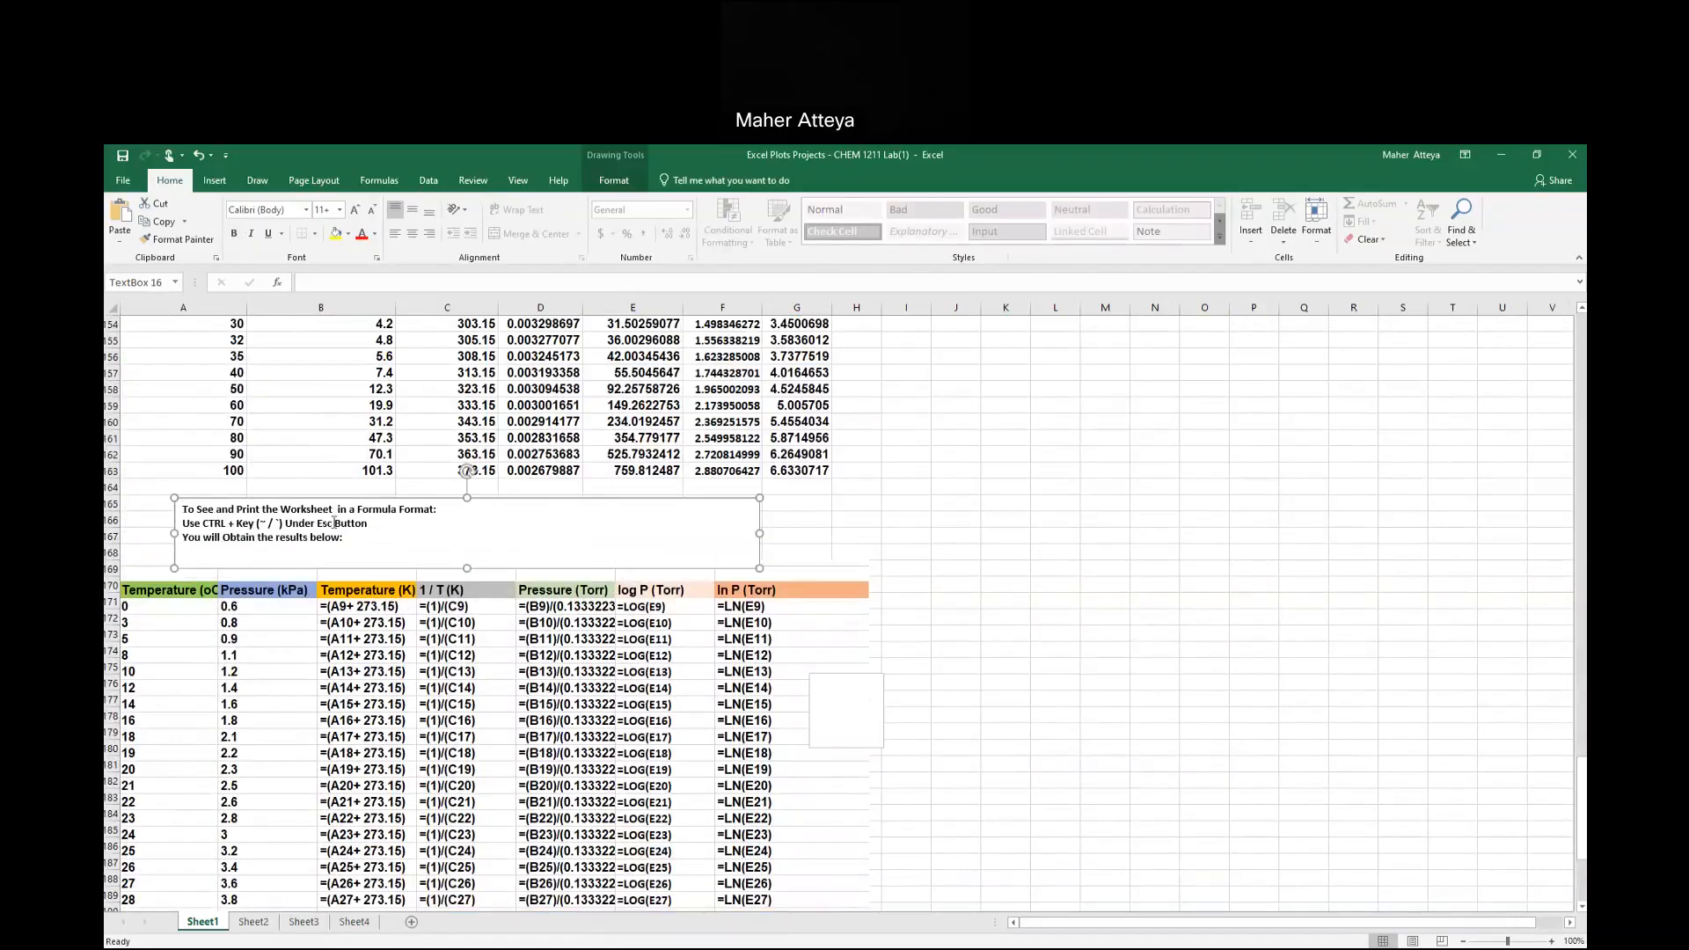
key(ctrl+a)
drag(762, 533, 765, 541)
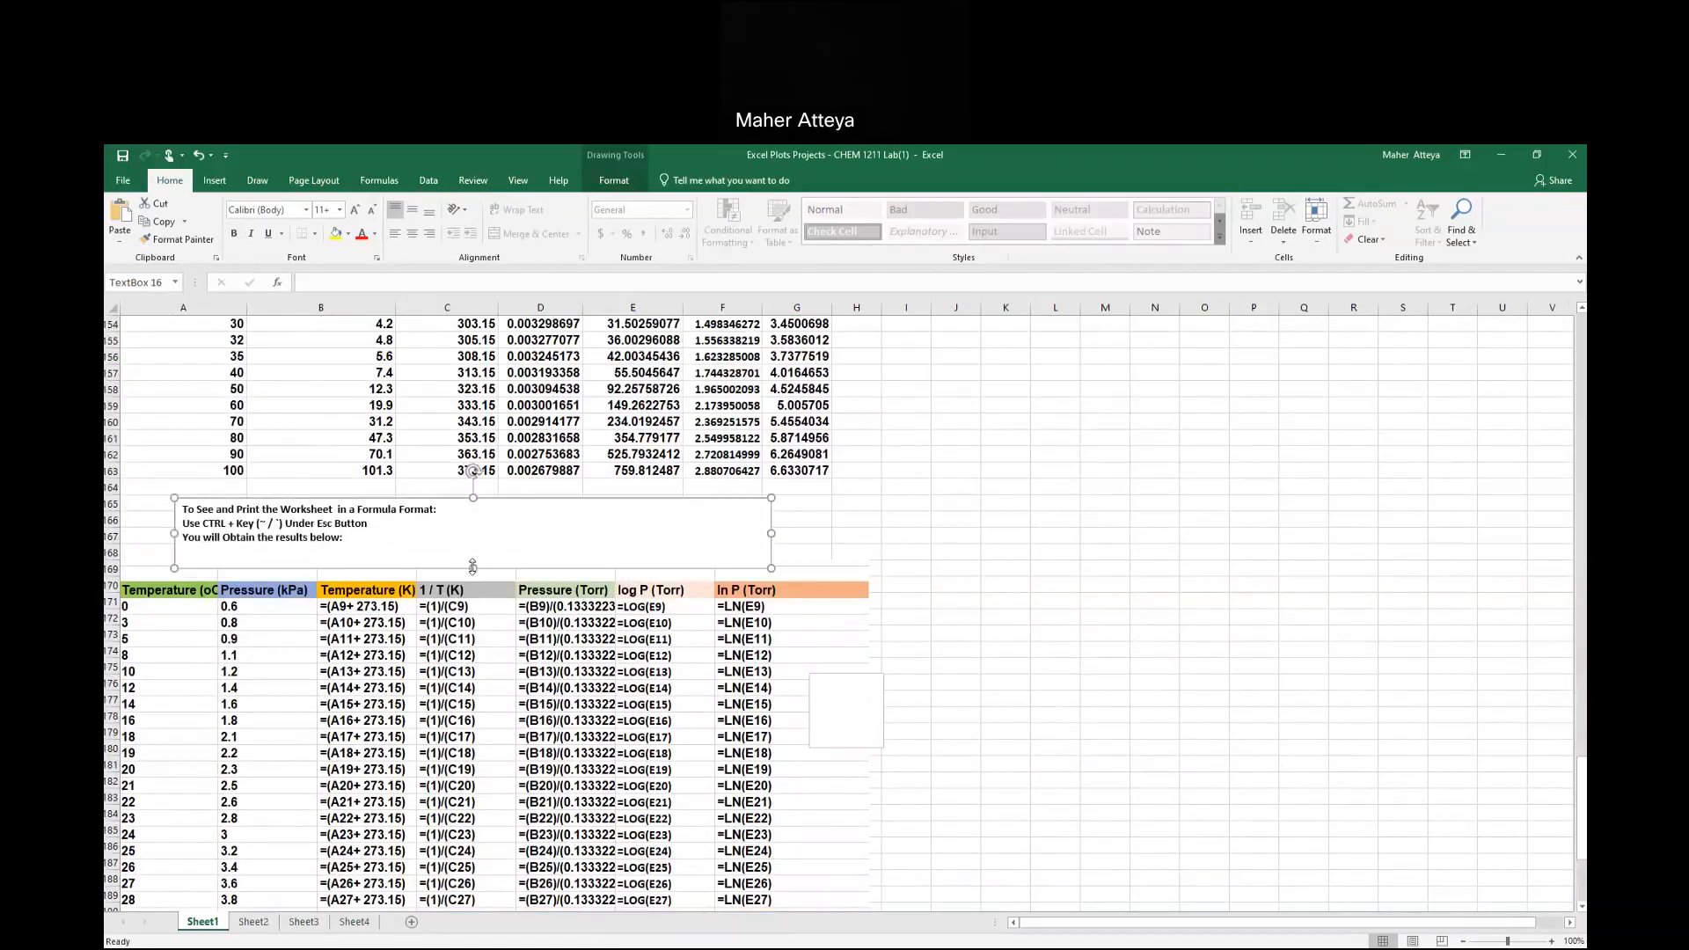
drag(474, 570, 474, 572)
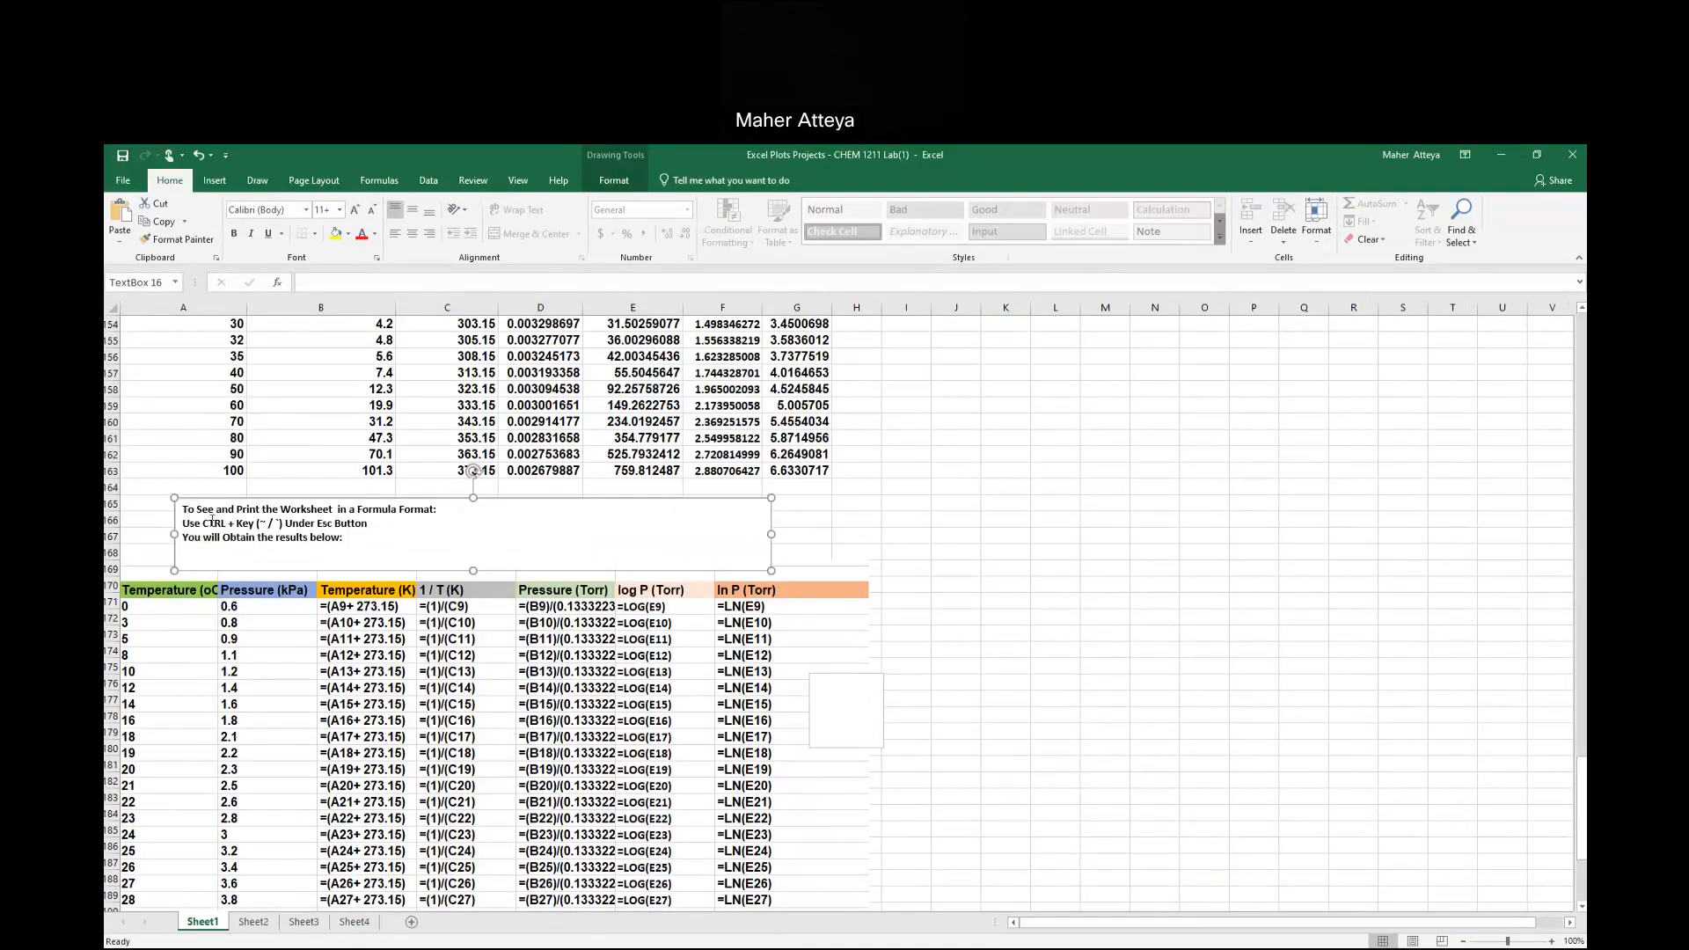
Format the instructions above the formula table as 18 pt light blue text and fill their text box with yellow.
drag(183, 510, 383, 548)
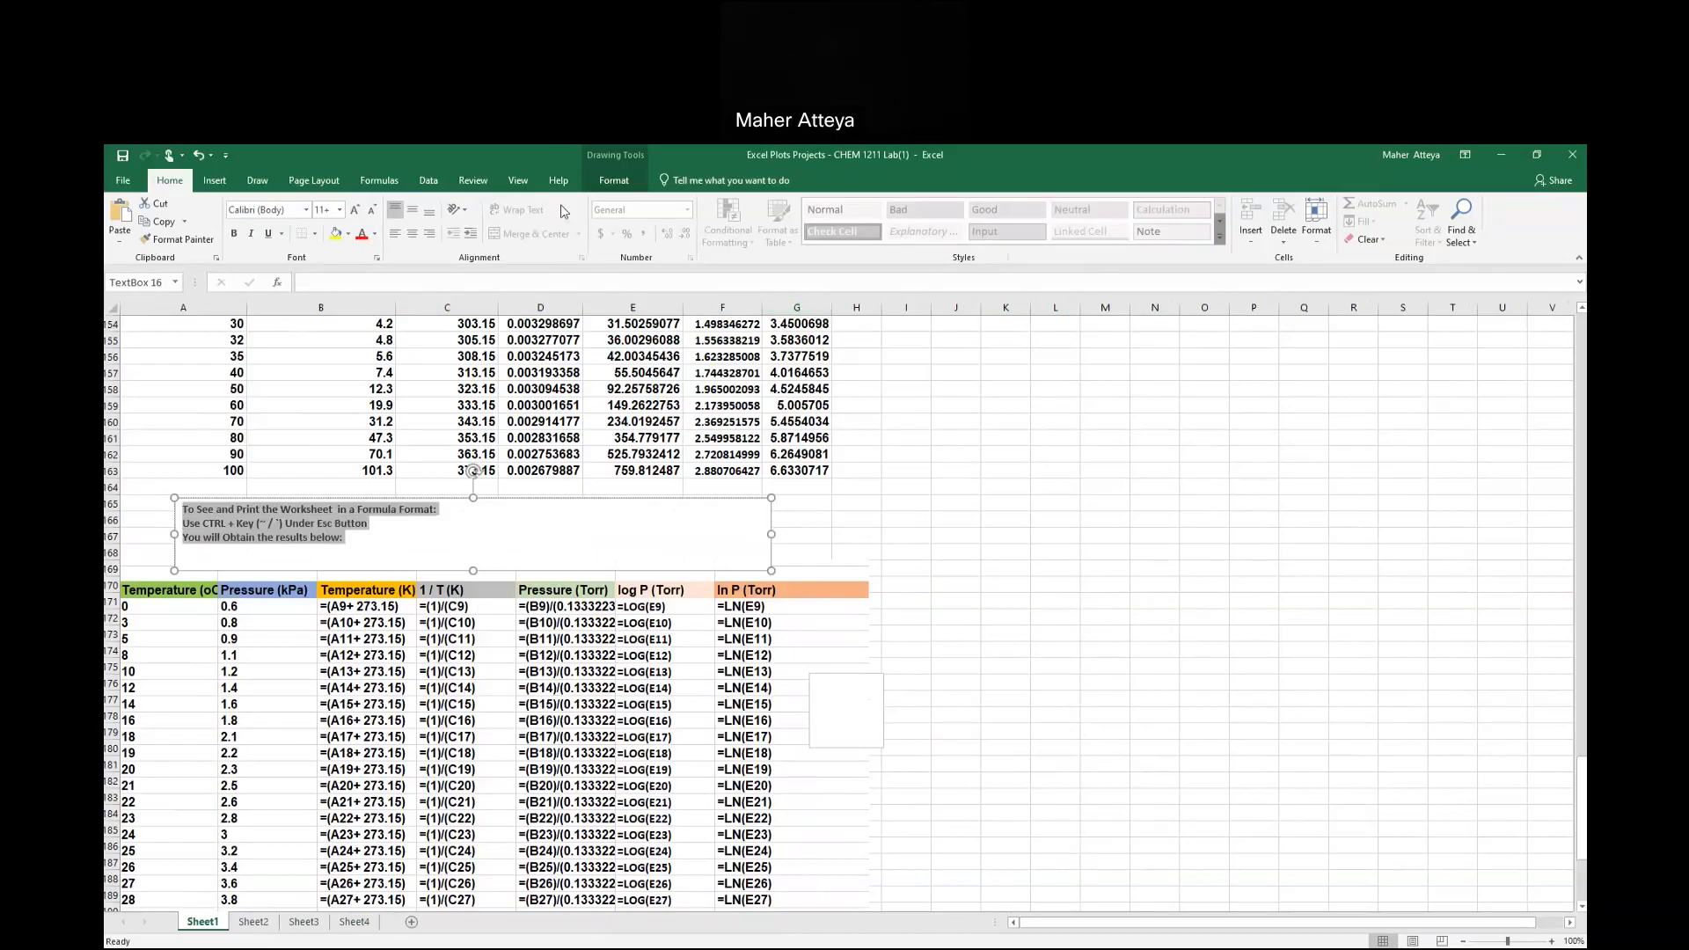
click(350, 234)
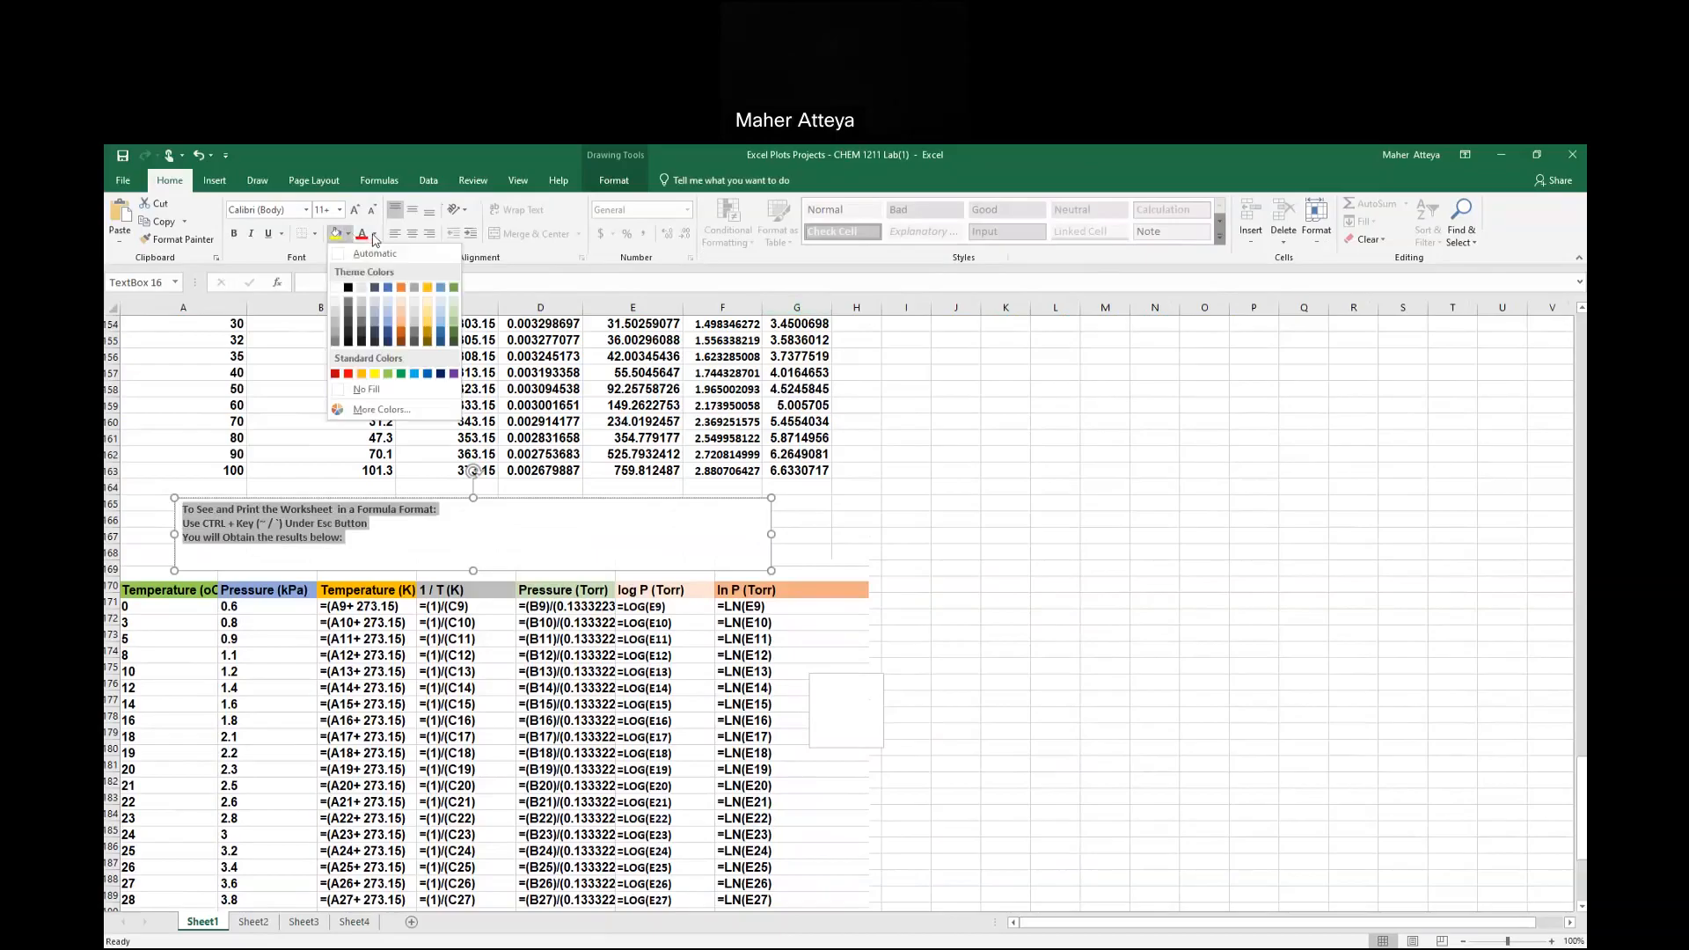
click(374, 235)
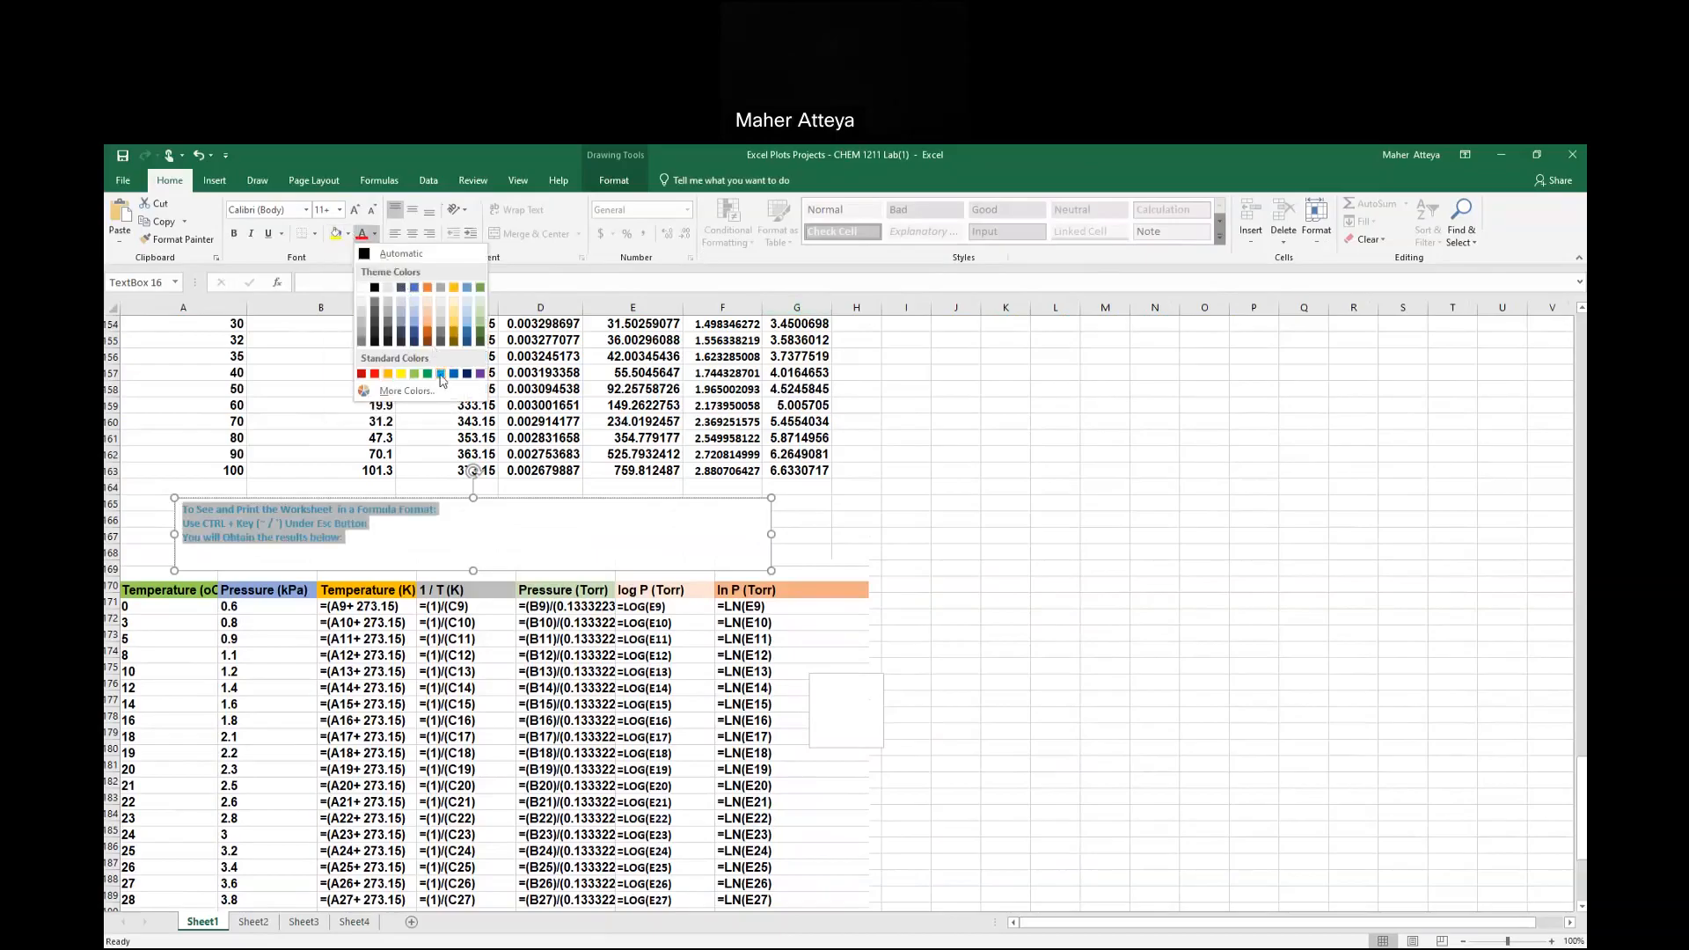
click(442, 374)
click(340, 209)
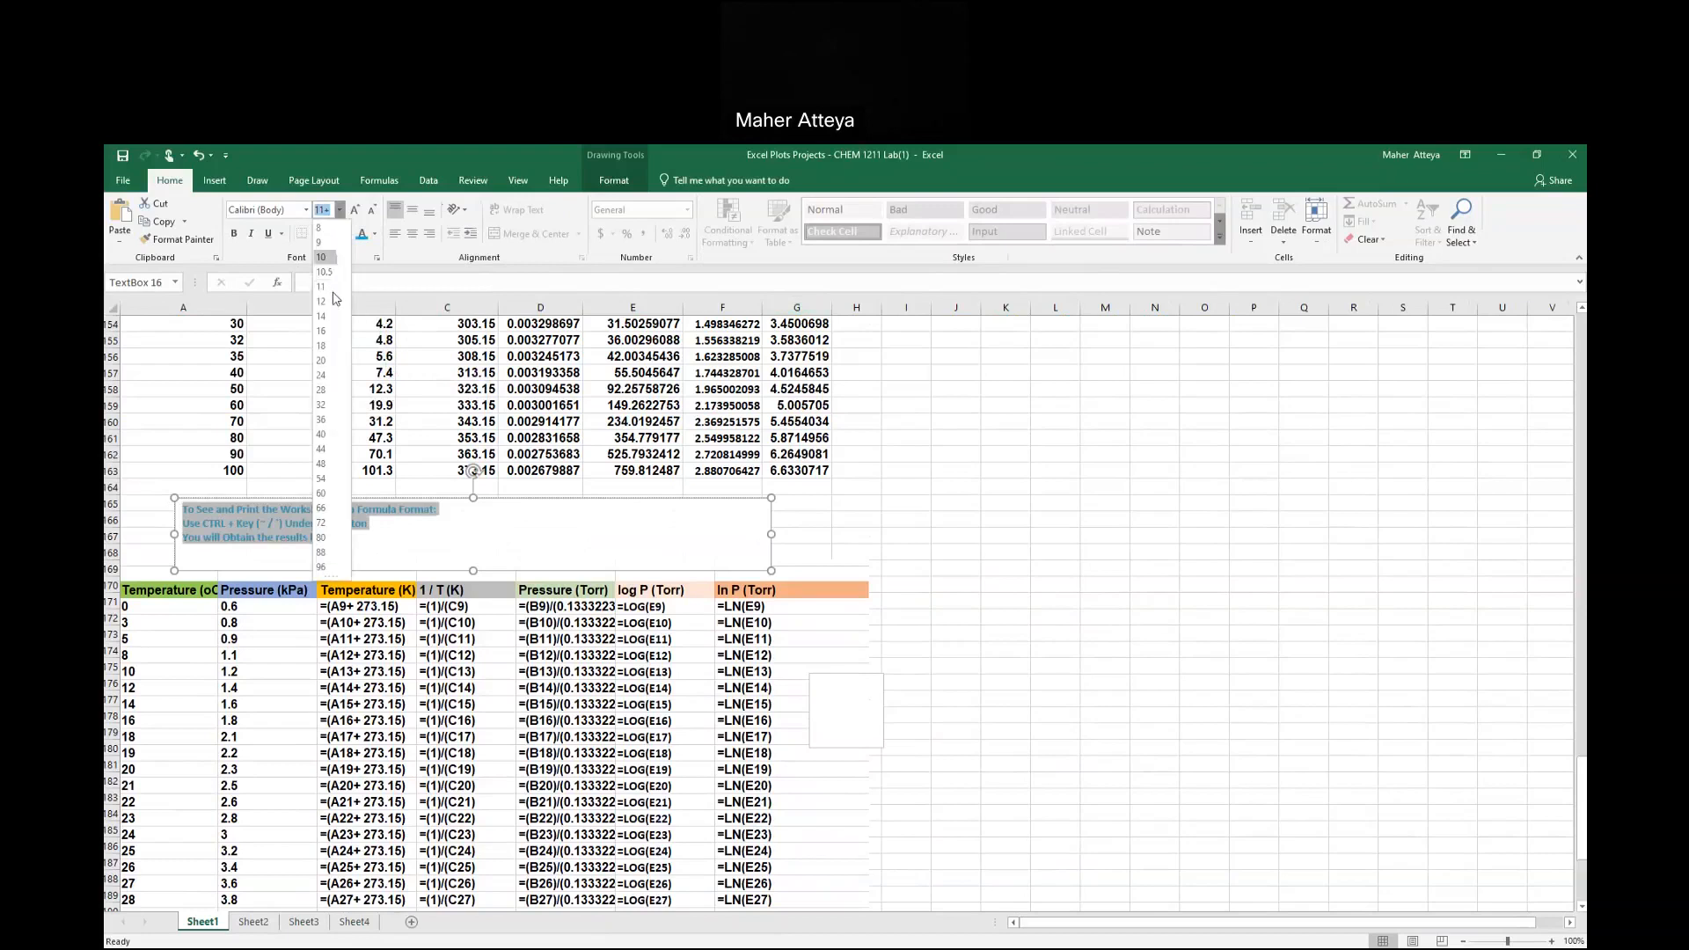
click(323, 346)
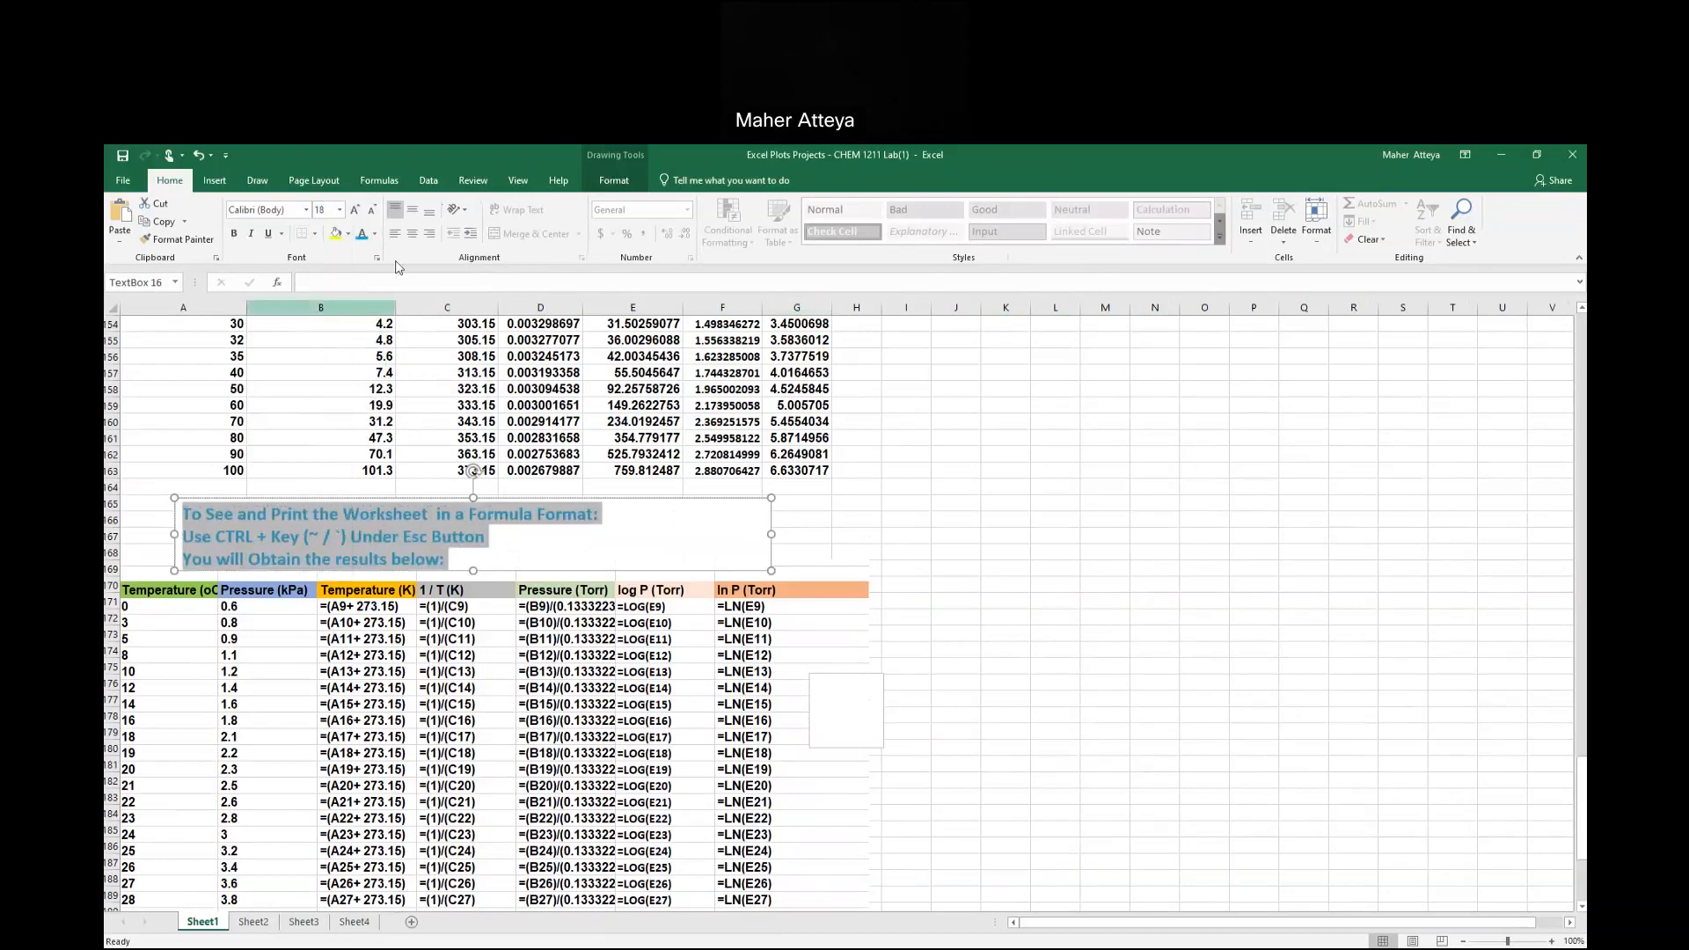
click(335, 234)
click(871, 515)
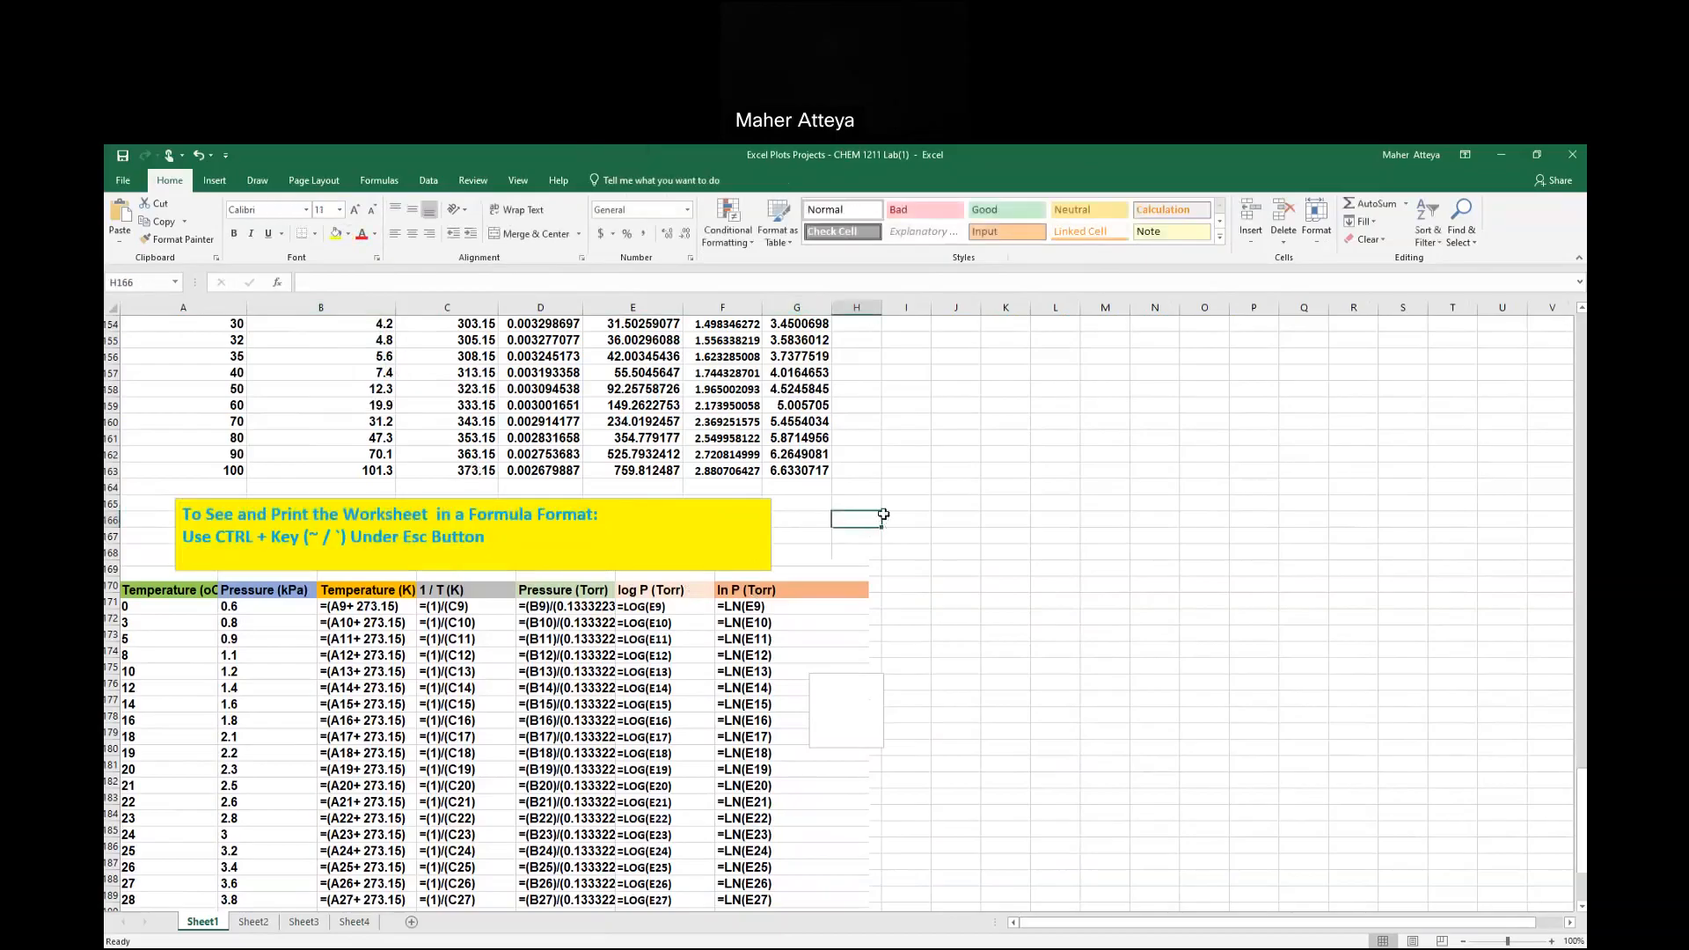
Remove the stray empty text box over columns G and H beside the formula table by collapsing it.
scroll(884, 515, down, 4)
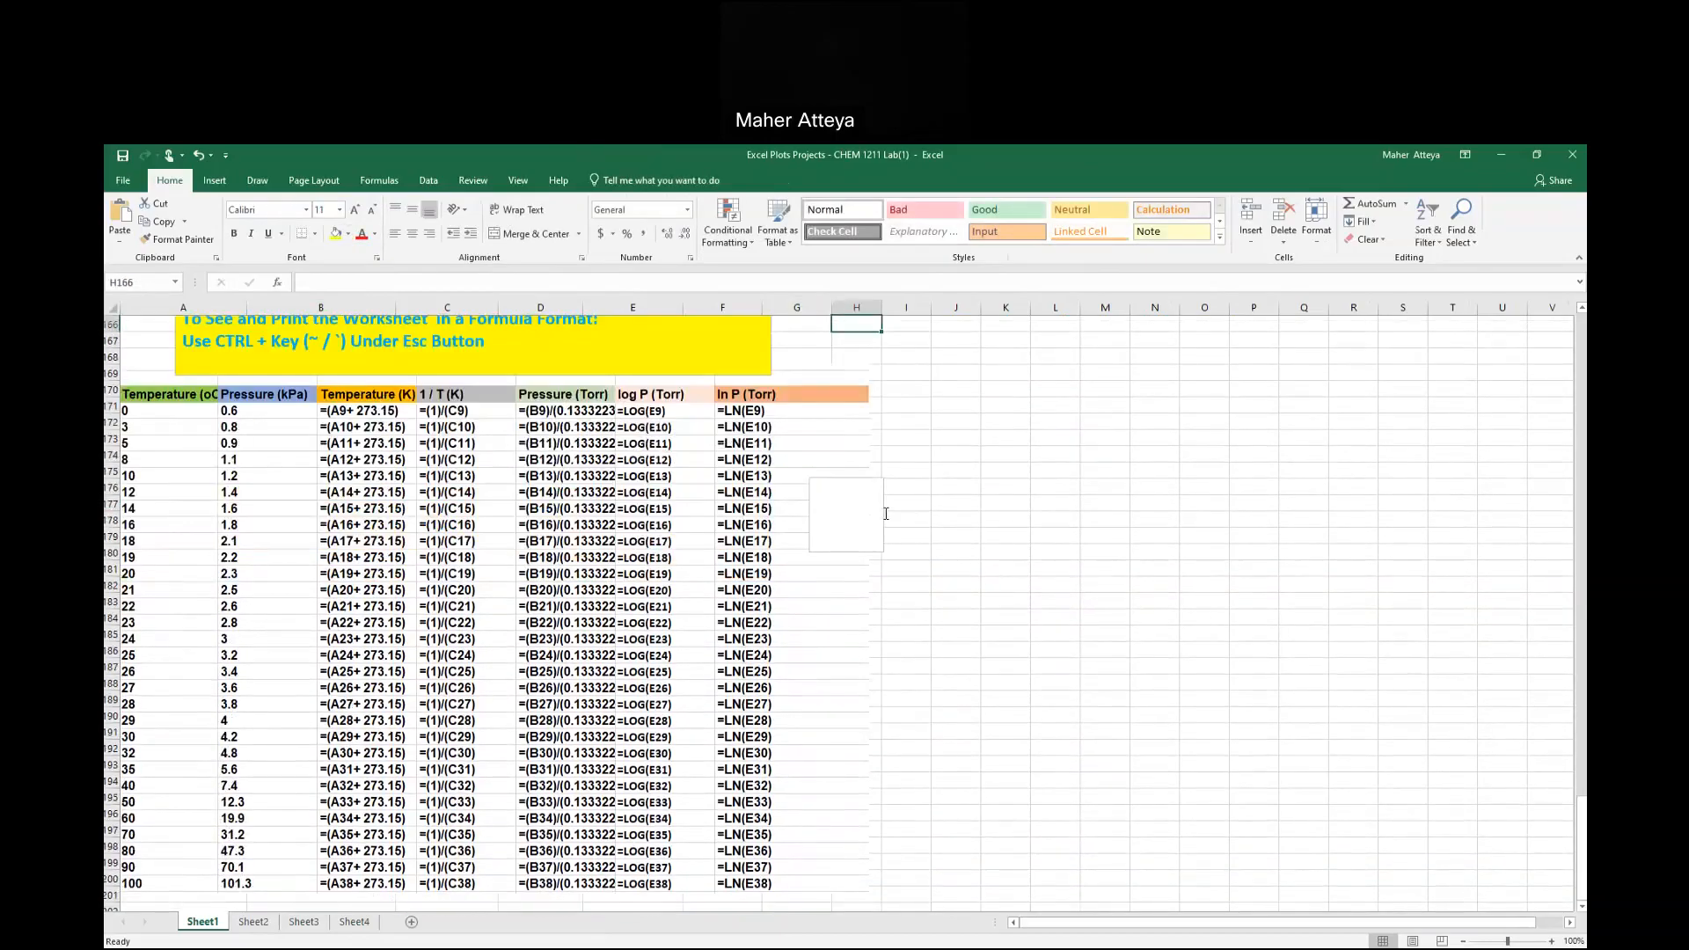
click(885, 517)
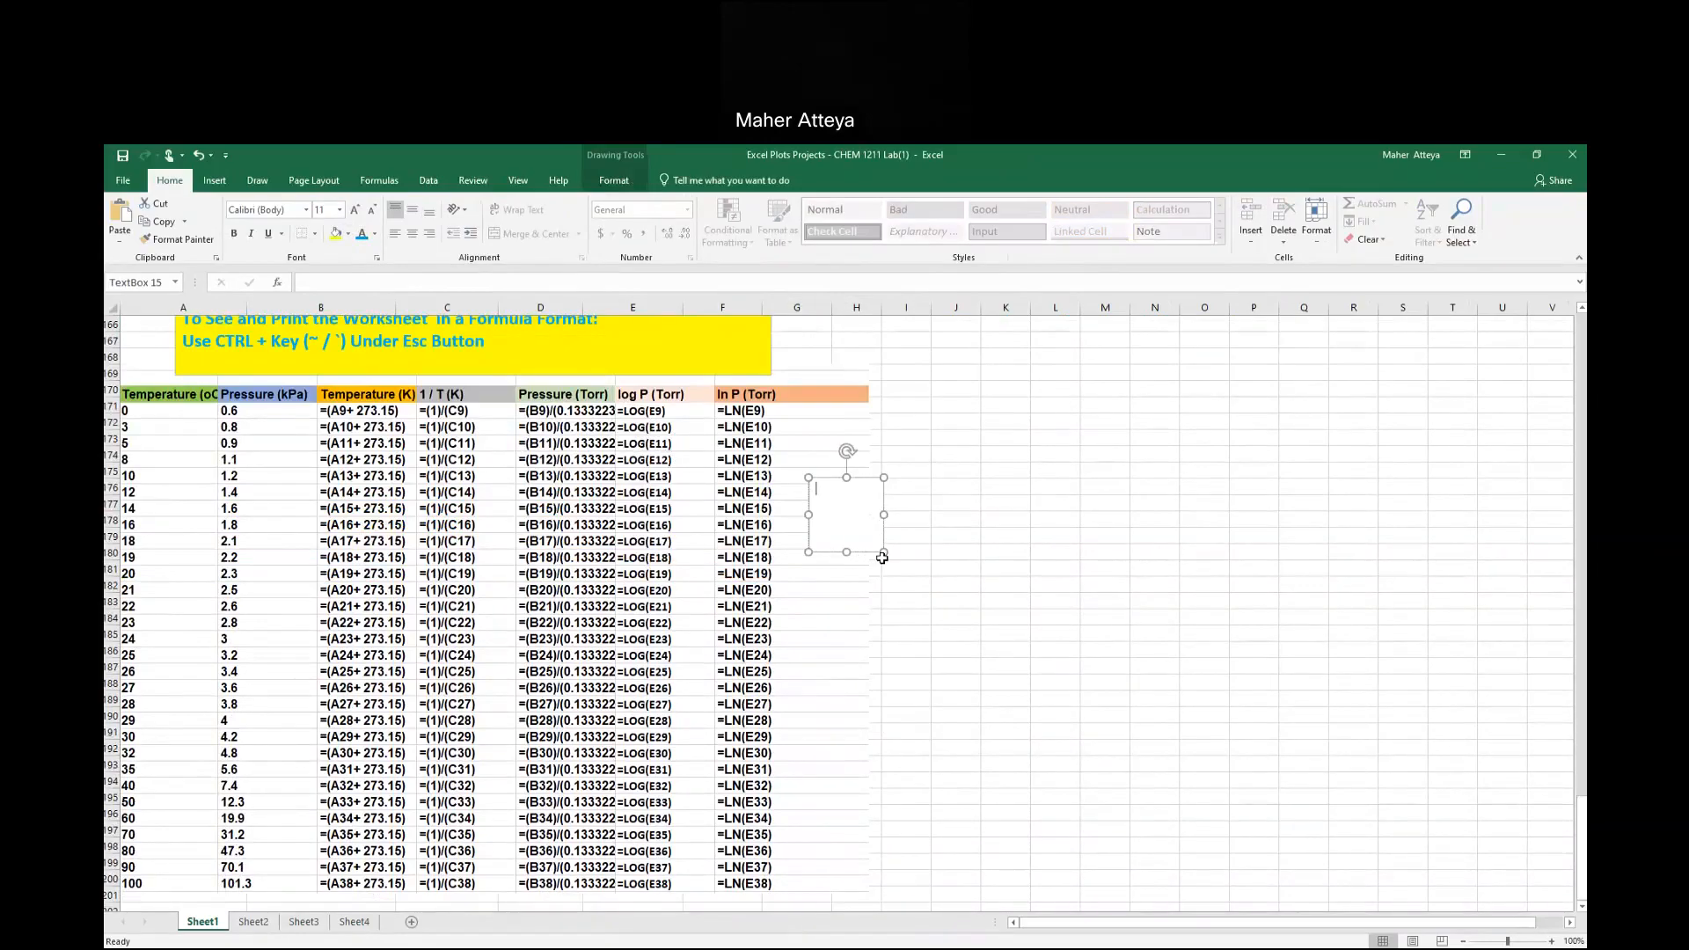
drag(884, 552, 870, 530)
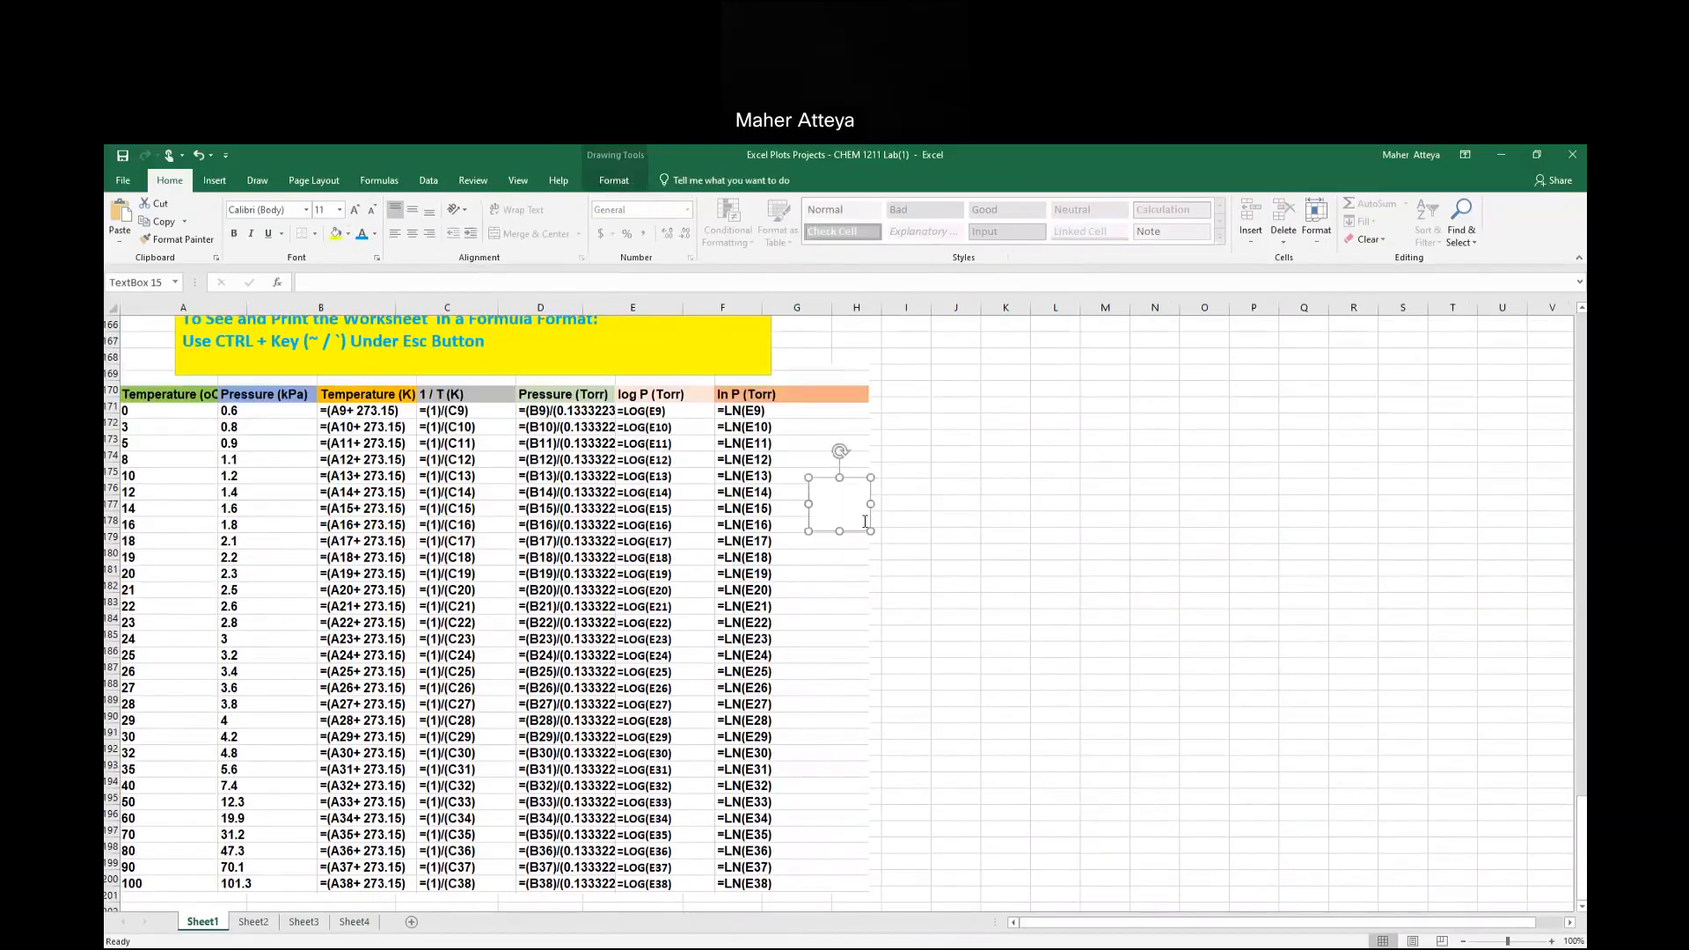
drag(808, 478, 851, 534)
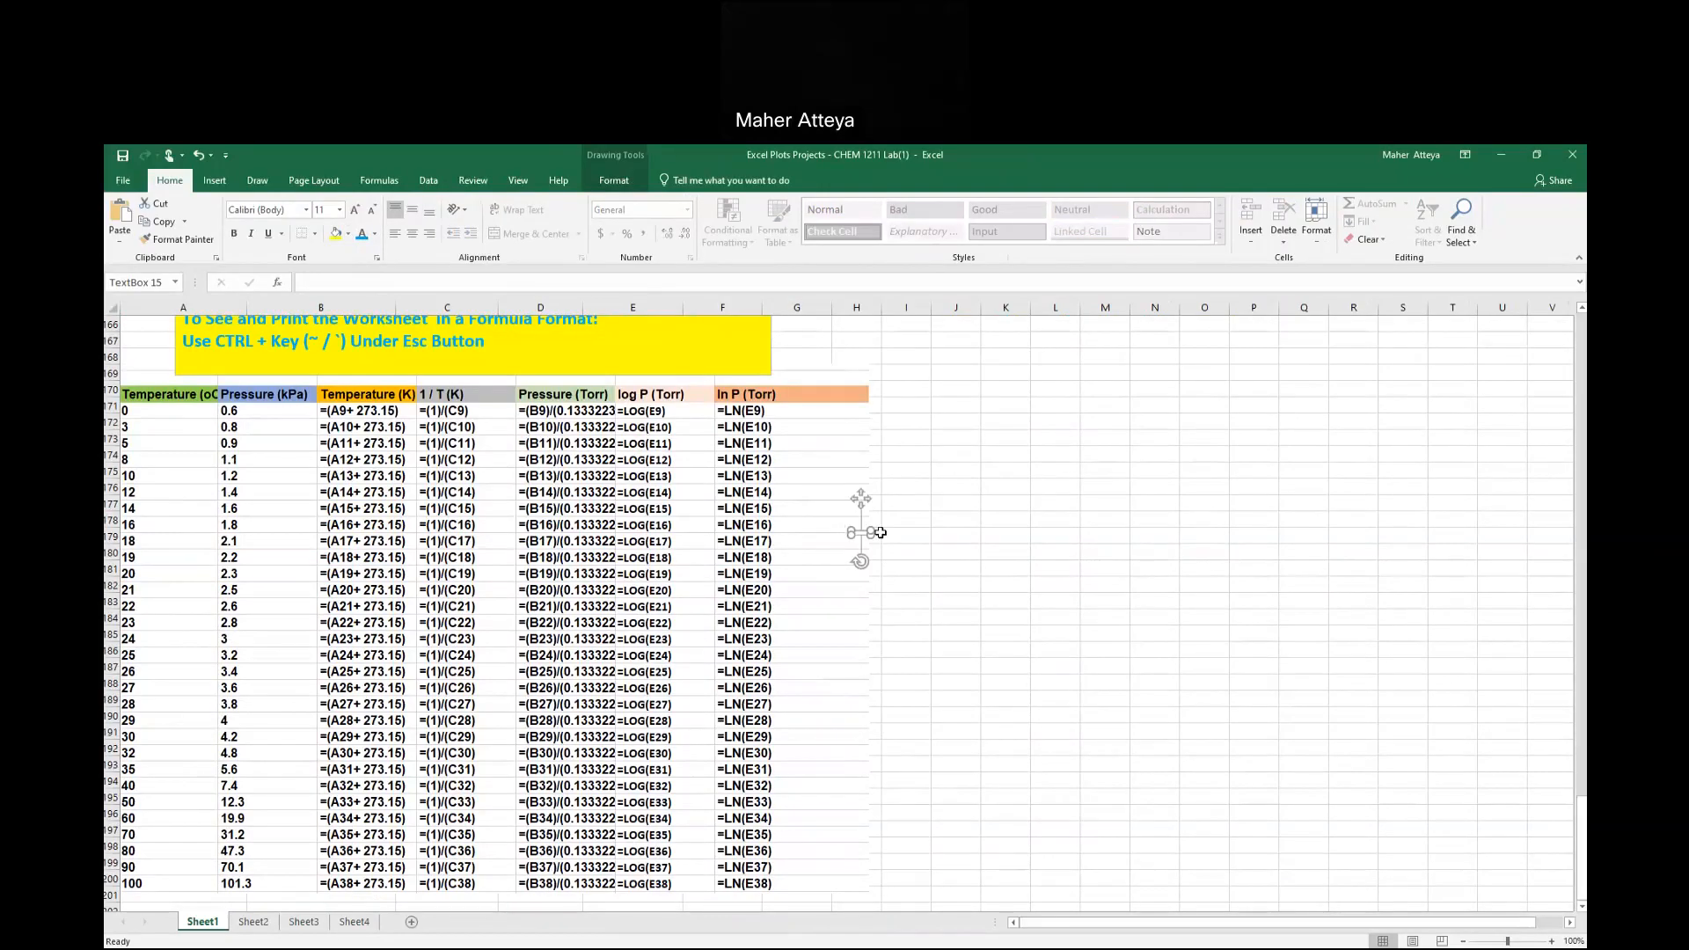
key(Escape)
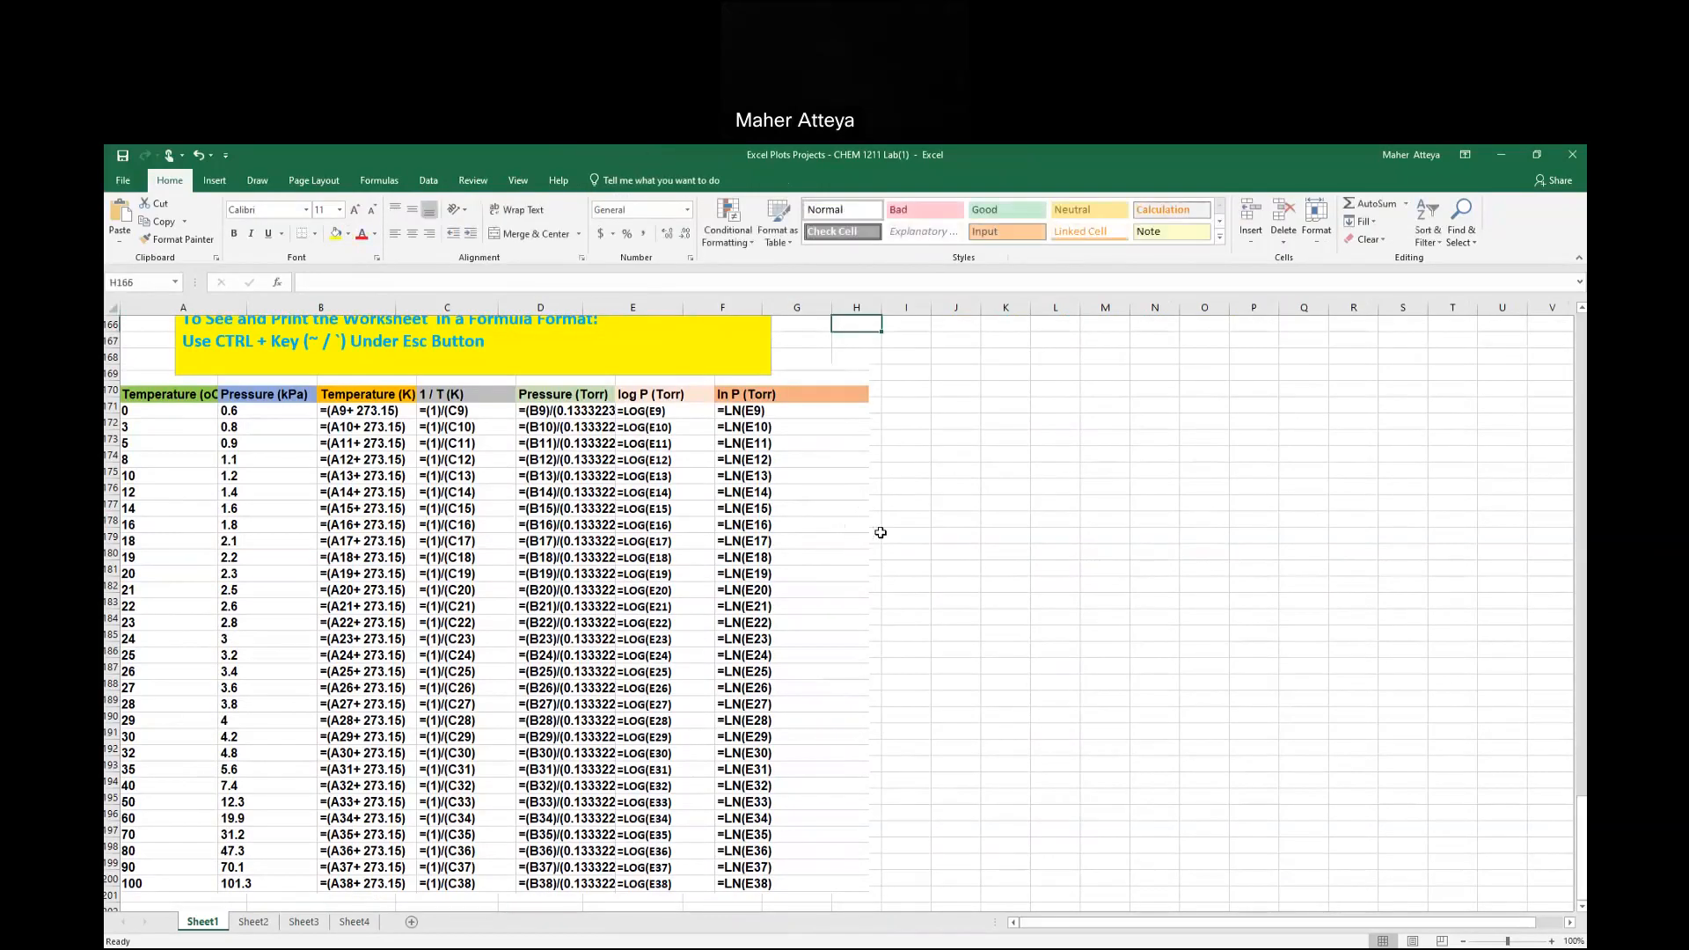
Switch to the Word document and paste the formula table picture under "7. Data Table for Clausius-Clapeyron Equation (Formulas)", followed by a new line.
scroll(881, 533, down, 12)
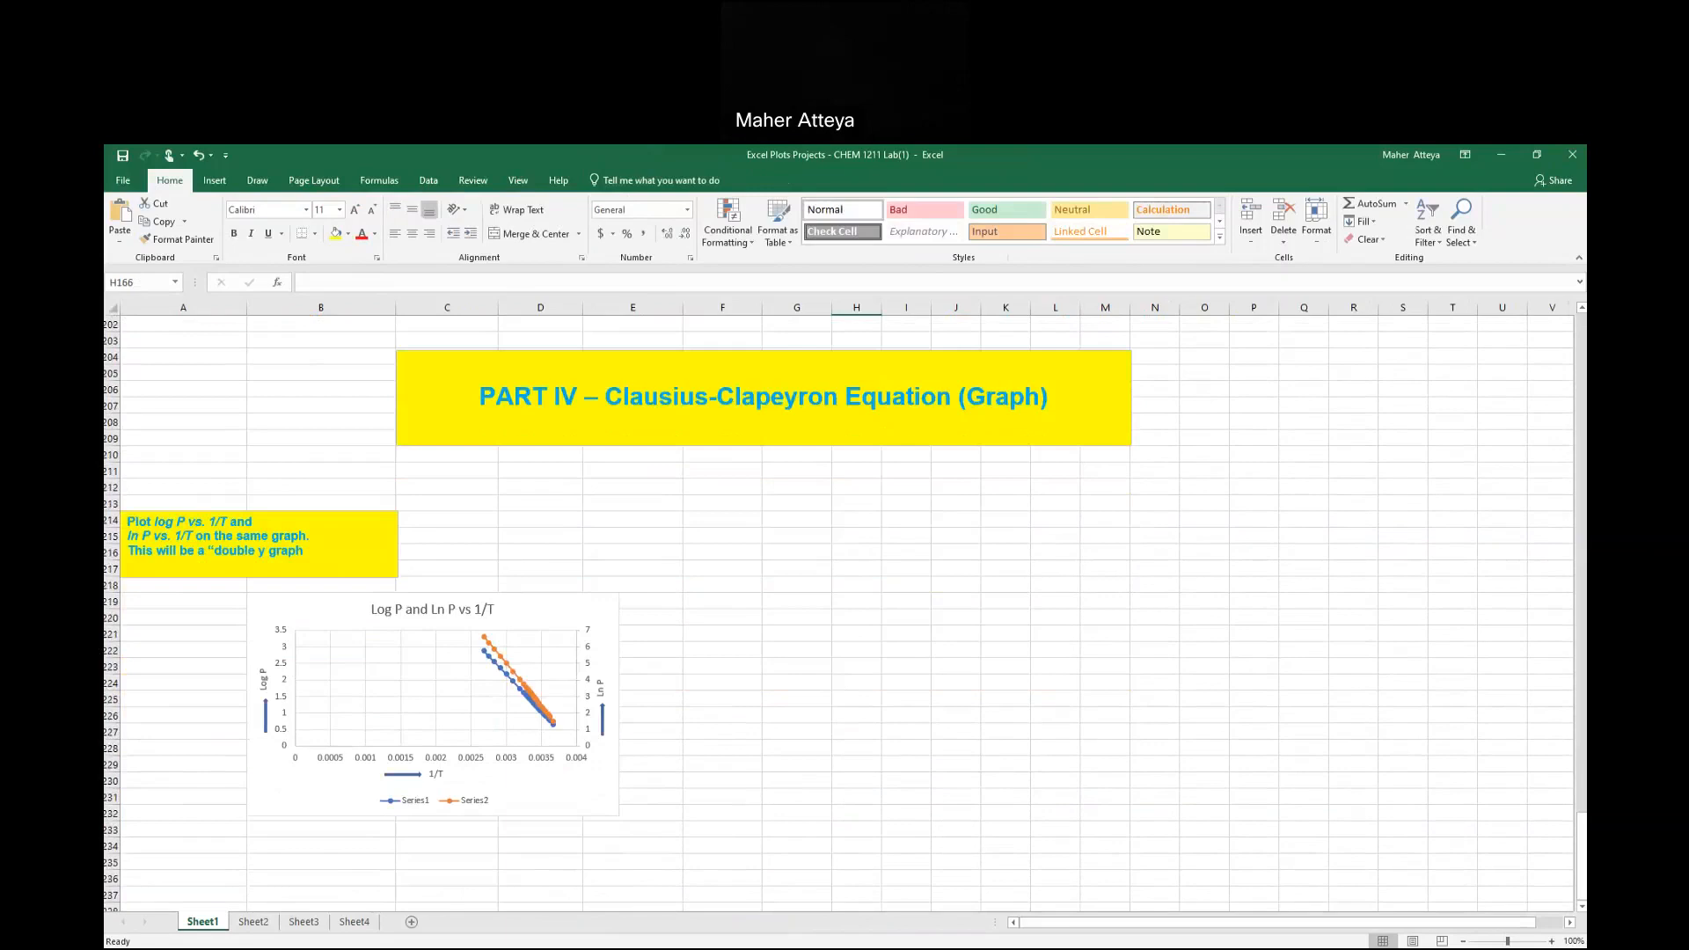
key(alt+Tab)
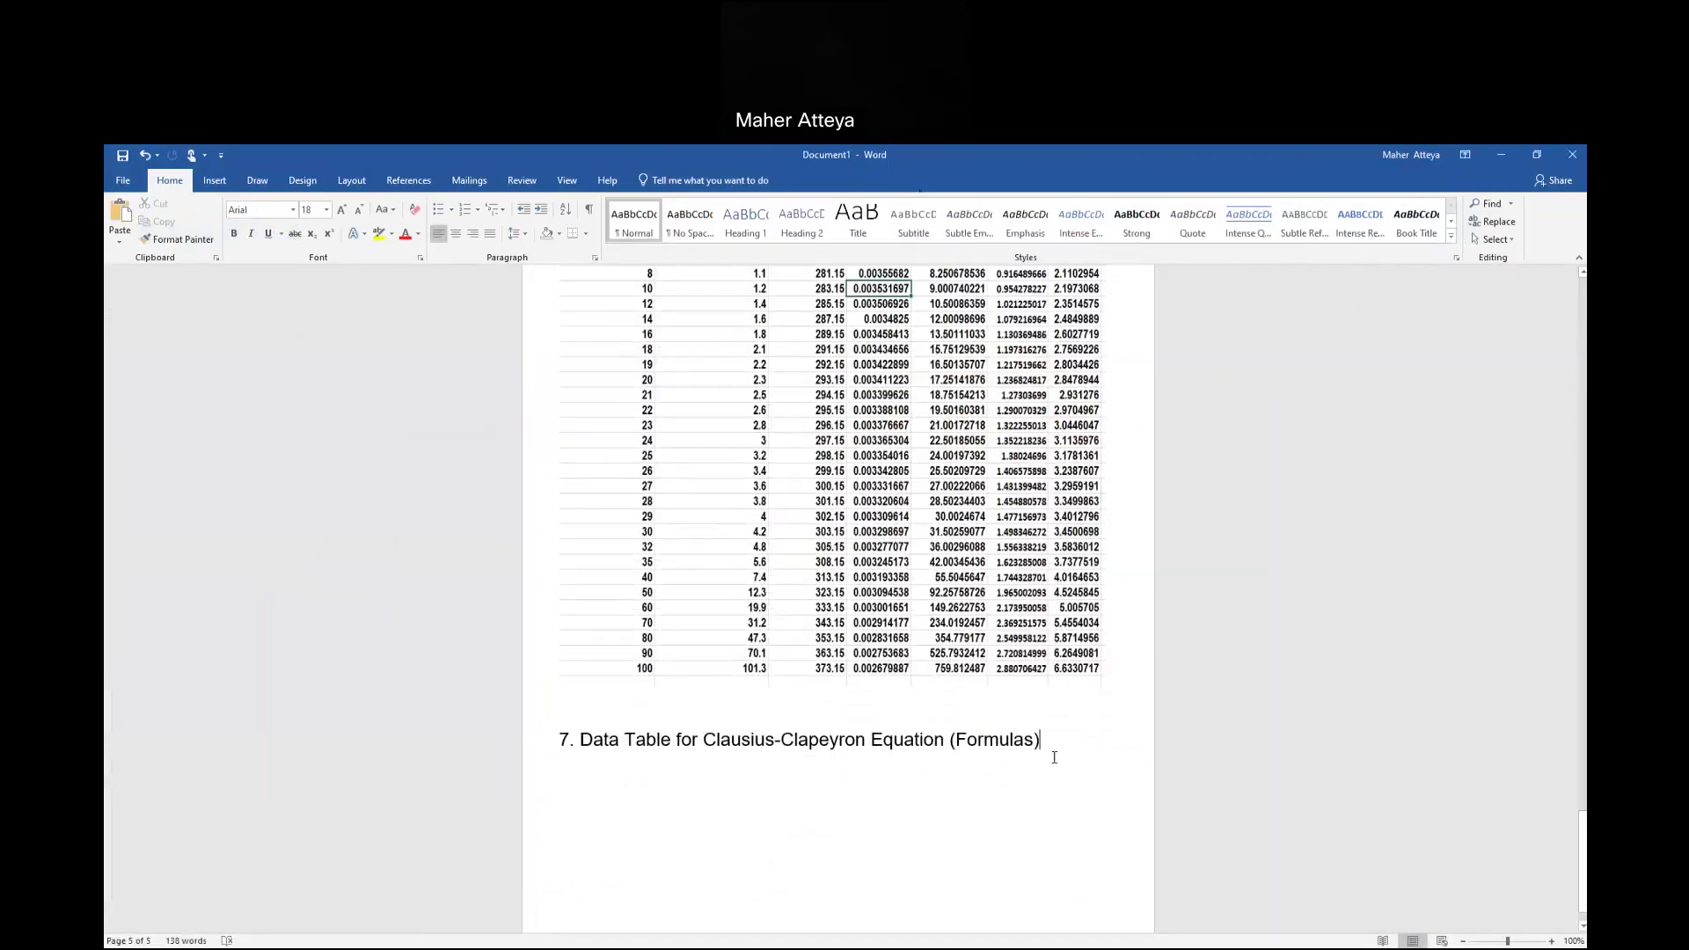
key(Return)
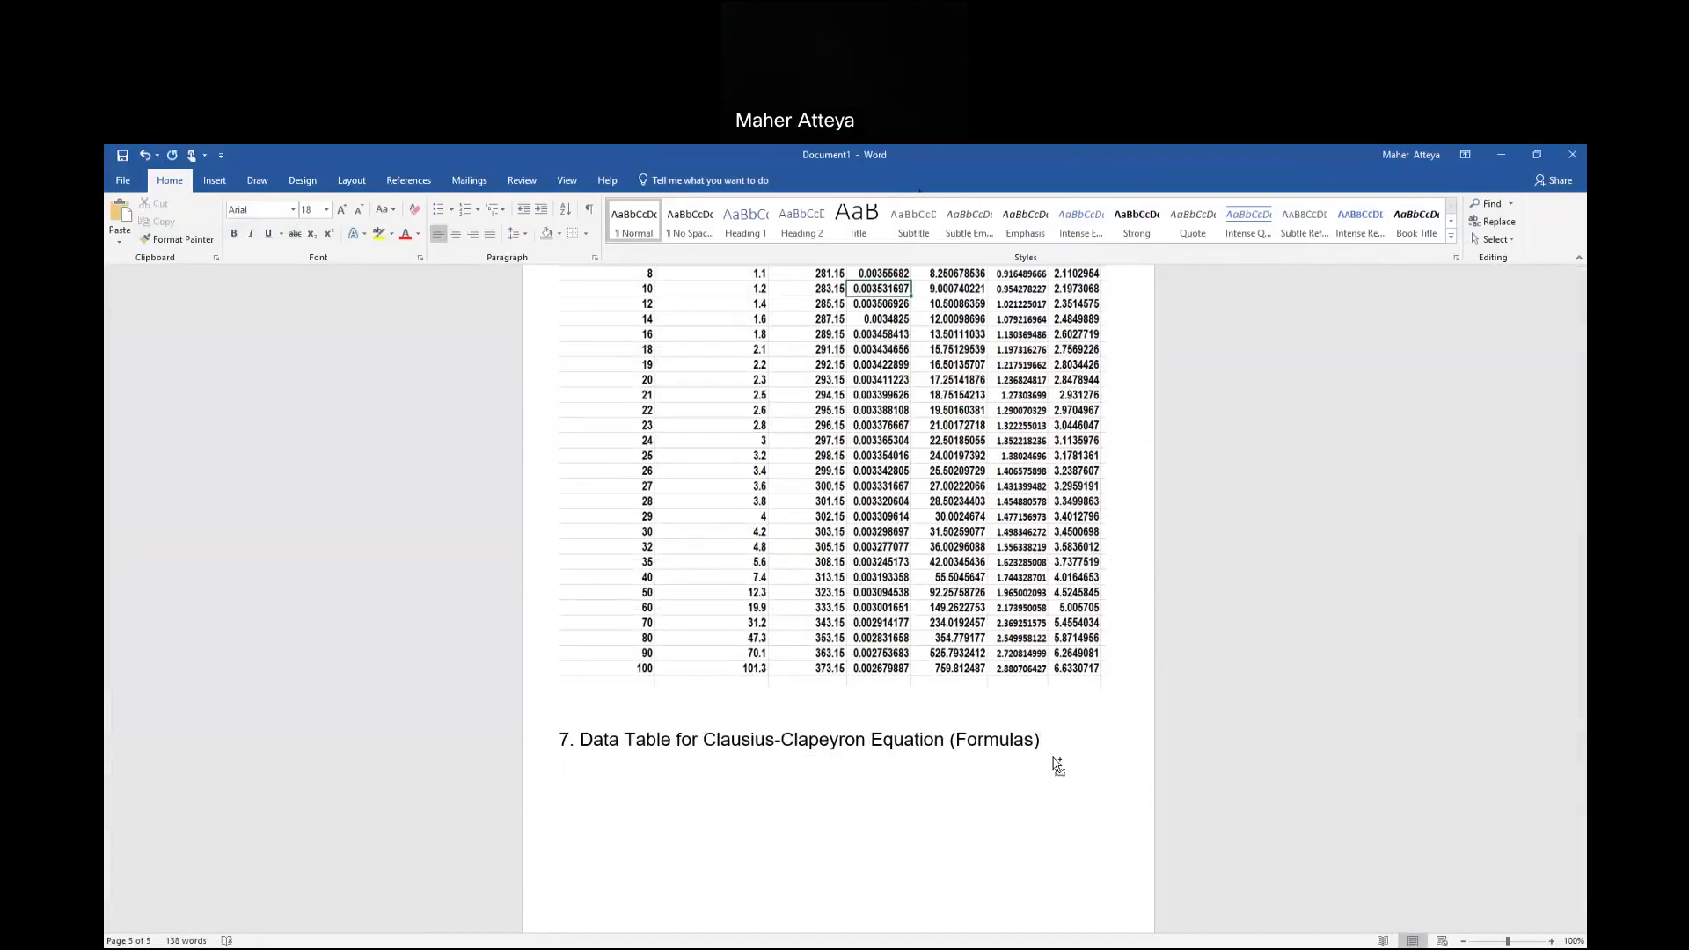
key(ctrl+v)
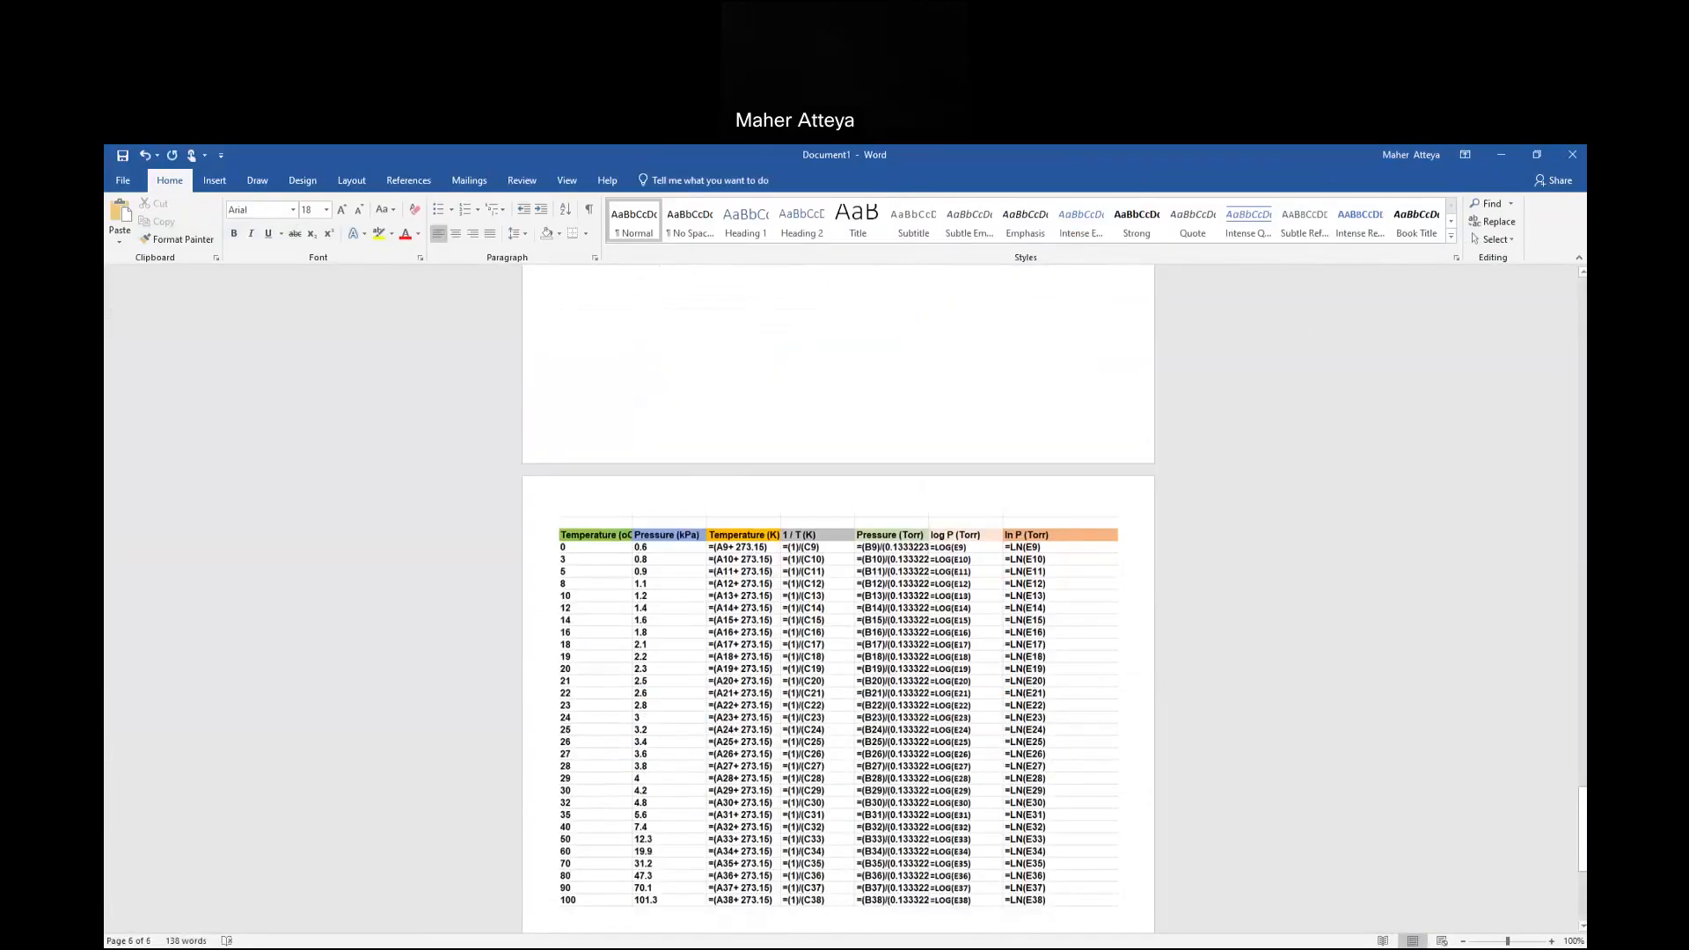
key(Return)
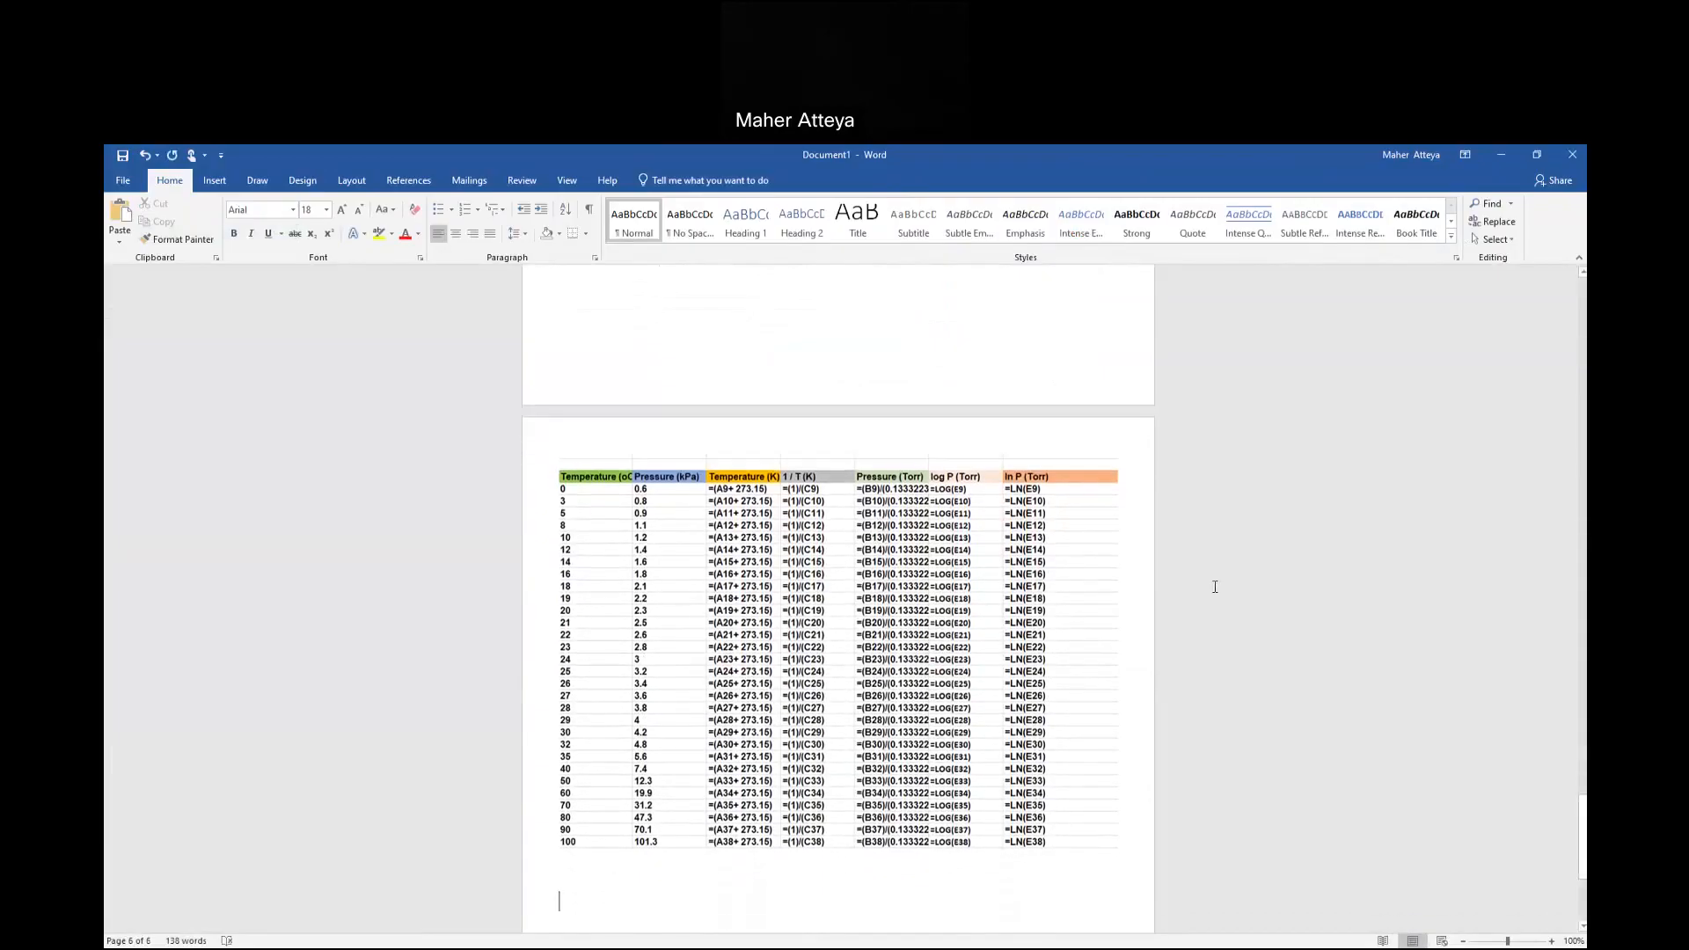
Add the heading "8. Graph for Clausius-Clapeyron Equation" below the pasted formula table.
scroll(1214, 586, up, 5)
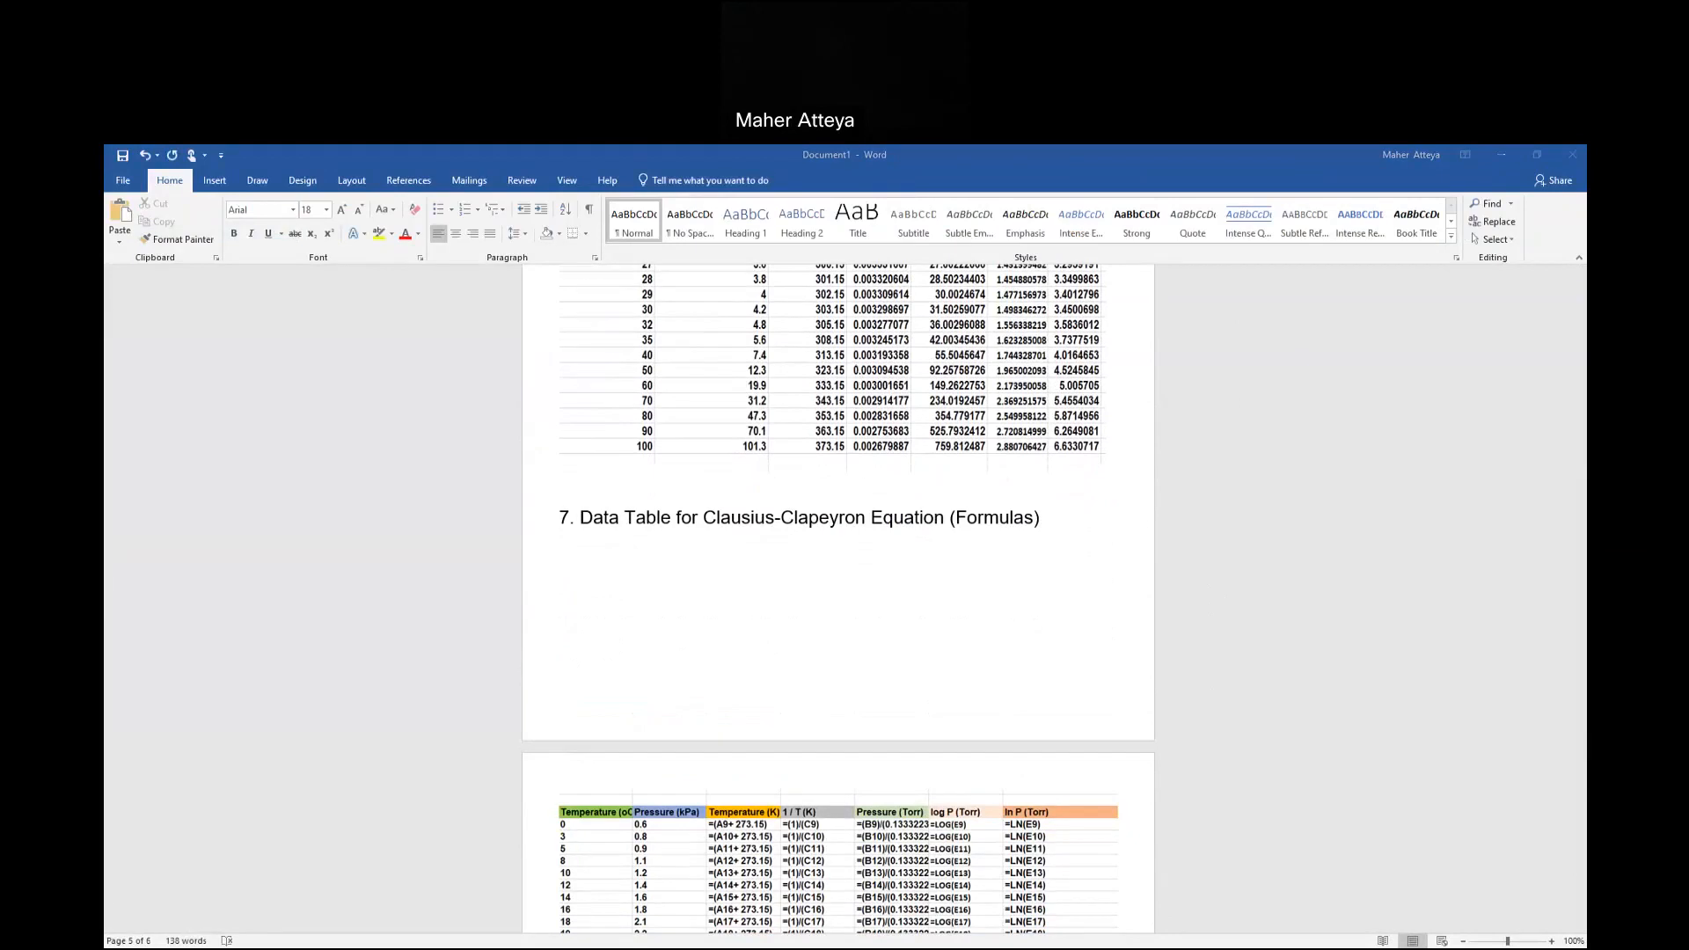
scroll(683, 836, down, 7)
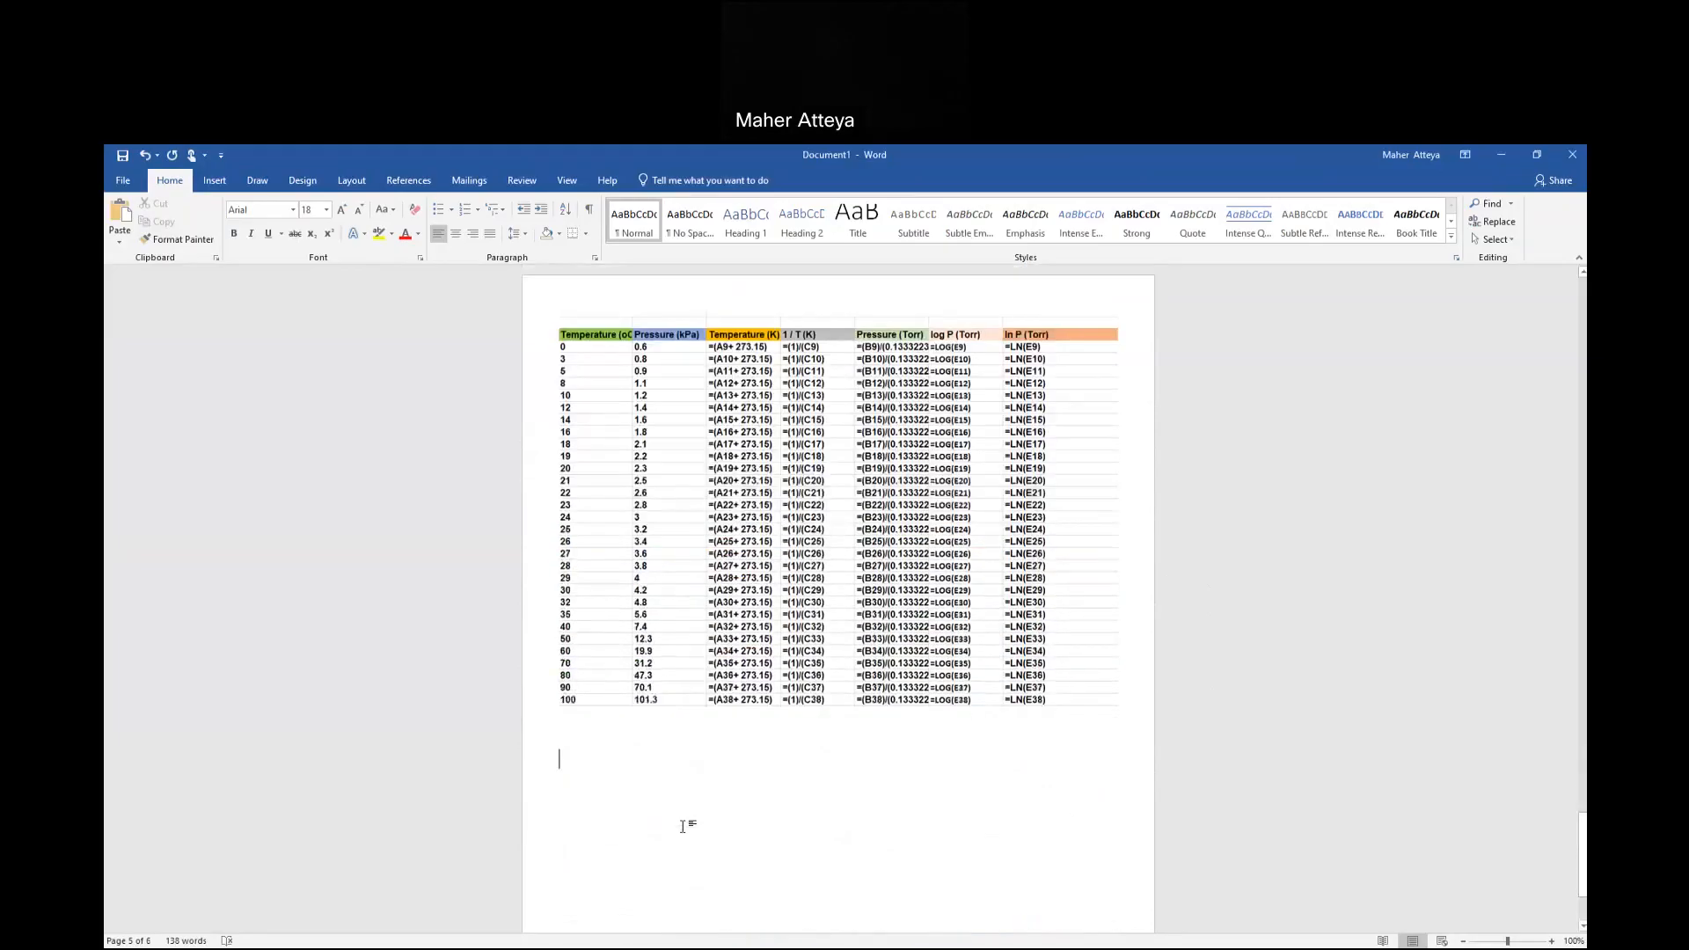
click(634, 748)
text(8. Graph for Clausius-Clapeyron Equatio)
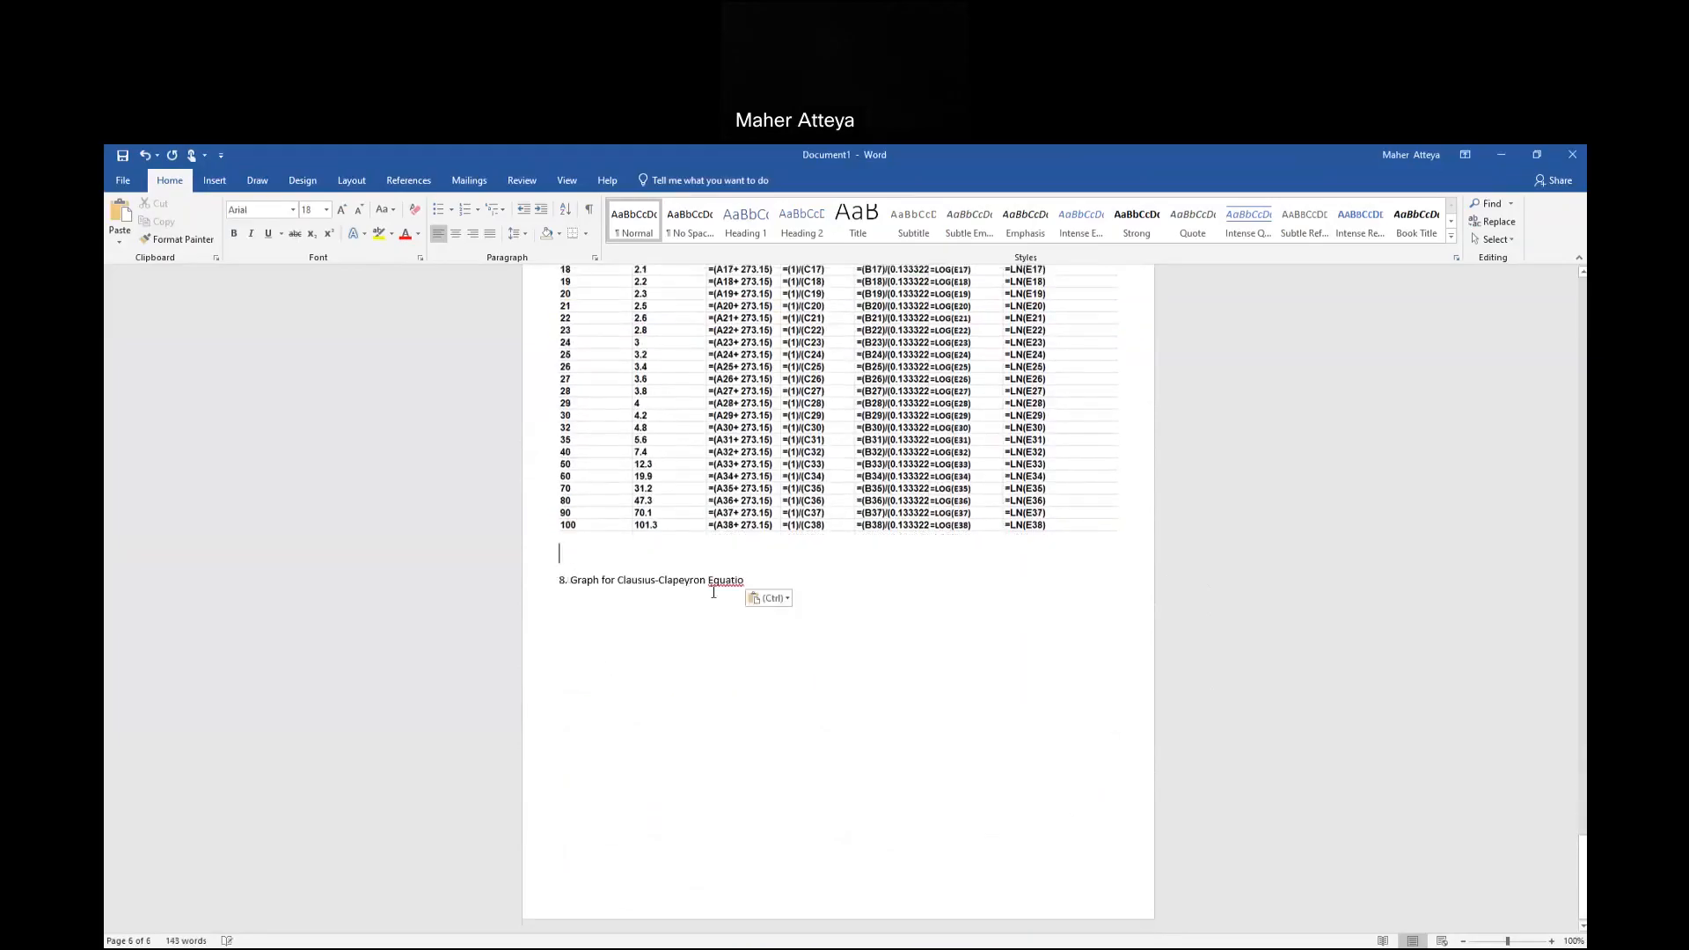
text(n)
Format the "8. Graph for Clausius-Clapeyron Equation" heading as 18 pt Arial.
drag(562, 579, 773, 590)
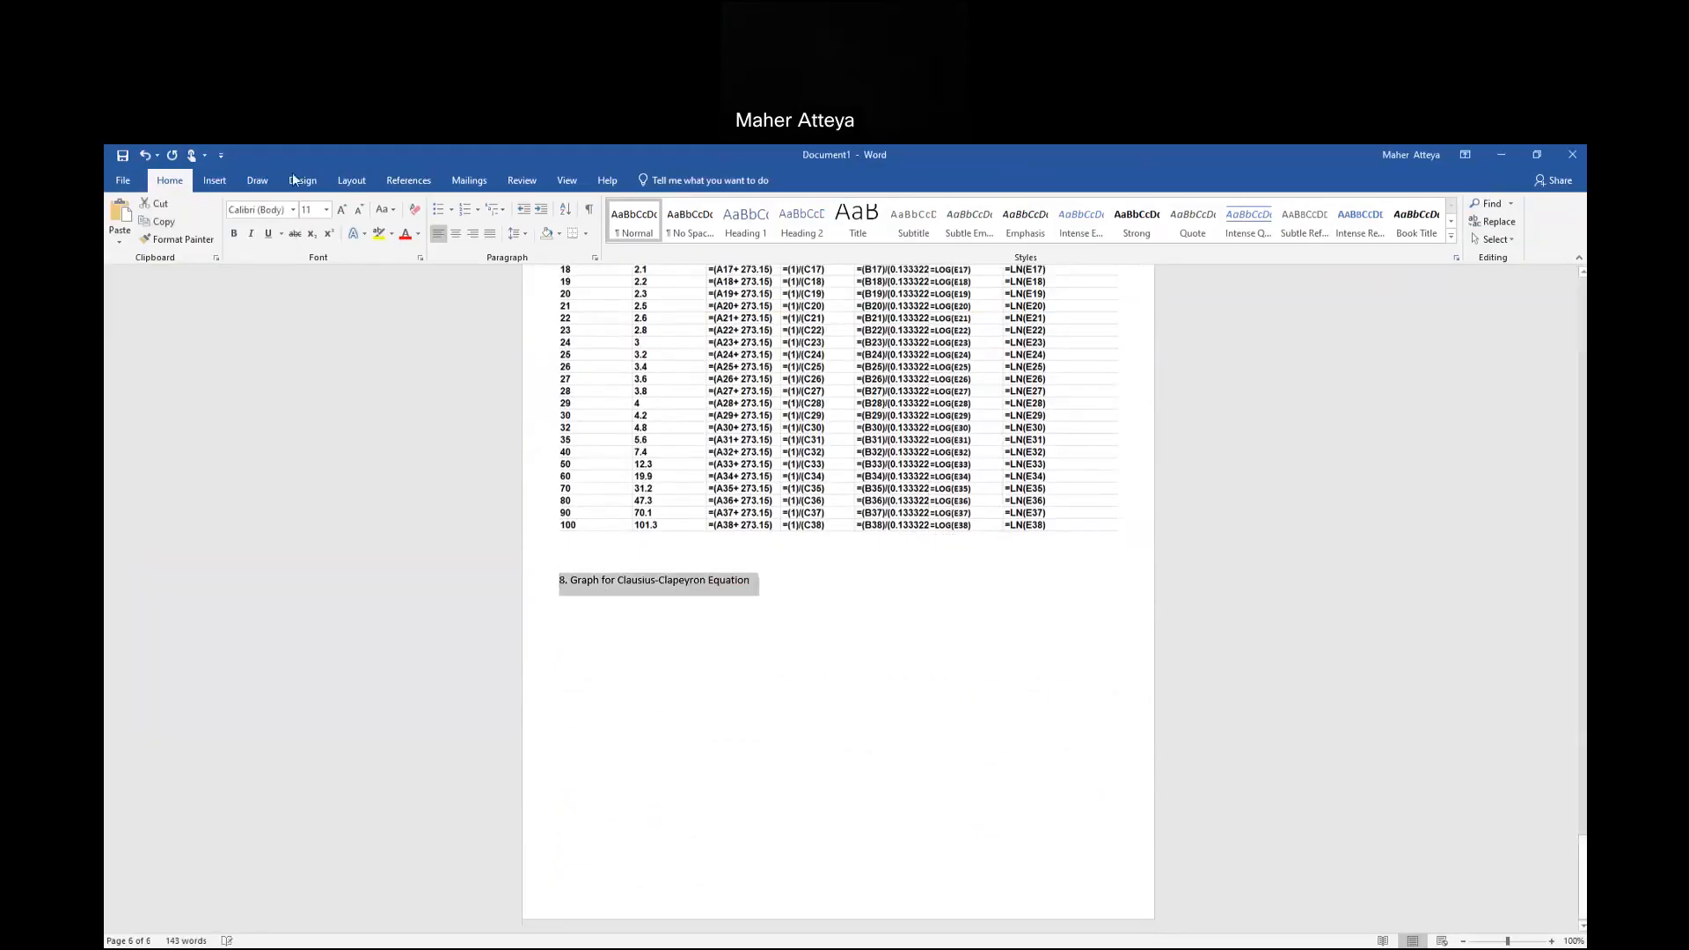
click(327, 213)
click(310, 349)
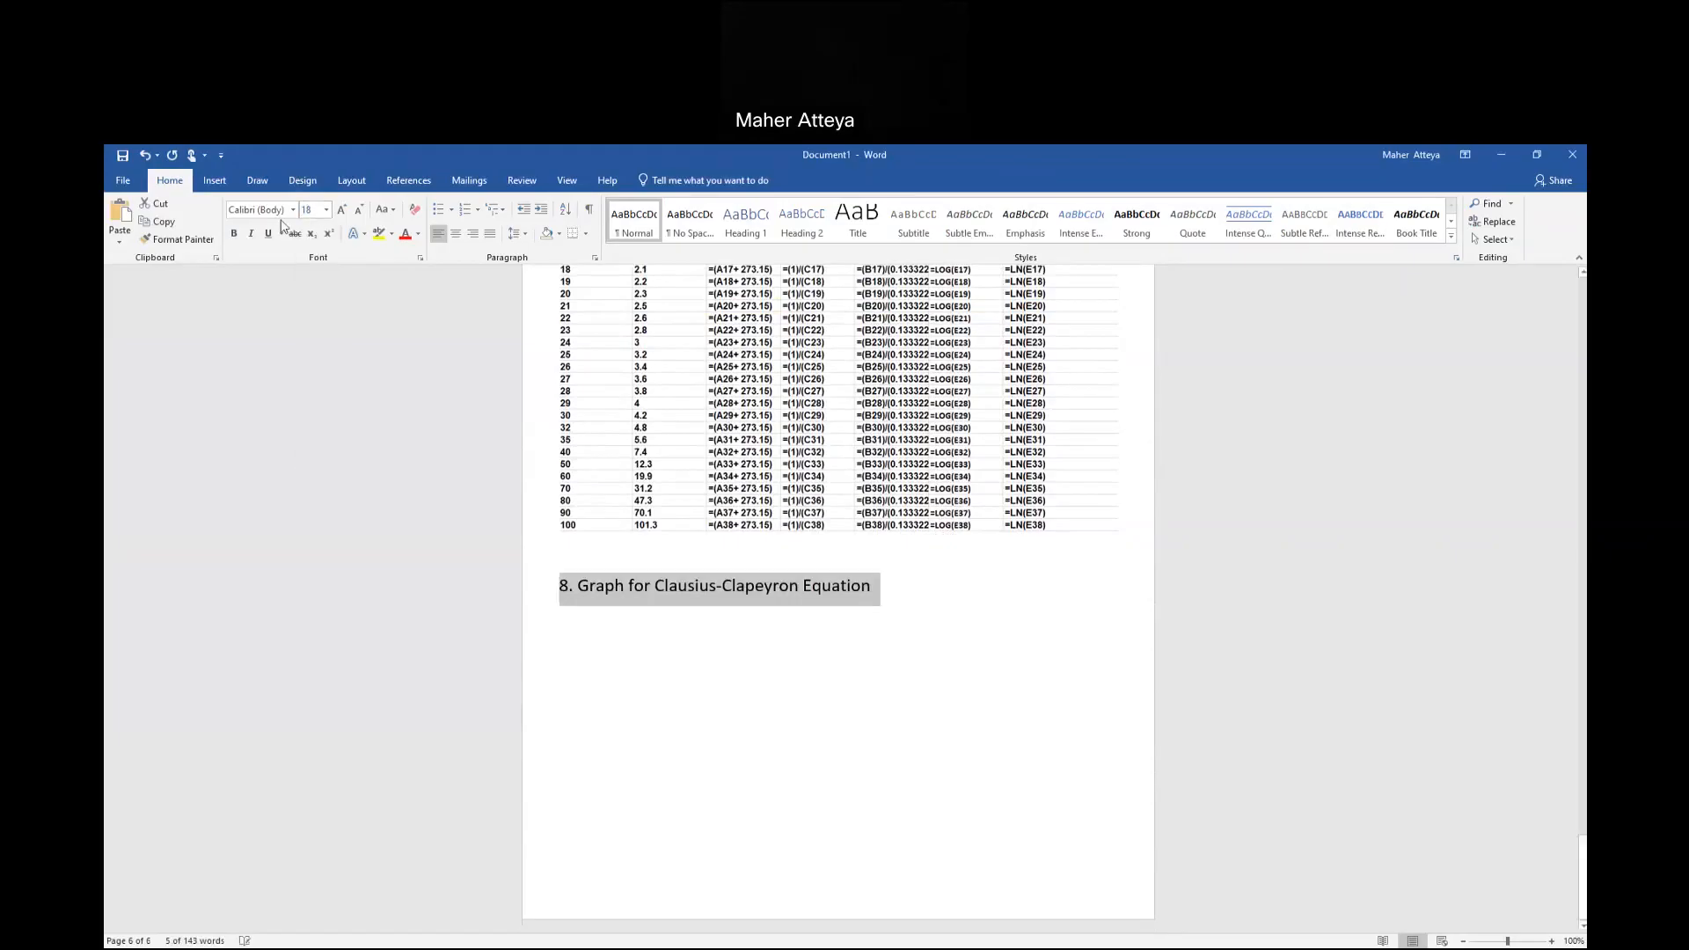
click(293, 209)
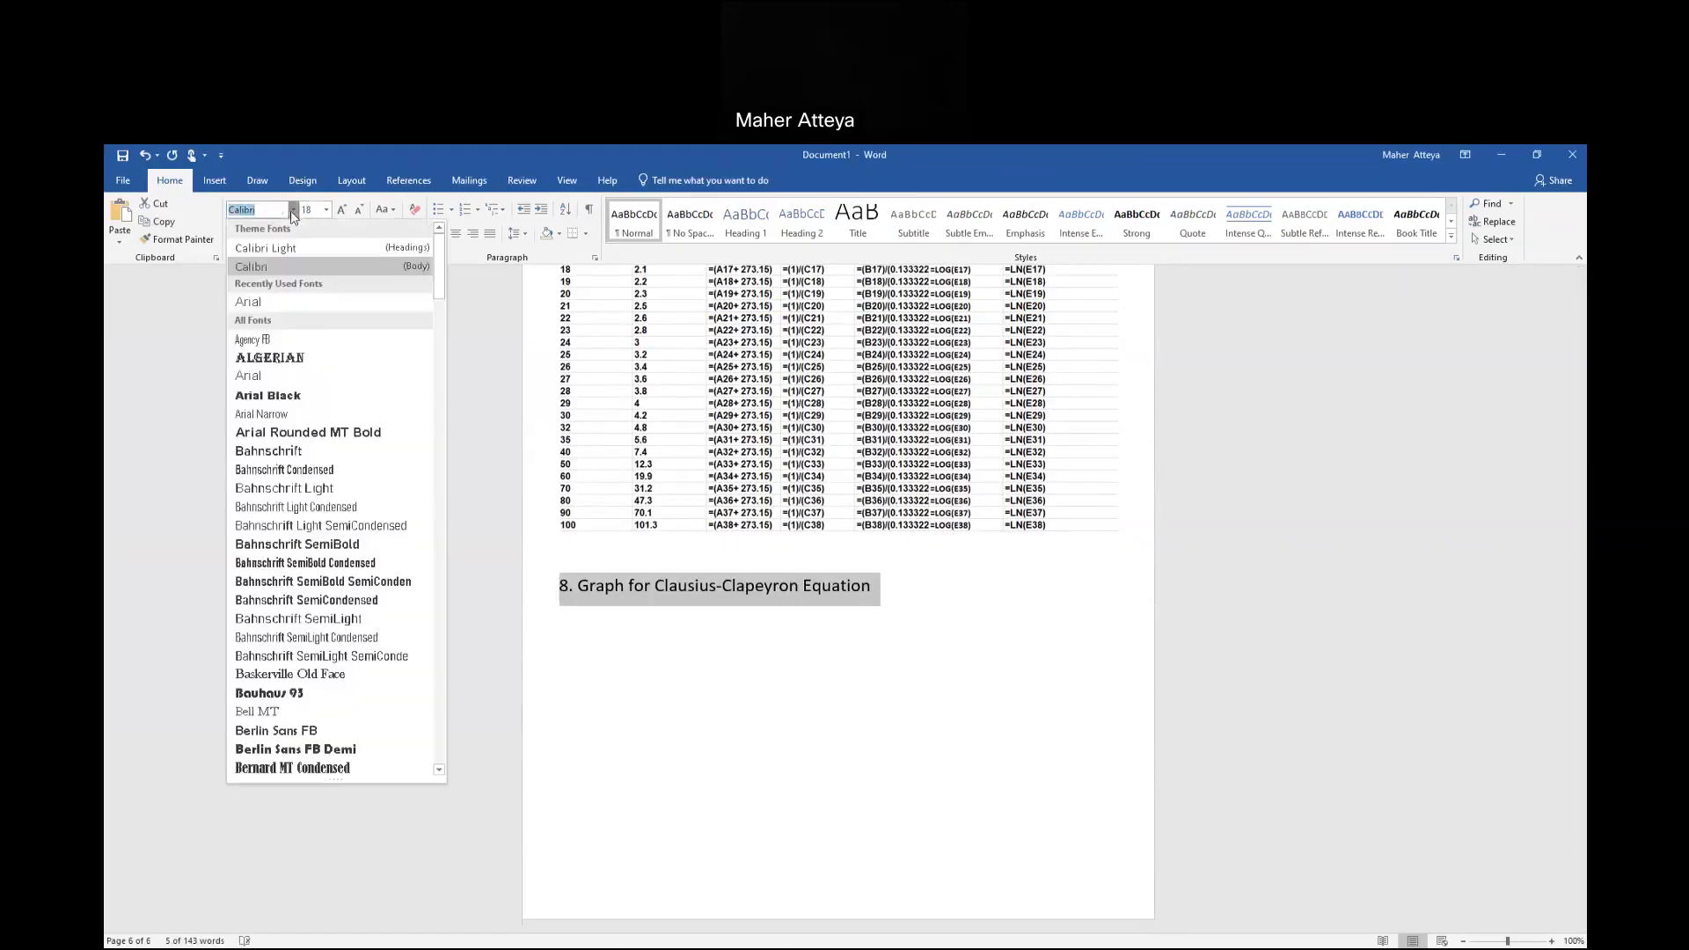
click(286, 310)
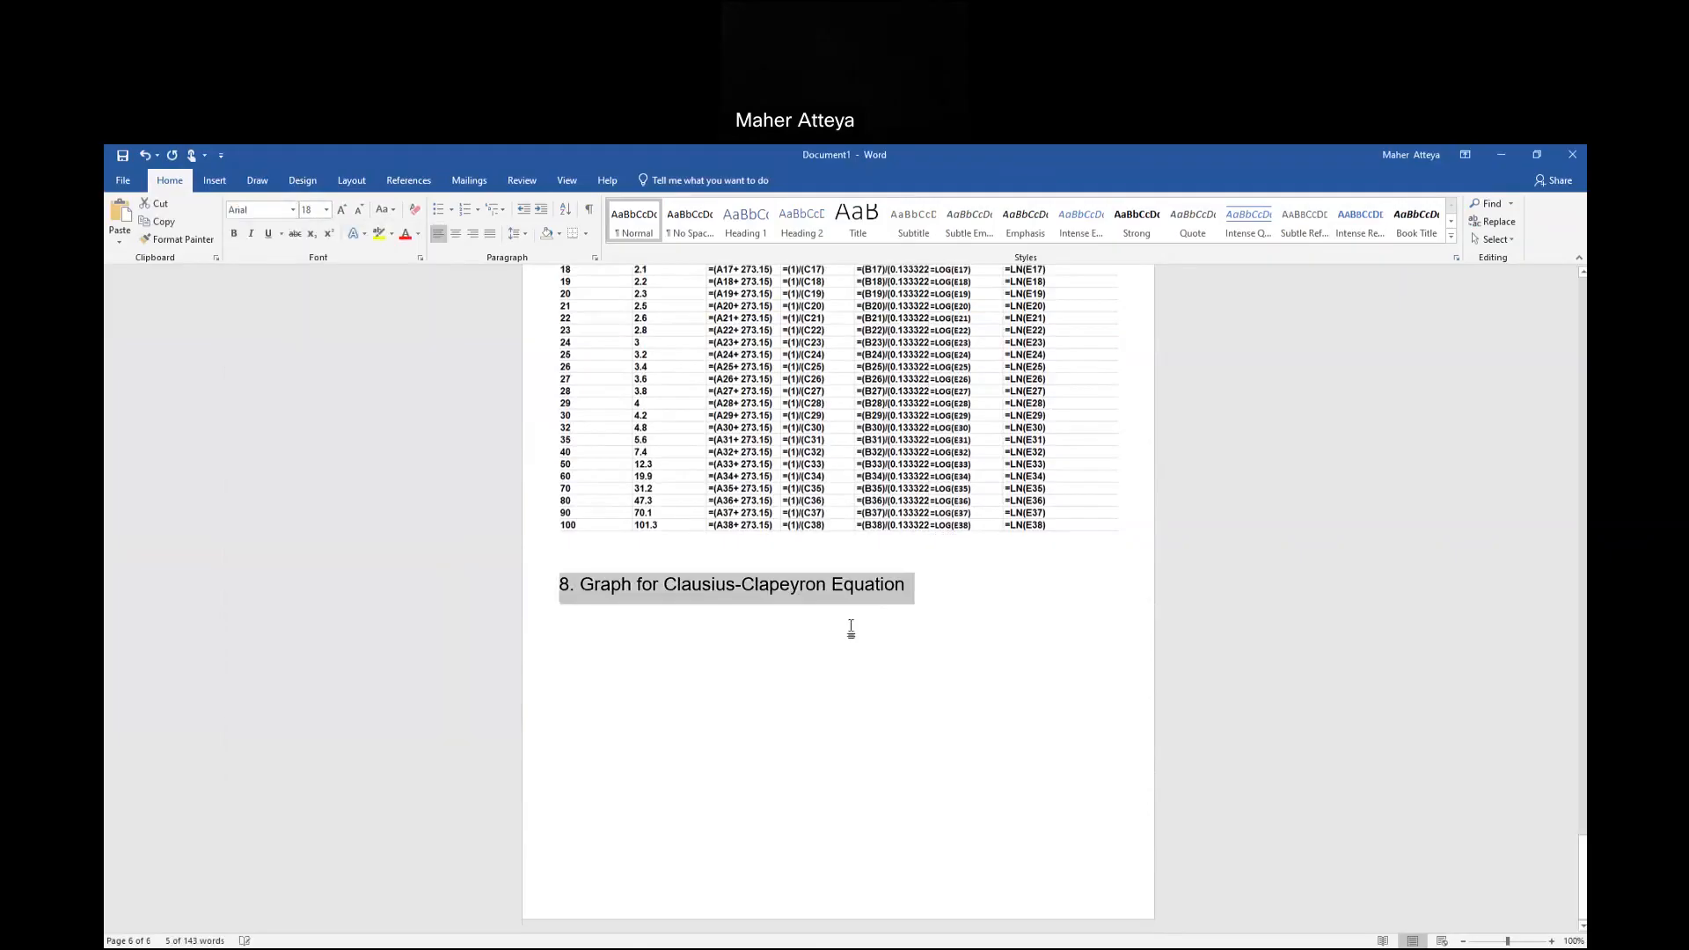
click(829, 709)
Capture the "Log P and Ln P vs 1/T" graph from PART IV in Excel and paste it on a new line under heading 8 in Word.
click(916, 578)
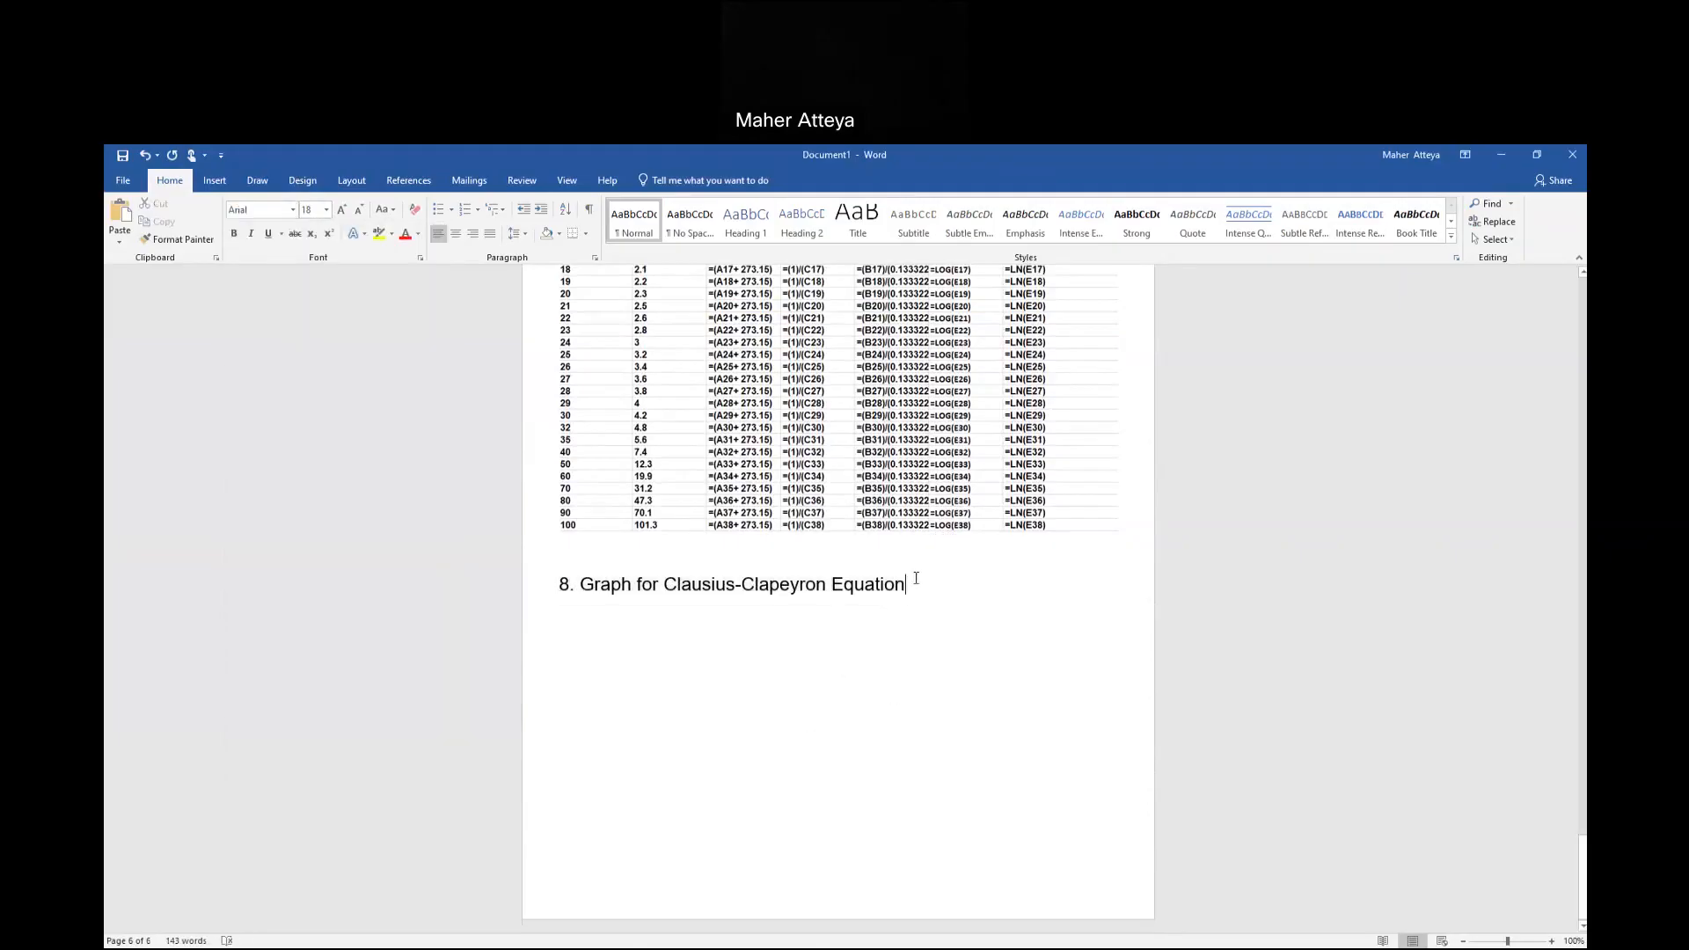
key(Return)
key(alt+Tab)
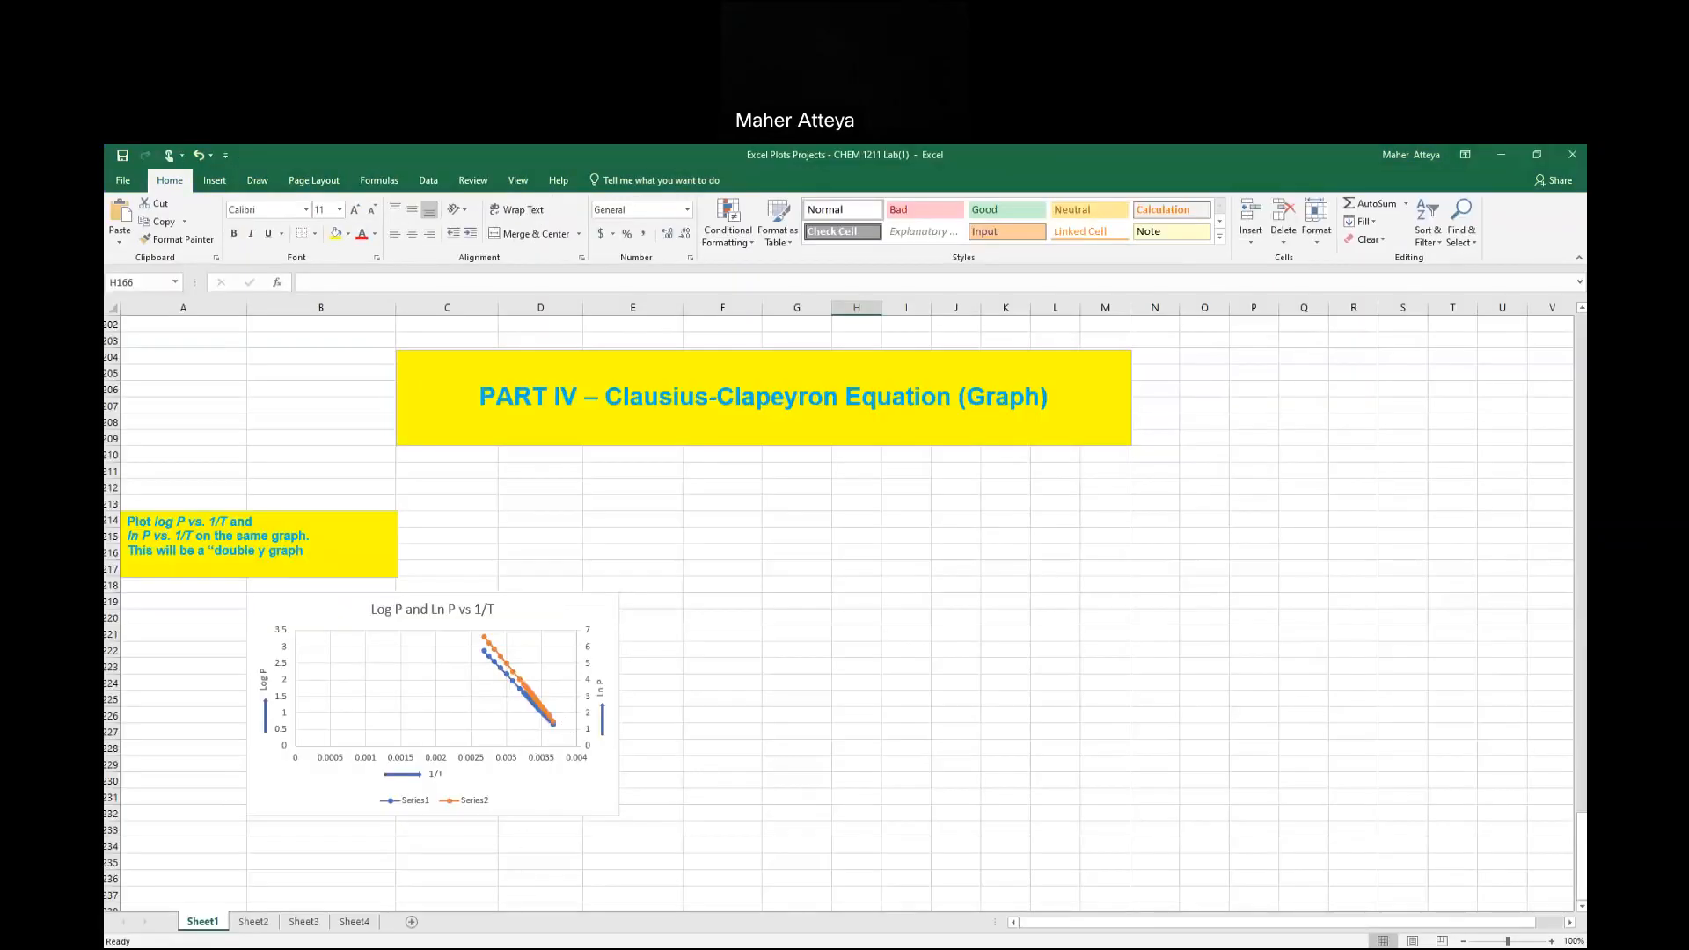
key(alt+Tab)
key(alt+Tab)
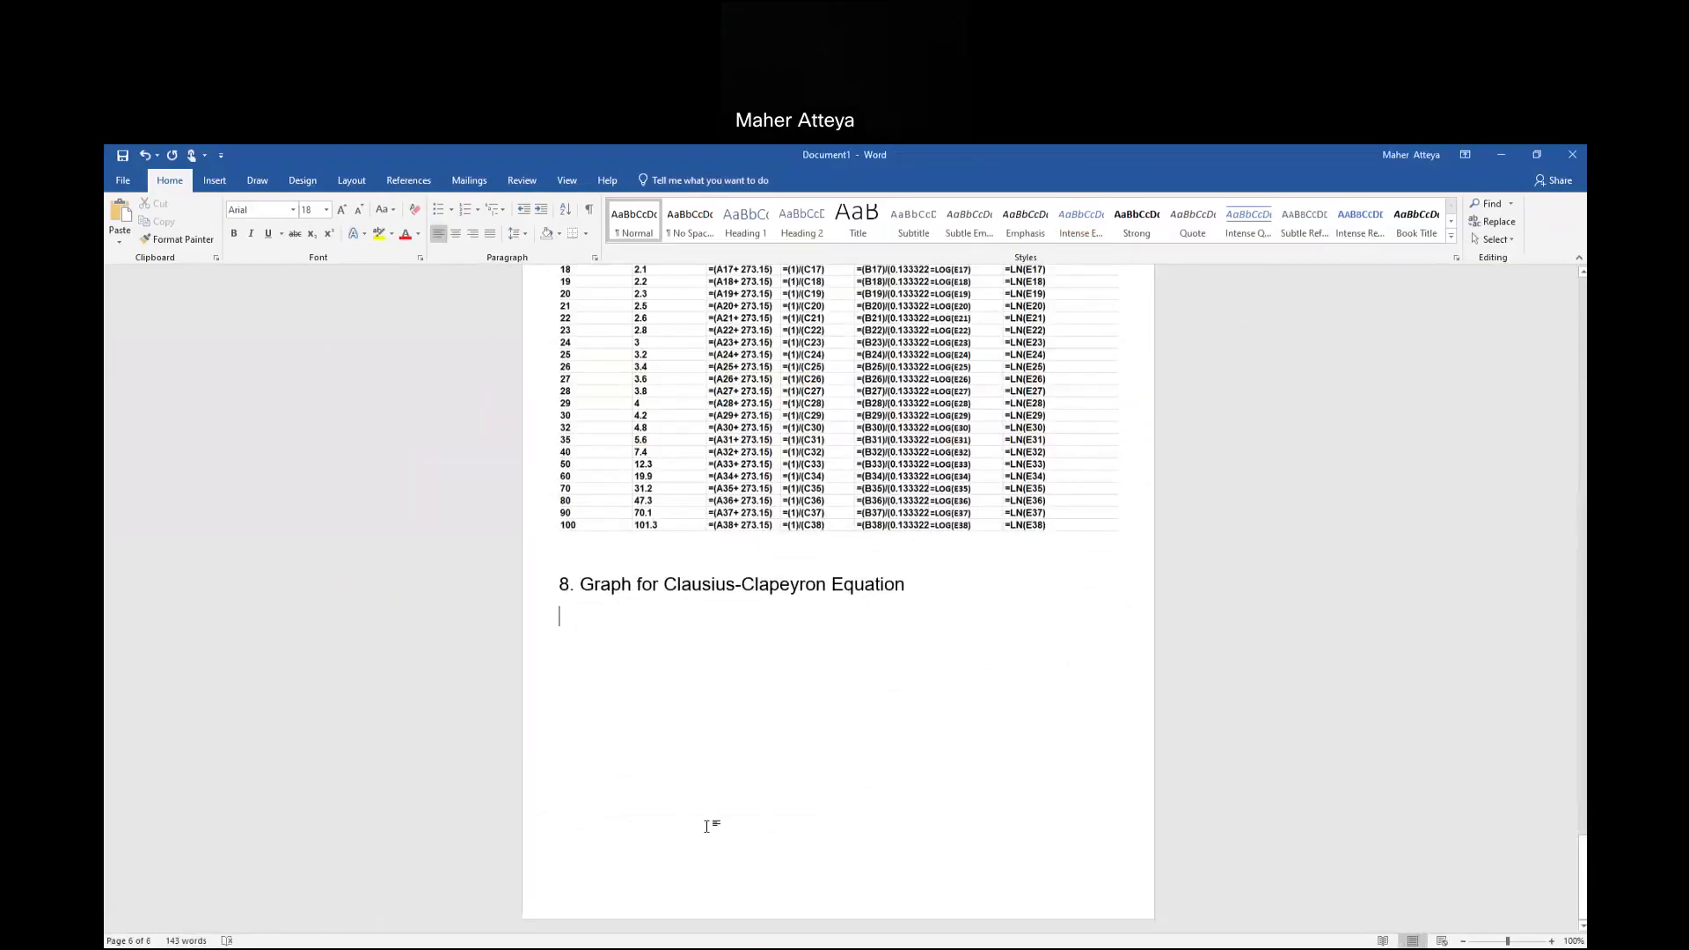
key(ctrl+v)
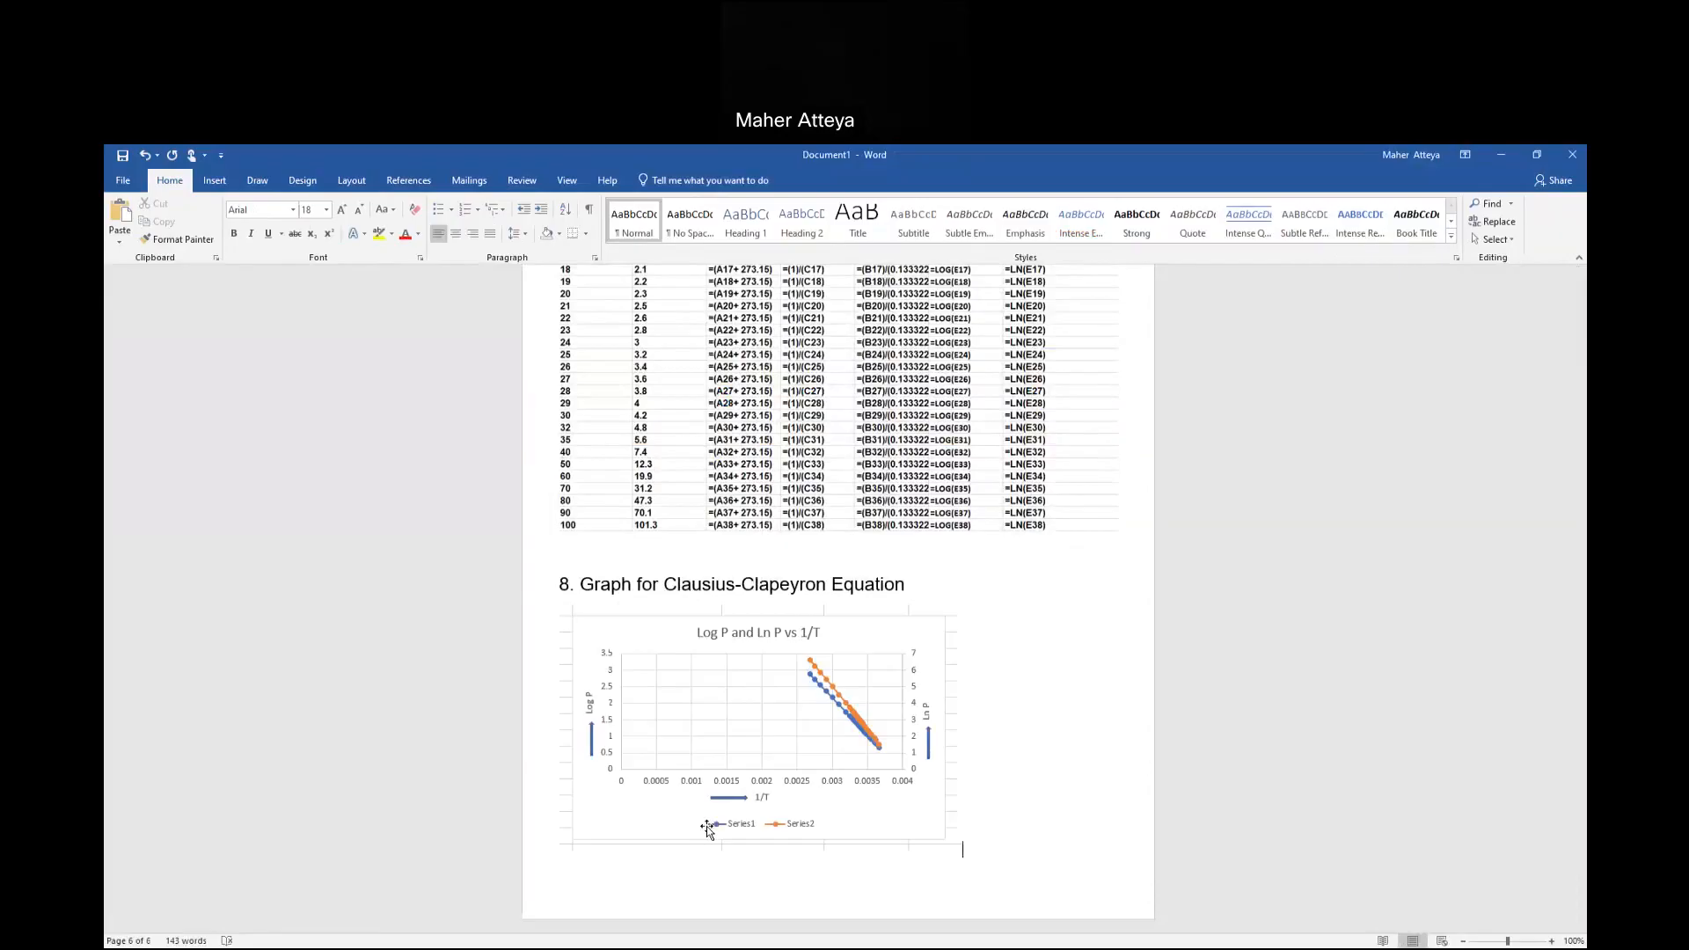
Start a new page after the Clausius-Clapeyron graph and add the heading "Discussion:" to it.
key(ctrl+Return)
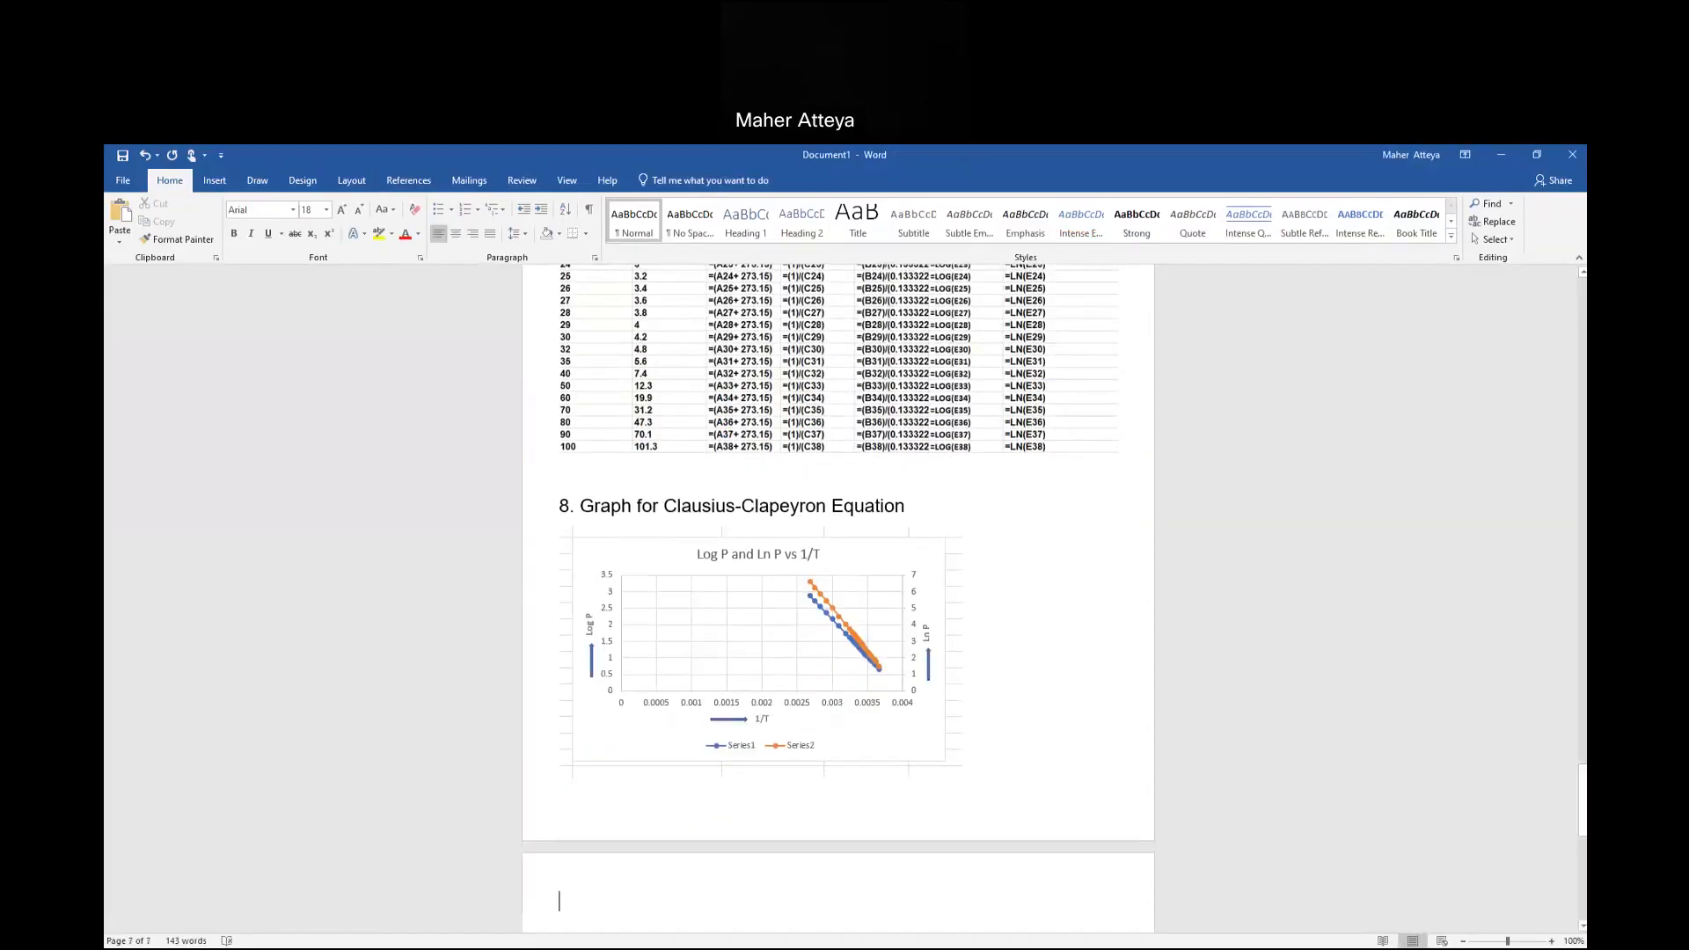
text(Dicussioin)
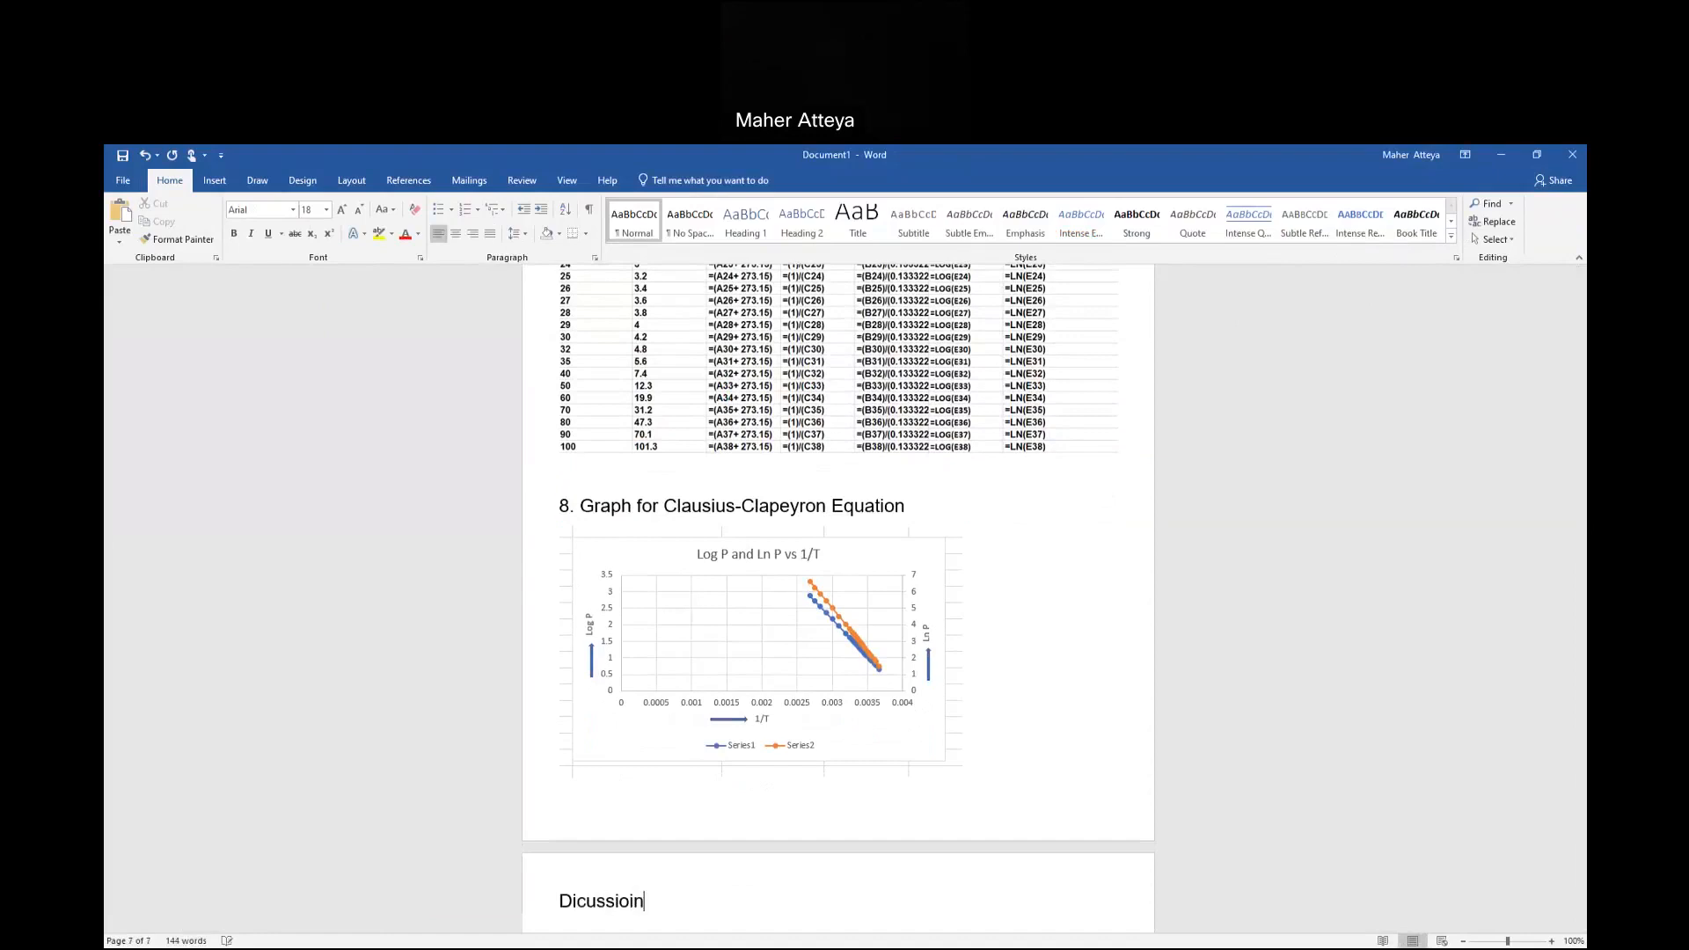
text(:)
click(578, 902)
text(s)
key(BackSpace)
key(BackSpace)
key(BackSpace)
key(BackSpace)
key(BackSpace)
key(BackSpace)
text(sion)
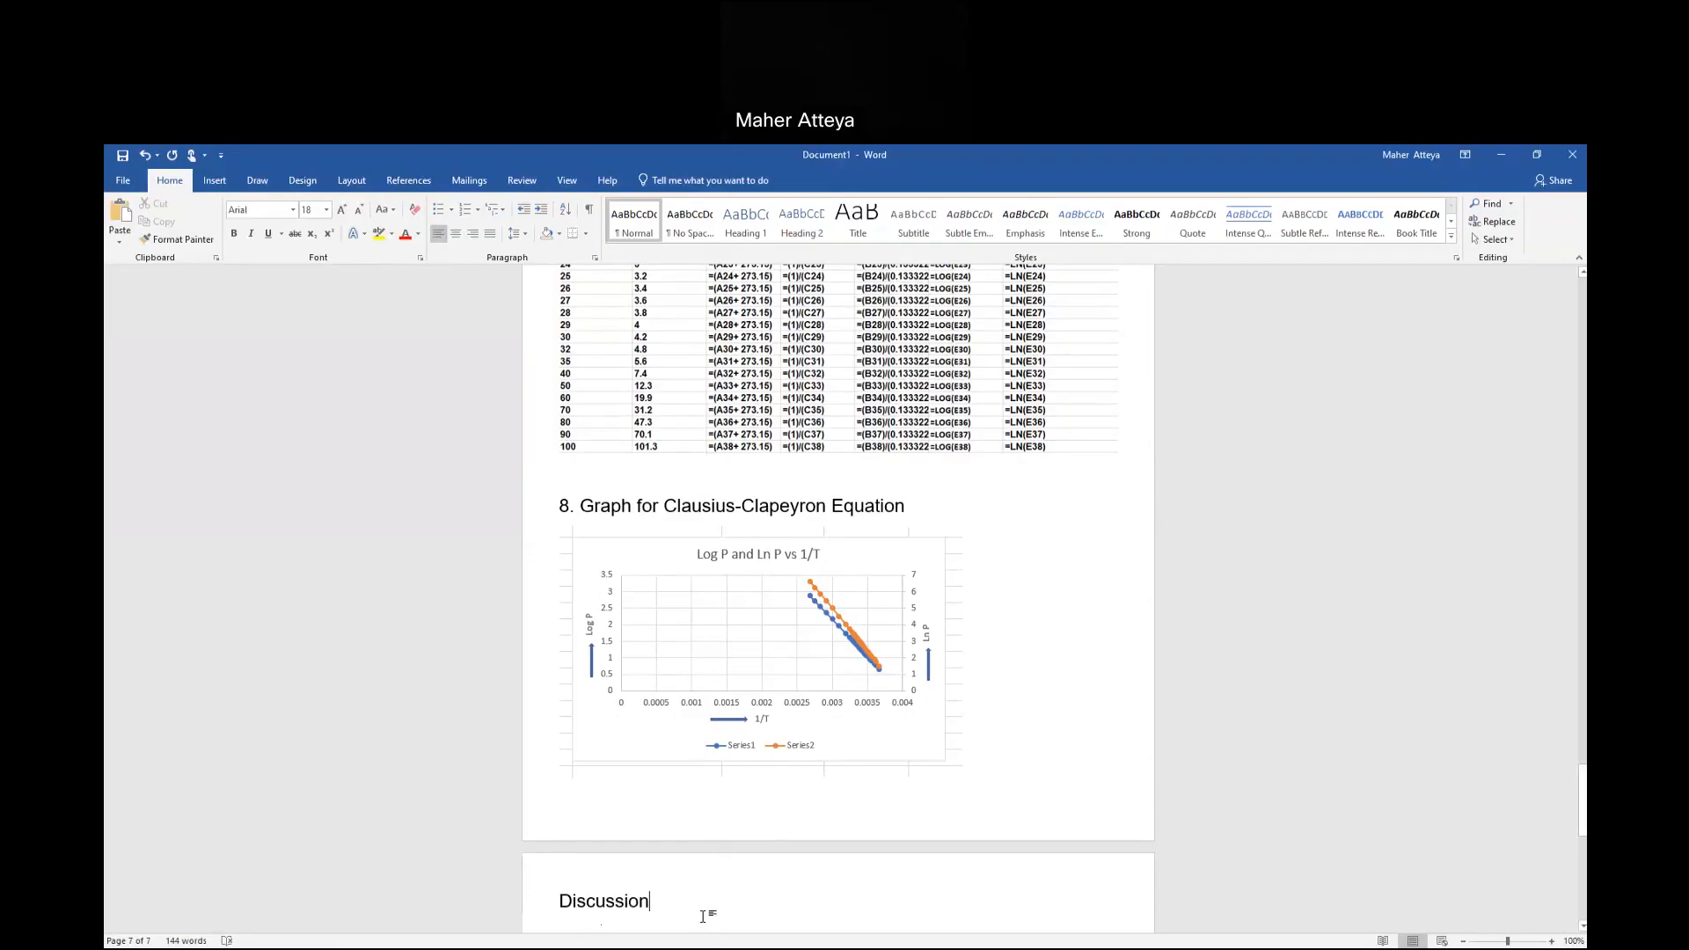
text(:)
Leave several blank lines below the Discussion heading and add the heading "Conclusion:".
key(Return)
key(Return)
key(Return)
key(Return)
key(Return)
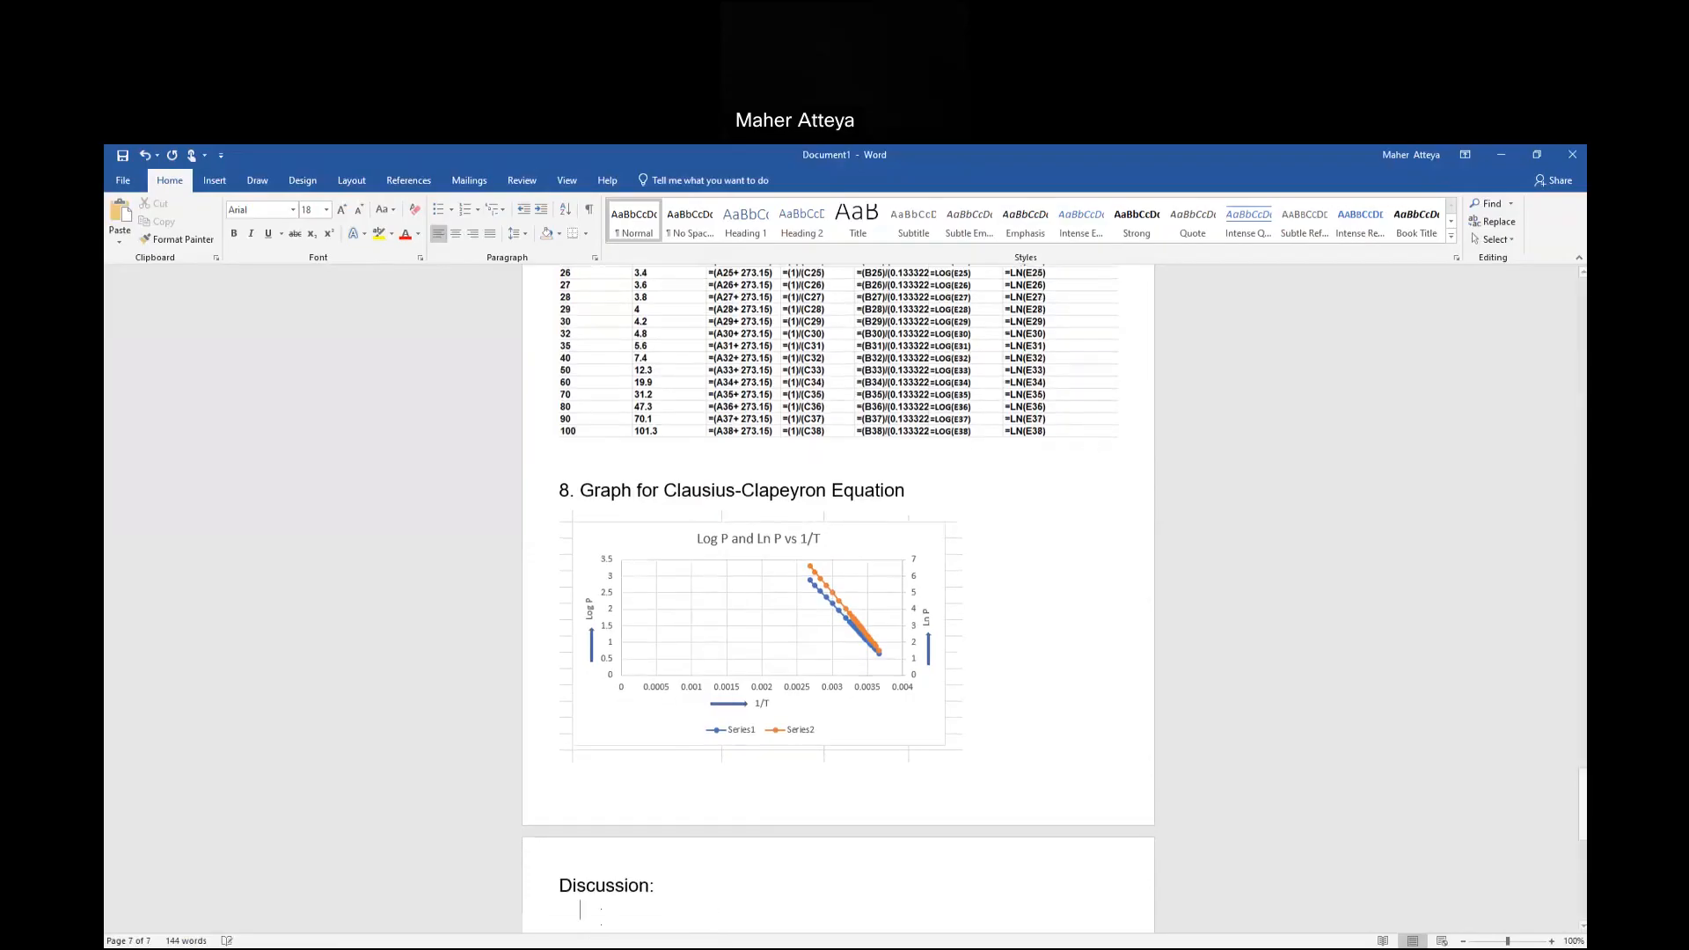
text(Co)
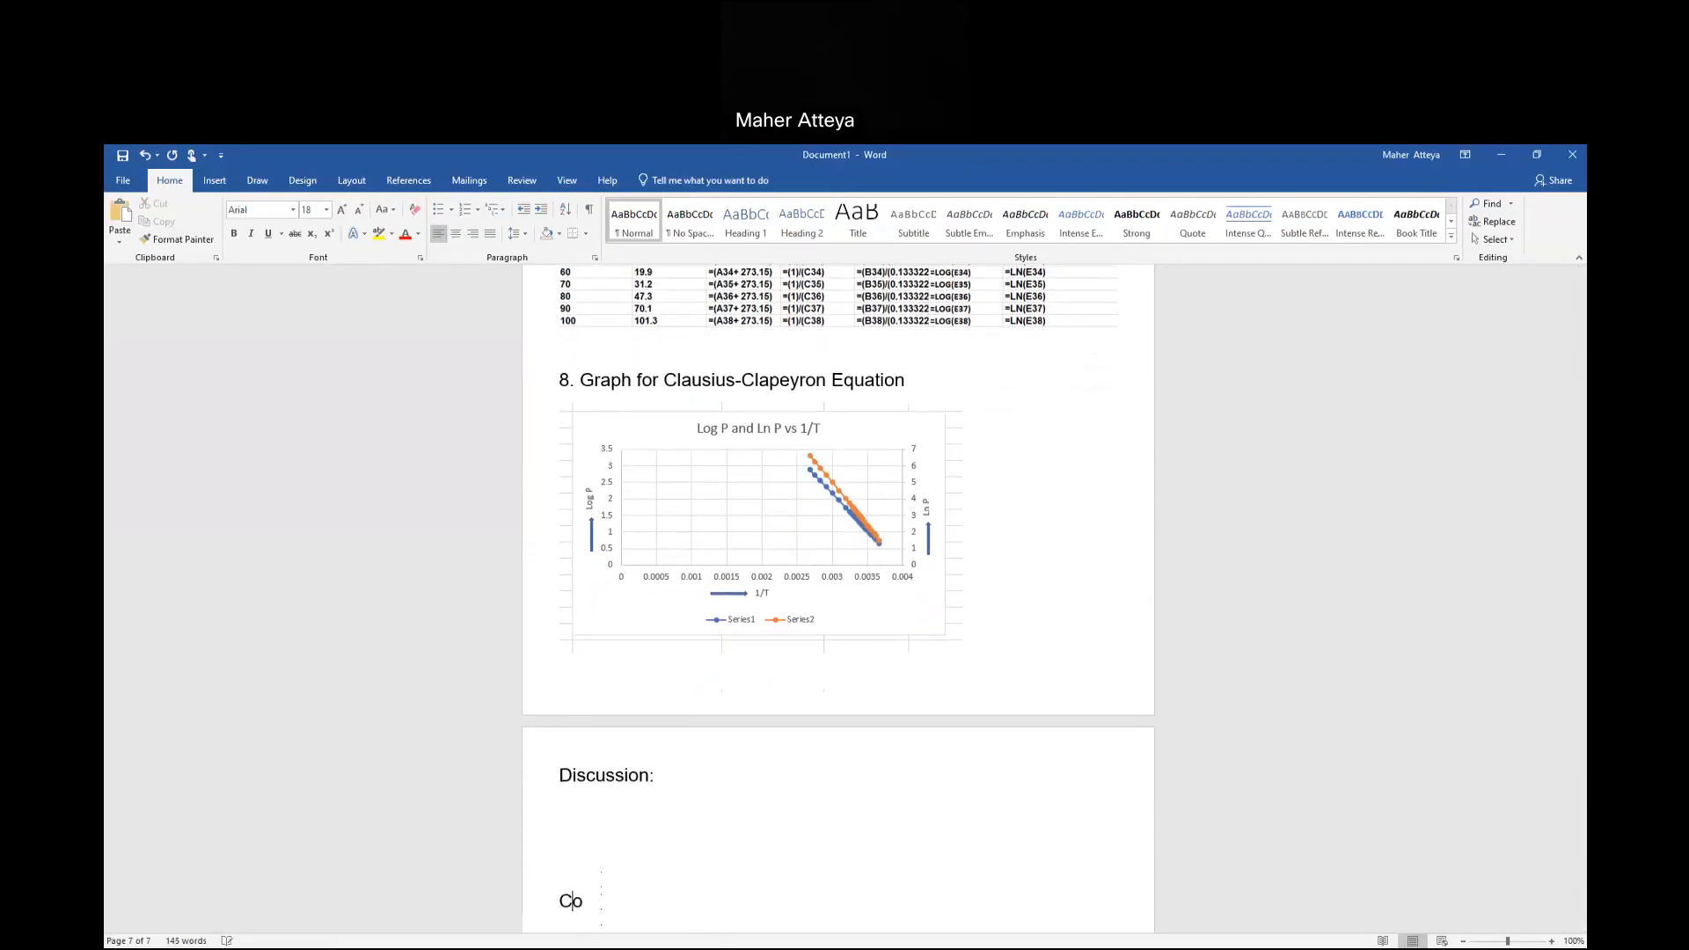
text(nclusion:)
Review the report's graphs, data tables and plot headings from the Clausius-Clapeyron section back to the Procedure list.
scroll(783, 897, up, 8)
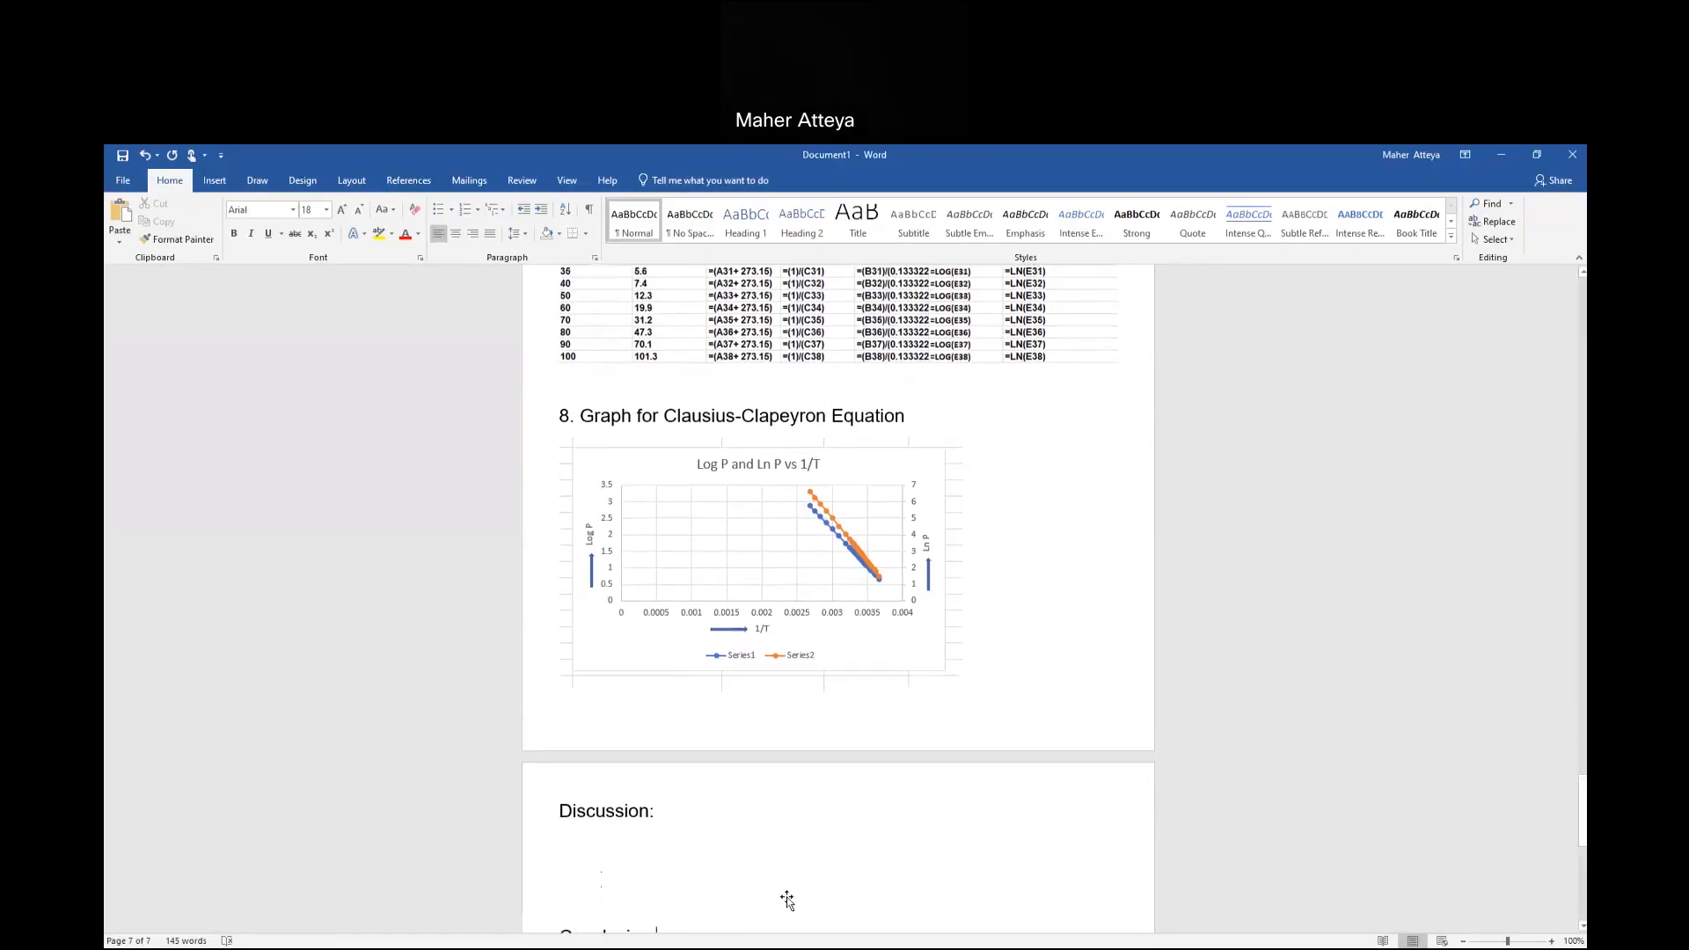
scroll(794, 889, up, 10)
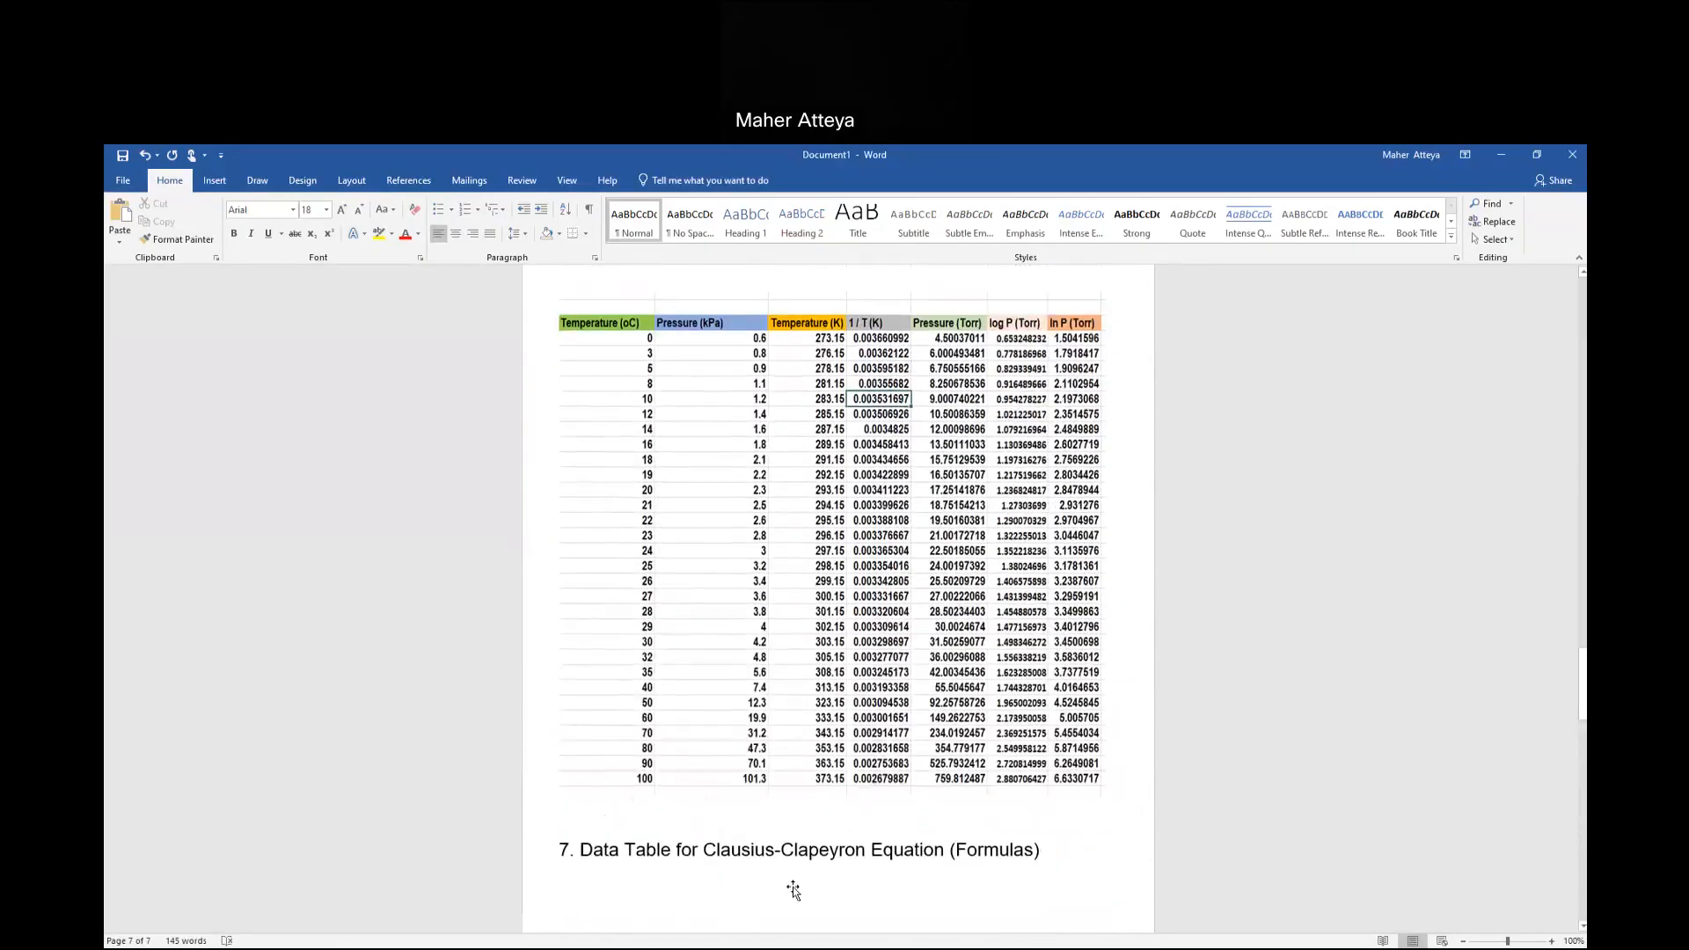
scroll(794, 887, up, 9)
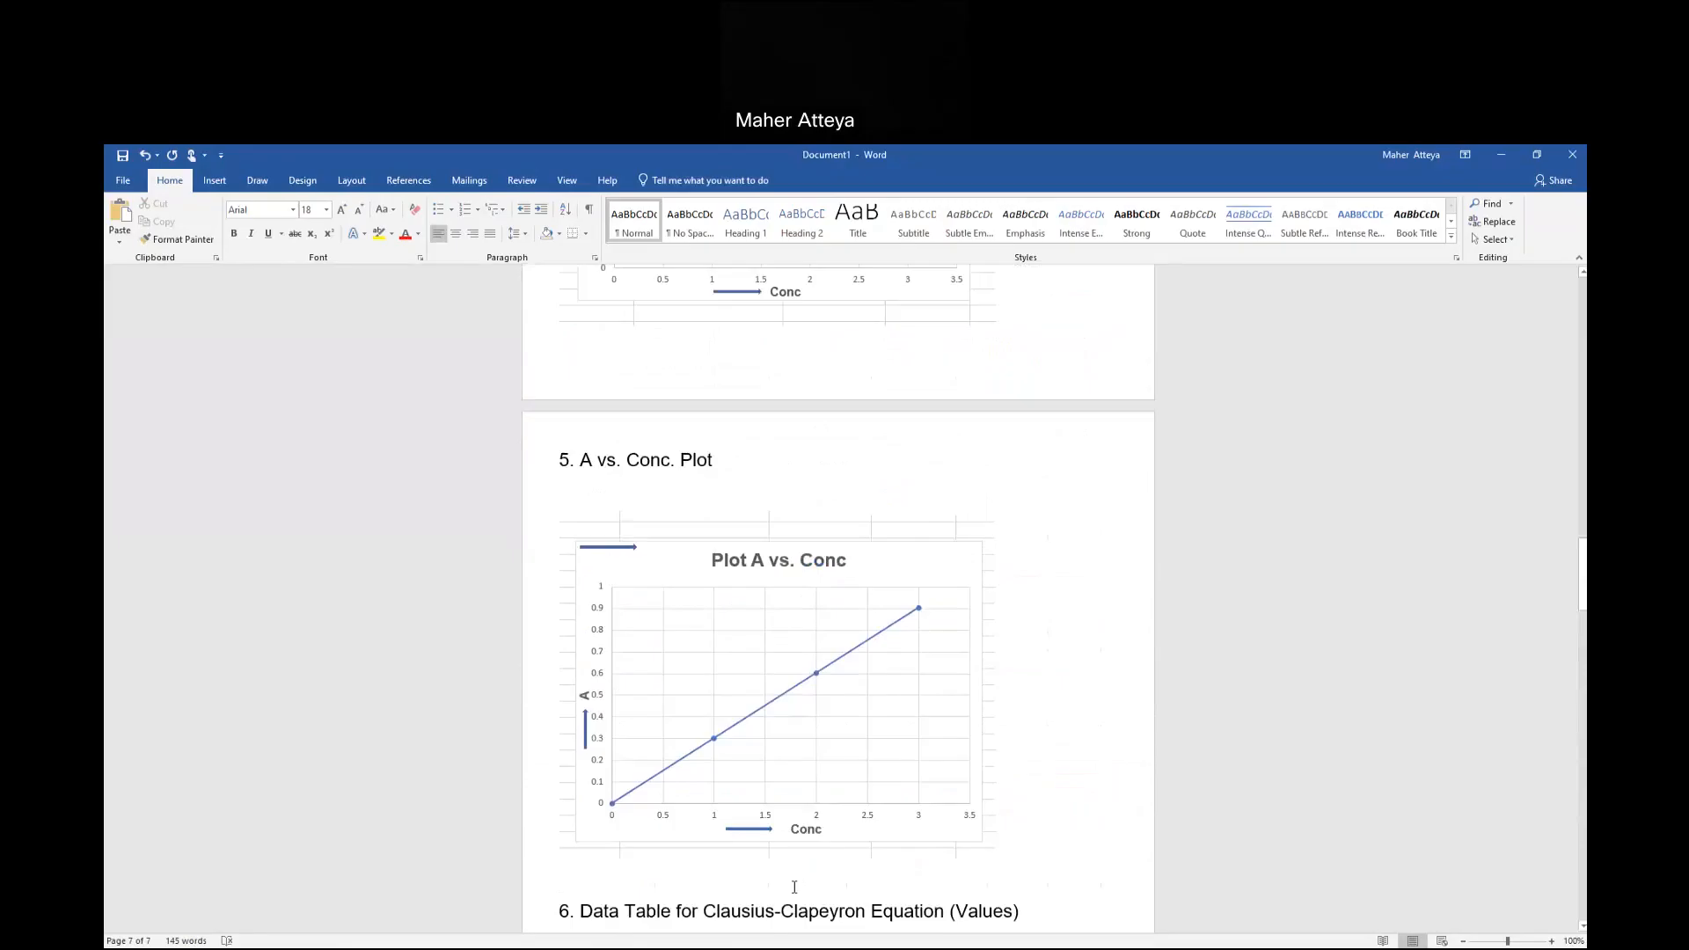
scroll(820, 895, up, 3)
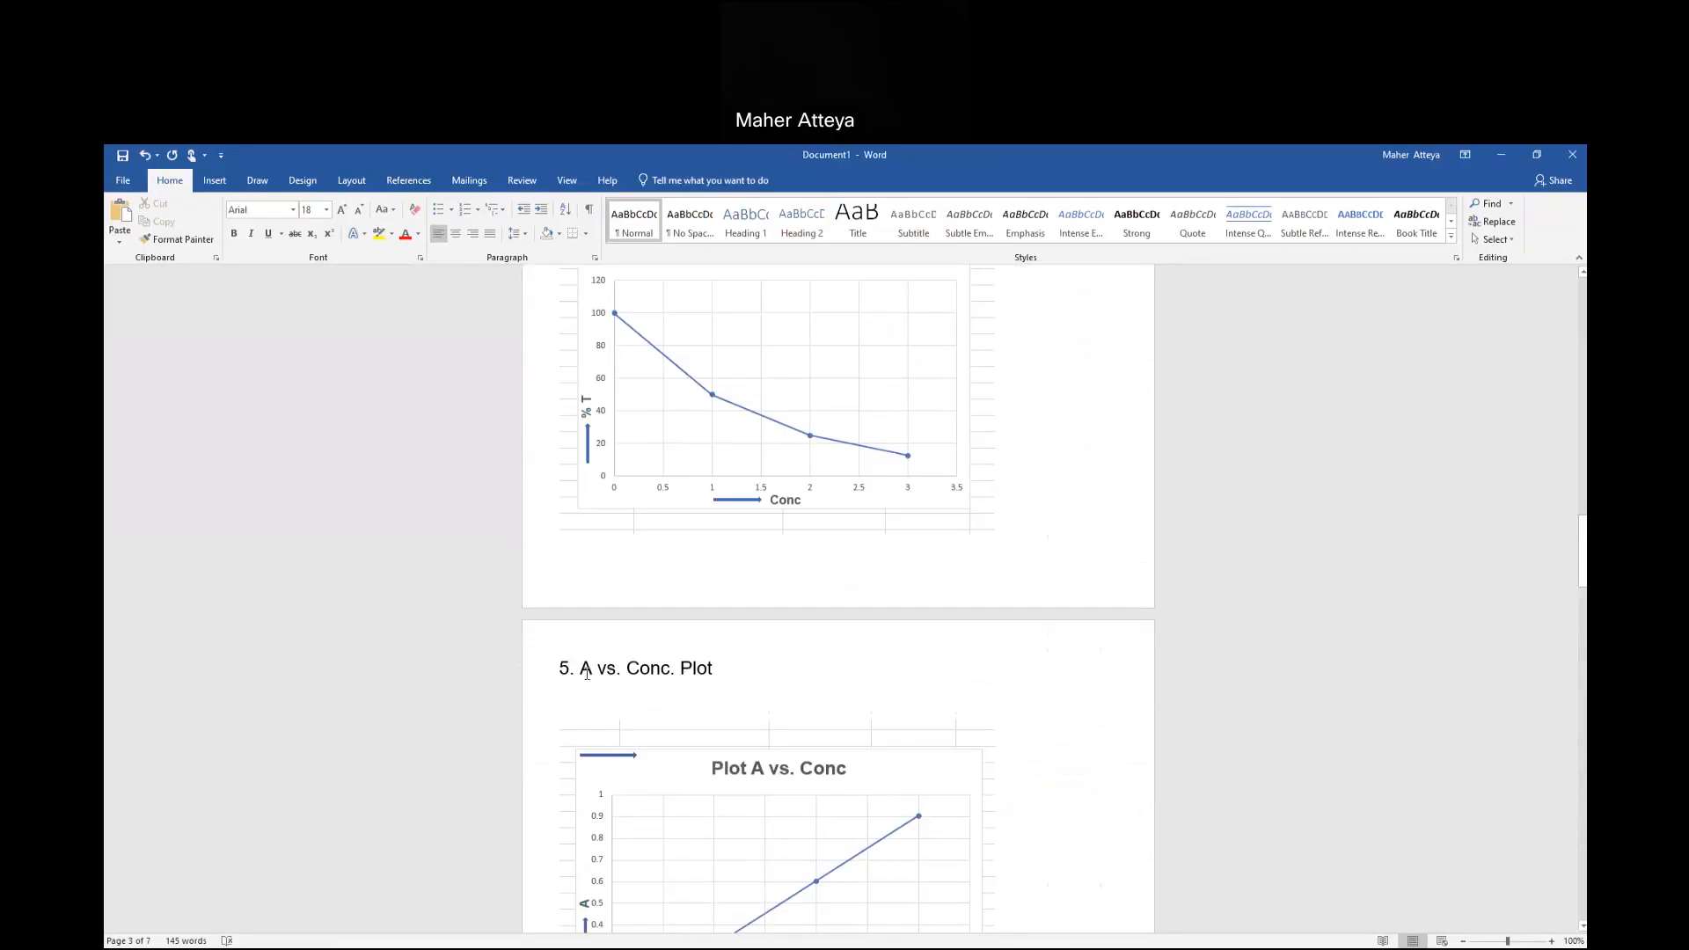
drag(583, 669, 714, 673)
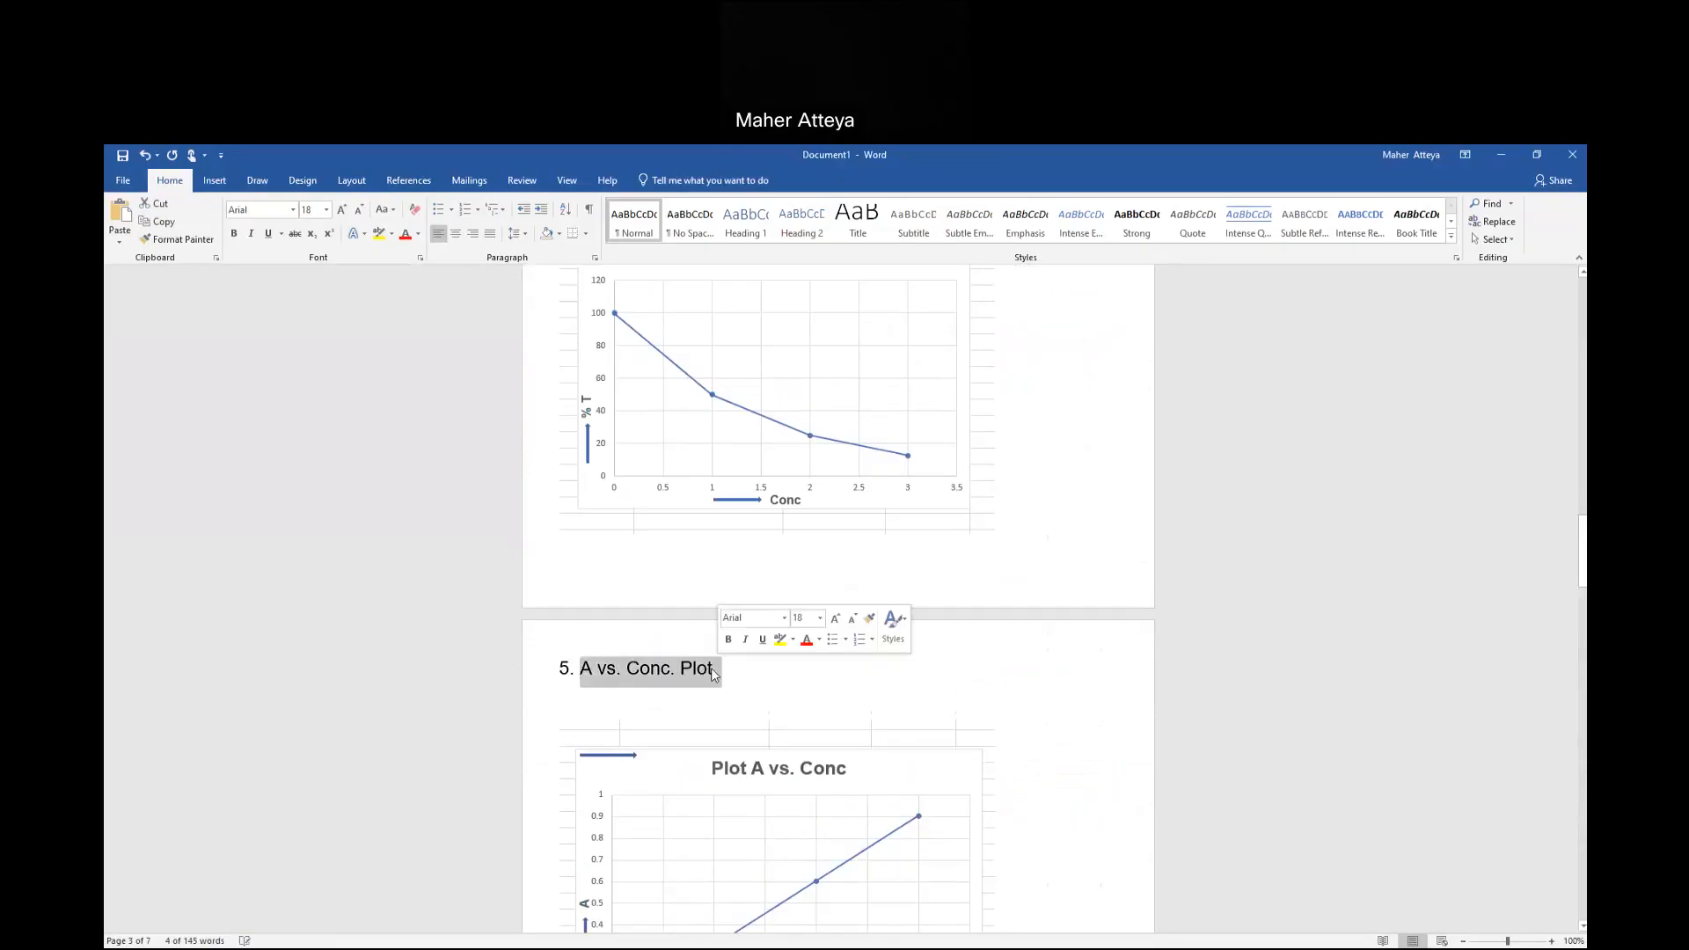
right_click(714, 673)
click(746, 704)
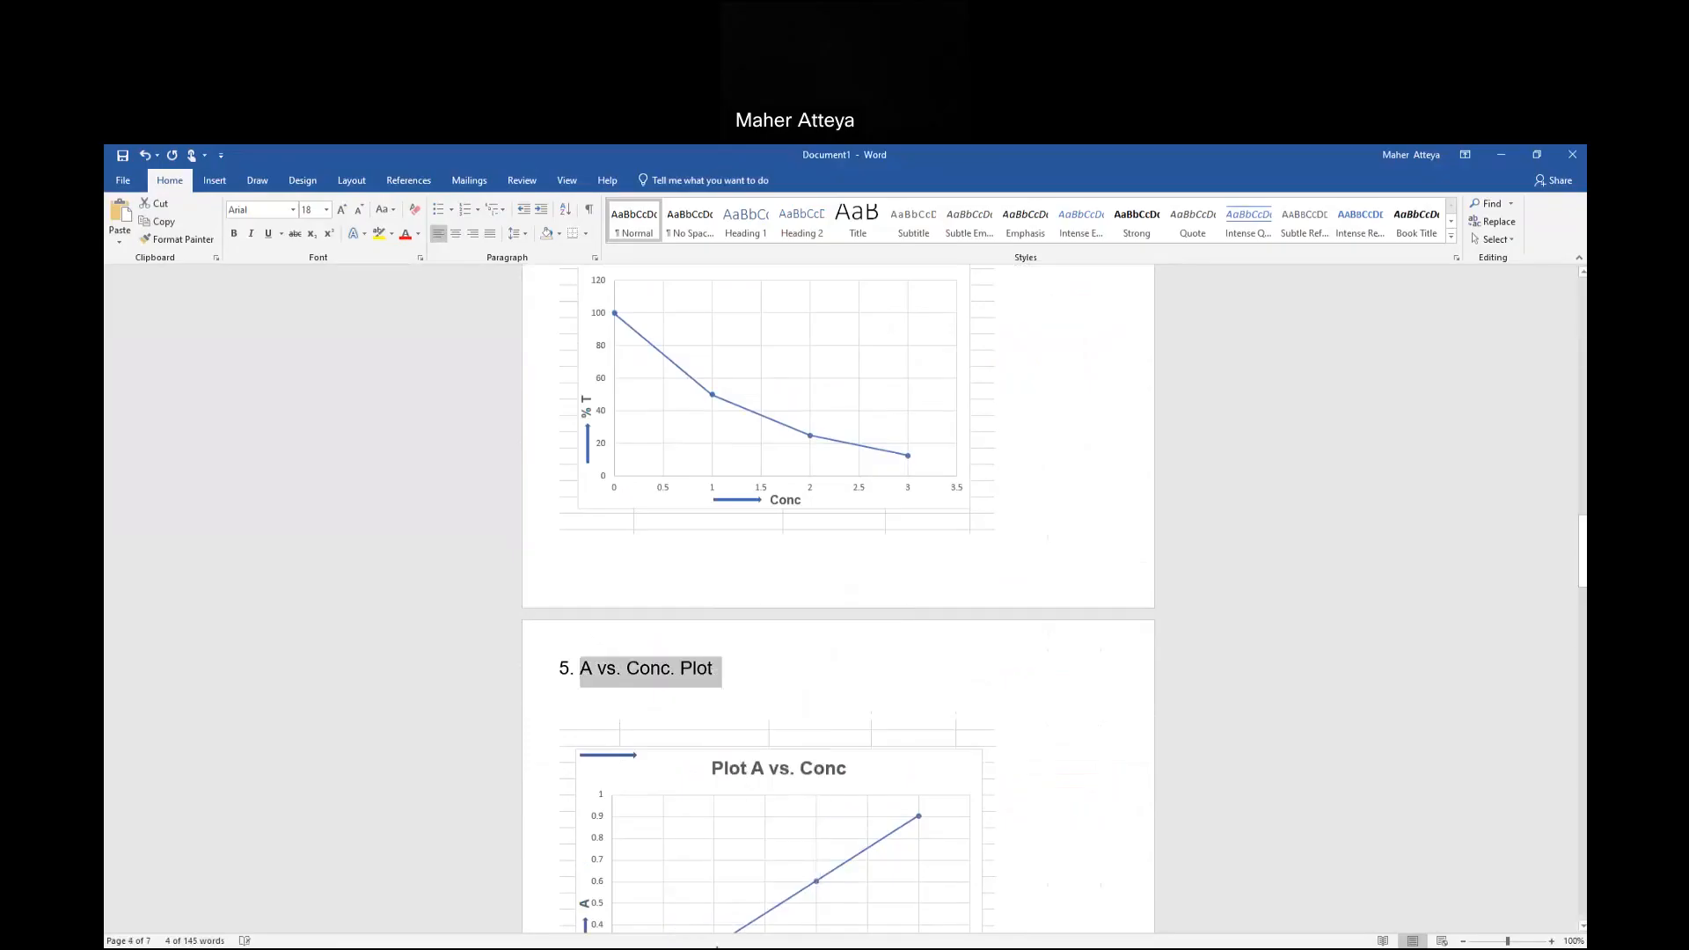
click(1010, 698)
scroll(1012, 698, up, 3)
scroll(1011, 699, up, 10)
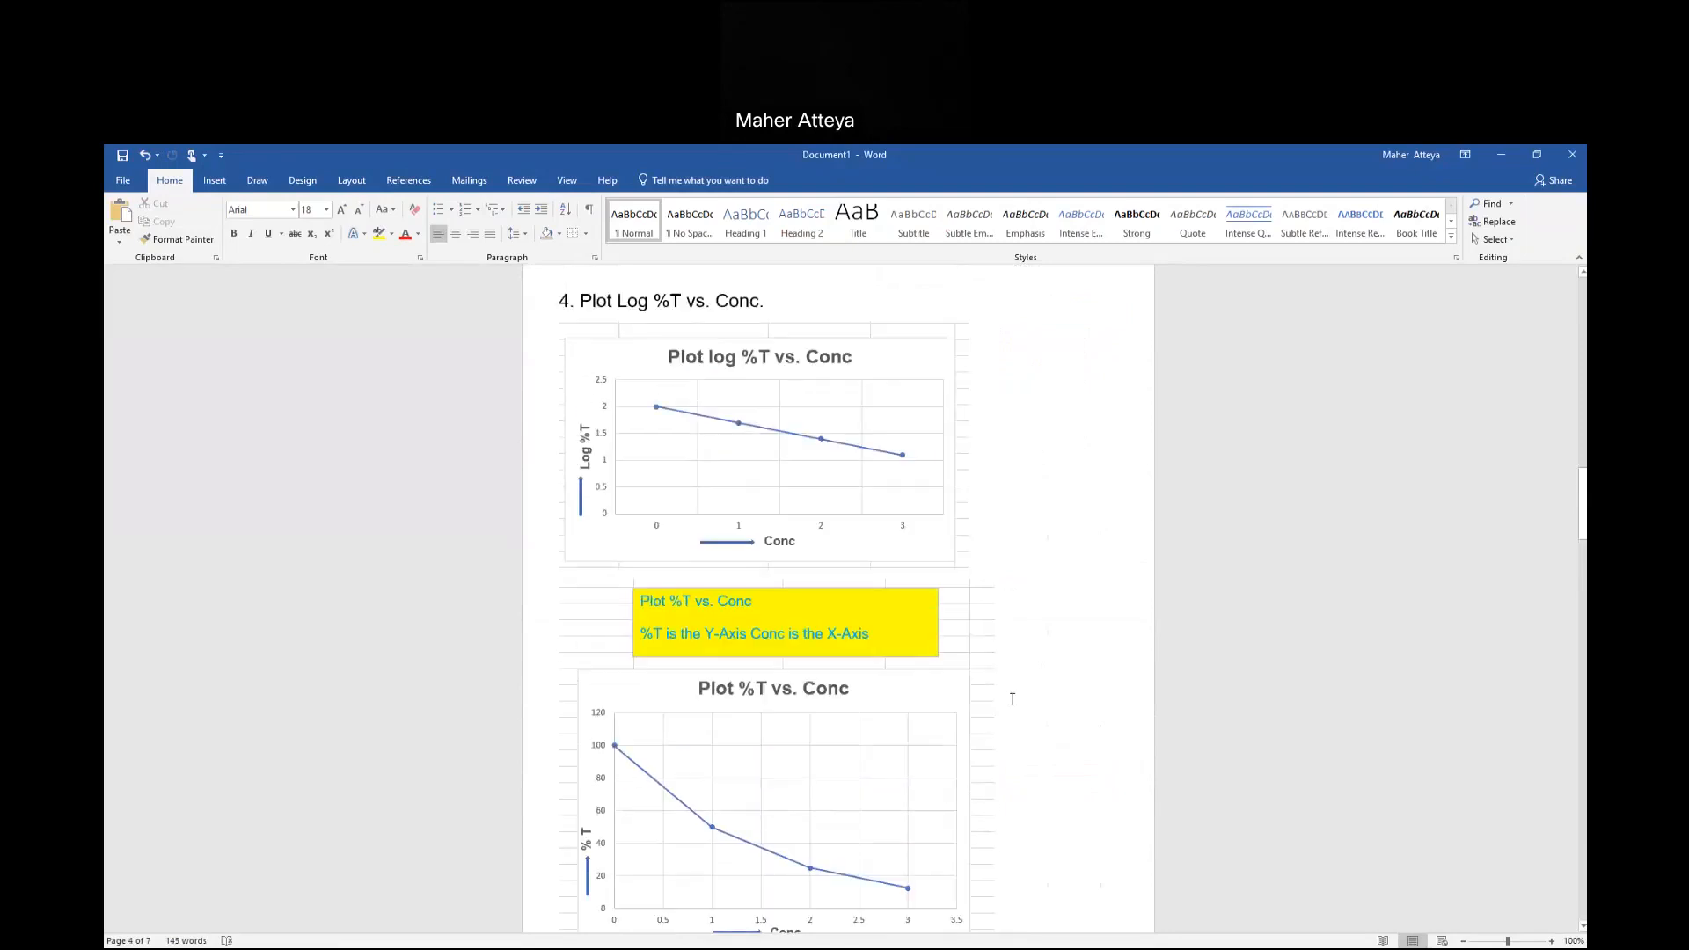
scroll(1012, 698, up, 5)
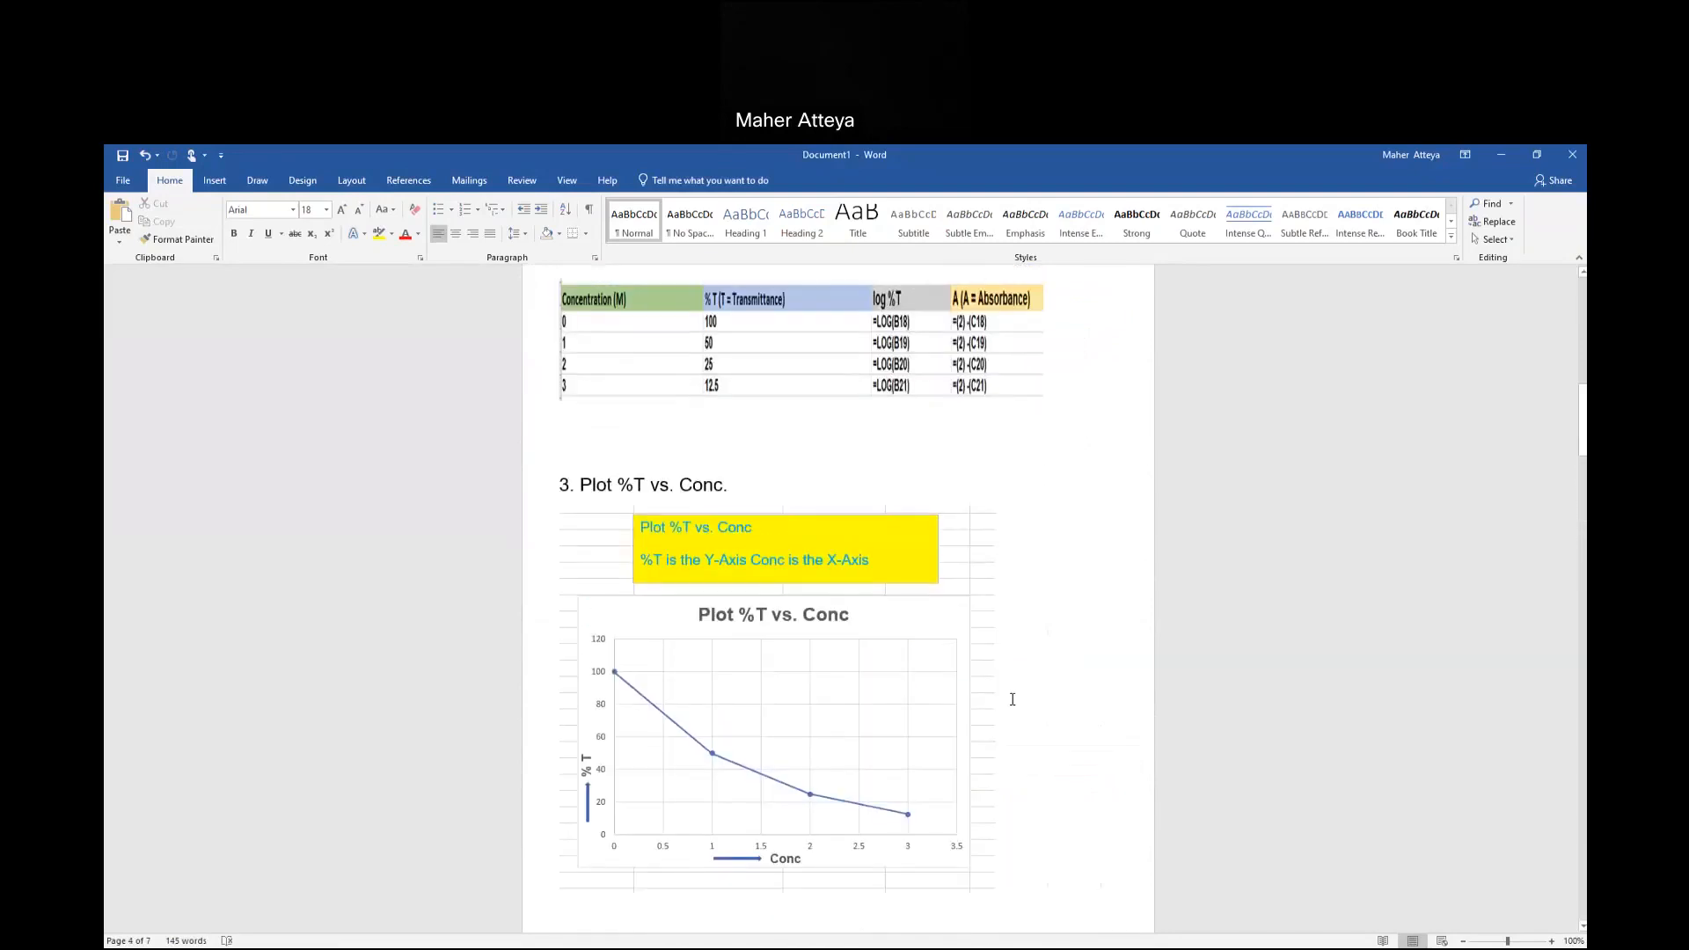
scroll(1013, 698, down, 2)
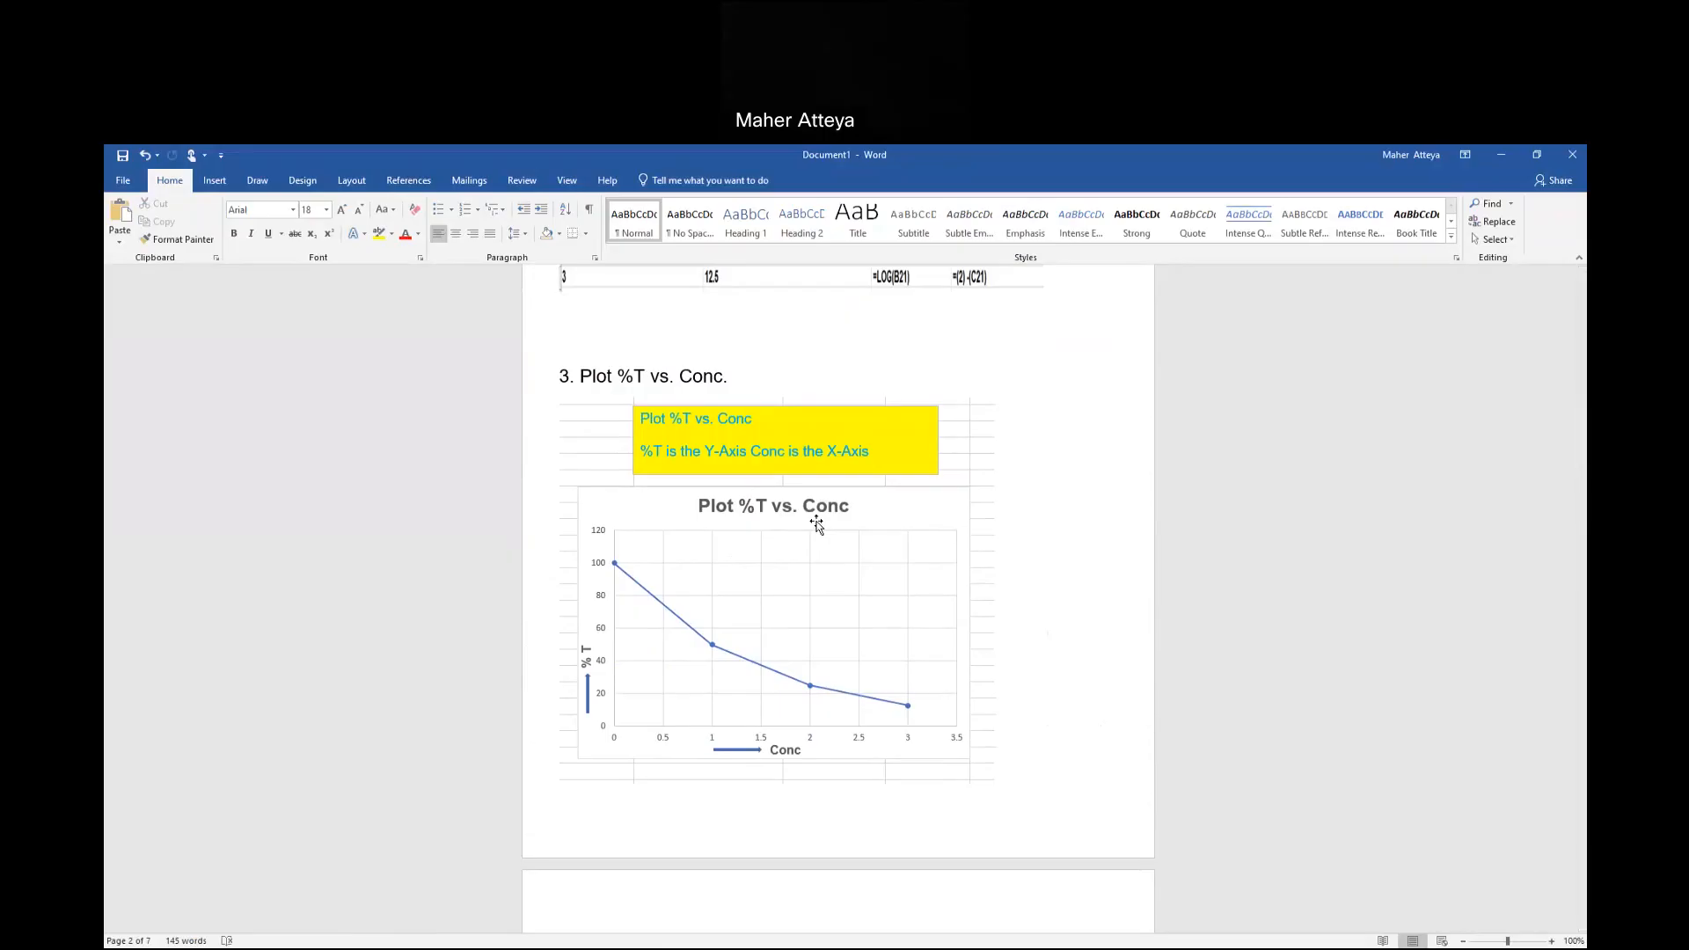
scroll(818, 528, up, 3)
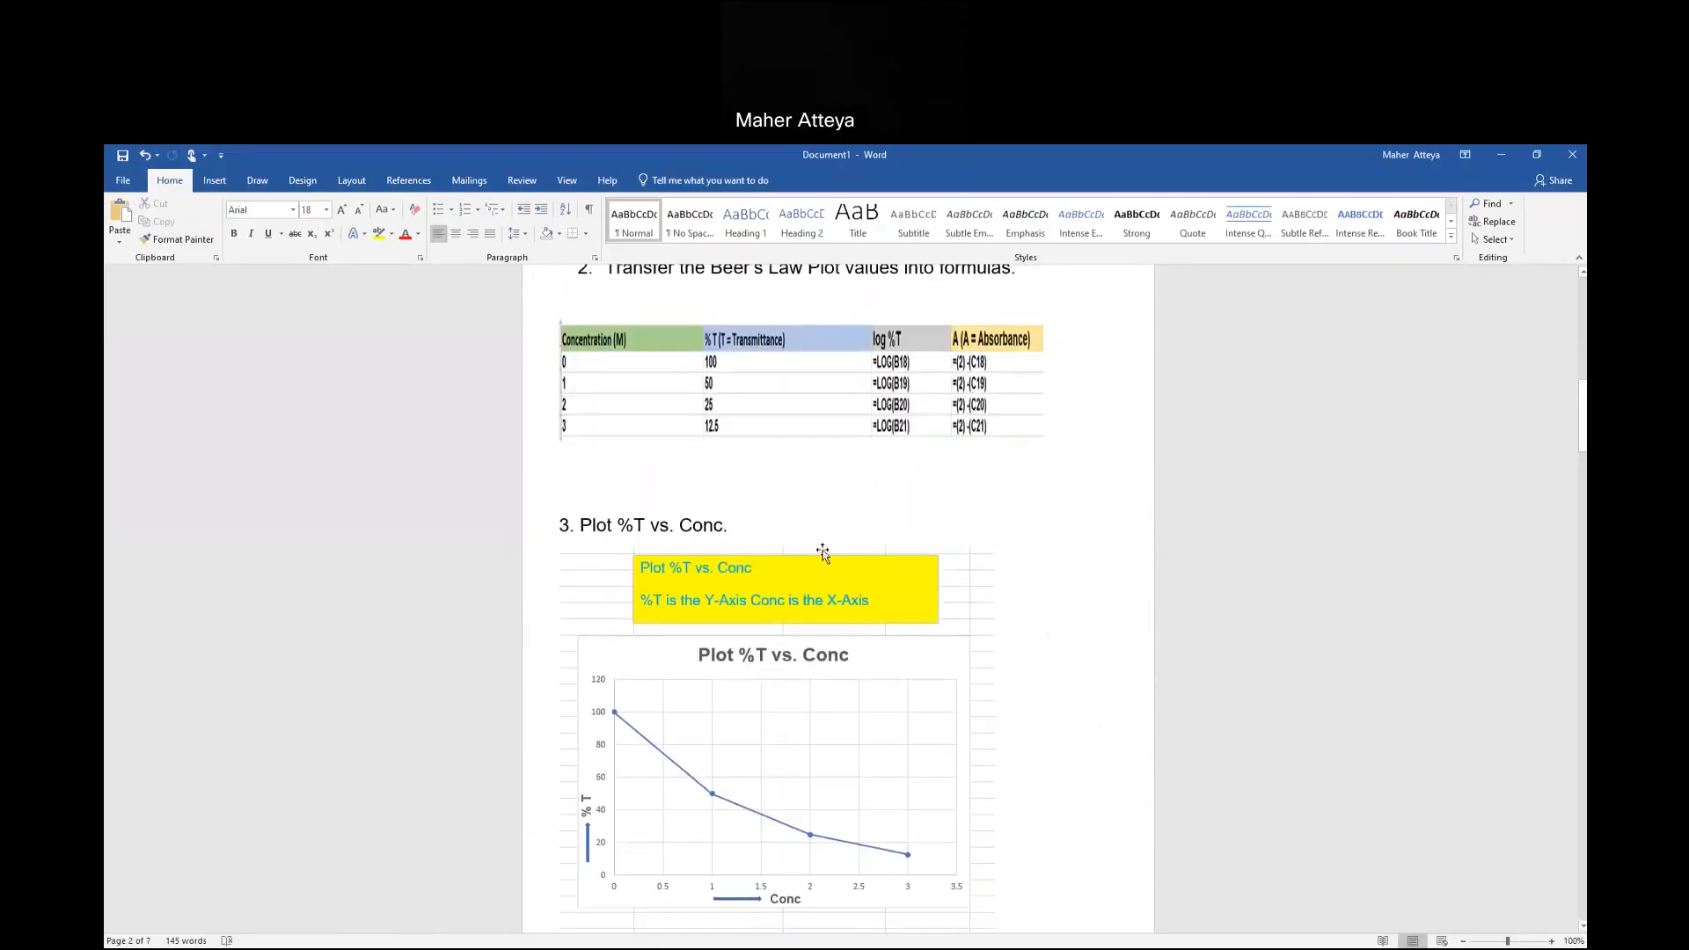
scroll(845, 617, up, 10)
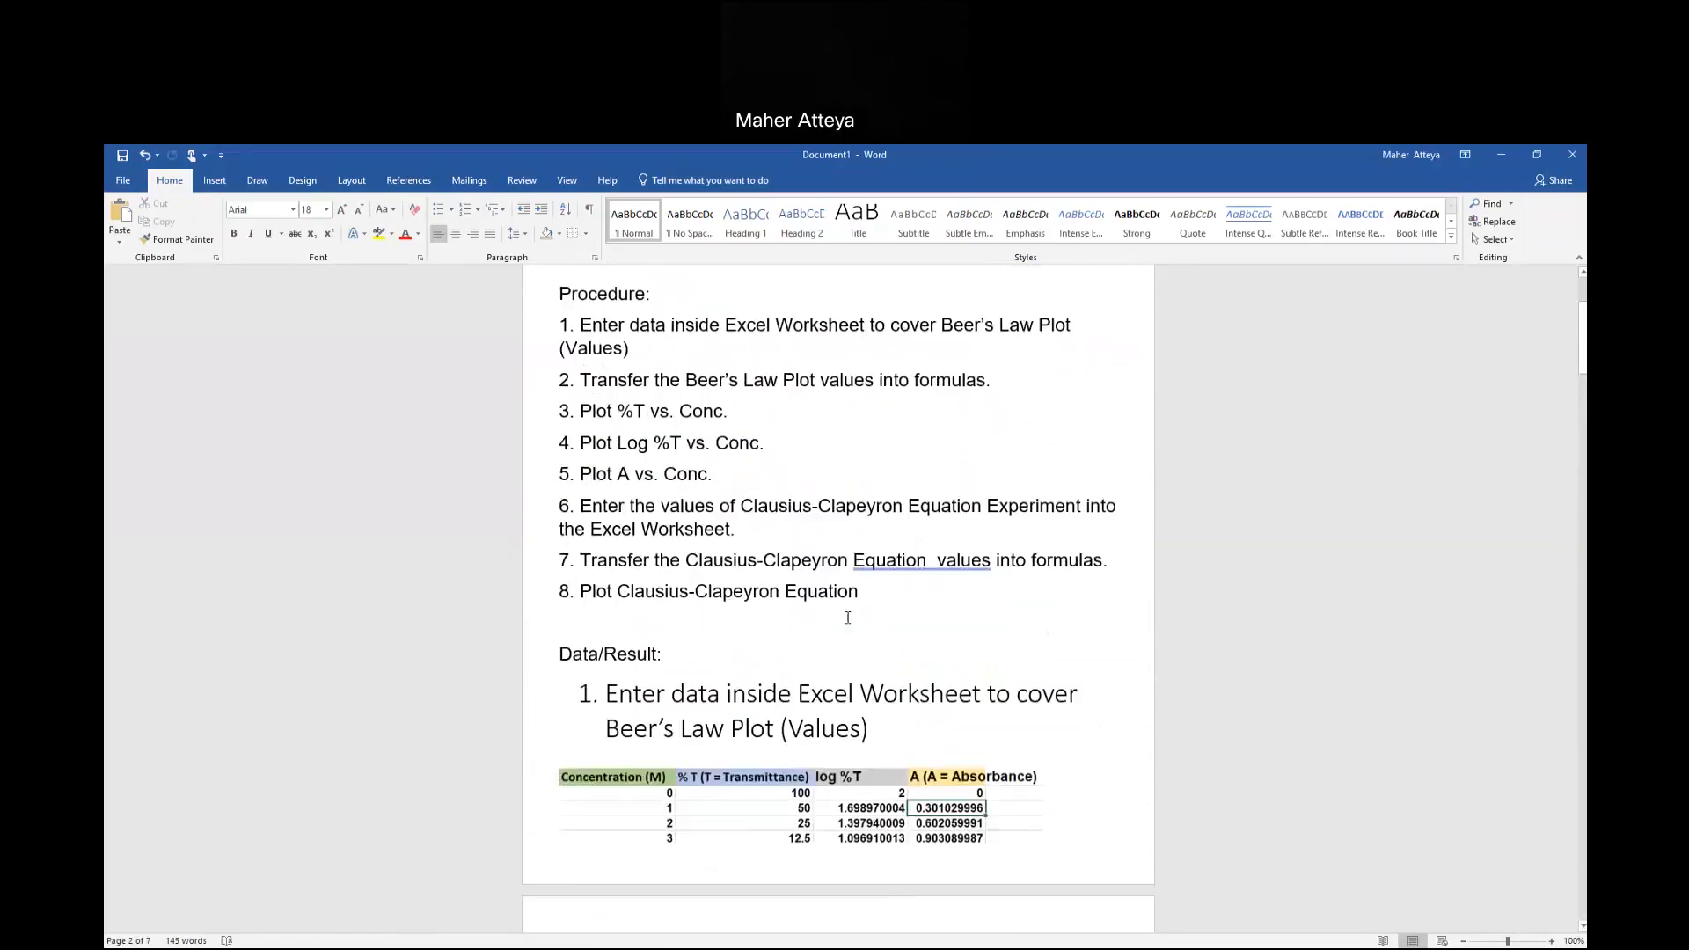
scroll(849, 622, down, 11)
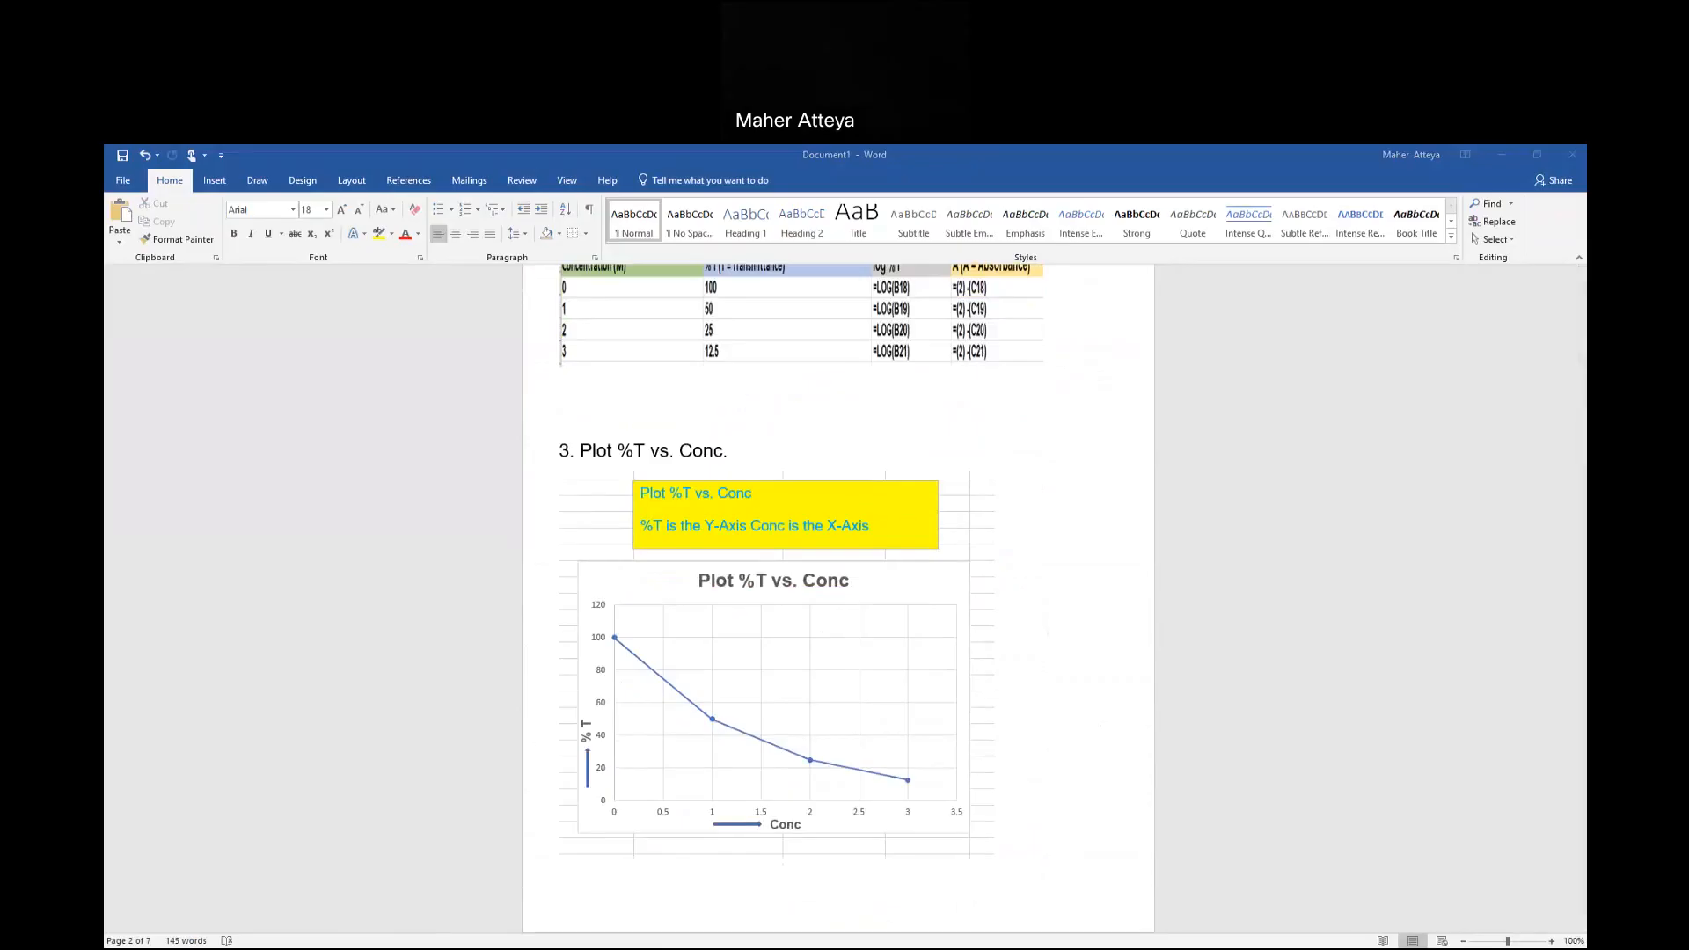
Begin a numbered list under the Discussion heading with "Plotting of T% versus" as item 1.
click(681, 892)
scroll(681, 892, down, 5)
scroll(681, 892, down, 15)
scroll(681, 892, down, 10)
scroll(681, 893, down, 12)
click(574, 660)
text(1. P)
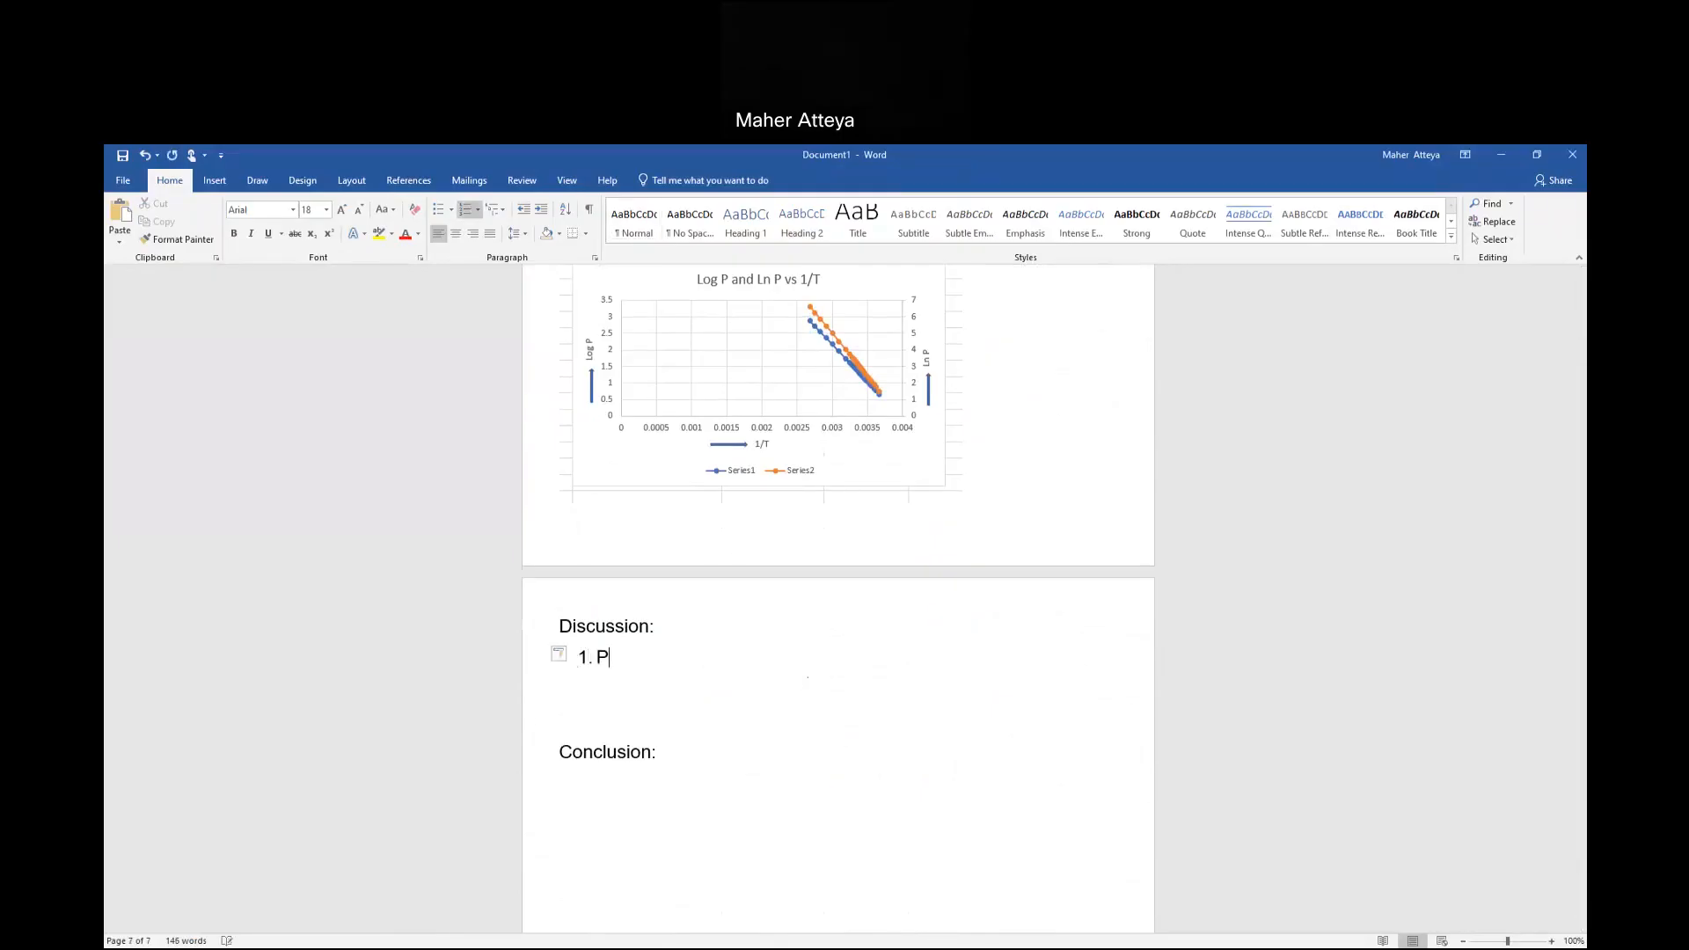
text(lotting of T% versus)
Check the shapes and axes of the %T, Log %T and A vs. Conc. plots against the discussion point.
scroll(697, 758, up, 3)
scroll(696, 759, up, 15)
scroll(762, 702, up, 12)
scroll(778, 695, up, 8)
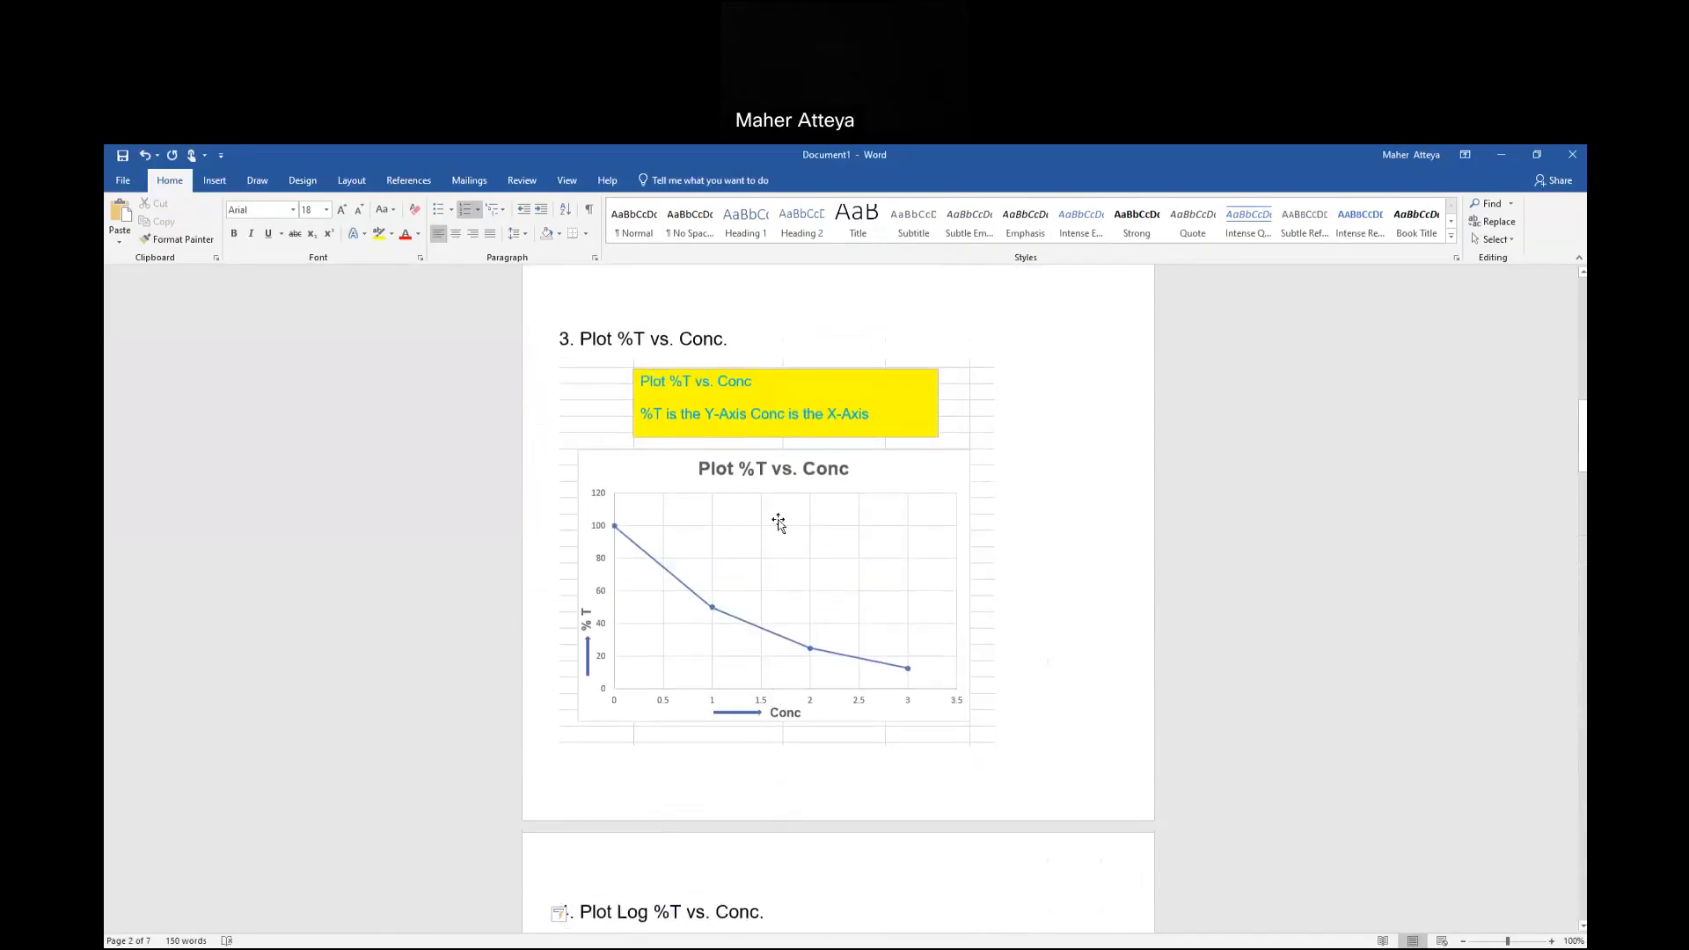
scroll(845, 748, down, 2)
scroll(845, 749, down, 7)
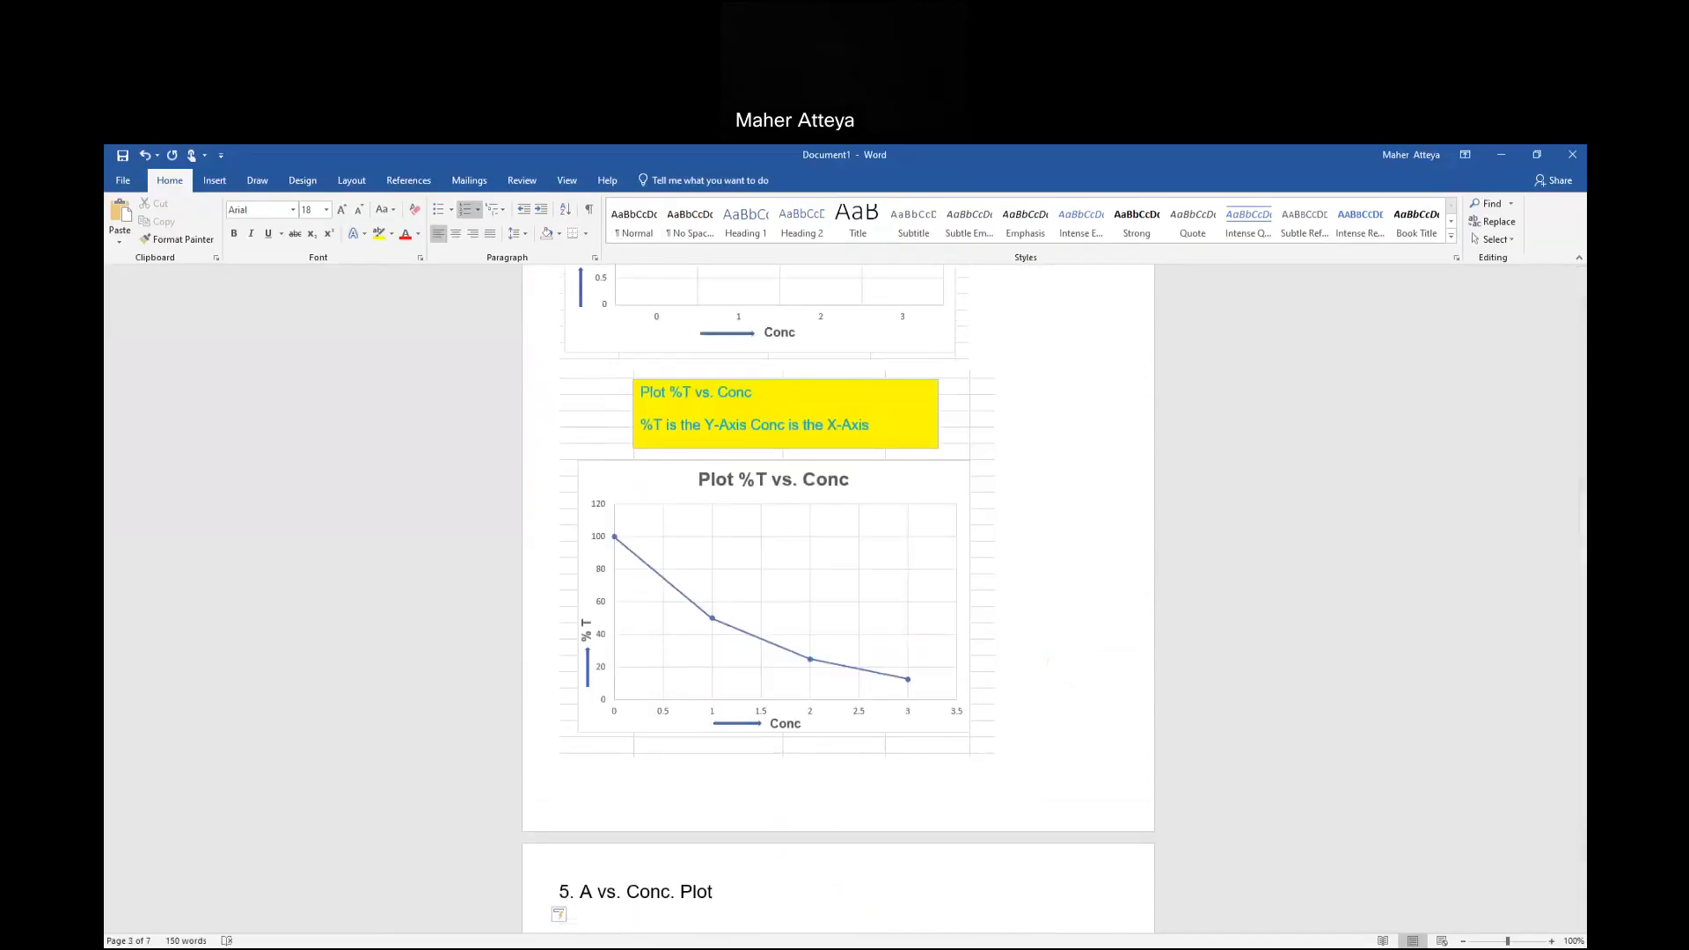
key(alt+Tab)
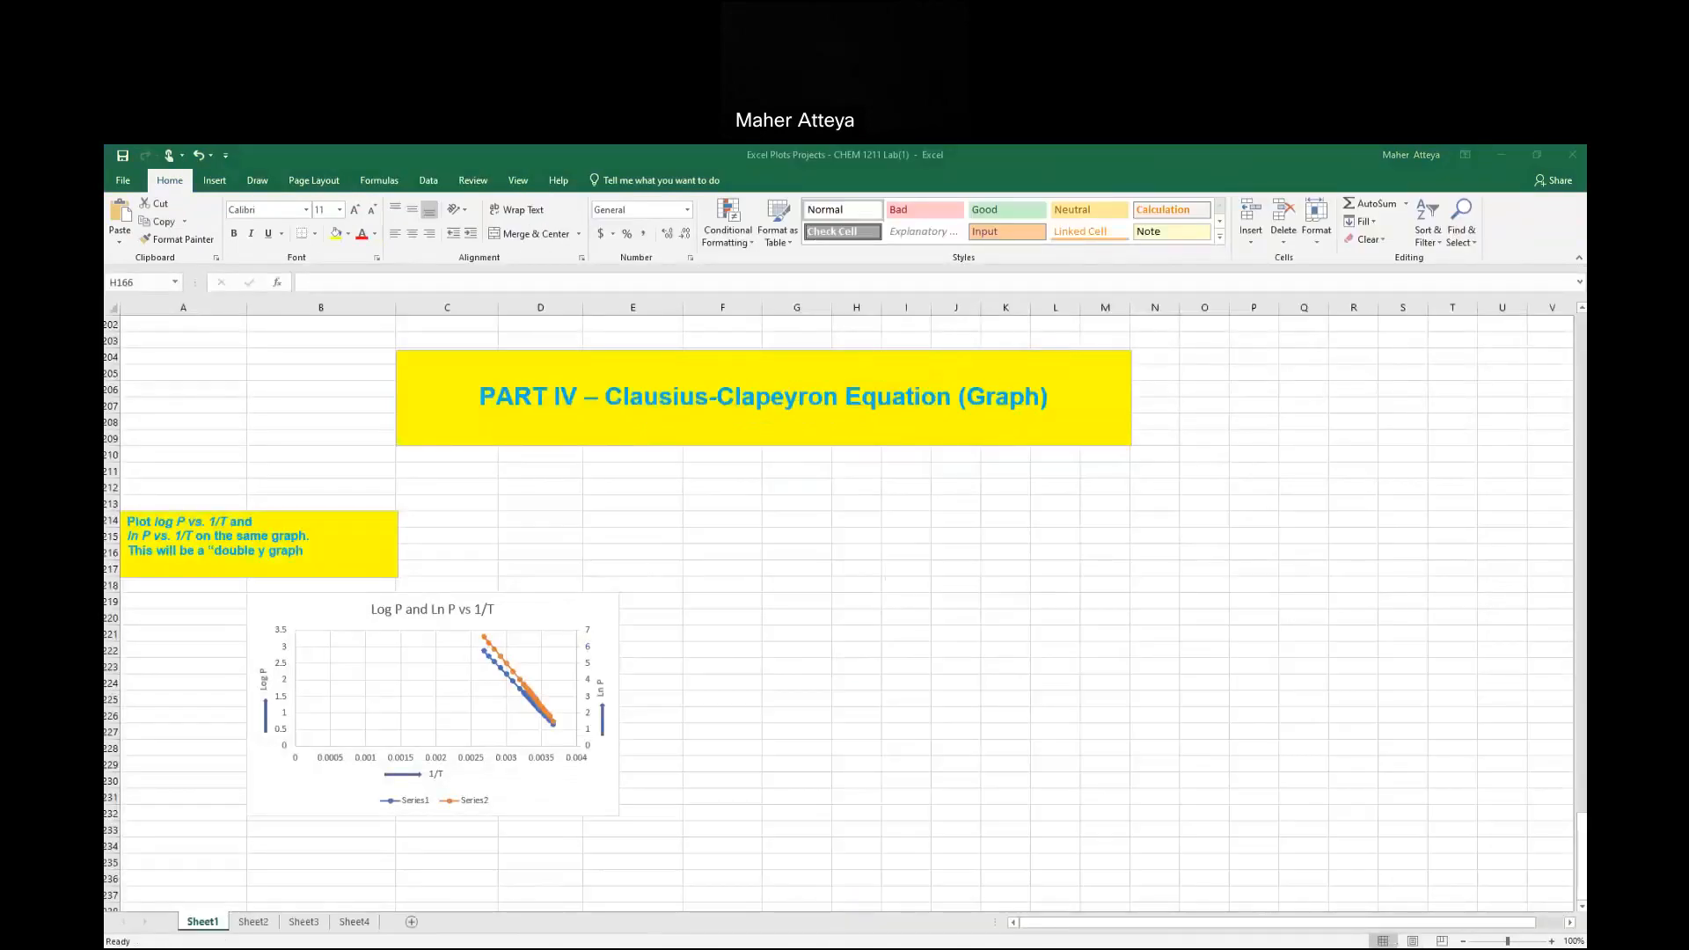
key(alt+Tab)
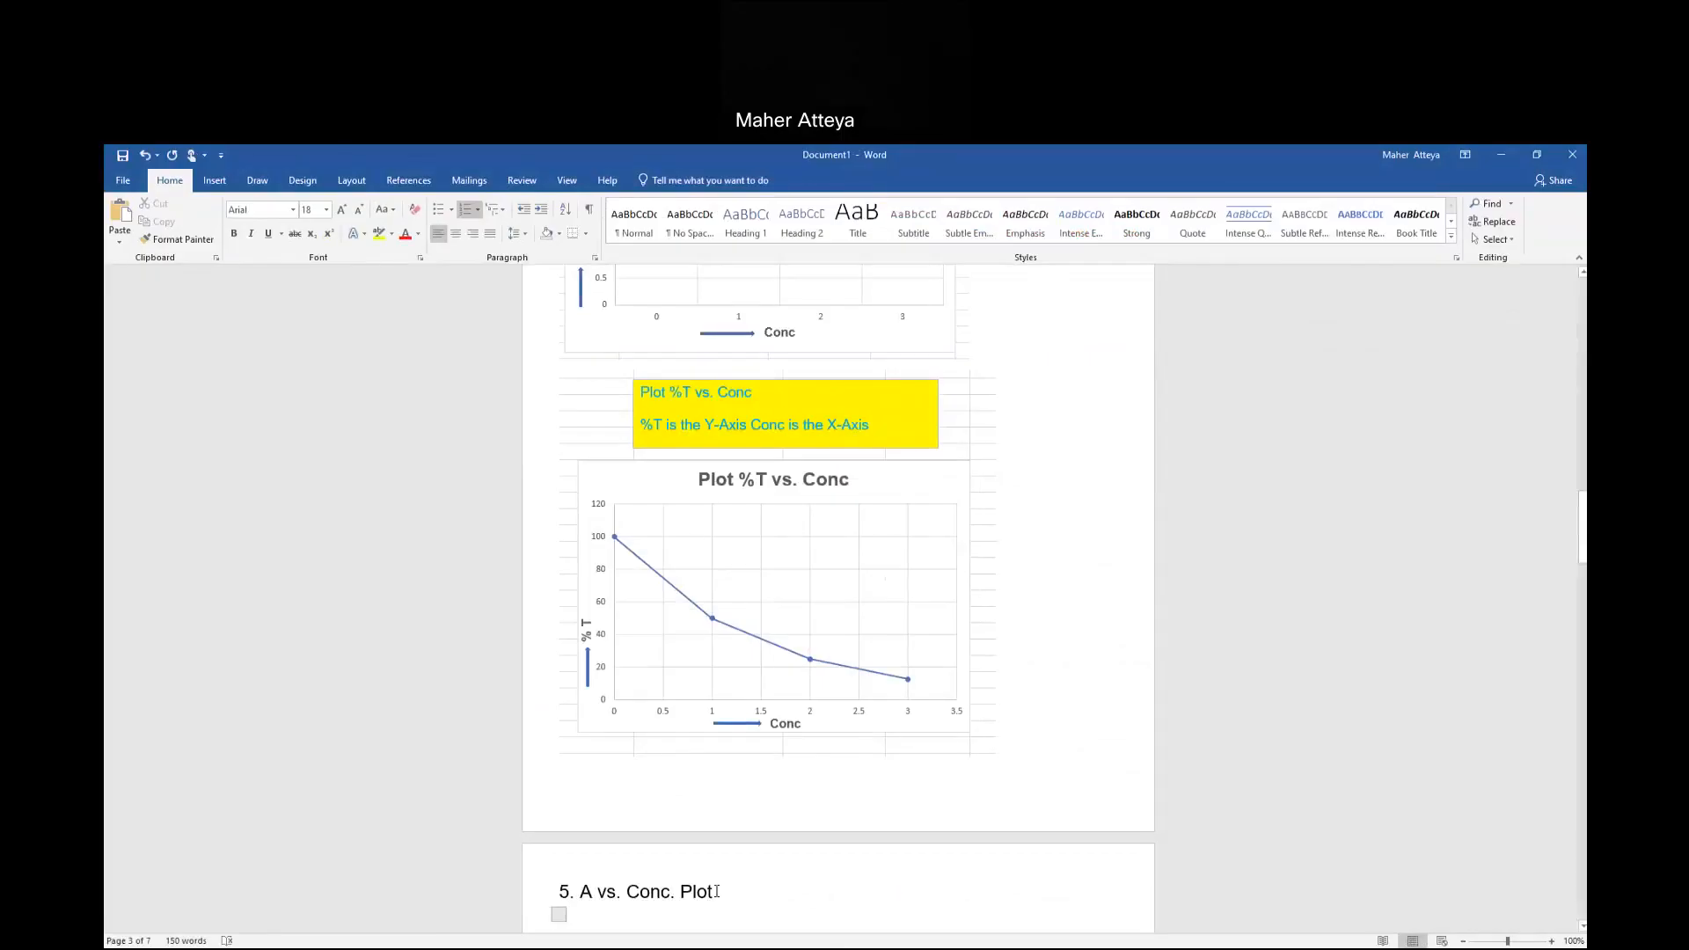
scroll(717, 891, down, 15)
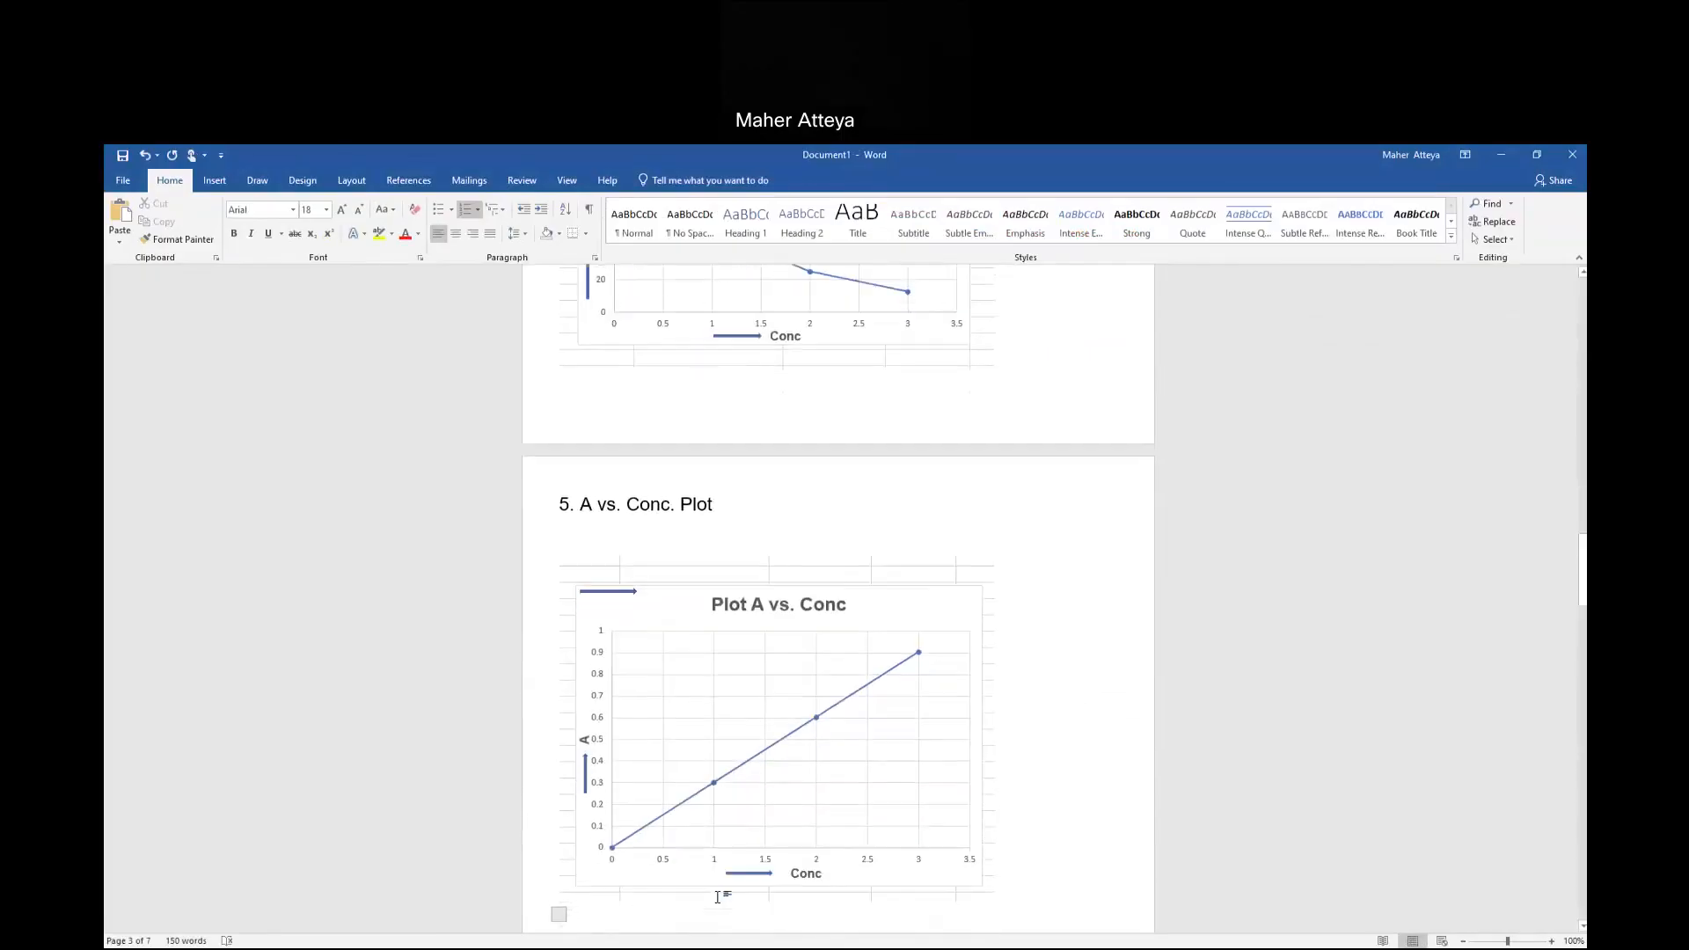
scroll(721, 905, down, 20)
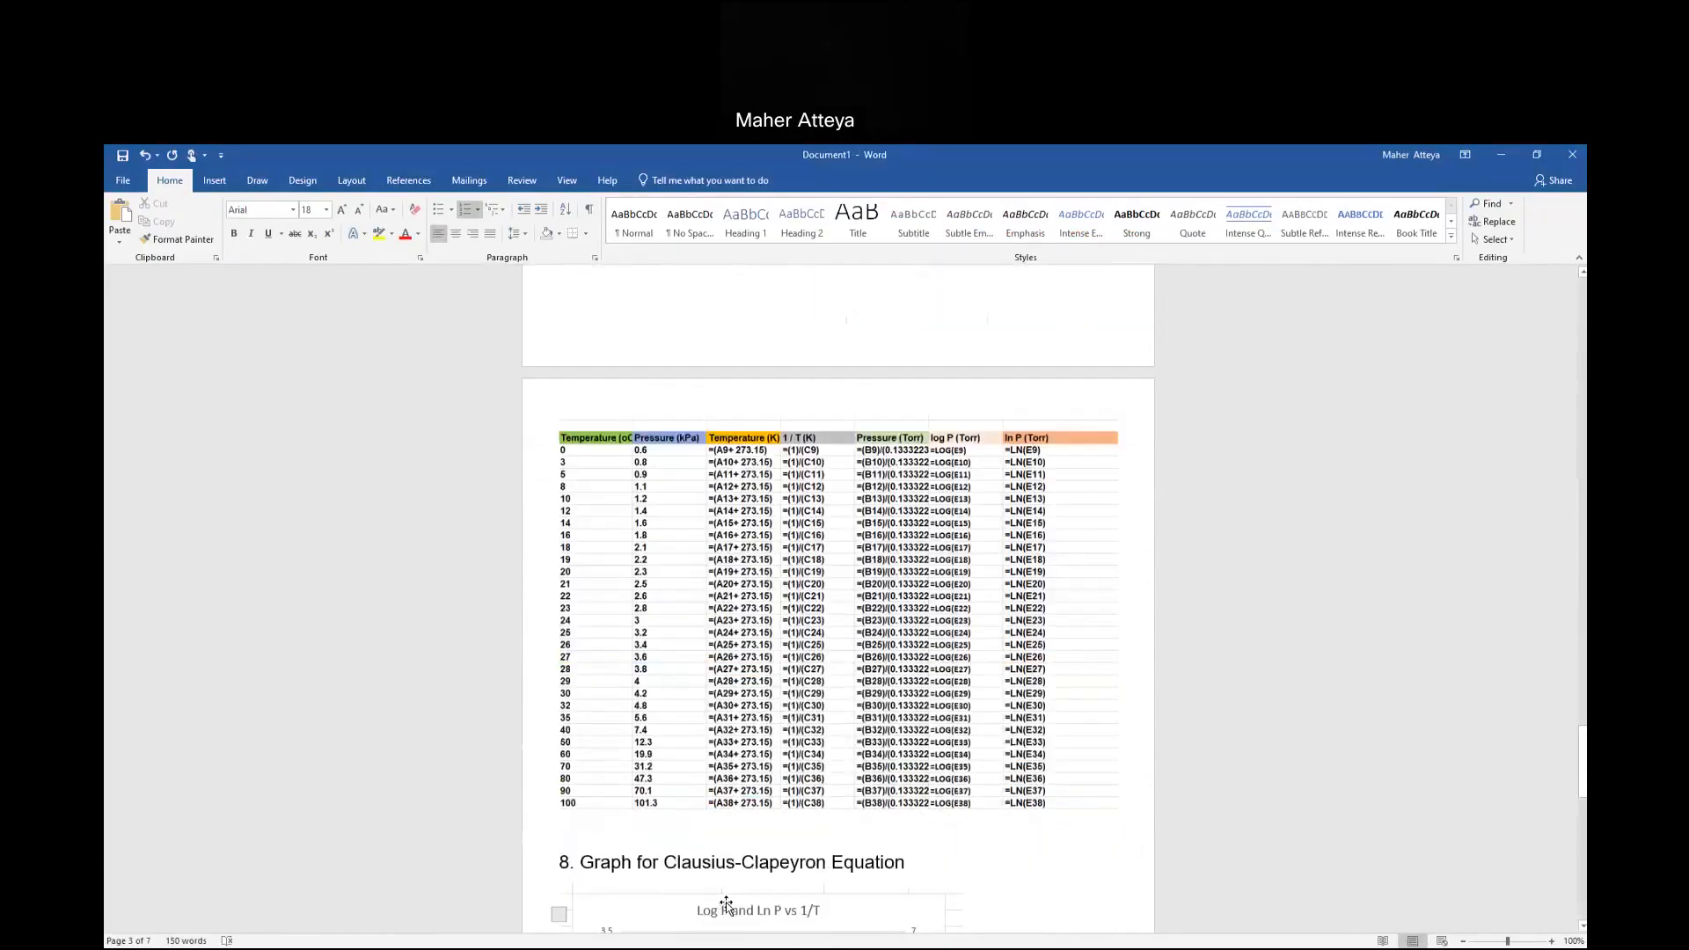
scroll(727, 902, down, 1)
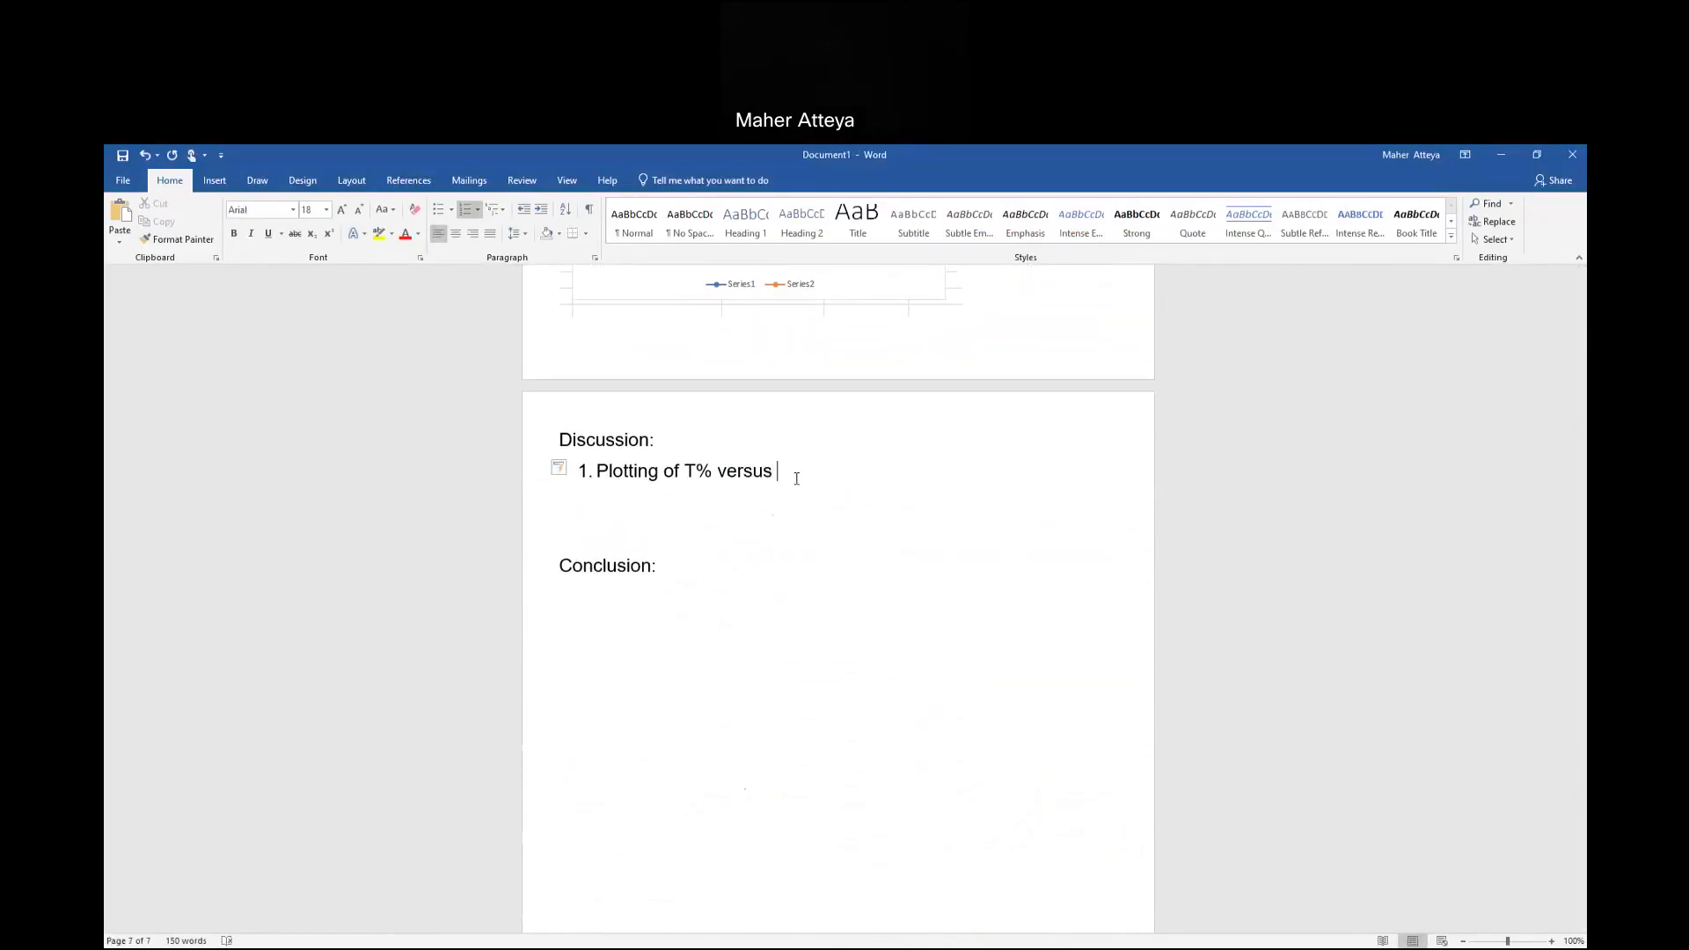
Complete discussion item 1 with "Concentration is not linear" and start list item 2.
click(797, 479)
text(Concentration is not linear)
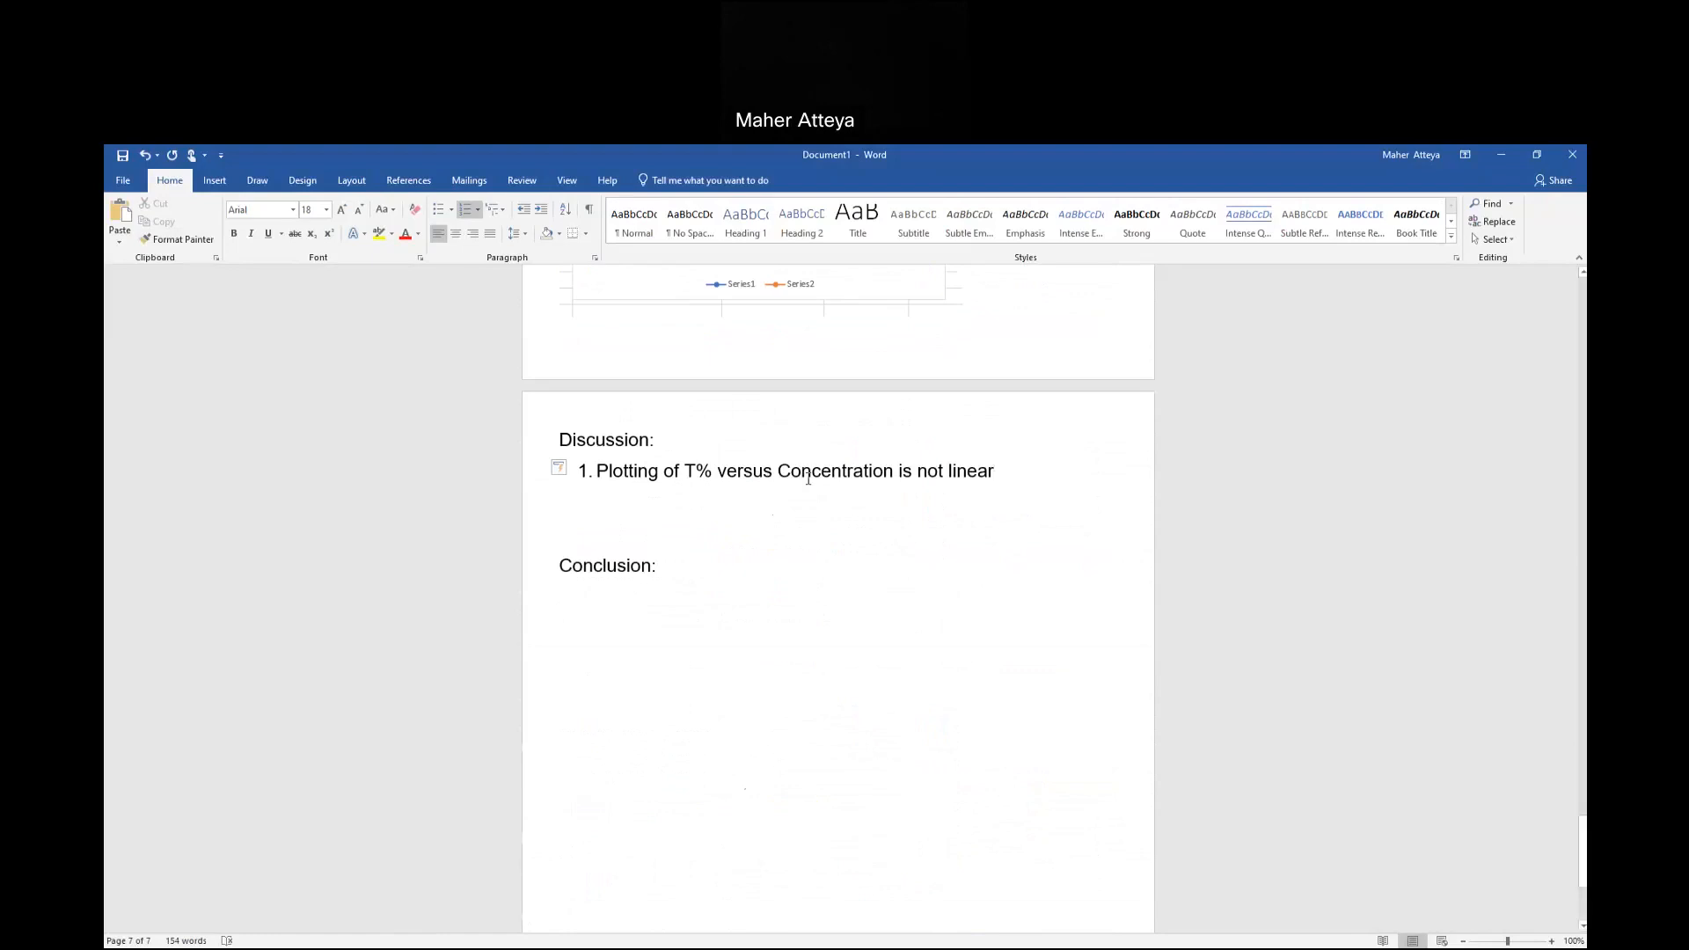
key(Return)
Compare the %T vs. Conc., Log %T vs. Conc. and A vs. Conc. plots before writing the next discussion point.
scroll(860, 539, up, 6)
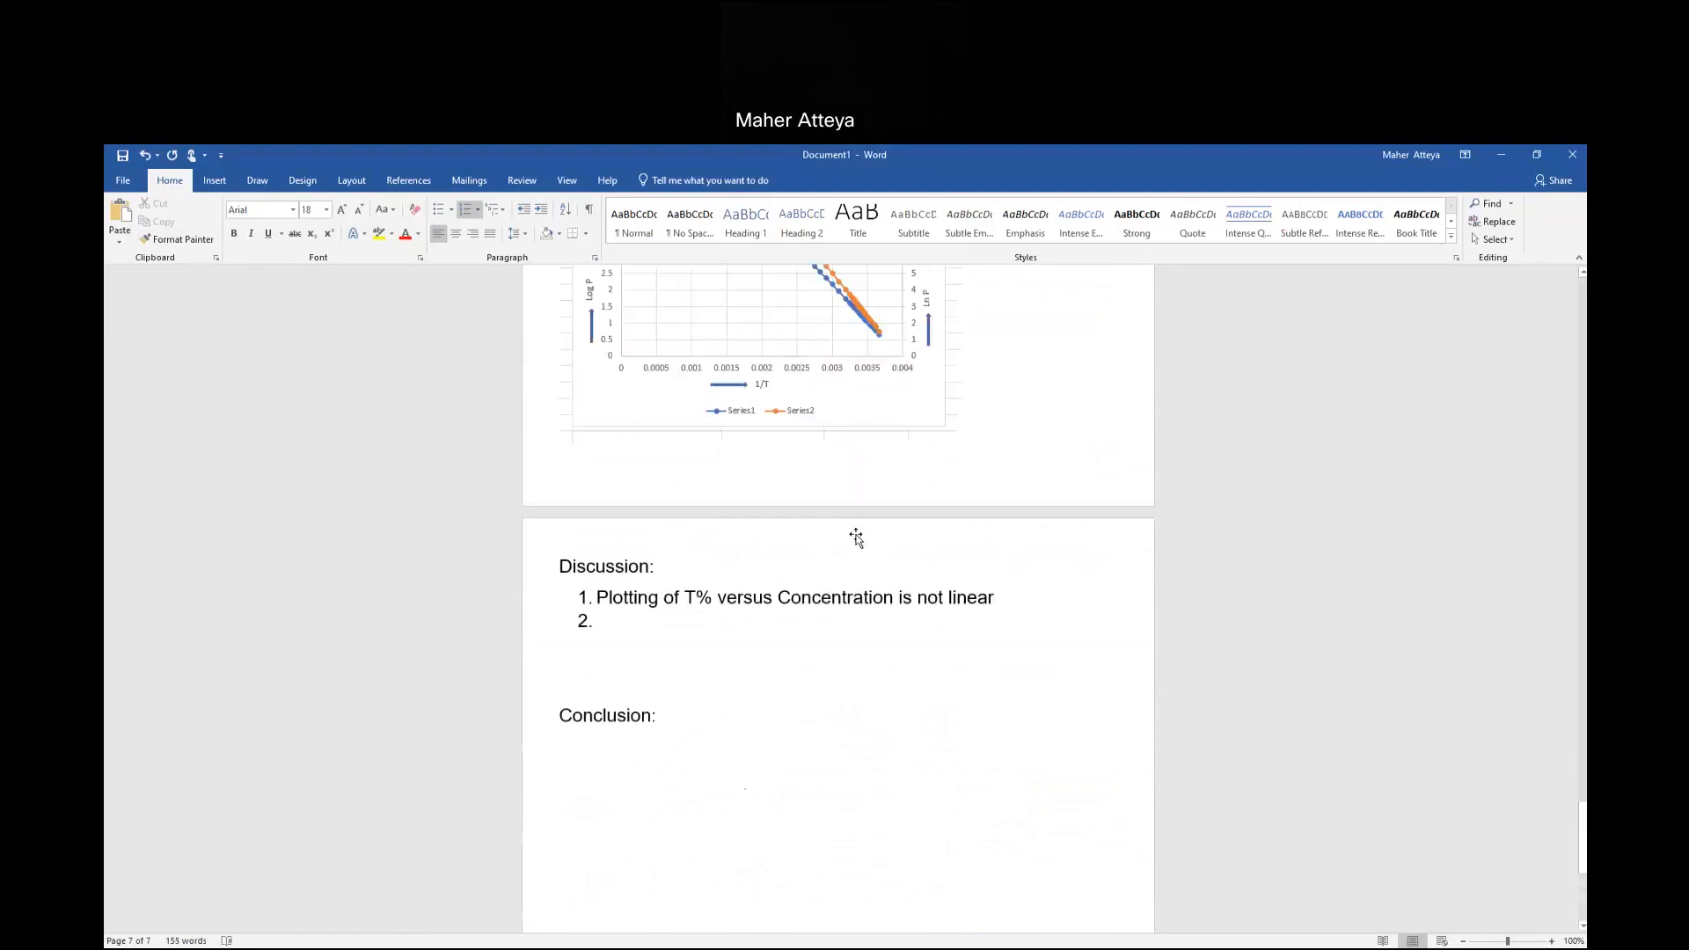
scroll(842, 601, up, 15)
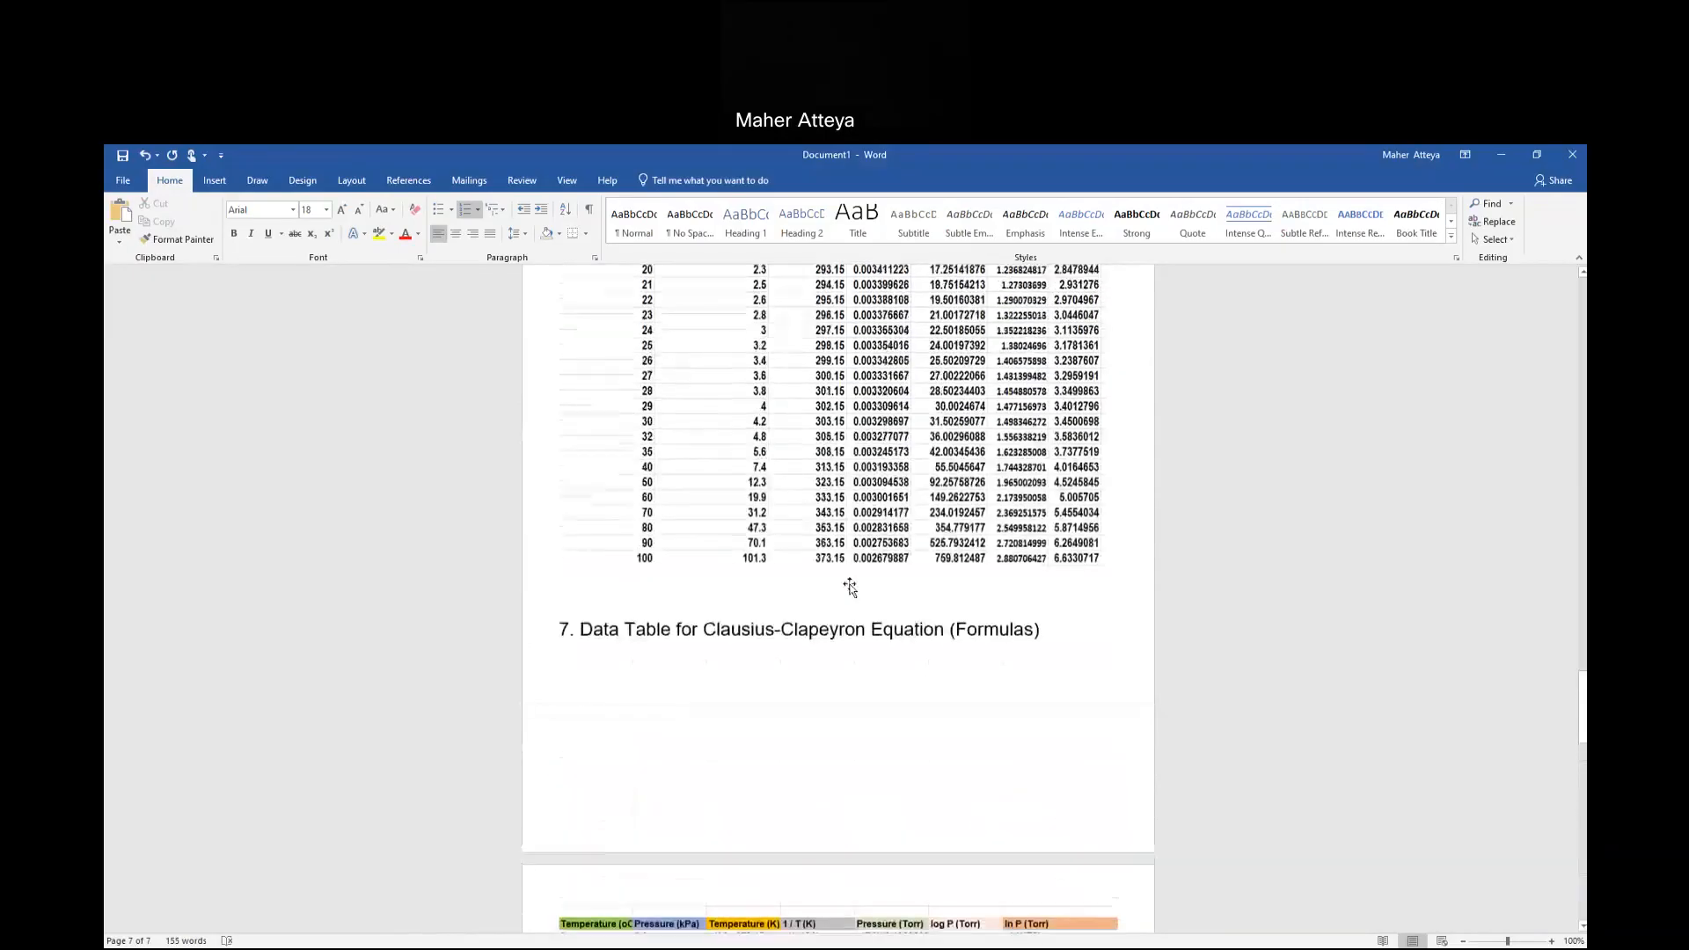
scroll(850, 583, up, 15)
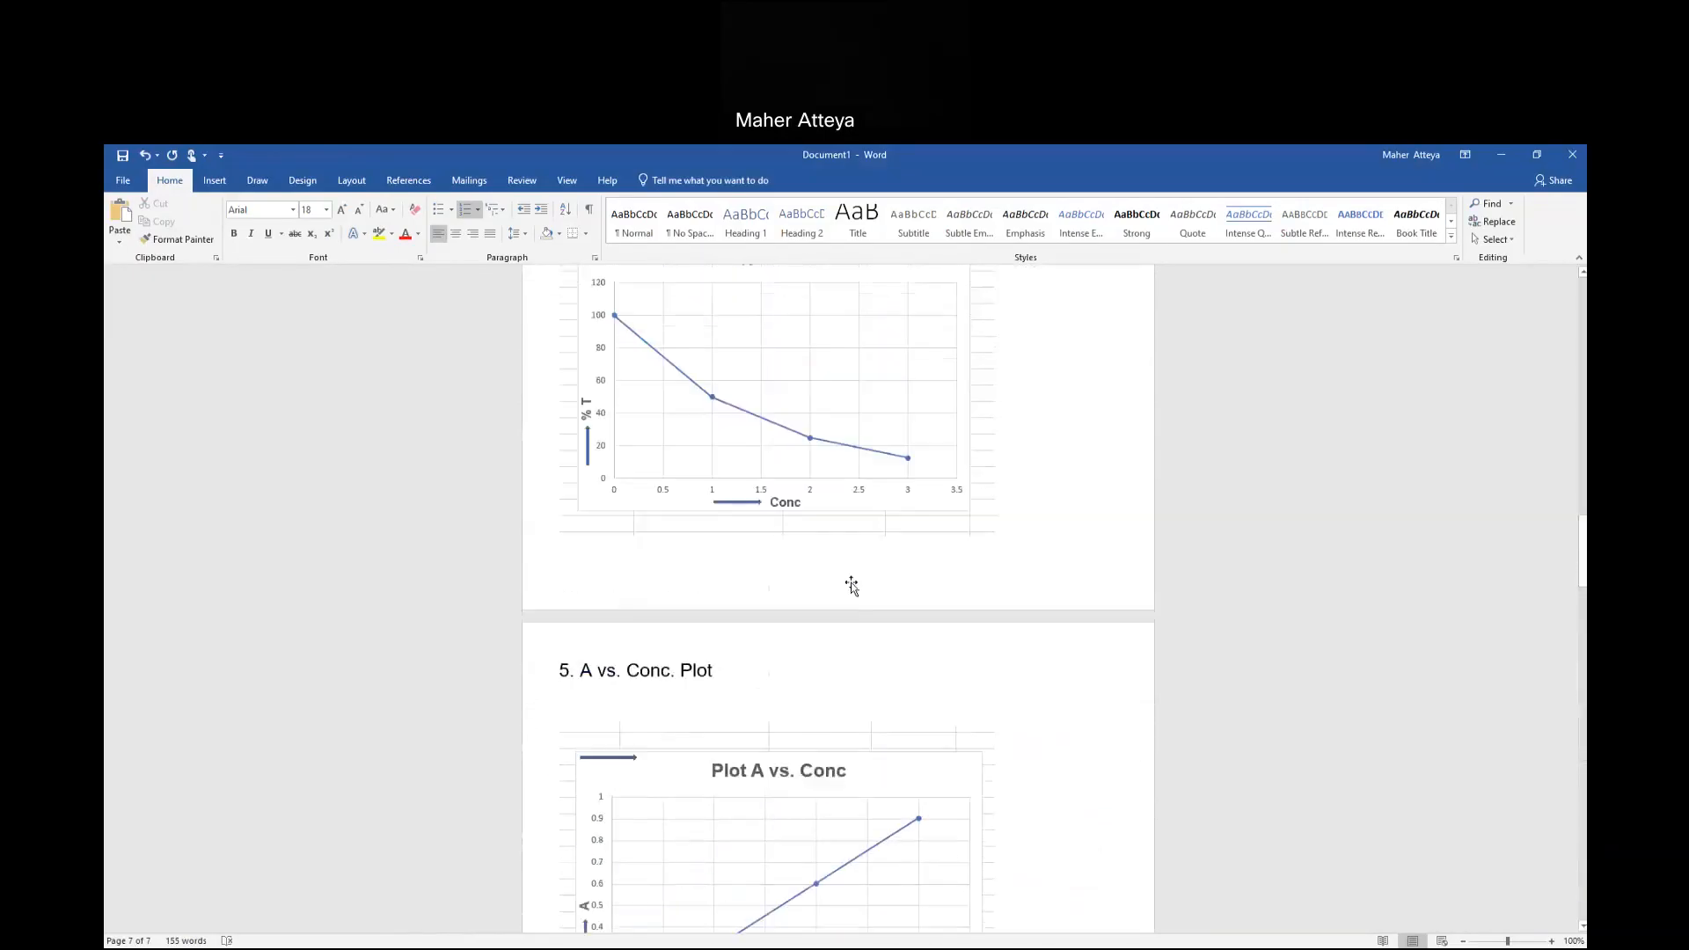
scroll(851, 586, up, 12)
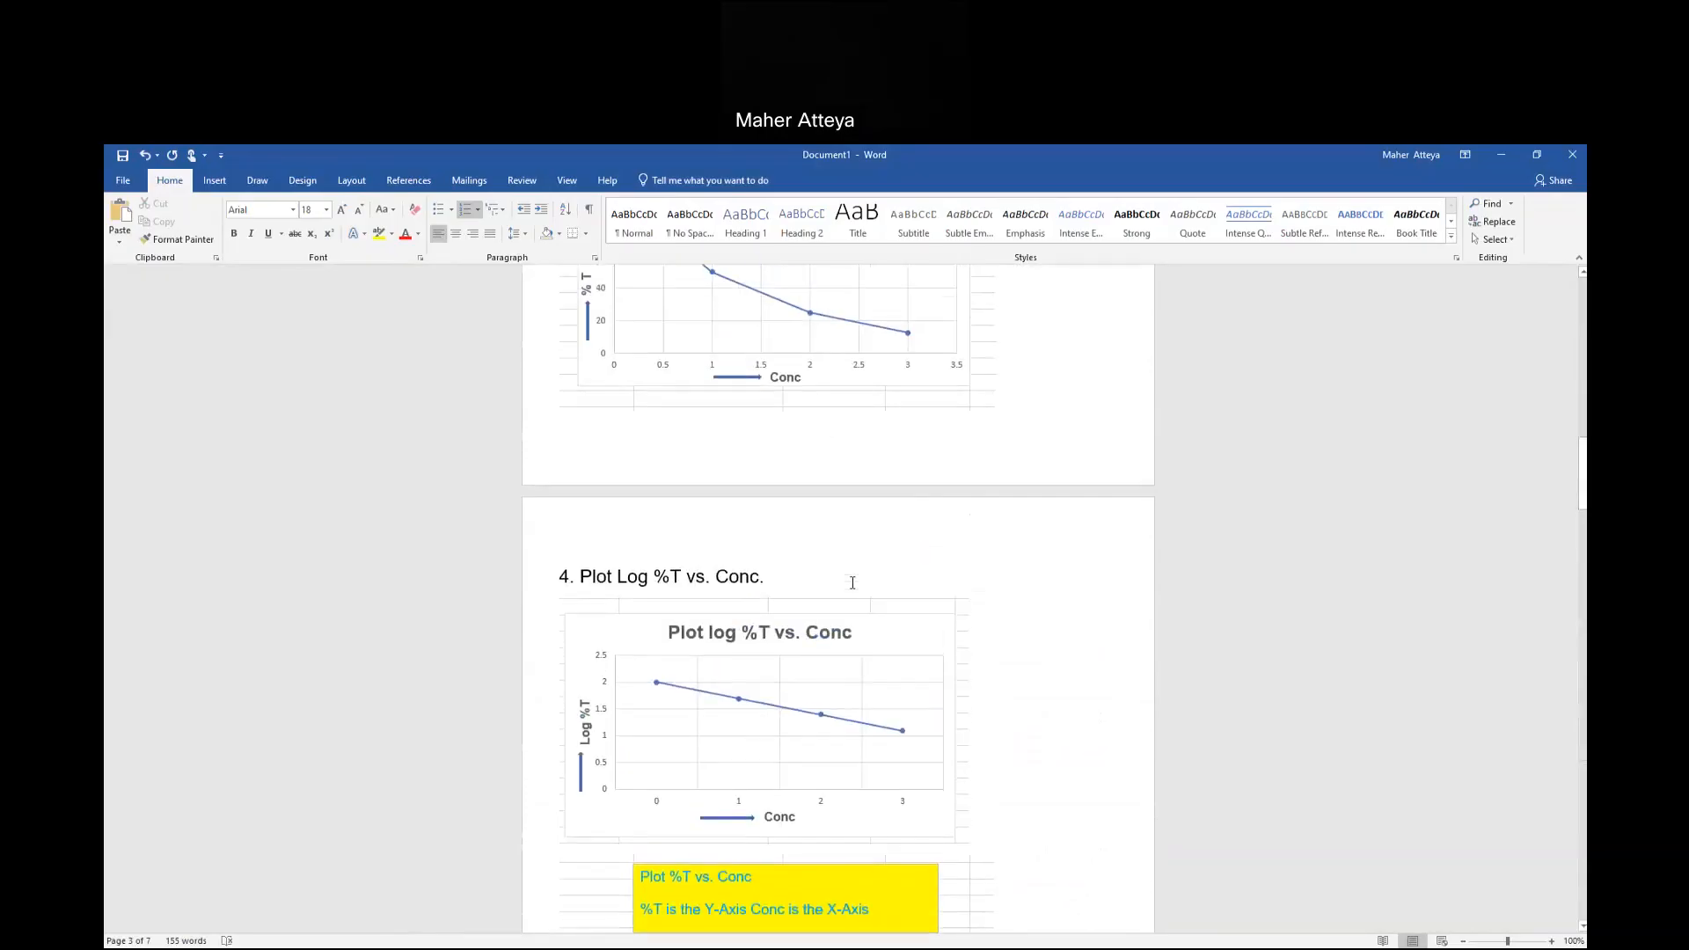
scroll(853, 583, up, 2)
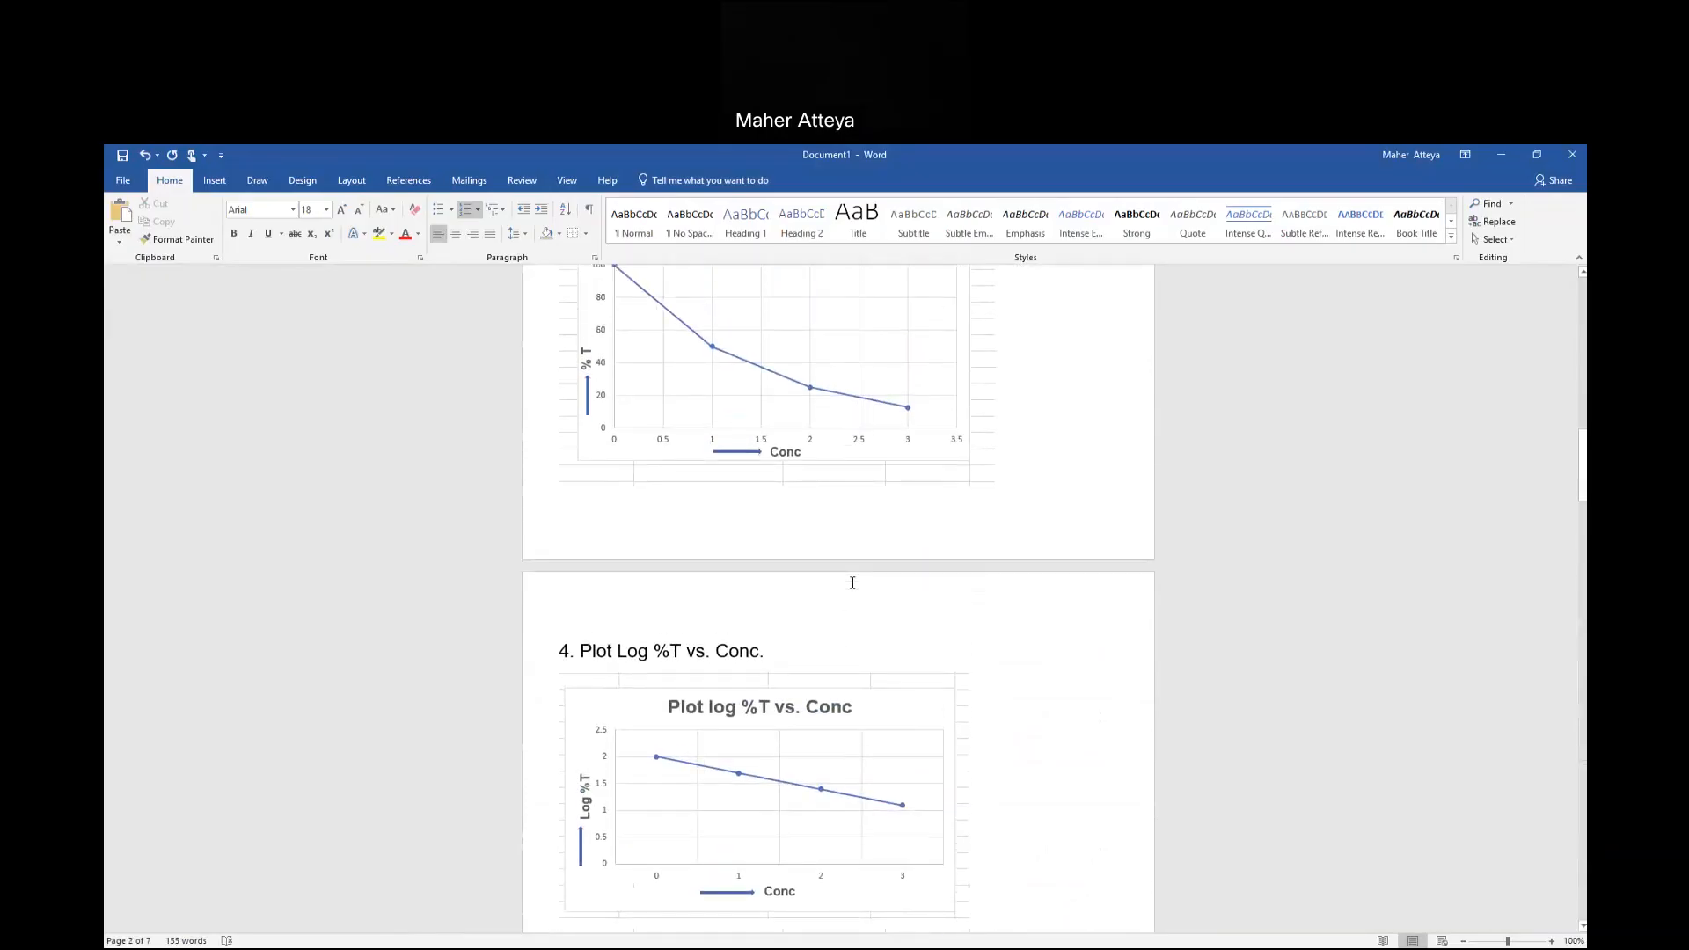
scroll(852, 583, up, 3)
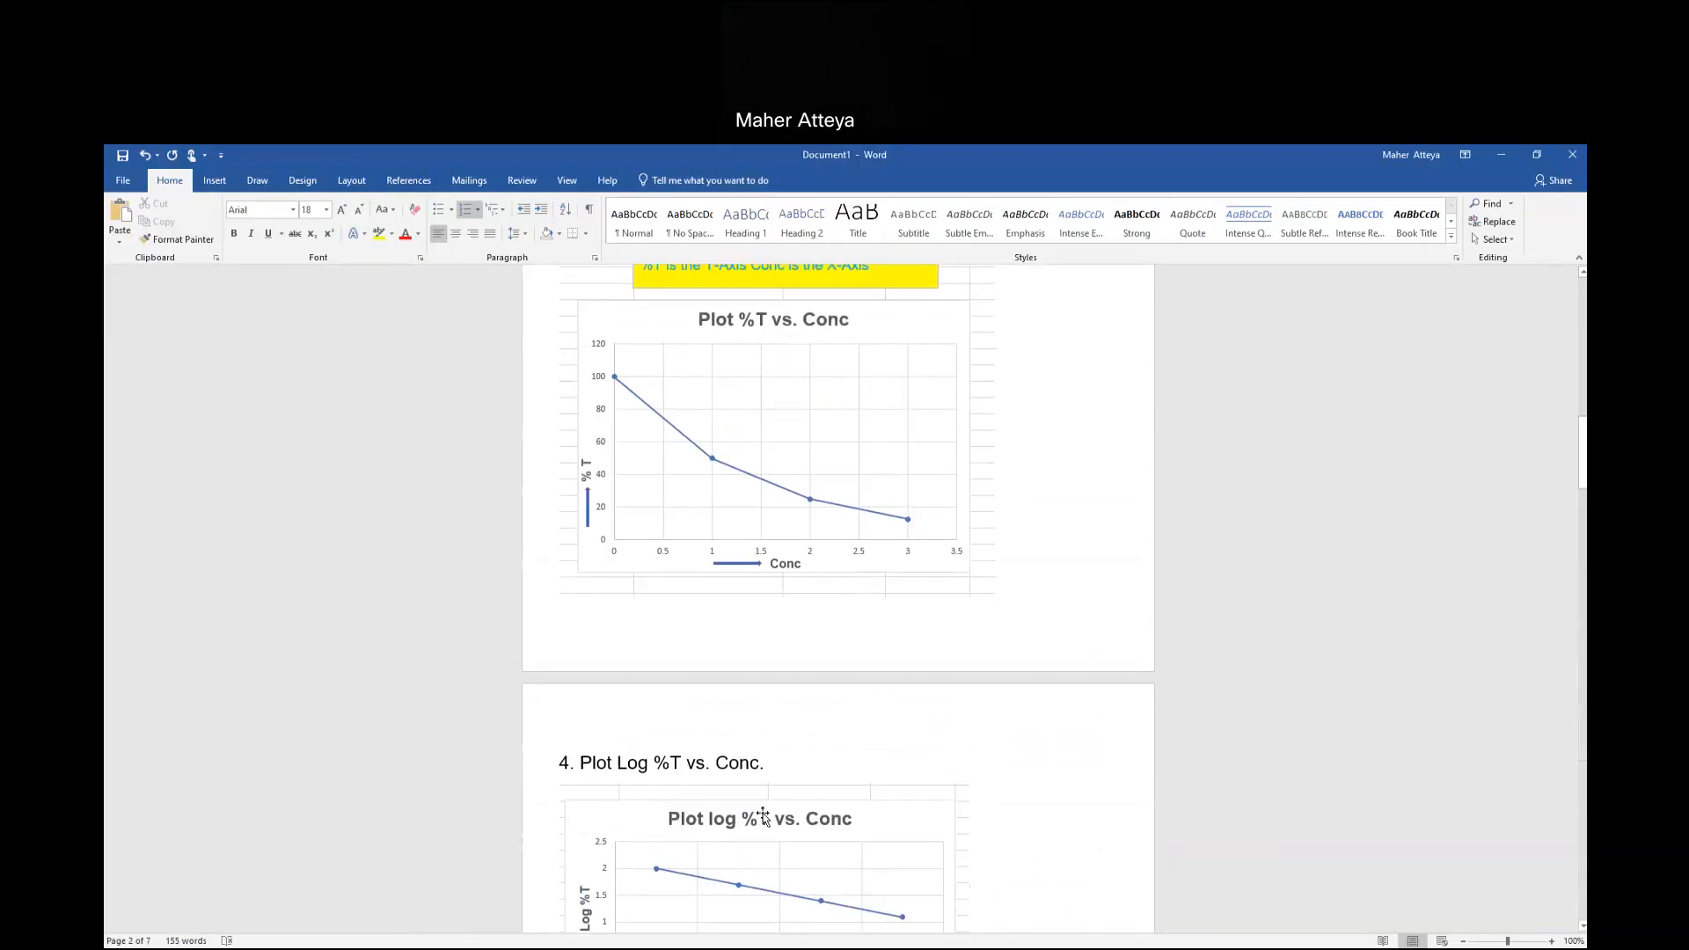
scroll(752, 845, down, 18)
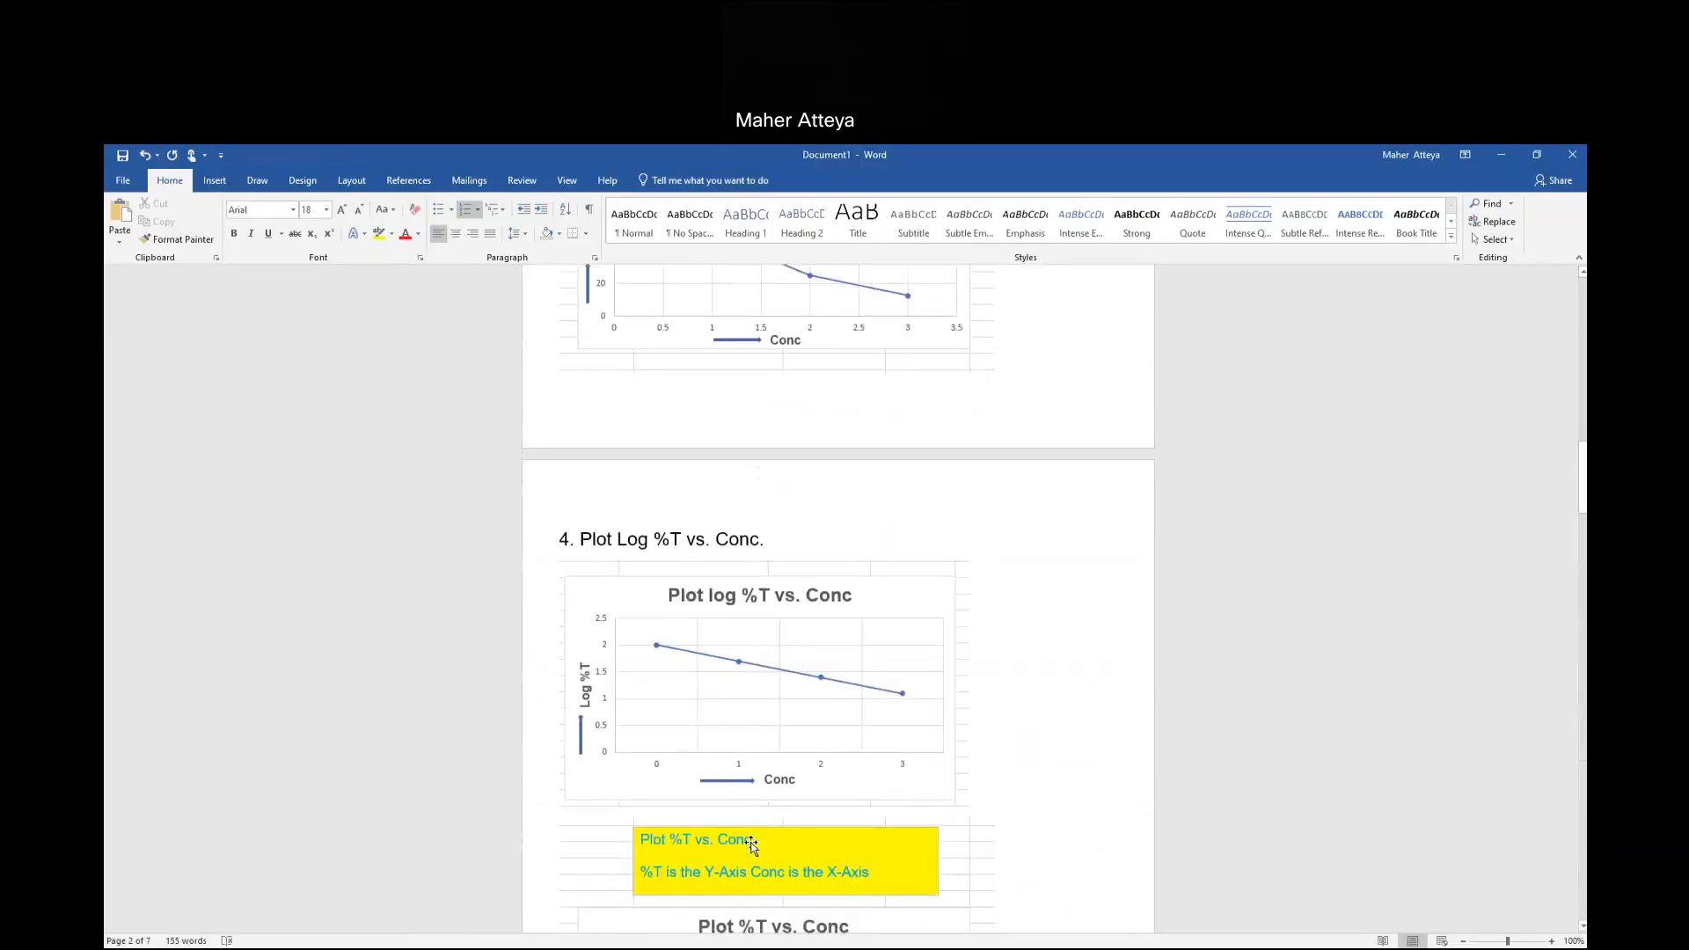
scroll(751, 845, down, 20)
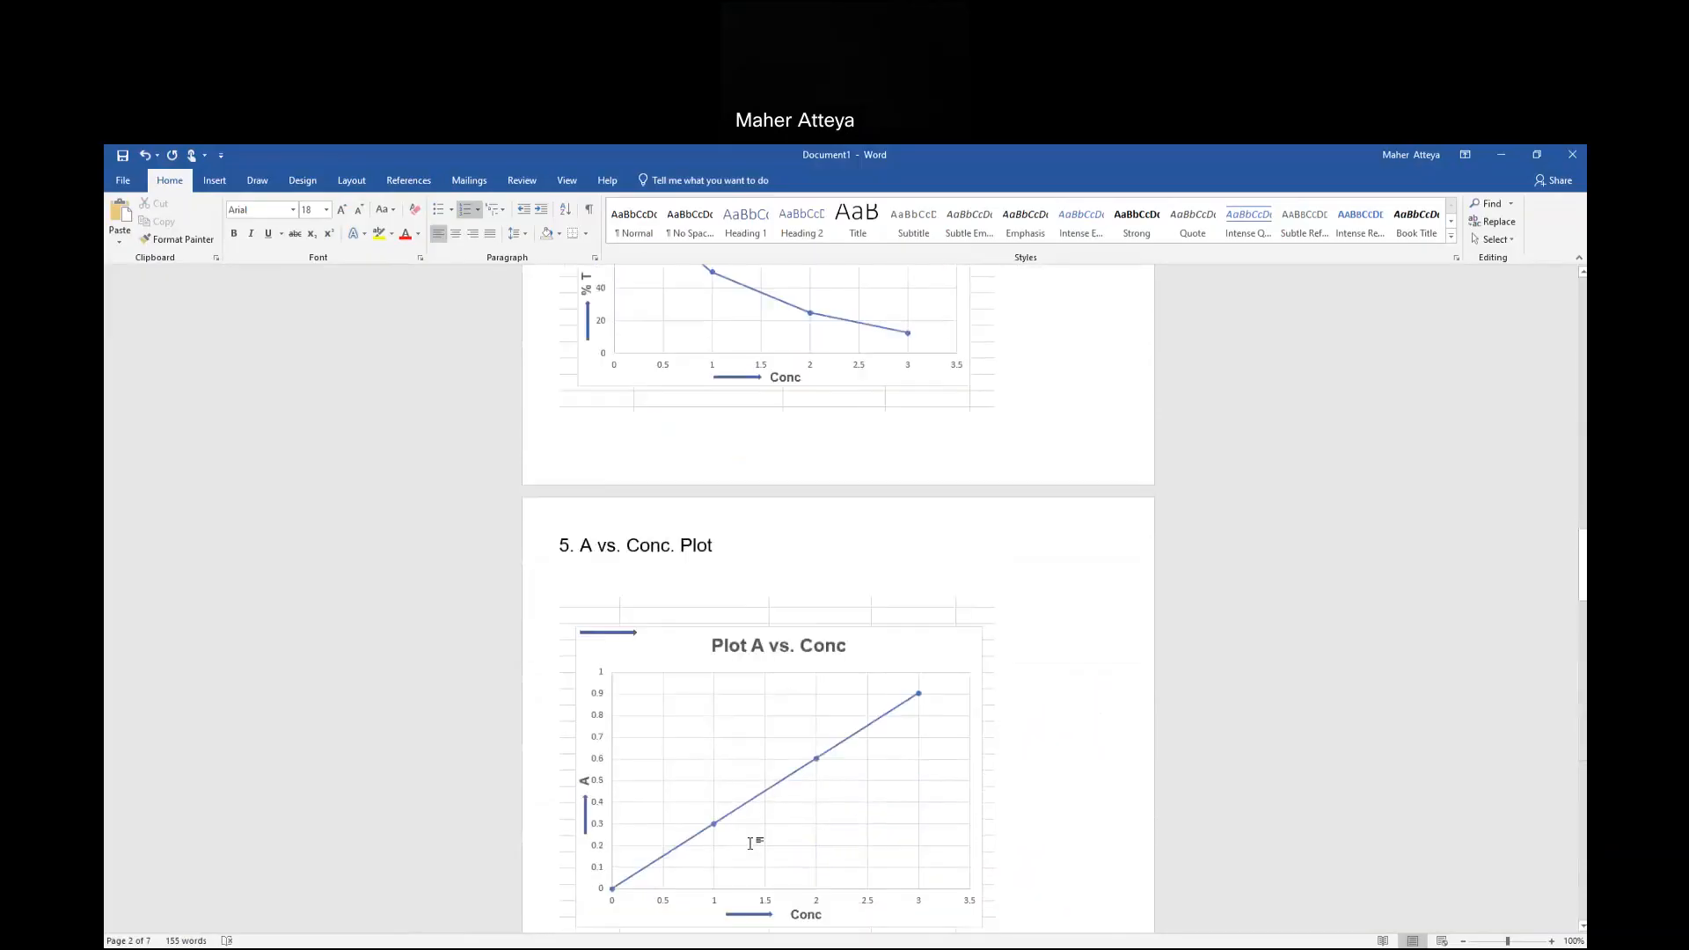
scroll(751, 844, down, 20)
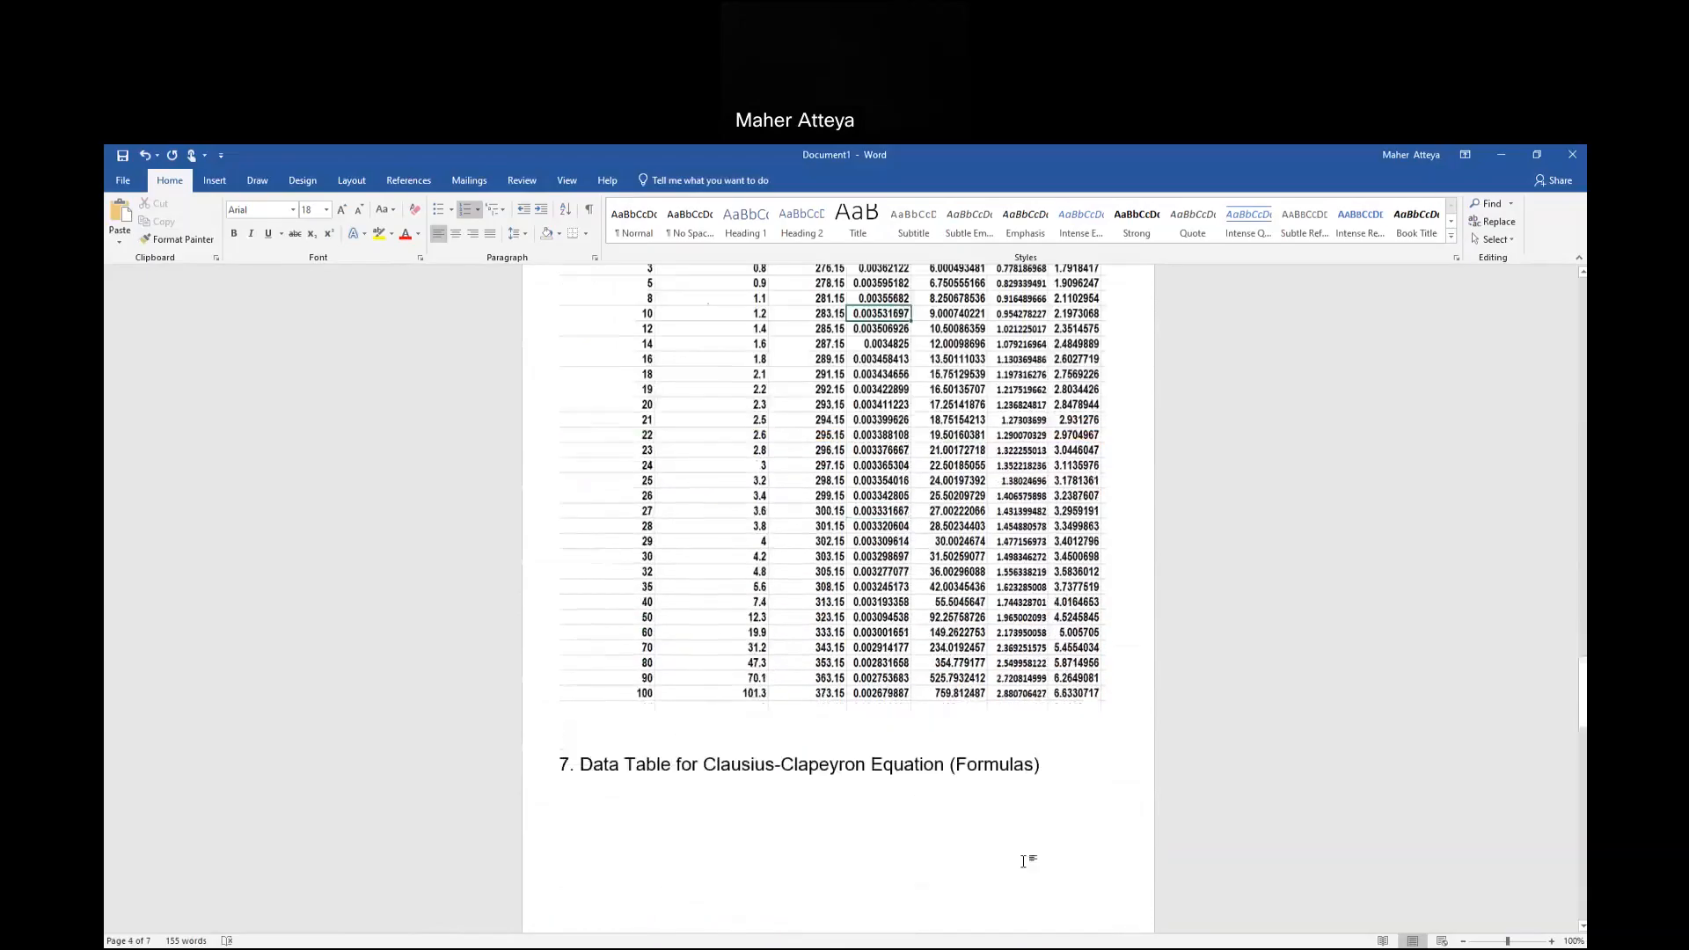
scroll(1025, 863, down, 20)
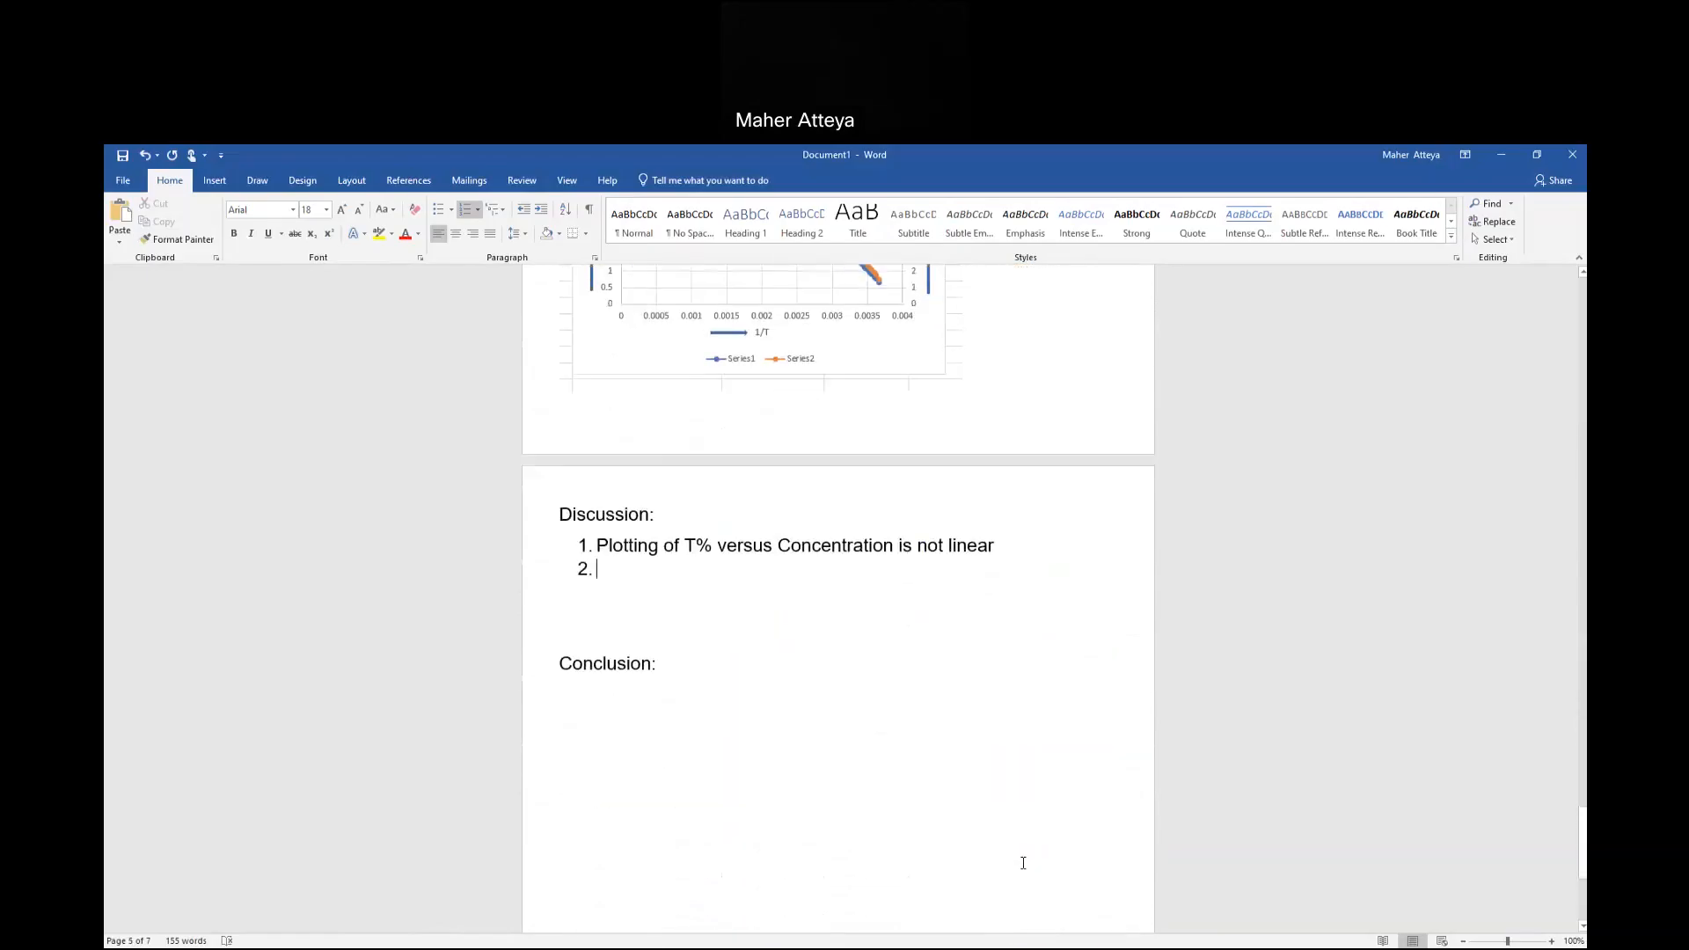
scroll(587, 598, up, 1)
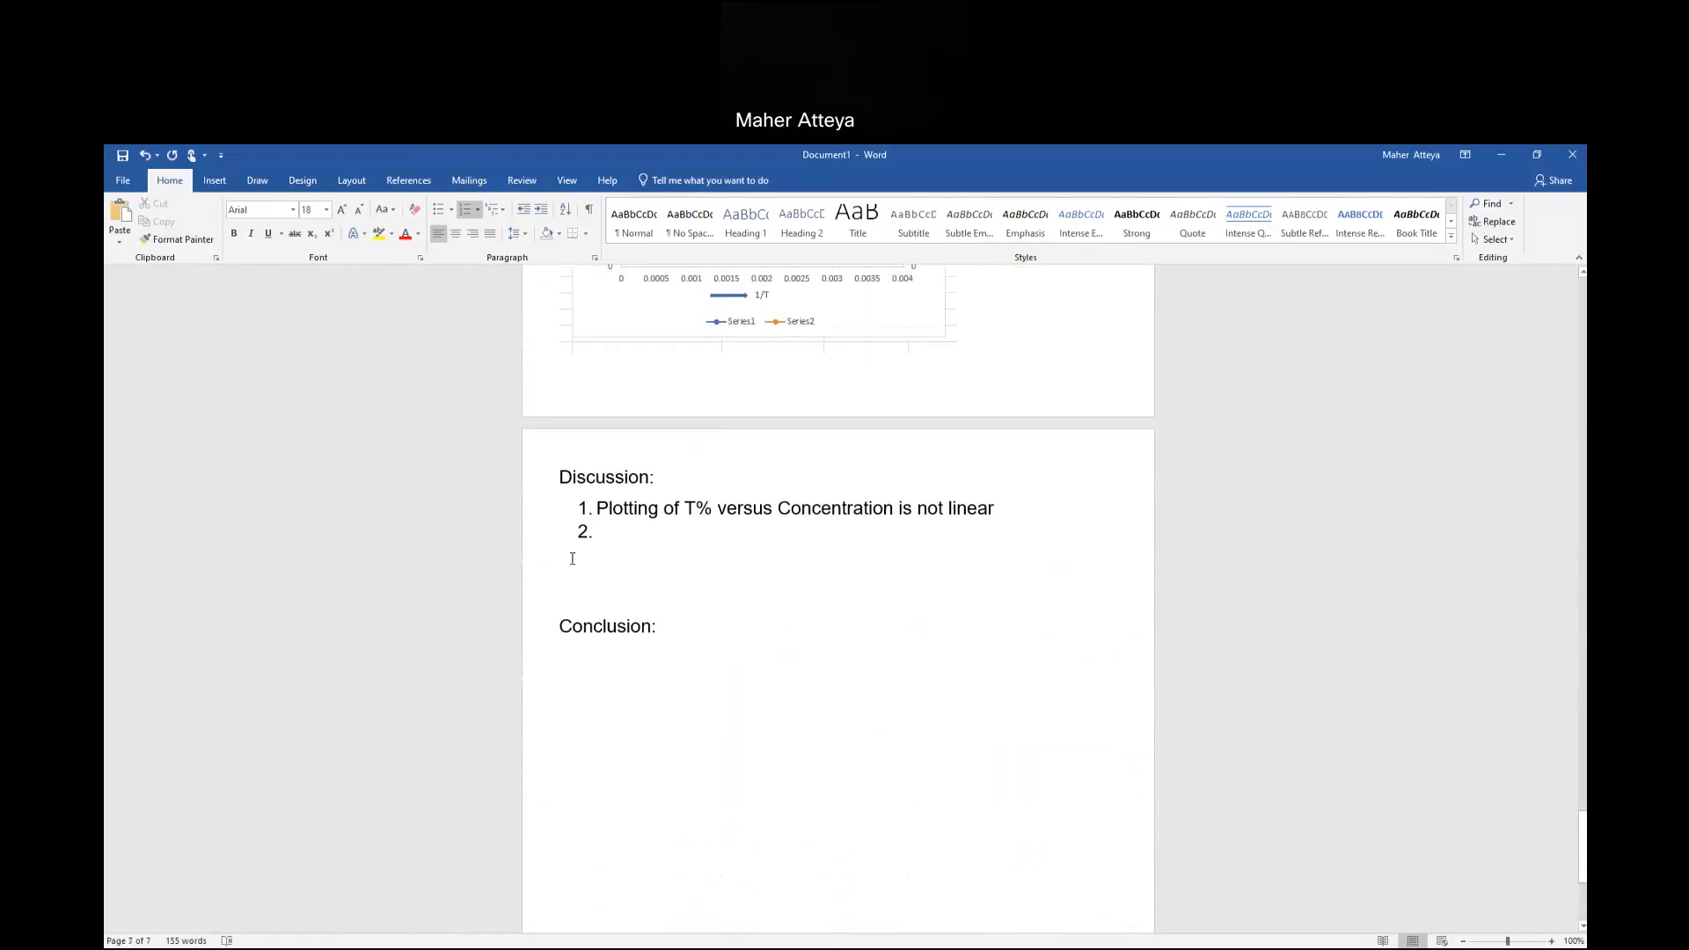
Remove the list numbering under the Discussion heading, keeping the sentence on T% versus Concentration as plain text.
key(BackSpace)
click(584, 509)
key(BackSpace)
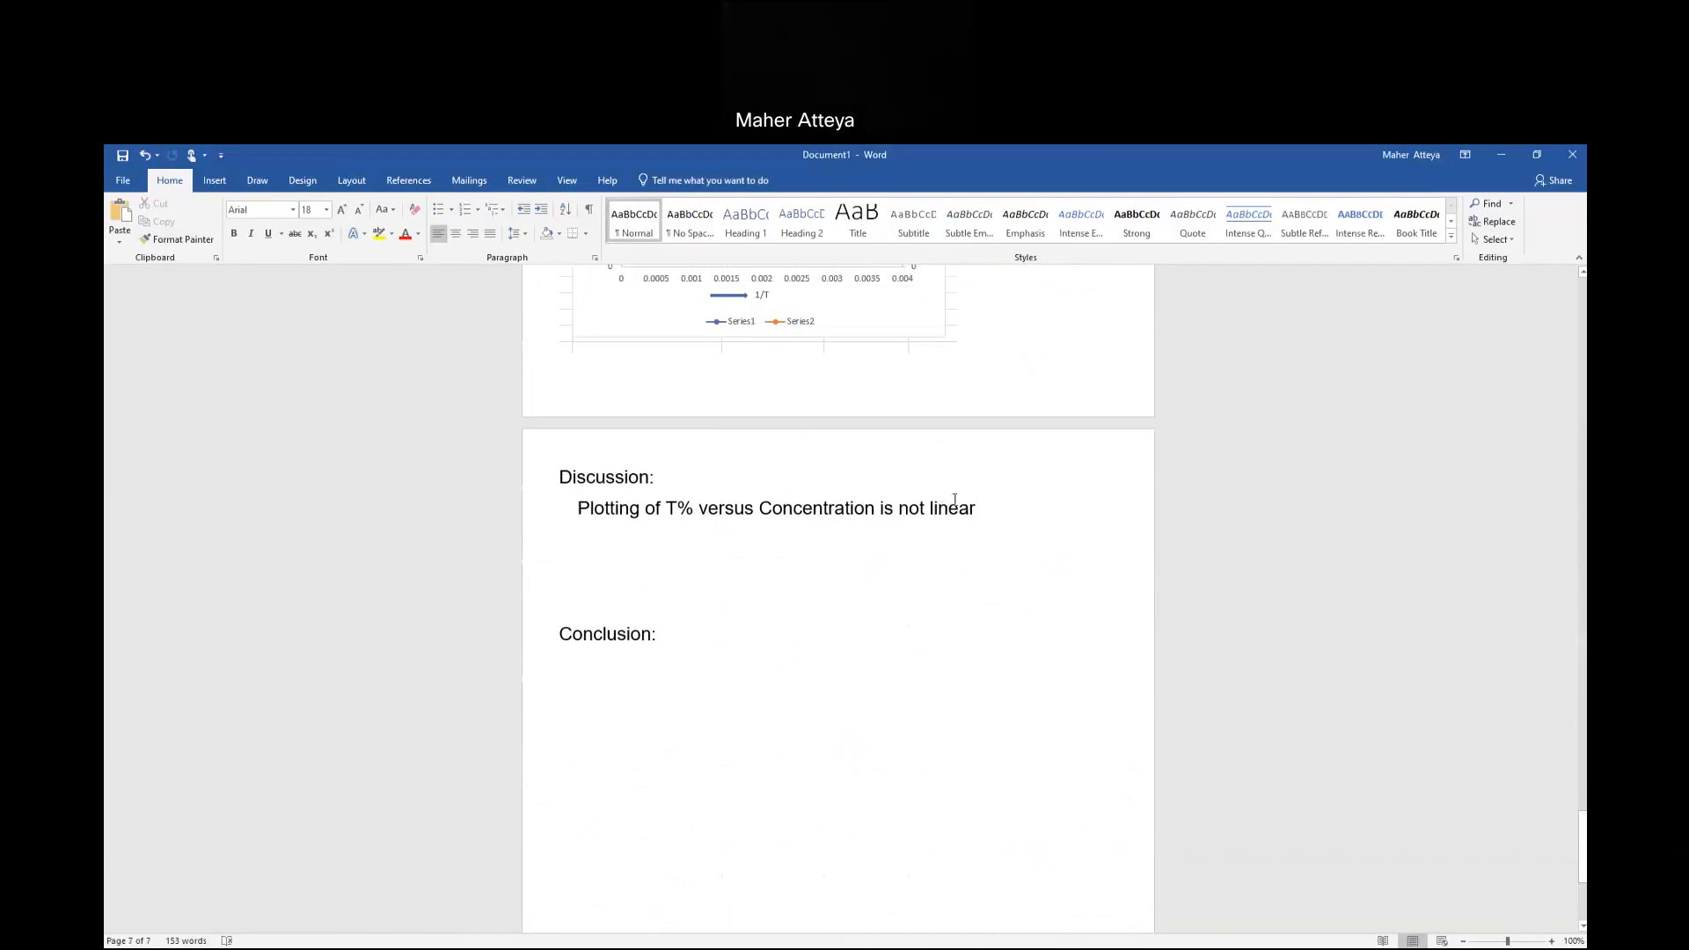
End the first Discussion sentence with a period and begin the next with "However, plotting of log T% versus Concentration".
click(982, 504)
text(However, plo)
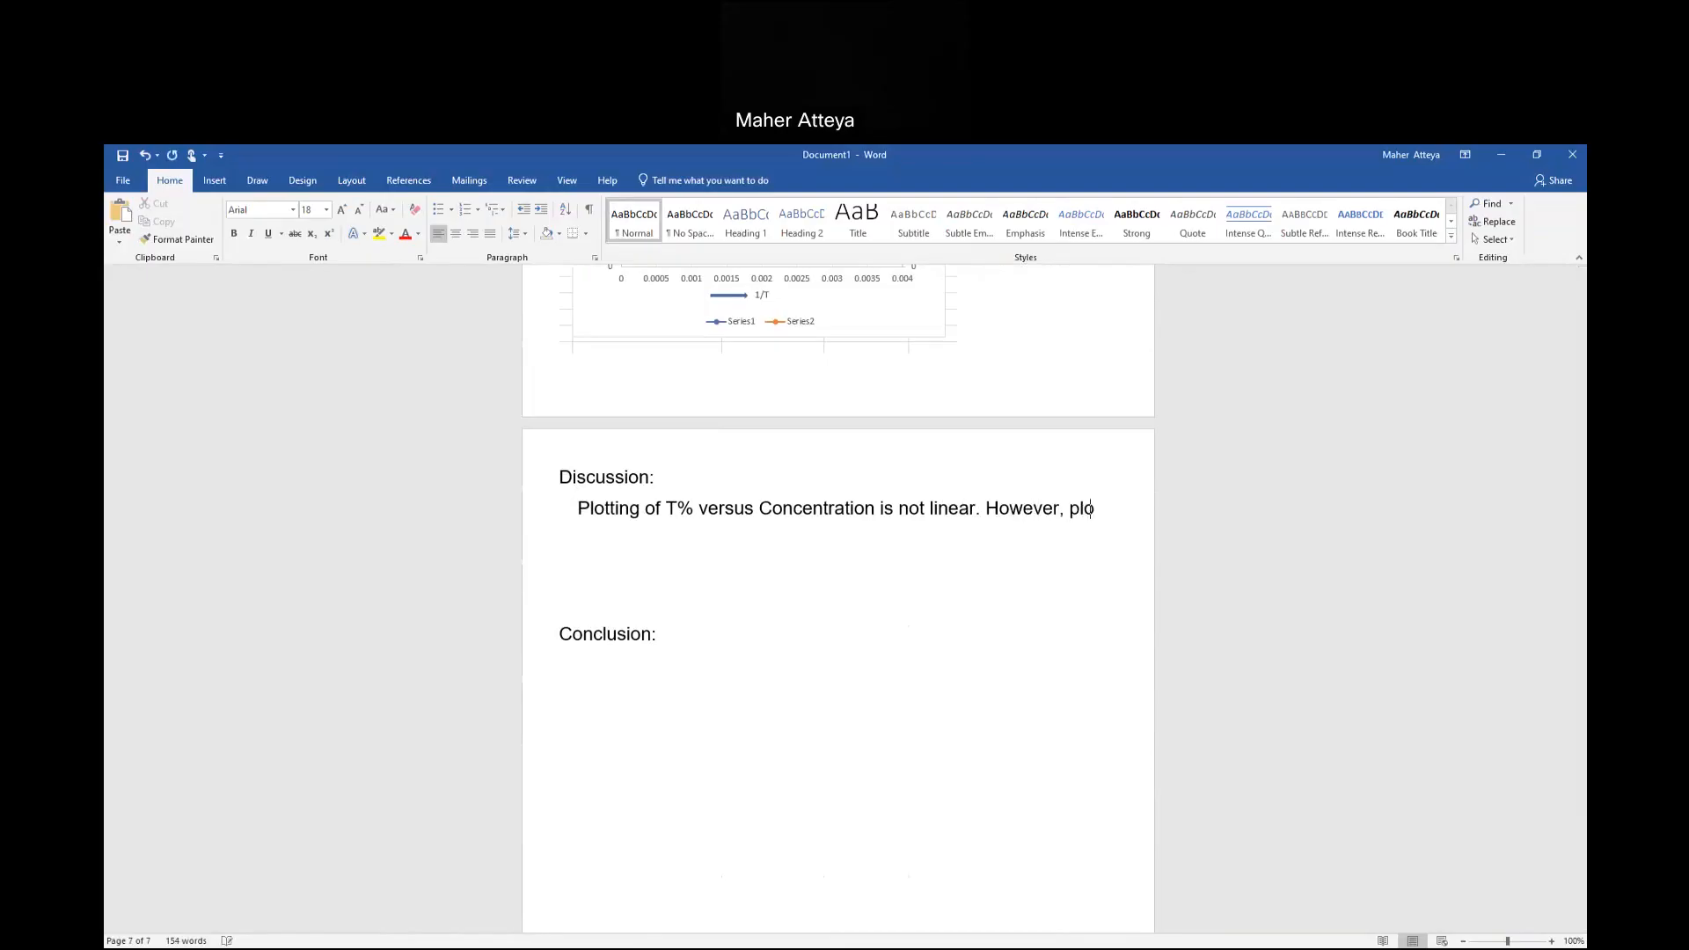
text(tting of log T)
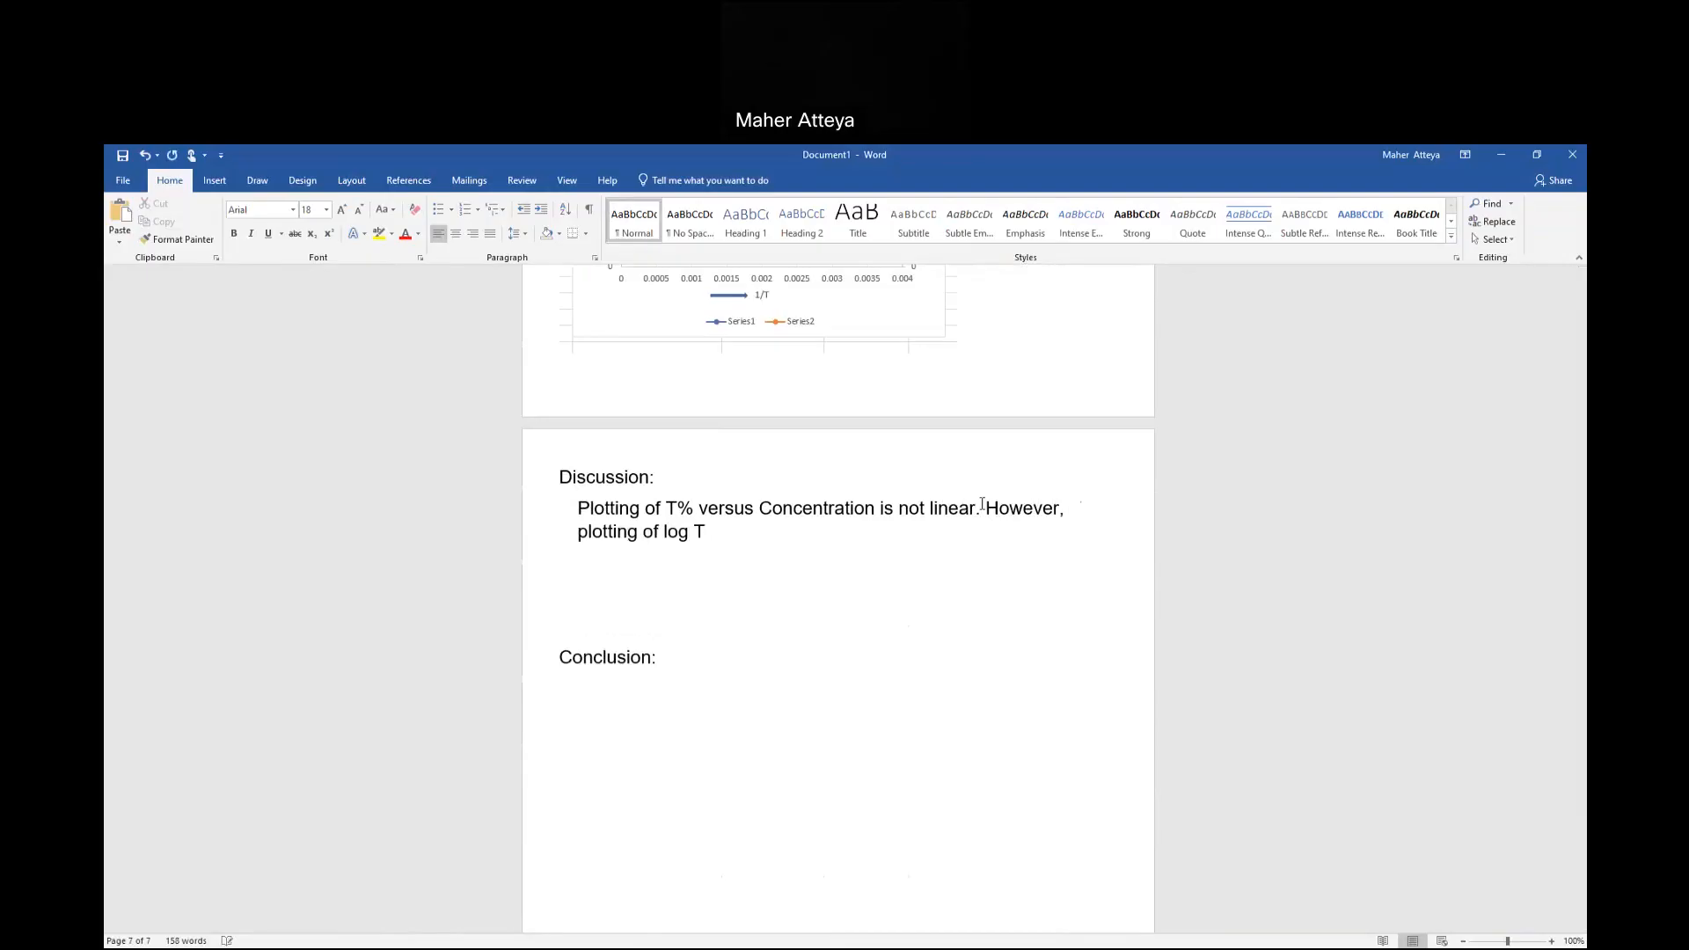
text(% versys Cincentratuib)
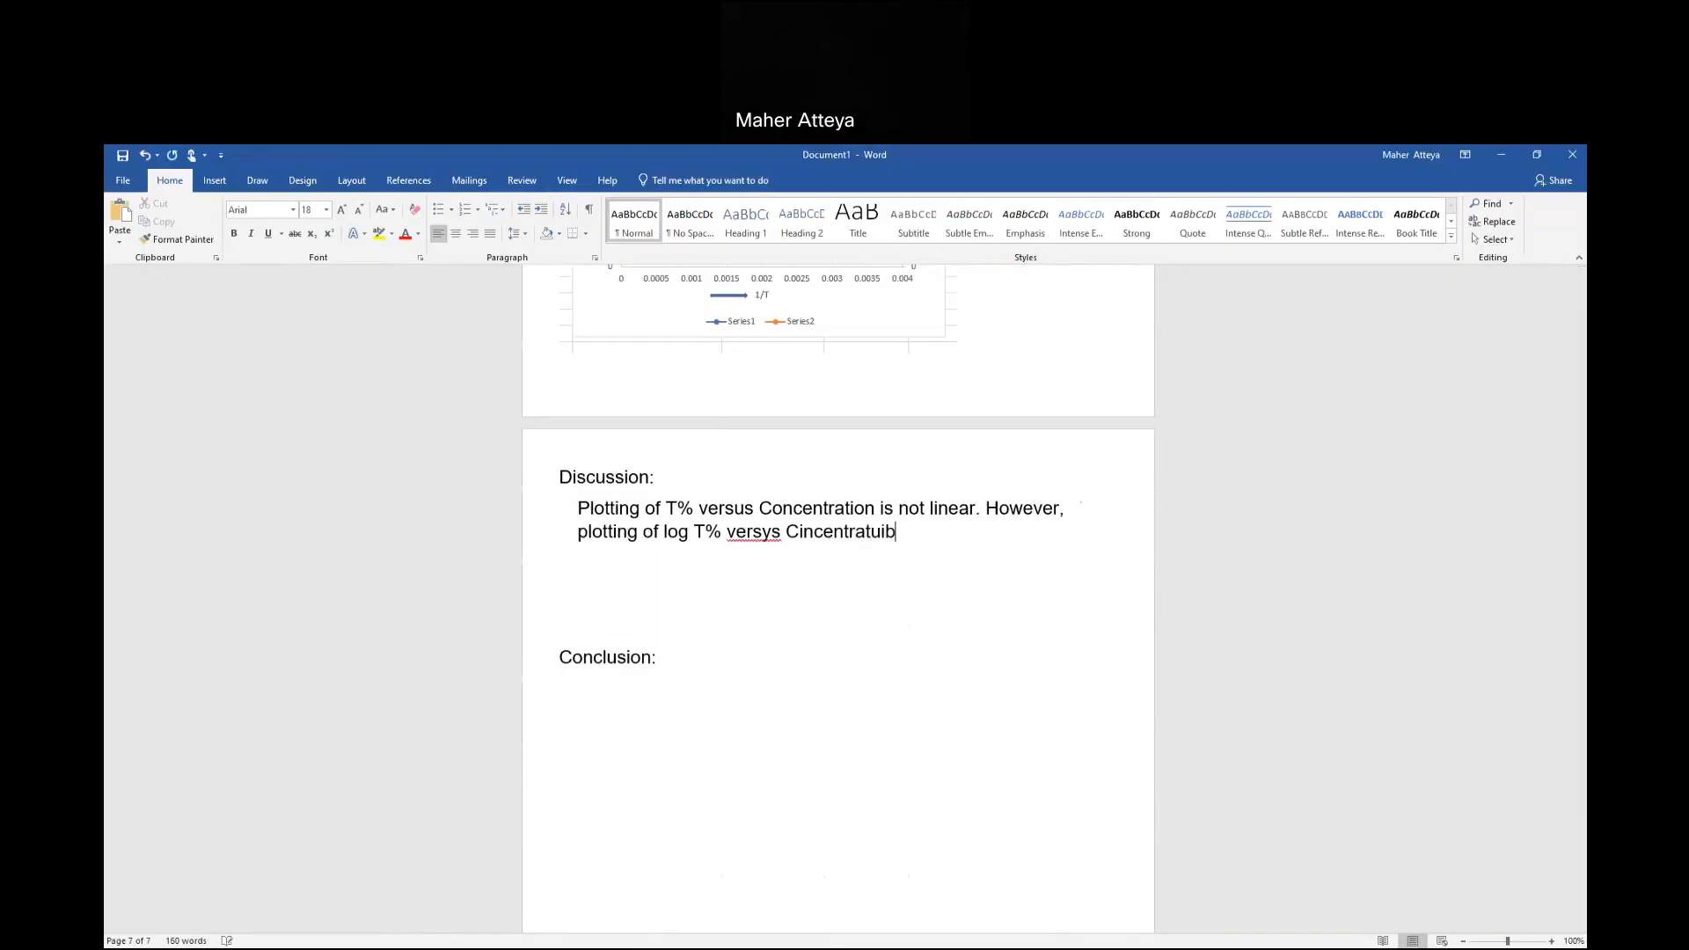
Correct the misspelled words "versus" and "Concentration" in the sentence about log T%.
key(BackSpace)
key(BackSpace)
key(BackSpace)
key(BackSpace)
text(tion)
click(773, 528)
key(BackSpace)
text(u)
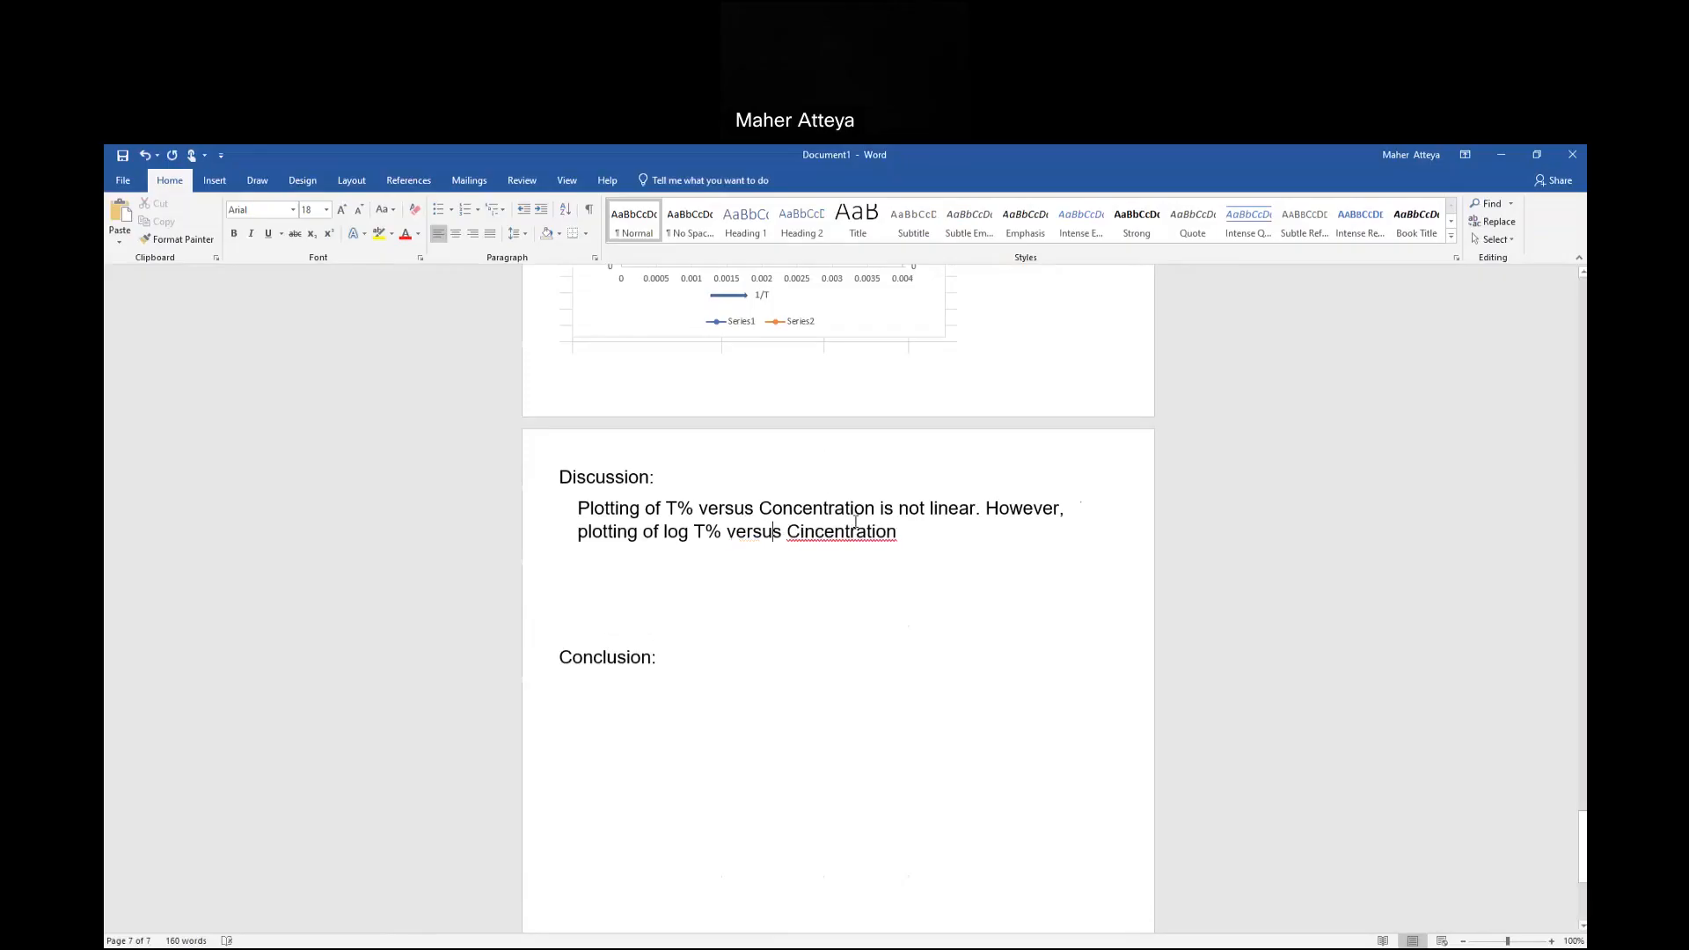
click(806, 532)
key(BackSpace)
text(o)
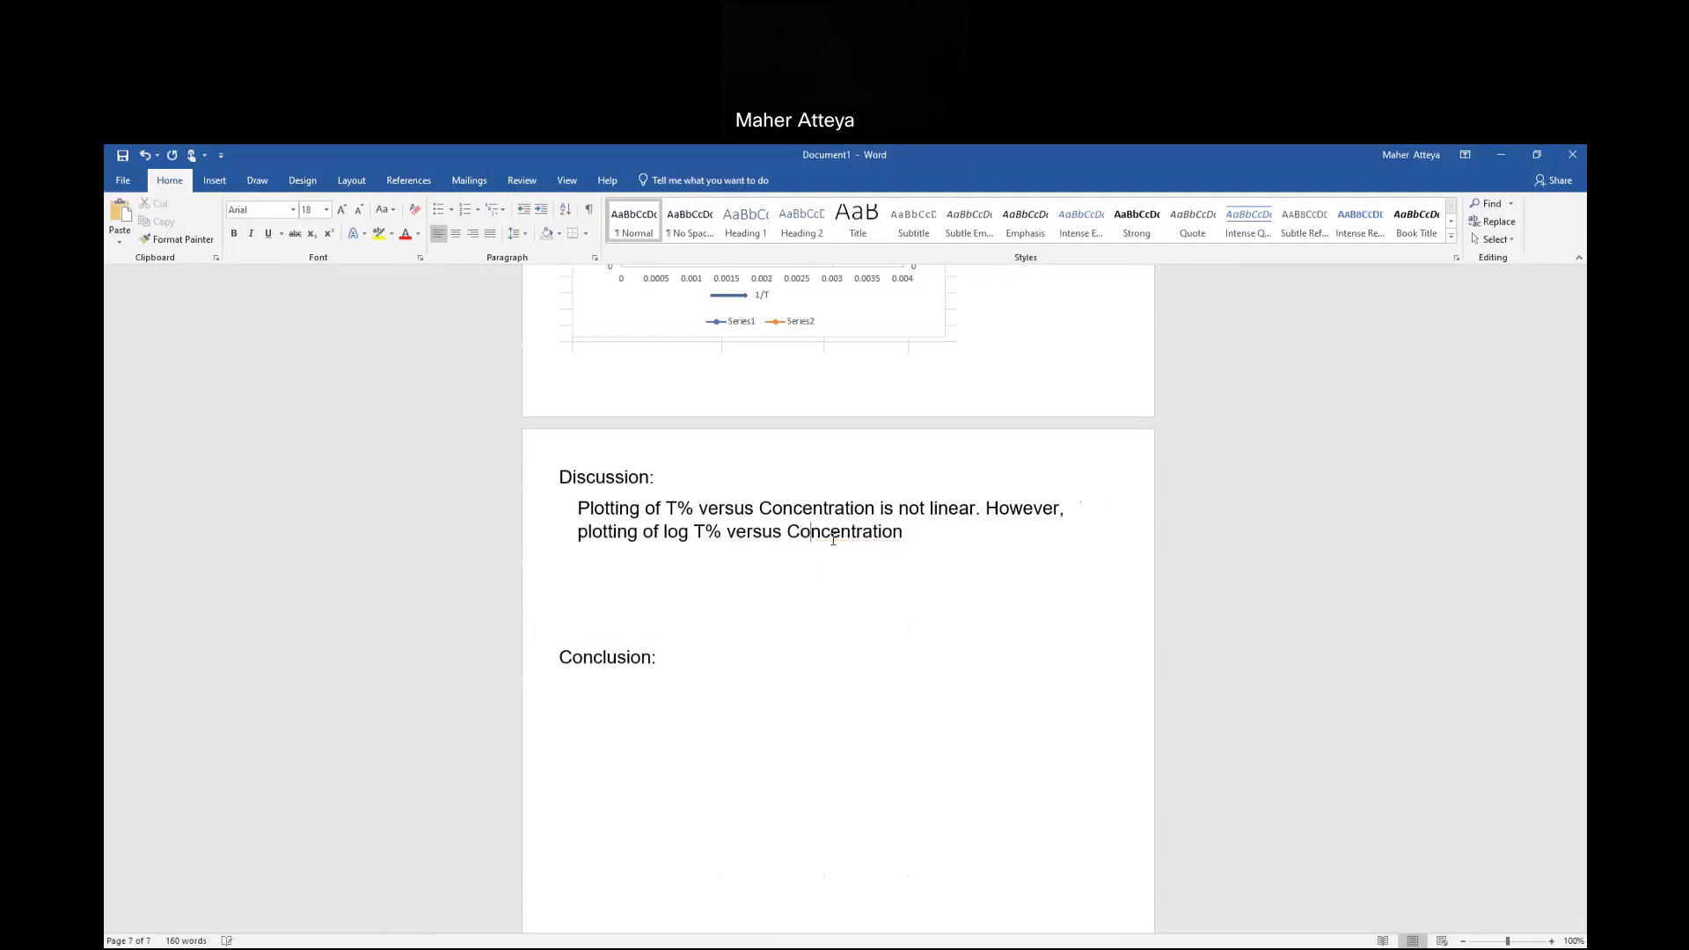
Continue the log T% sentence in the Discussion with "yields a linear relationship".
click(921, 536)
text(y)
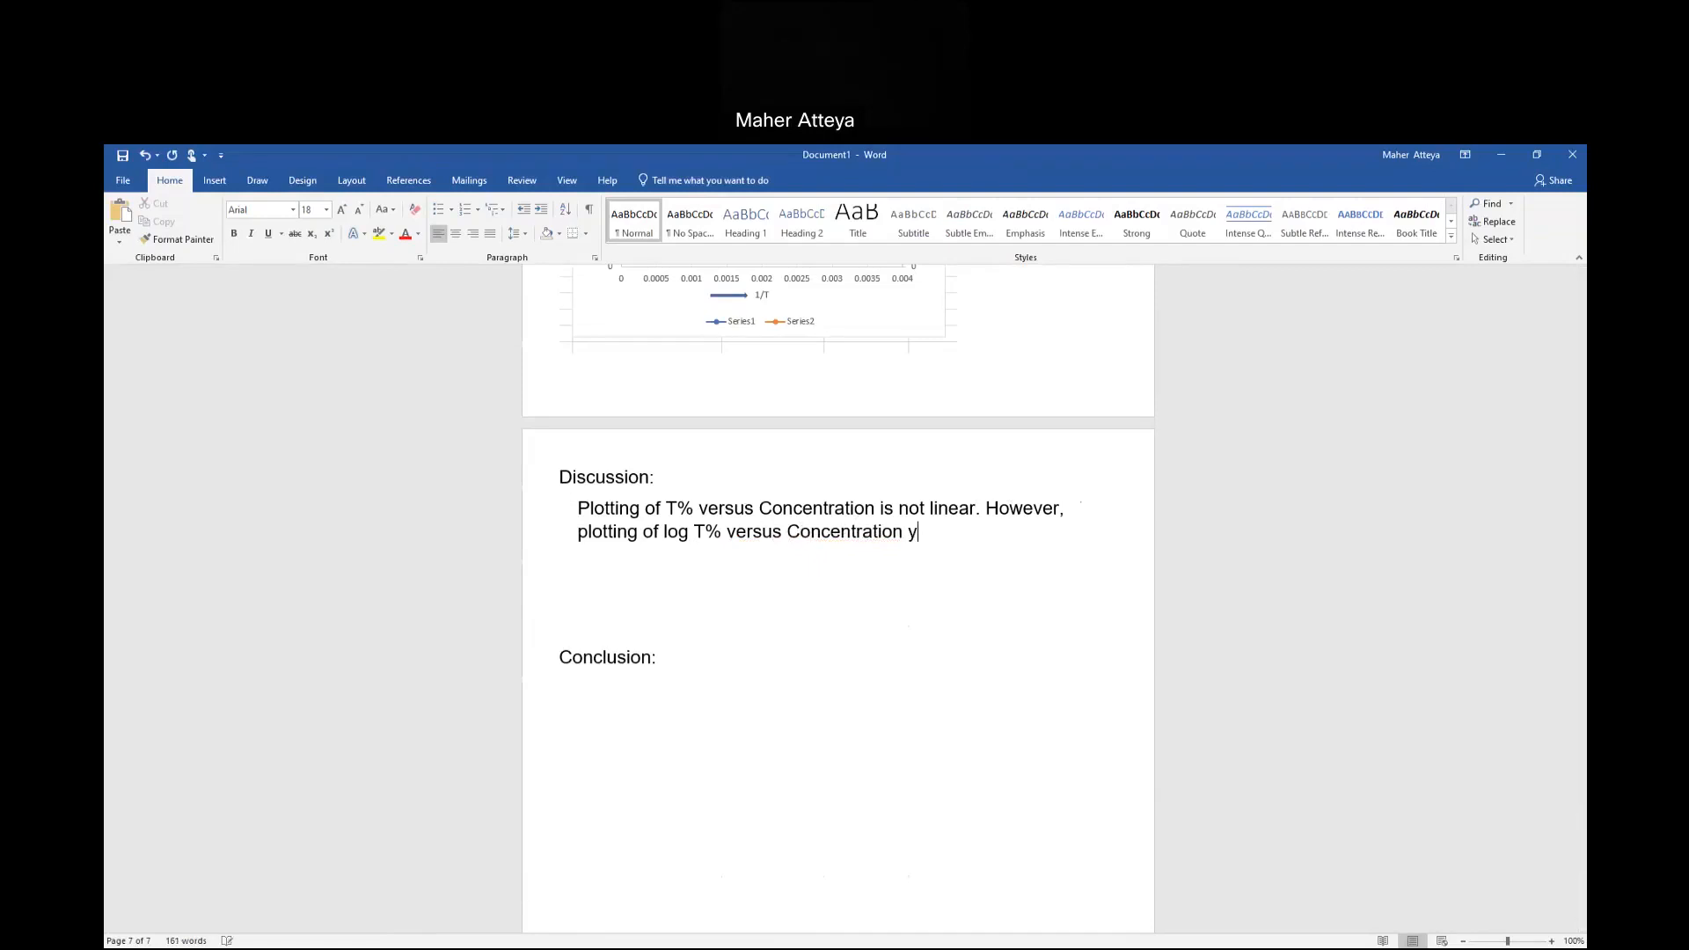
text(ields)
text( a linear)
text( relation)
text(ship)
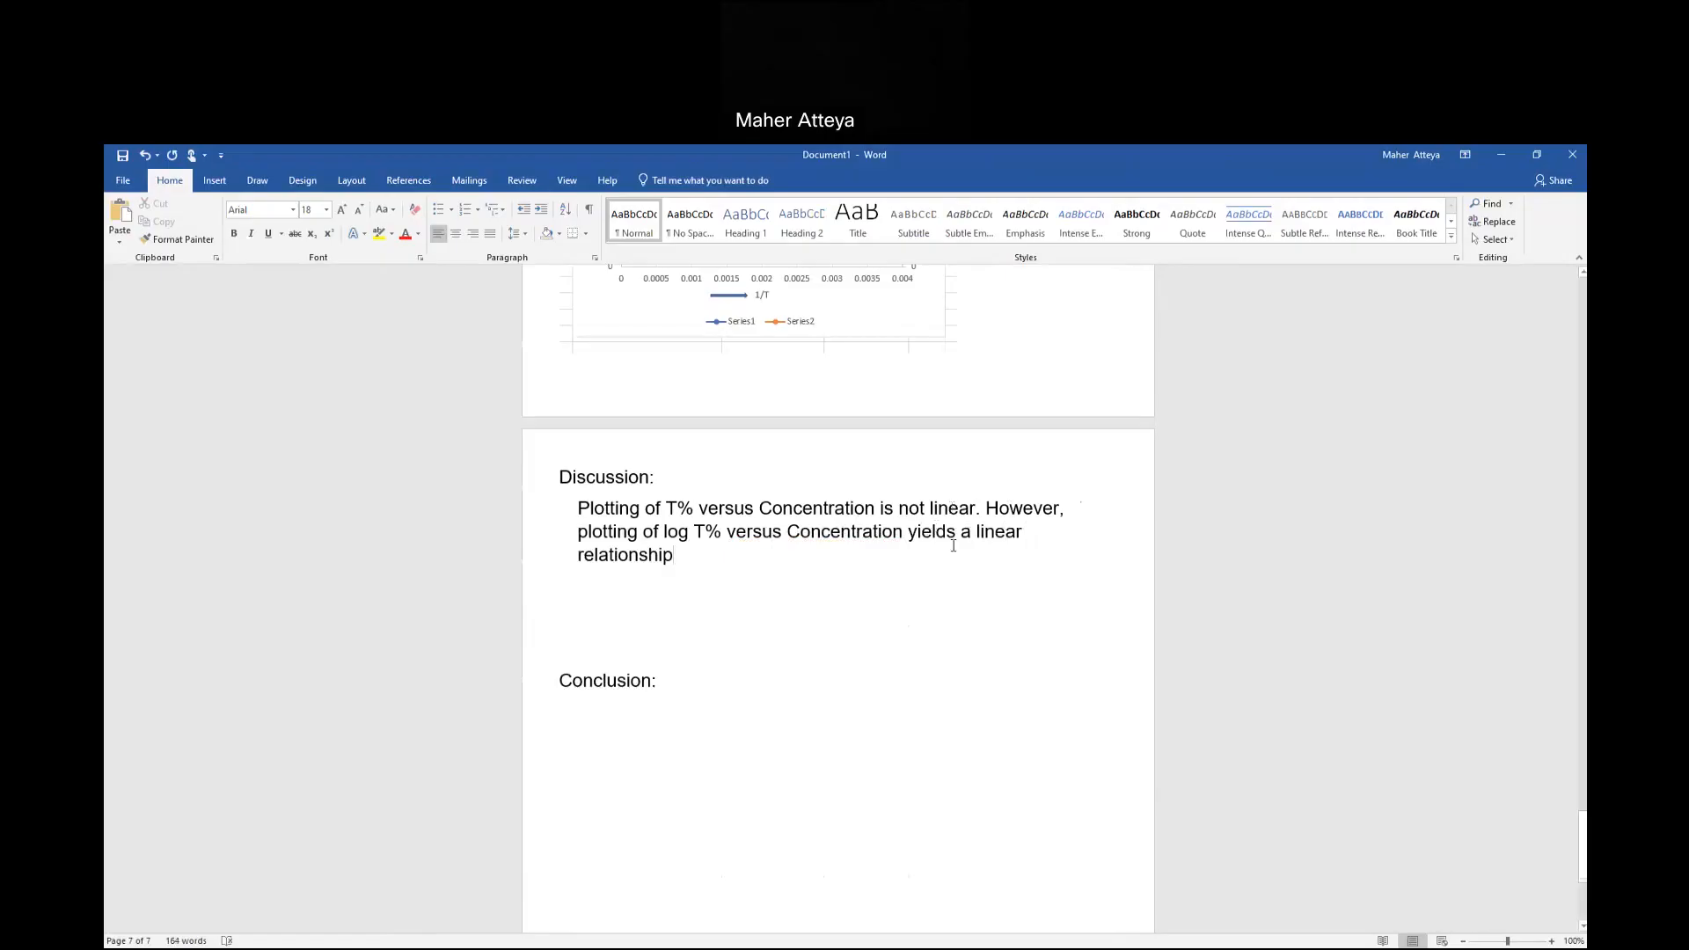
Examine the A vs. Conc. plot alongside the %T and Log %T plots, and briefly check the Excel workbook.
scroll(972, 528, up, 6)
scroll(968, 559, up, 12)
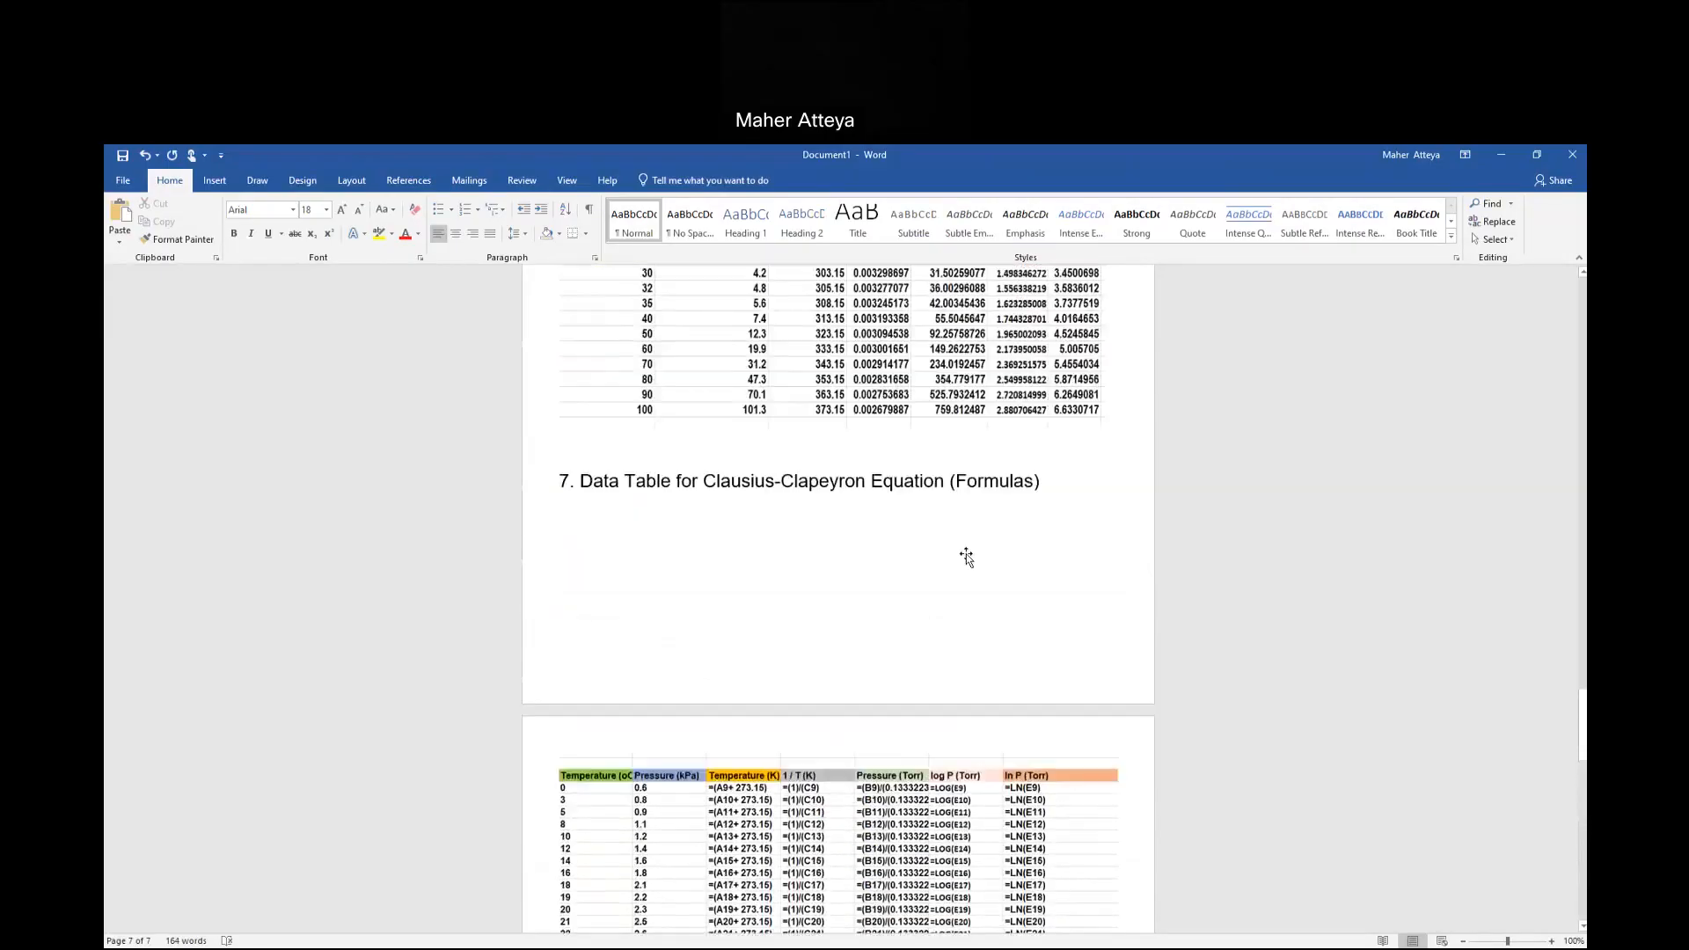
scroll(968, 556, up, 10)
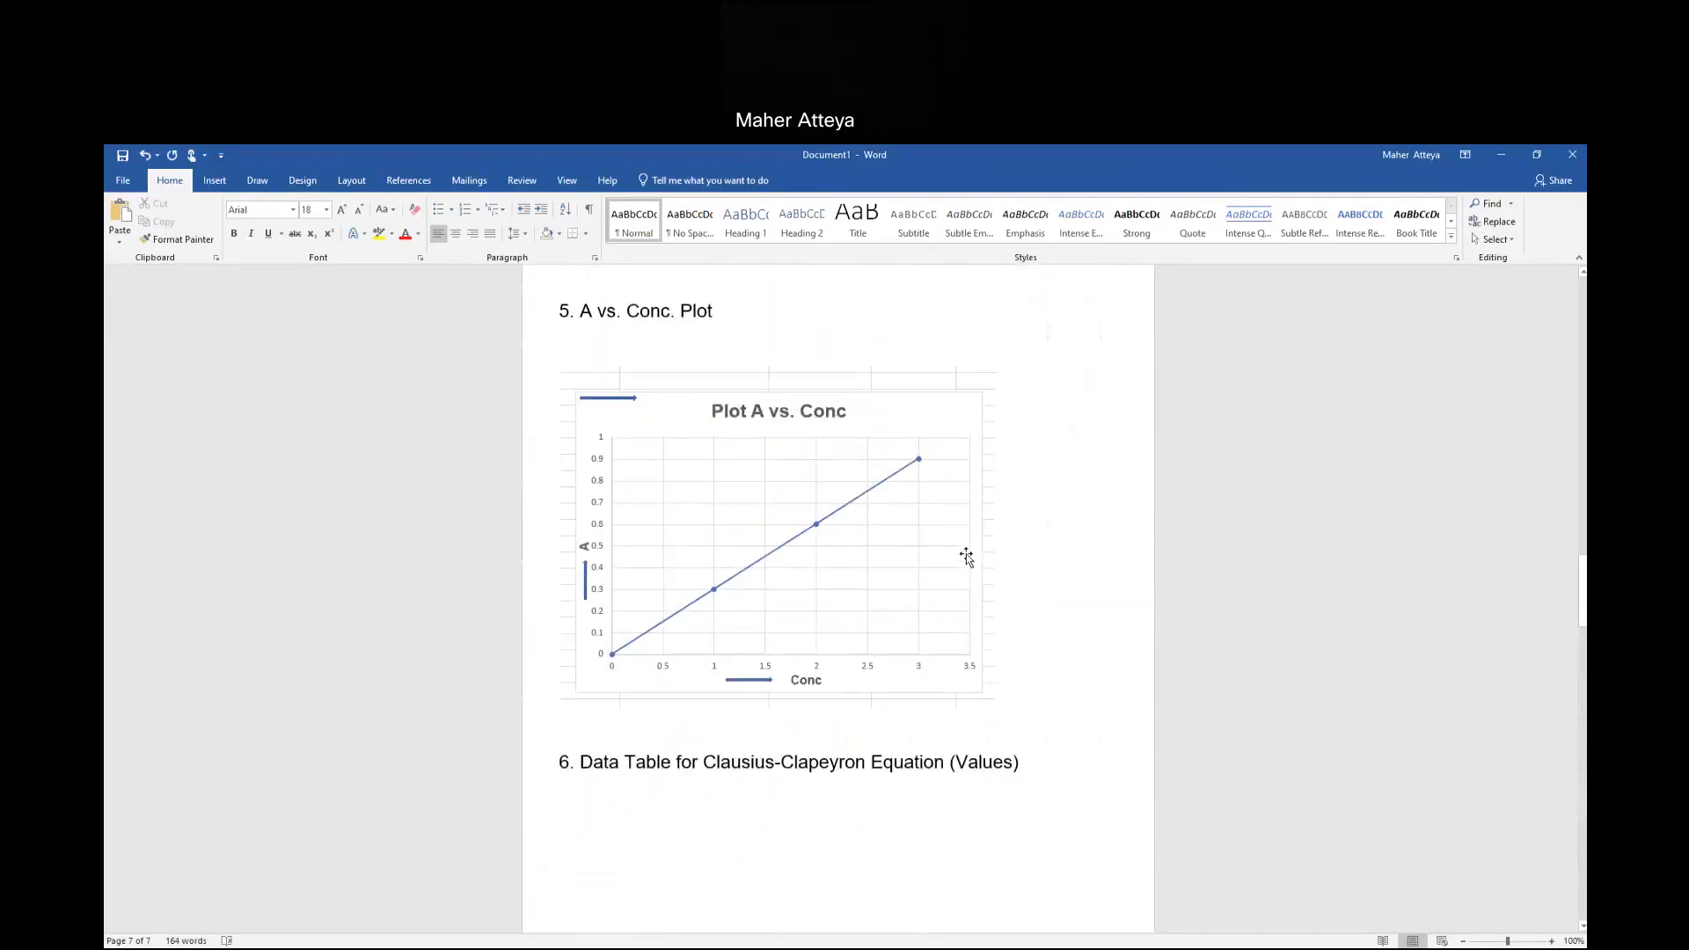
scroll(966, 557, up, 8)
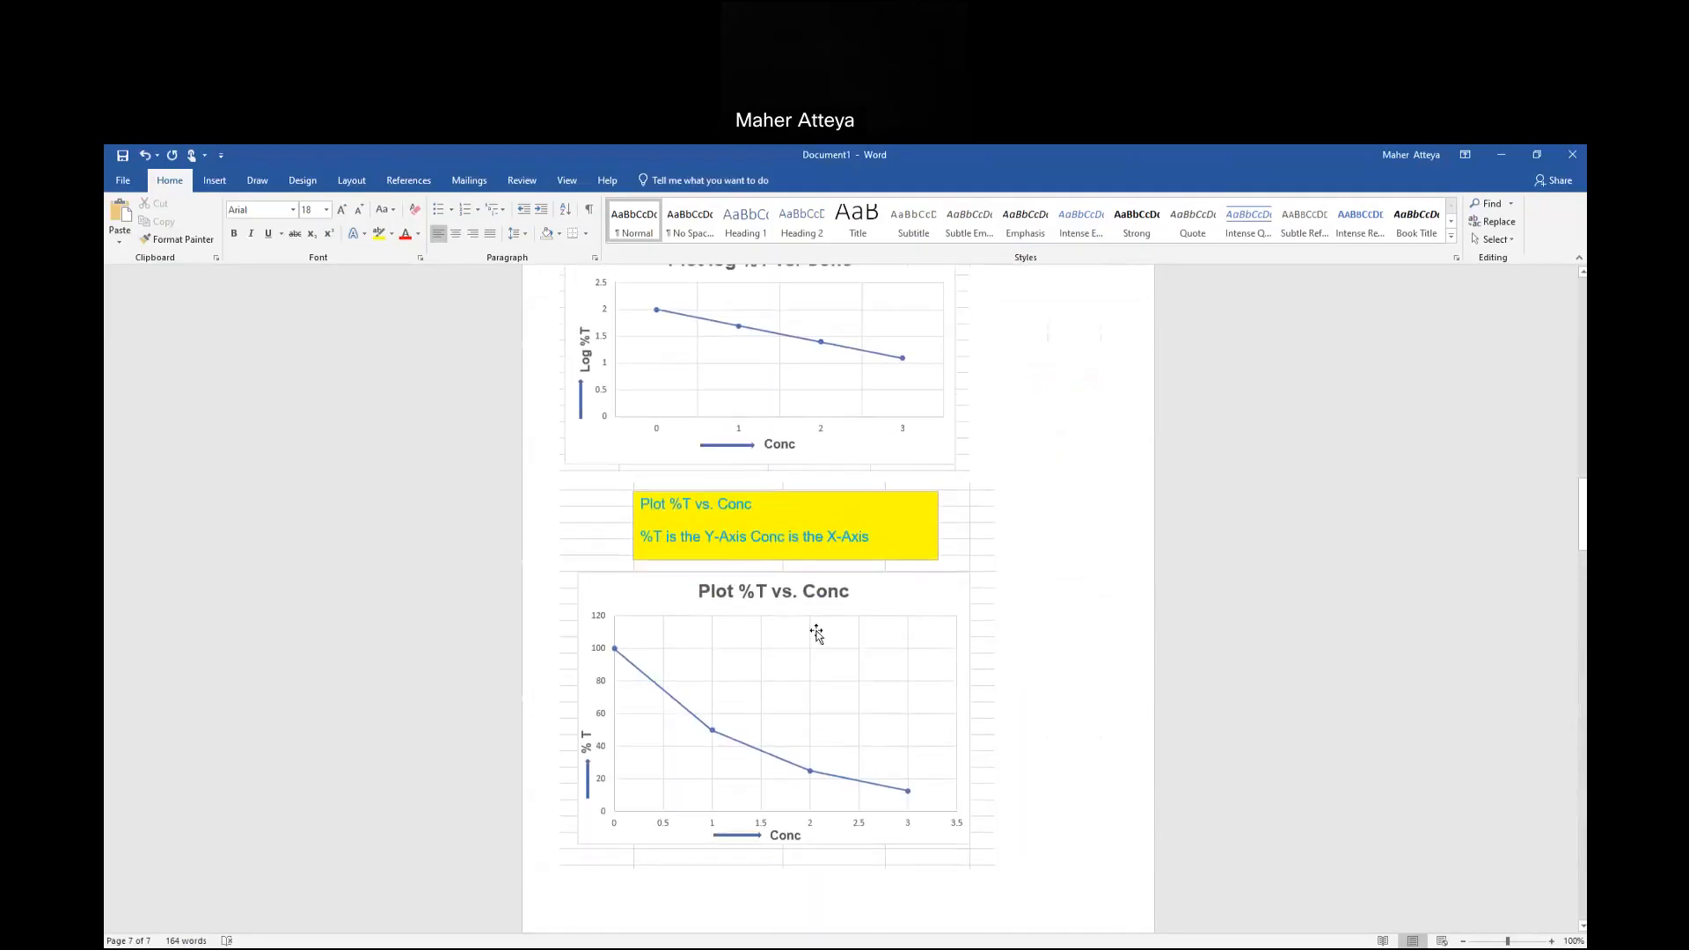
scroll(823, 625, up, 3)
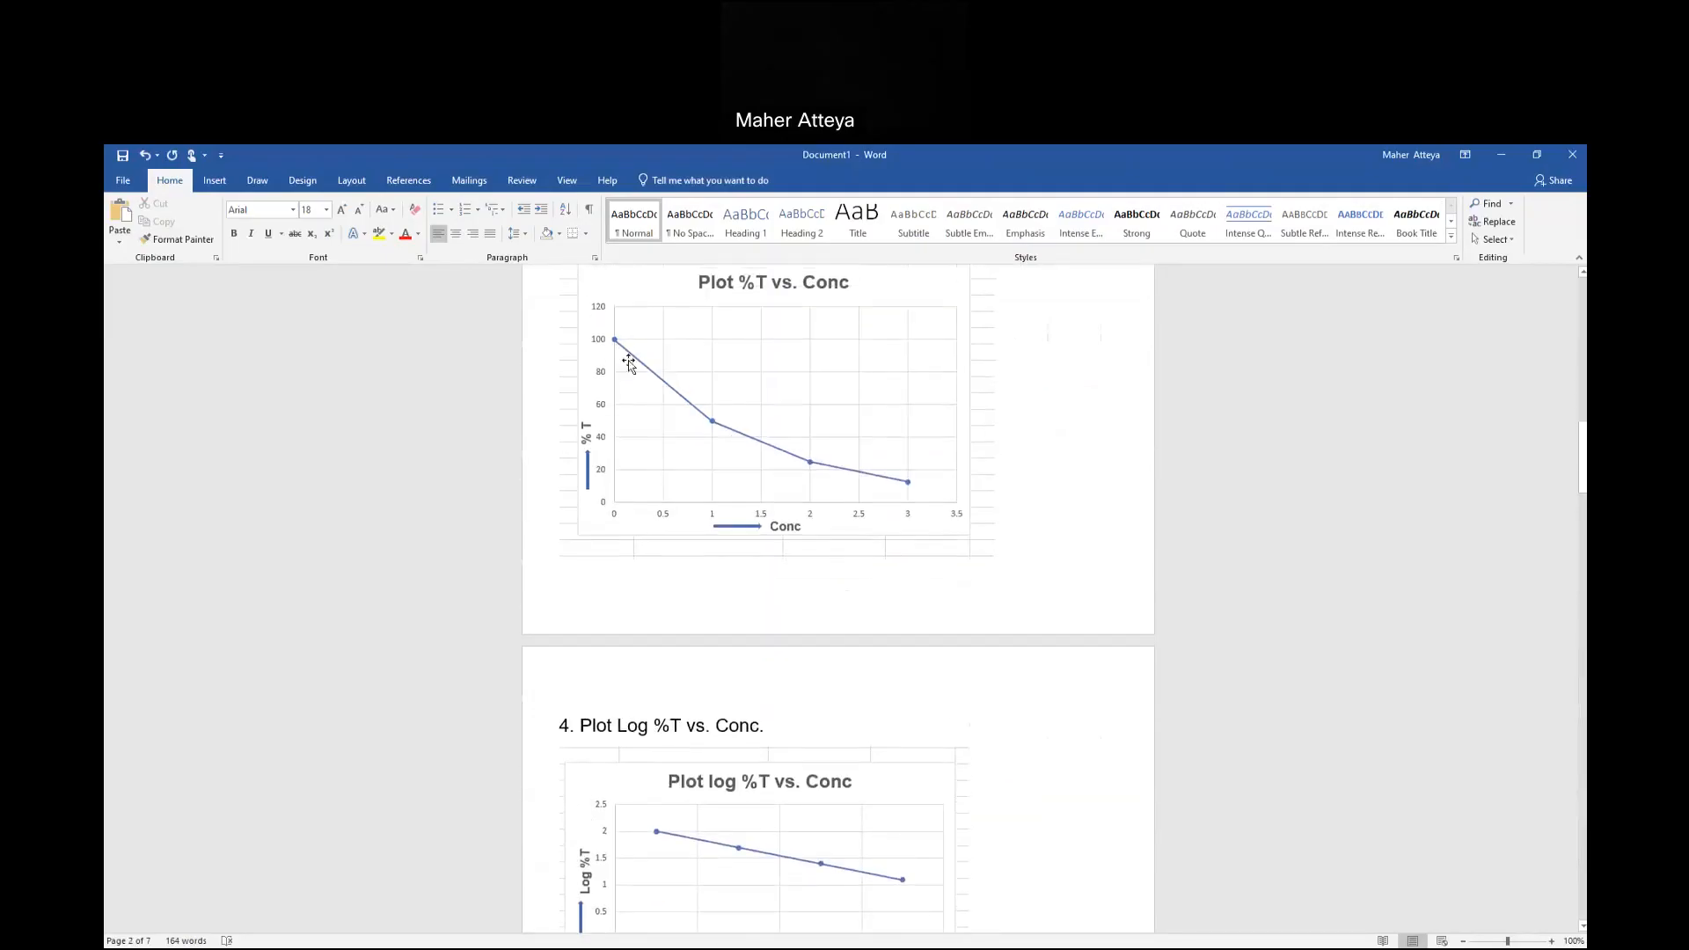
scroll(854, 734, down, 3)
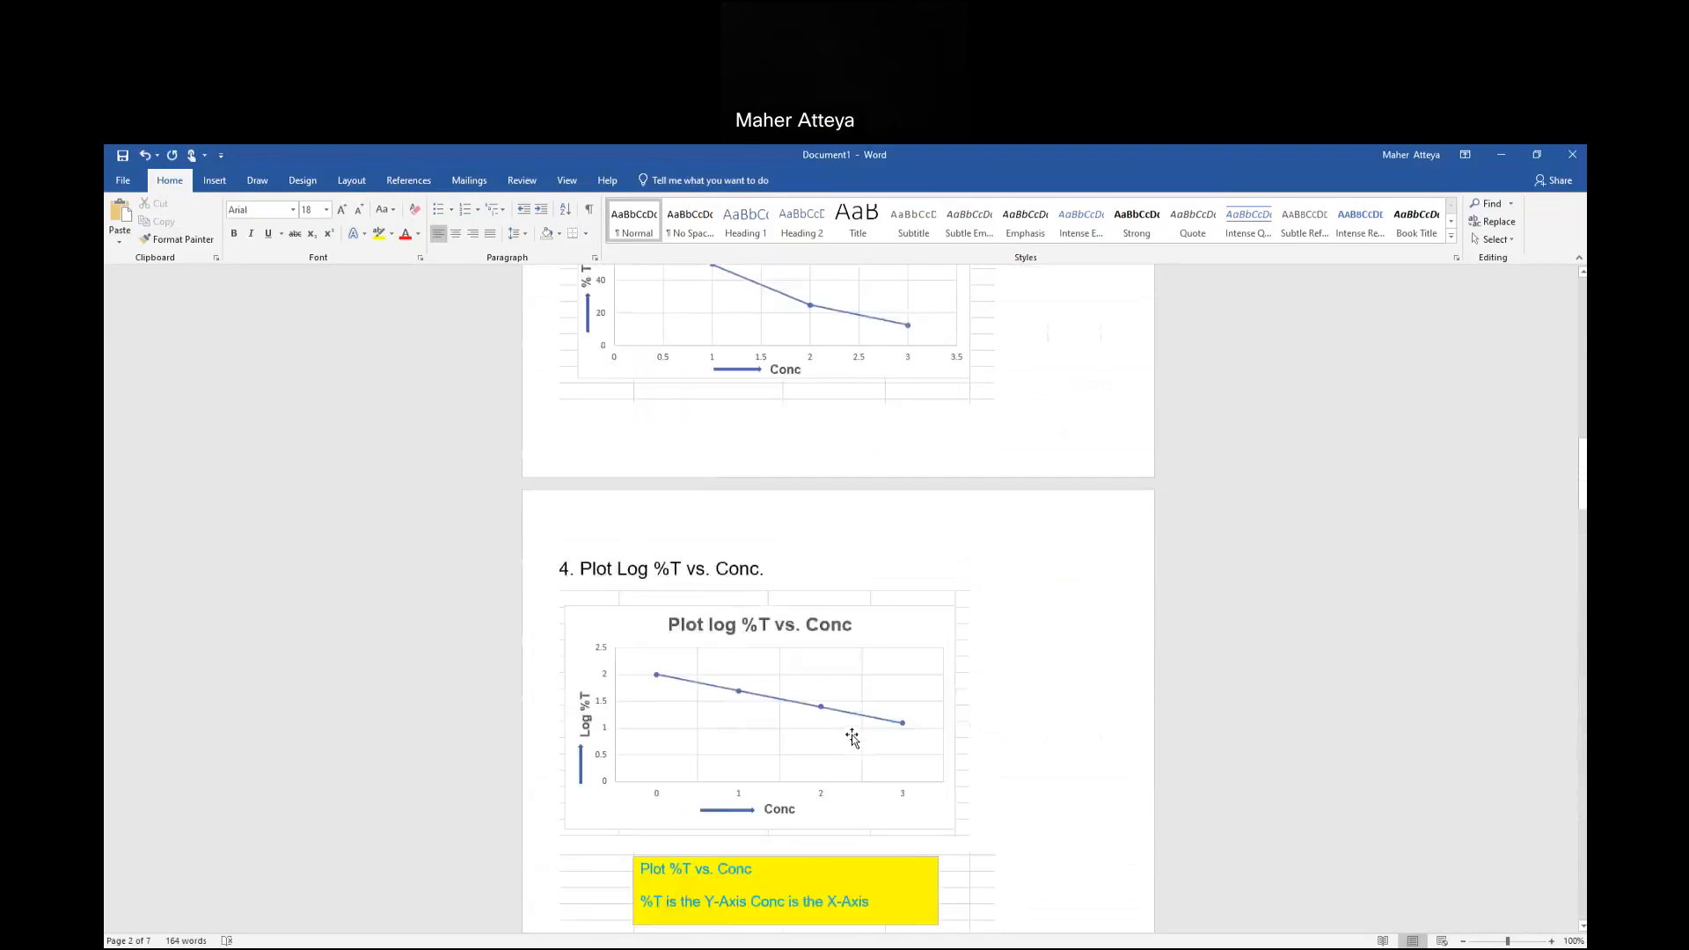
scroll(795, 649, down, 5)
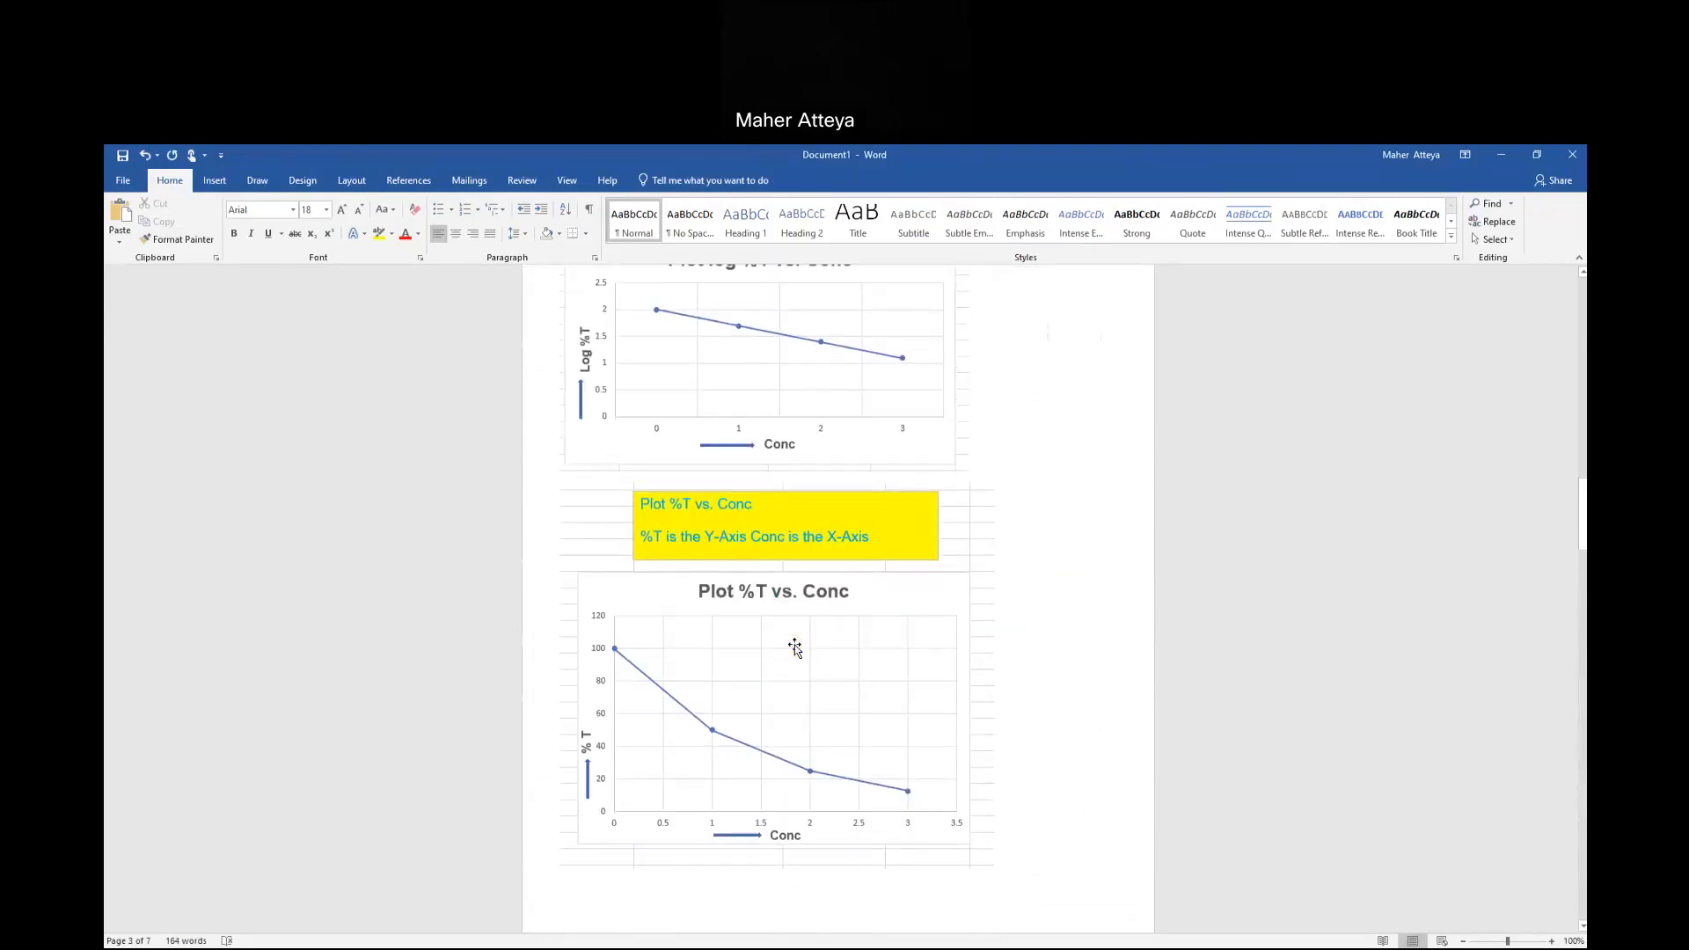
scroll(795, 649, down, 8)
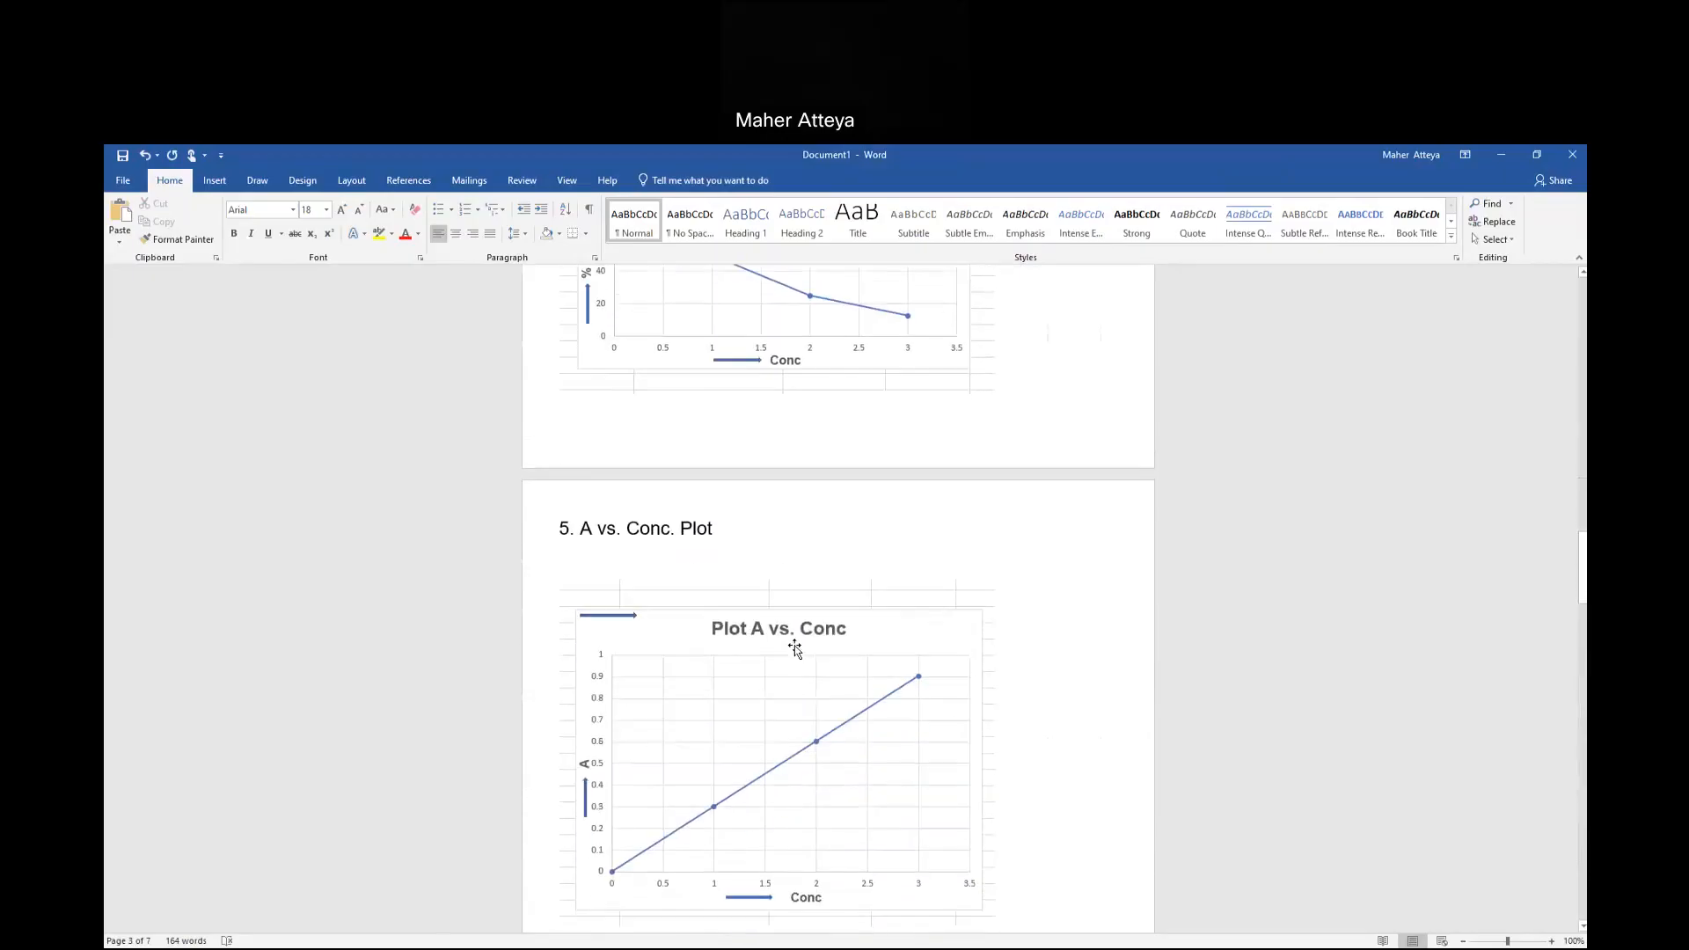
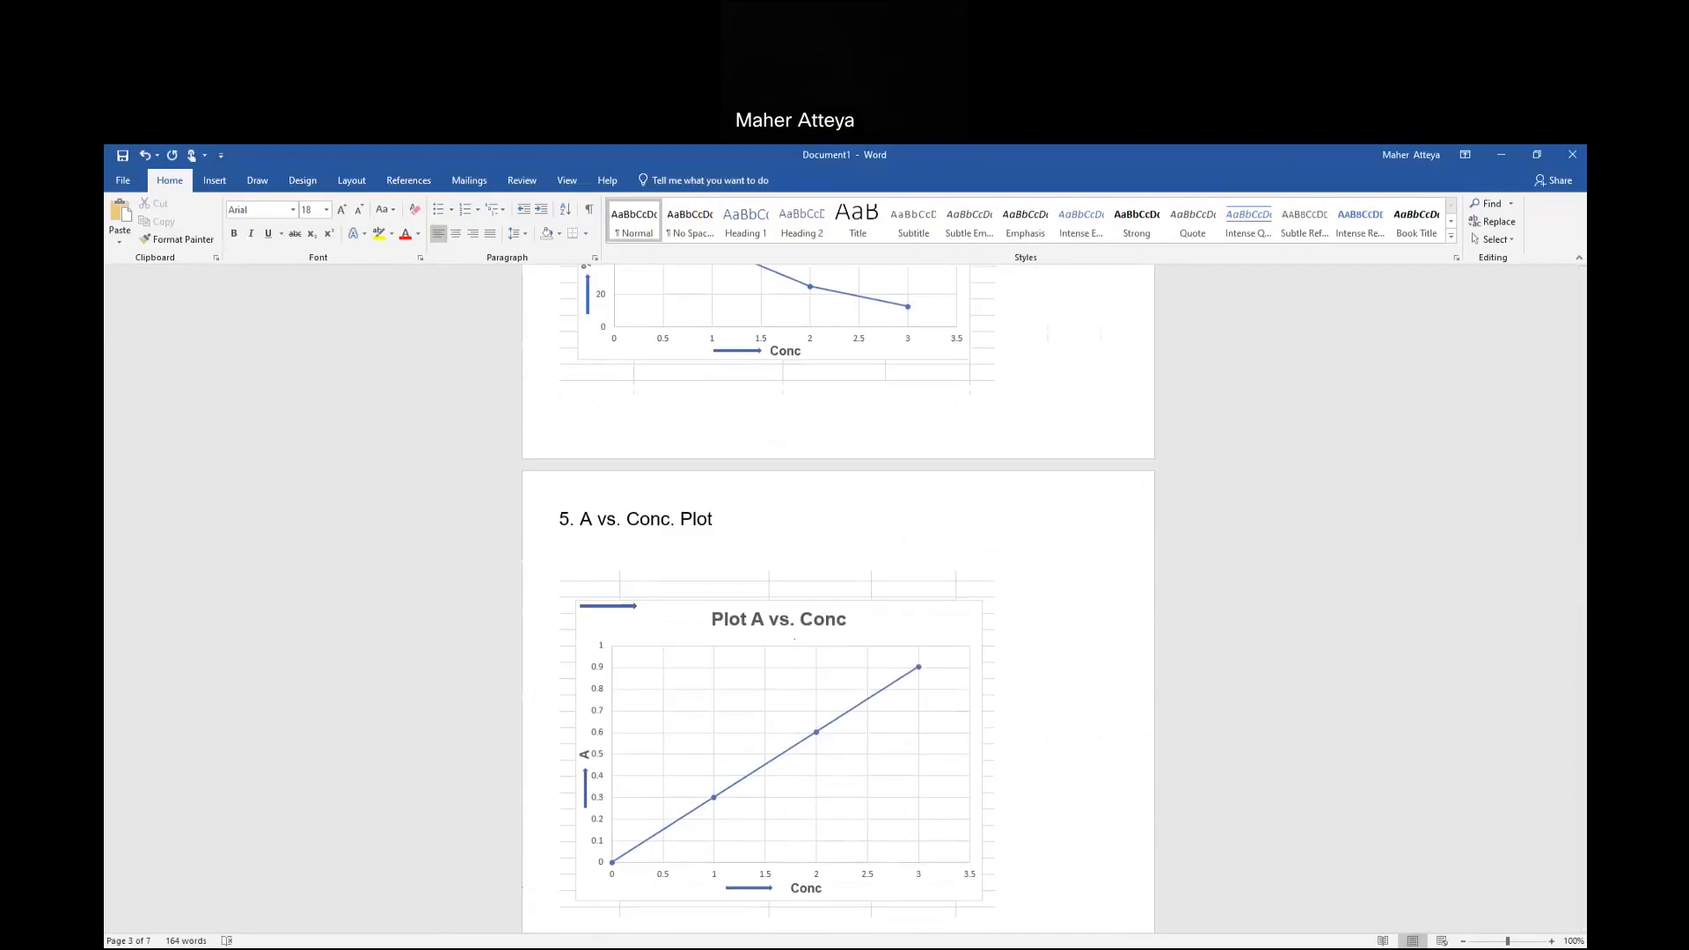
key(alt+Tab)
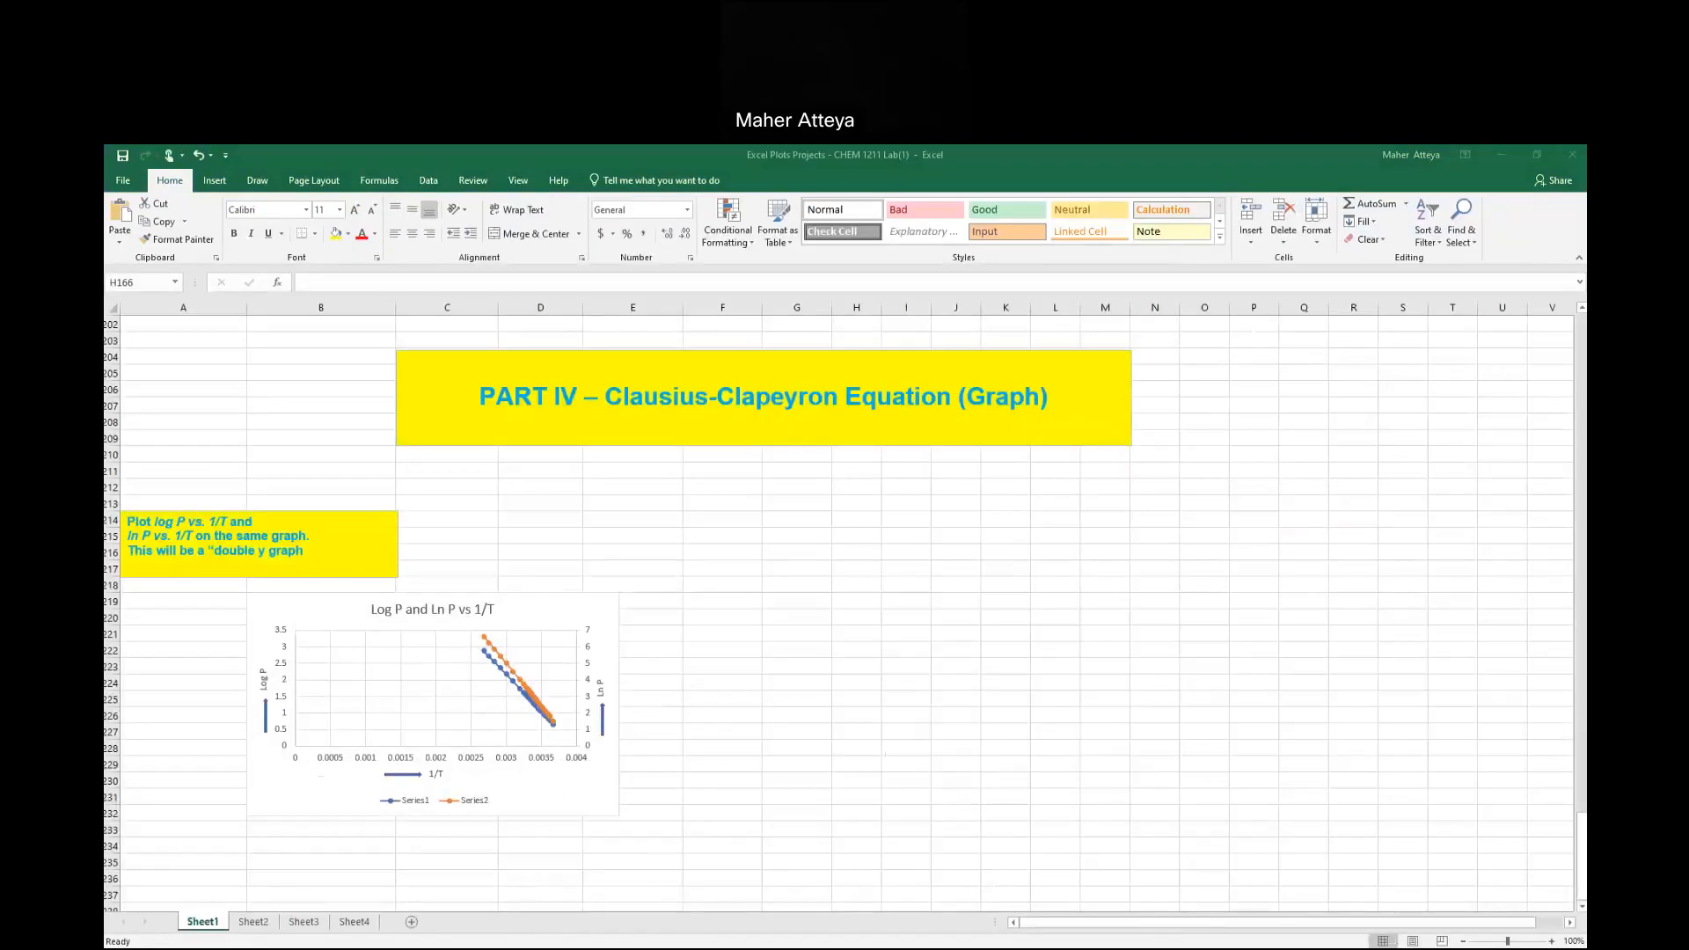
key(alt+Tab)
Return to the Word report and end the Discussion's log T% sentence with a period.
scroll(837, 900, down, 20)
scroll(838, 899, down, 20)
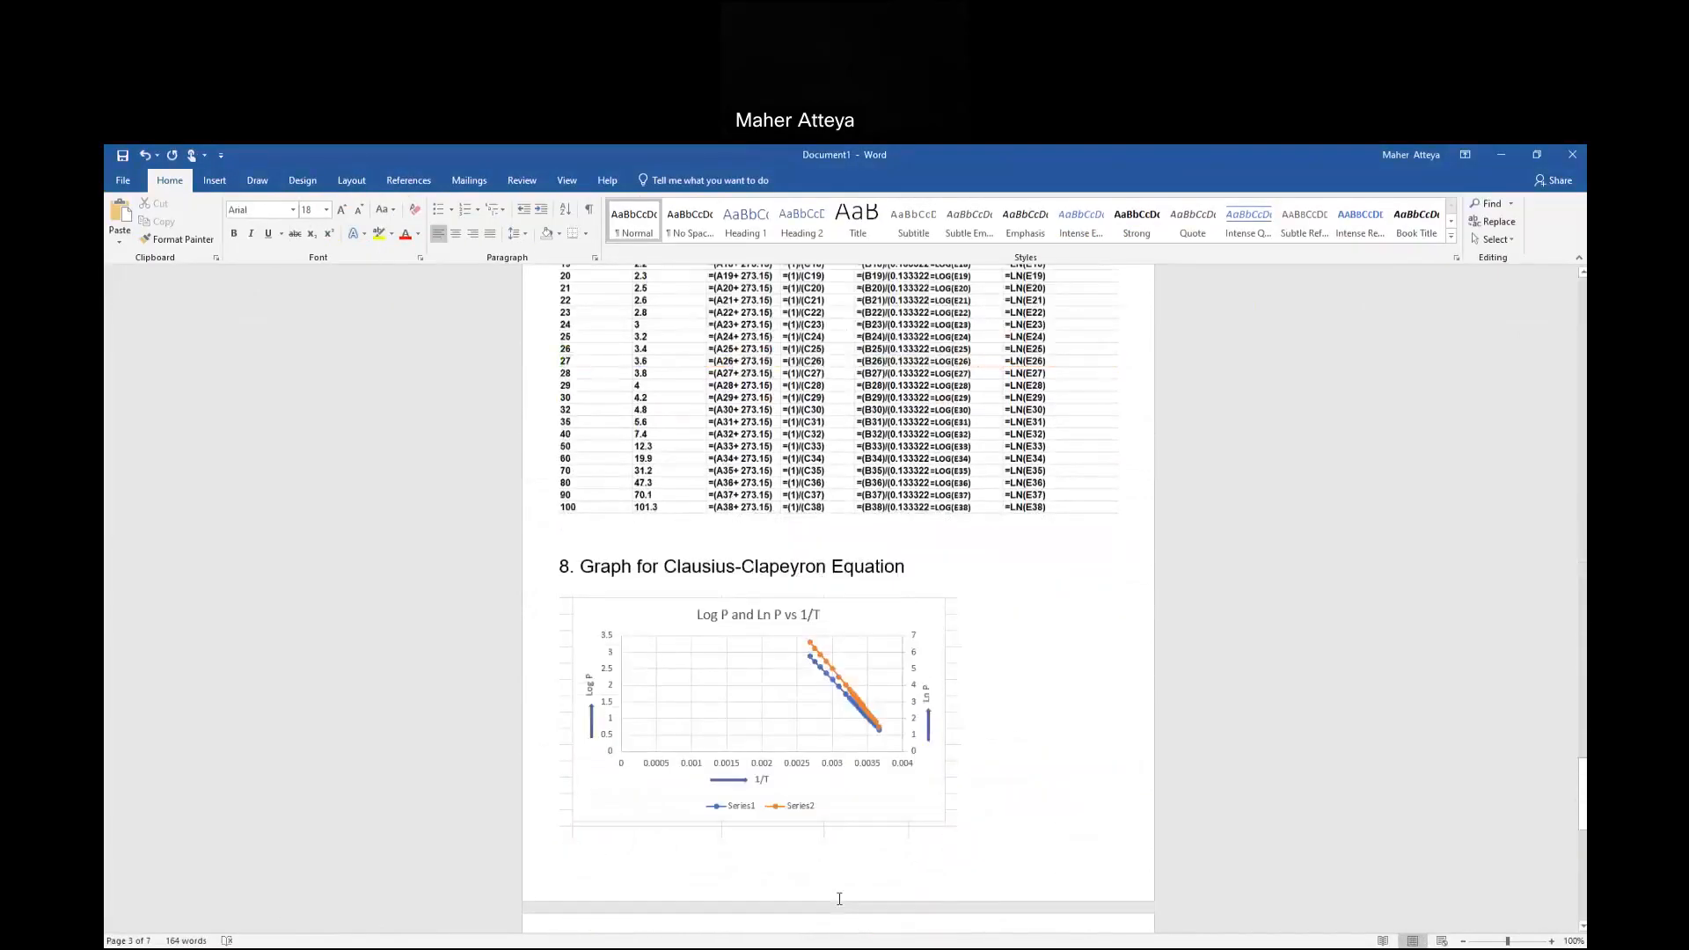
click(599, 437)
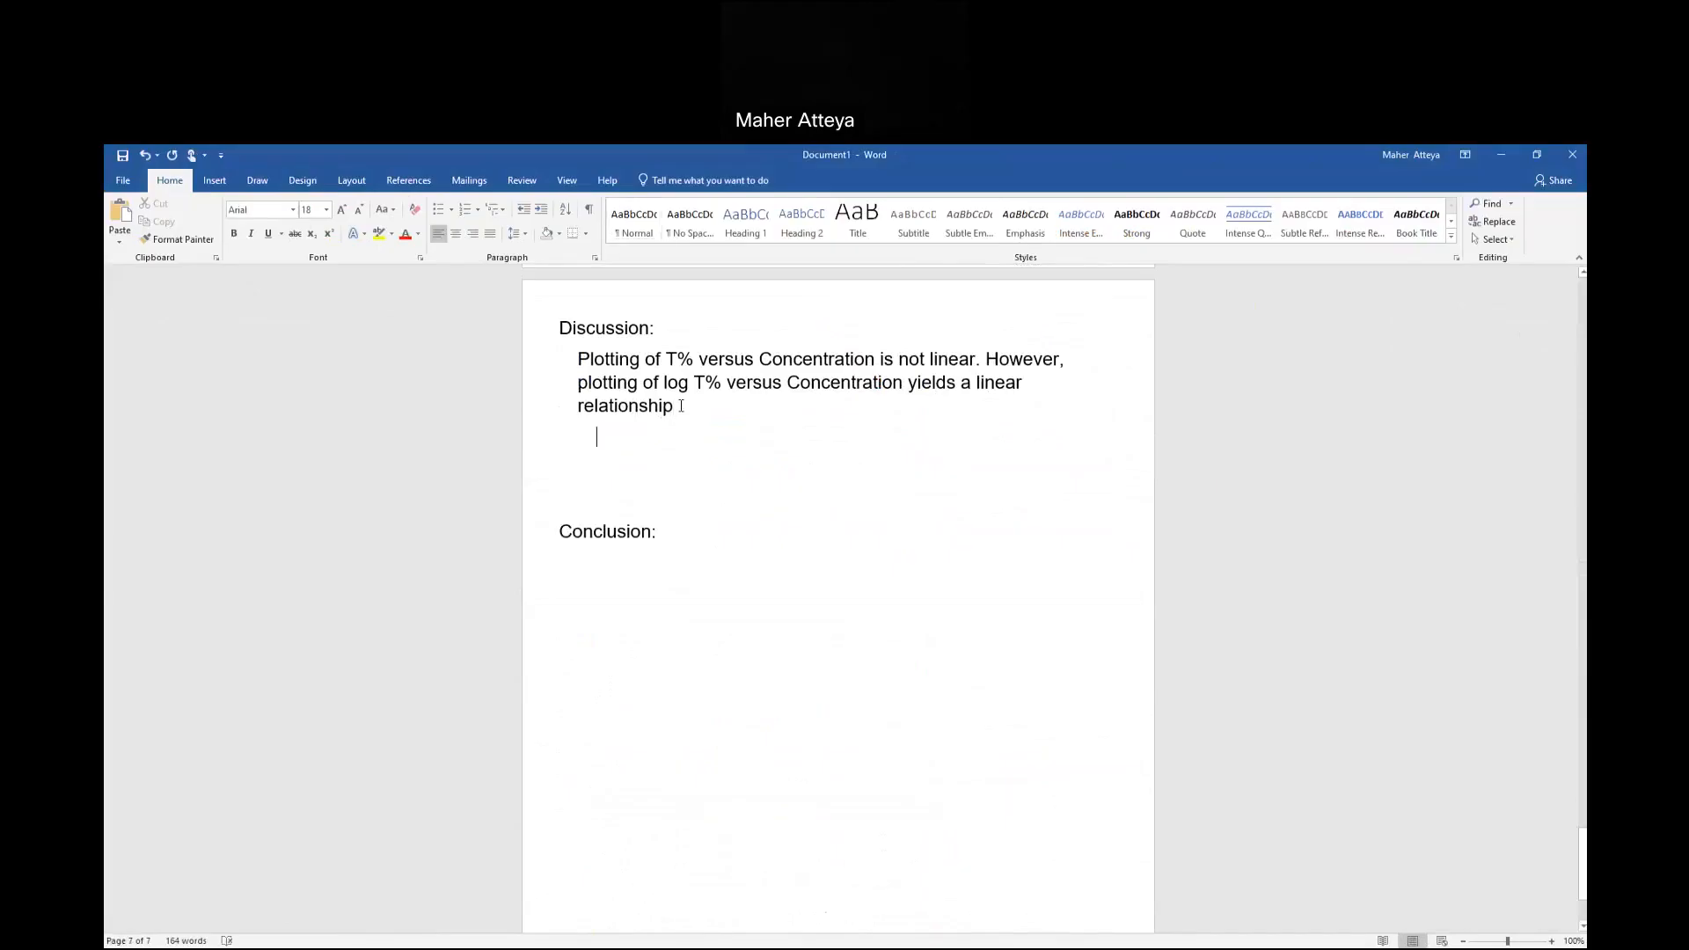
click(678, 403)
text(.)
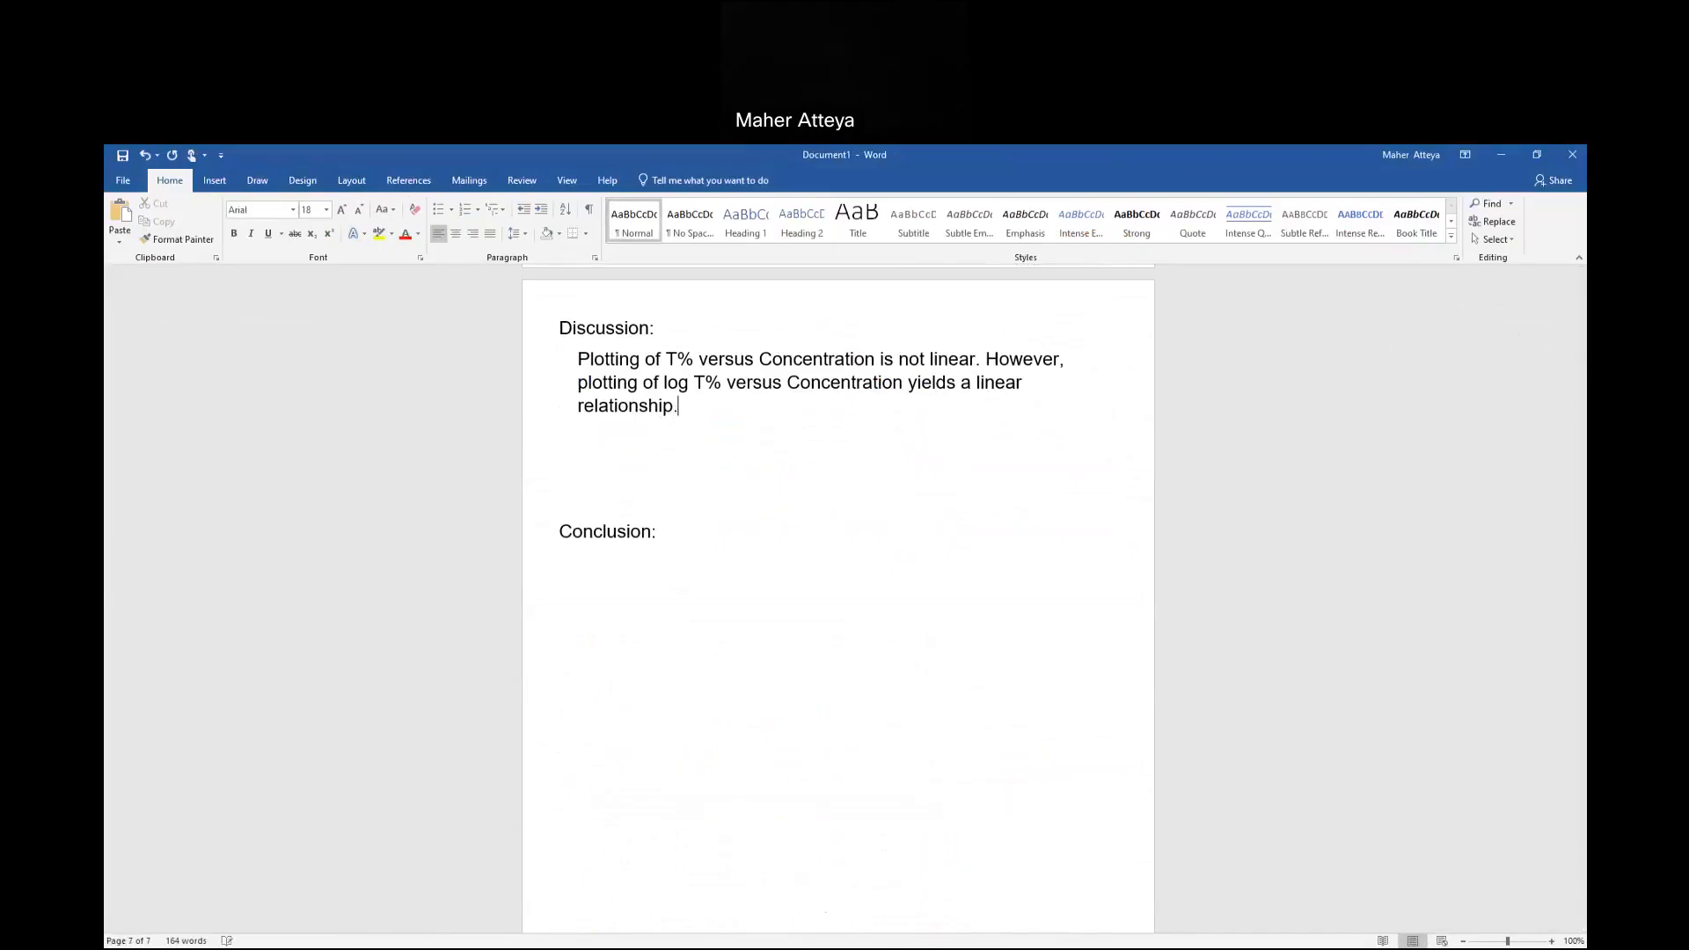
Add the Discussion sentence "This is similar to the plotting of the graph Absorbance versus Concentration which yields a linear relationship.".
text( This is similar to the p)
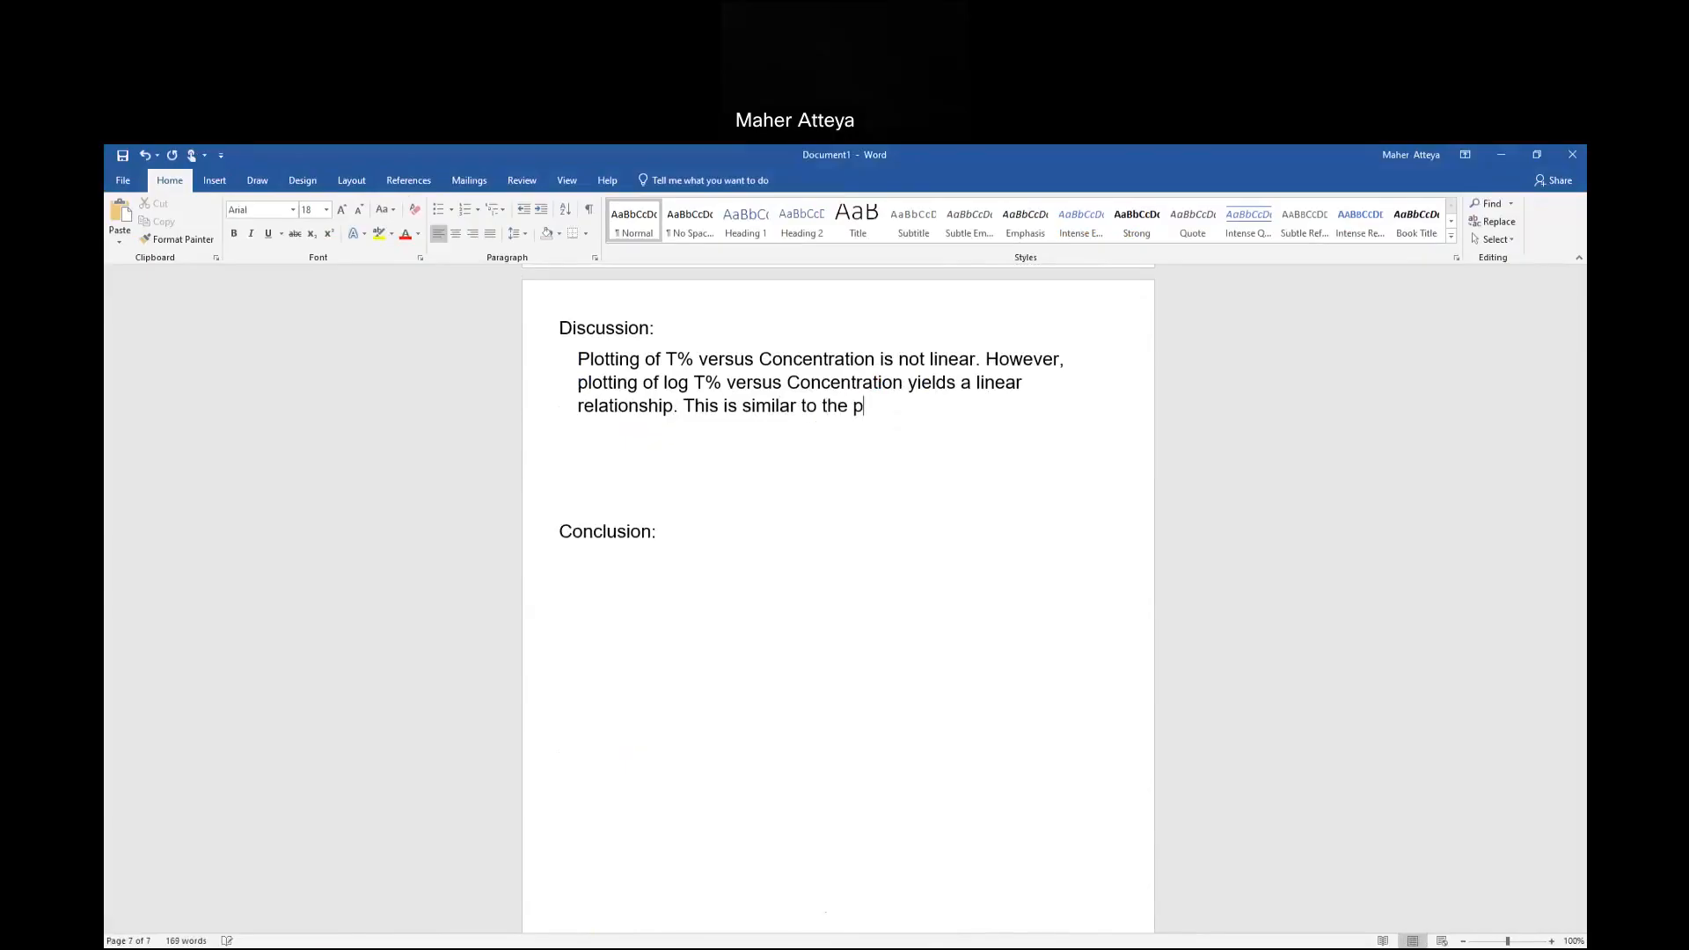
text(lotting of the graph Absor)
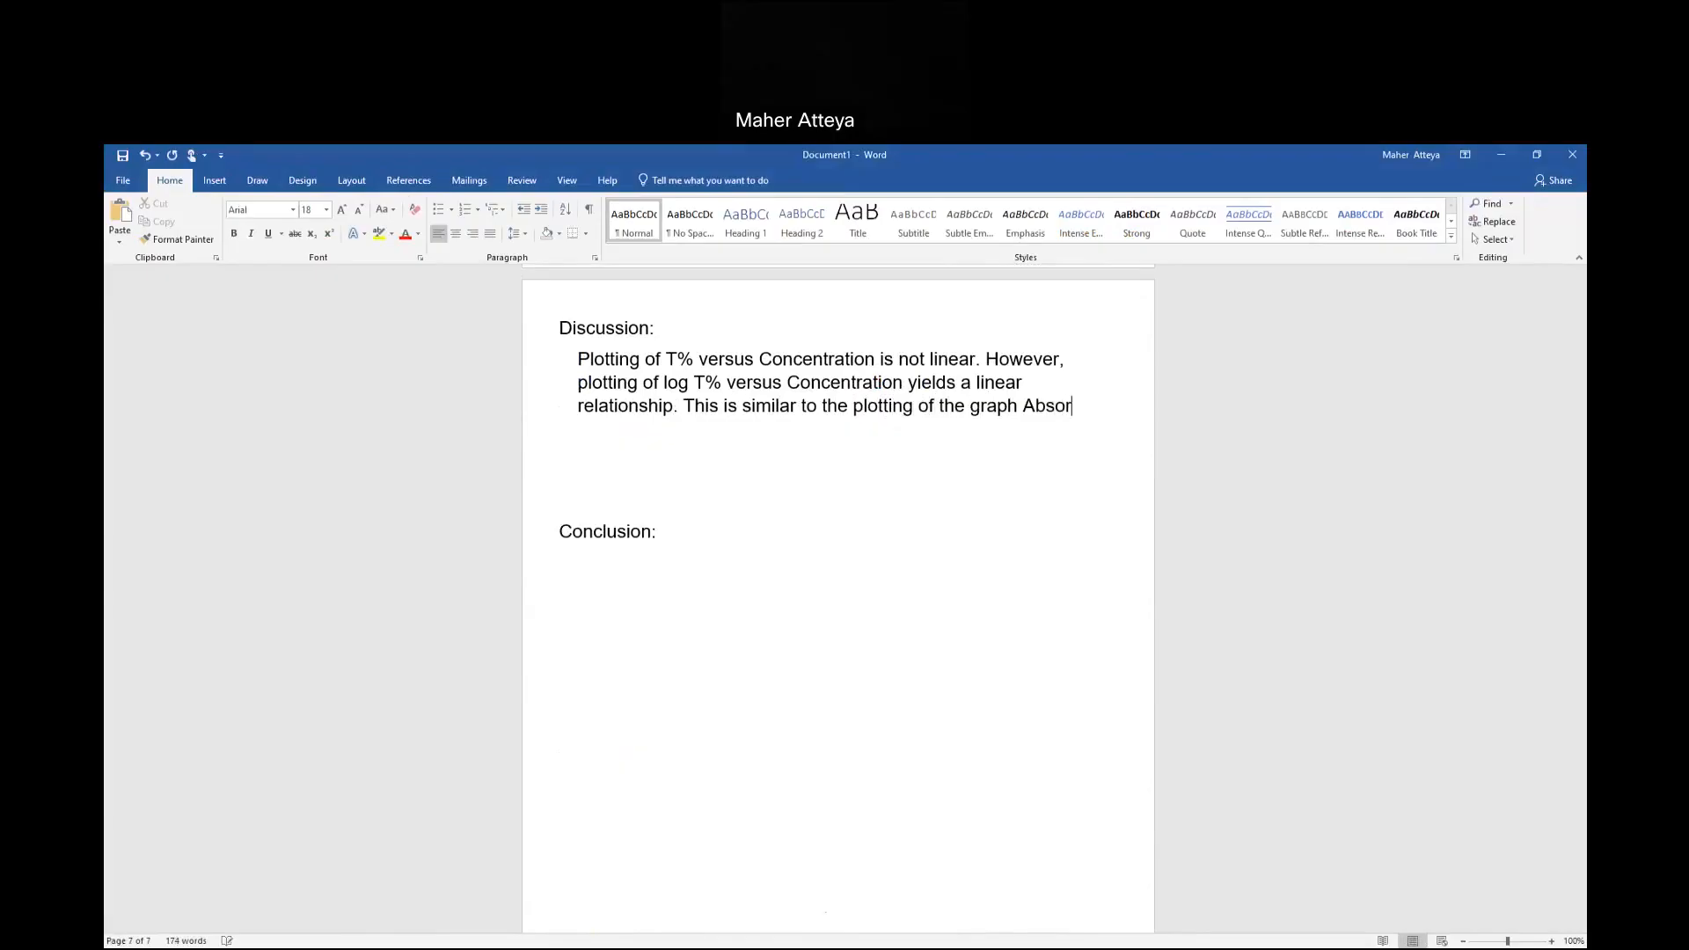
text(bance vers)
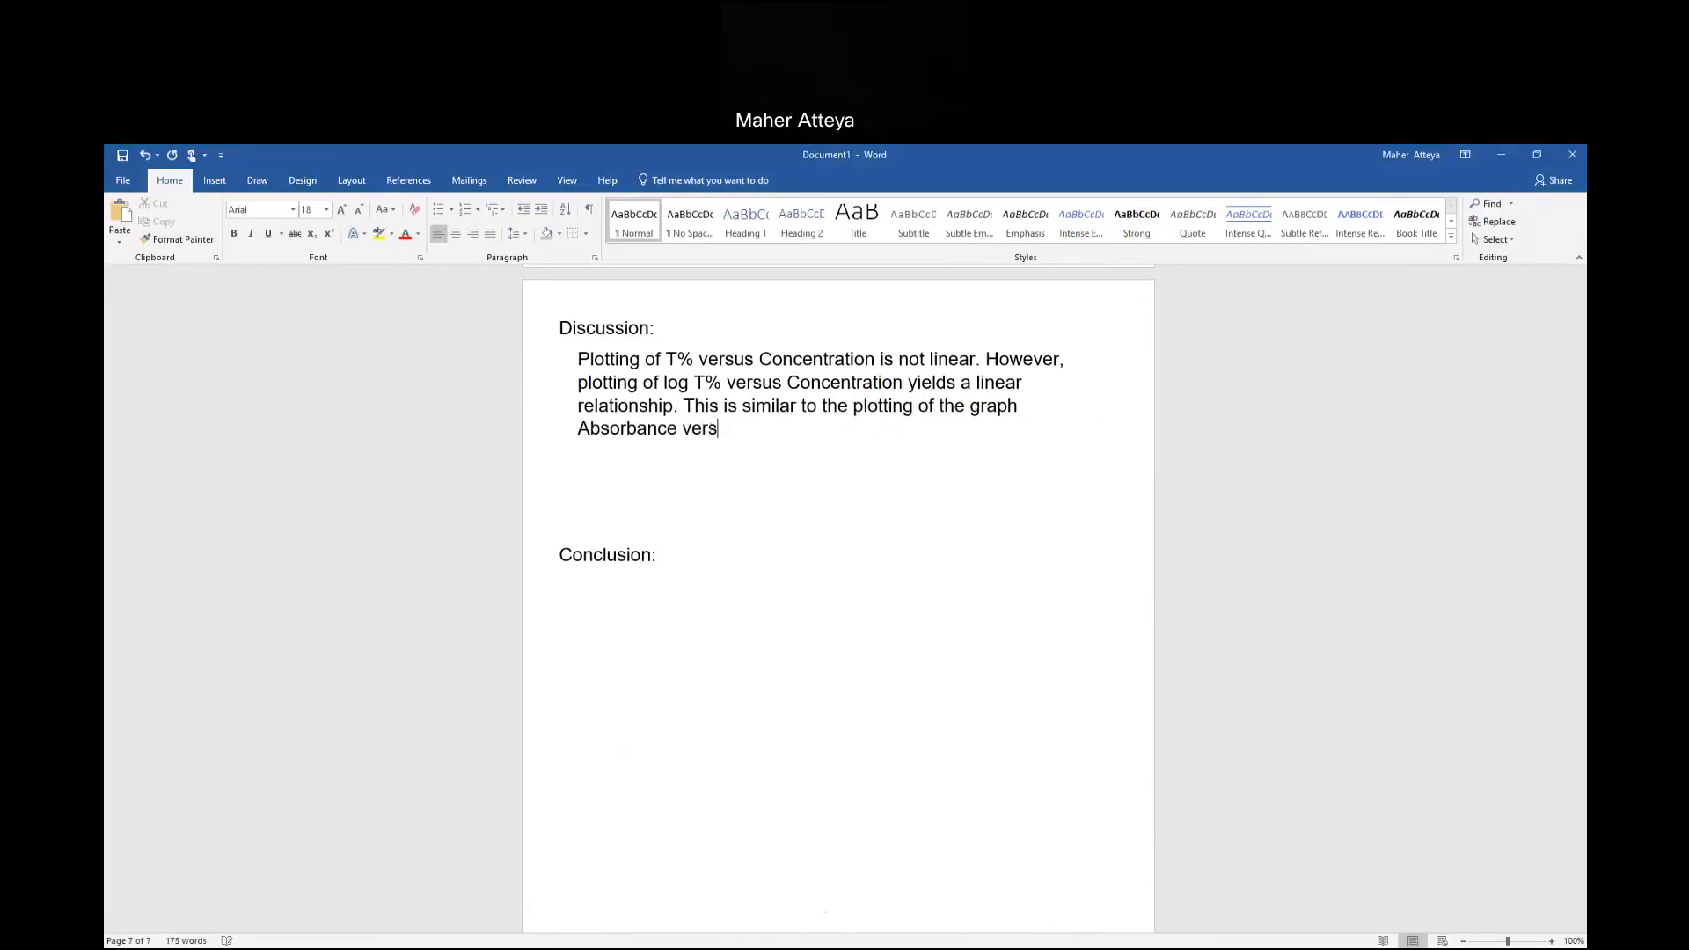
text(us Concenta)
key(BackSpace)
text(ration which)
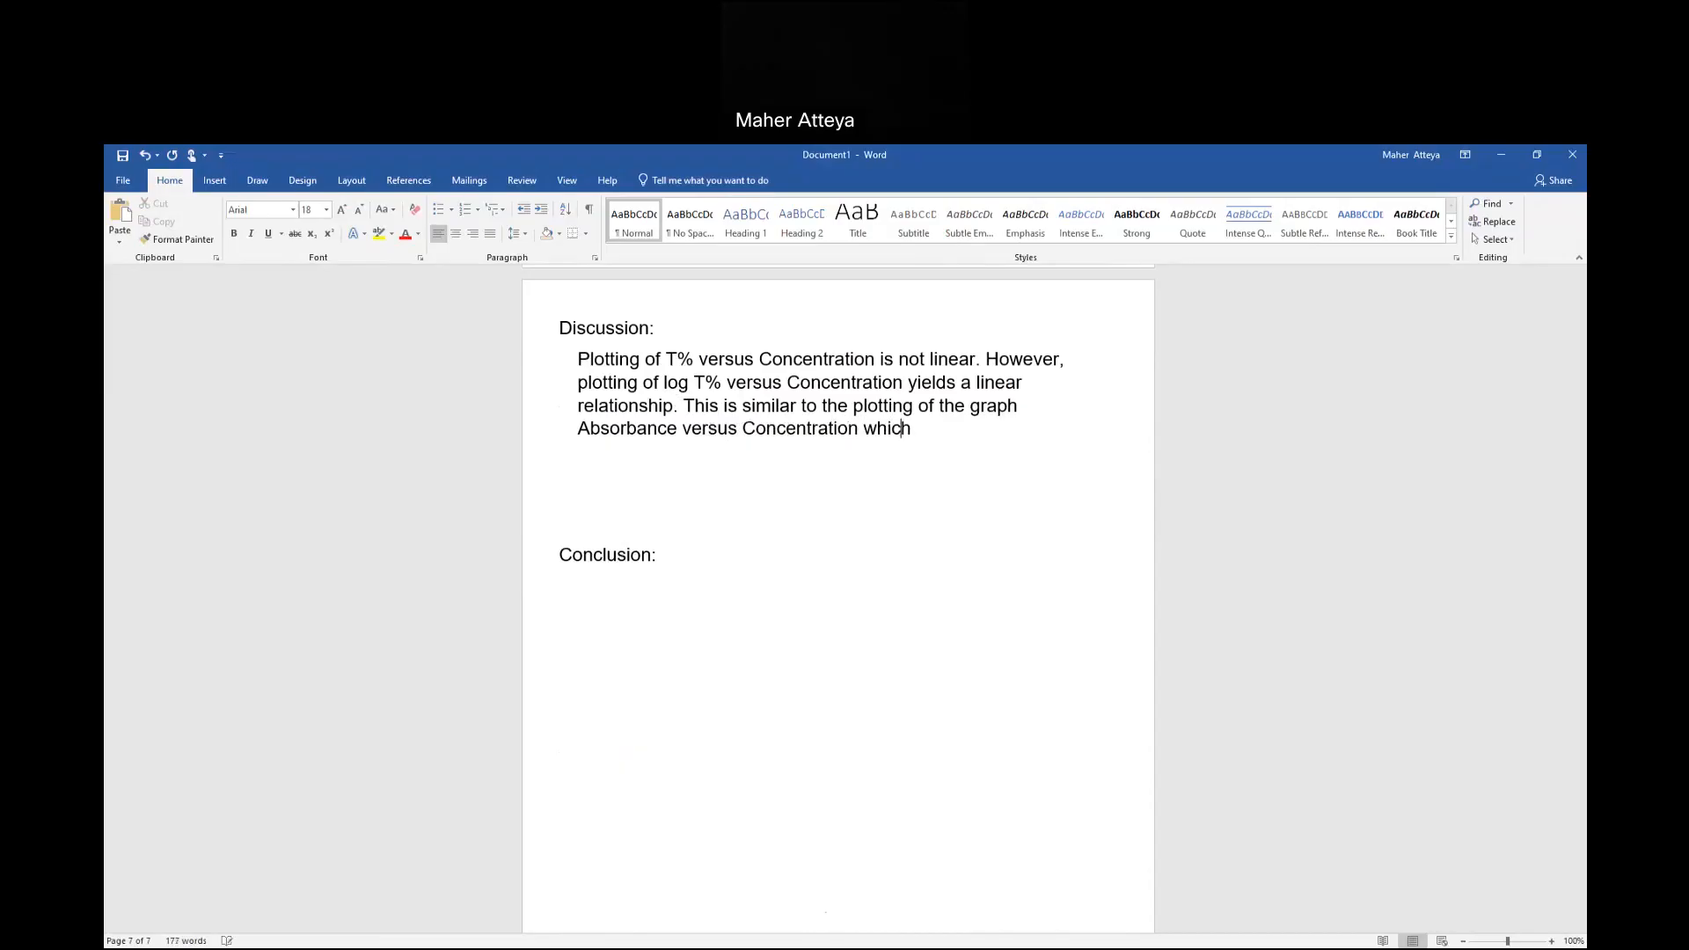
text( yields a linear relation)
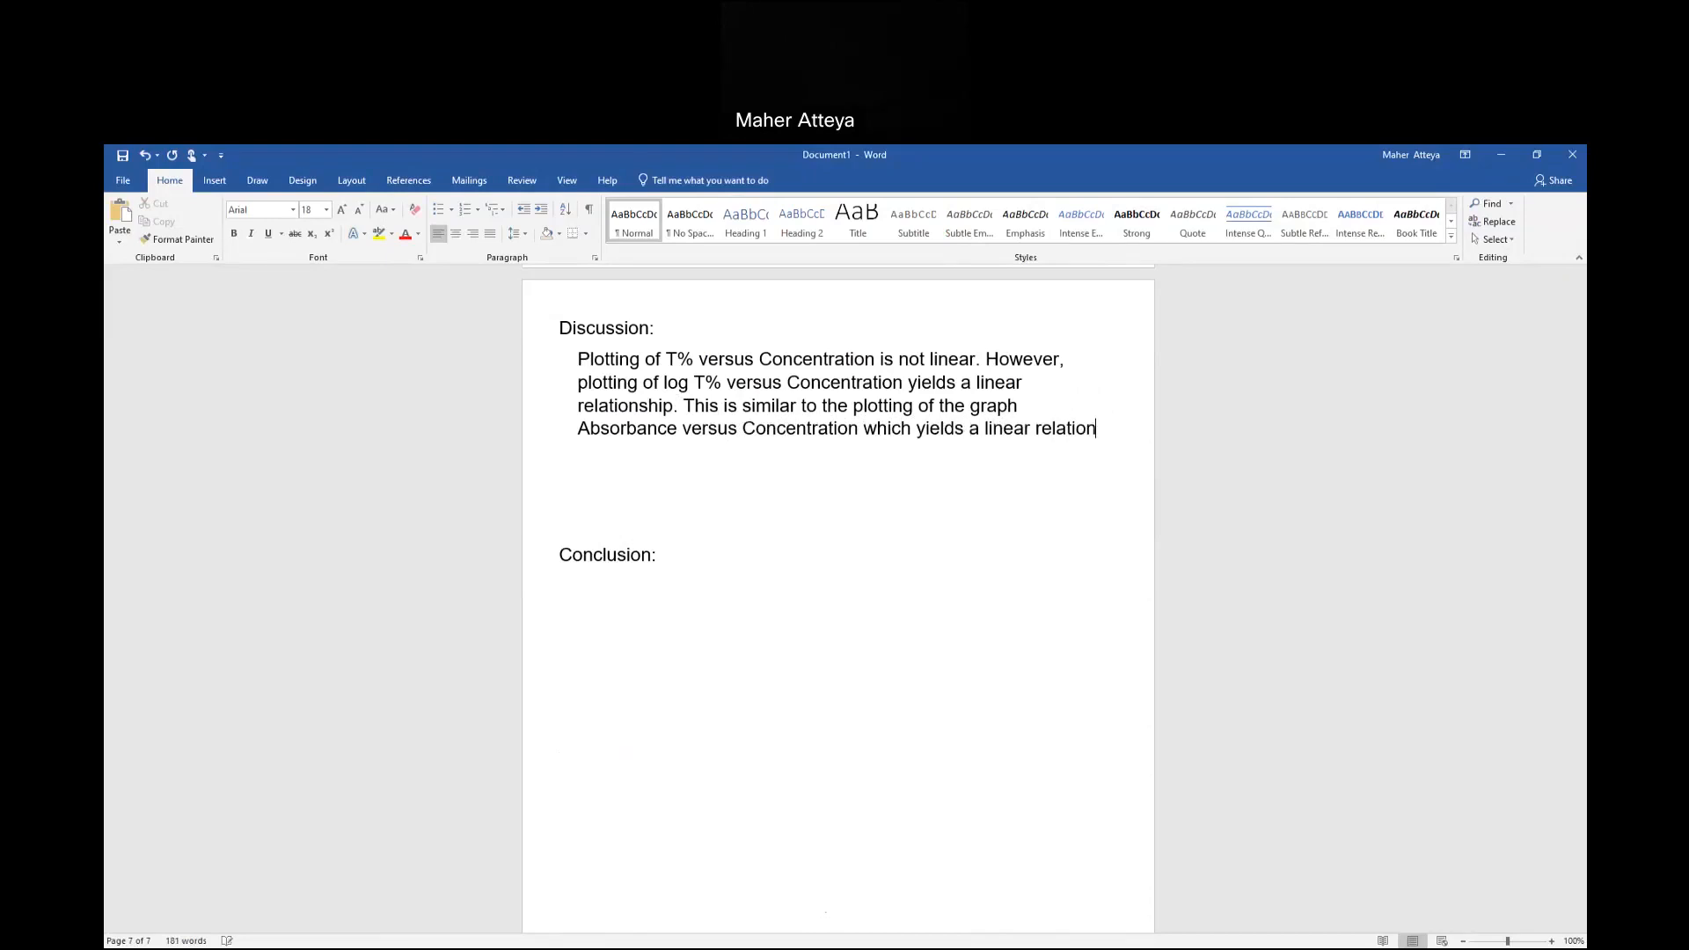
text(ship)
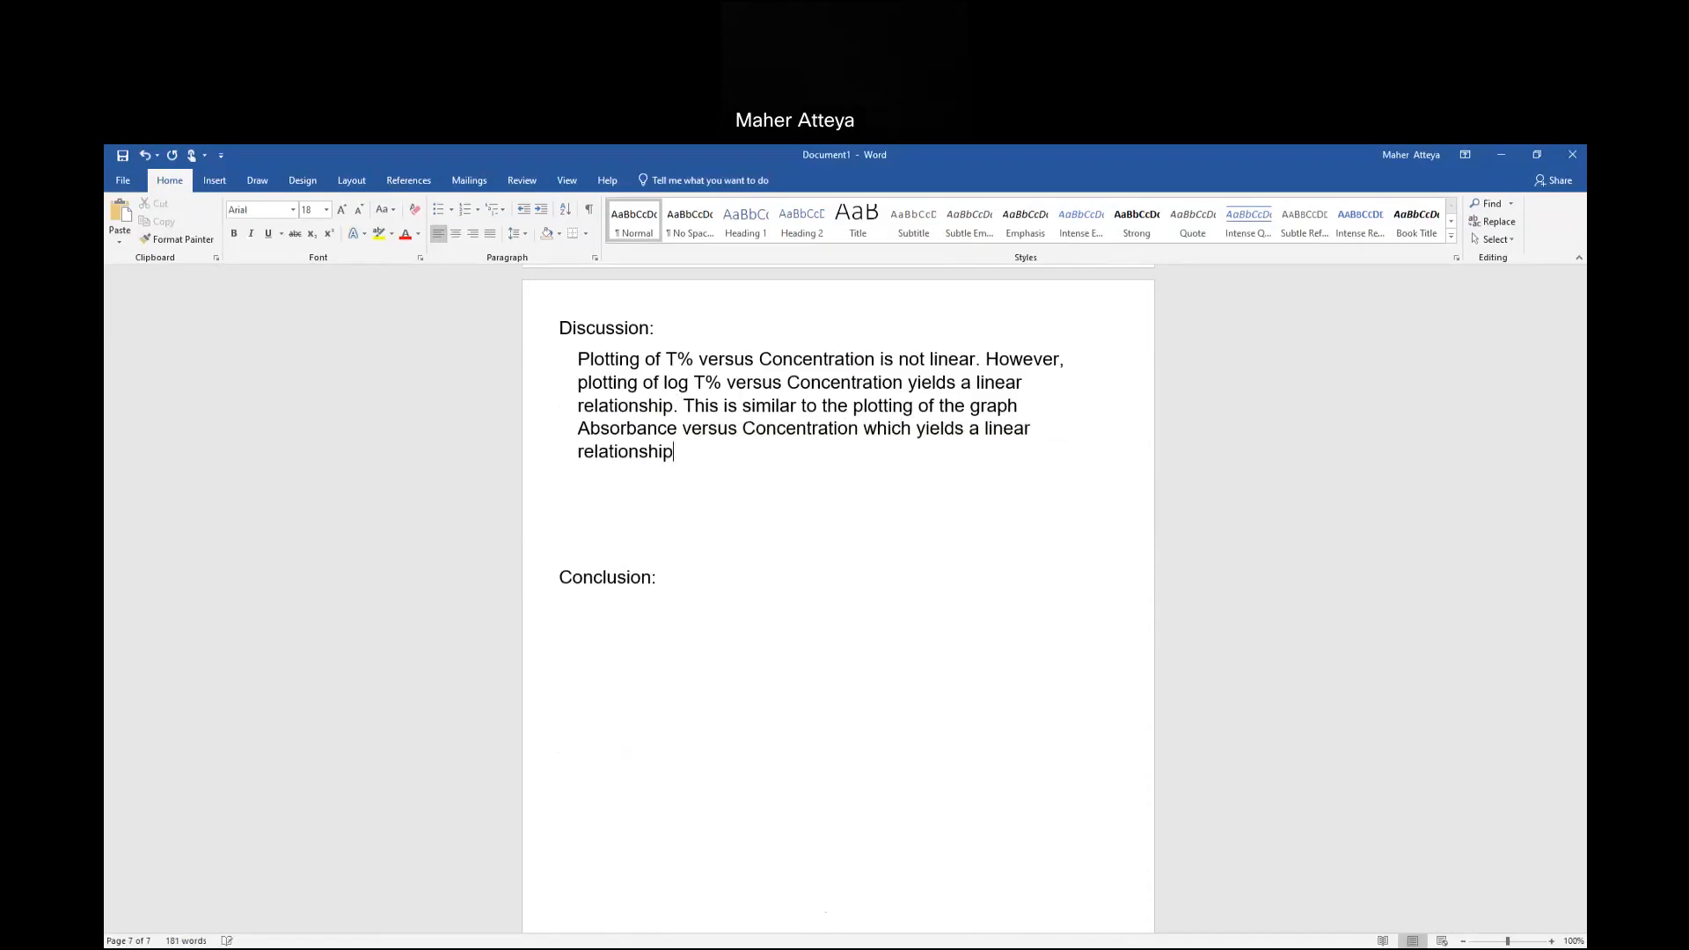
text(.)
Examine the A vs. Conc. plot and the Clausius-Clapeyron data tables and graph in the report.
scroll(841, 727, up, 15)
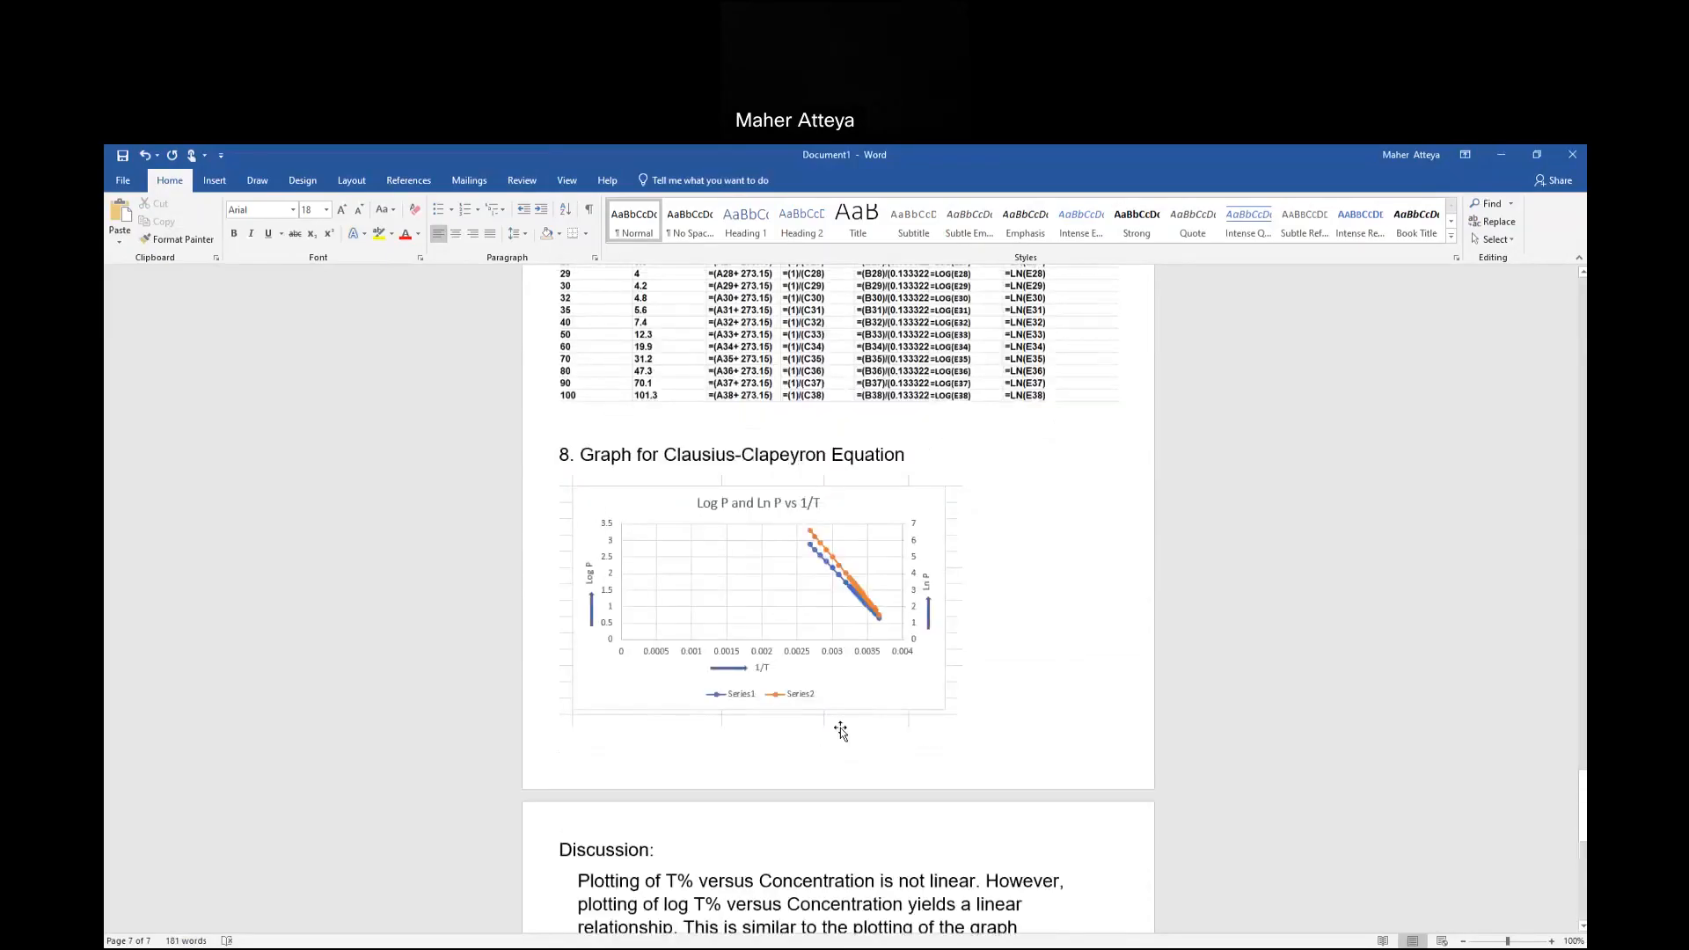
scroll(841, 732, up, 20)
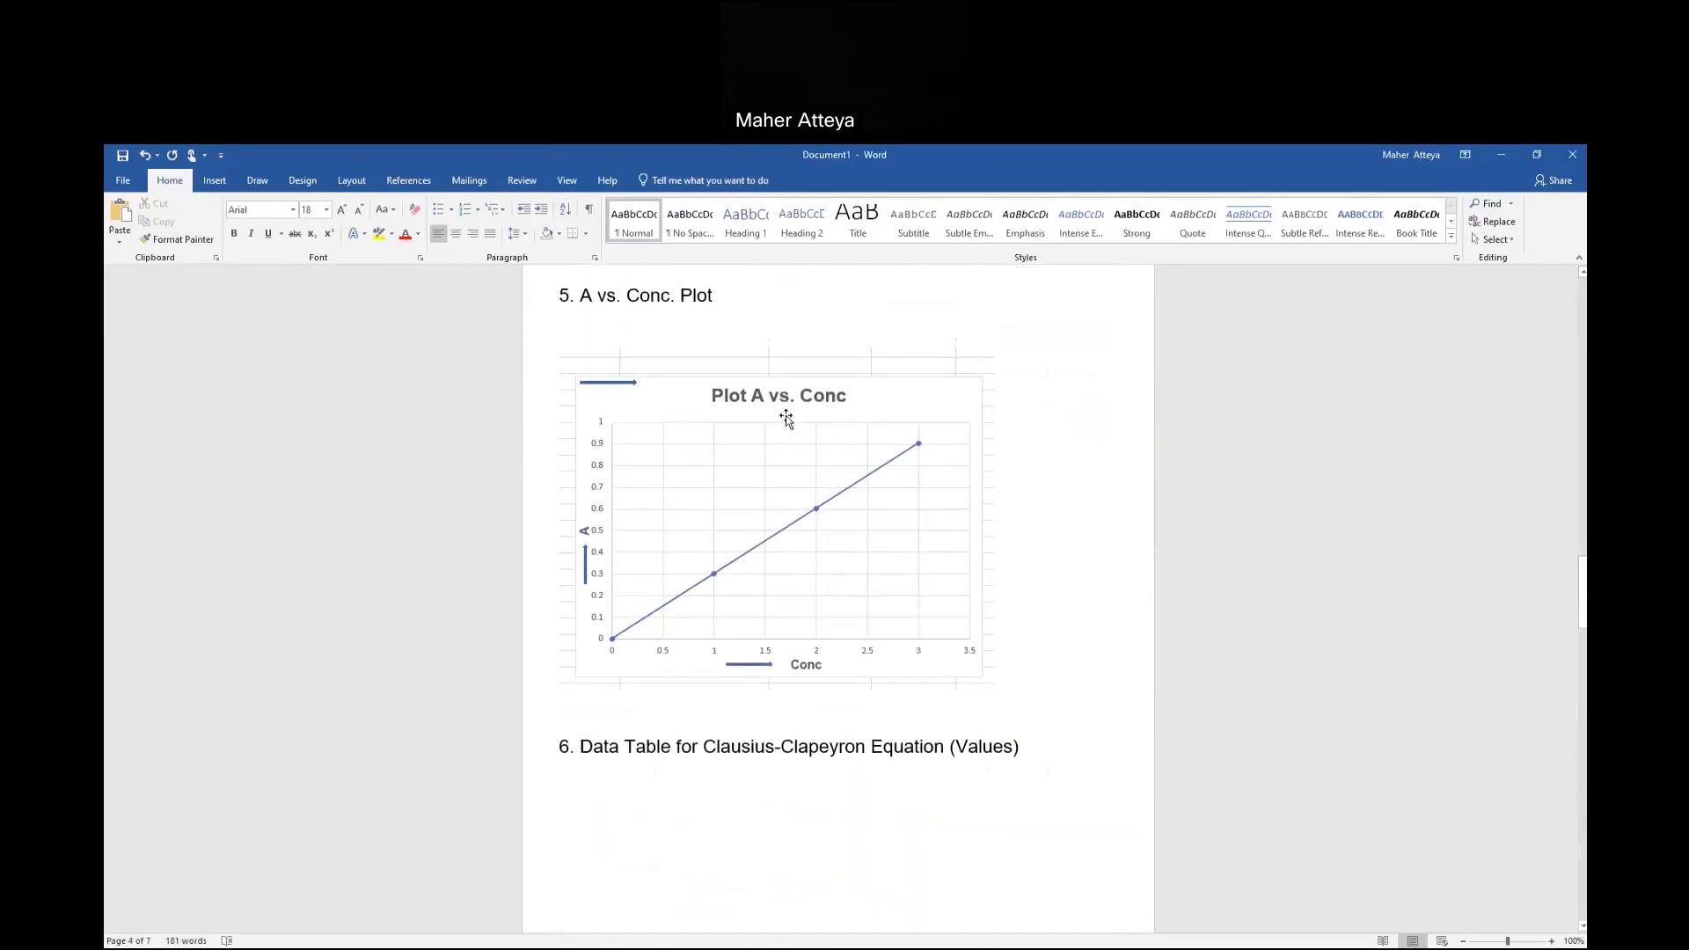
scroll(811, 608, down, 3)
scroll(811, 608, down, 17)
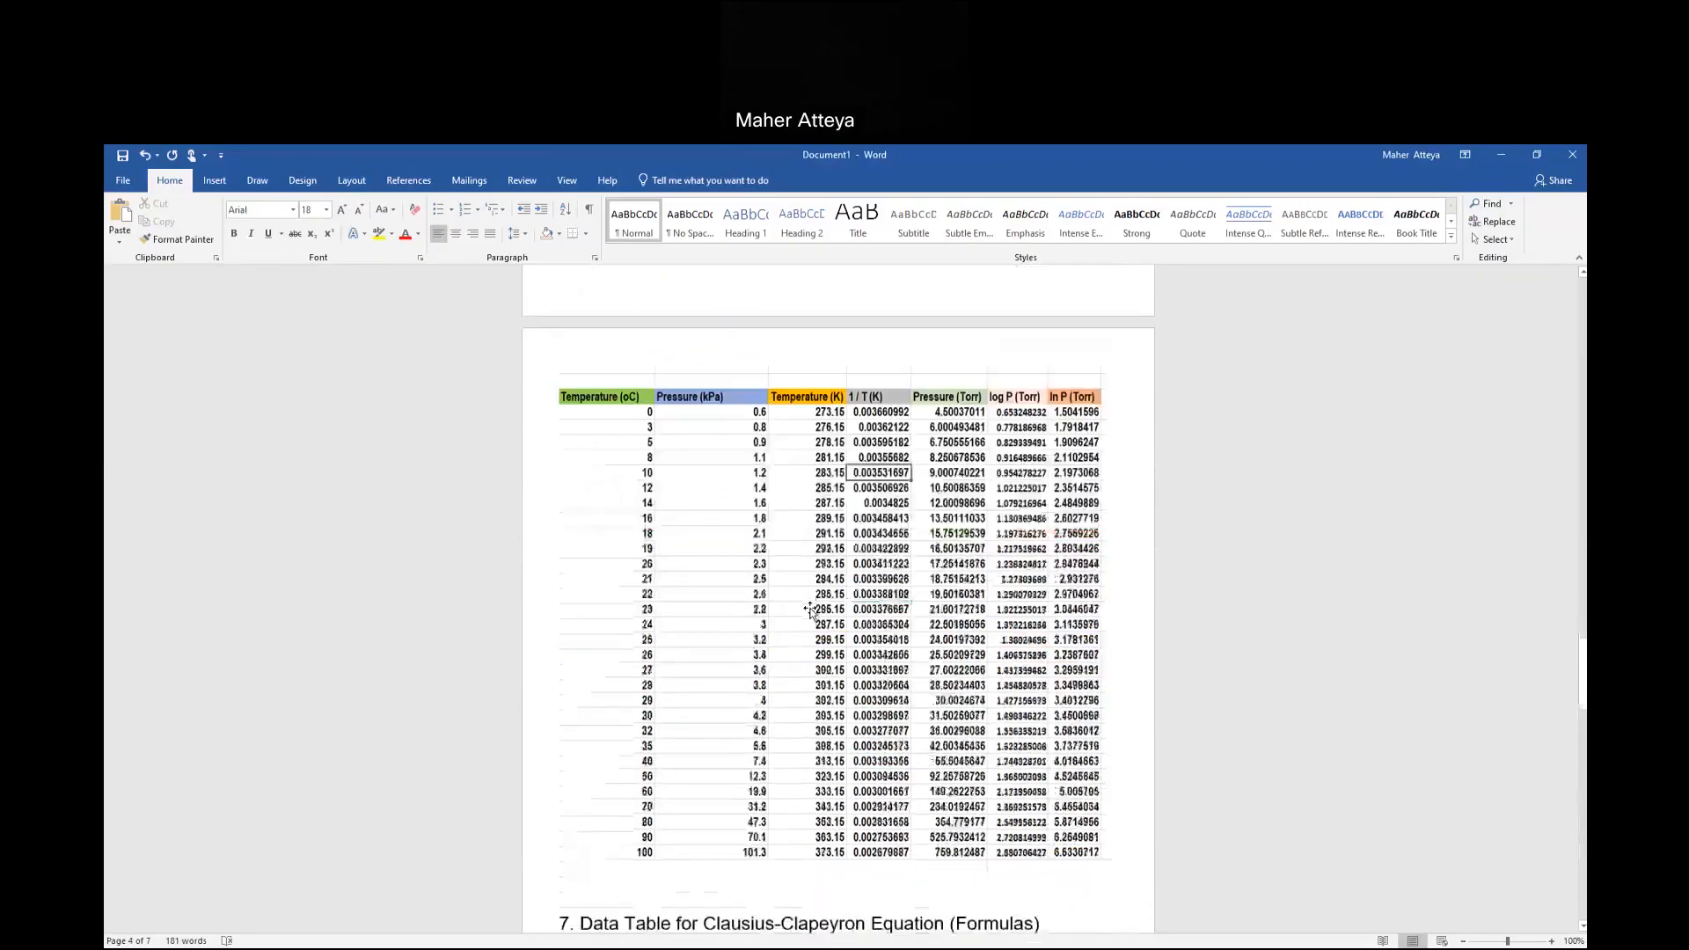
scroll(810, 611, down, 5)
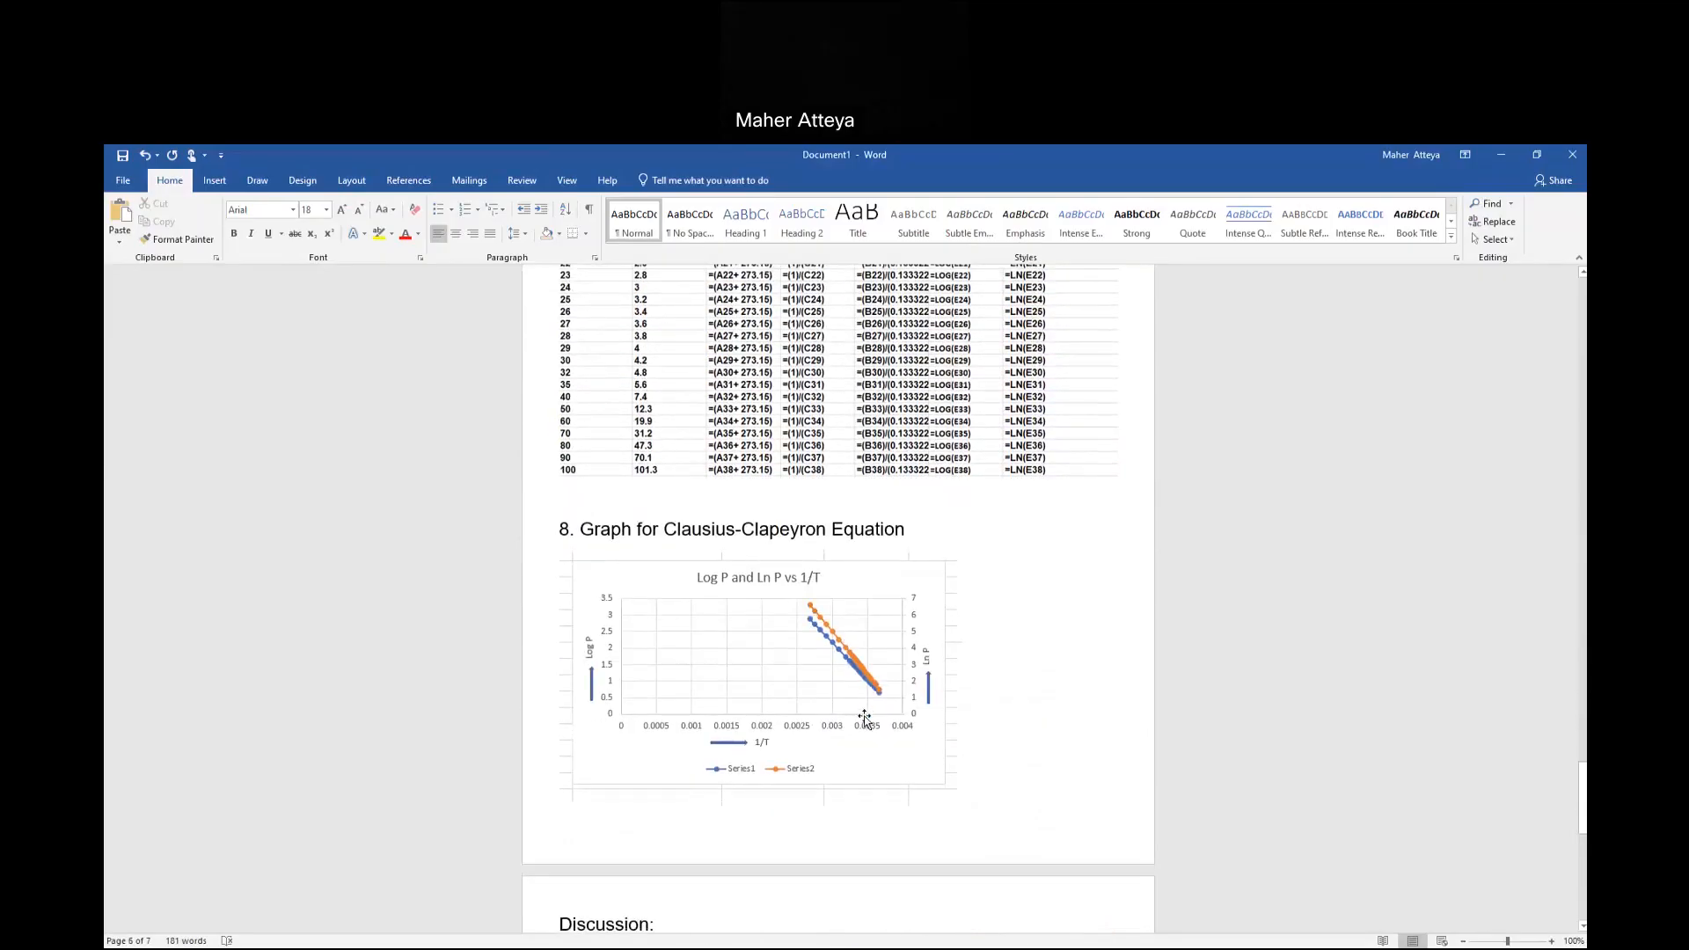
scroll(865, 718, down, 5)
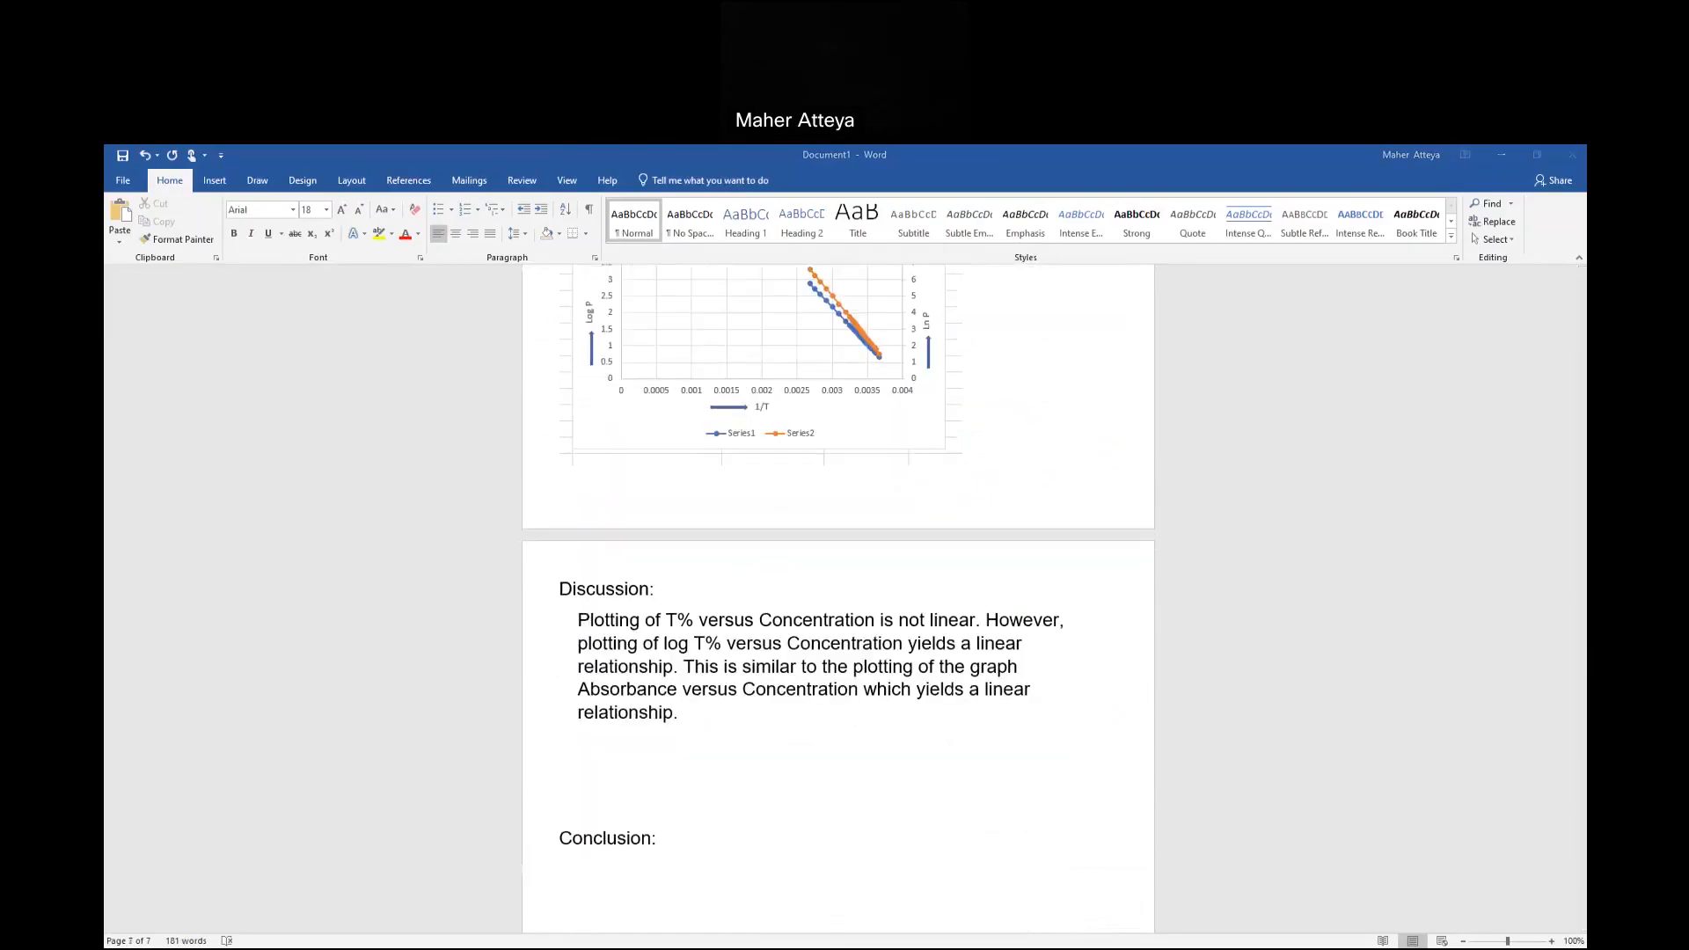
key(alt+Tab)
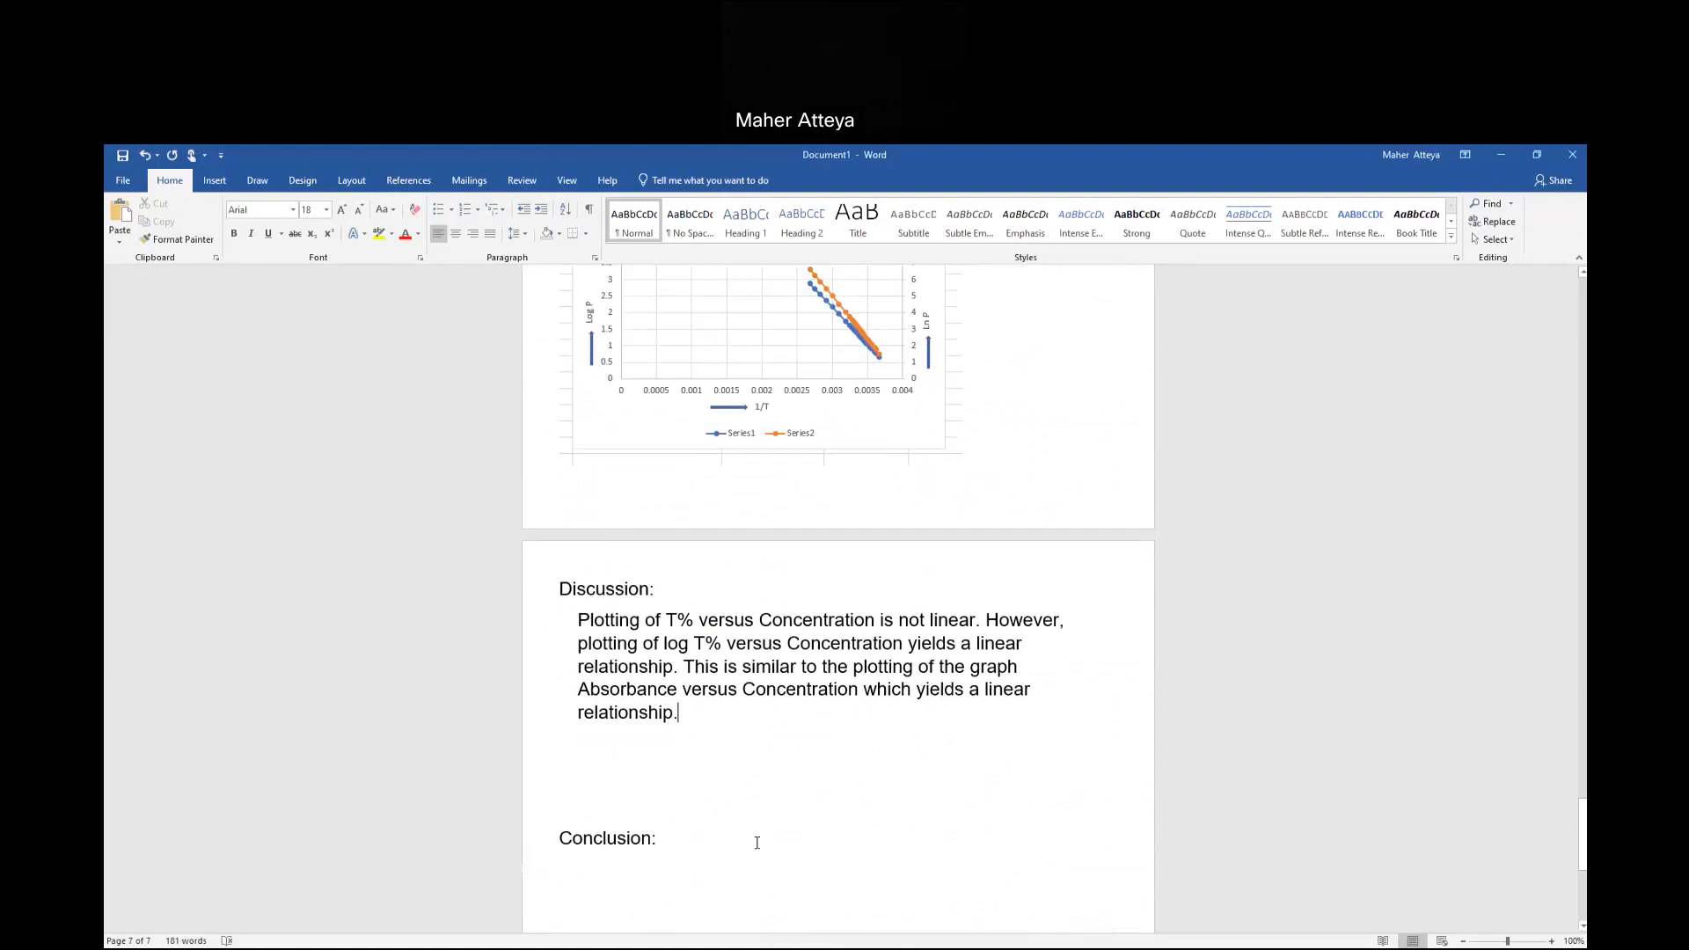
Start a new Discussion paragraph with "The Clausius Cla", correcting the spelling of "Clausius".
key(Return)
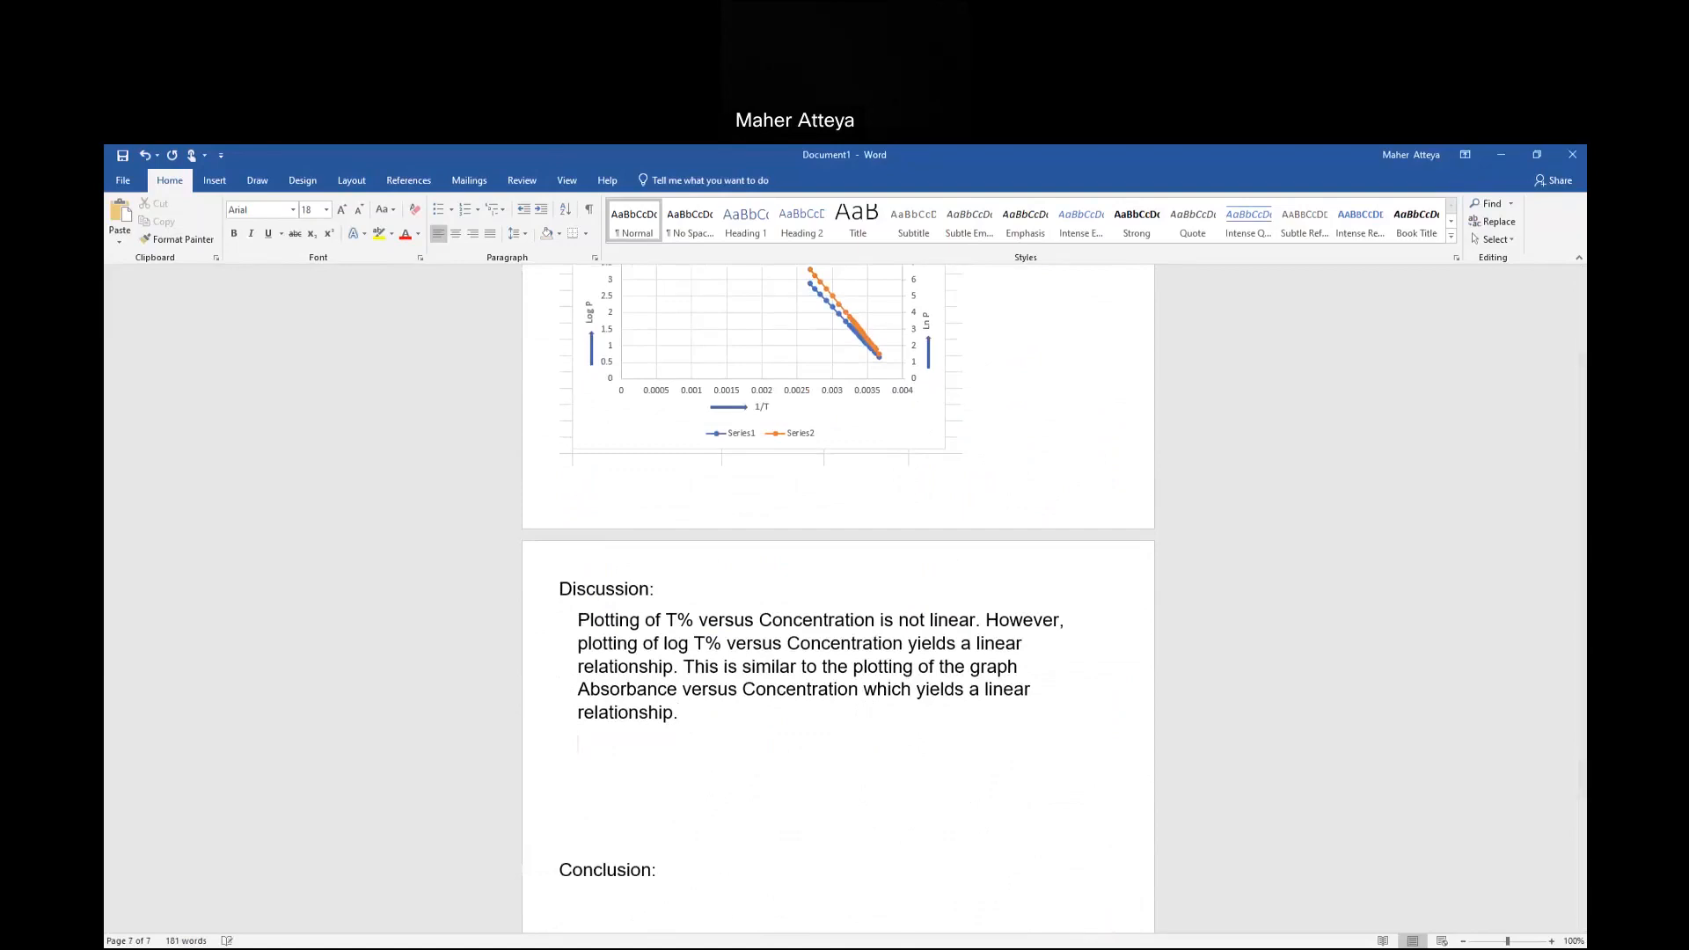
text(the Clas)
text(ui)
key(BackSpace)
key(BackSpace)
text(usus )
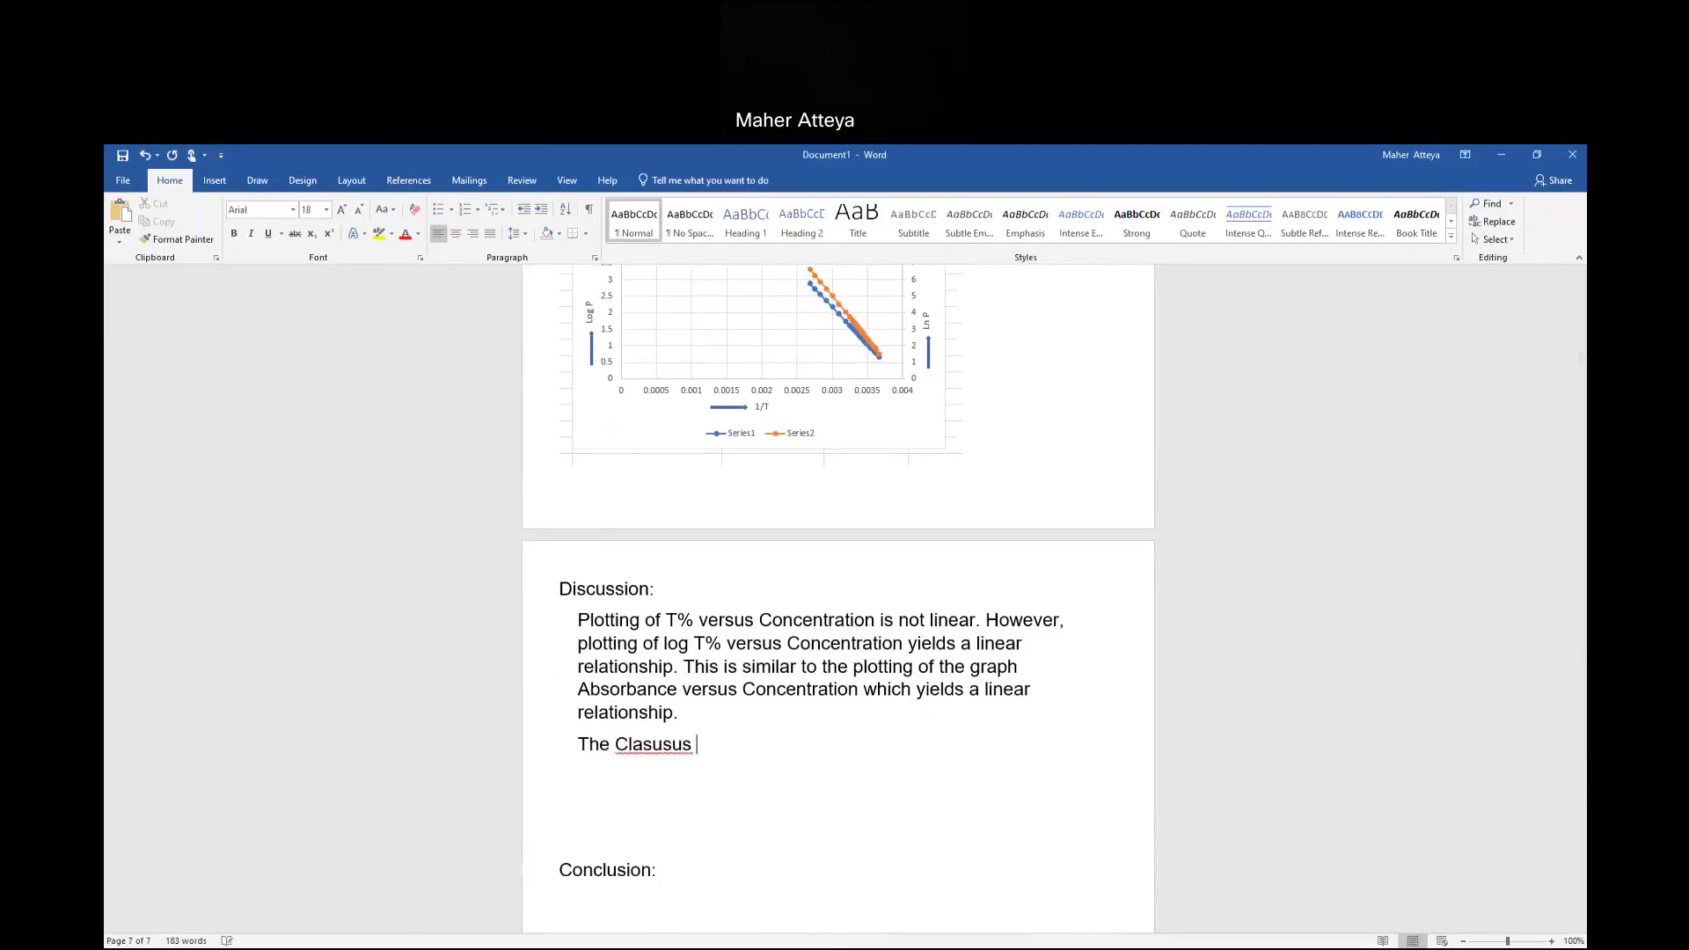
text(Cla)
right_click(645, 743)
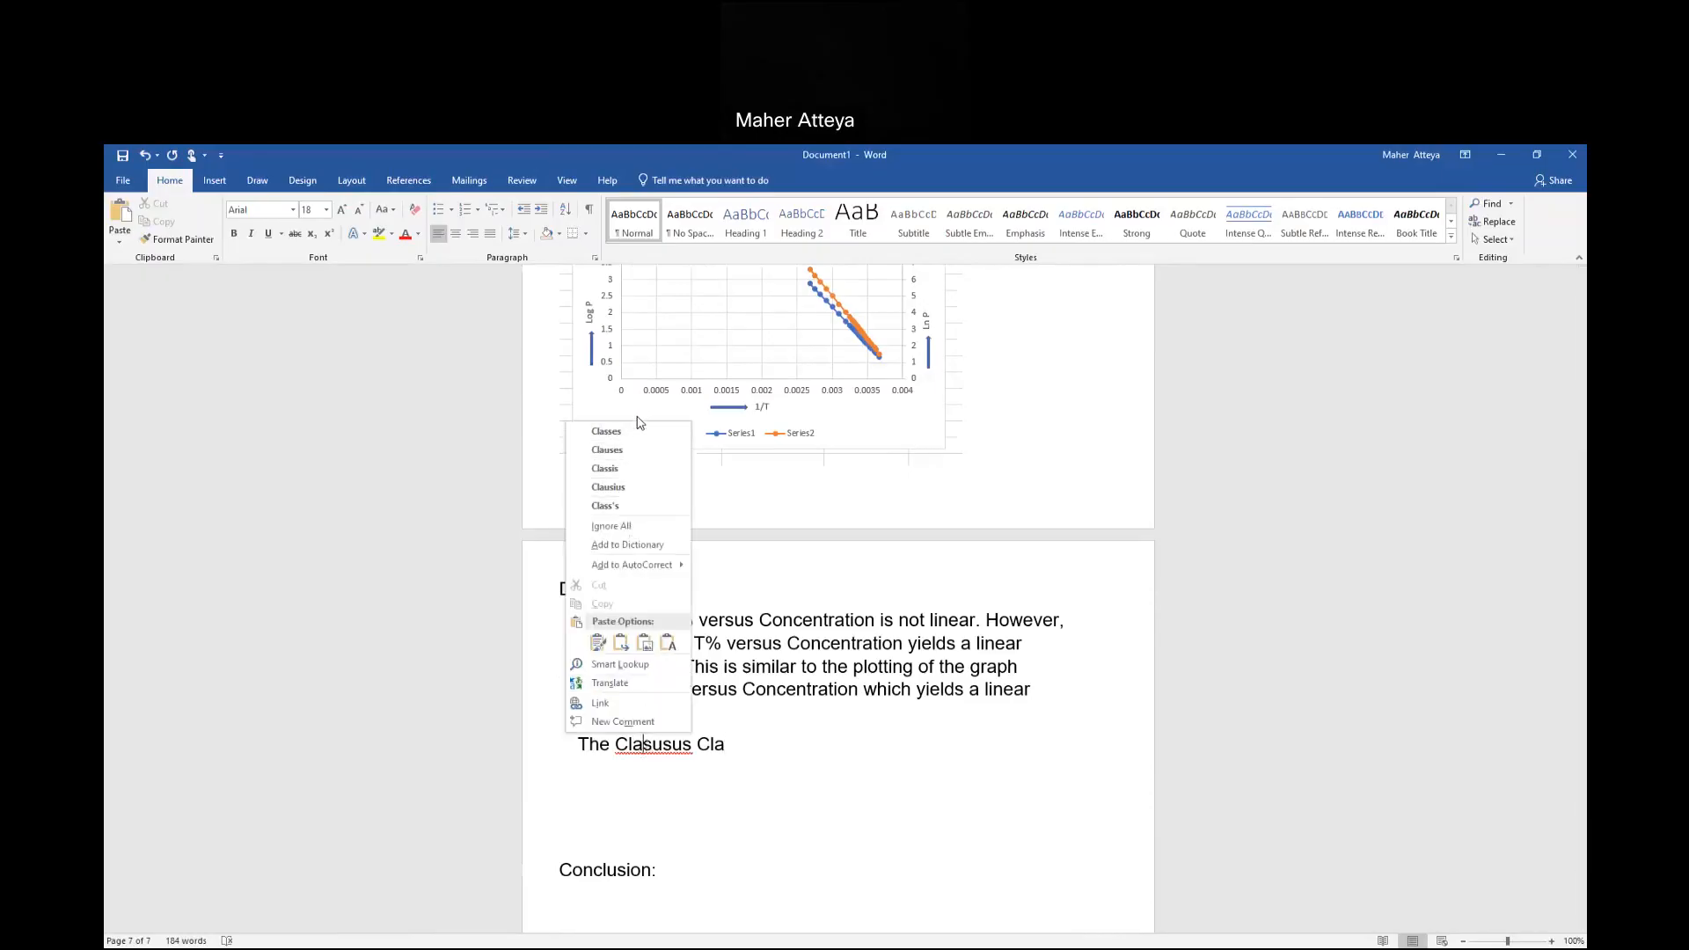
click(640, 489)
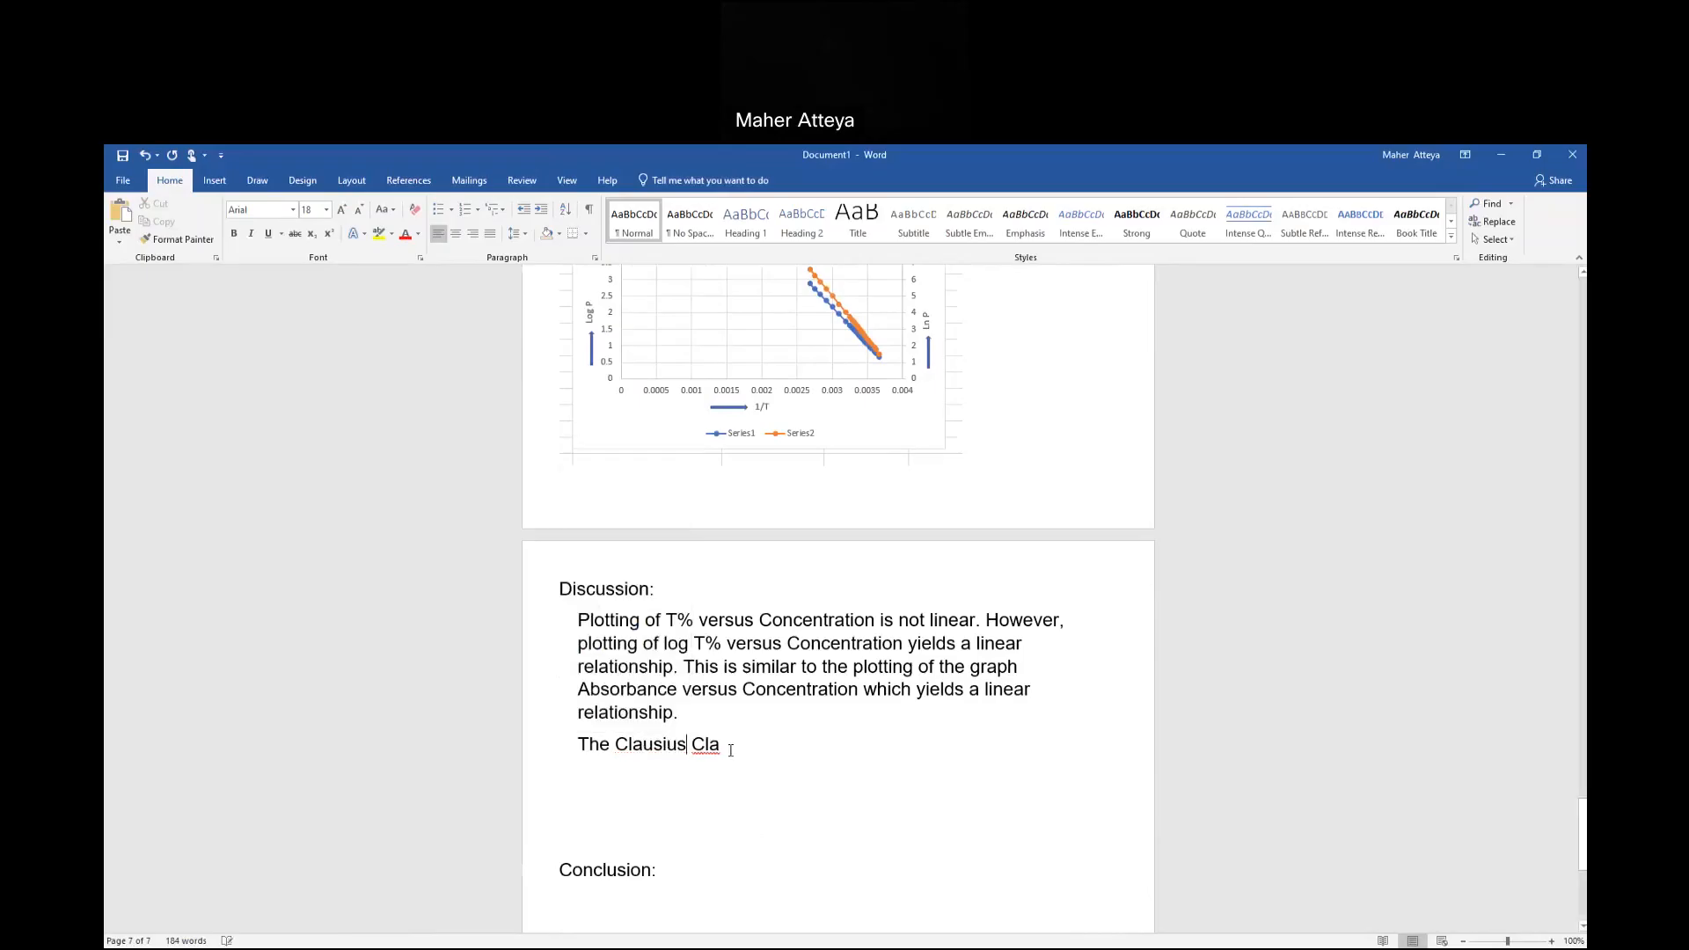
Complete the second name in the new Discussion paragraph as "Clapeyron", correcting its spelling.
text(Clapers)
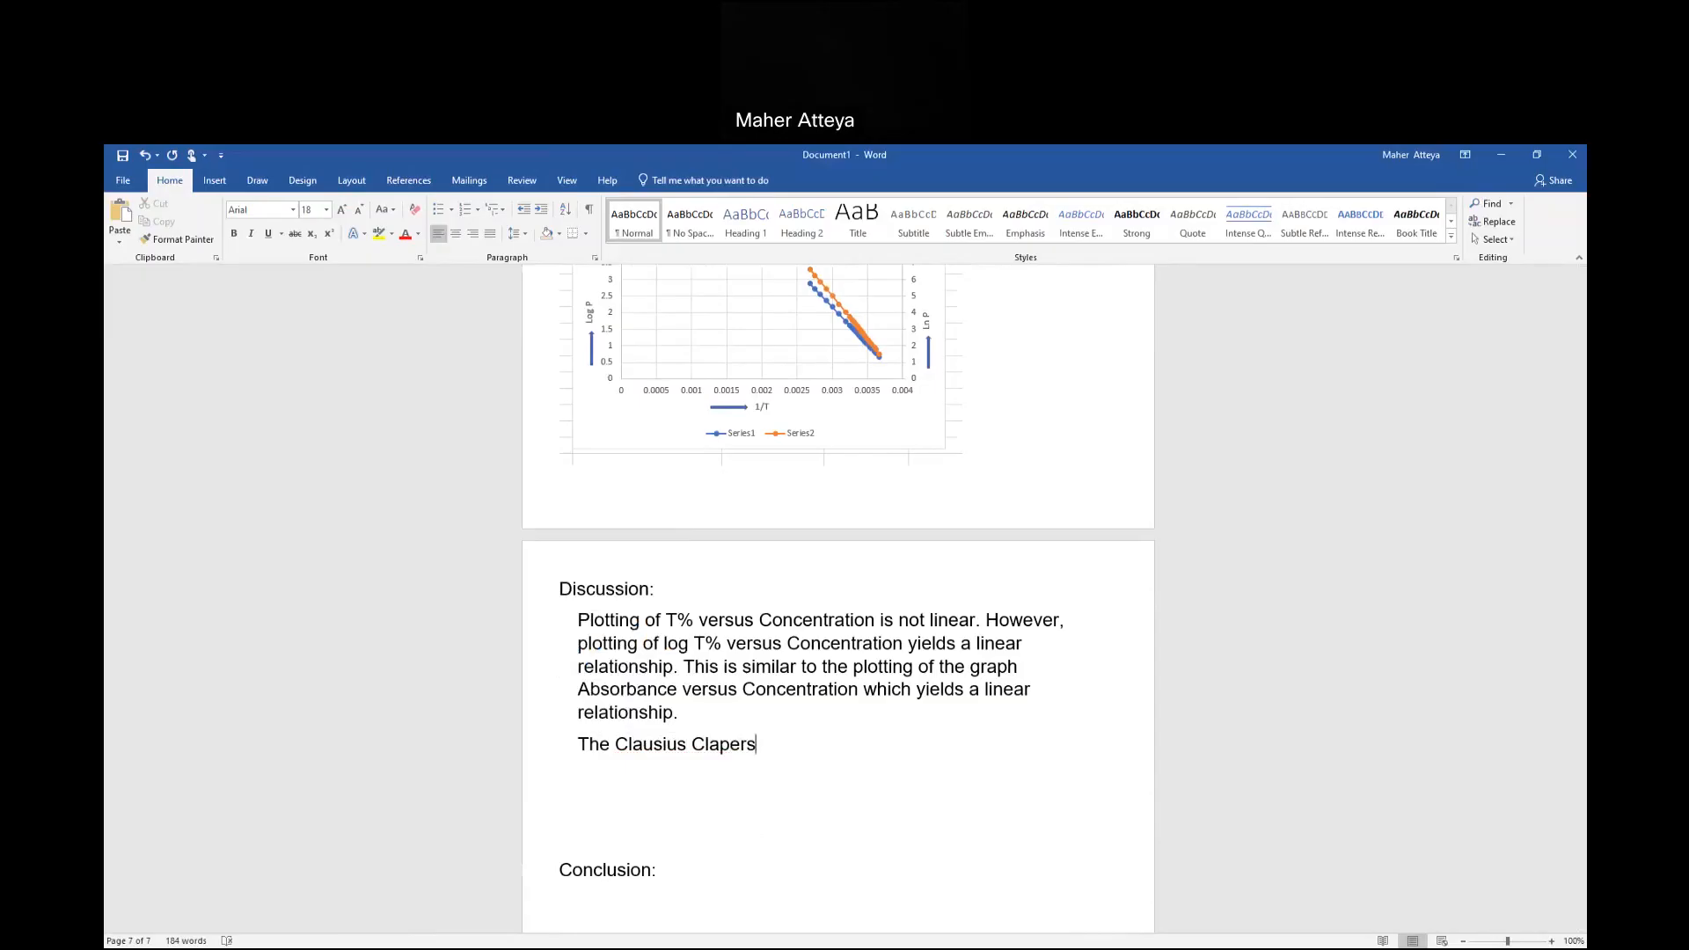
key(BackSpace)
text(on)
right_click(720, 746)
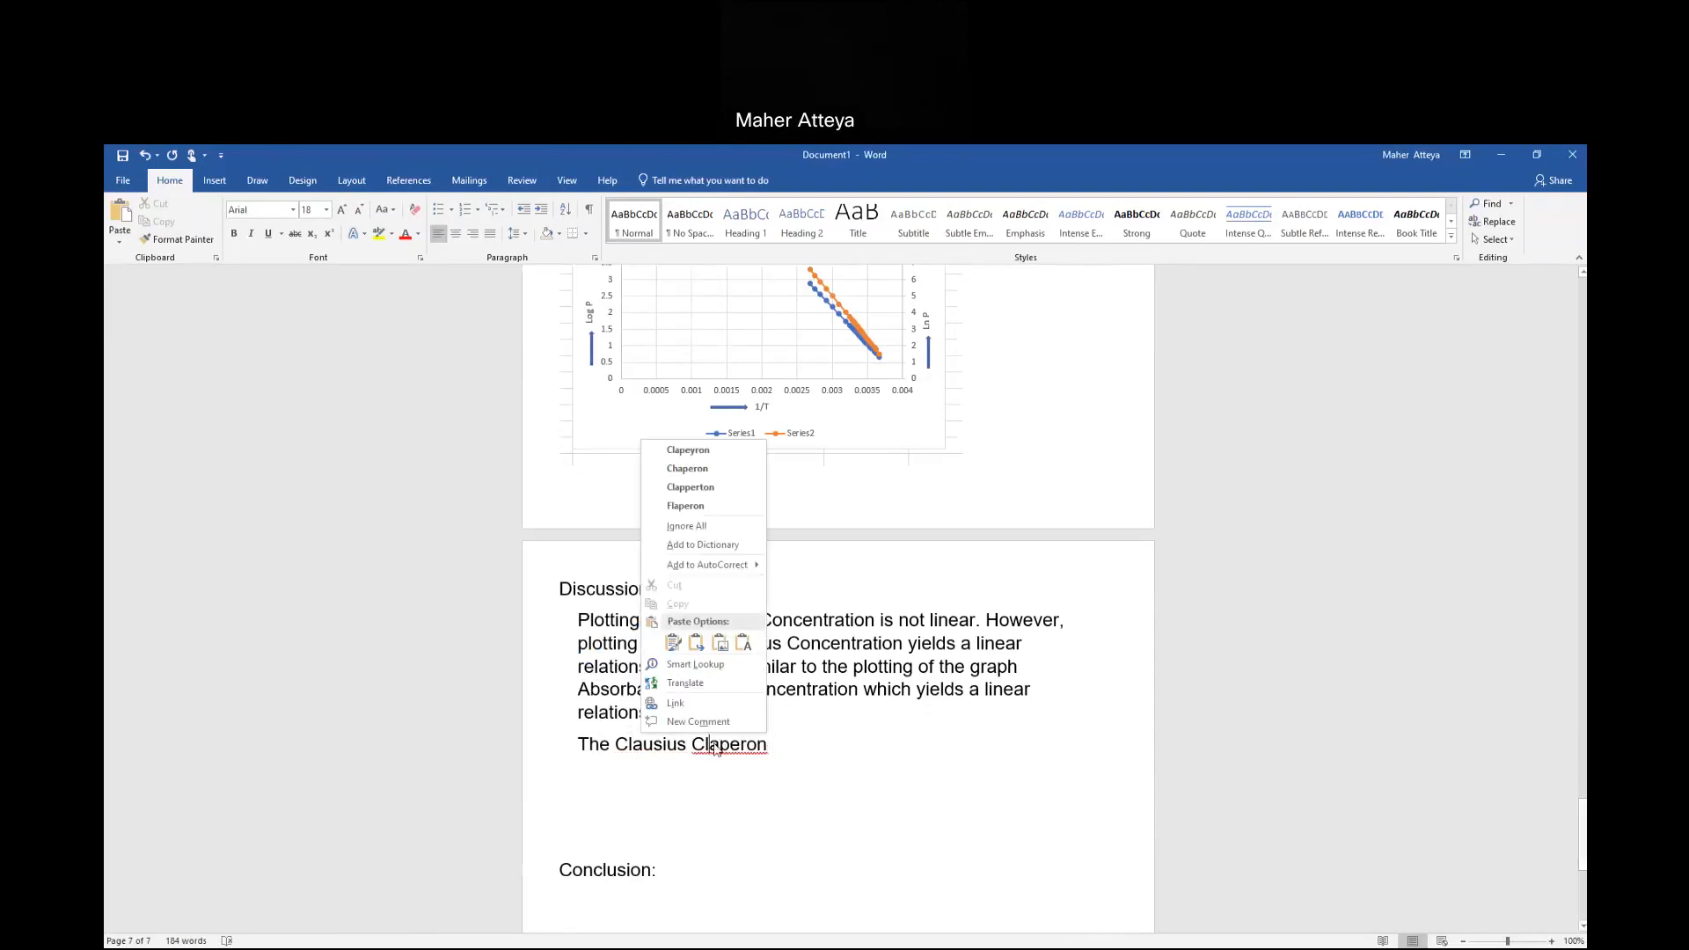
click(699, 450)
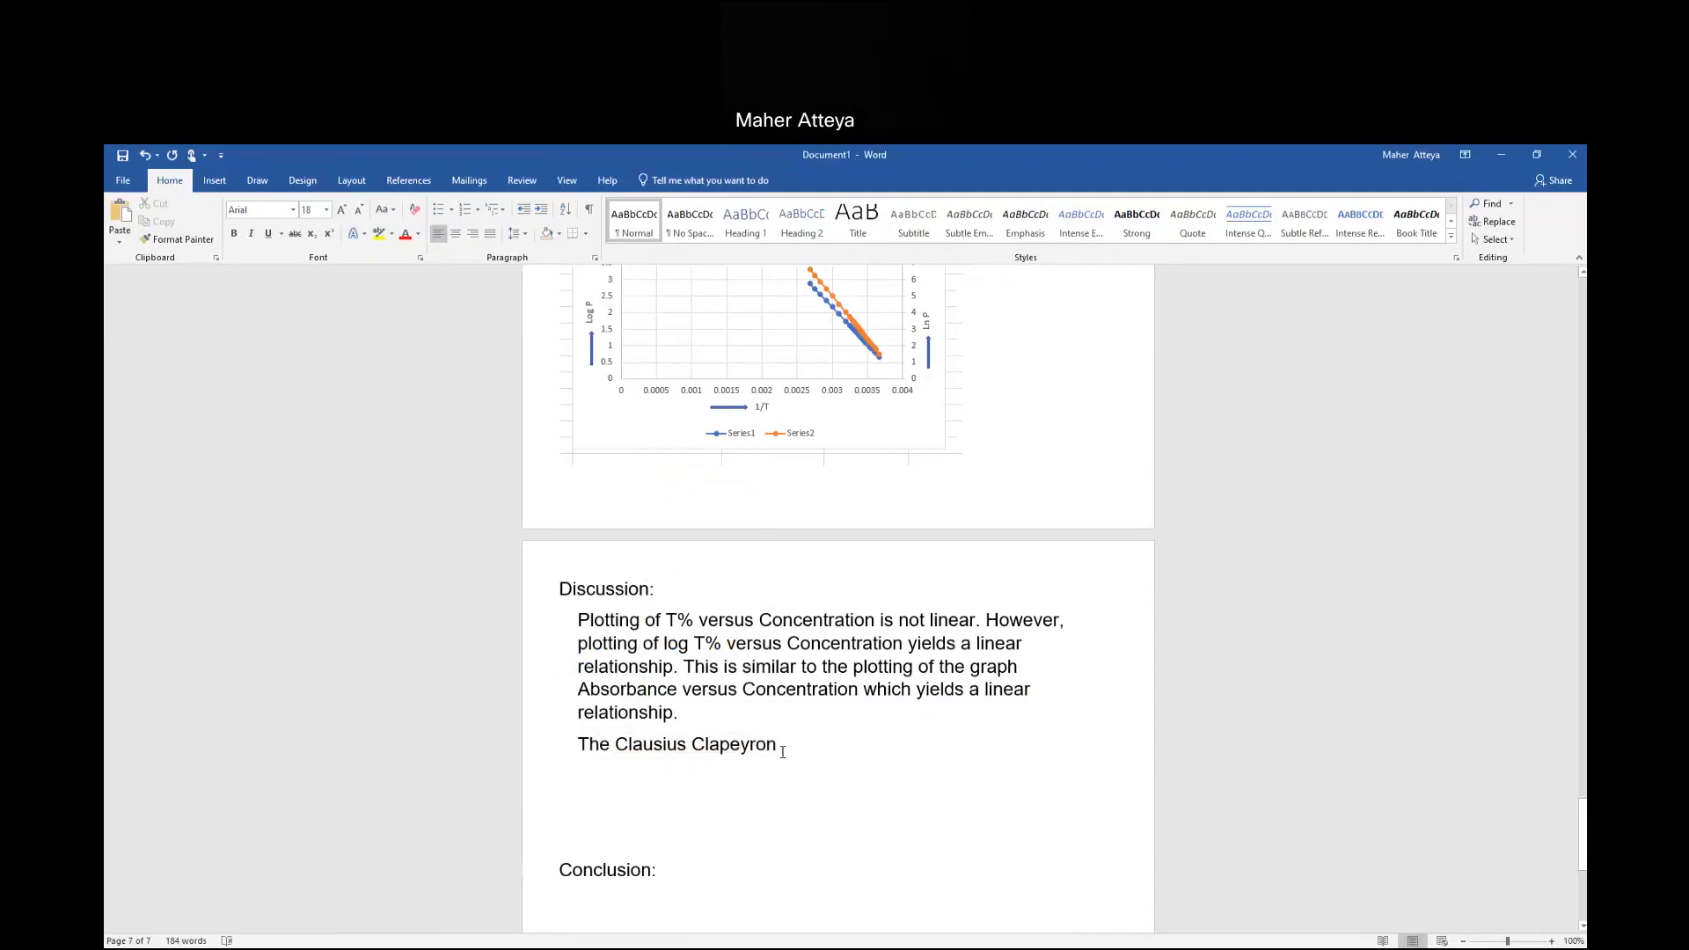
Finish the Clausius Clapeyron sentence with "Equation reveals the indirect relationship of the log P or ln P versus the temperature.".
text(Equa)
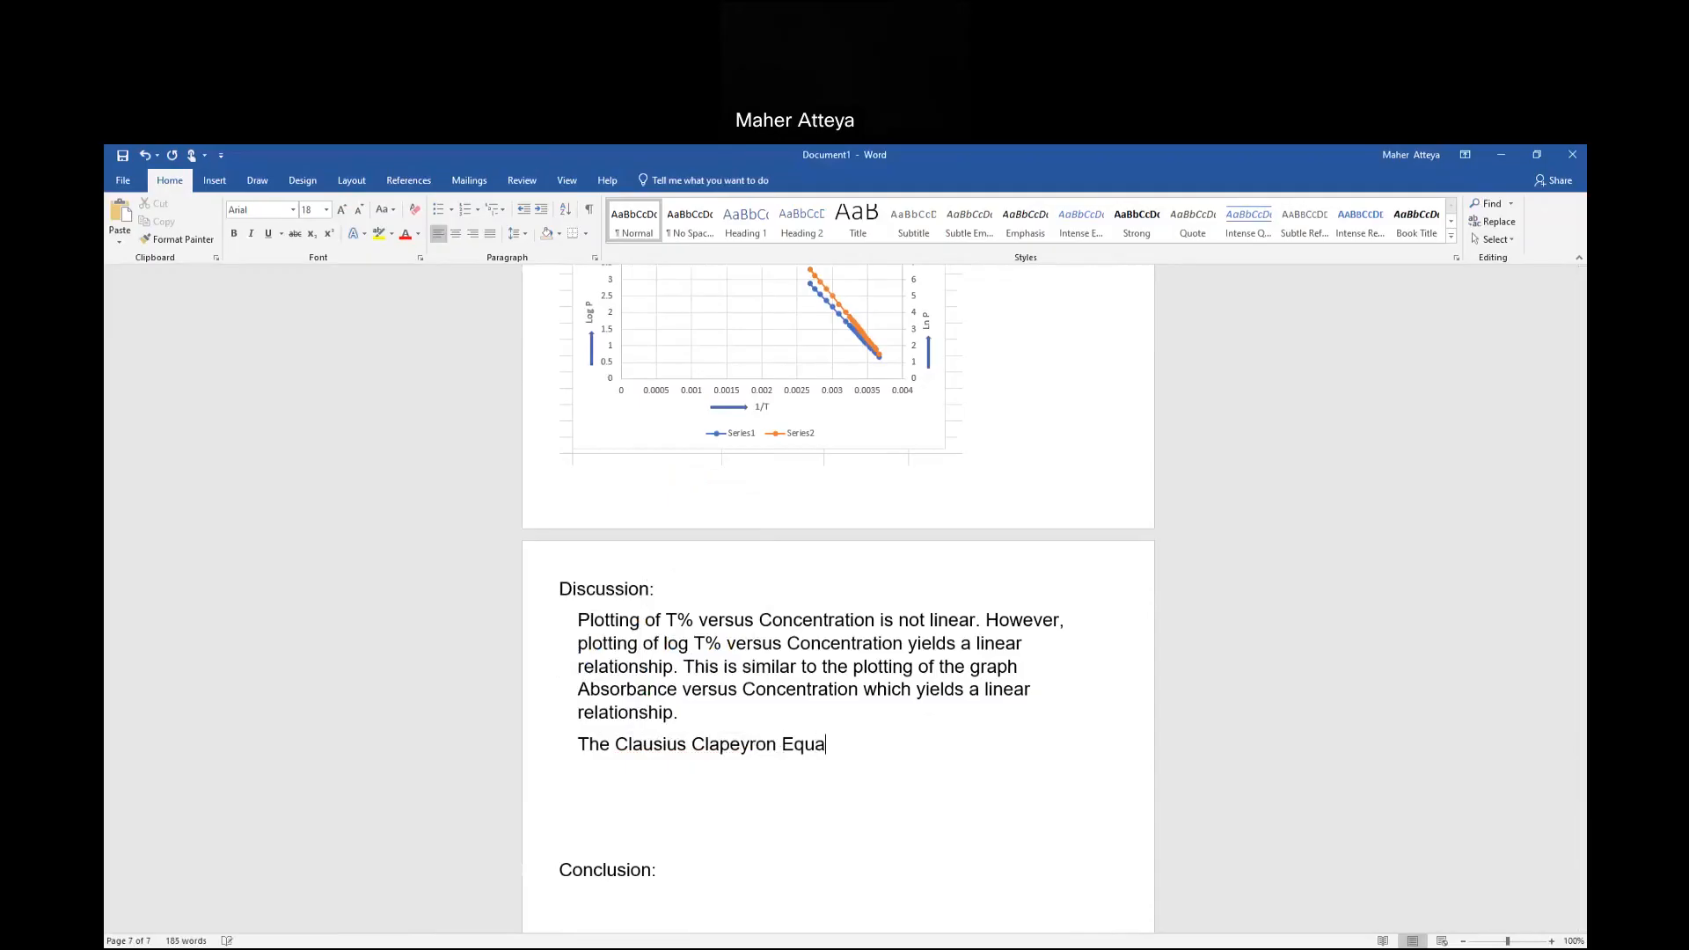
text(tion reveals the indirac)
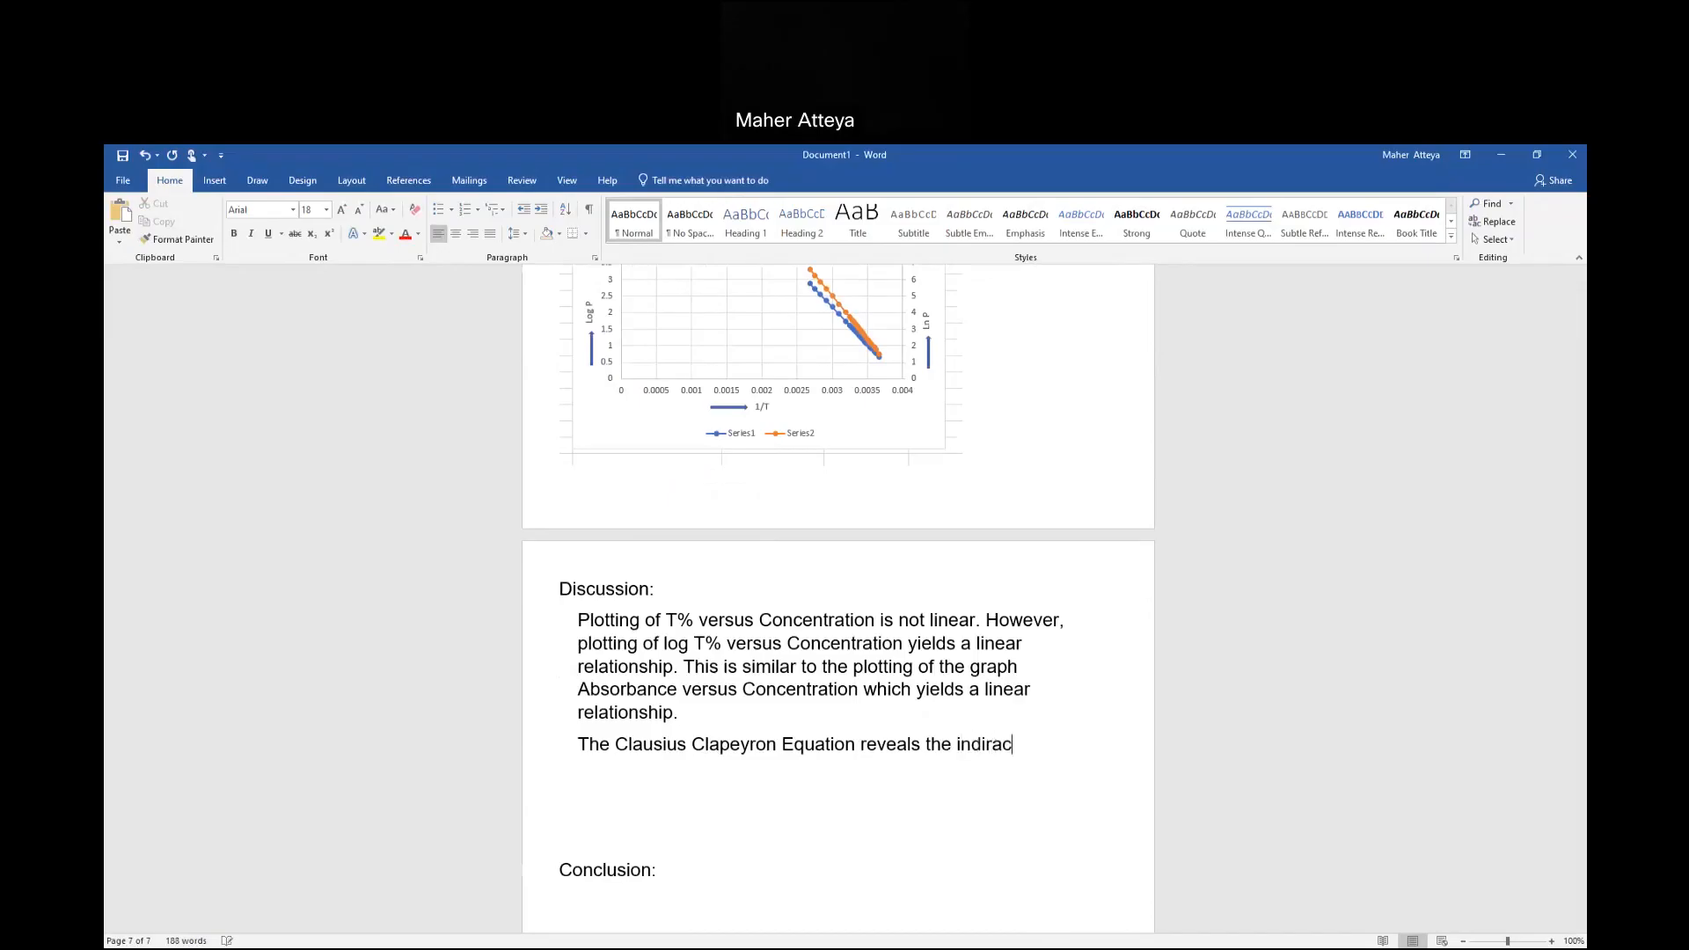
key(BackSpace)
key(BackSpace)
key(BackSpace)
text(rect relationship of)
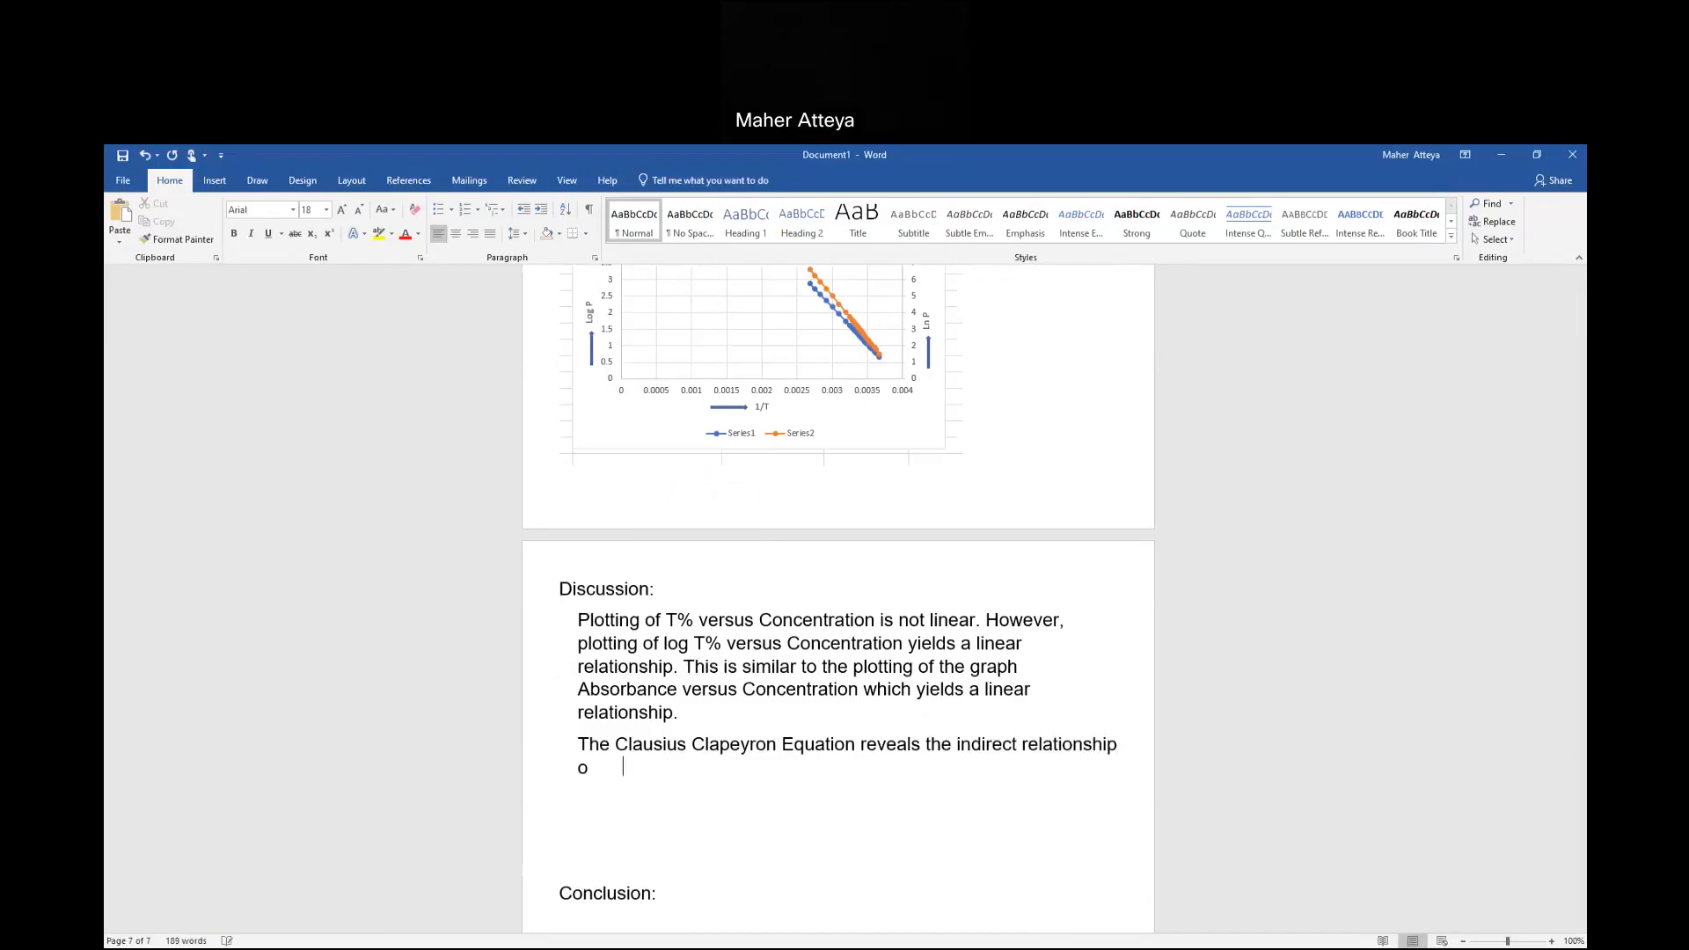
text( the log P or ln P versus)
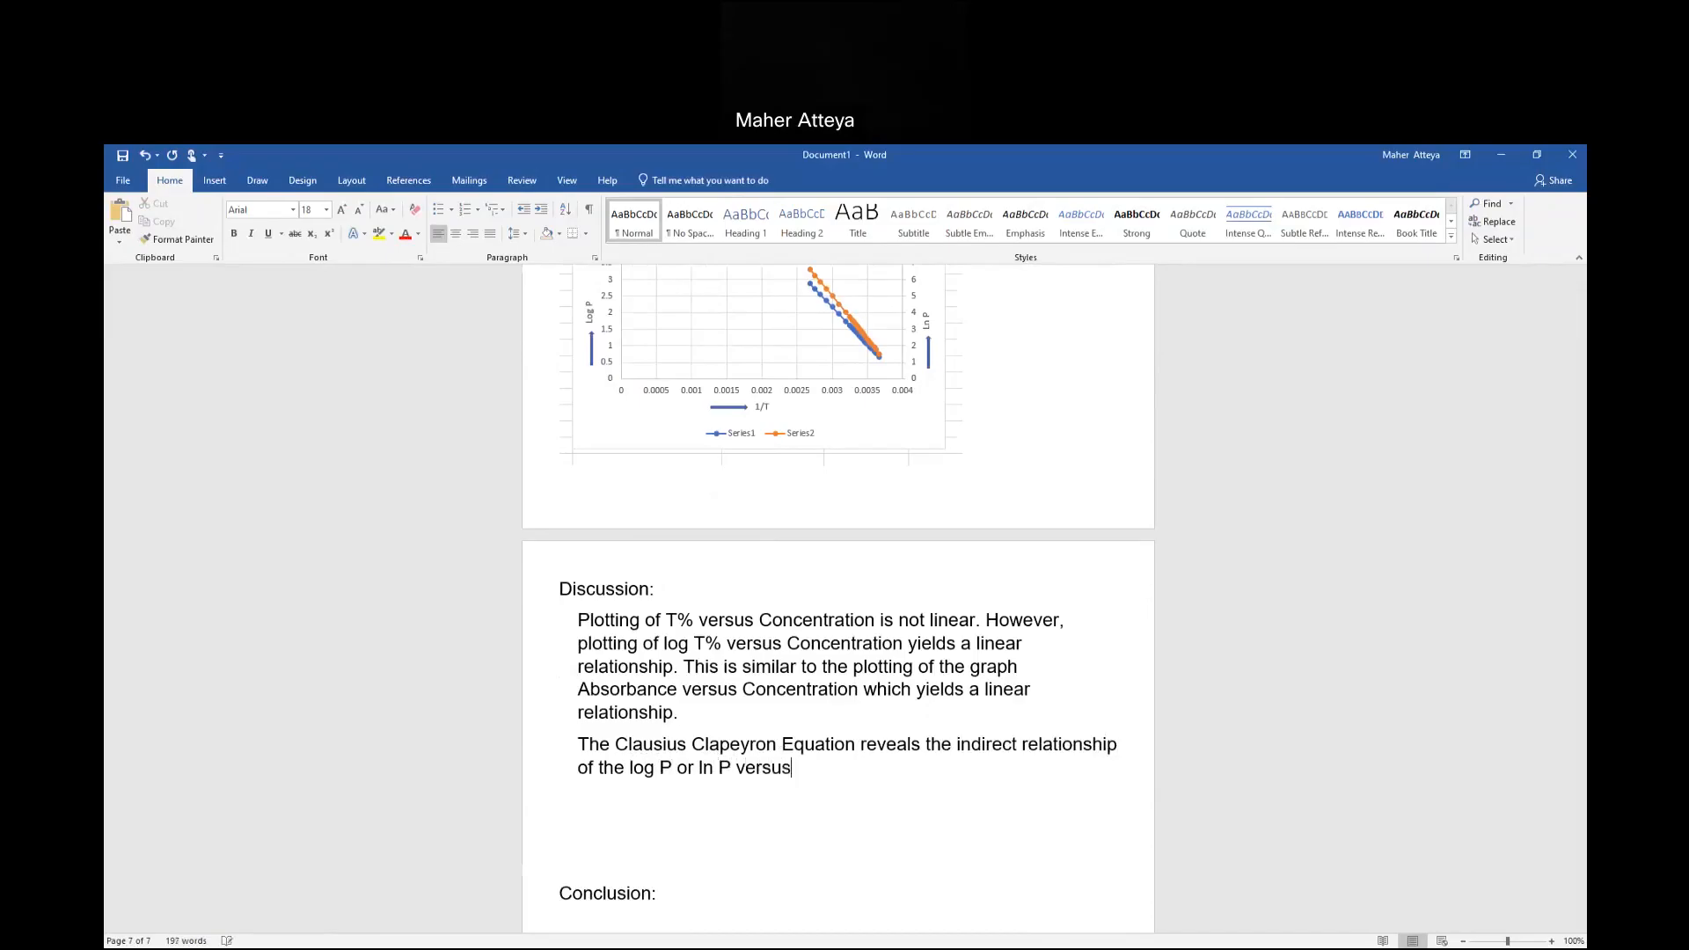
text( the temperature.)
Start a new line below the Conclusion heading.
scroll(836, 801, down, 3)
click(569, 785)
click(674, 748)
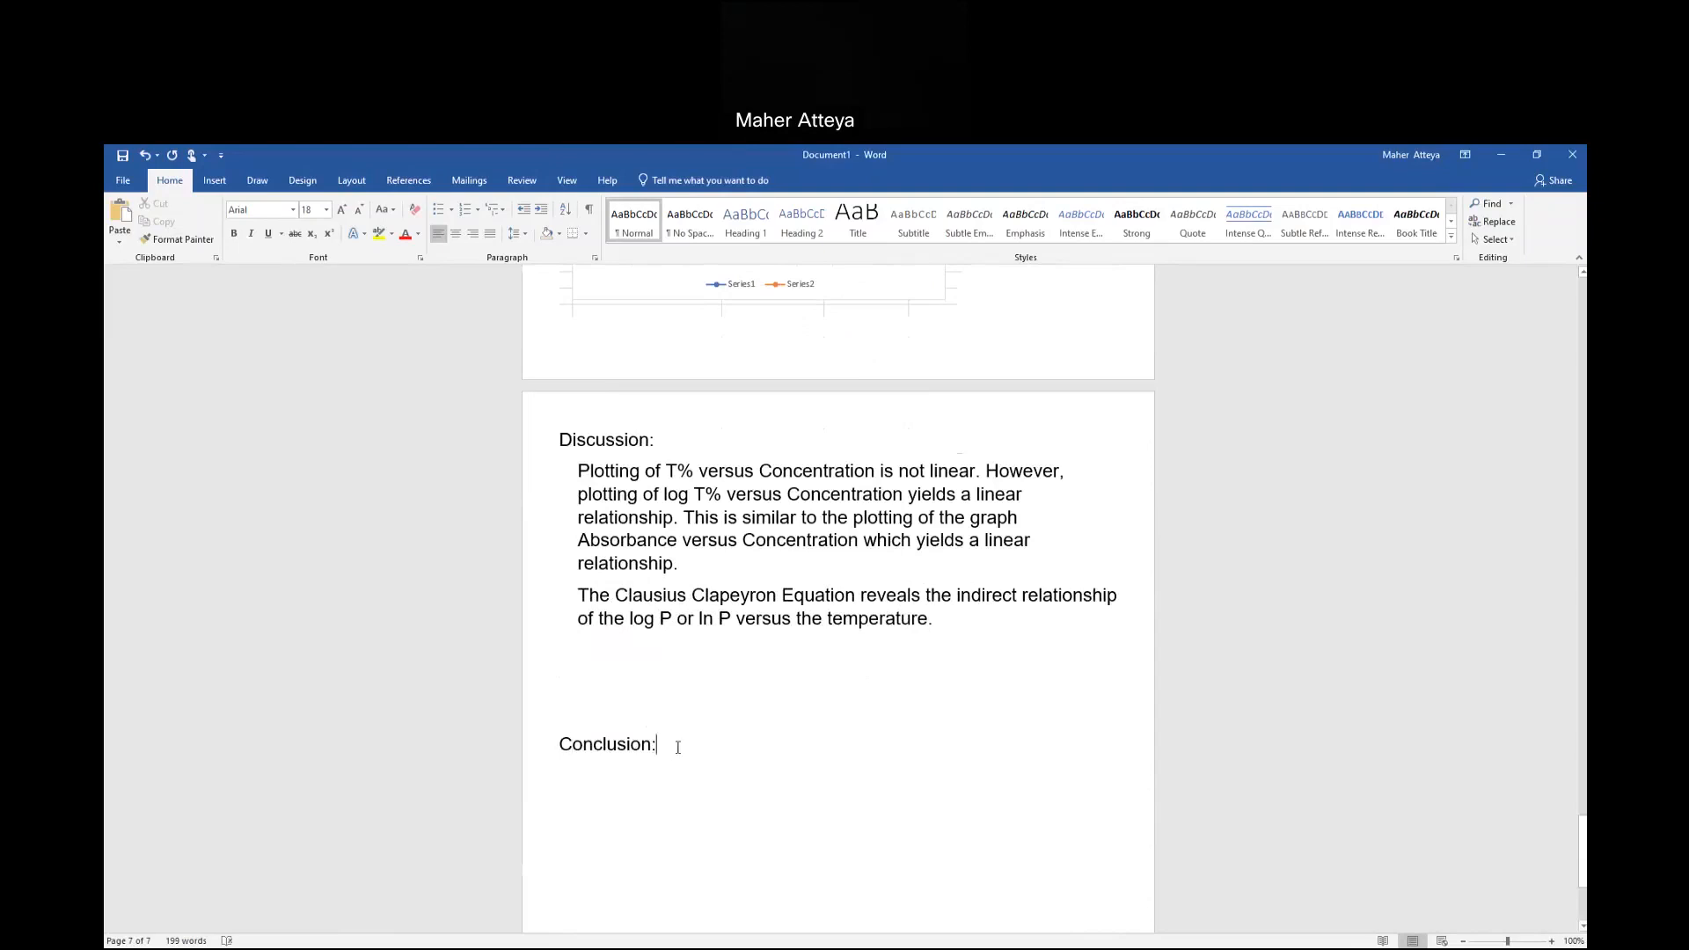
key(Return)
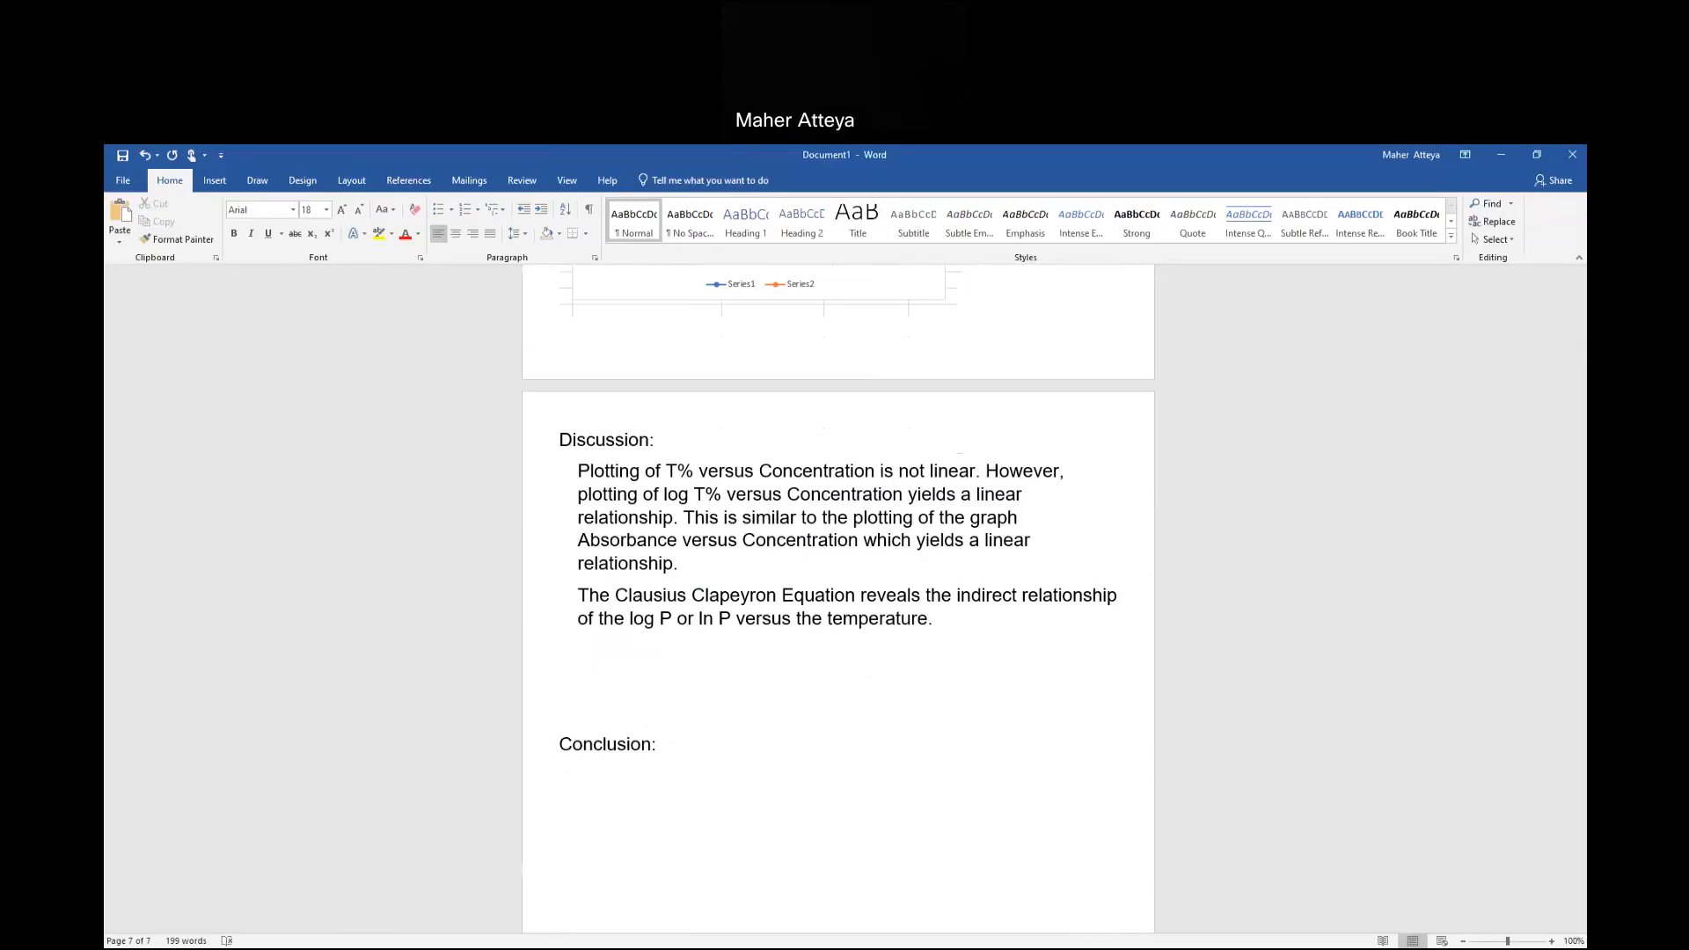
Replace the period ending the Introduction's purpose sentence with "and chemical laws".
scroll(708, 647, up, 3)
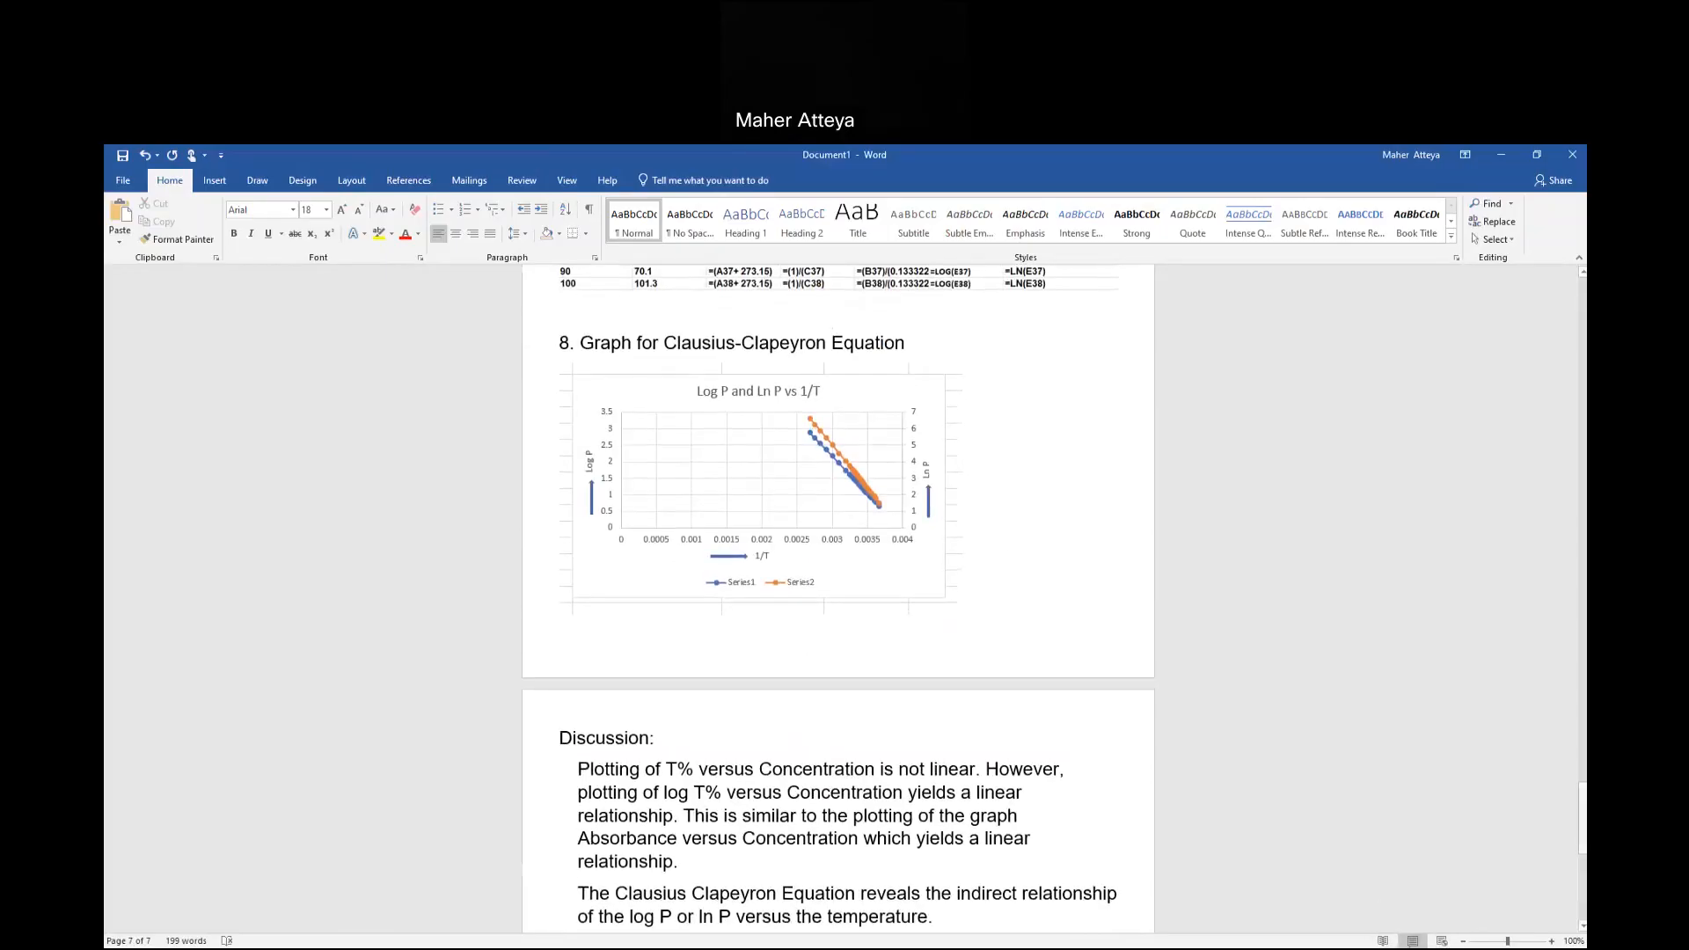
drag(1584, 820, 1561, 268)
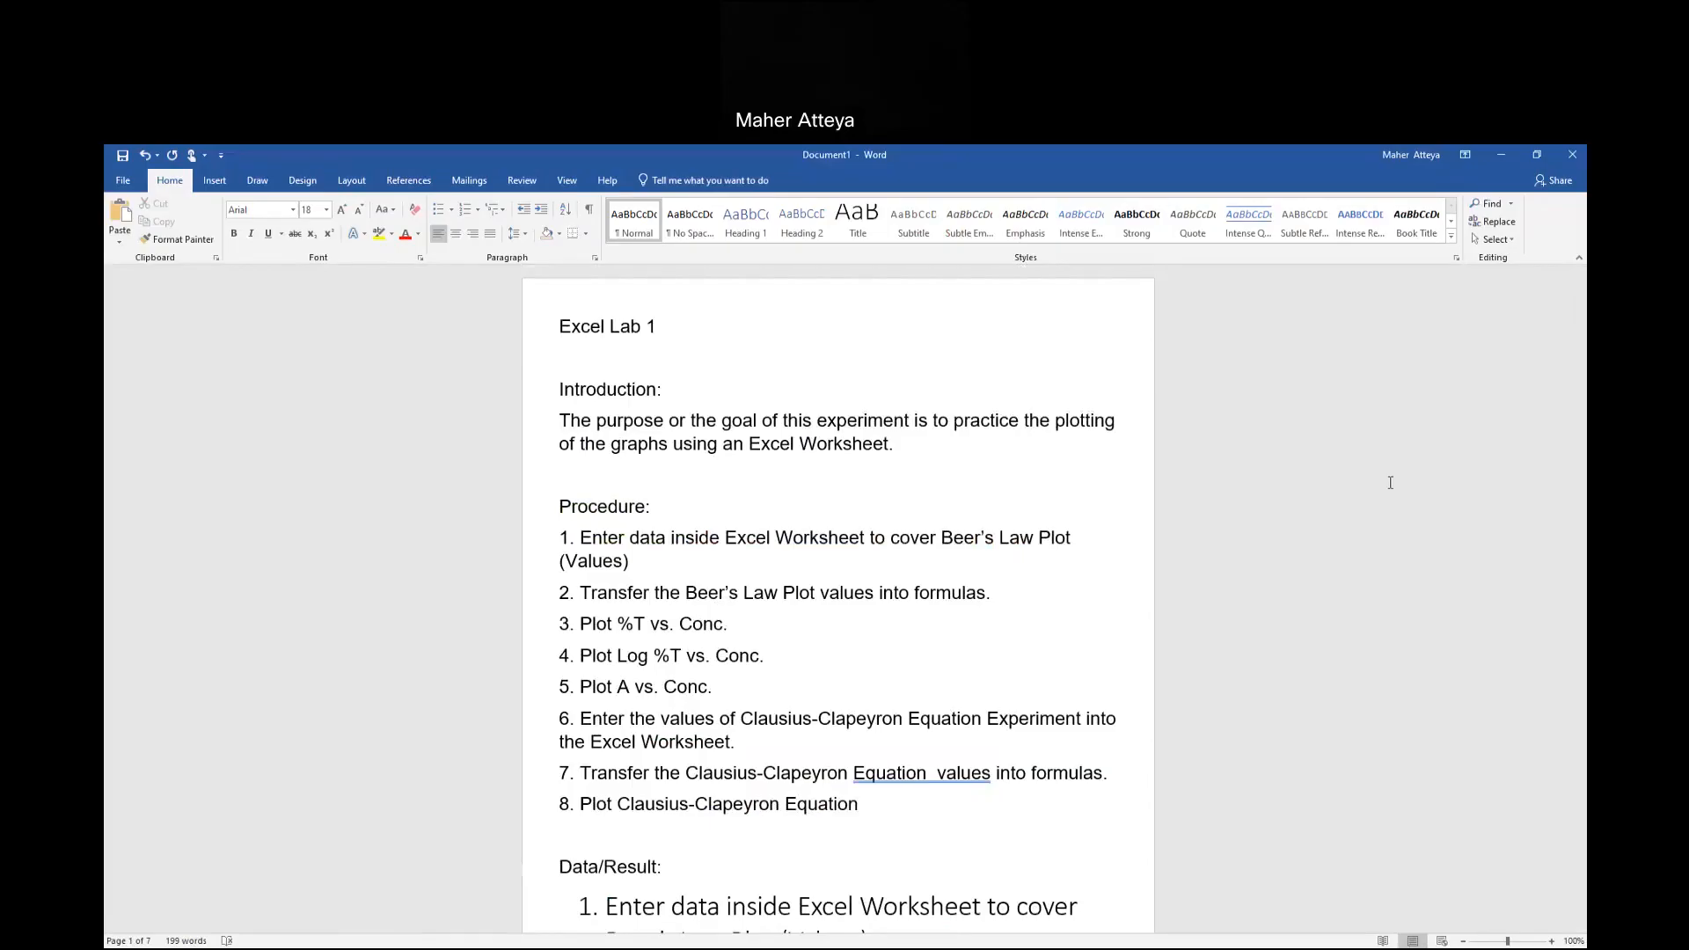
click(897, 449)
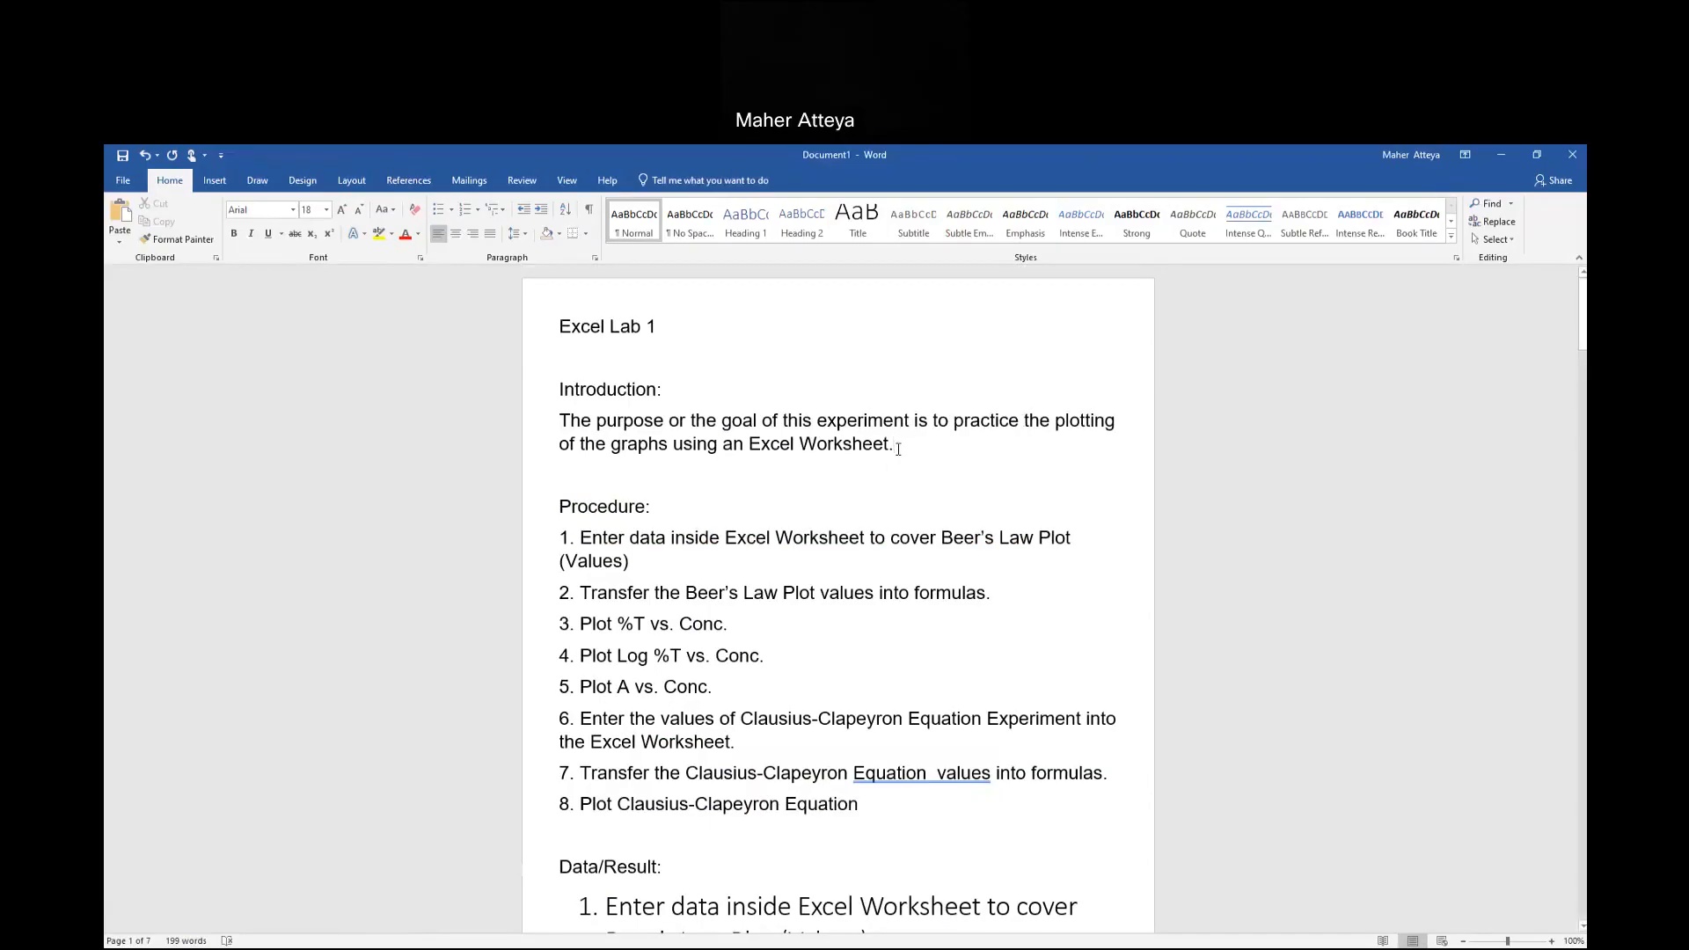
key(BackSpace)
text(and chemical laws)
Begin the text under the Conclusion heading with "We were successful in executing some chemicals law".
scroll(960, 588, down, 15)
scroll(957, 618, down, 15)
scroll(959, 621, down, 15)
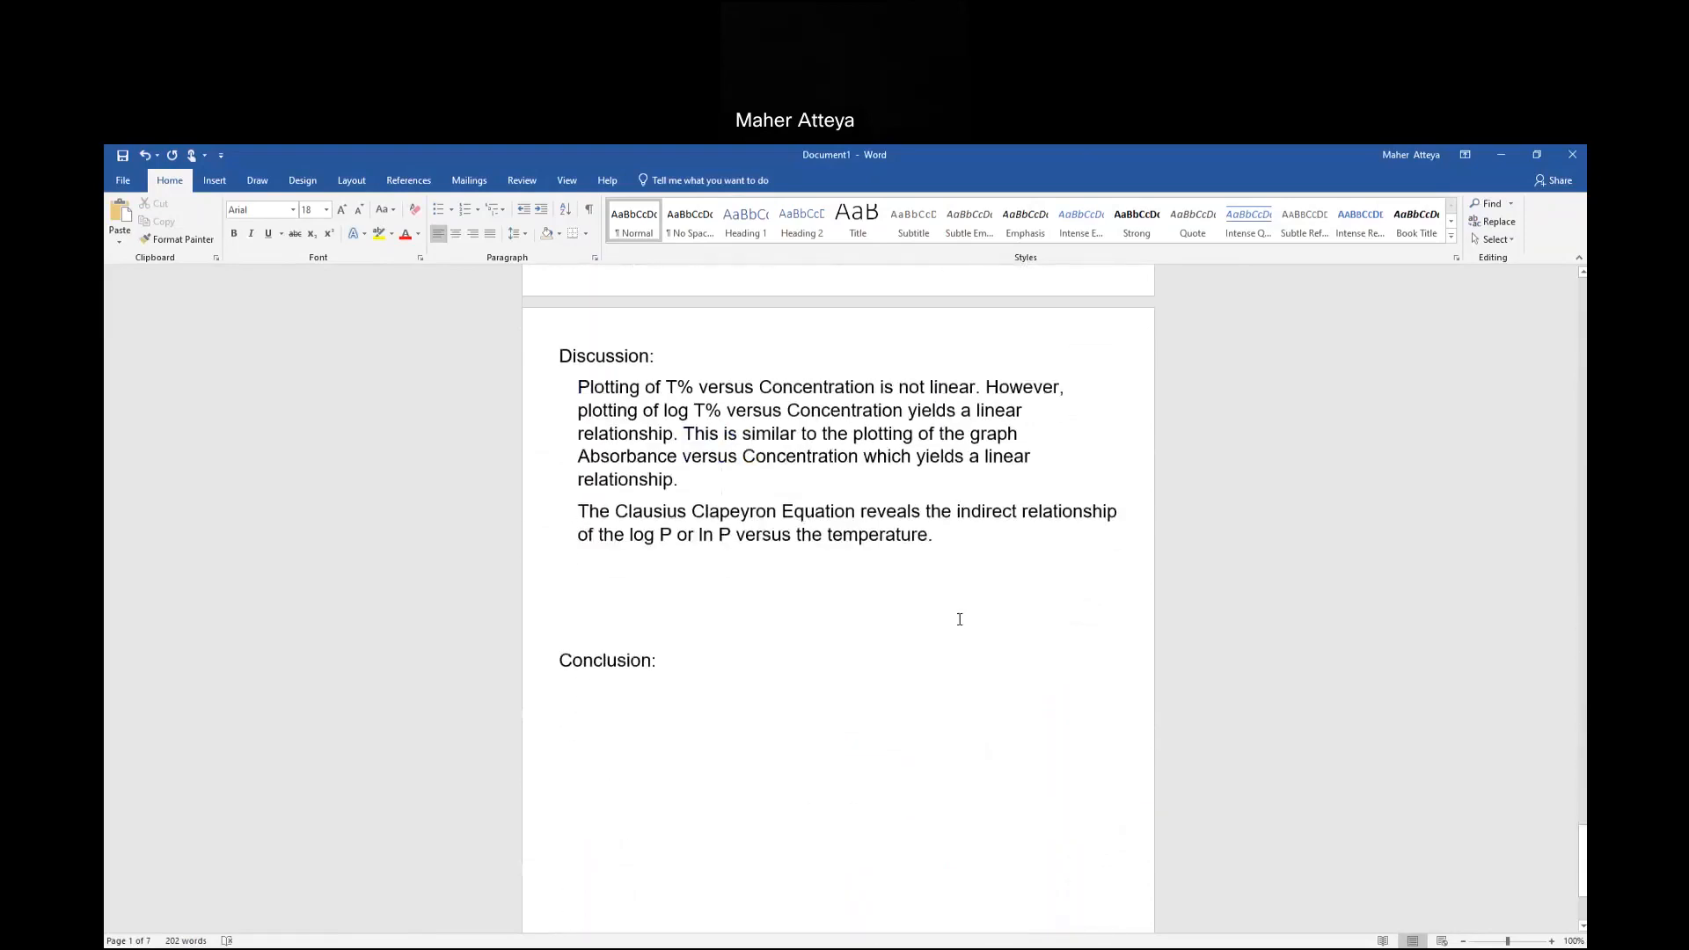
scroll(960, 619, down, 3)
click(599, 497)
text(The)
key(BackSpace)
key(BackSpace)
key(BackSpace)
key(BackSpace)
text(We were successful in executing)
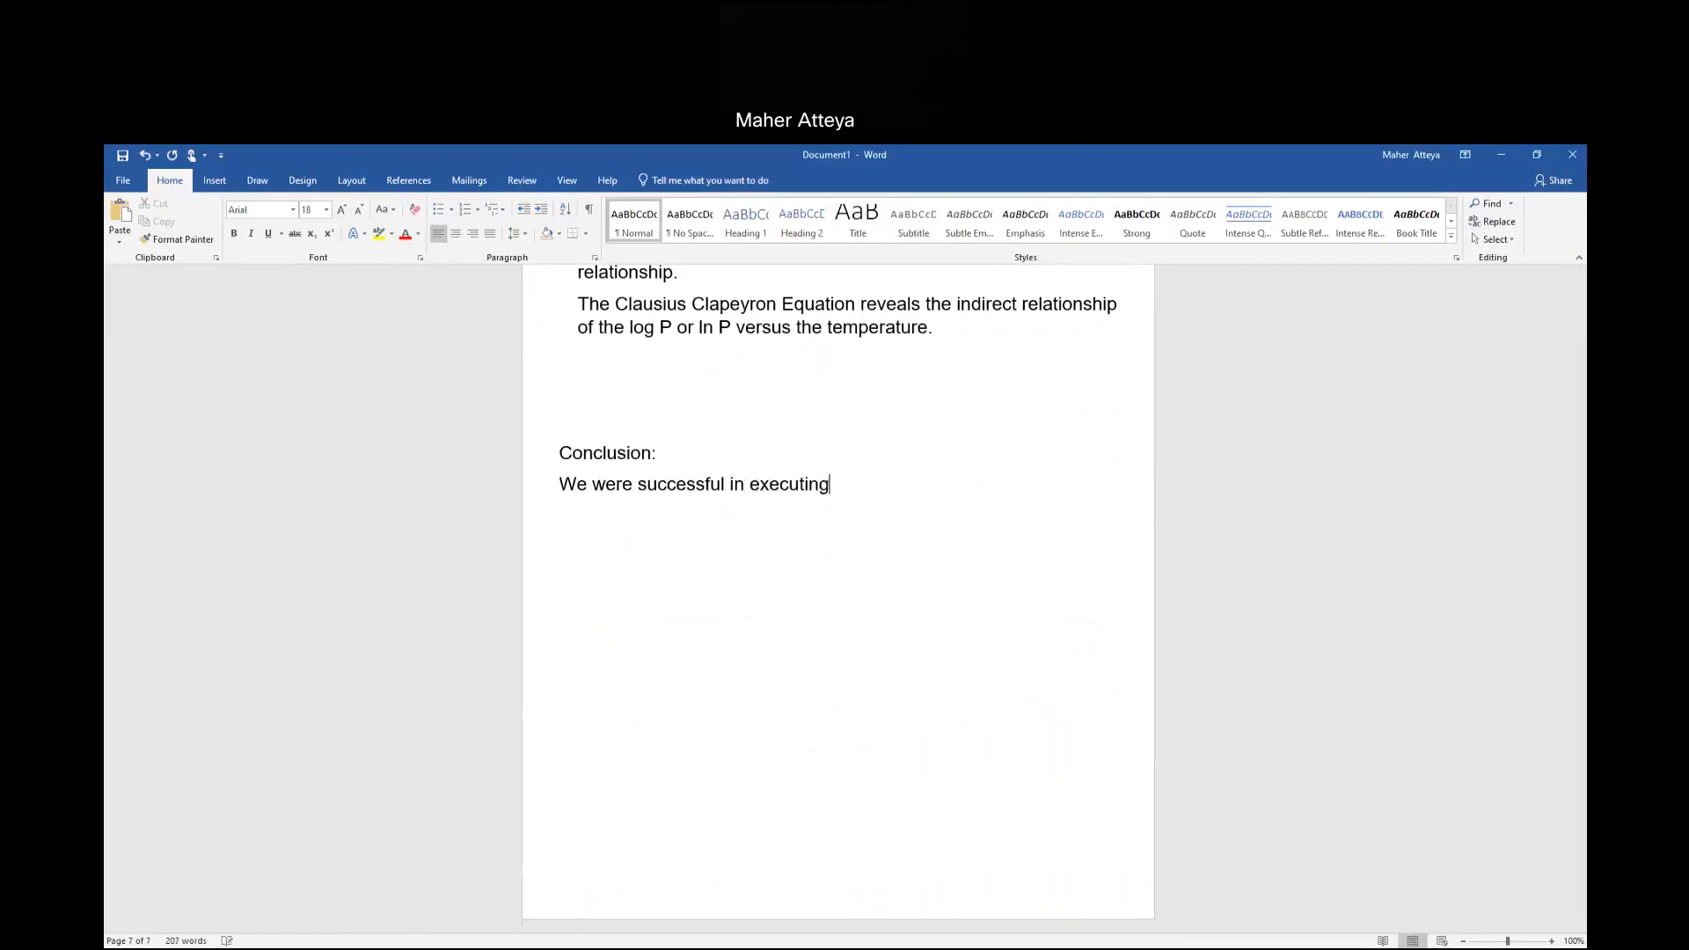
text( some chemicals law)
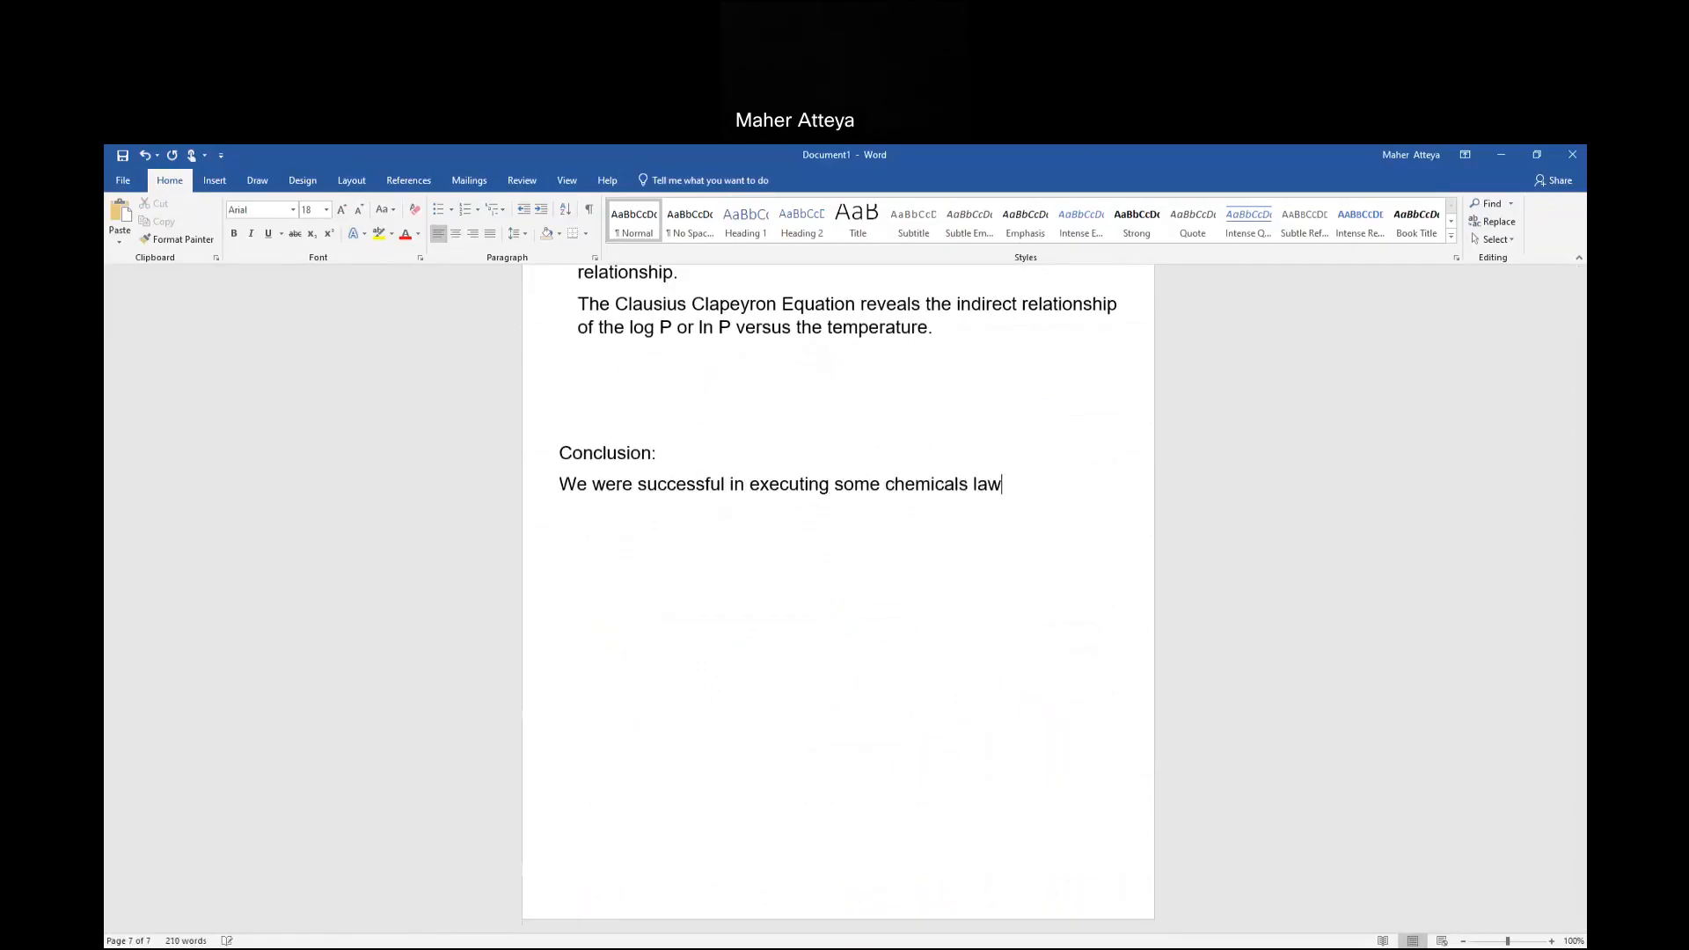
Continue the Conclusion sentence so it reads "chemicals laws and provide evidences for the relationships".
text(s abd)
key(BackSpace)
key(BackSpace)
key(BackSpace)
text(d pro)
key(BackSpace)
key(BackSpace)
key(BackSpace)
key(BackSpace)
key(BackSpace)
key(BackSpace)
text(nd provide evidences for t)
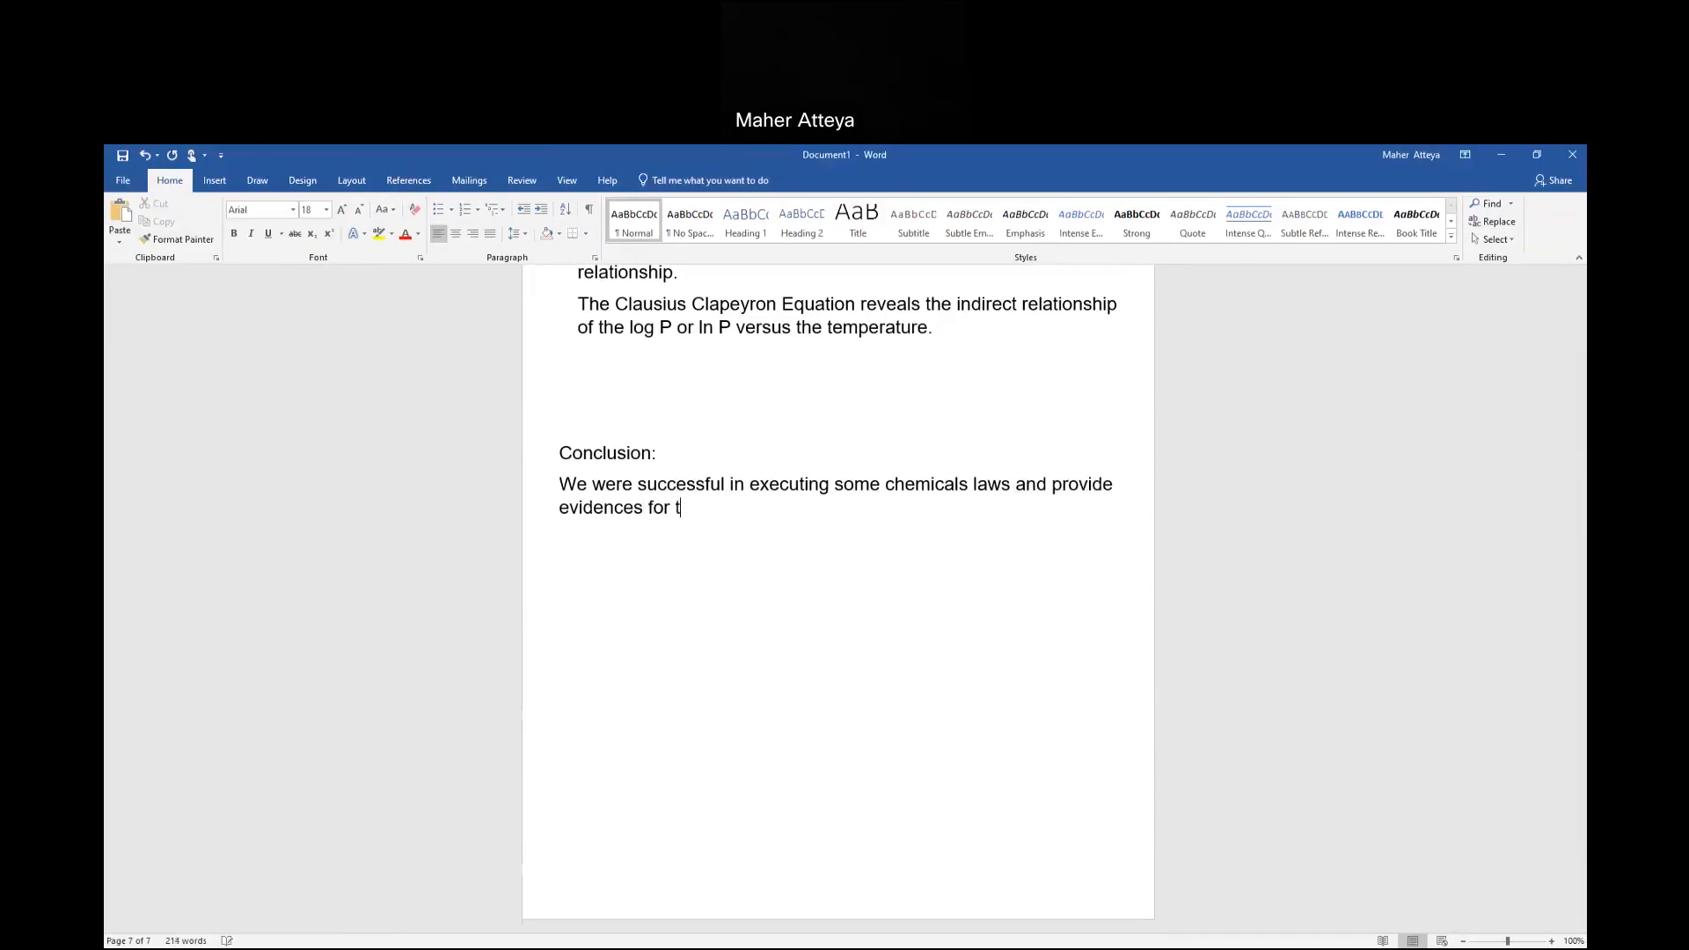
text(he relationships)
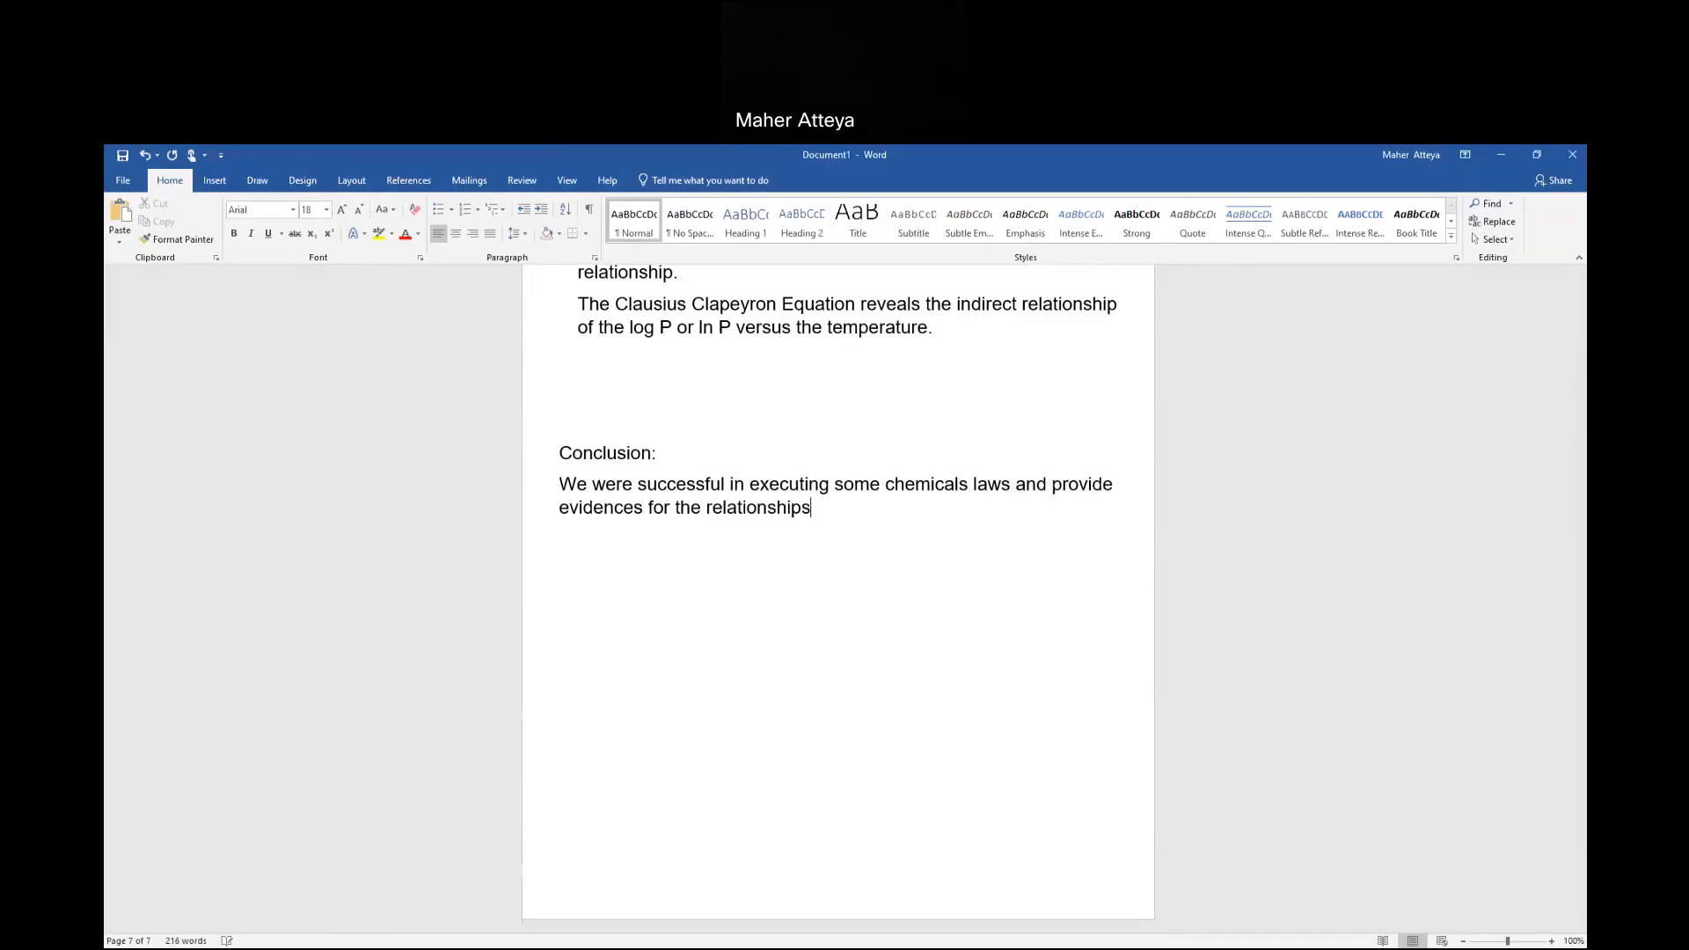
Extend the Conclusion sentence with "within these chemical laws (Beer's Law and".
text( within these chemical)
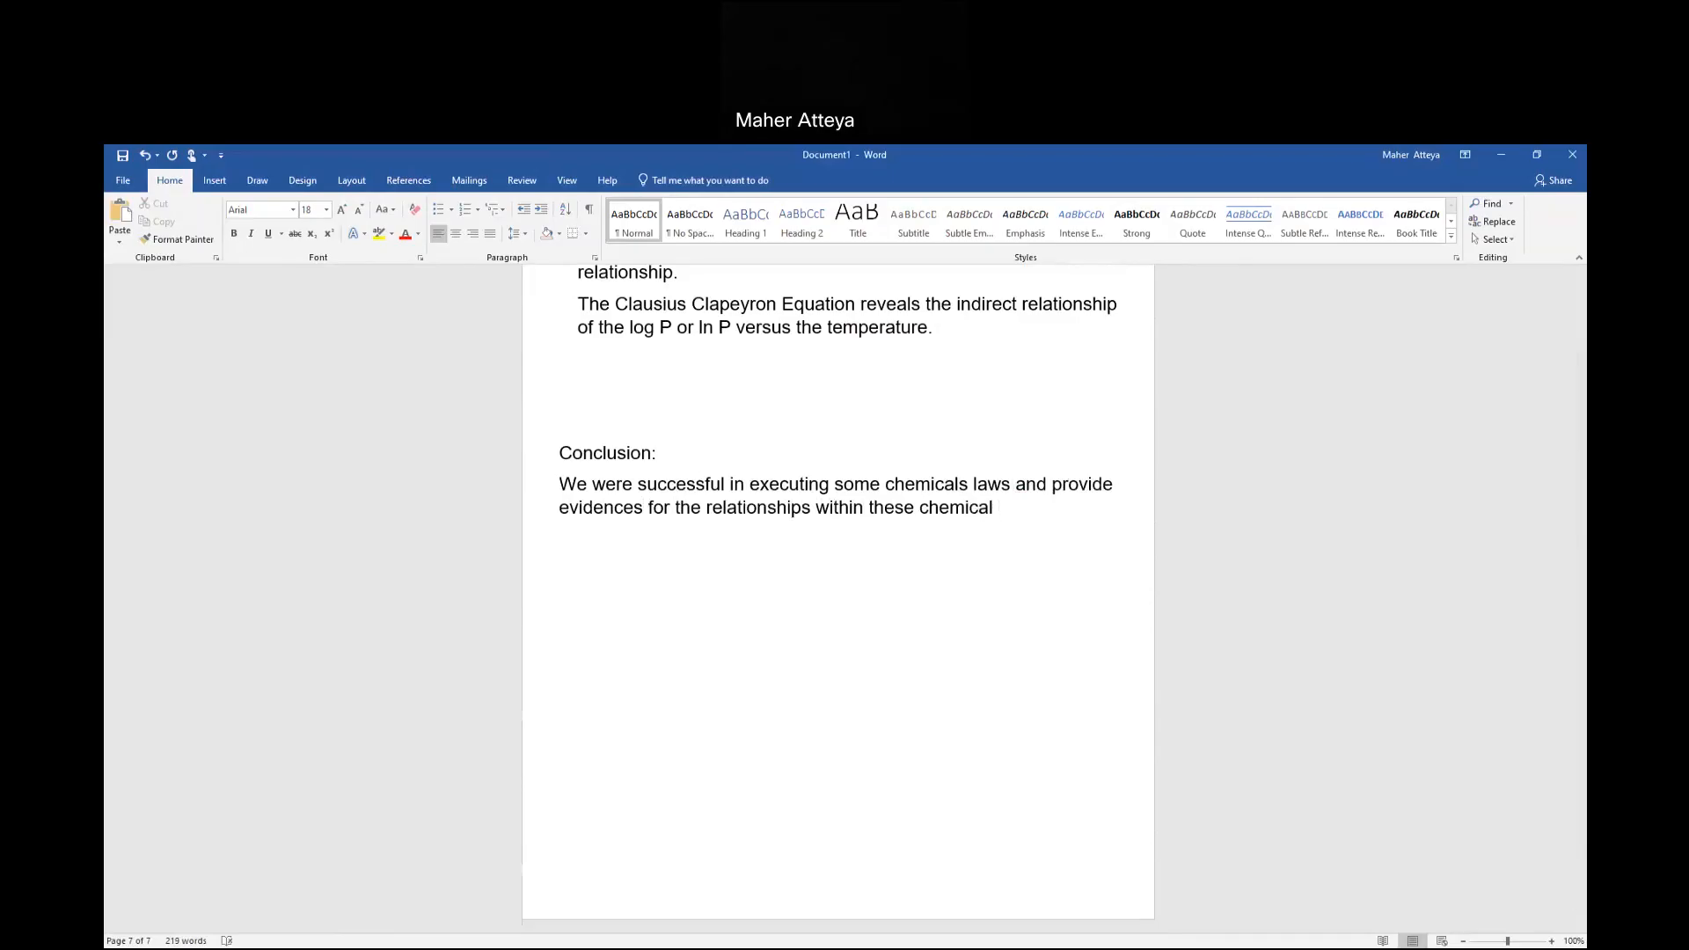
text( law)
text( s ()
text(Beer)
text('s)
text( Law an)
text(d C)
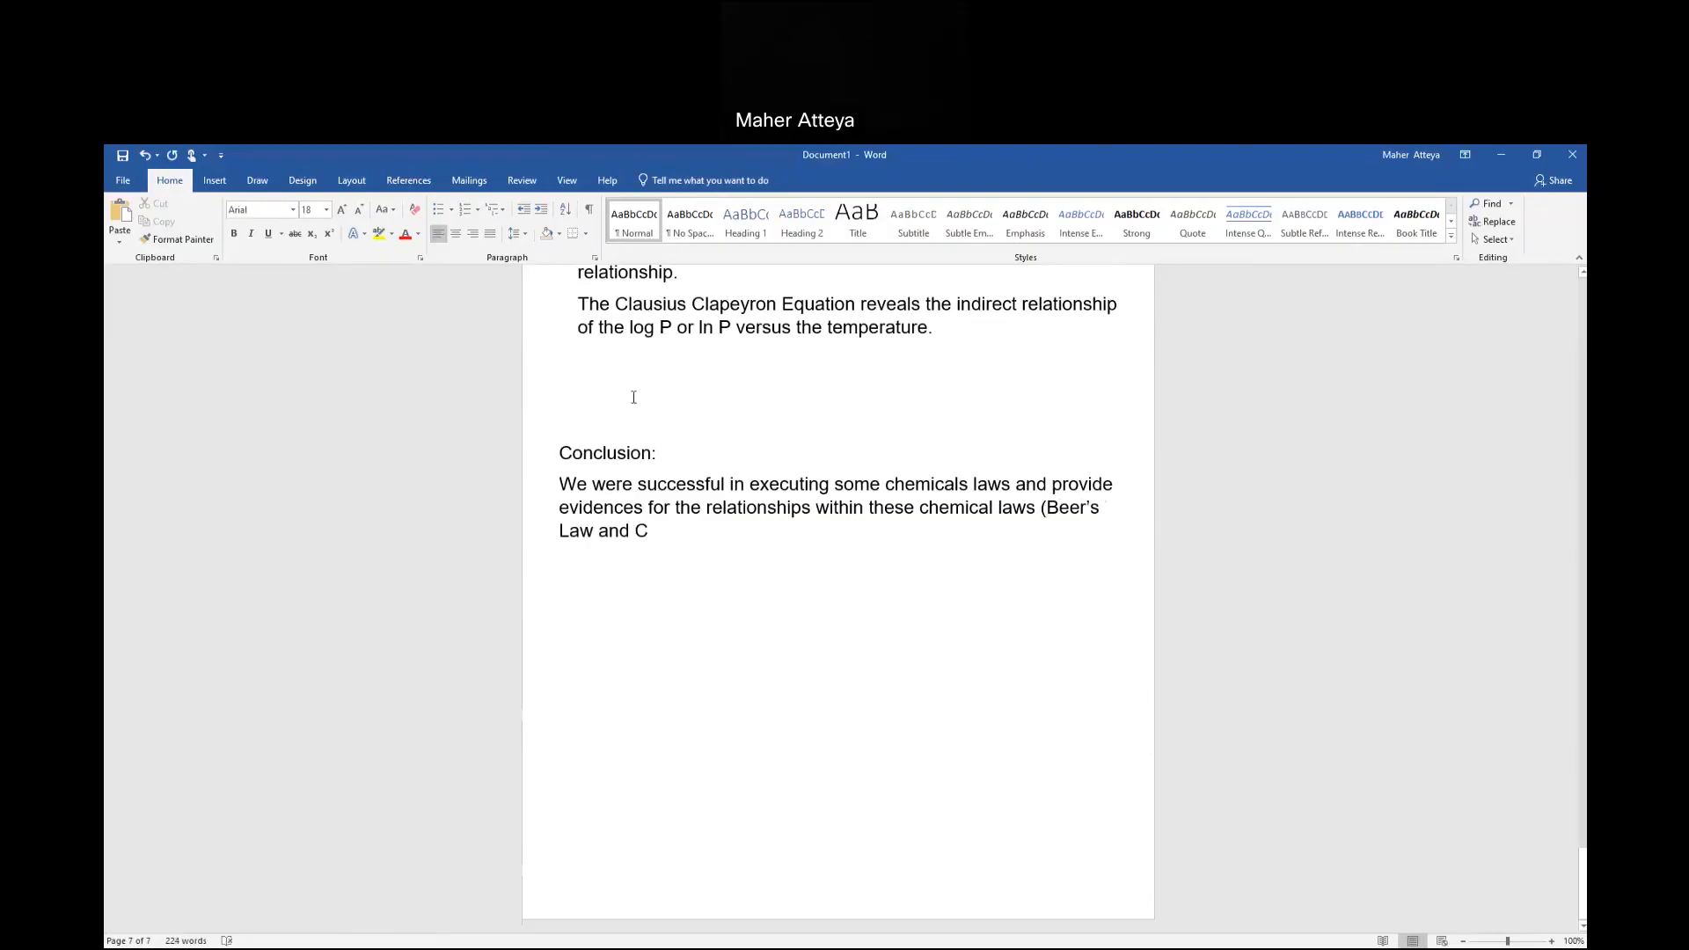
Copy "Clausius Clapeyron Equation" from the Discussion over the trailing "C" in the Conclusion and finish the sentence with "or Law).".
drag(636, 302, 808, 308)
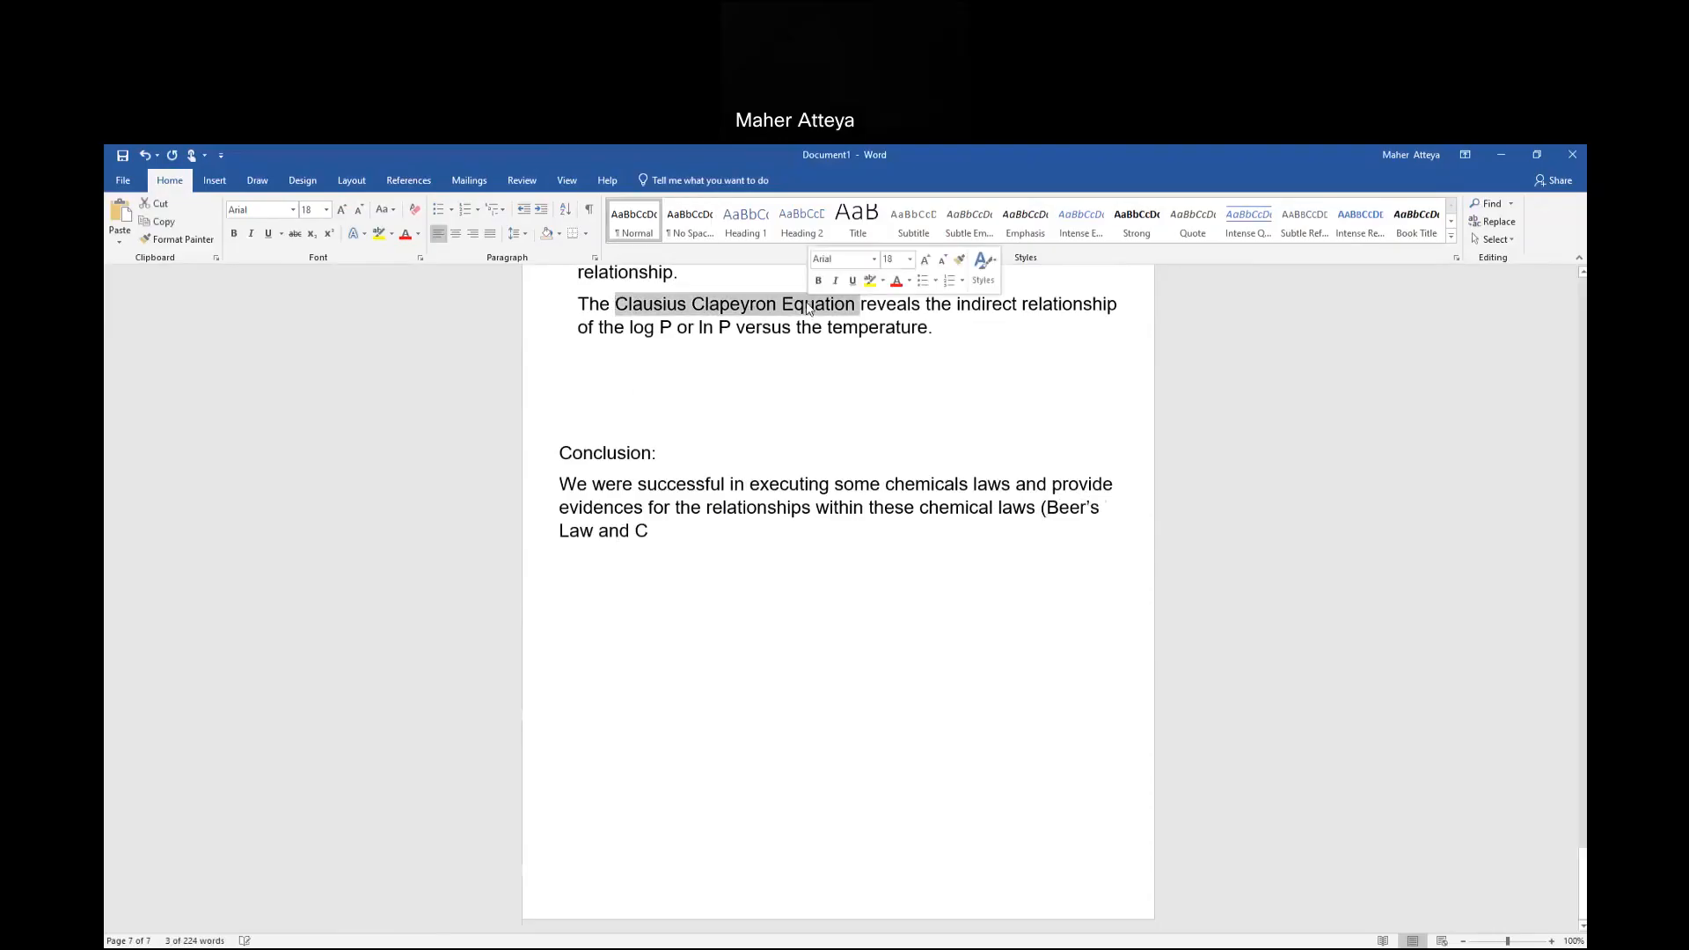
right_click(808, 308)
click(837, 341)
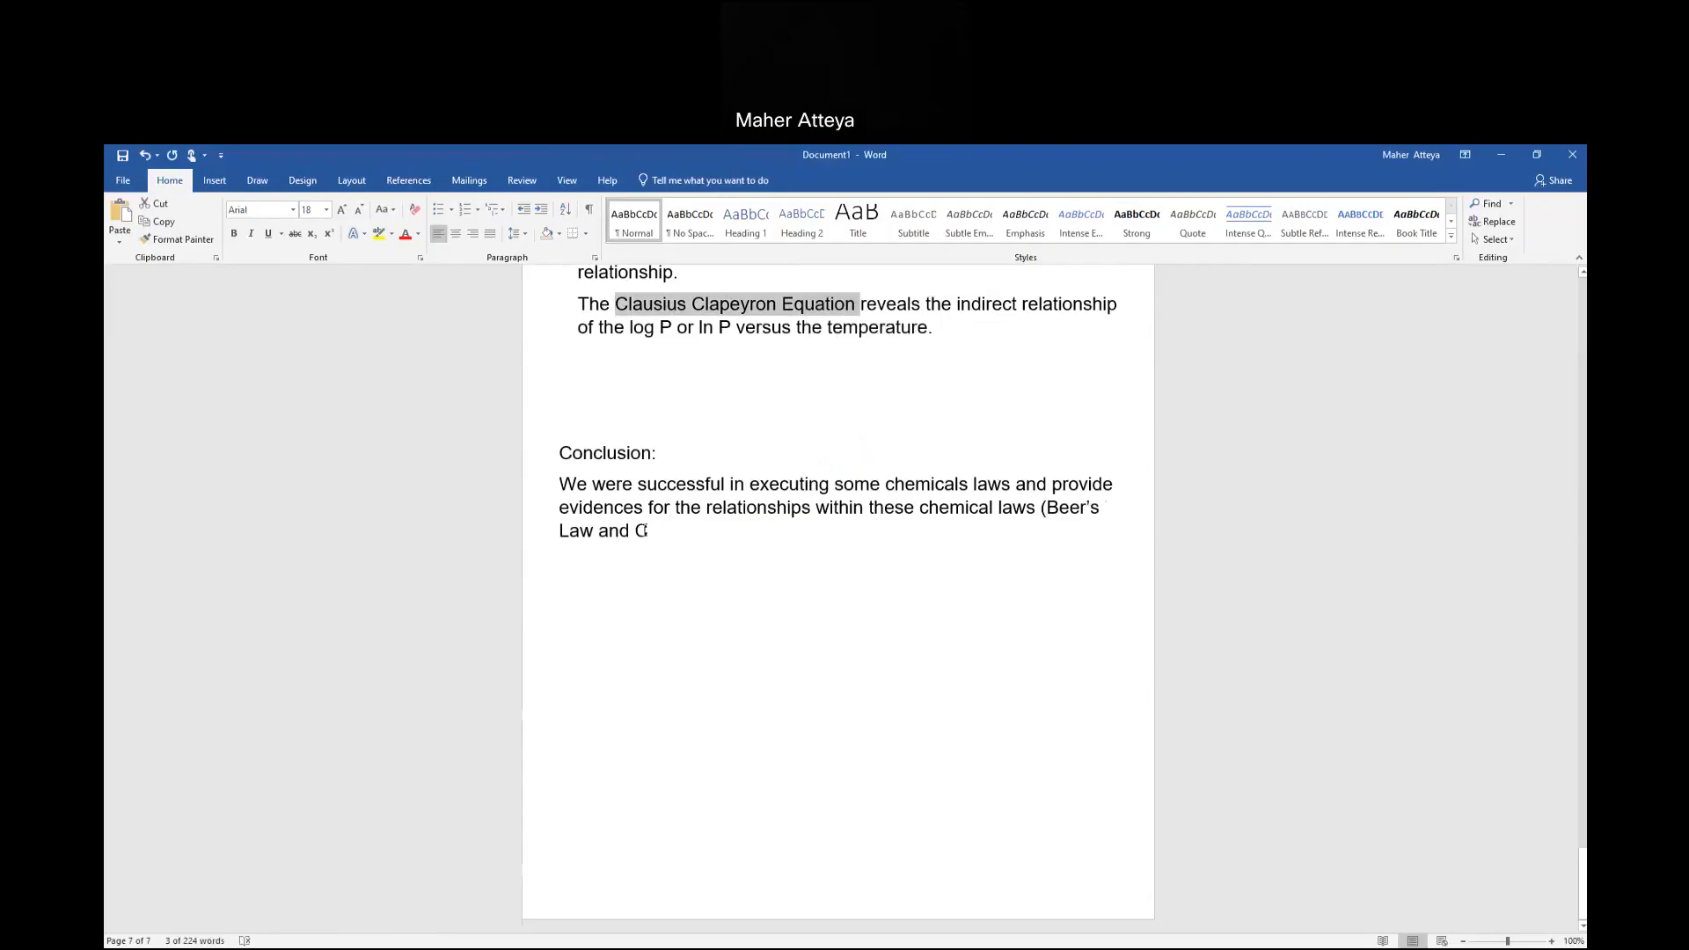
double_click(640, 530)
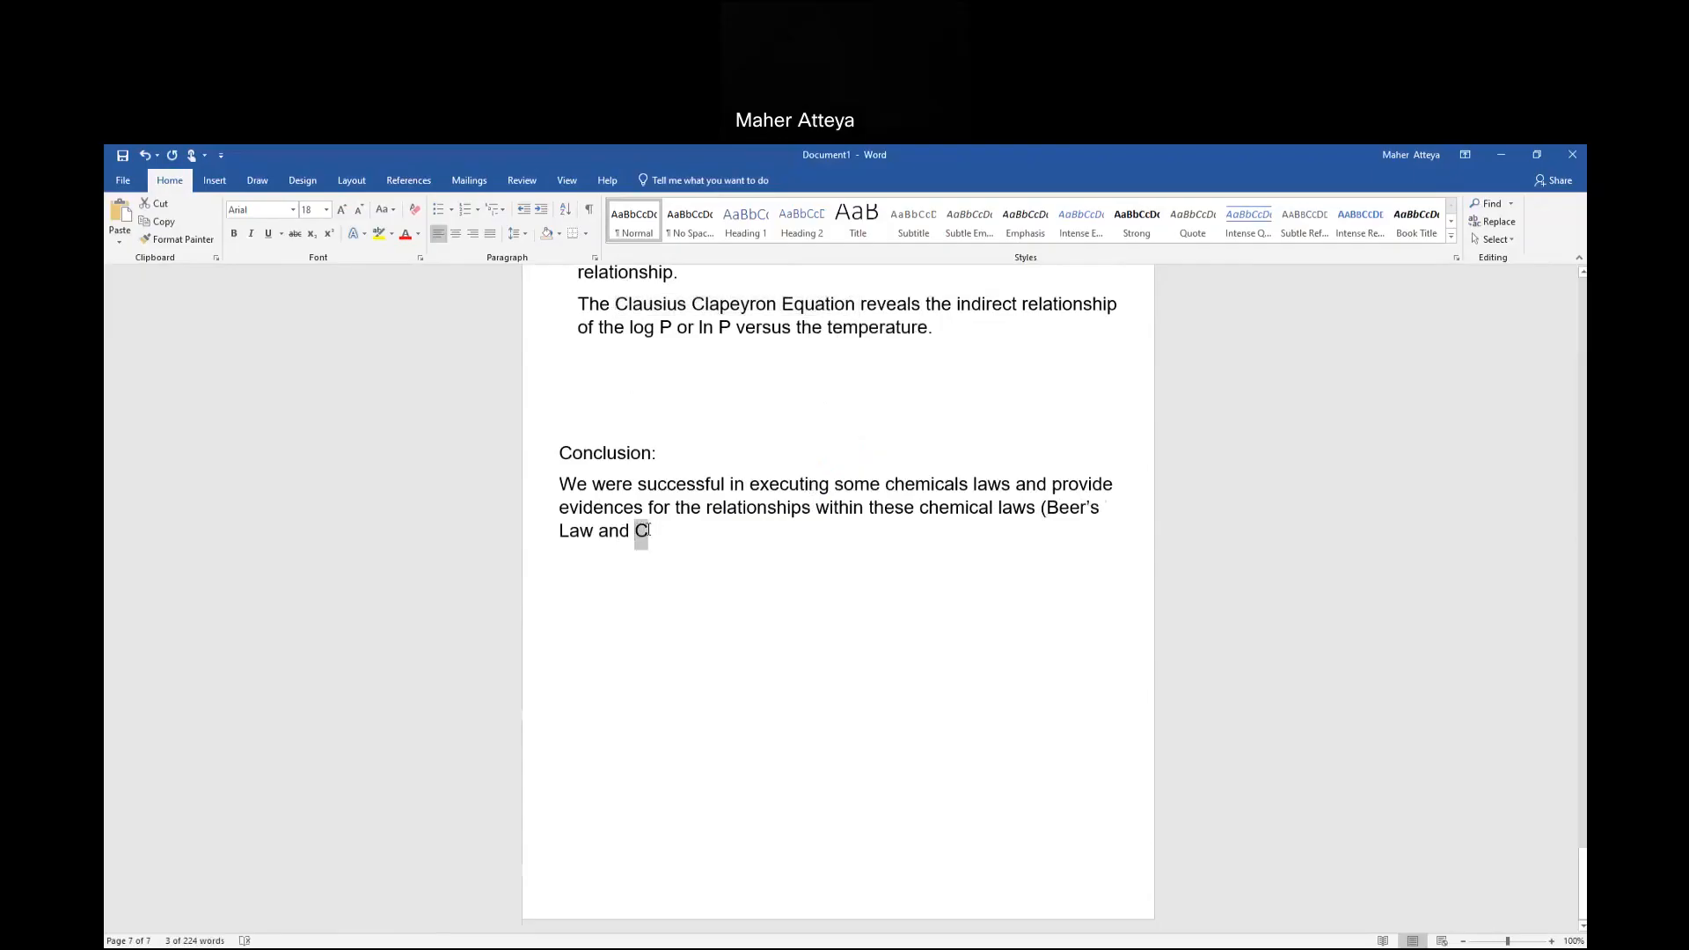
click(117, 217)
text(or Law))
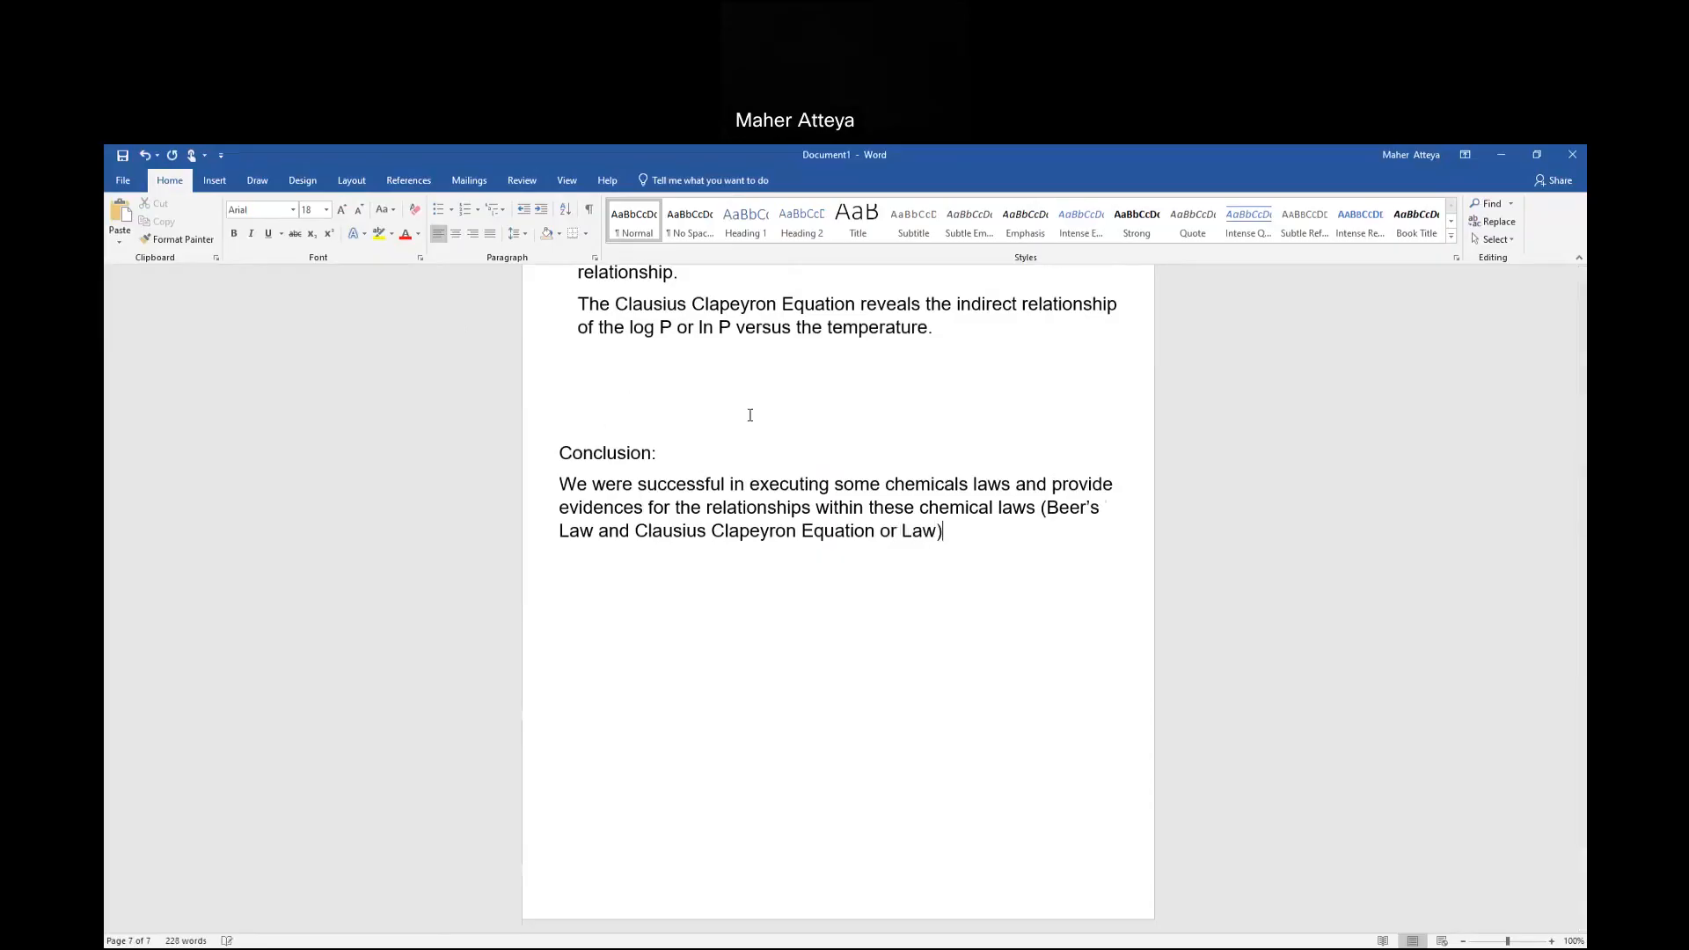
text(.)
Save the report to the Desktop as a Word document named "Excel Lab 1".
click(120, 181)
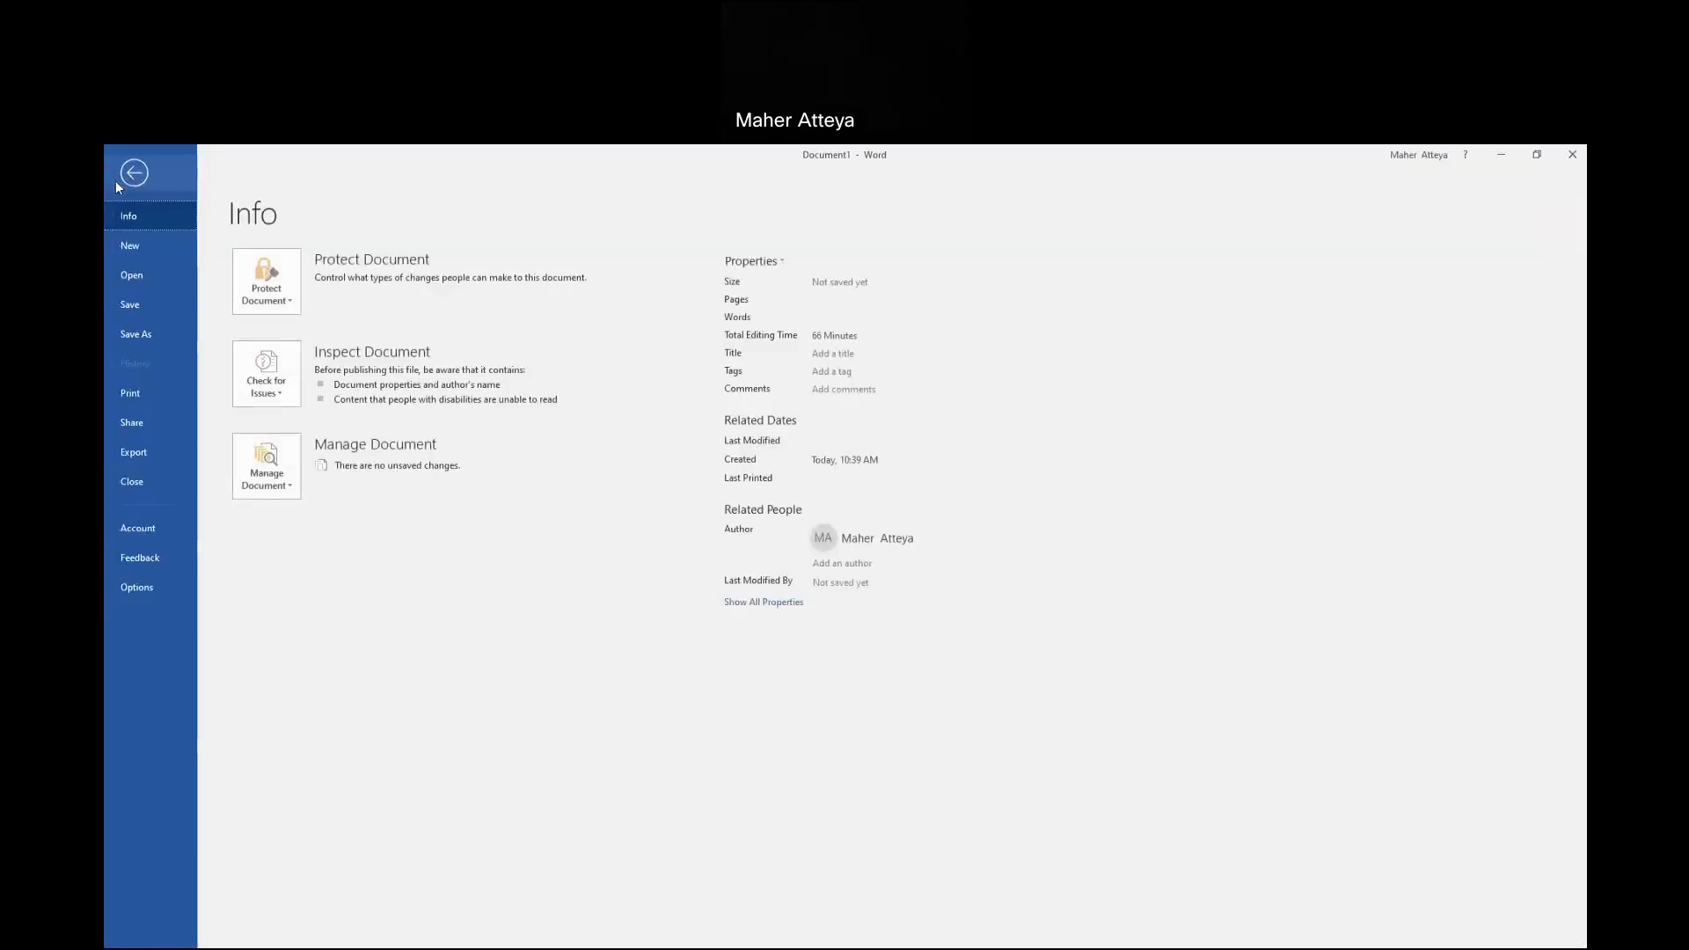
click(141, 333)
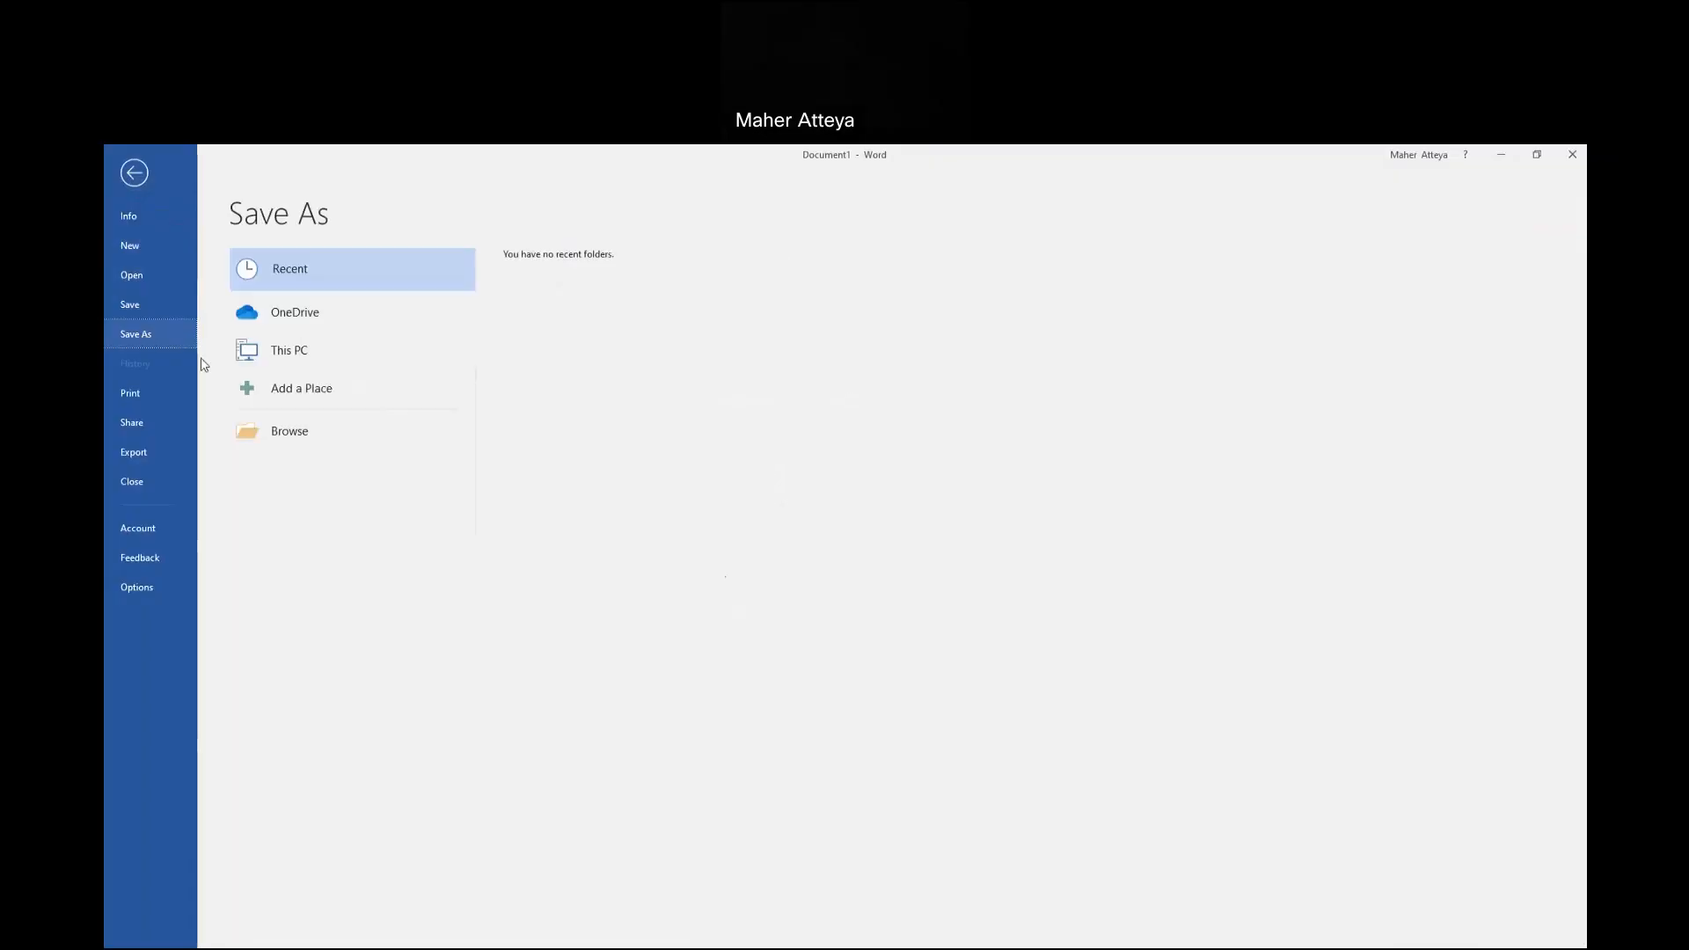
click(319, 347)
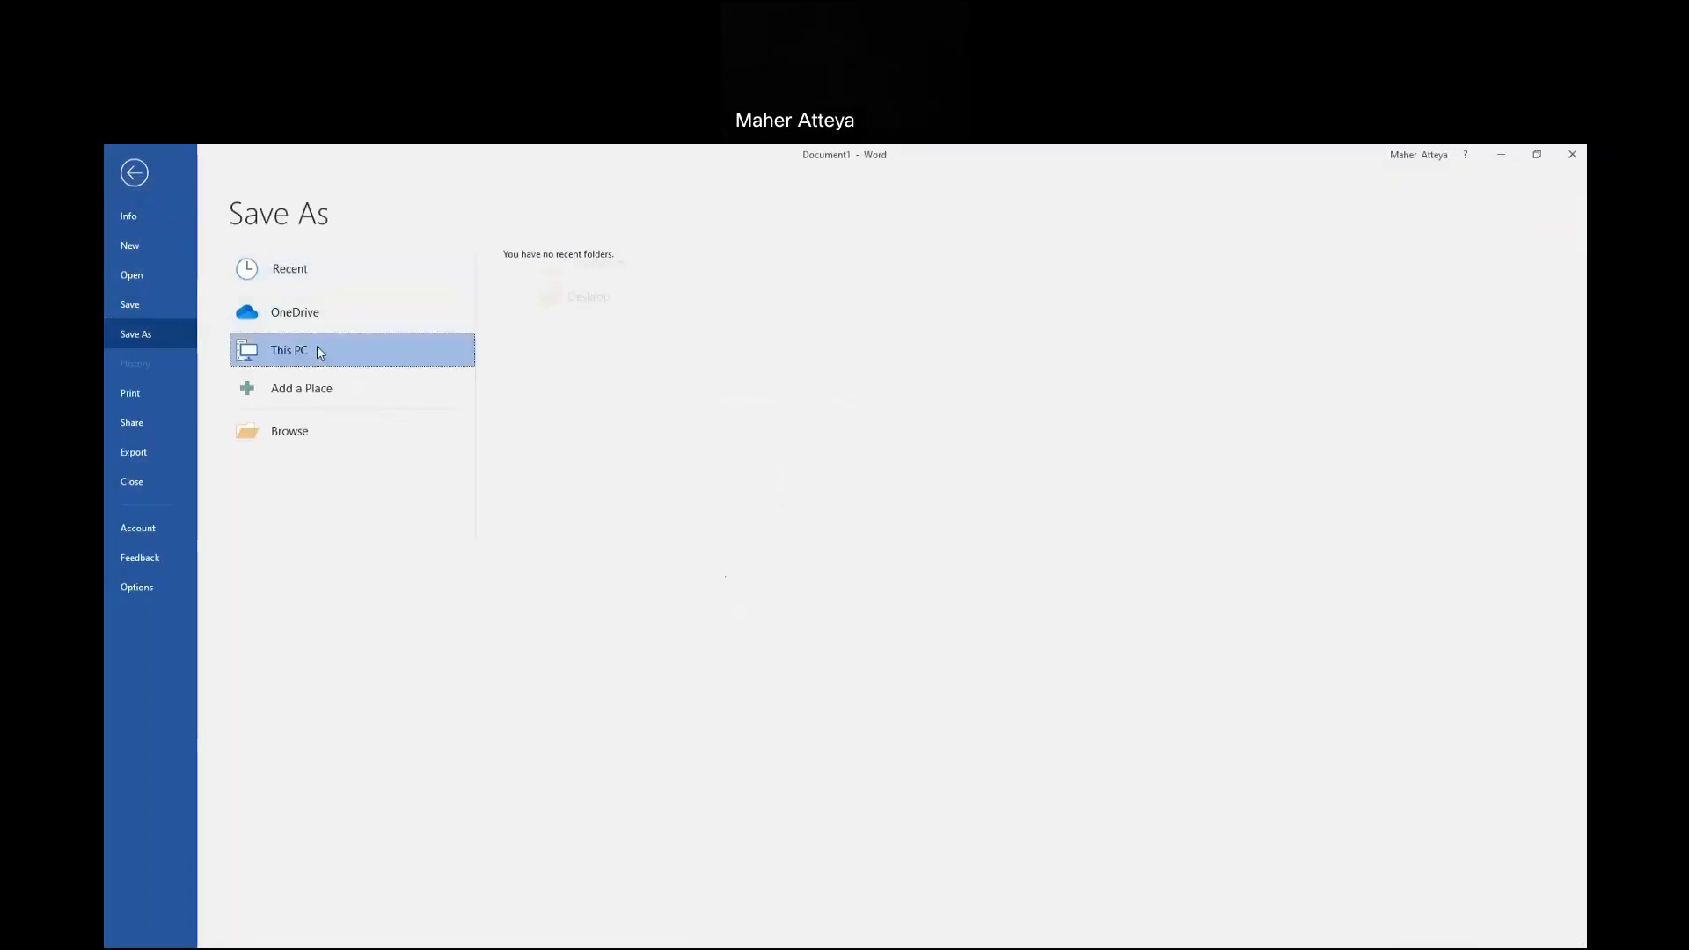
click(542, 299)
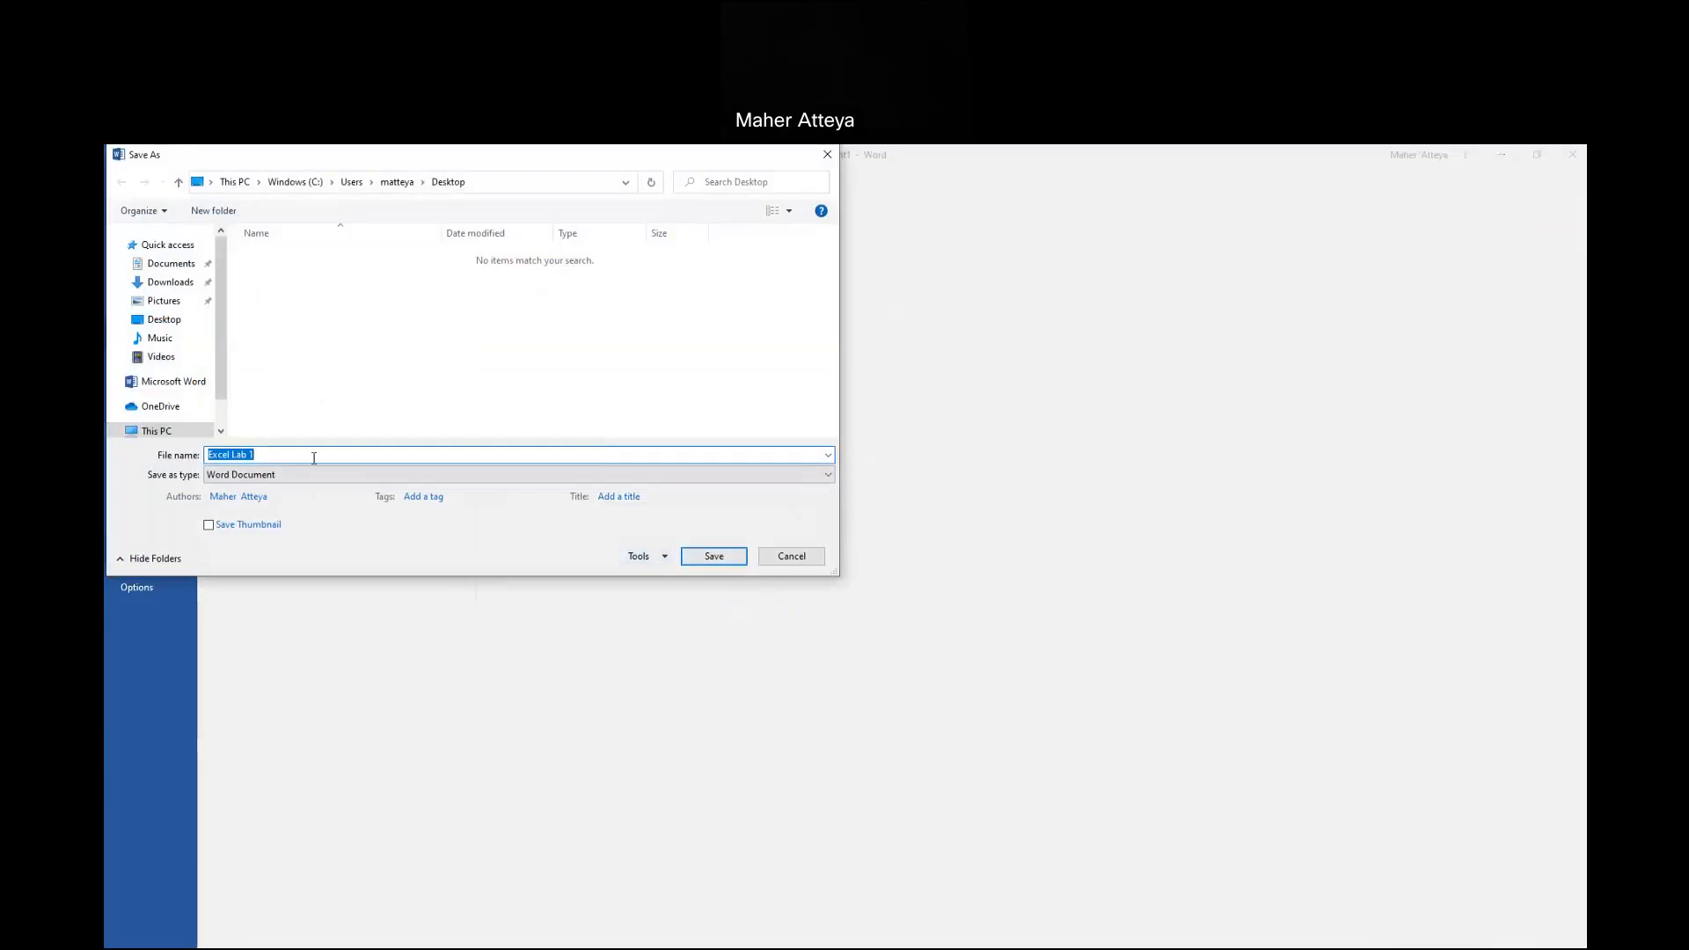
click(720, 564)
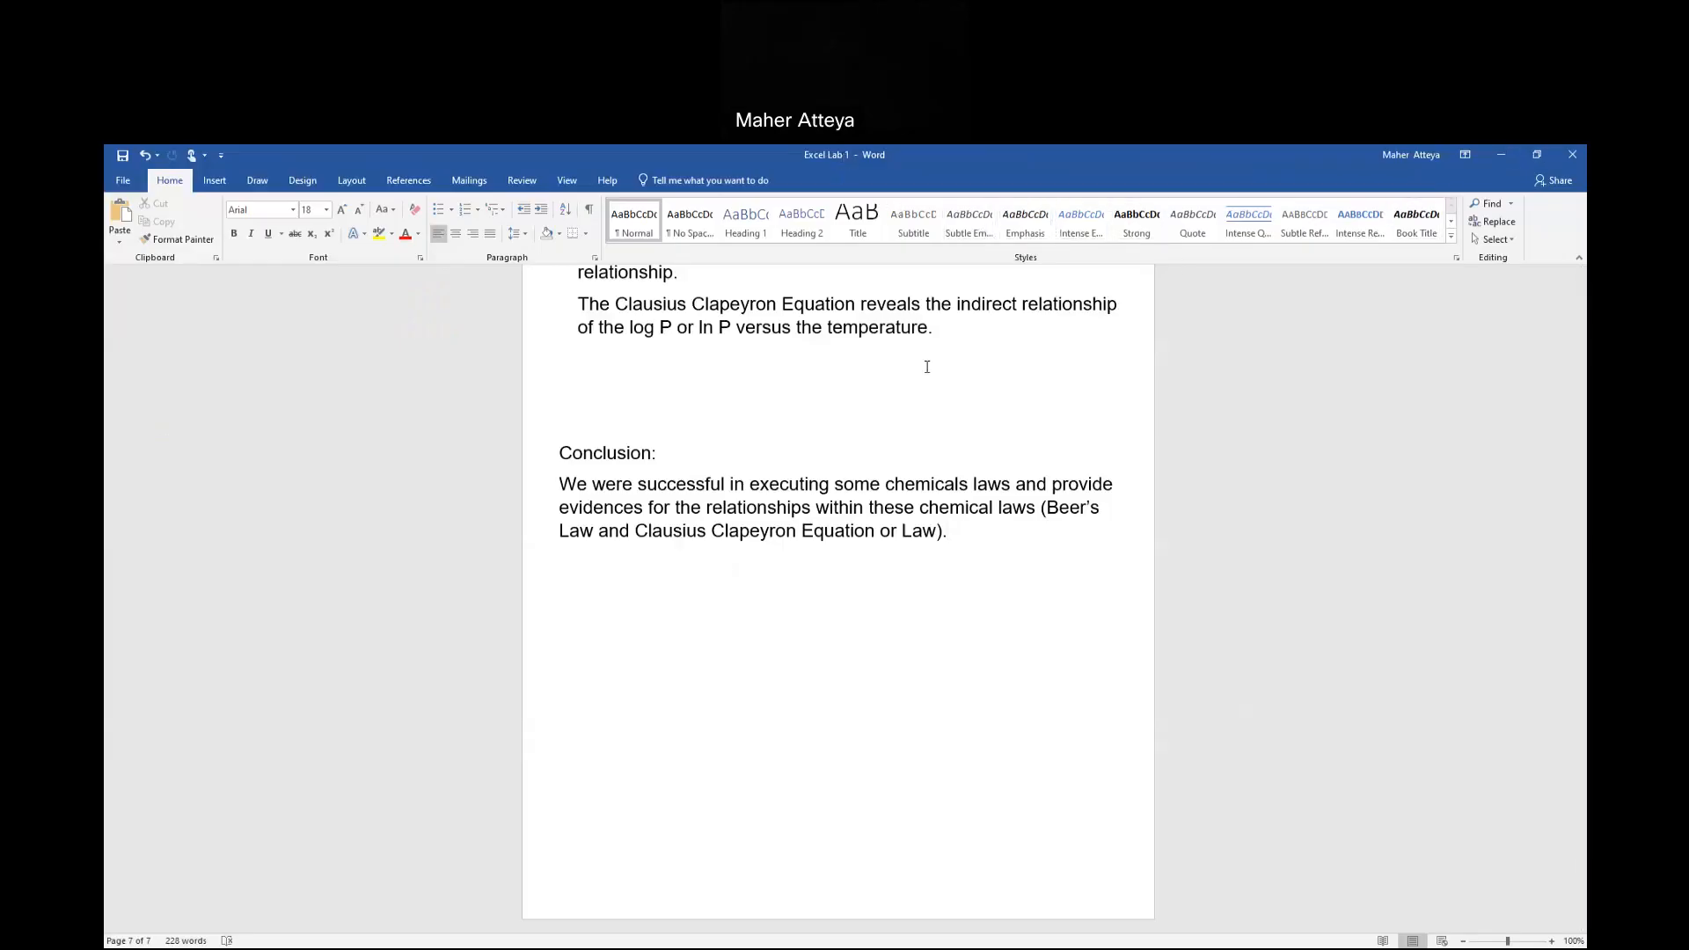
Look back over the saved report's discussion and plots, close it, and return to the Excel plots workbook.
scroll(999, 568, up, 5)
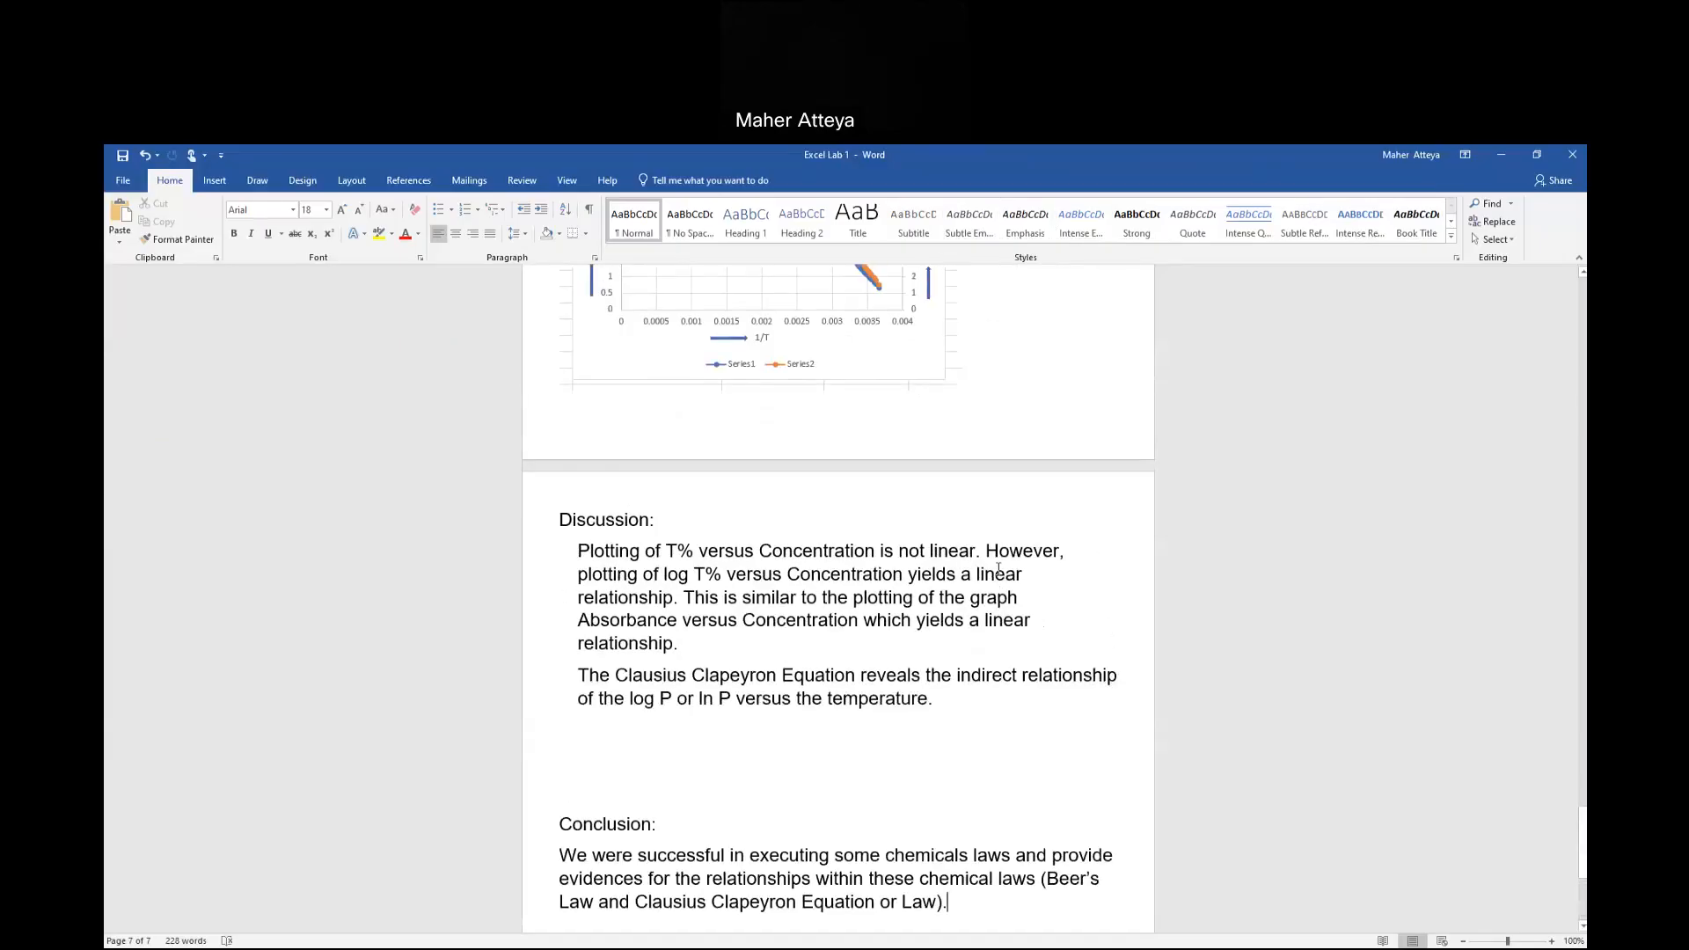
scroll(999, 567, up, 20)
scroll(999, 567, up, 15)
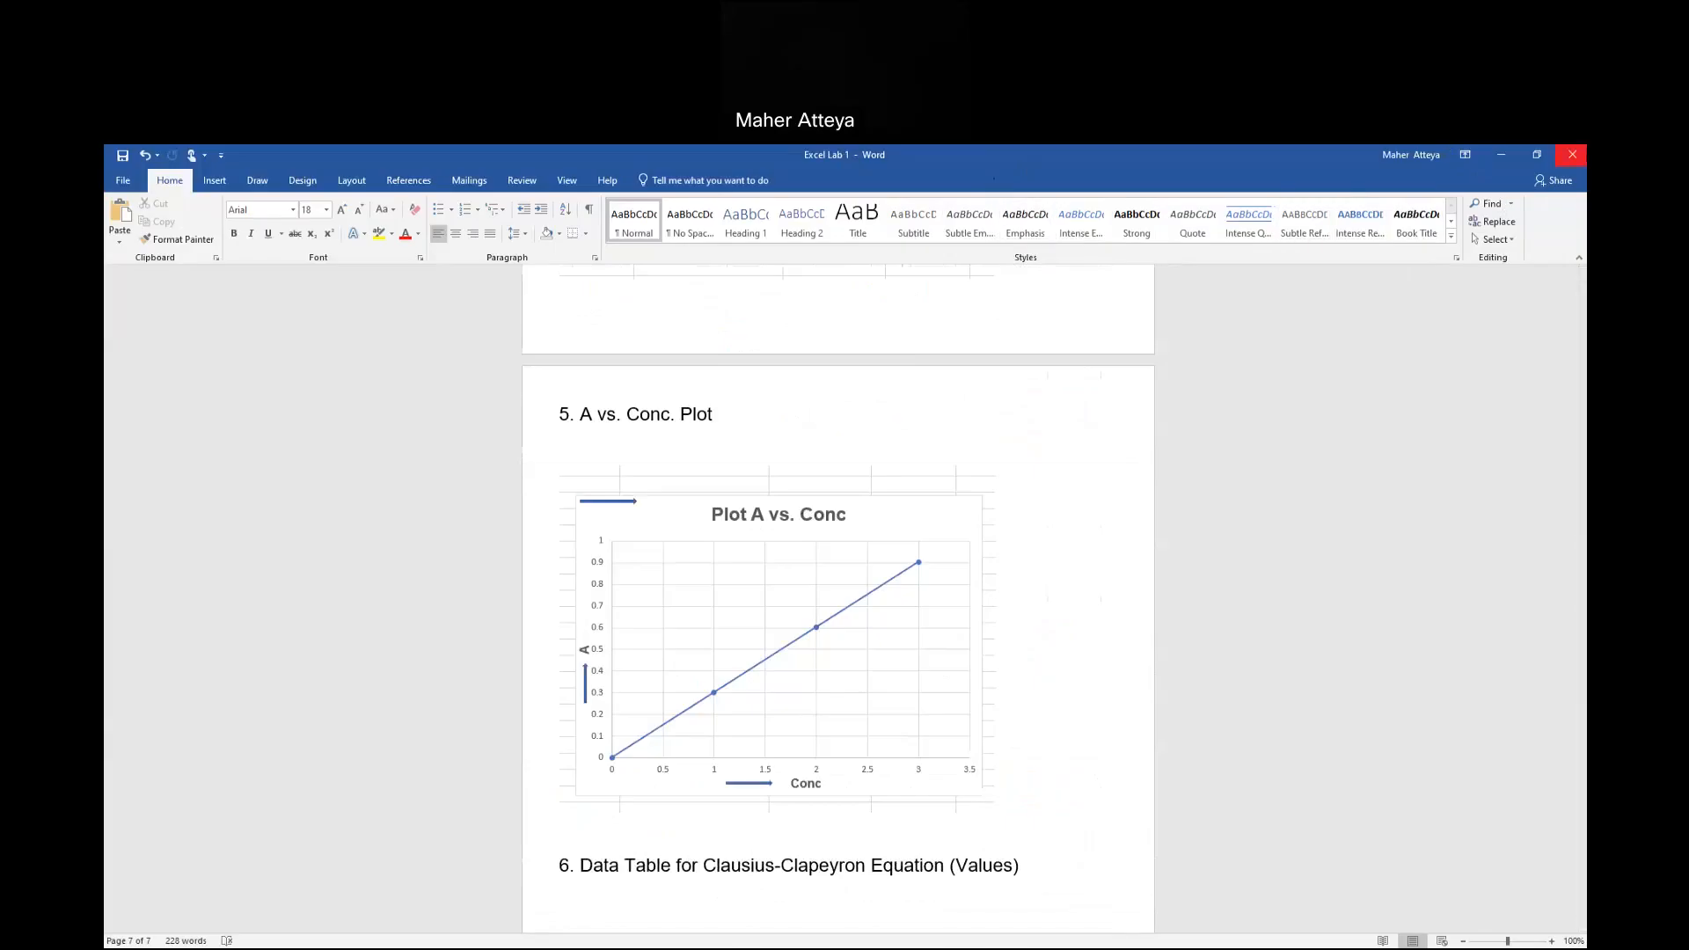
click(1573, 155)
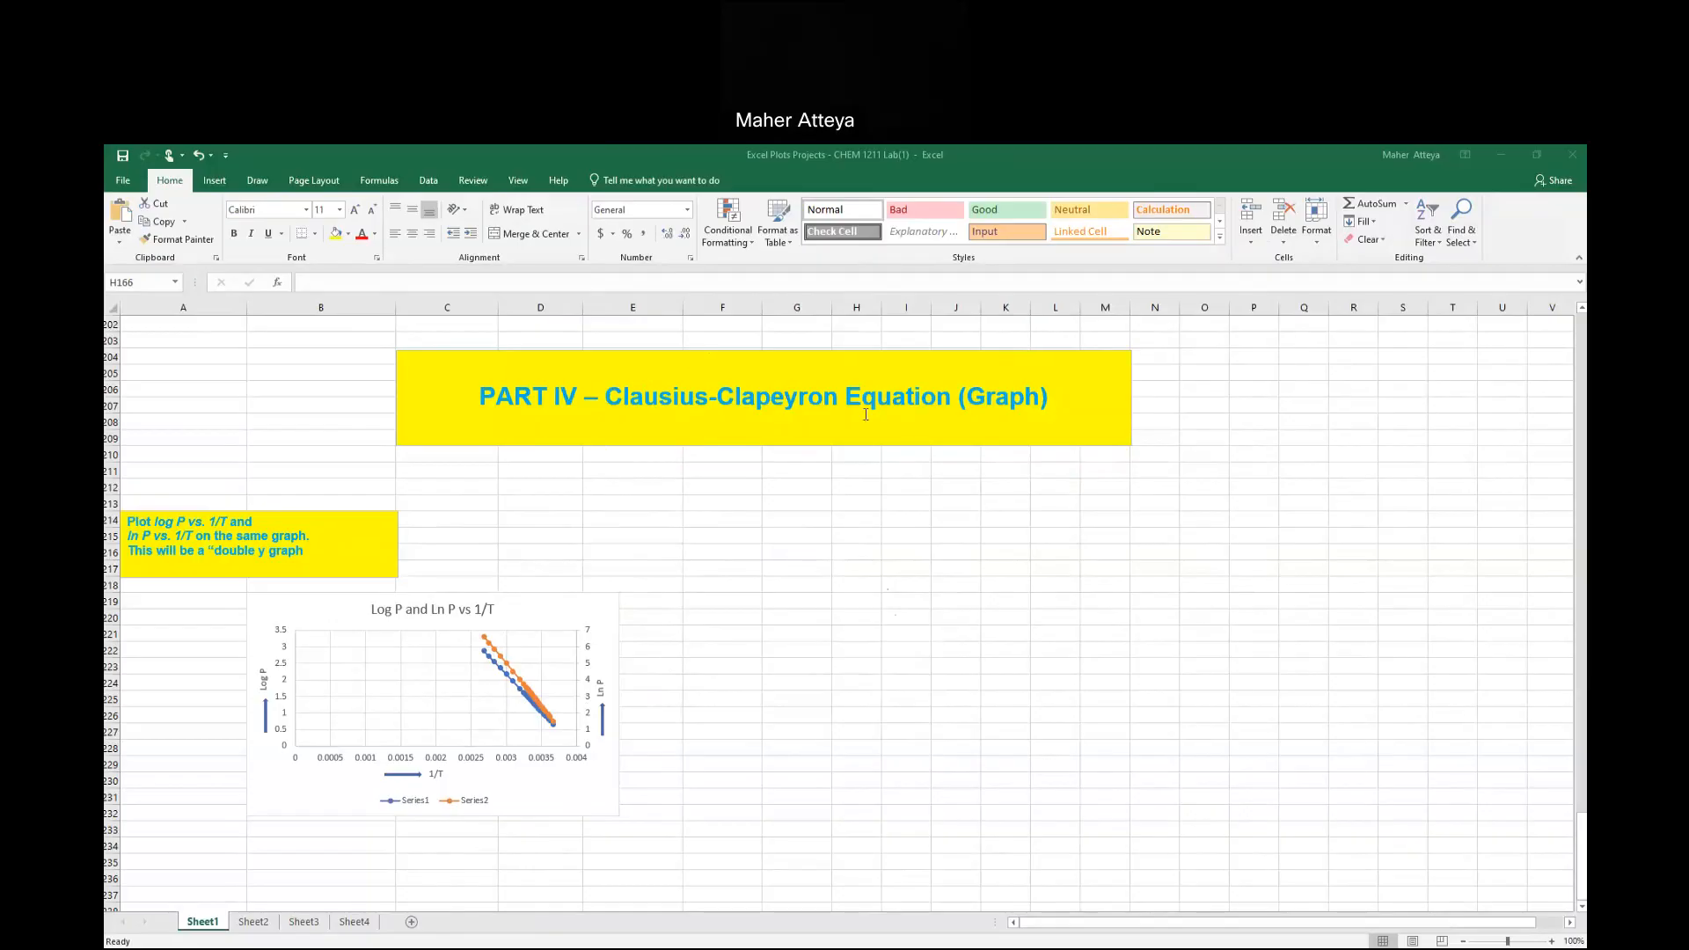
click(692, 377)
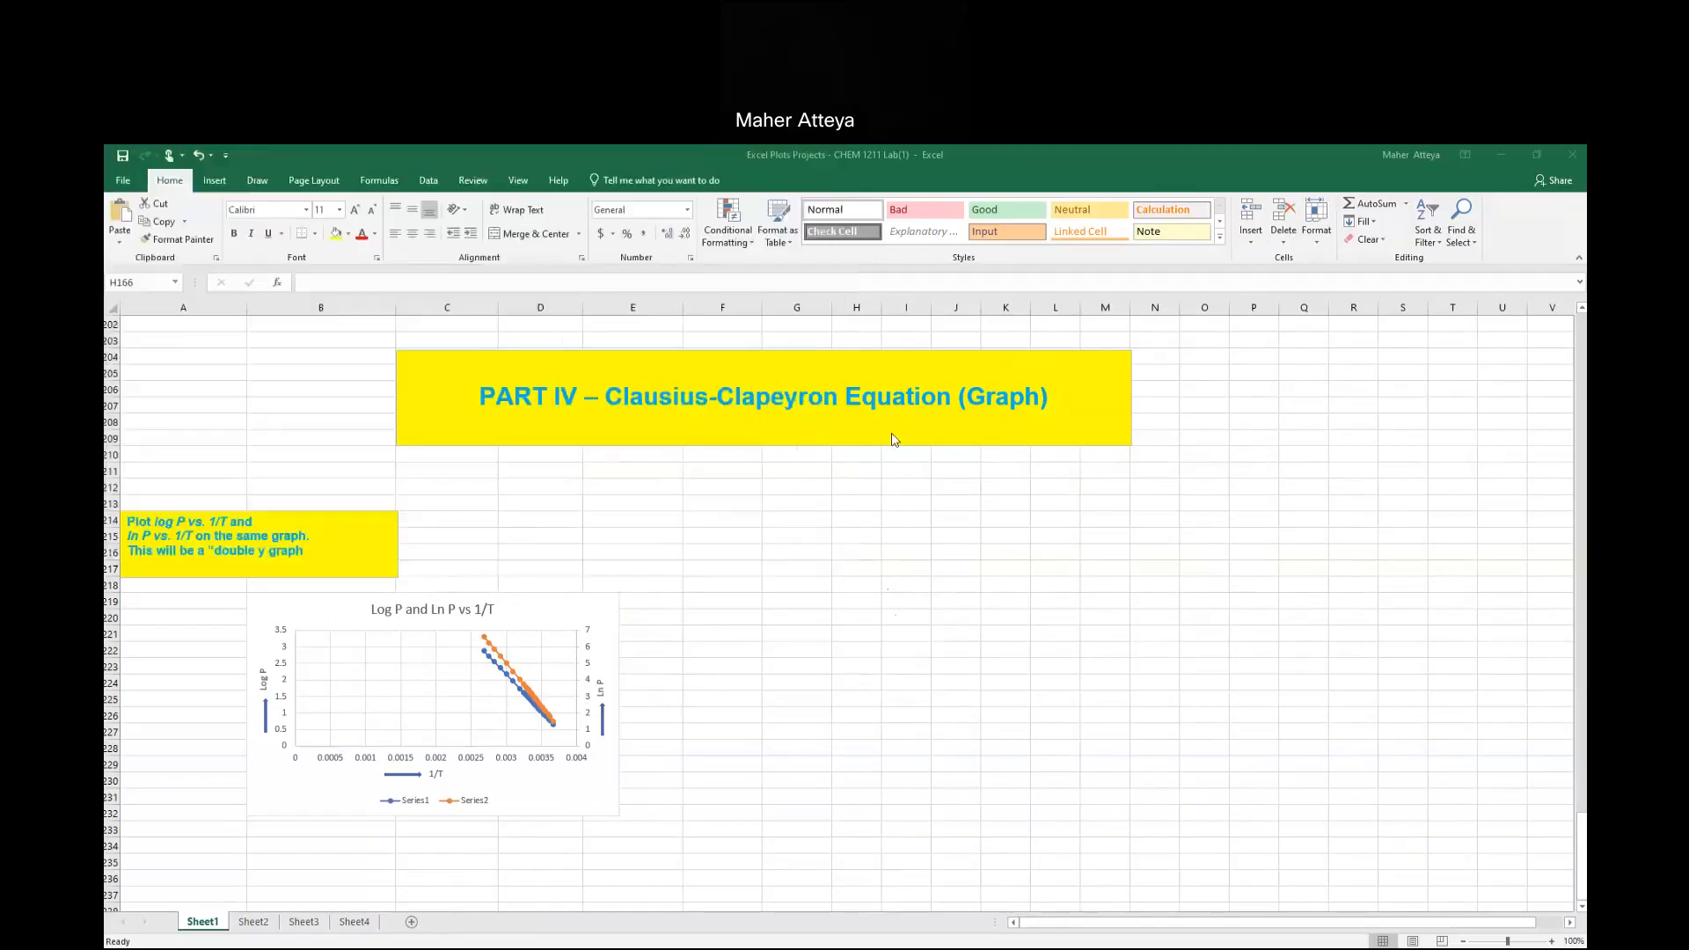